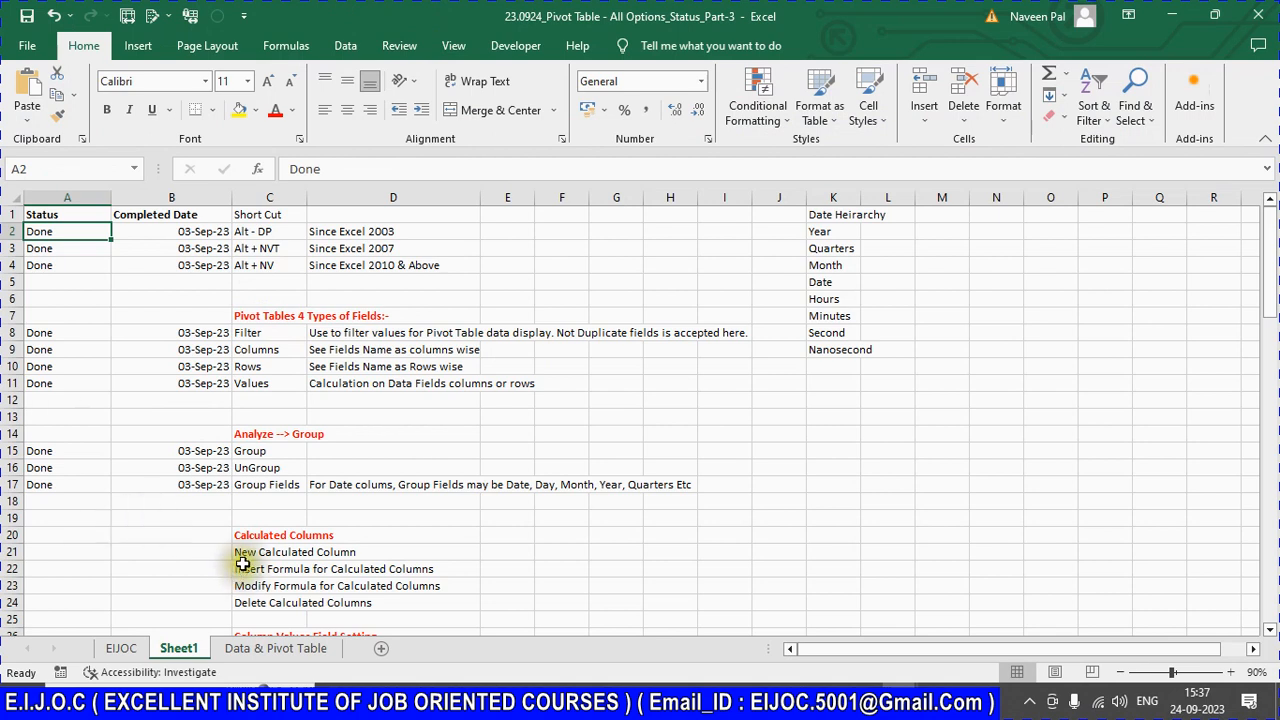
Step: Review the pivot table topic list on Sheet1, checking which topics under Calculated Columns lack a completion status
scroll(300, 500, down, 3)
scroll(290, 472, down, 5)
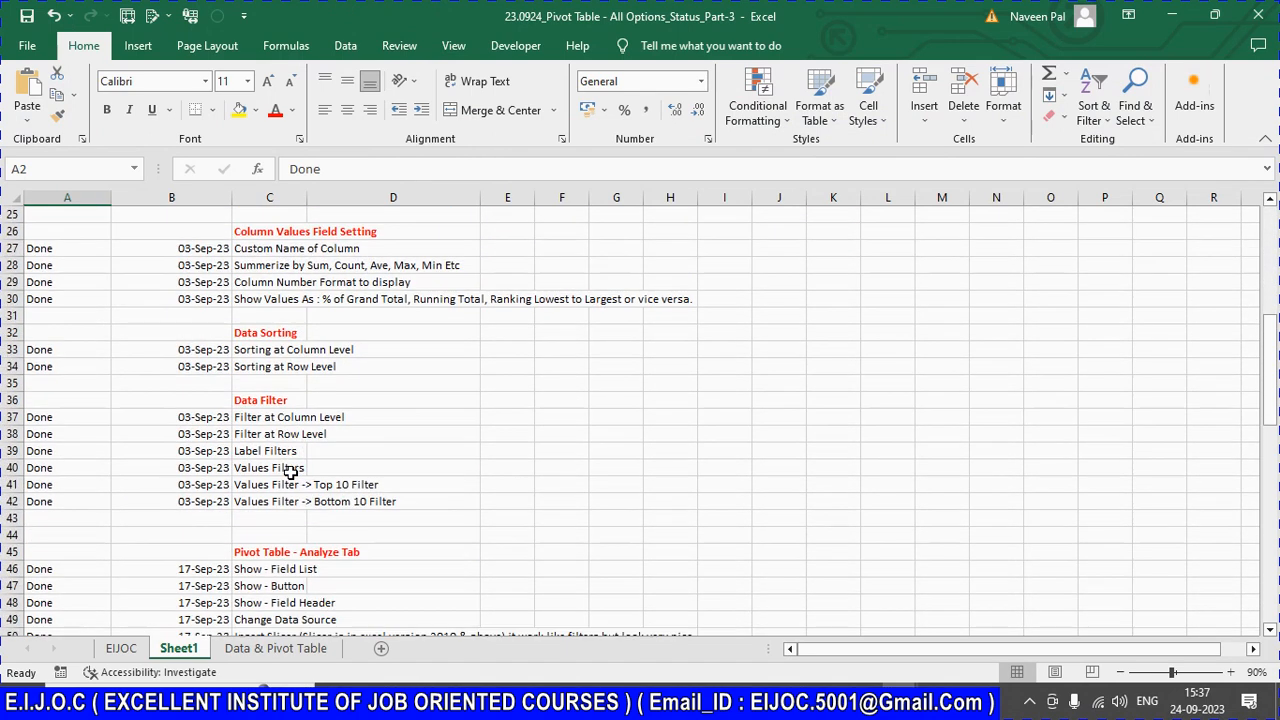
scroll(290, 475, down, 9)
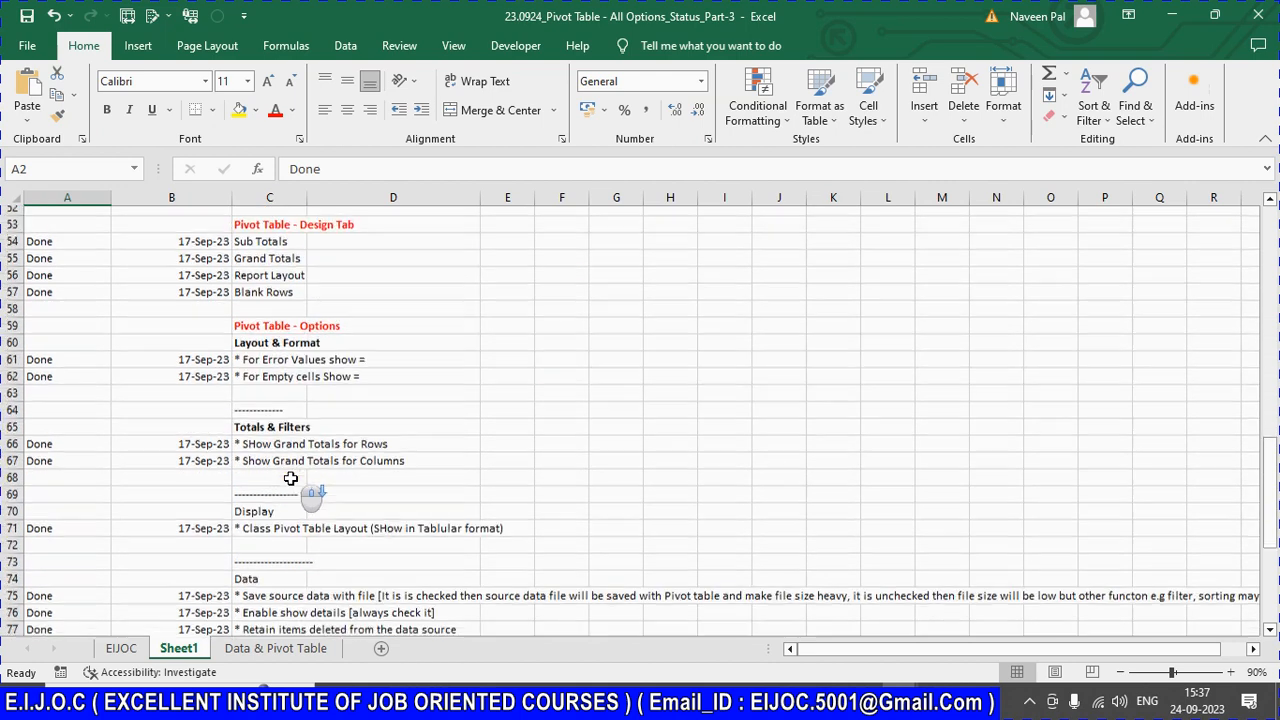
scroll(290, 478, down, 8)
scroll(290, 478, up, 20)
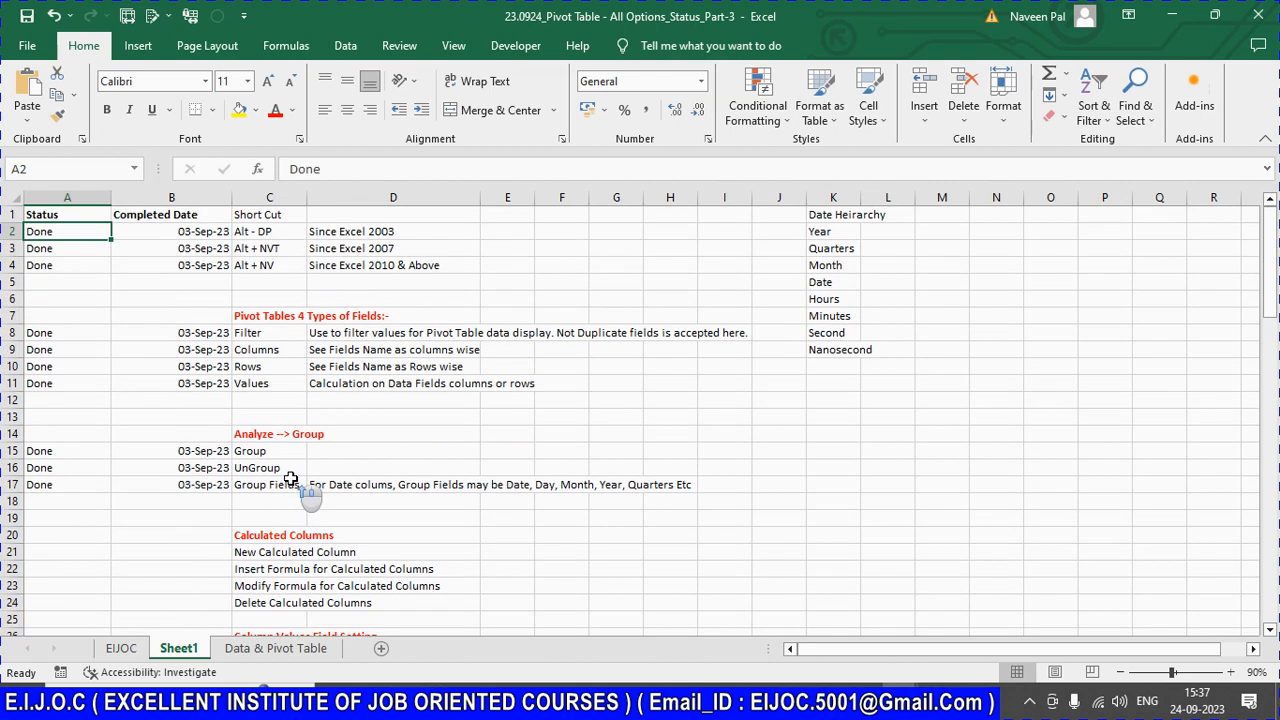
scroll(290, 478, down, 1)
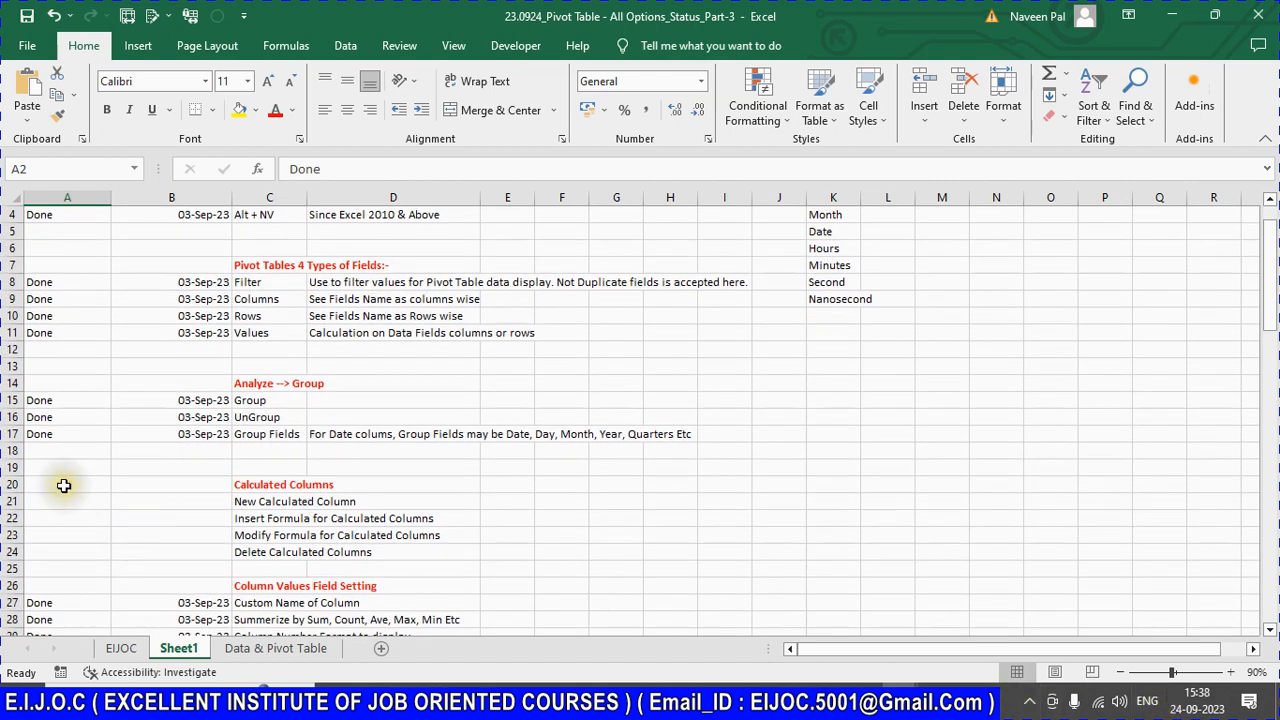
click(131, 503)
click(60, 500)
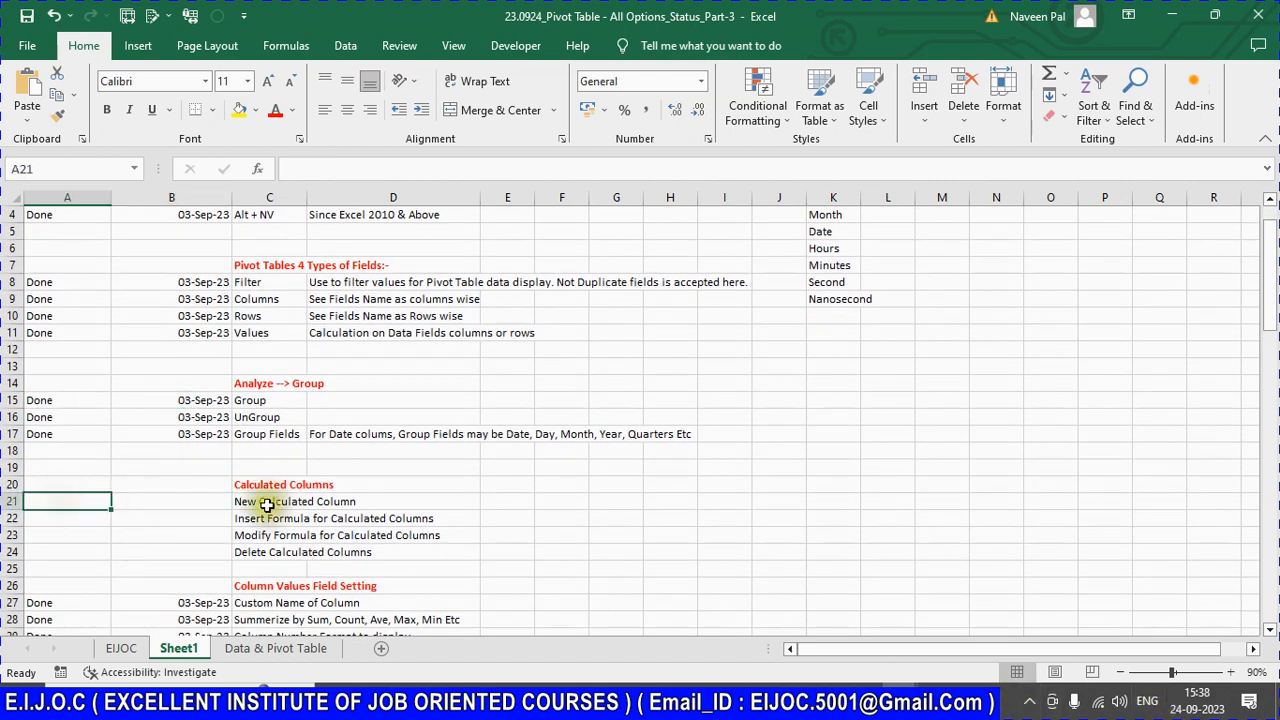
drag(251, 503, 255, 555)
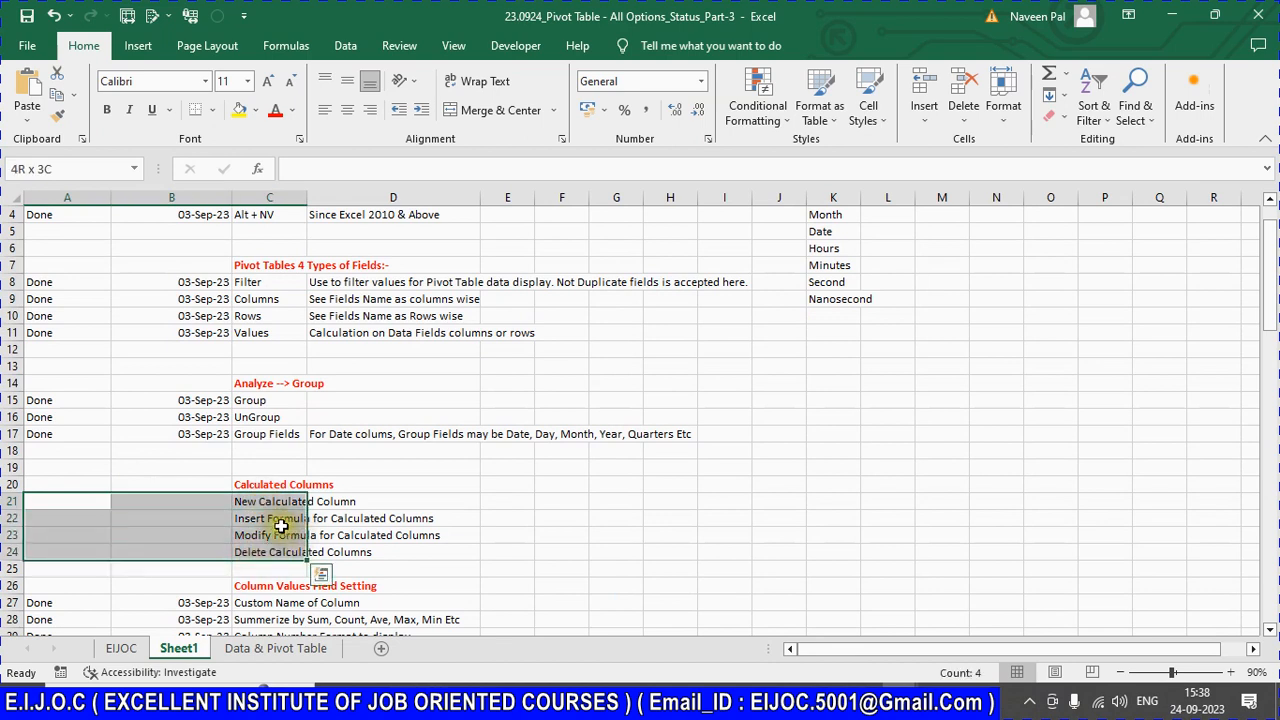
click(248, 485)
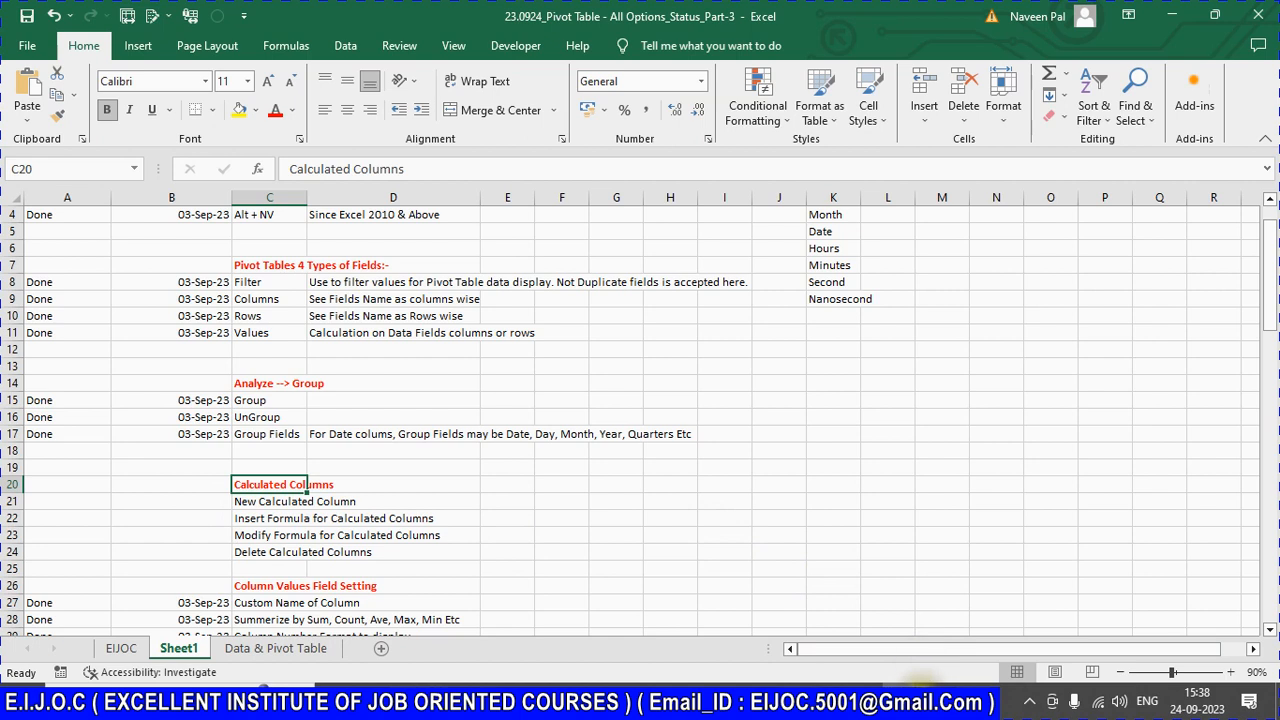
click(443, 333)
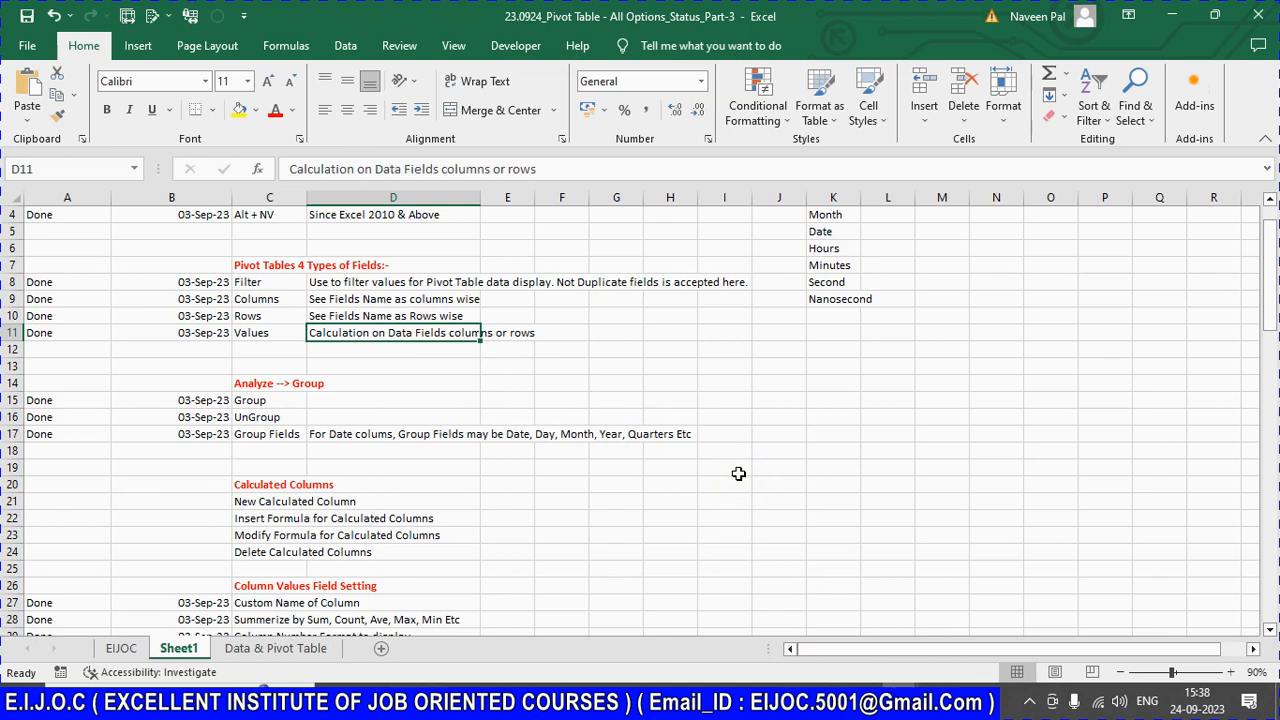
Step: Create a new blank workbook and enter the heading Marks in cell A1
key(ctrl+n)
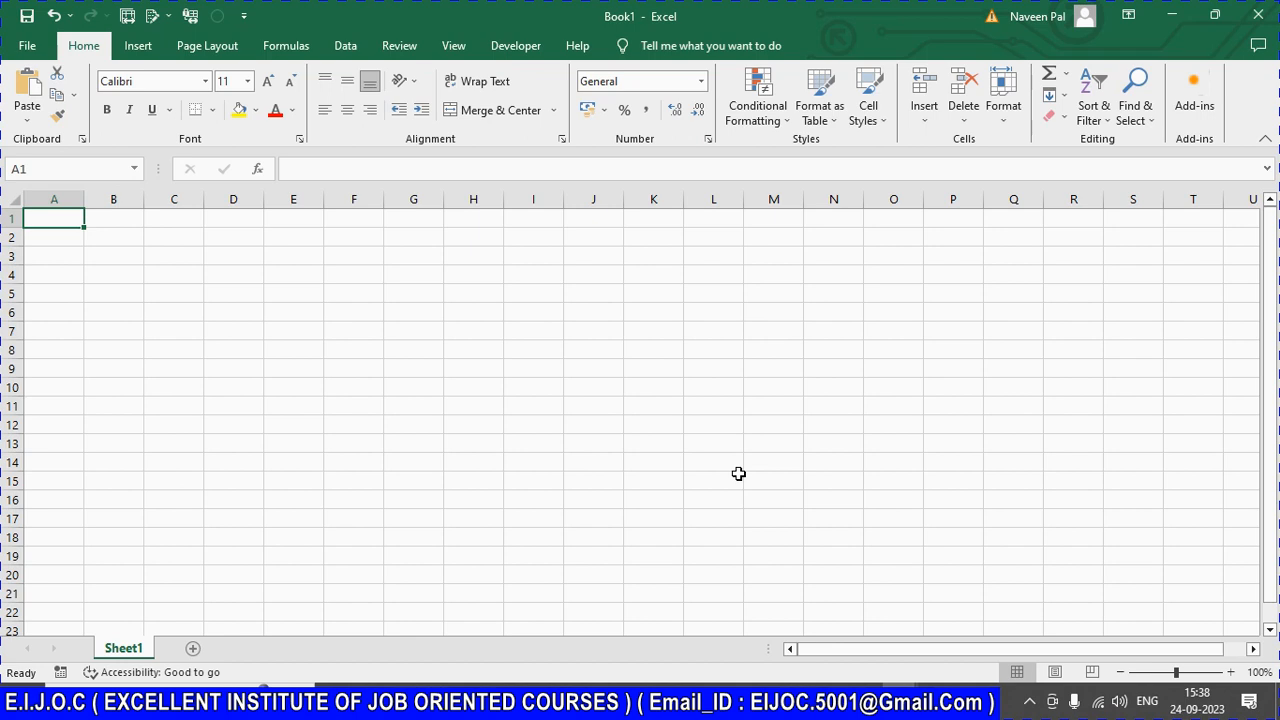
text(Marks)
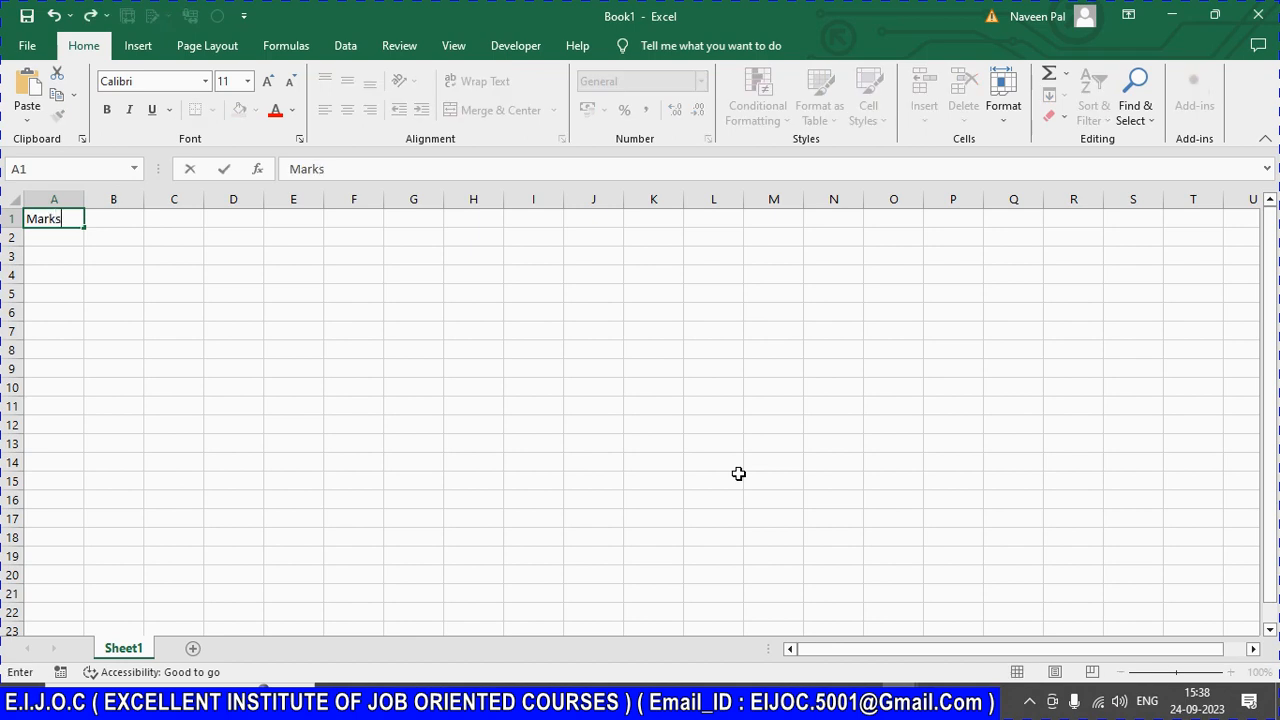
key(Return)
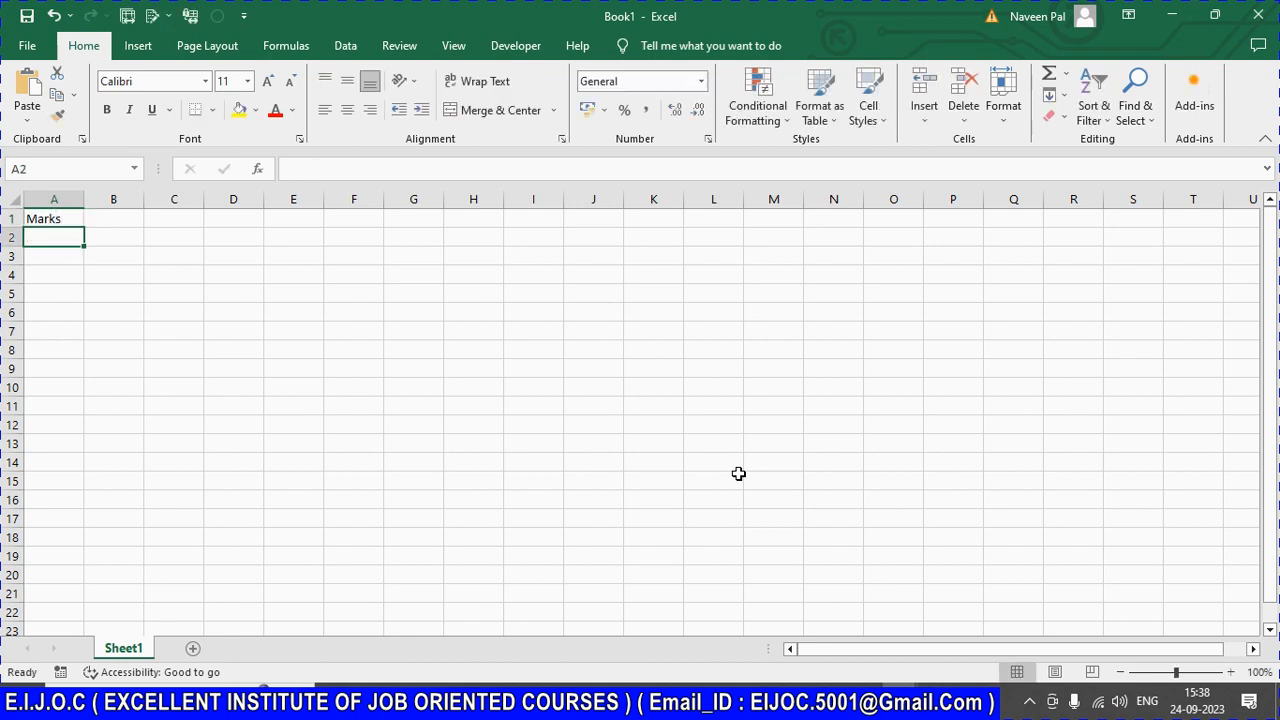
Step: Enter the formula =RANDBETWEEN(0,100) in cell A2 to generate a random mark
text(=rsanm)
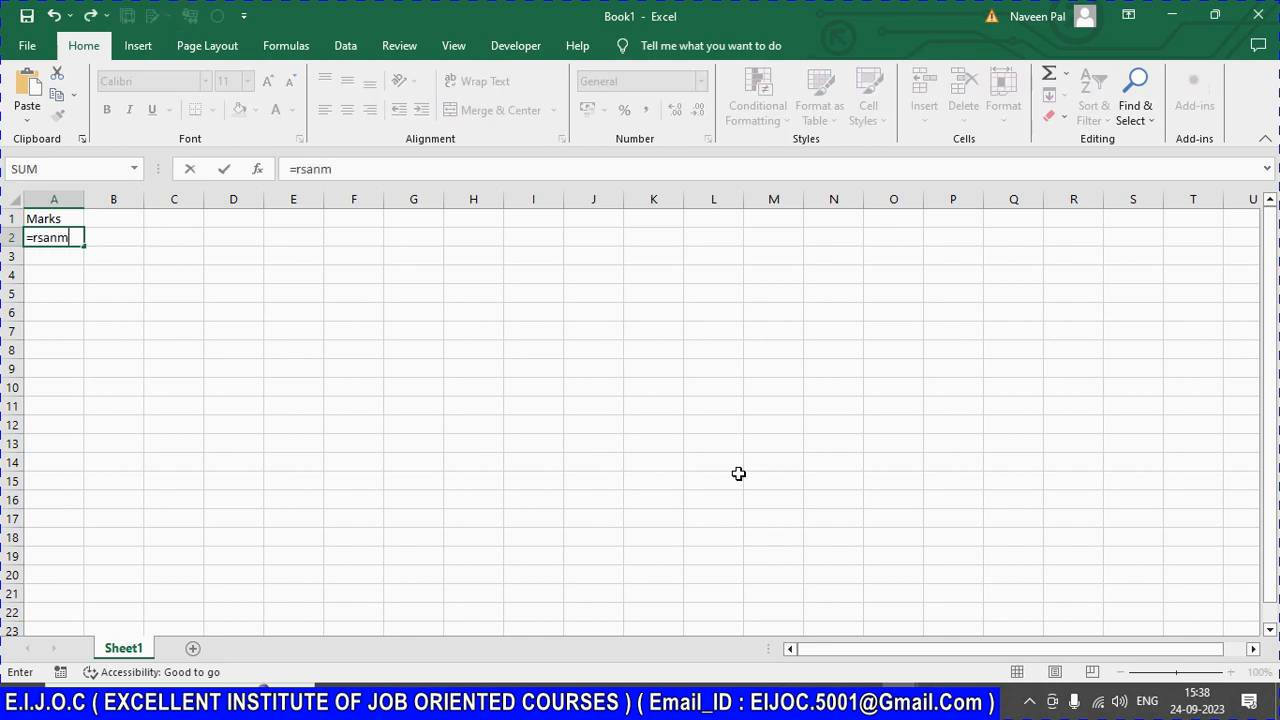
key(BackSpace)
key(BackSpace)
key(BackSpace)
key(BackSpace)
text(an)
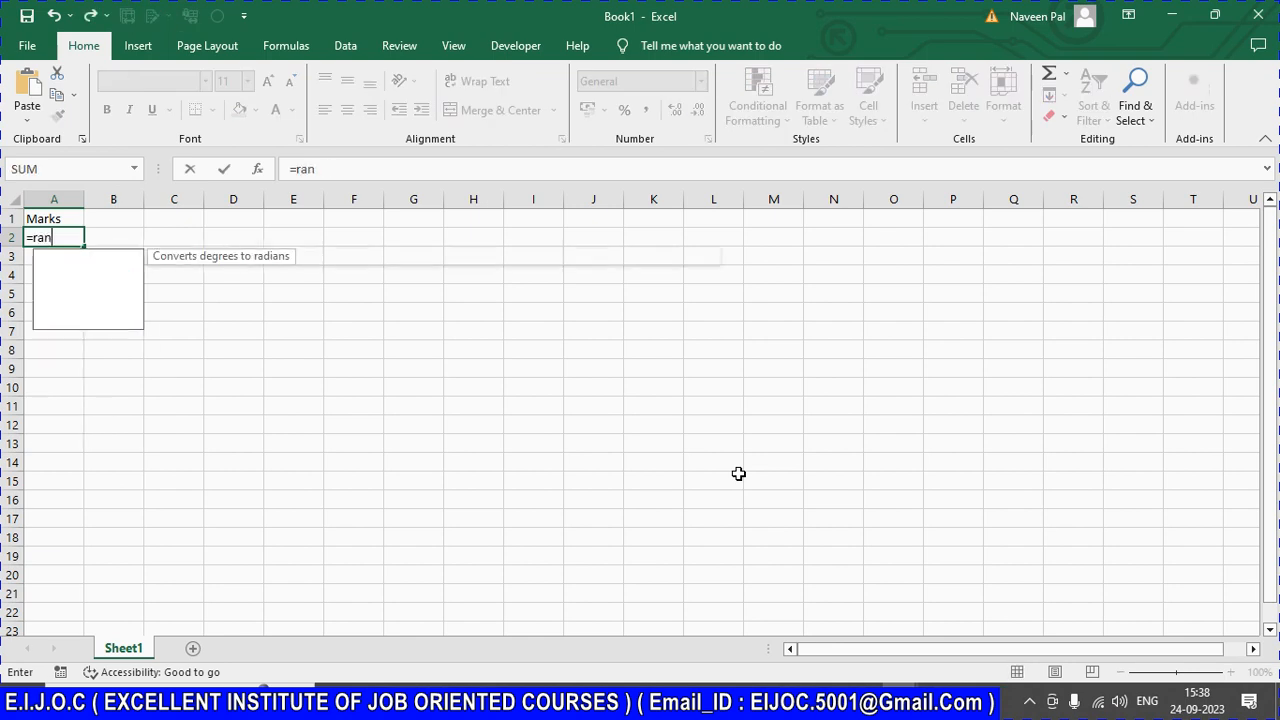
key(Down)
key(Tab)
text(0,100)
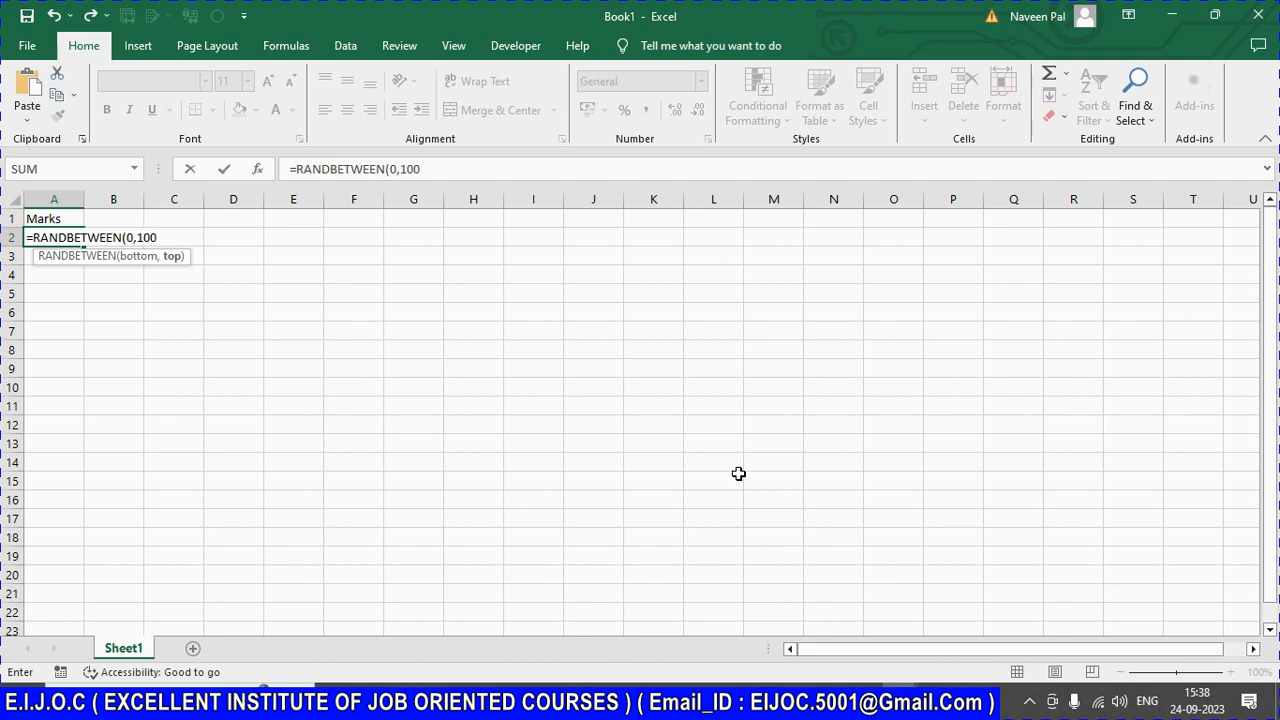
key(Return)
Step: Fill the random mark formula from A2 down through A20
key(Up)
key(shift+Down)
key(shift+Down)
key(shift+Down)
key(shift+Down)
key(shift+Down)
key(shift+Down)
key(shift+Down)
key(shift+Down)
key(shift+Down)
key(shift+Down)
key(shift+Down)
key(shift+Down)
key(shift+Down)
key(shift+Down)
key(shift+Down)
key(shift+Down)
key(shift+Down)
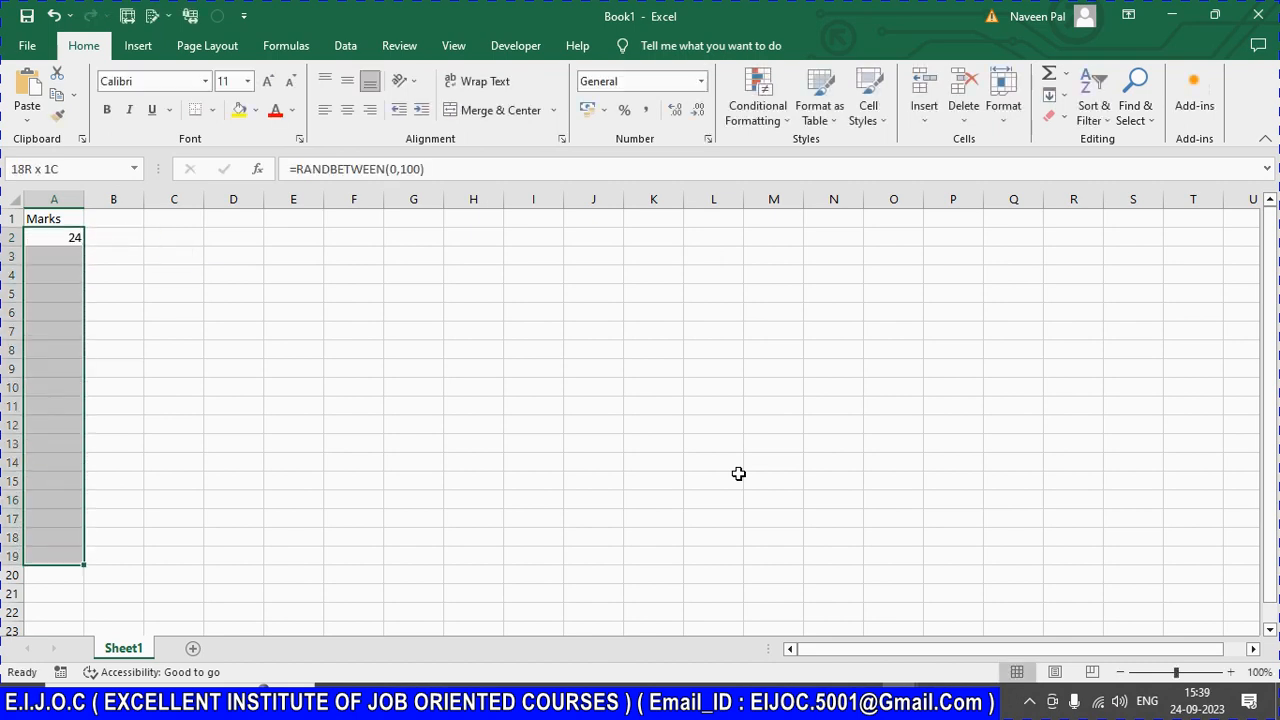
key(shift+Down)
key(ctrl+d)
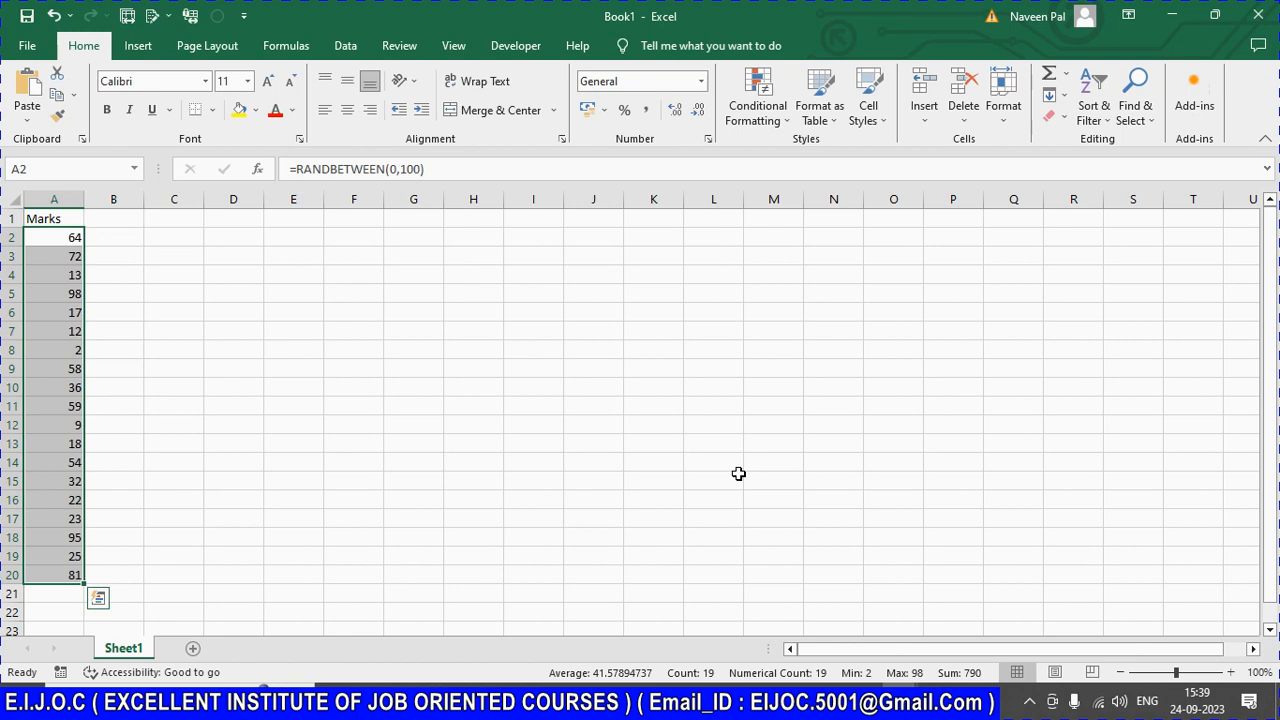
Step: Replace the random mark formulas in A2:A20 with their static values using Paste Special
key(ctrl+c)
key(ctrl+alt+v)
key(v)
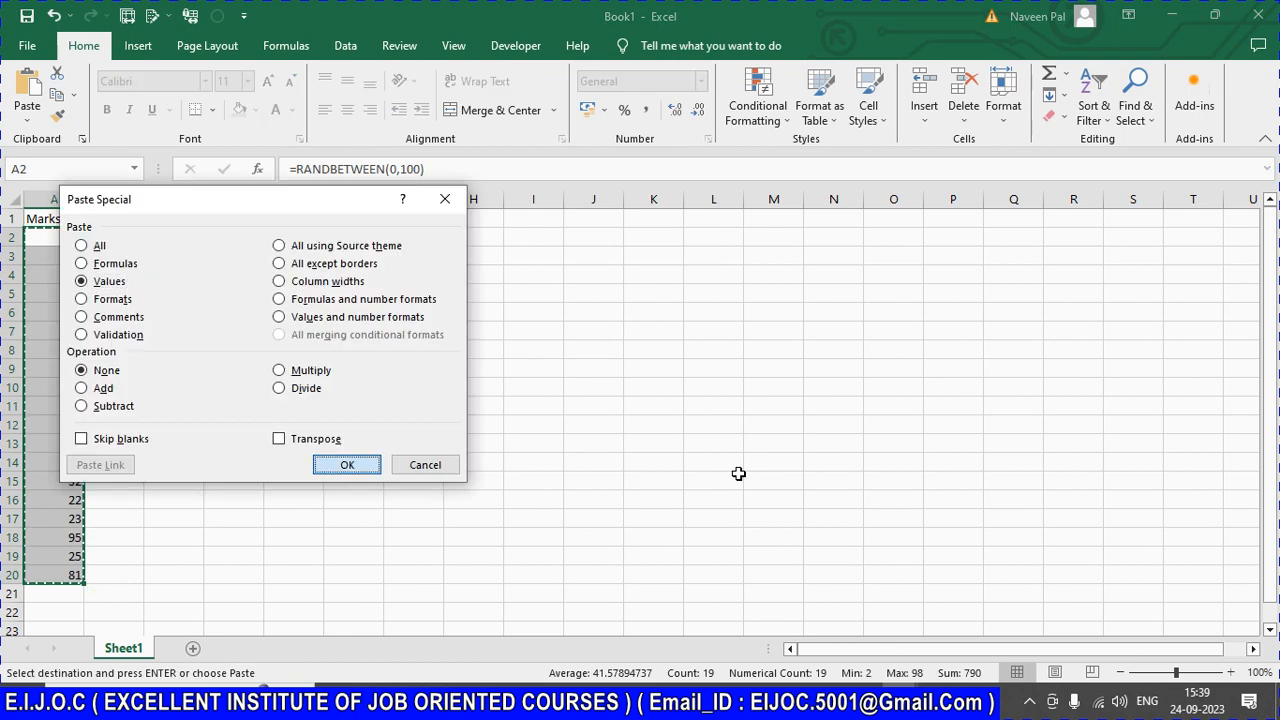
key(Return)
key(Escape)
Step: Save the workbook in the 19_Class_23.0924 folder, named with the prefix 23.0924_, the person's first name and the word Query
key(ctrl+s)
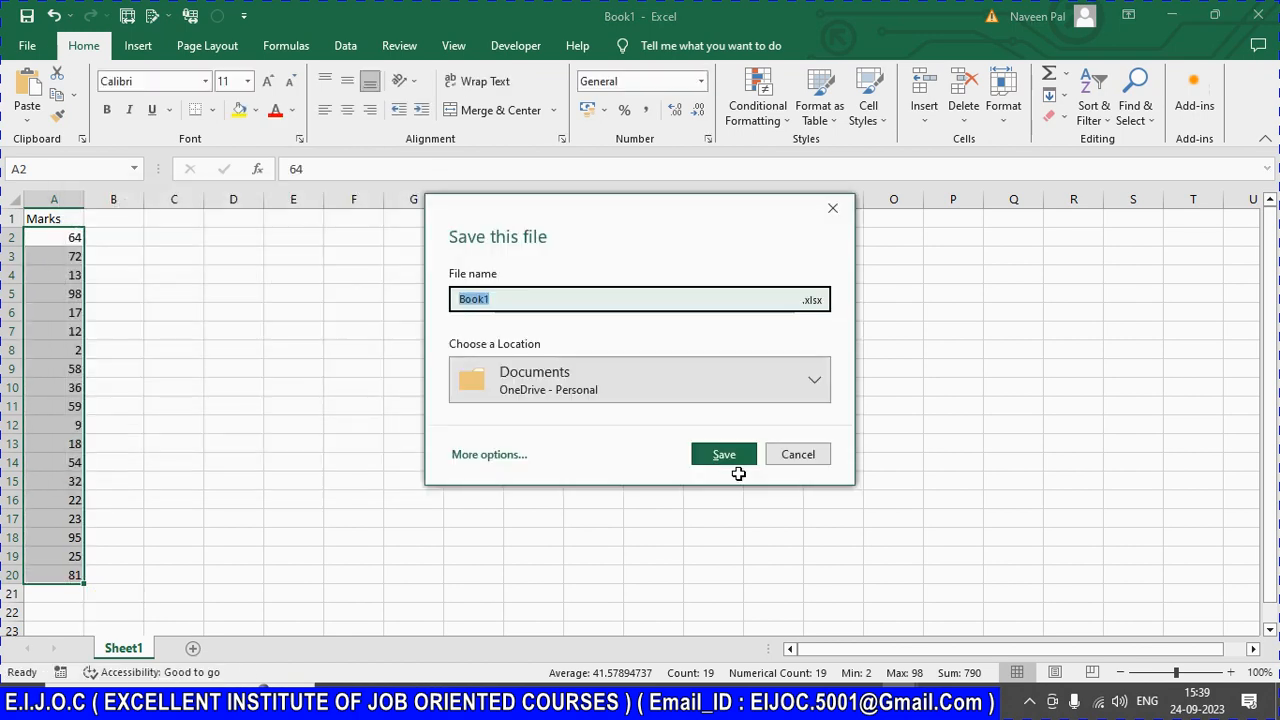
key(Escape)
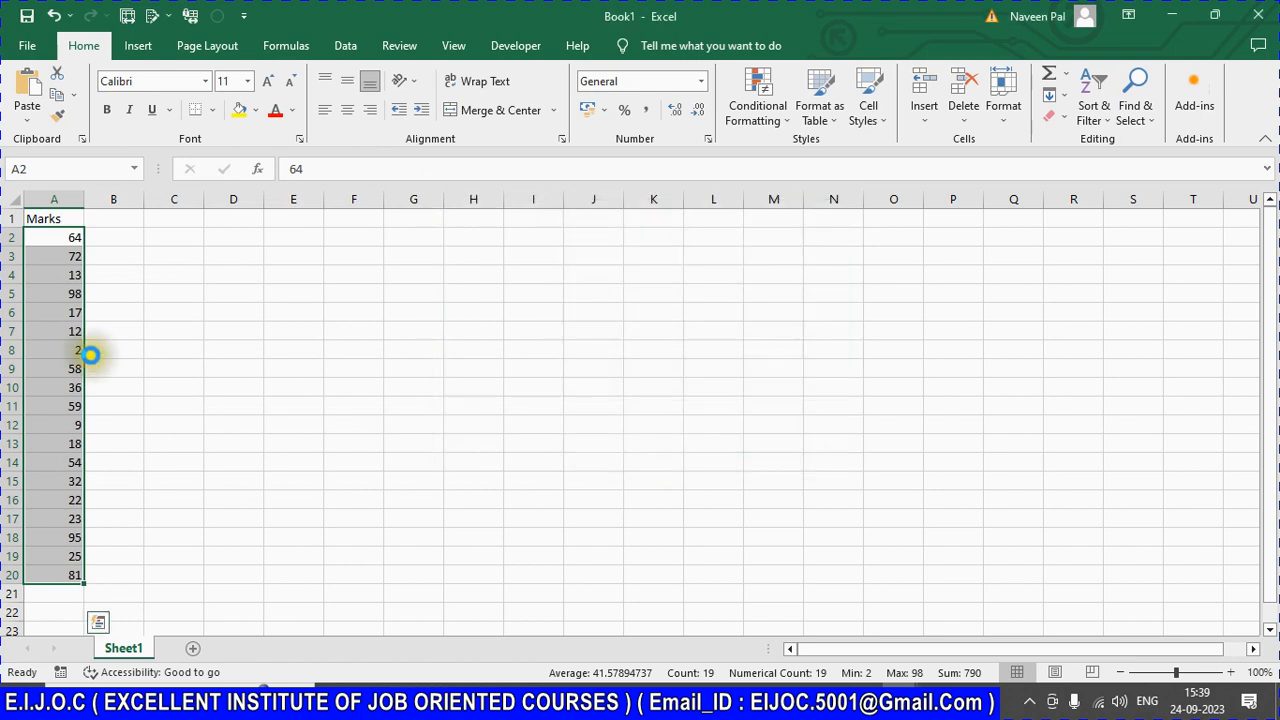
click(76, 221)
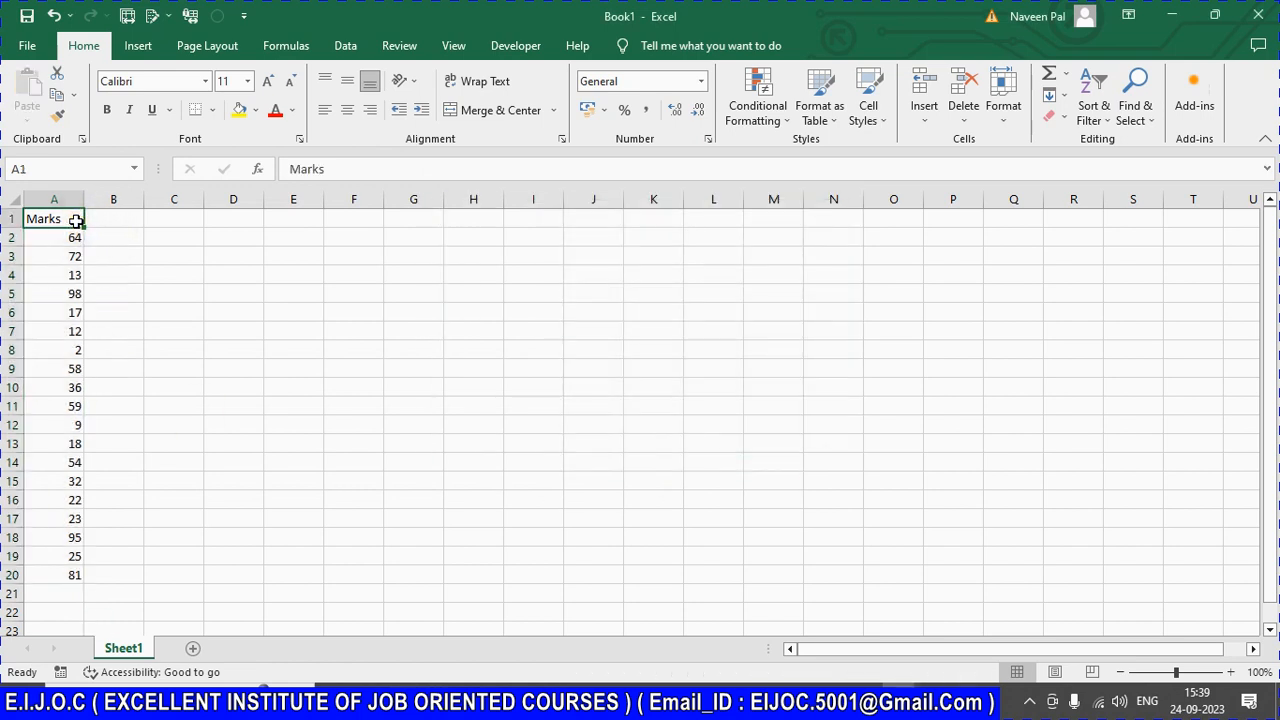
key(F12)
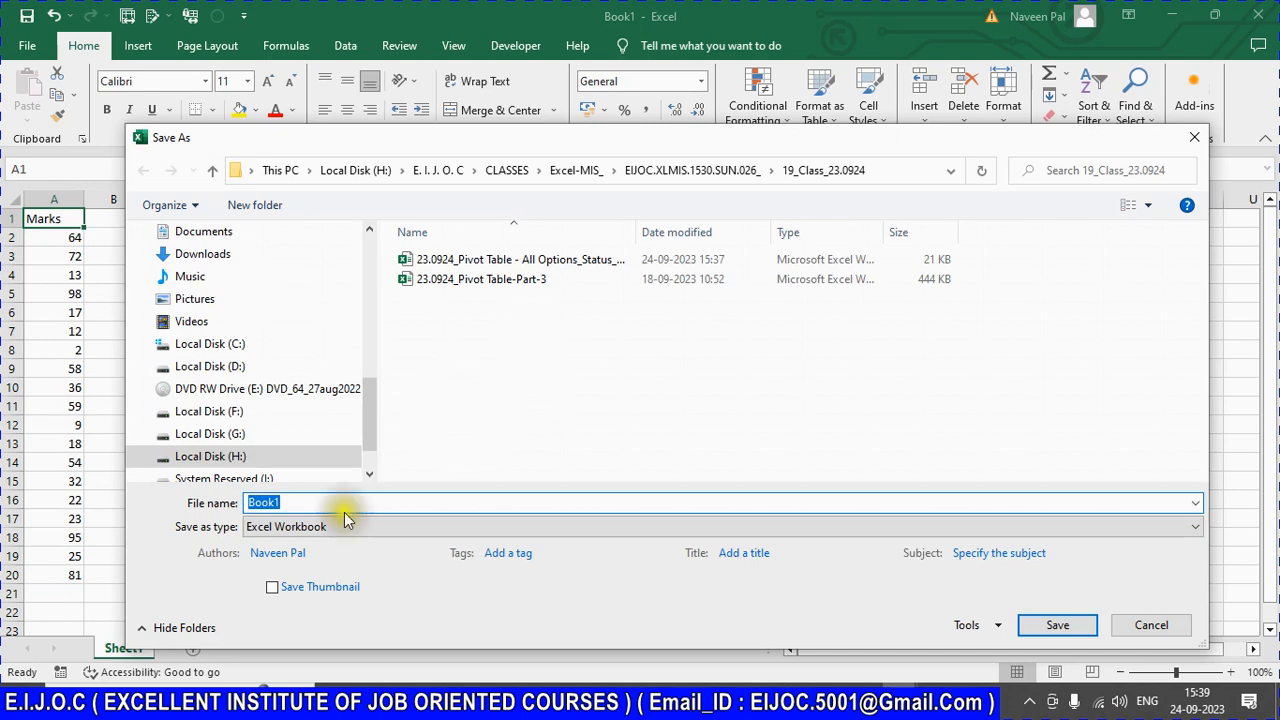
text(23.09)
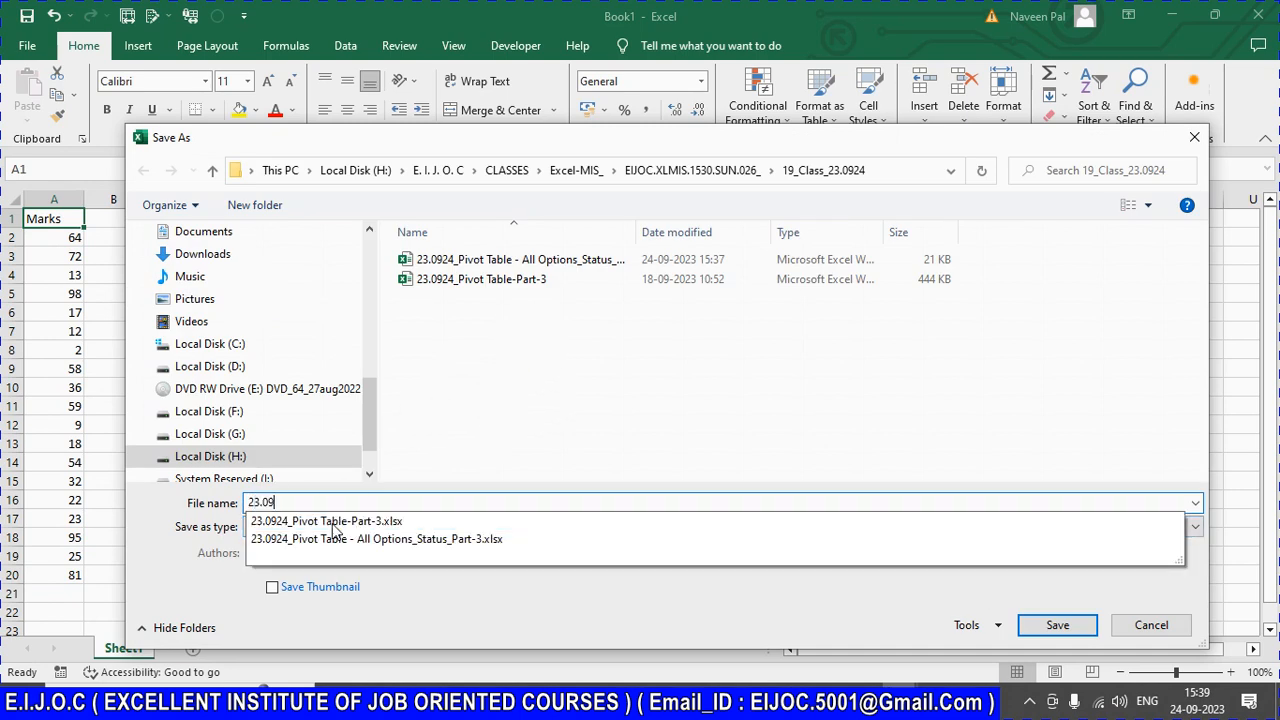
text(24_Arif)
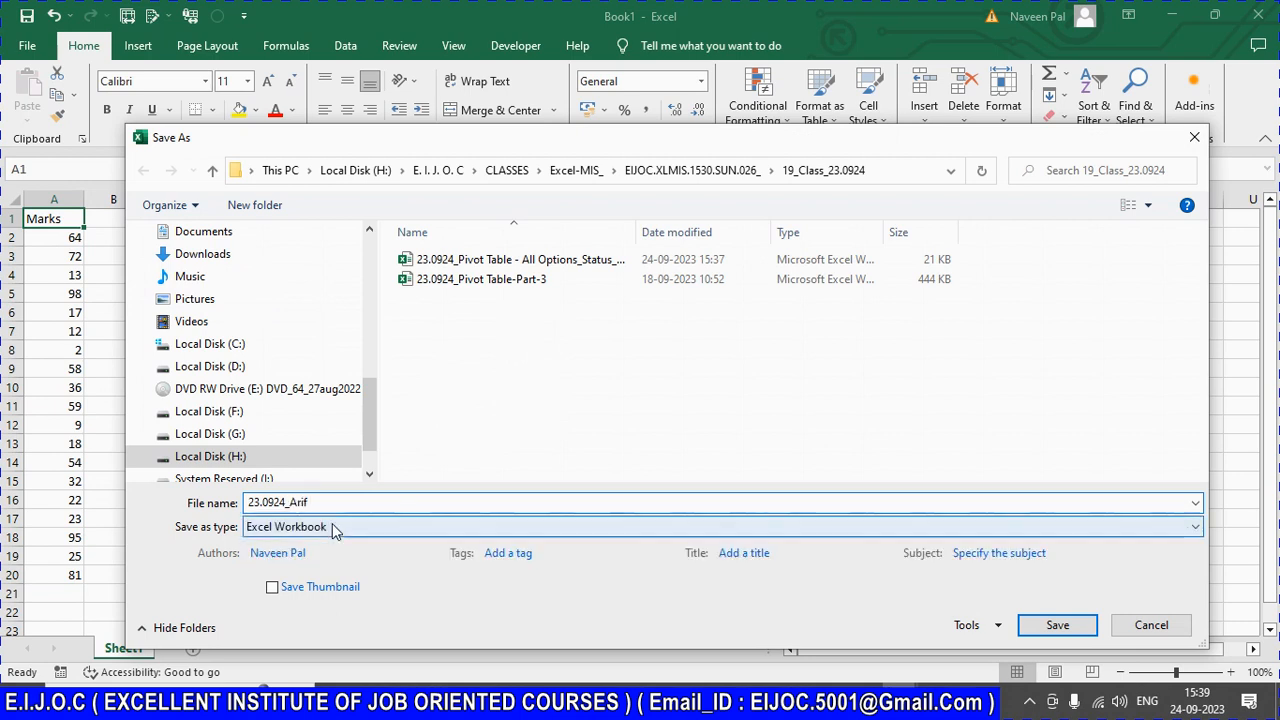
text( Query)
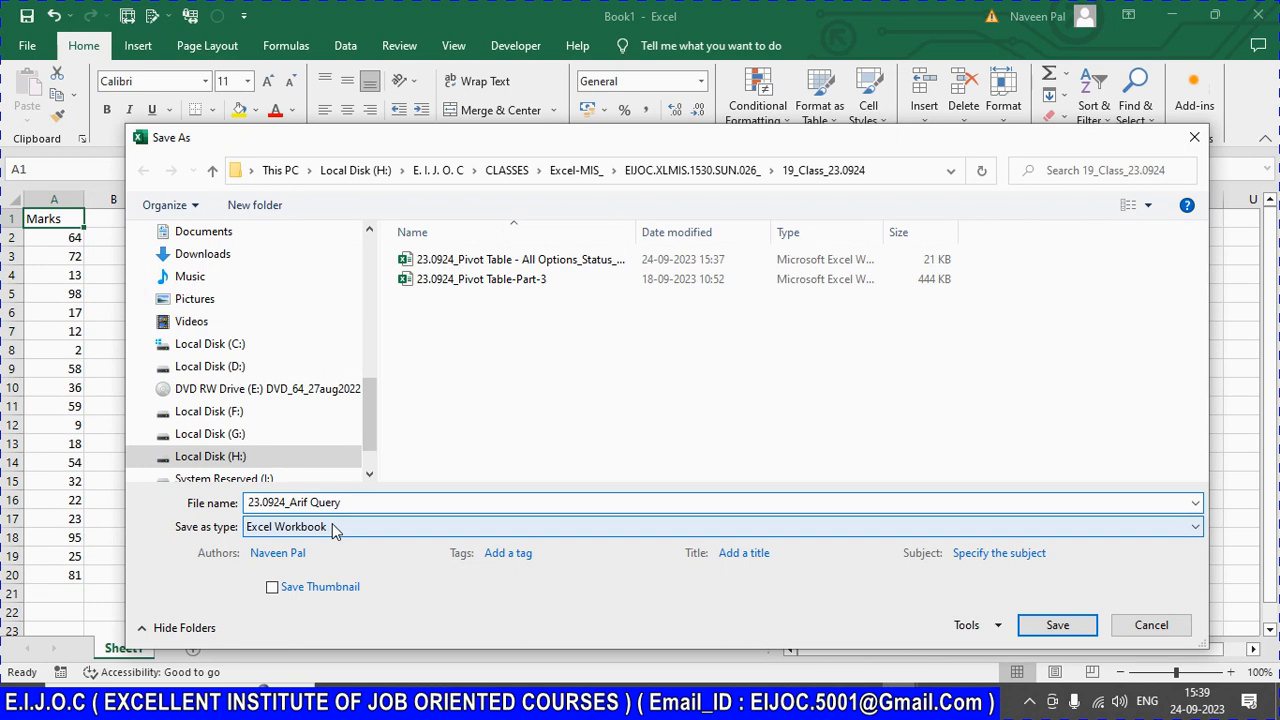
key(Return)
Step: Copy the whole Marks column A into column D
key(ctrl+space)
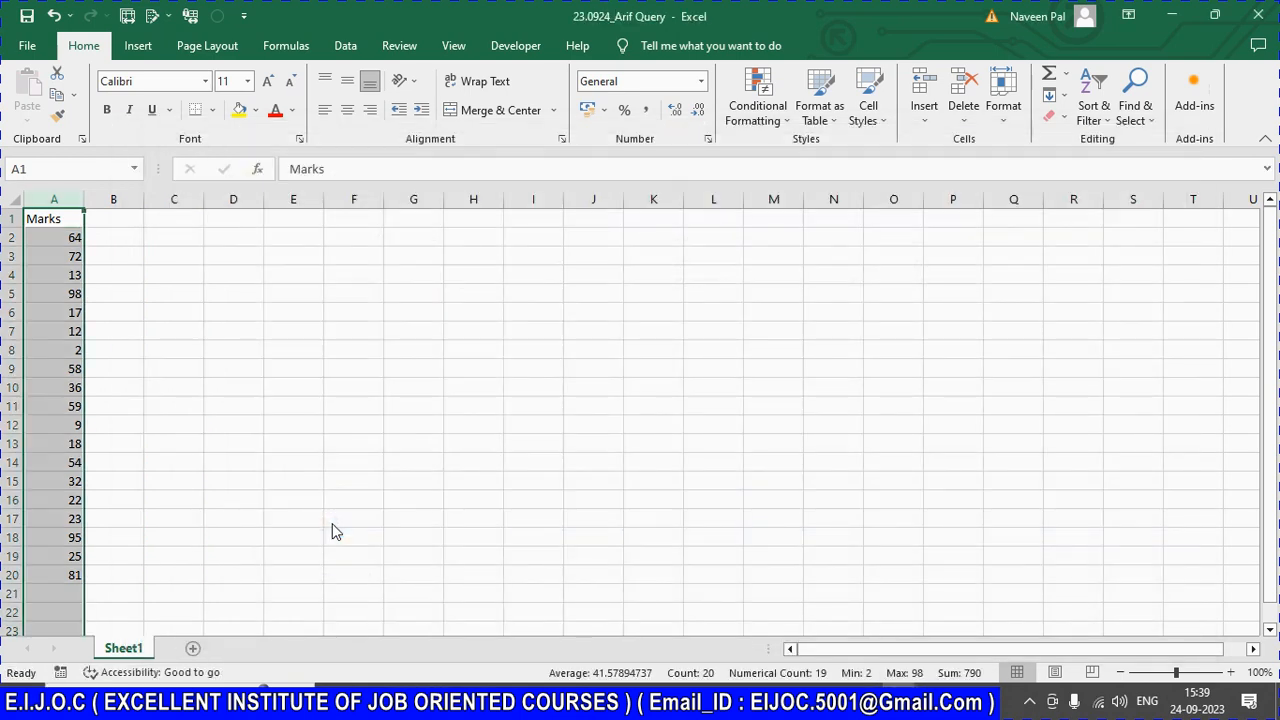
key(ctrl+c)
key(Right)
key(Right)
key(Right)
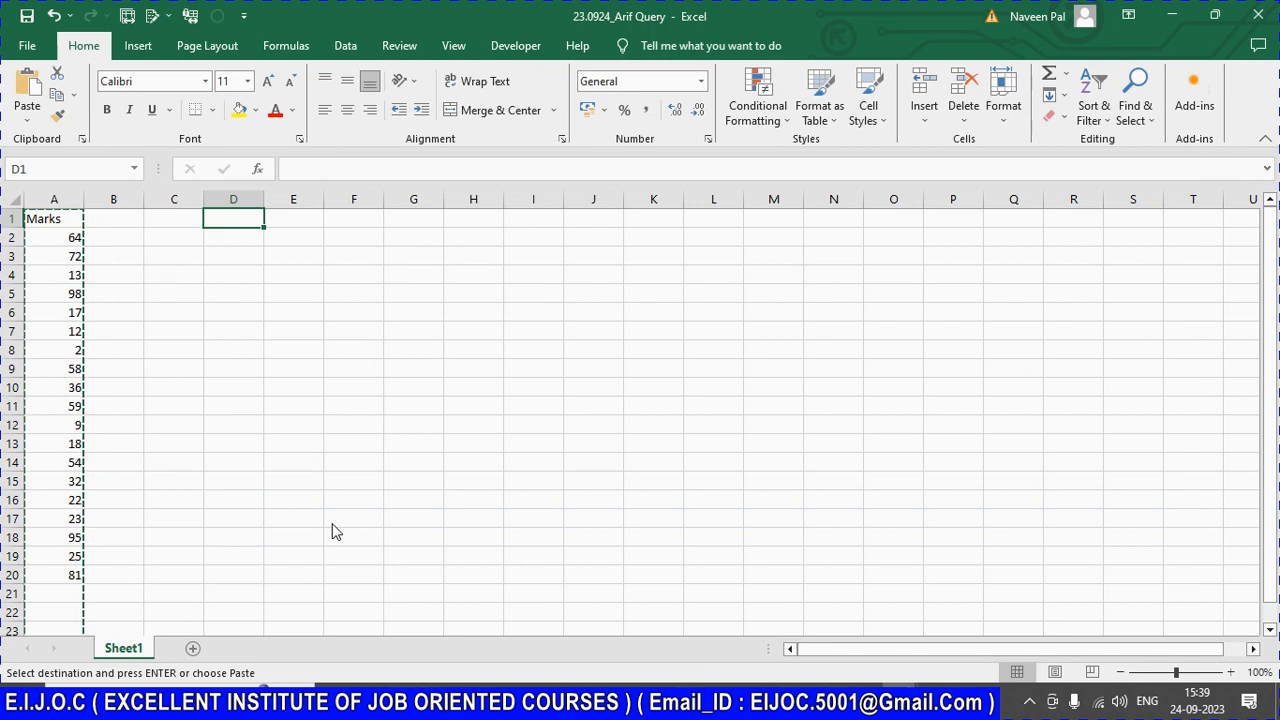
key(ctrl+v)
Step: Change the heading in A1 to Name and clear the marks from A2:A20
key(ctrl+Home)
text(Name)
key(Tab)
key(Return)
key(ctrl+shift+Down)
key(Delete)
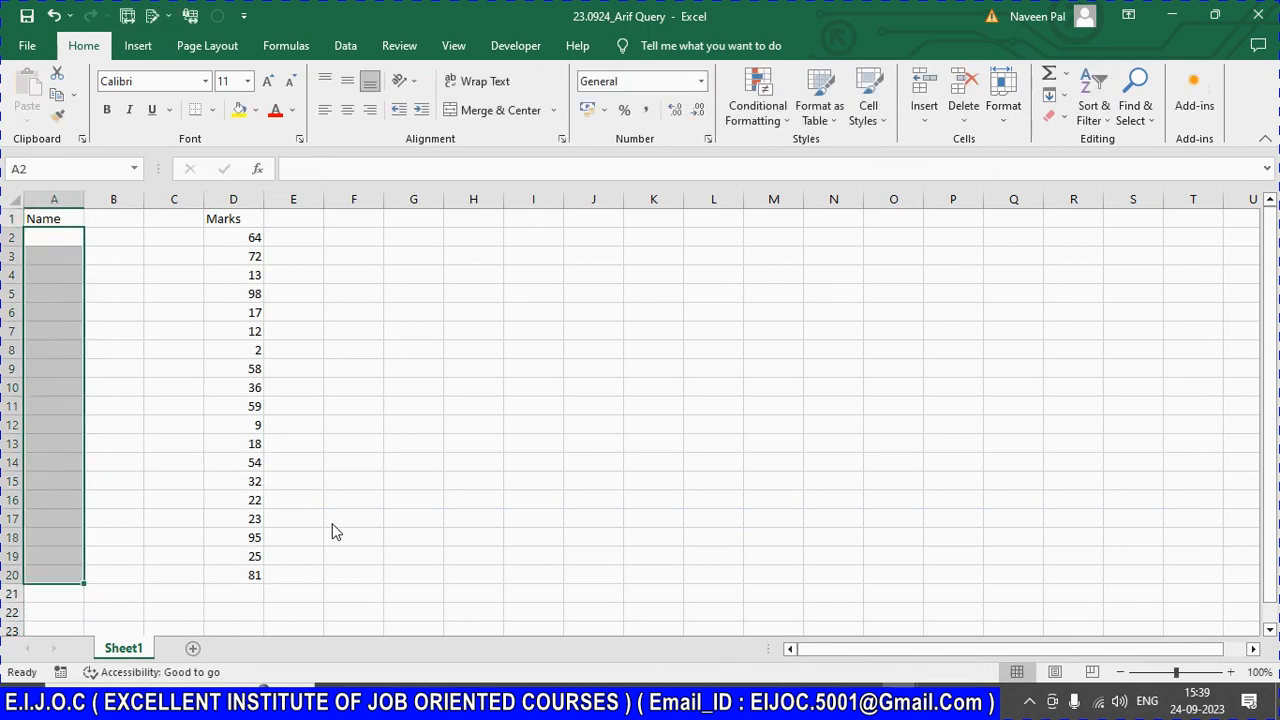
Step: Enter the headings Class in B1 and Sub in C1
key(ctrl+Home)
key(Right)
text(Class)
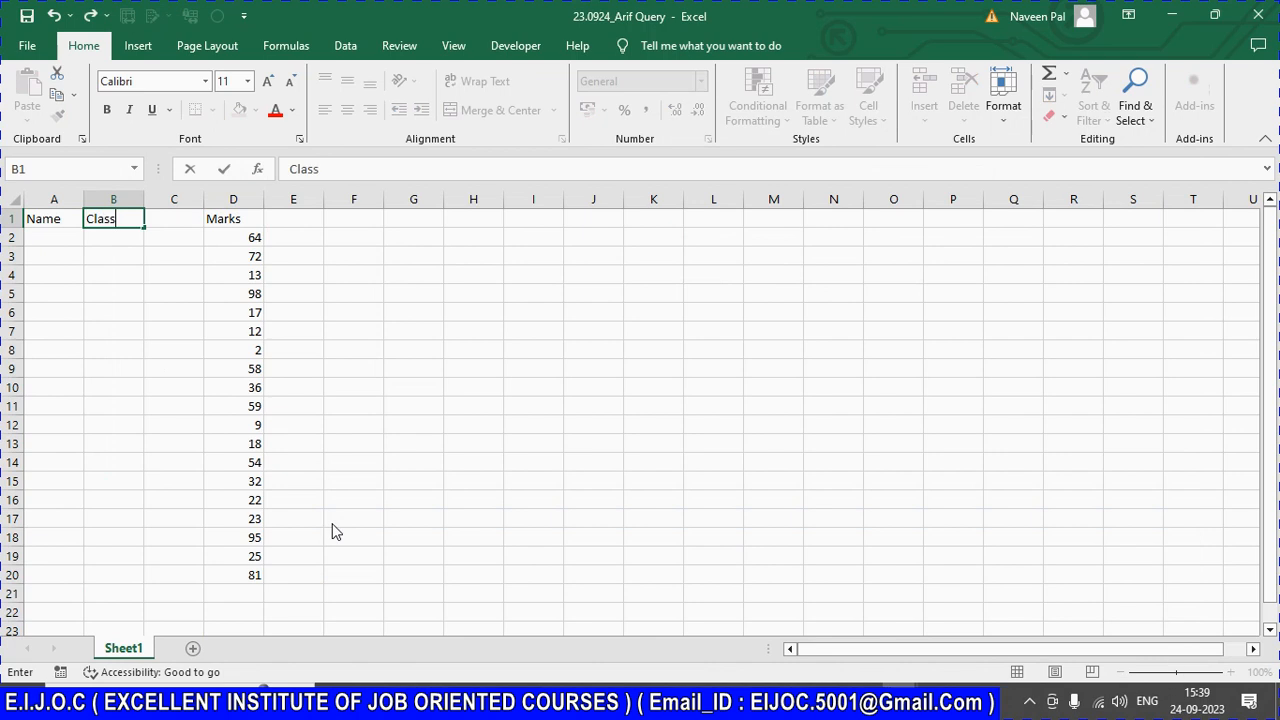
key(Tab)
text(Sub)
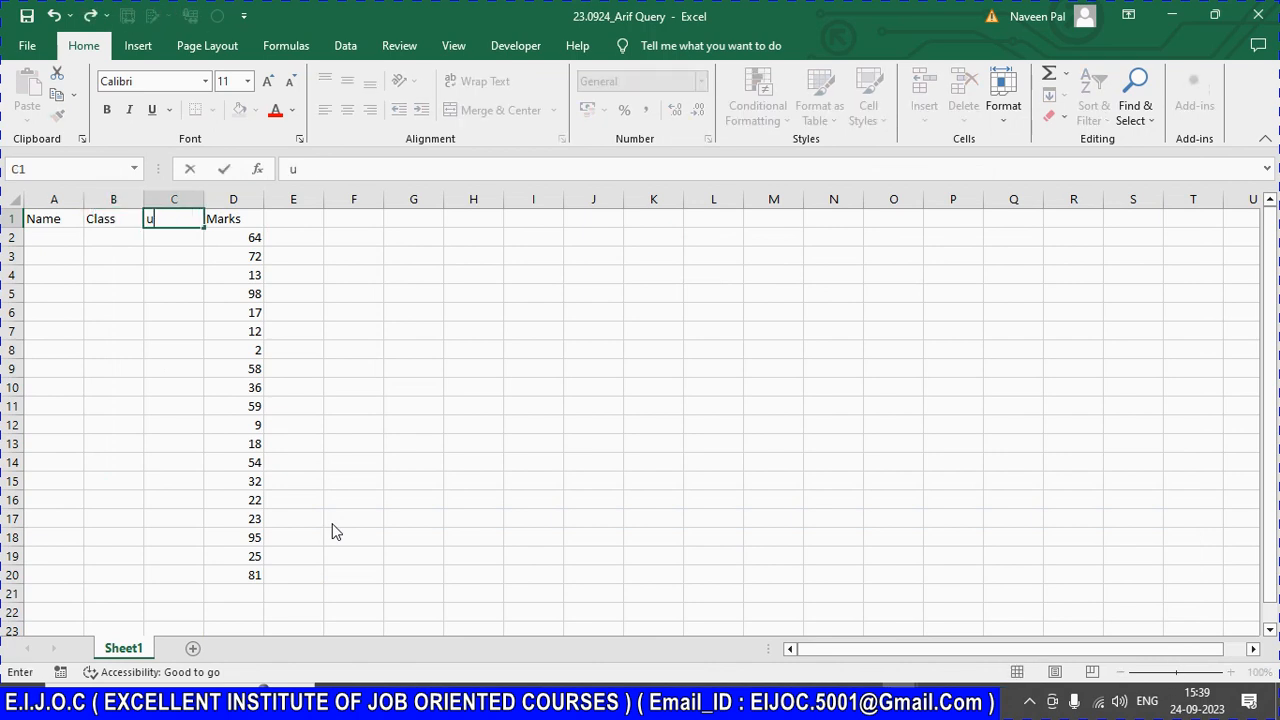
key(Return)
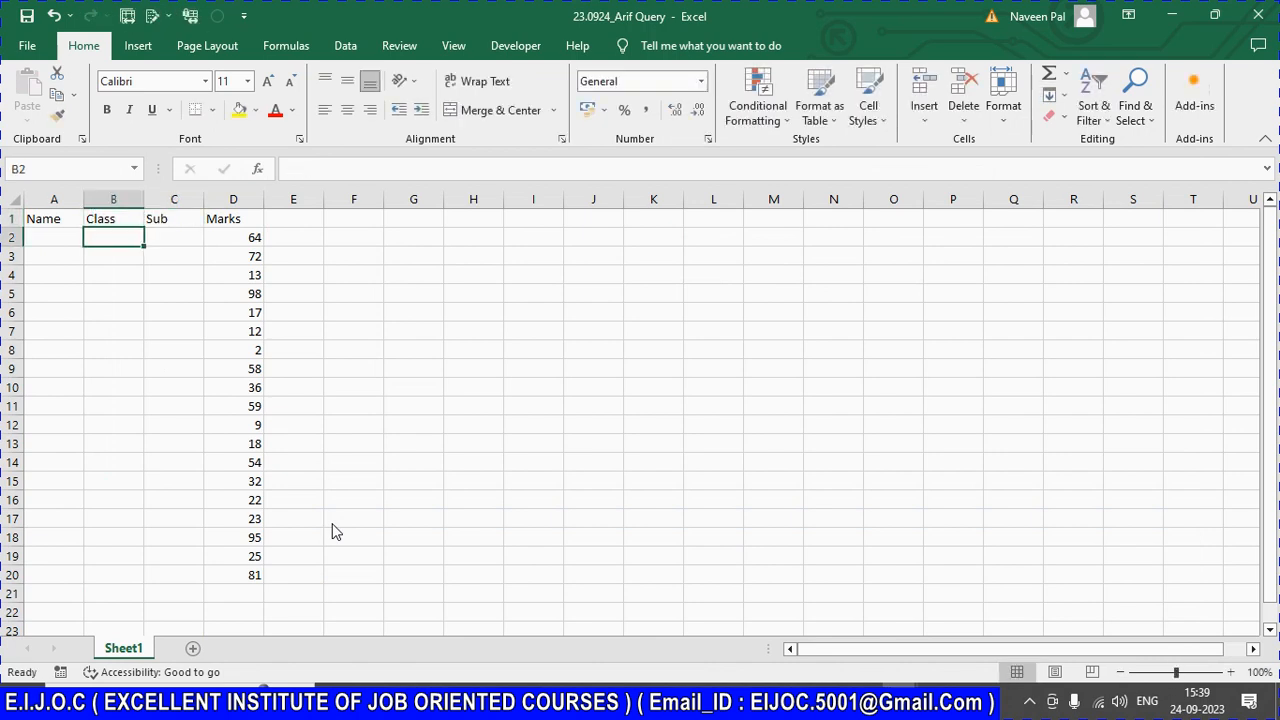
Step: Enter the student names A, B, C, D and E in cells A2 to A6
key(Left)
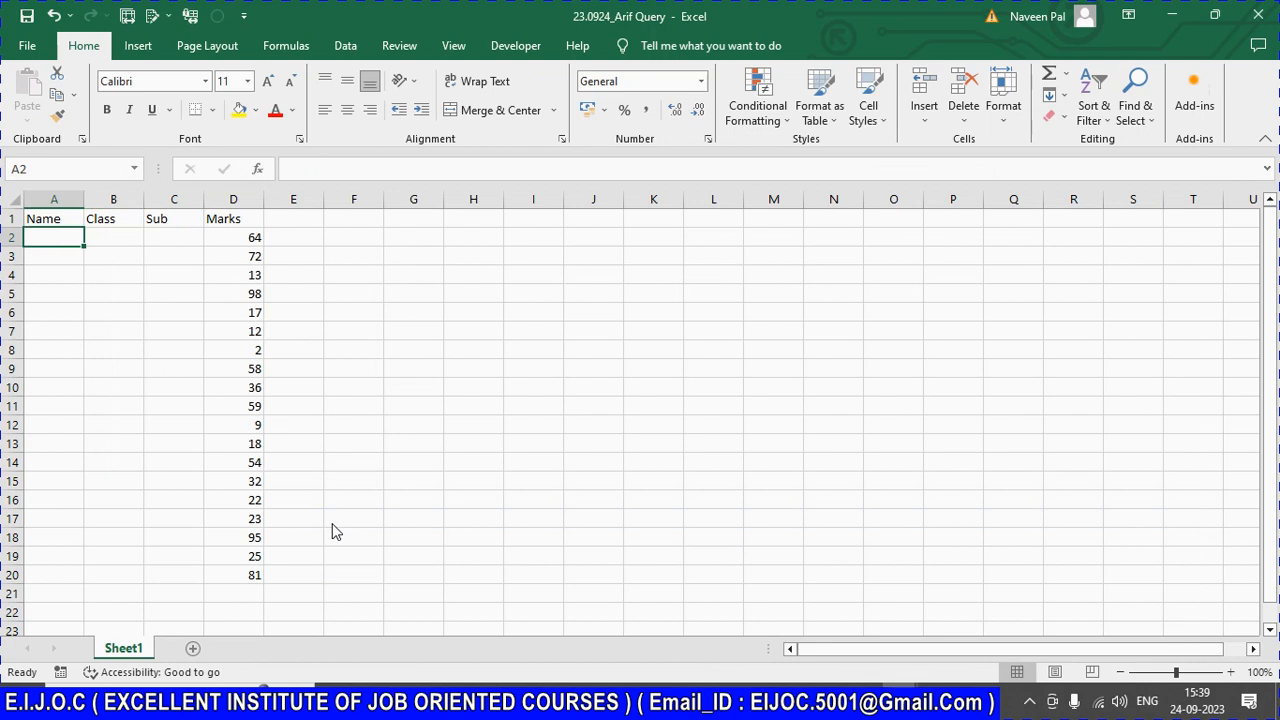
text(A)
key(Return)
text(B)
key(Return)
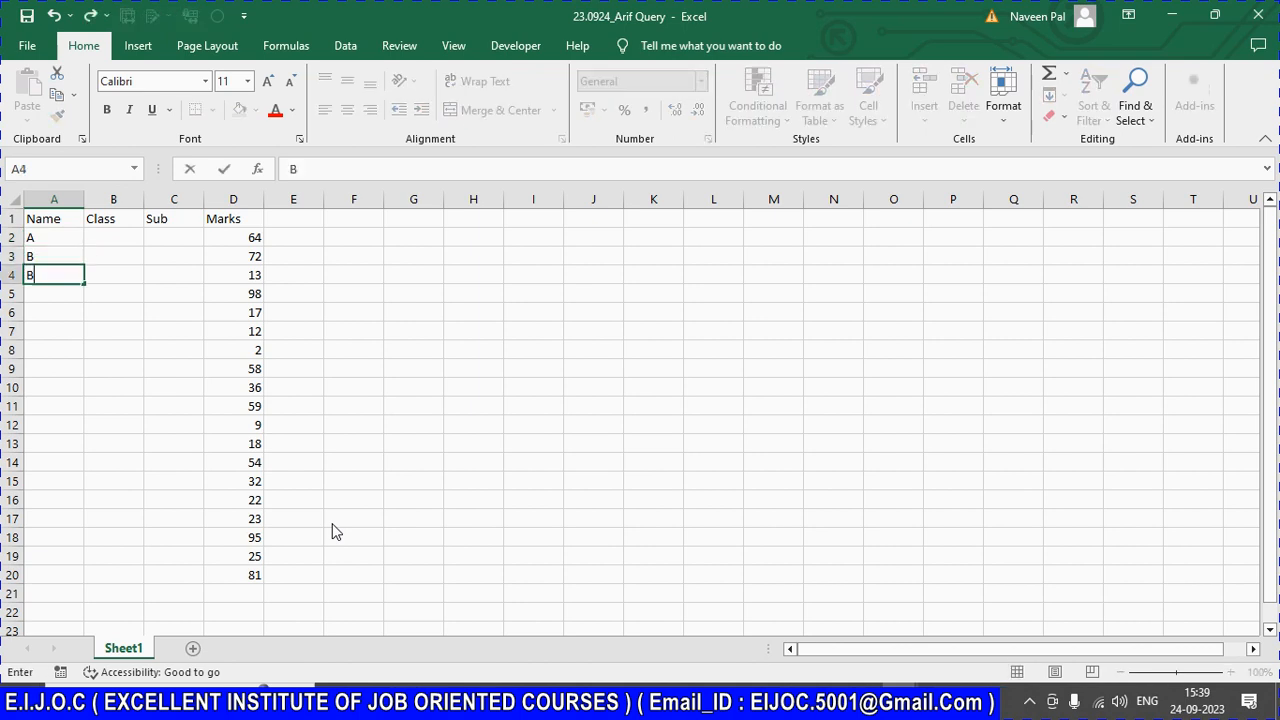
text(C)
key(Return)
text(D)
key(Return)
text(E)
key(Return)
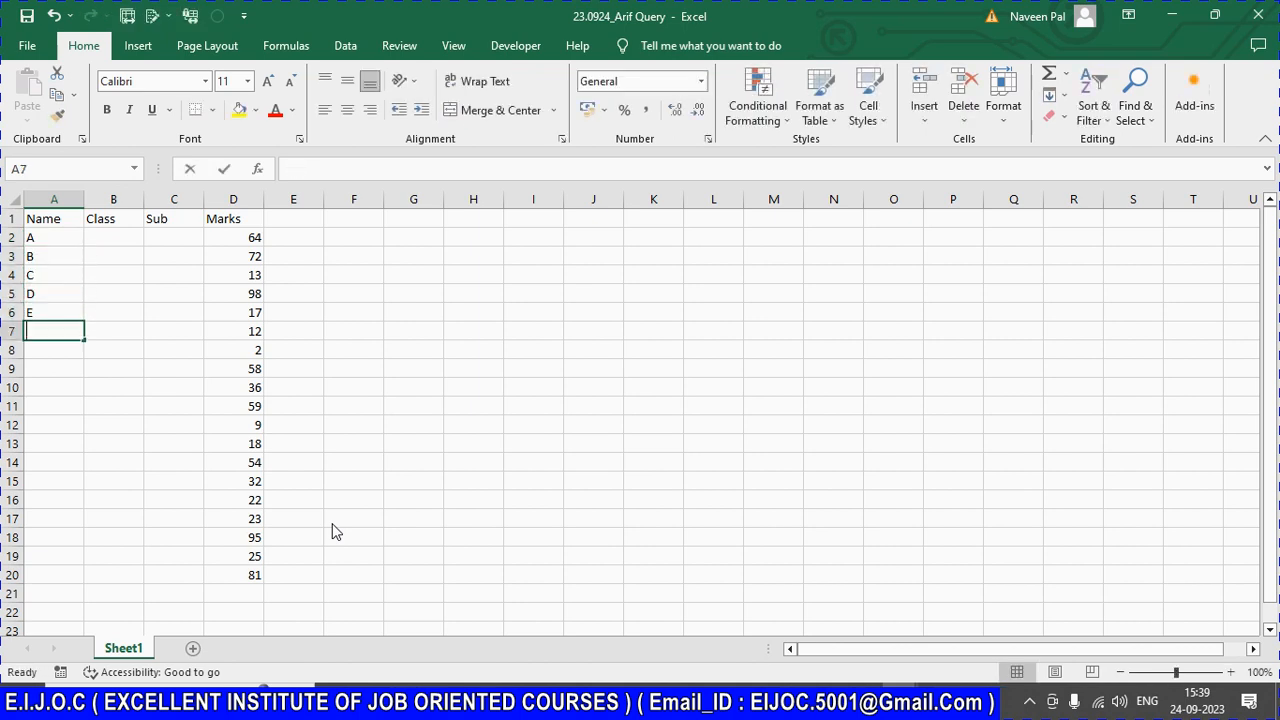
text(F)
key(Right)
key(Up)
key(Left)
key(Down)
key(Delete)
key(Up)
key(Up)
key(Up)
key(Up)
key(Up)
key(Up)
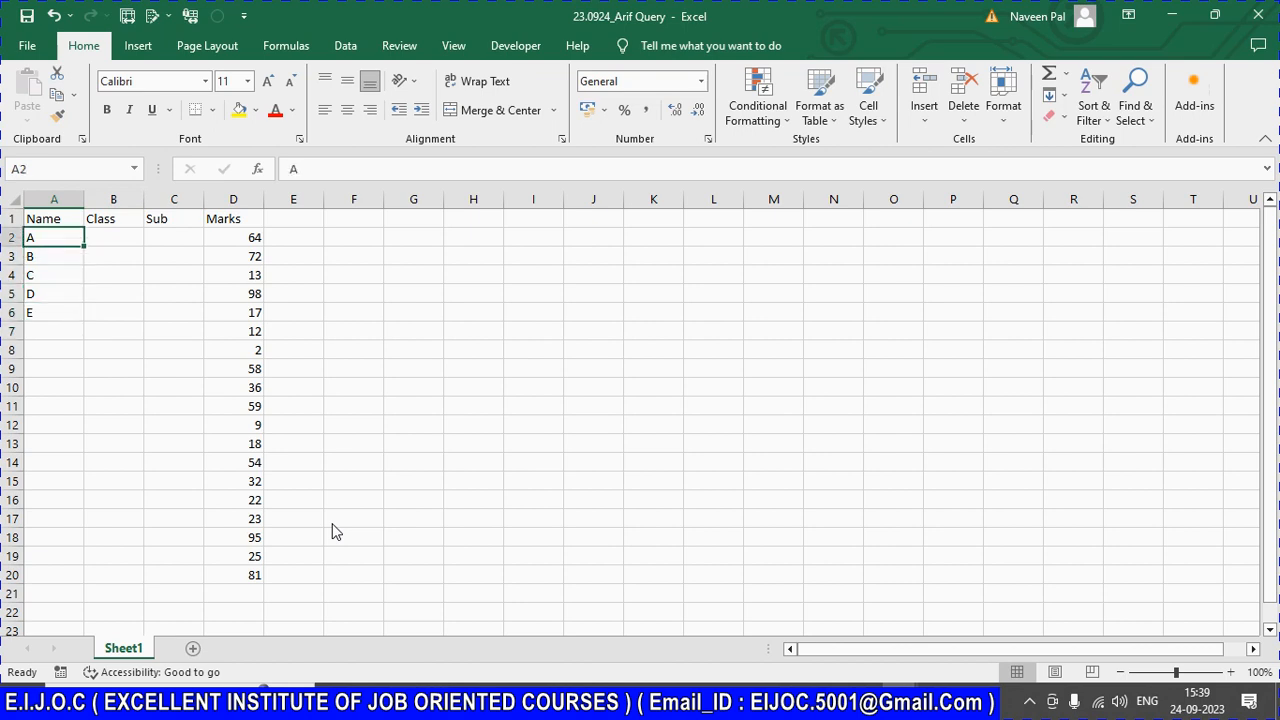
key(Right)
key(Right)
key(Down)
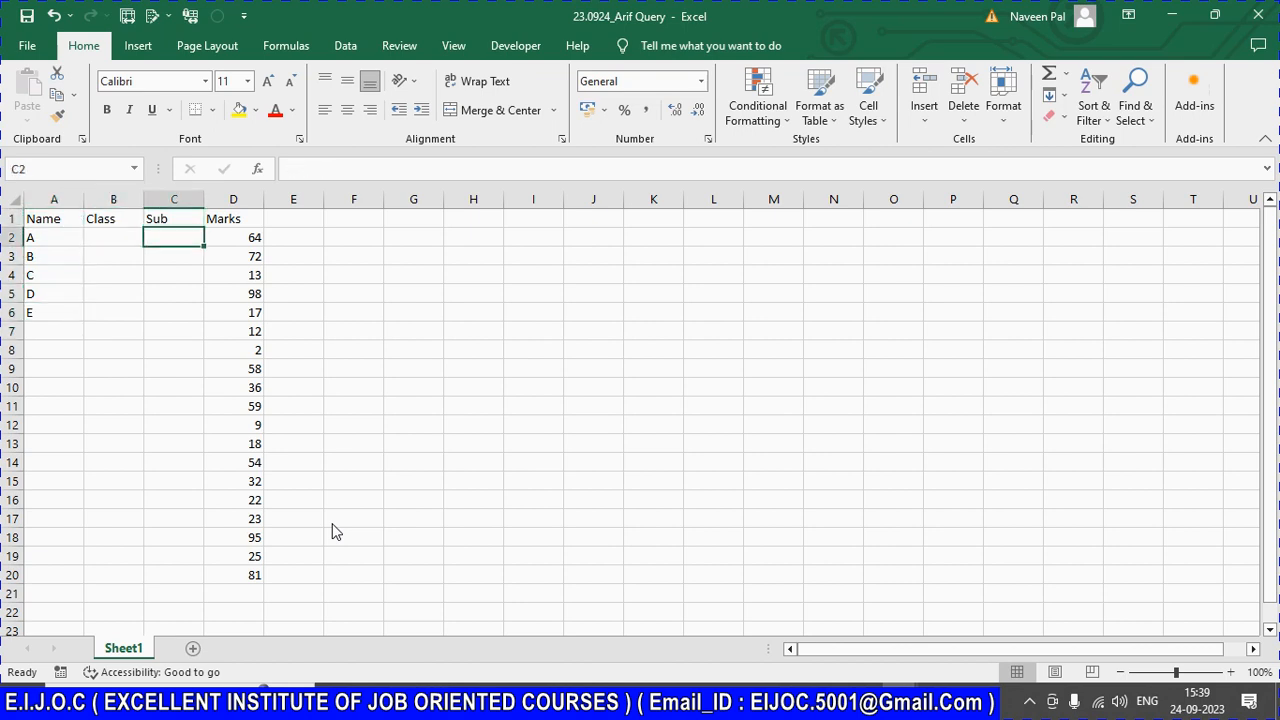
key(shift+Down)
key(shift+Down)
key(shift+Down)
key(shift+Down)
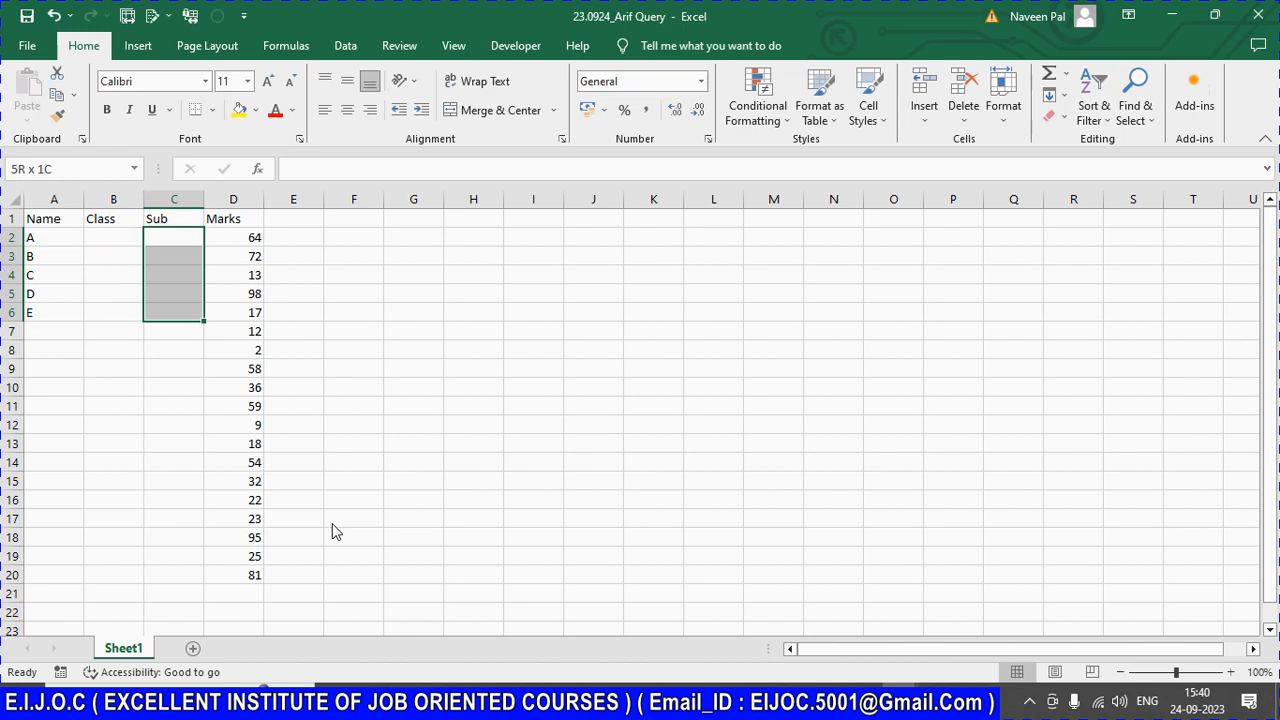
key(Down)
key(Down)
key(Down)
key(Up)
key(Up)
key(Up)
key(Up)
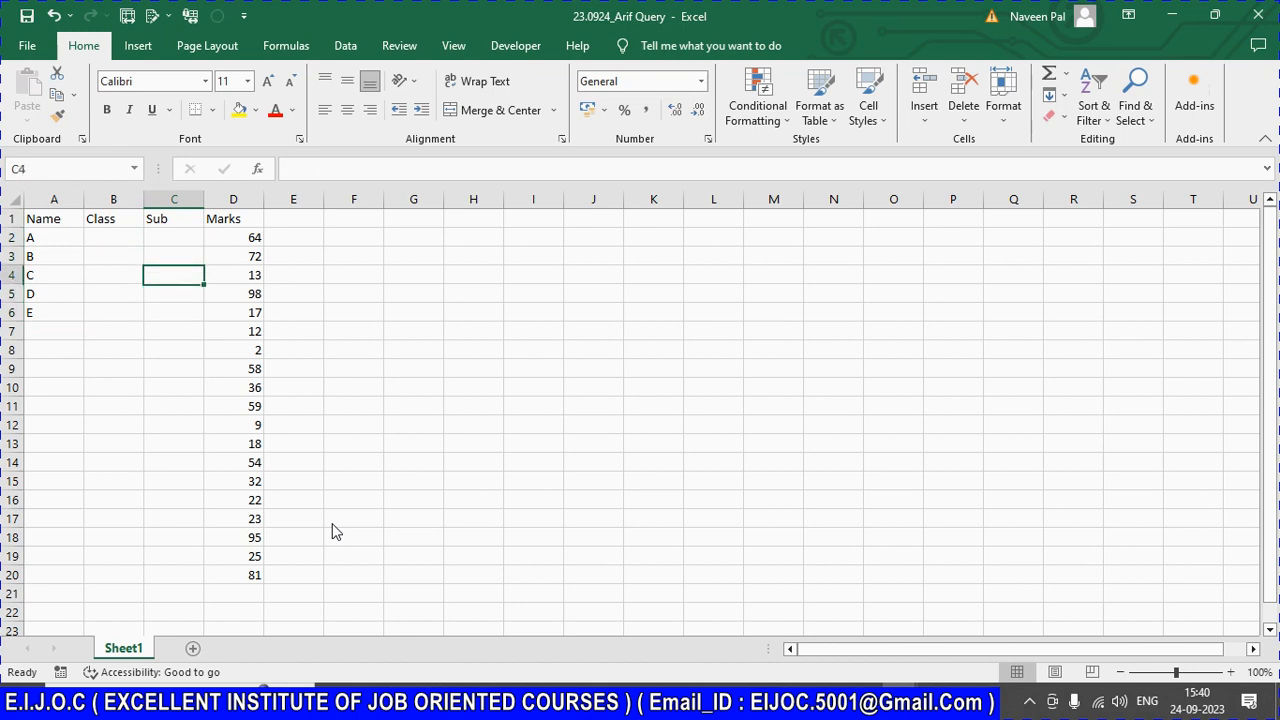
key(shift+Right)
key(shift+Right)
key(shift+Right)
key(shift+Right)
key(shift+Right)
key(shift+Right)
key(shift+Right)
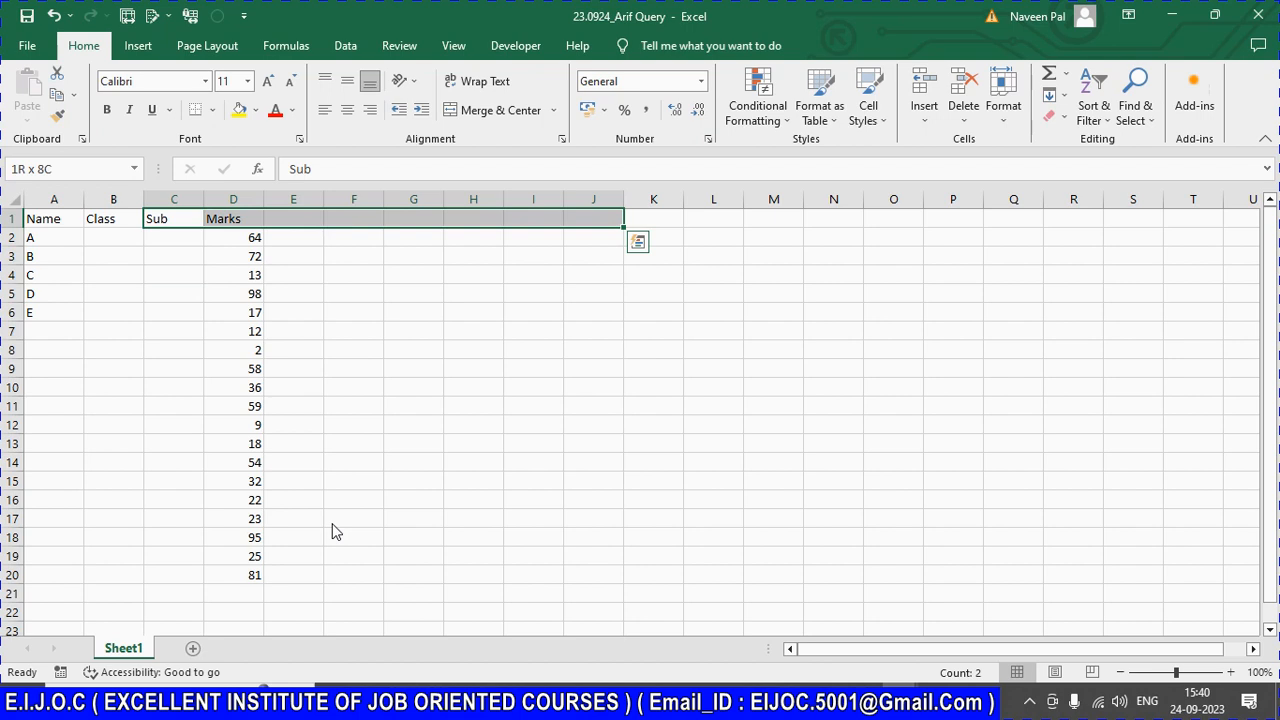
key(Left)
key(Right)
text(sfdd)
key(BackSpace)
key(BackSpace)
key(BackSpace)
key(BackSpace)
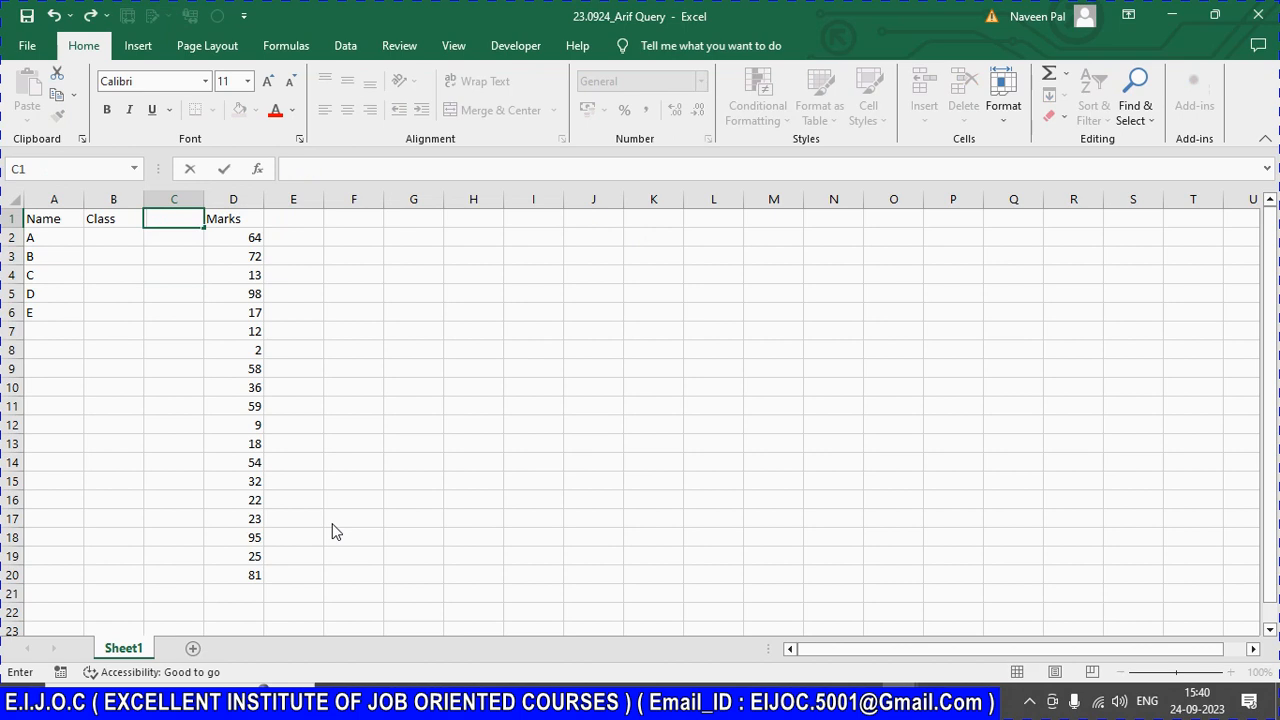
key(Escape)
Step: Enter the subject headings Eng, Hin, Math, SST and SKT in cells B1 to F1
key(Left)
text(En)
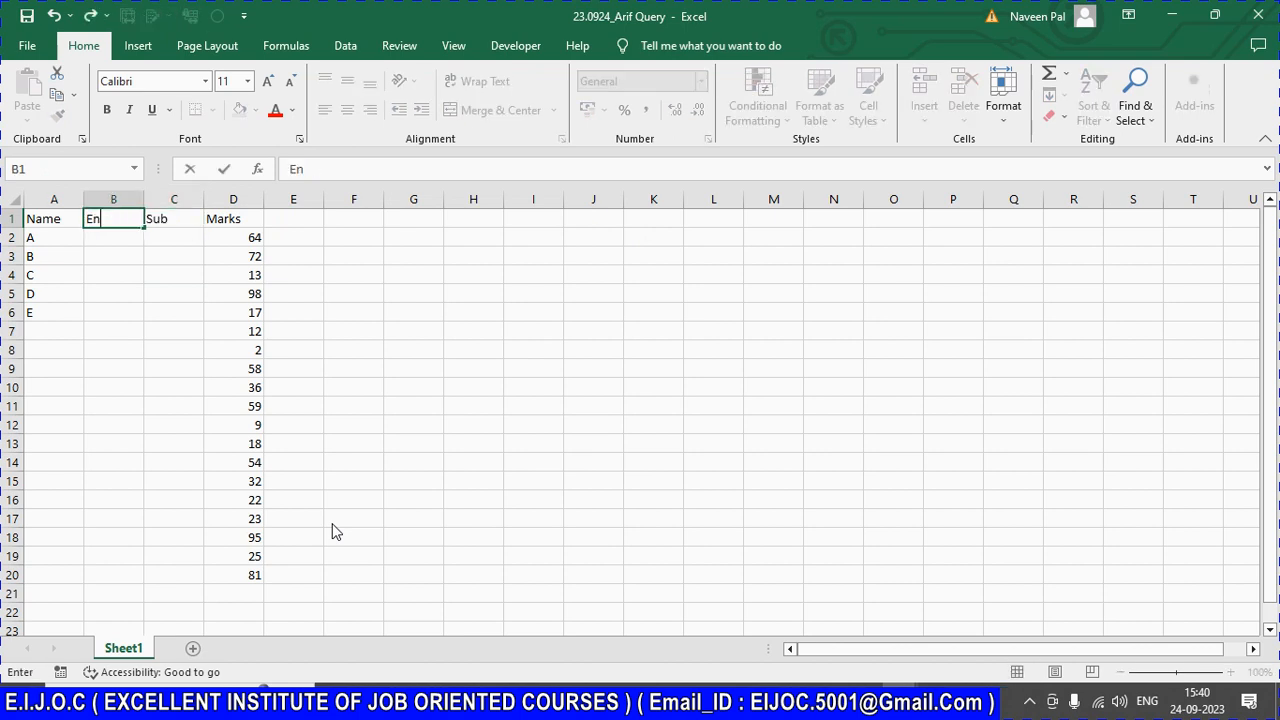
text(g)
key(Right)
text(Hing)
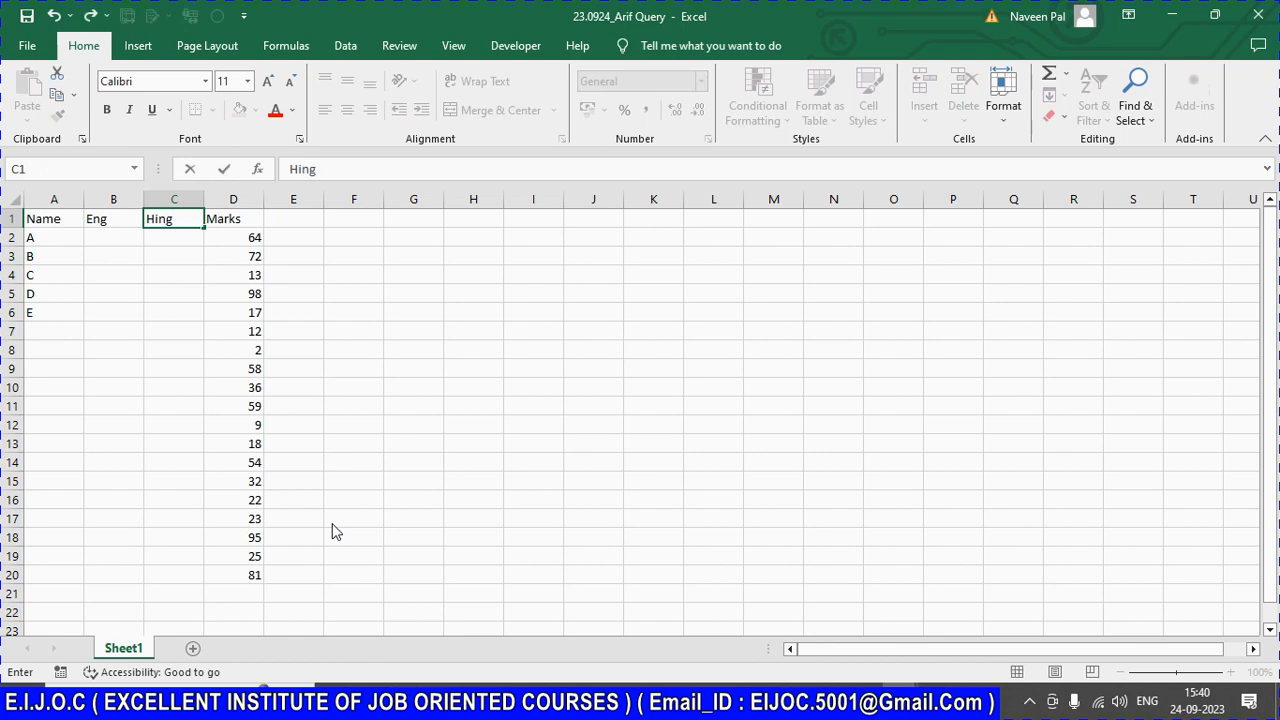
key(BackSpace)
key(Right)
text(Math)
key(Right)
text(SST)
key(Right)
text(SKT)
key(Return)
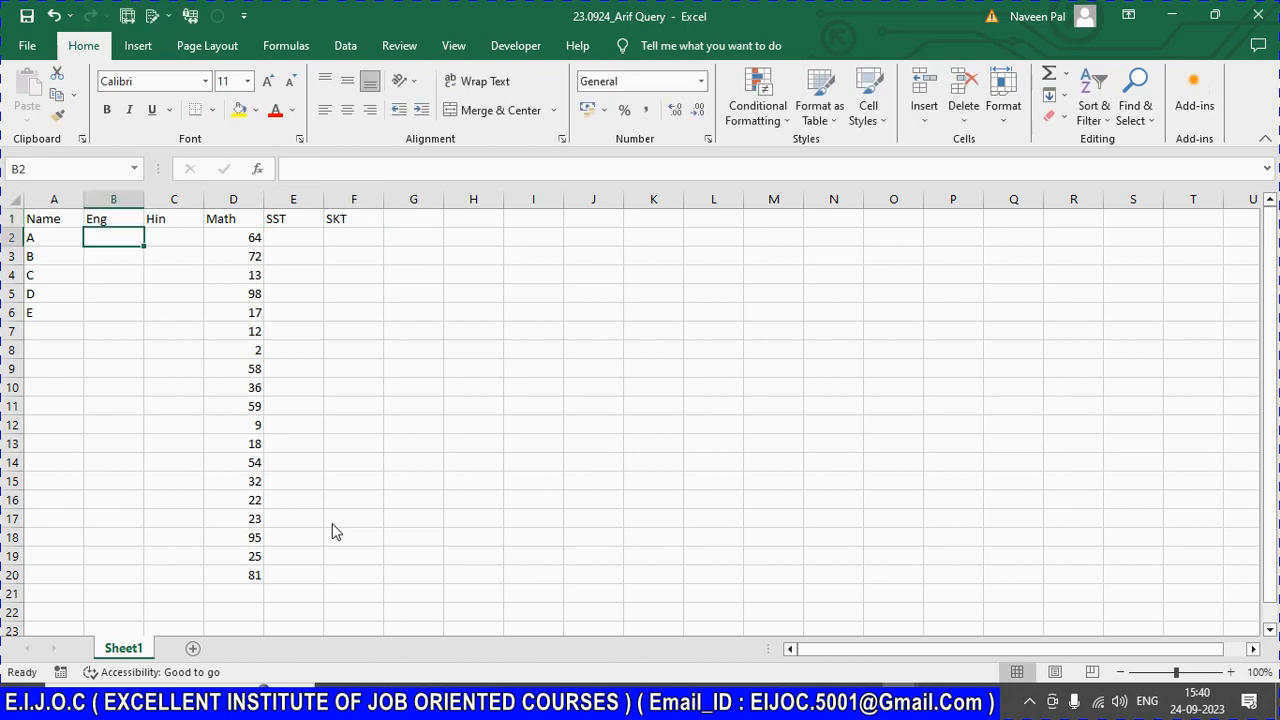
Step: Clear the old marks below the Math heading in D2:D20
key(Right)
key(Right)
key(ctrl+shift+Down)
key(Delete)
Step: Enter the formula =RANDBETWEEN(0,100) in cell B2 for student A's Eng mark
key(Left)
key(Left)
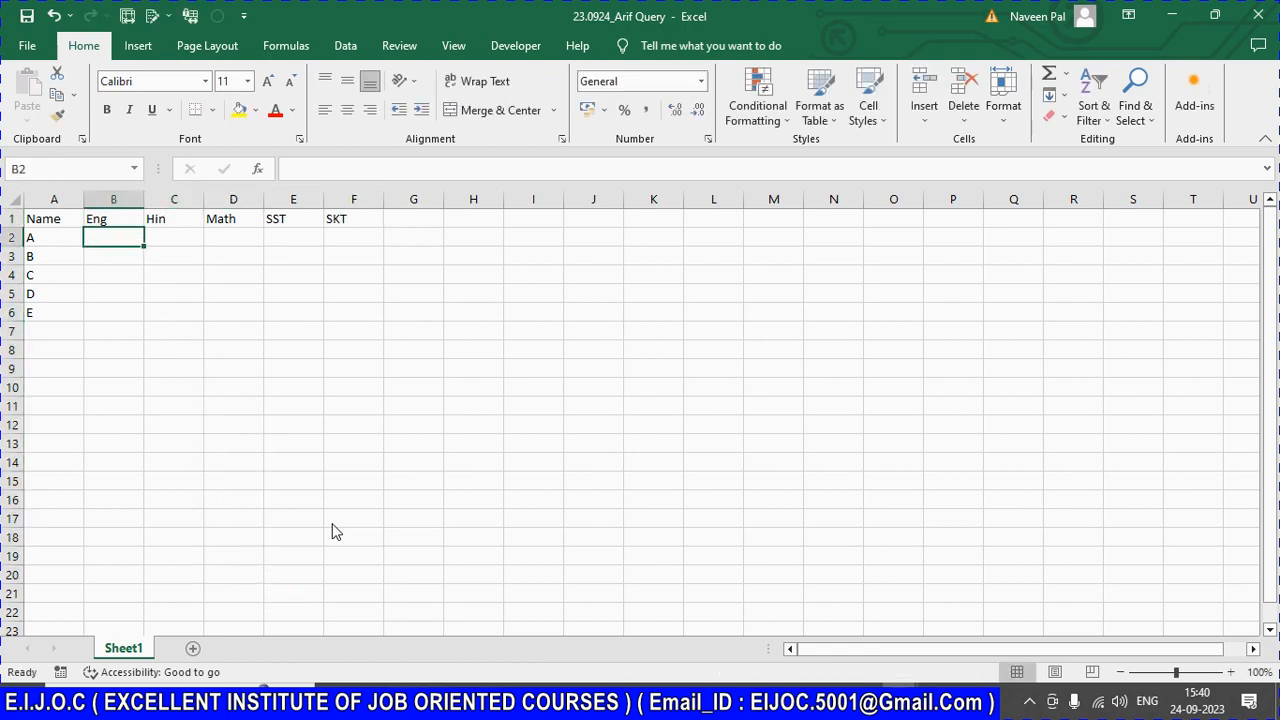
text(=ran)
key(Down)
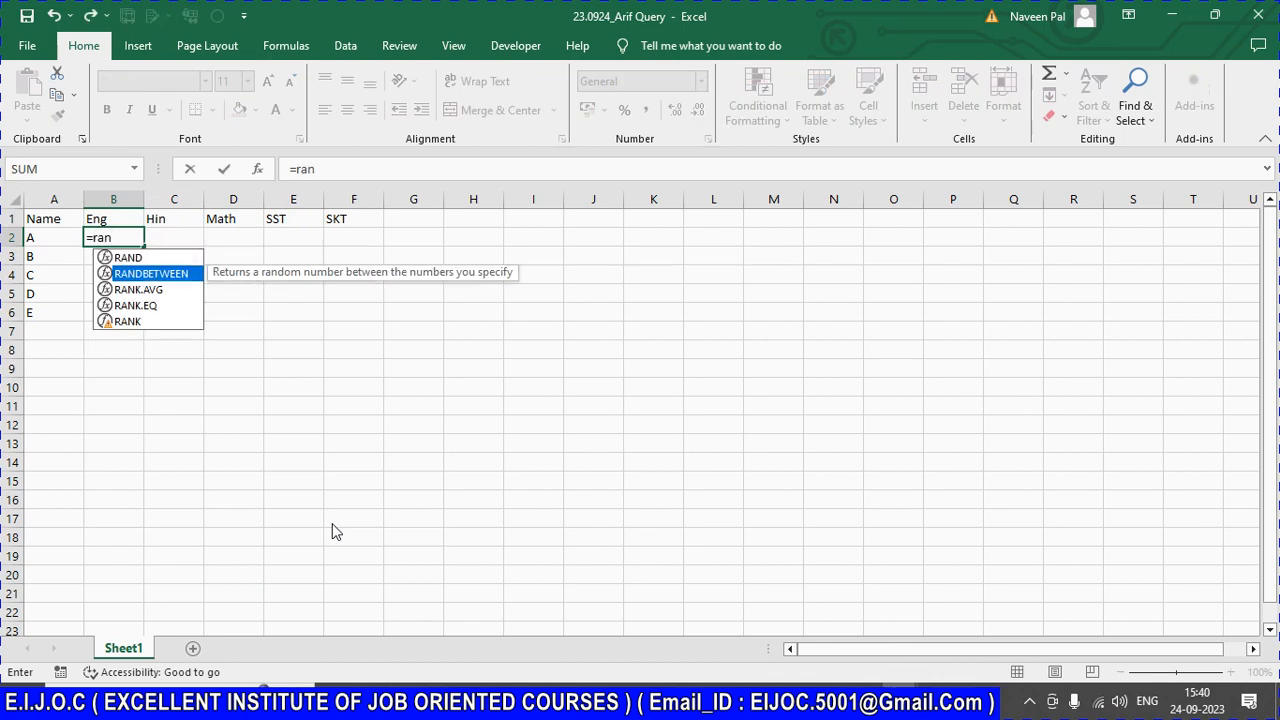
key(Tab)
text(0,)
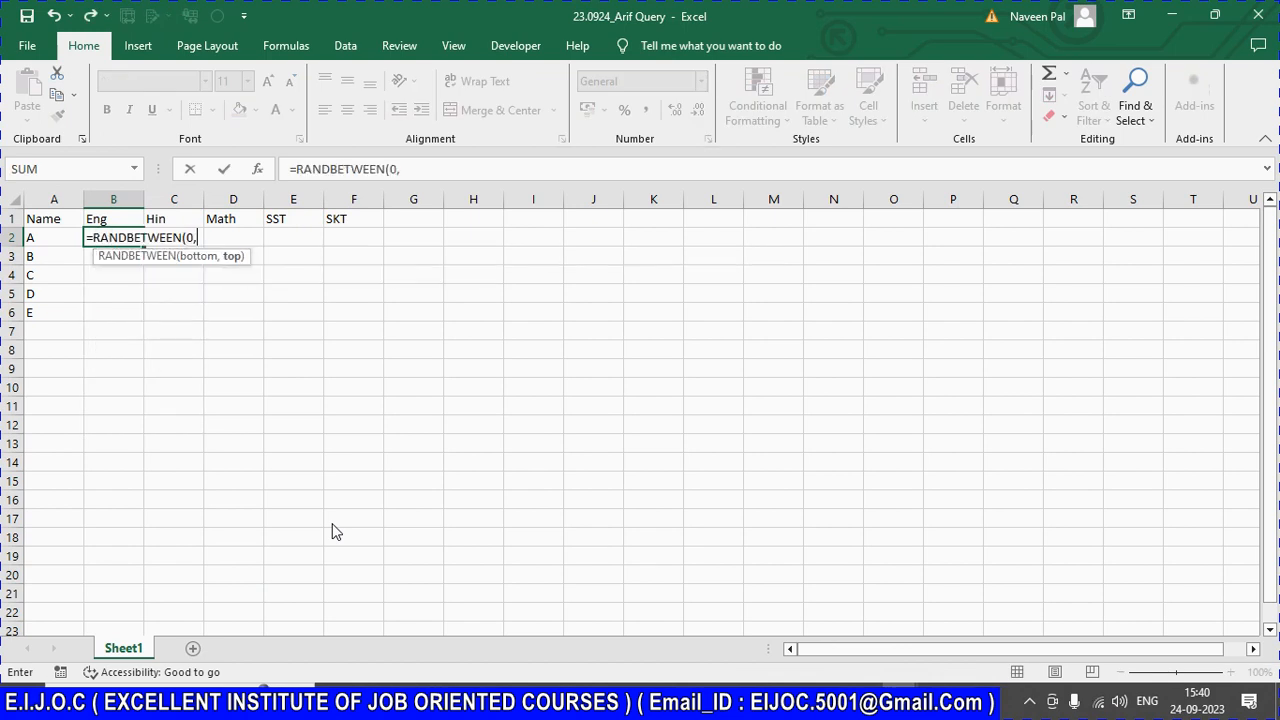
text(100)
key(ctrl+Return)
key(shift+Down)
key(shift+Down)
key(shift+Down)
key(shift+Down)
key(shift+Right)
key(shift+Right)
key(shift+Right)
key(shift+Right)
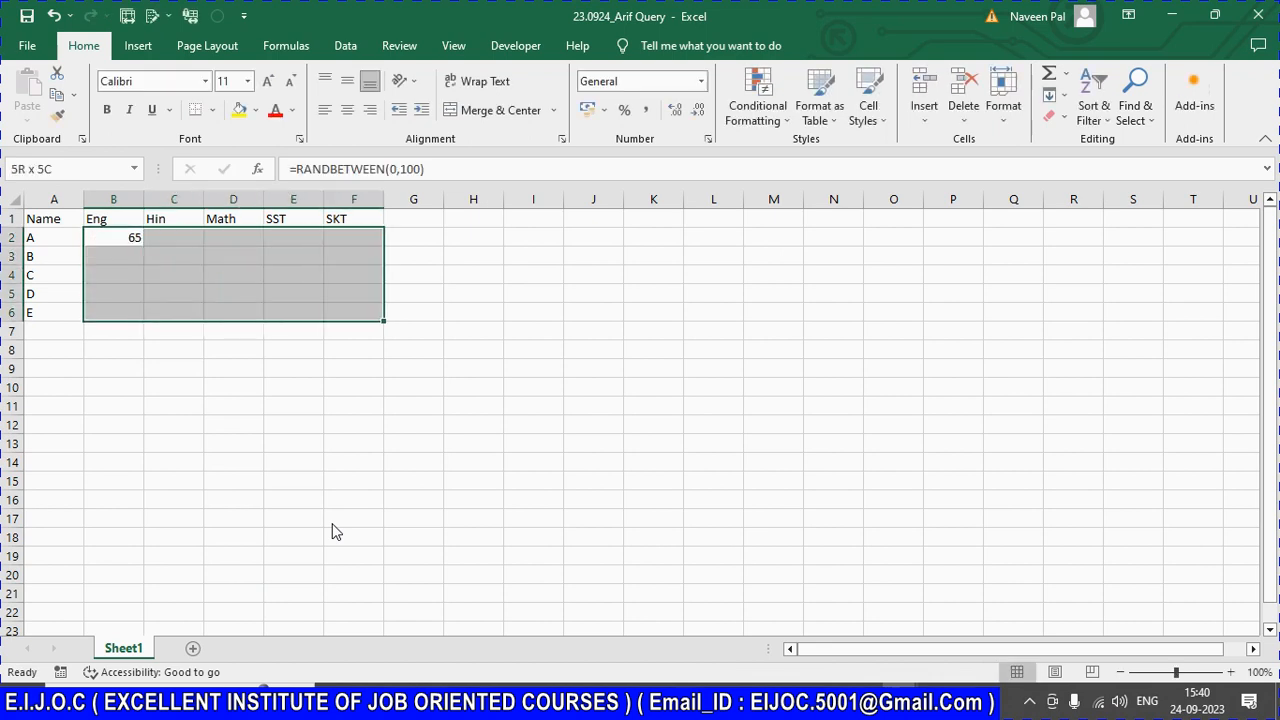
key(ctrl+f)
key(Escape)
key(Left)
key(Right)
Step: Copy the random-number formula from B2 into the whole marks range B2:F6
key(ctrl+c)
key(shift+Right)
key(shift+Right)
key(shift+Right)
key(shift+Right)
key(shift+Down)
key(shift+Down)
key(shift+Down)
key(shift+Down)
key(ctrl+v)
Step: Replace the random formulas in B2:F6 with fixed numbers by pasting them over themselves as values
key(ctrl+c)
key(ctrl+alt+v)
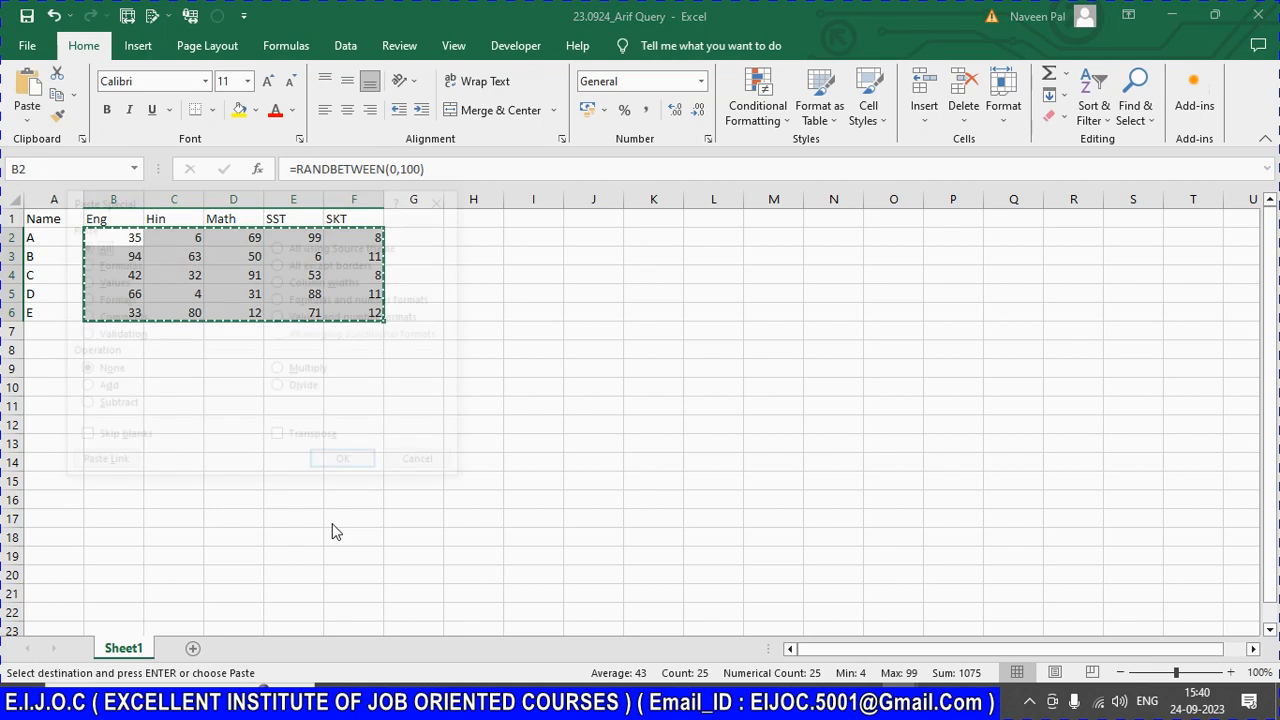
key(v)
key(Return)
key(Up)
key(Left)
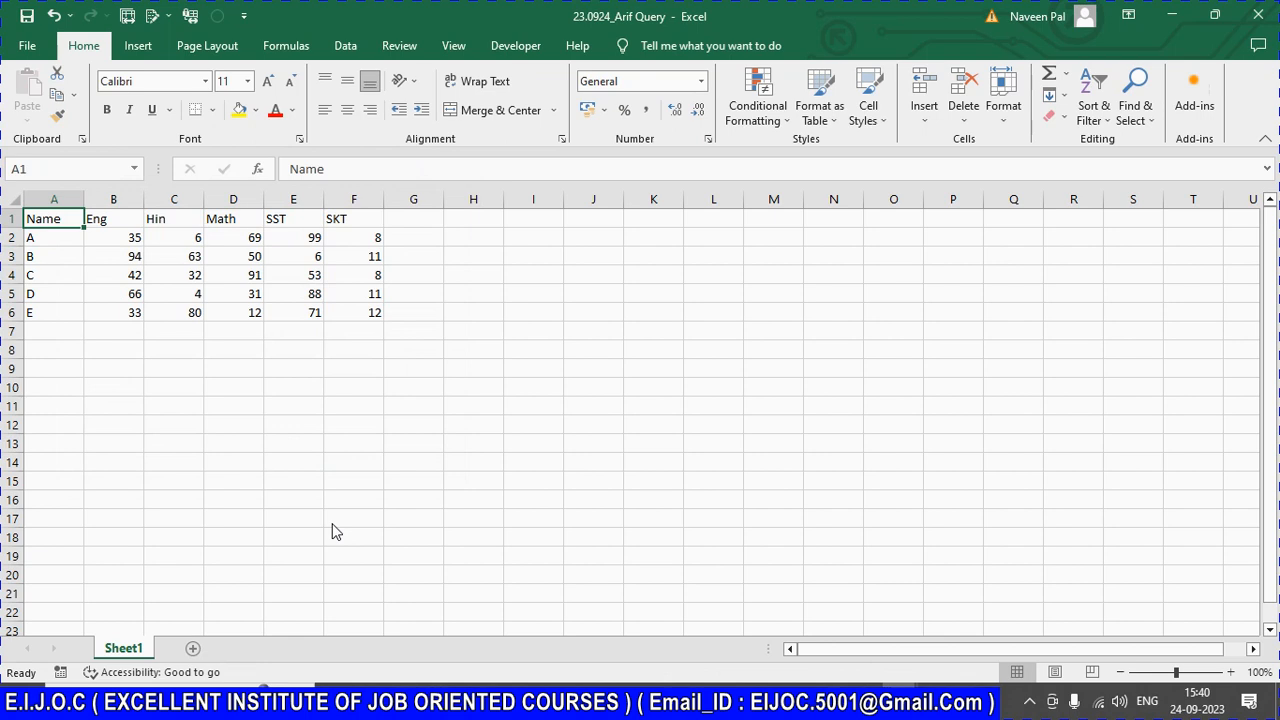
Step: Examine student A's marks across the five subjects in B2:F2
key(Right)
key(Down)
key(shift+Right)
key(shift+Right)
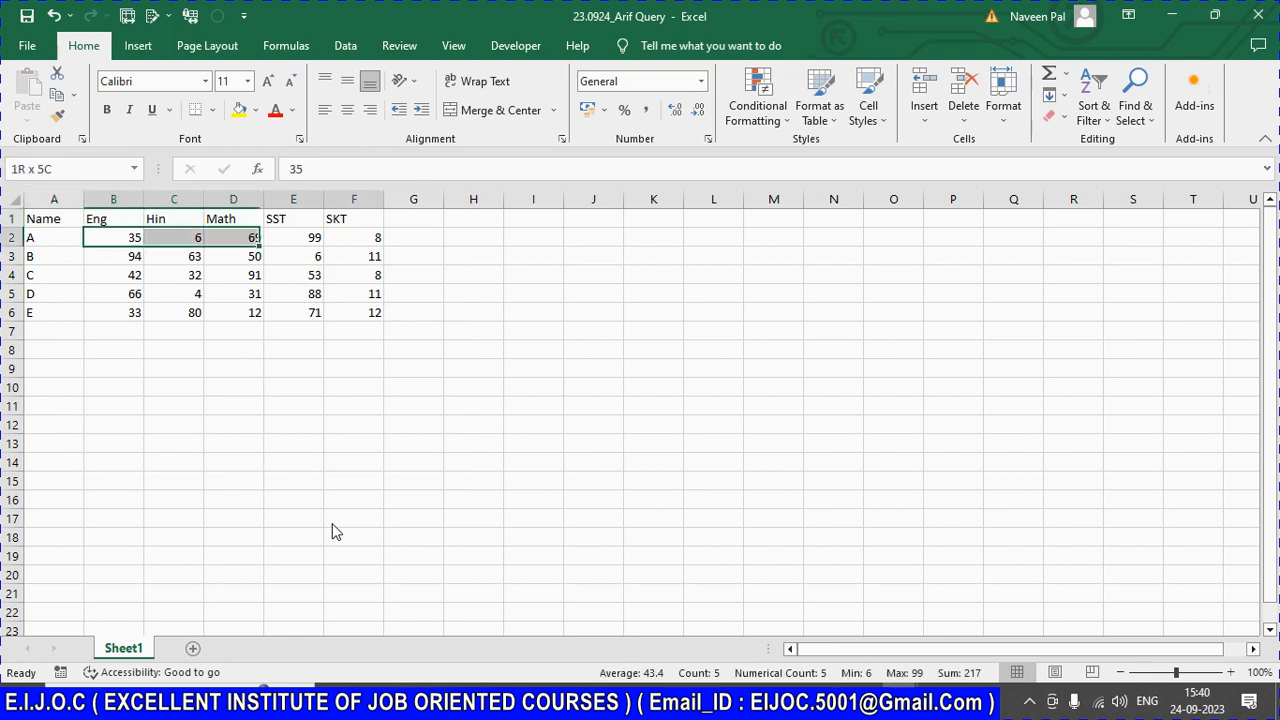
key(shift+Right)
key(shift+Right)
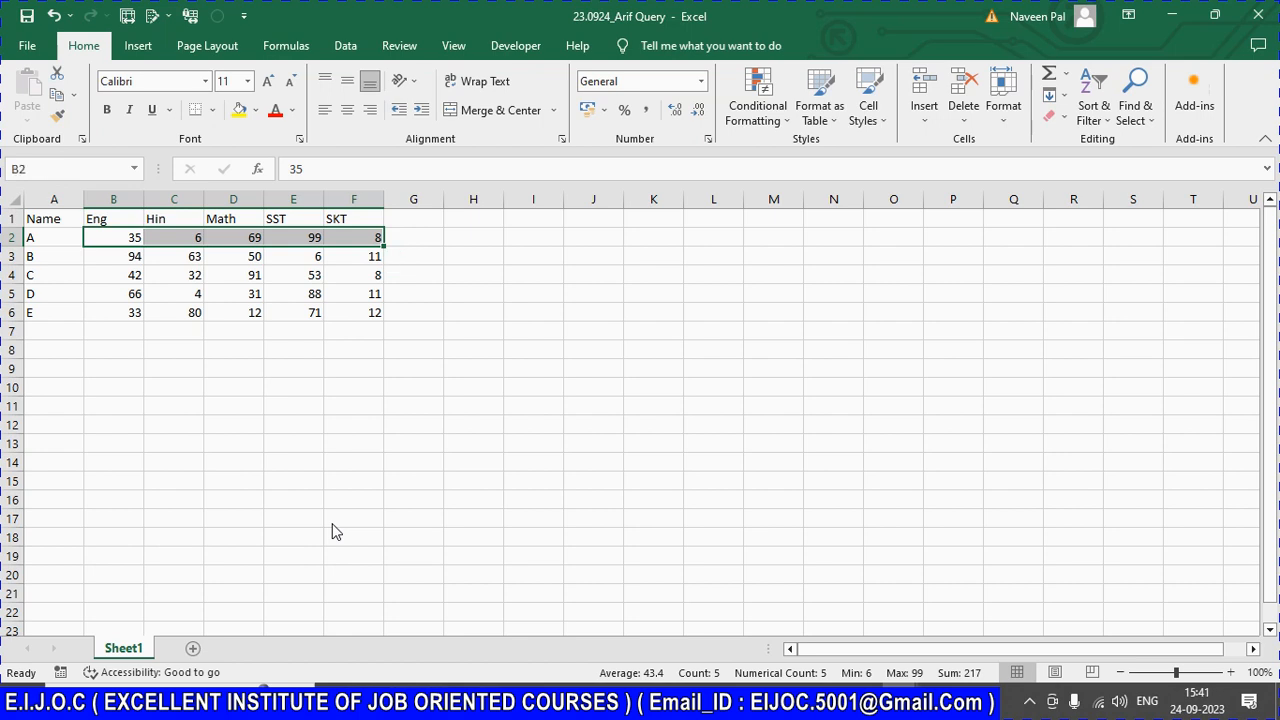
key(Down)
key(Up)
Step: Set student A's Hin mark in C2 to 35 and compare it with the Eng mark
key(Right)
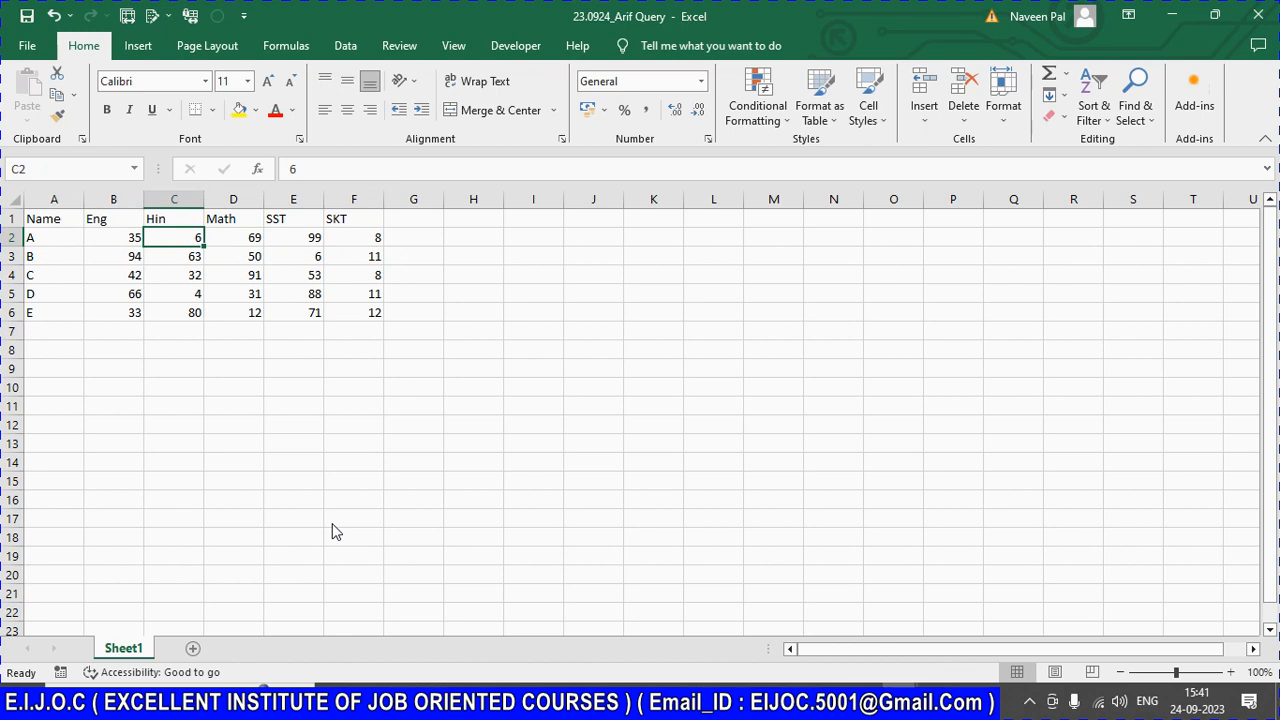
text(35)
key(Right)
key(Left)
key(shift+Left)
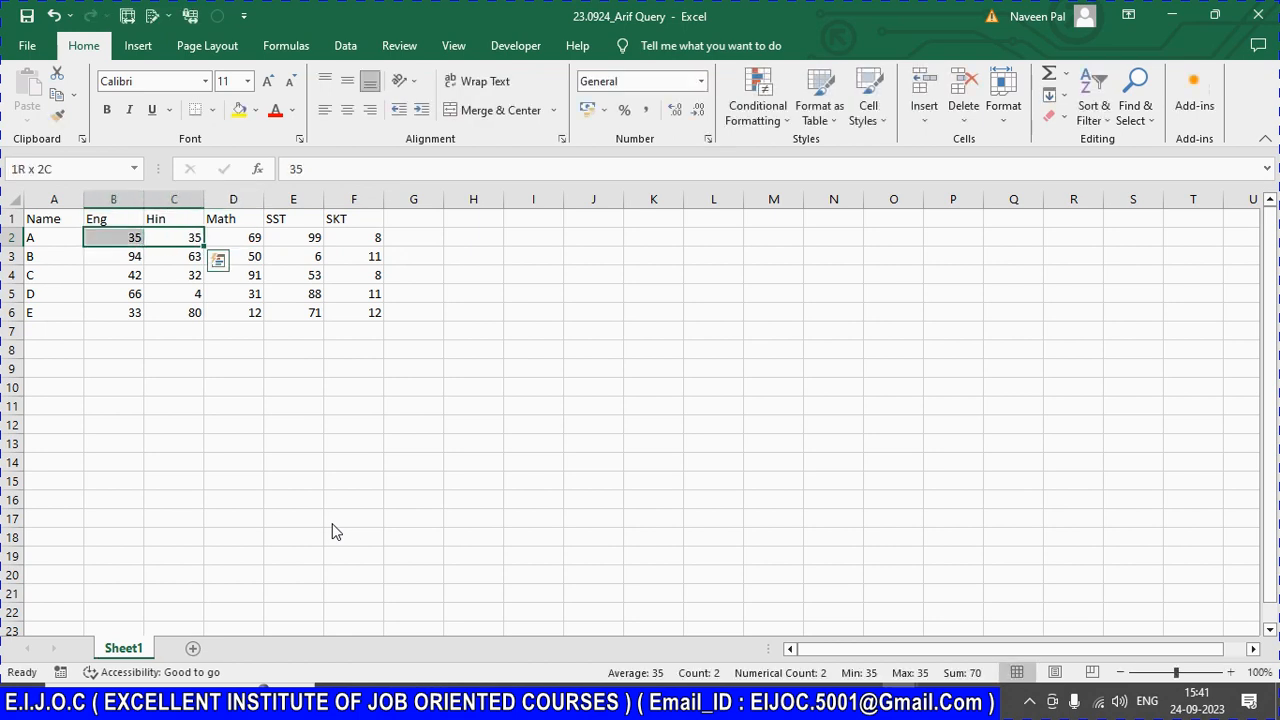
key(Down)
key(Up)
key(shift+Left)
Step: Set student C's SST and SKT marks in E4 and F4 to 50
key(Right)
key(Down)
key(Right)
key(Right)
key(Down)
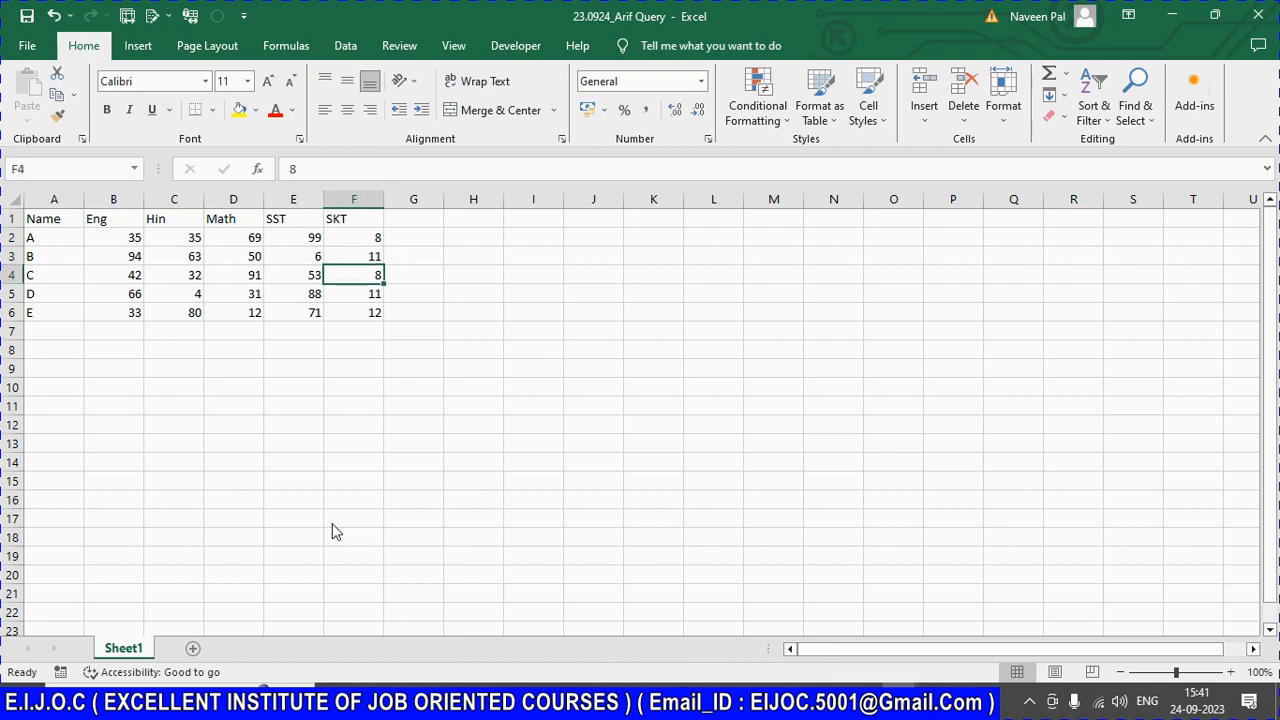
key(Left)
text(50)
key(Right)
text(50)
key(Right)
key(Left)
key(shift+Left)
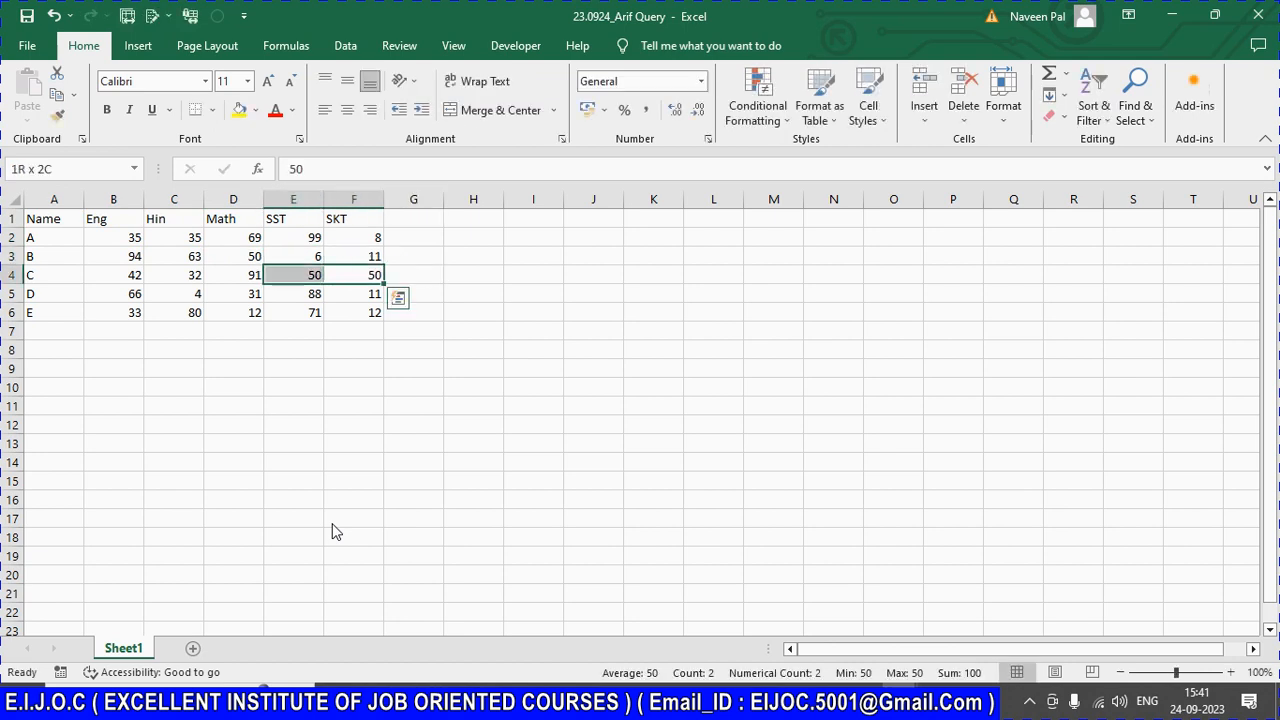
key(ctrl+Home)
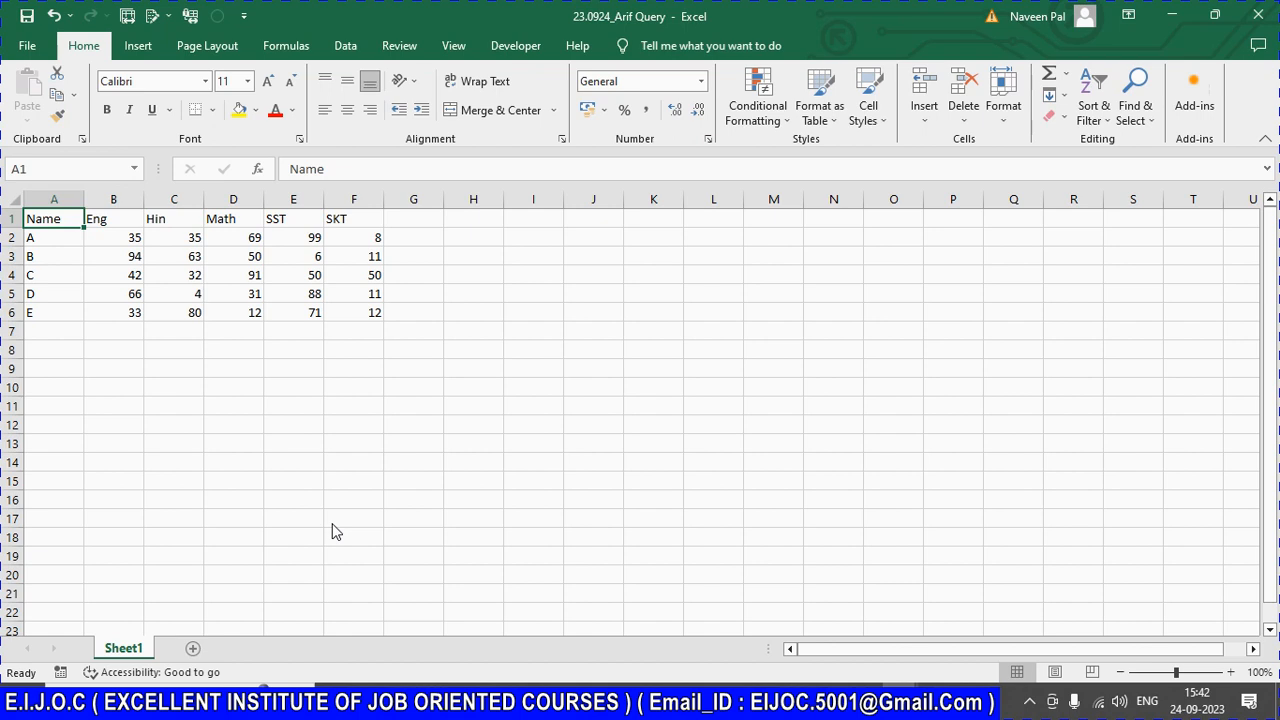
Step: Enter the heading Max in cell H1, one column apart from the marks table
key(Down)
key(Right)
key(Right)
key(Right)
key(Right)
key(Right)
key(Right)
key(Right)
key(Up)
text(Max)
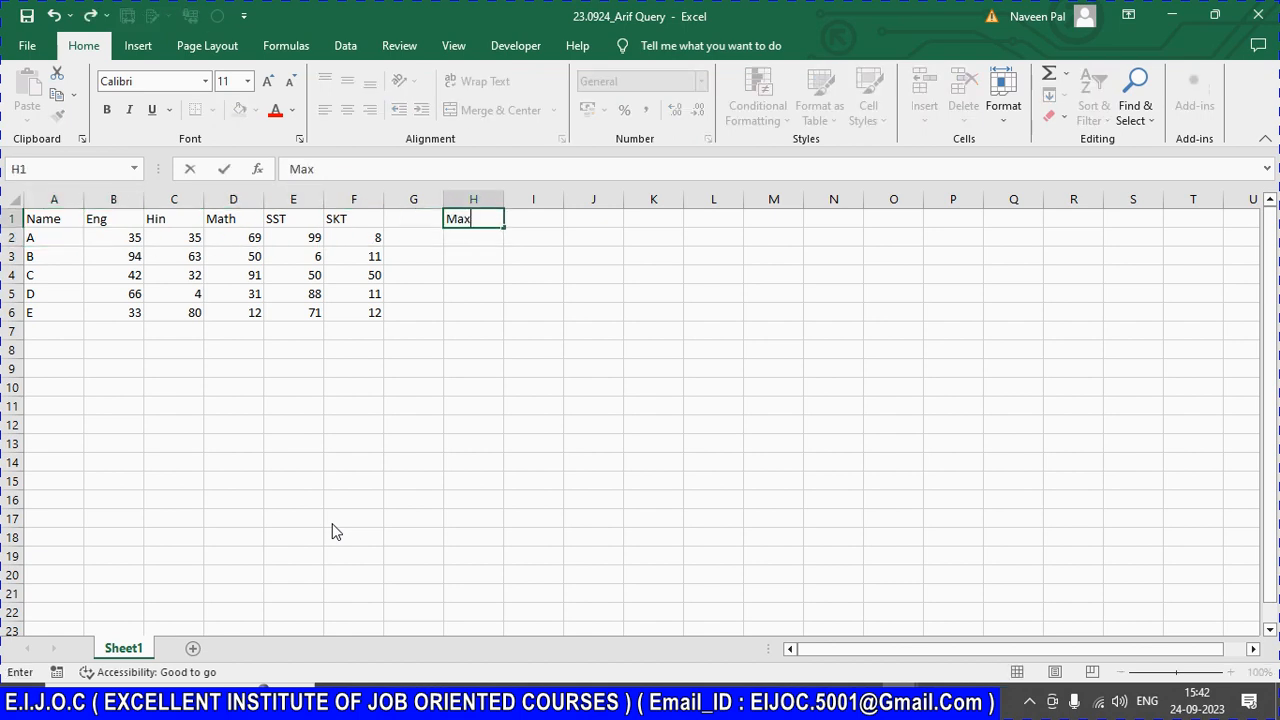
key(Return)
Step: Enter the formula =MAX(B2:F2) in H2 for student A's highest mark
text(=max)
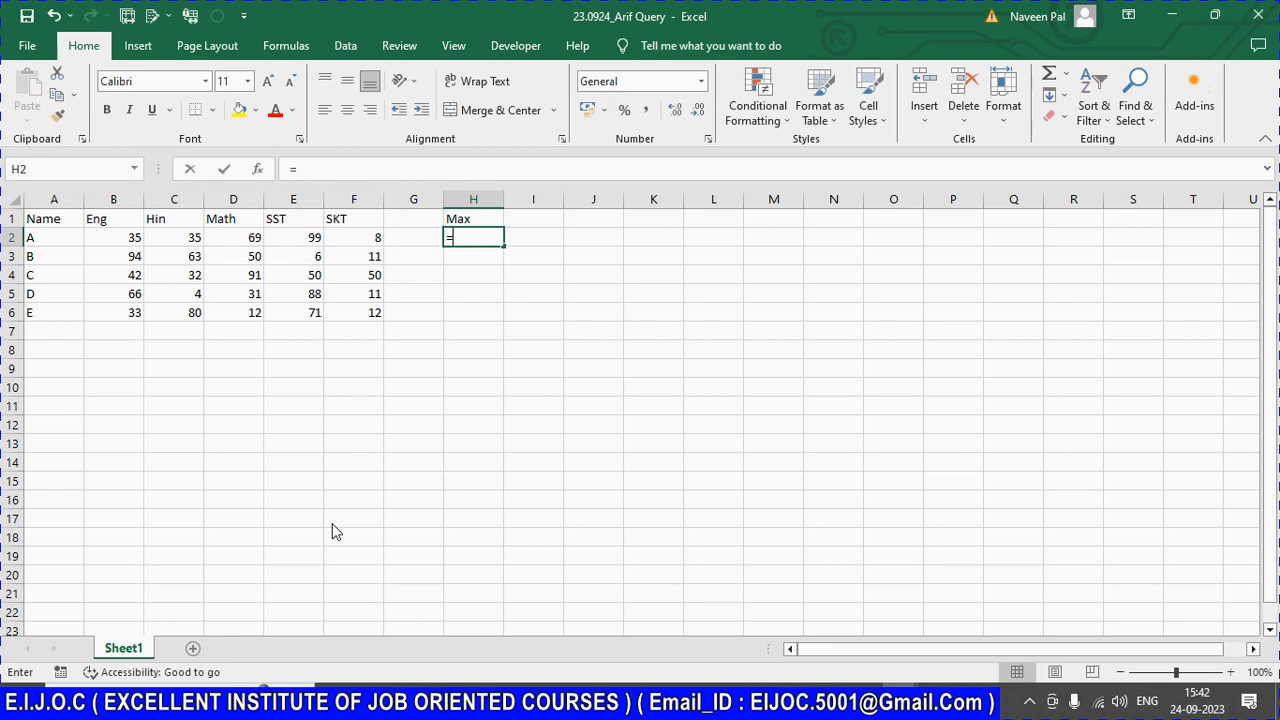
key(Down)
key(Up)
key(Tab)
key(Left)
key(Left)
key(Left)
key(Left)
key(Left)
key(Left)
key(Left)
key(Right)
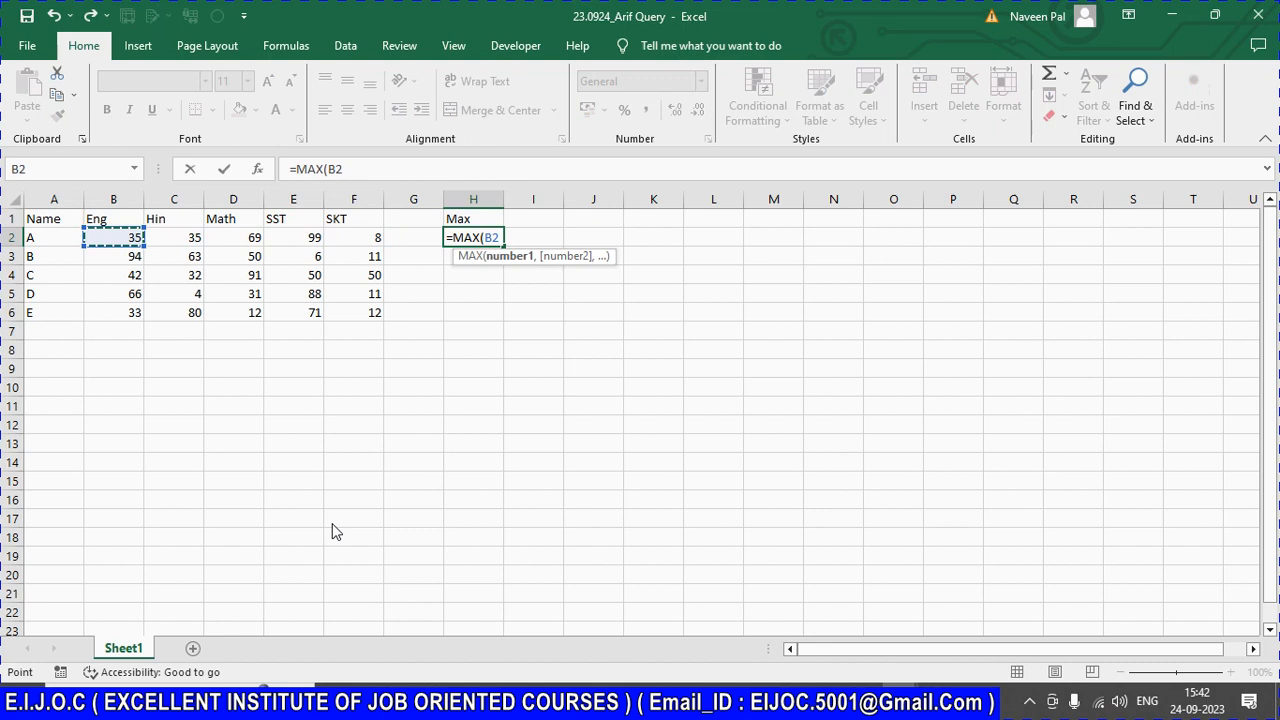
key(shift+Right)
key(shift+Right)
key(shift+Right)
key(shift+Right)
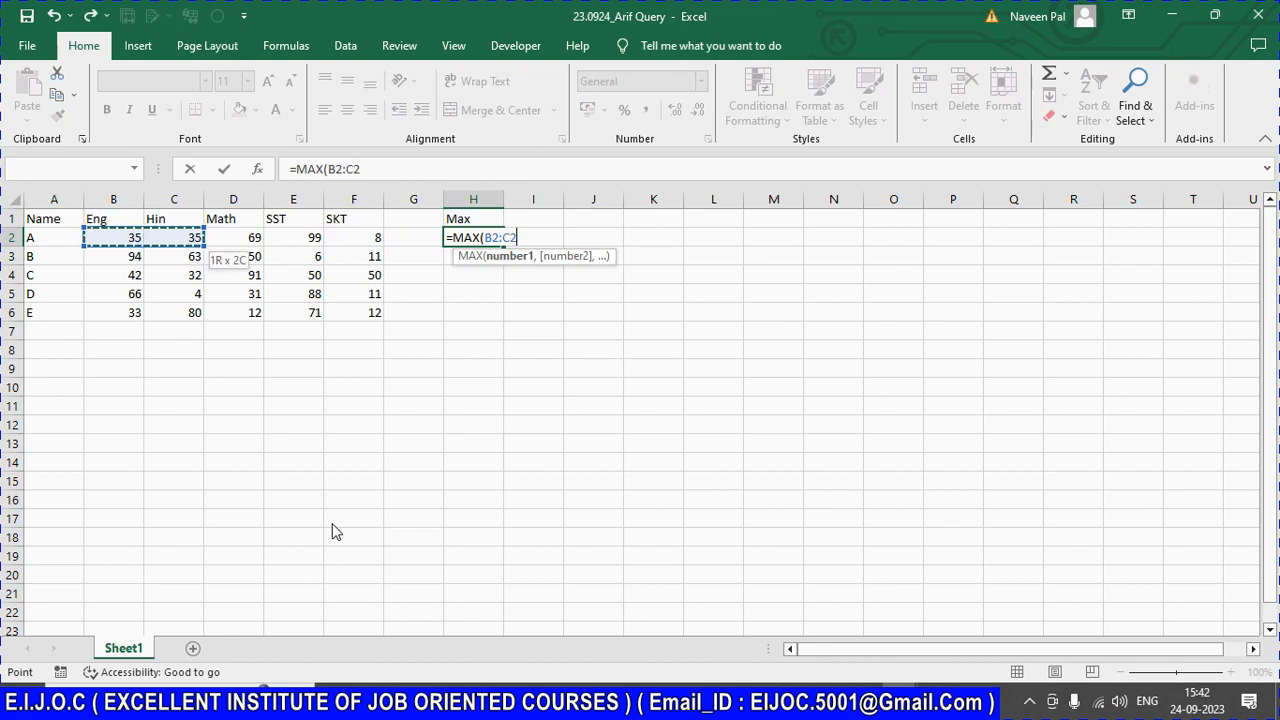
key(Return)
key(Up)
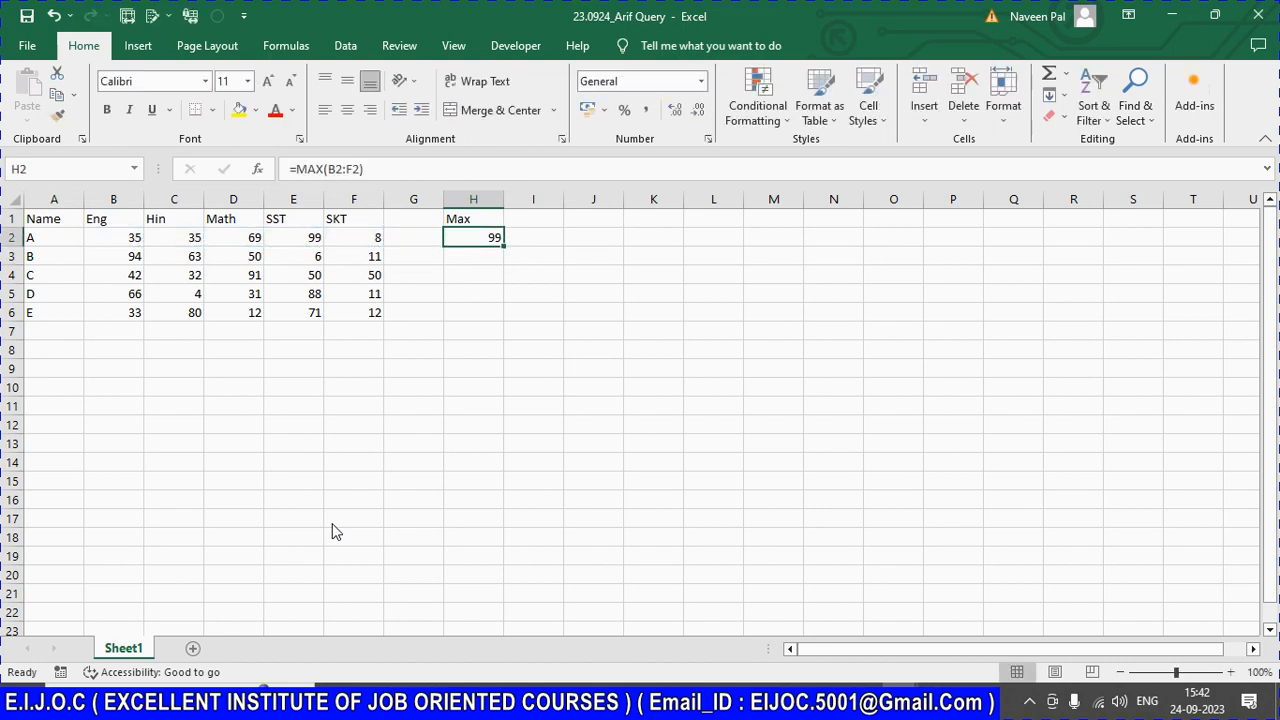
Step: Copy the MAX formula from H2 down to H6 for all five students
key(ctrl+c)
key(shift+Down)
key(shift+Down)
key(shift+Down)
key(shift+Down)
key(Return)
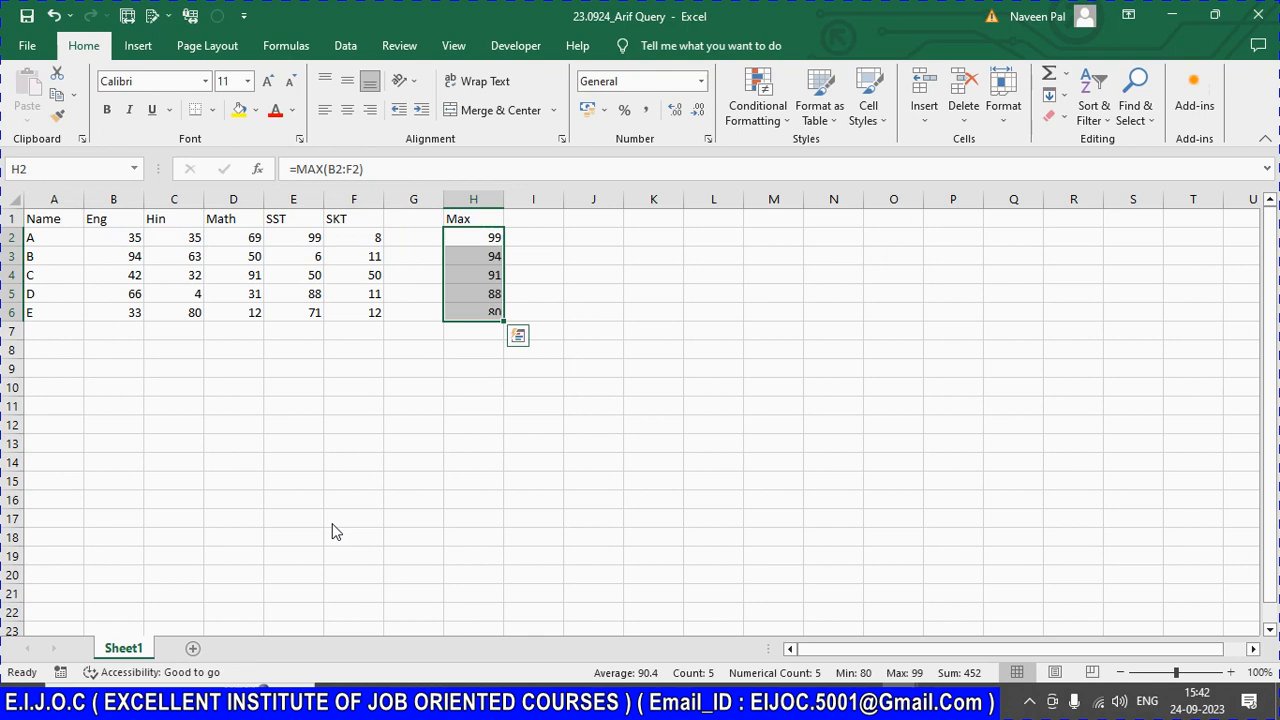
key(Down)
key(Up)
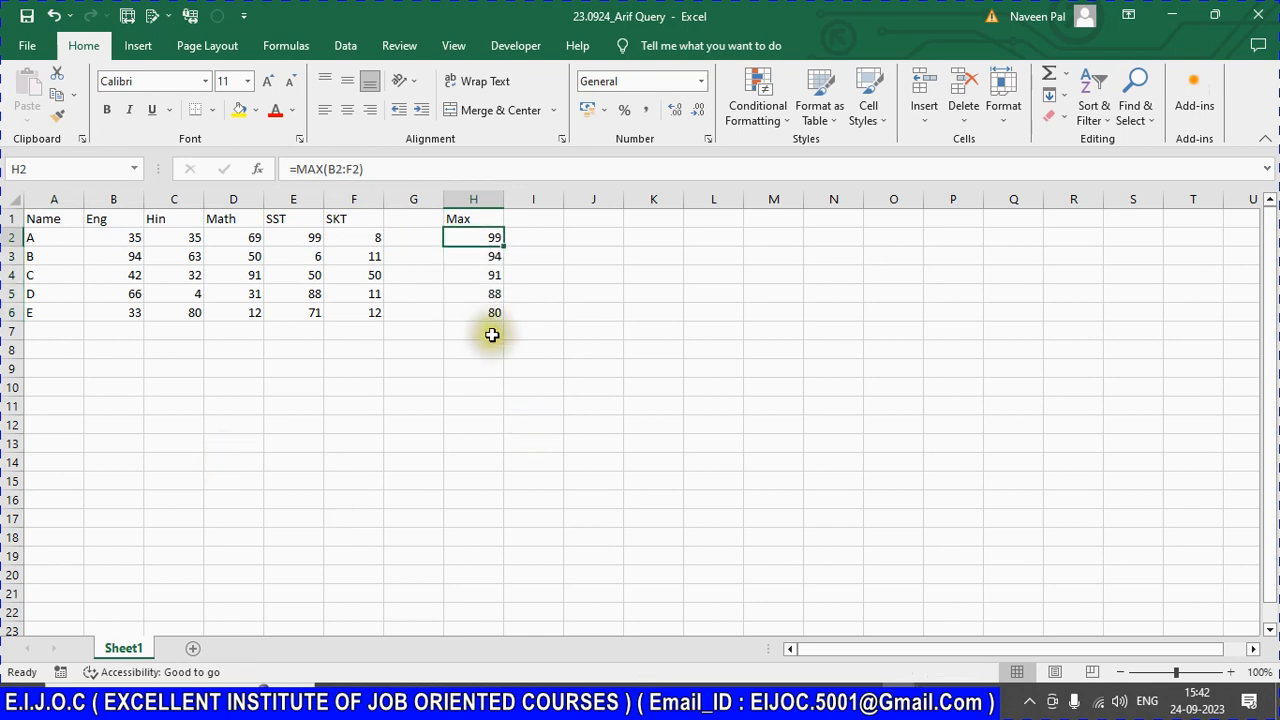
Step: Examine student A's five subject marks in B2:F2 alongside the maximum mark in H2
click(317, 239)
drag(317, 239, 374, 250)
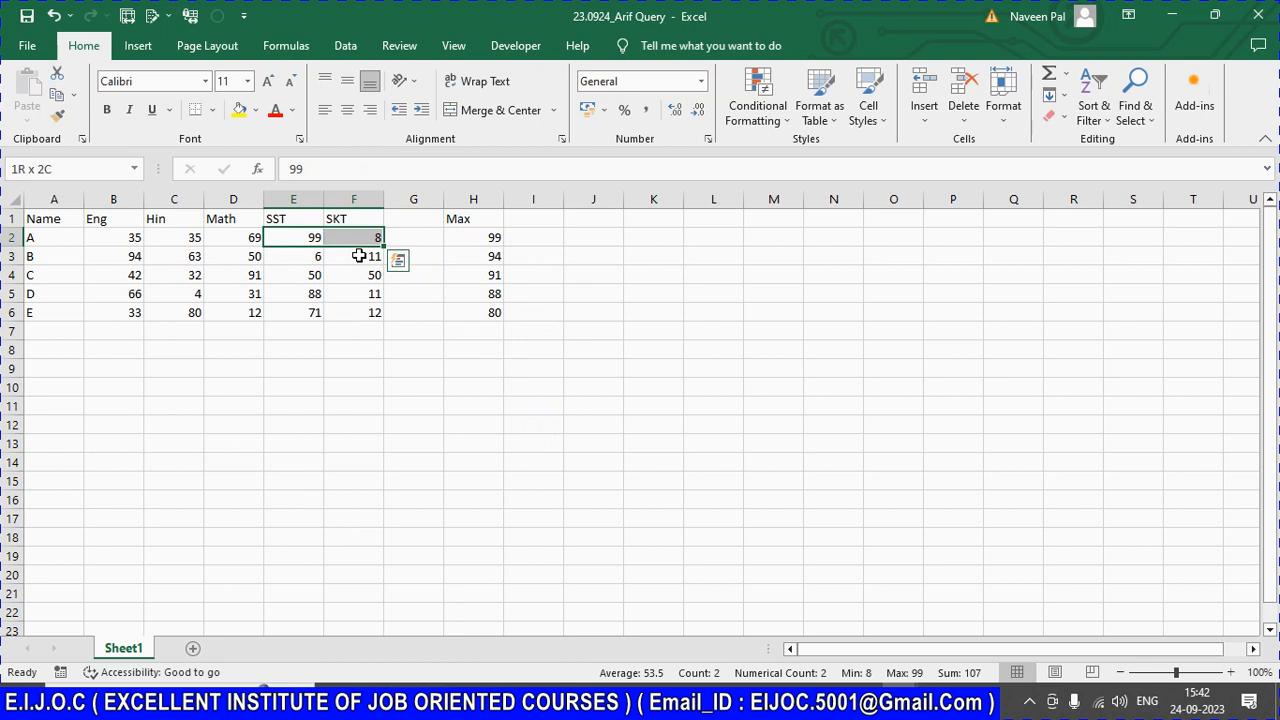
click(199, 238)
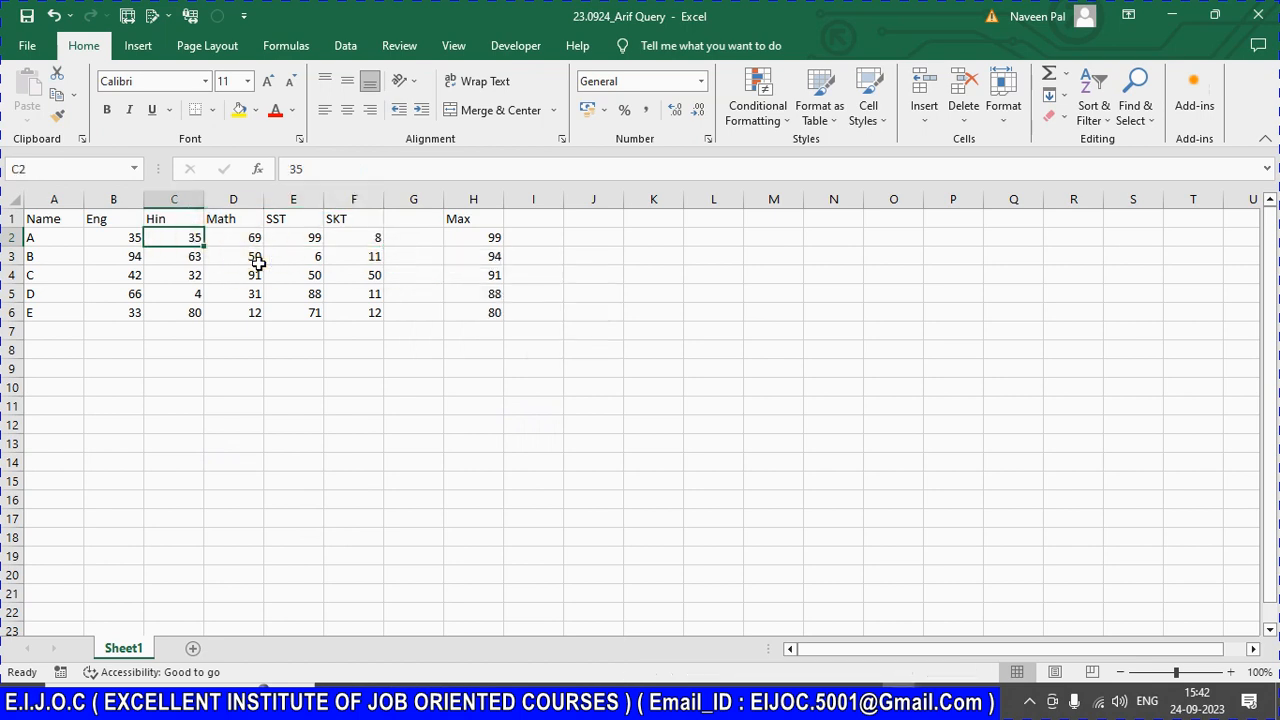
drag(126, 237, 365, 240)
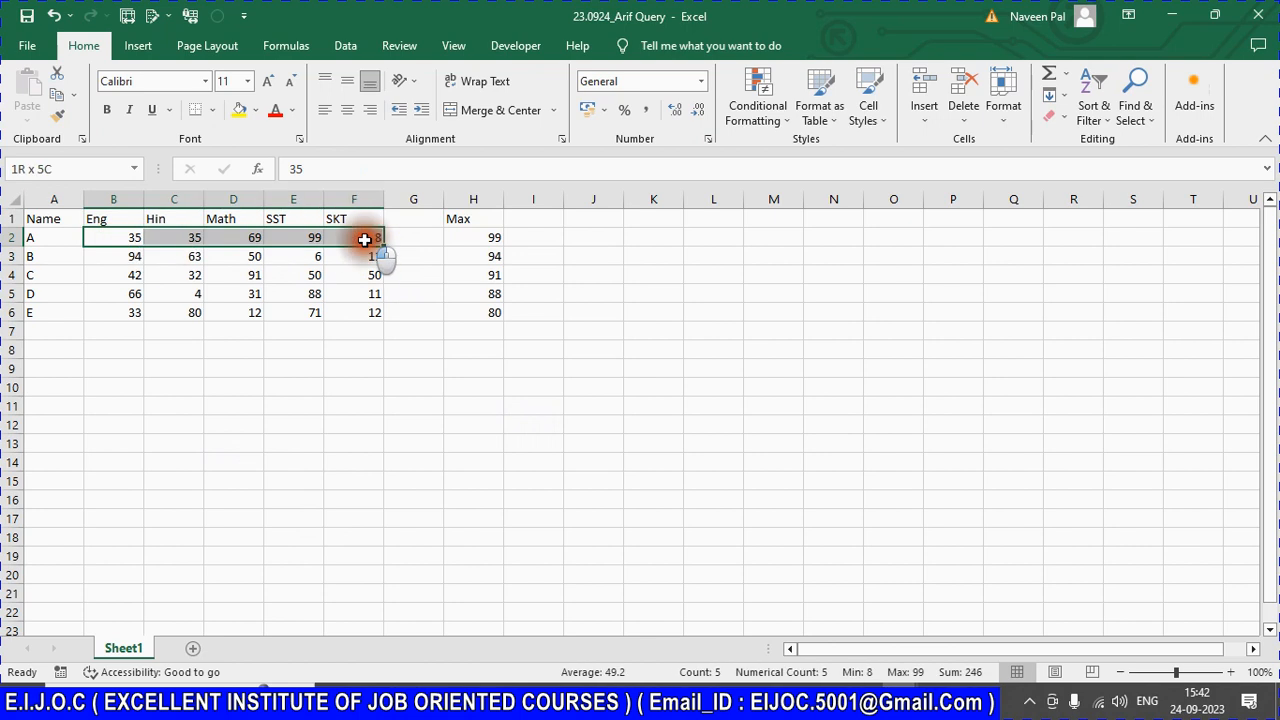
click(120, 238)
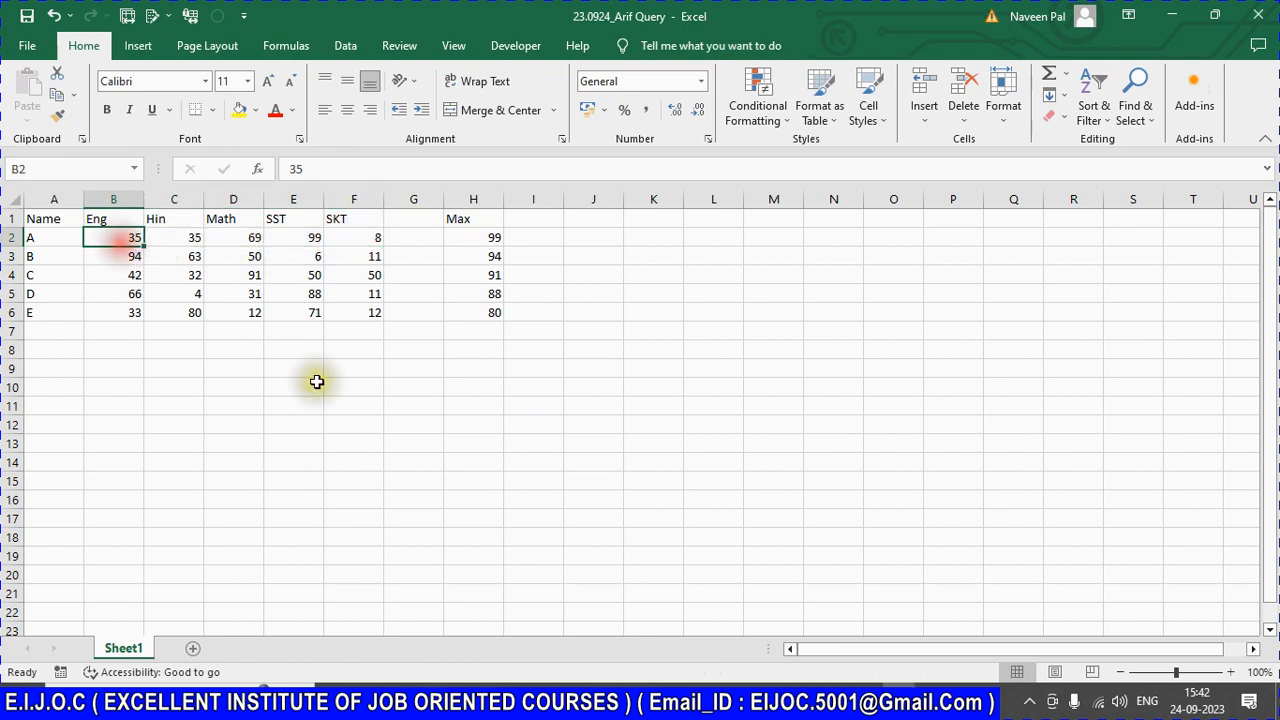
key(shift+Right)
key(shift+Right)
key(shift+Right)
key(shift+Right)
key(shift+Right)
key(shift+Left)
key(Left)
key(Right)
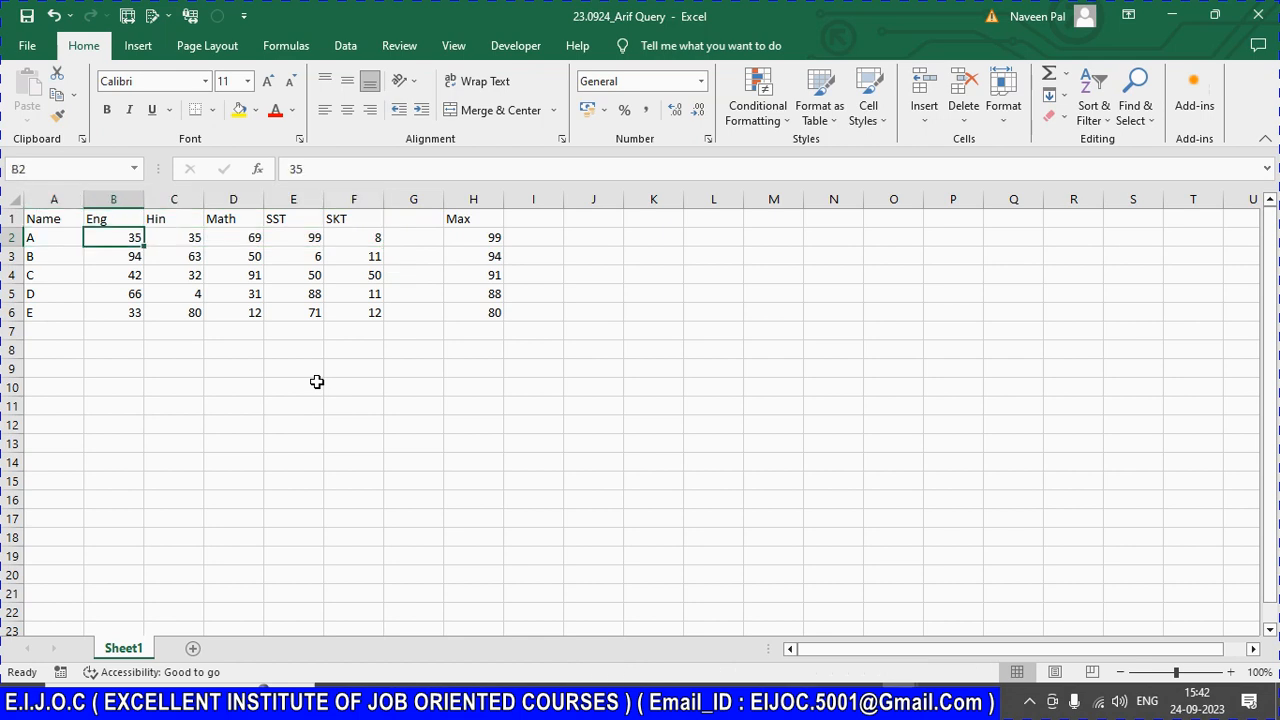
key(shift+Right)
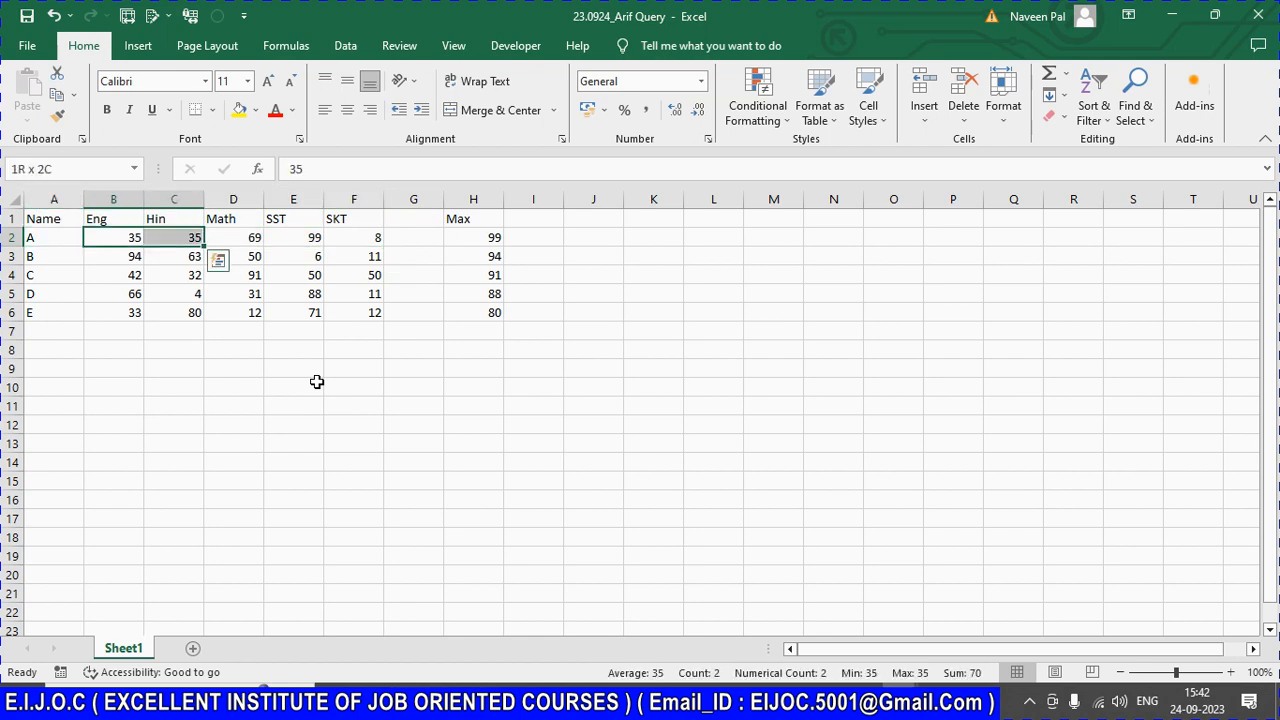
key(shift+Right)
key(shift+Right)
key(shift+Right)
key(shift+Right)
key(shift+Right)
key(Left)
key(Right)
key(Right)
key(Right)
key(Right)
key(Right)
key(Right)
key(Right)
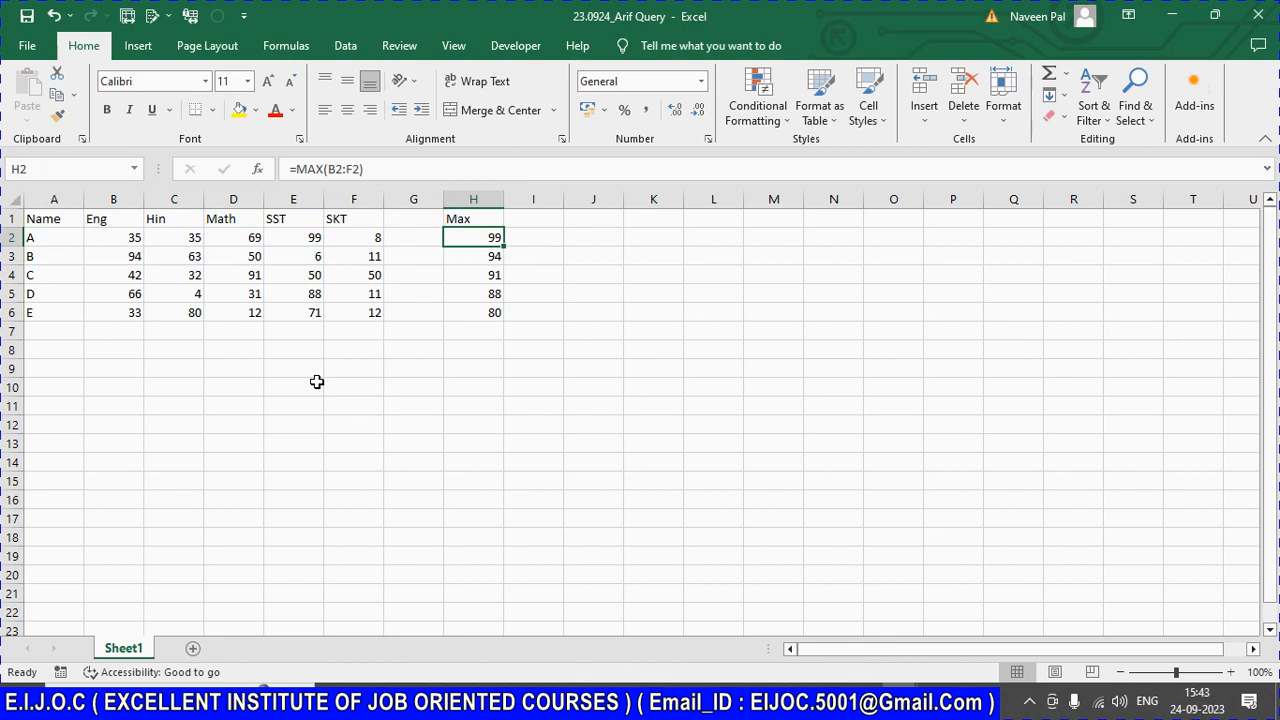
Step: Enter the formula =B2=H2 in I2 to test whether student A's Eng mark is the maximum
key(Right)
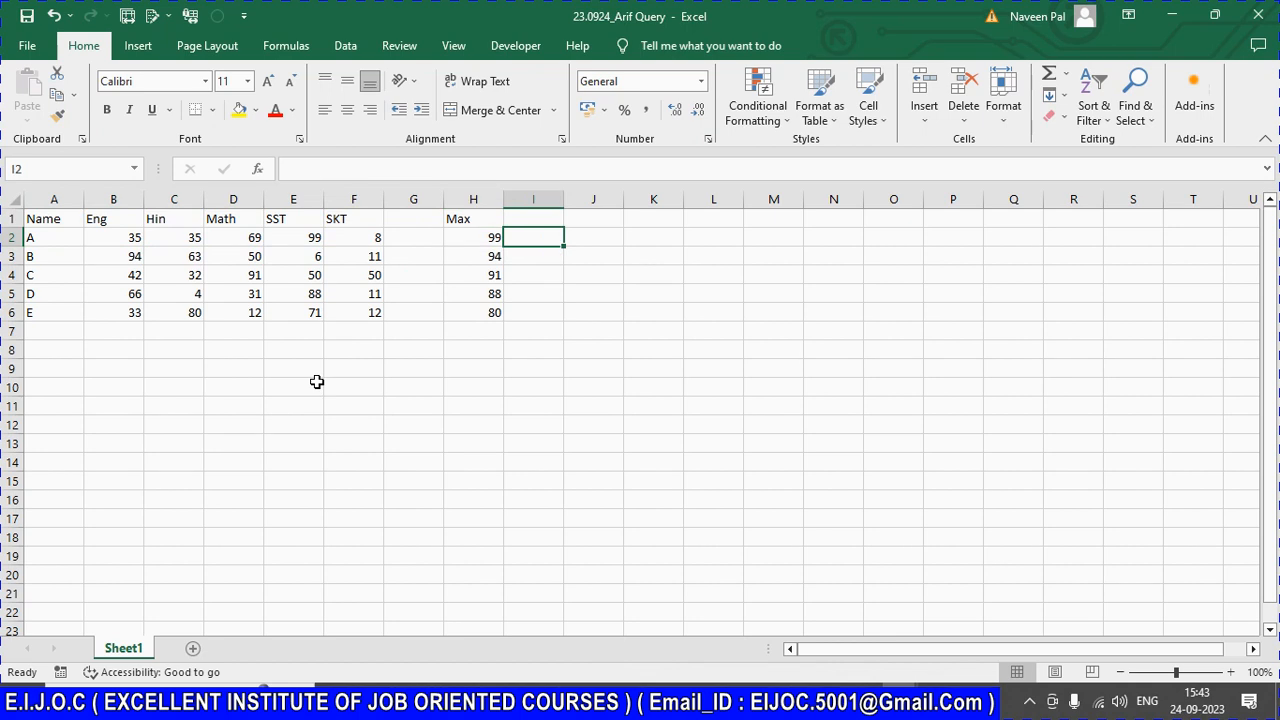
text(=)
key(Left)
key(Left)
key(Left)
key(Left)
key(Left)
key(Left)
key(Left)
key(Left)
key(Right)
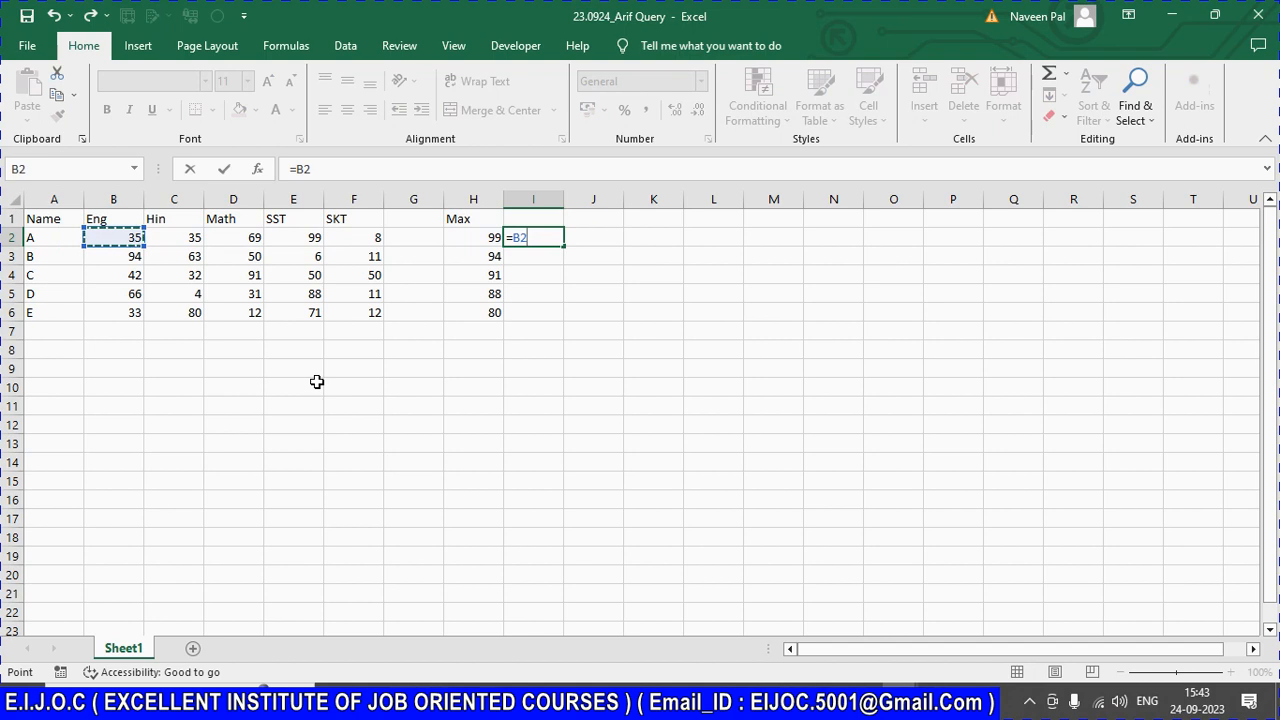
text(=)
key(Left)
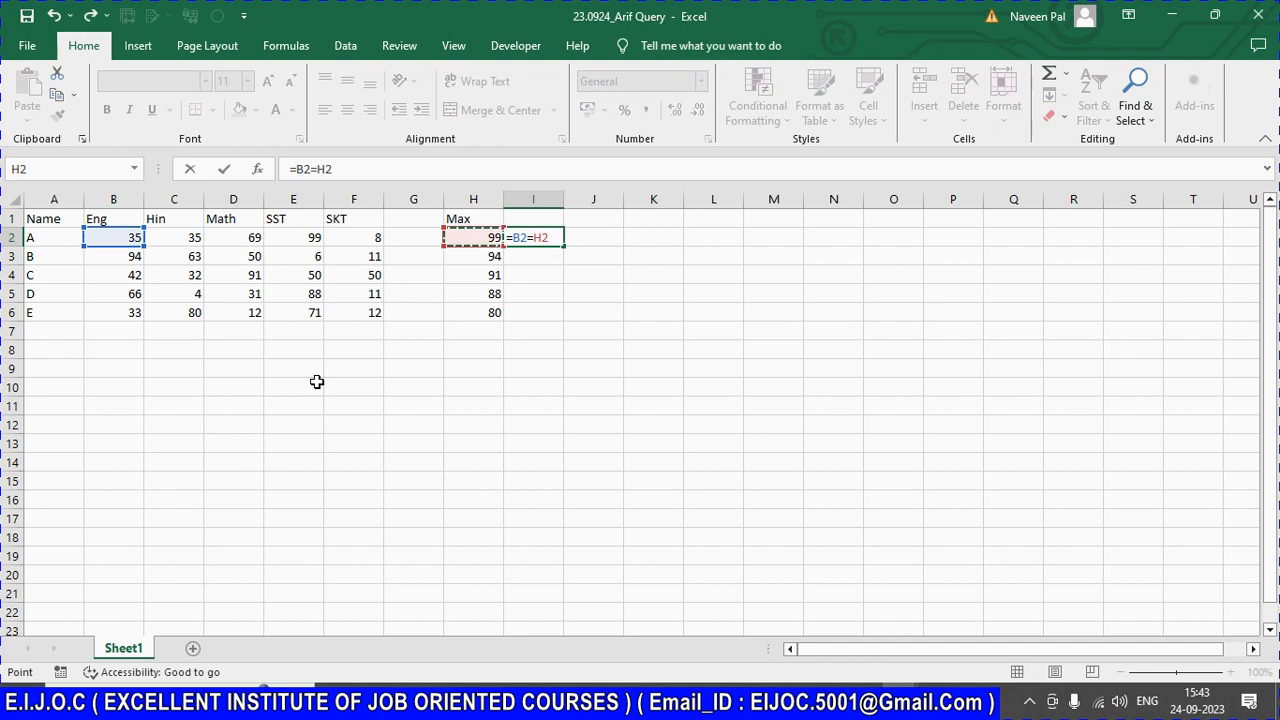
key(Return)
Step: Copy the comparison formula from I2 down to I6 for all five students
key(Up)
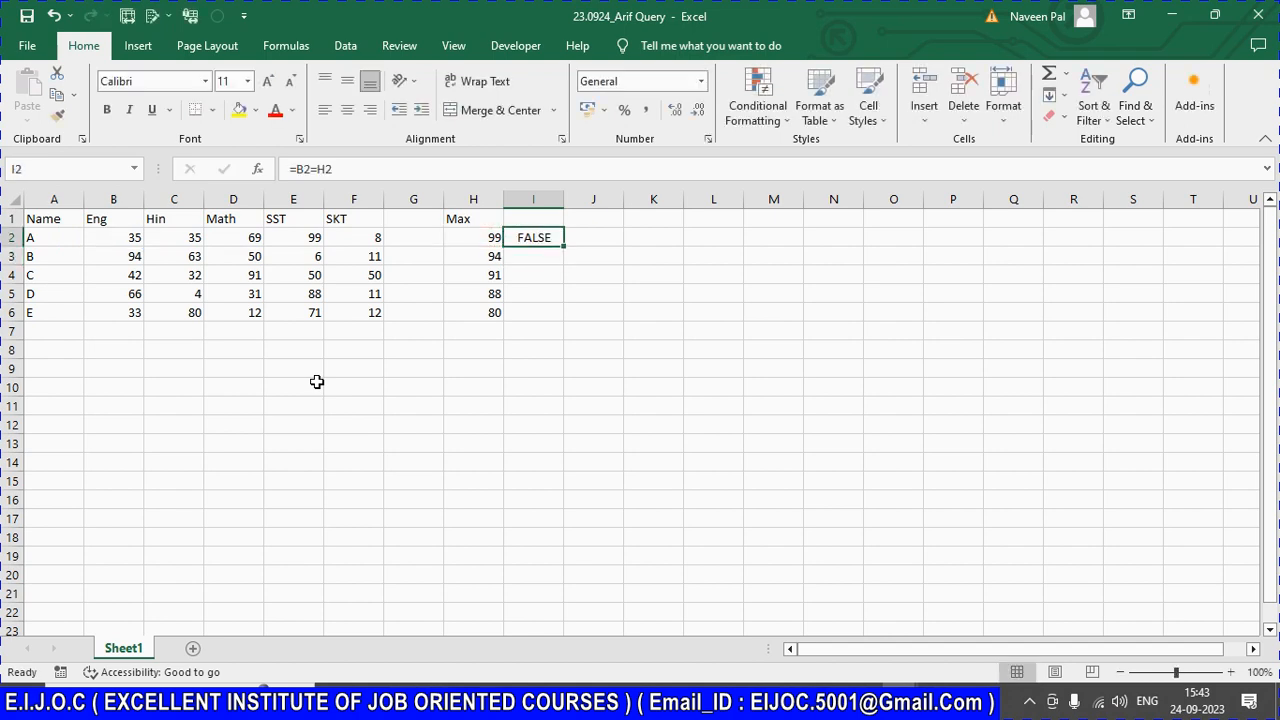
key(ctrl+c)
key(shift+Down)
key(shift+Down)
key(shift+Down)
key(shift+Down)
key(Return)
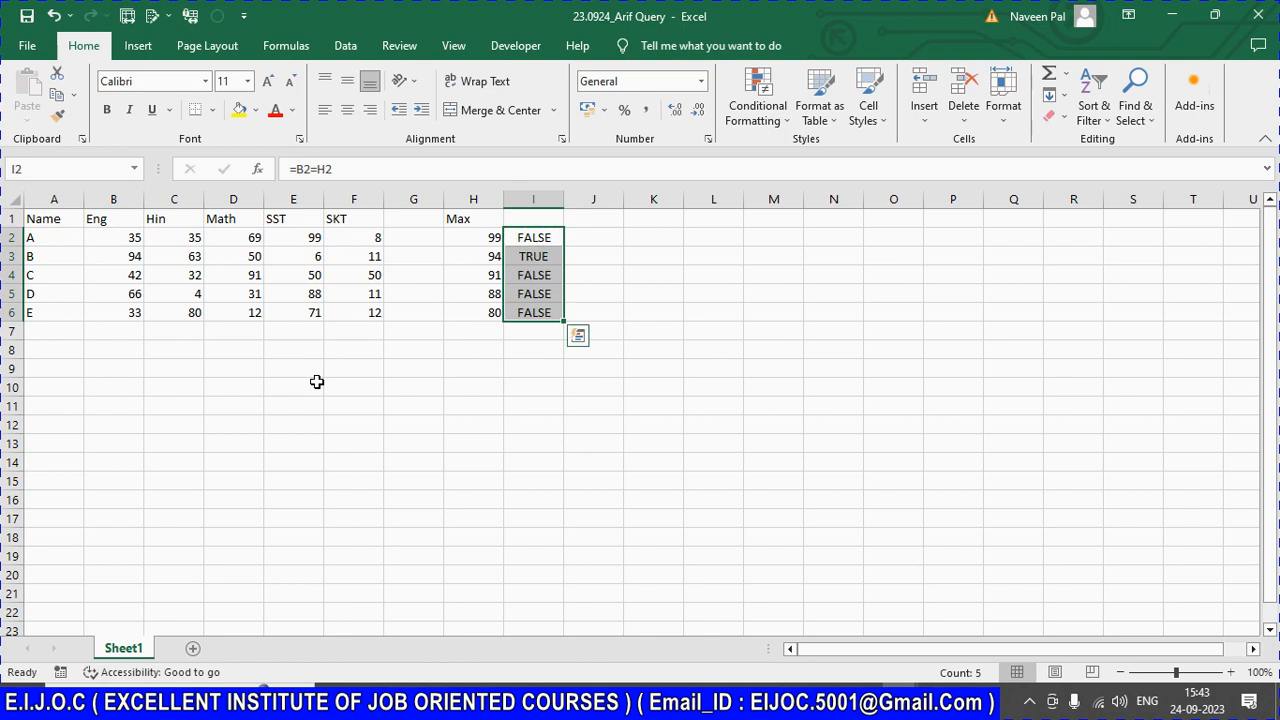
Step: Review the comparison results in column I and copy the text of the =B2=H2 formula from I2
key(Down)
key(Down)
key(Down)
key(Up)
key(Up)
key(Up)
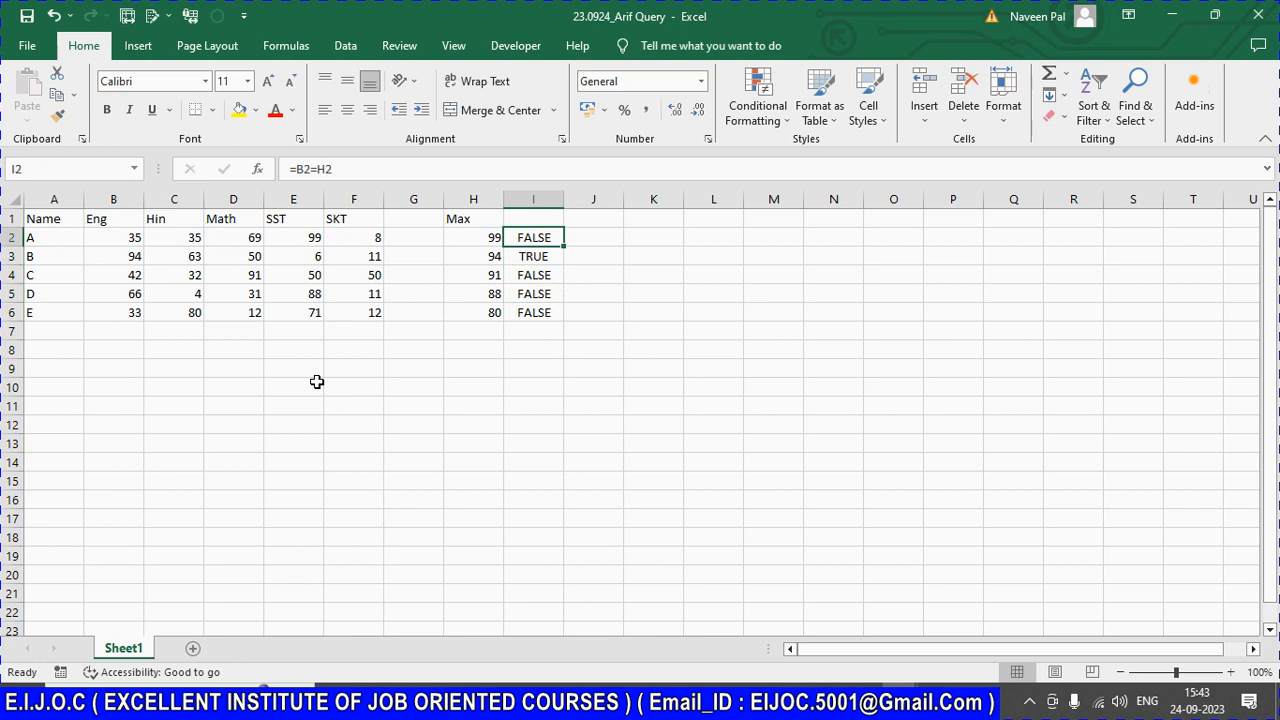
key(F2)
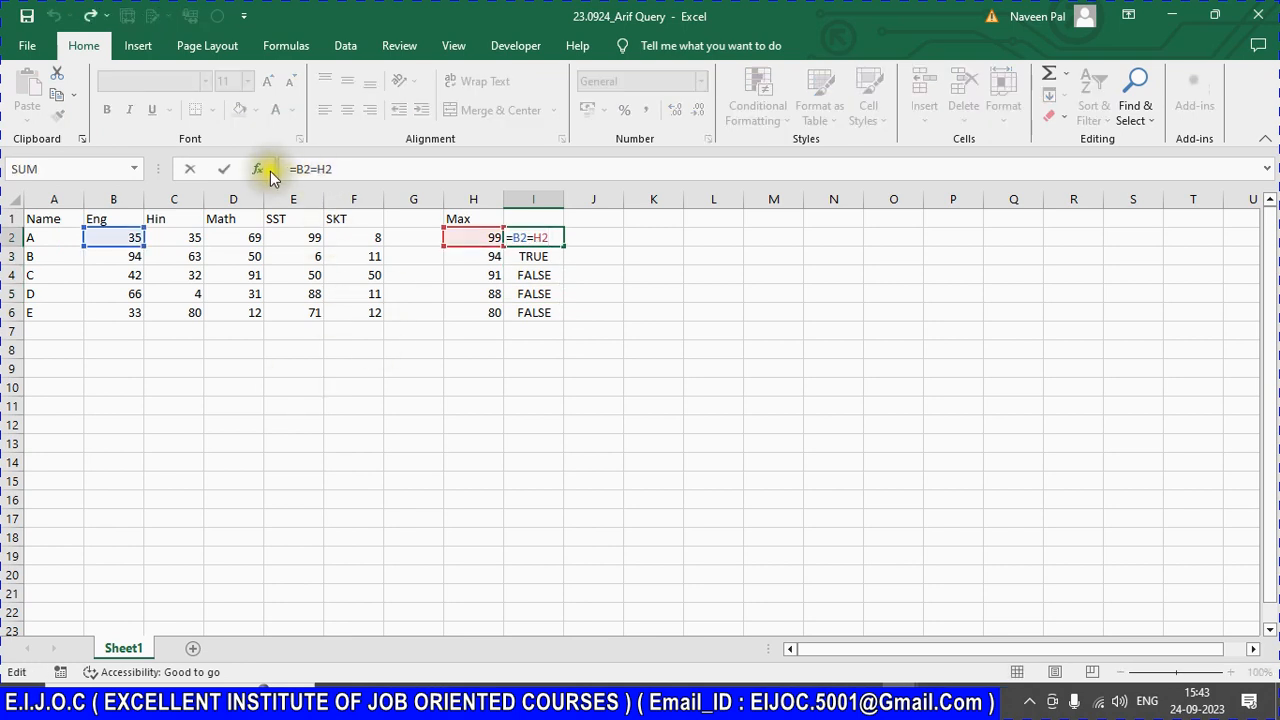
drag(282, 169, 393, 168)
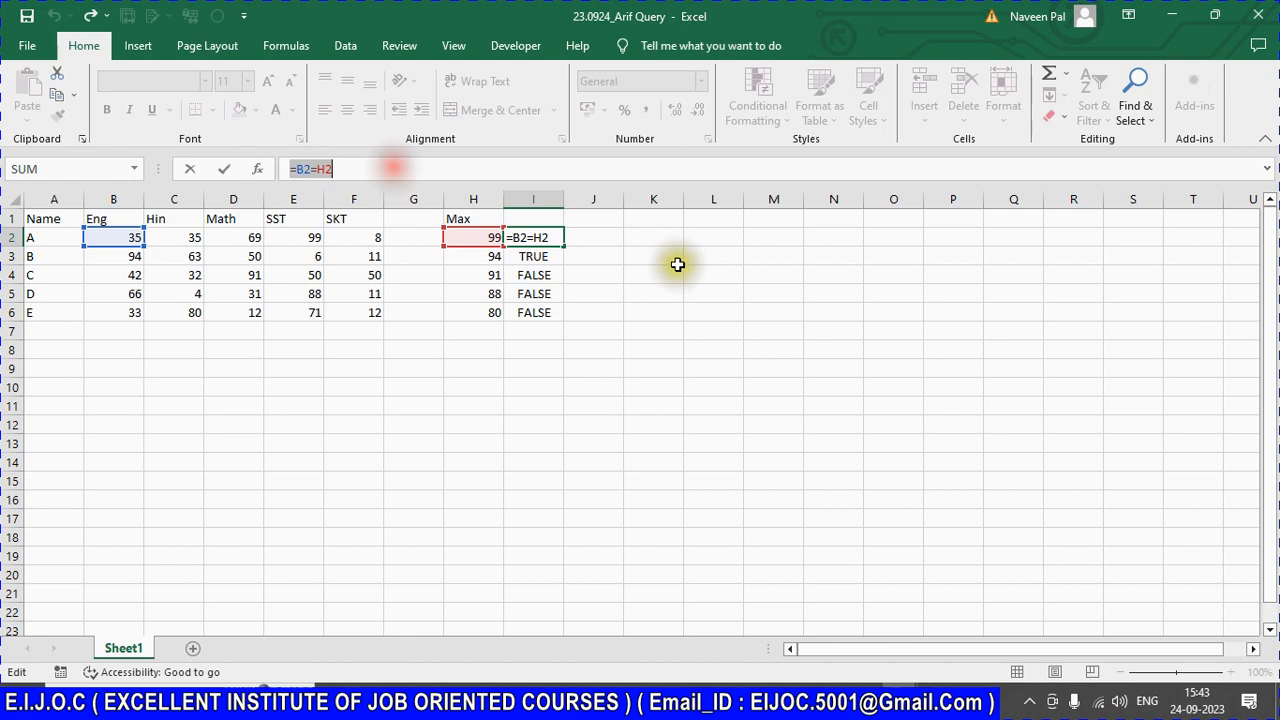
key(ctrl+c)
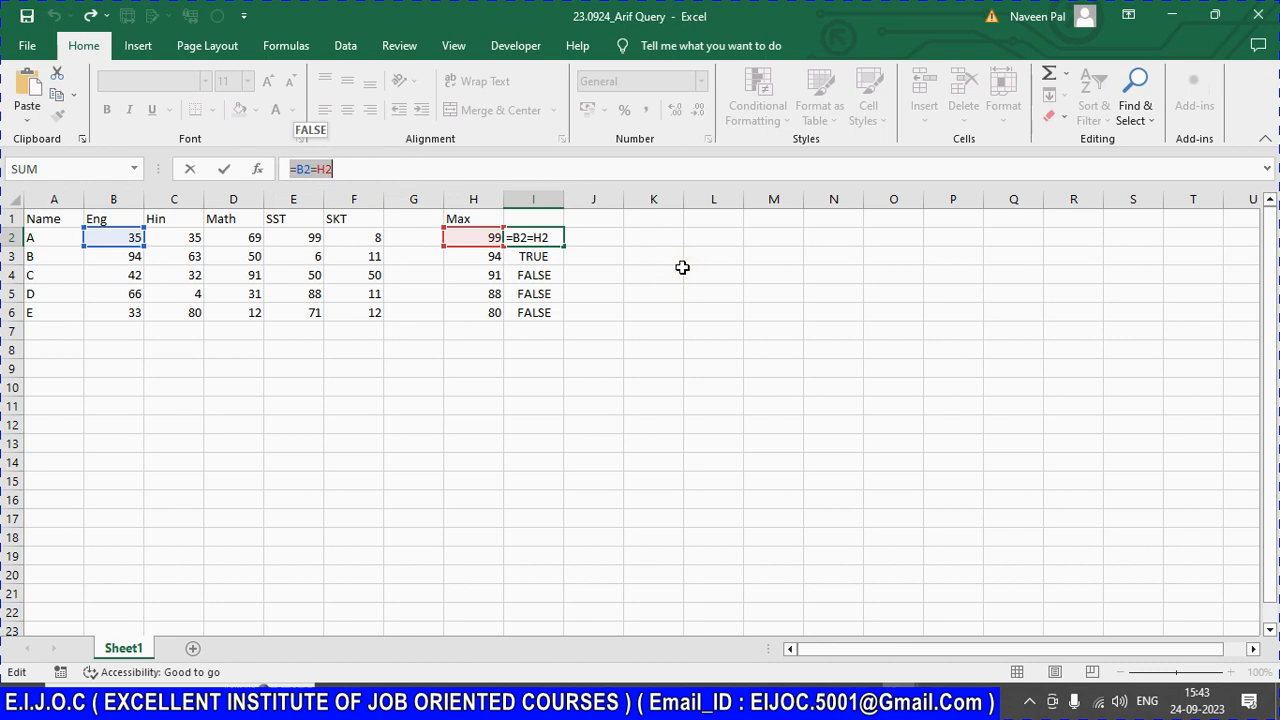
Step: Replace the H2 reference in I2's formula with MAX(B2:F2) copied from H2, making it =B2=MAX(B2:F2)
click(470, 235)
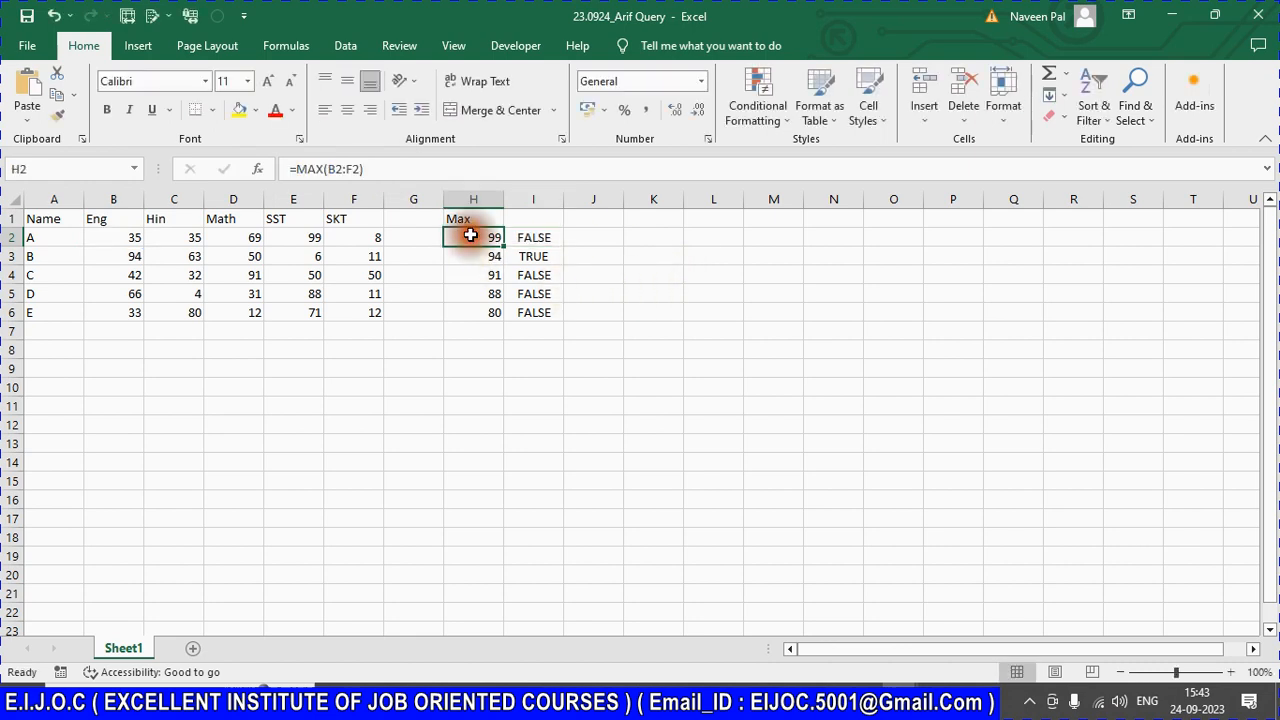
click(303, 168)
drag(303, 168, 380, 167)
key(Escape)
click(541, 238)
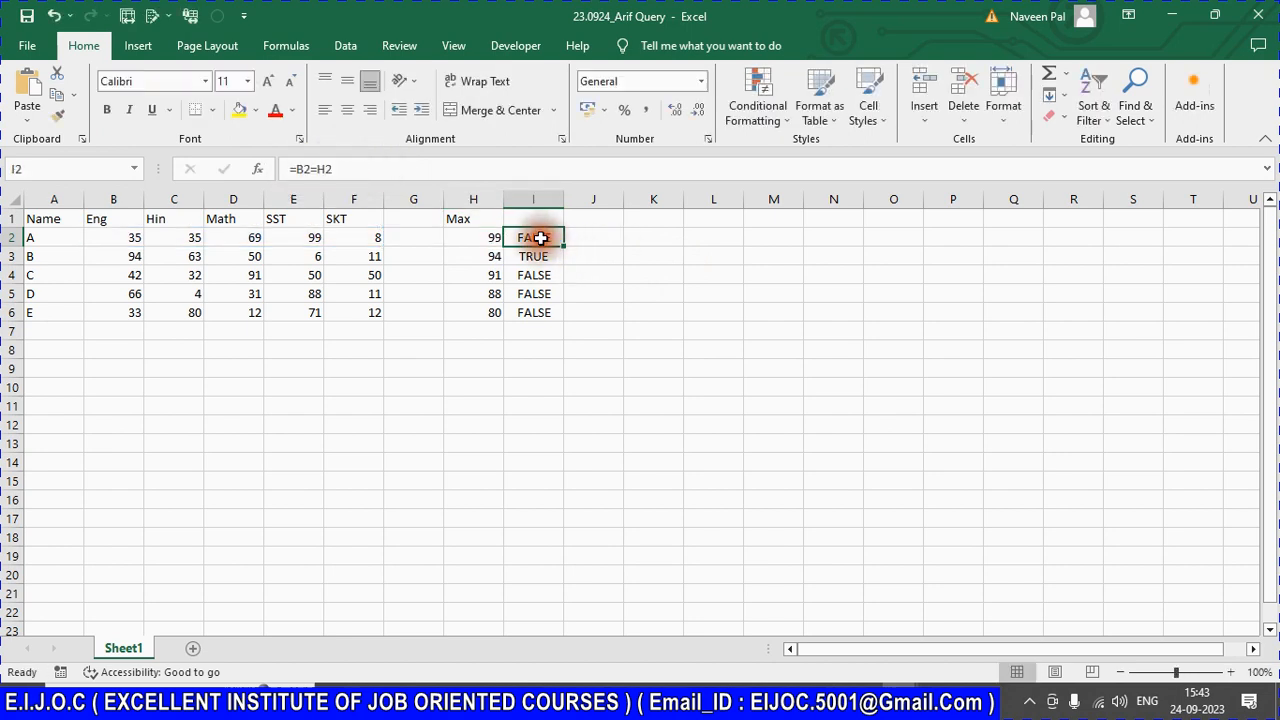
click(343, 171)
double_click(345, 175)
key(ctrl+v)
key(Return)
Step: Copy the revised =B2=MAX(B2:F2) formula from I2 down to I6
key(Up)
key(ctrl+c)
key(ctrl+shift+Down)
key(ctrl+v)
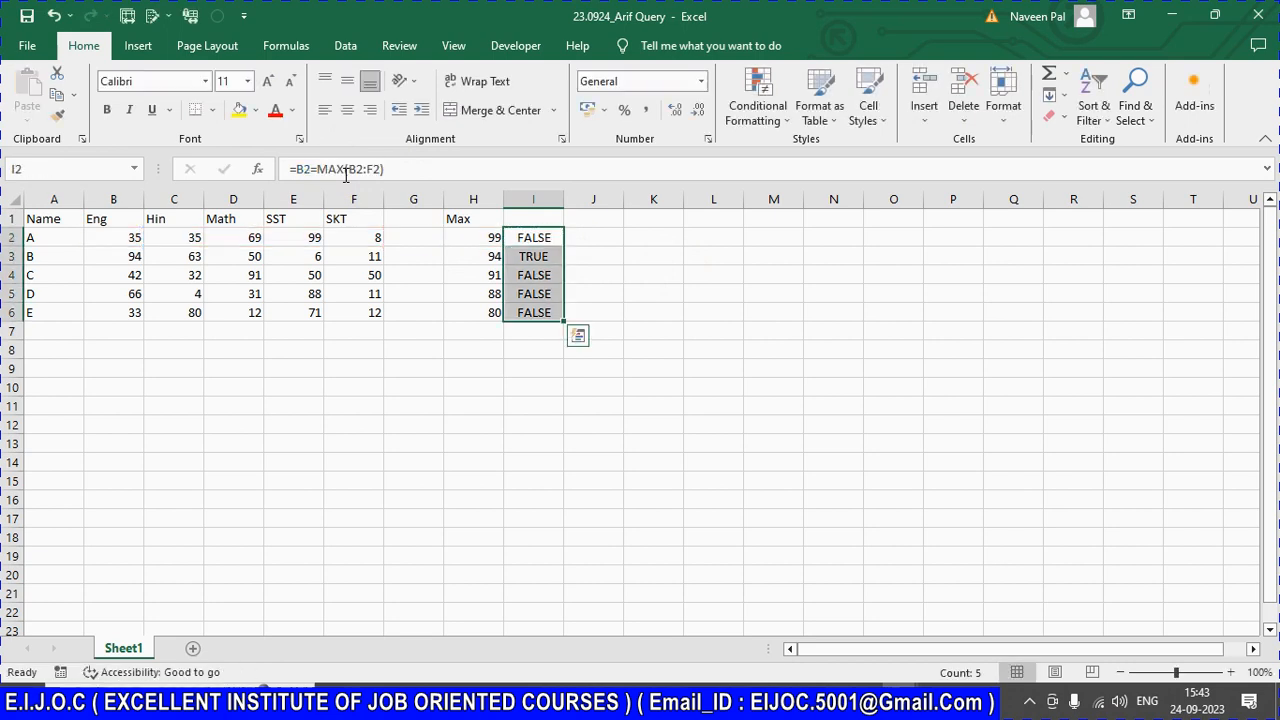
Step: Copy the formula text =B2=MAX(B2:F2) from I2 and paste it into J2 as displayed text
key(ctrl+shift+Up)
key(F2)
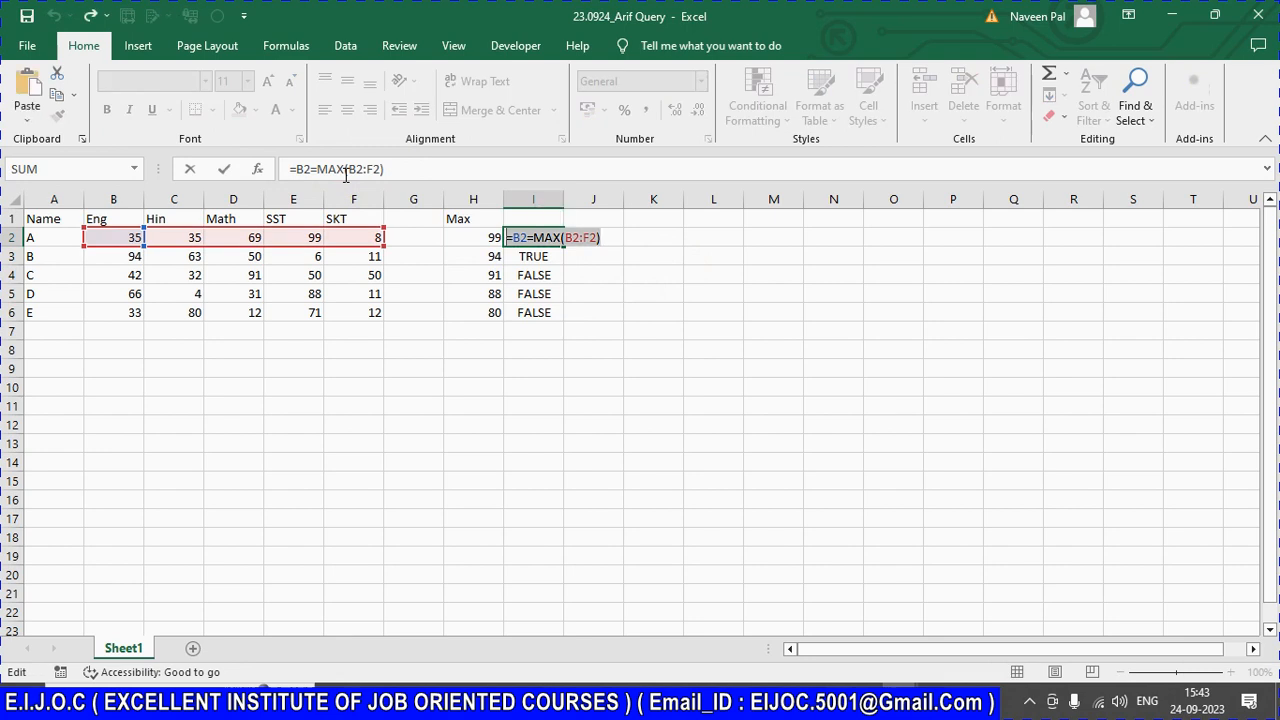
key(ctrl+Return)
key(Right)
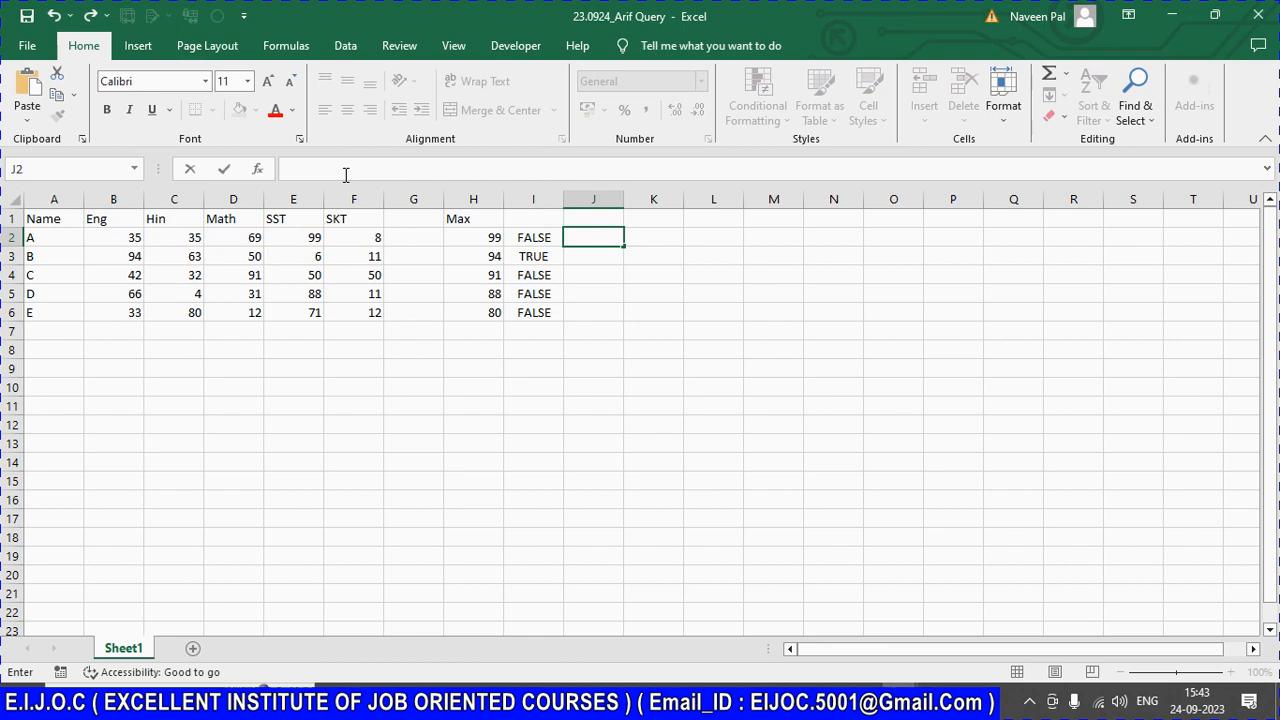
key(ctrl+v)
key(F2)
key(shift+Home)
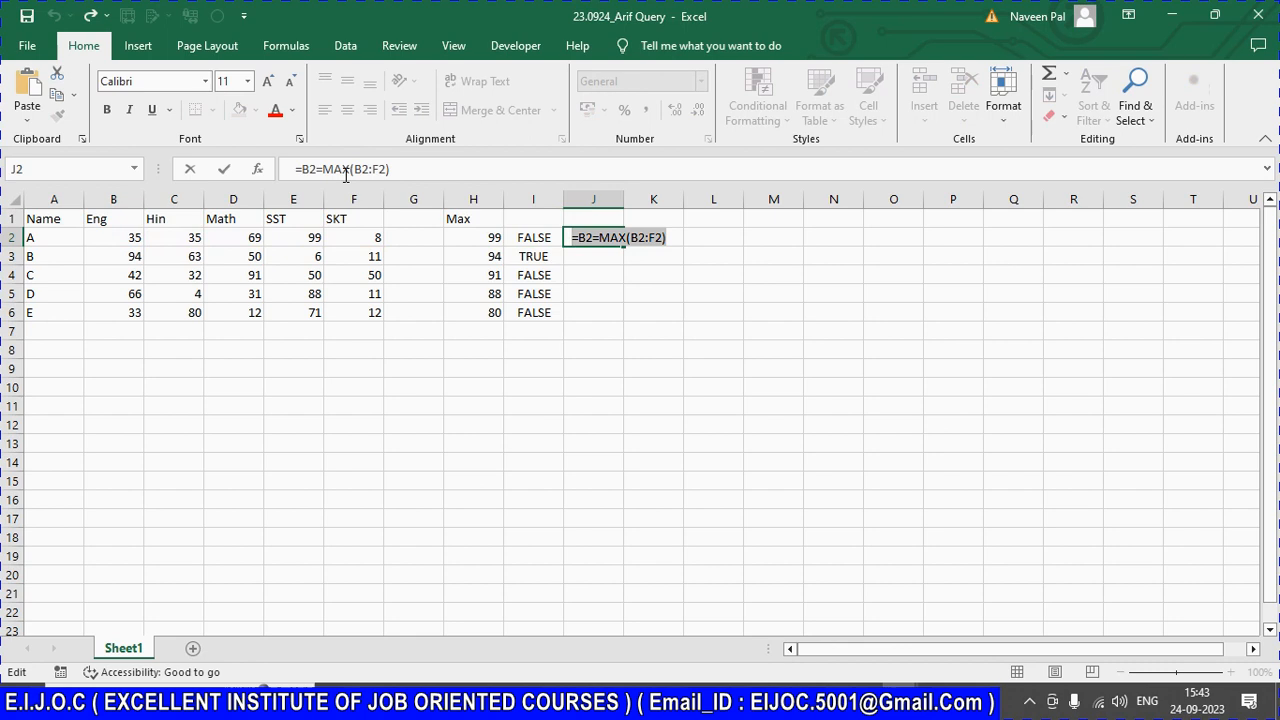
key(Escape)
Step: Create a new formula-based conditional formatting rule for the marks in B2:F6 using =B2=MAX(B2:F2)
key(Left)
key(Left)
key(Left)
key(Left)
key(Left)
key(Left)
key(Left)
key(Left)
key(shift+Right)
key(shift+Right)
key(shift+Right)
key(shift+Right)
key(shift+Down)
key(shift+Down)
key(shift+Down)
key(shift+Down)
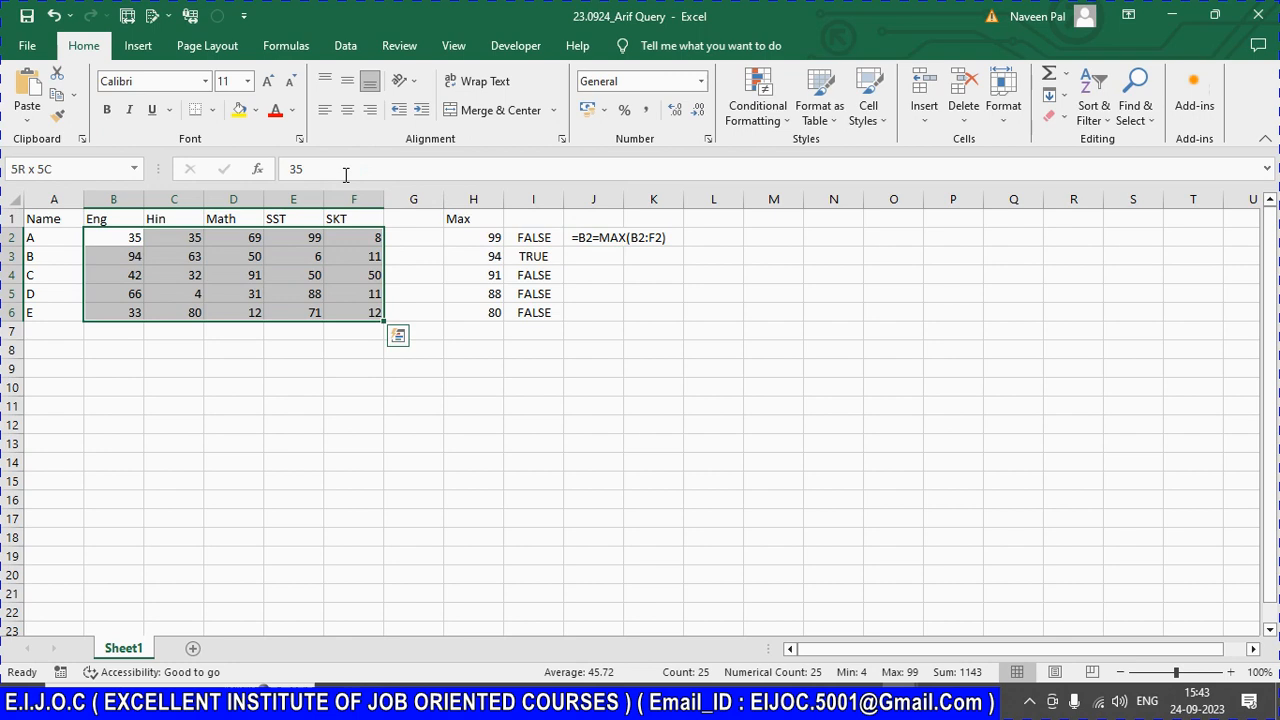
click(757, 108)
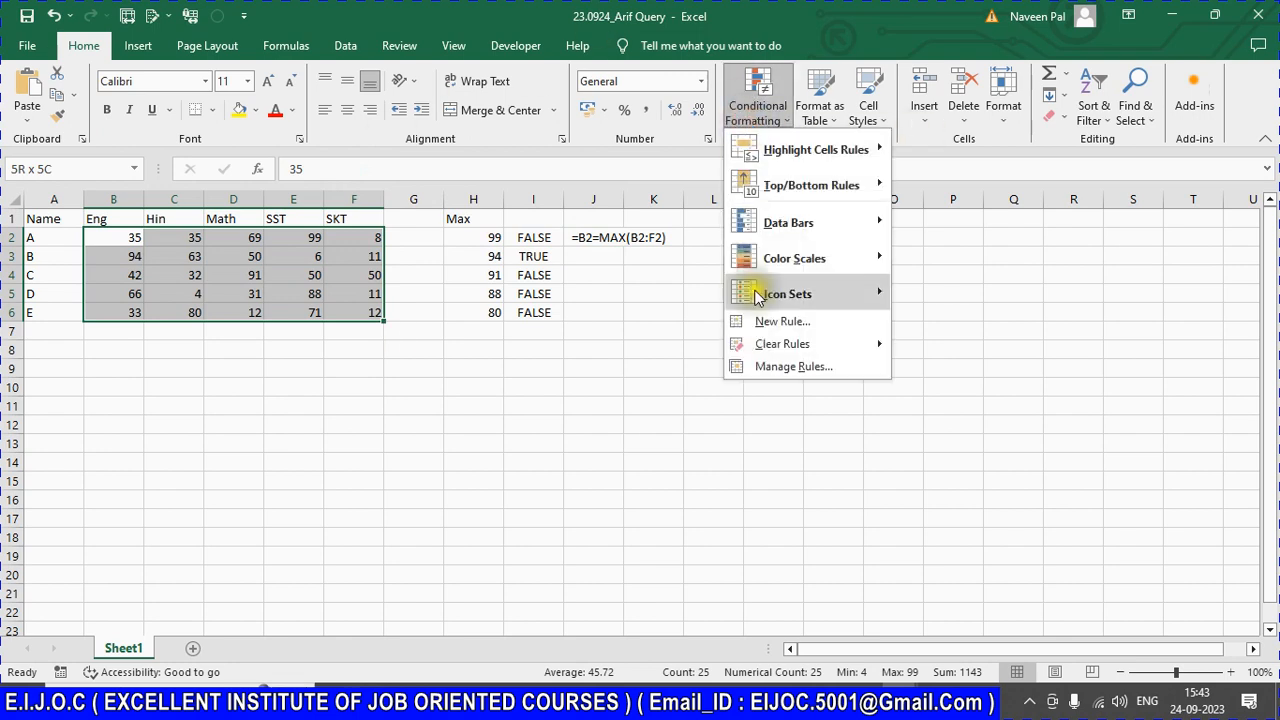
click(762, 321)
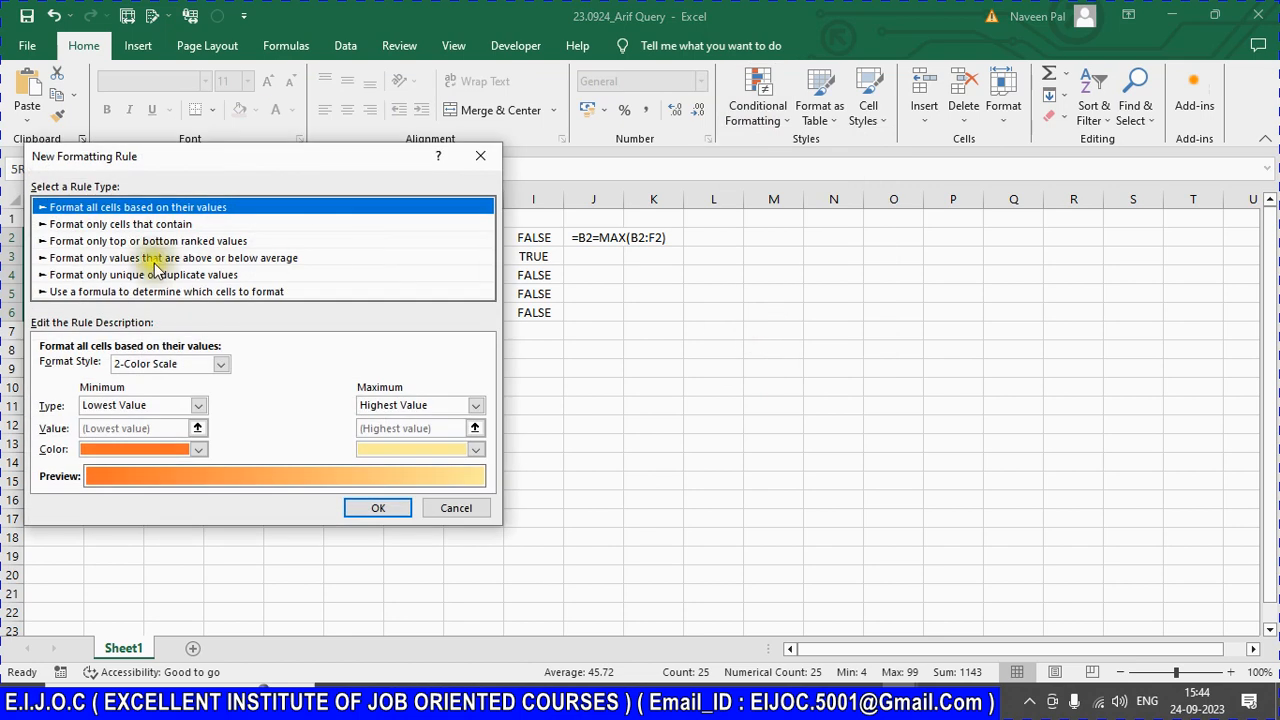
click(118, 291)
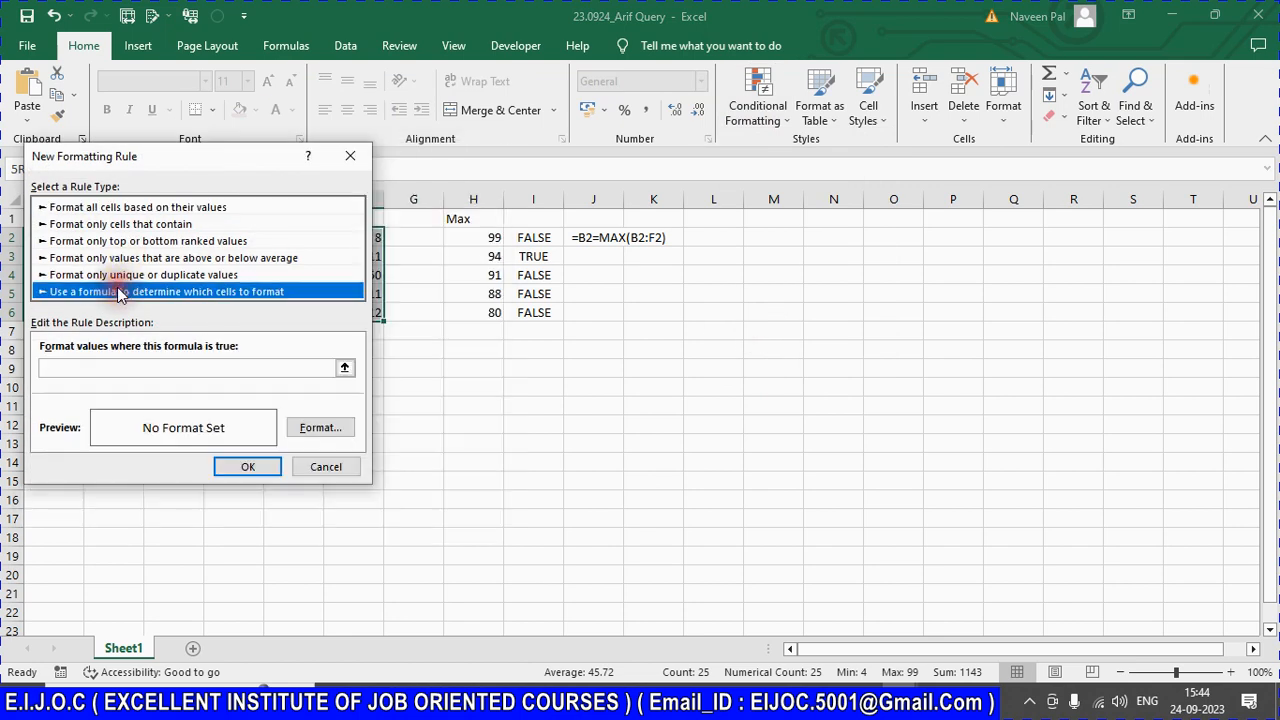
click(136, 367)
key(ctrl+v)
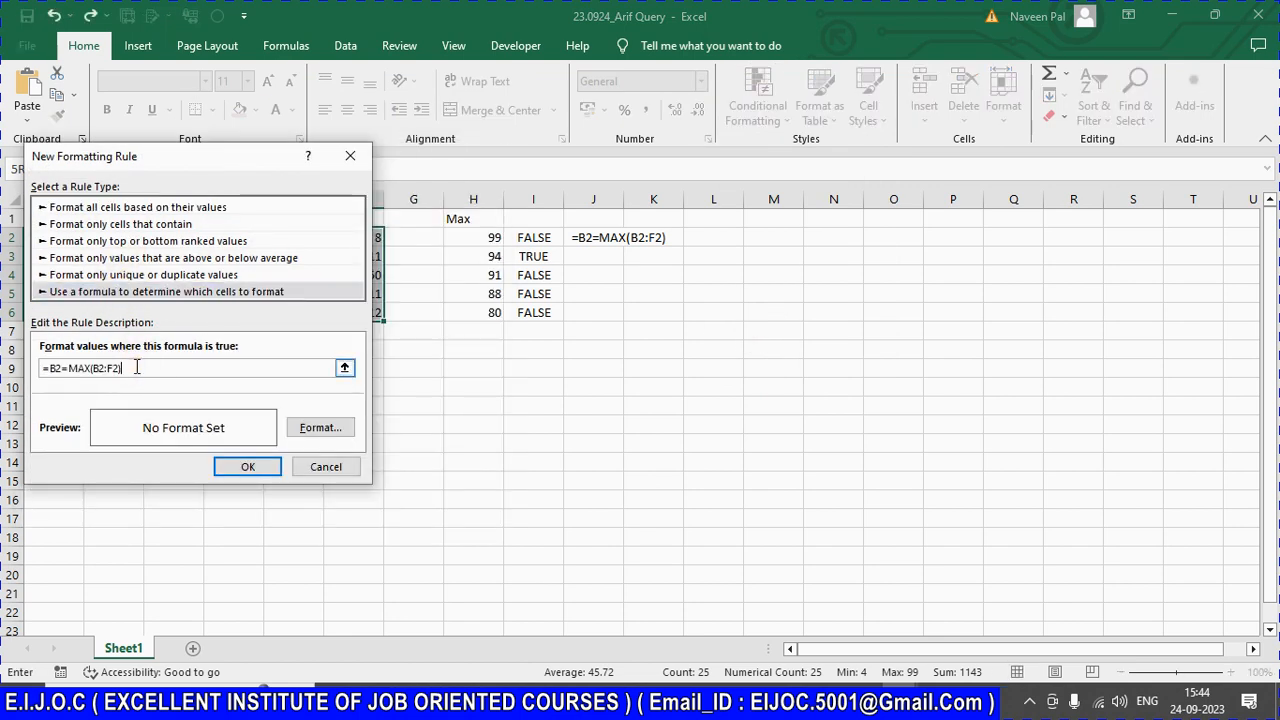
Step: Give the rule an orange background fill and apply it to the marks
drag(170, 160, 774, 167)
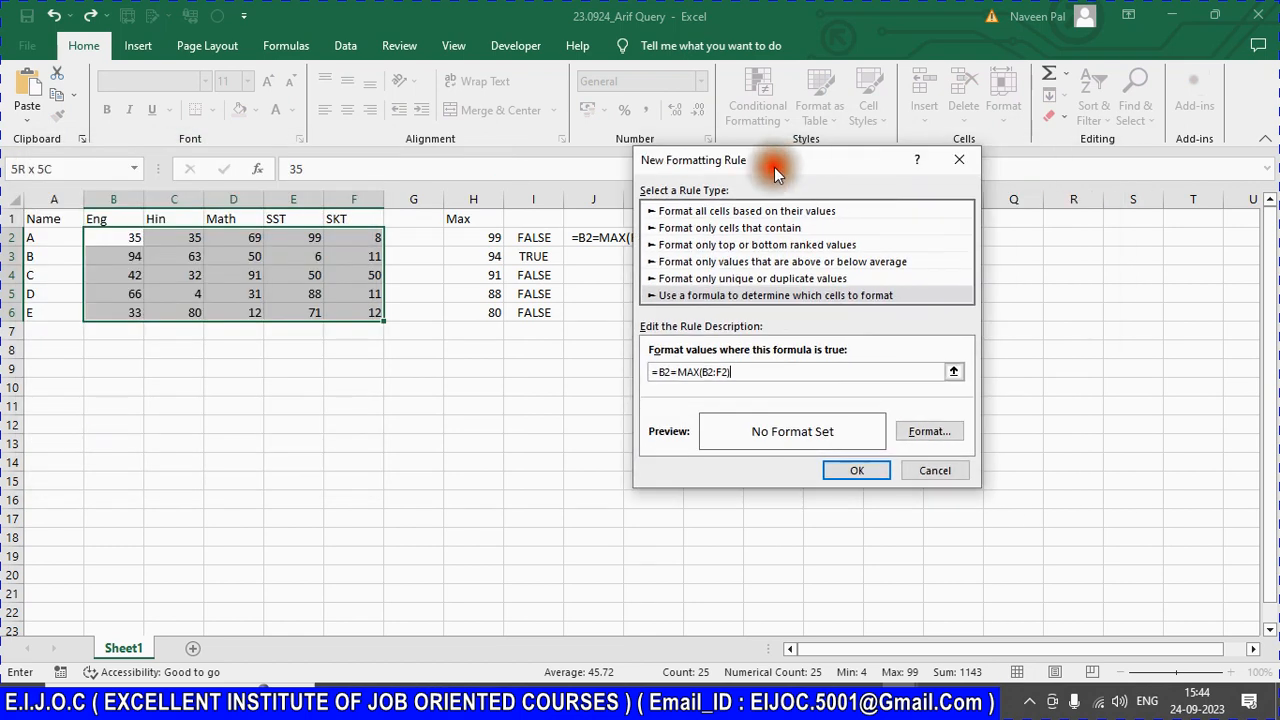
click(928, 440)
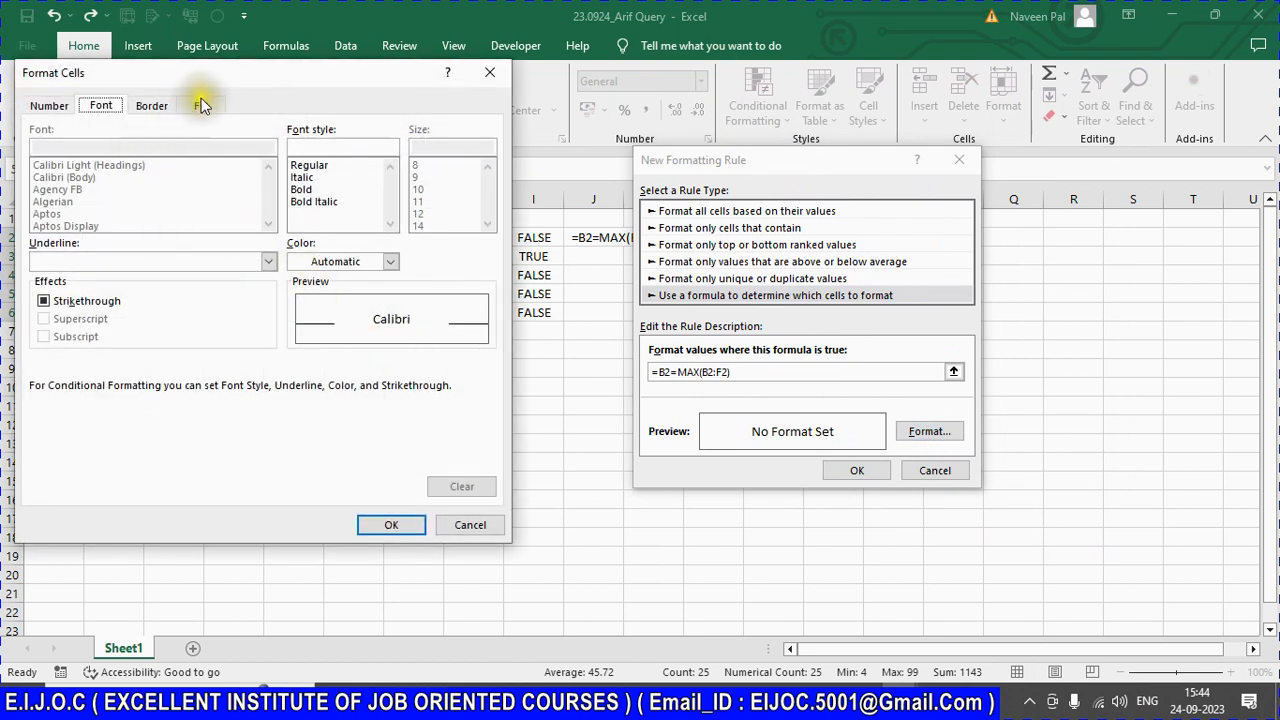
click(202, 105)
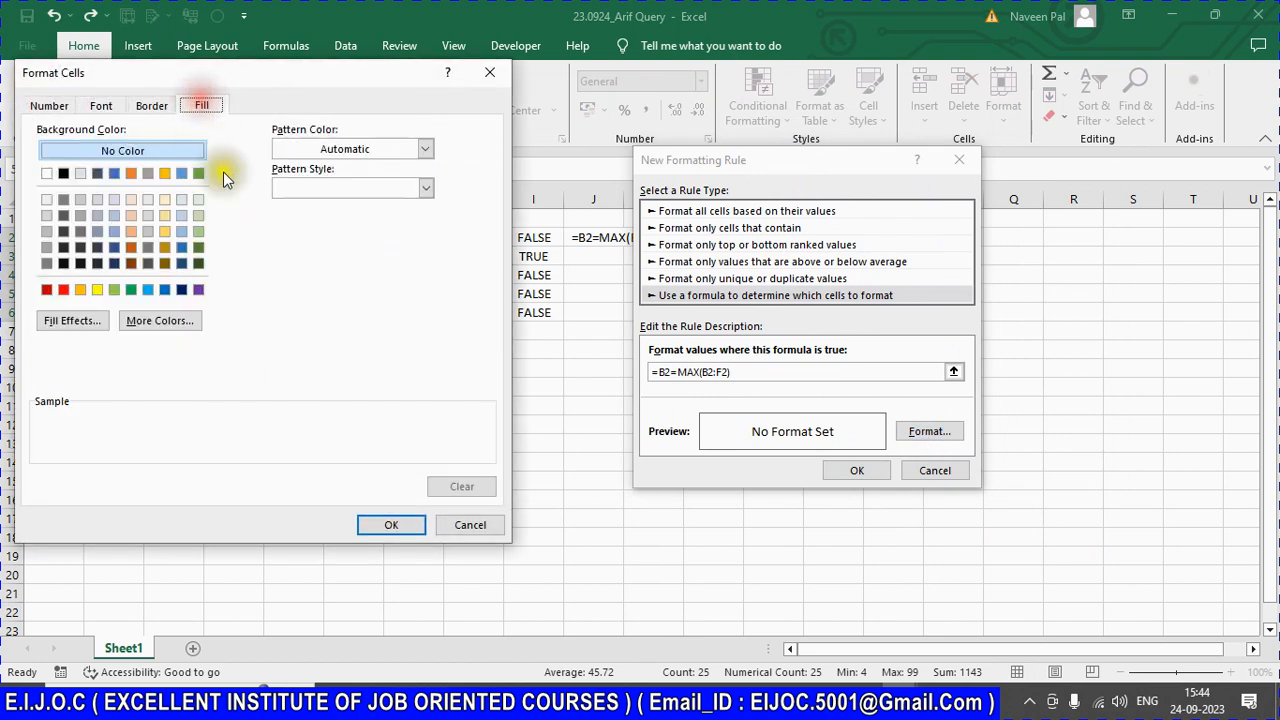
click(79, 289)
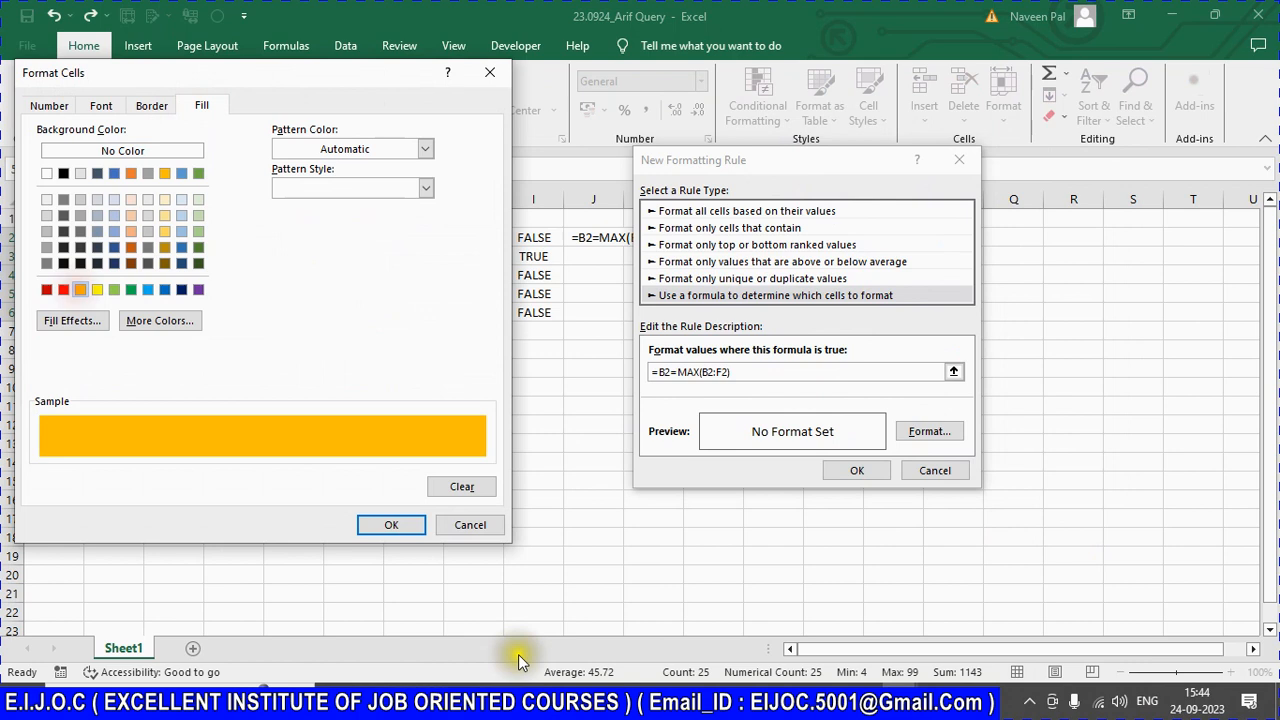
click(389, 527)
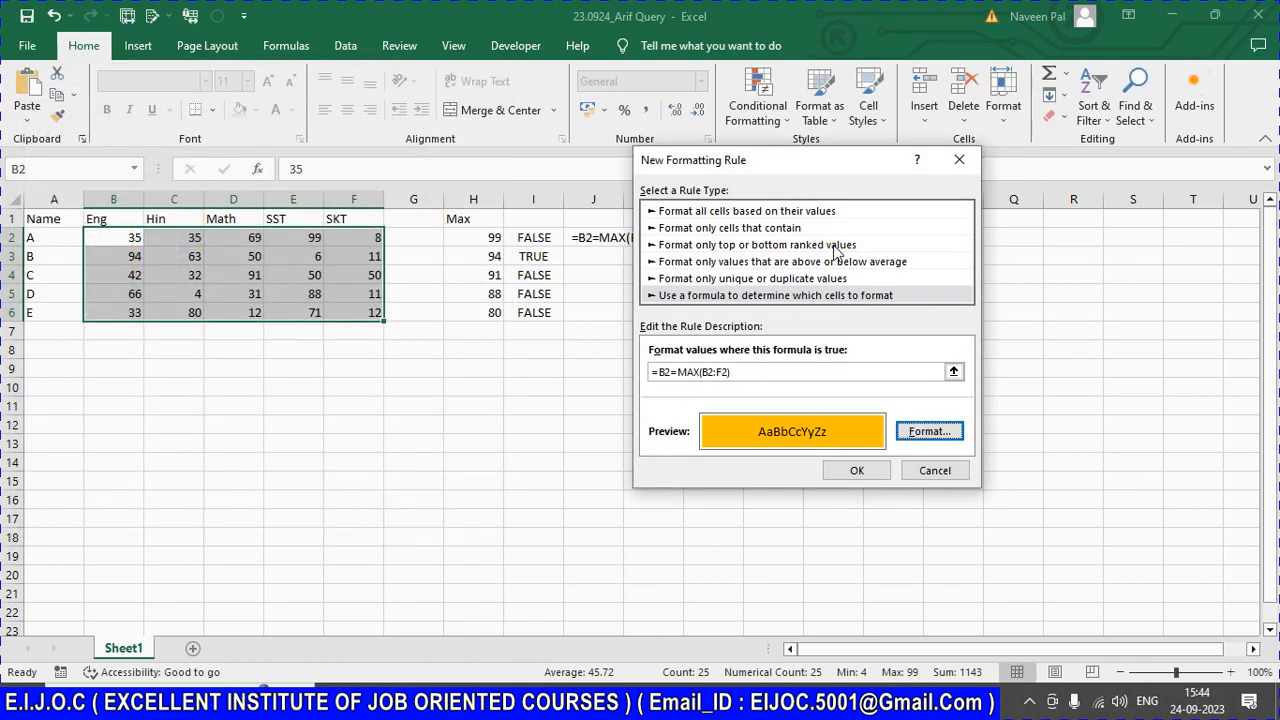
click(857, 470)
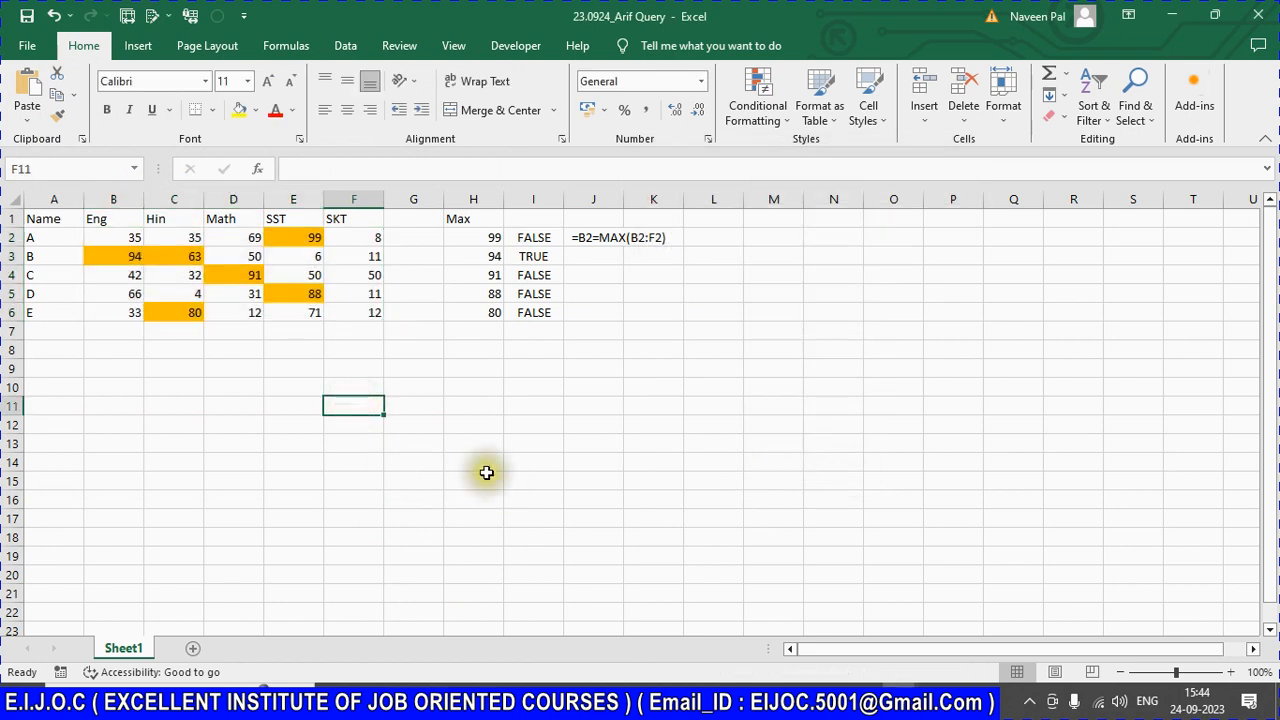
Step: Paste the picture of the New Formatting Rule dialog and place it beneath the formulas in columns I and J
key(ctrl+v)
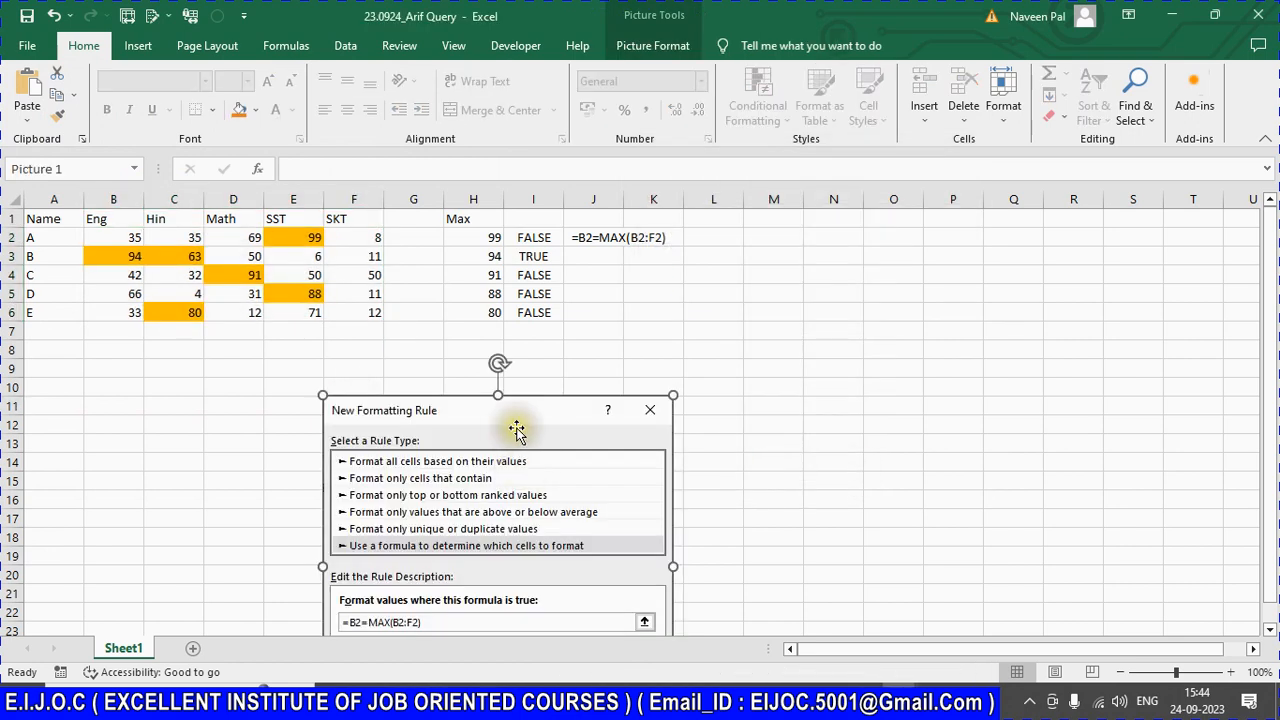
drag(500, 414, 738, 368)
click(301, 403)
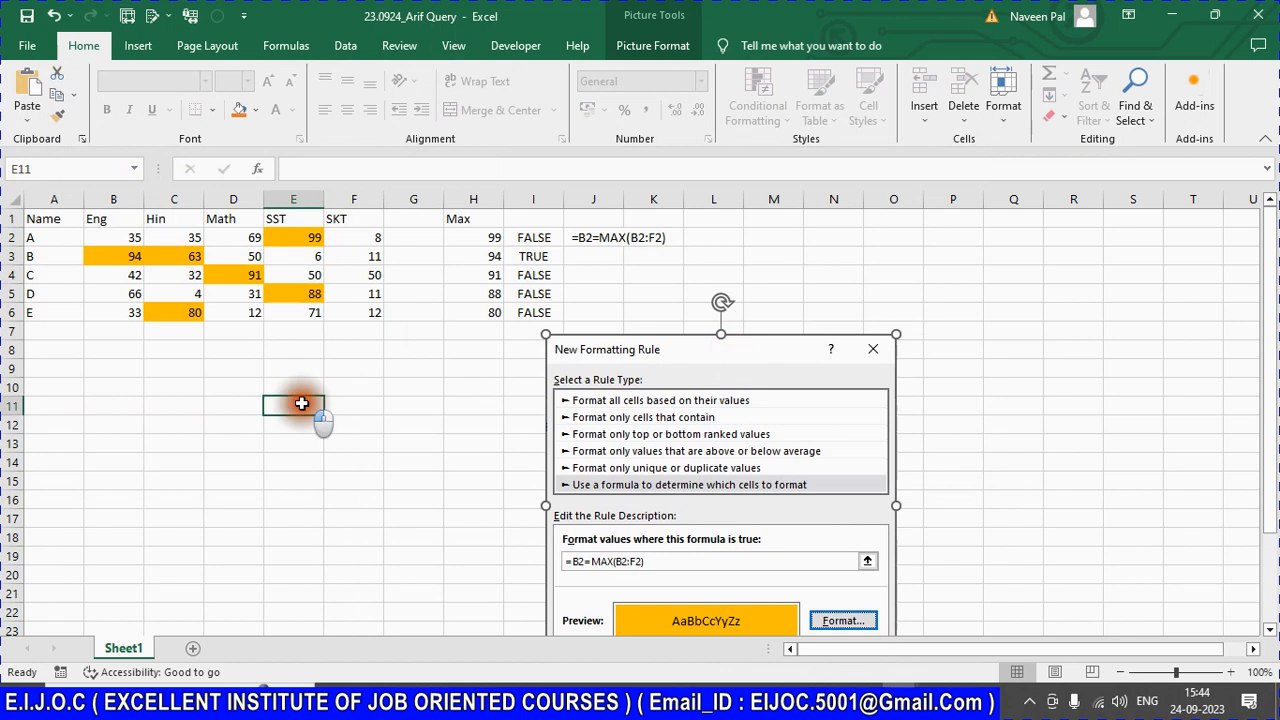
Step: Delete the picture of the New Formatting Rule dialog from the sheet
drag(705, 349, 870, 276)
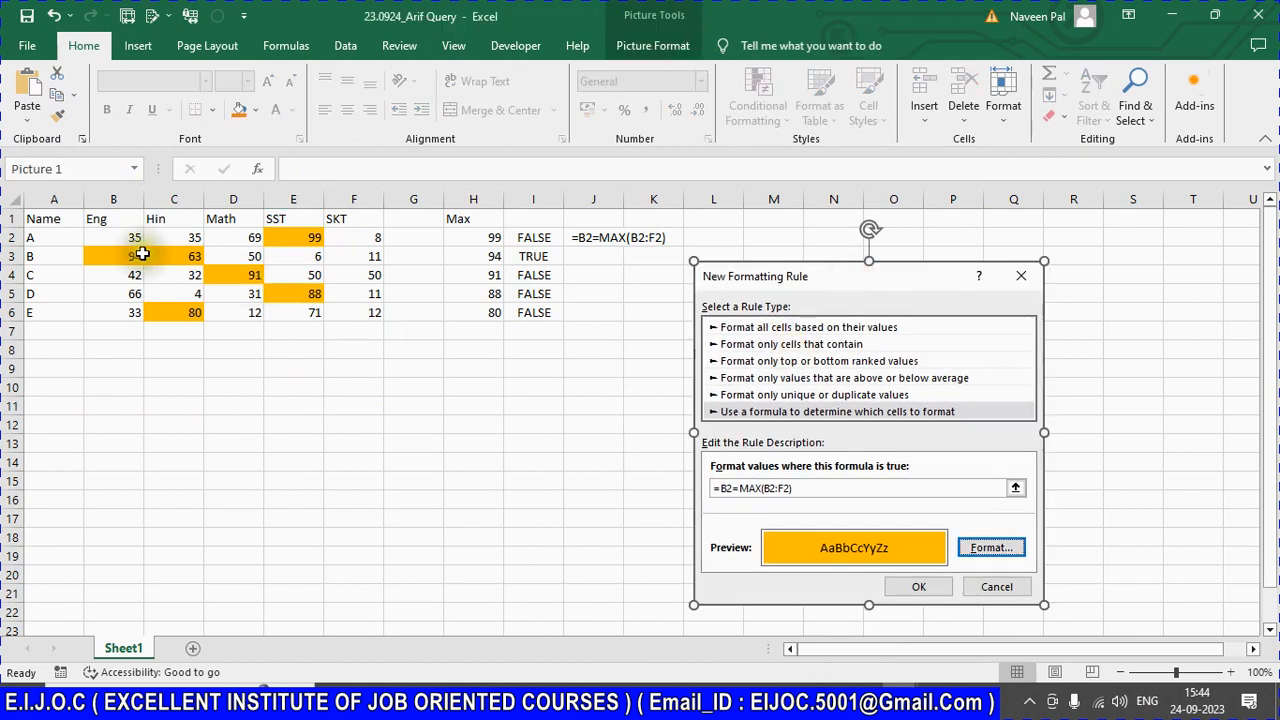
click(135, 258)
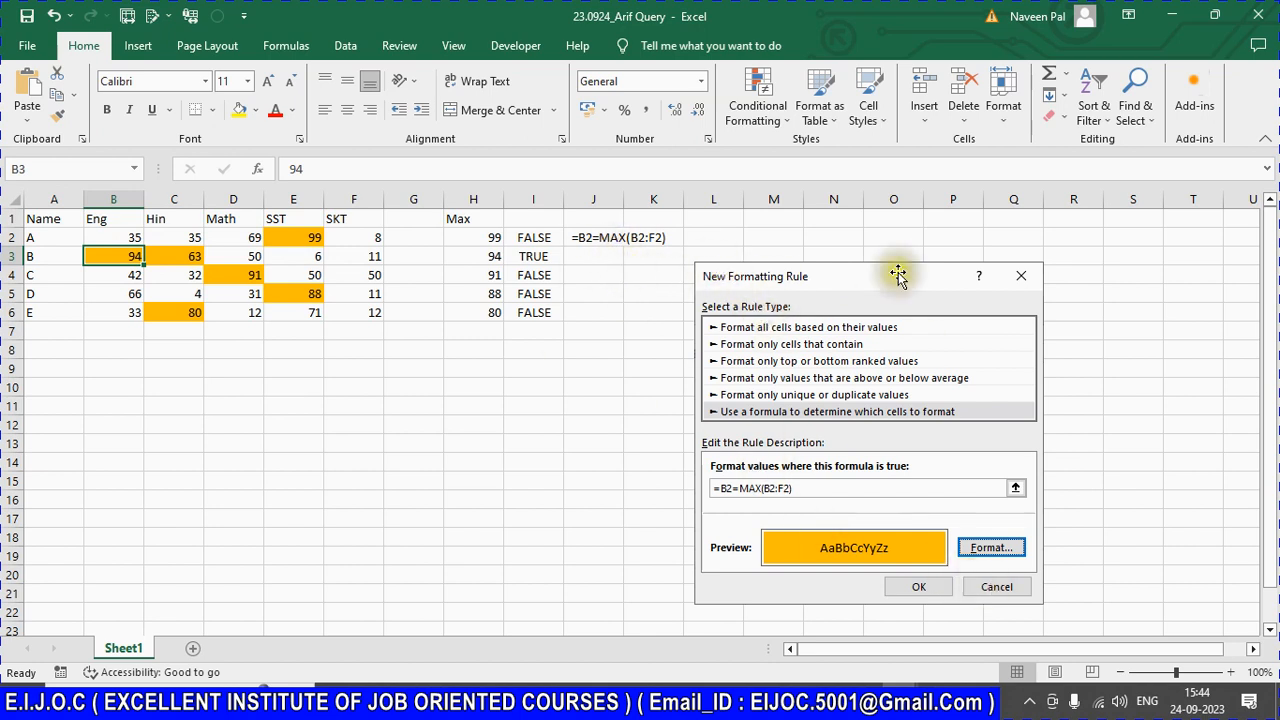
click(855, 278)
key(Delete)
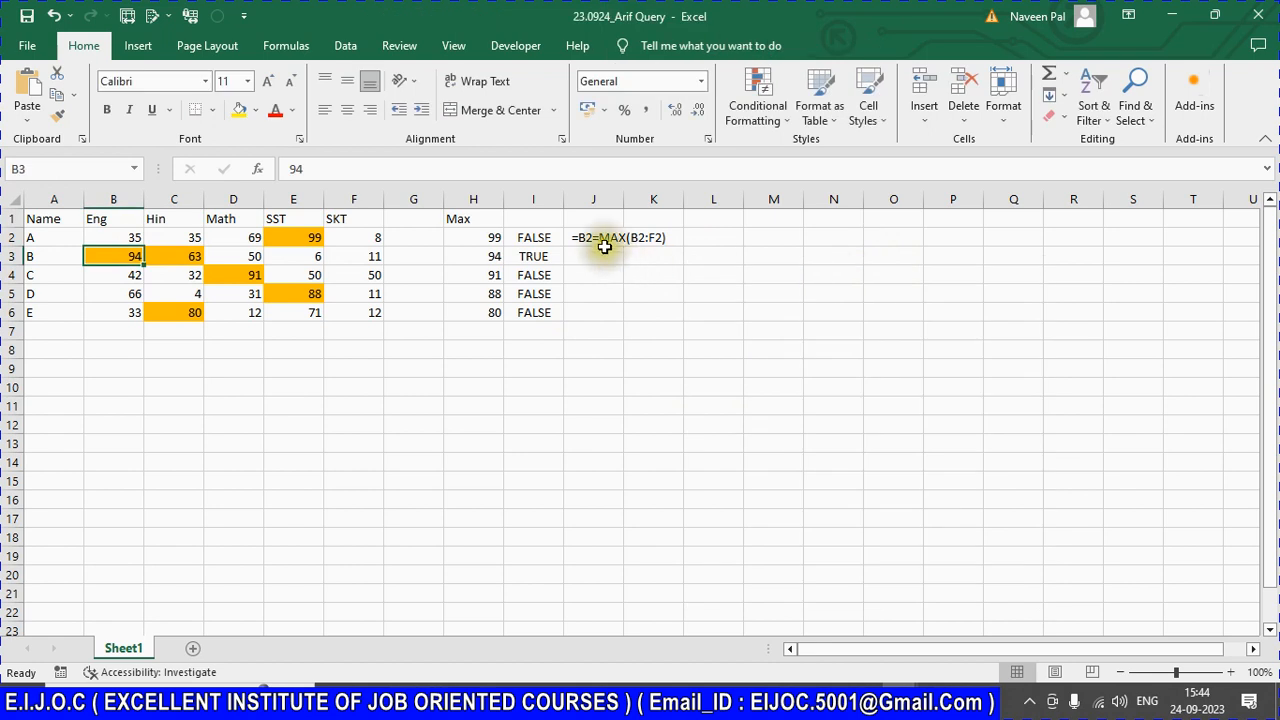
Step: Lock the column references in the I2 formula, making it =B2=MAX($B2:$F2)
click(591, 237)
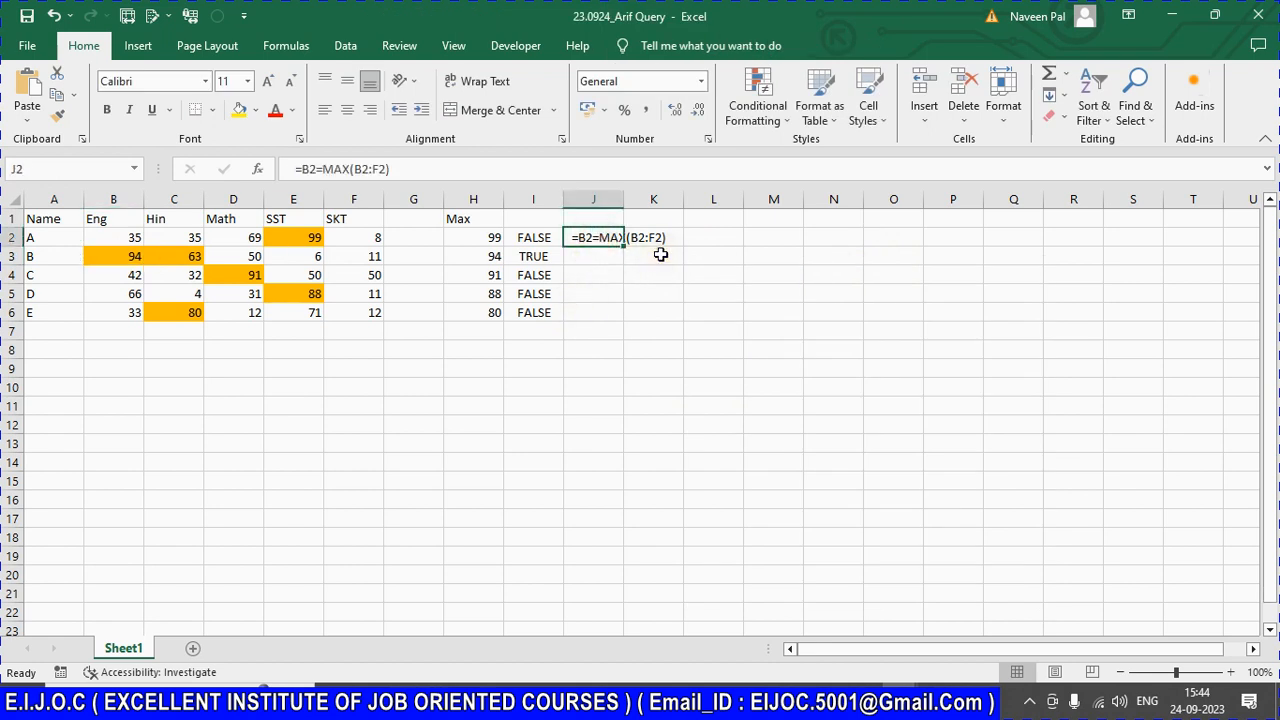
click(350, 169)
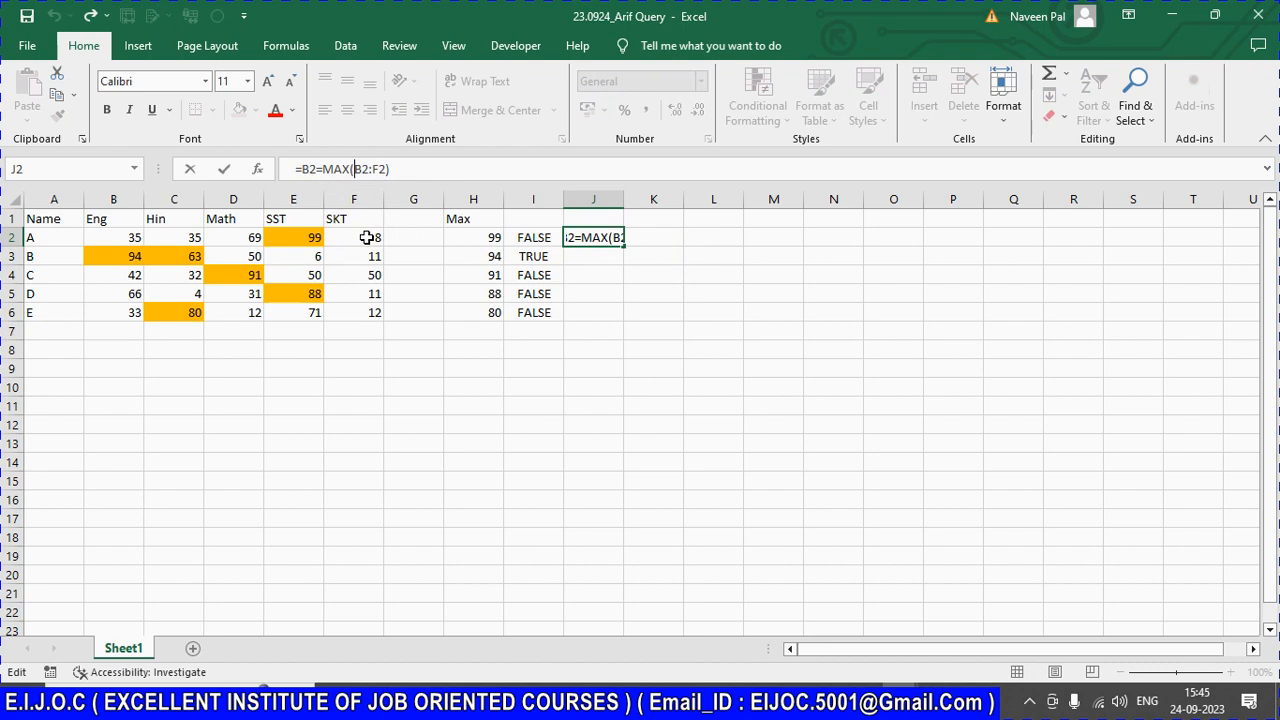
key(Escape)
key(Left)
key(Left)
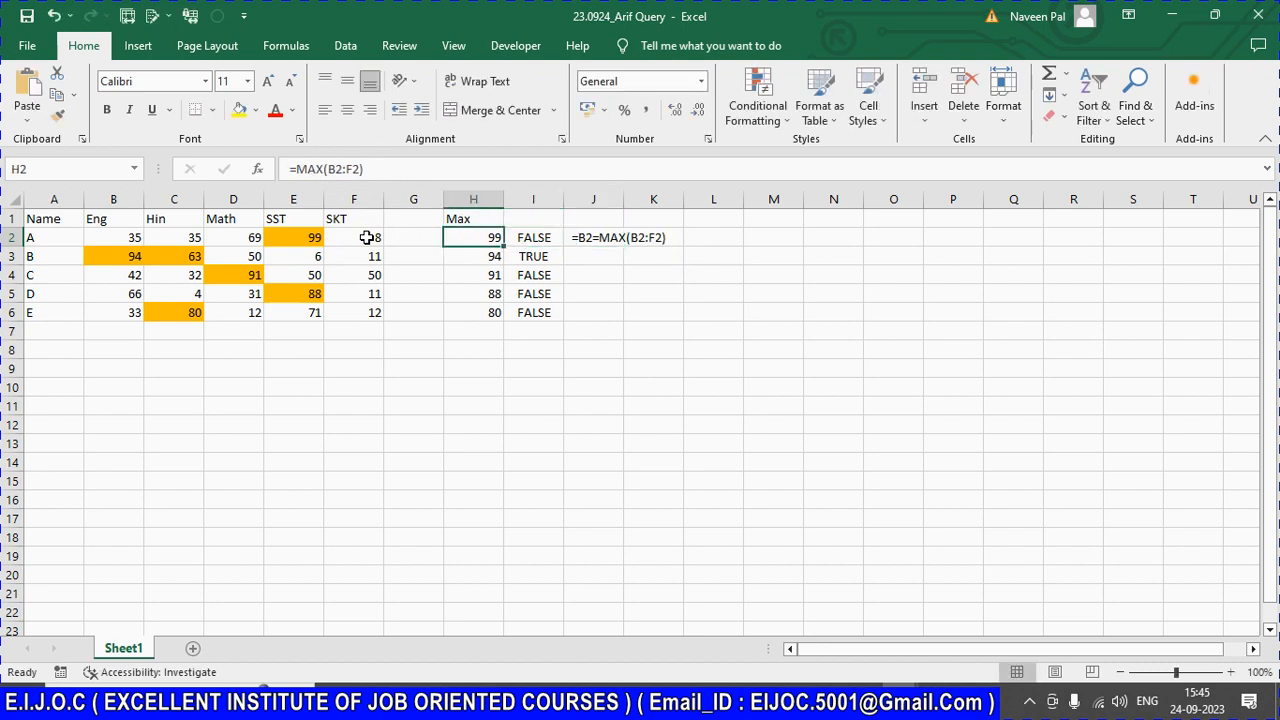
key(Right)
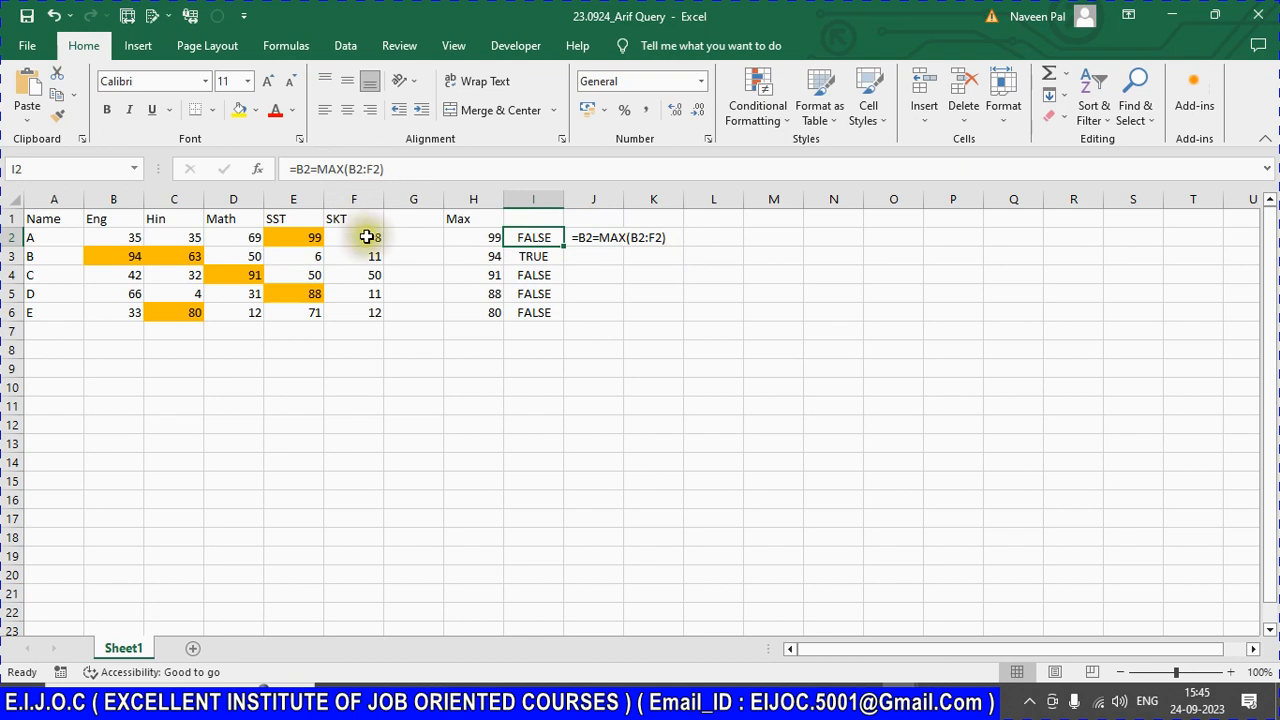
click(355, 170)
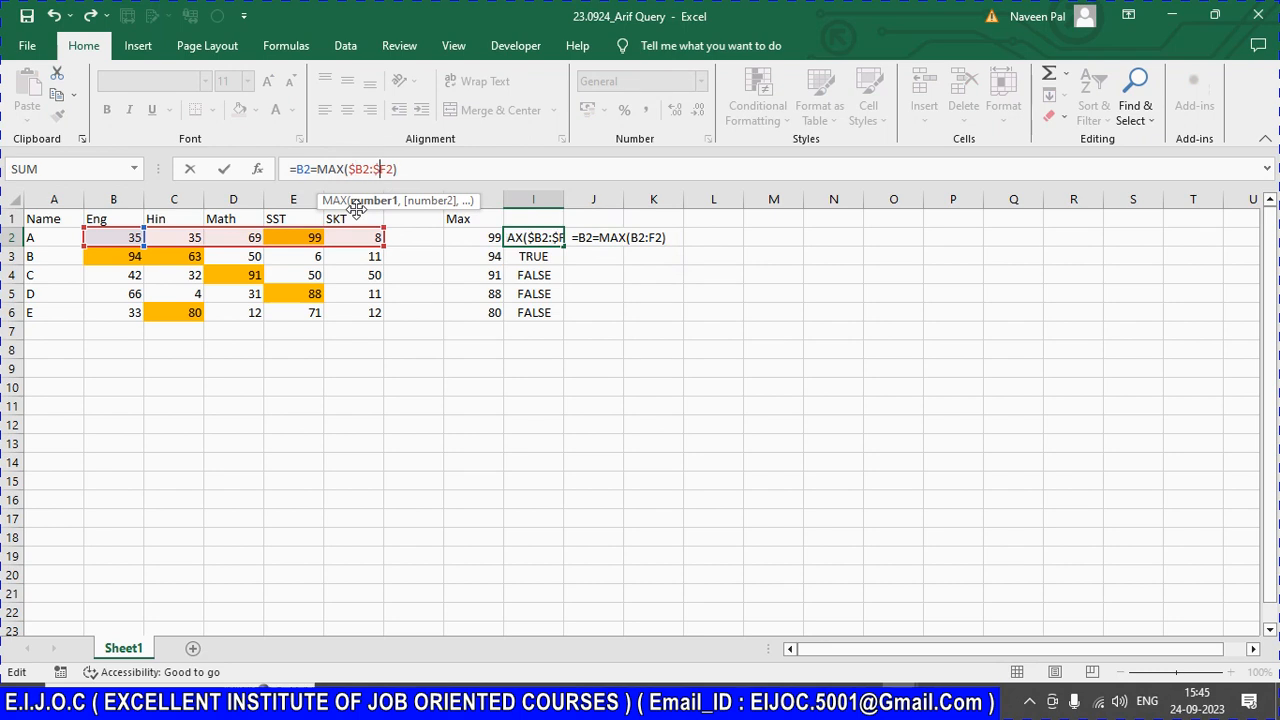
key(ctrl+Return)
Step: Copy the comparison formula from I2 down through I6
key(ctrl+c)
key(shift+Down)
key(shift+Down)
key(shift+Down)
key(shift+Down)
key(ctrl+v)
key(Escape)
key(Up)
key(Down)
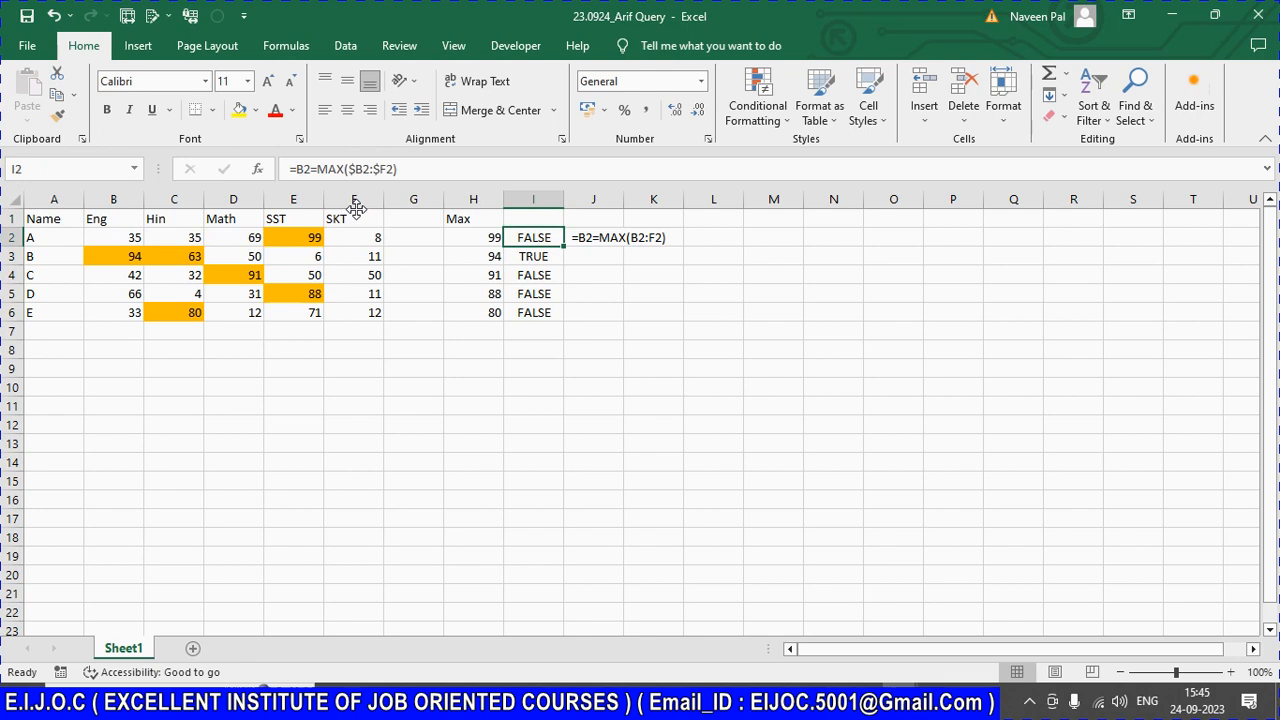
Step: Replace the text in J2 with the formula text =B2=MAX($B2:$F2) copied from I2, and save the workbook
key(F2)
key(shift+Home)
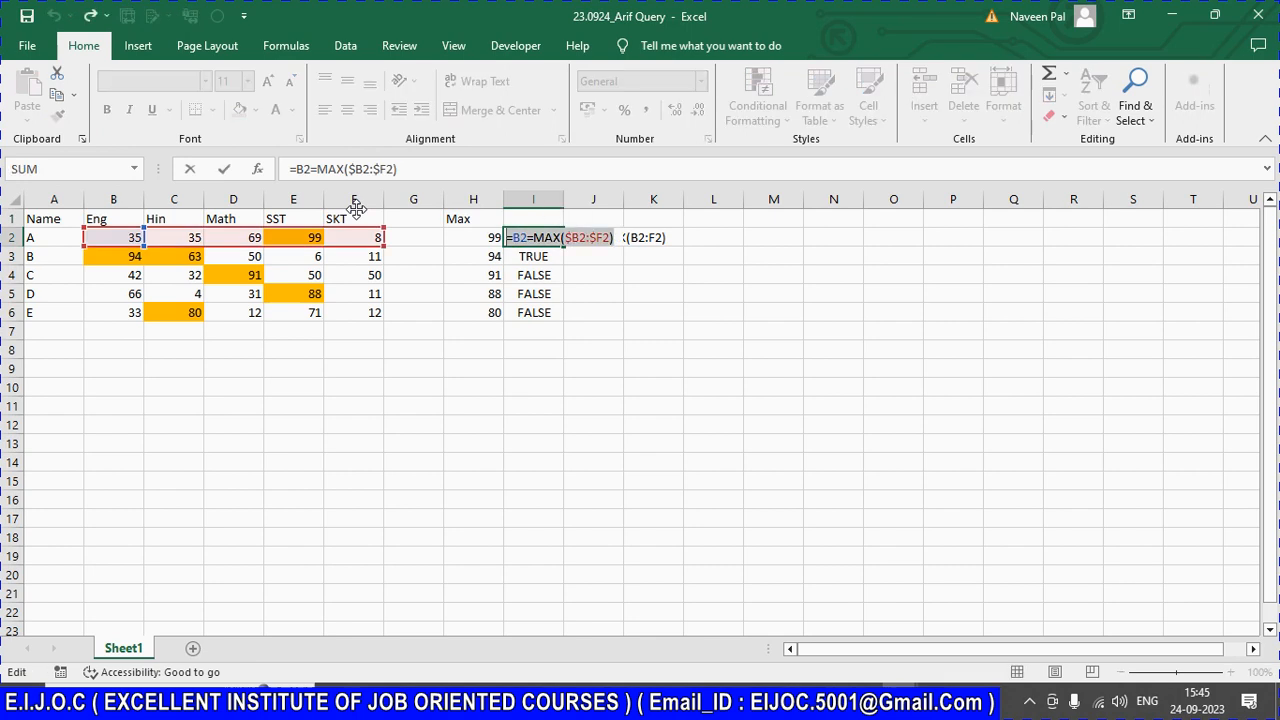
key(Escape)
key(Right)
key(BackSpace)
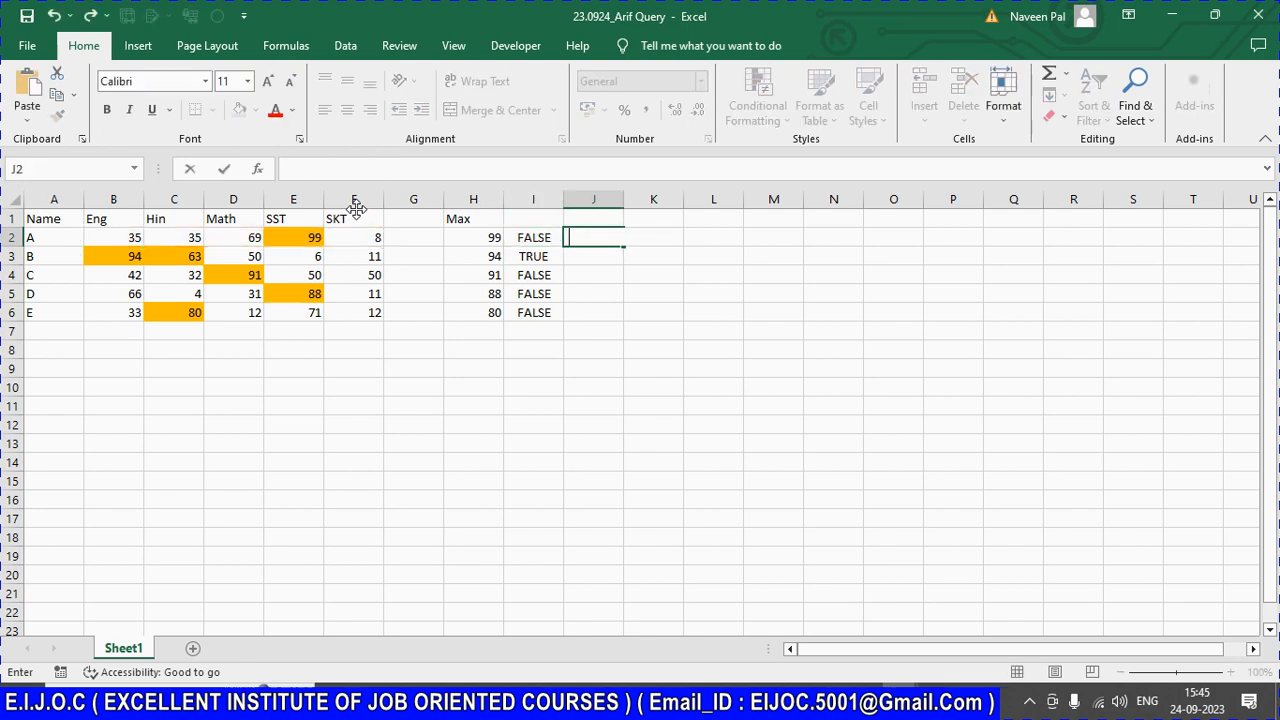
key(ctrl+v)
key(ctrl+Return)
key(ctrl+s)
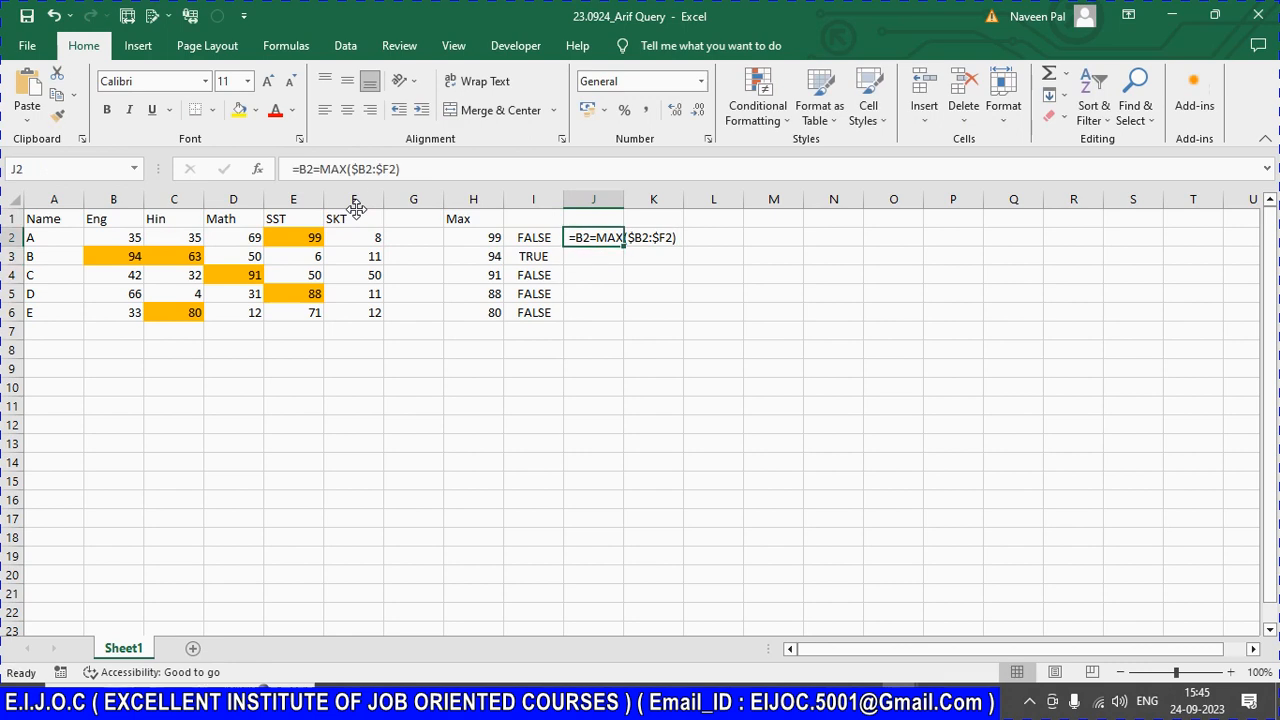
Step: Copy the full formula text =B2=MAX($B2:$F2) from J2, leaving the cell's contents unedited
click(297, 169)
key(shift+End)
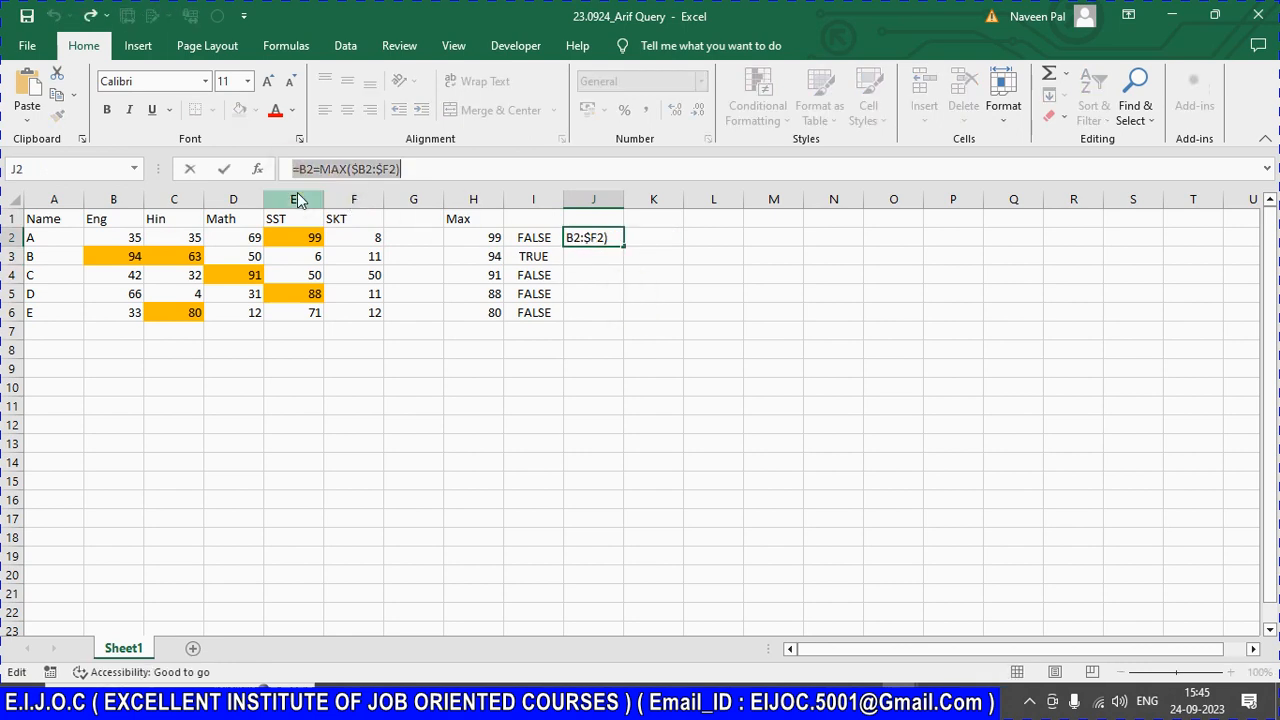
key(Escape)
click(134, 253)
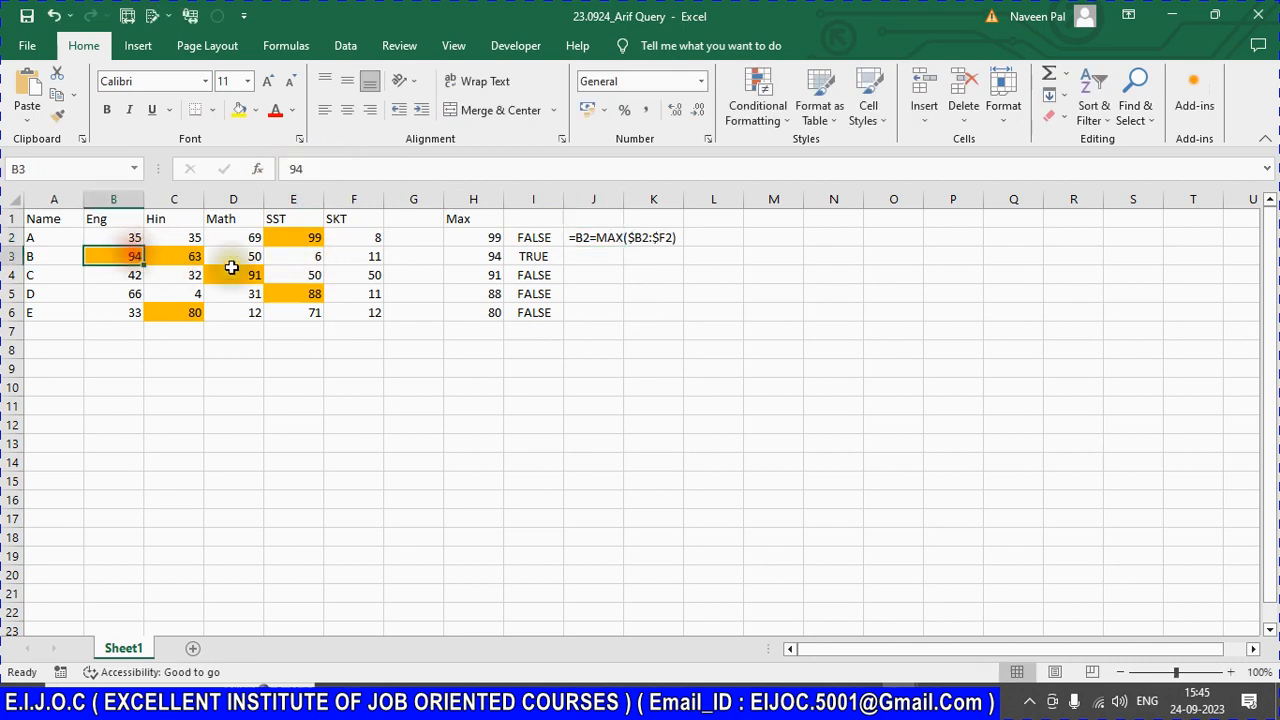
click(207, 259)
Step: Edit the conditional formatting rule on B2:F6 to use the formula =B2=MAX($B2:$F2) and apply it
drag(103, 234, 358, 317)
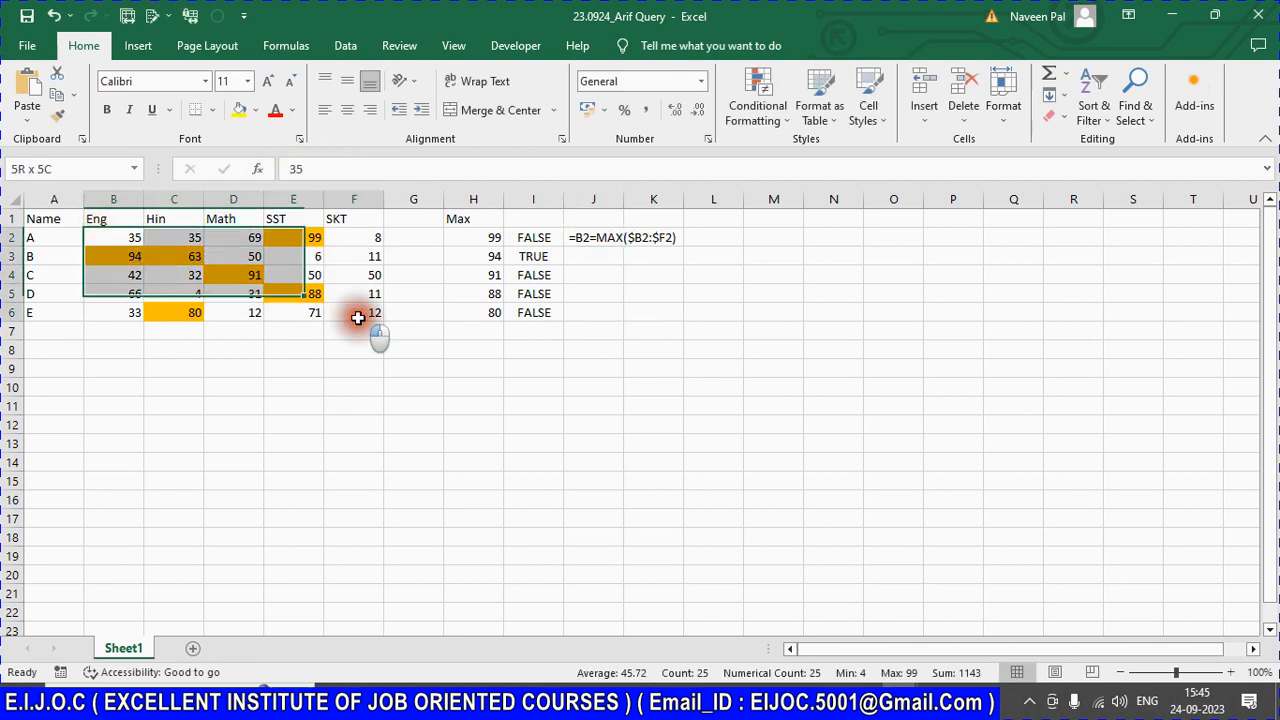
click(742, 118)
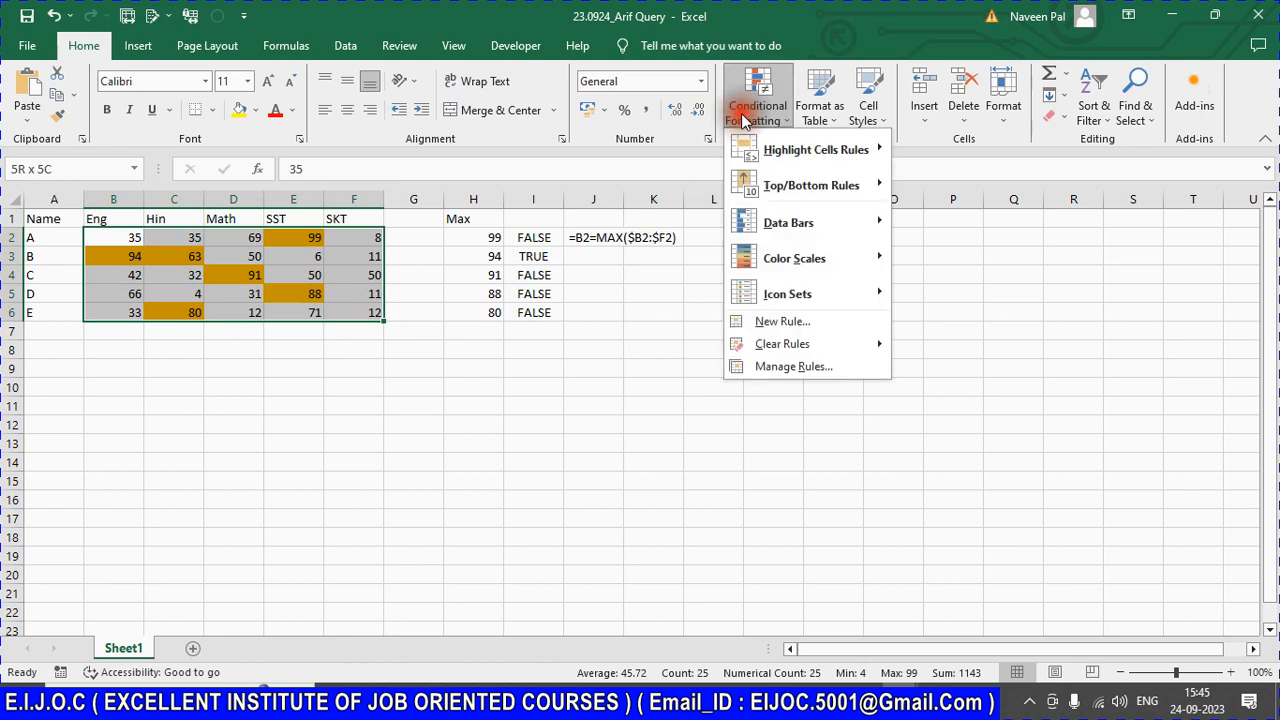
click(771, 370)
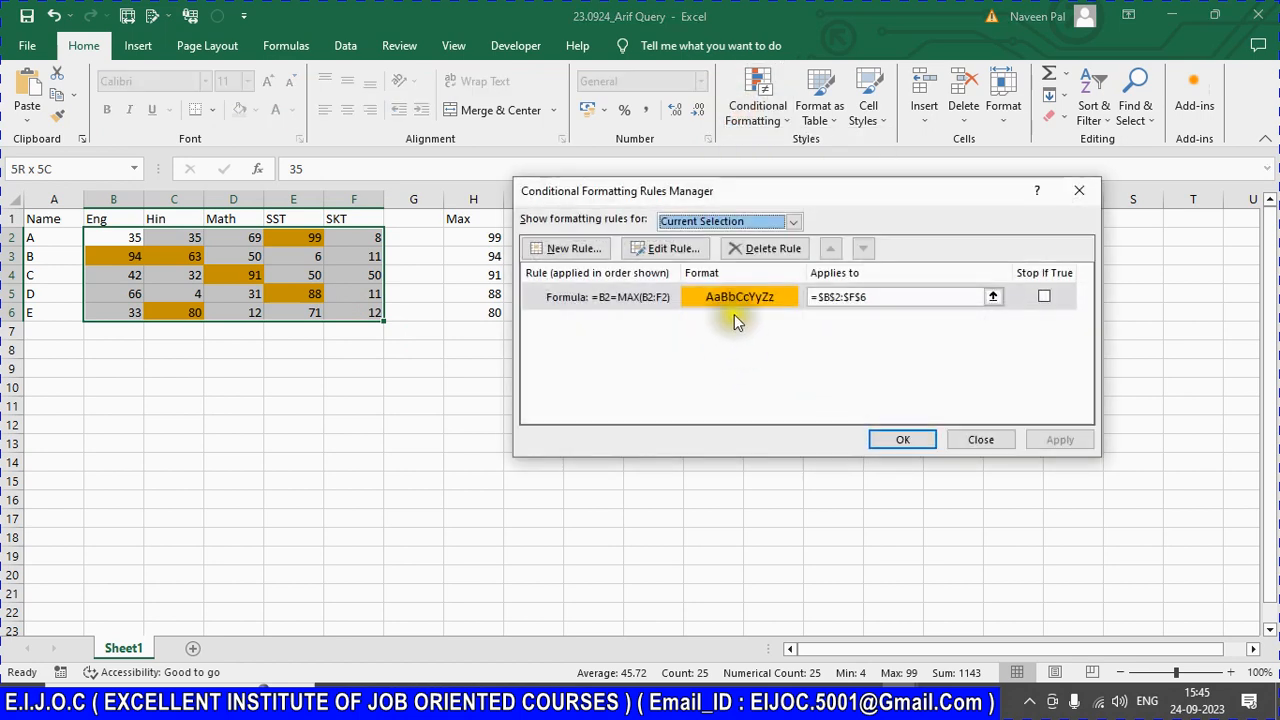
click(619, 300)
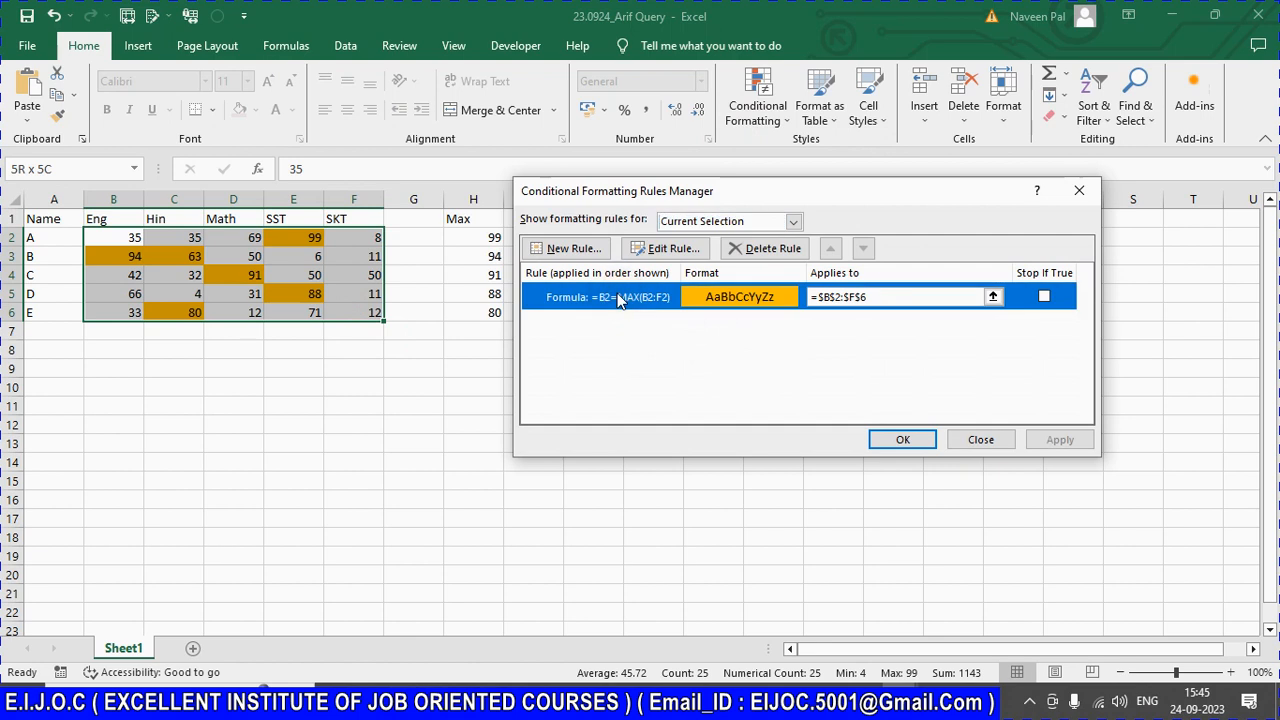
click(655, 248)
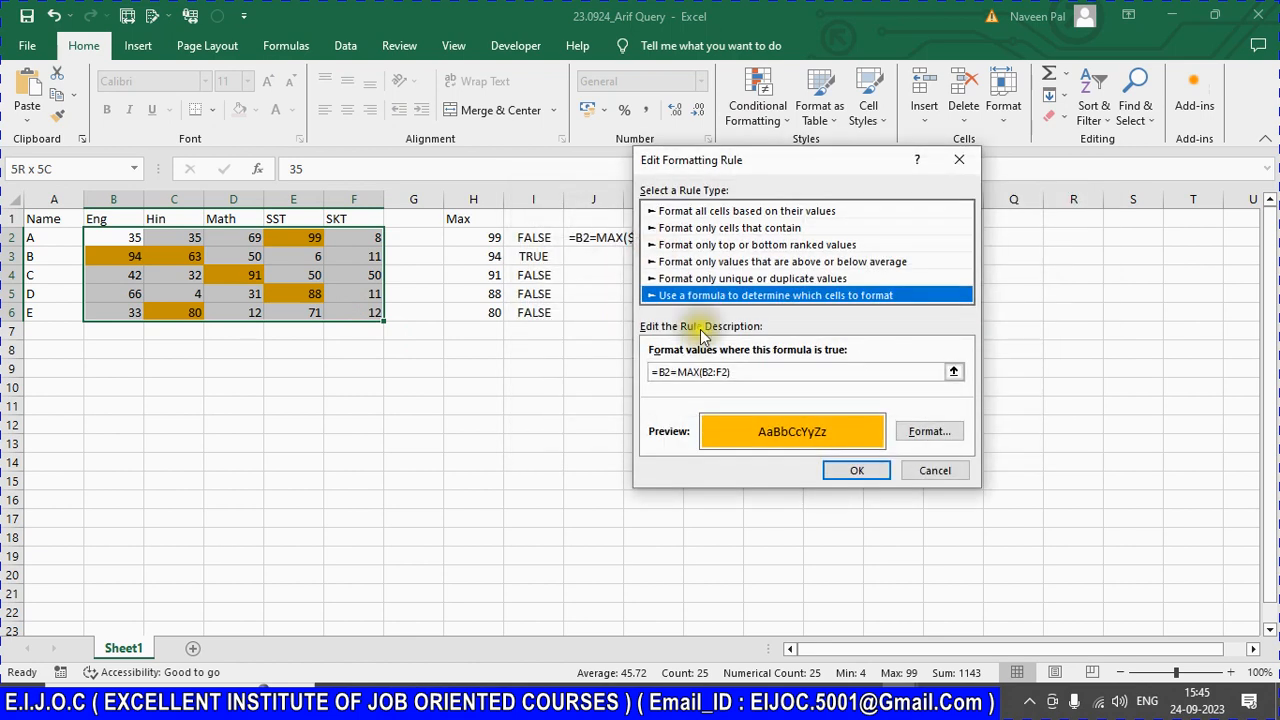
drag(748, 372, 596, 372)
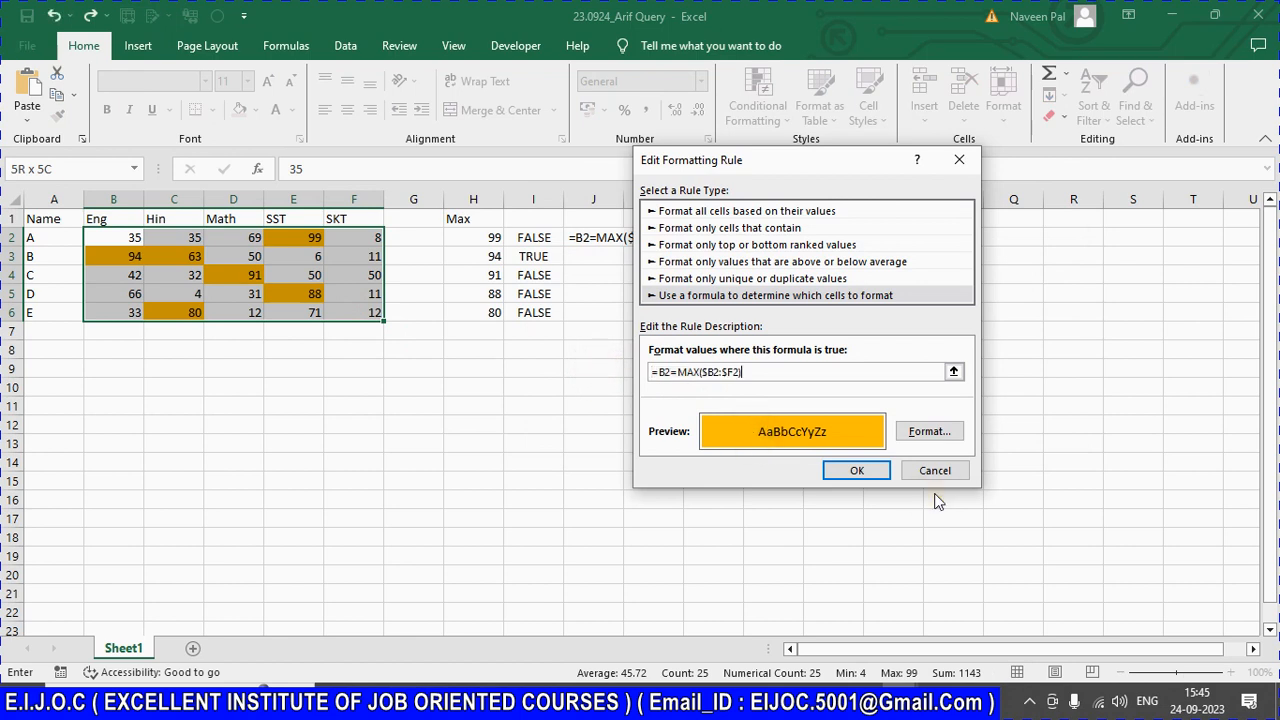
click(857, 474)
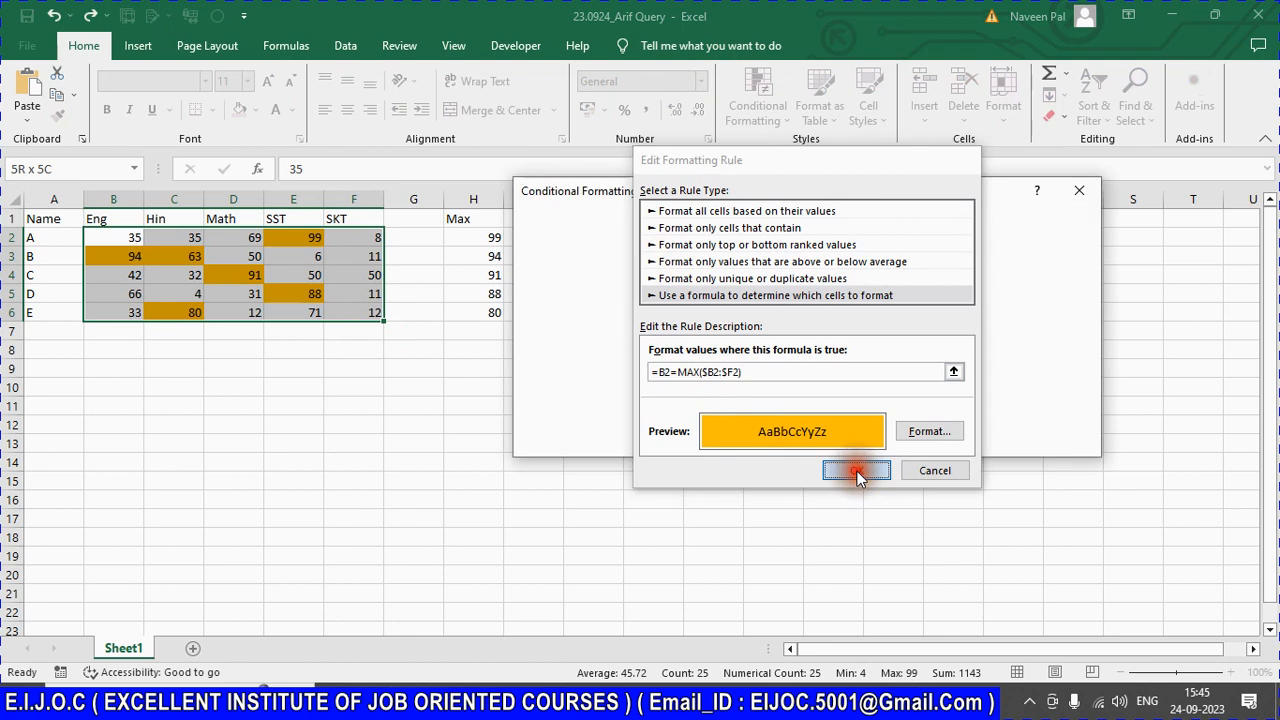
click(1072, 444)
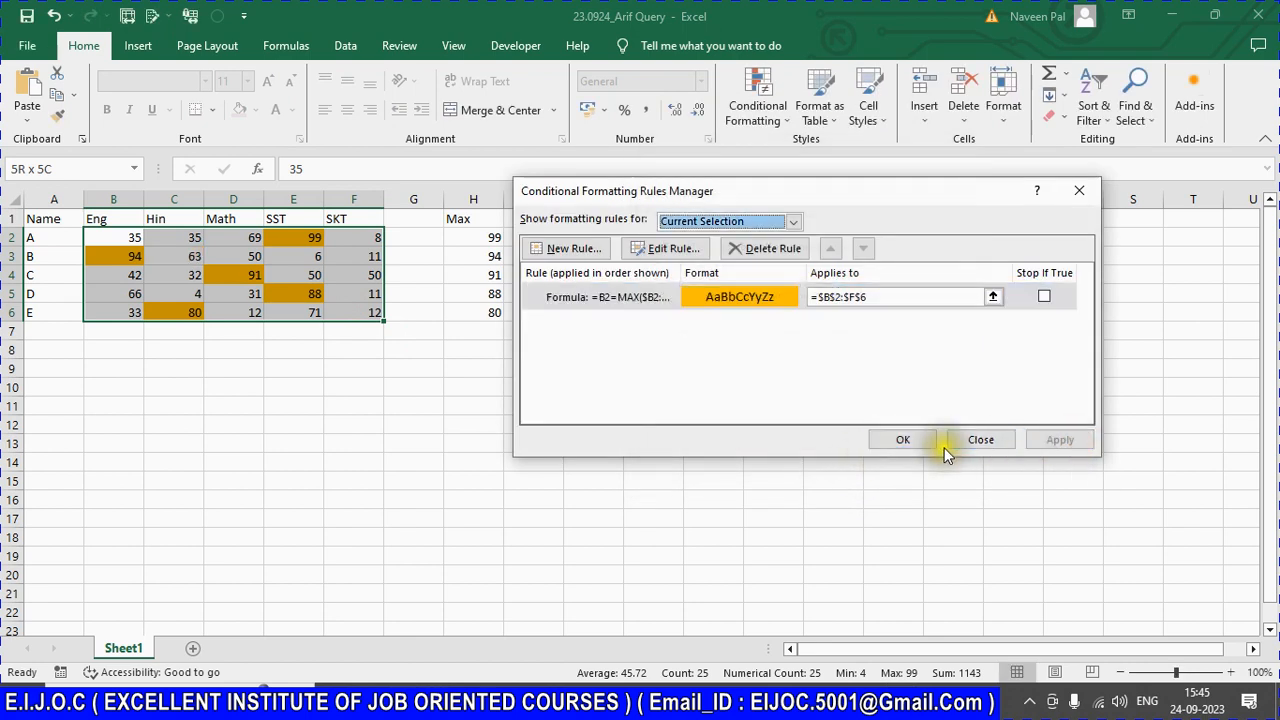
click(903, 440)
Step: Paste the picture of the Edit Formatting Rule dialog and place it over columns L to R, beside the formula text
click(732, 309)
key(ctrl+v)
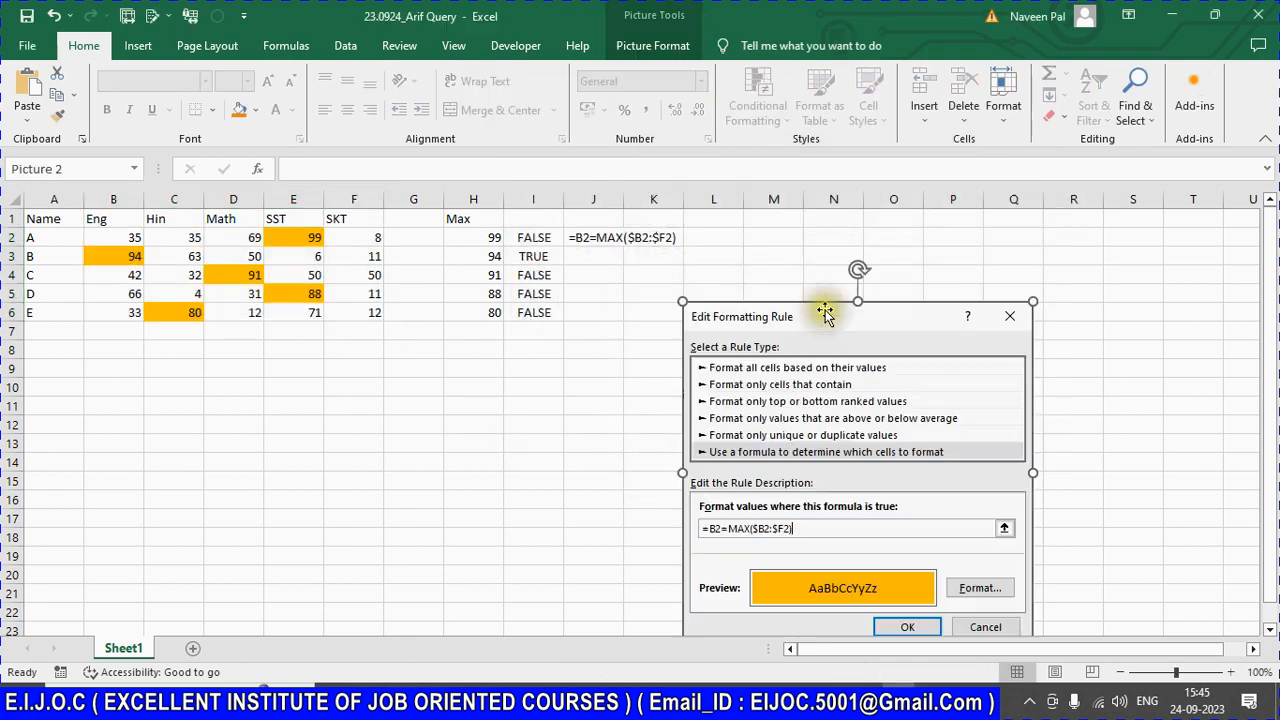
drag(794, 333, 853, 249)
click(490, 388)
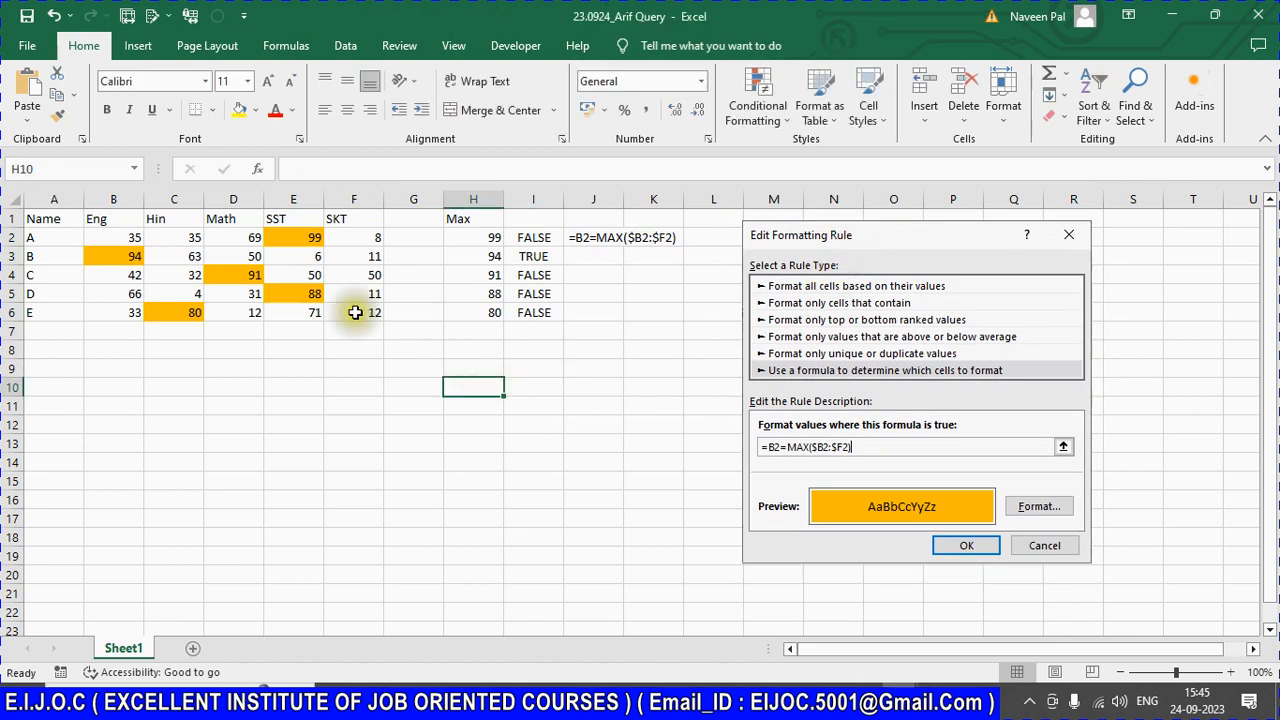
Step: Change student B's Math mark in D3 to 96 and check the highlighting across B3:F3
click(110, 240)
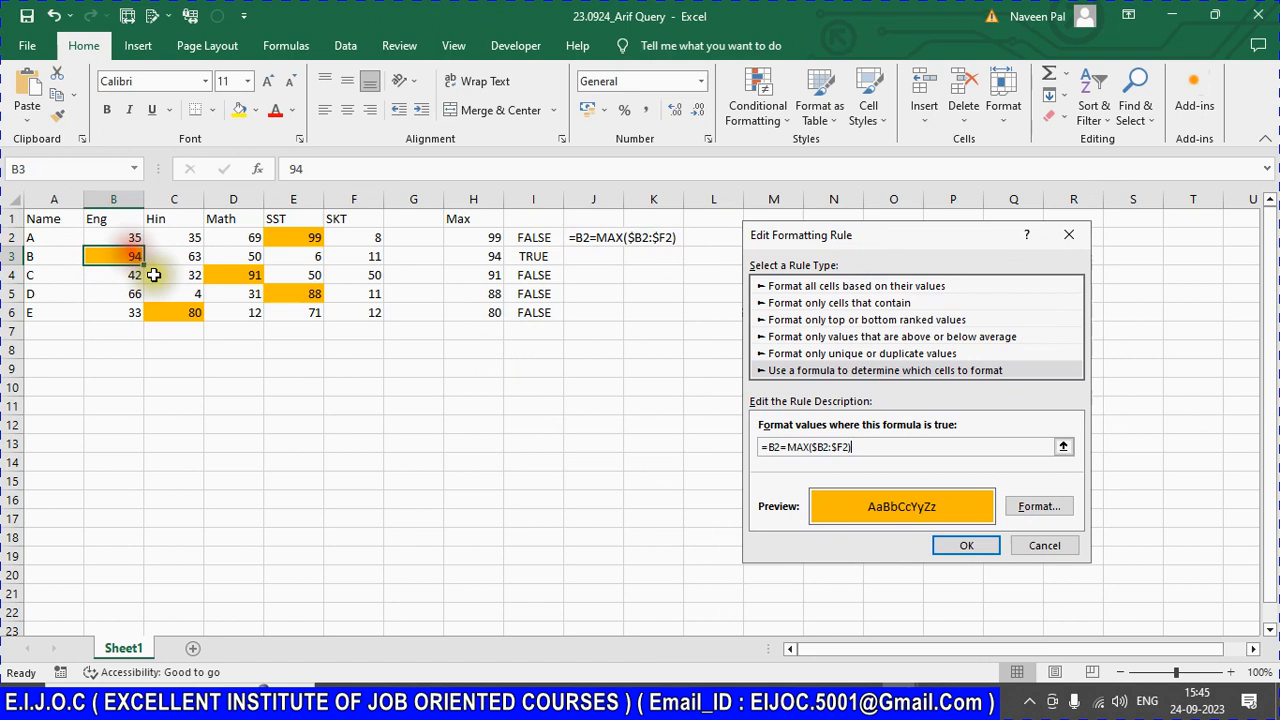
click(194, 258)
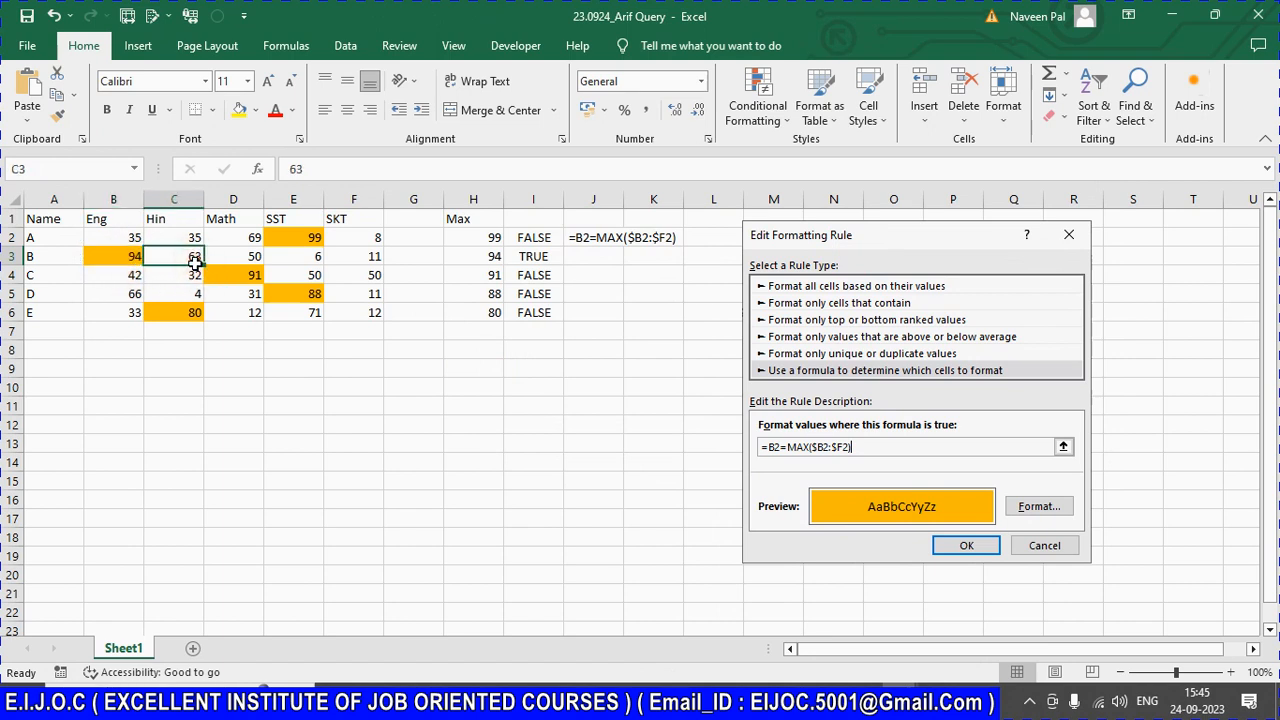
key(Right)
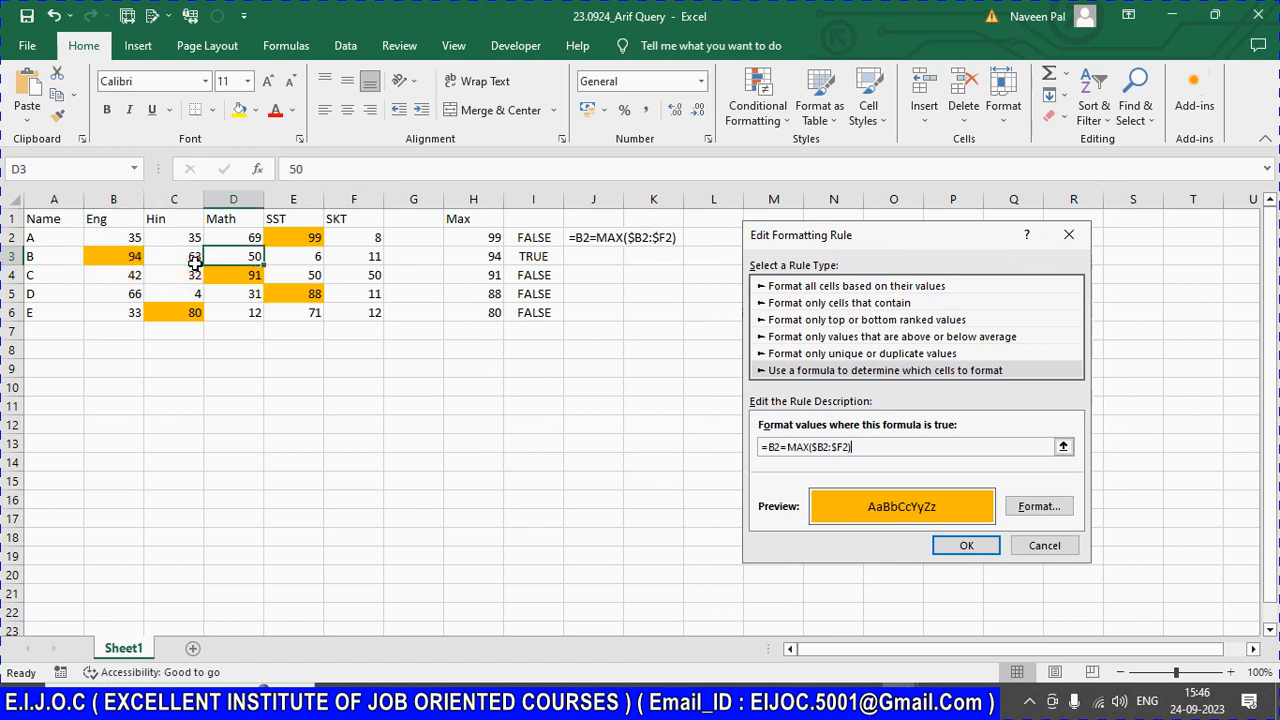
text(9)
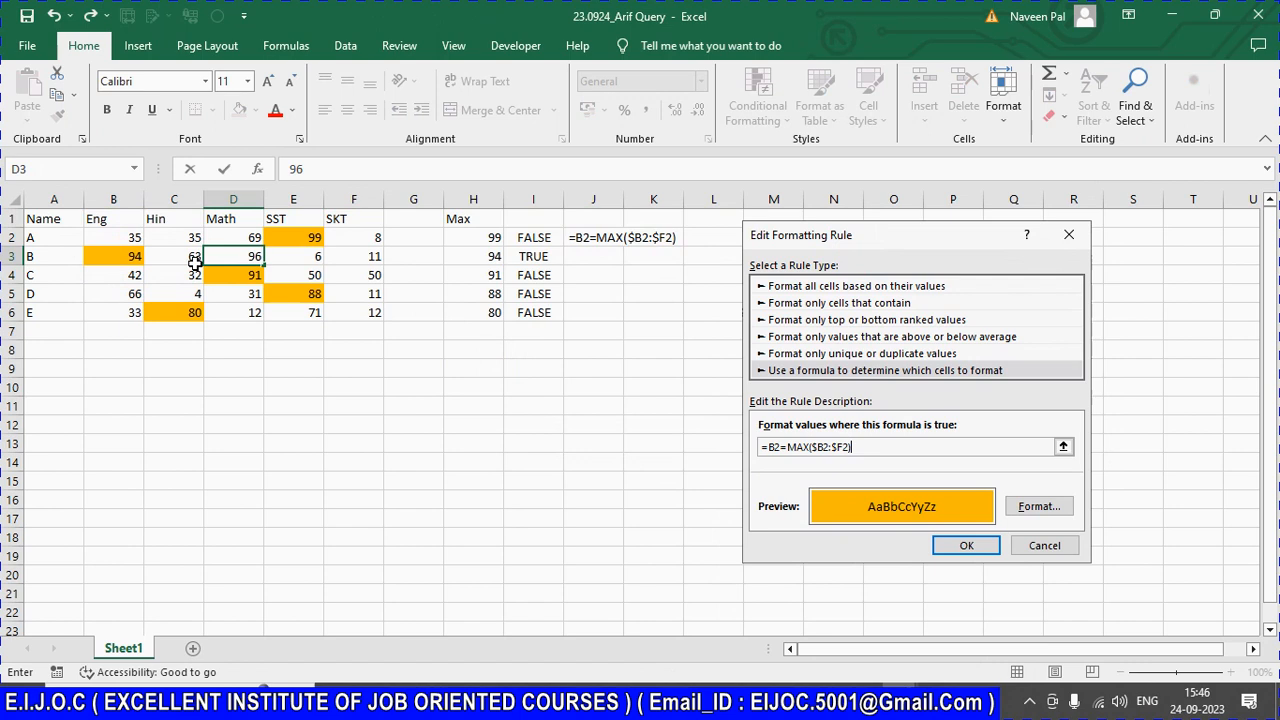
text(6)
click(196, 266)
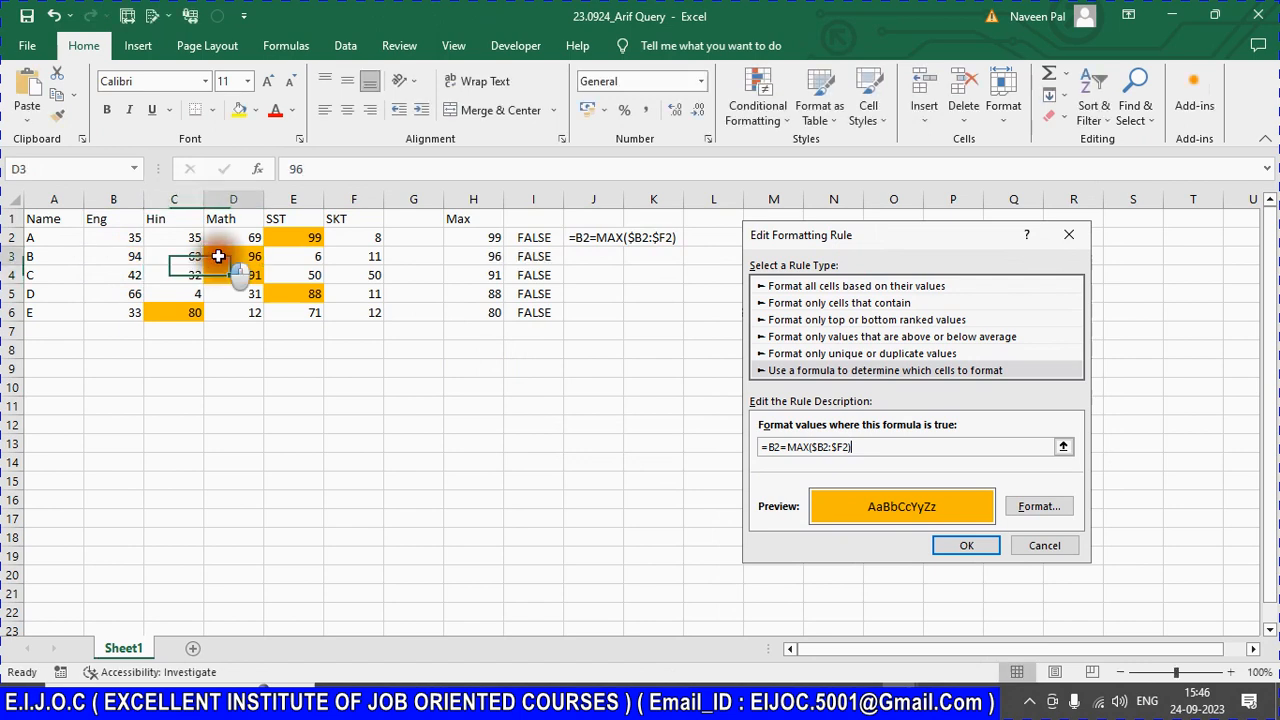
drag(129, 257, 375, 256)
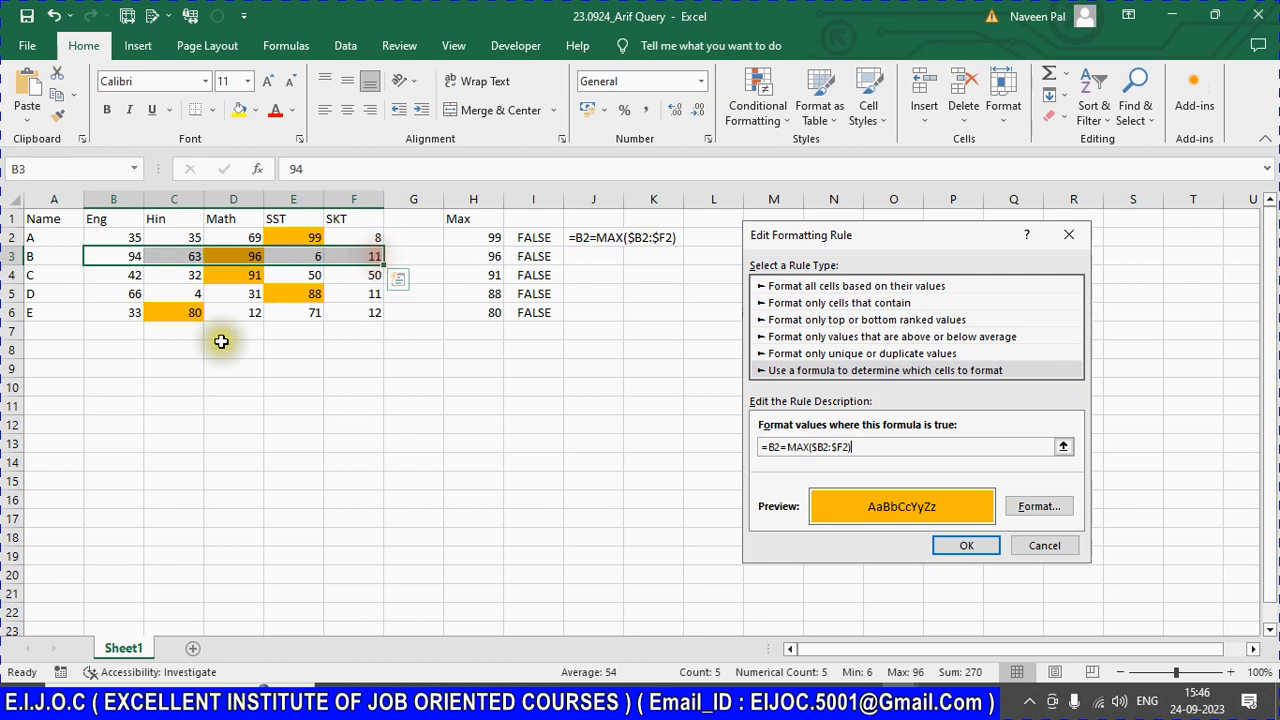
Step: Apply all borders to the marks table in A1:F6
click(152, 313)
click(27, 226)
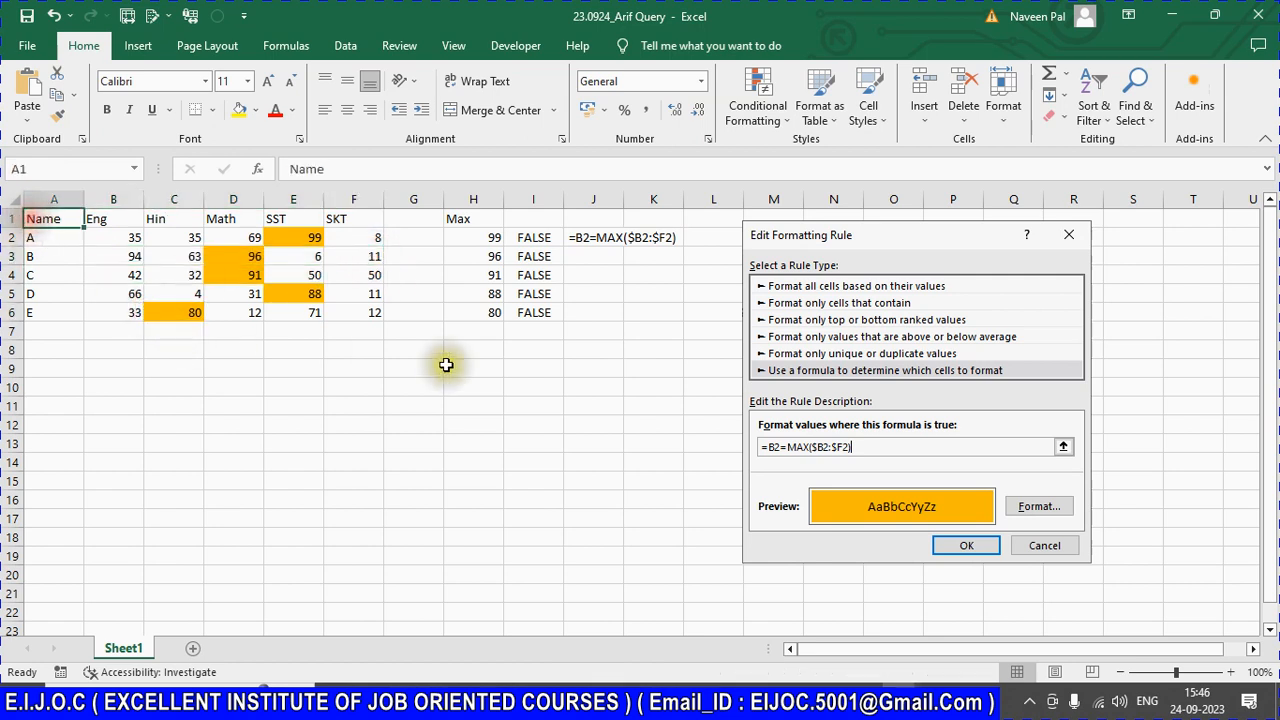
shift+click(371, 316)
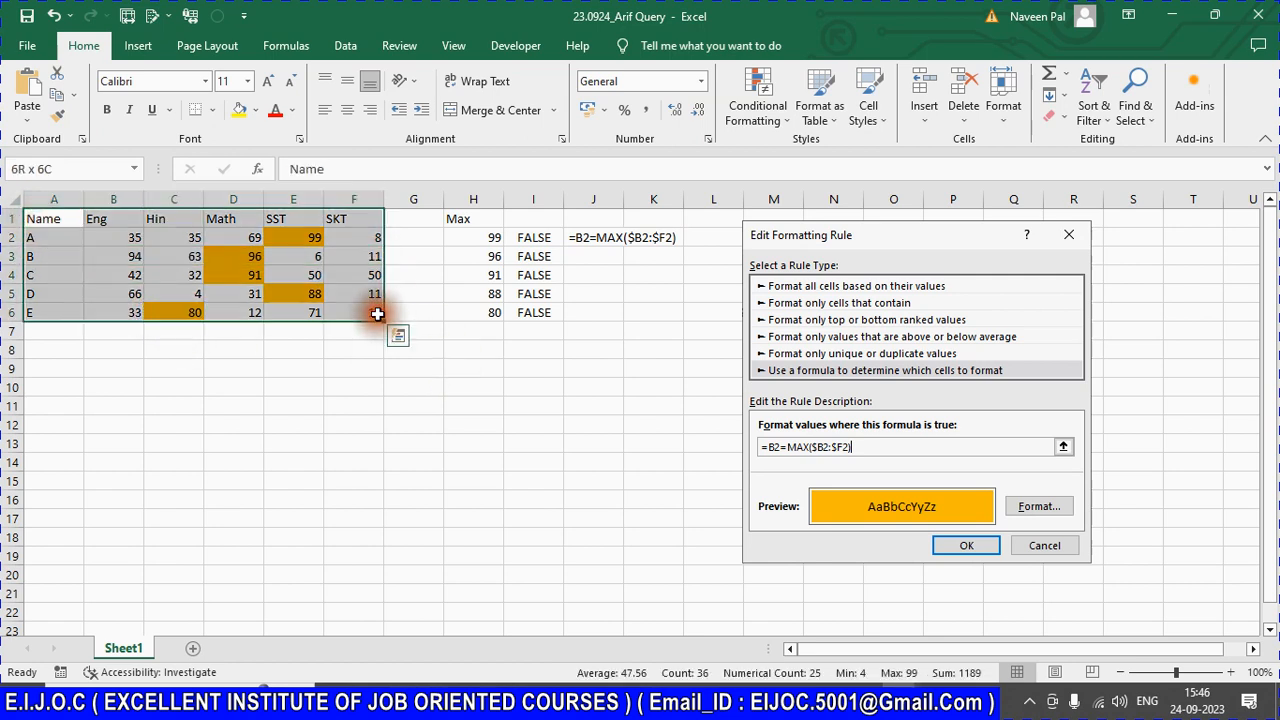
click(212, 110)
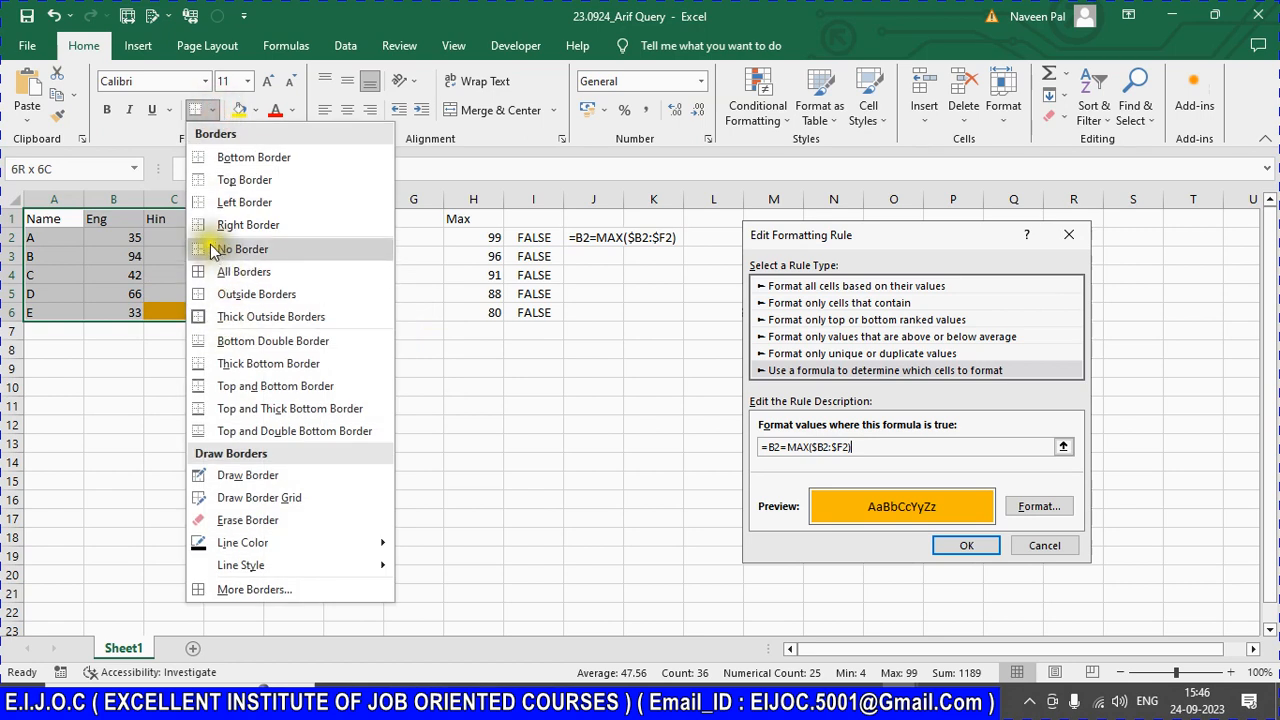
click(226, 272)
Step: Fill the header row A1:F1 with light blue
drag(72, 219, 354, 218)
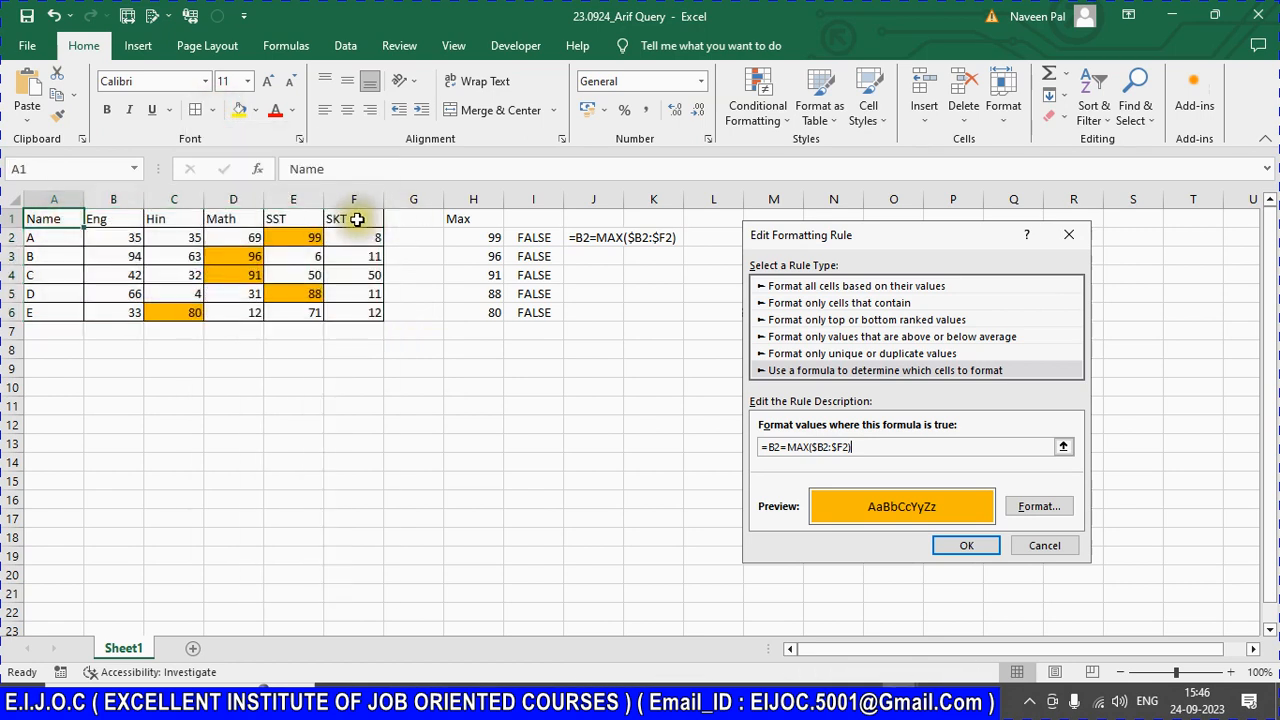
click(255, 111)
click(365, 183)
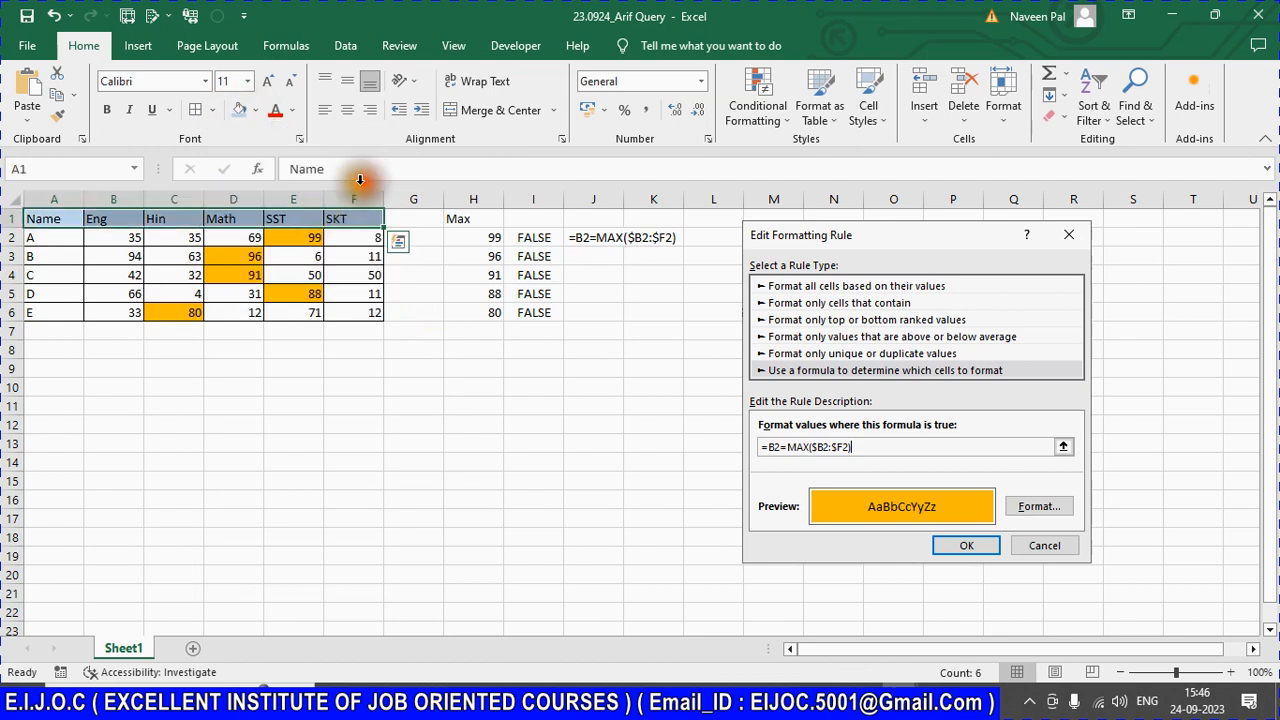
Step: Fill the student names in A2:A6 with light green
drag(40, 240, 40, 308)
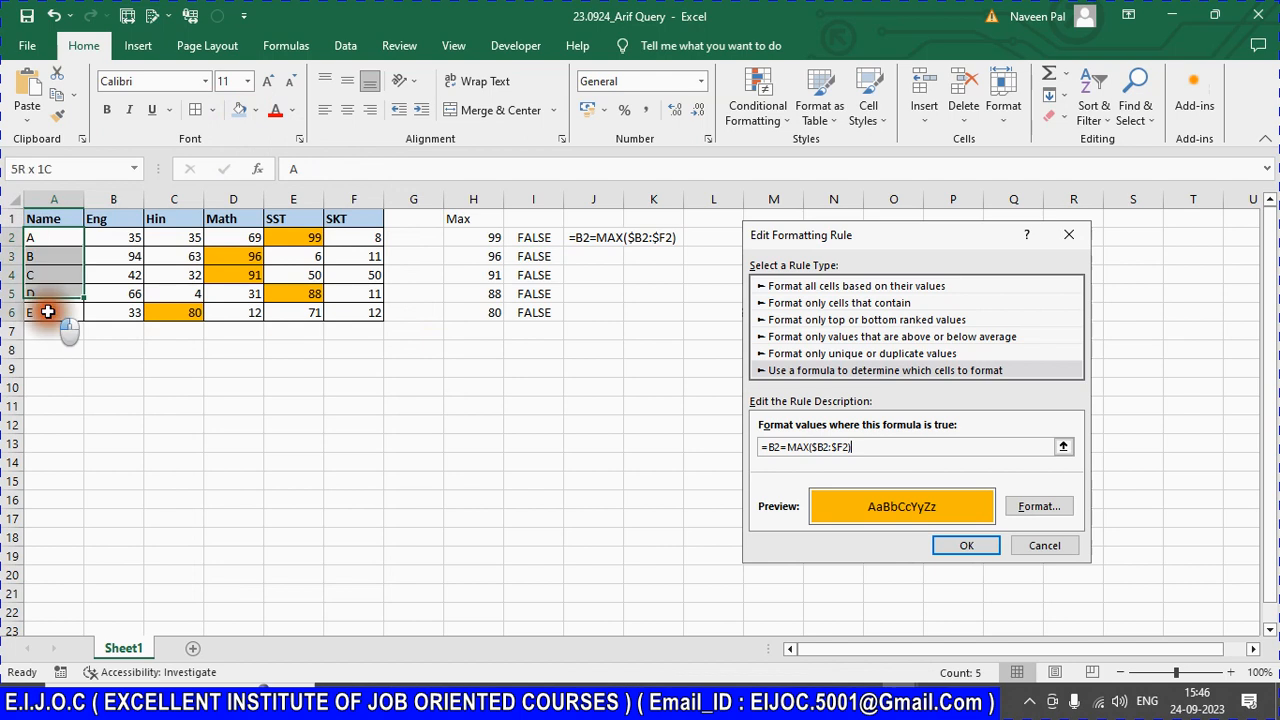
click(255, 110)
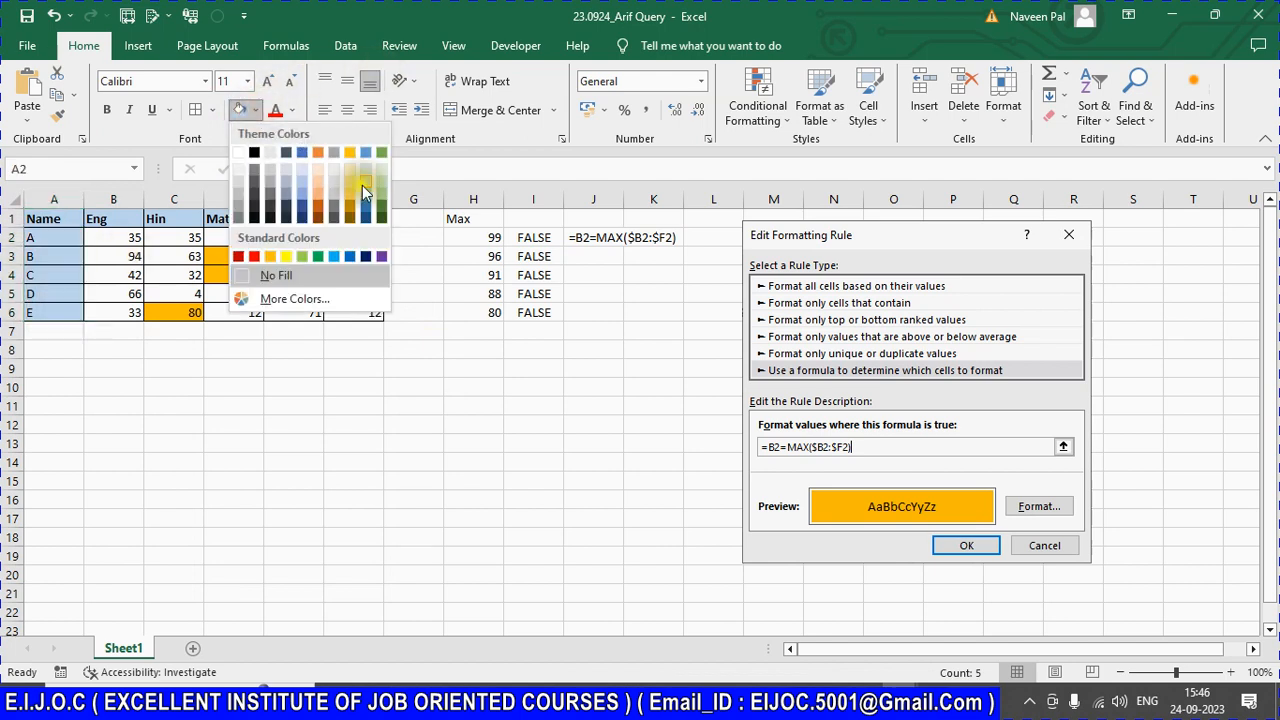
click(381, 175)
Step: Fill the marks range B2:F6 with light gray
click(106, 234)
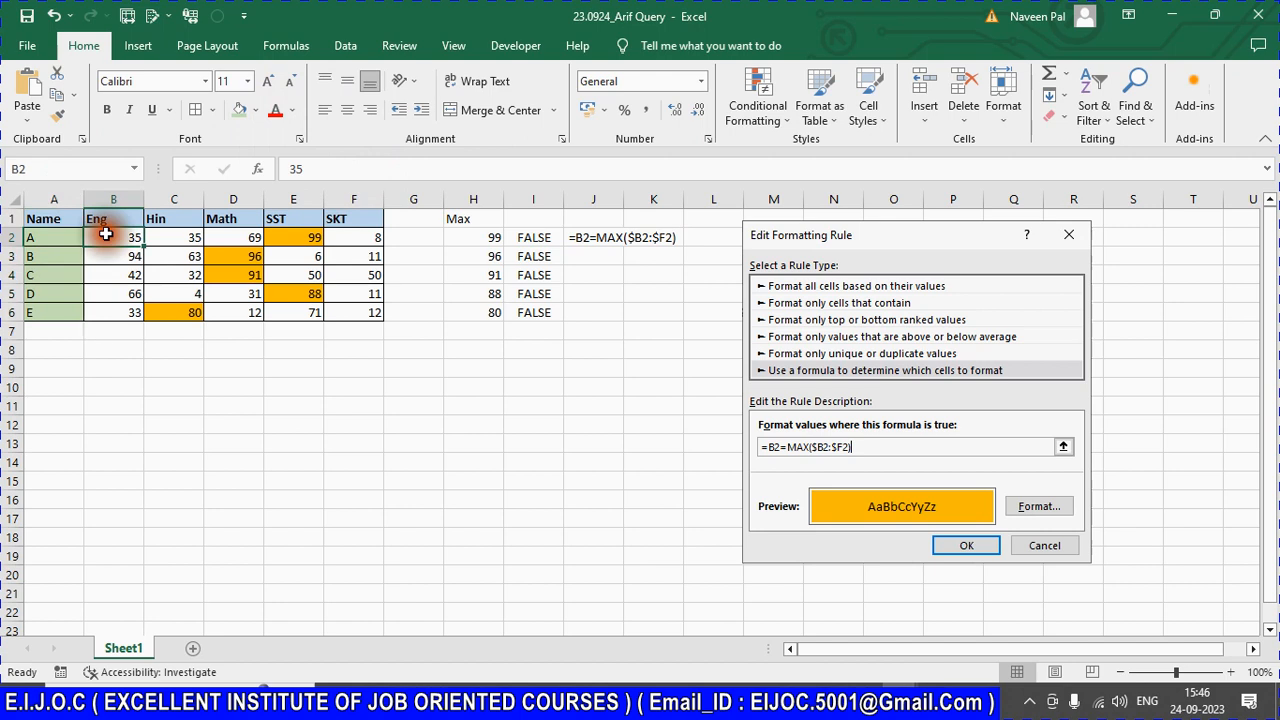
shift+click(366, 314)
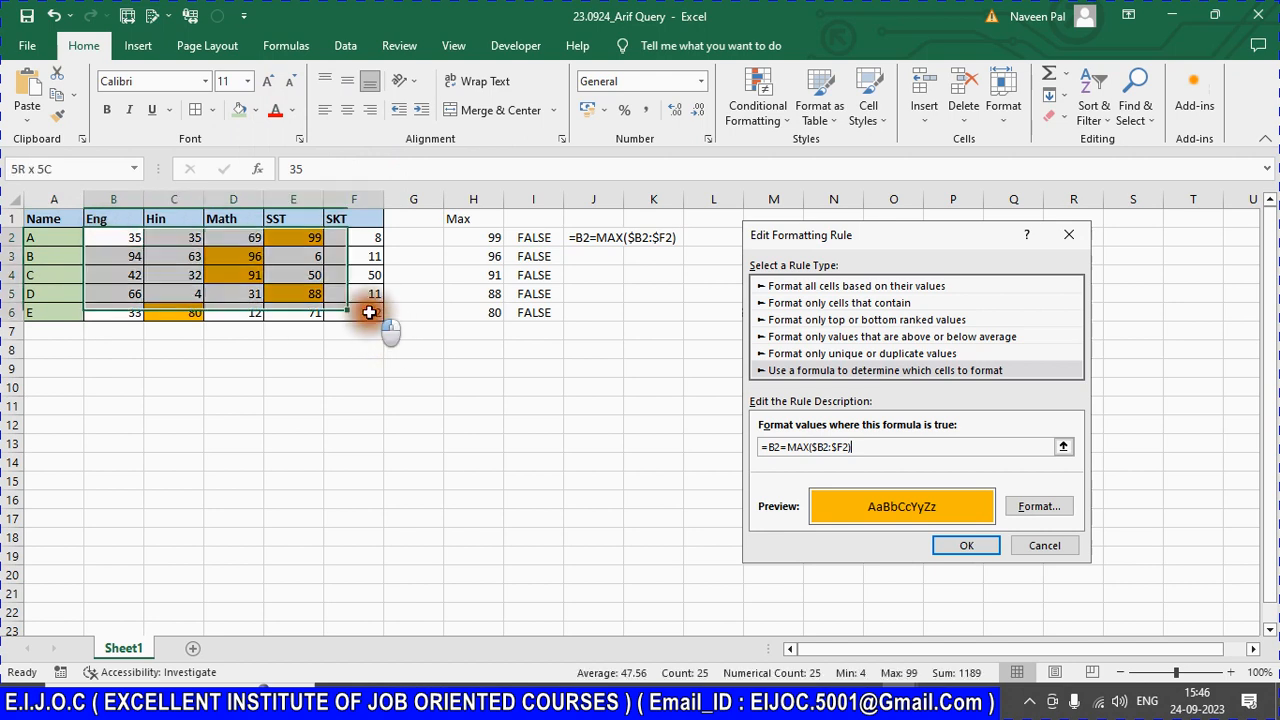
click(255, 110)
click(335, 185)
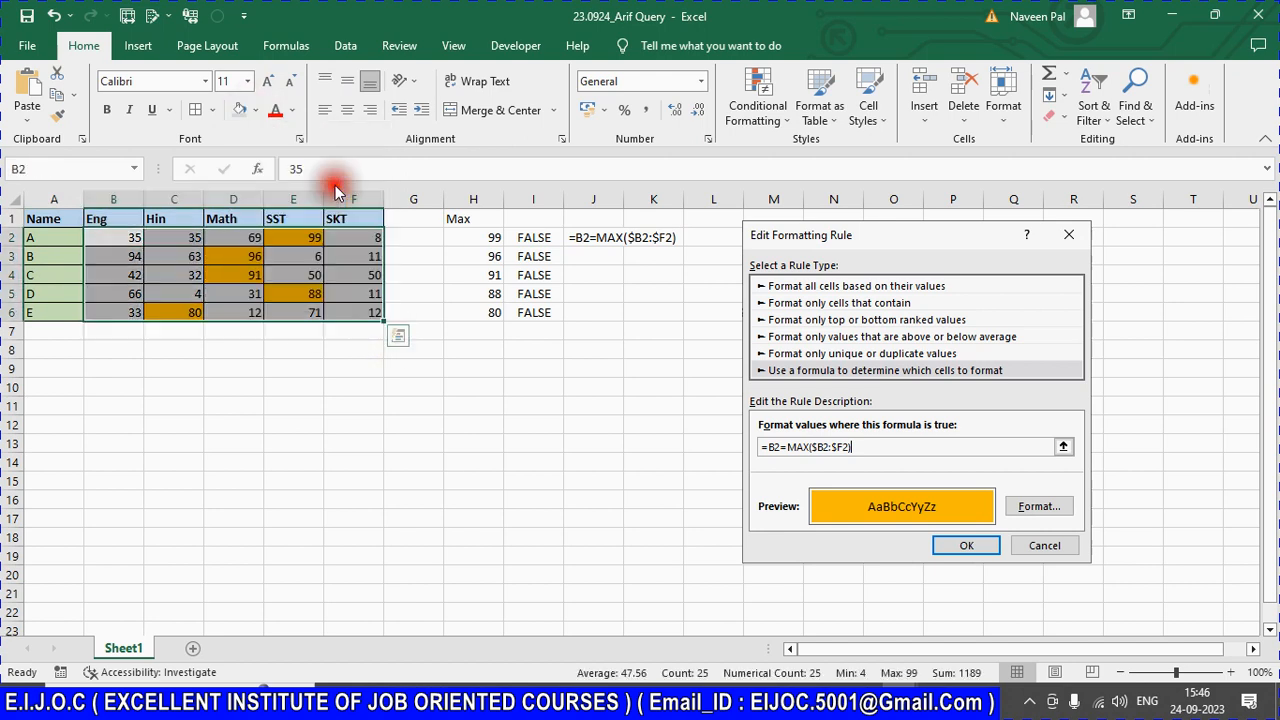
key(ctrl+Home)
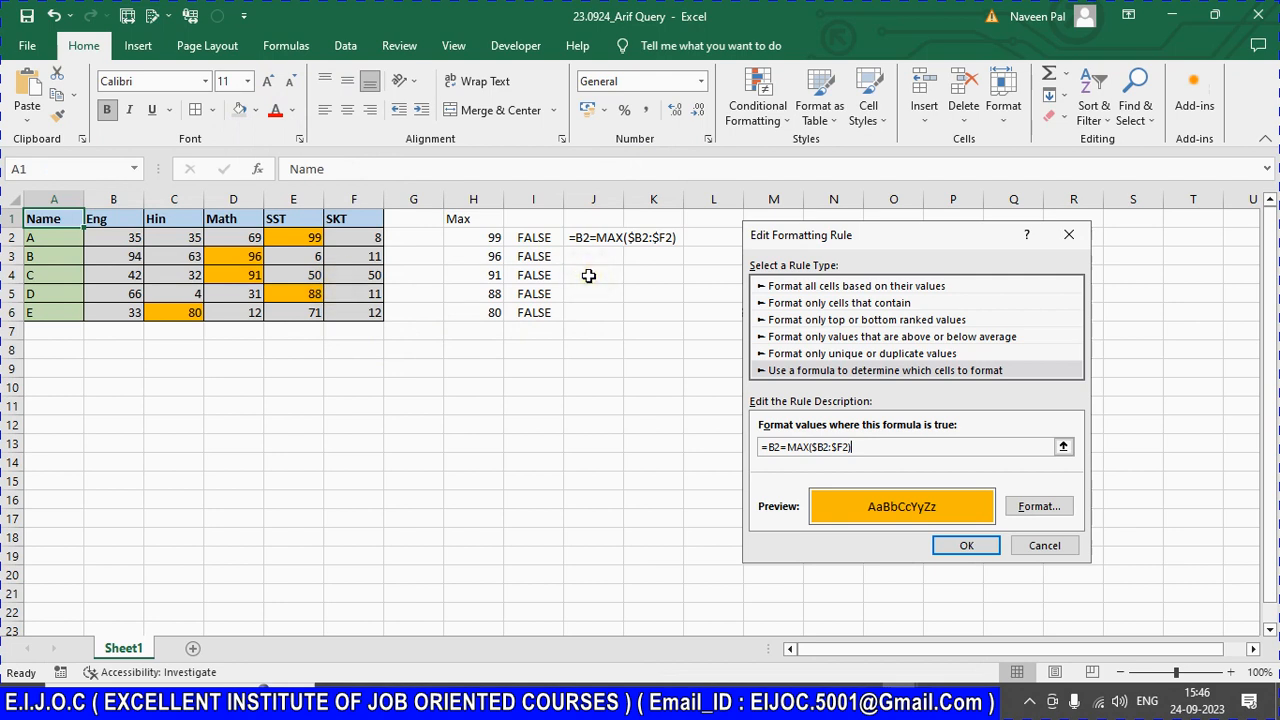
Step: Examine the comparison formulas in I2:I4 against the highlighted maximum marks in the rows of students A and B
click(538, 240)
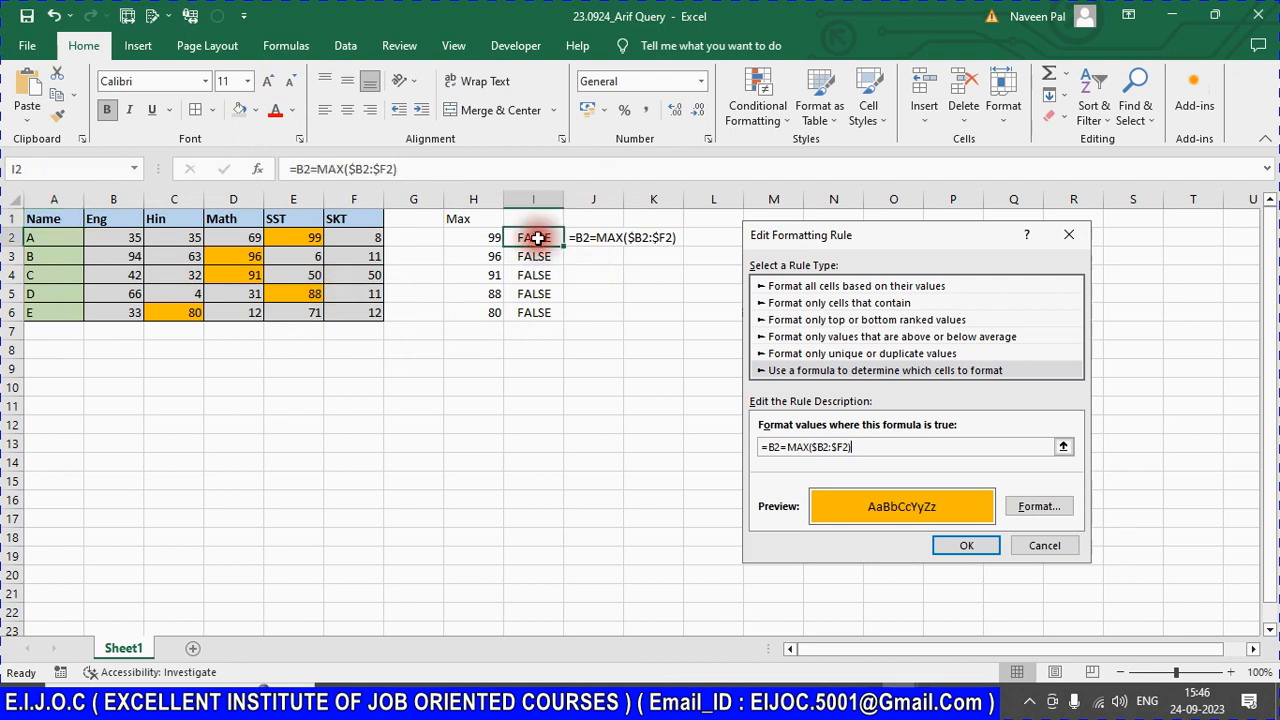
click(529, 282)
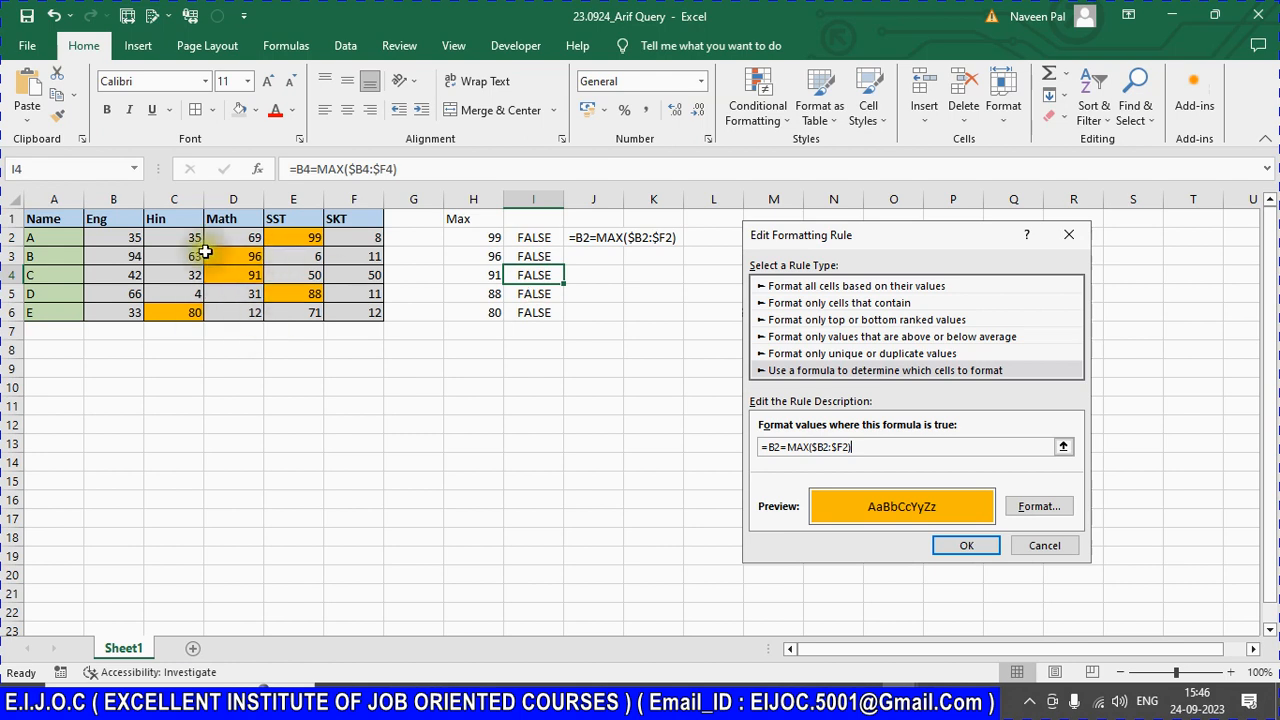
drag(124, 252, 357, 262)
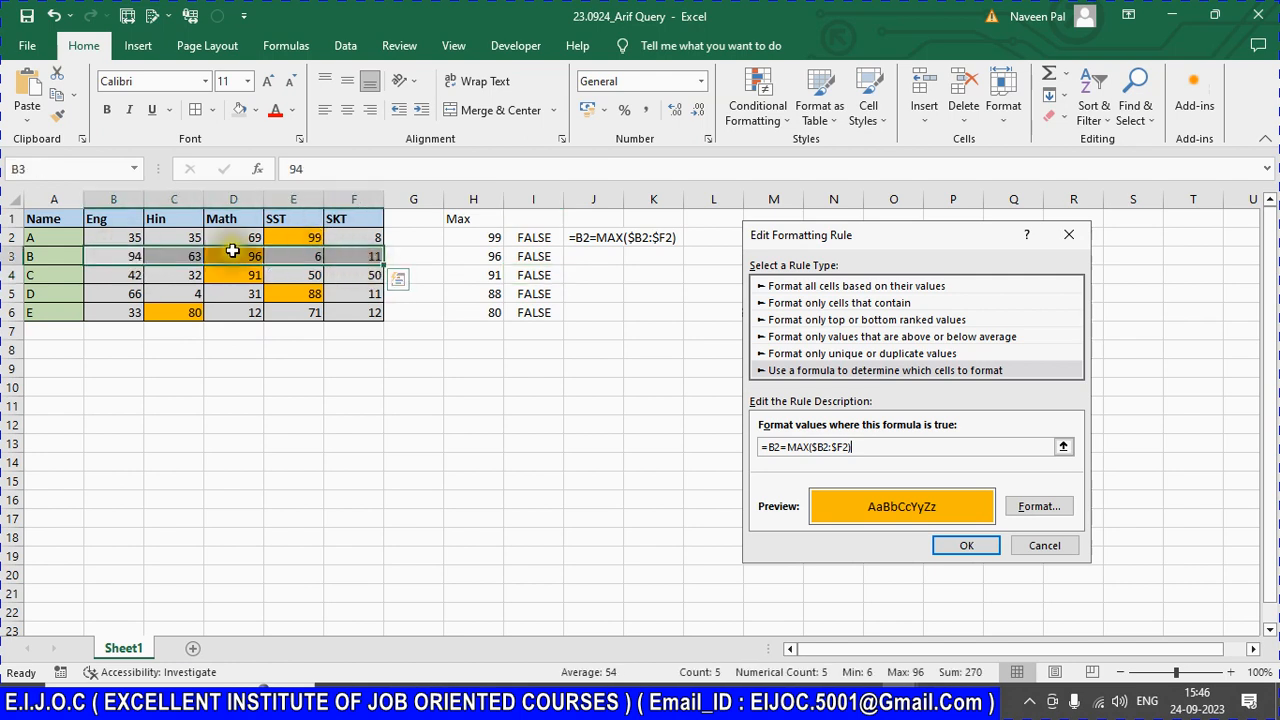
click(237, 254)
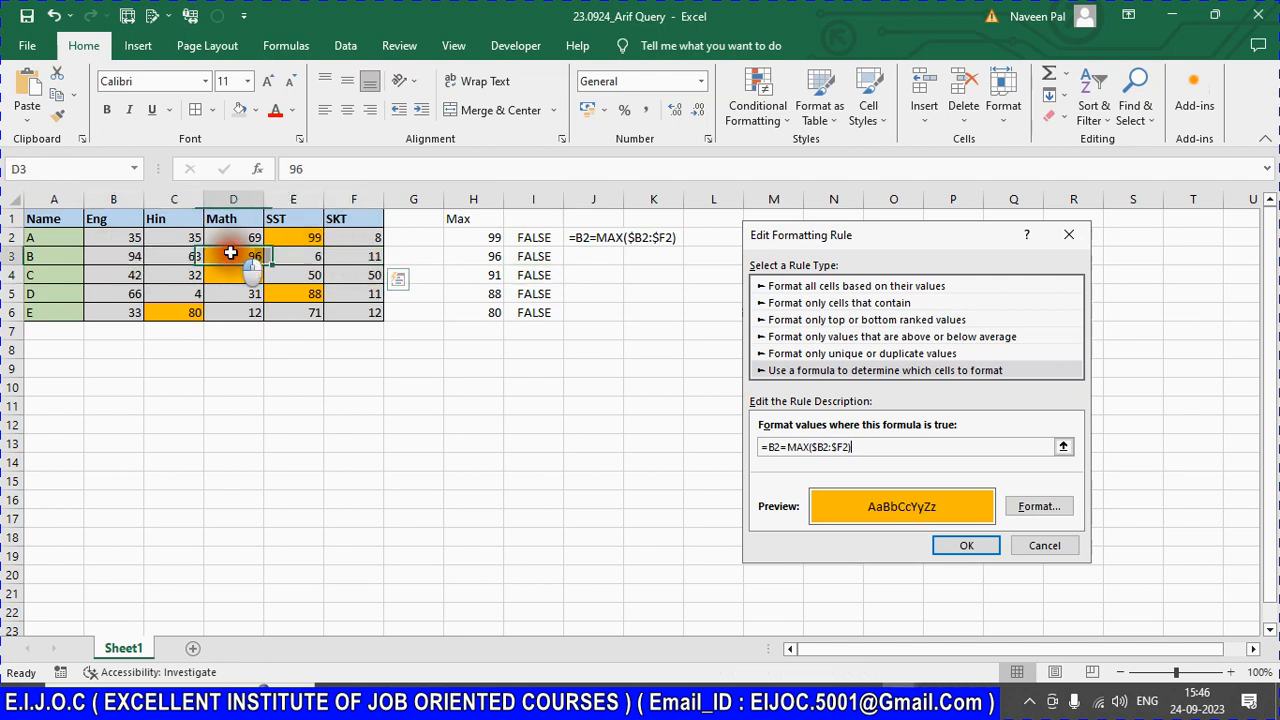
click(525, 258)
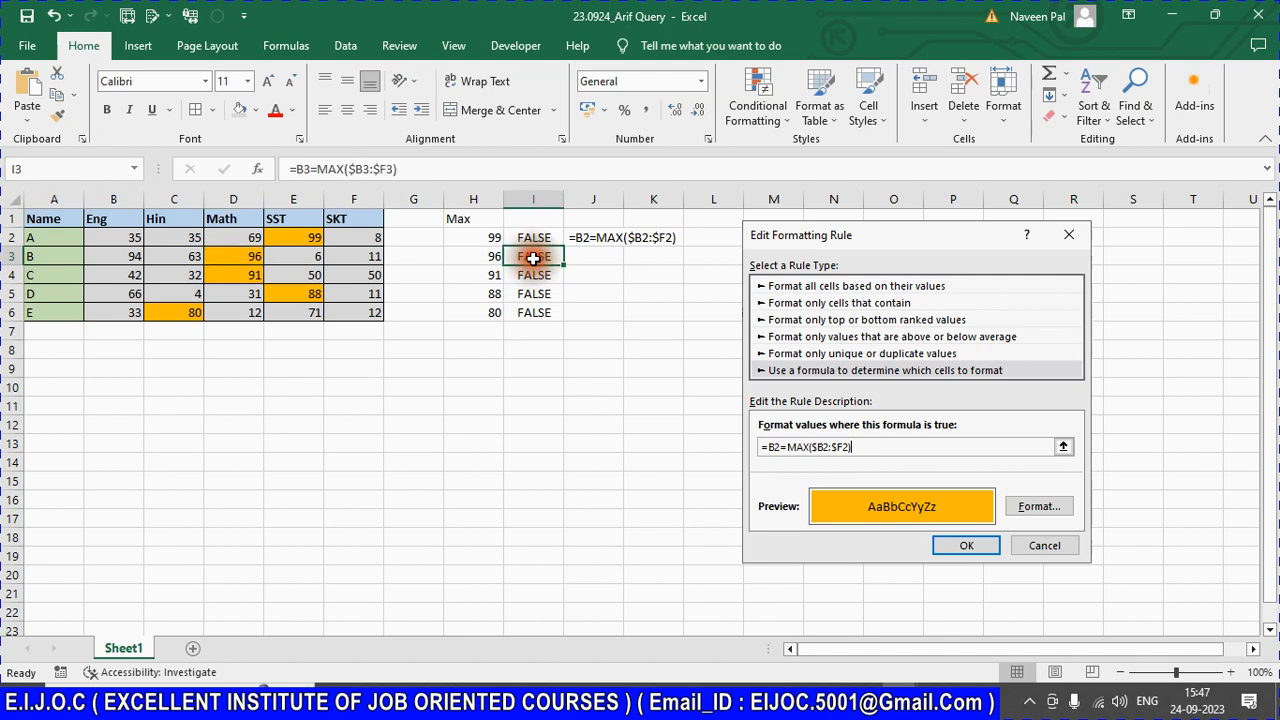
double_click(308, 169)
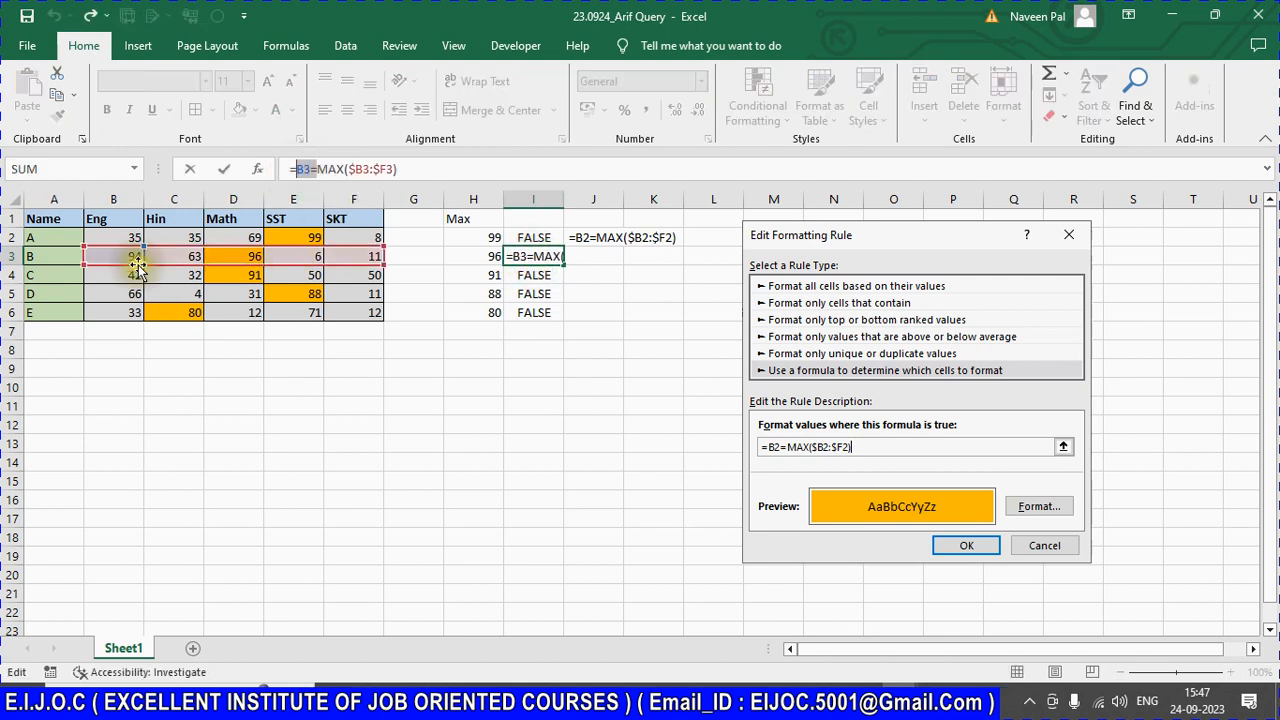
key(Escape)
click(109, 229)
shift+click(370, 312)
click(109, 231)
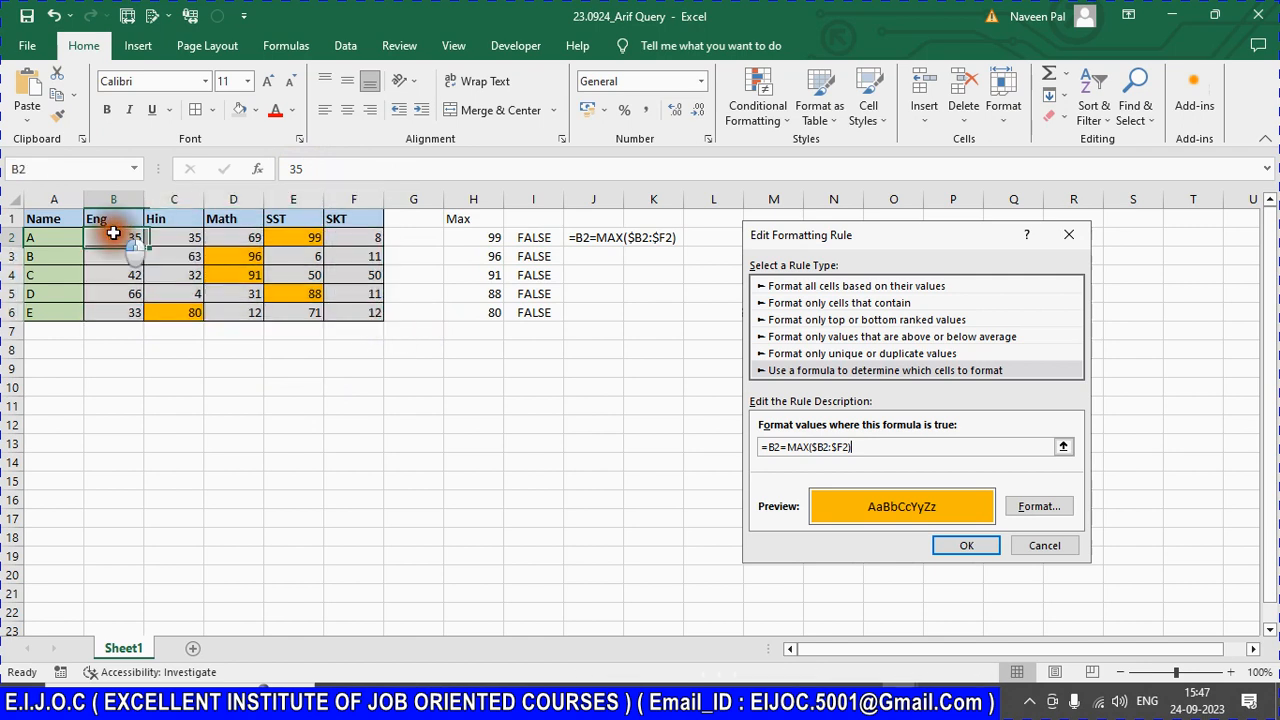
shift+click(378, 241)
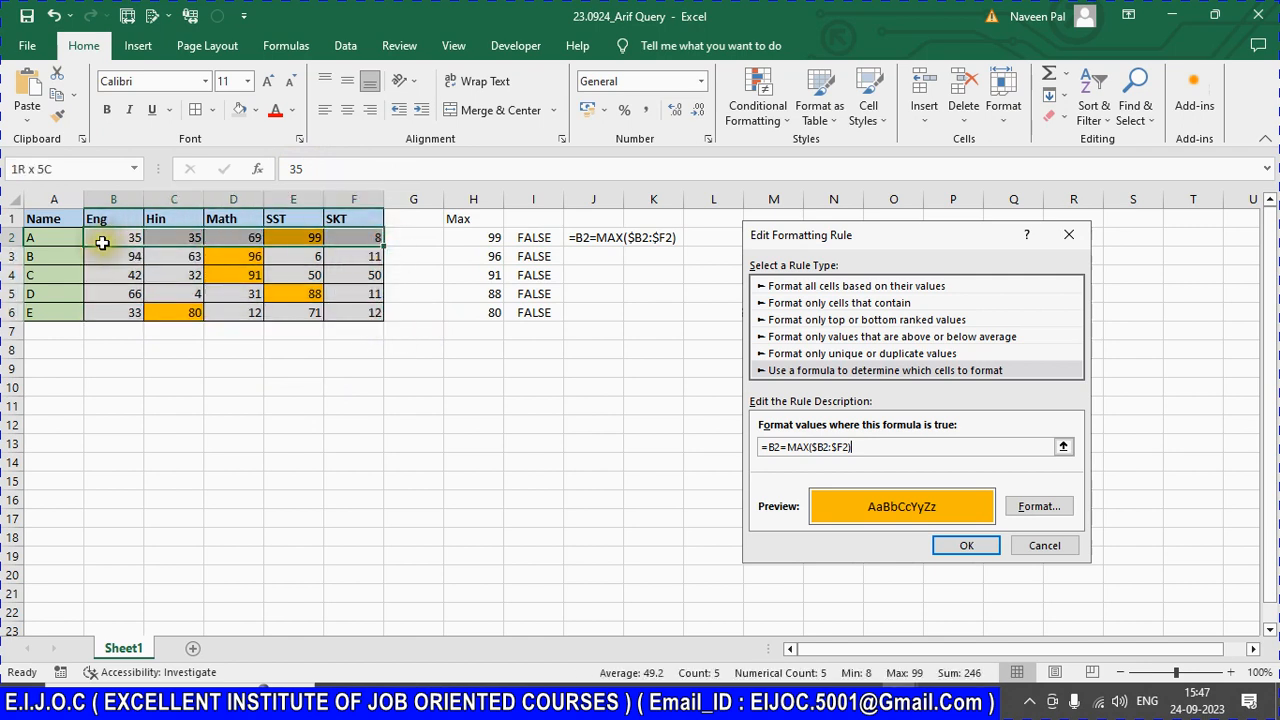
click(106, 240)
click(323, 241)
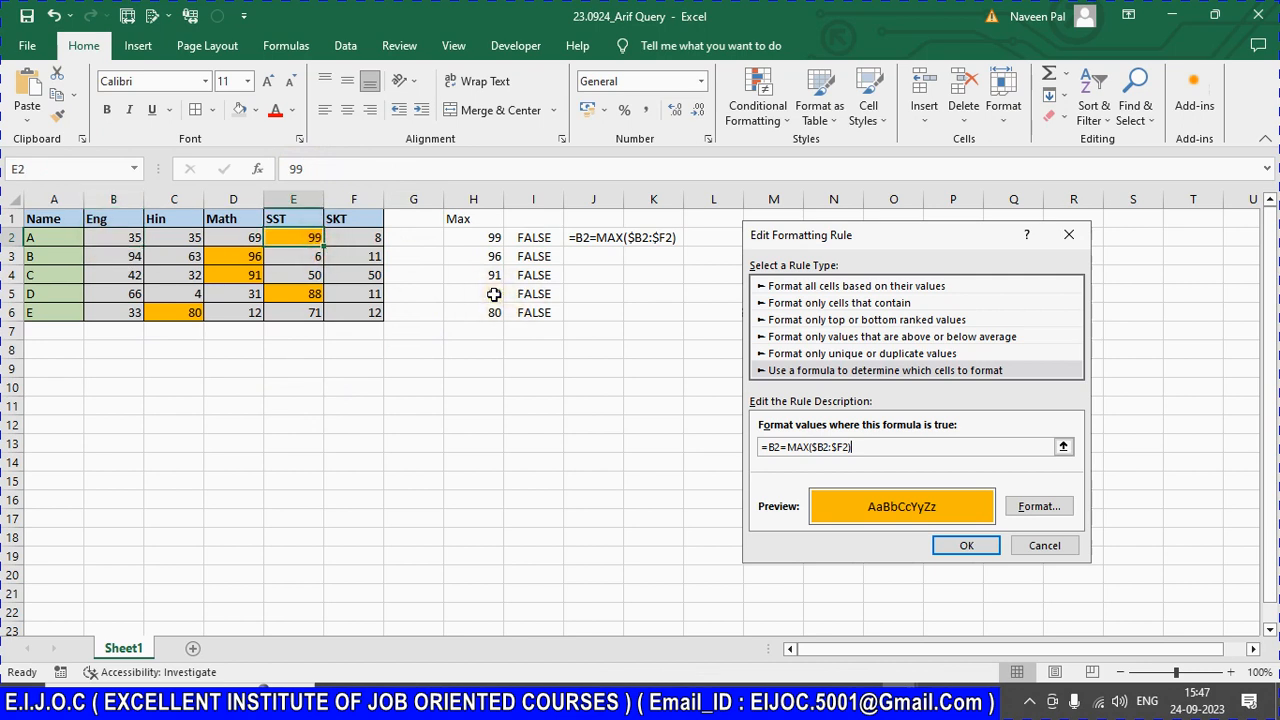
click(256, 221)
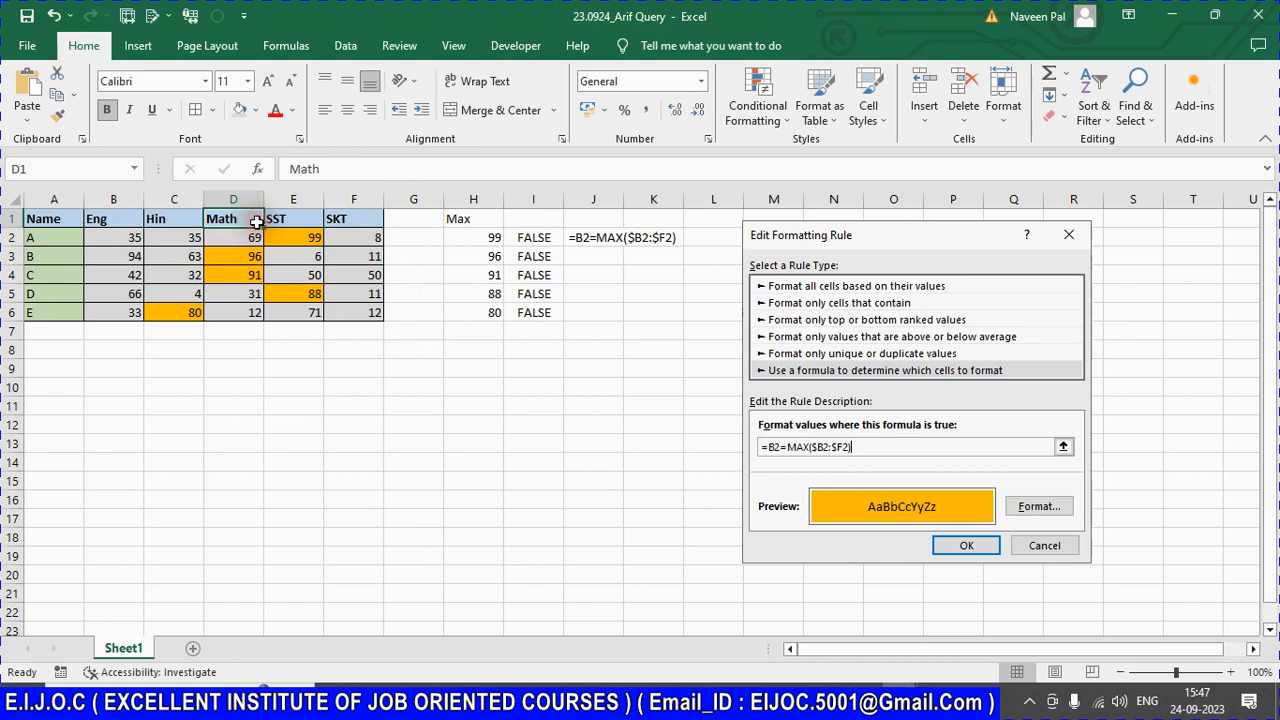
key(ctrl+Home)
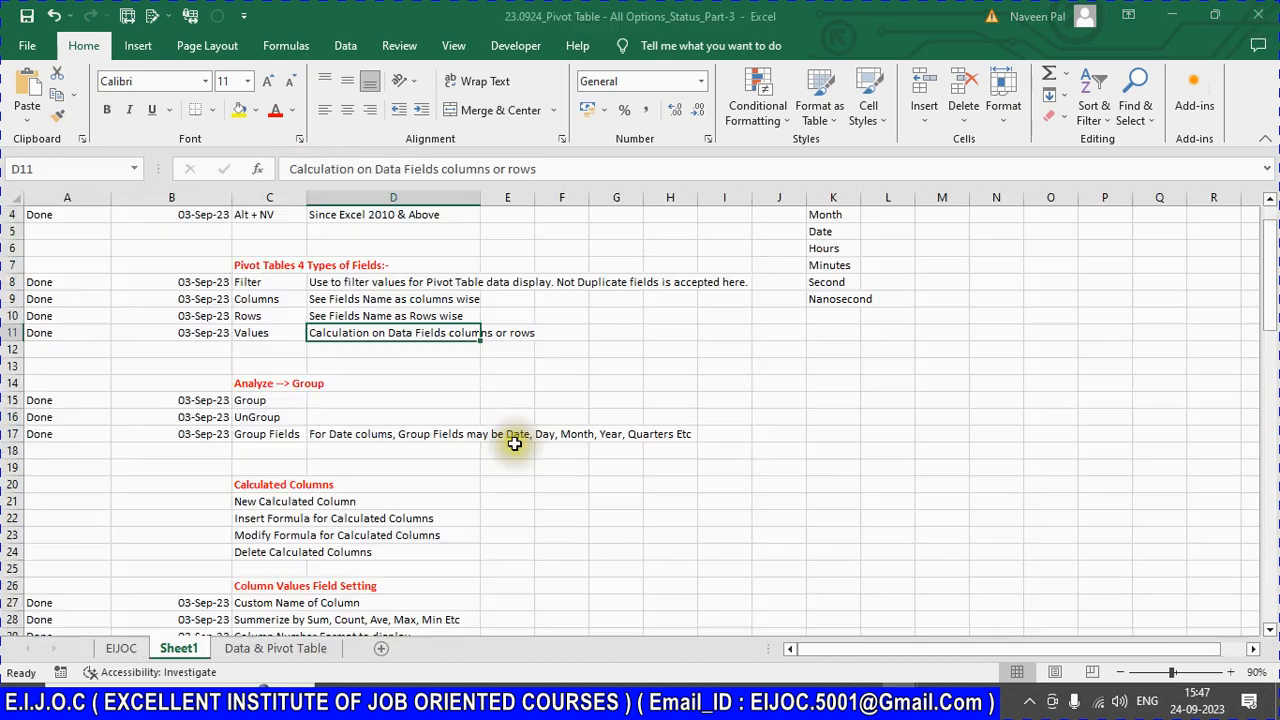
Step: Switch to File Explorer and add "(Conditional Formating)" to the end of the 23.0924 query workbook's file name
key(alt+Tab)
key(alt+Tab)
key(alt+Tab)
key(alt+Tab)
key(alt+Tab)
key(alt+Tab)
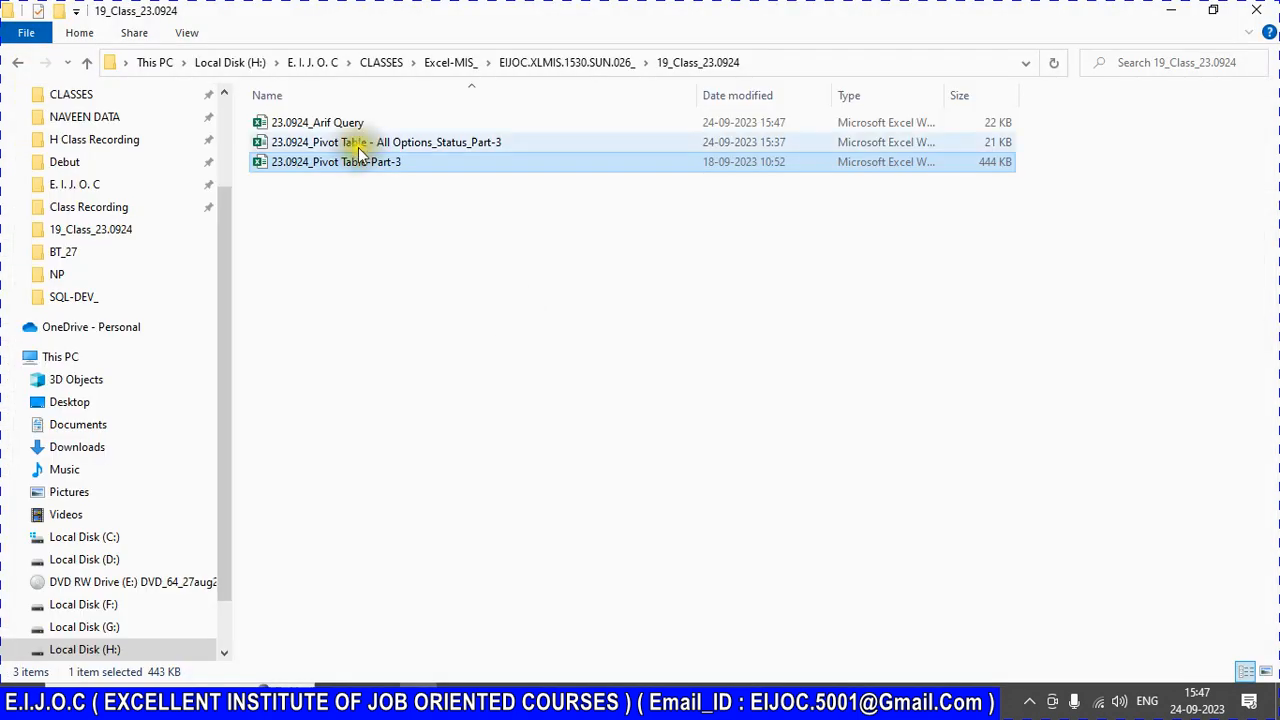
click(343, 125)
click(345, 123)
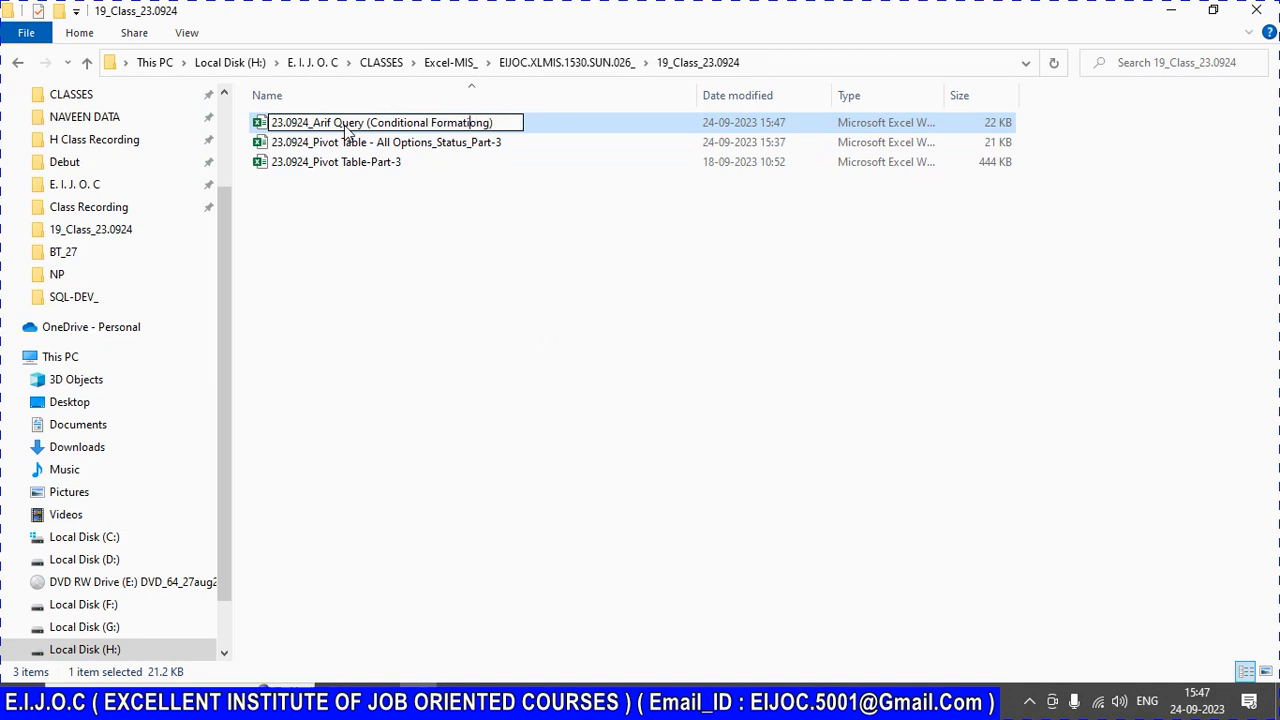
key(Return)
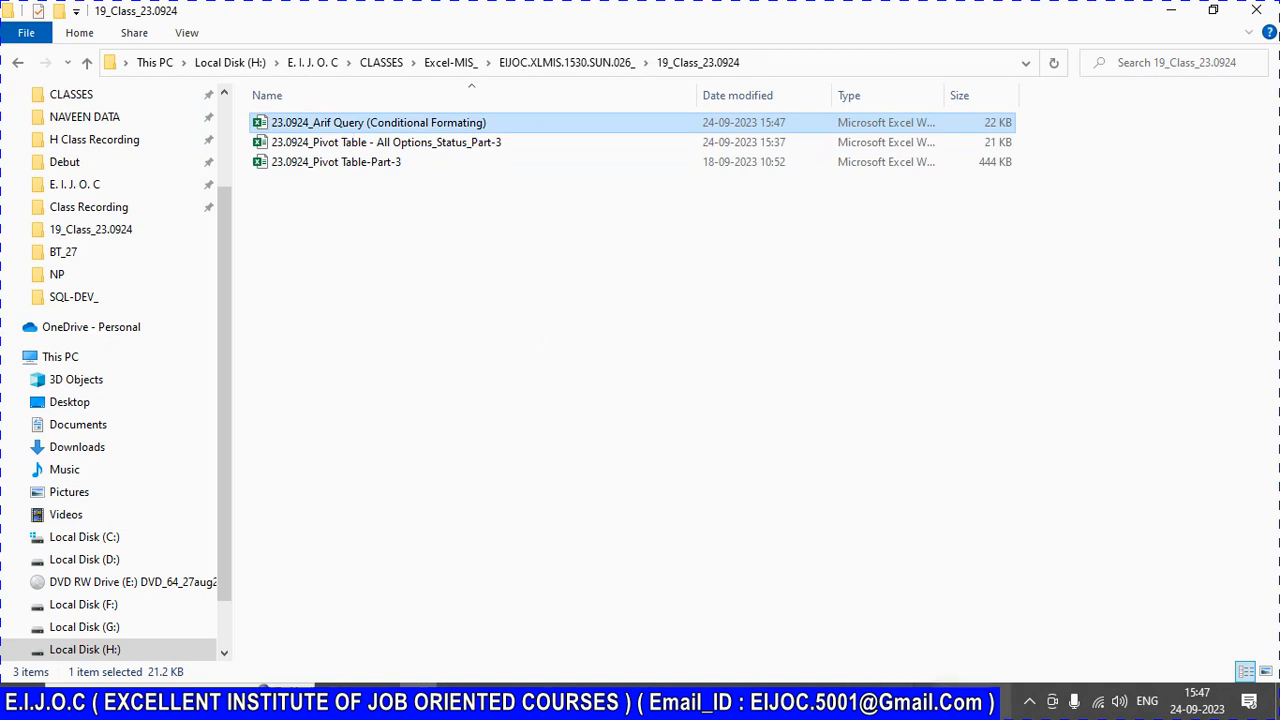
Step: Create a blank Excel workbook and save it in 19_Class_23.0924 under the query workbook's name, replacing the bracketed text with "Lookup"
mouse_move(911, 660)
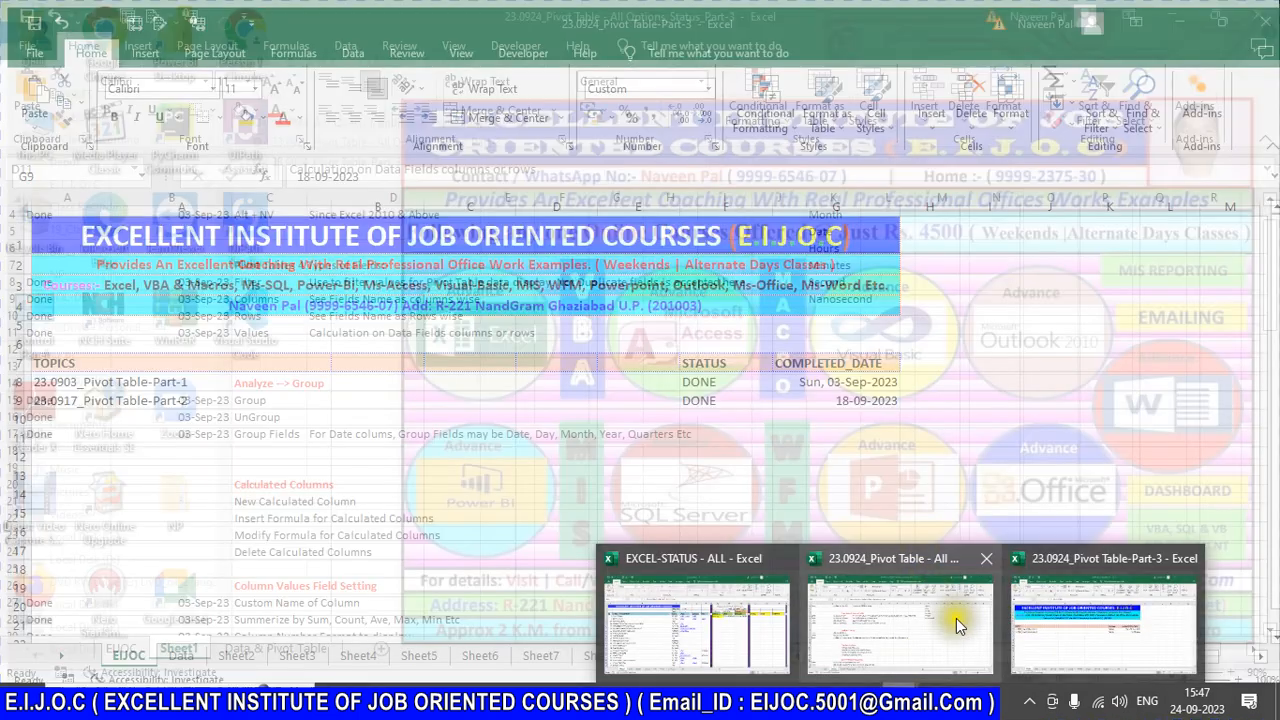
click(940, 618)
key(ctrl+n)
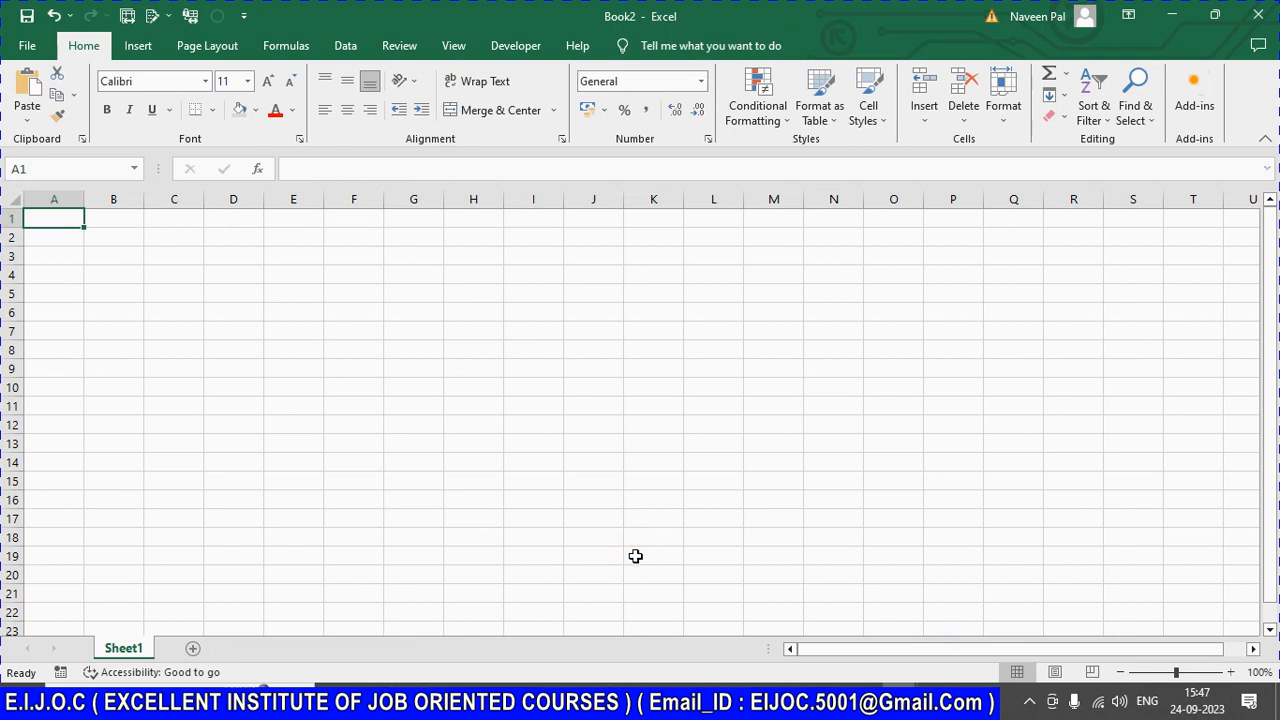
key(F12)
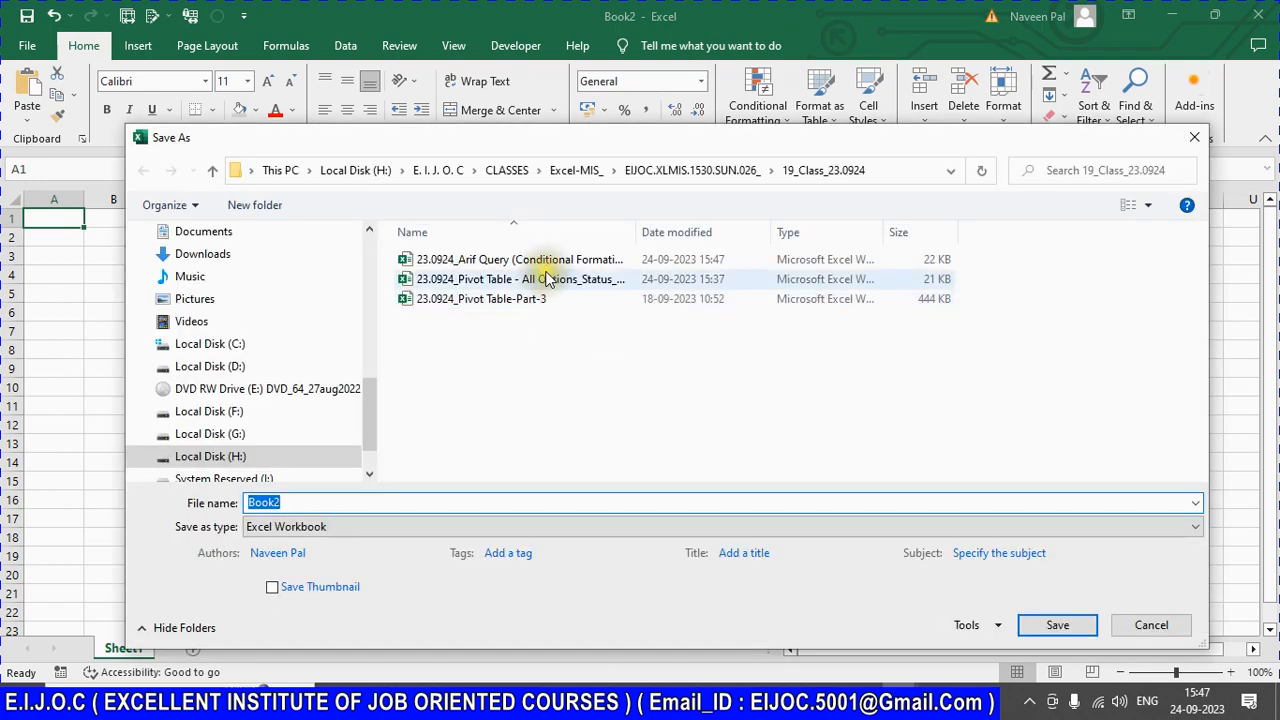
click(545, 263)
click(505, 503)
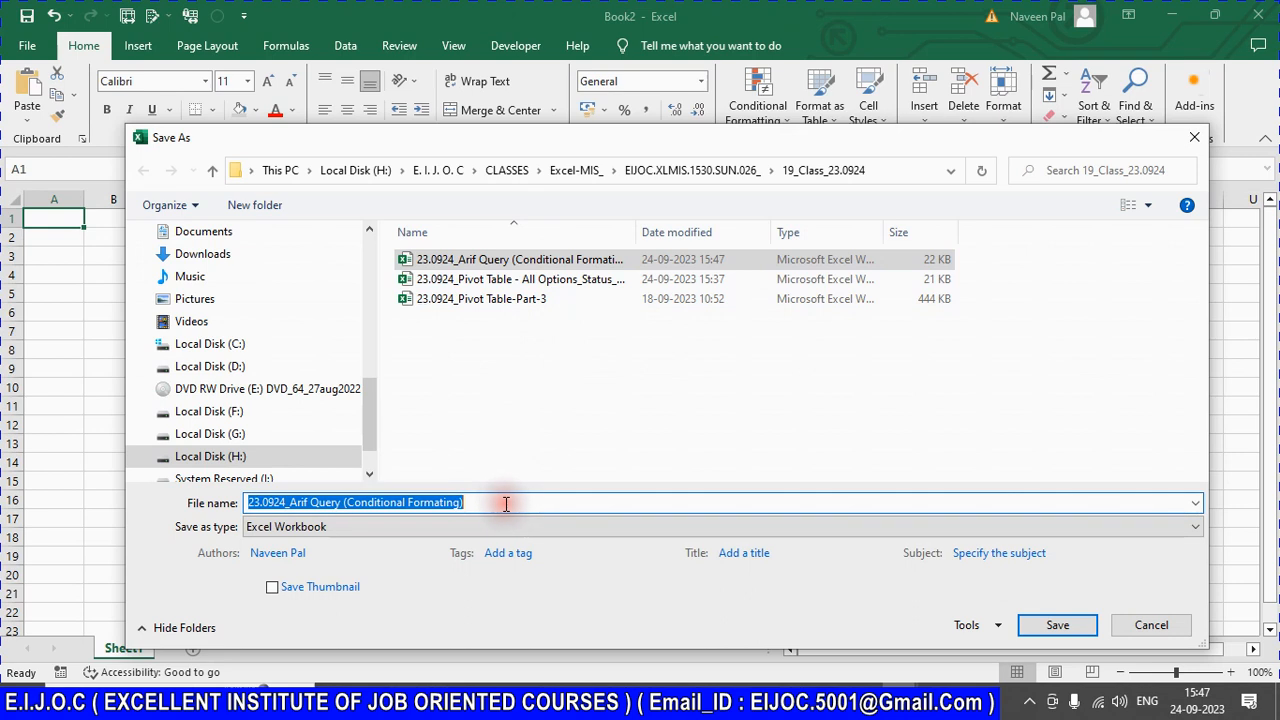
click(505, 503)
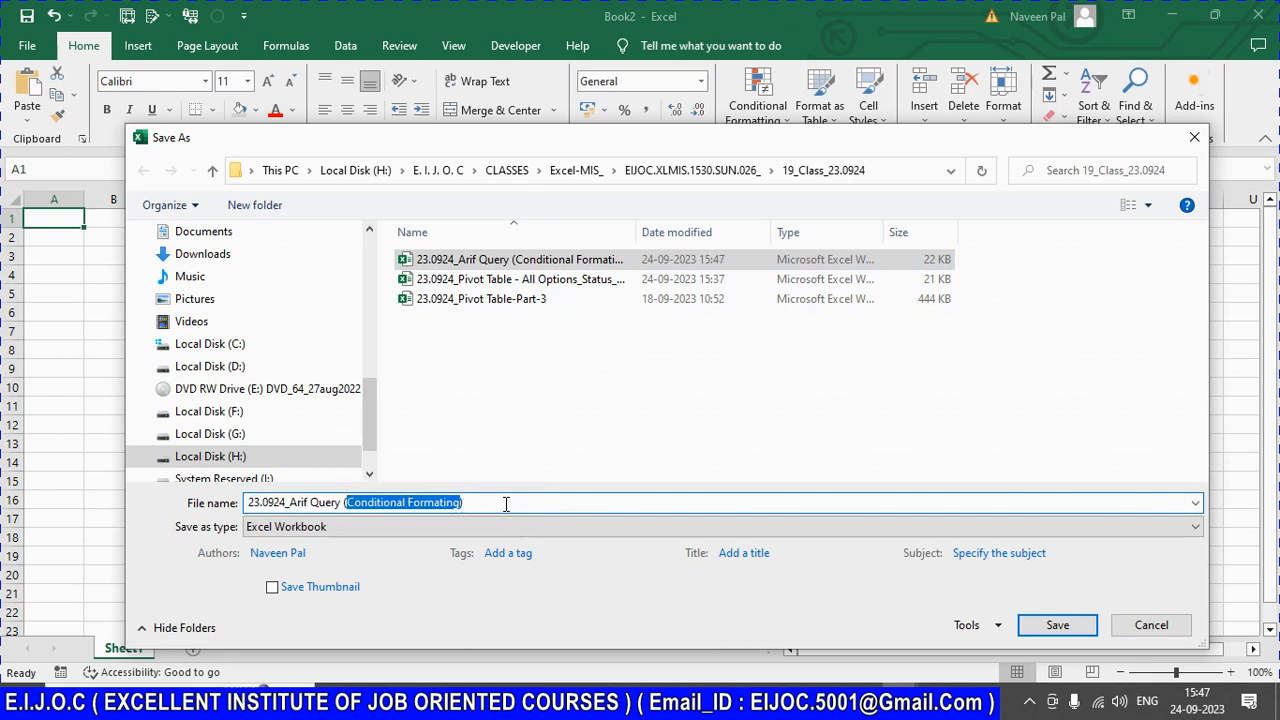
text(Lookup)
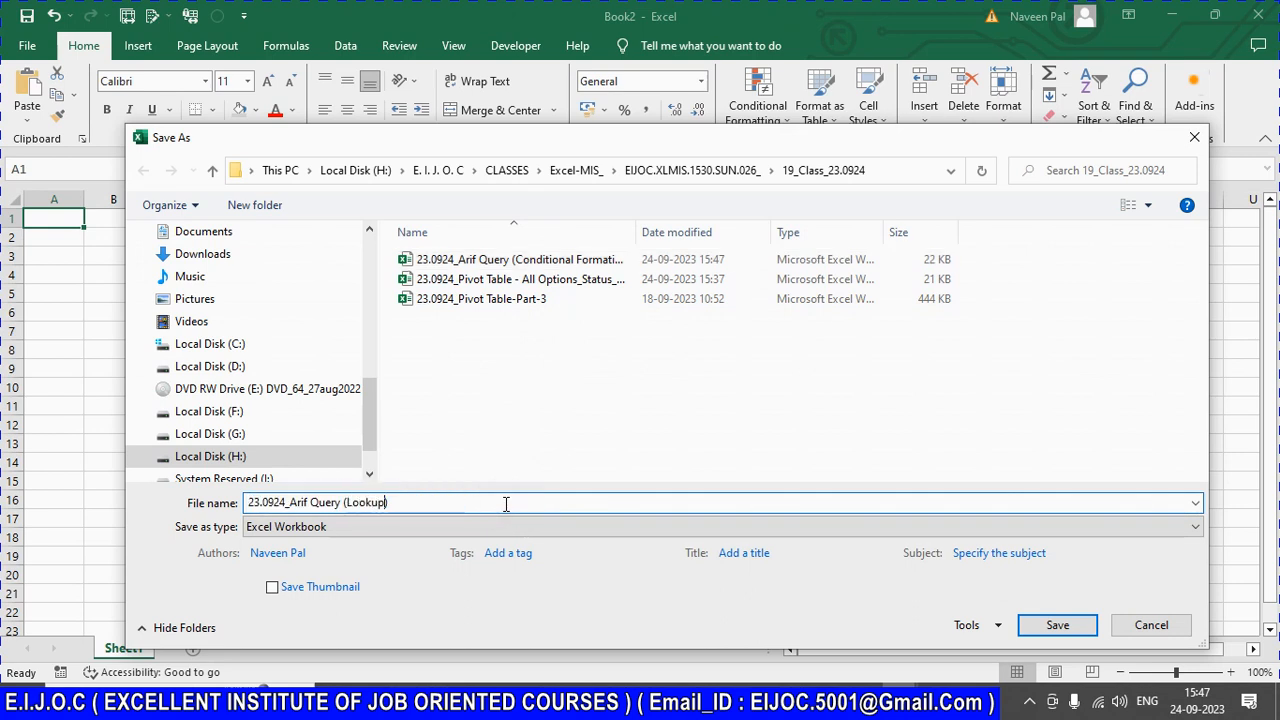
click(1055, 624)
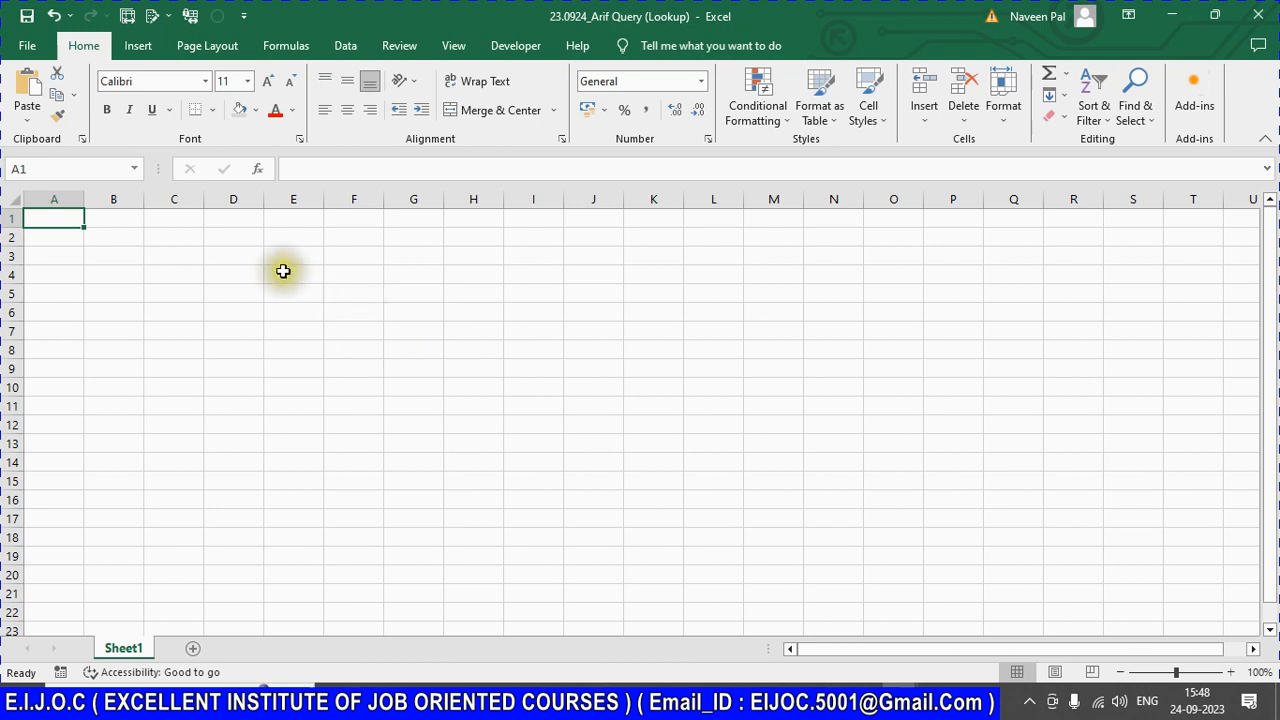
click(243, 238)
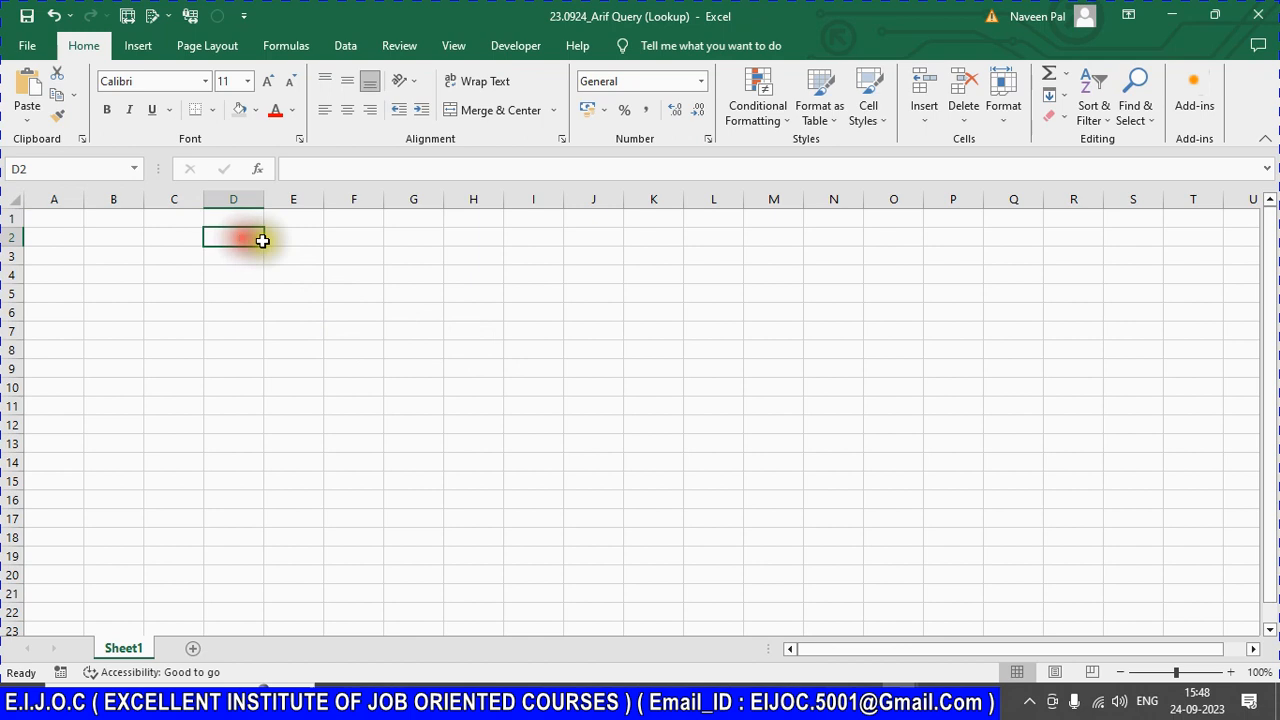
click(10, 219)
click(10, 237)
click(11, 273)
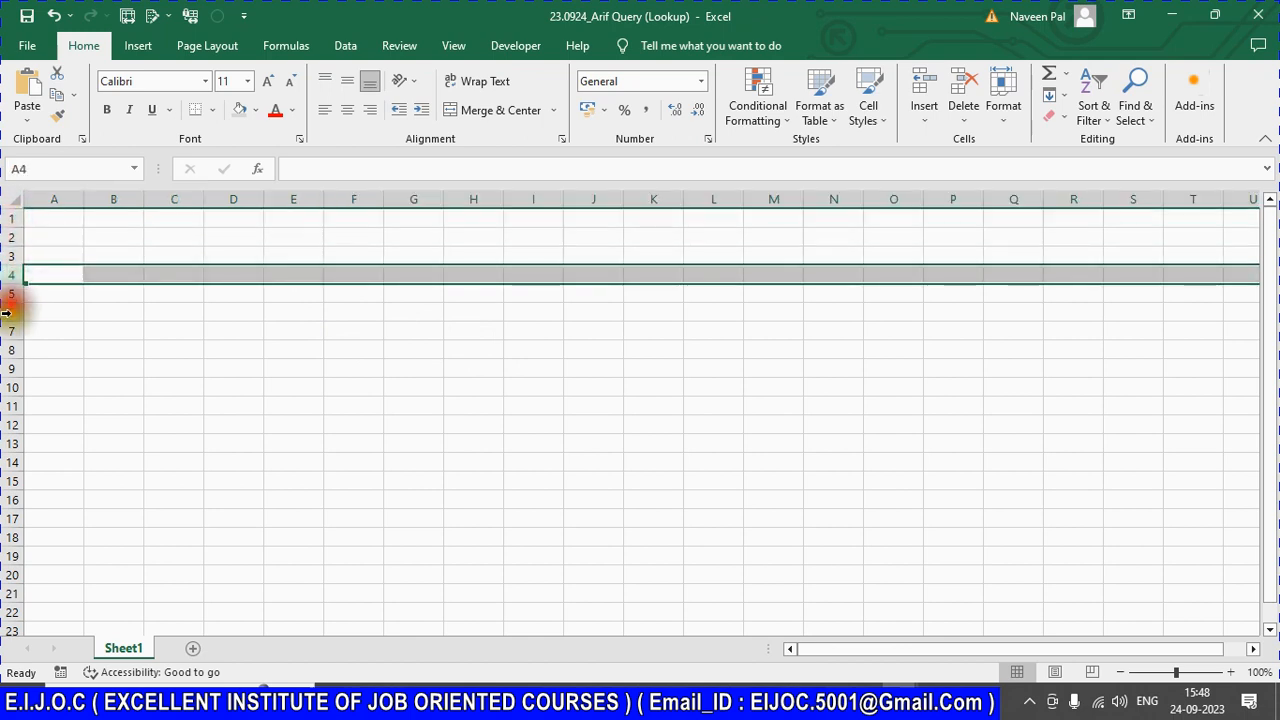
click(10, 331)
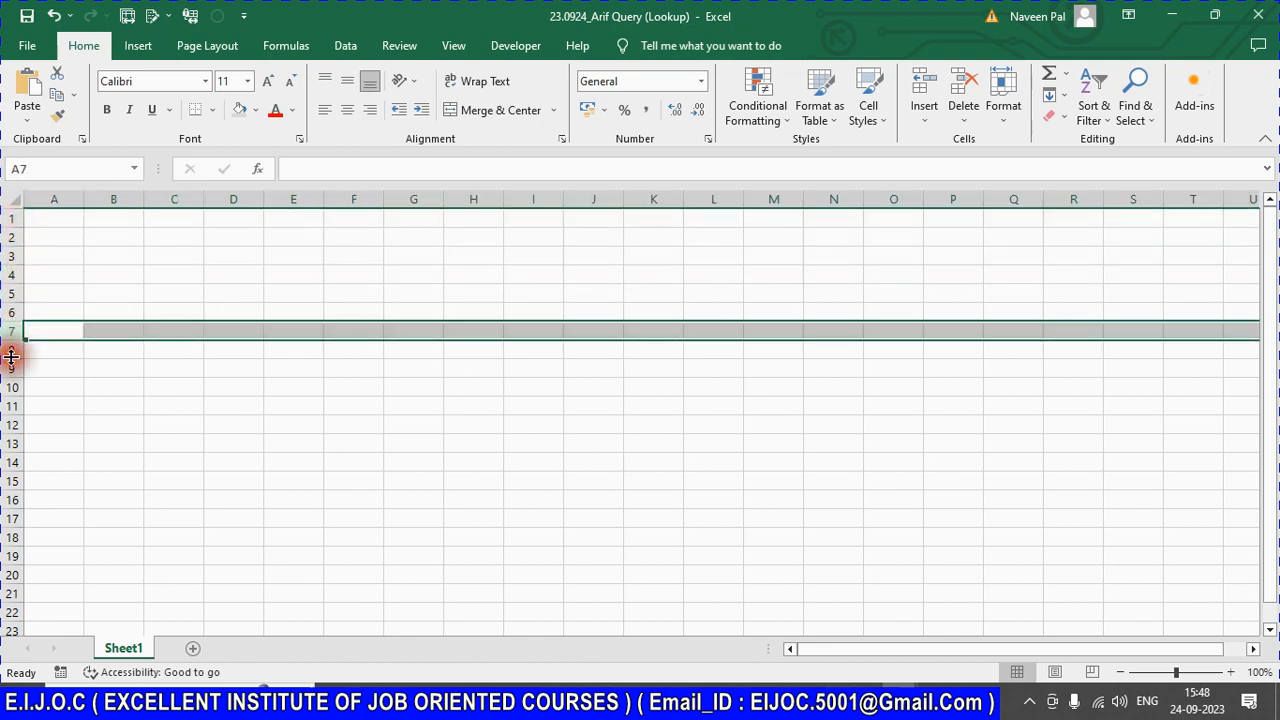
click(11, 387)
click(7, 260)
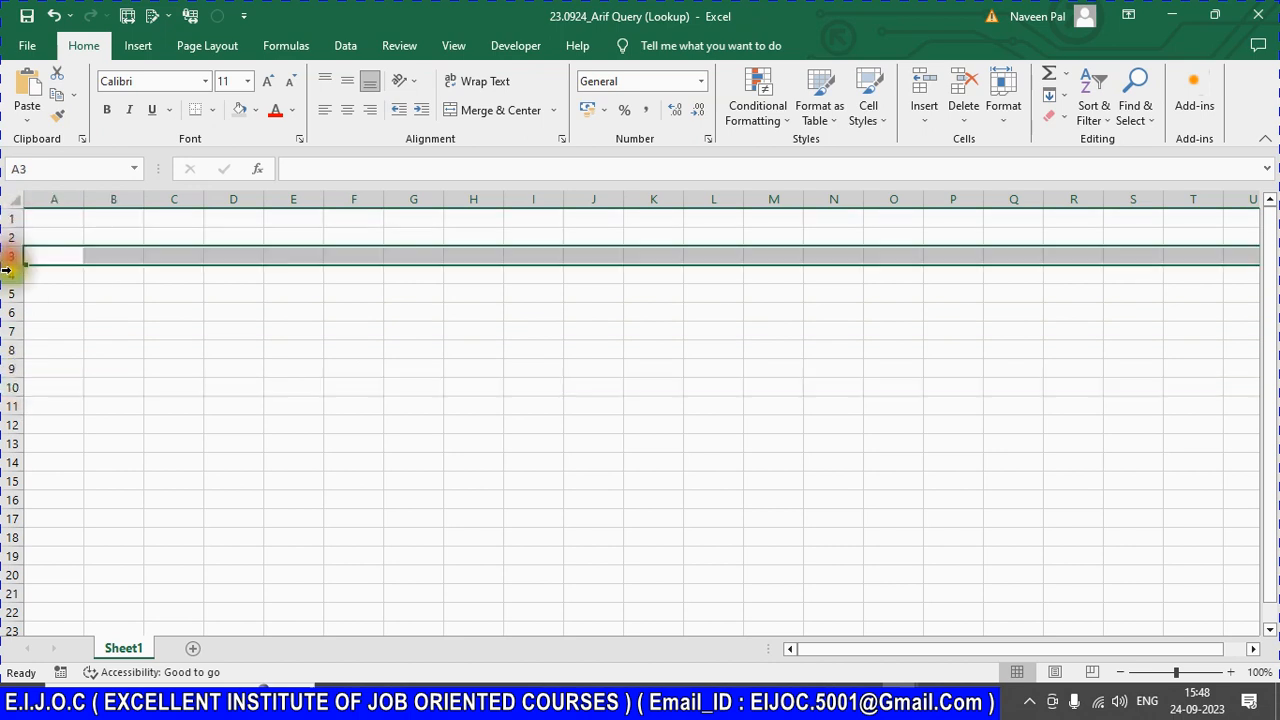
click(63, 200)
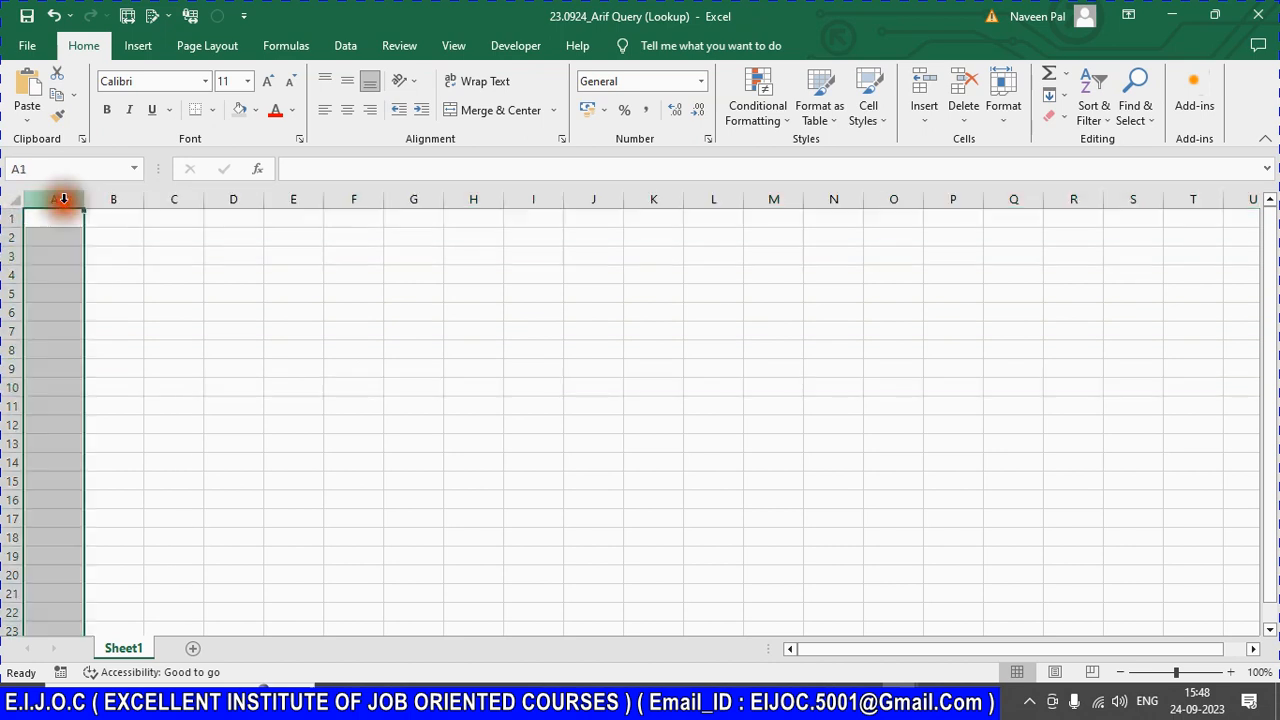
click(106, 200)
click(160, 203)
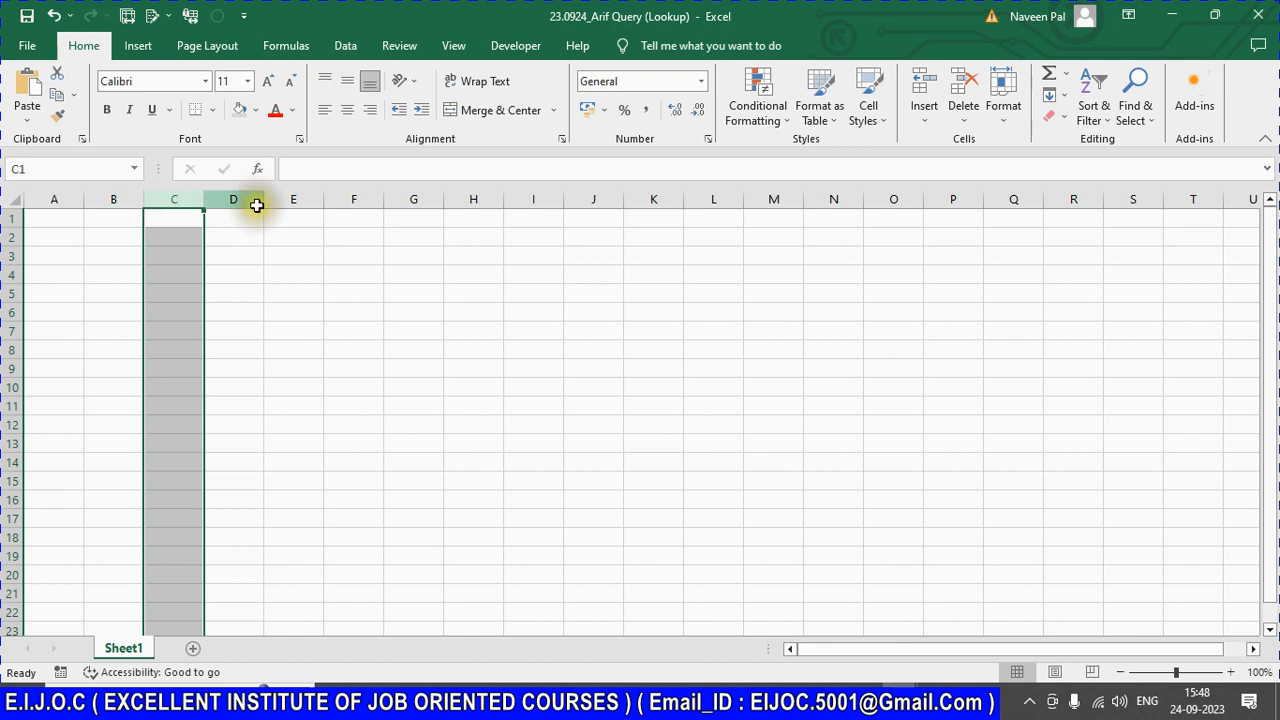
click(248, 200)
click(296, 200)
click(360, 204)
click(415, 212)
click(517, 204)
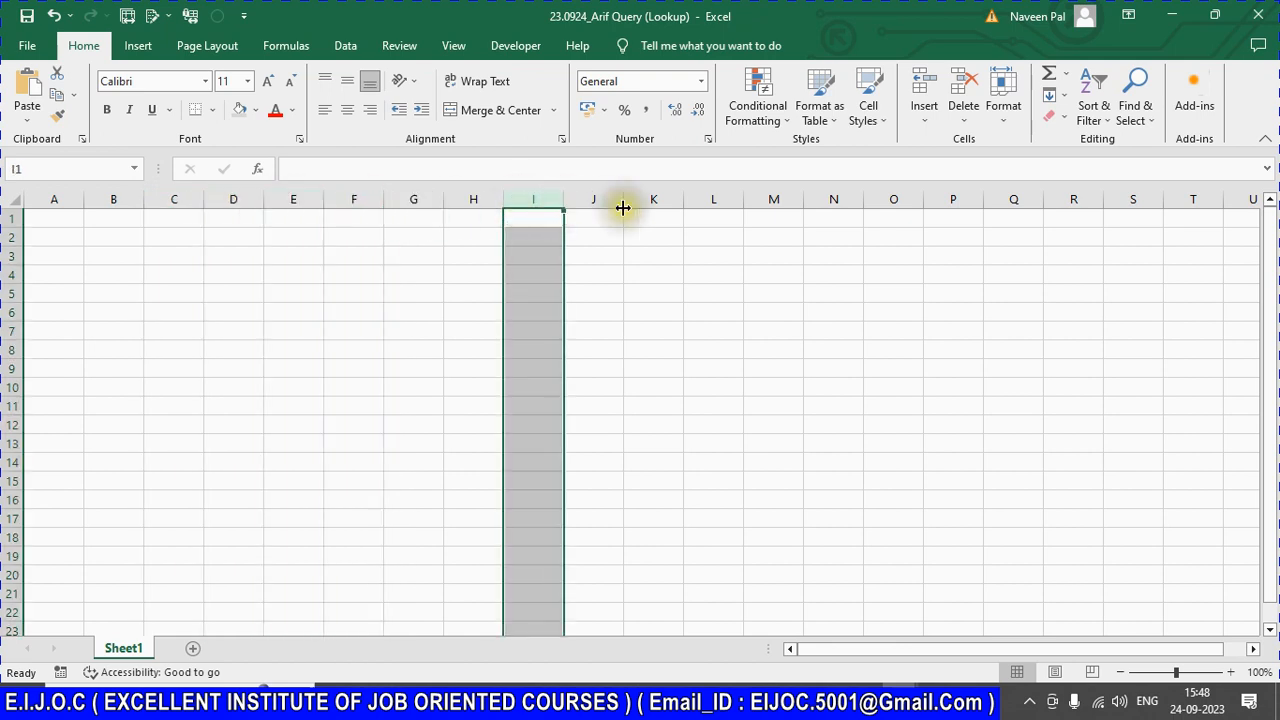
click(666, 204)
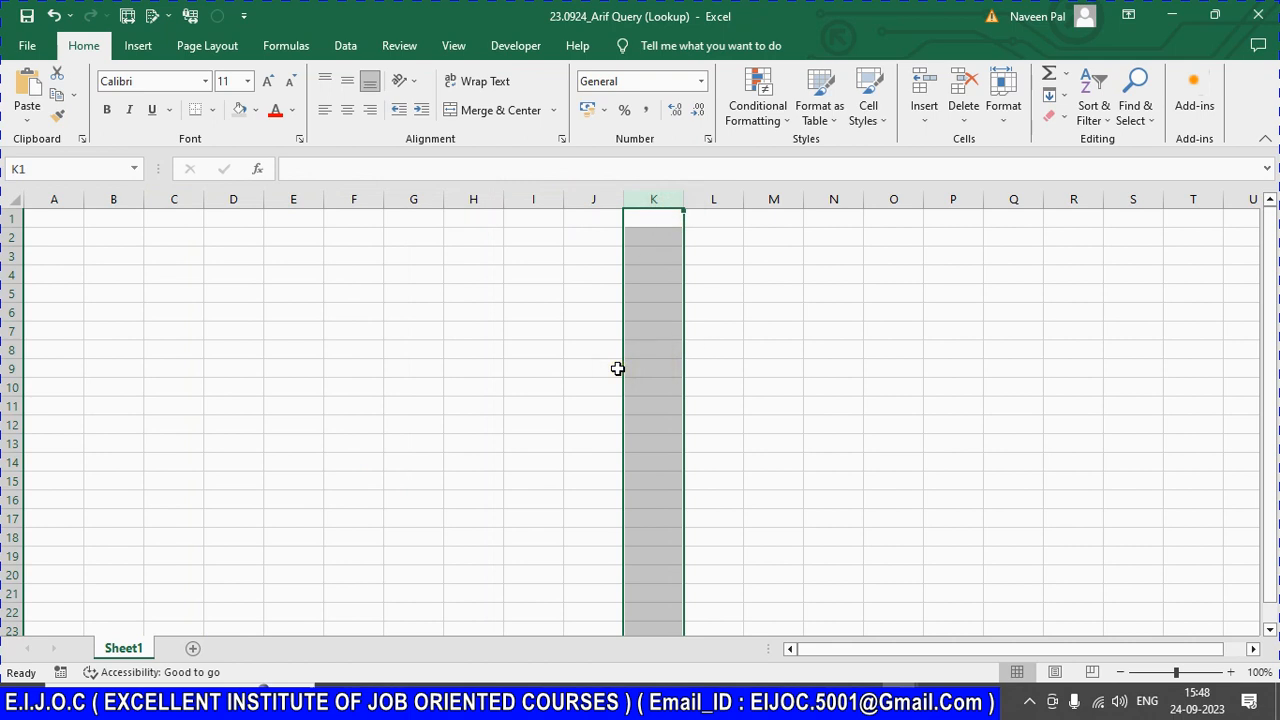
click(54, 200)
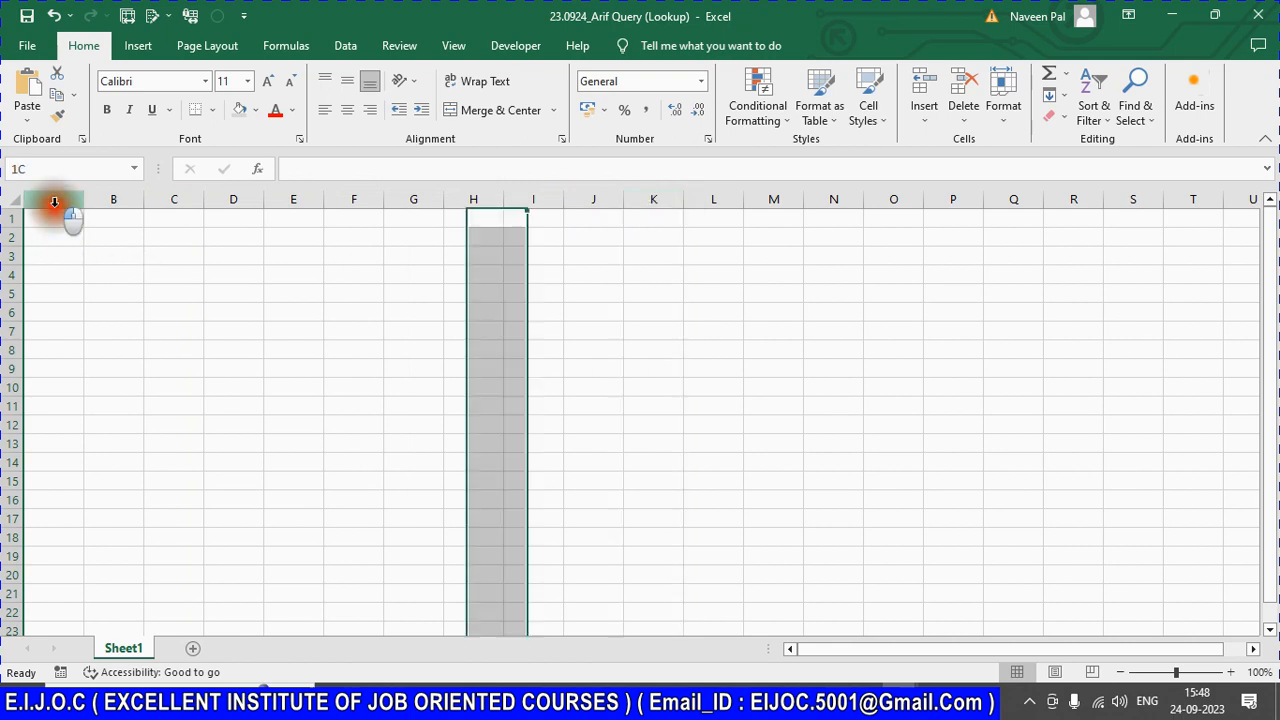
click(9, 256)
click(146, 300)
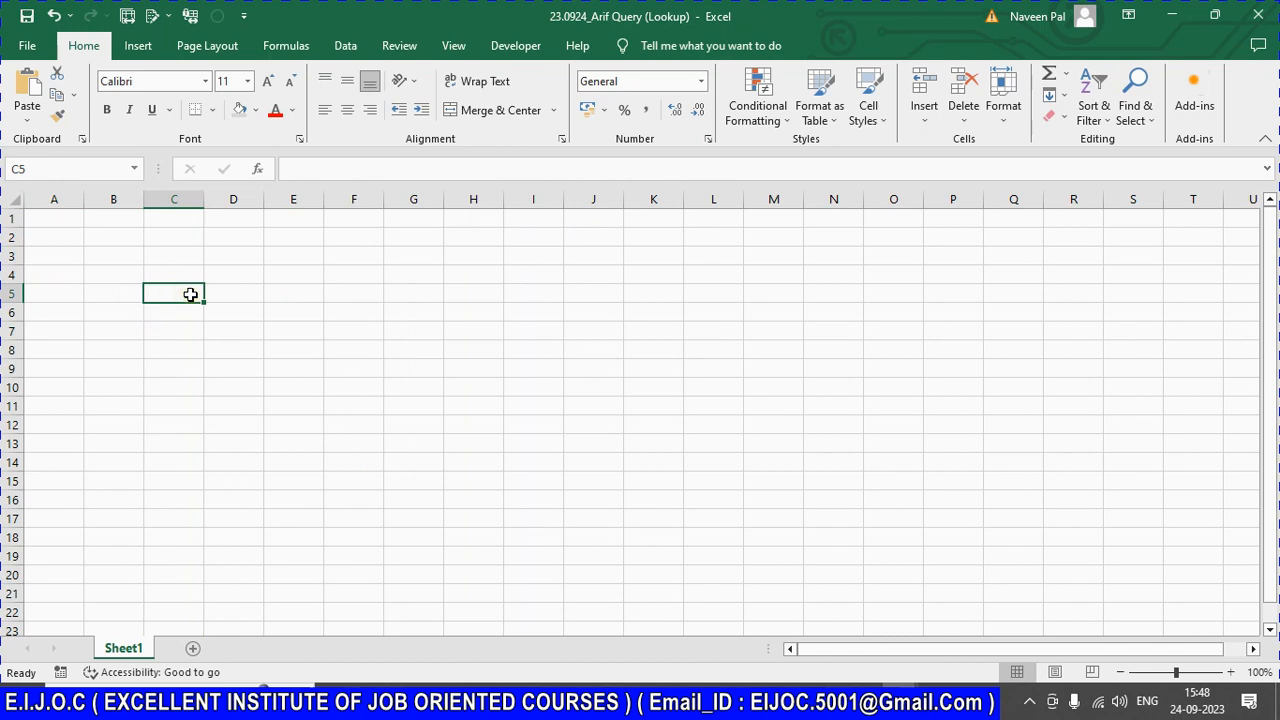
Step: Enter the column headings ID in A1 and Name in B1
click(51, 222)
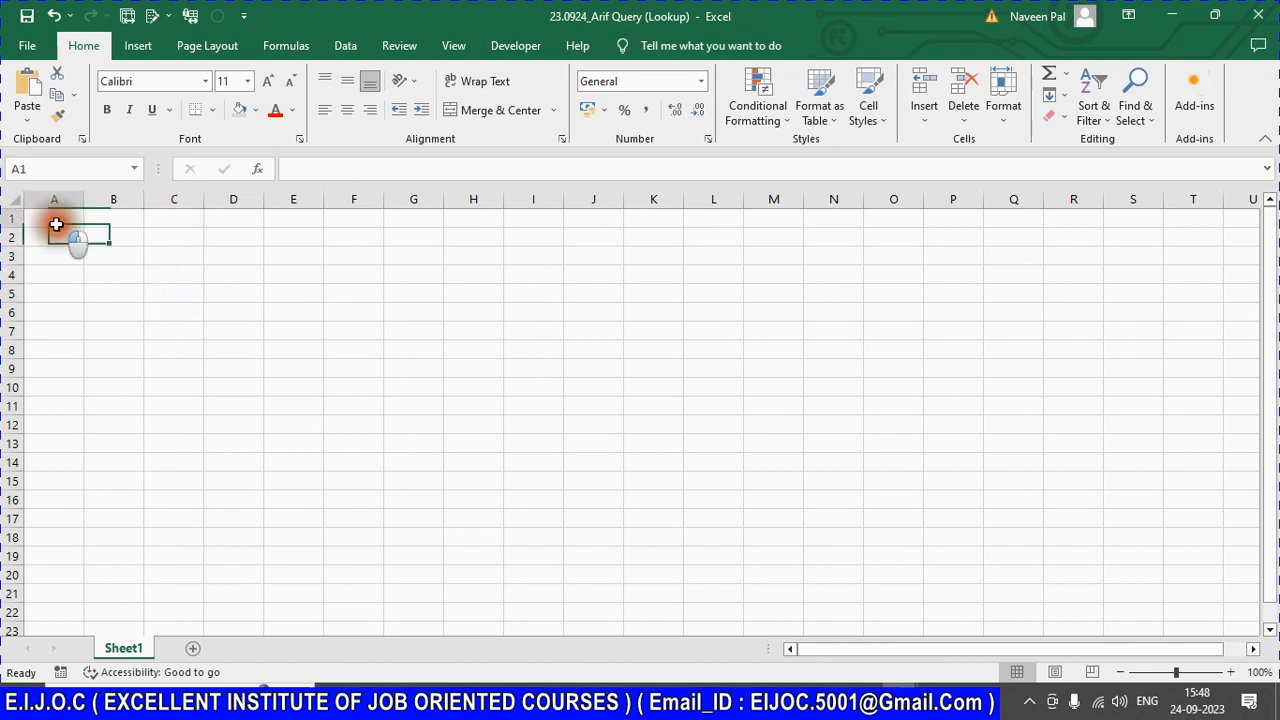
text(ID)
key(Tab)
text(Na)
key(Return)
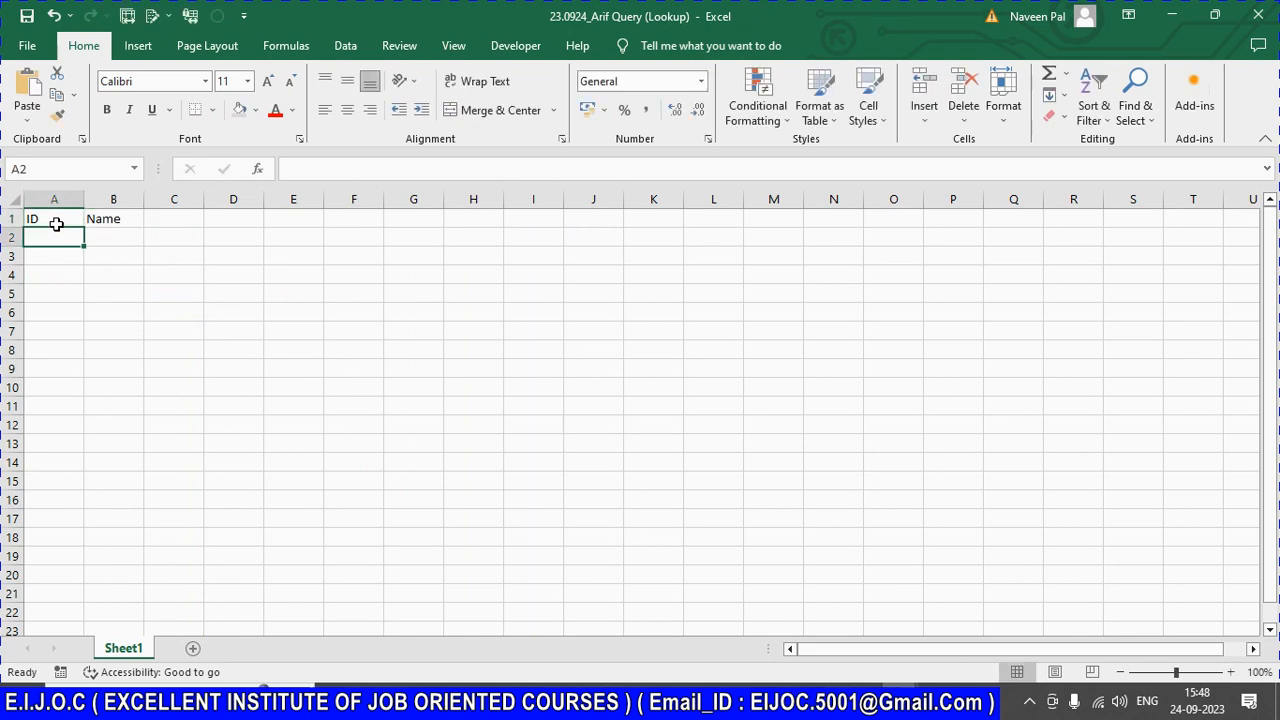
Step: Fill the ID column with the numbers 1 to 5 in A2:A6
text(1)
key(Return)
text(2)
key(Return)
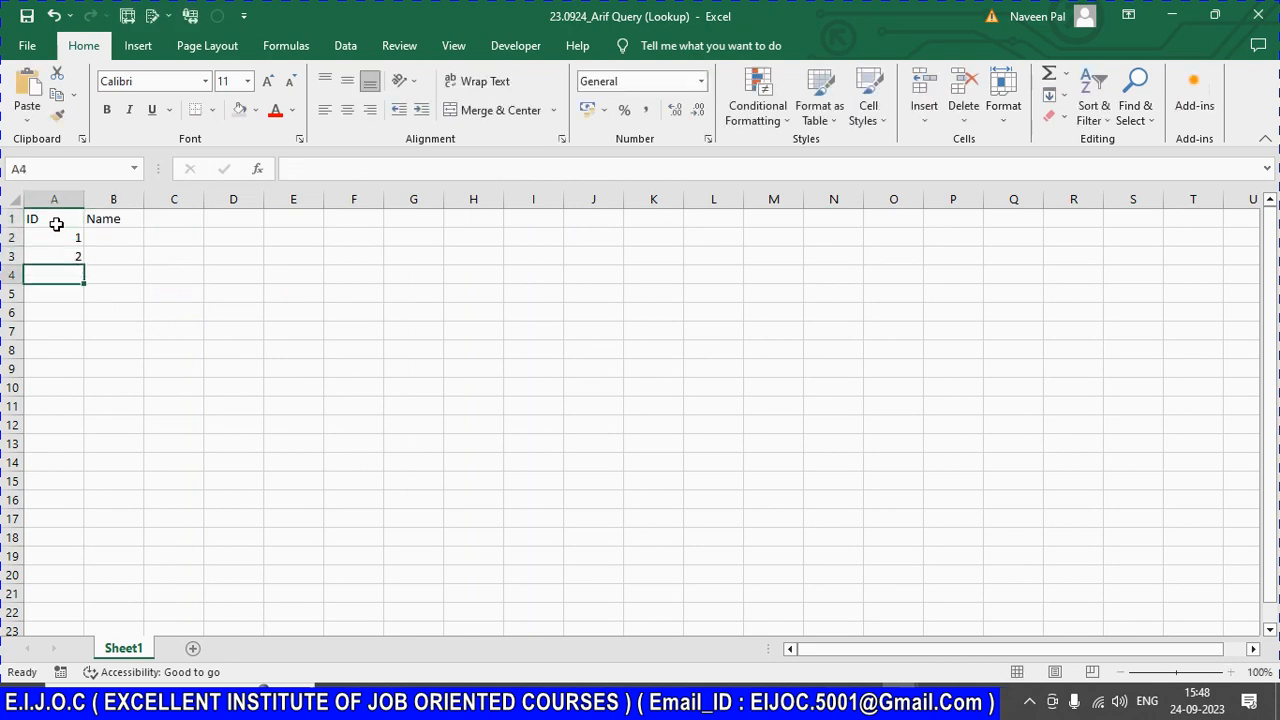
text(3)
key(Return)
text(4)
key(Return)
text(5)
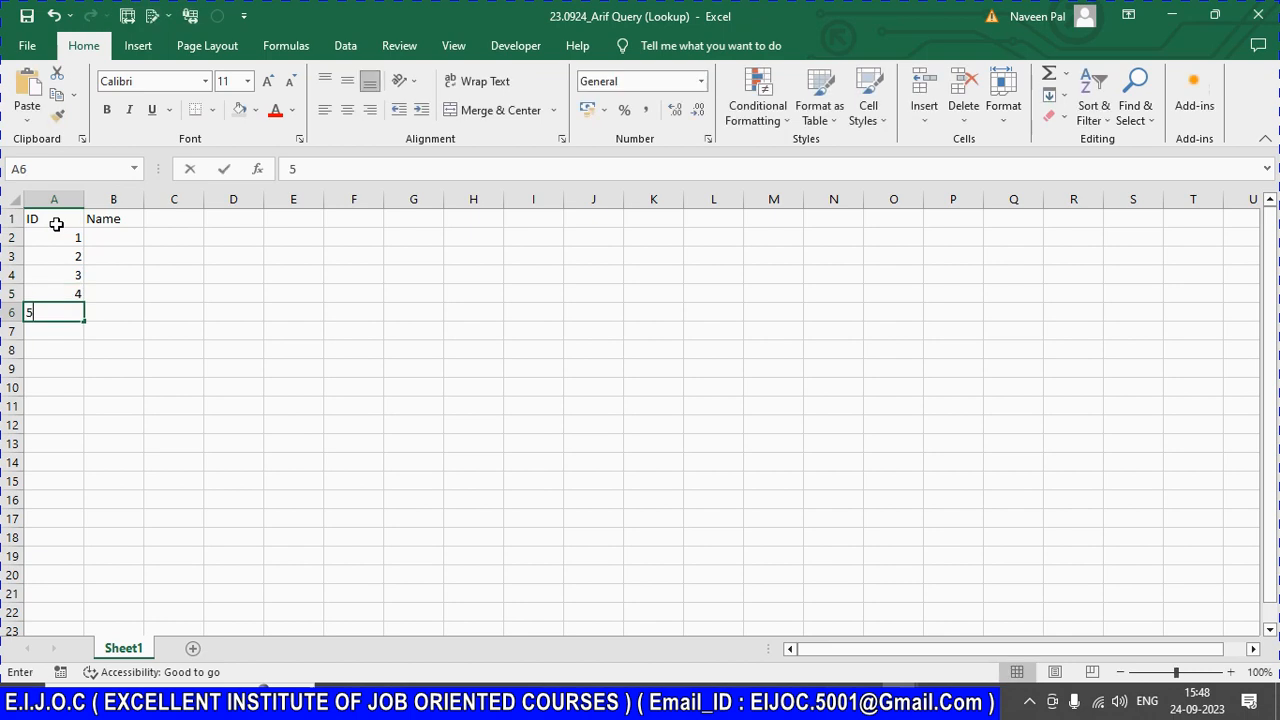
Step: Fill the Name column with the letters A to E in B2:B6
key(Tab)
key(Up)
key(Up)
key(Up)
key(Up)
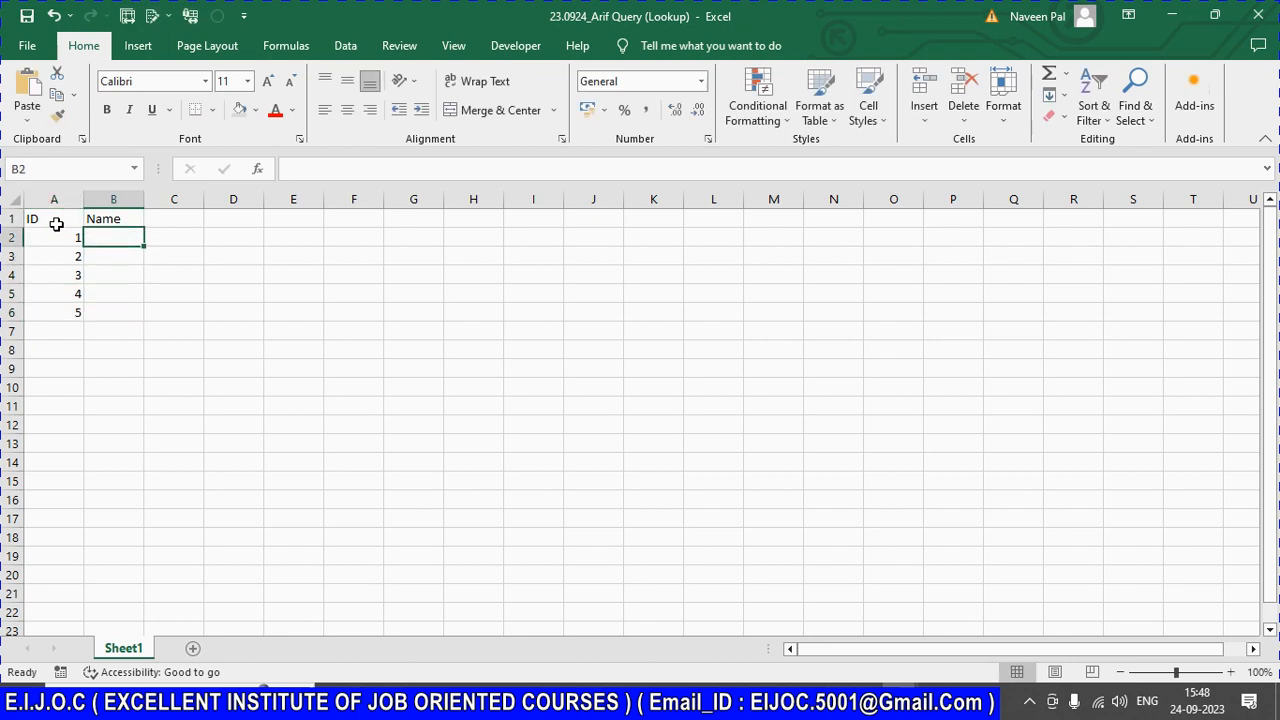
text(A)
key(Return)
text(V)
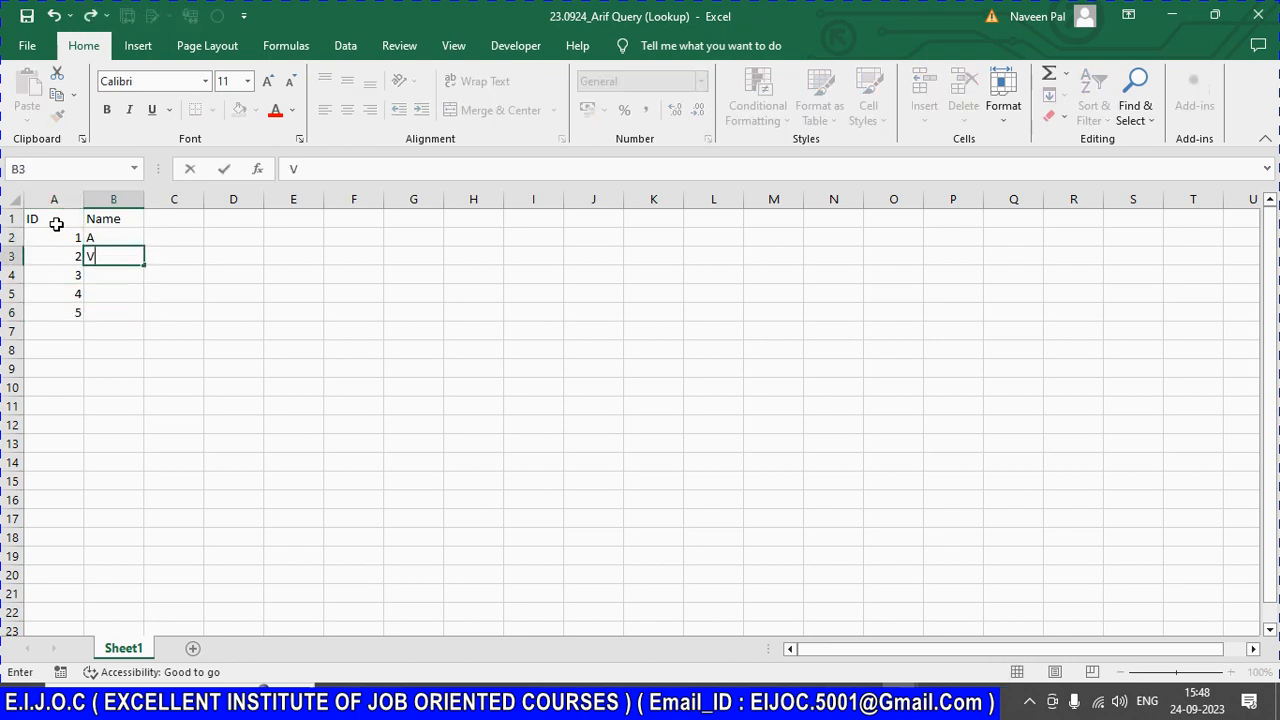
key(Return)
text(C)
key(Return)
text(D)
key(Return)
text(E)
key(Return)
Step: Copy the ID column with its heading from A1:A6 to G7:G12
key(Up)
key(Up)
key(Up)
key(Up)
key(Up)
click(56, 224)
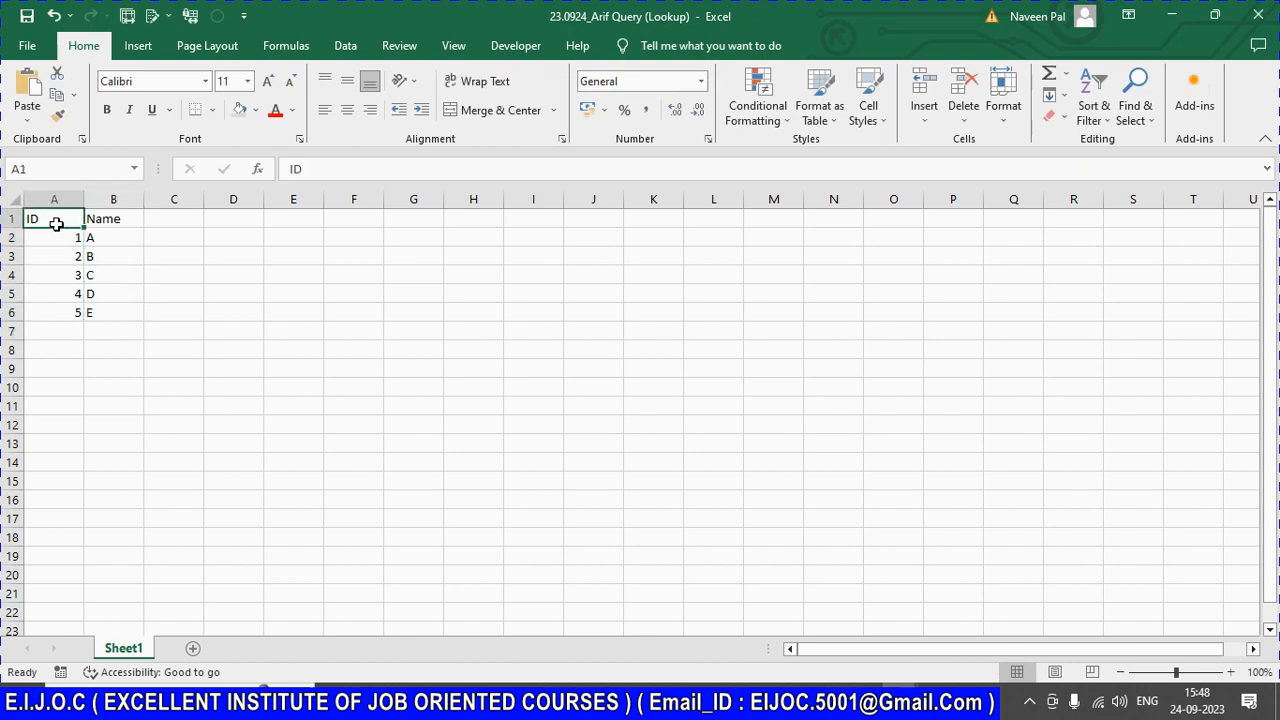
key(shift+Right)
key(shift+Left)
key(ctrl+shift+Down)
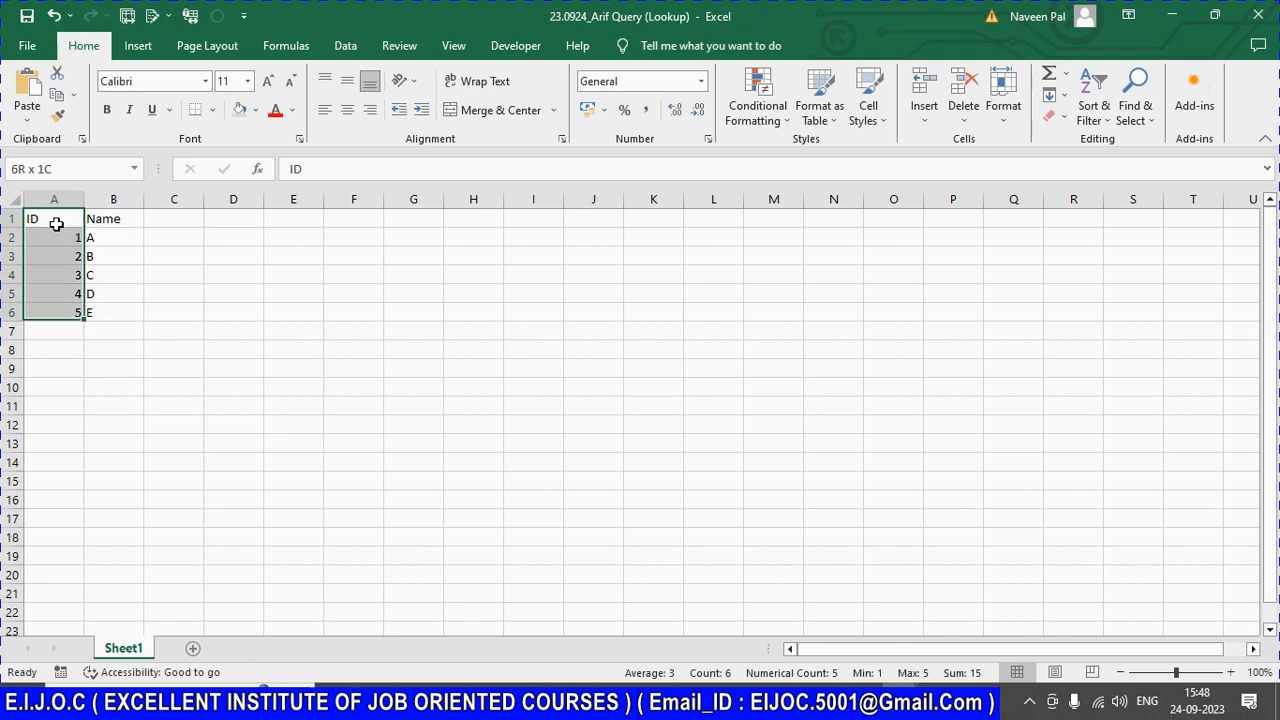
key(ctrl+c)
key(Right)
key(Right)
key(Right)
key(Right)
key(Down)
key(Down)
key(Down)
key(Down)
key(Right)
key(Right)
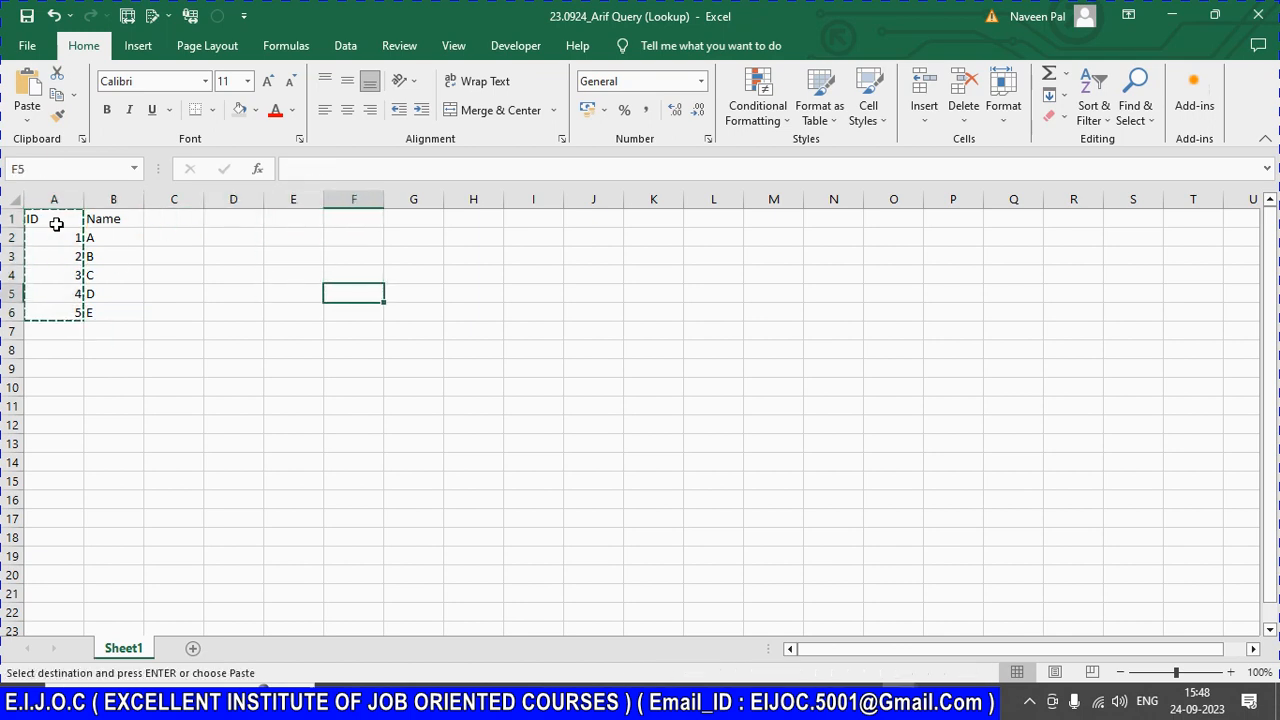
key(Down)
key(Down)
key(ctrl+v)
key(Escape)
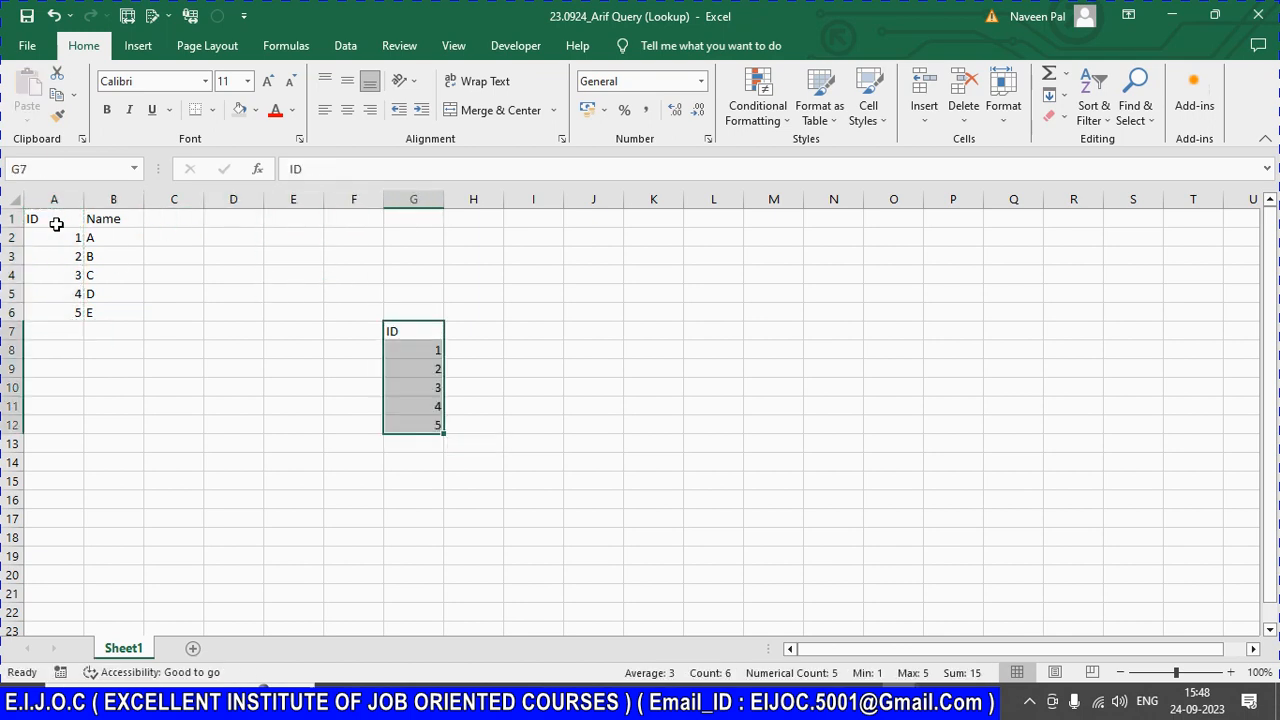
Step: Enter the heading Name in H7 beside the copied ID list
key(Right)
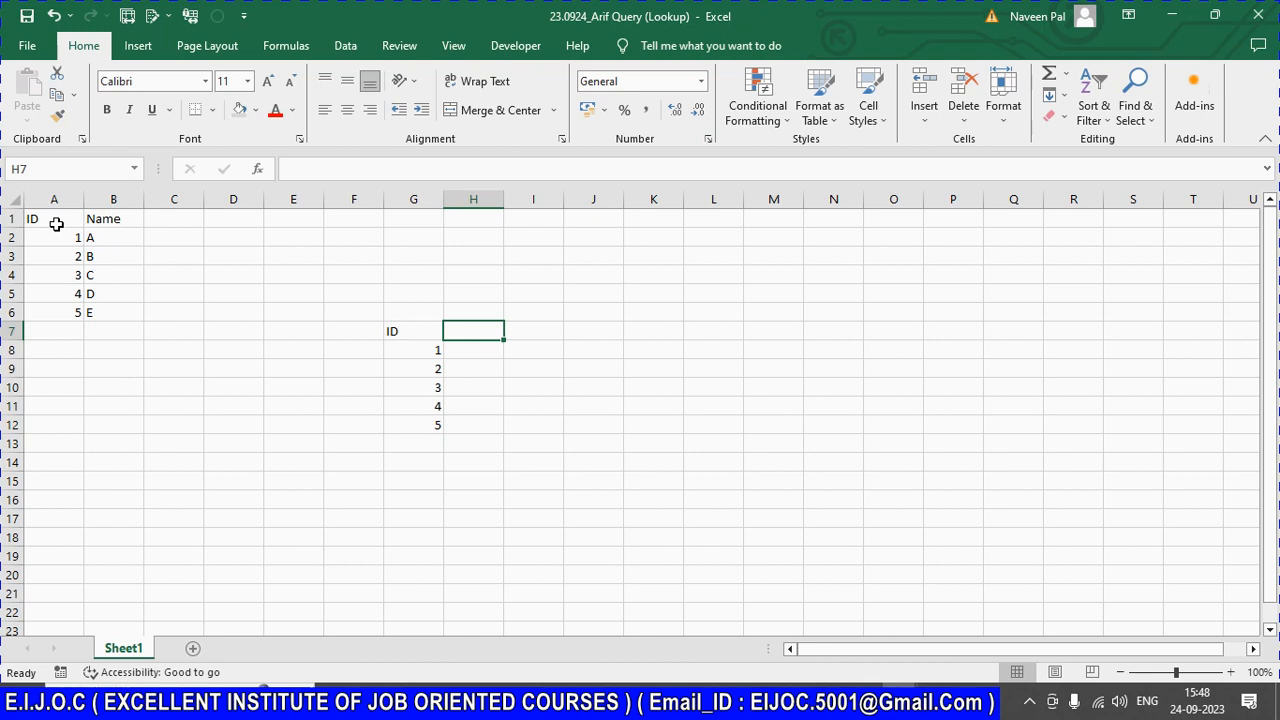
text(nAME)
key(Return)
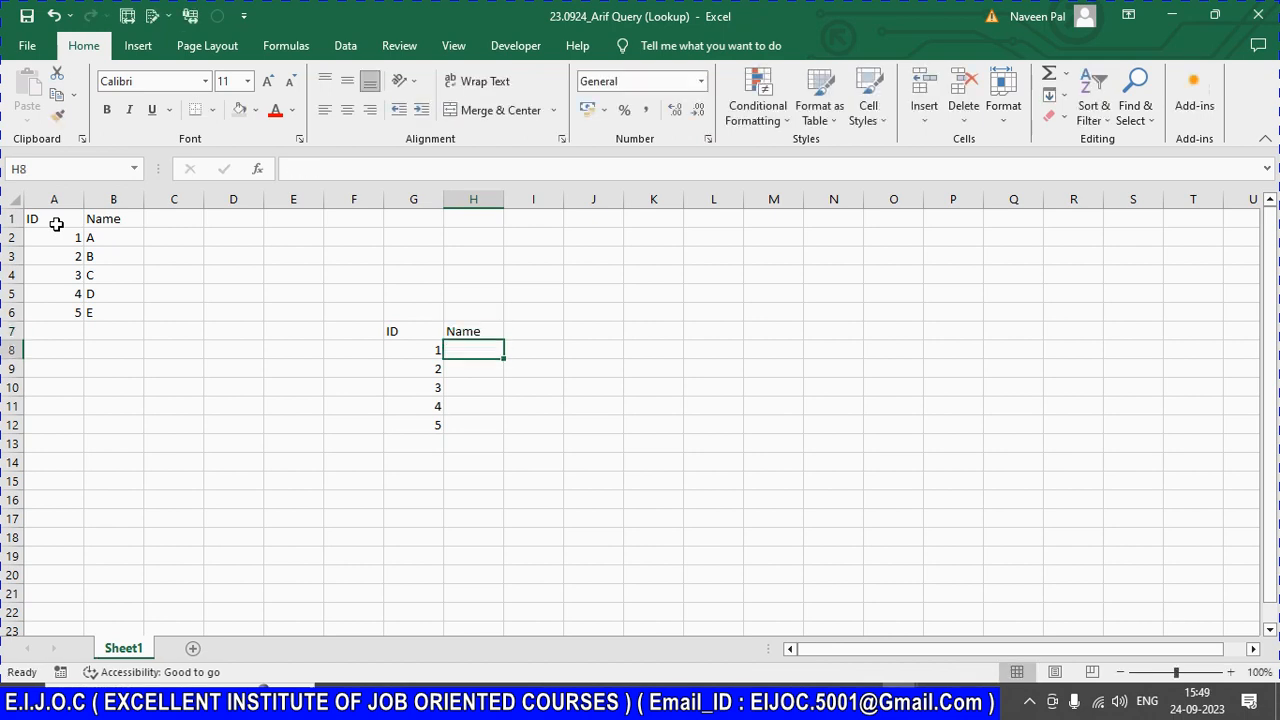
Step: Look up the name for the ID in G8 by entering =VLOOKUP(G8,A1:B6,2,0) in H8
text(=vlookup()
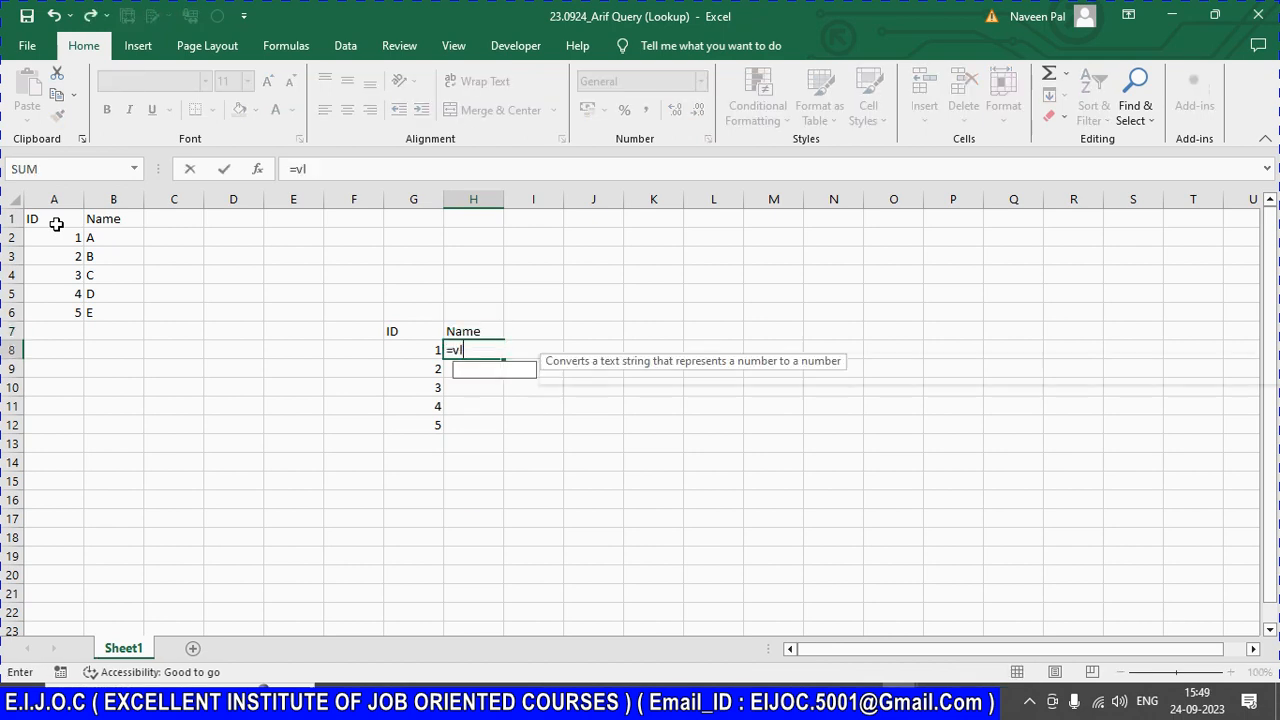
key(Left)
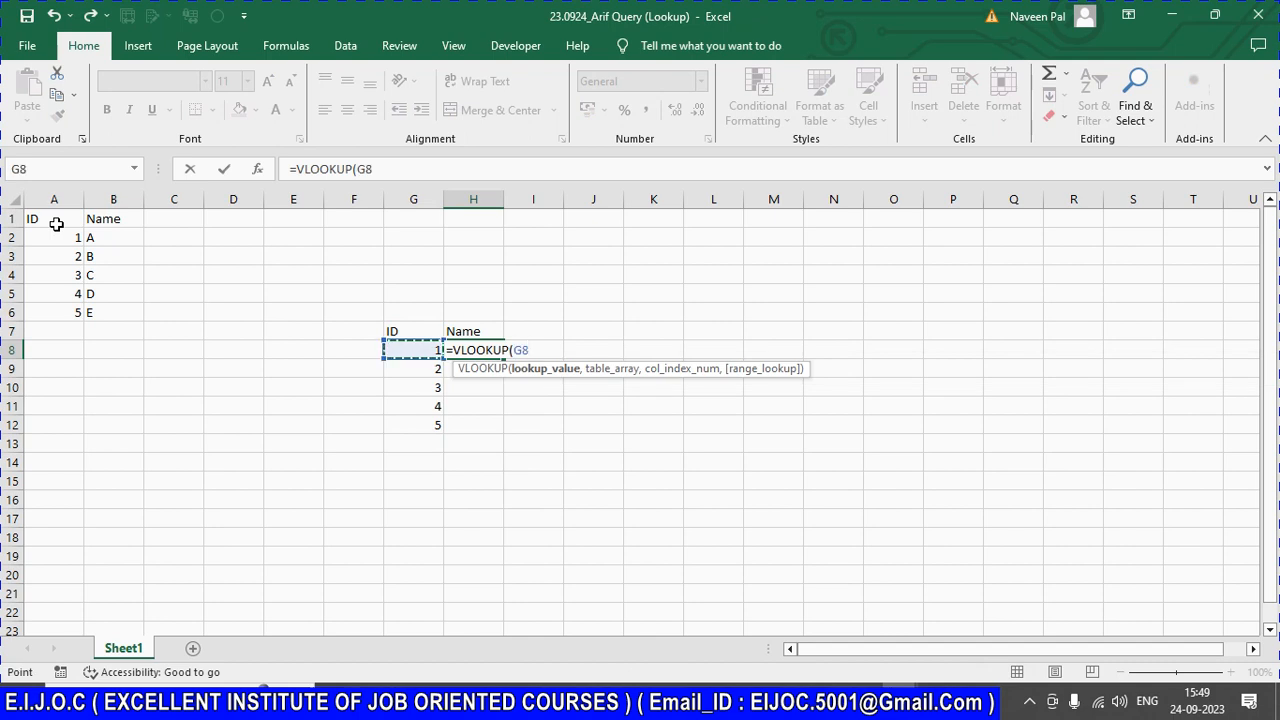
text(,)
key(Left)
key(Left)
key(Left)
key(Left)
key(Left)
key(Left)
key(Up)
key(Up)
key(Up)
key(Up)
key(Up)
key(Up)
key(Up)
key(shift+Right)
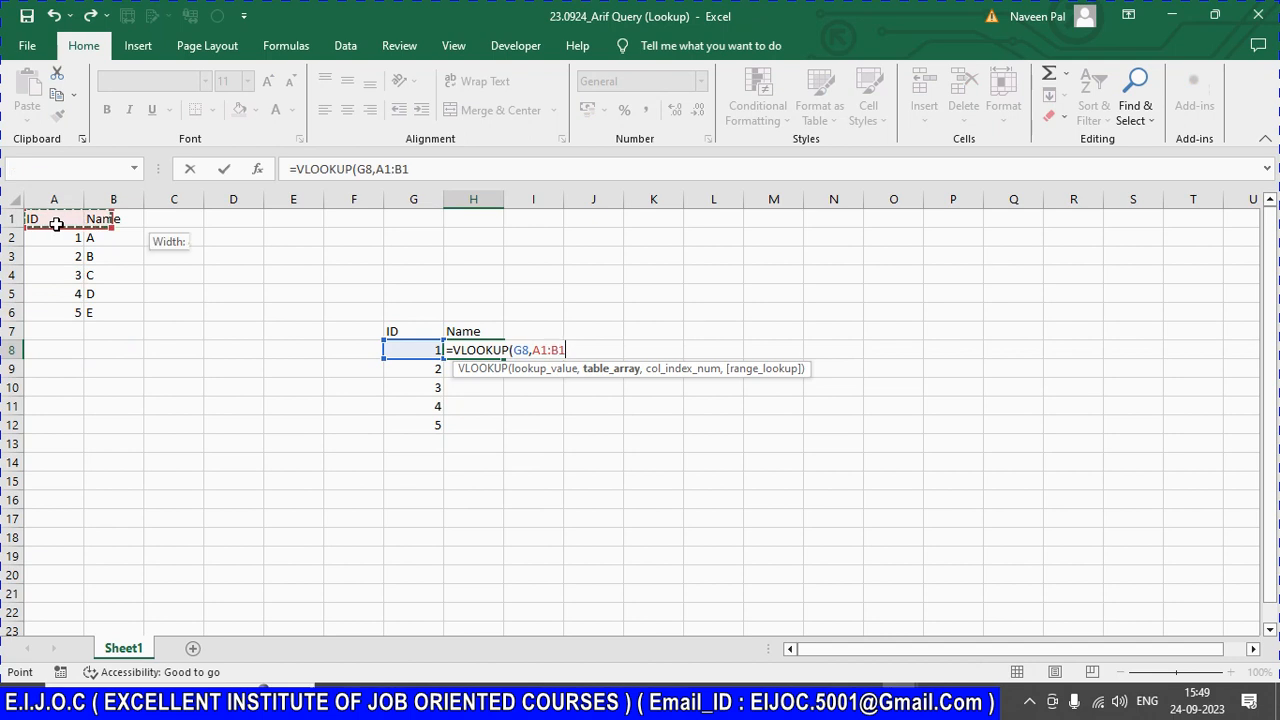
key(shift+Down)
key(shift+Down)
key(shift+Down)
key(shift+Down)
key(shift+Down)
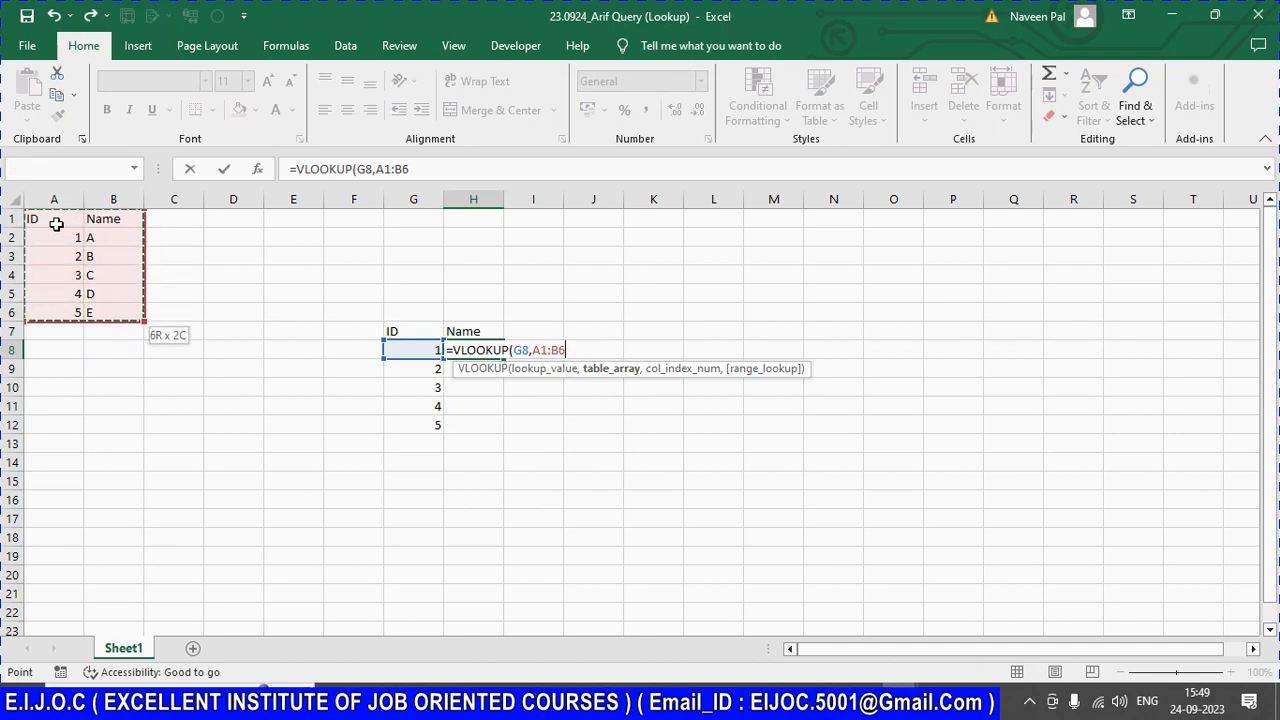
text(,2,0))
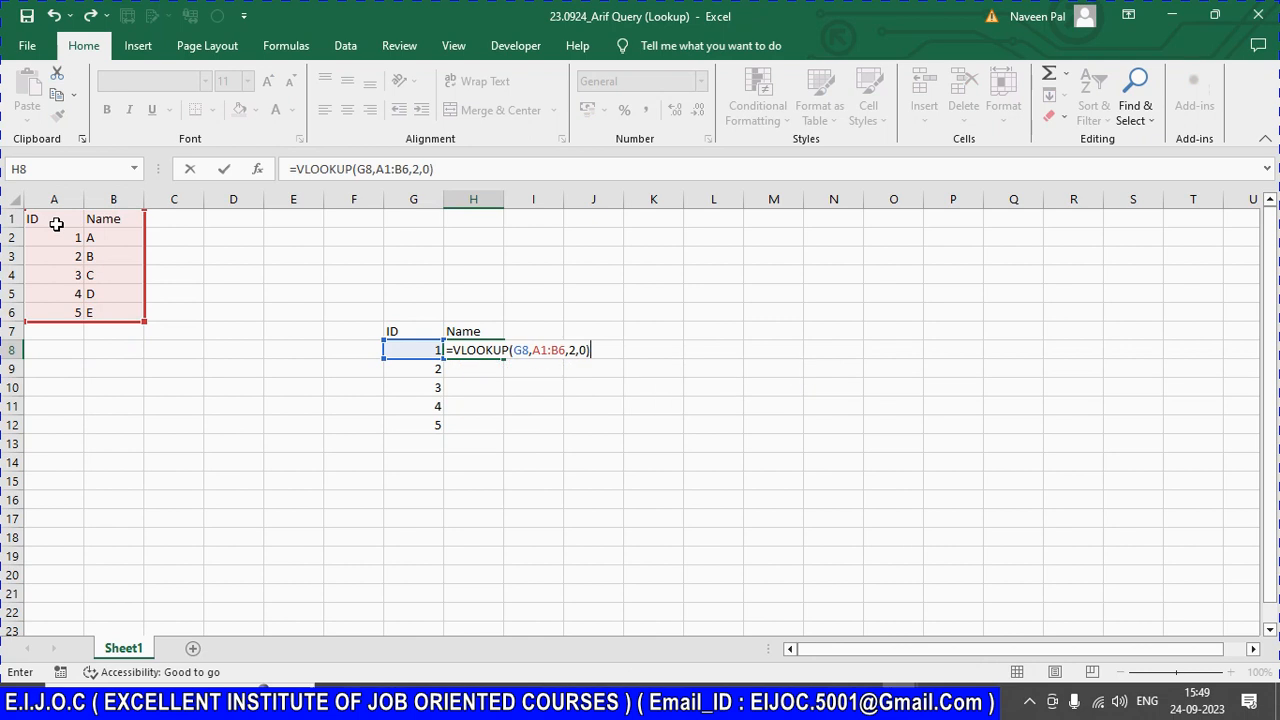
key(Return)
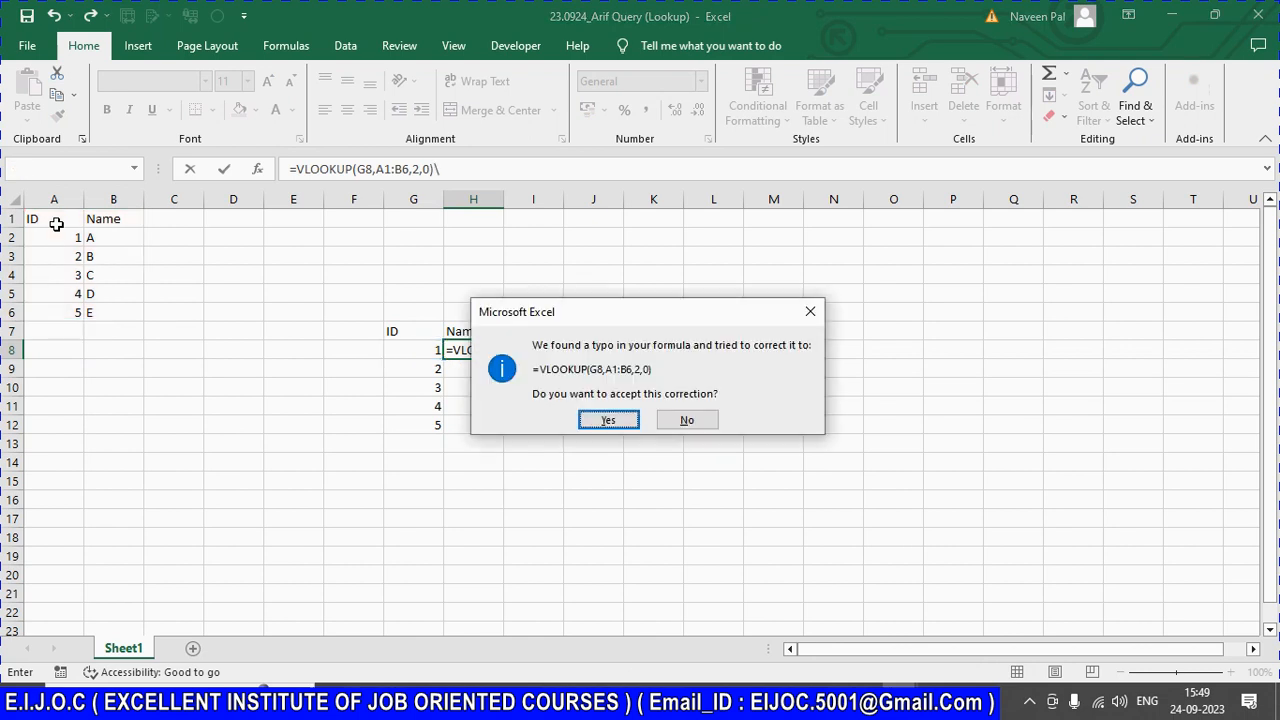
key(Return)
Step: Place H8's formula in I8 as bold text reading =VLOOKUP(G8,A1:B6,2,0)
key(Up)
key(ctrl+c)
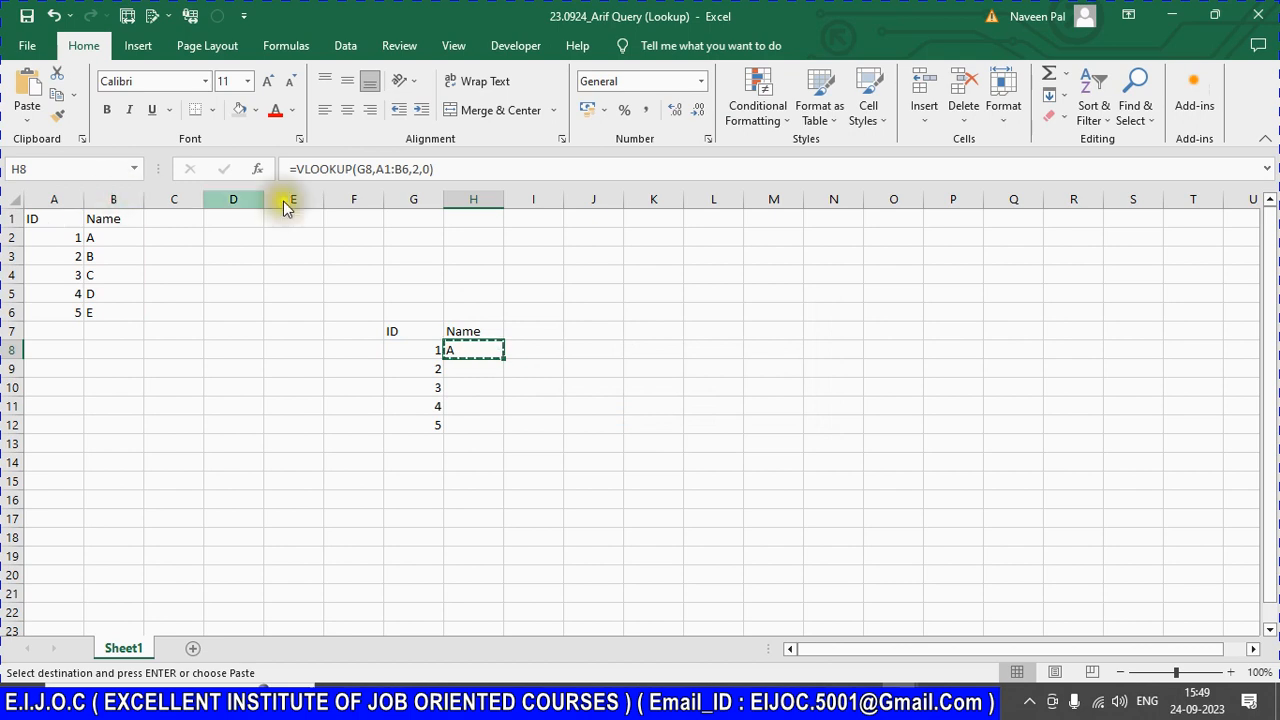
click(516, 171)
key(shift+Home)
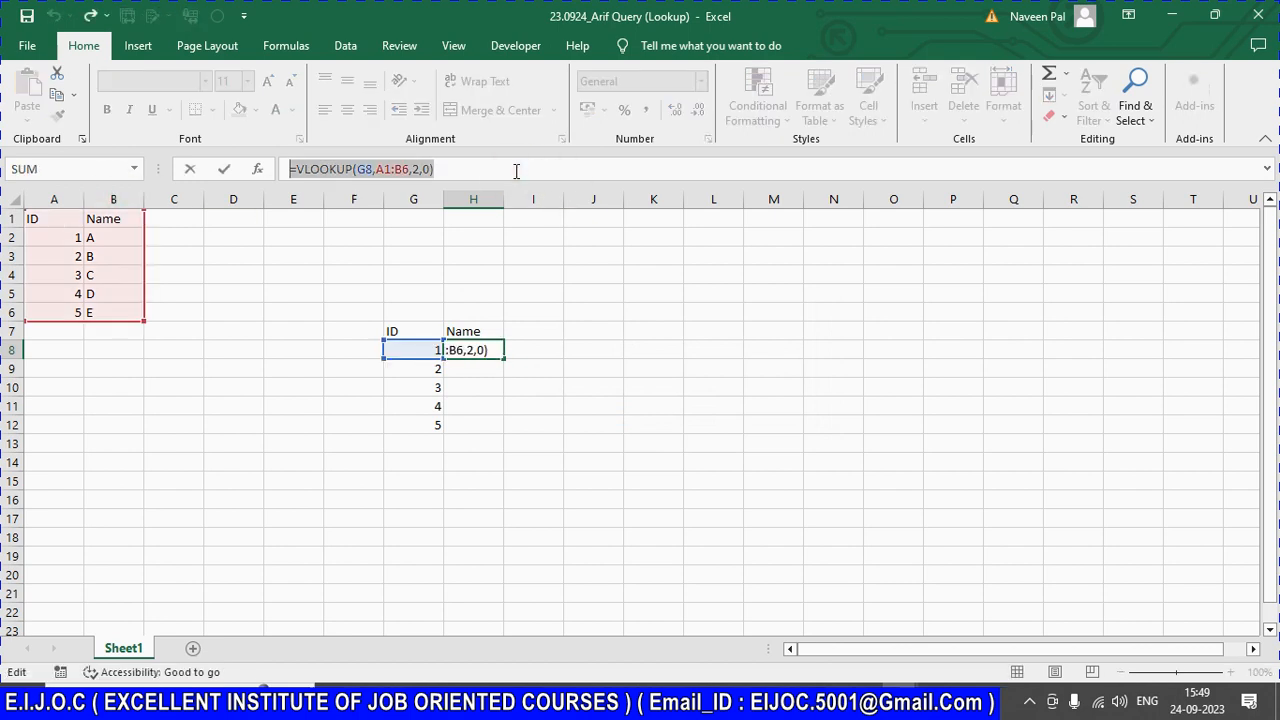
key(ctrl+c)
key(Escape)
key(Right)
key(ctrl+v)
key(Return)
key(Up)
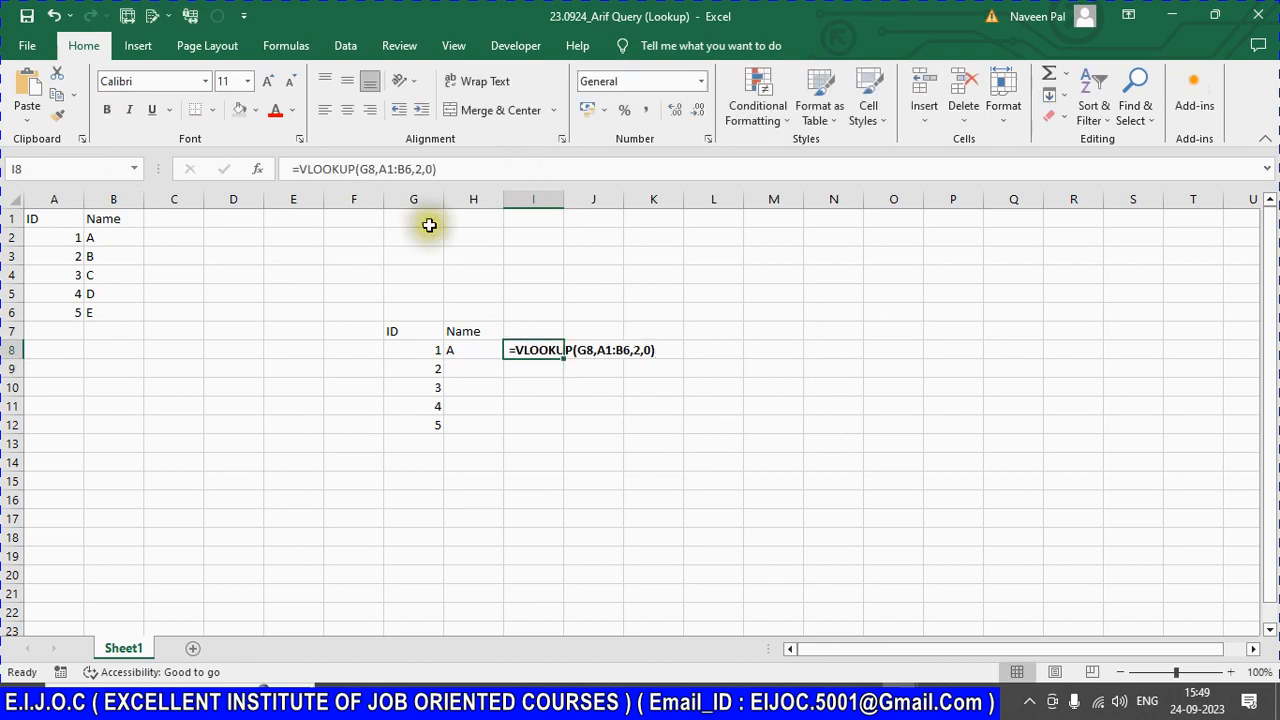
click(400, 169)
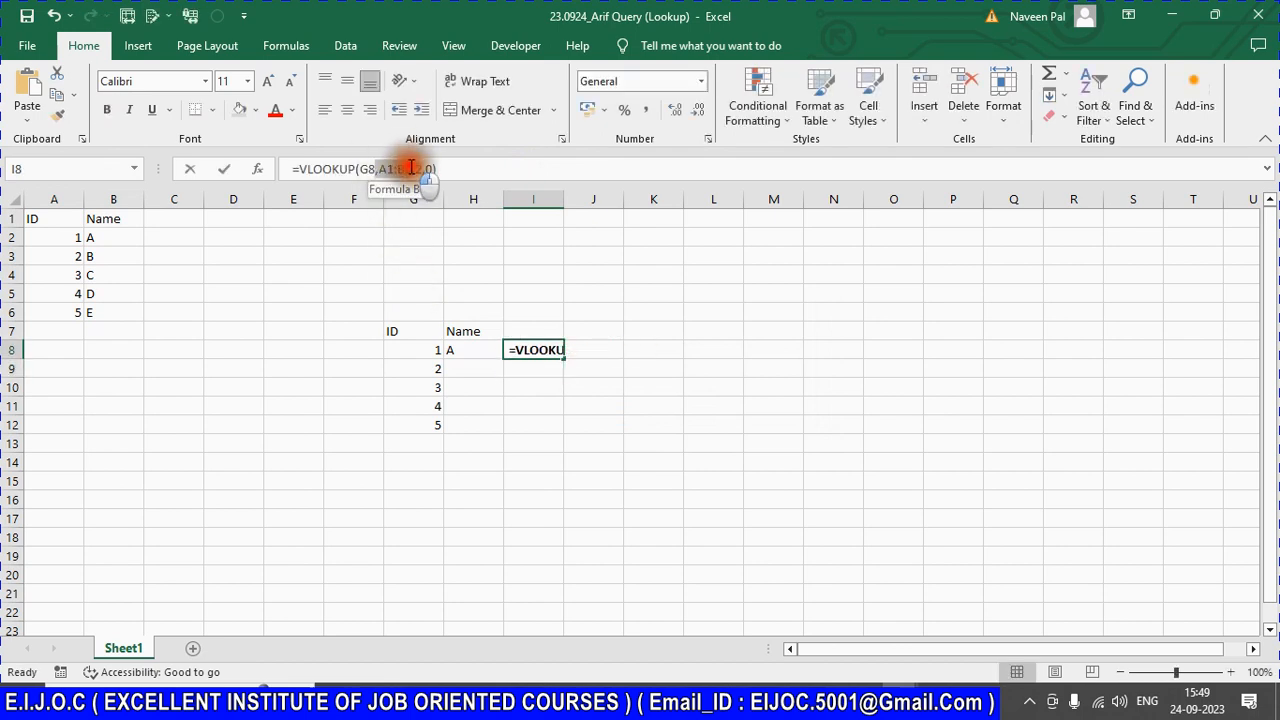
drag(411, 168, 415, 170)
key(Escape)
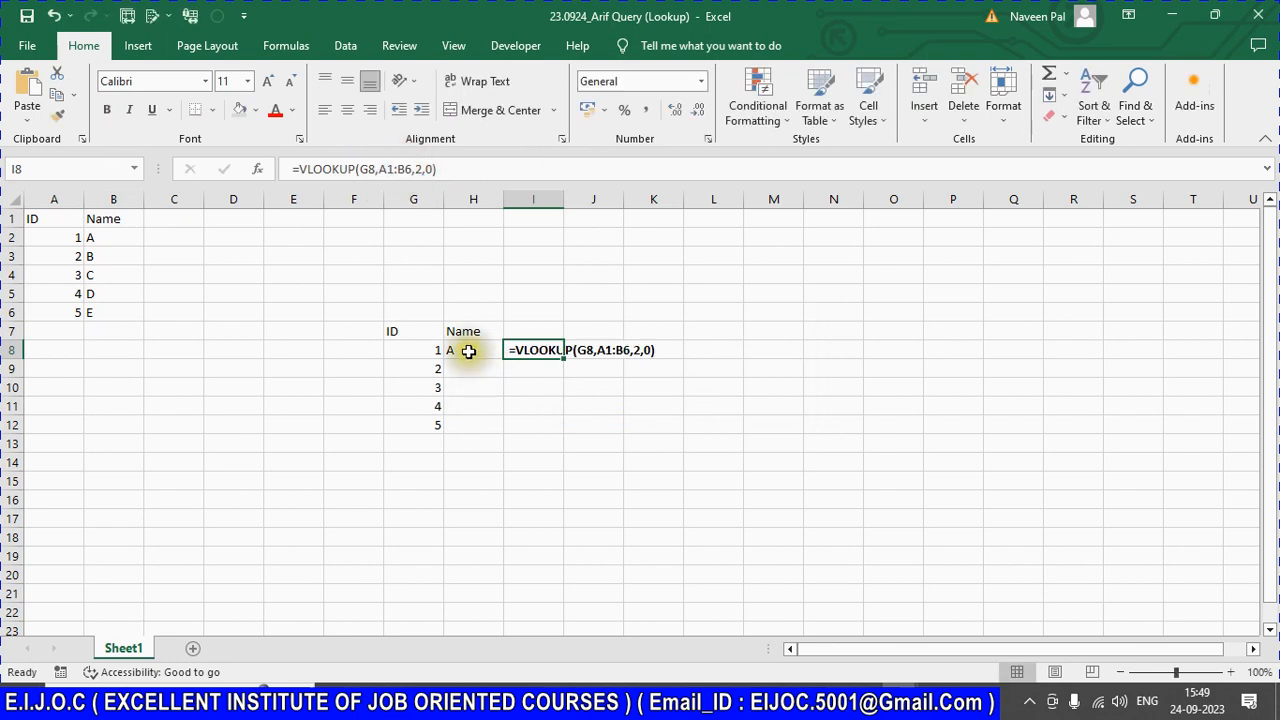
Step: Copy the VLOOKUP formula from H8 down to H12 to look up the remaining IDs
click(469, 352)
key(ctrl+c)
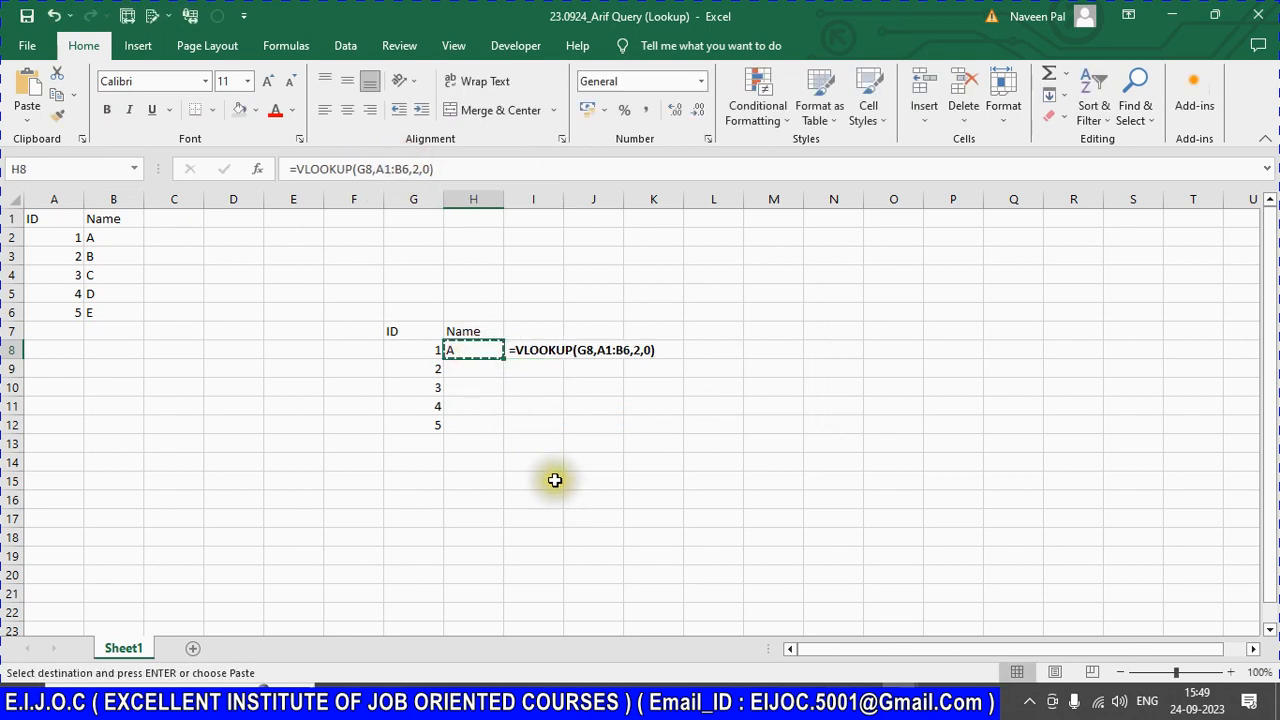
shift+click(491, 425)
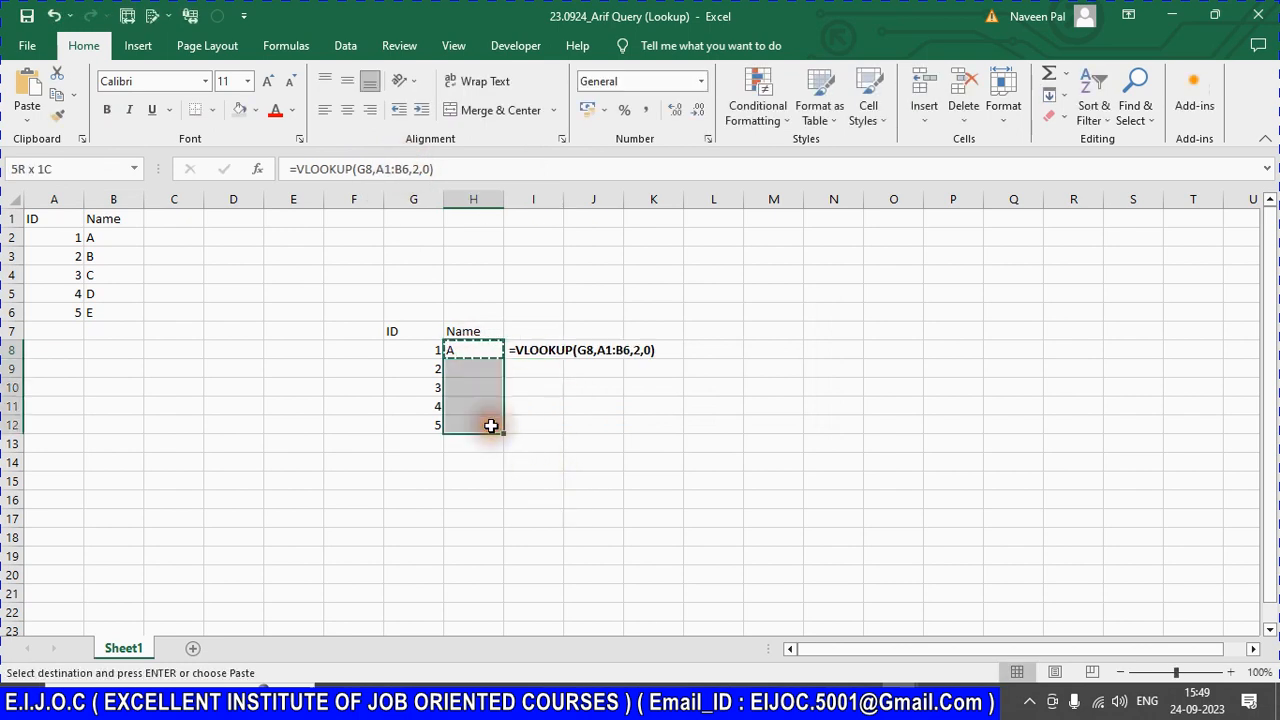
key(Return)
Step: Examine which table ranges the copied VLOOKUP formulas in H9, H10 and H11 refer to
click(474, 368)
click(487, 169)
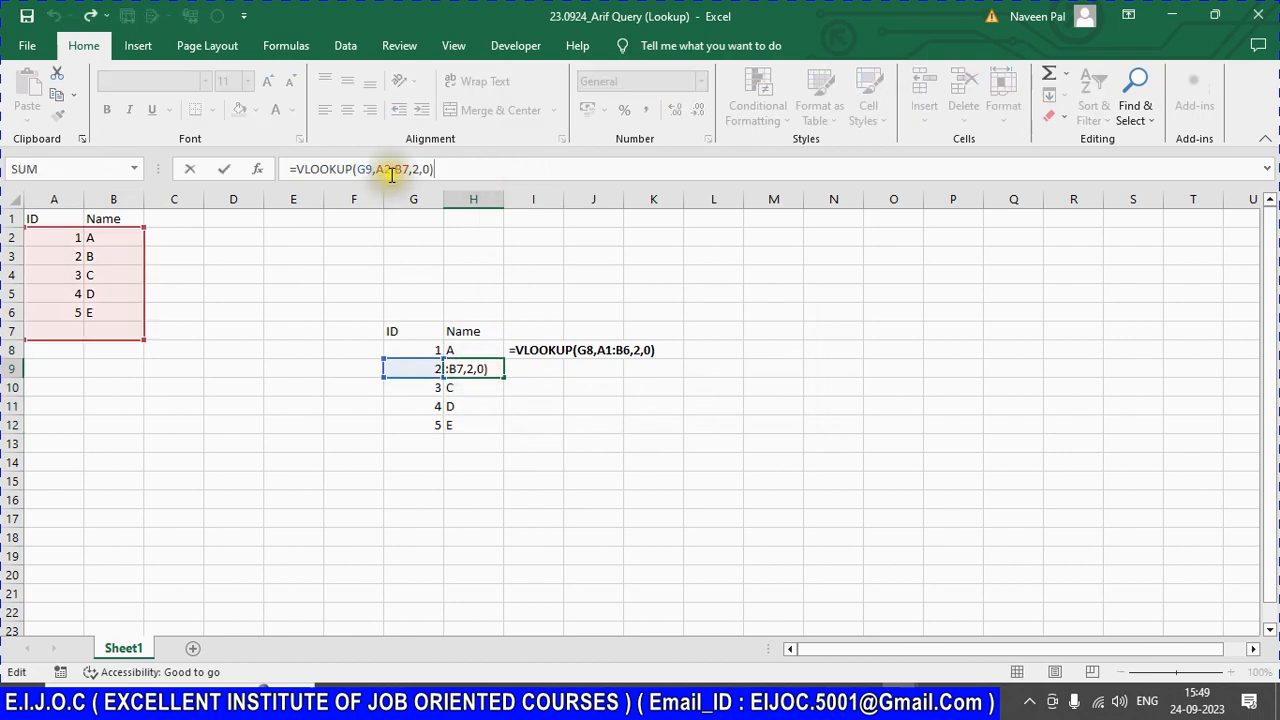
click(473, 390)
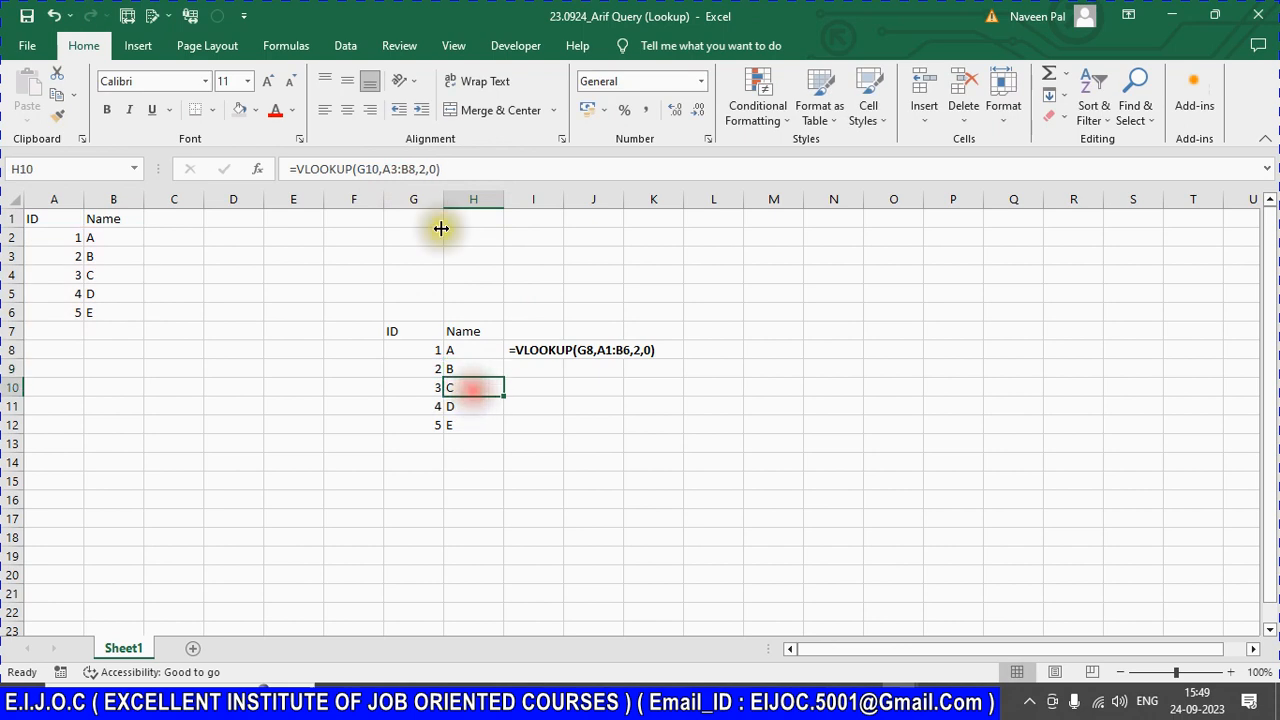
click(445, 169)
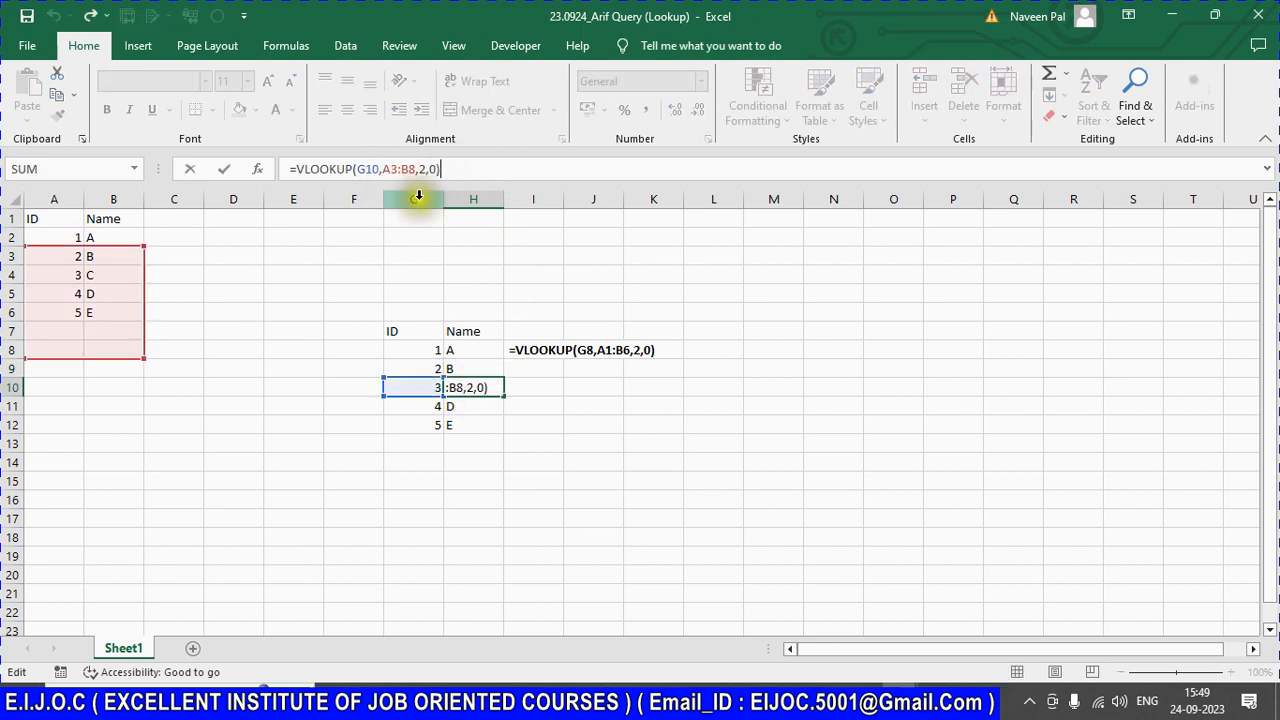
click(474, 409)
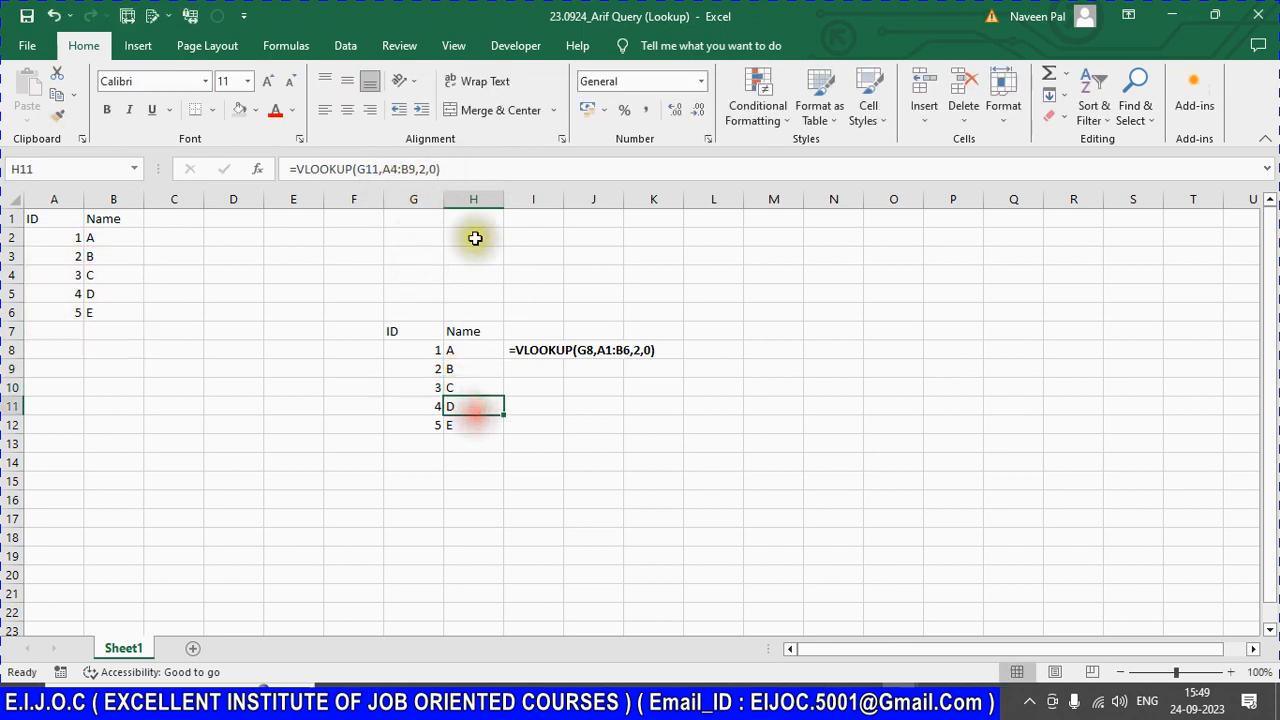
click(469, 168)
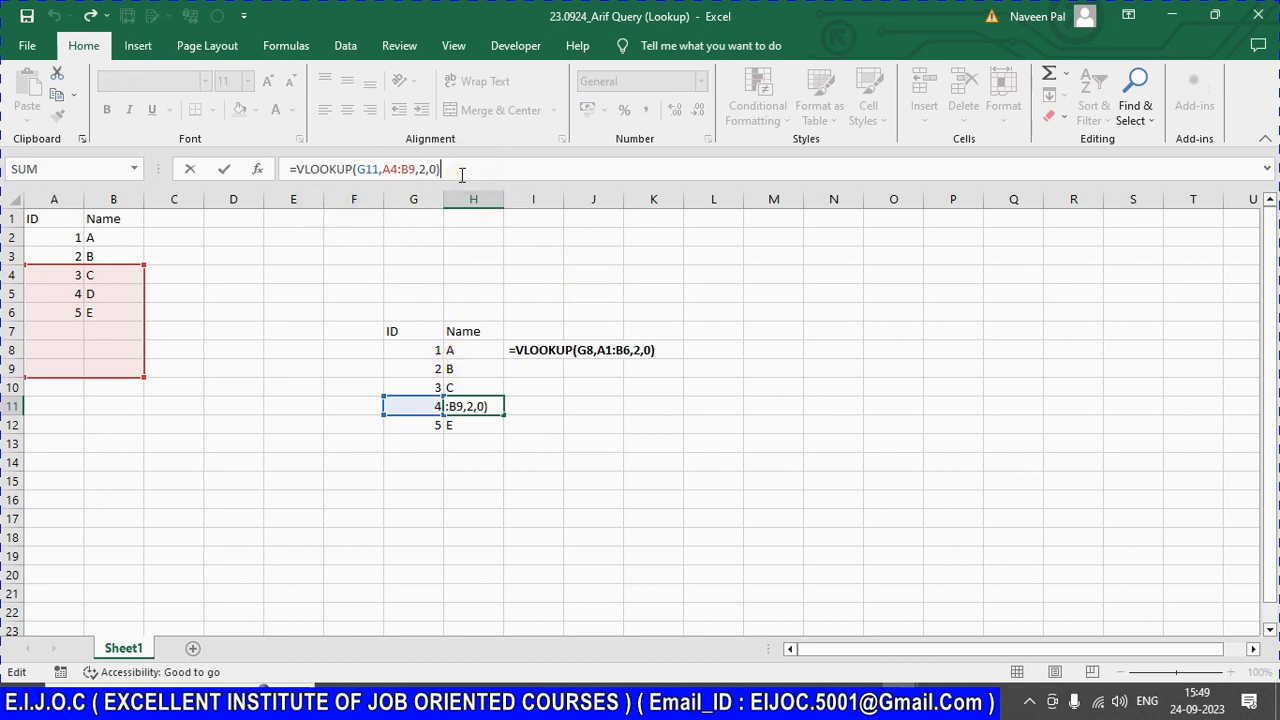
key(Escape)
click(465, 350)
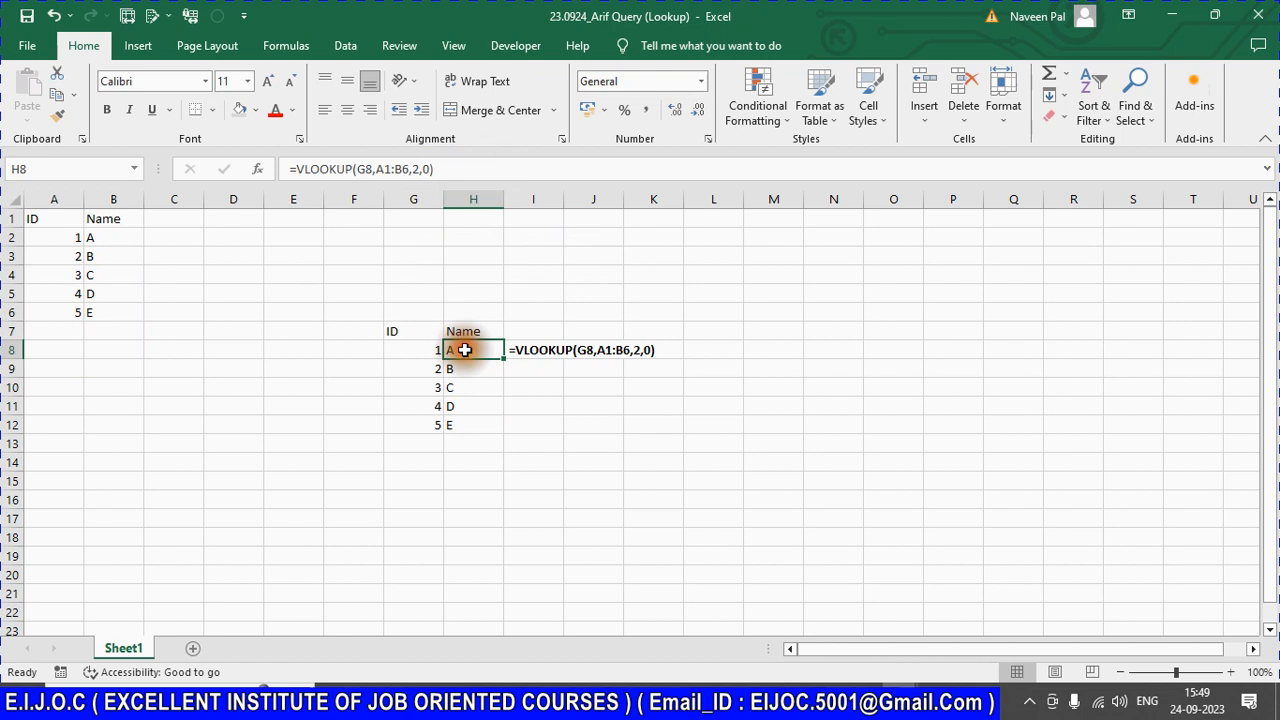
double_click(465, 350)
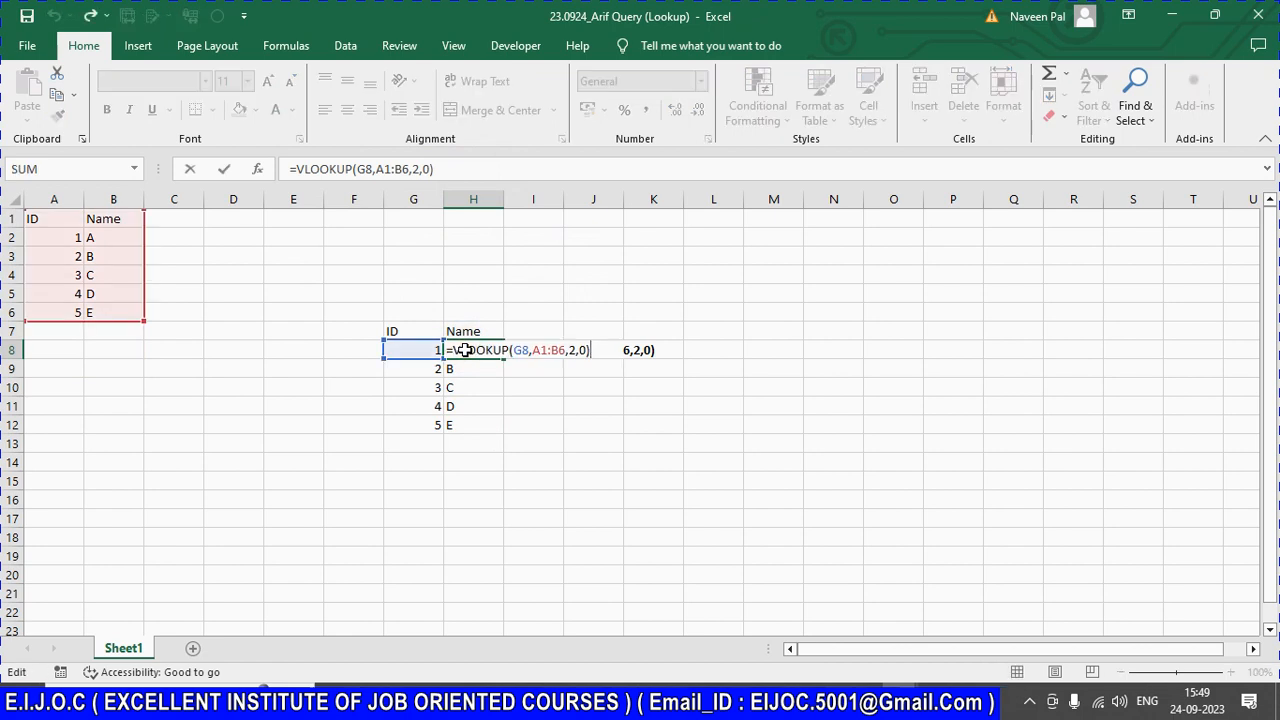
key(shift+Home)
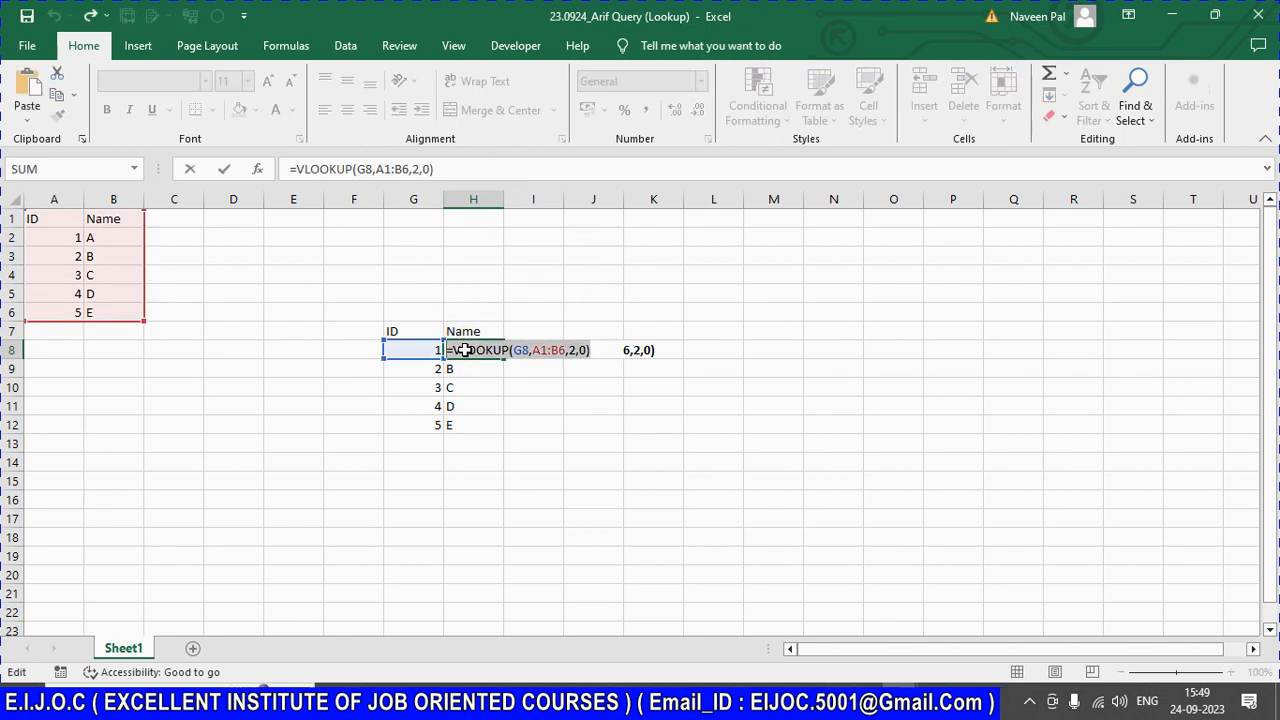
key(Escape)
key(Right)
key(Right)
key(Right)
key(Right)
Step: Copy the Name header and its VLOOKUP formula from H7:H8 to L7:L8
key(Left)
key(Left)
key(Left)
key(Left)
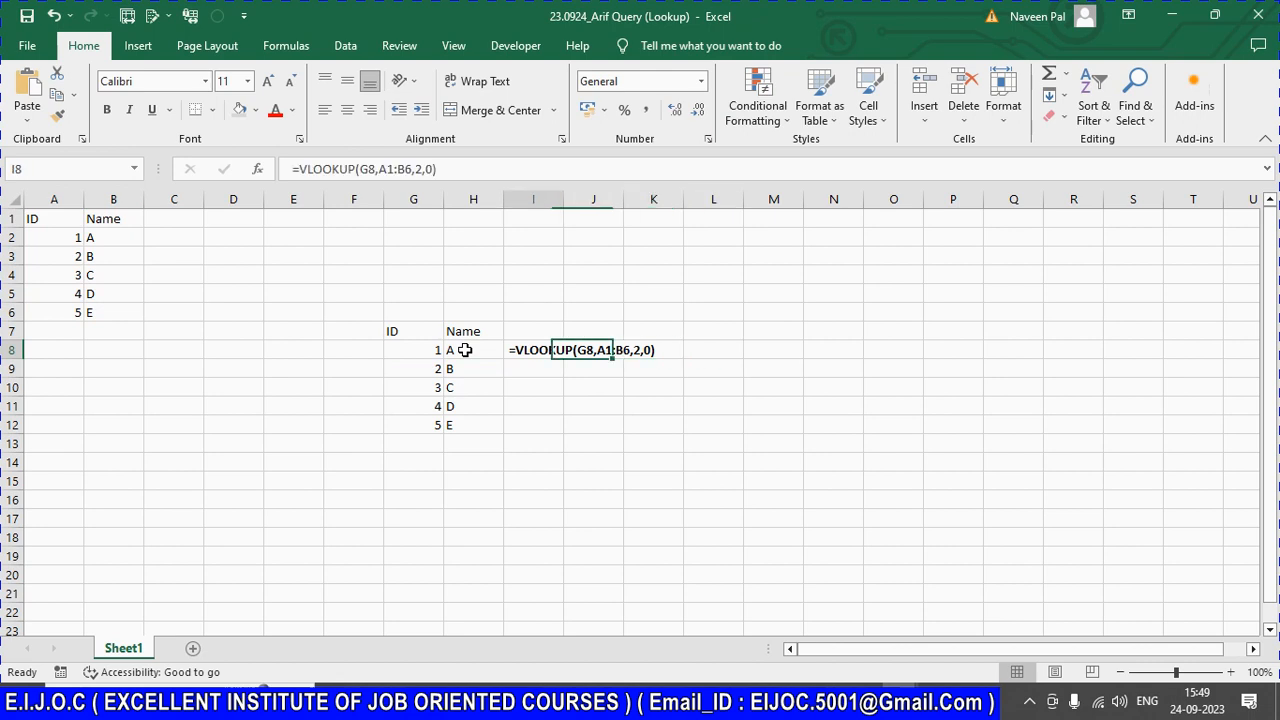
key(Up)
key(shift+Down)
key(ctrl+c)
key(Right)
key(Right)
key(Right)
key(Right)
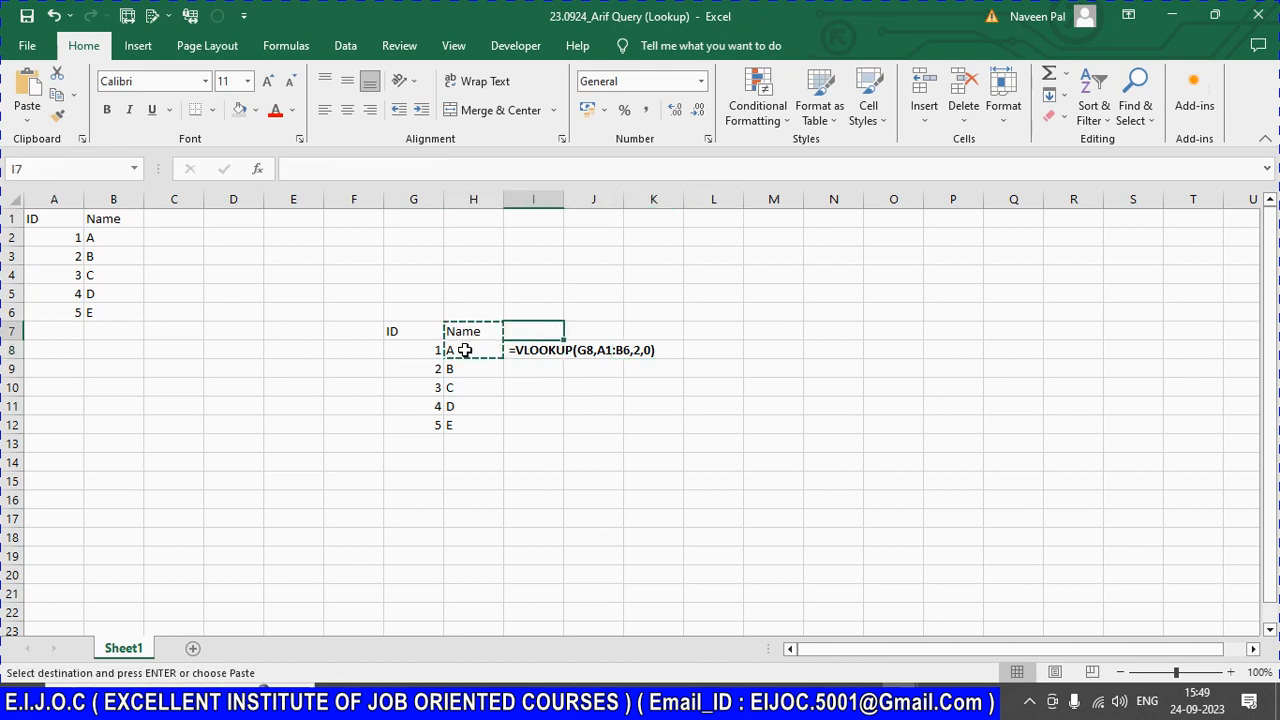
key(ctrl+v)
key(Down)
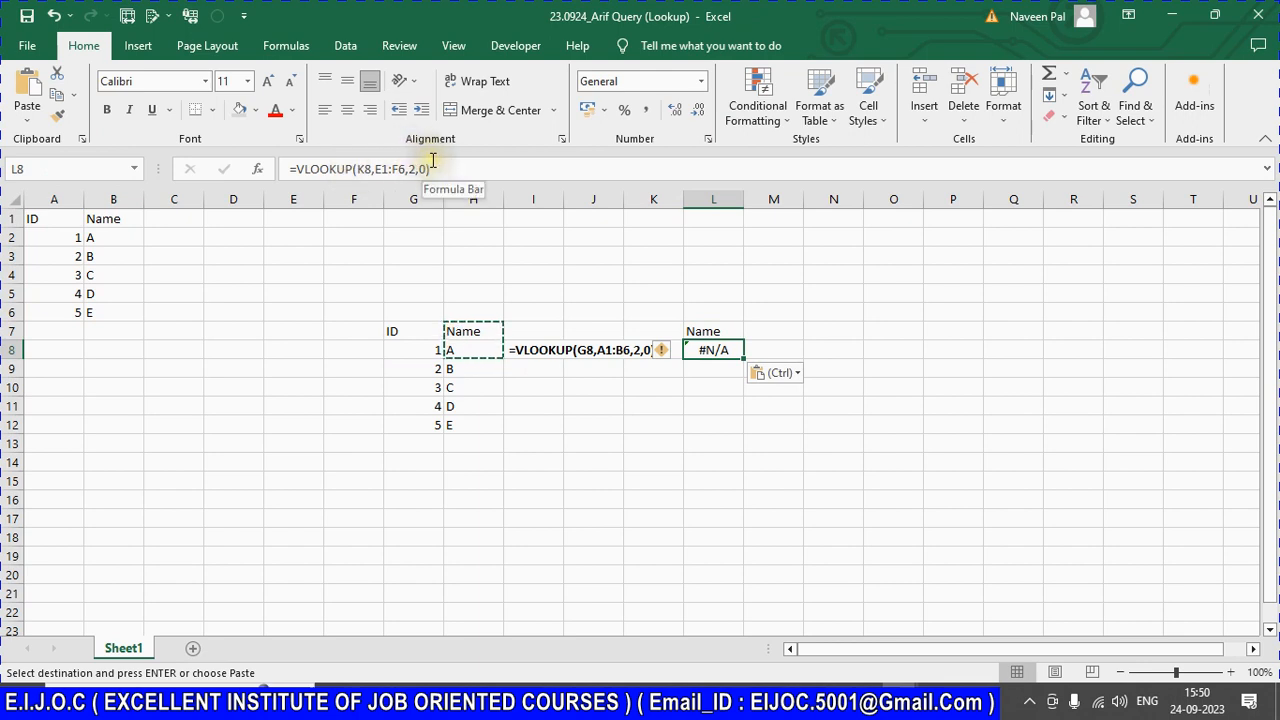
Step: Examine which cells the copied formula in L8 refers to, compared with the source table in A1:B6
click(400, 169)
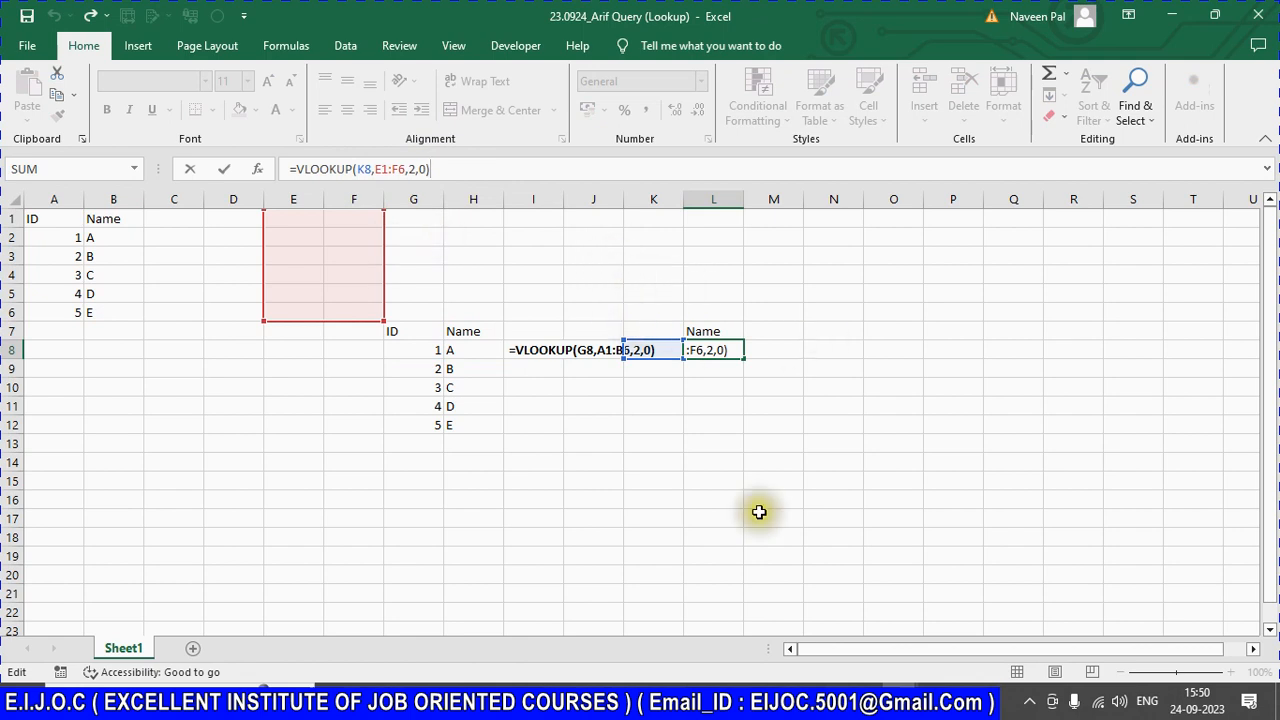
drag(38, 218, 107, 312)
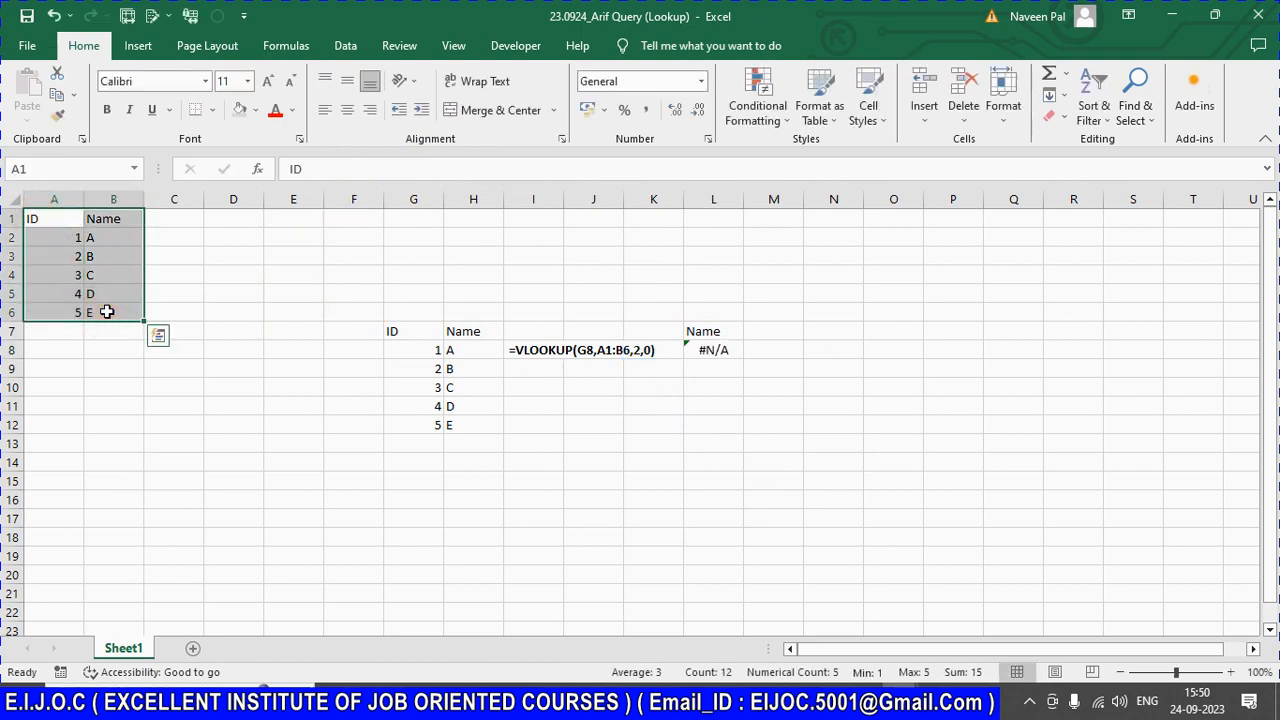
drag(55, 214, 100, 309)
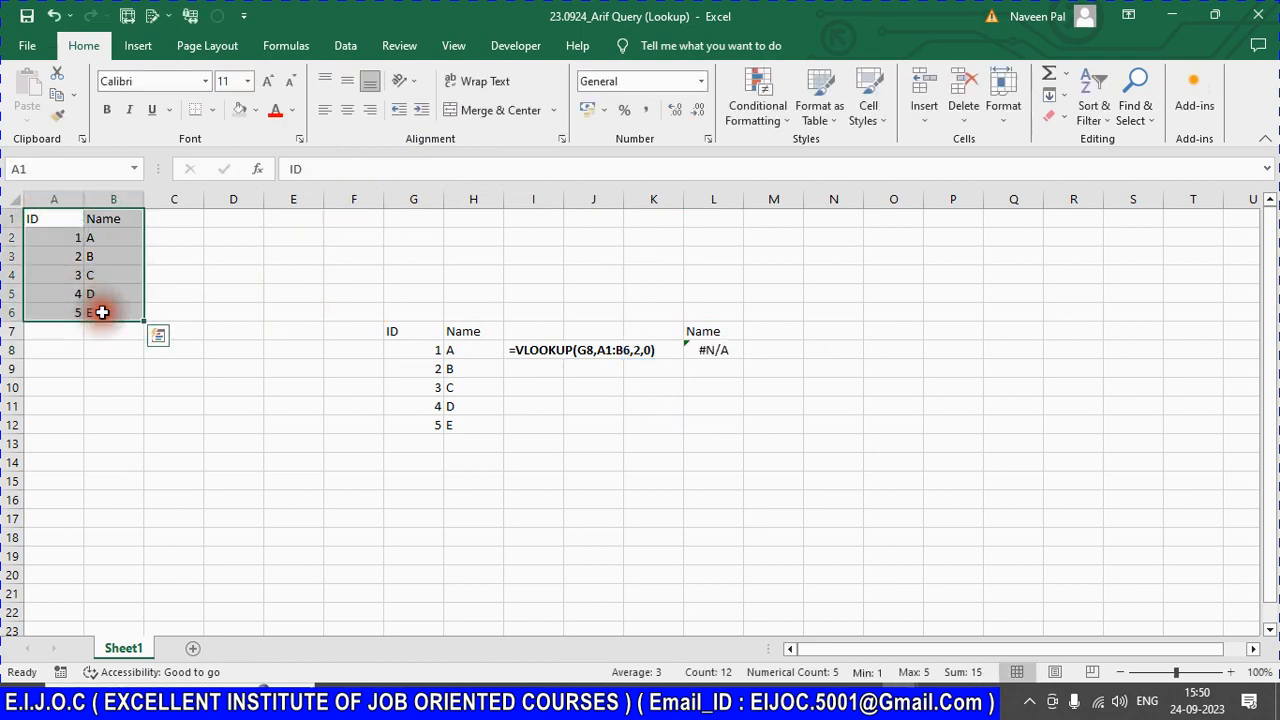
click(710, 351)
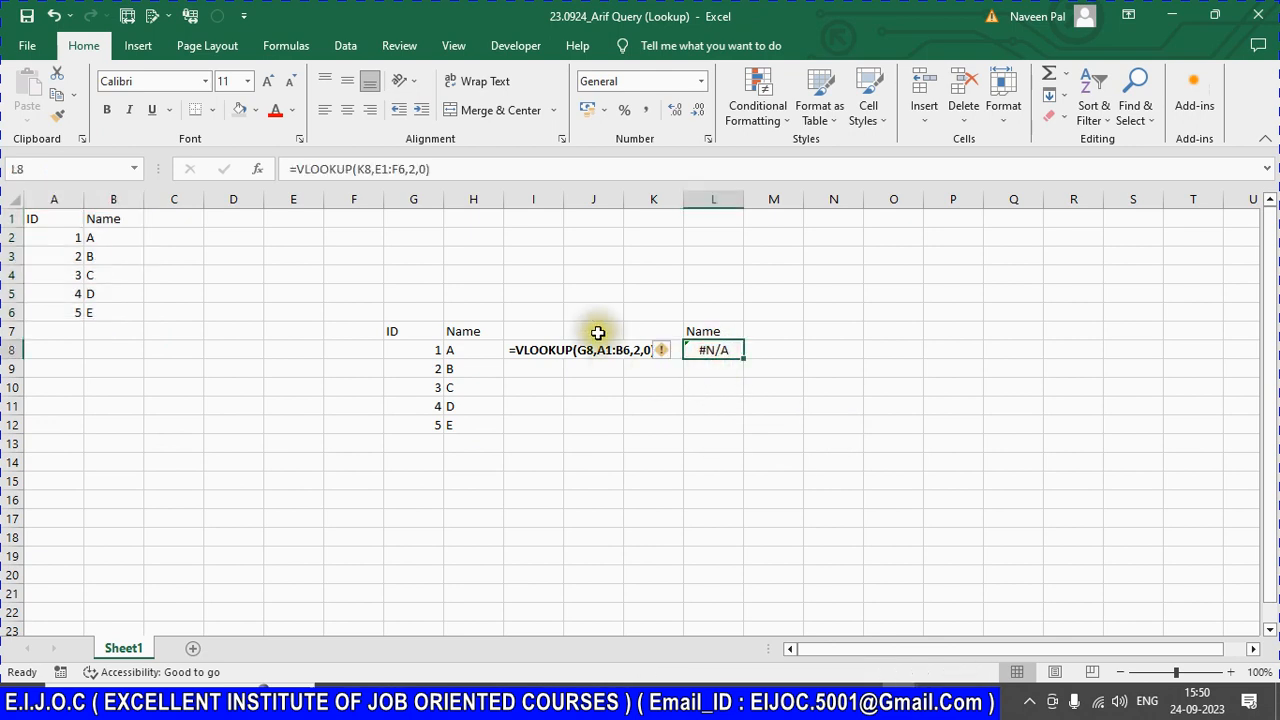
click(370, 169)
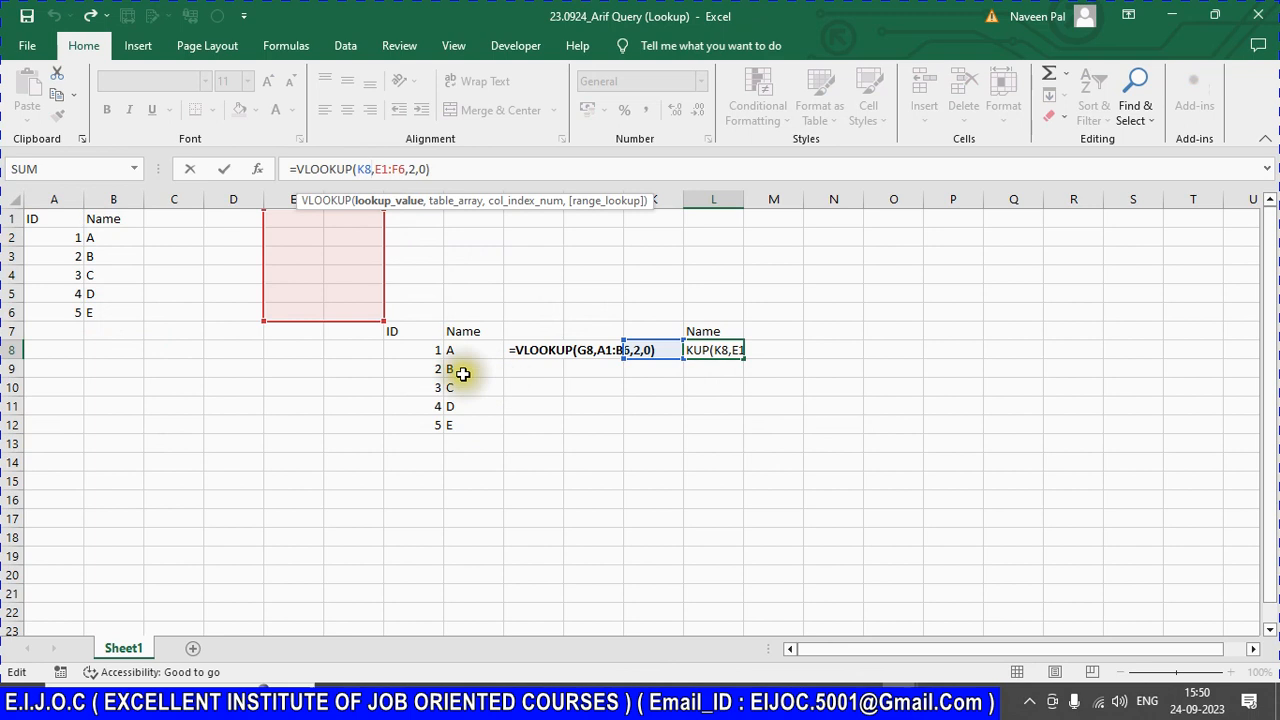
key(Escape)
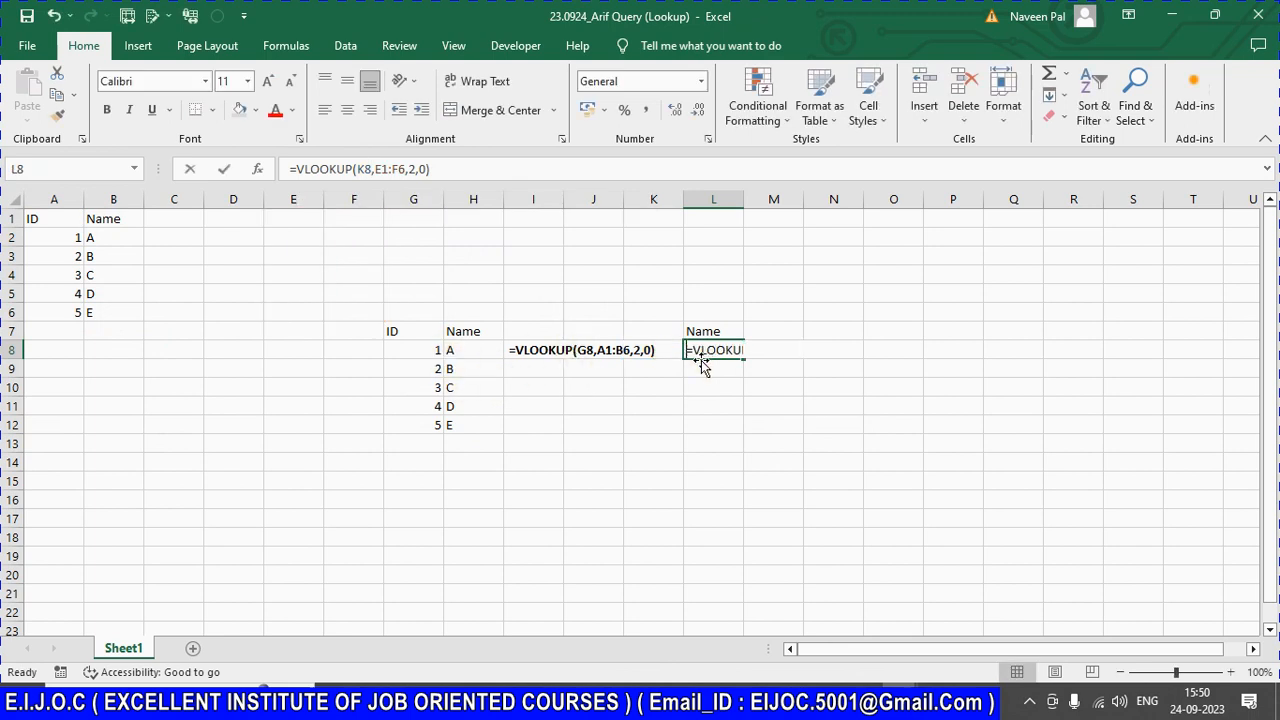
Step: Replace L8's formula with a new VLOOKUP whose lookup value is the column-locked reference $G8
text(=vl)
key(Tab)
key(Left)
key(Left)
key(Left)
key(Left)
key(Left)
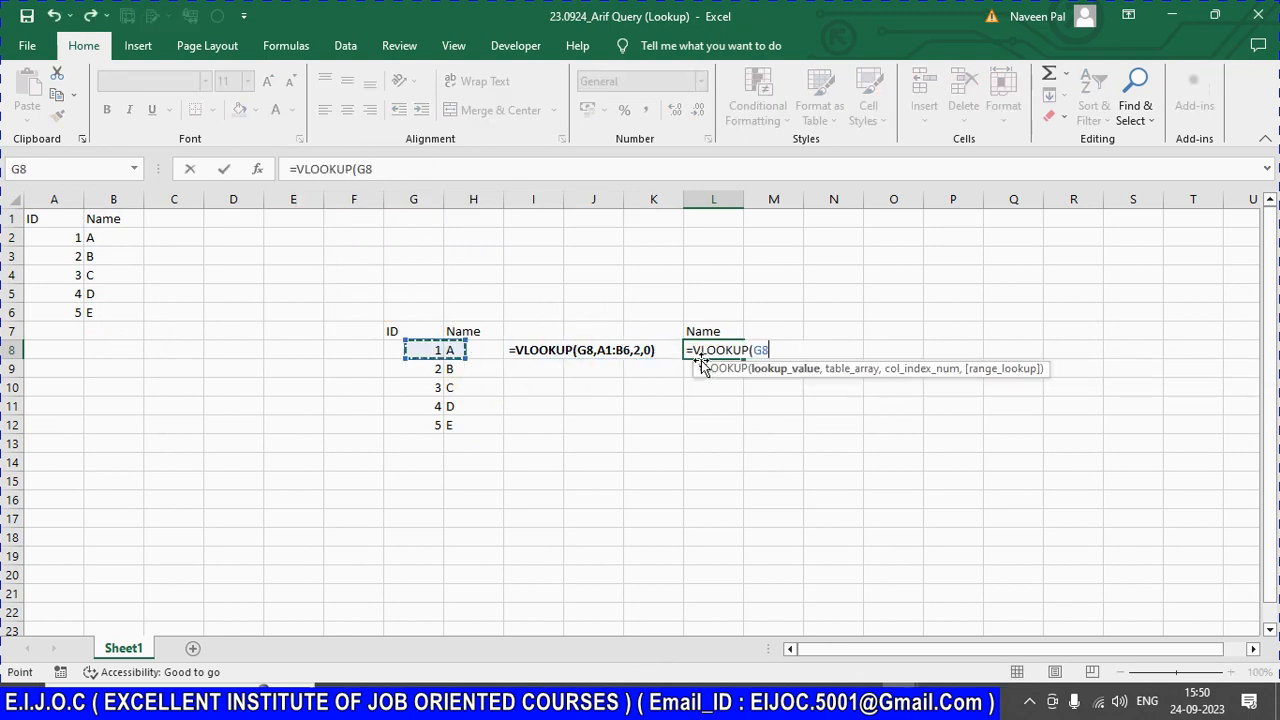
click(357, 169)
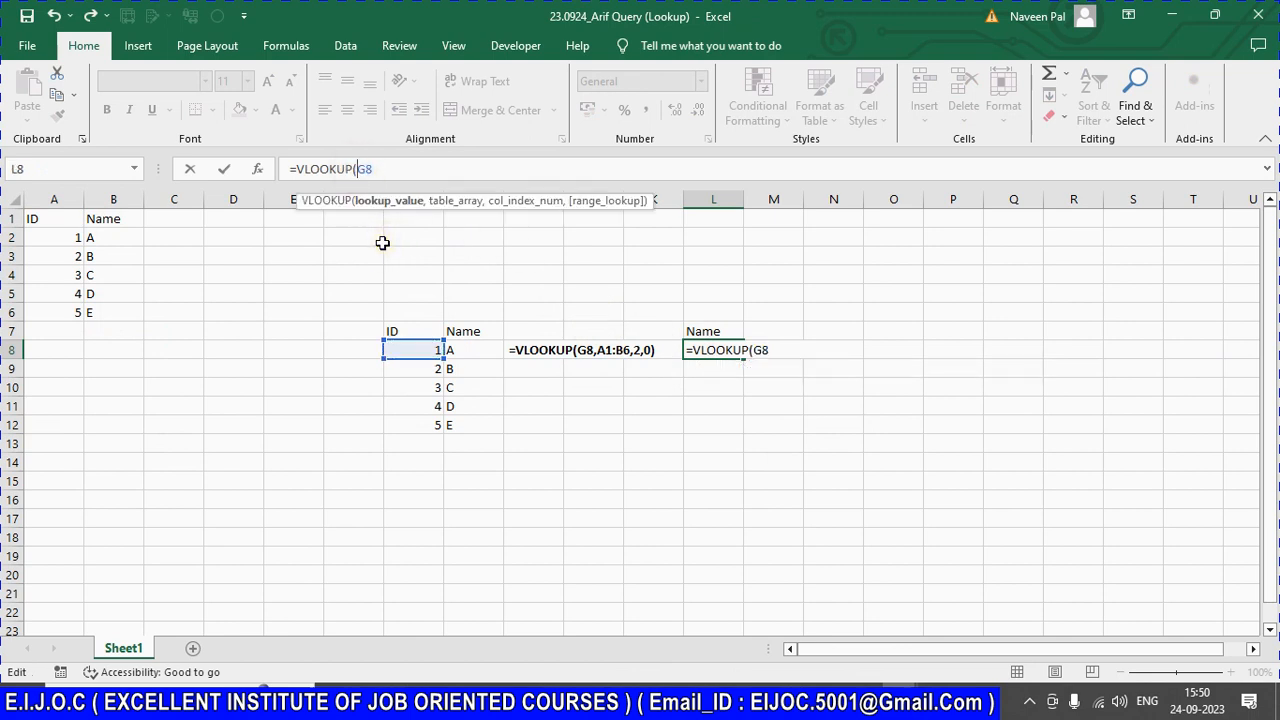
text(,)
Step: Complete L8's VLOOKUP with the absolute table range $A$1:$B$6, column index 2 and match type 0
drag(50, 216, 114, 316)
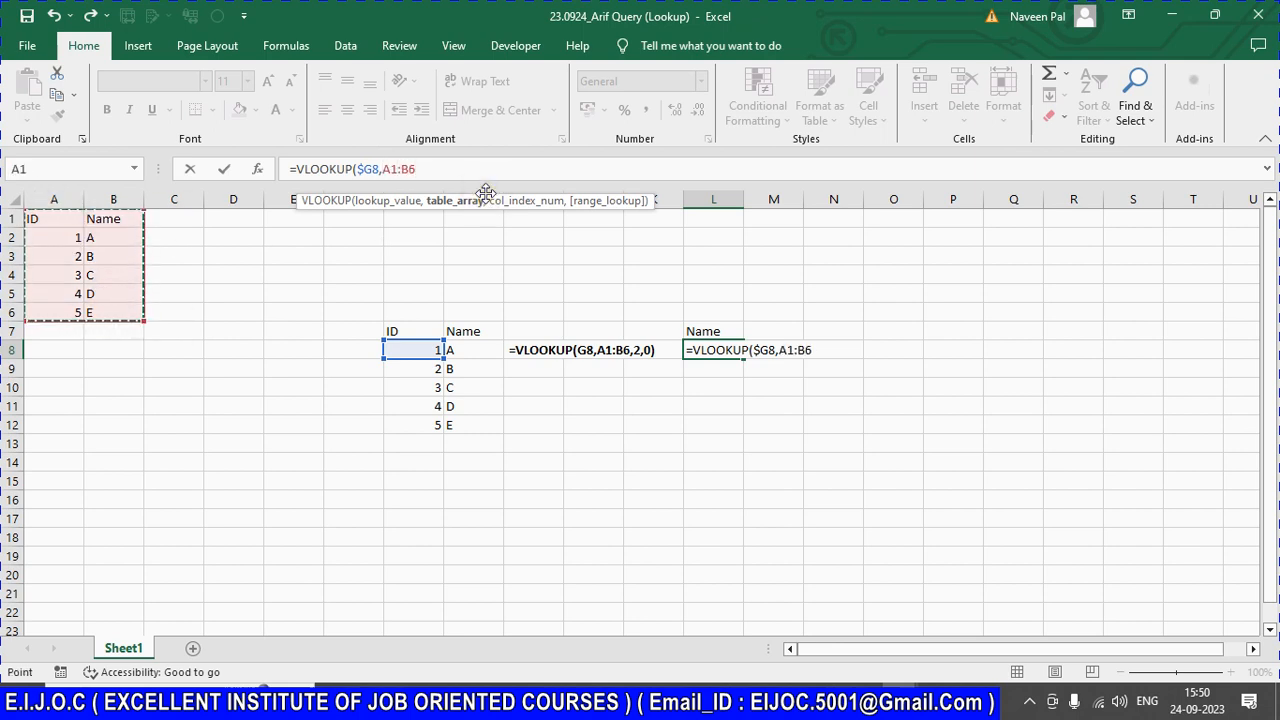
click(386, 171)
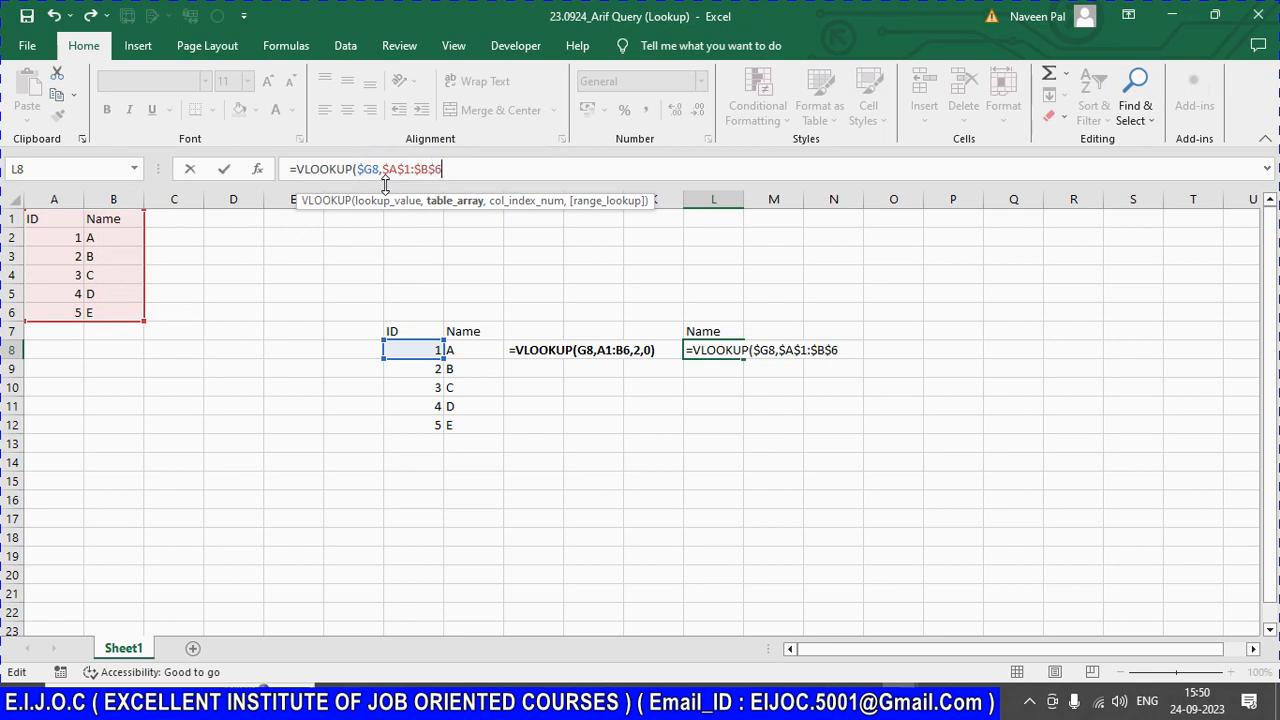
text(,2,0)
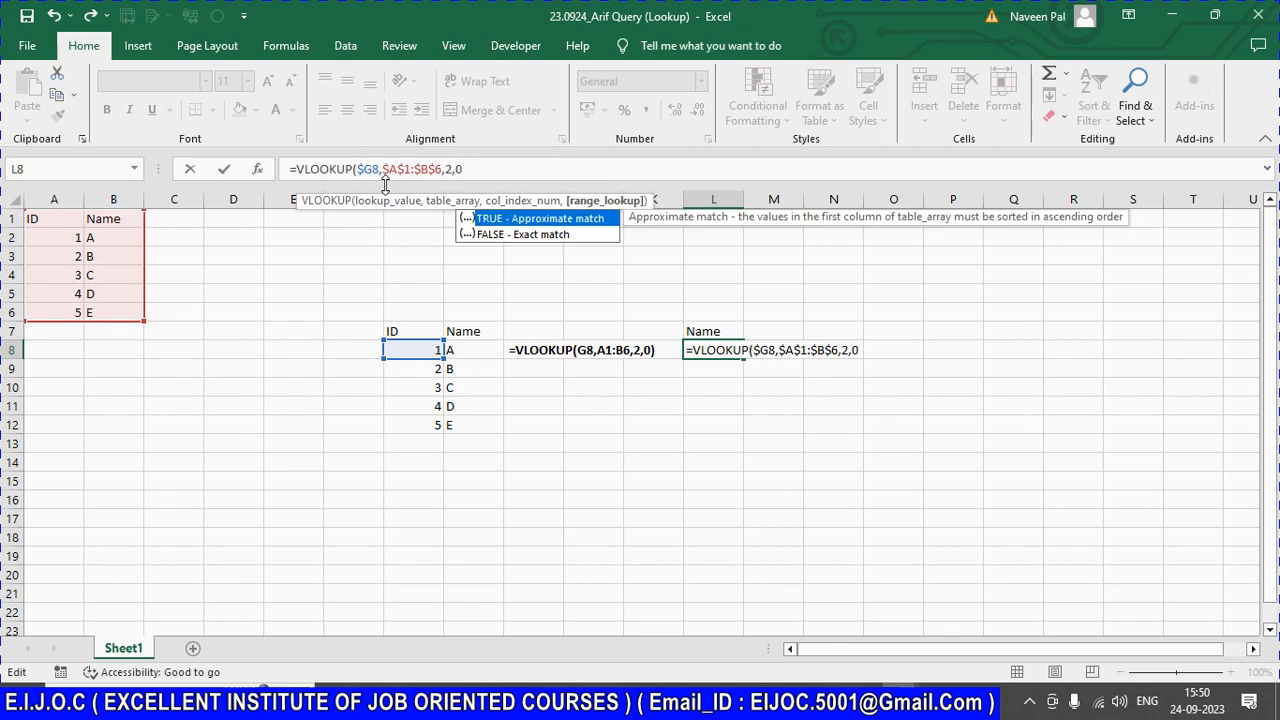
text())
key(Return)
key(Up)
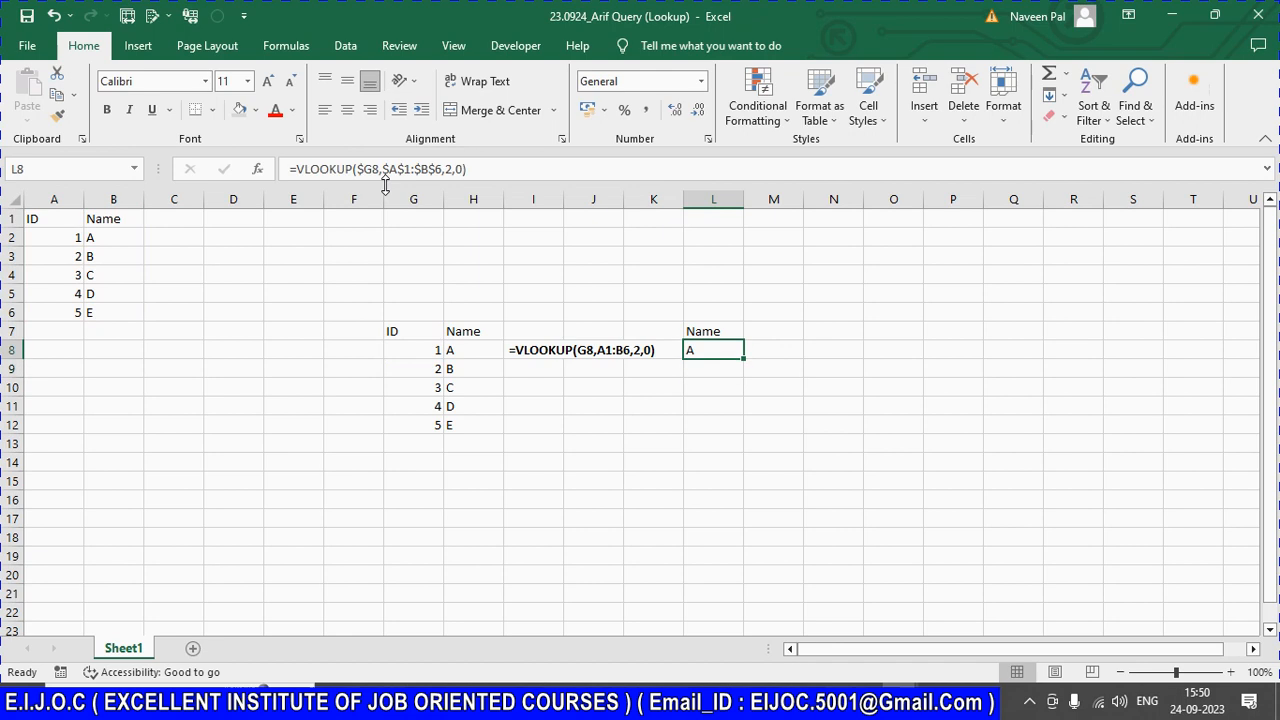
Step: Copy the VLOOKUP formula from L8 down to L12
key(ctrl+c)
key(shift+Down)
key(shift+Down)
key(shift+Down)
key(shift+Down)
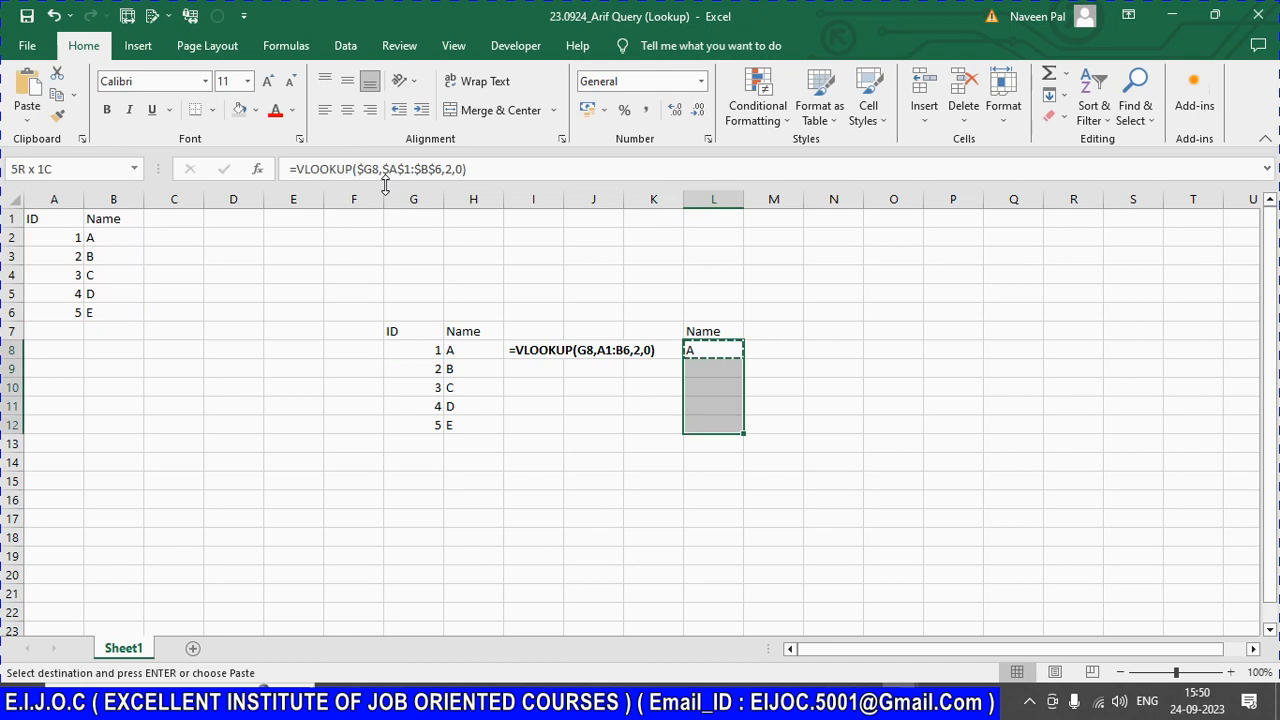
key(ctrl+v)
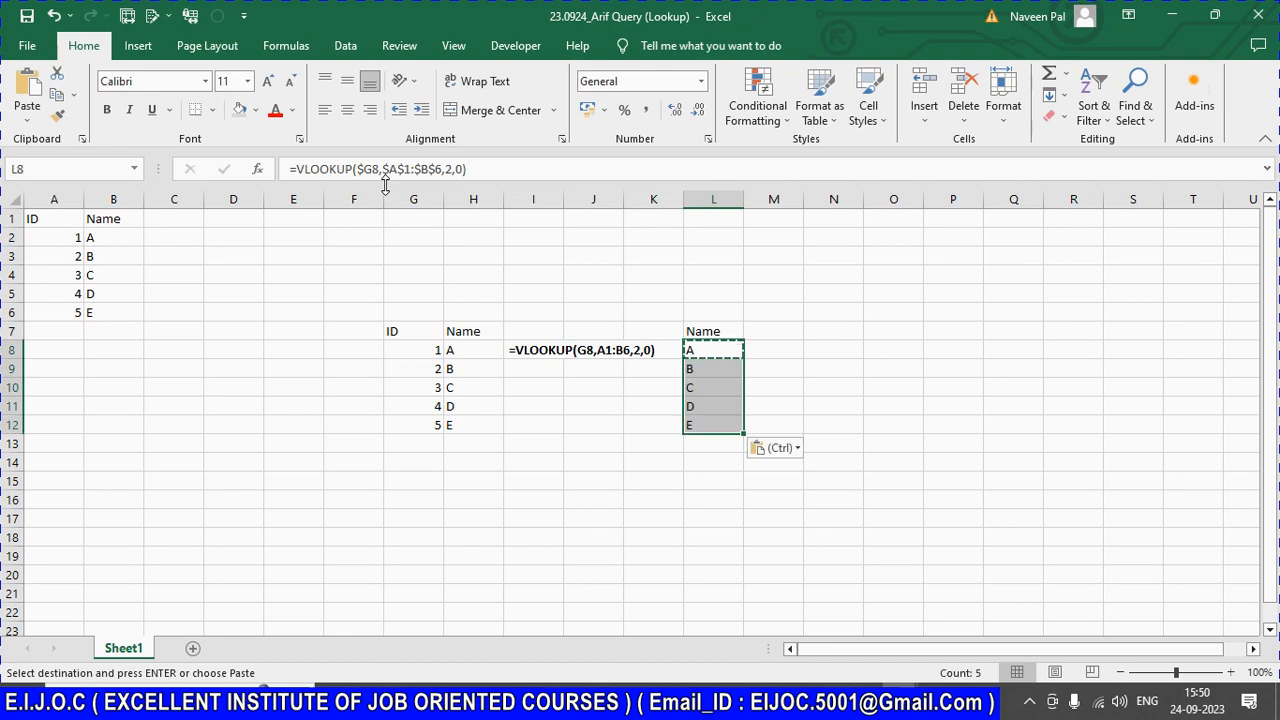
Step: Examine the lookup values and table ranges used by the formulas in L8, L10, L11 and L12
click(528, 172)
click(707, 404)
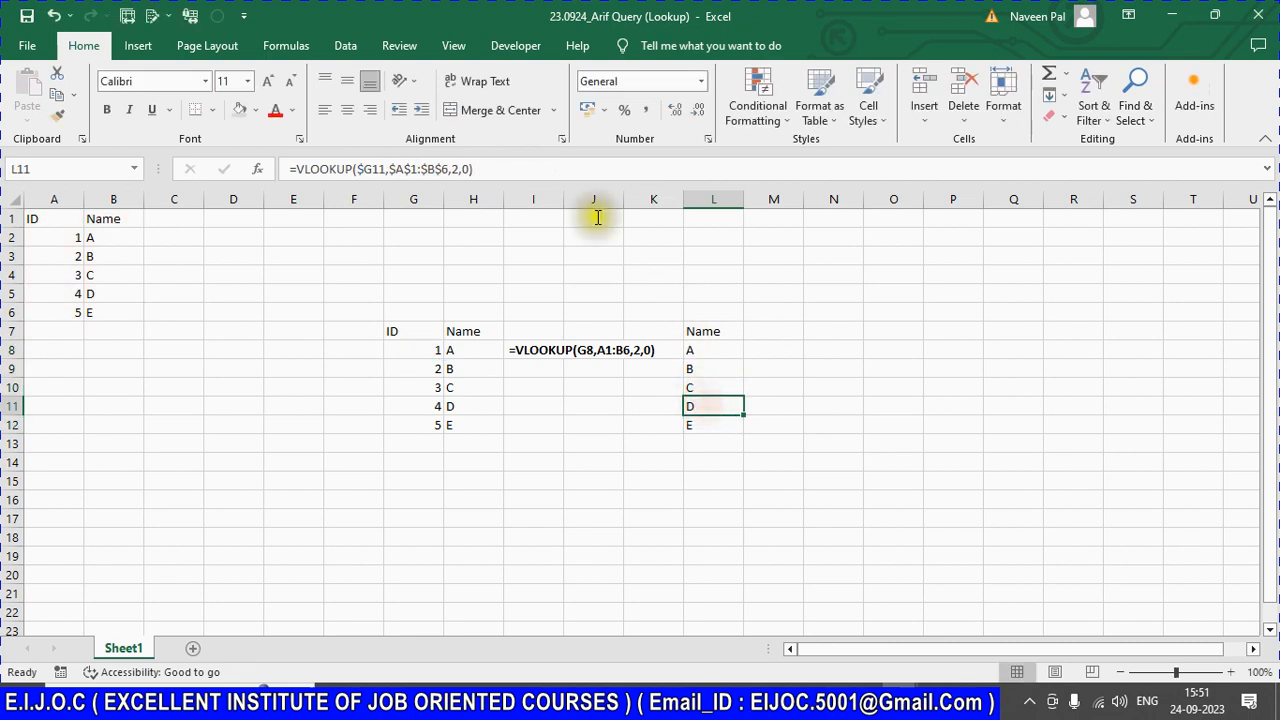
click(535, 177)
click(710, 425)
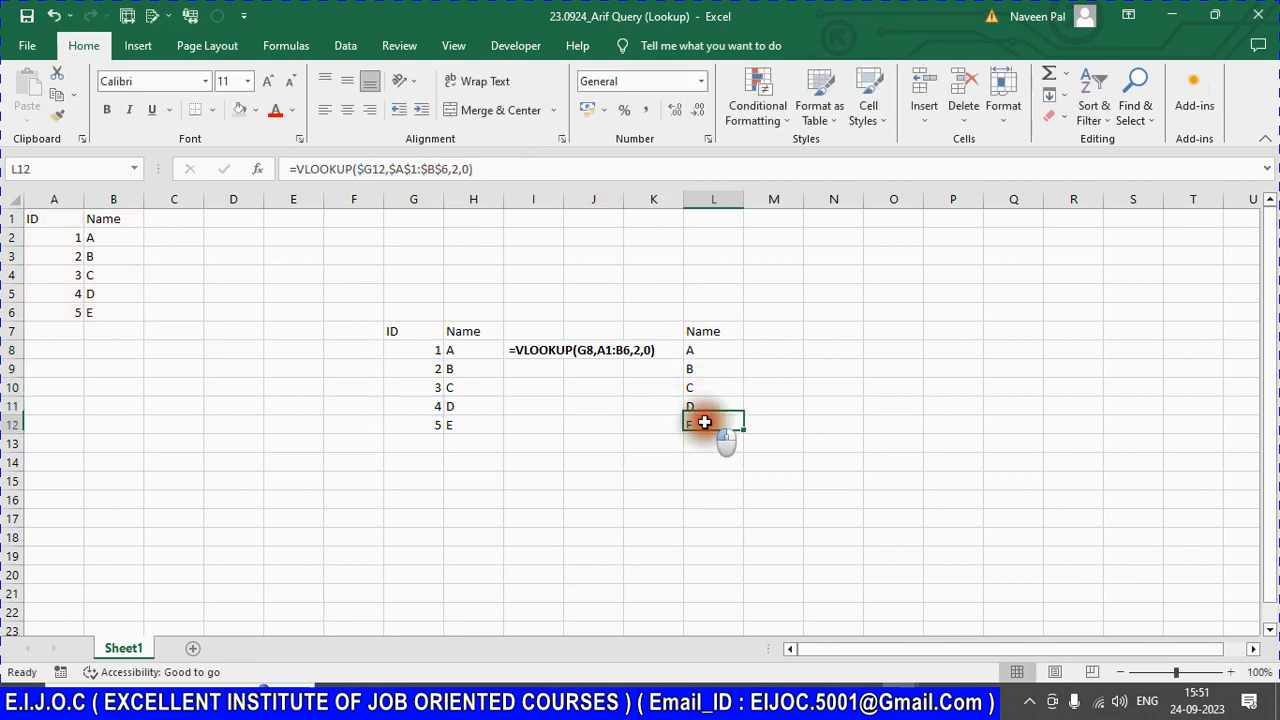
click(520, 169)
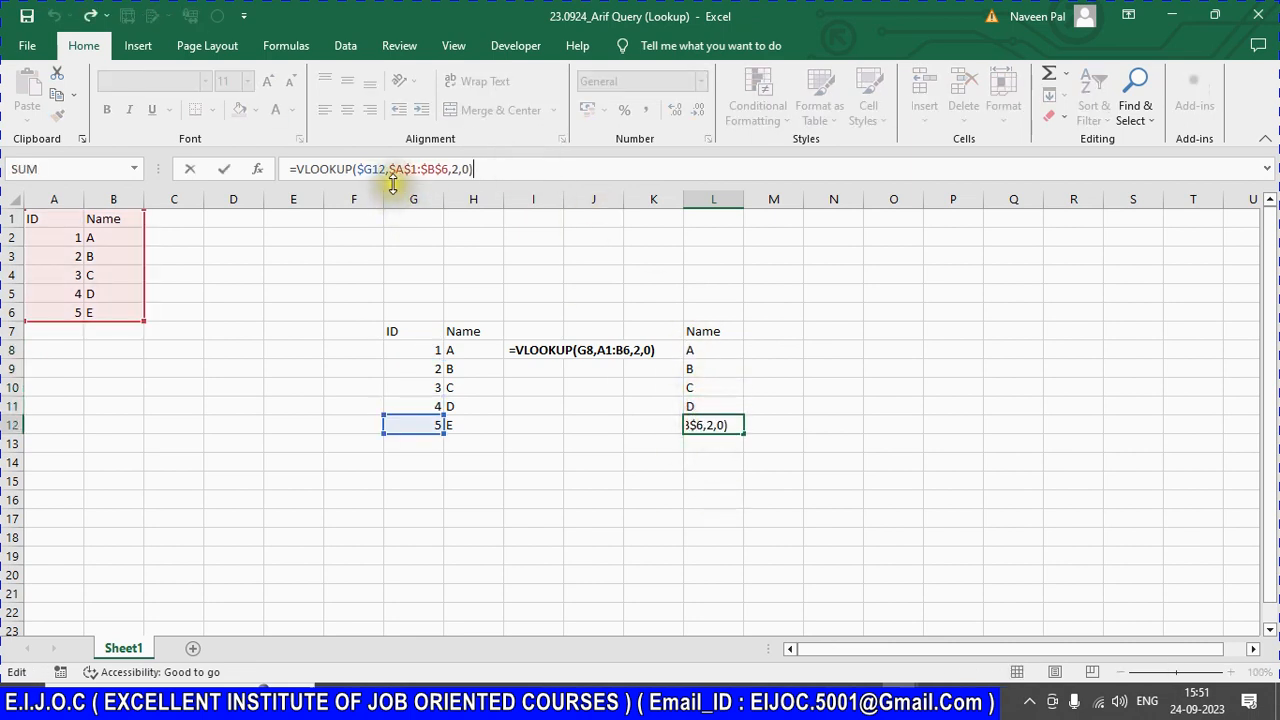
key(Escape)
click(716, 352)
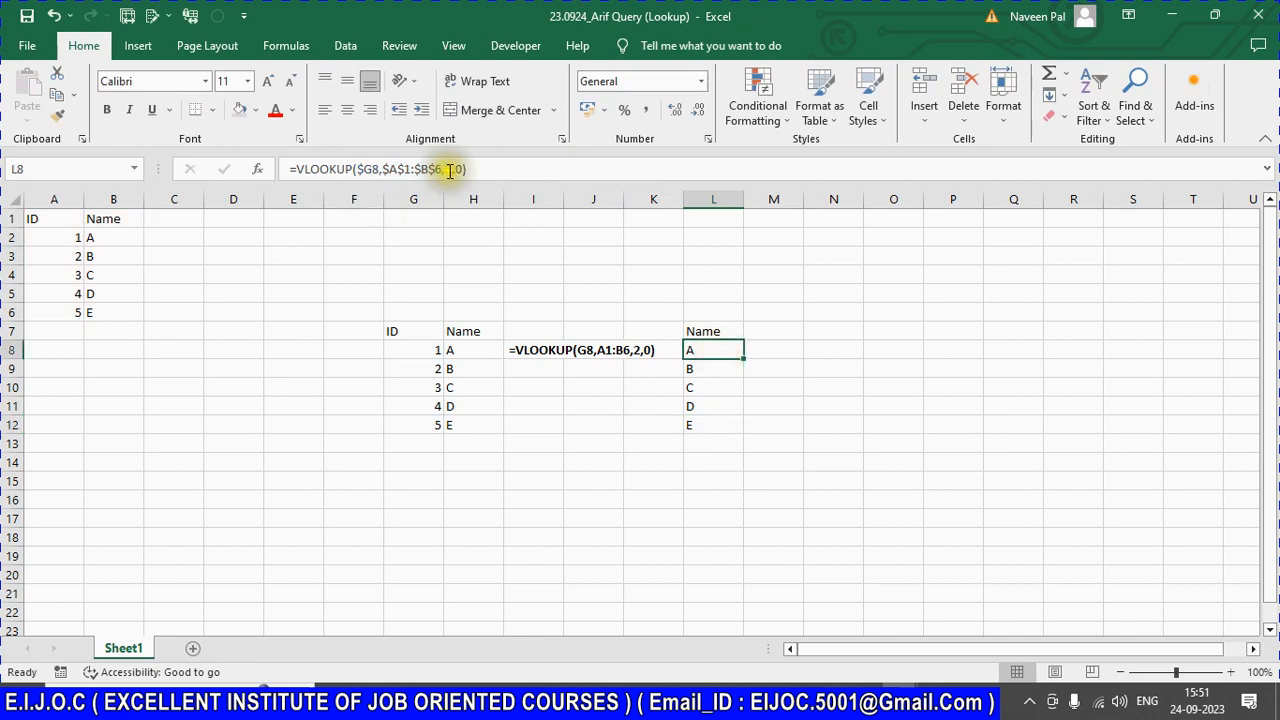
click(373, 169)
key(Escape)
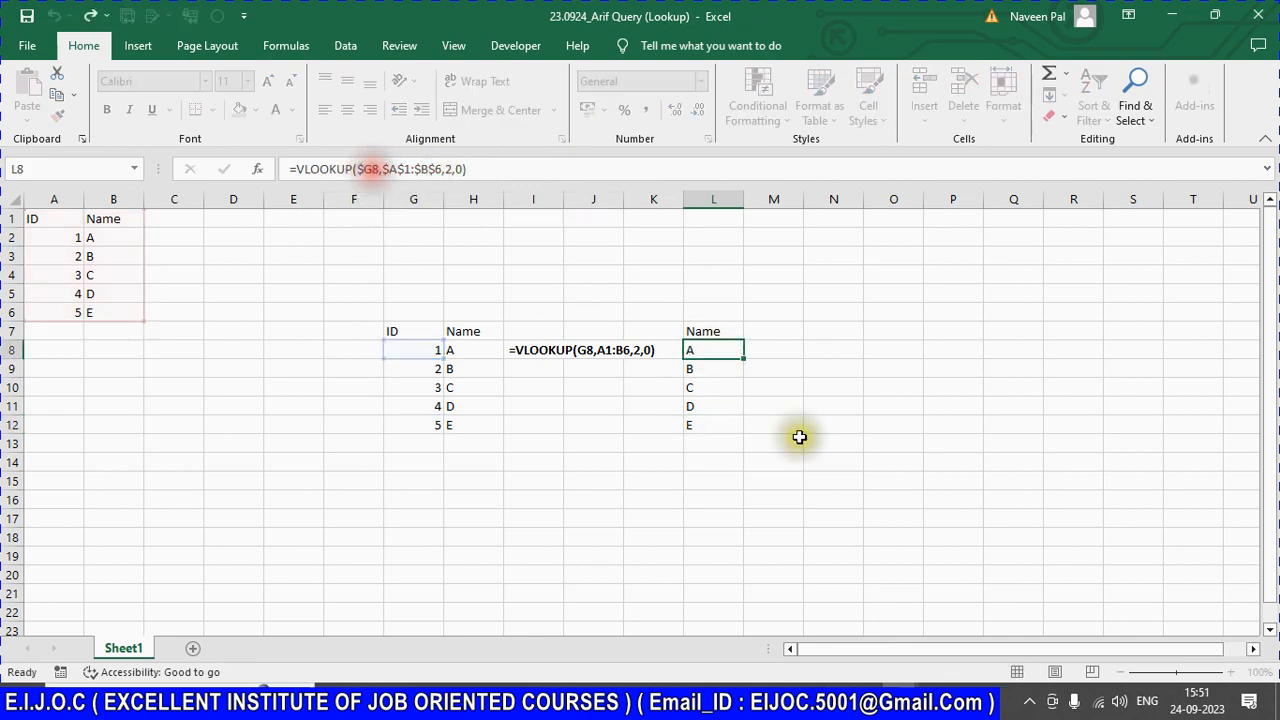
click(712, 388)
click(503, 170)
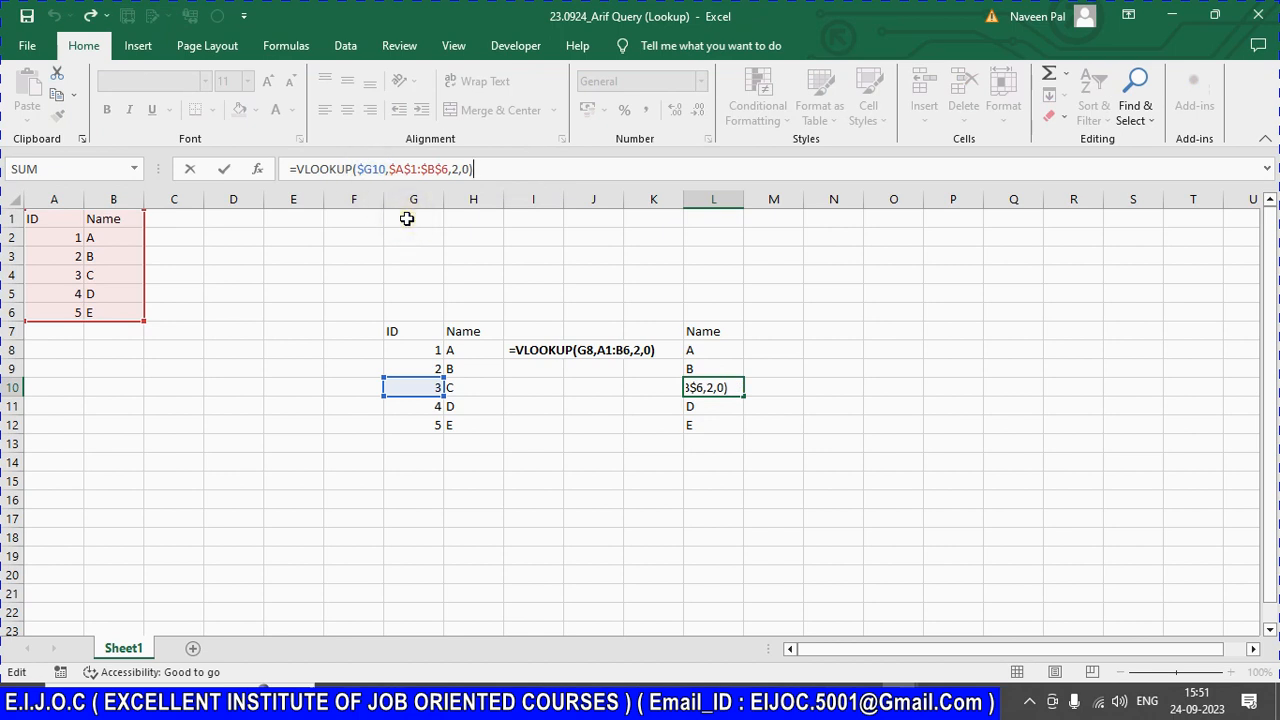
Step: Place L8's formula in M8 as text reading =VLOOKUP($G8,$A$1:$B$6,2,0), and save the workbook
click(714, 349)
click(486, 172)
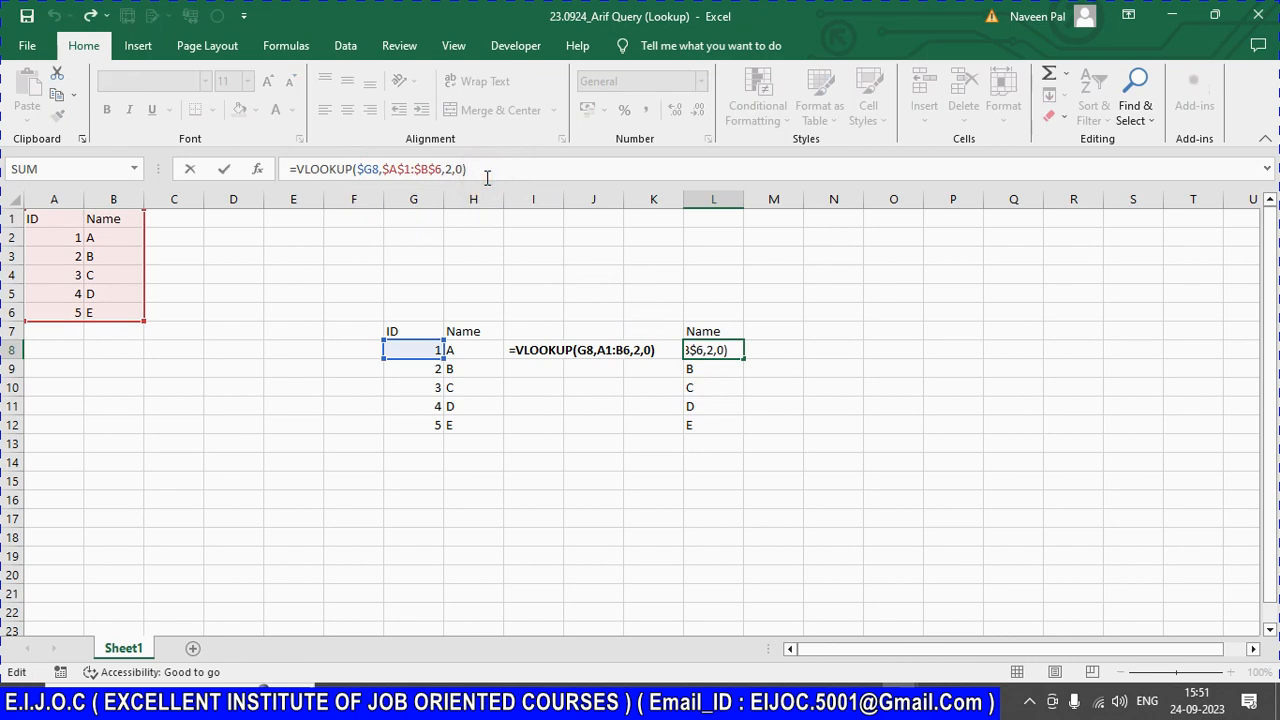
key(shift+Home)
key(ctrl+c)
key(Tab)
key(F2)
key(ctrl+v)
key(Return)
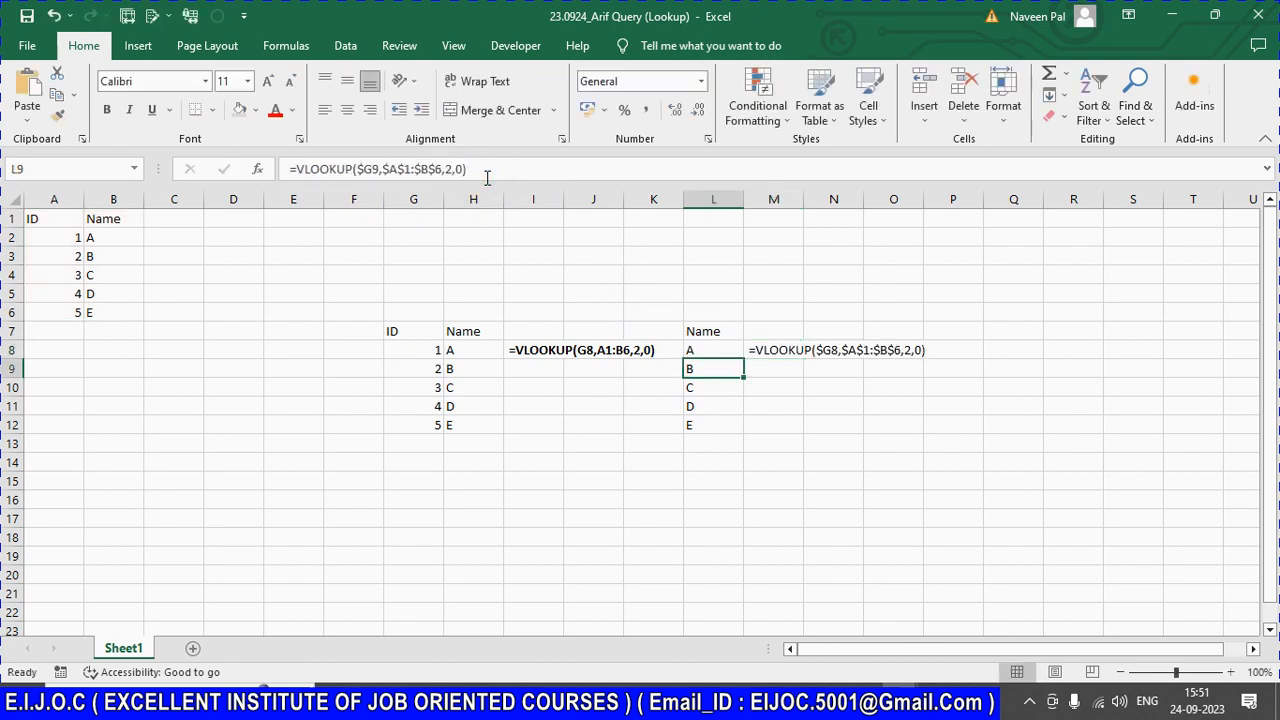
key(Up)
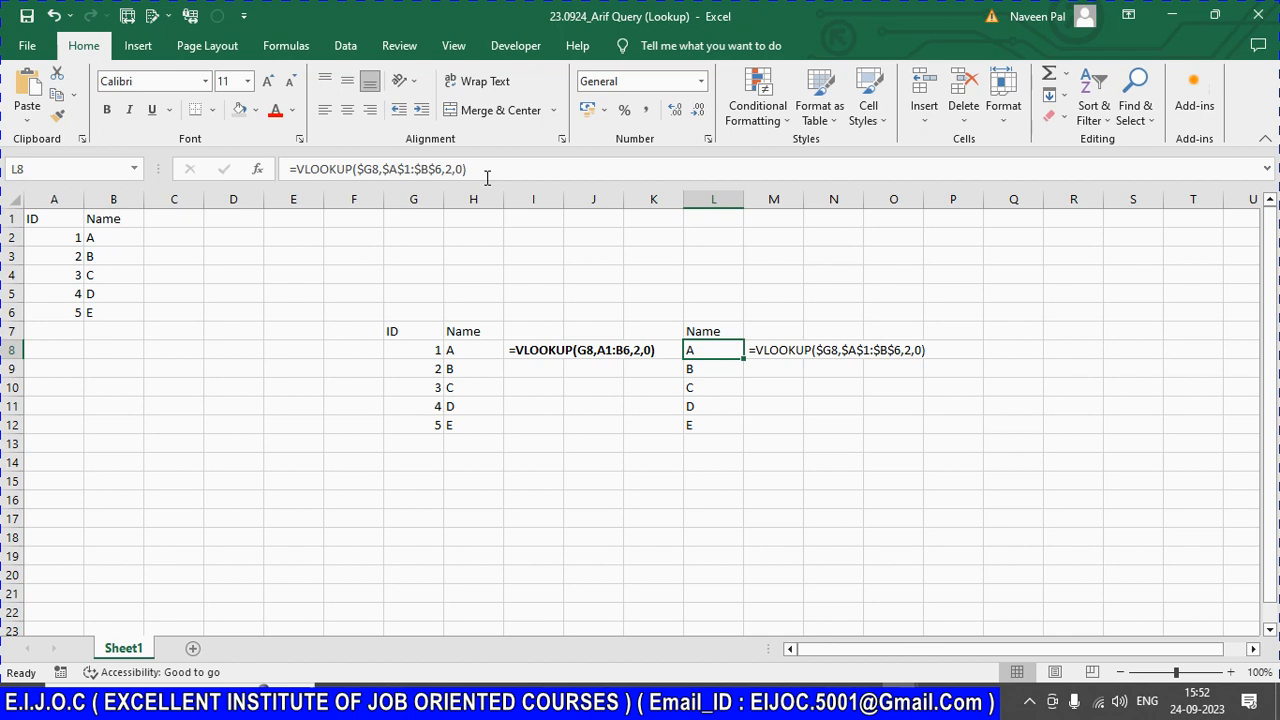
key(ctrl+Home)
key(ctrl+s)
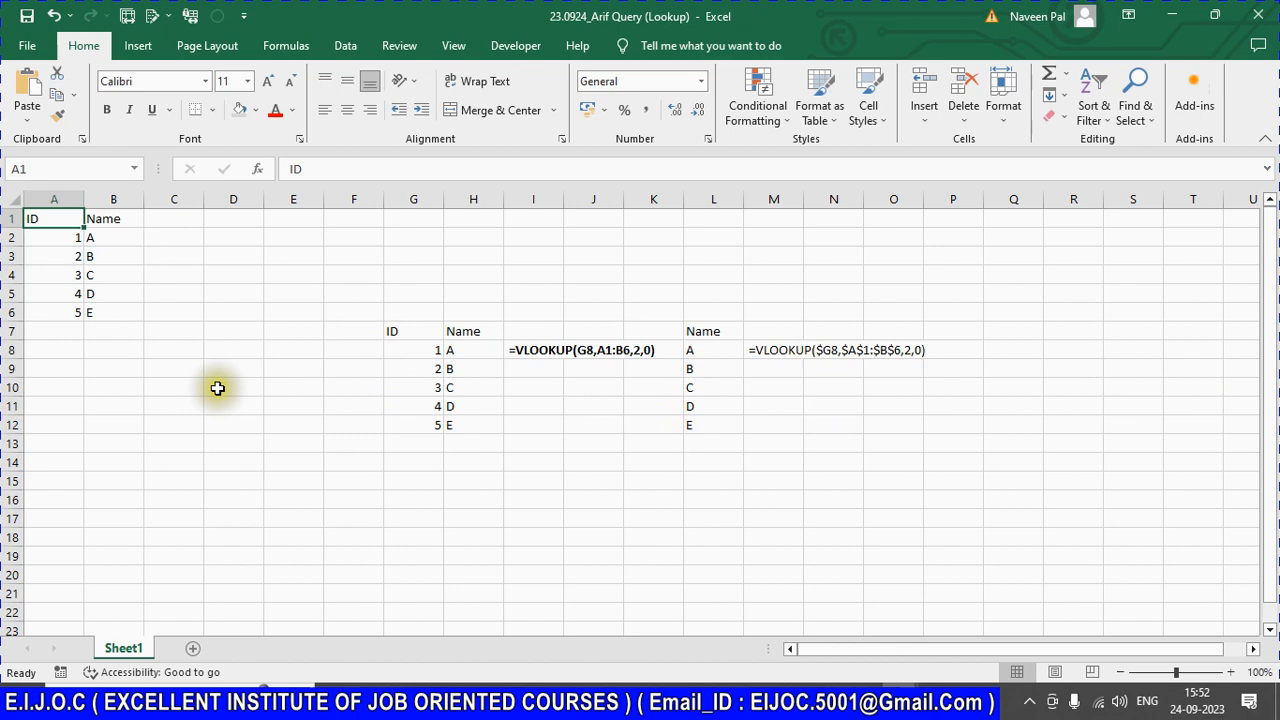
Step: Enter the relative reference =A1 in cell C9
click(176, 373)
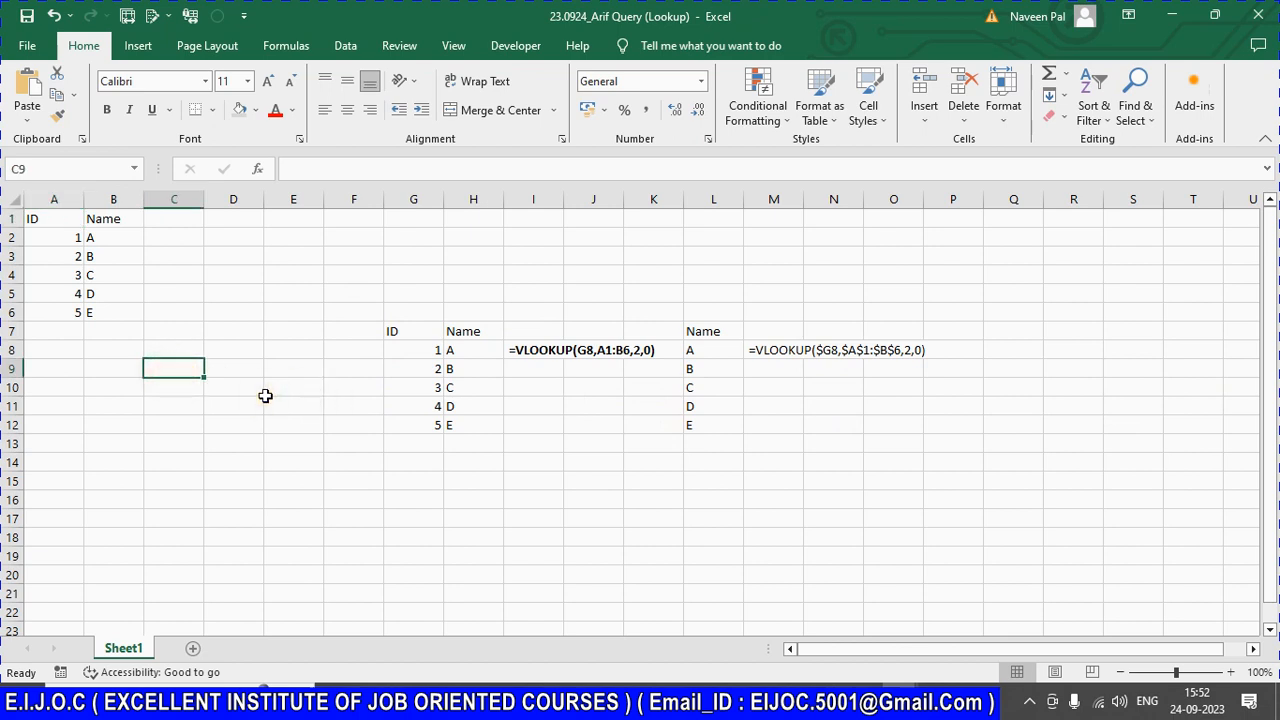
text(=)
key(Up)
key(Left)
key(Up)
key(Up)
key(Up)
key(Up)
key(Up)
key(Up)
key(Up)
key(Left)
key(Return)
key(Up)
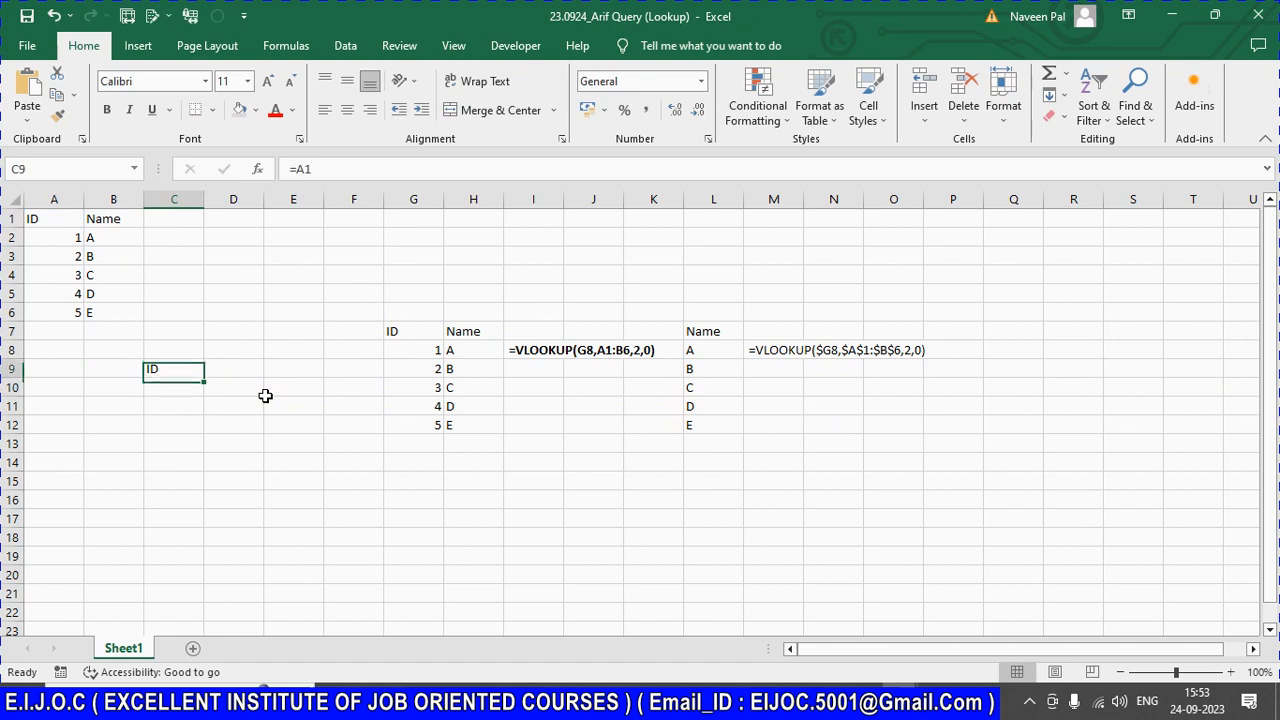
Step: Cycle the reference in C9 through its forms $A$1, A$1, $A1 and A1
key(F2)
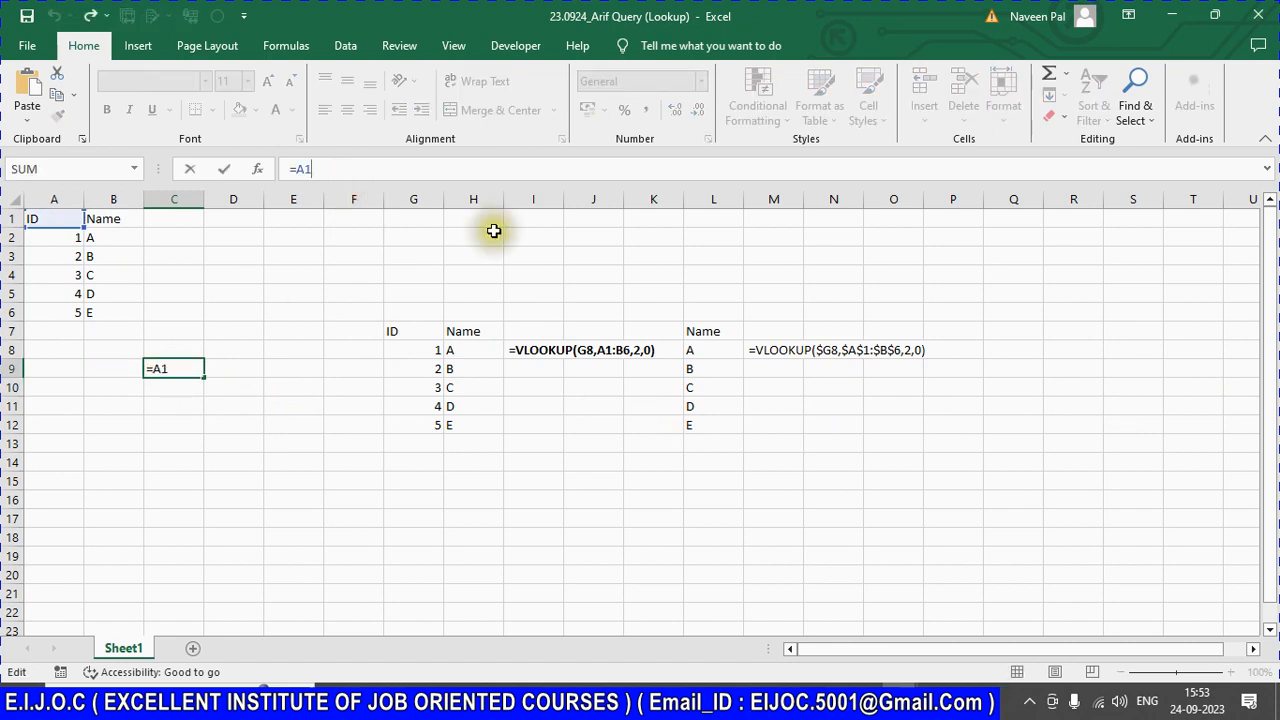
key(F4)
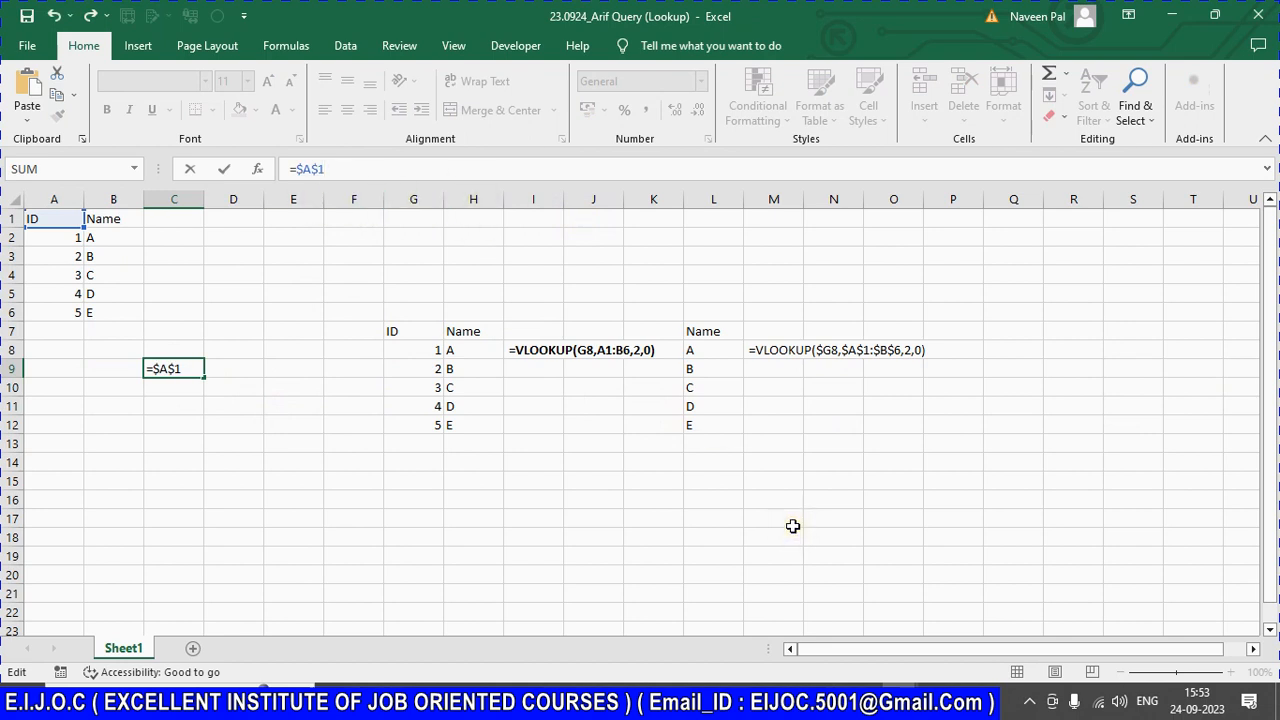
click(301, 170)
key(BackSpace)
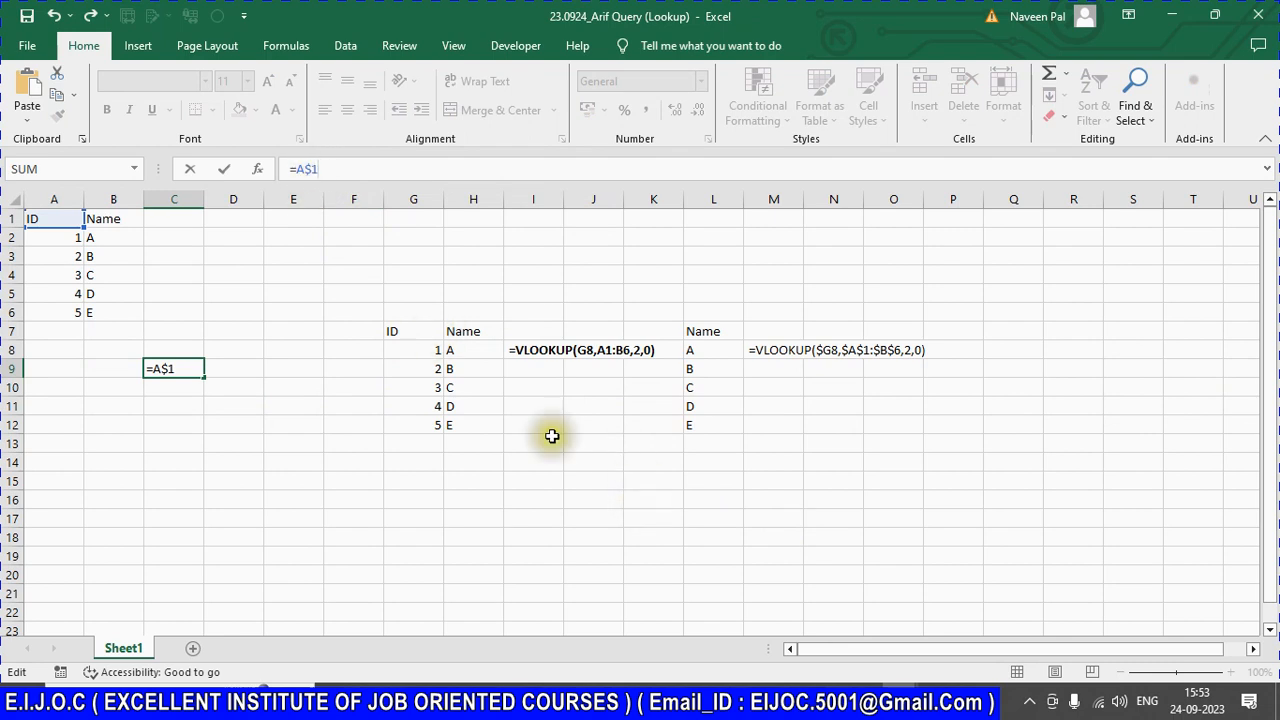
key(F4)
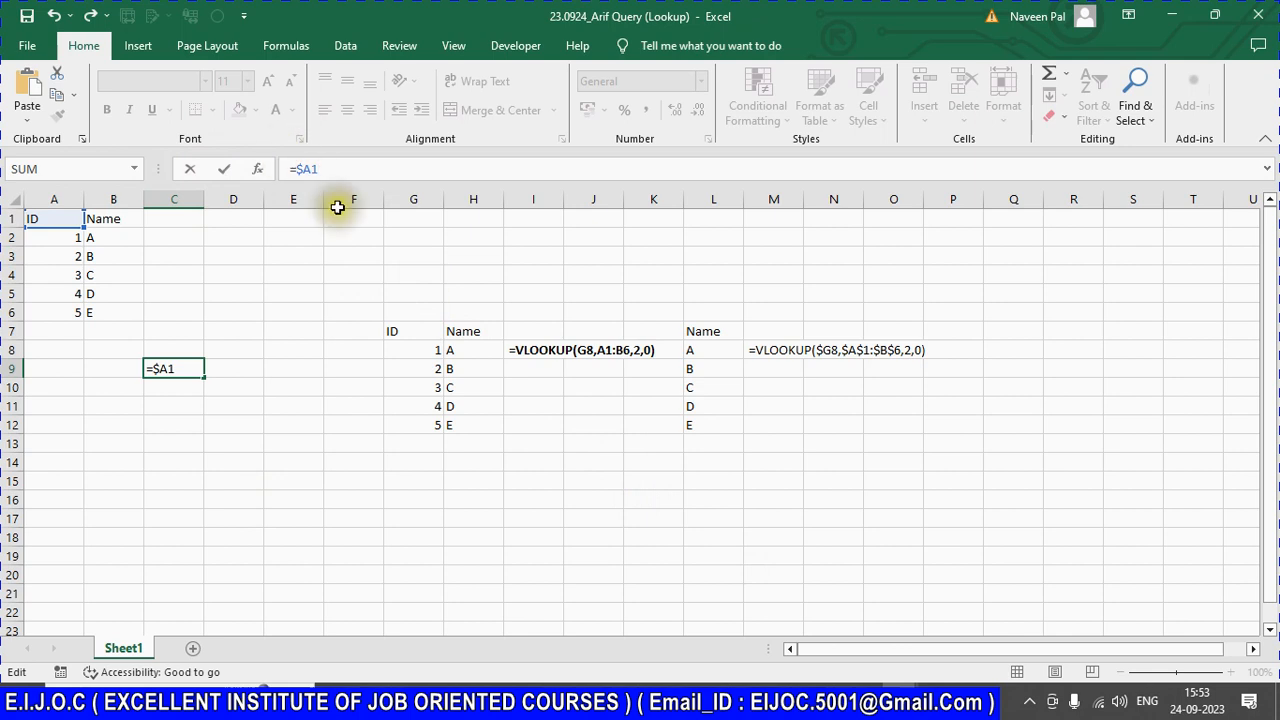
key(F4)
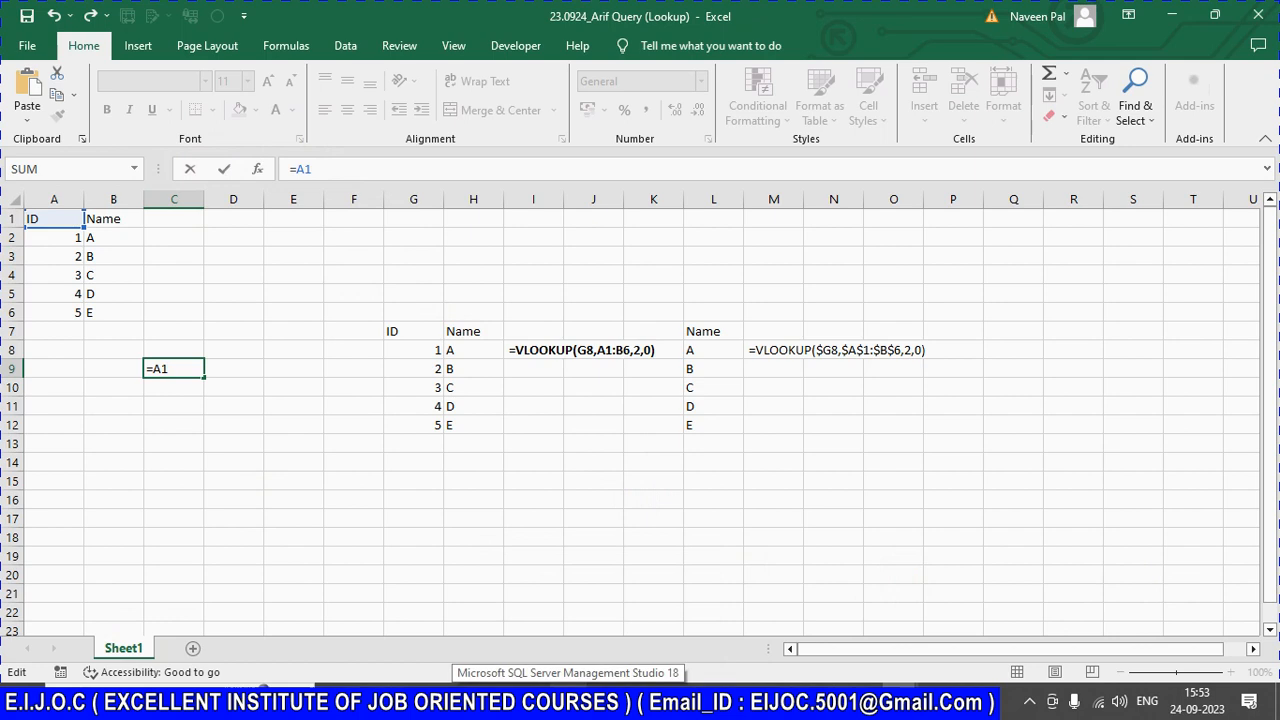
key(F4)
key(F4)
key(F4)
key(F4)
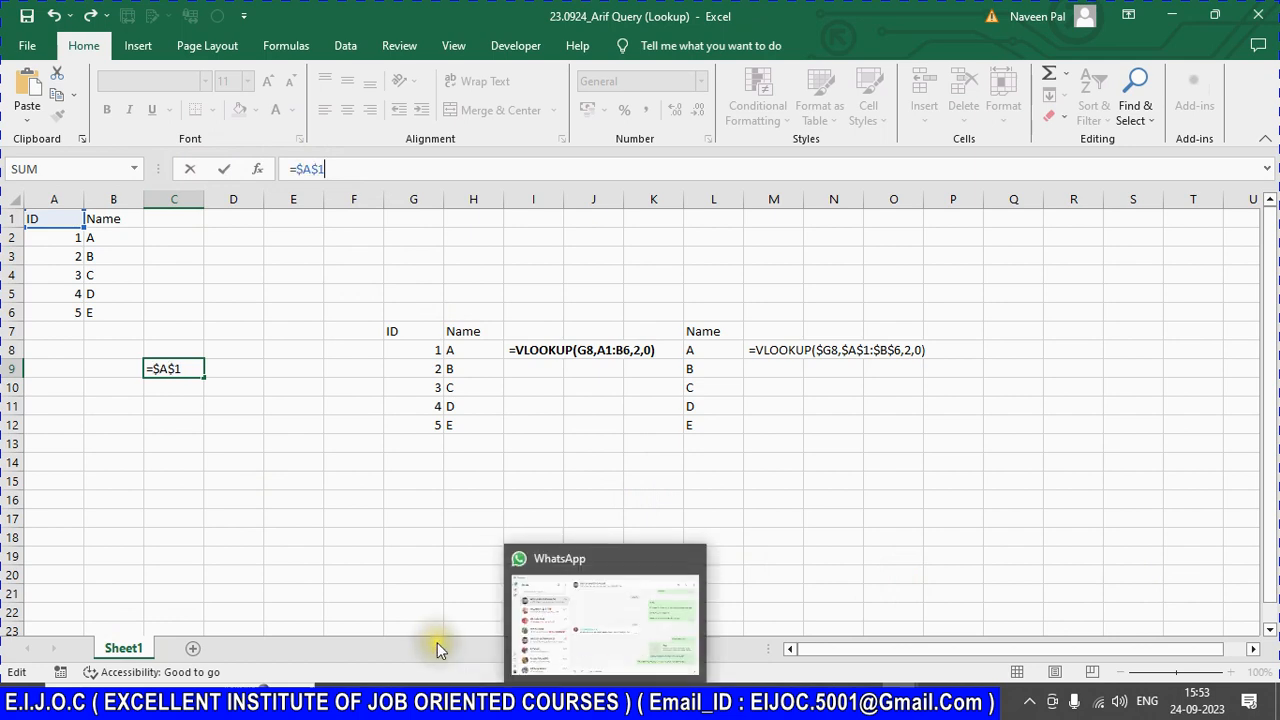
key(F4)
key(F4)
key(F4)
key(F4)
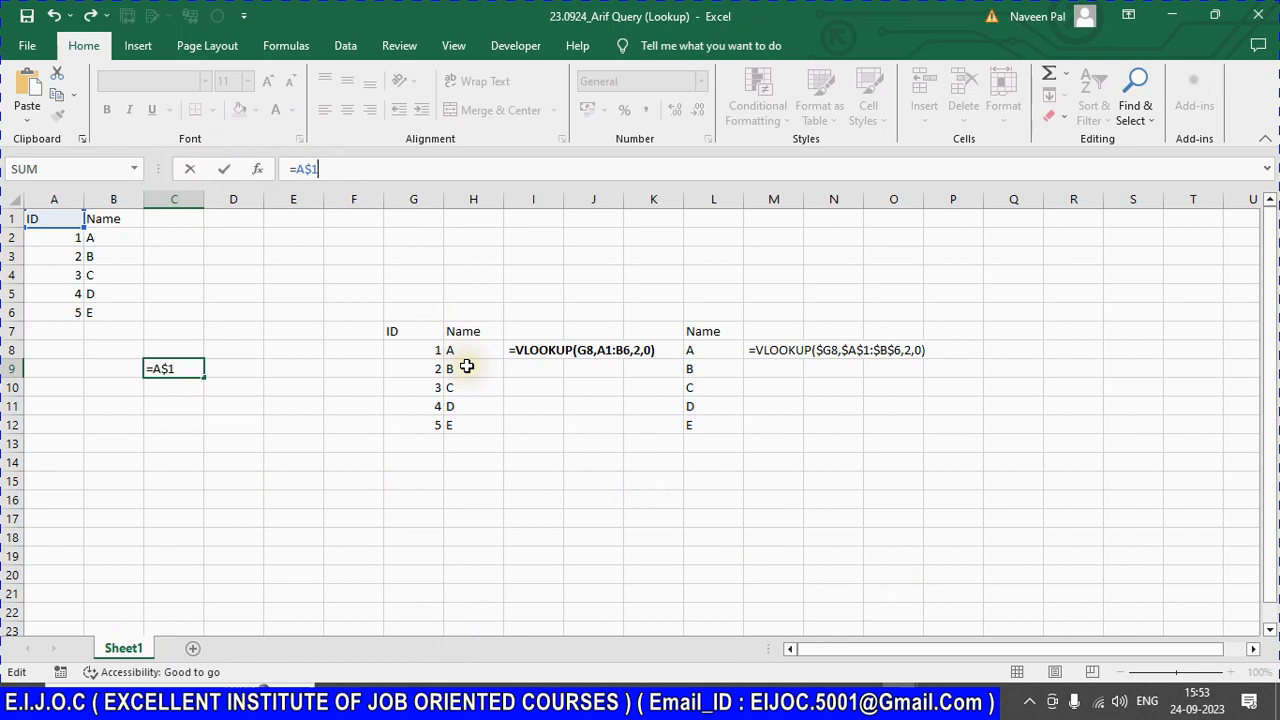
key(F4)
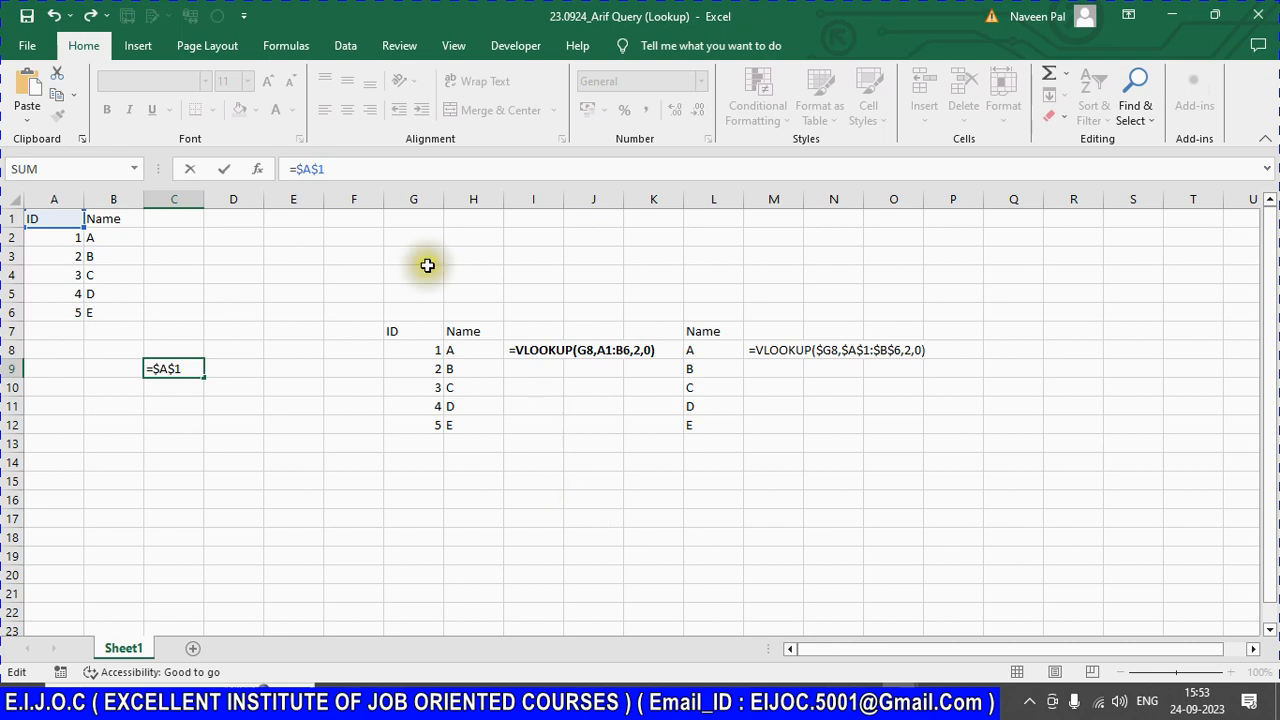
Step: Set C9's formula to the mixed reference =A$1, locking only the row
click(316, 170)
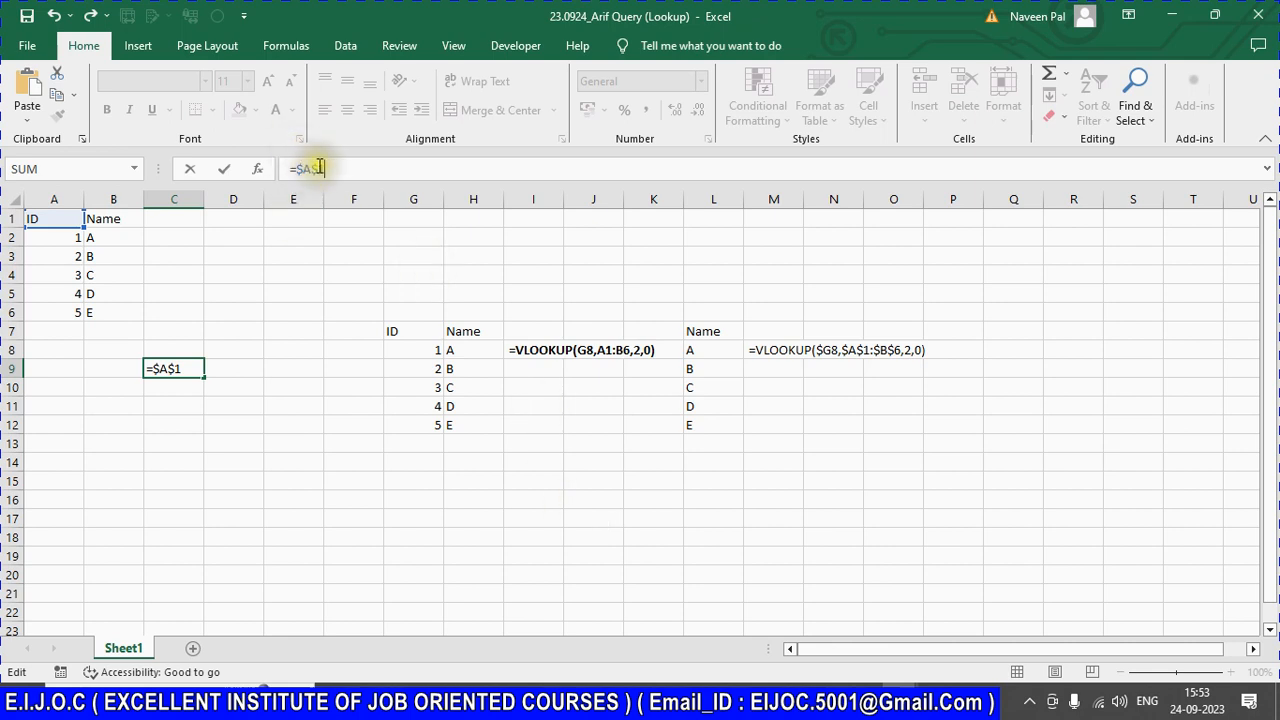
key(BackSpace)
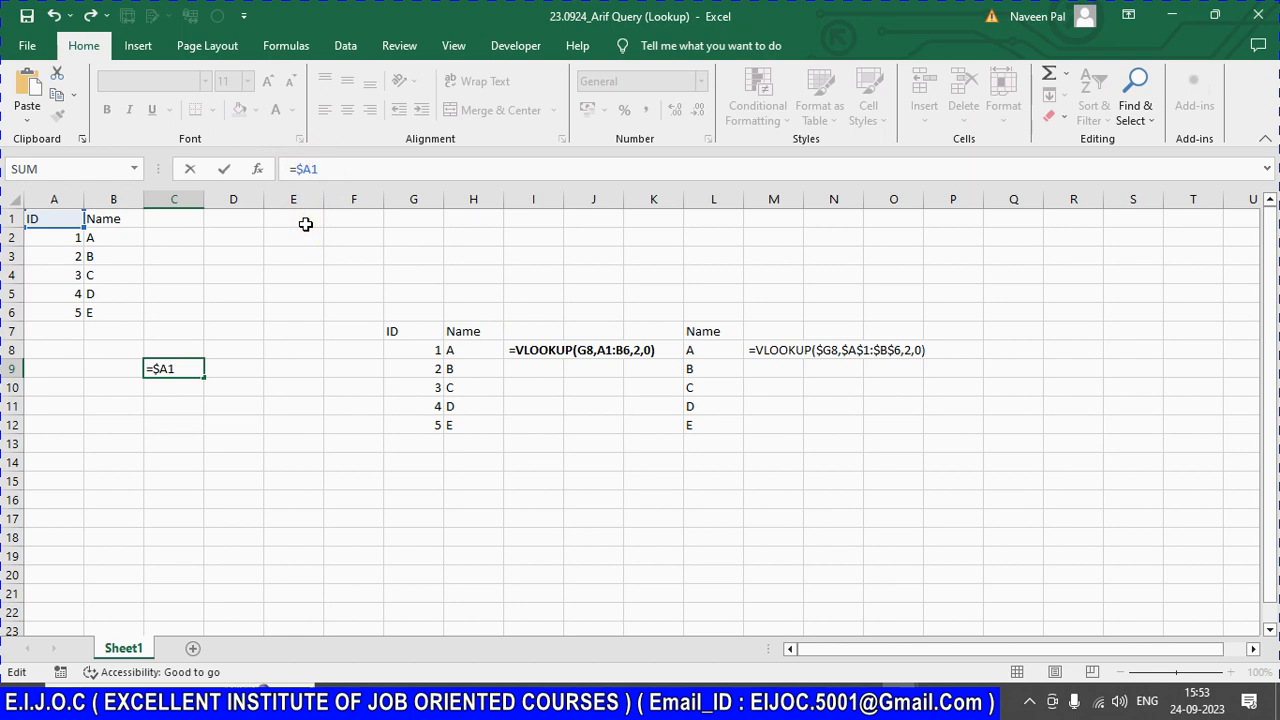
key(BackSpace)
key(Right)
key(Return)
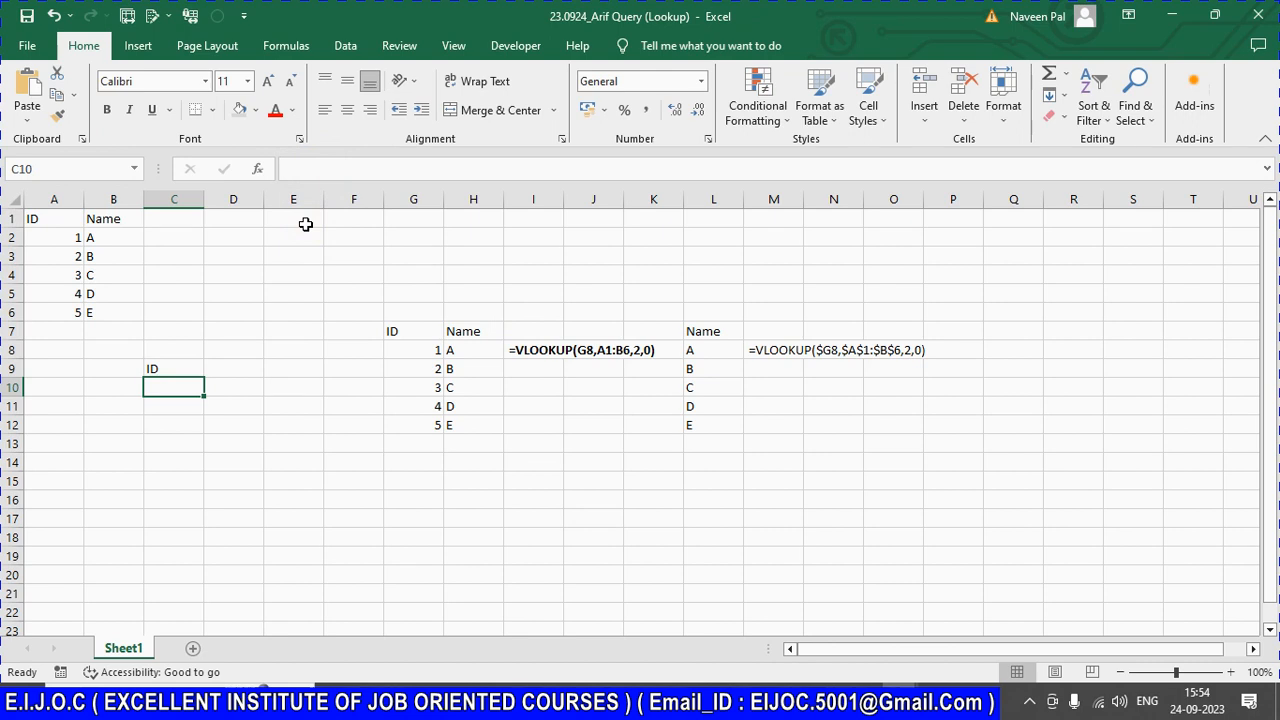
Step: Copy C9's formula to J2, R5 and P15, and check the references in the copies
click(161, 366)
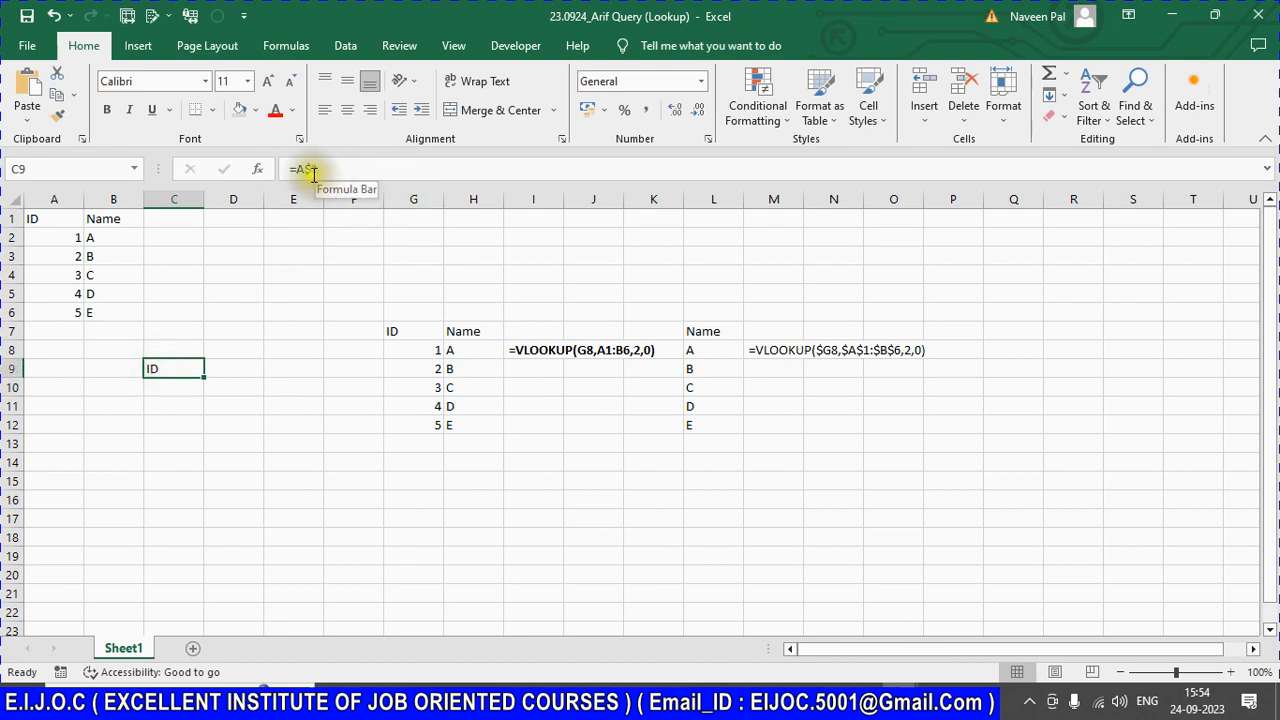
key(ctrl+c)
click(594, 237)
key(ctrl+v)
click(1057, 297)
key(ctrl+v)
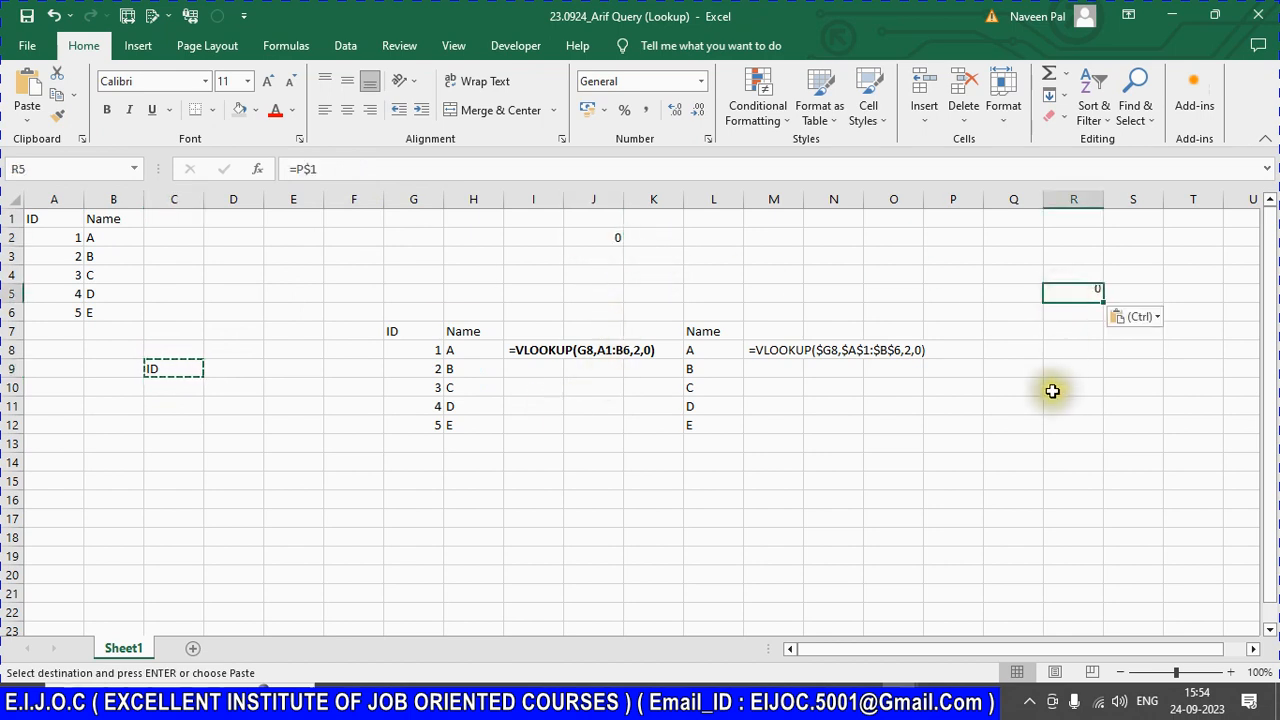
click(930, 487)
key(ctrl+v)
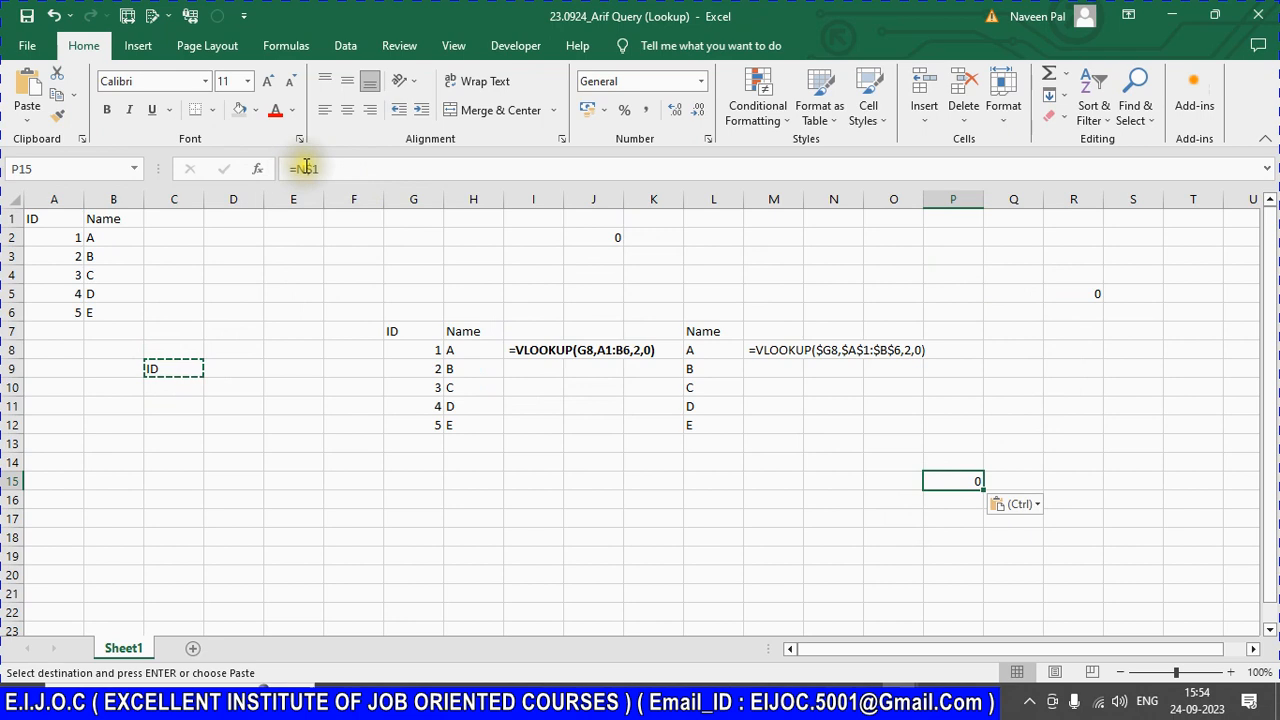
click(1080, 290)
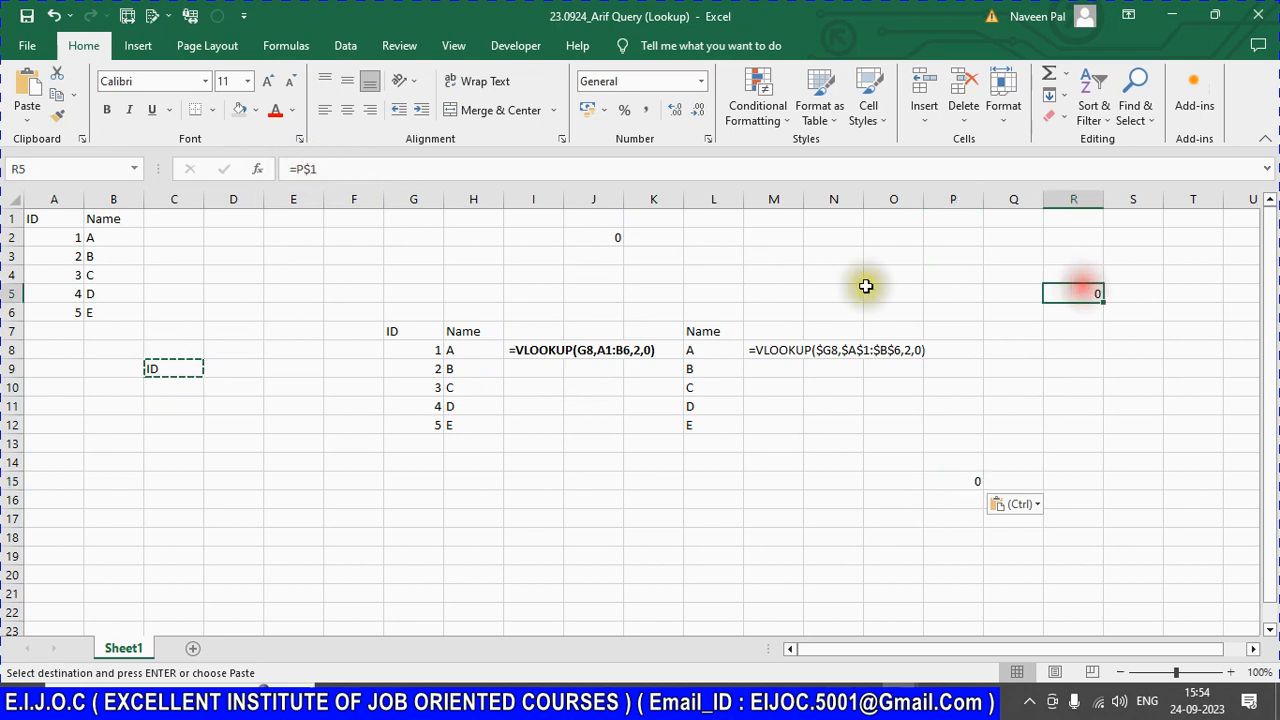
click(598, 237)
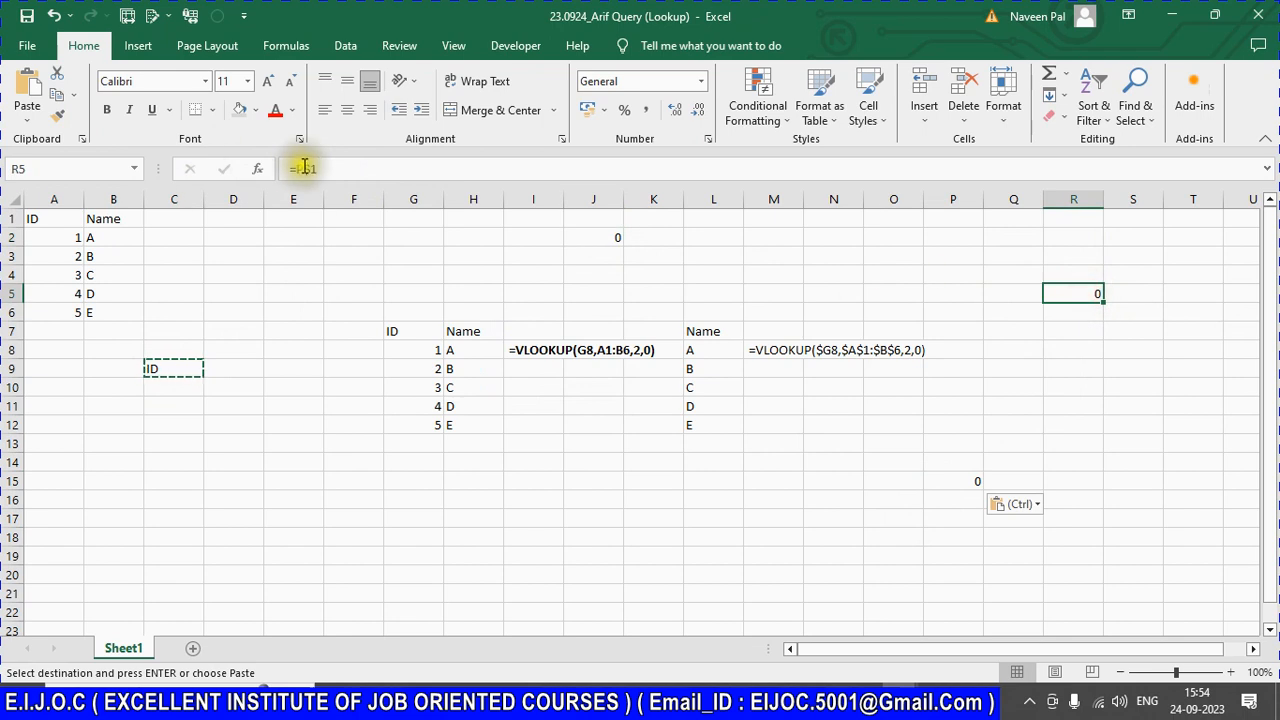
click(957, 481)
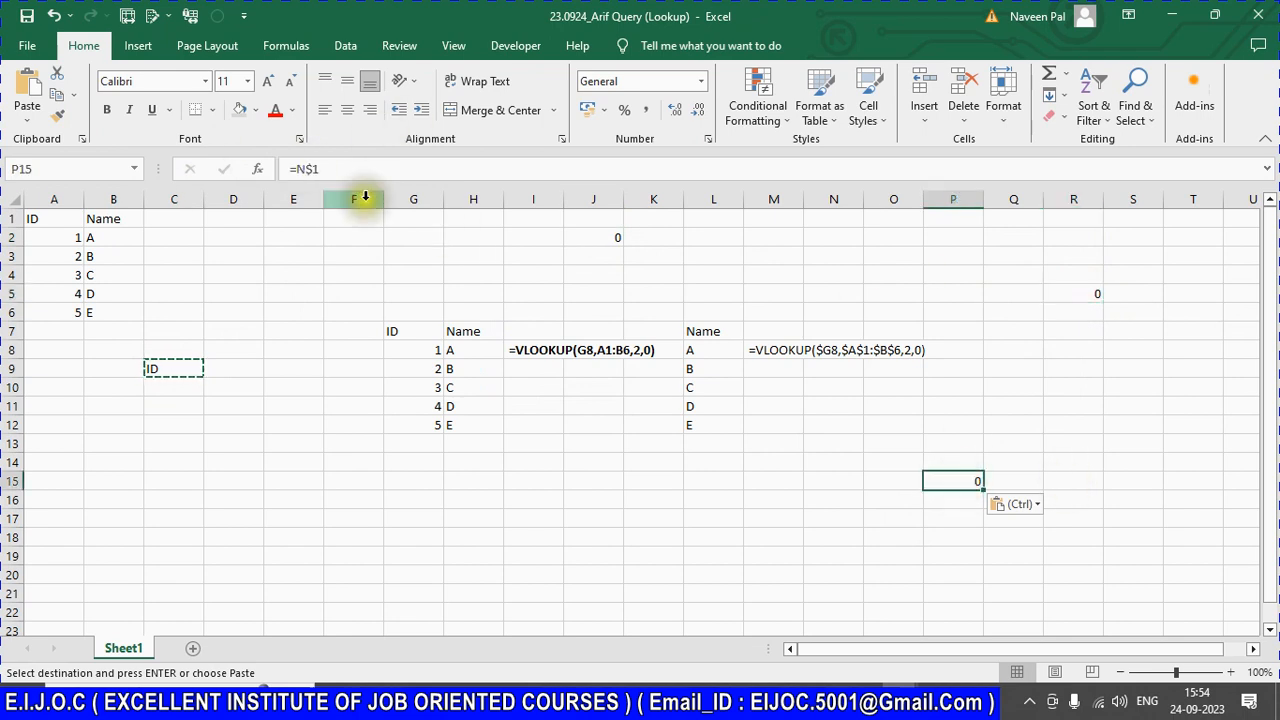
Step: Change C9's formula to the absolute reference =$A$1
click(167, 371)
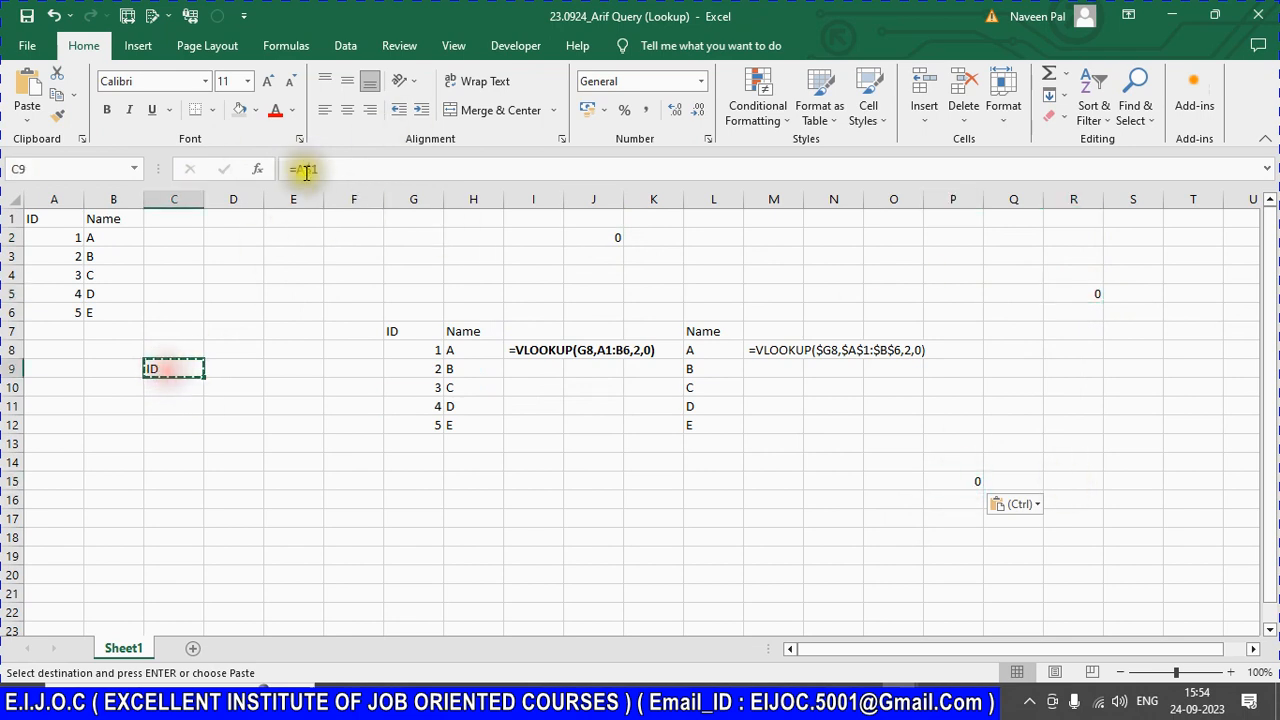
click(300, 169)
text($)
key(ctrl+Return)
Step: Copy C9's absolute-reference formula to F2, N15 and I17
key(ctrl+c)
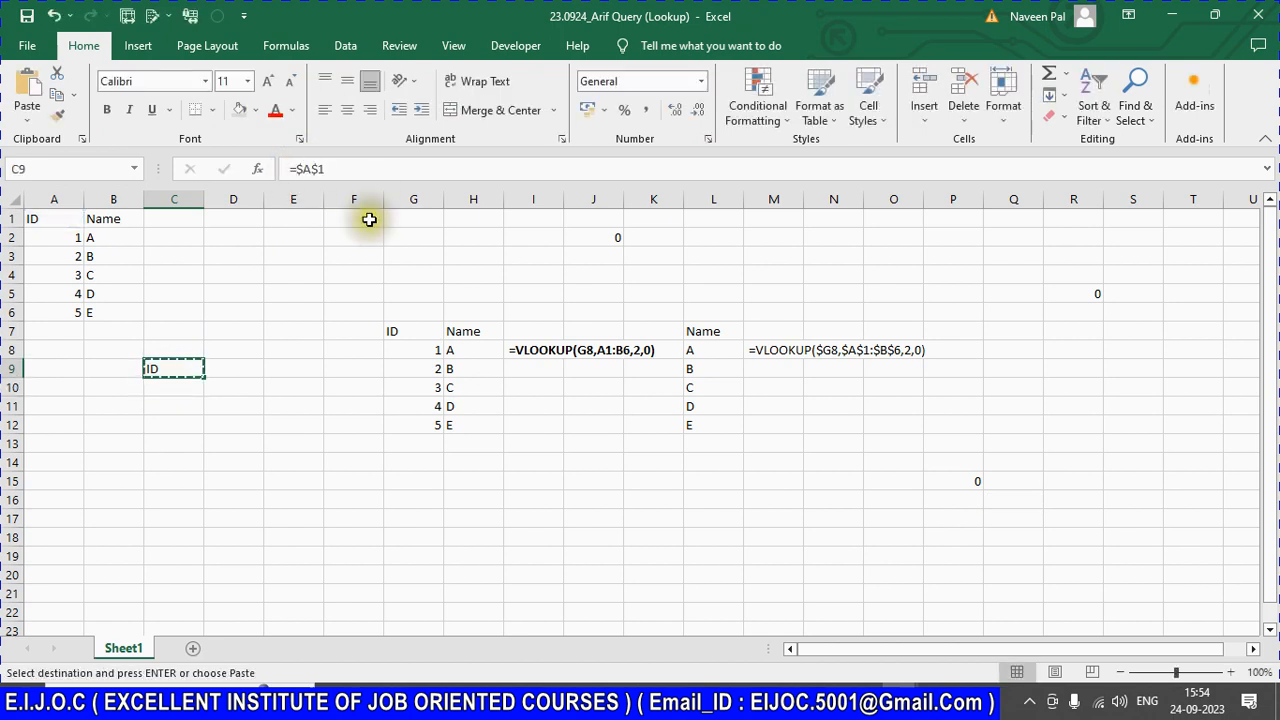
click(357, 236)
key(ctrl+v)
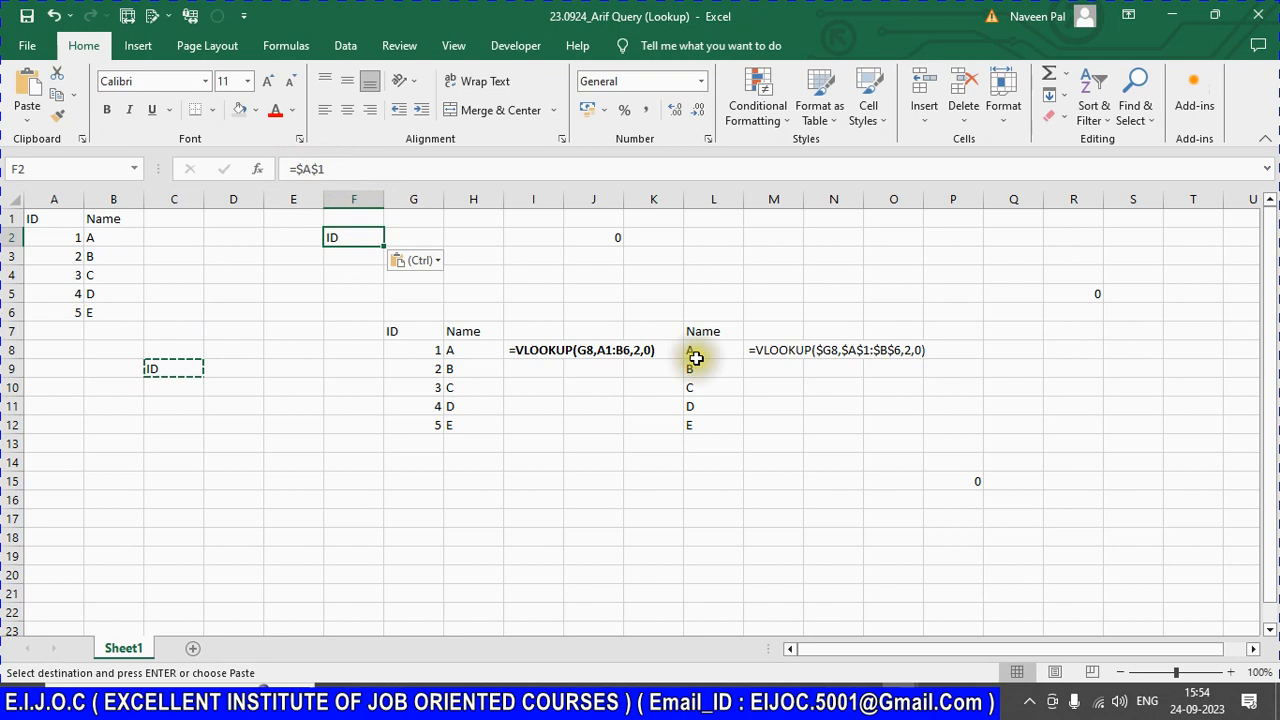
click(829, 480)
key(ctrl+v)
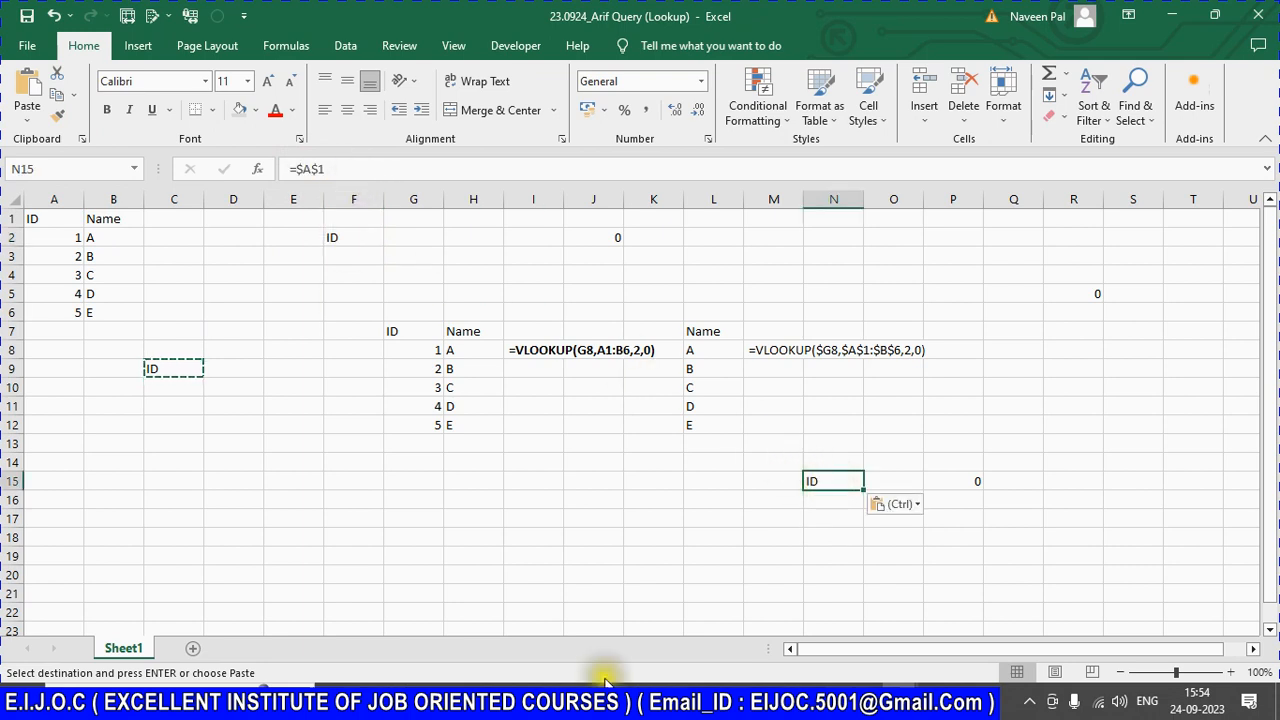
click(575, 518)
click(535, 518)
key(ctrl+v)
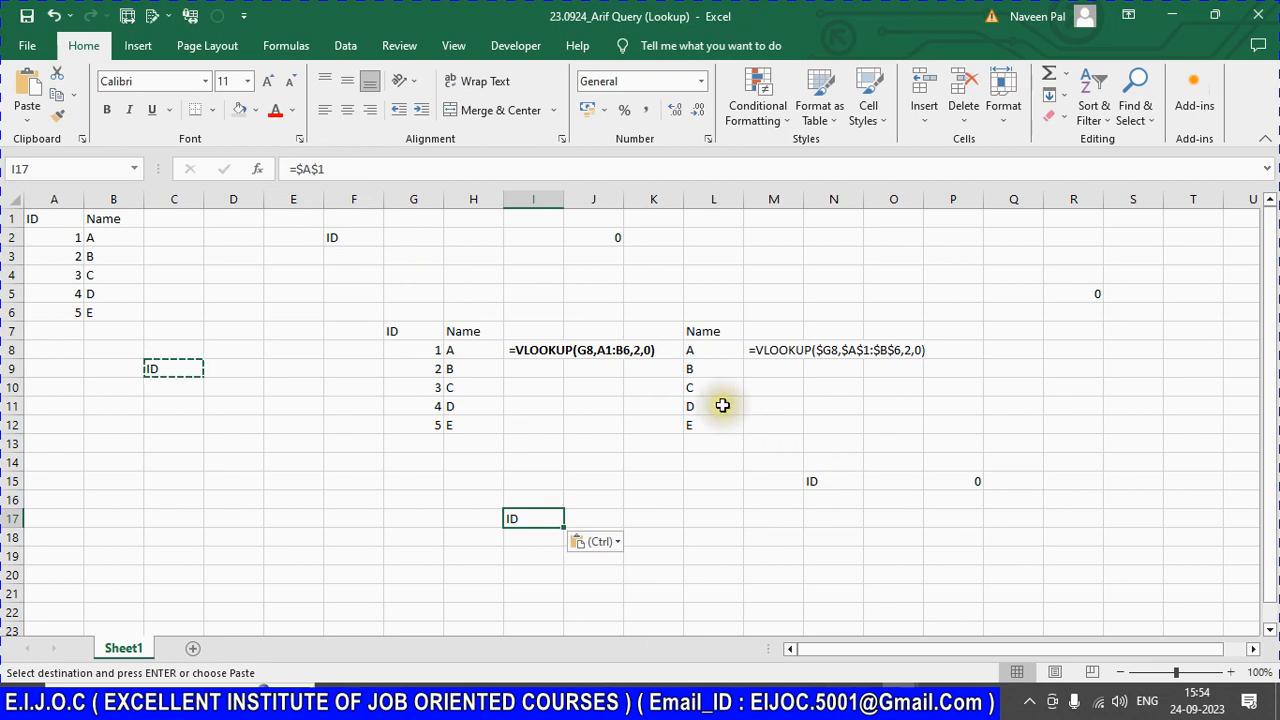
key(Escape)
Step: Examine the lookup cells and table ranges used by the relative-reference VLOOKUP formulas in H9, H11 and H12
click(514, 351)
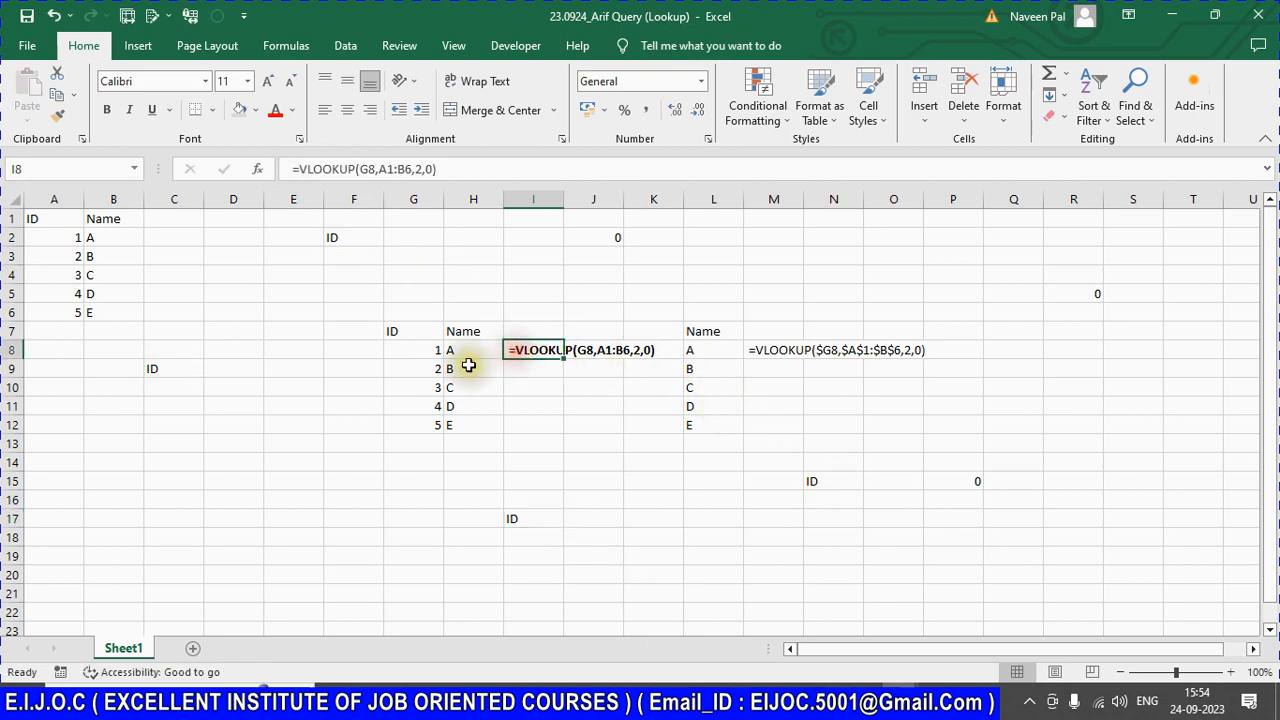
click(468, 368)
click(493, 171)
key(Escape)
click(469, 402)
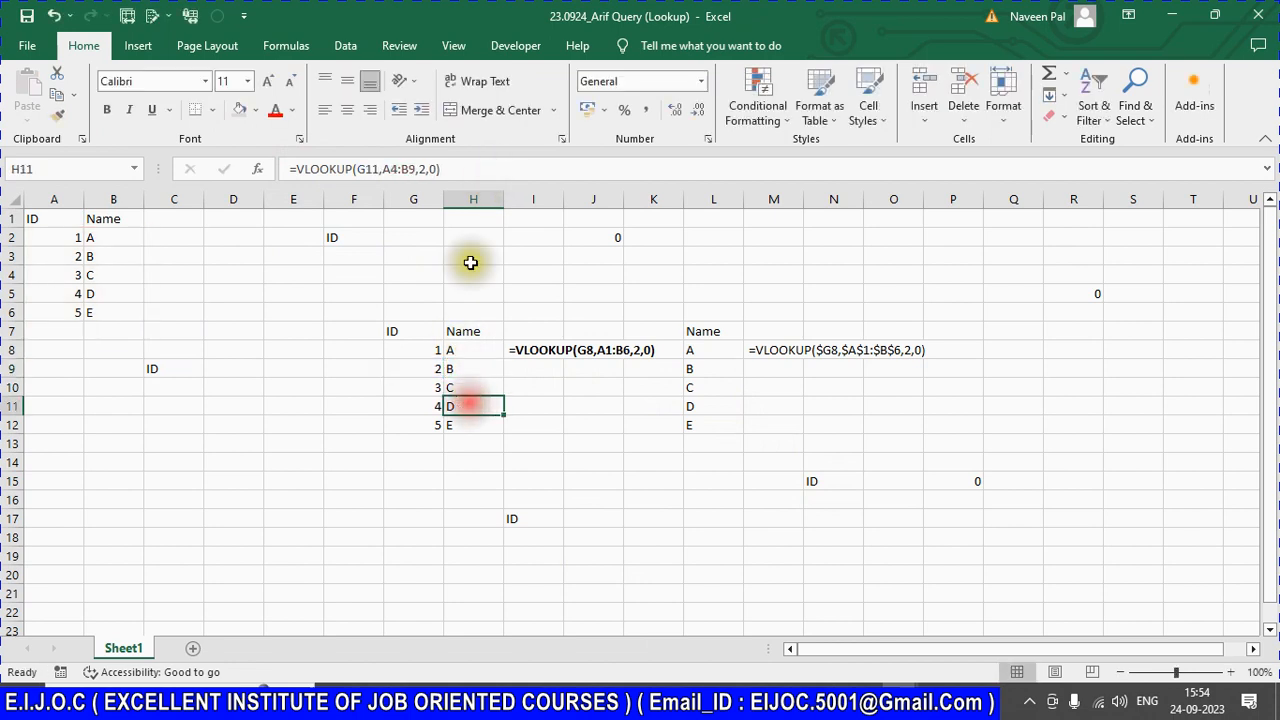
click(486, 166)
key(Escape)
click(478, 422)
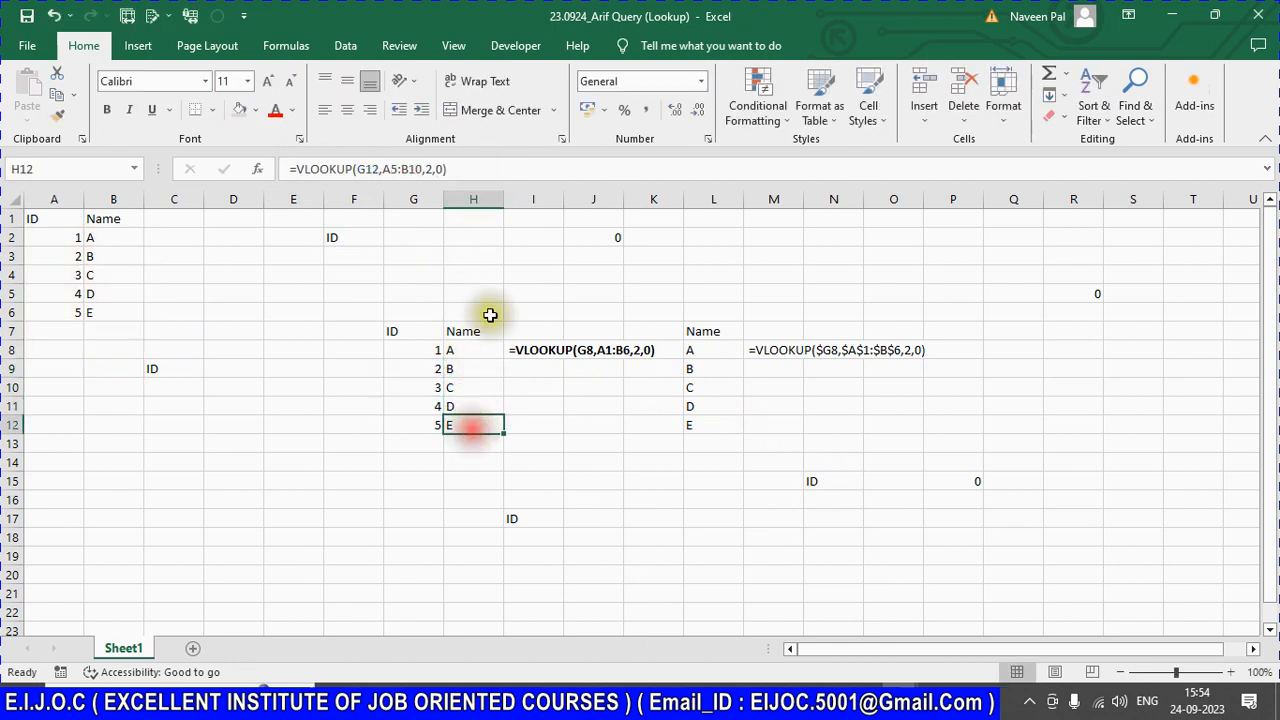
click(474, 167)
key(Escape)
Step: Compare the absolute table ranges in the VLOOKUP formulas of L8, L10 and L11 with the relative range in H12
click(706, 346)
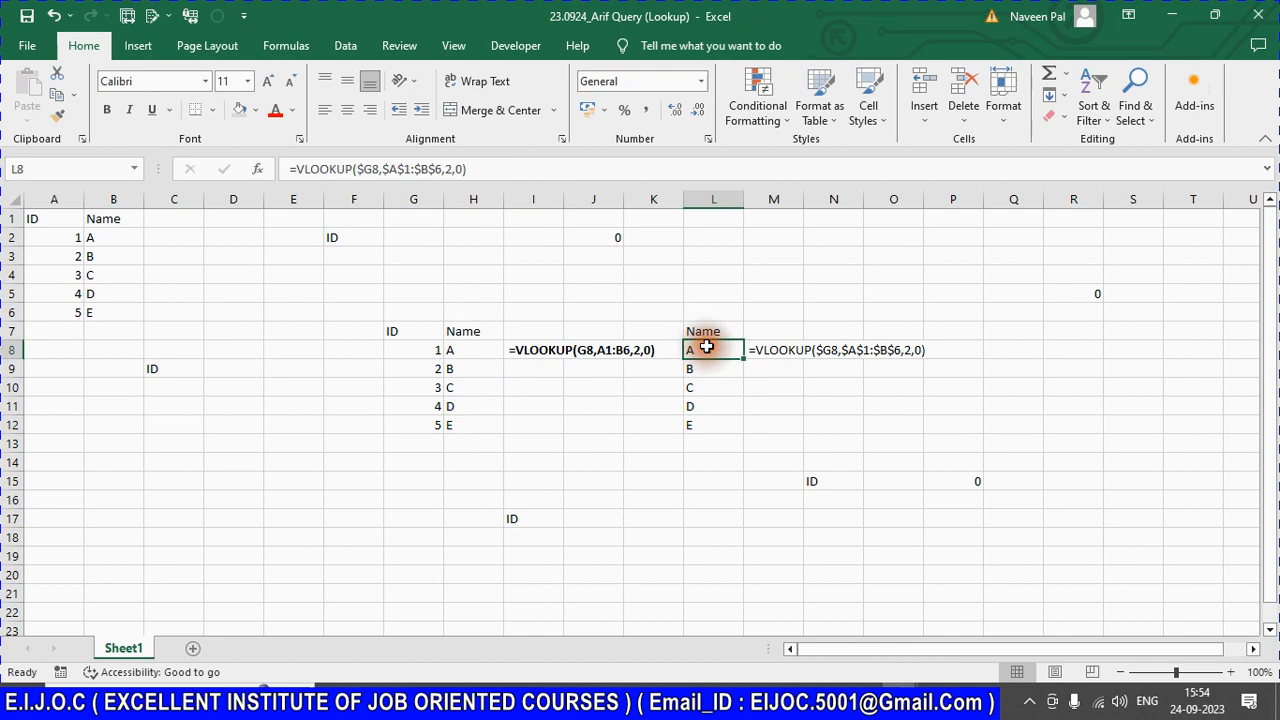
click(487, 165)
key(Escape)
click(700, 386)
click(560, 169)
key(Escape)
click(705, 406)
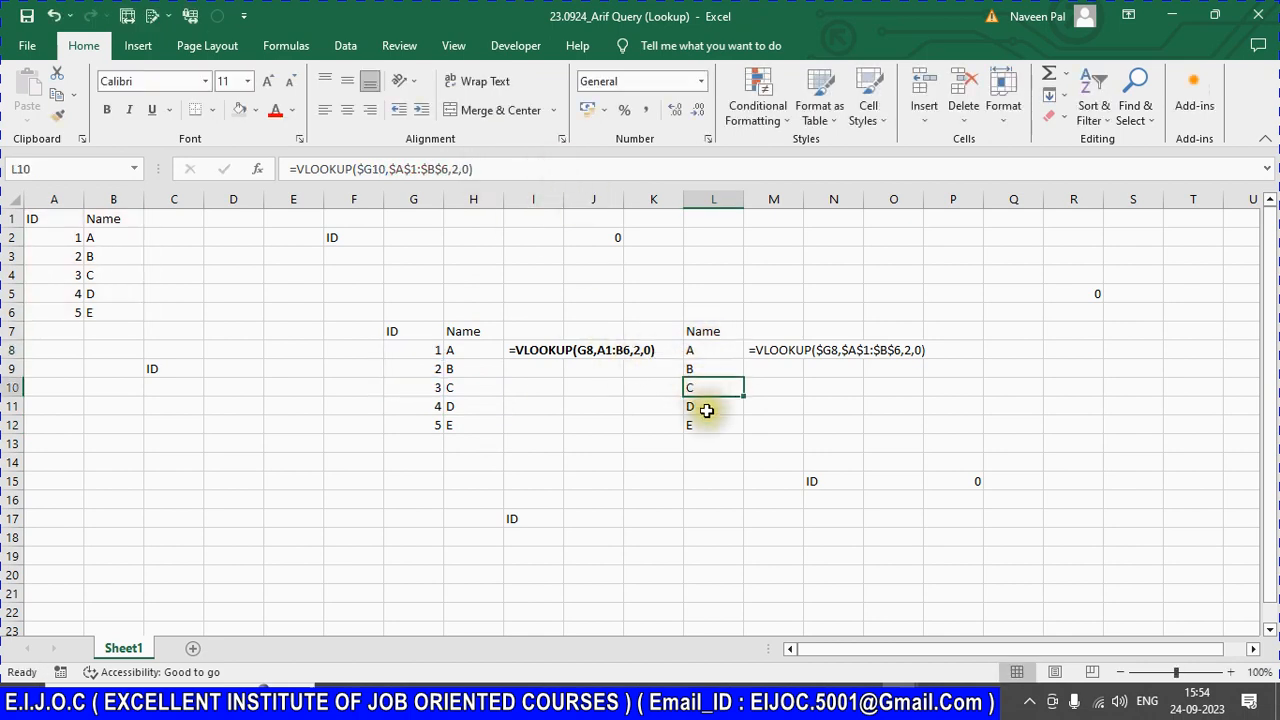
click(537, 165)
key(Escape)
click(700, 424)
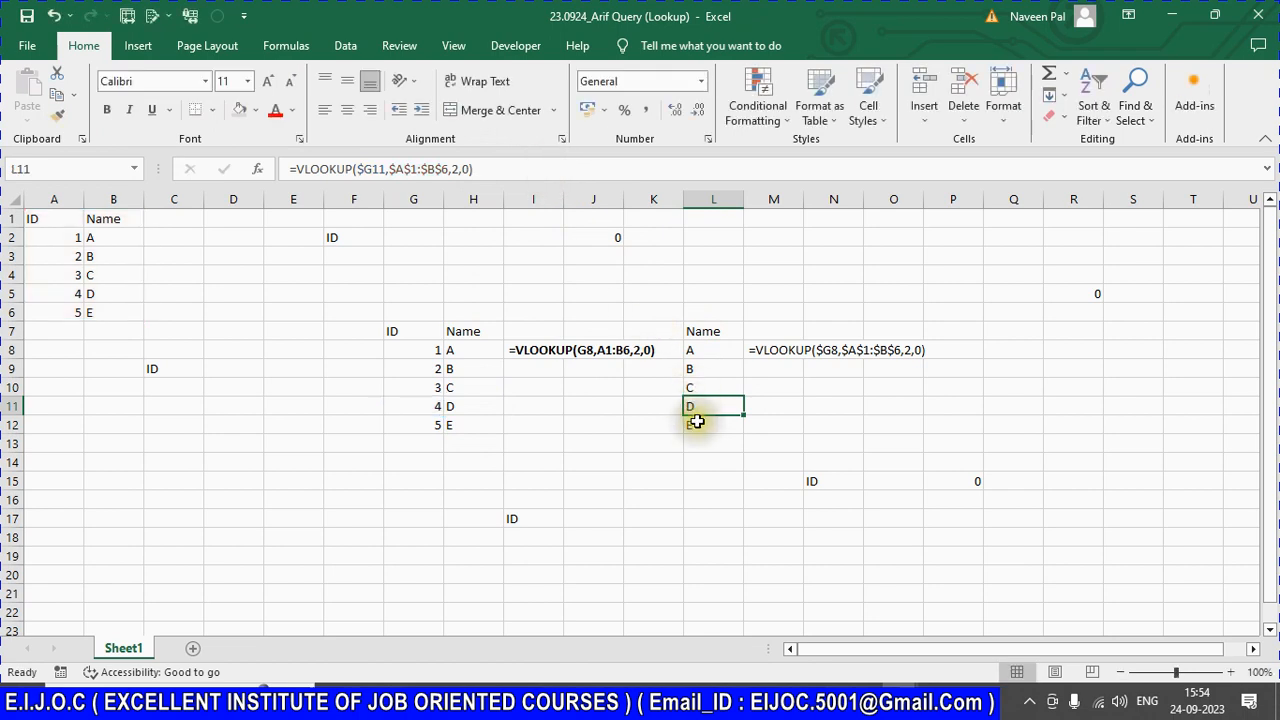
click(432, 425)
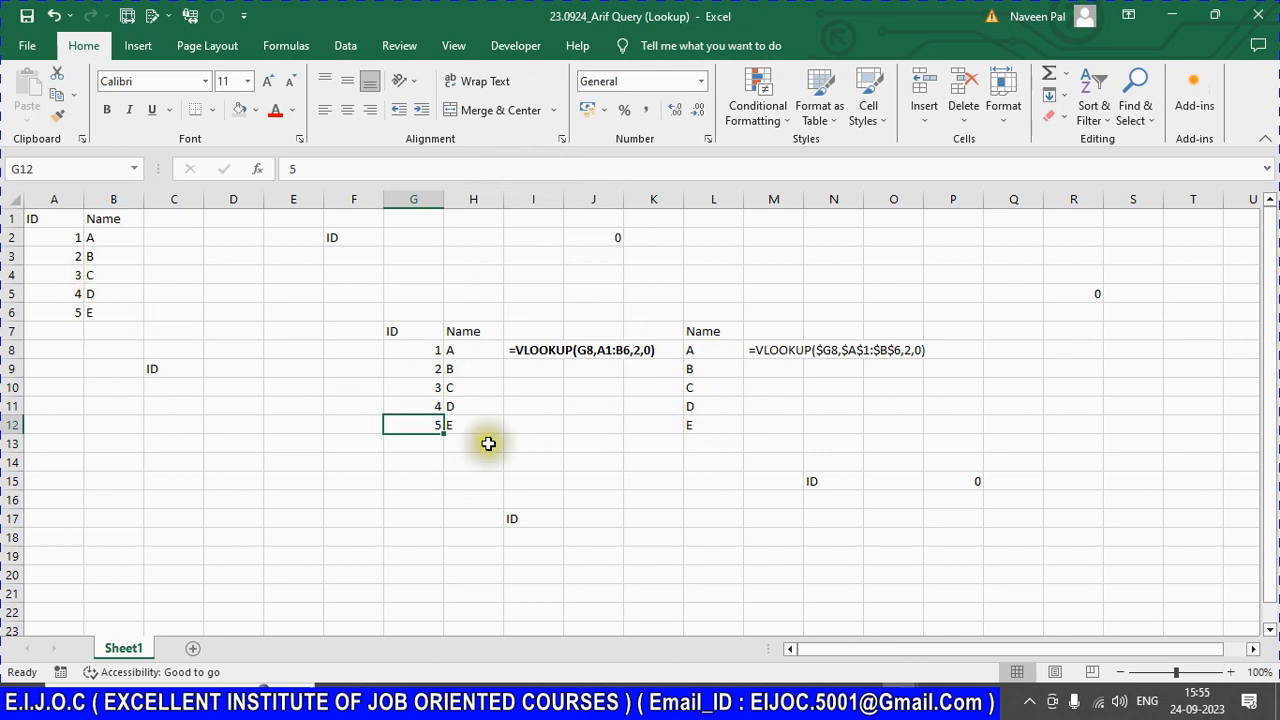
click(473, 425)
click(447, 169)
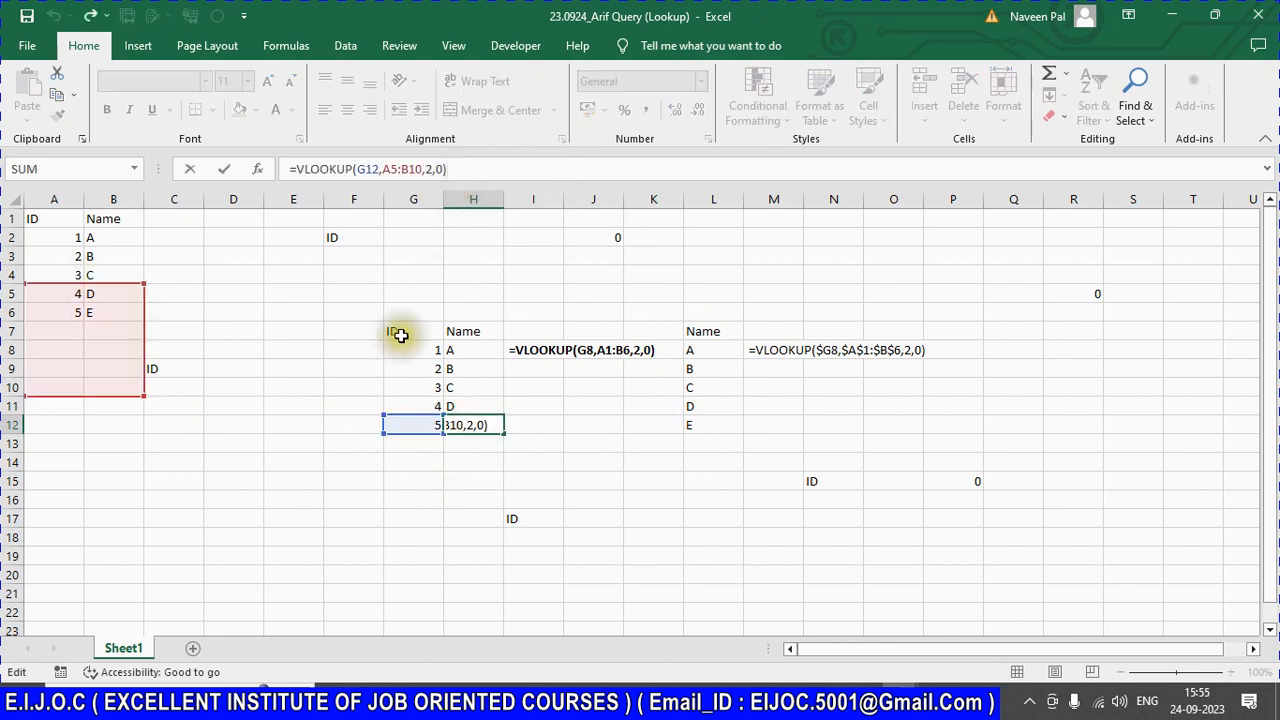
key(Escape)
Step: Replace the lookup IDs in G8:G12 with 5, 4, 3, 2 and 1
click(440, 354)
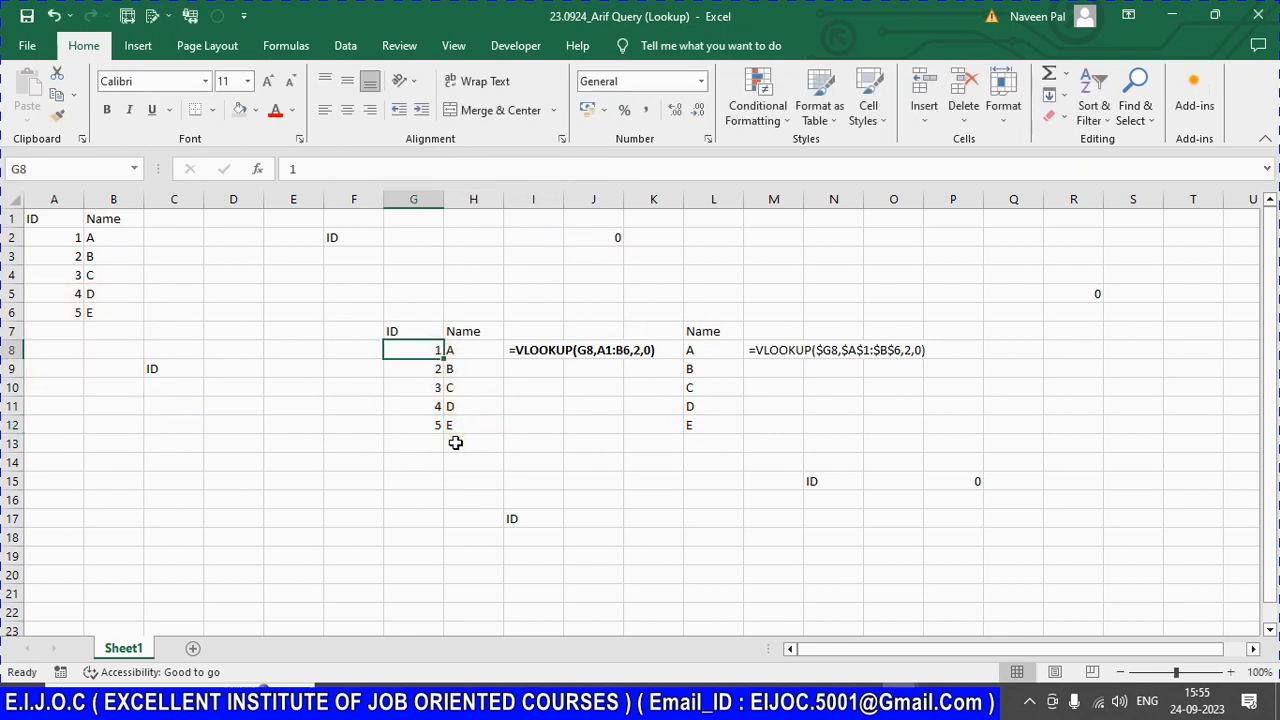
text(5)
key(Return)
text(4)
key(Return)
text(3)
key(Return)
text(2)
key(Return)
text(1)
key(Return)
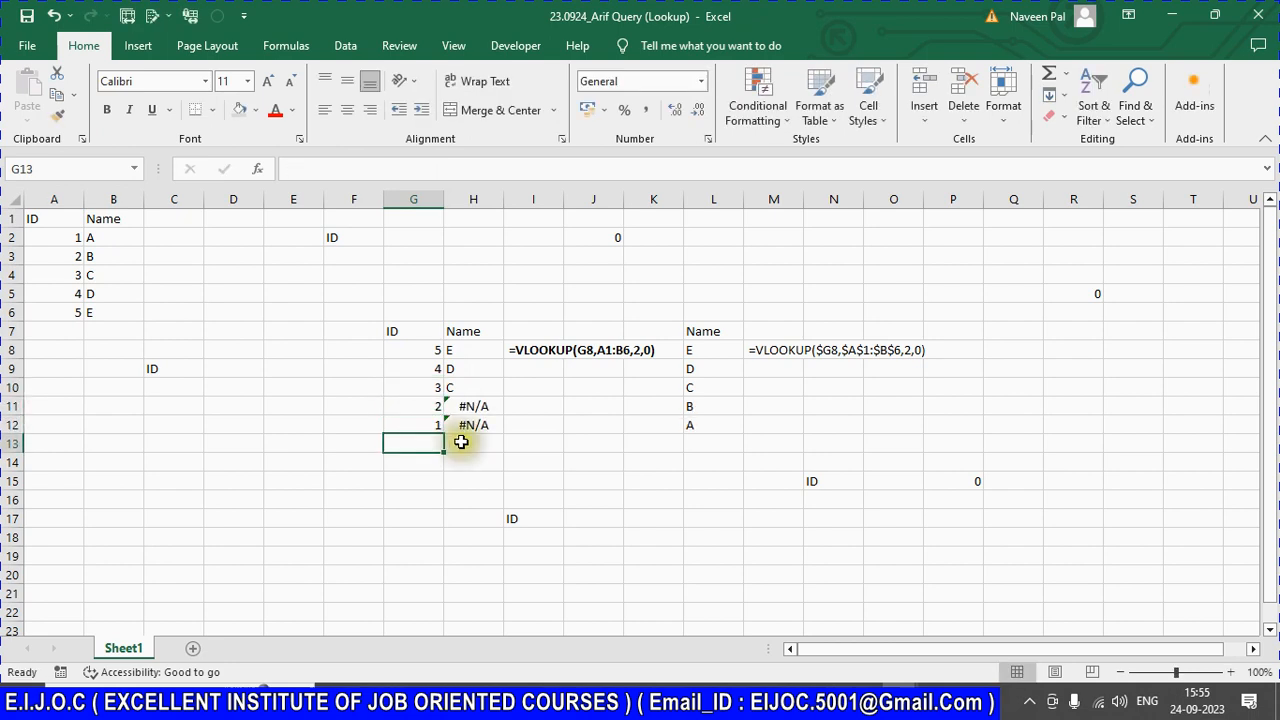
Step: Examine the table ranges used by the VLOOKUP formulas in H11 and H12, and return to cell A1
click(471, 407)
click(466, 168)
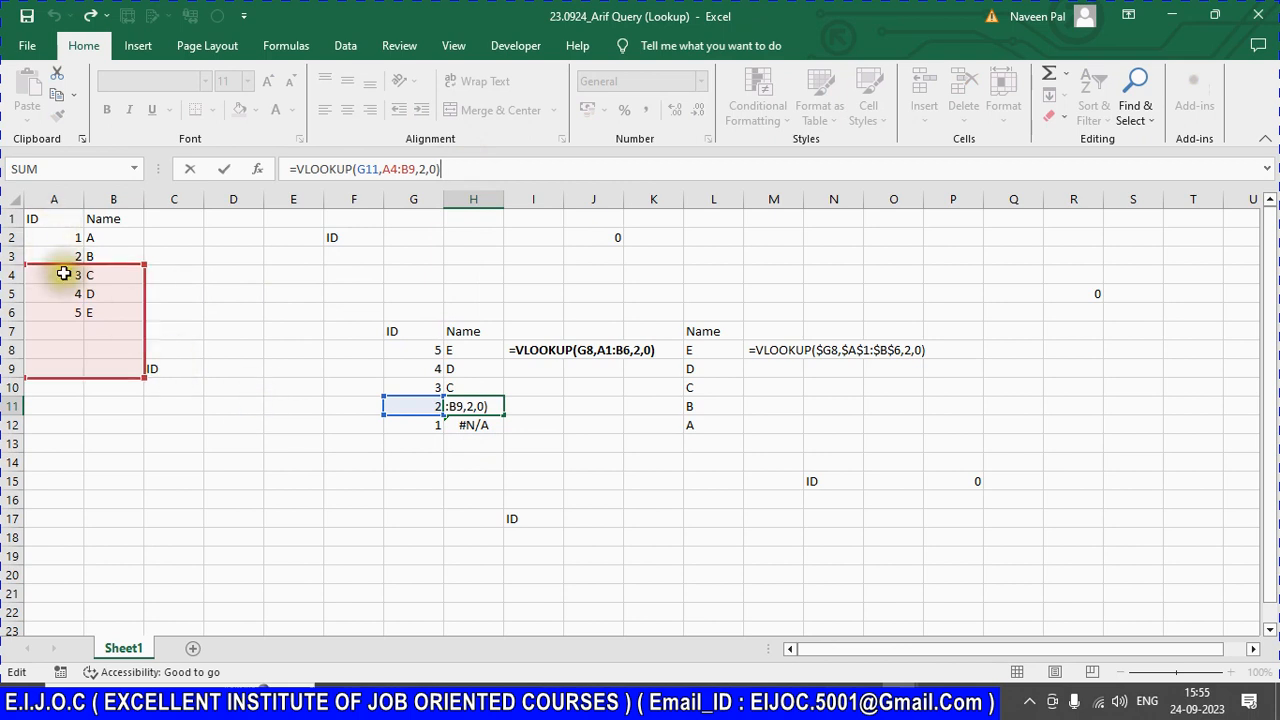
click(465, 445)
click(472, 424)
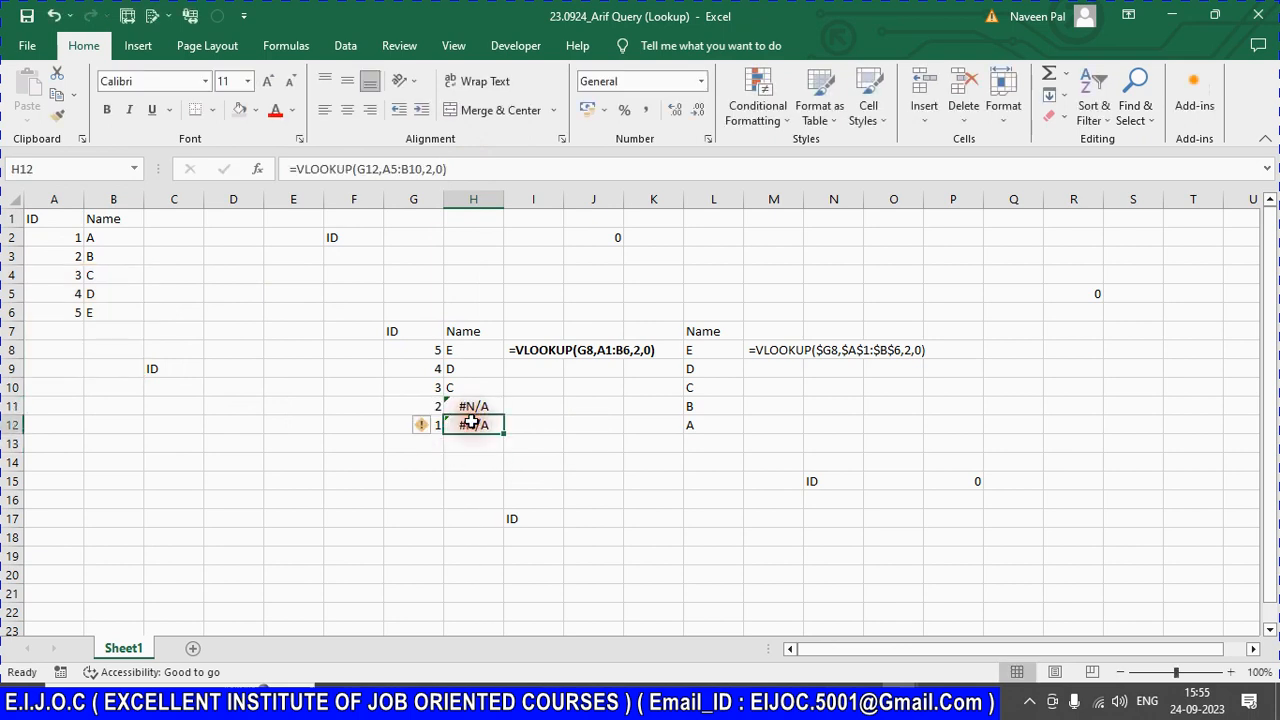
key(ctrl+Home)
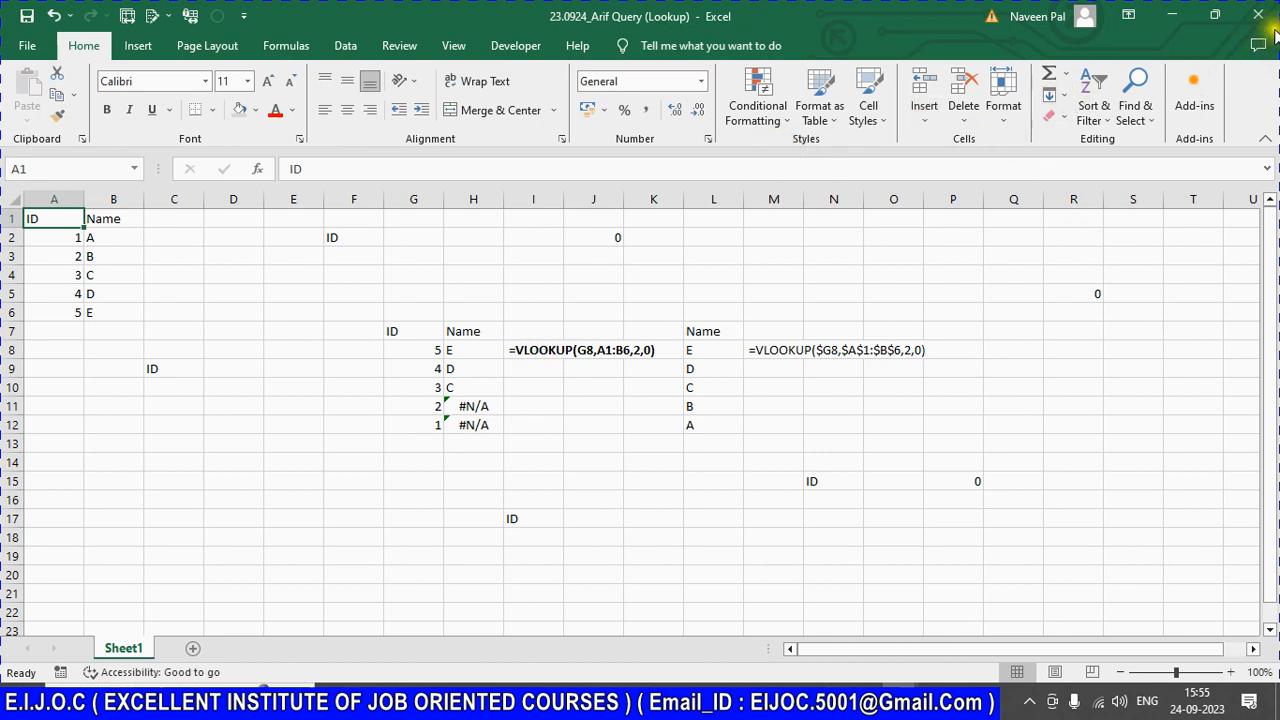
Step: Switch to the 19_Class_23.0924 folder and rename the query workbook ending in (Lookup) so that its name ends in (VLookup)
key(alt+Tab)
key(alt+Tab)
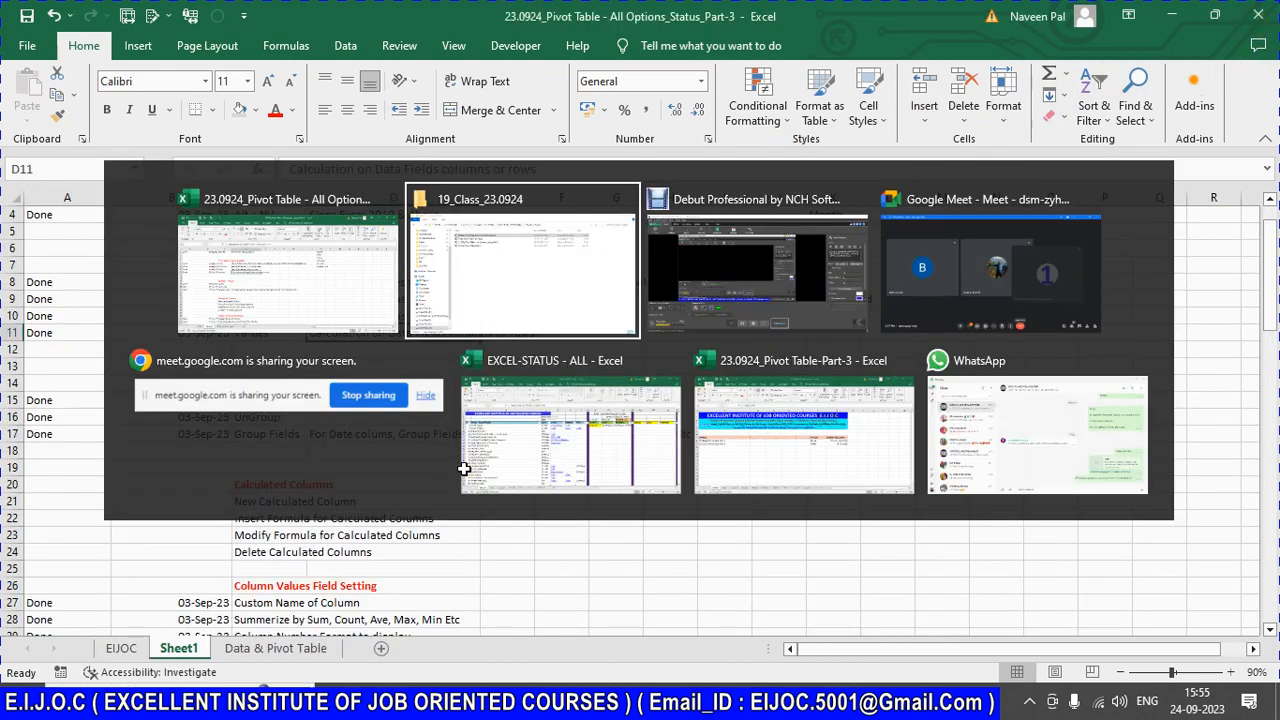
key(Down)
key(Down)
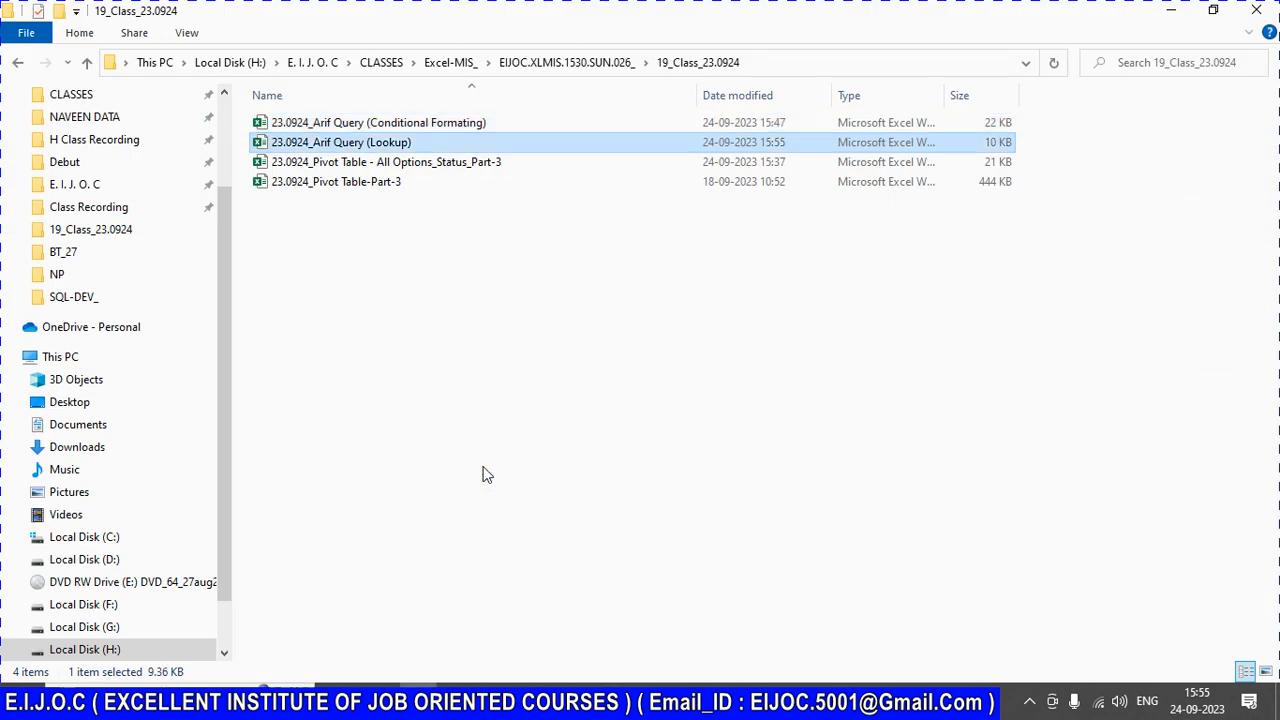
key(Up)
key(F2)
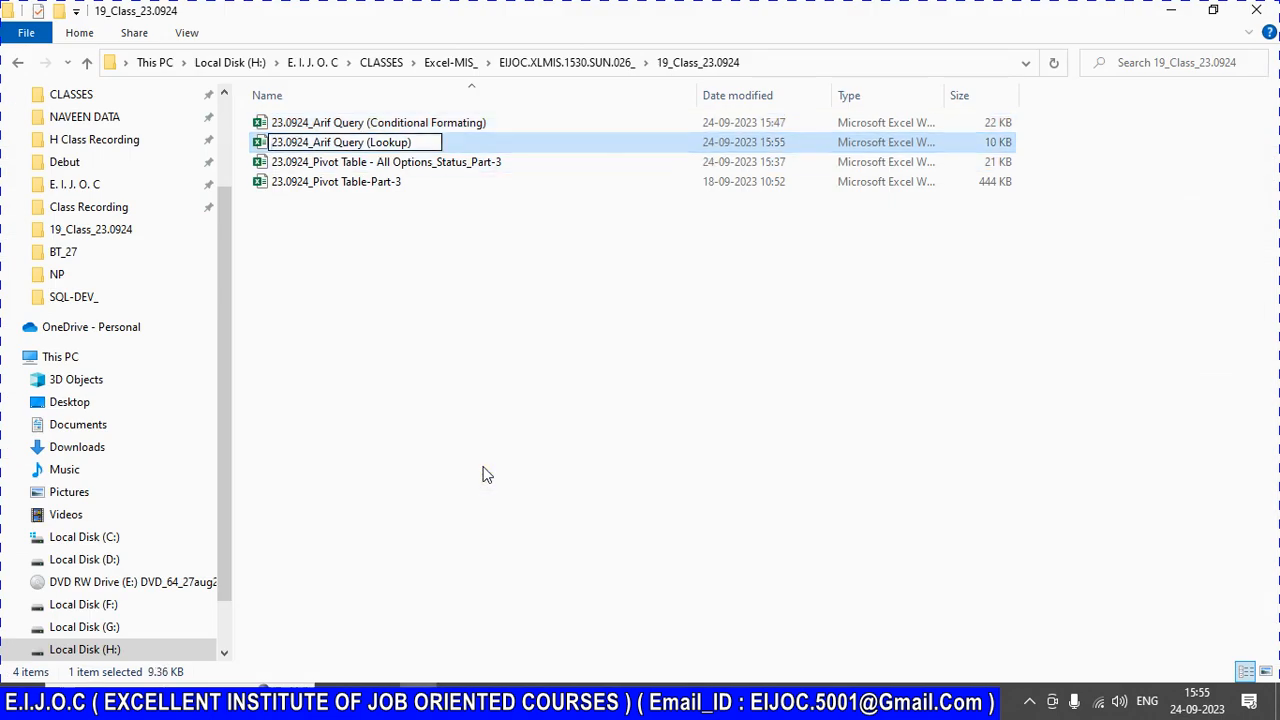
key(ctrl+Left)
text(V)
key(Return)
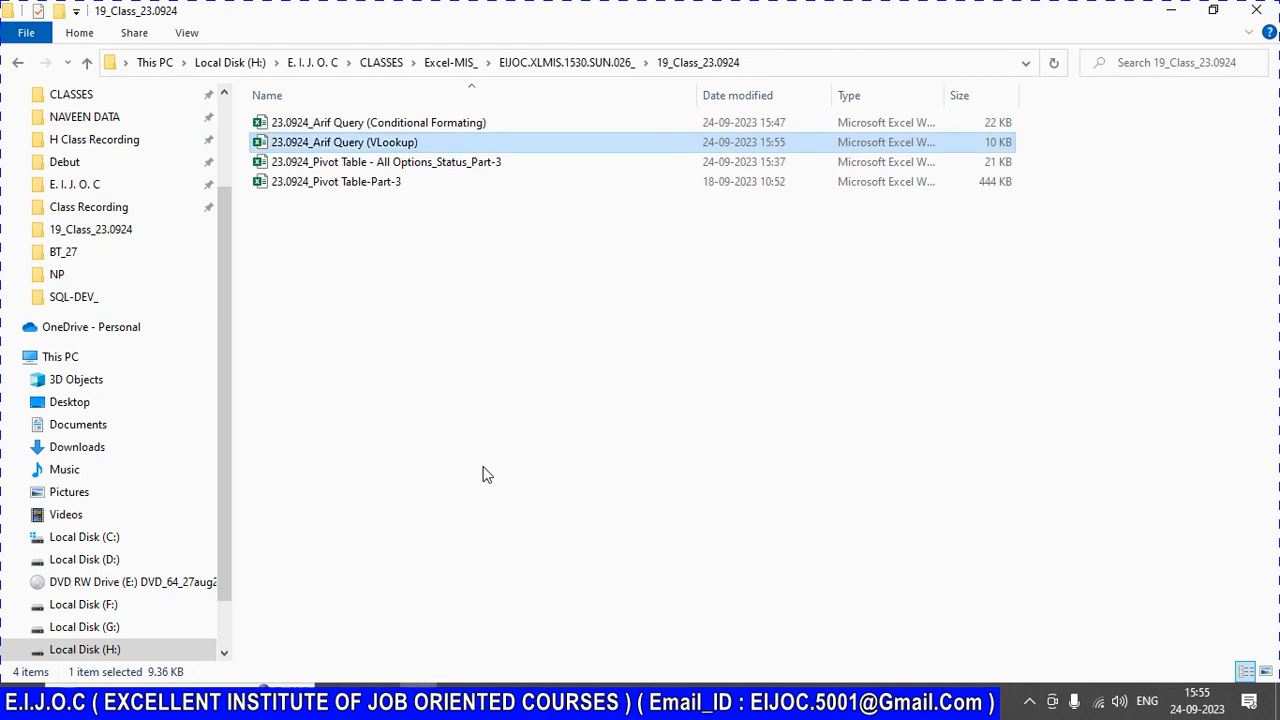
key(Up)
Step: Return to the 23.0924_Pivot Table - All Options_Status_Part-3 workbook and review the Calculated Columns topics in rows 20 to 24
key(alt+Tab)
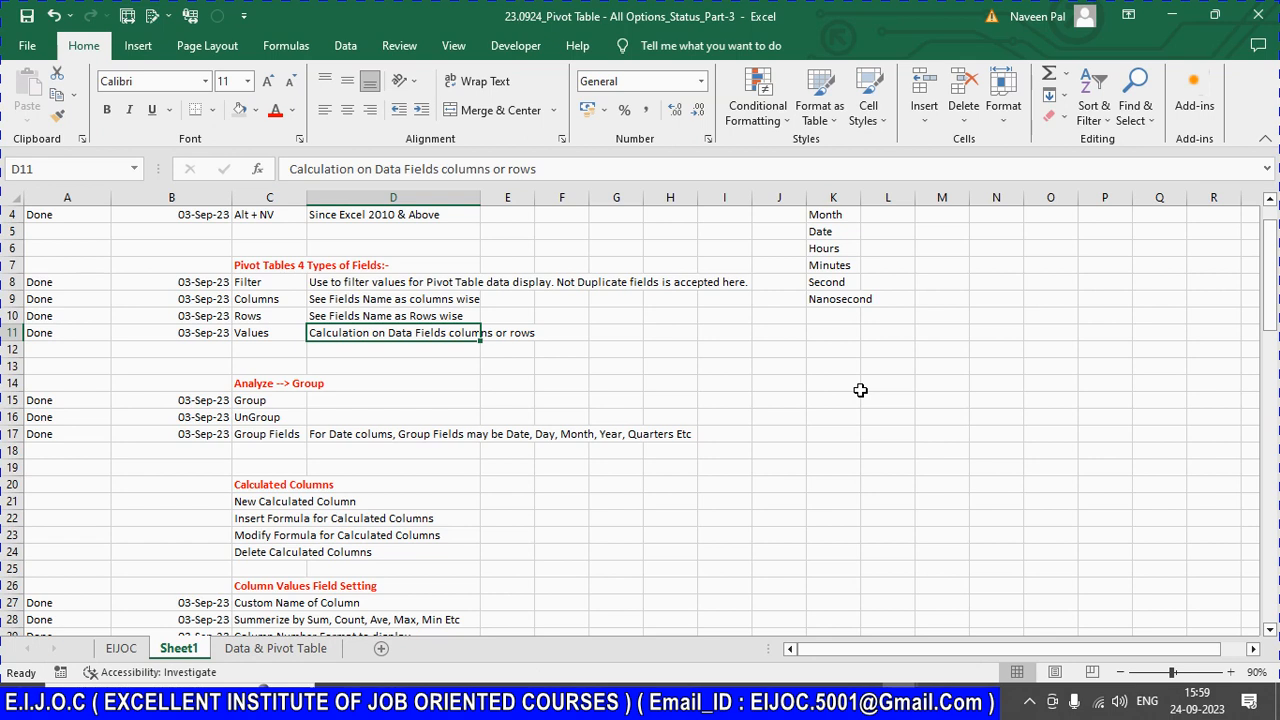
click(188, 498)
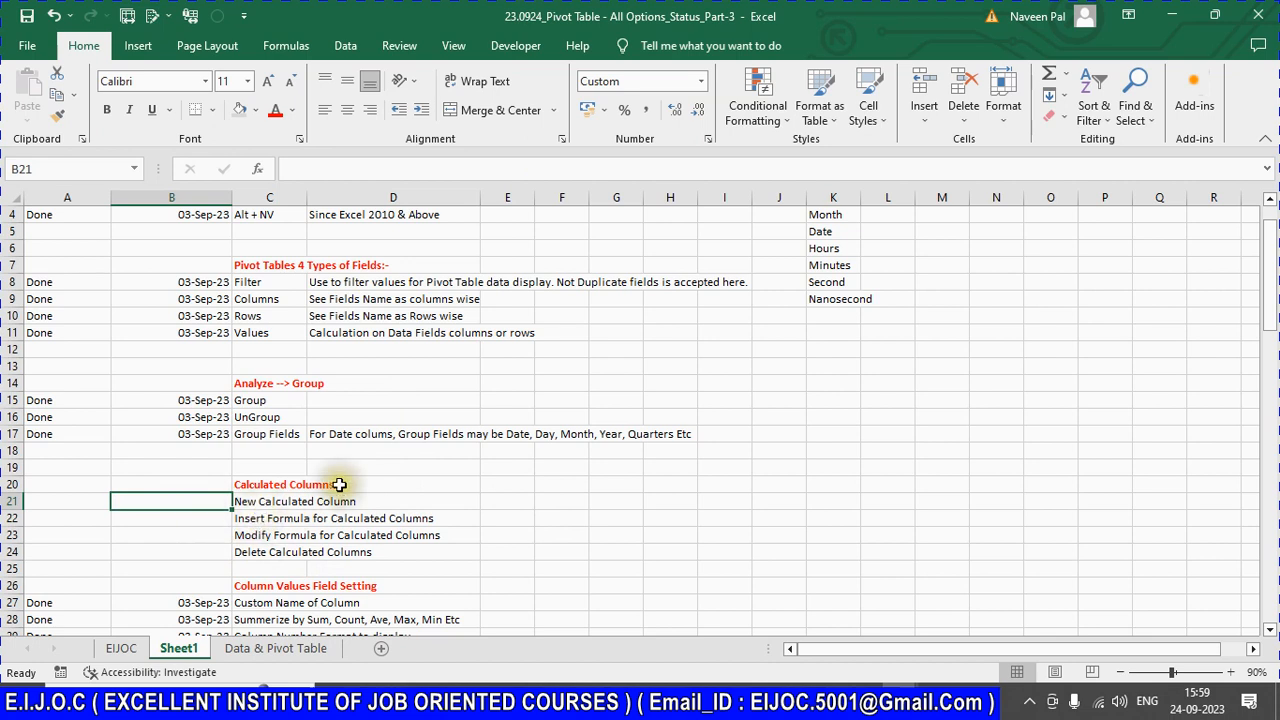
drag(62, 506, 400, 517)
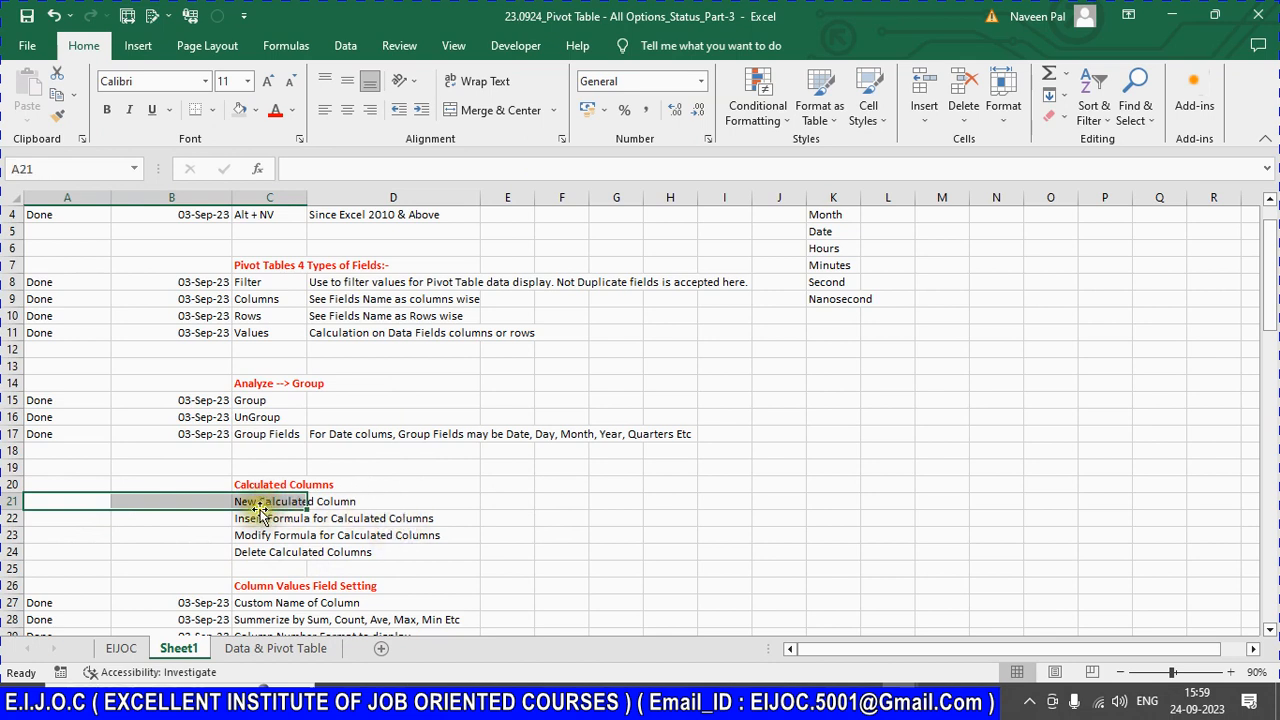
click(178, 500)
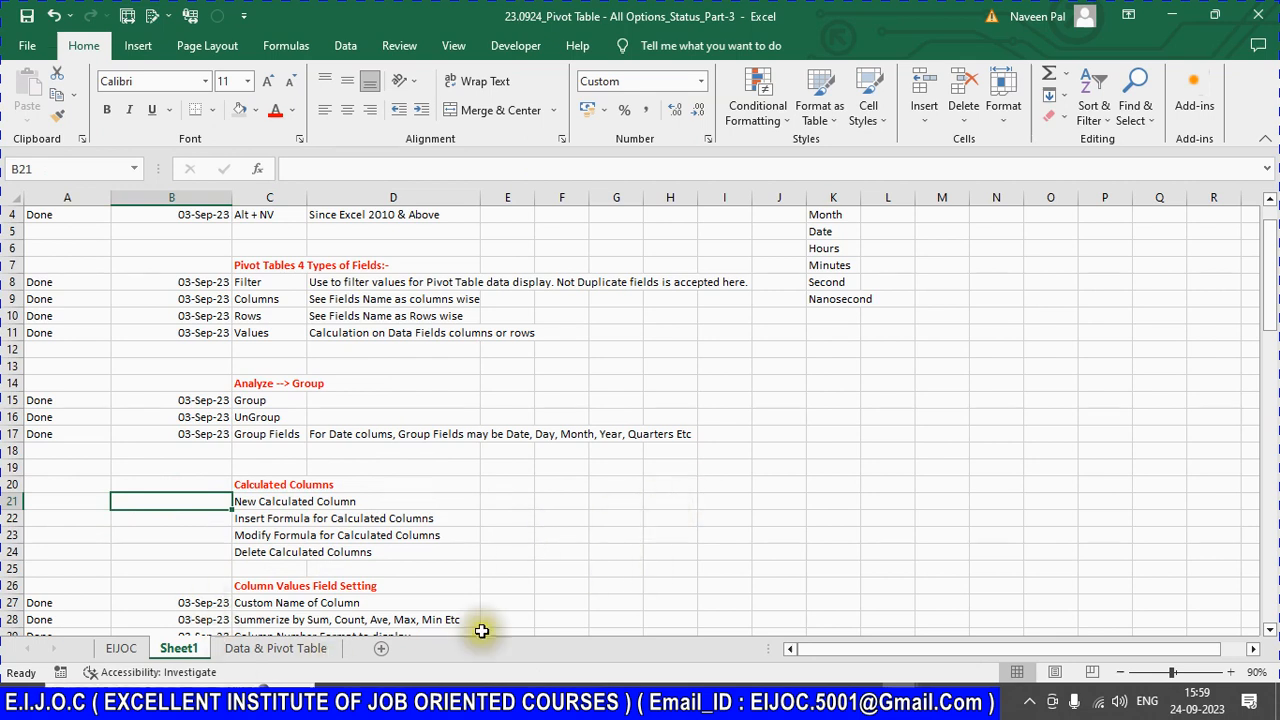
Step: Switch to the 23.0924_Pivot Table-Part-3 workbook and copy the Name, Salary and Date of Credit table from the Data sheet
key(alt+F4)
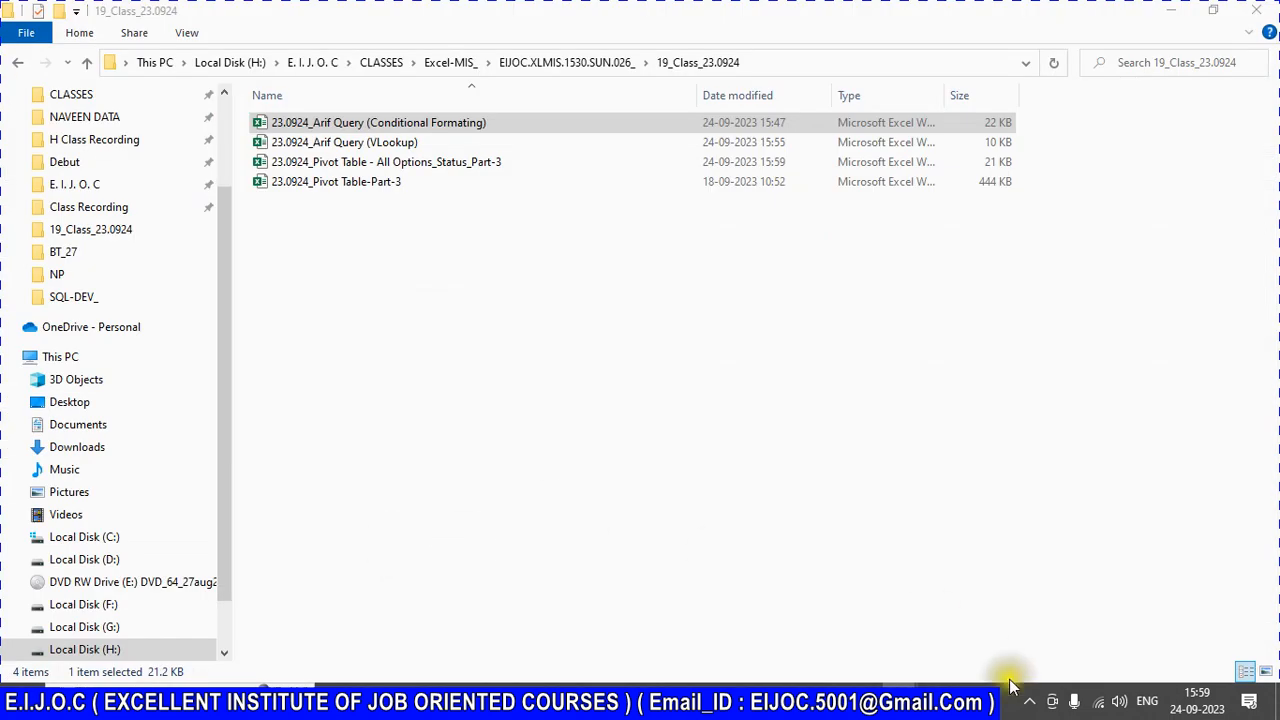
click(888, 698)
mouse_move(888, 698)
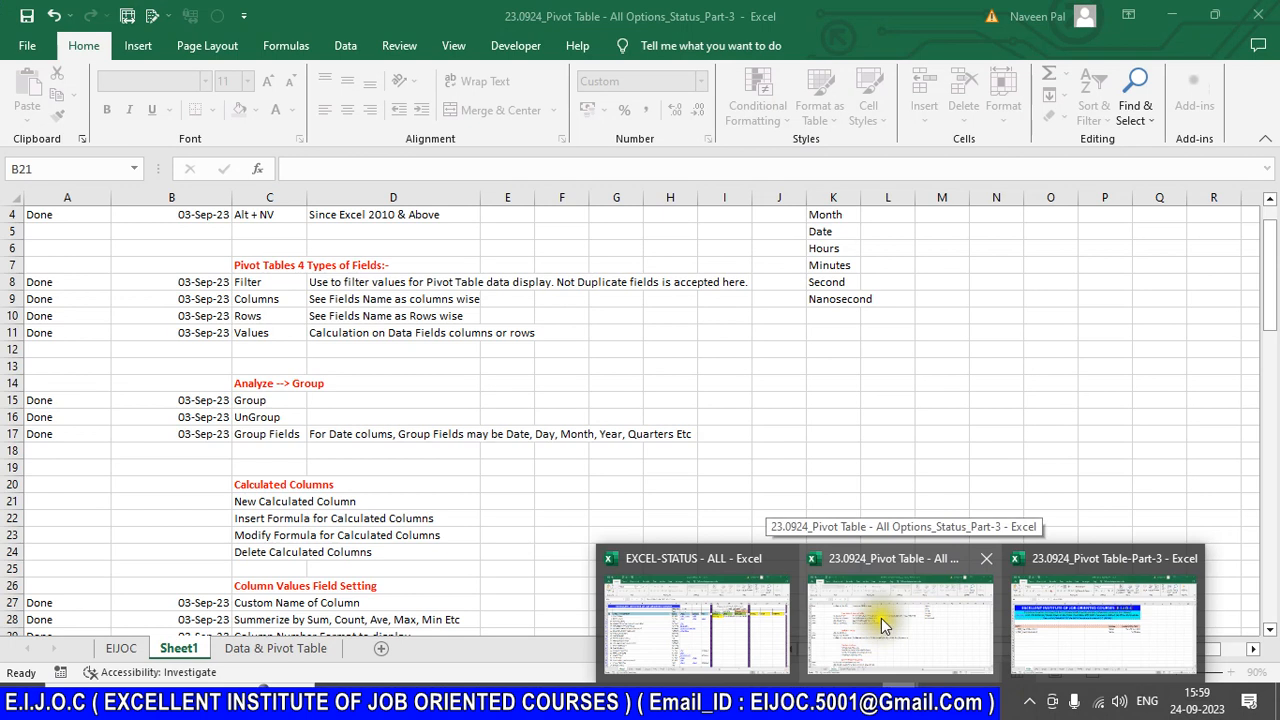
click(881, 618)
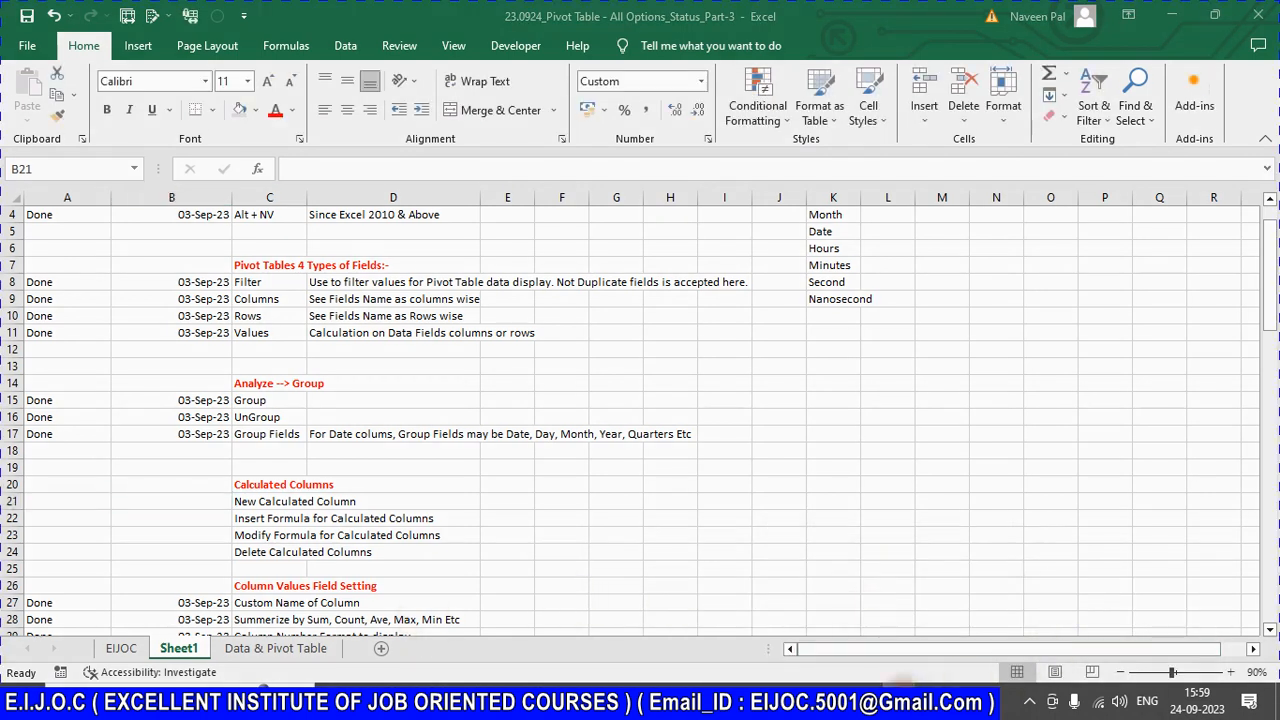
mouse_move(958, 690)
click(1082, 605)
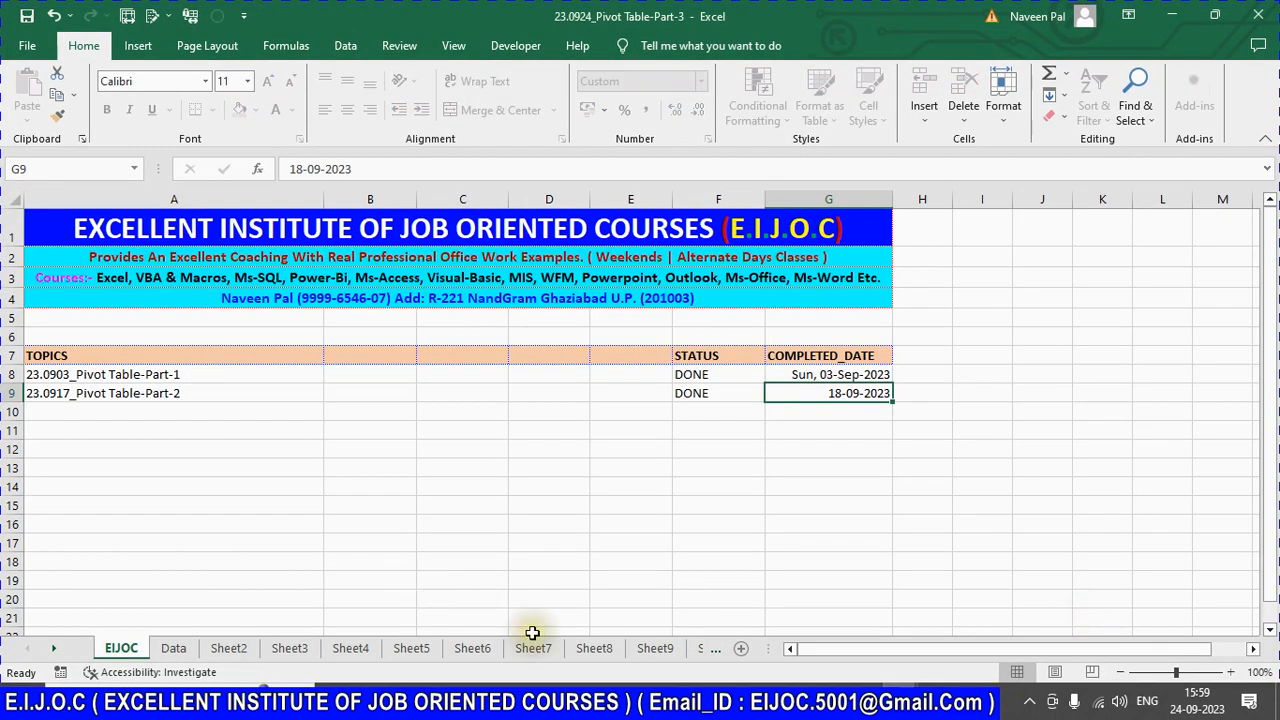
key(ctrl+Page_Down)
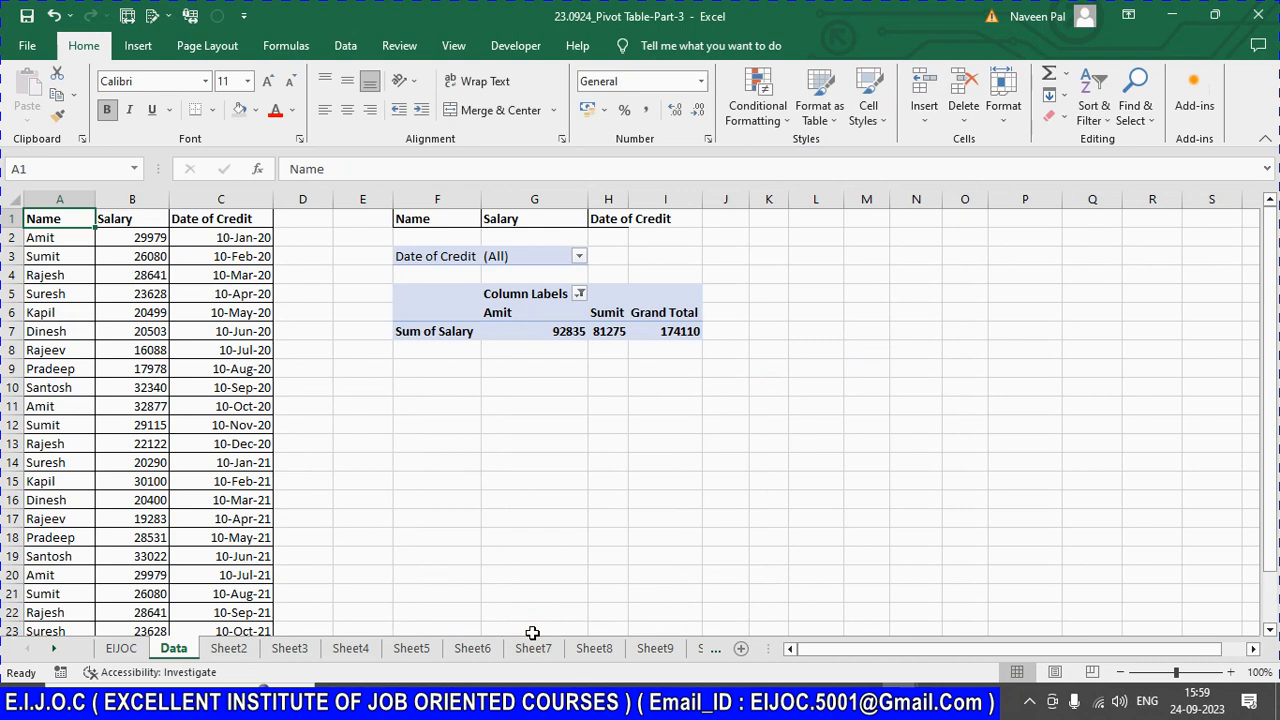
key(ctrl+shift+Right)
key(ctrl+shift+Down)
key(ctrl+c)
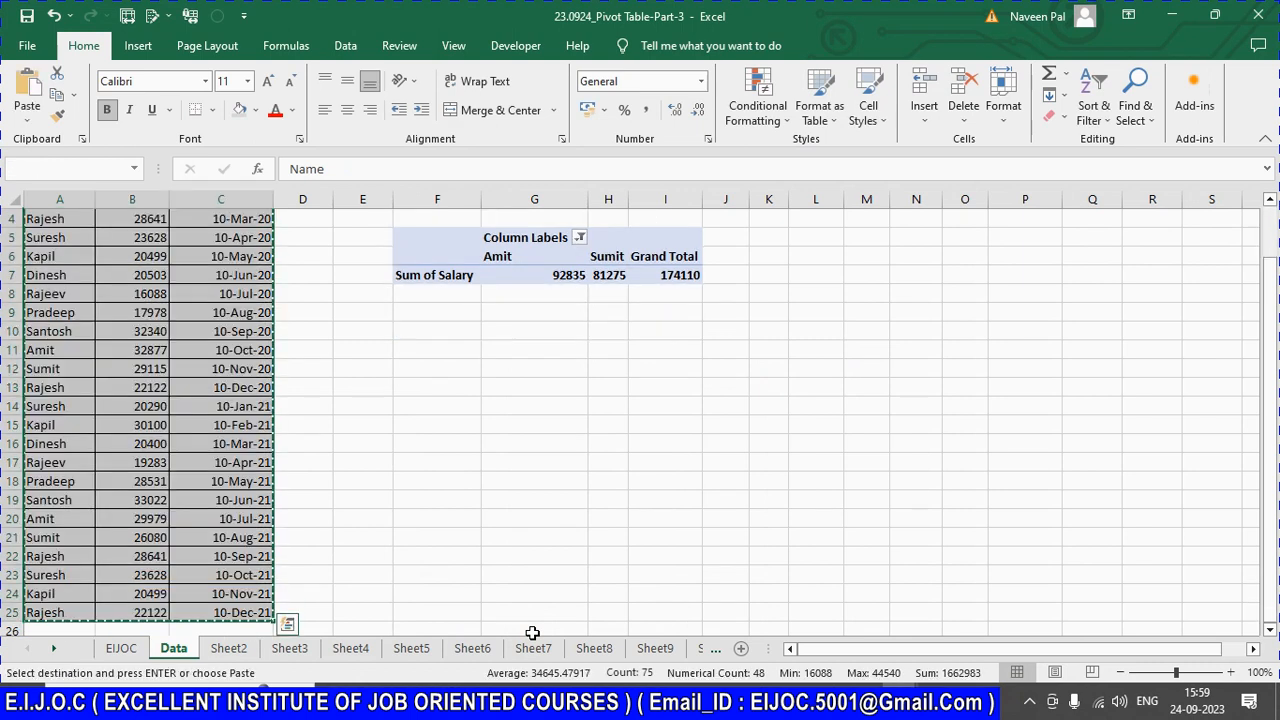
Step: Add a new sheet after Sheet16, paste the copied table at A1 and widen column C to fit its contents
key(ctrl+Page_Down)
key(ctrl+Page_Down)
key(ctrl+Page_Down)
key(ctrl+Page_Down)
key(ctrl+Page_Down)
key(ctrl+Page_Down)
key(ctrl+Page_Down)
key(ctrl+Page_Down)
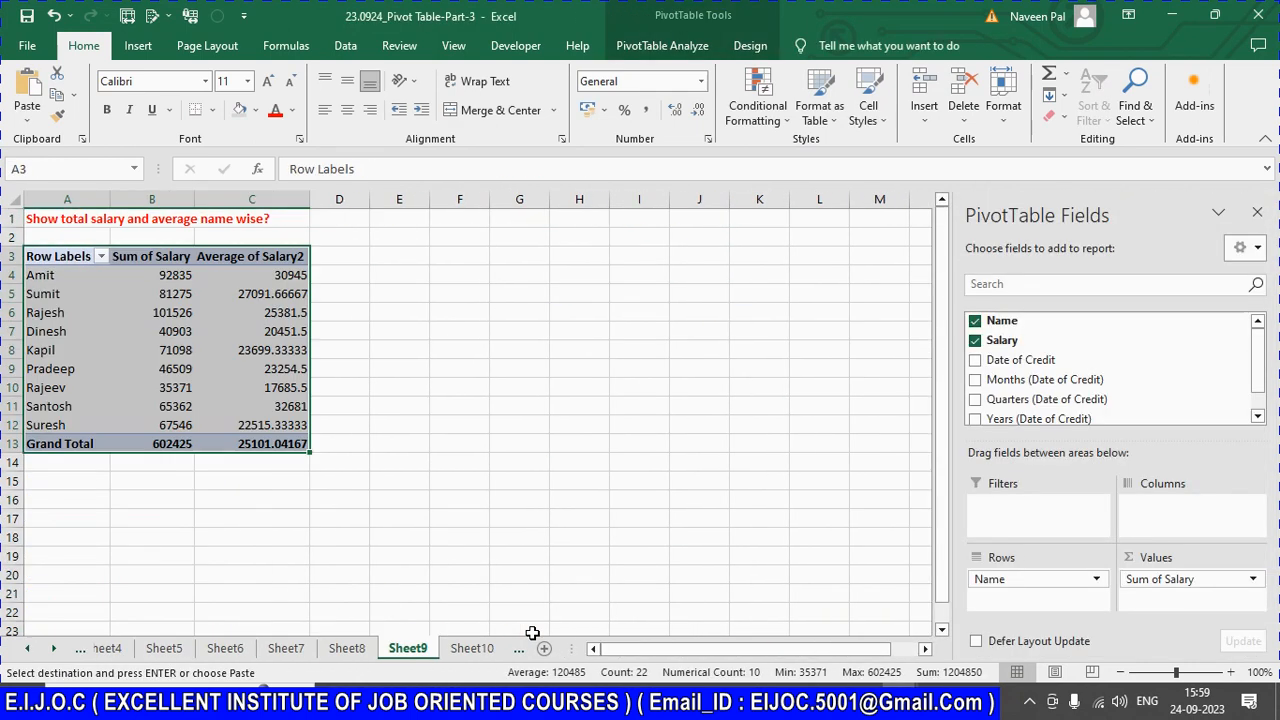
key(ctrl+Page_Down)
key(ctrl+Page_Down)
key(ctrl+Page_Down)
key(ctrl+Page_Down)
key(ctrl+Page_Down)
key(ctrl+Page_Down)
key(ctrl+Page_Down)
key(ctrl+Page_Down)
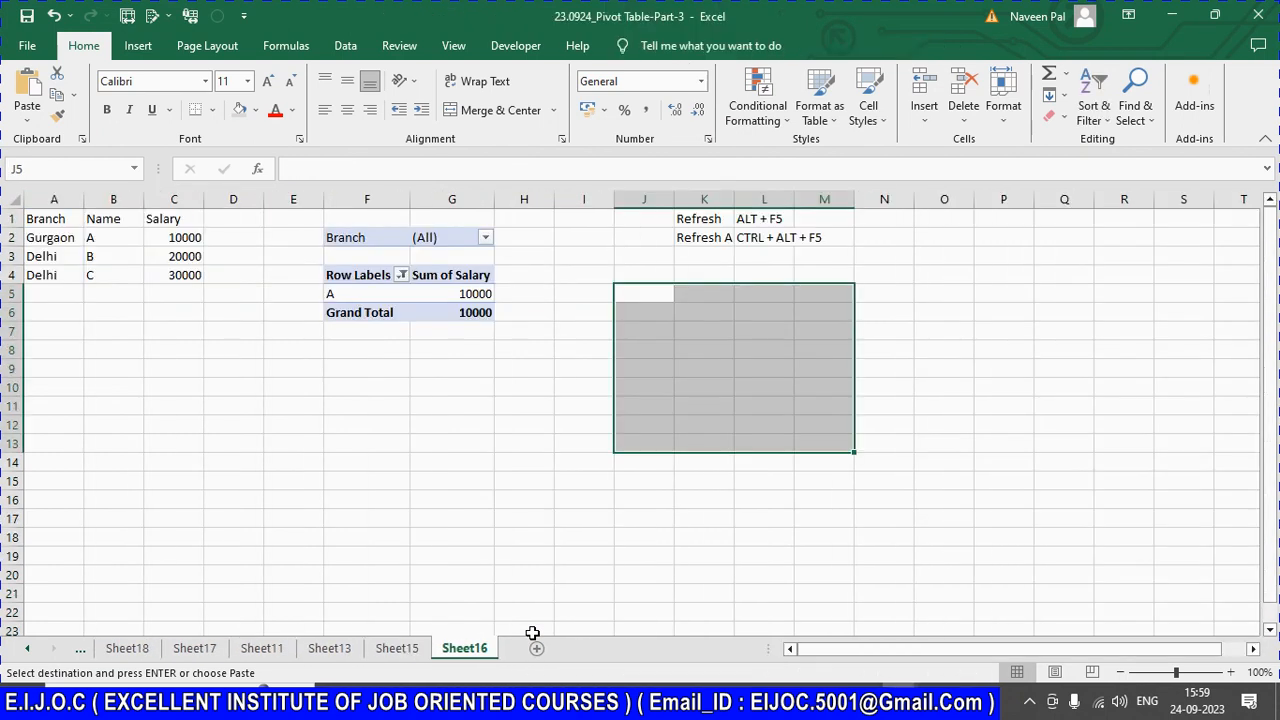
click(536, 648)
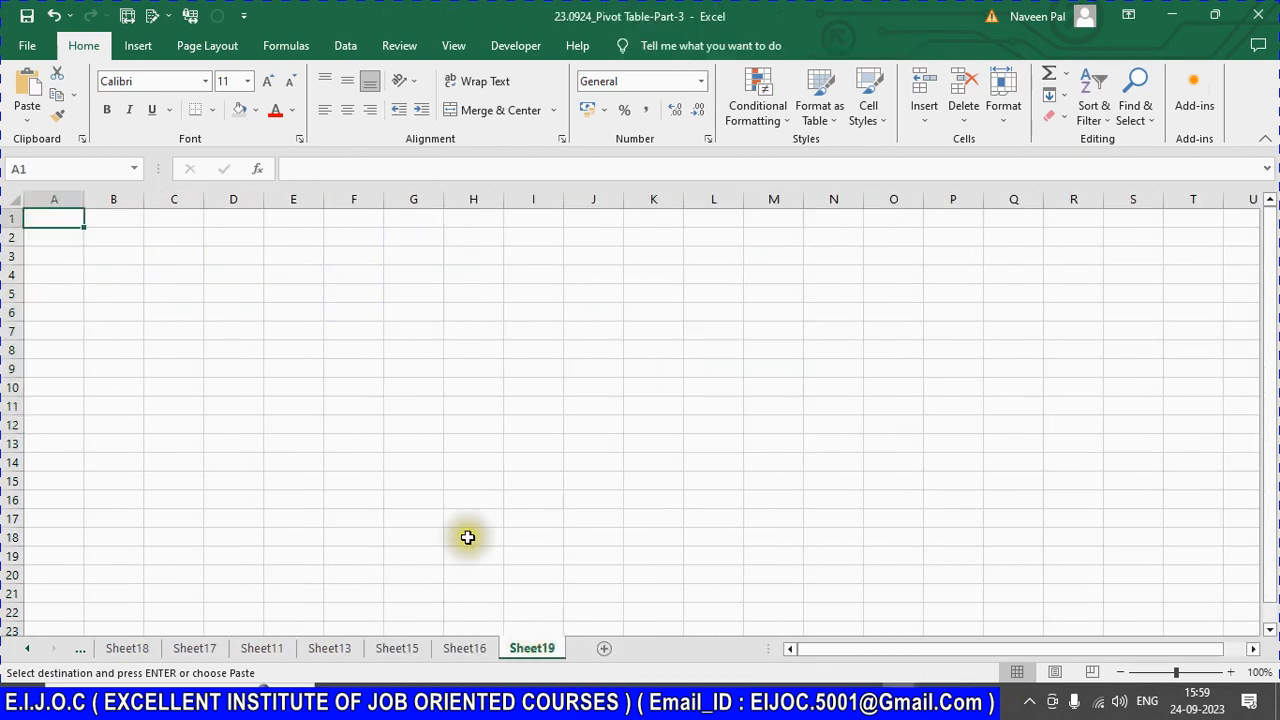
key(ctrl+v)
drag(204, 199, 232, 199)
key(Escape)
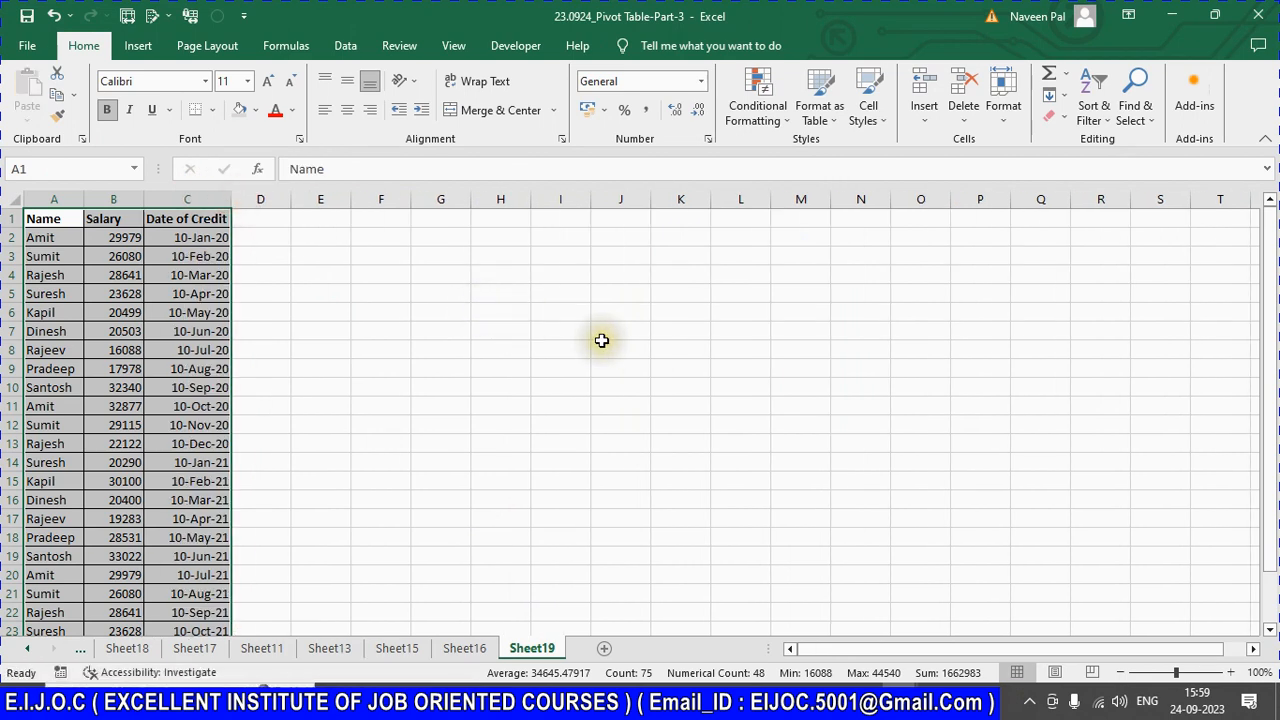
Step: Save the workbook and set the font of cell F1 on the new sheet to bold red
click(389, 216)
key(ctrl+s)
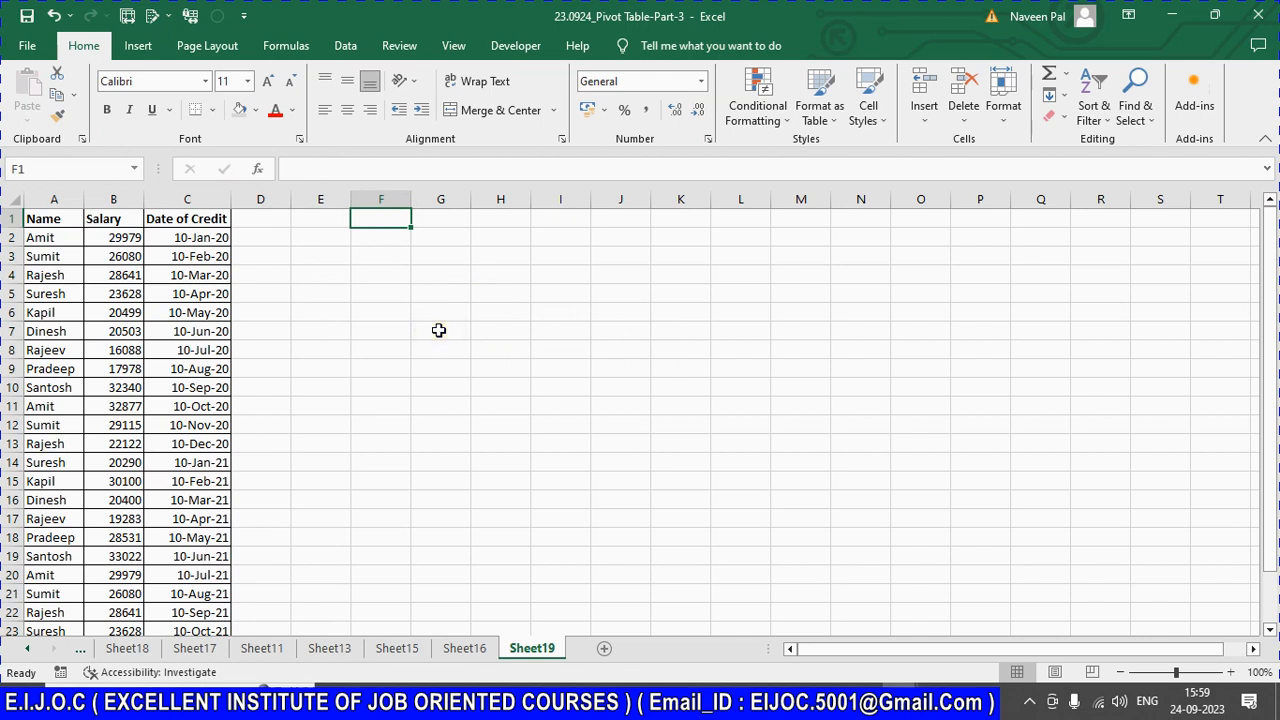
click(276, 113)
key(ctrl+b)
Step: Enter in F1 "Q - Calculate Bonus which 25% of the salary. Without inserting the Bonus in data source. Show Bonus sum as name wise."
text(Q)
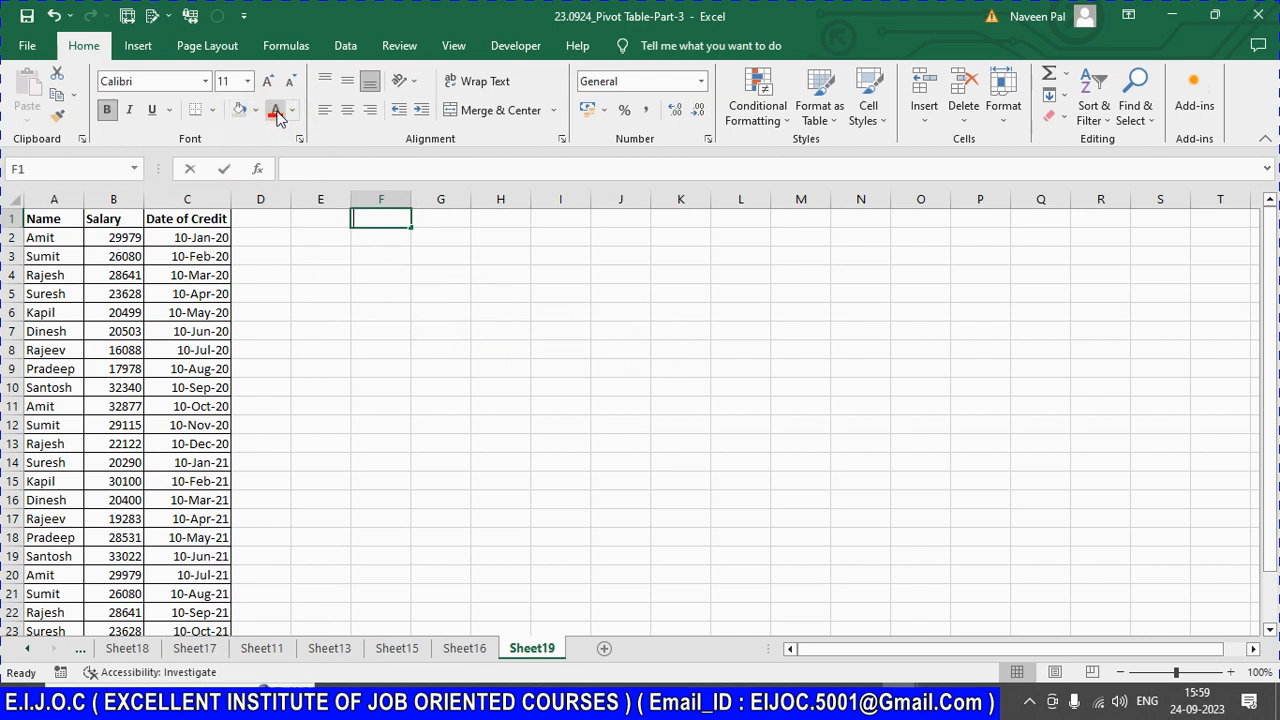
text( -)
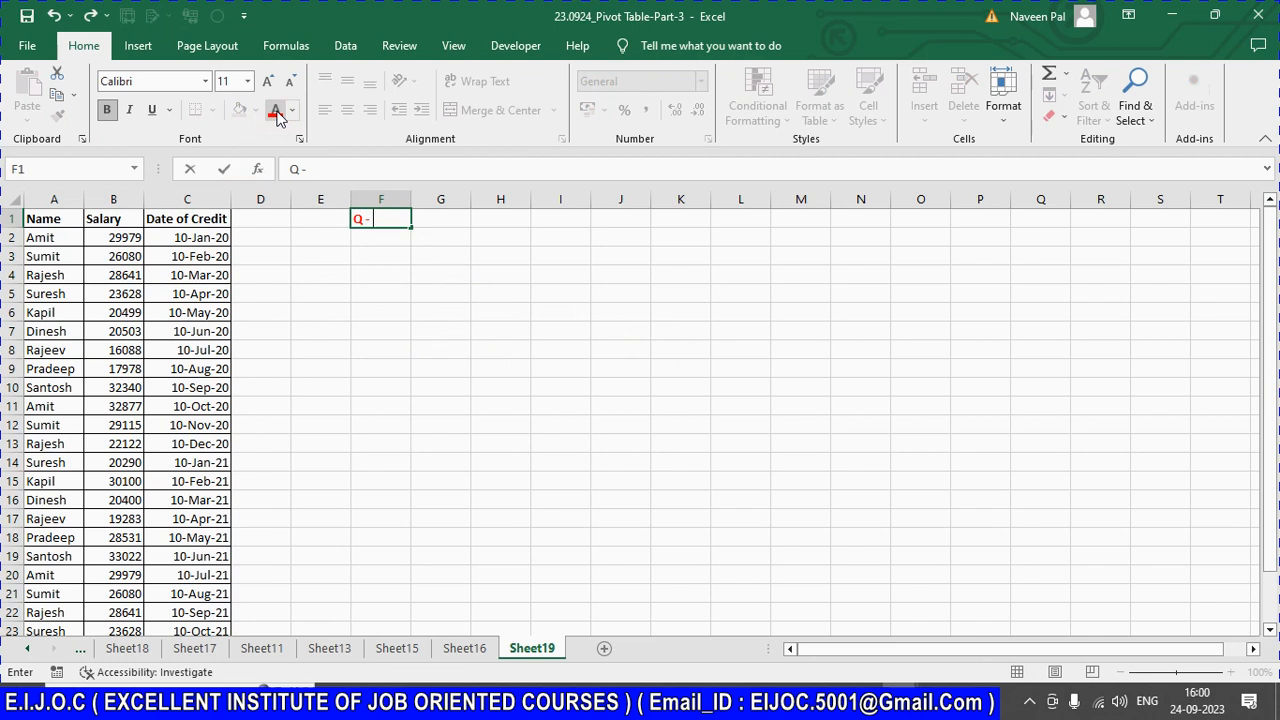
text( Calculate Bonu)
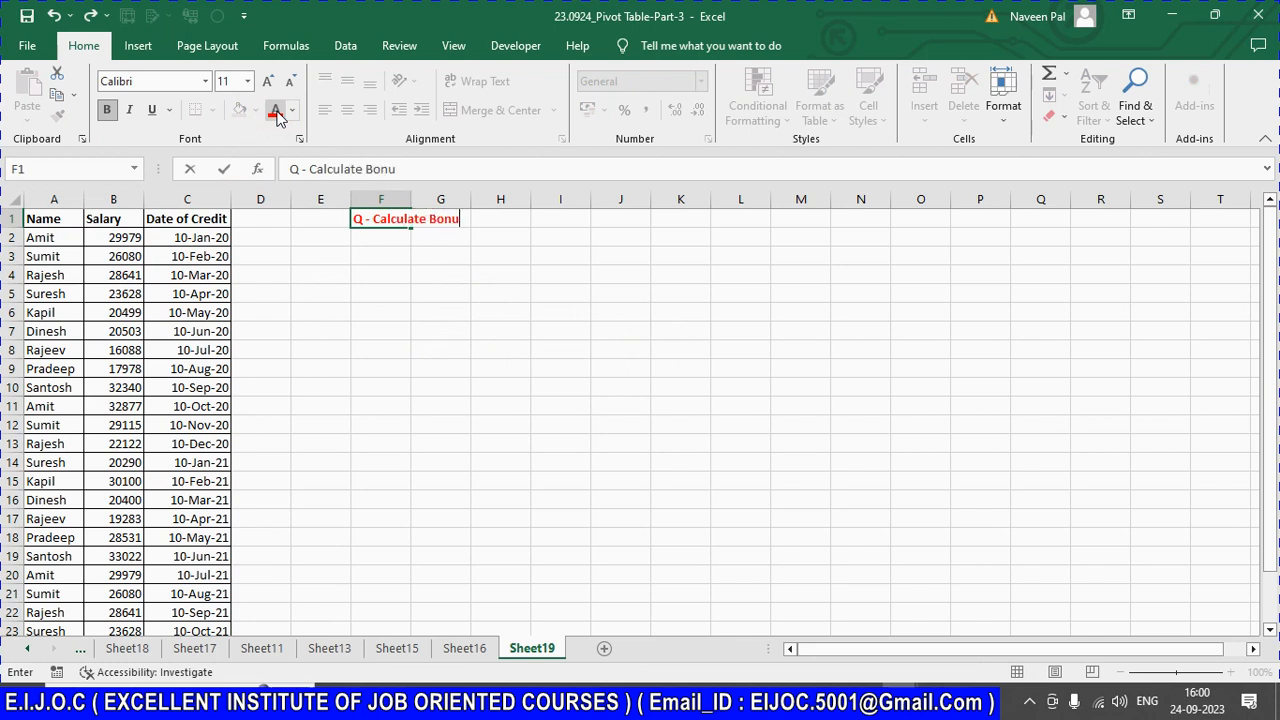
text(s which 25% of the )
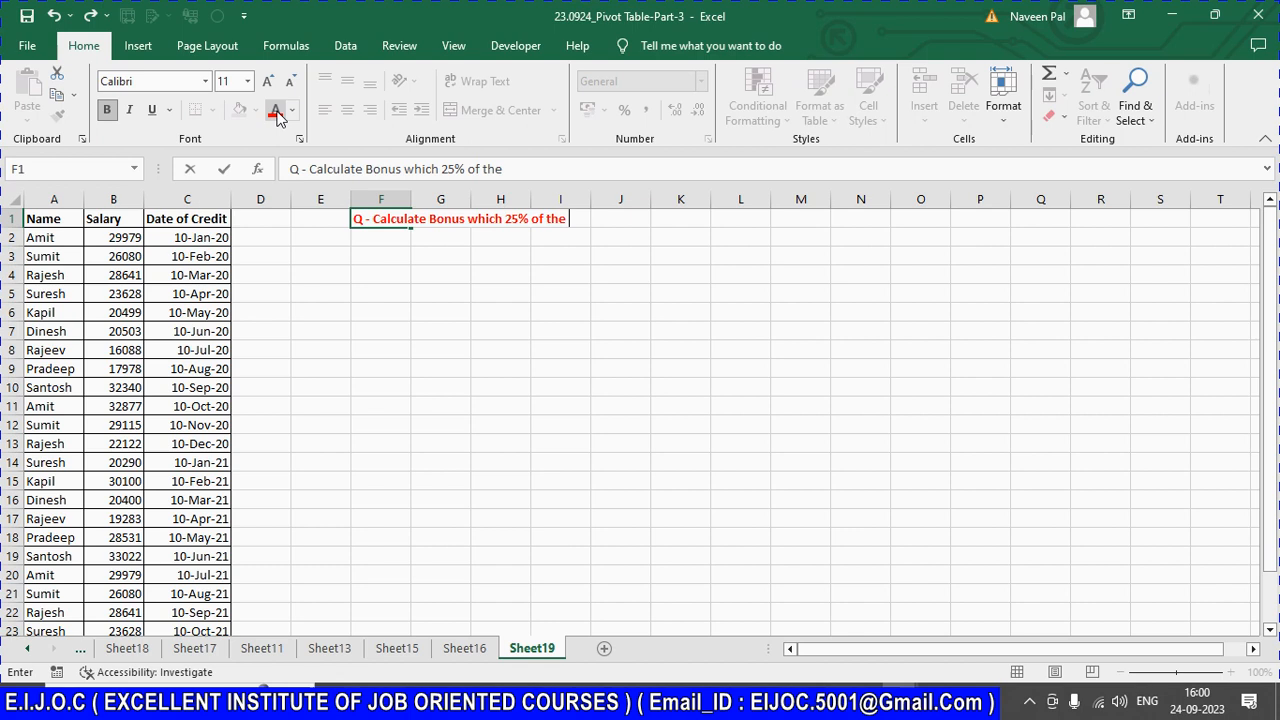
text(clary)
key(BackSpace)
key(BackSpace)
key(BackSpace)
key(BackSpace)
text(alary)
key(BackSpace)
text(. Without in)
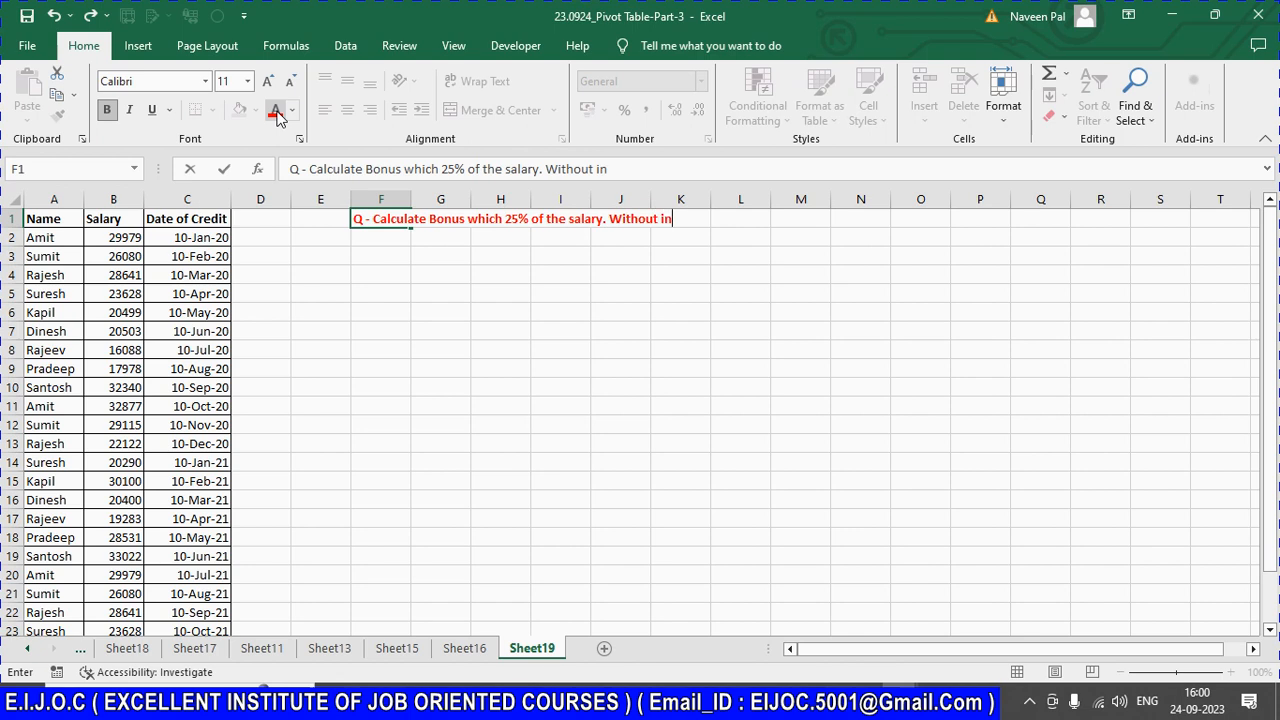
text(serting the Bonus in data source.)
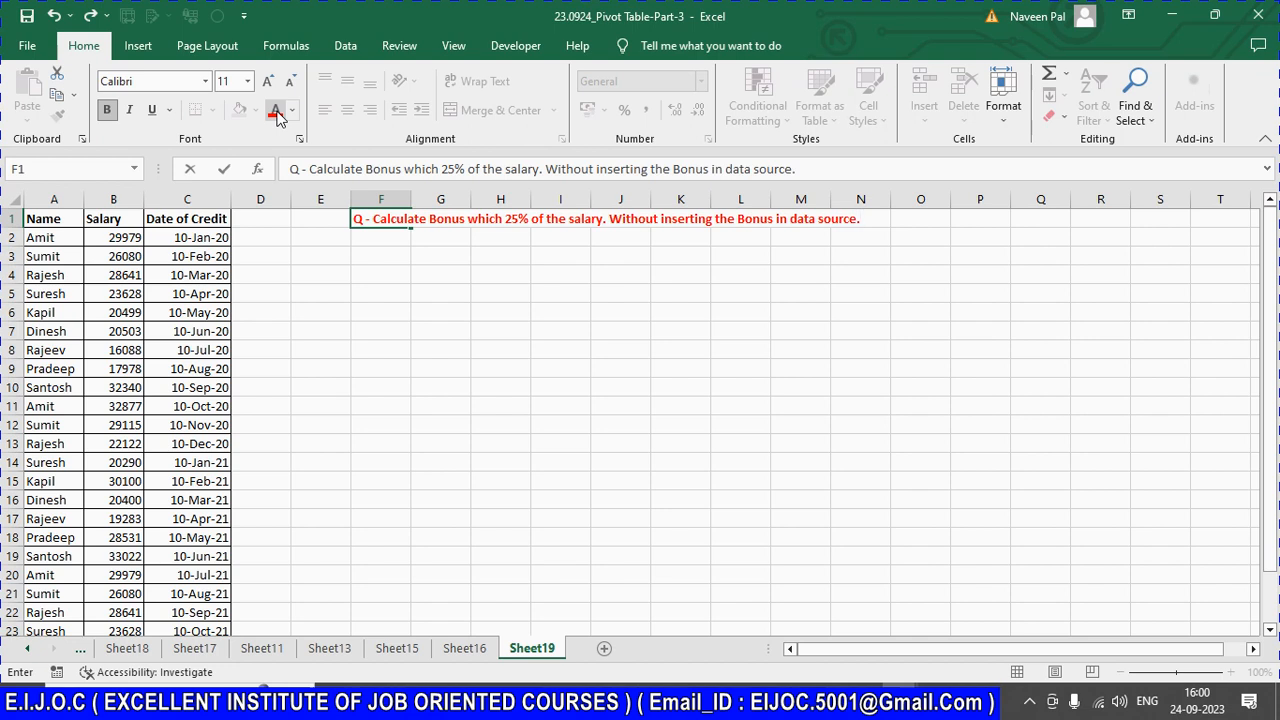
text( Show Bonus sum)
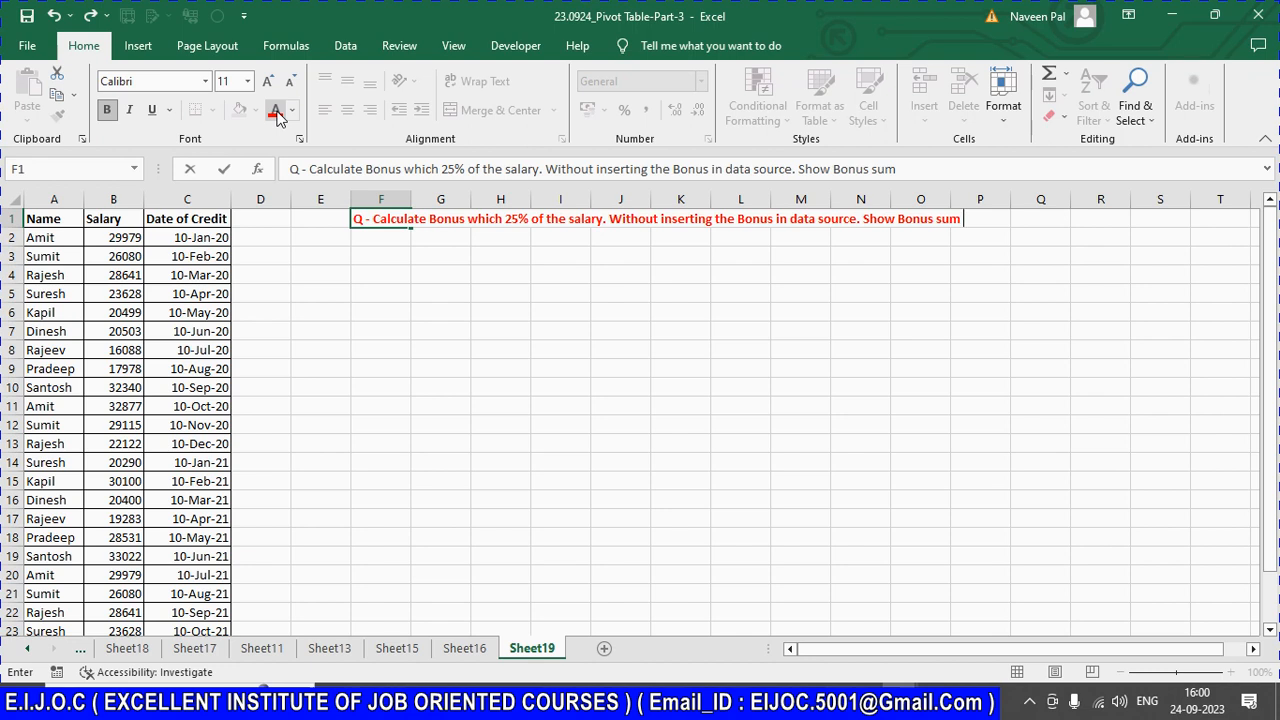
text(as namw w)
key(BackSpace)
key(BackSpace)
key(BackSpace)
text(e wise.)
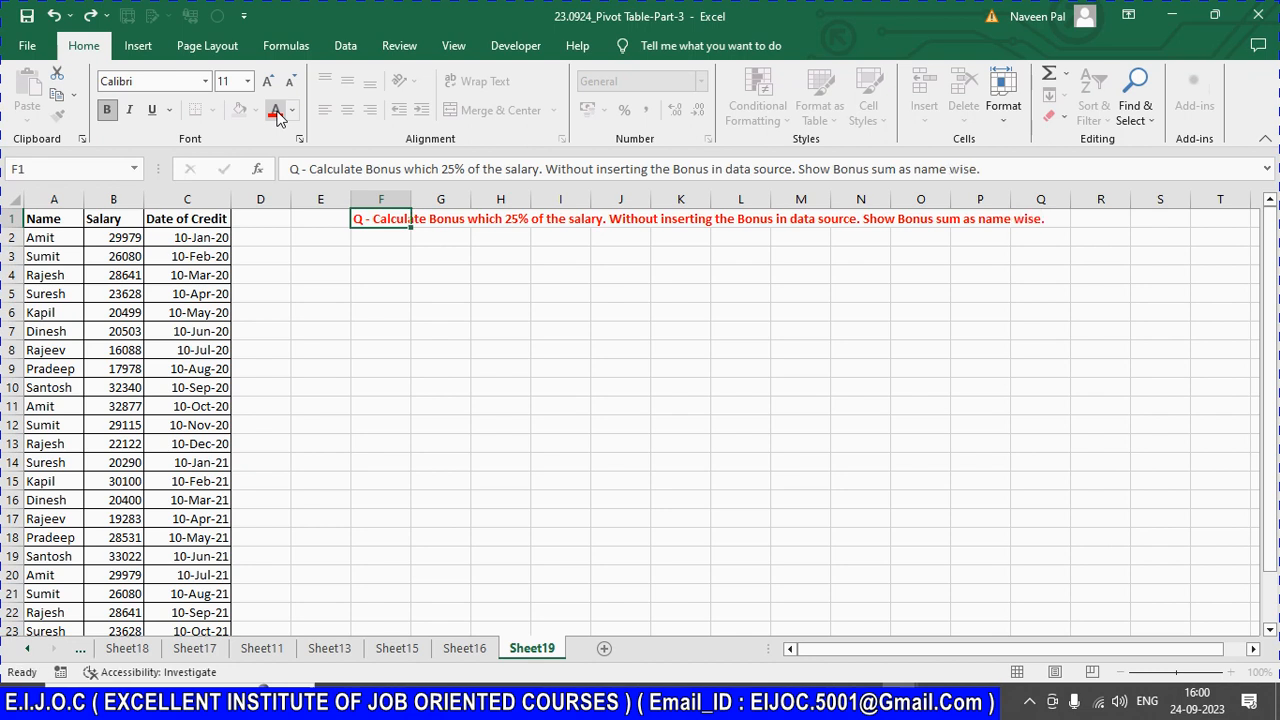
key(Return)
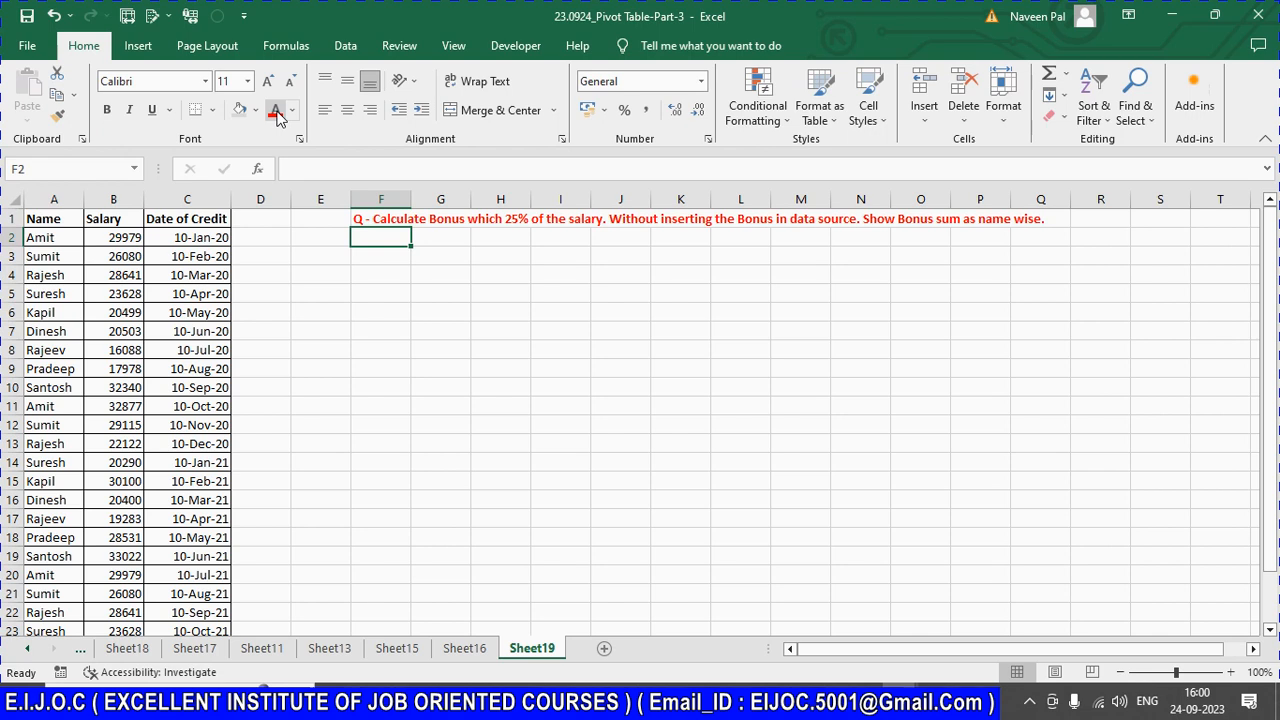
Step: Review the Name and Date of Credit columns of the source data and the bonus question in F1
click(45, 212)
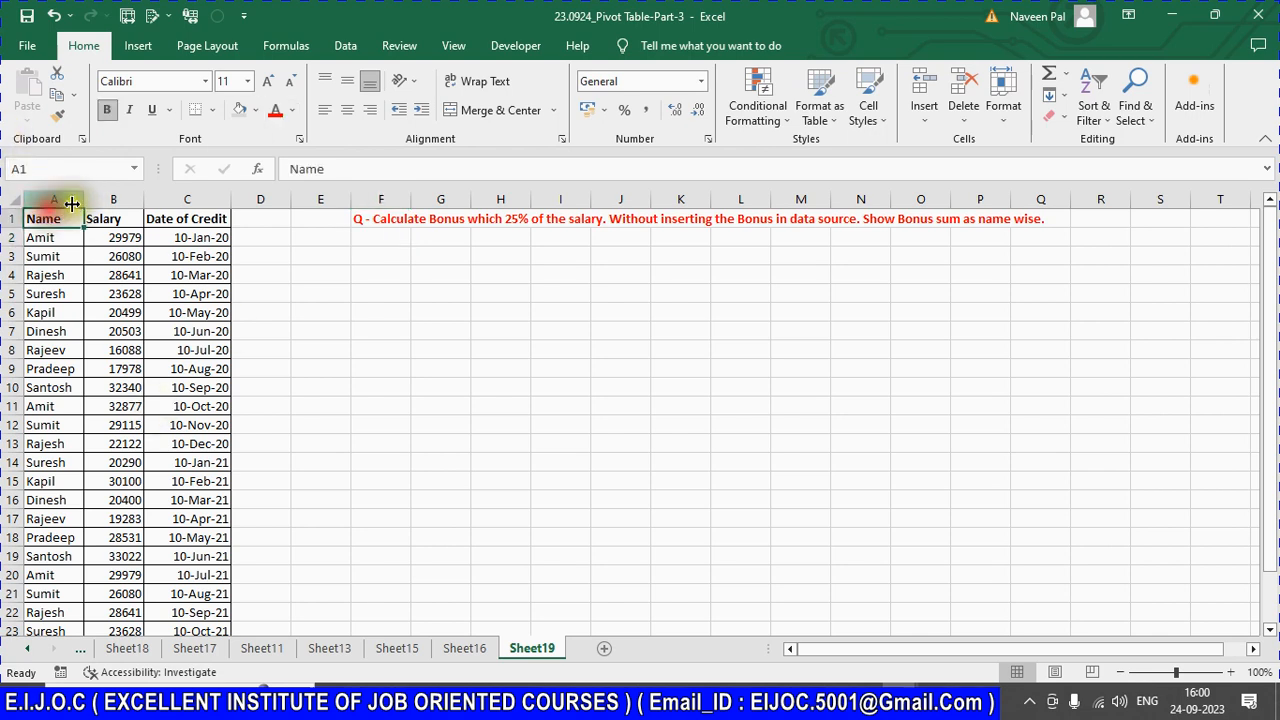
click(175, 199)
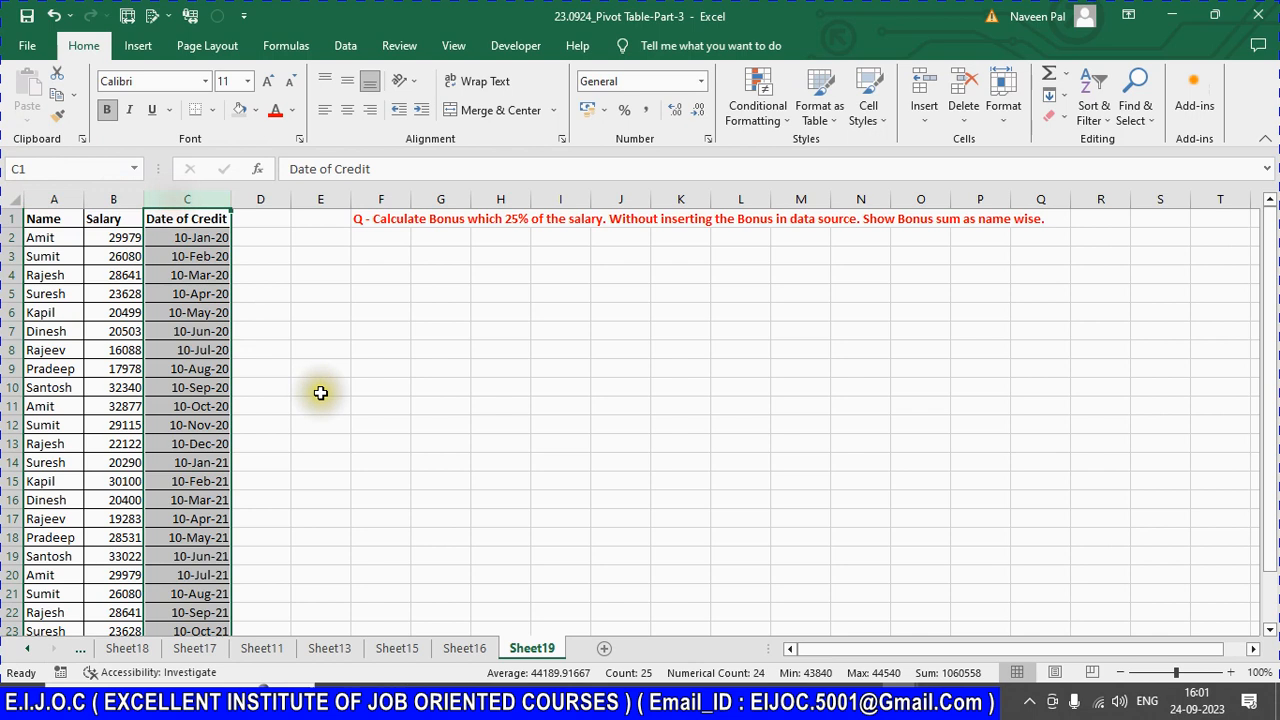
click(402, 222)
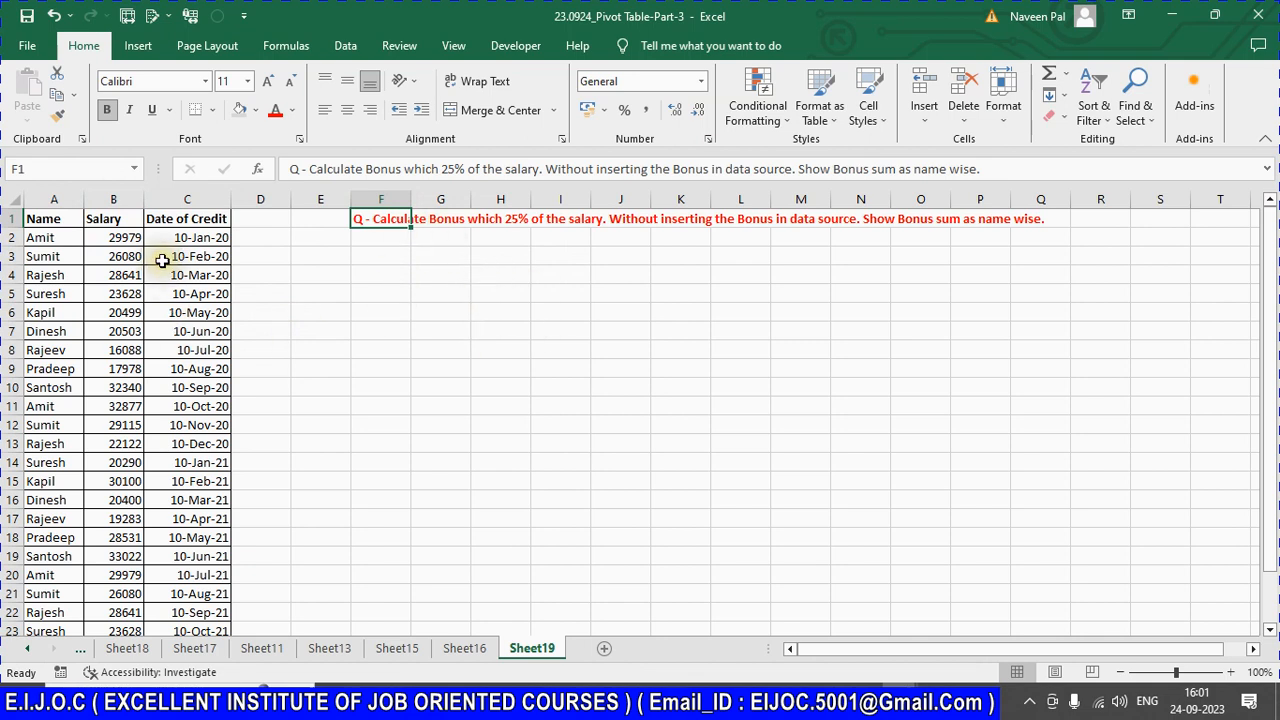
Step: Create a PivotTable from columns A to C at cell F4 of the existing worksheet and place the Name field in Rows
click(54, 199)
shift+click(213, 201)
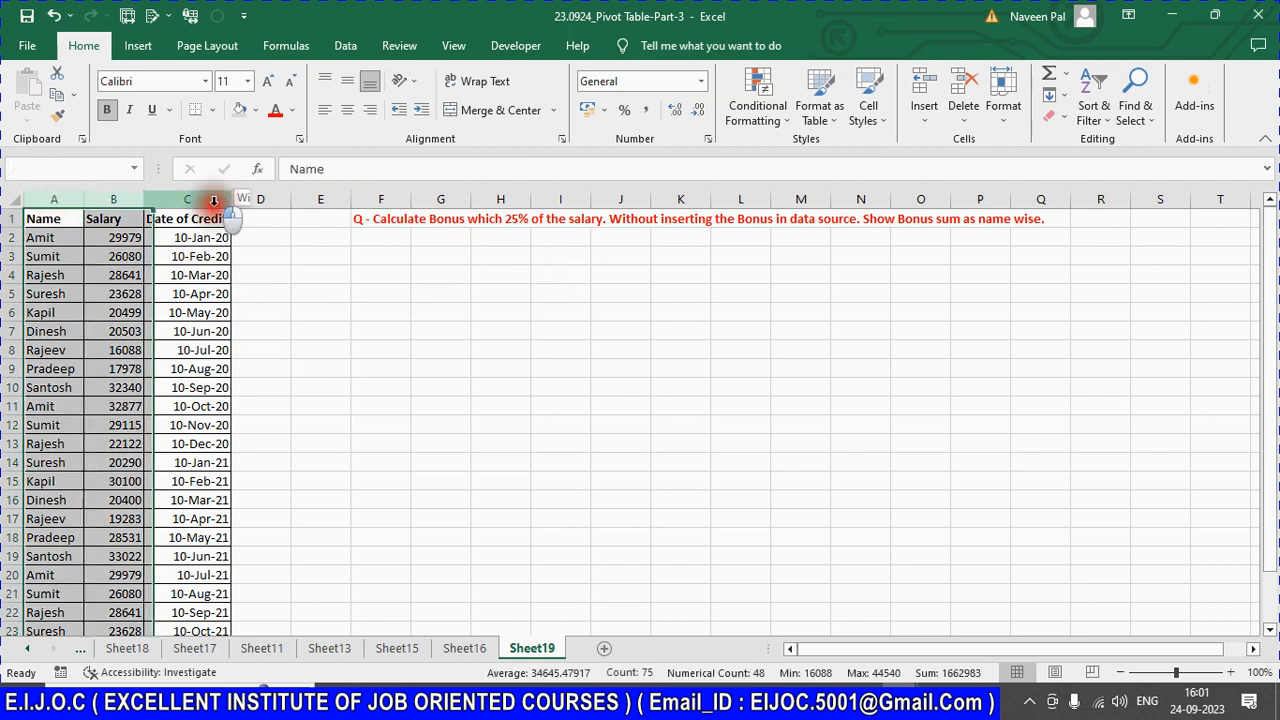
key(alt+d)
key(p)
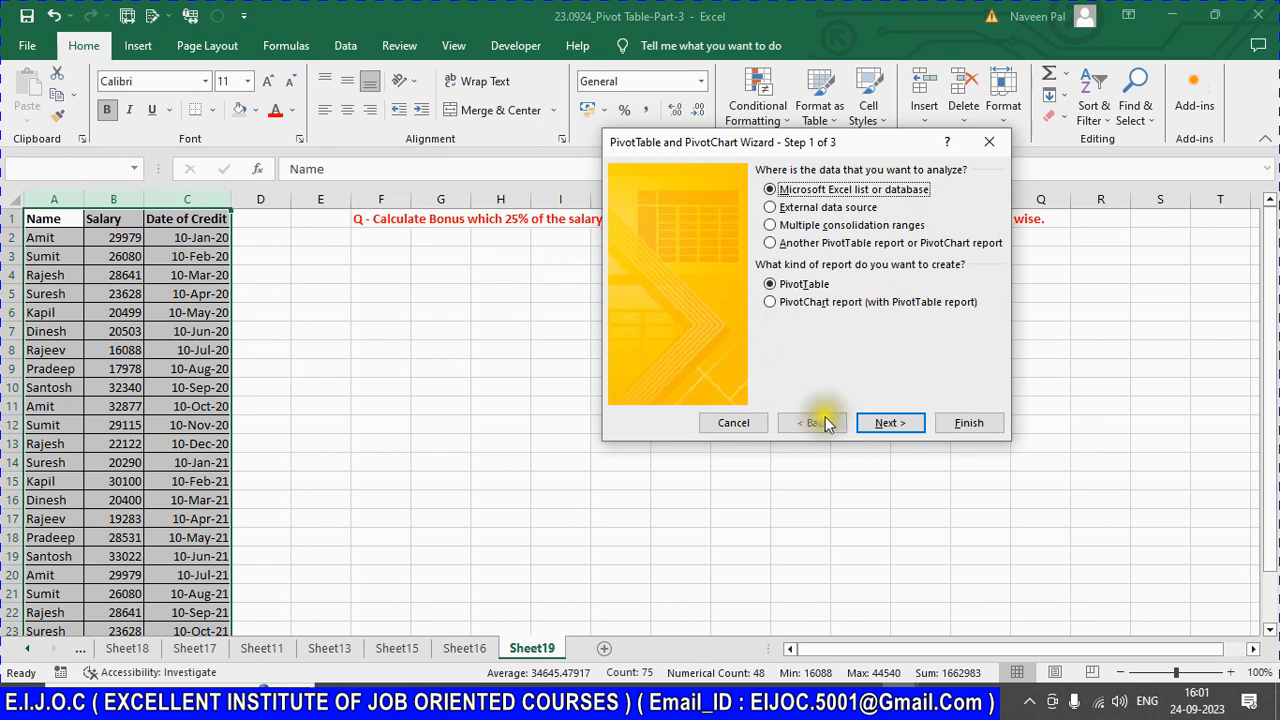
click(888, 423)
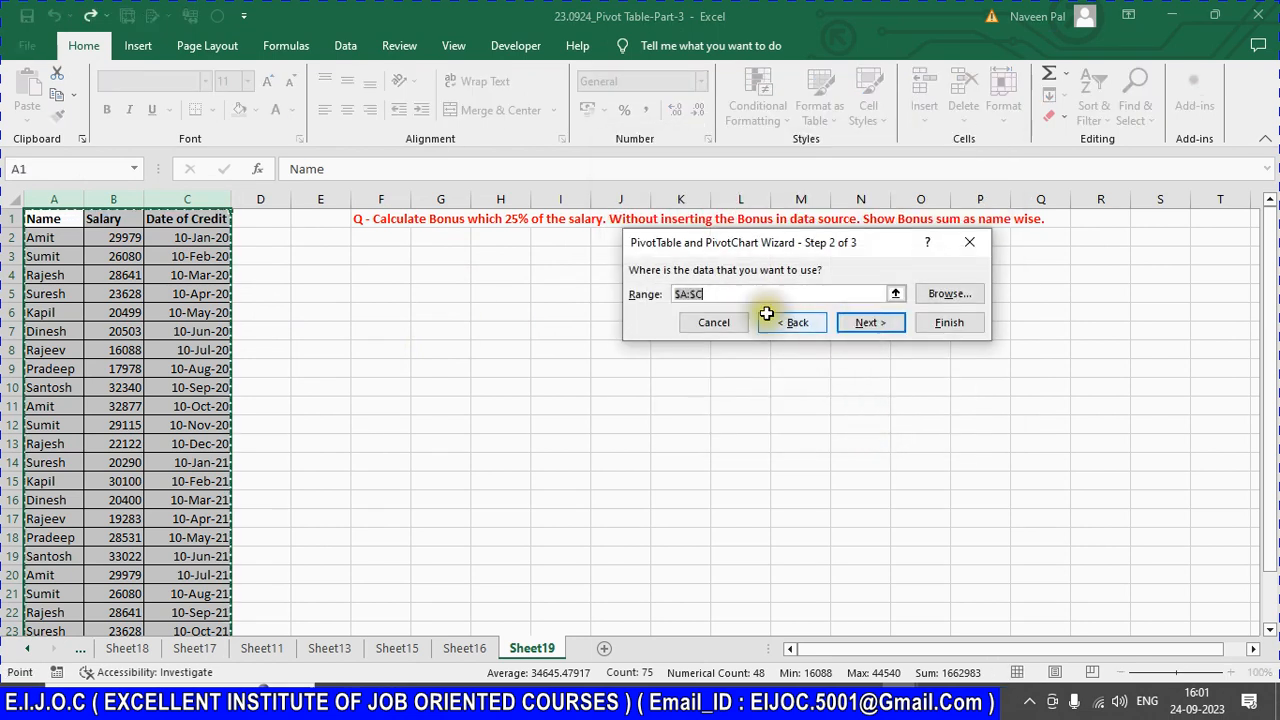
click(870, 323)
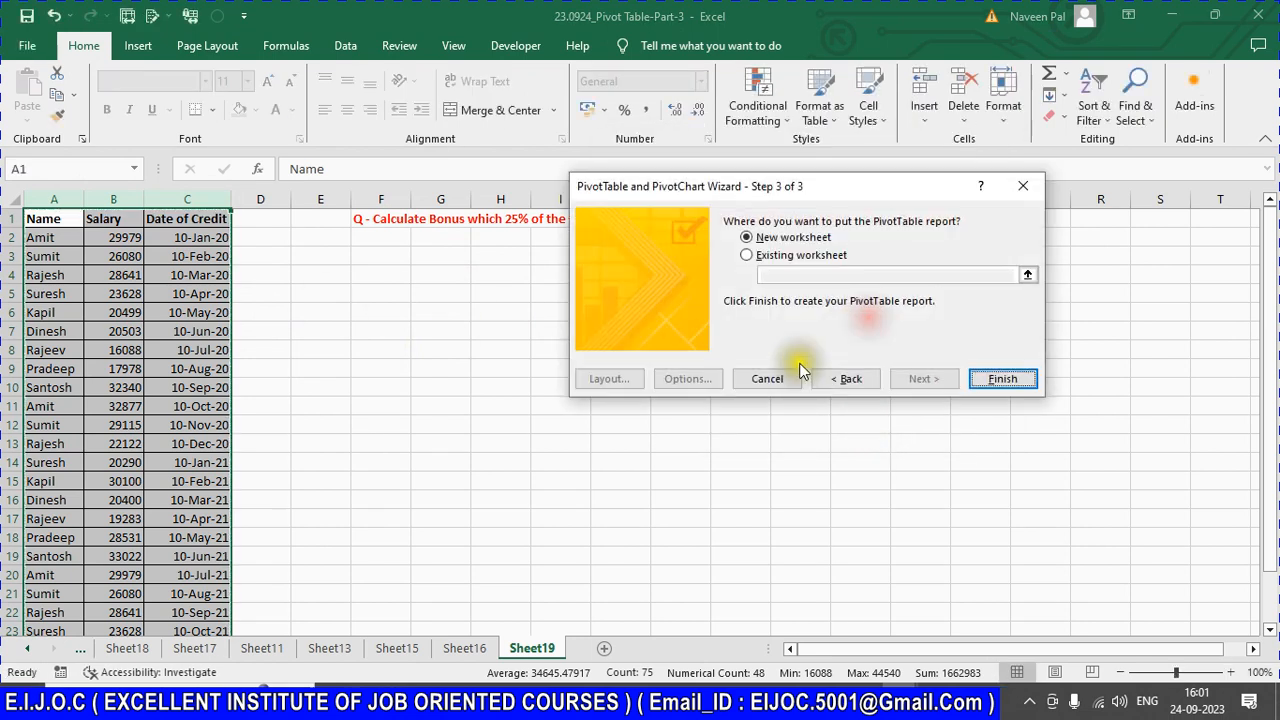
click(746, 255)
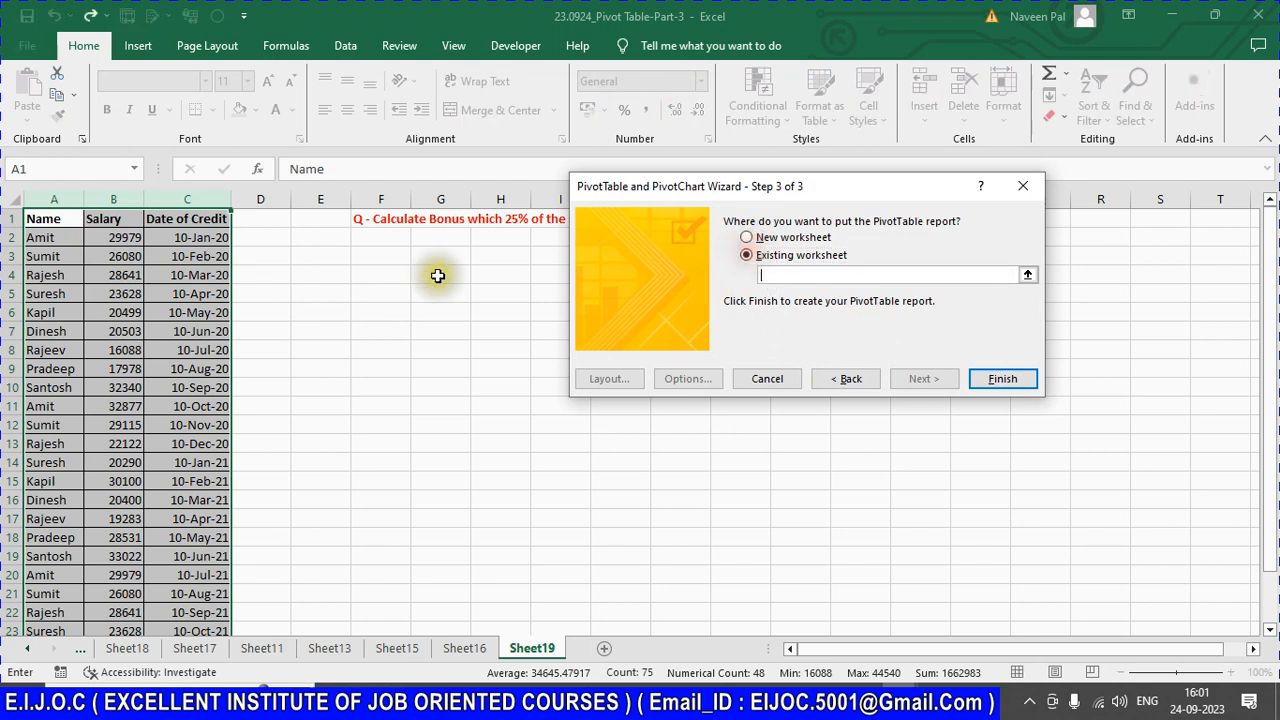
click(395, 275)
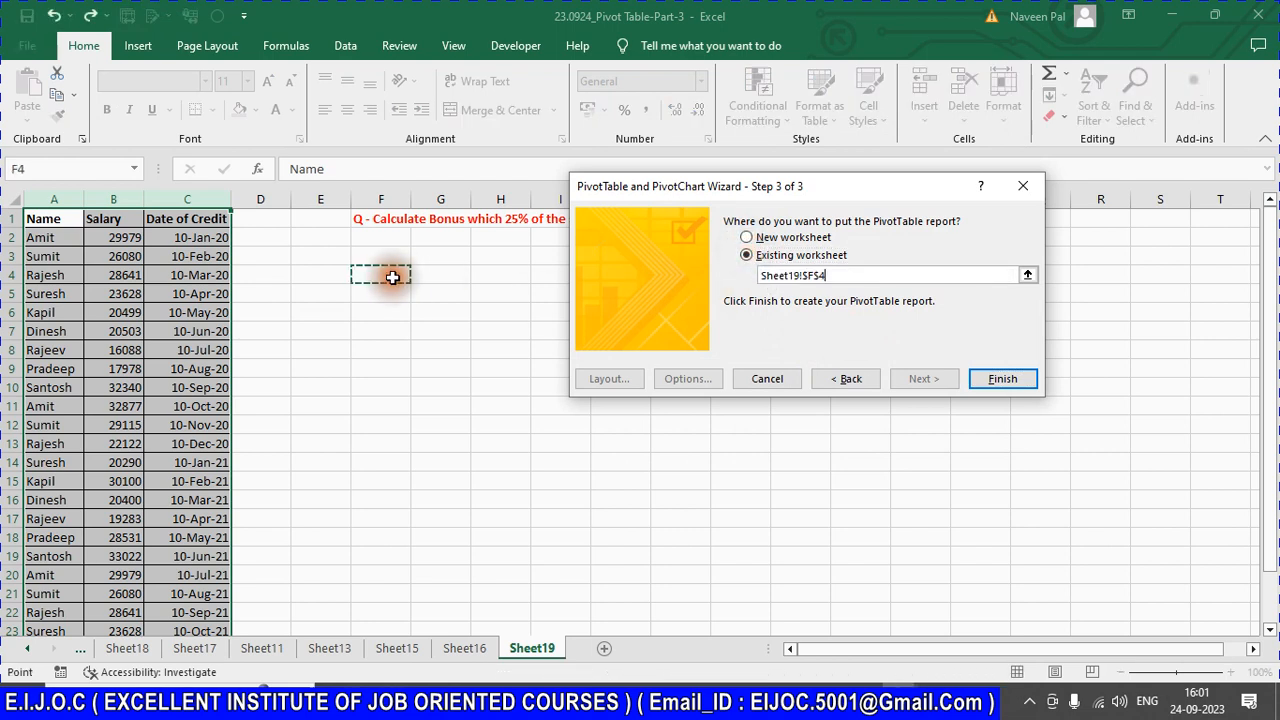
click(1001, 379)
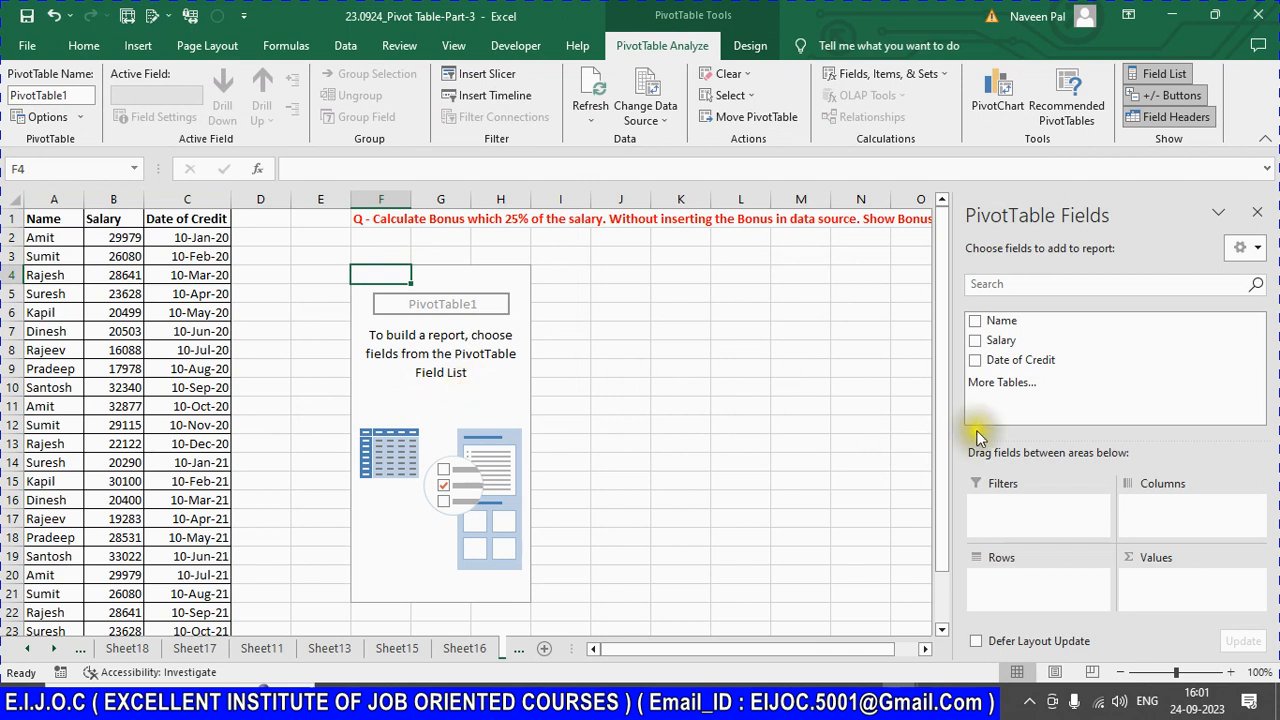
drag(1000, 321, 989, 589)
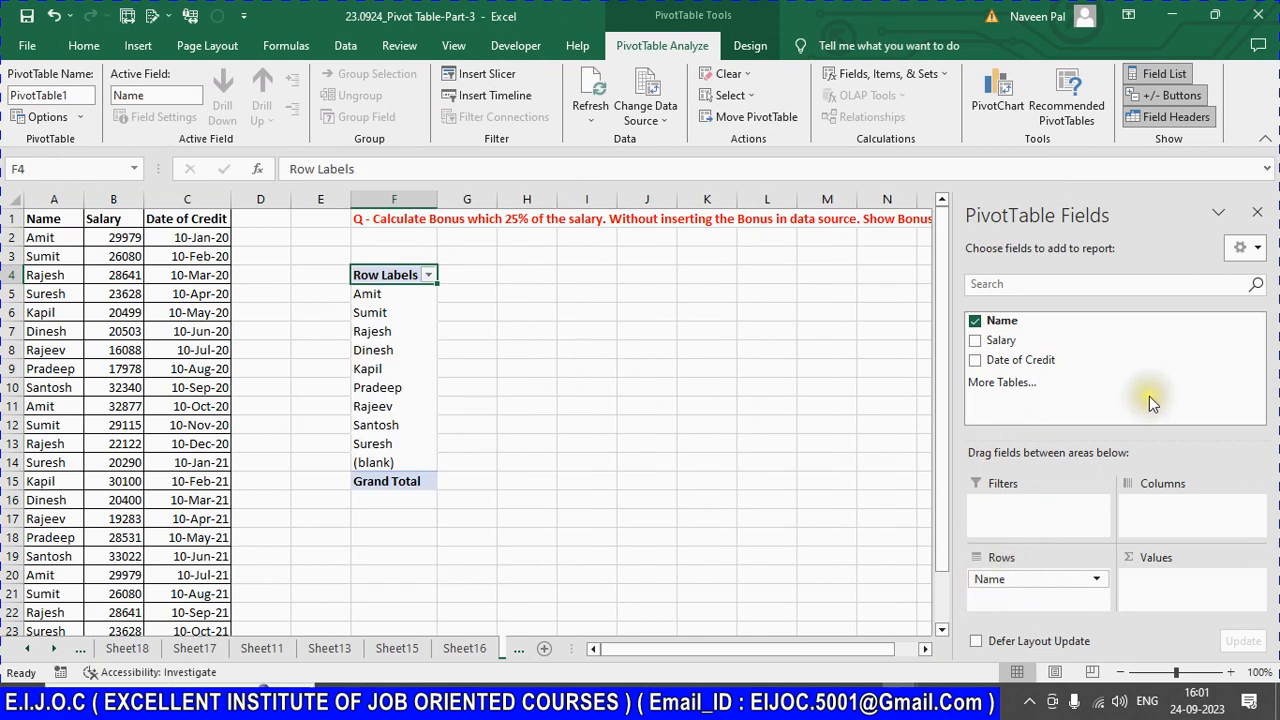
click(1117, 413)
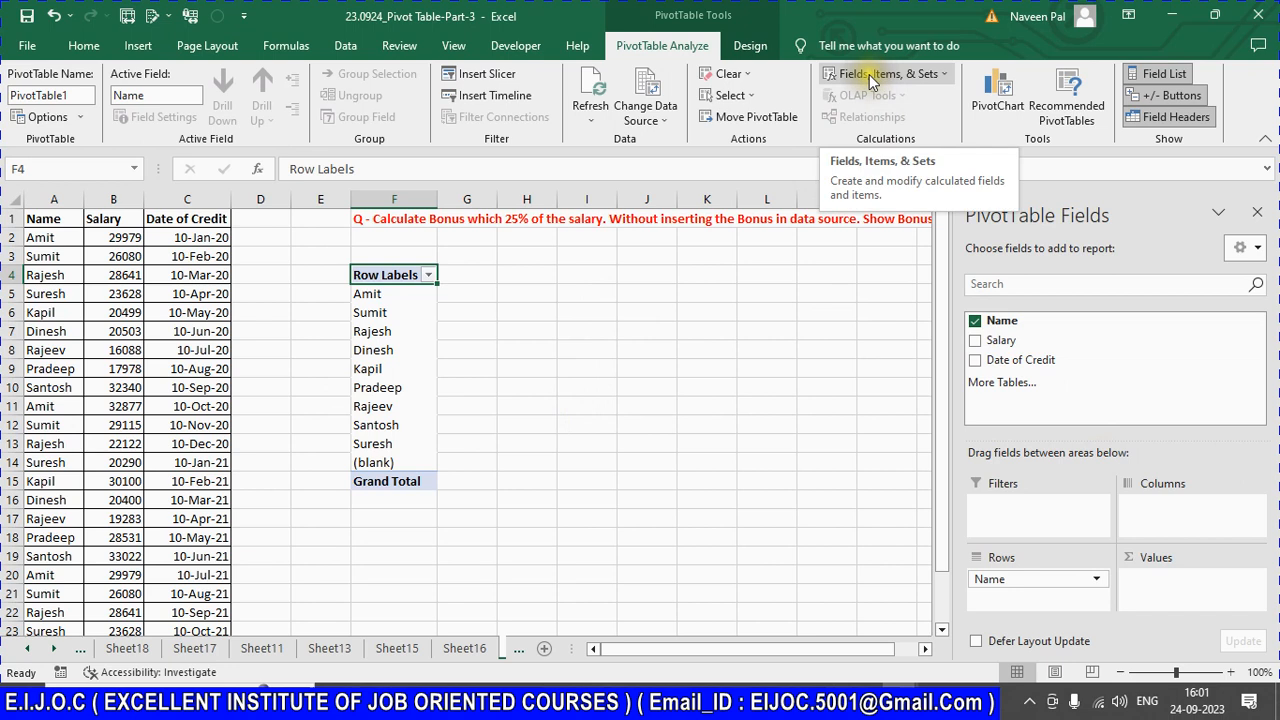
Step: Add a calculated field named Bonus to the PivotTable with the formula = Salary * 0.25
click(946, 76)
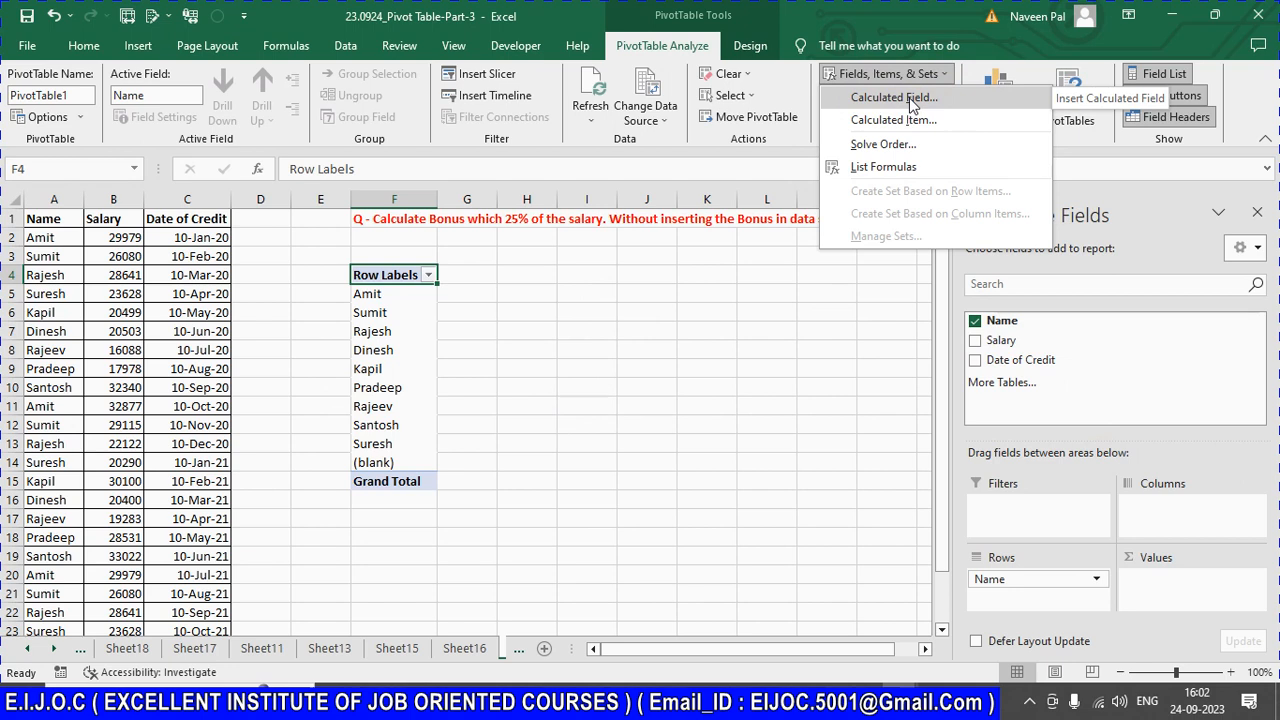
click(911, 100)
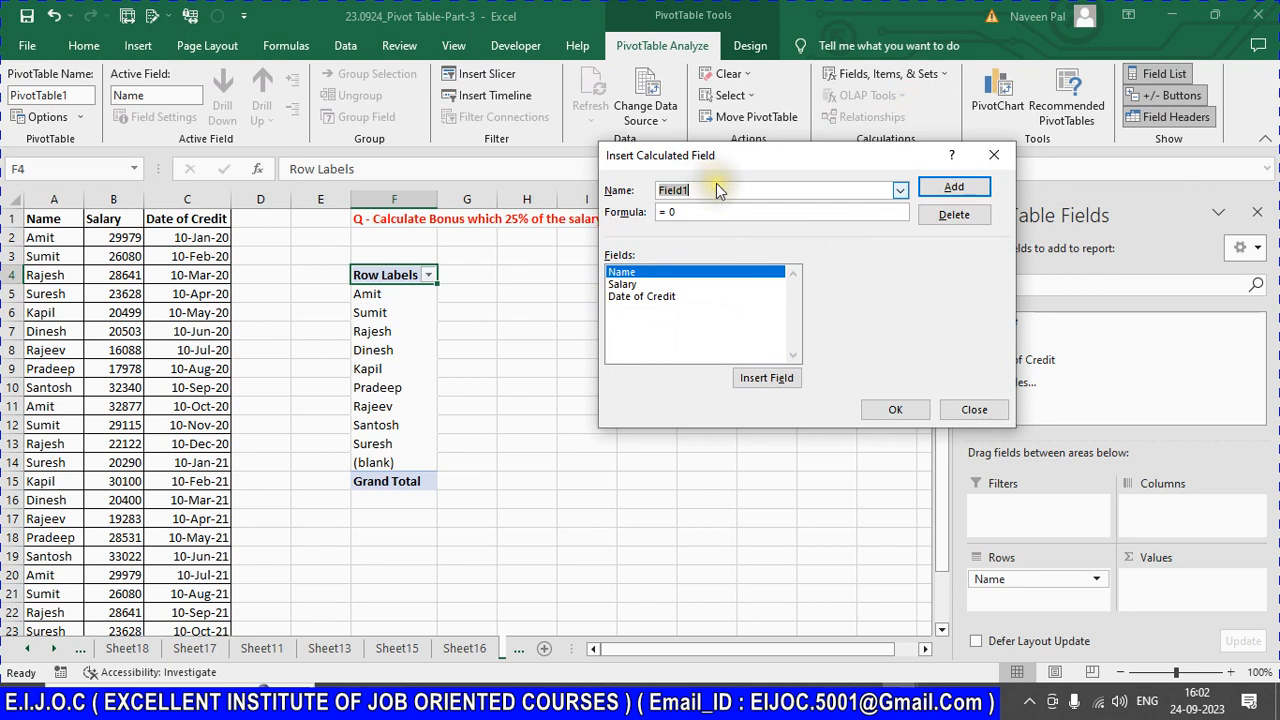
text(Bonus)
click(698, 210)
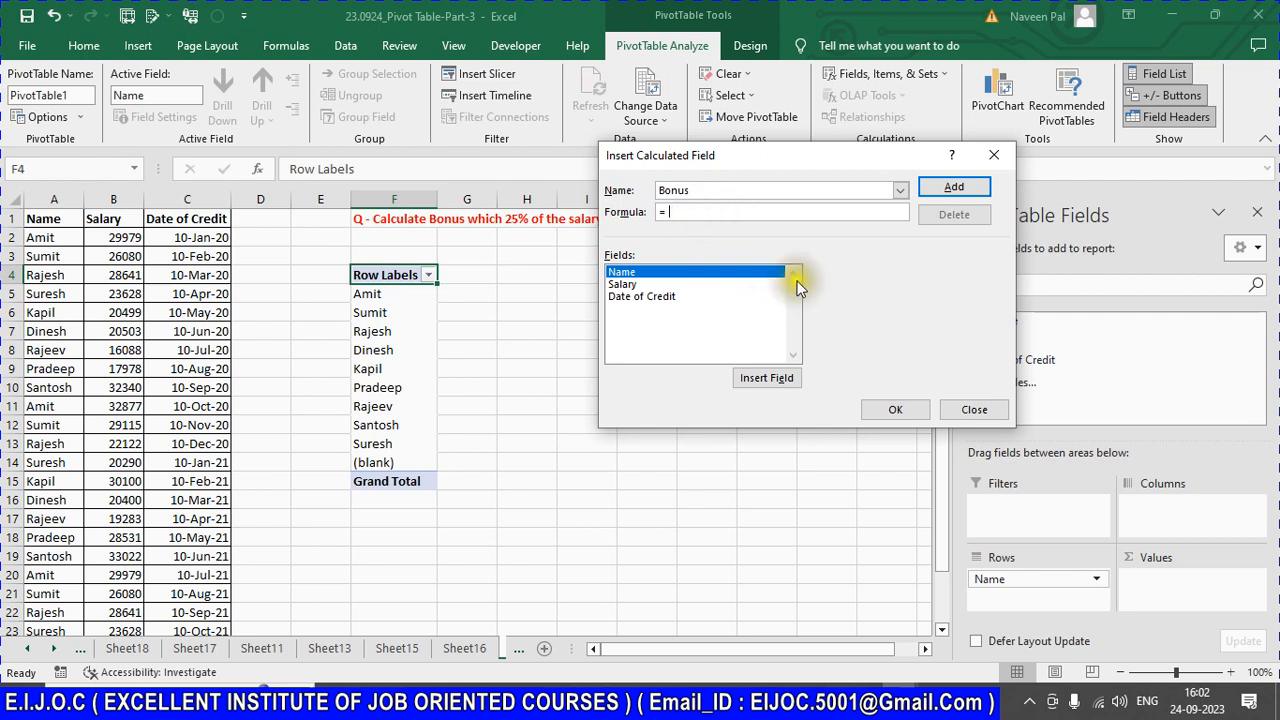
click(632, 284)
click(750, 372)
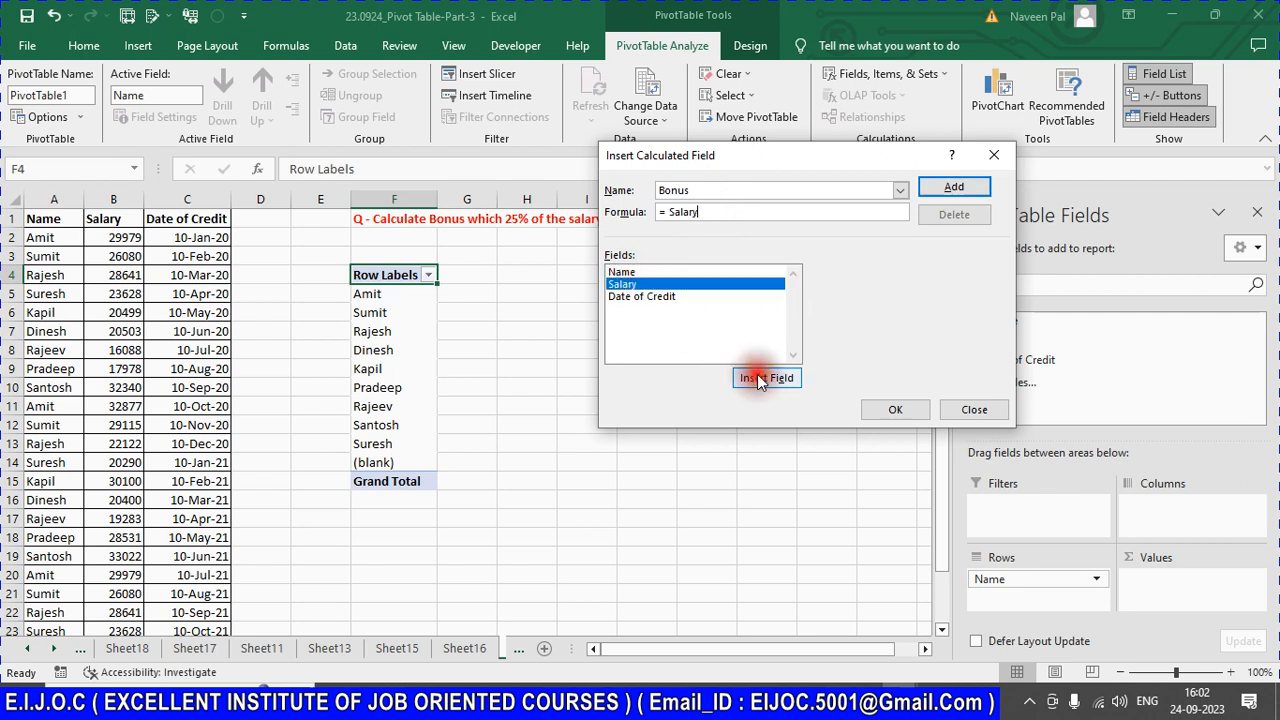
click(714, 212)
click(714, 212)
text(*)
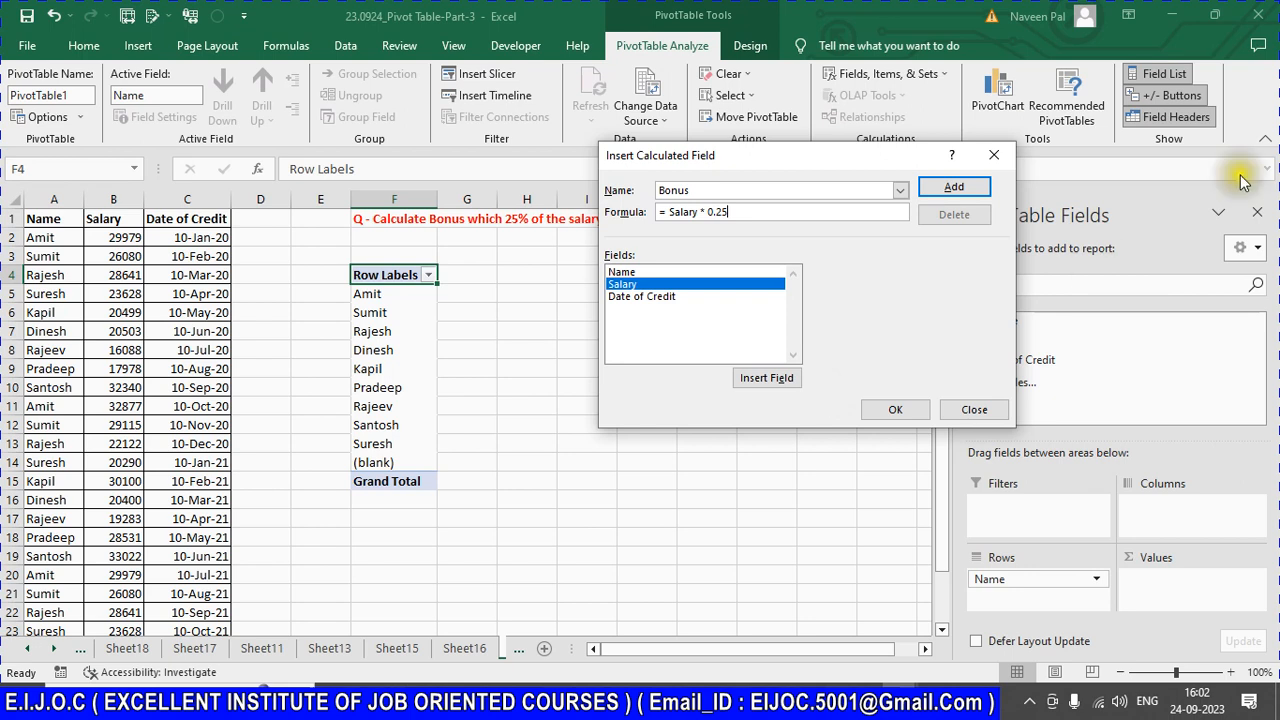
click(952, 190)
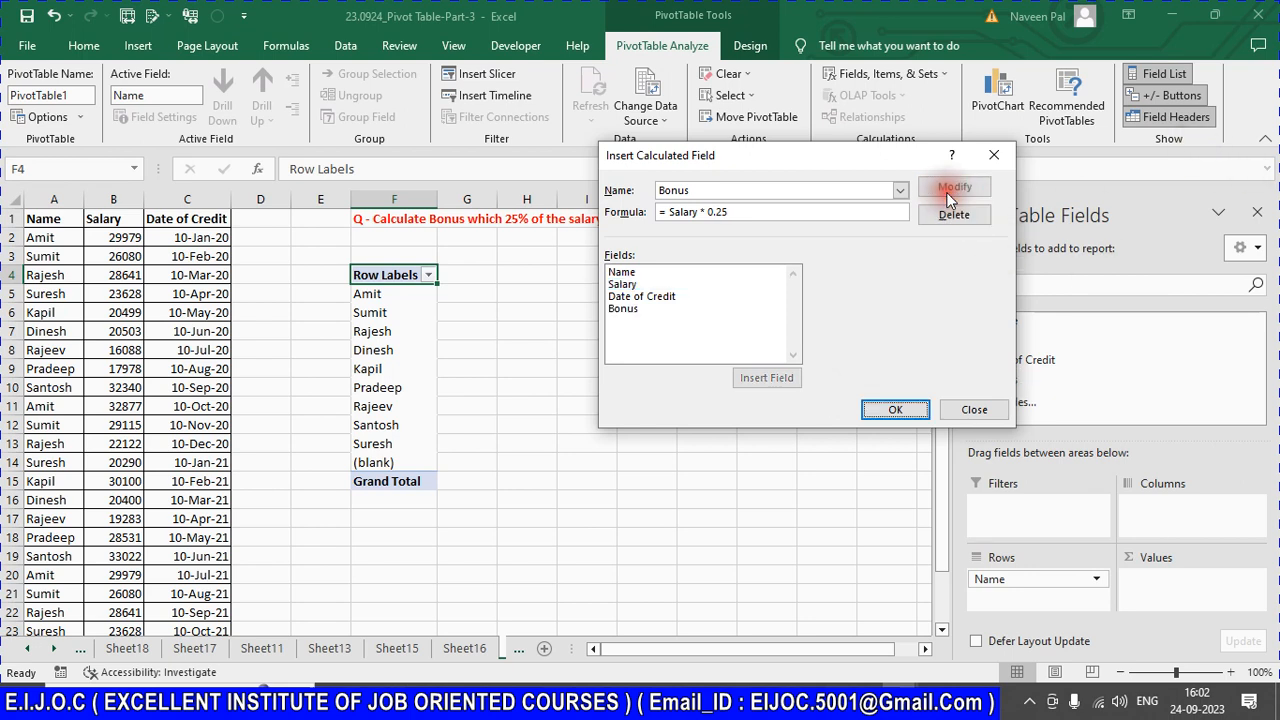
click(621, 310)
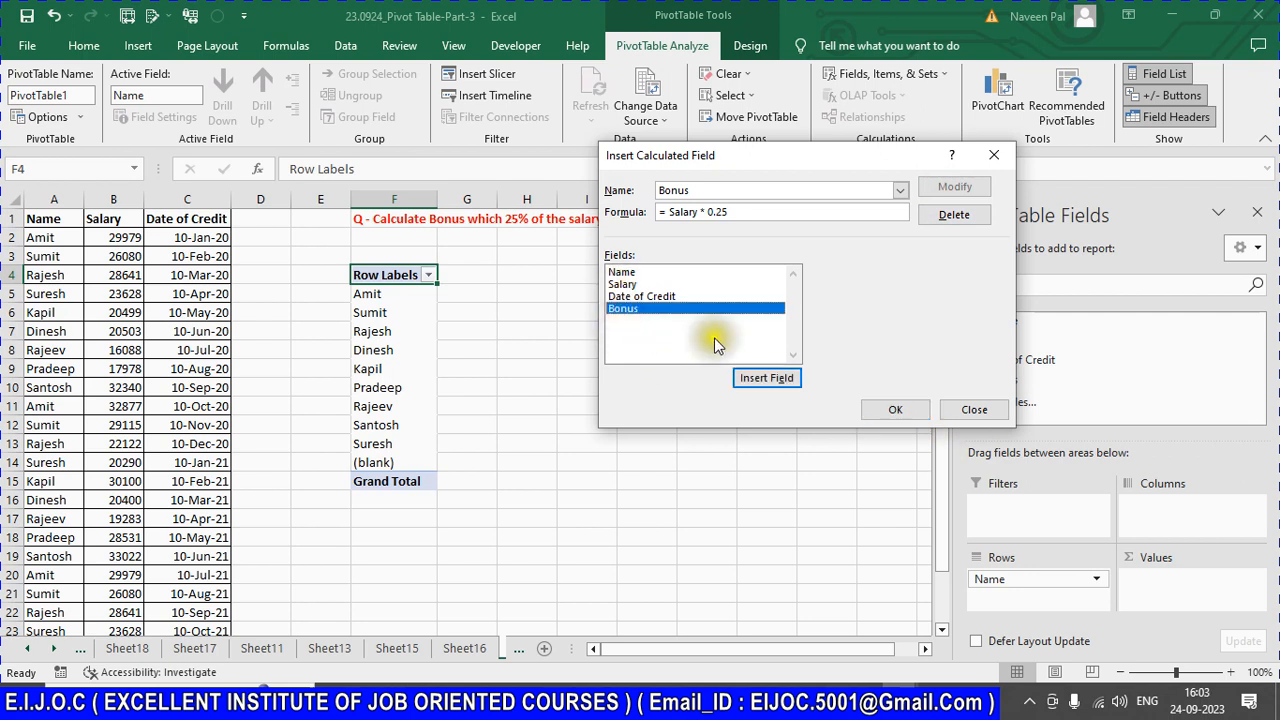
click(658, 298)
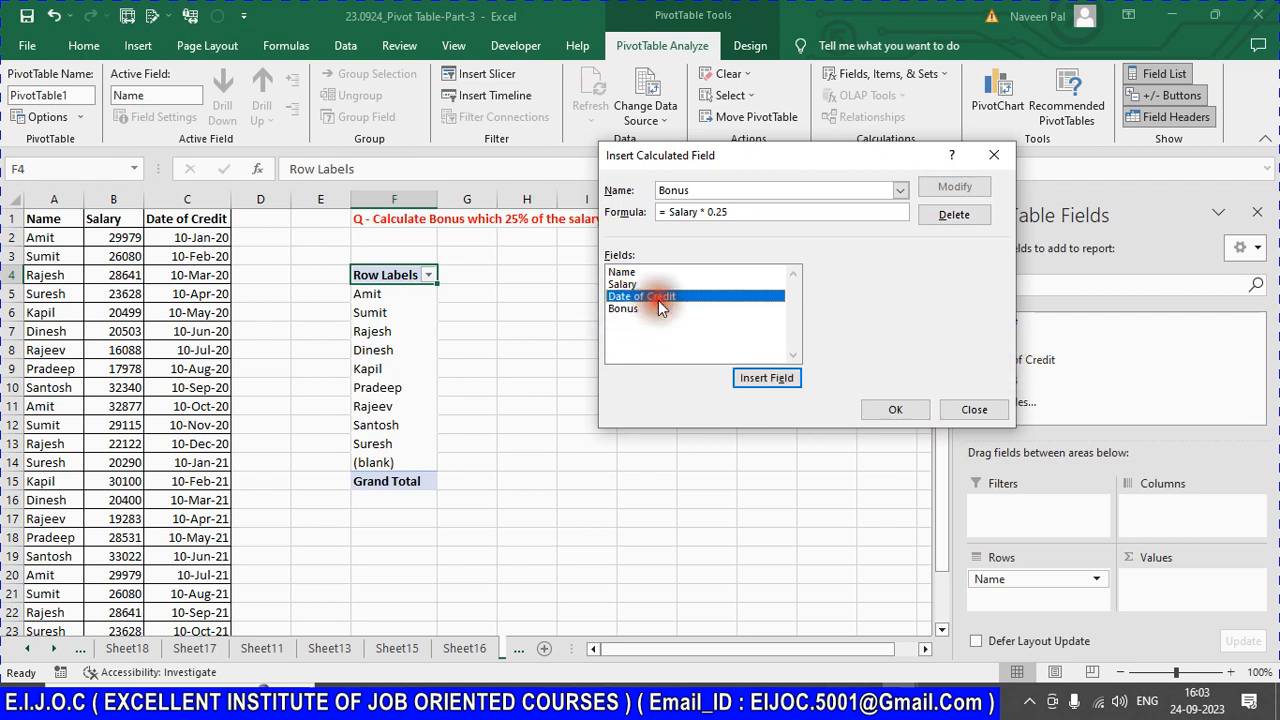
Step: Confirm the Bonus calculated field with the formula Salary * 0.25 and check the bonus sums by name
click(639, 285)
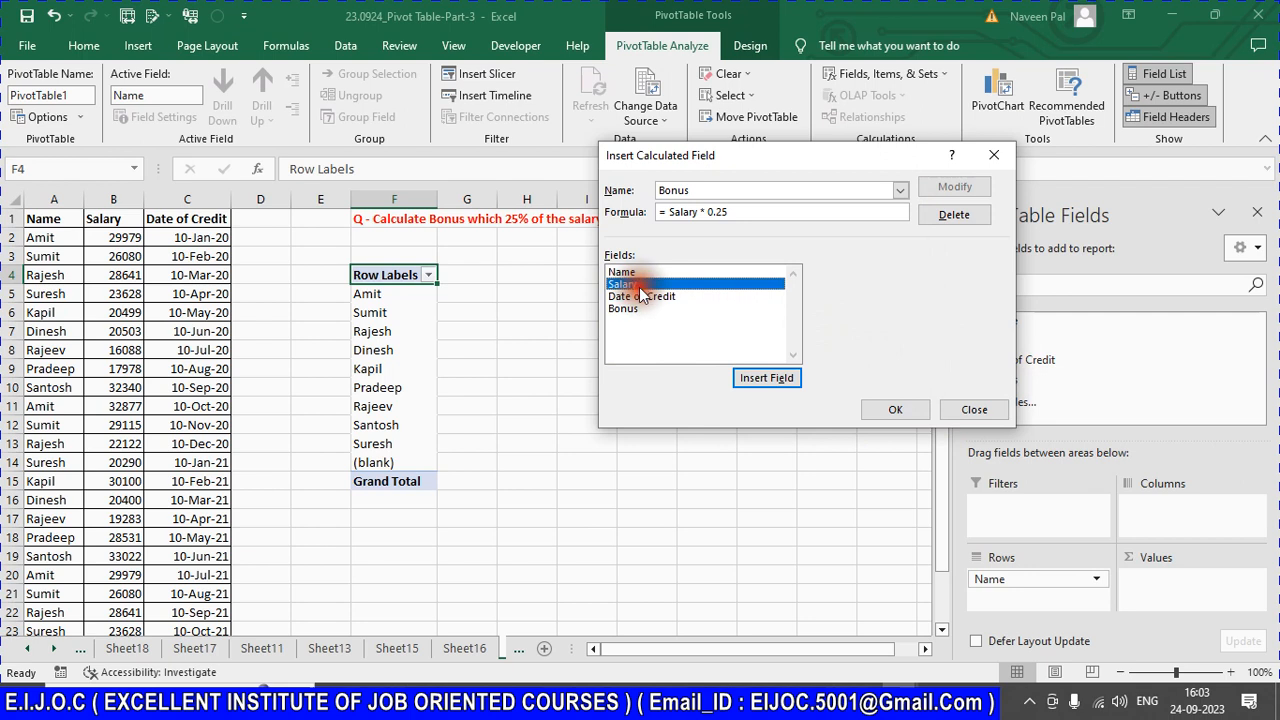
click(907, 410)
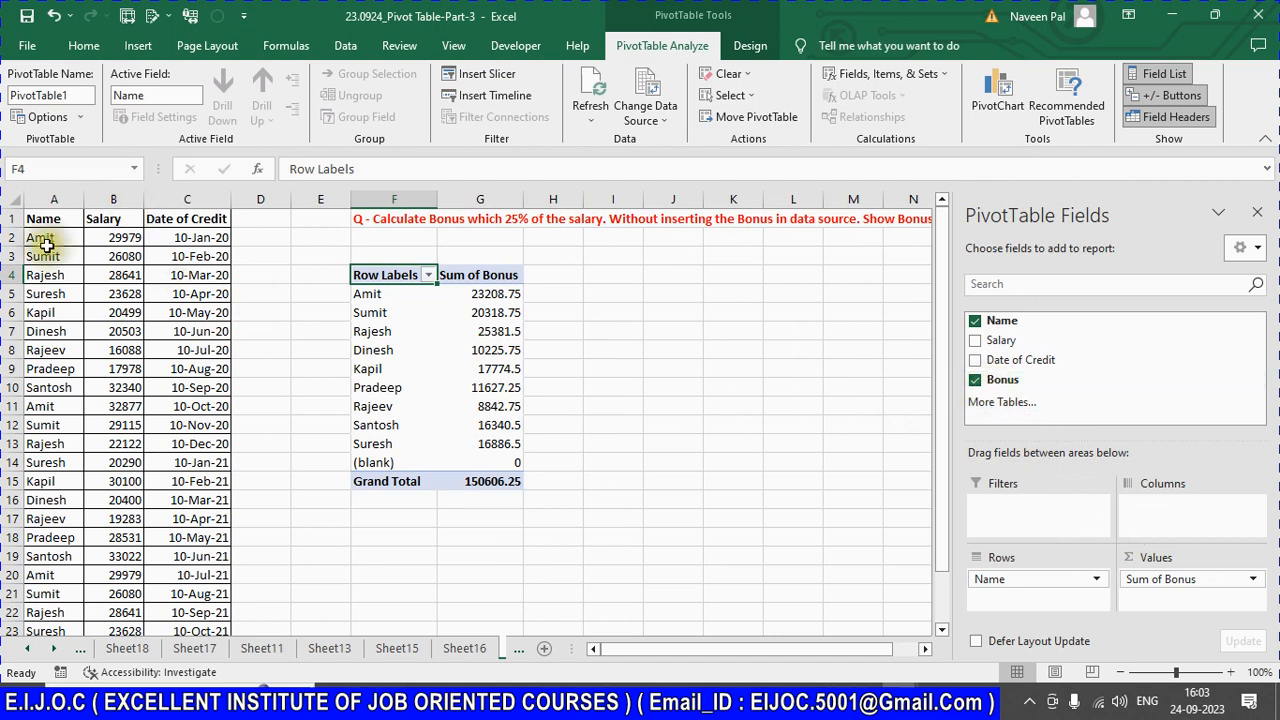
click(485, 293)
click(484, 390)
click(490, 445)
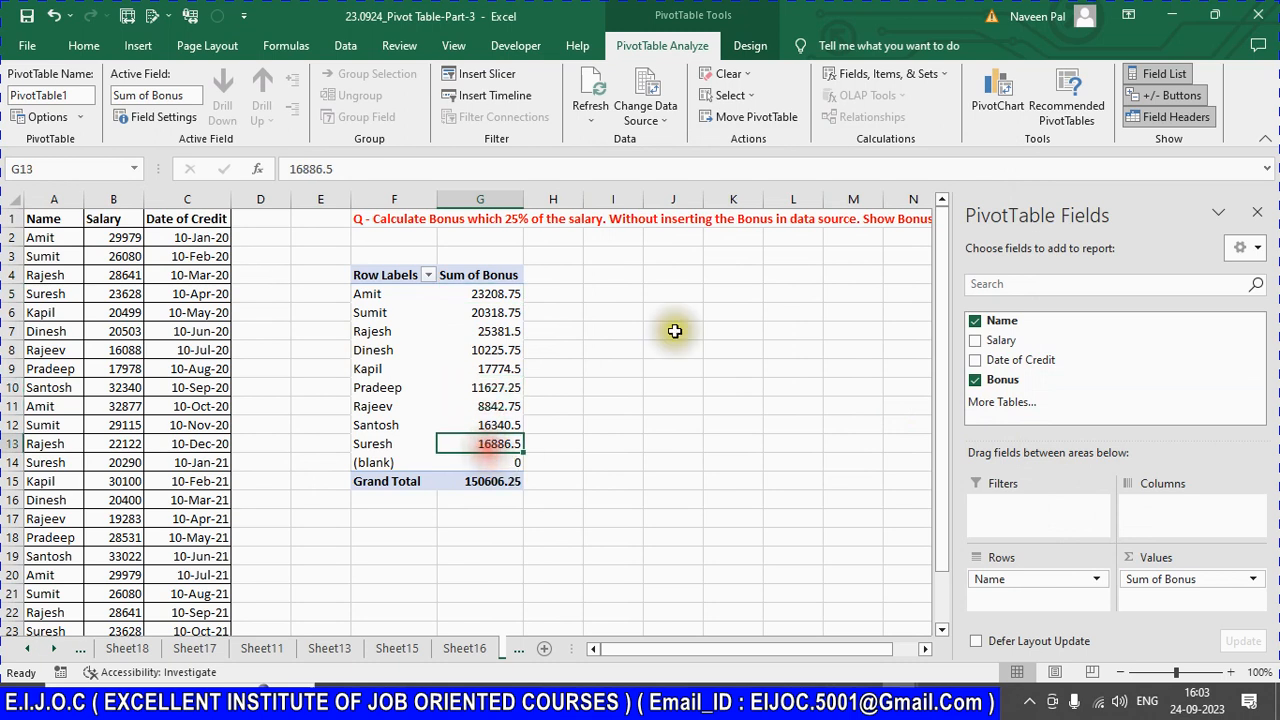
Step: Paste the copied picture of the Insert Calculated Field dialog beside the pivot table, just below the question, and save the workbook
click(673, 289)
key(ctrl+v)
drag(737, 300, 665, 268)
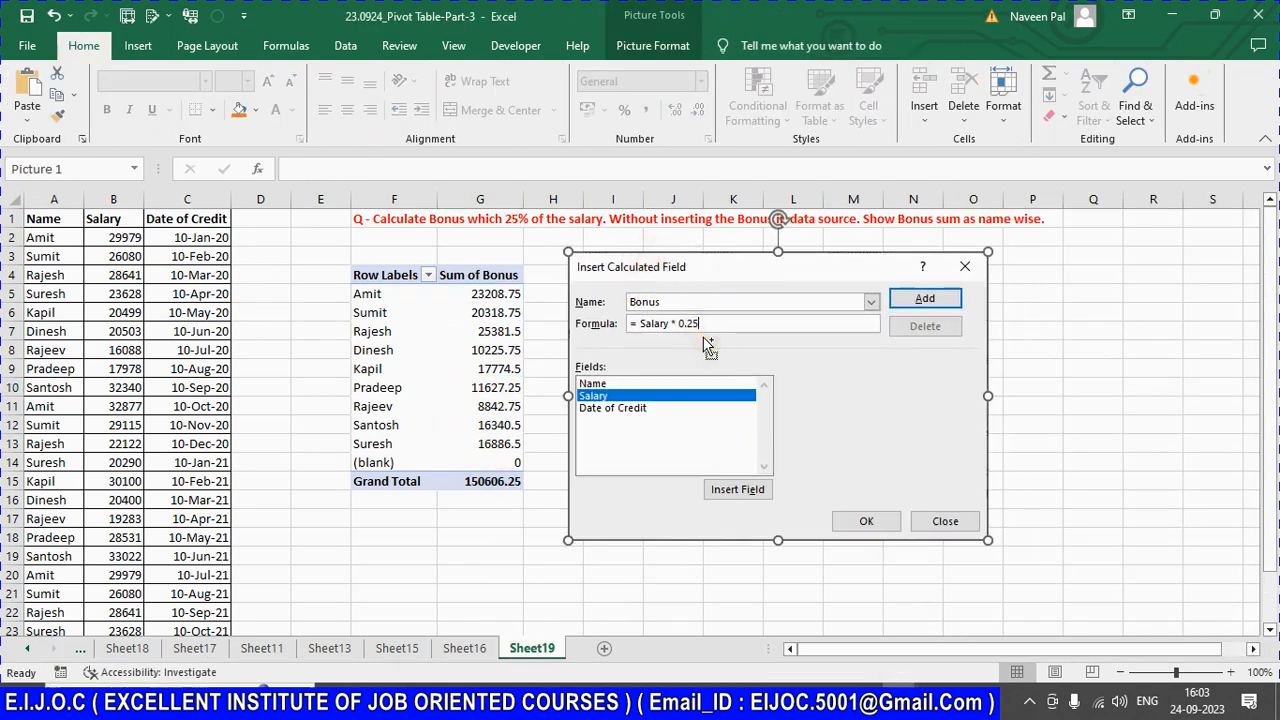
click(1072, 331)
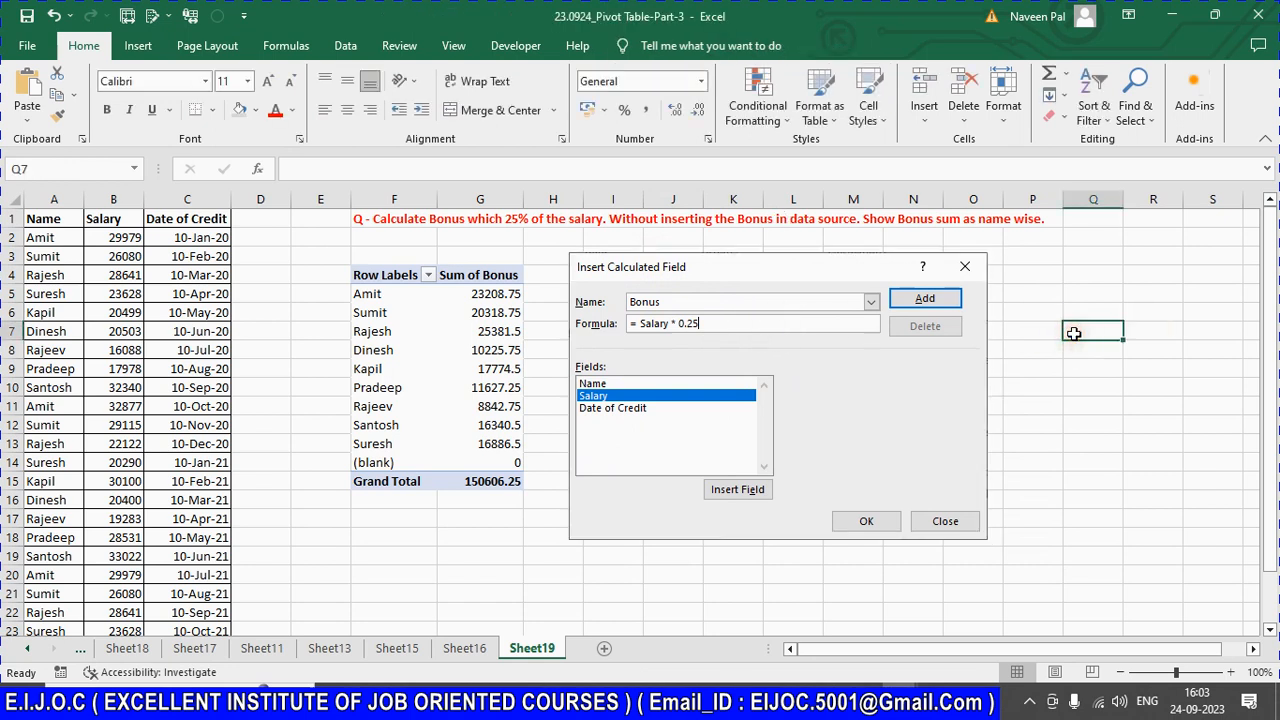
click(738, 272)
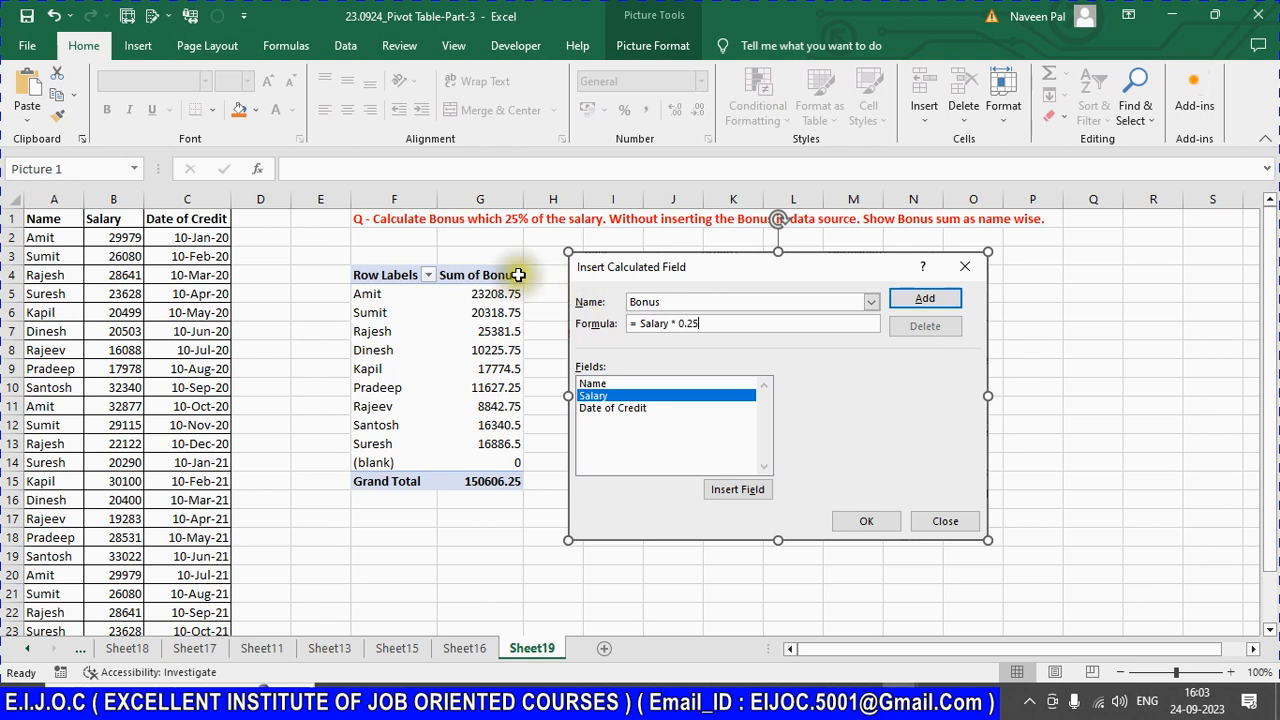
click(473, 247)
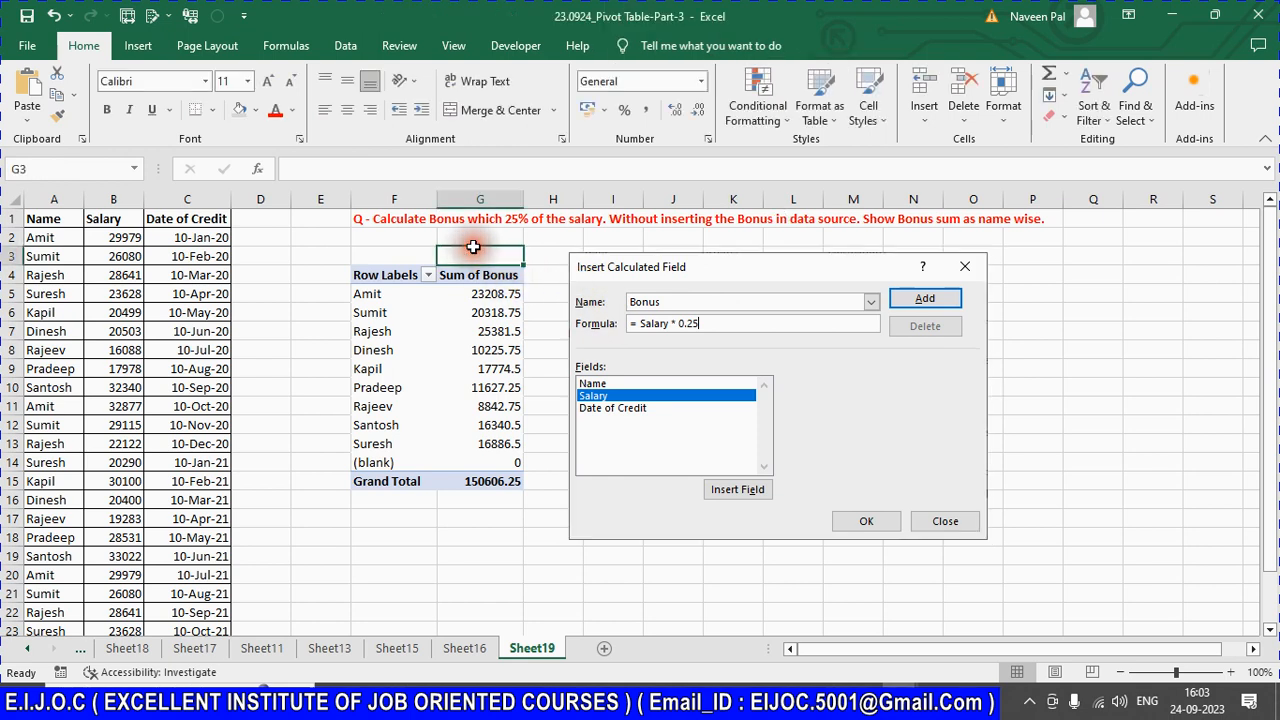
click(726, 230)
key(ctrl+s)
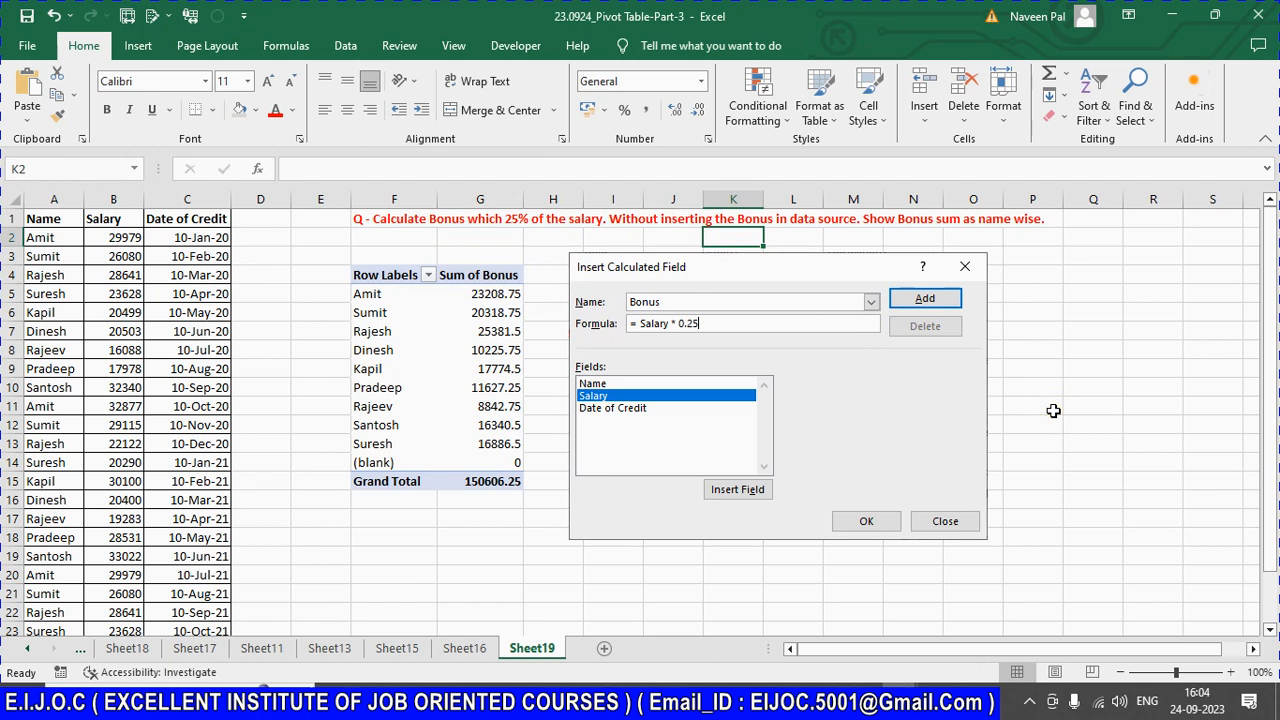
Step: Examine the source data's Salary column against the Salary field used in the pasted calculated field picture
click(118, 222)
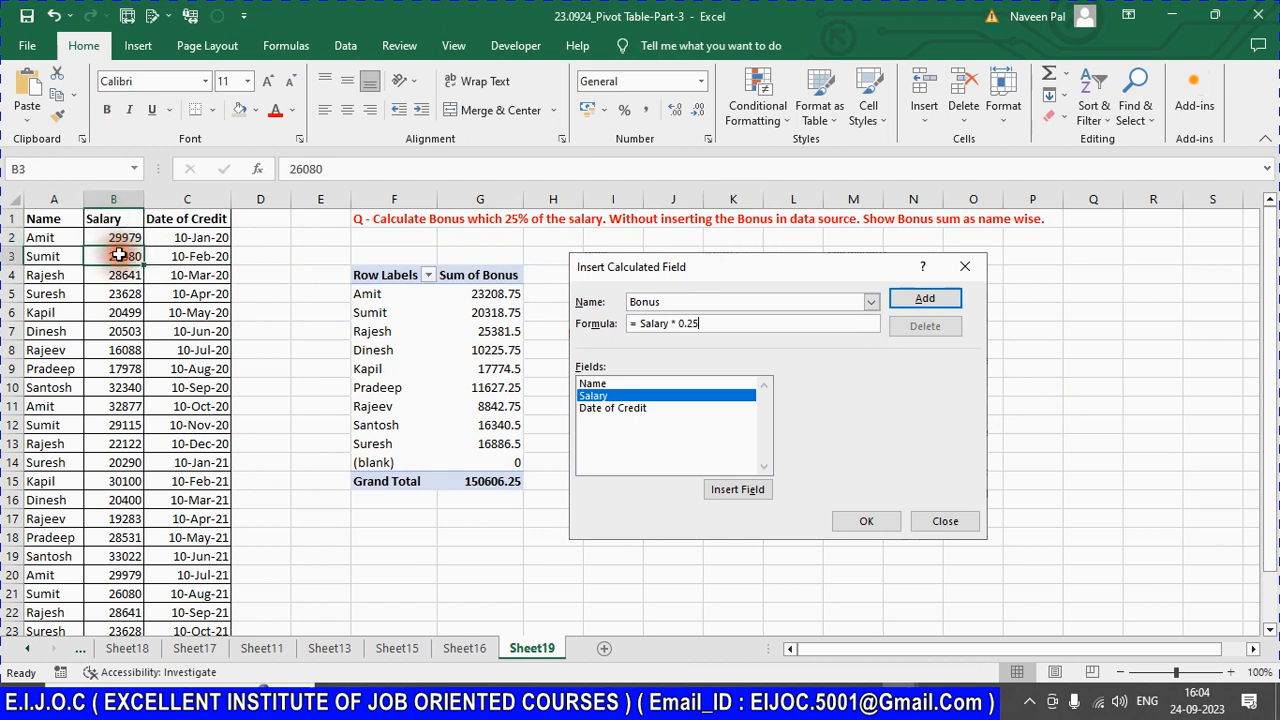
click(115, 200)
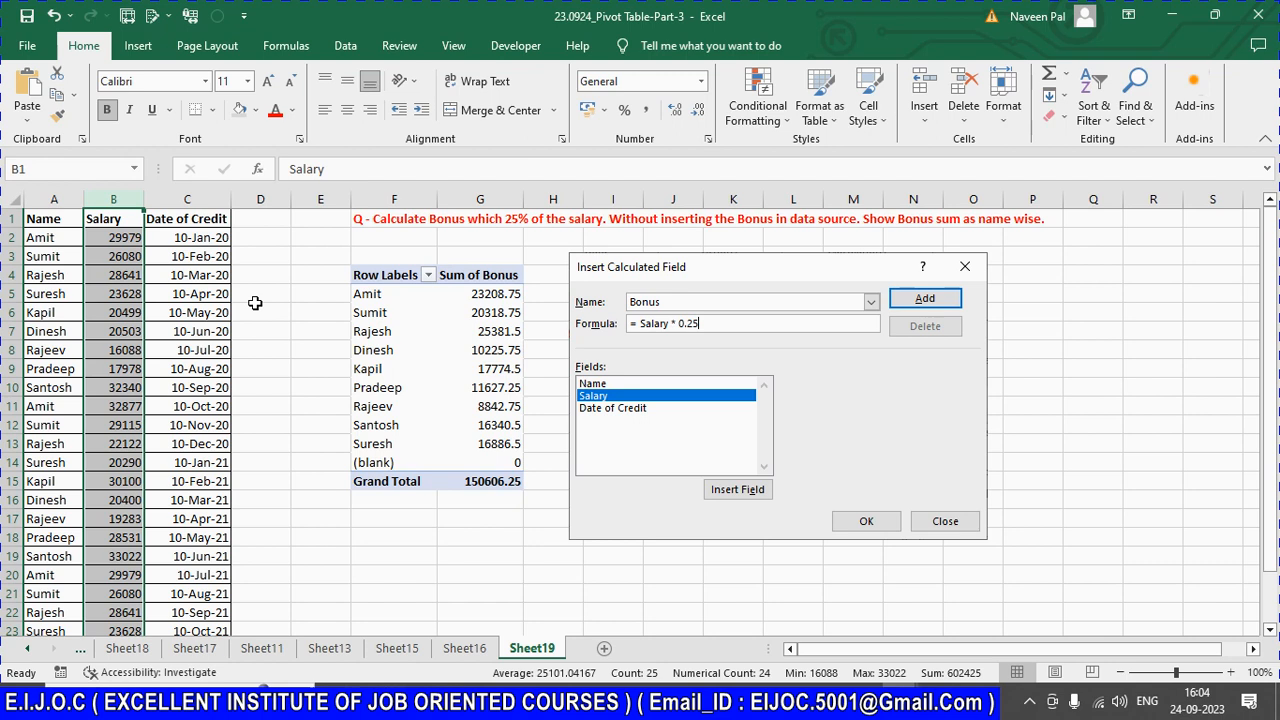
click(118, 238)
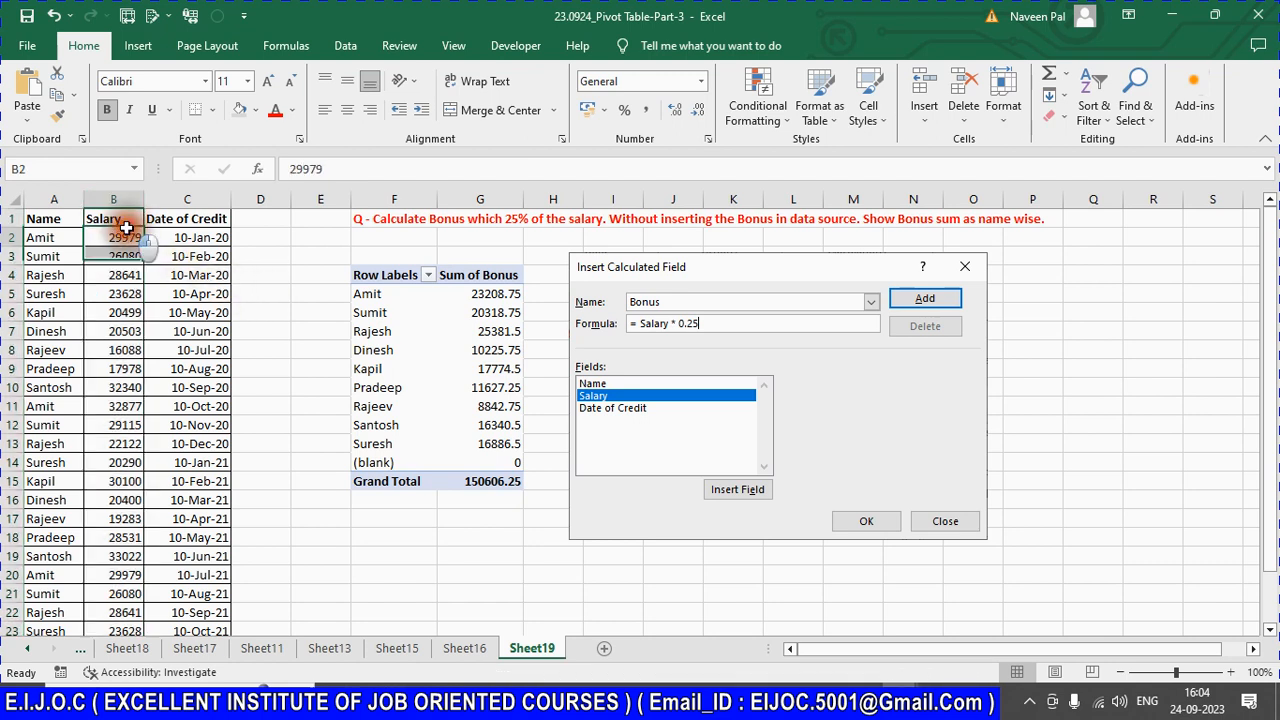
click(118, 260)
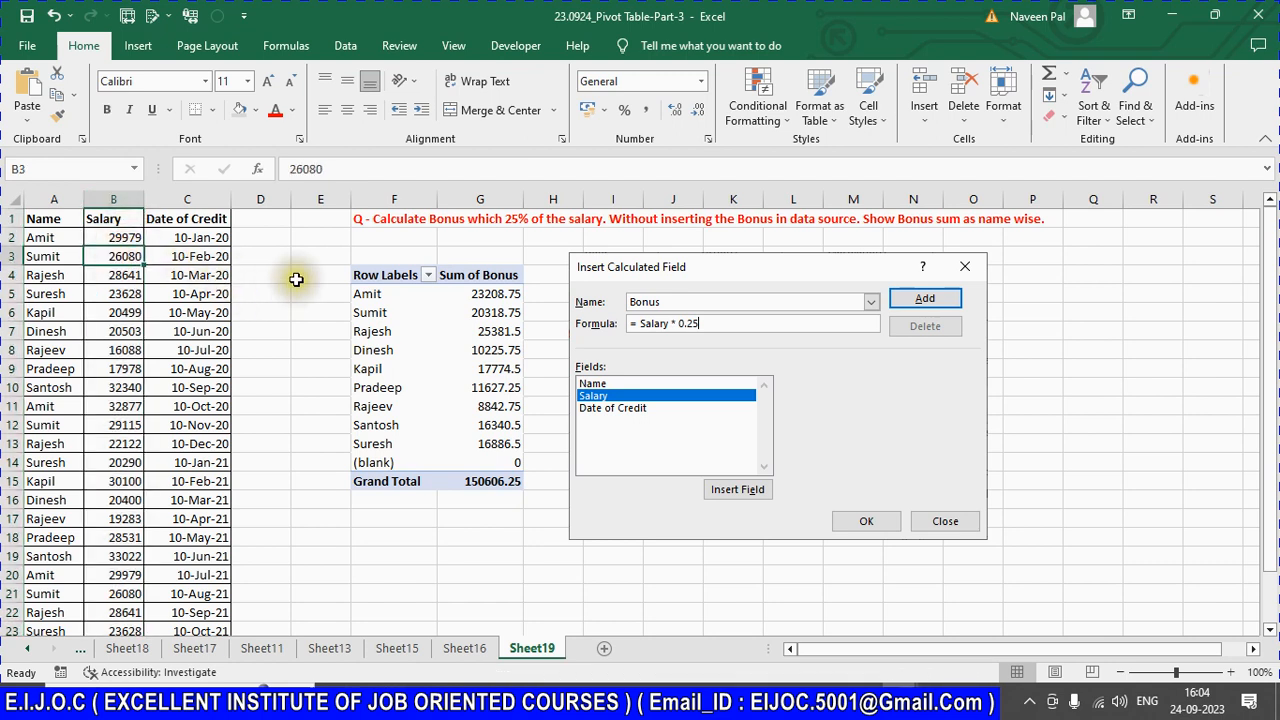
click(685, 268)
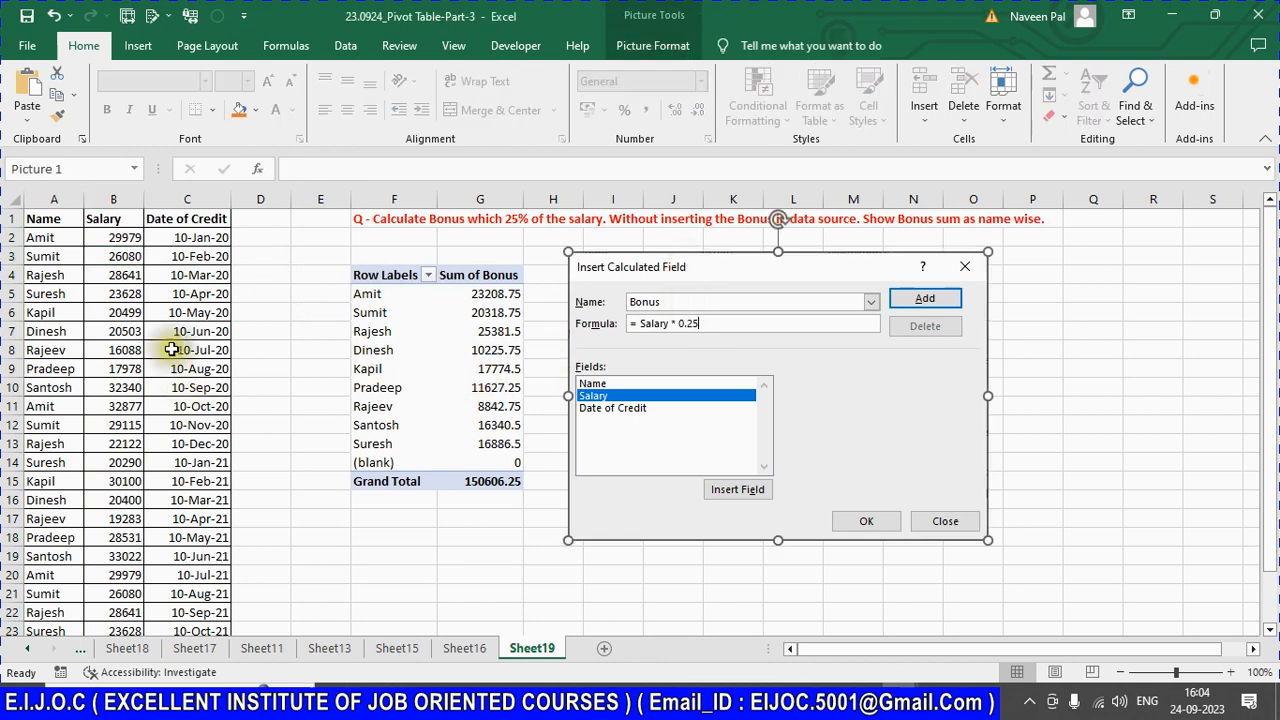
click(123, 252)
click(119, 309)
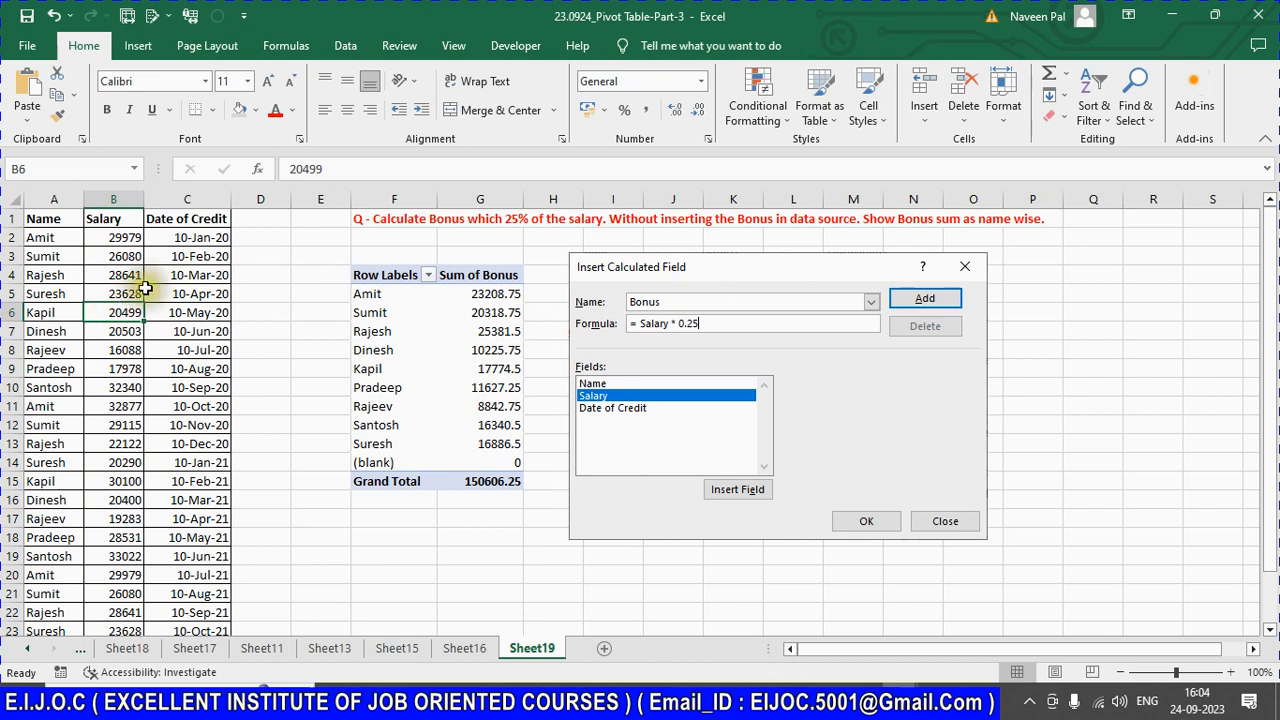
click(121, 222)
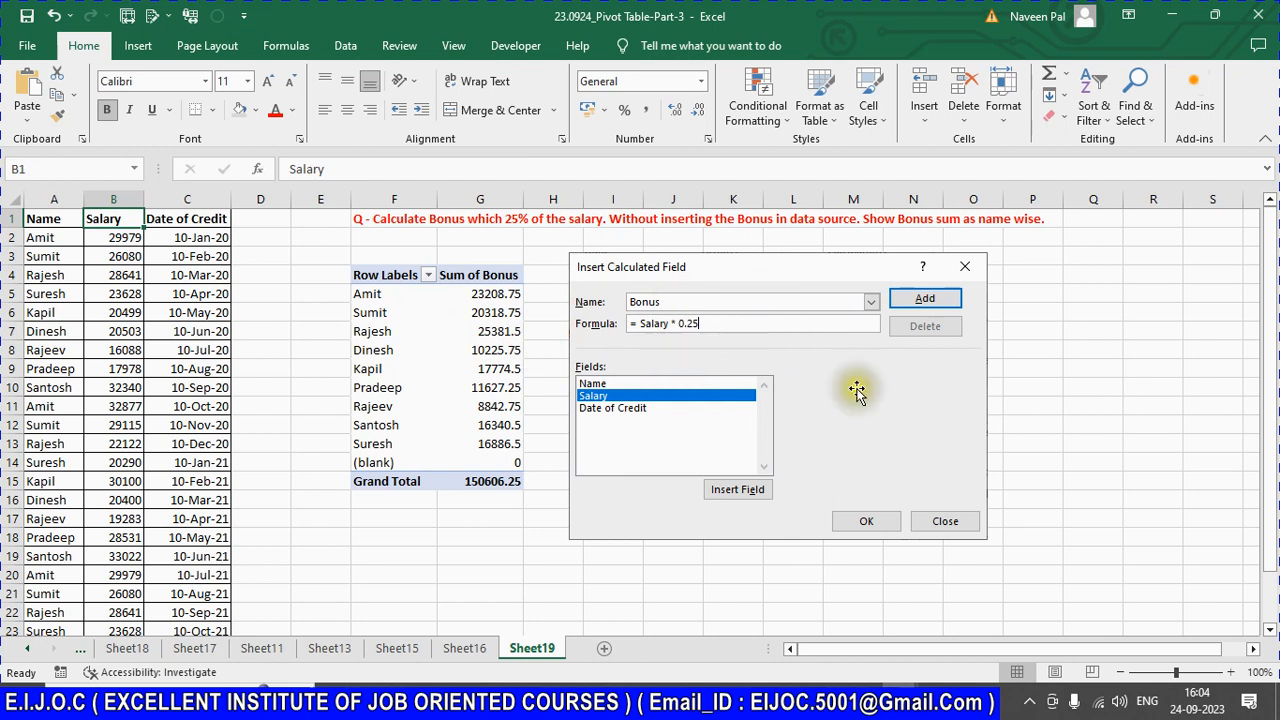
click(600, 402)
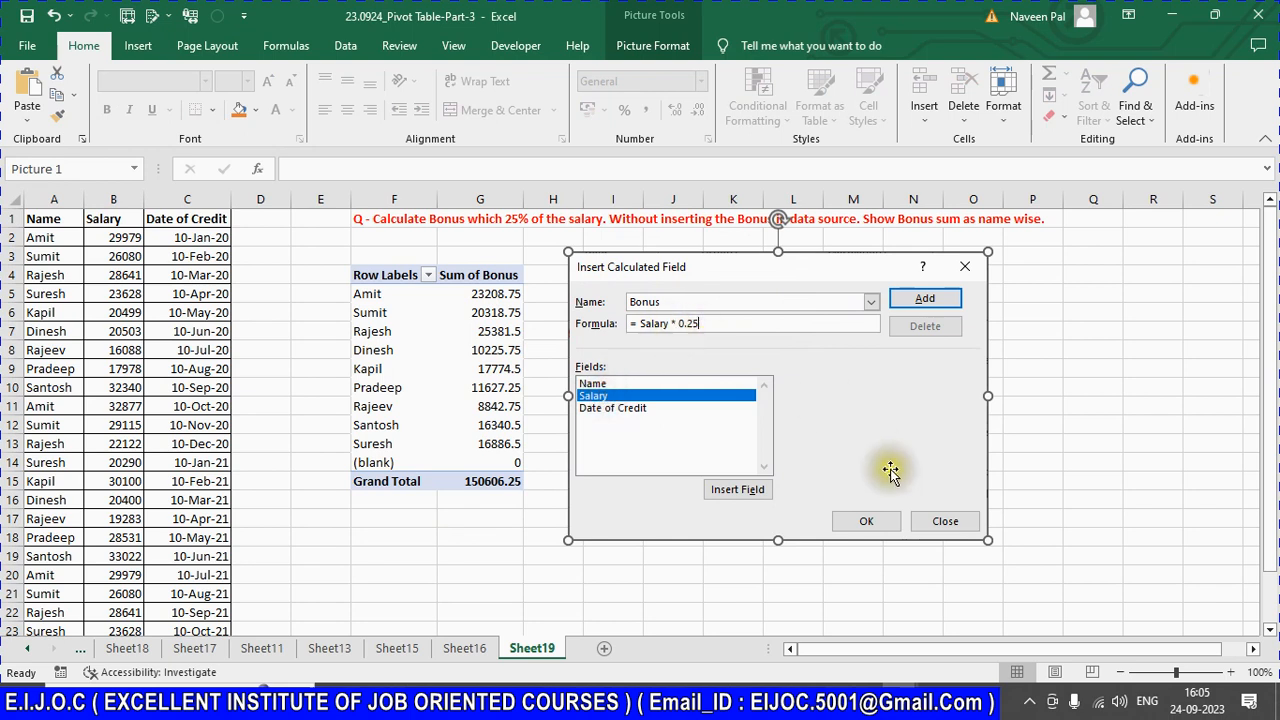
click(1025, 352)
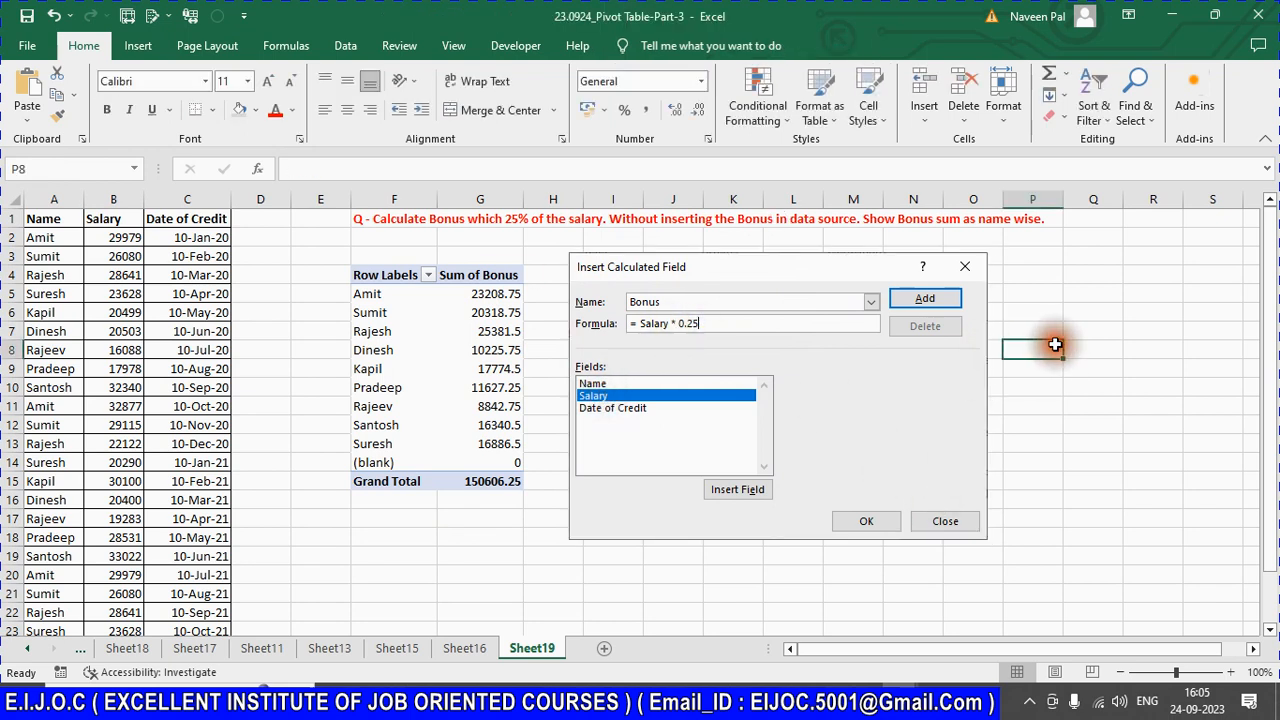
Step: Copy columns A to G, holding the source data and pivot table, into a new worksheet
click(45, 199)
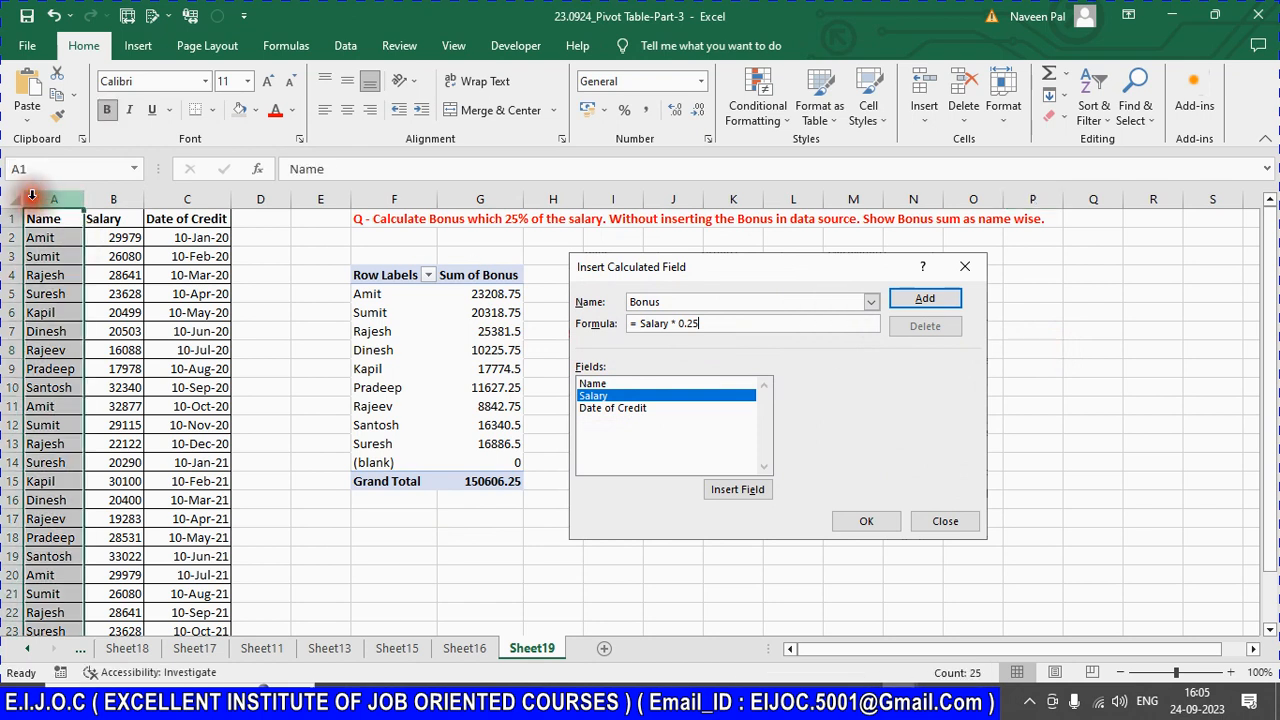
shift+click(485, 199)
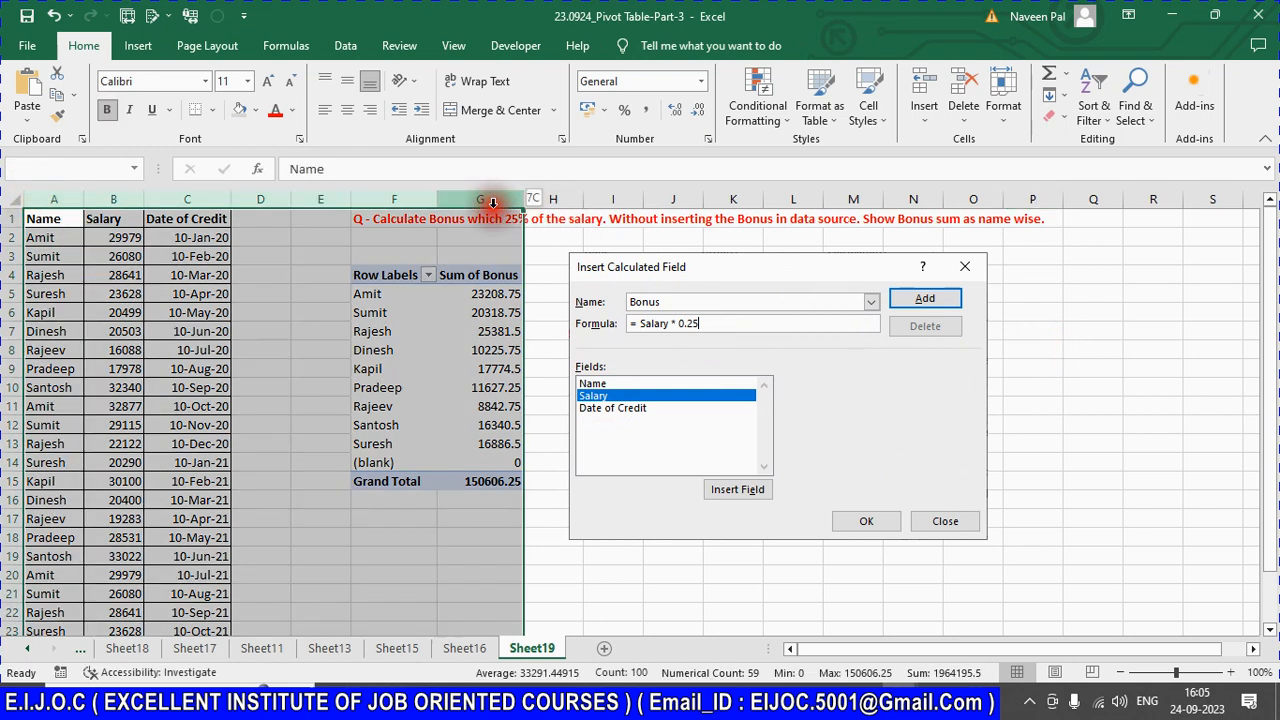
key(ctrl+c)
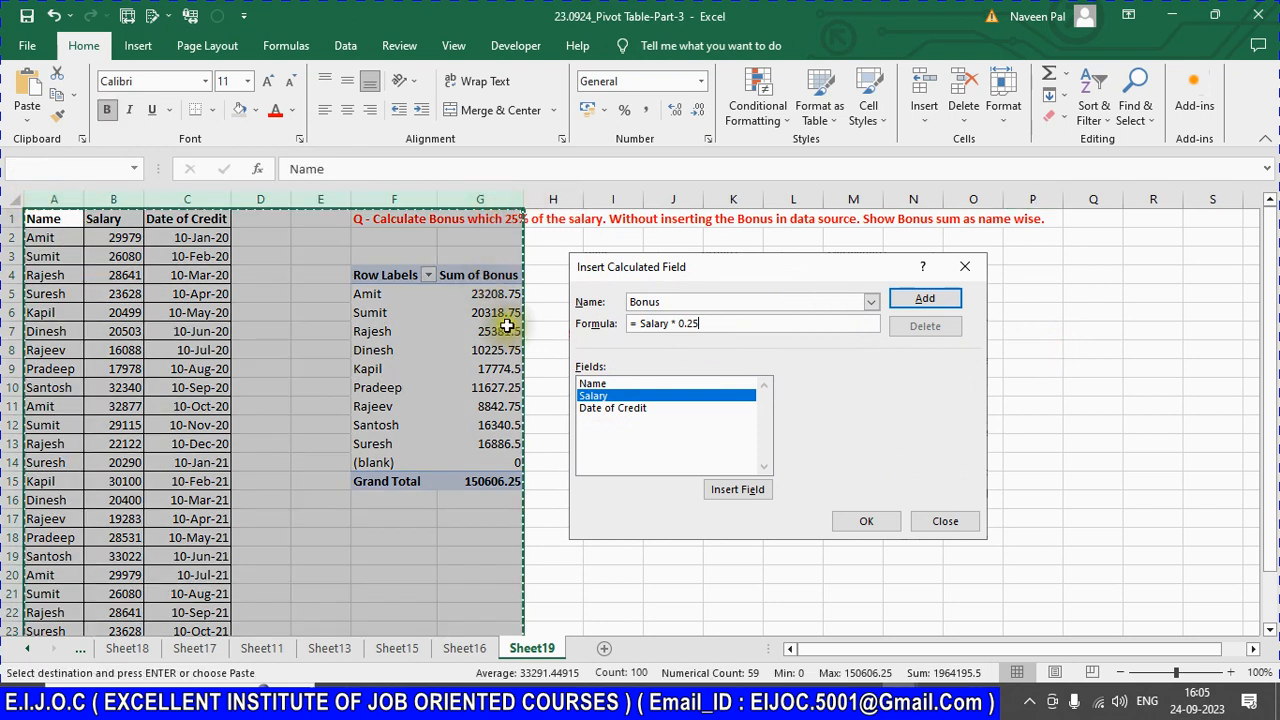
click(604, 649)
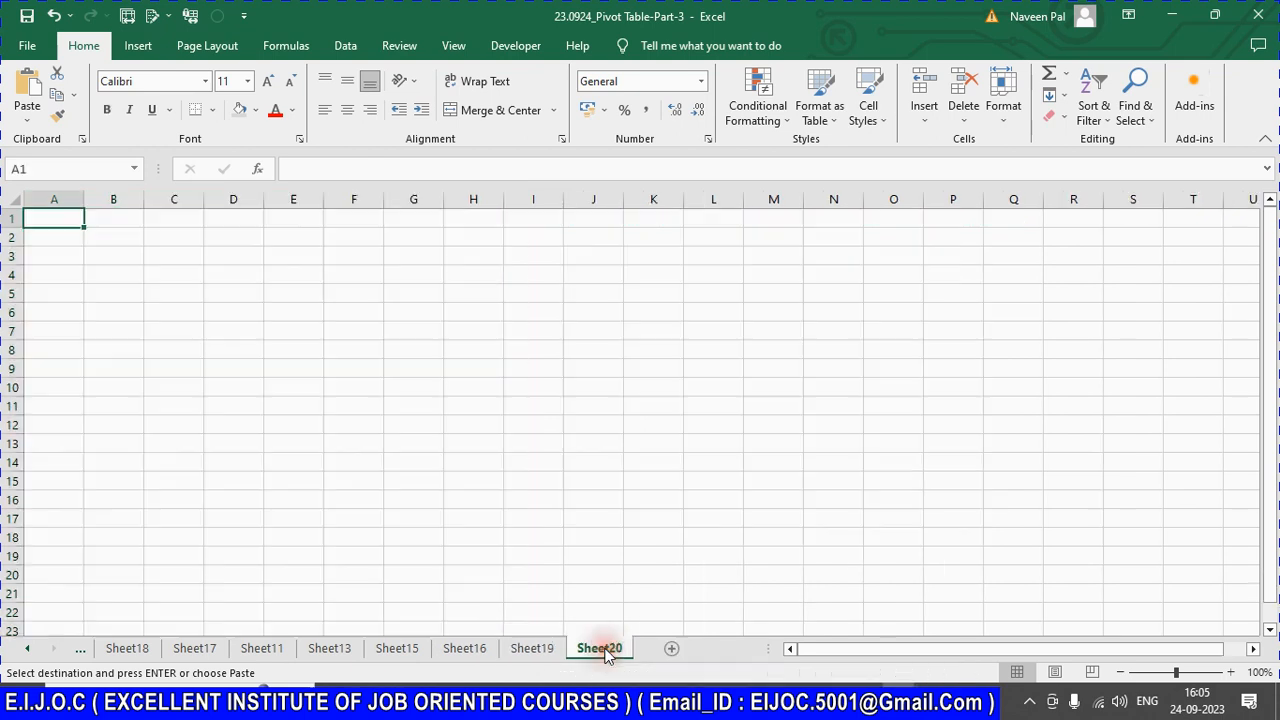
key(ctrl+v)
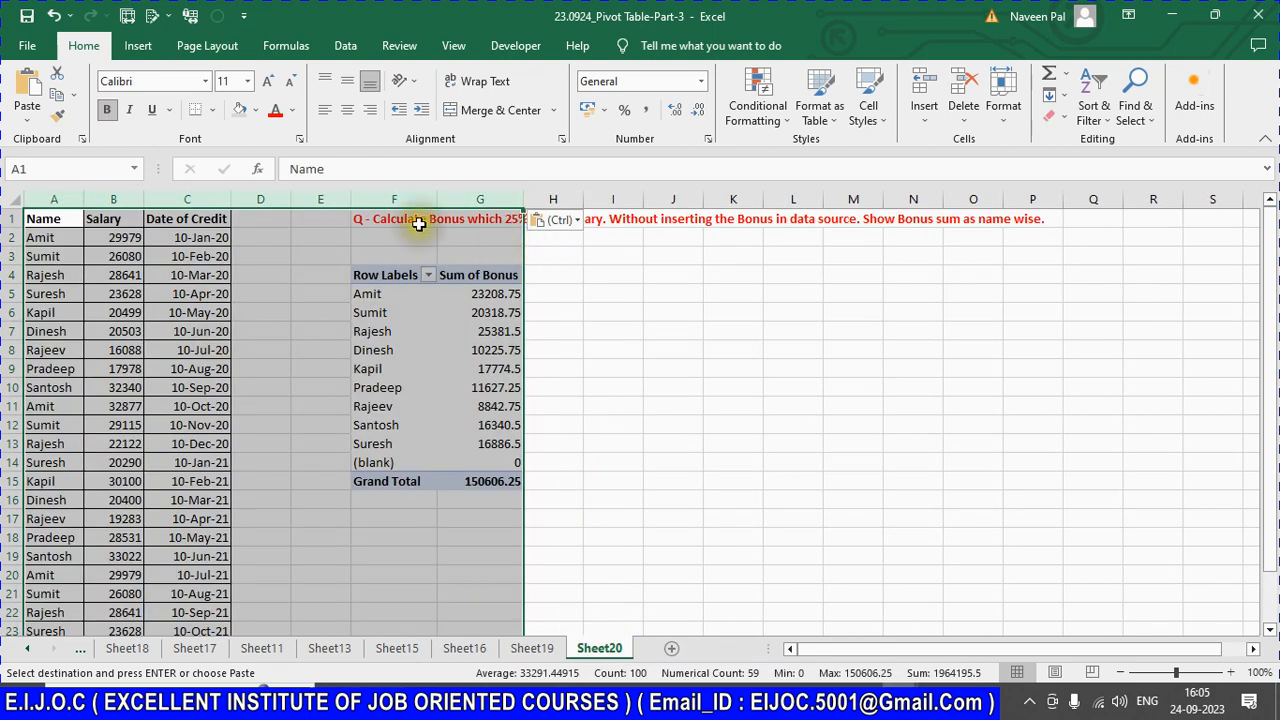
Step: Change "Without inserting" to "With inserting" in the question text in cell F1
click(376, 217)
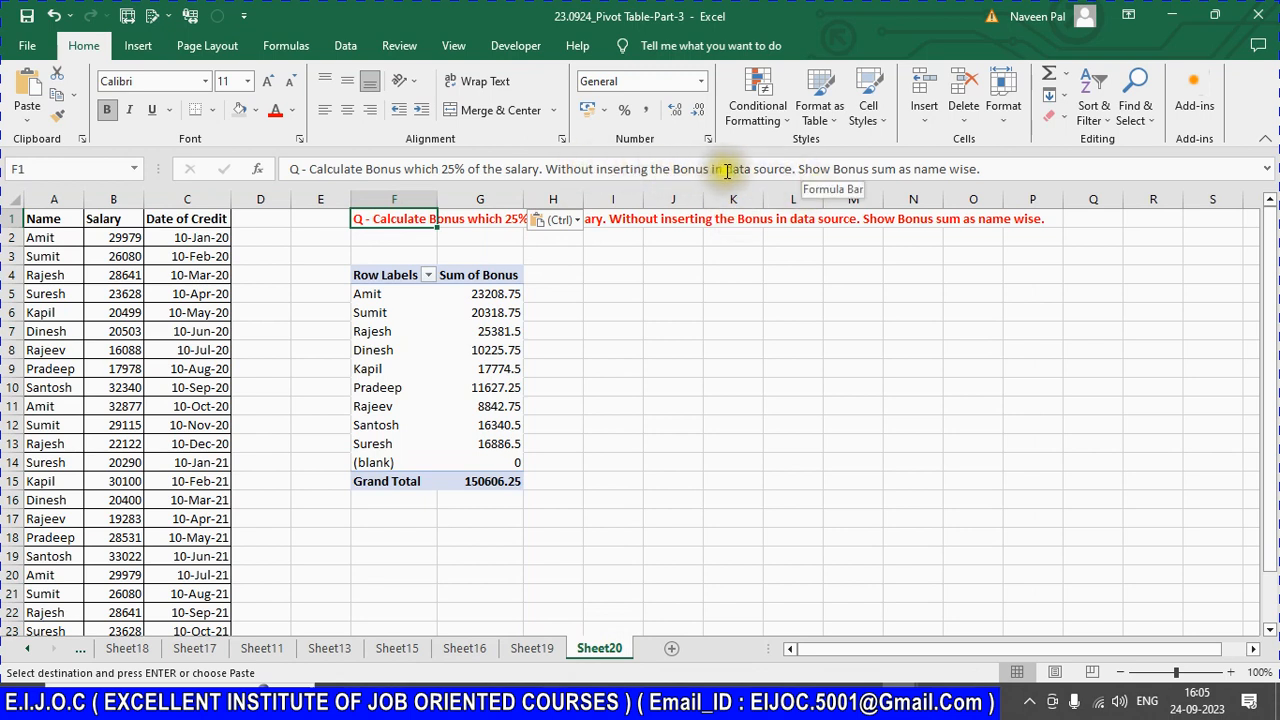
click(598, 169)
key(BackSpace)
key(BackSpace)
key(BackSpace)
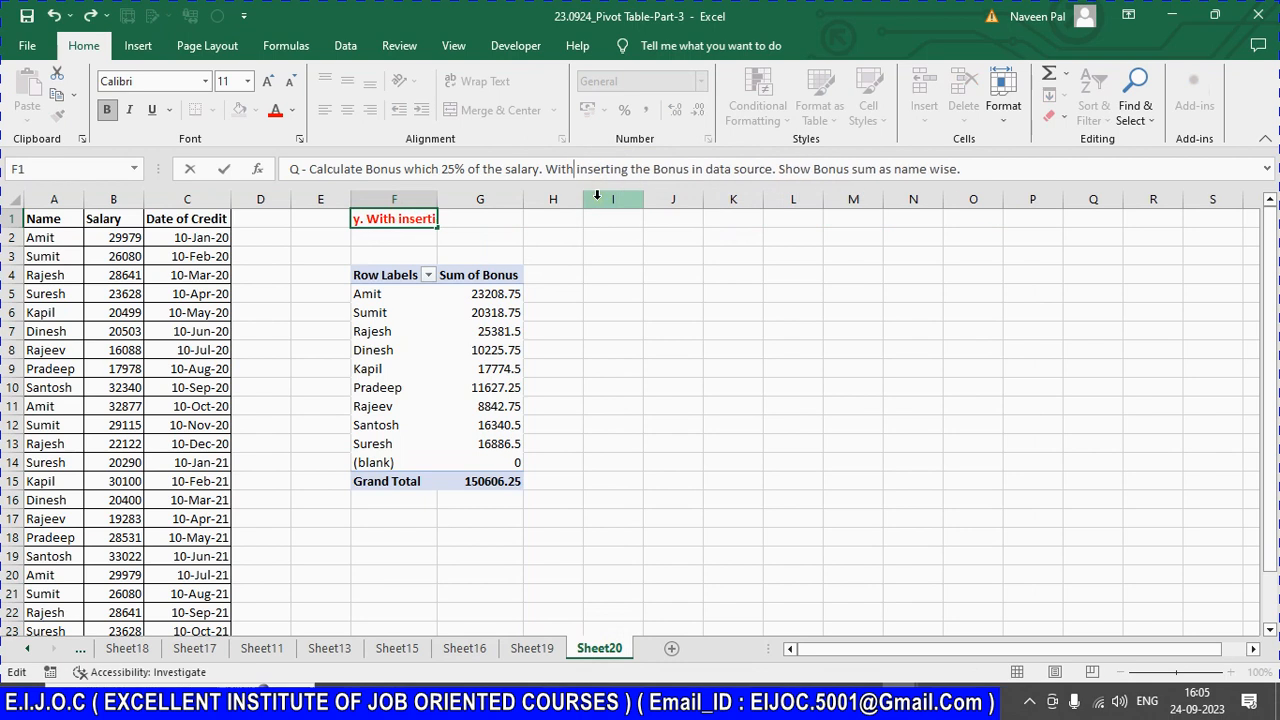
key(ctrl+Return)
key(Left)
key(Left)
key(Left)
key(Left)
key(Left)
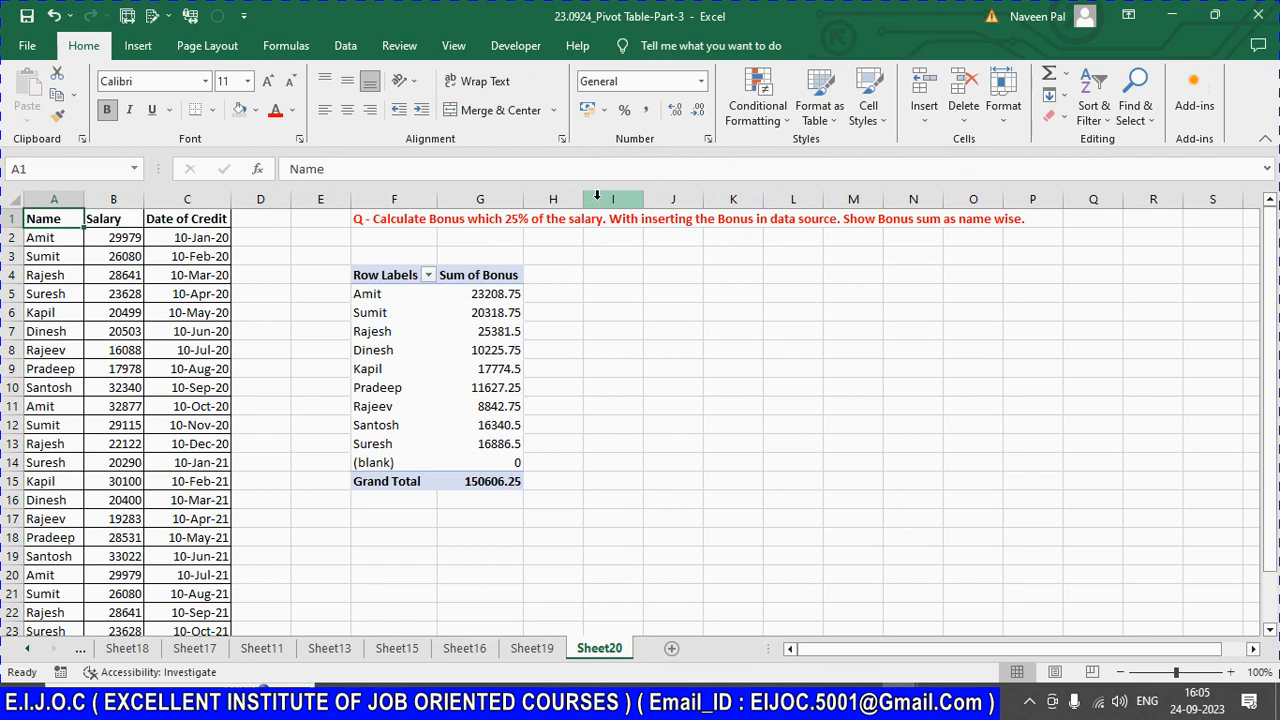
Step: Delete the copied pivot table in F4:G15
click(384, 280)
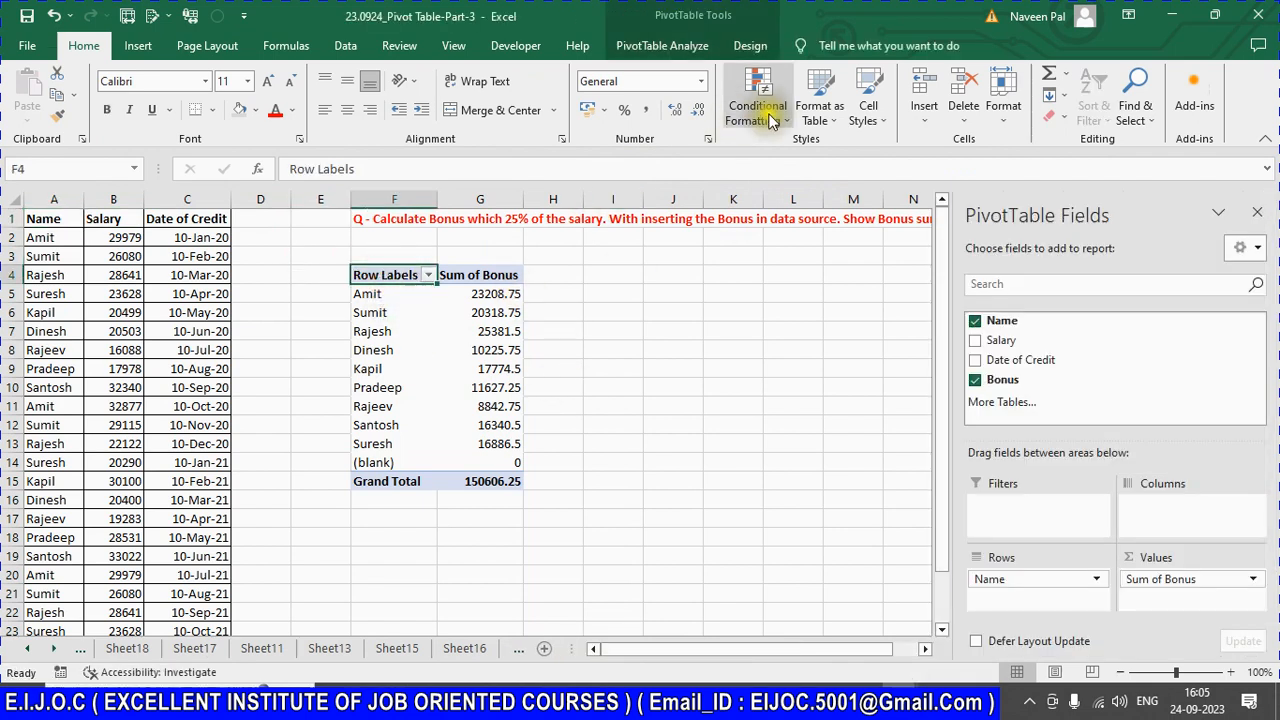
shift+click(503, 488)
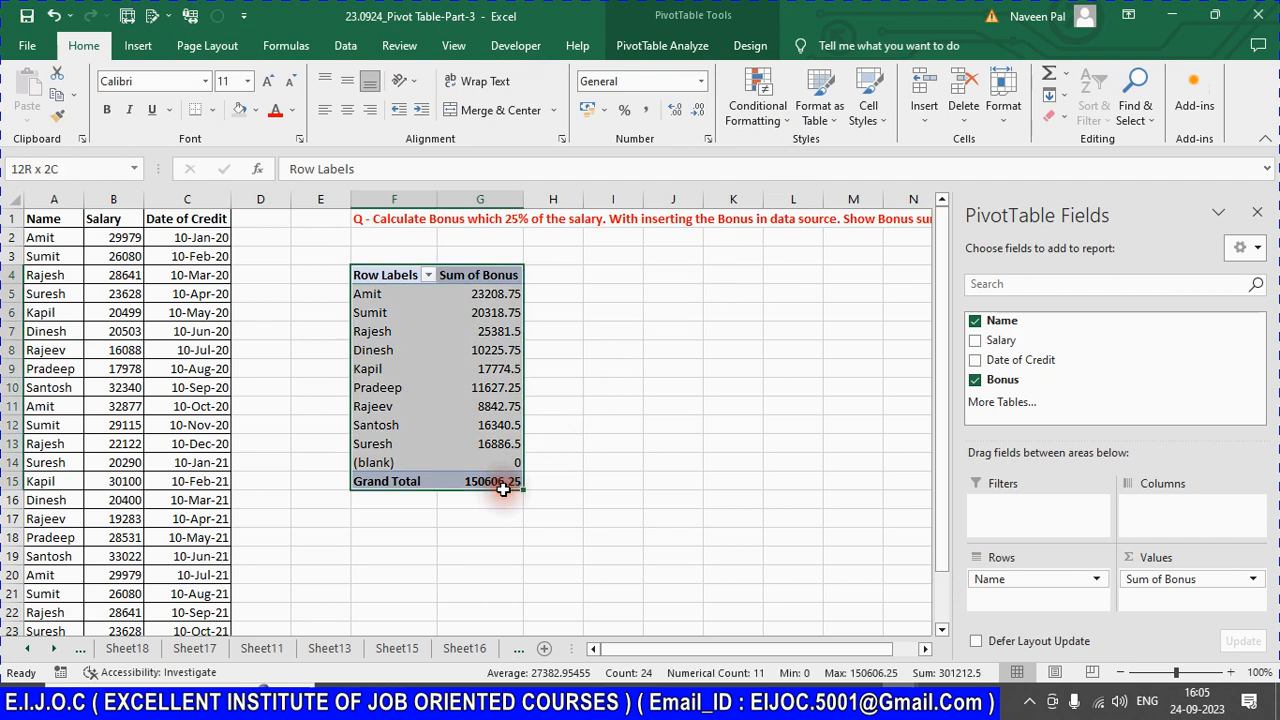
key(Delete)
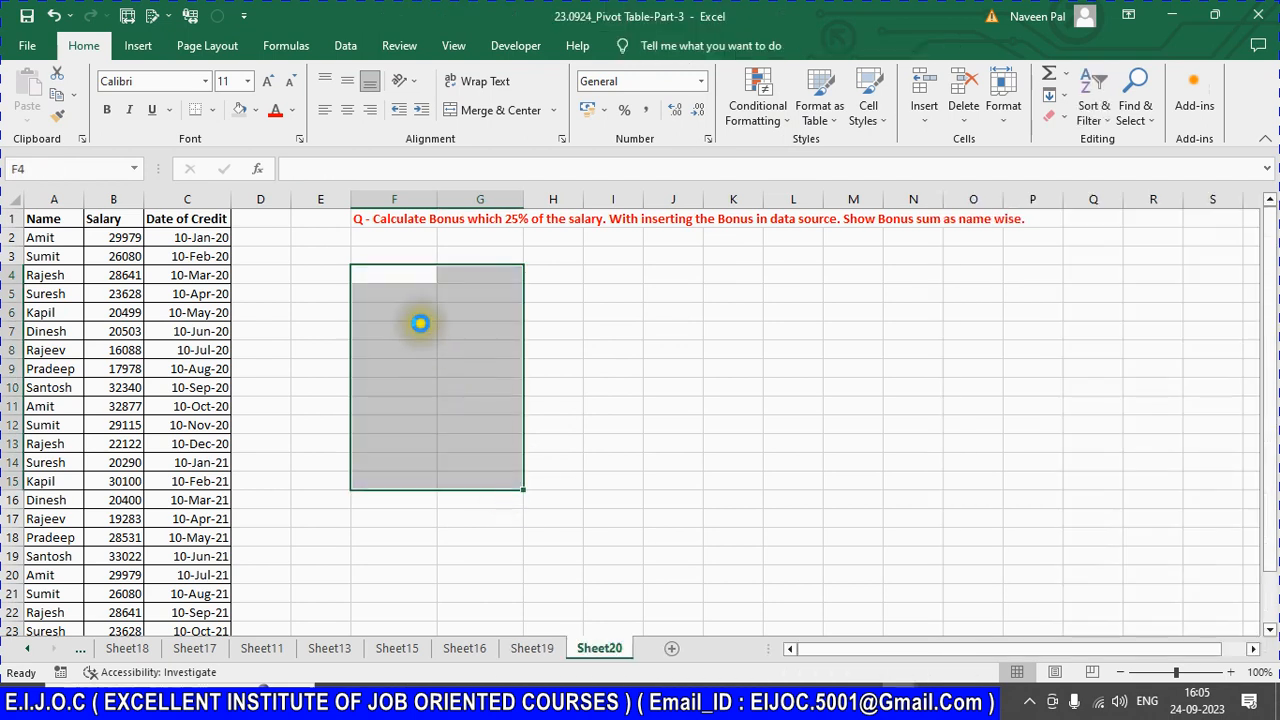
Step: Create a PivotTable from columns A:C at cell F5 of the existing worksheet using the PivotTable wizard, with Name as the row field
click(54, 200)
shift+click(207, 203)
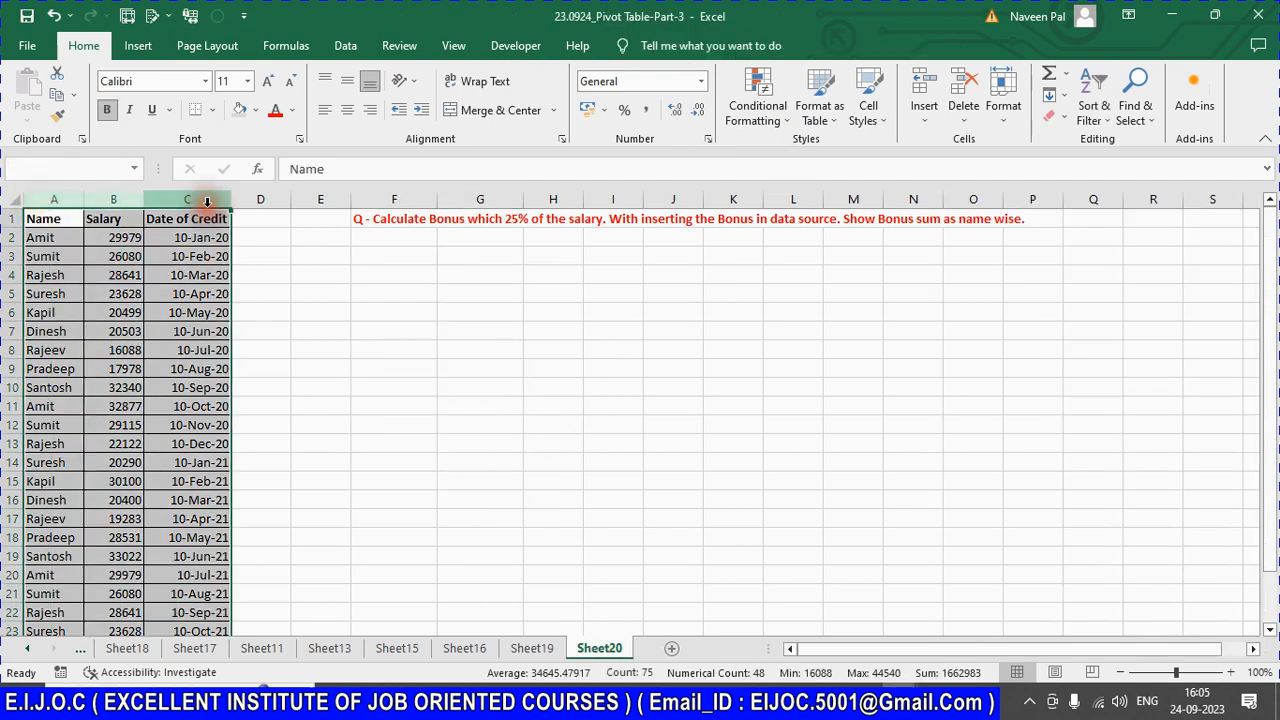
key(alt+d)
key(p)
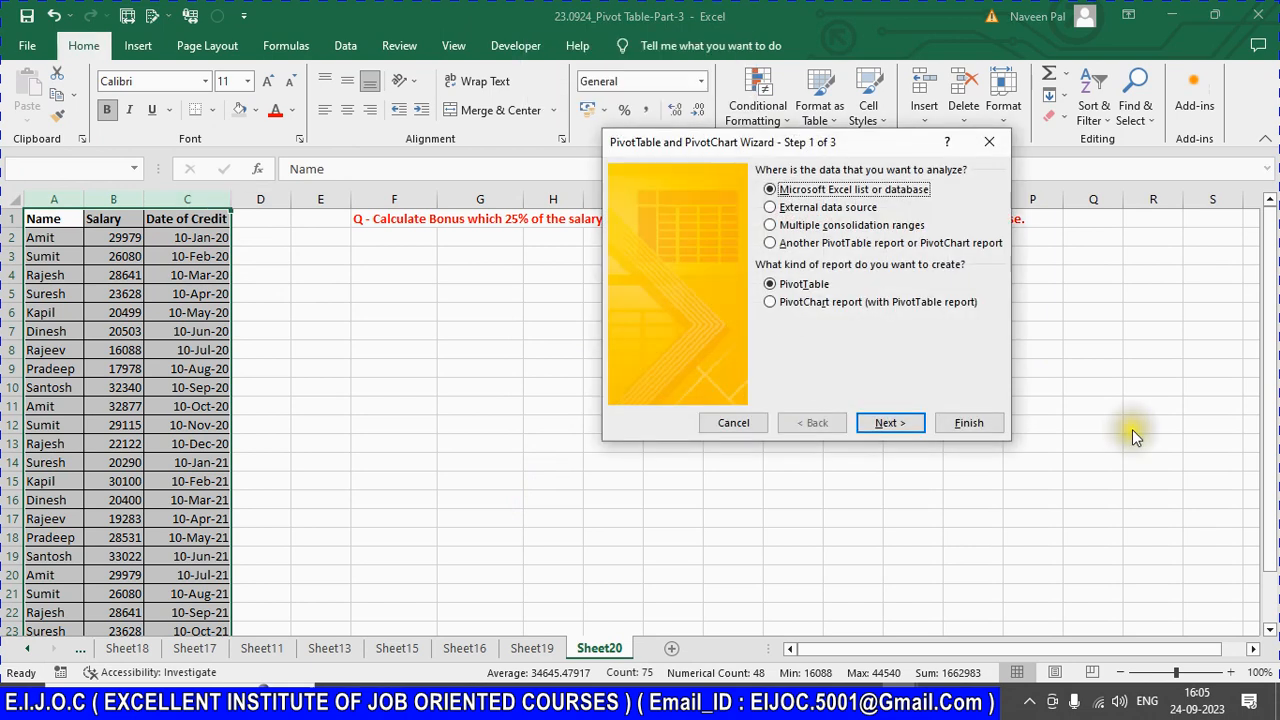
click(889, 423)
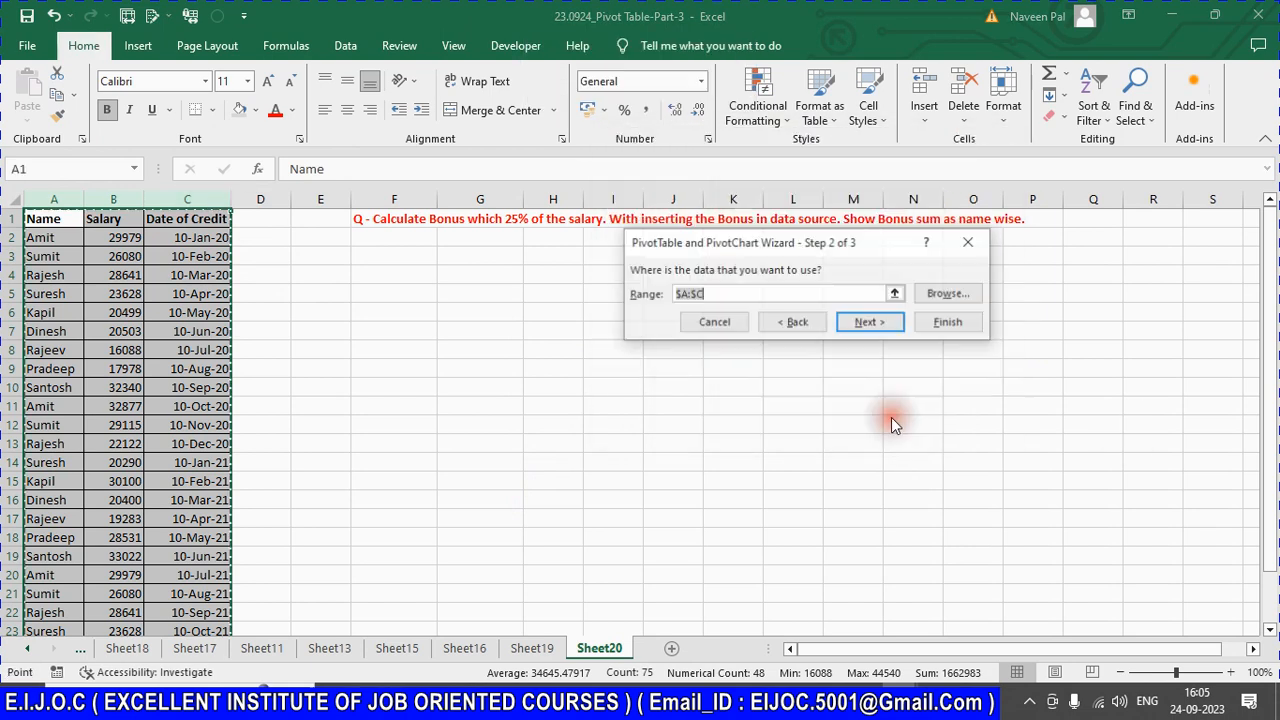
click(872, 322)
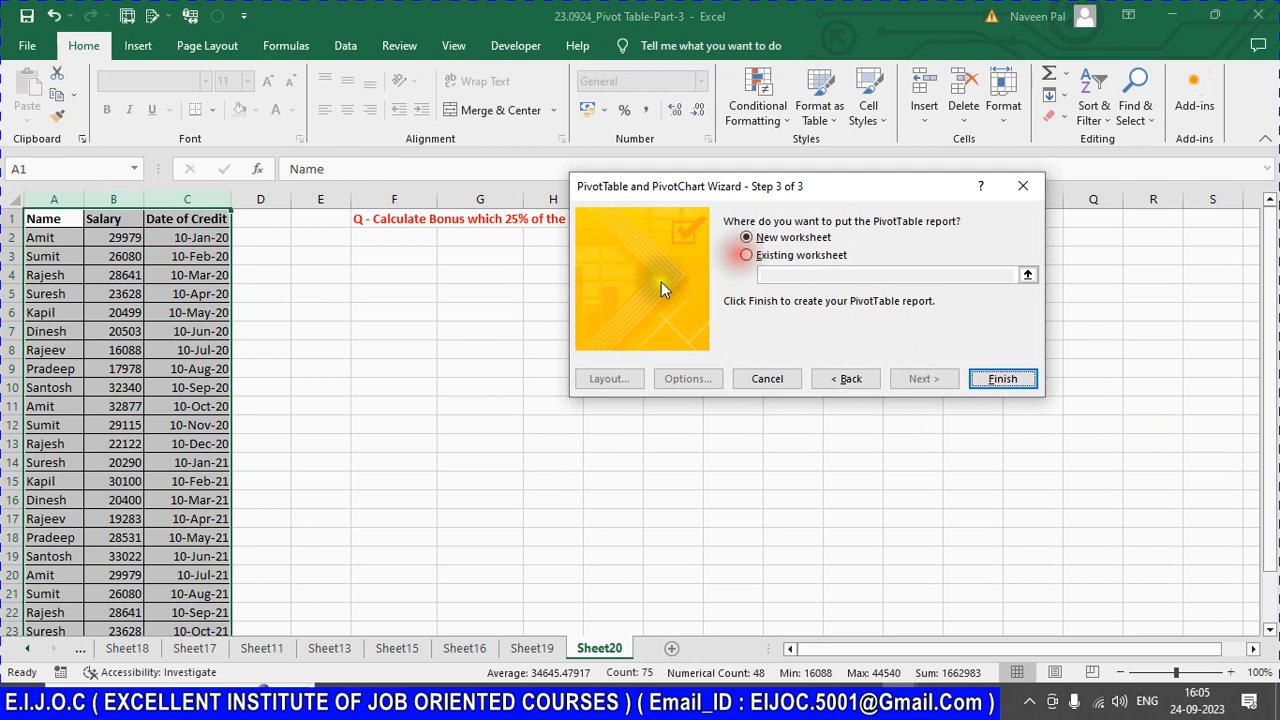
click(746, 255)
click(370, 291)
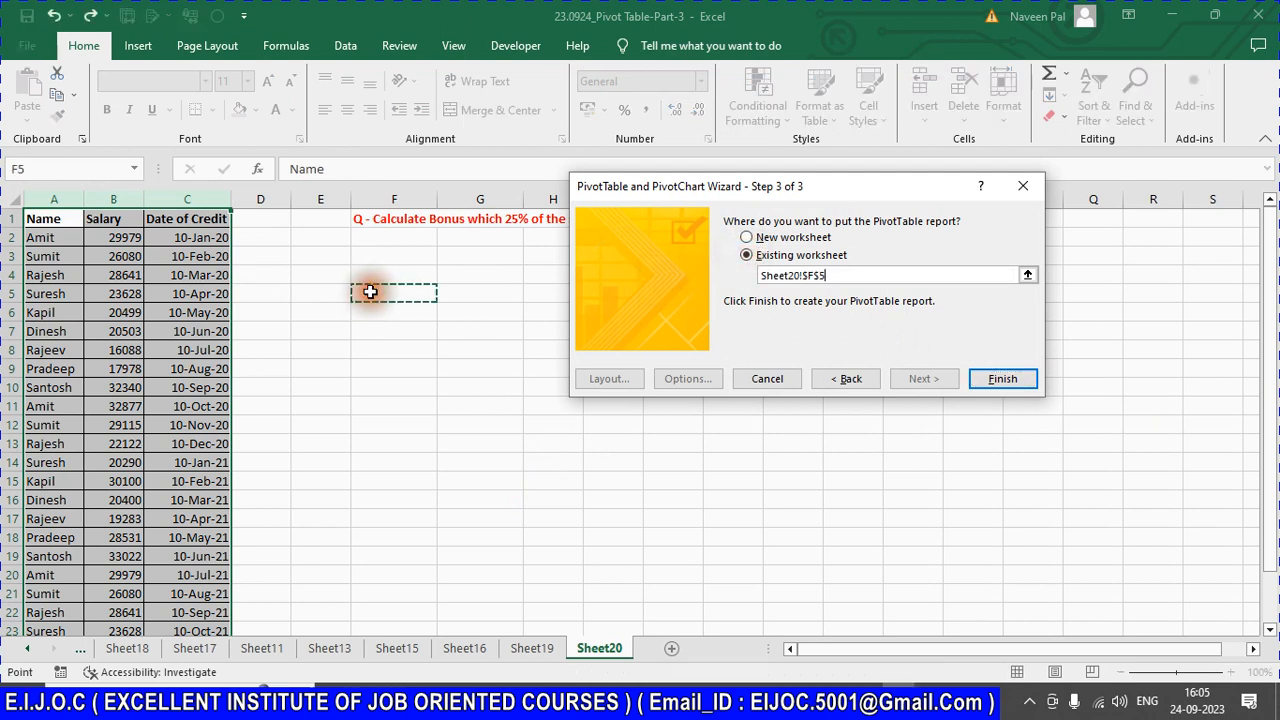
click(996, 380)
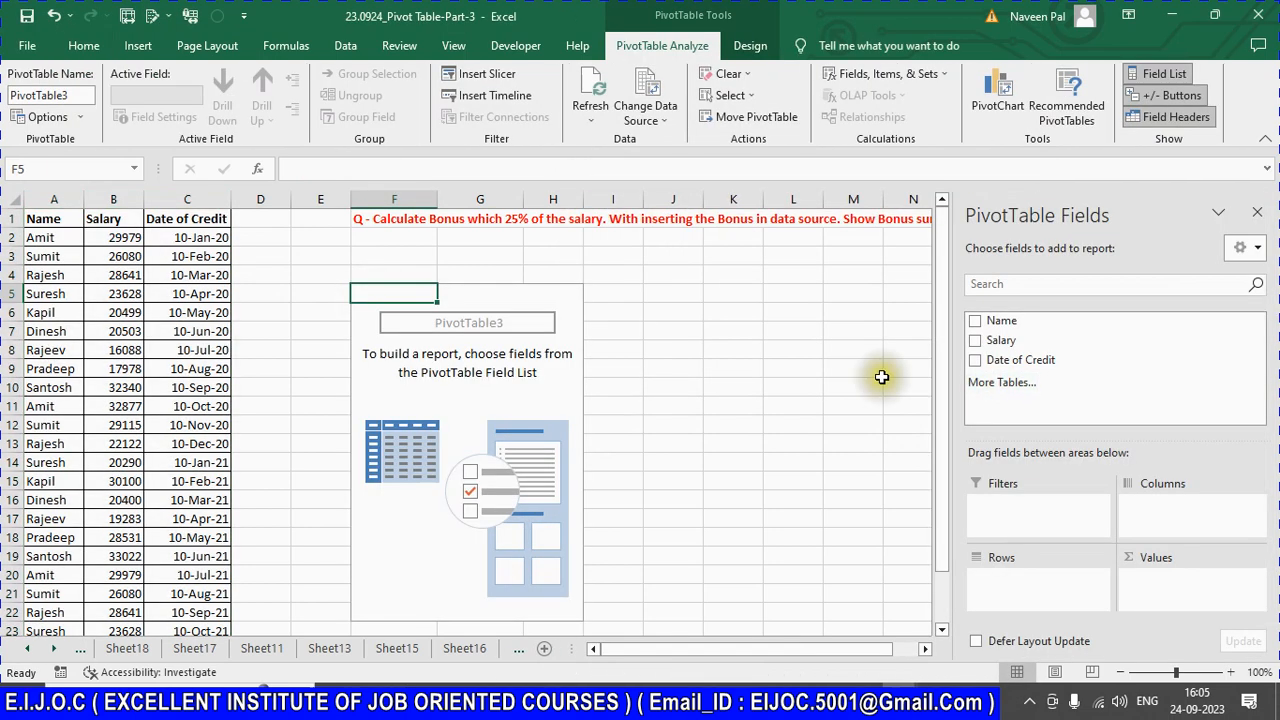
drag(1000, 322, 1006, 582)
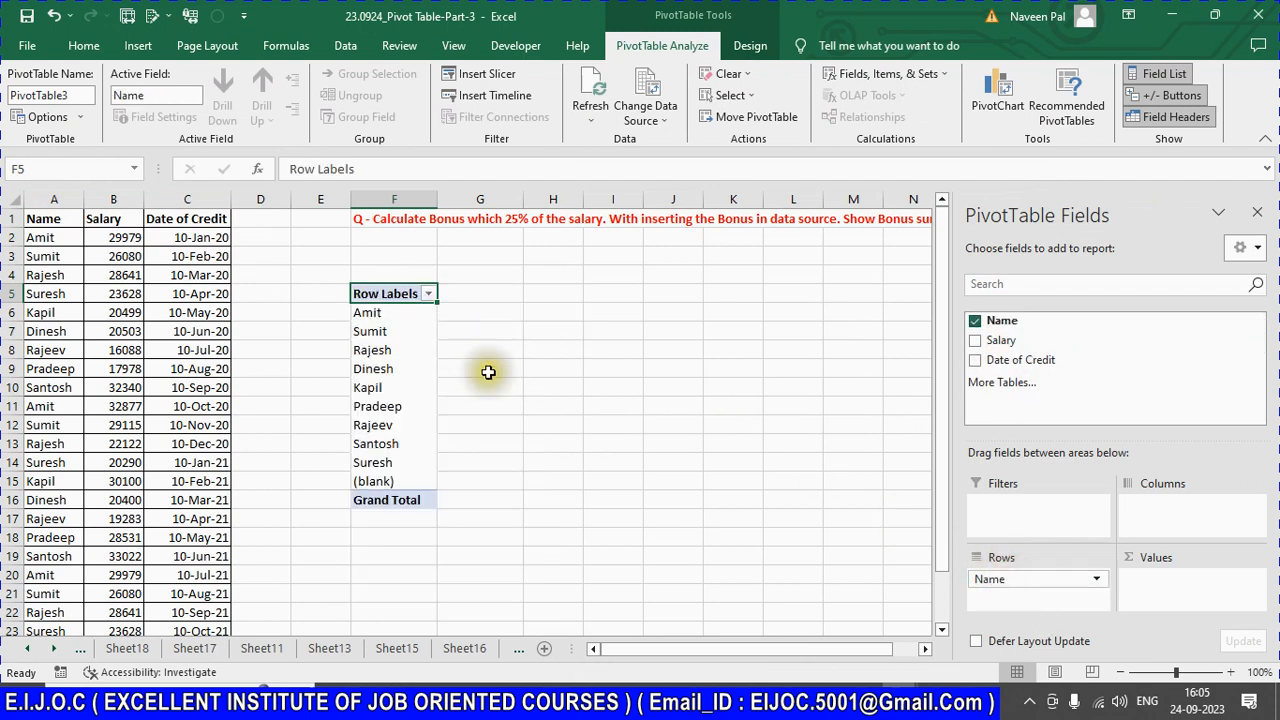
Step: Insert a column before Date of Credit in the source data and give it the header Bonus
click(450, 318)
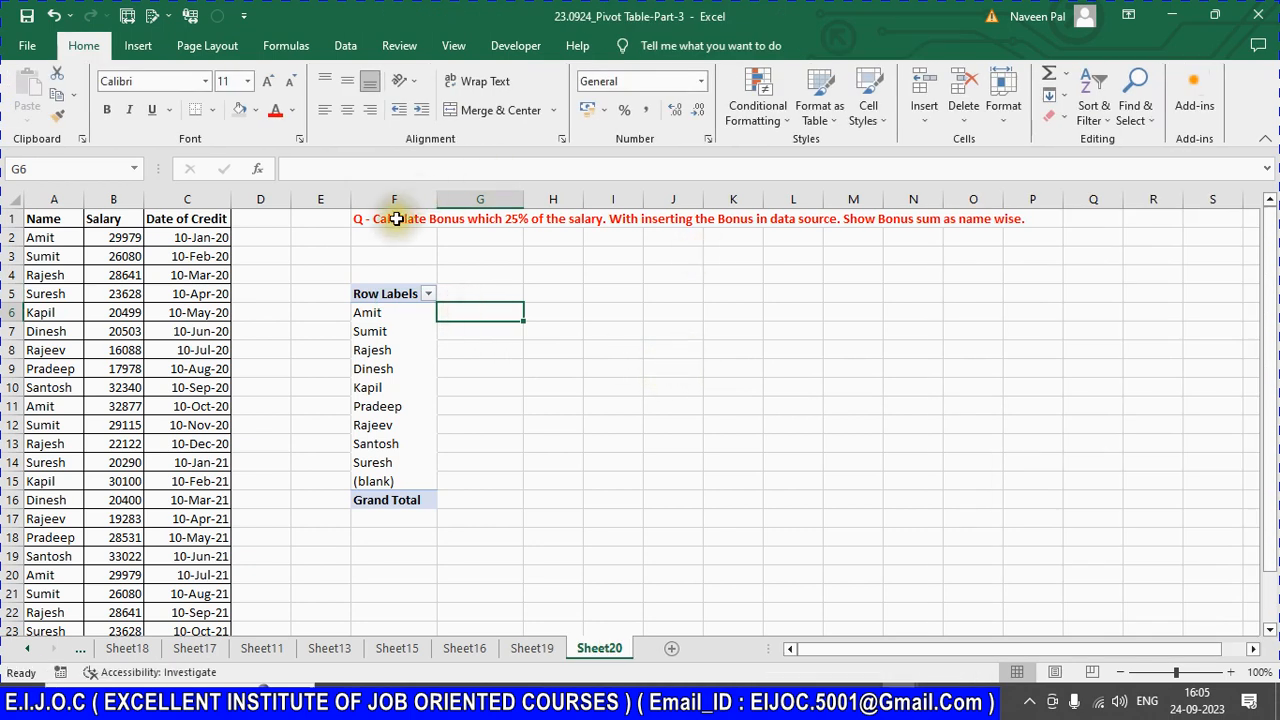
click(398, 218)
click(162, 197)
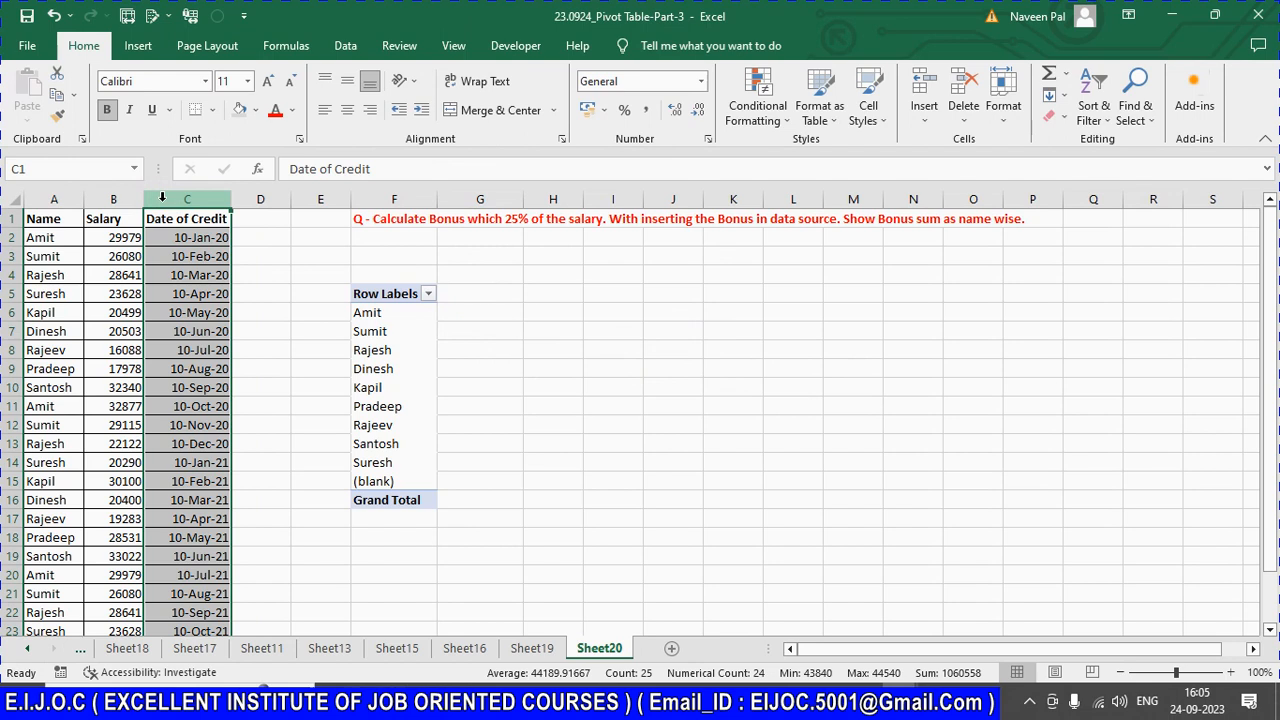
right_click(162, 197)
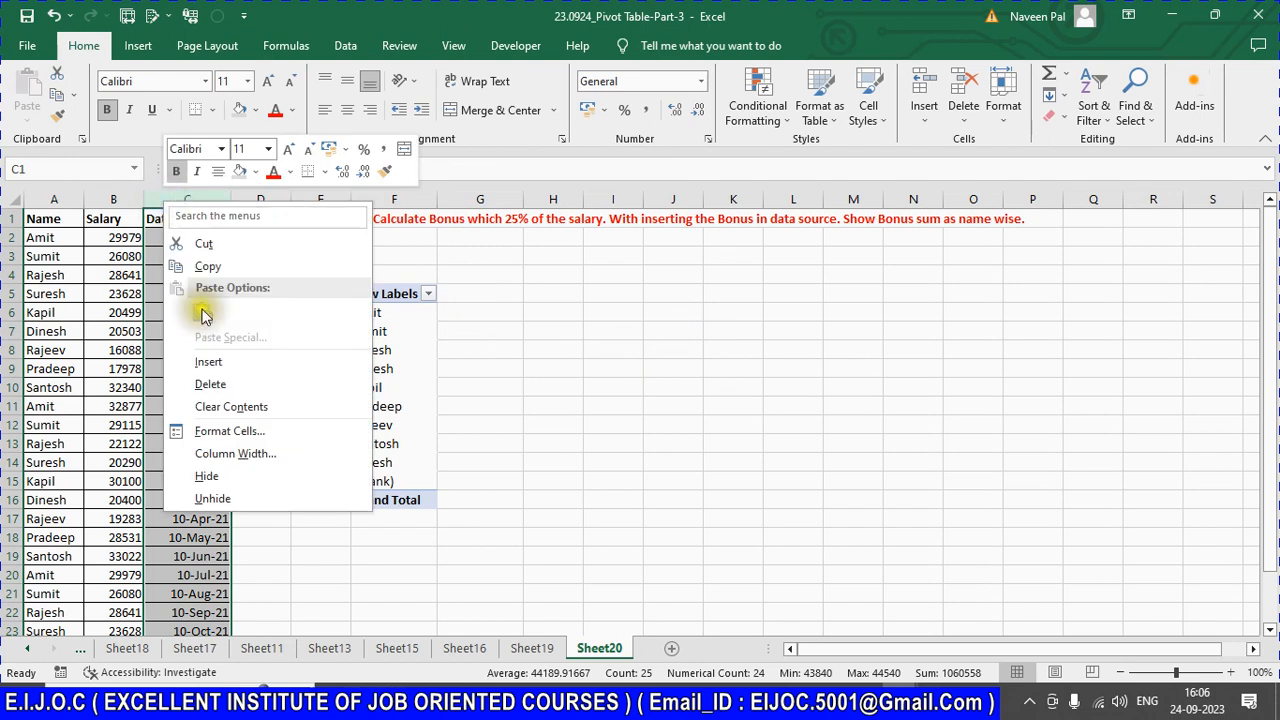
click(217, 362)
click(173, 217)
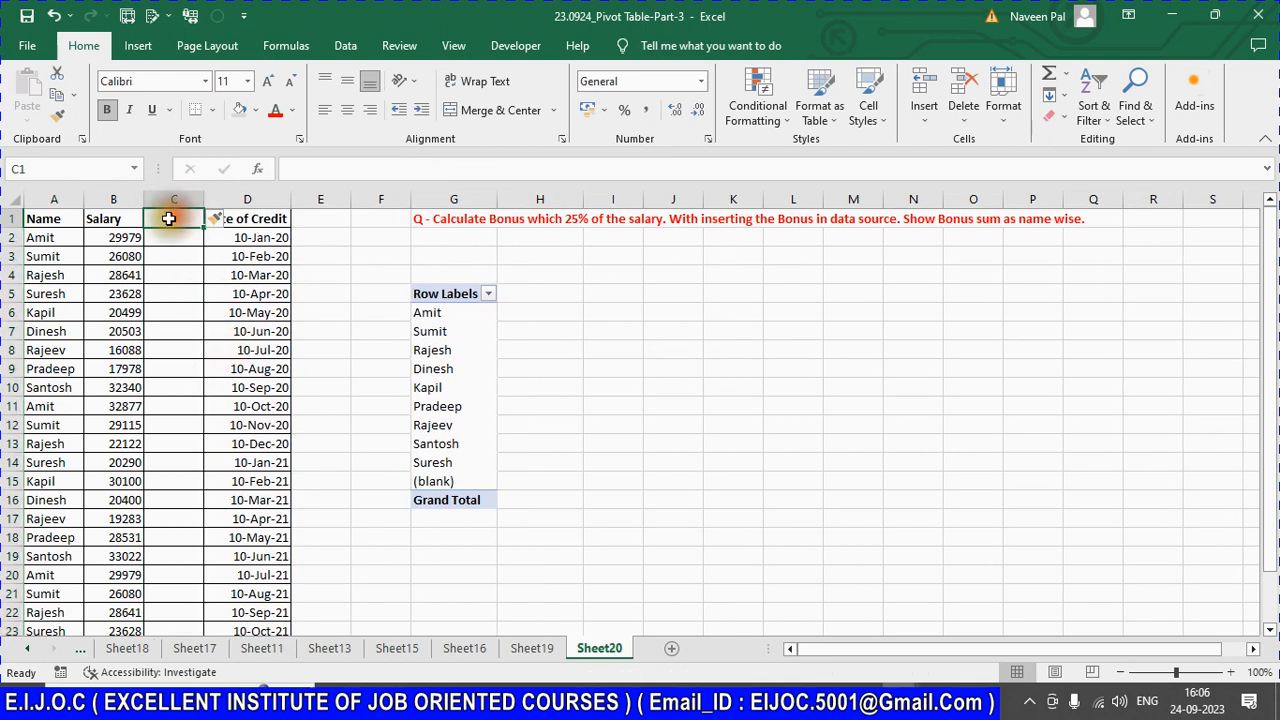
text(Bonus)
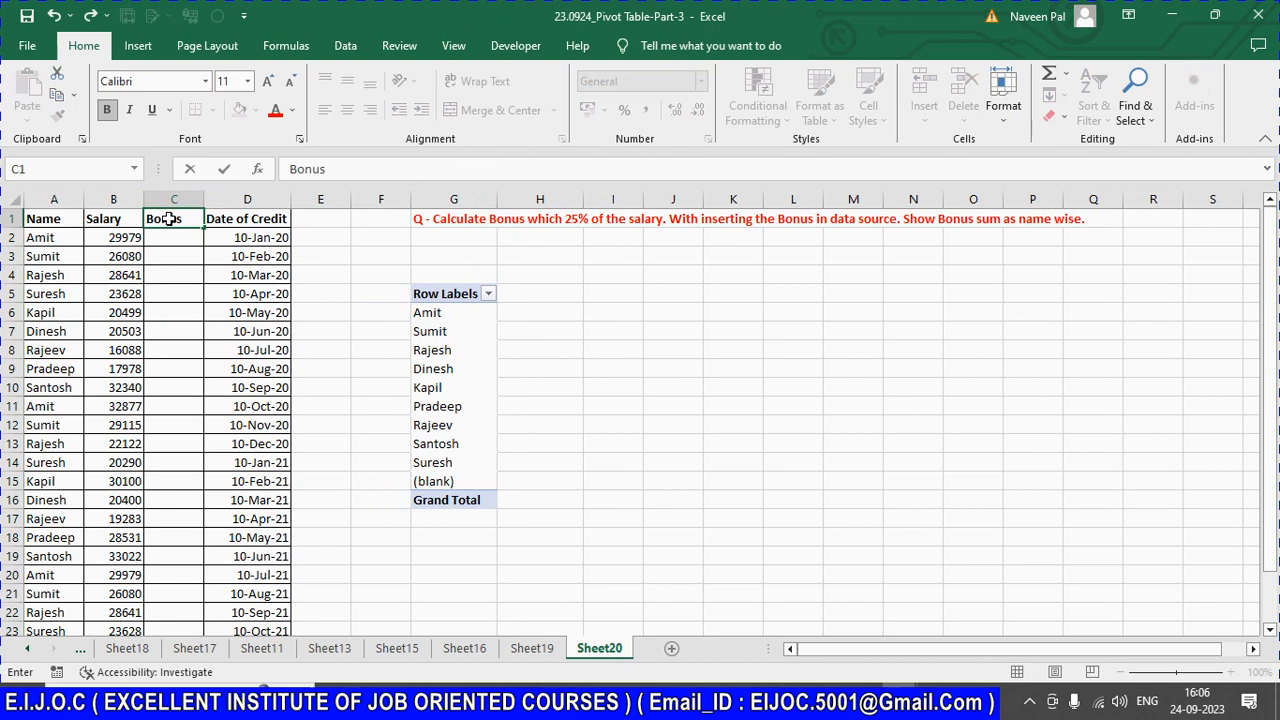
key(Return)
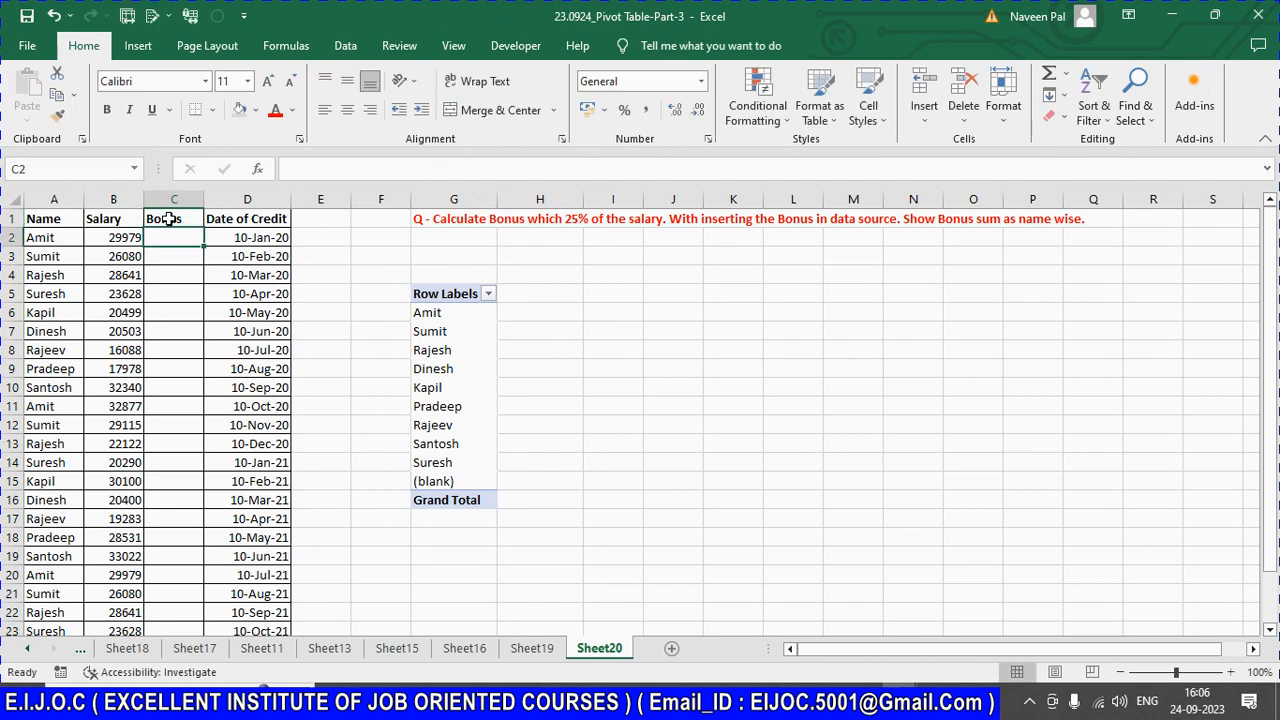
Step: Enter =B2*.25 in C2 and copy the formula down the Bonus column for every salary row
text(=)
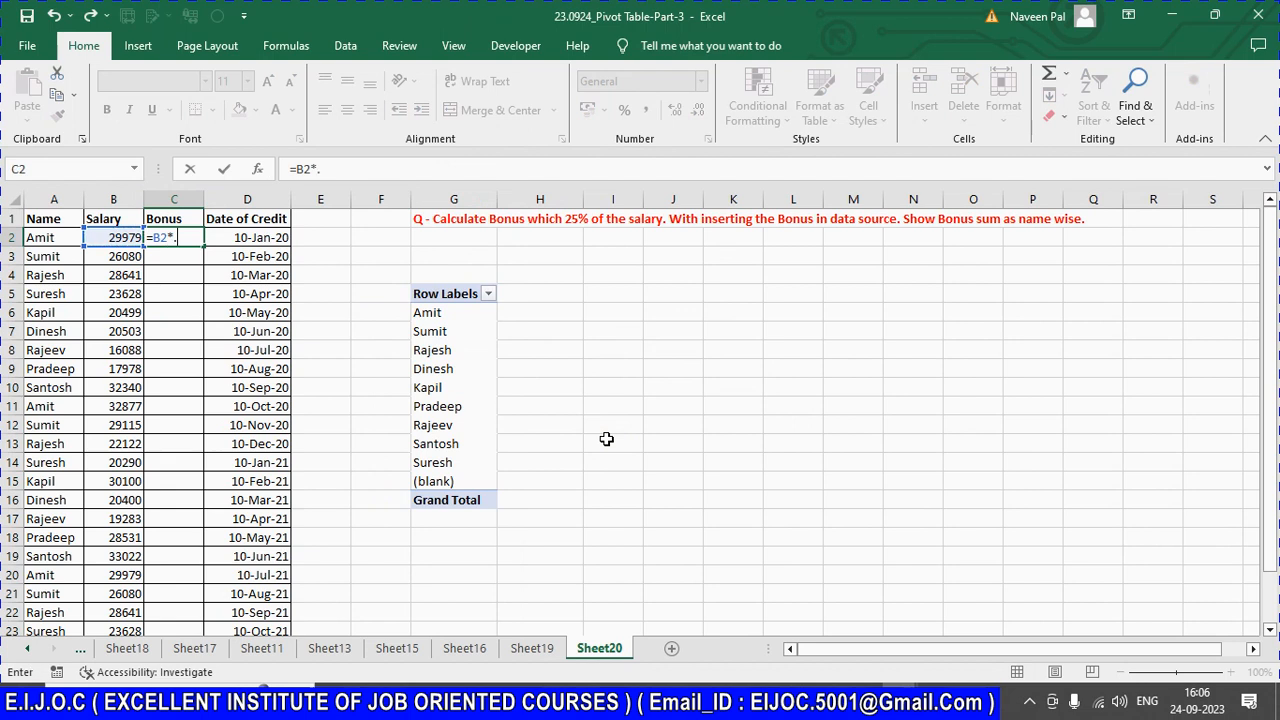
text(B2*.25)
key(Return)
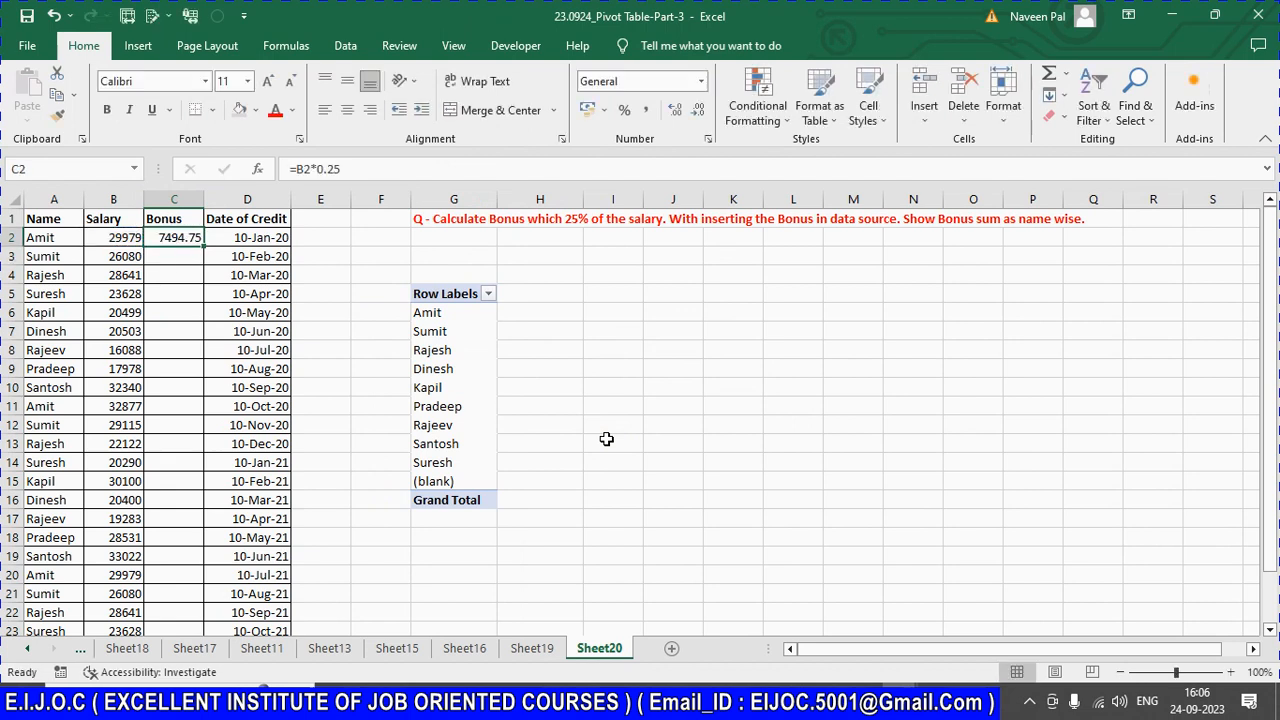
key(ctrl+c)
key(Left)
key(ctrl+Down)
key(Right)
key(ctrl+shift+Up)
key(Return)
key(ctrl+Up)
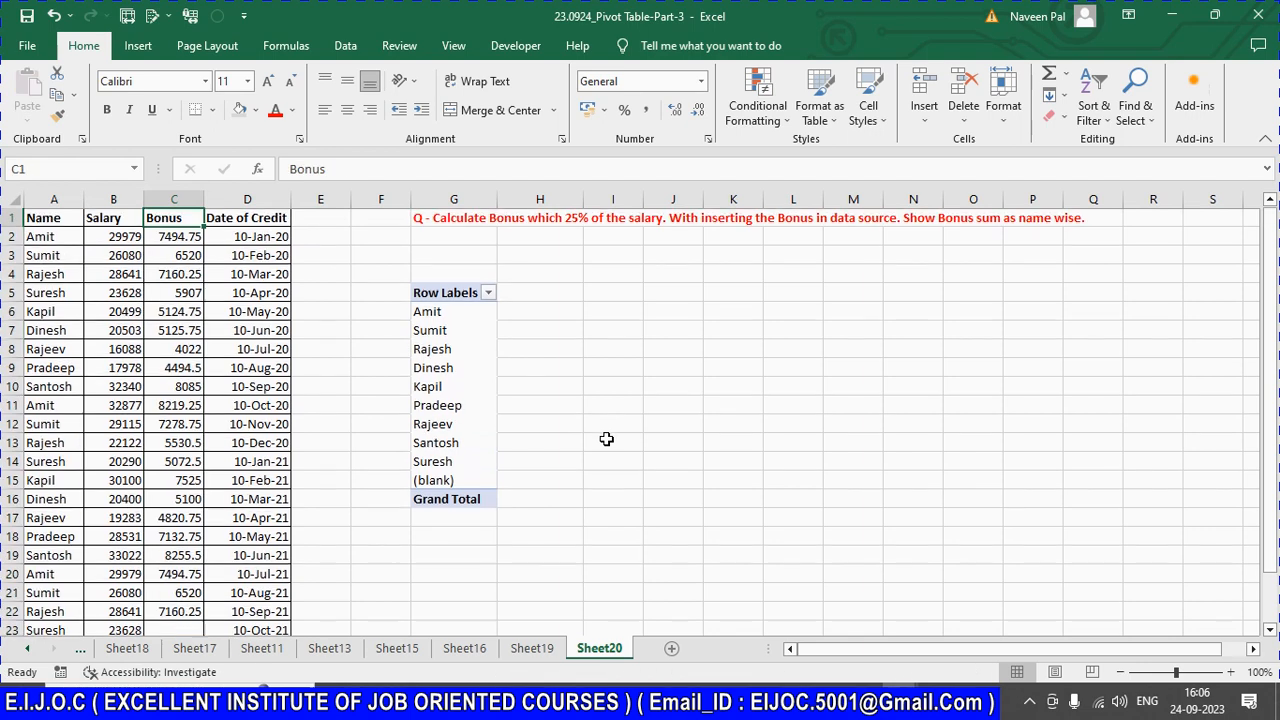
Step: Refresh the pivot table and add the new Bonus field to its values as a sum
click(427, 331)
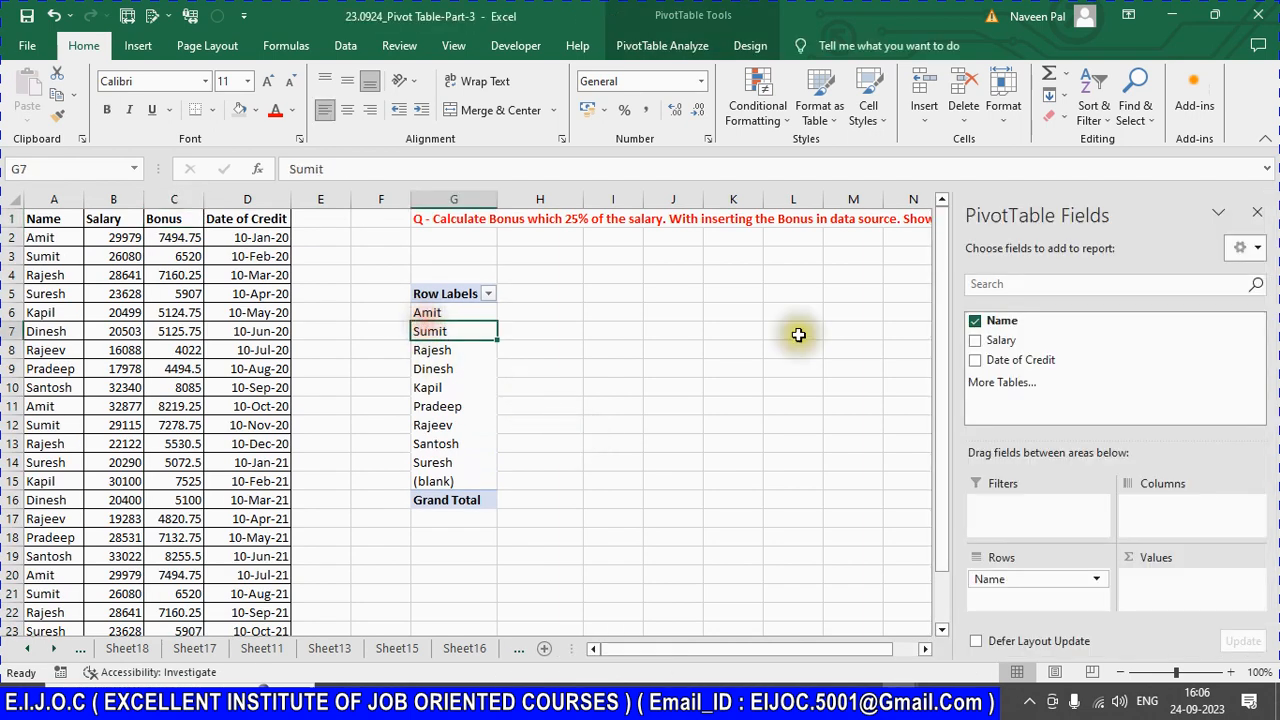
click(665, 45)
click(597, 105)
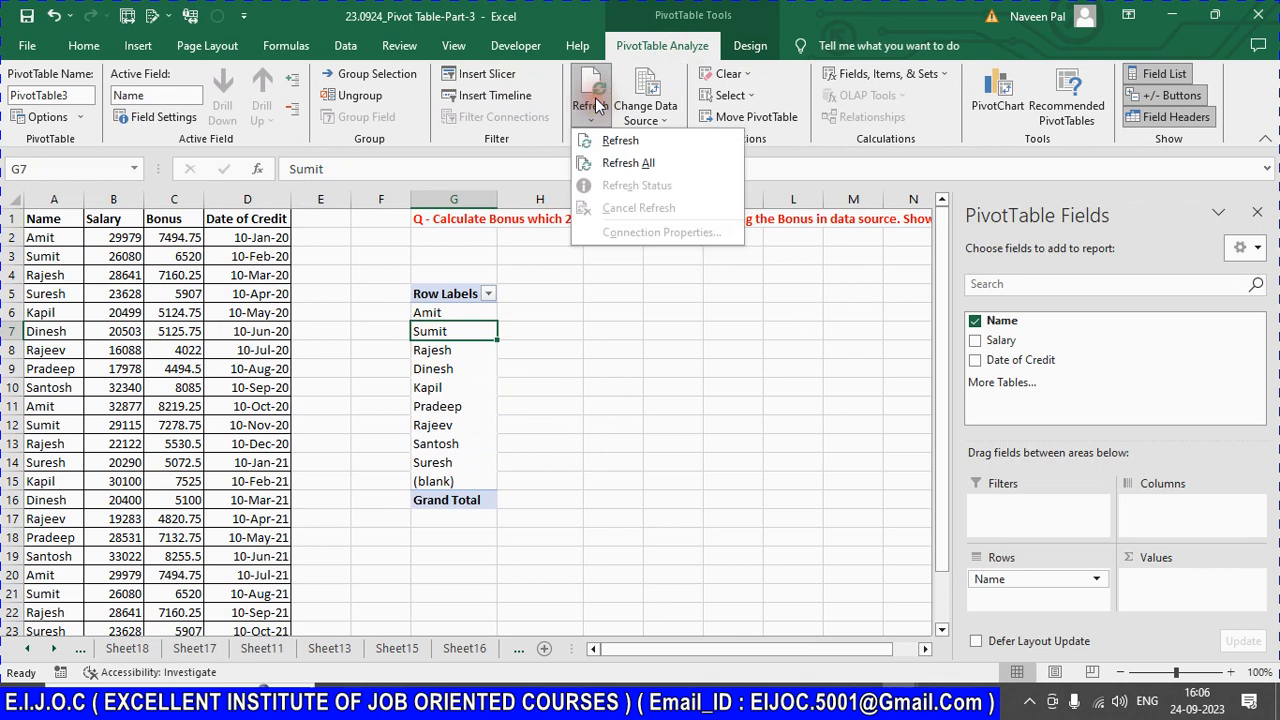
click(618, 141)
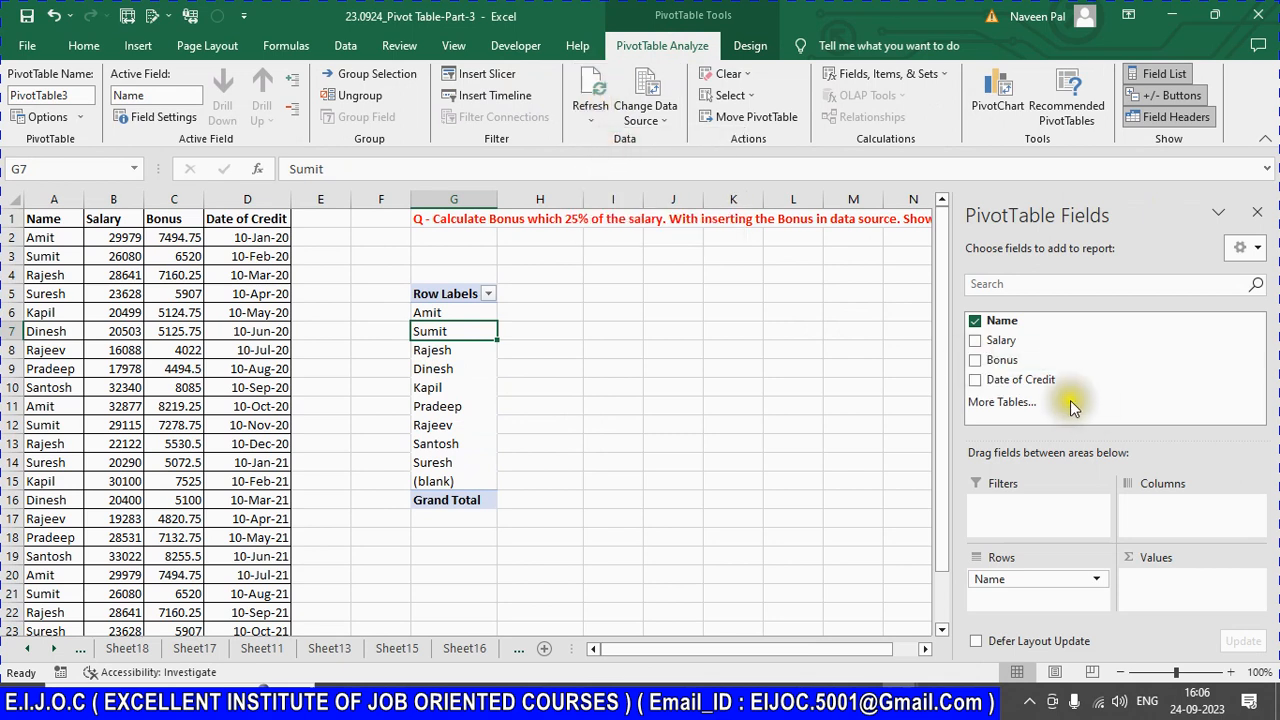
drag(986, 363, 1184, 577)
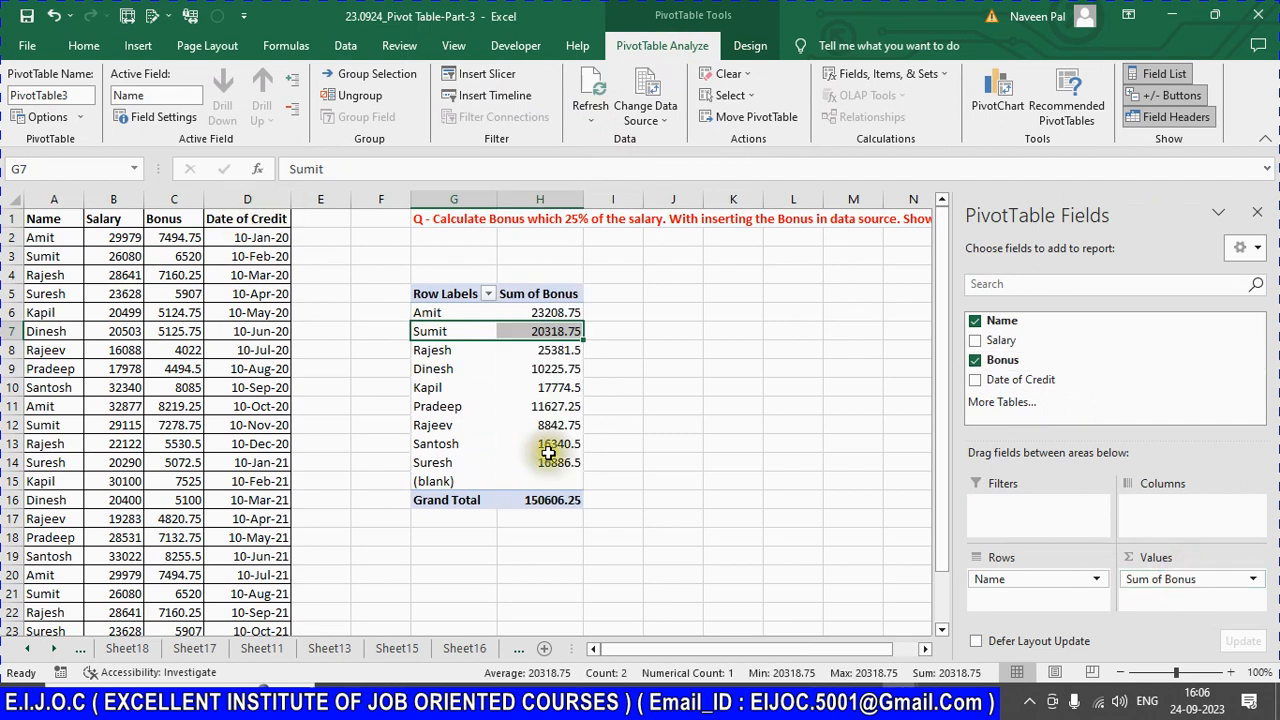
Step: Review the bonus pivot table and source formula, and compare them with the calculated-field version on Sheet19
click(612, 405)
click(489, 368)
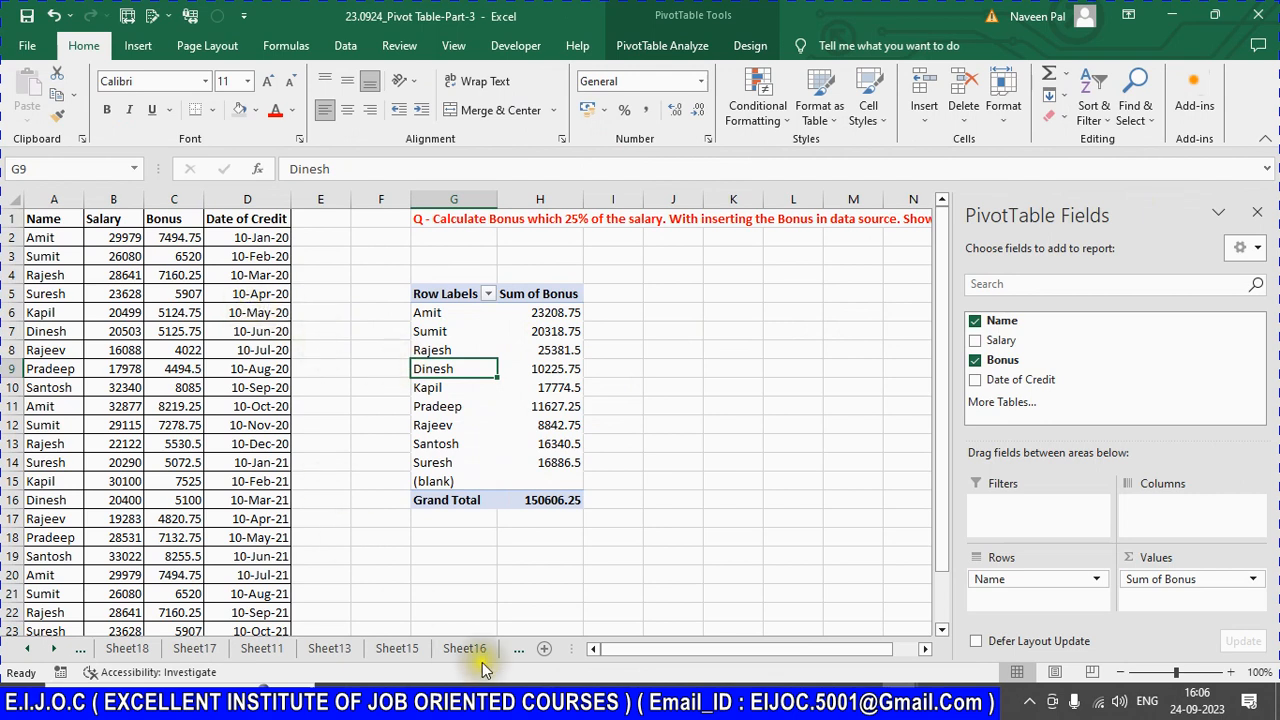
click(180, 275)
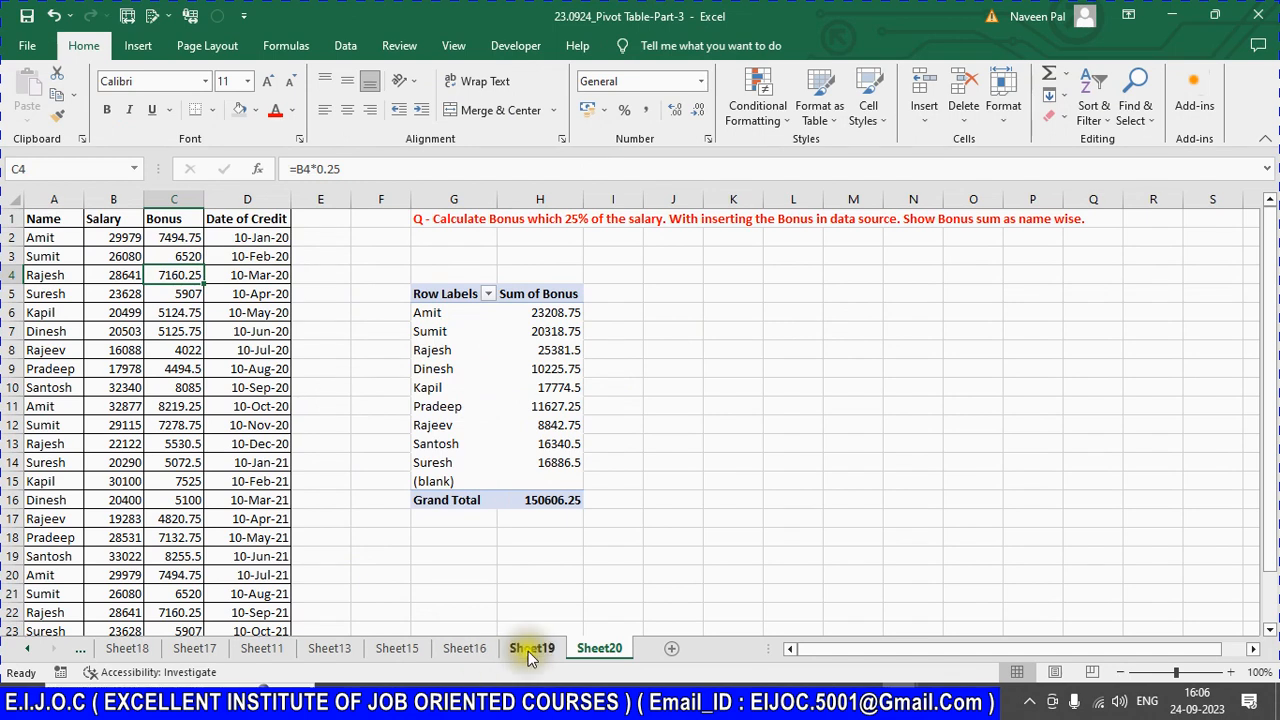
click(528, 650)
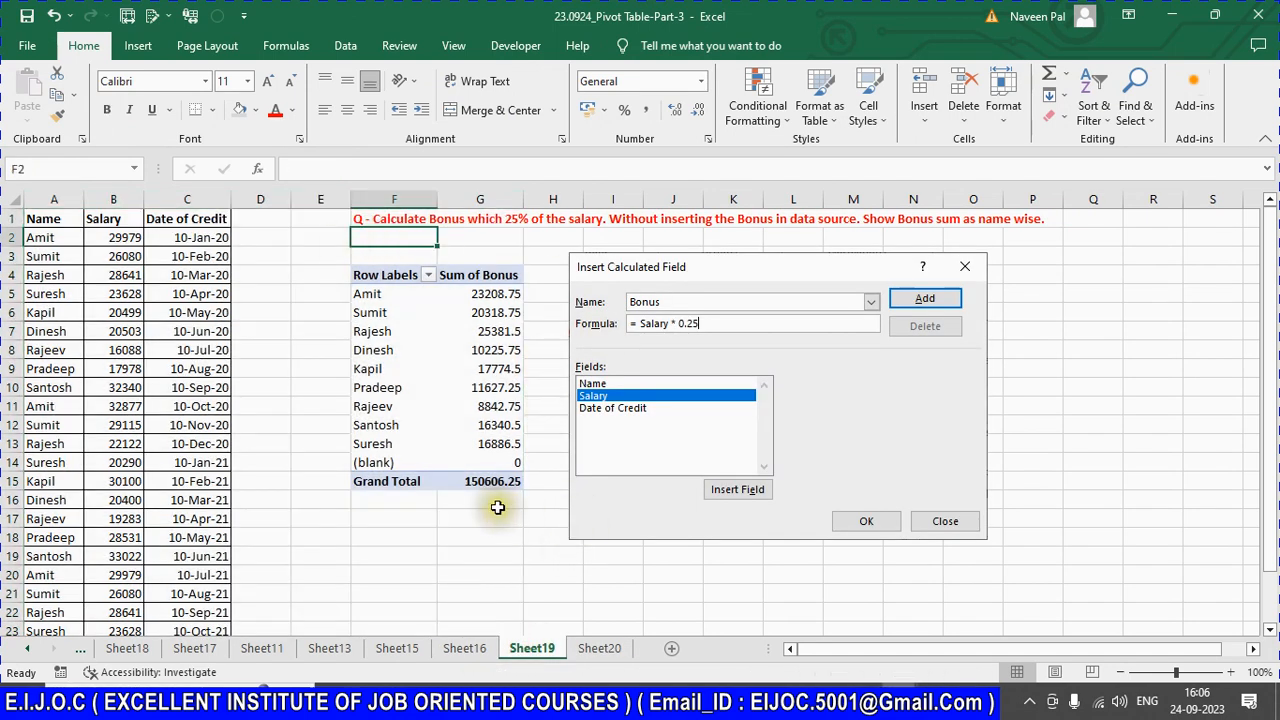
Step: Switch to the 23.0924_Pivot Table - All Options_Status_Part-3 workbook and mark New Calculated Column in row 21 as Done with date 24-Sep-23
key(alt+Tab)
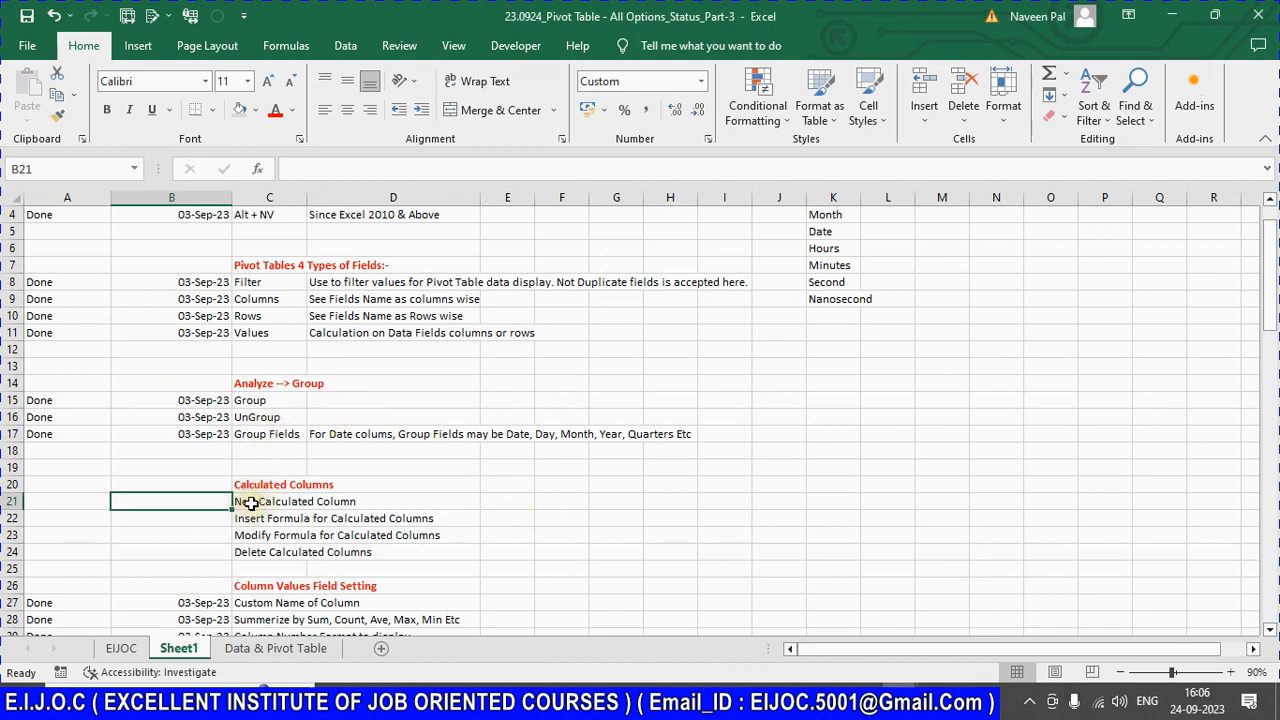
key(Left)
key(Up)
key(Up)
key(Up)
key(Up)
key(ctrl+c)
key(Down)
key(Down)
key(Down)
key(Down)
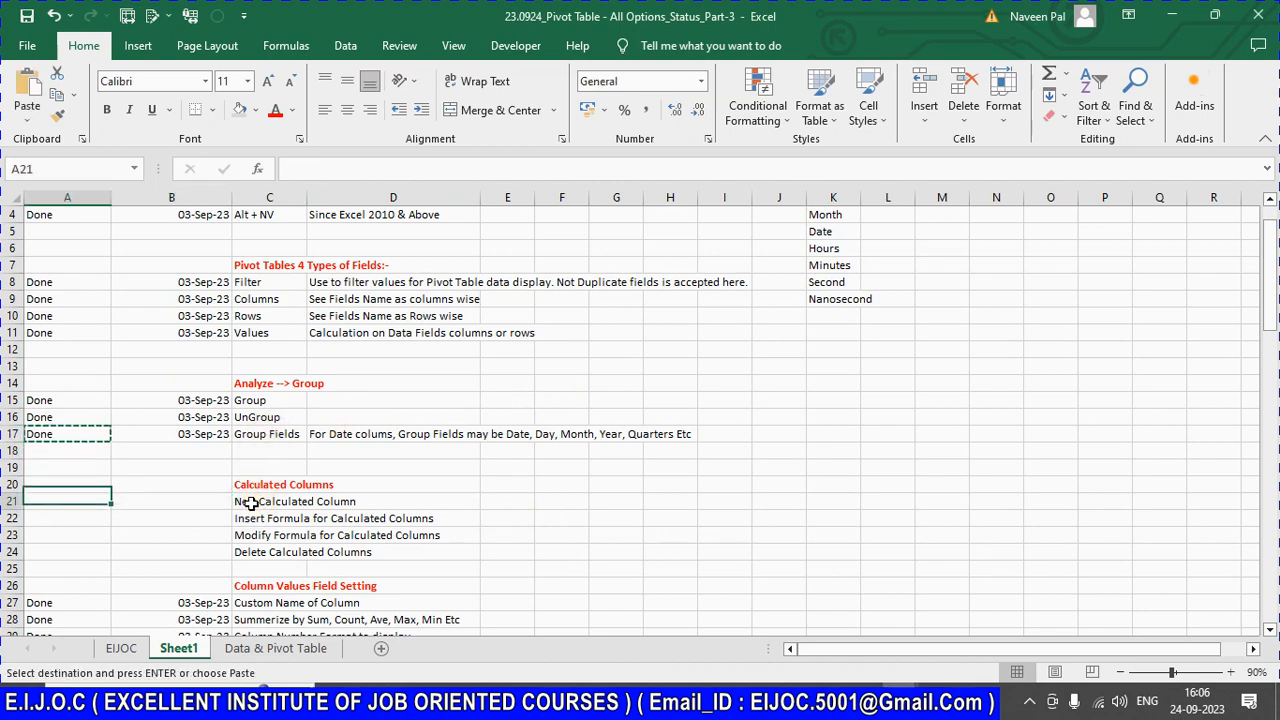
key(Return)
key(Right)
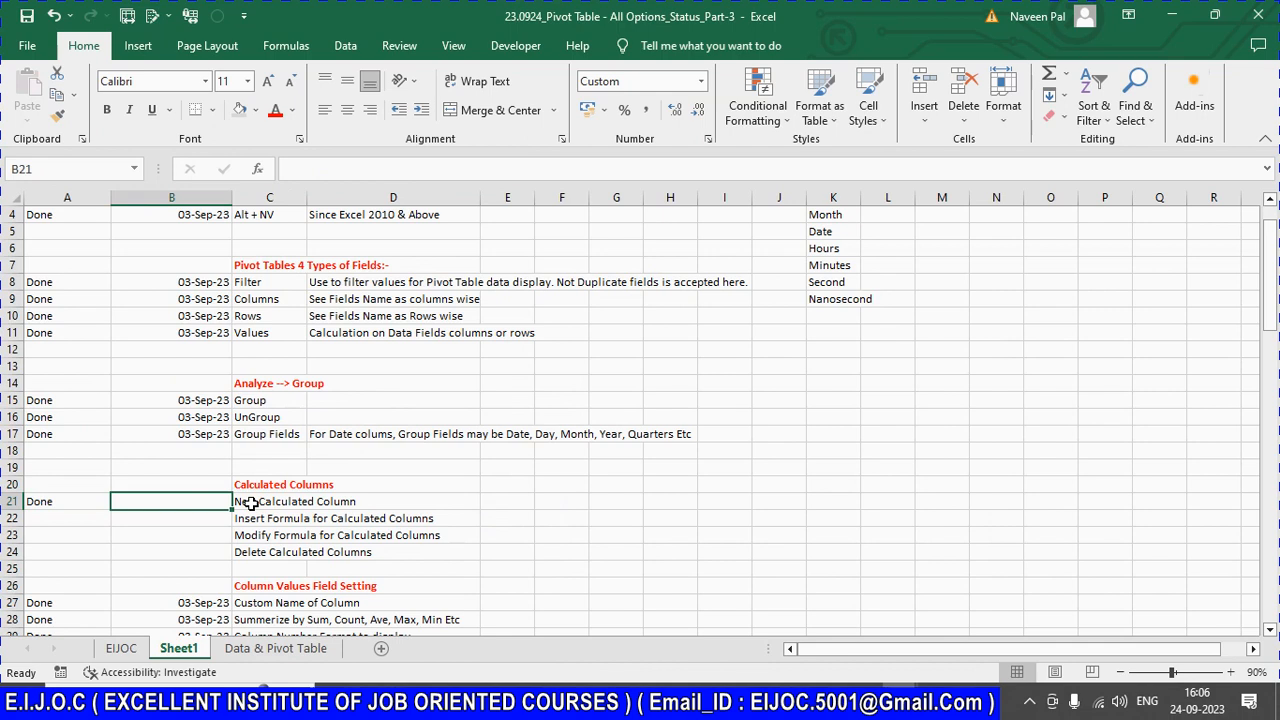
key(ctrl+semicolon)
key(Return)
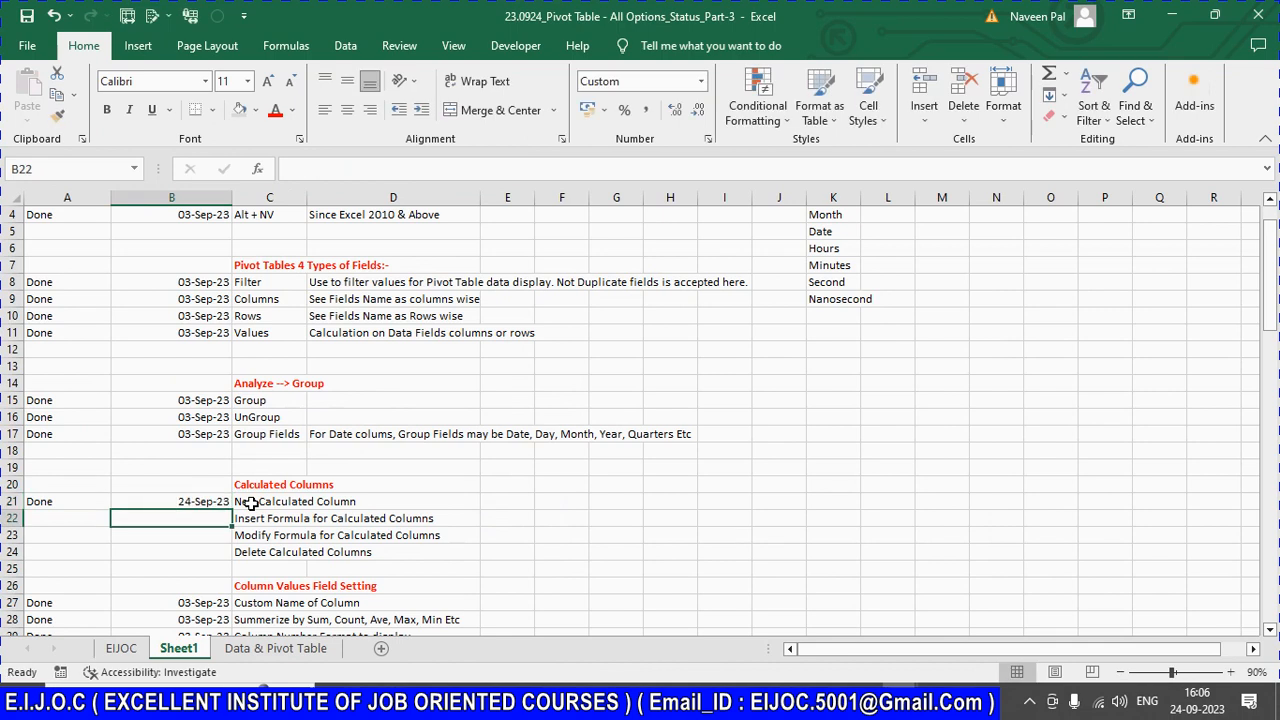
Step: Fill the Done status and the 24-Sep-23 date down to the remaining Calculated Columns topics in rows 22 to 24
key(shift+Left)
key(ctrl+d)
key(Down)
key(shift+Left)
key(ctrl+d)
key(Down)
key(shift+Left)
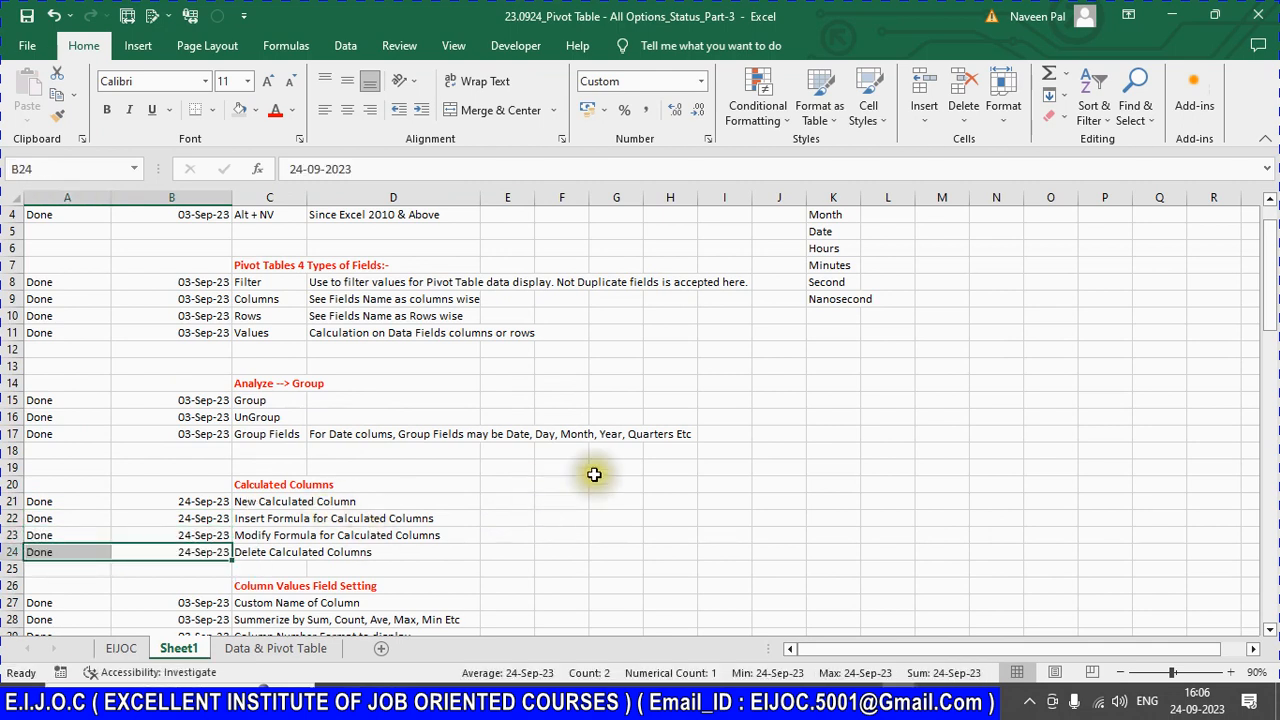
Step: Return to the 23.0924_Pivot Table-Part-3 workbook, select the Row Labels cell F4 on Sheet19 and save the workbook
key(alt+Tab)
key(alt+Tab)
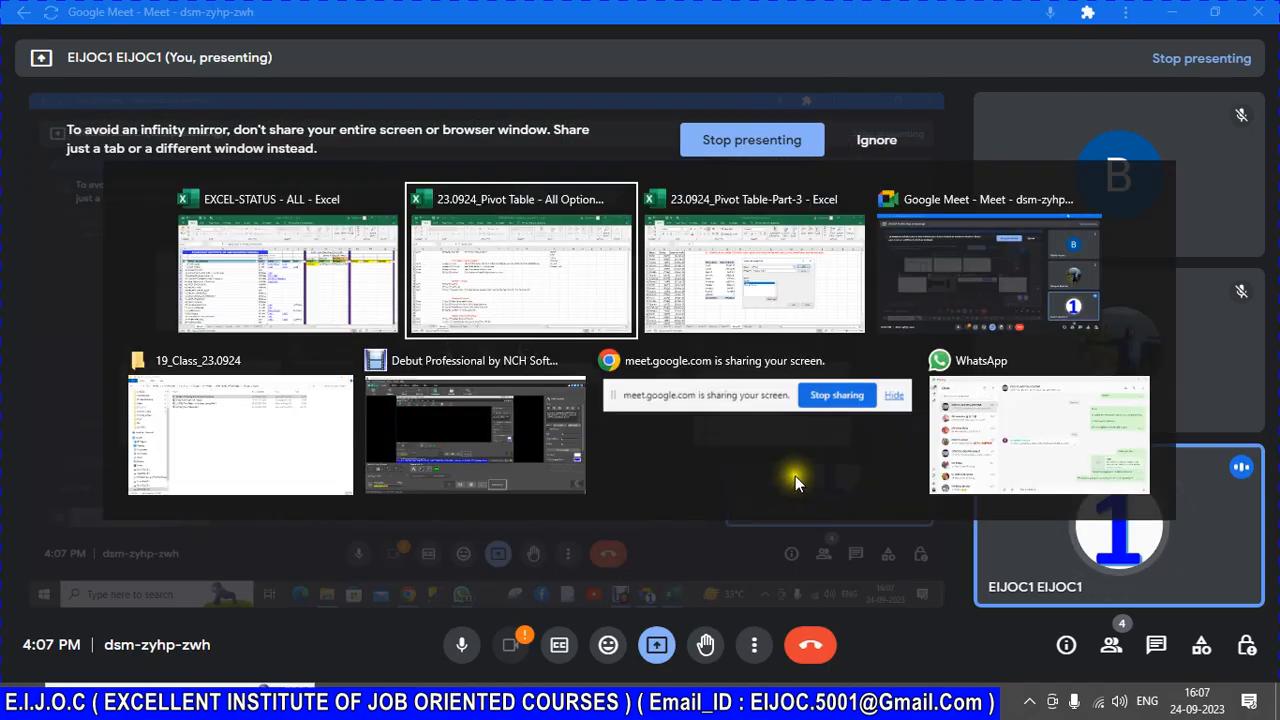
click(776, 367)
key(alt+Tab)
key(alt+Tab)
click(390, 312)
click(386, 274)
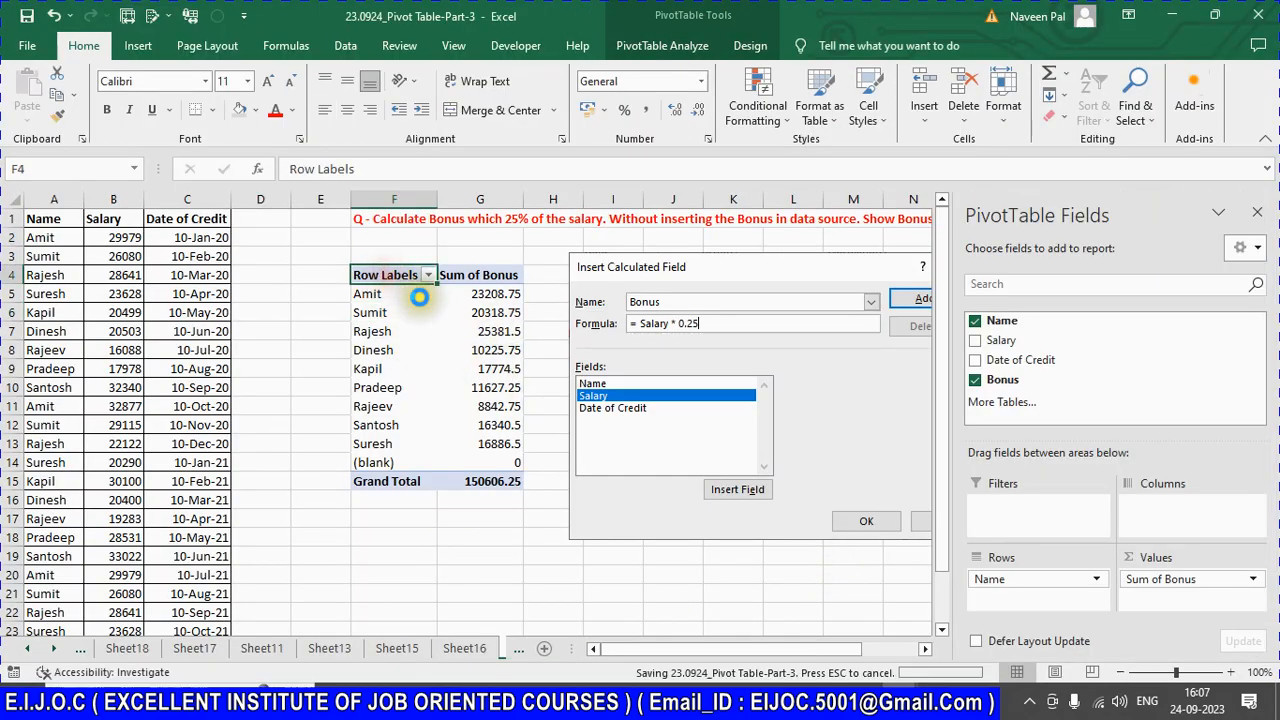
Step: Create a copy of Sheet19 at the end of the same workbook
click(42, 199)
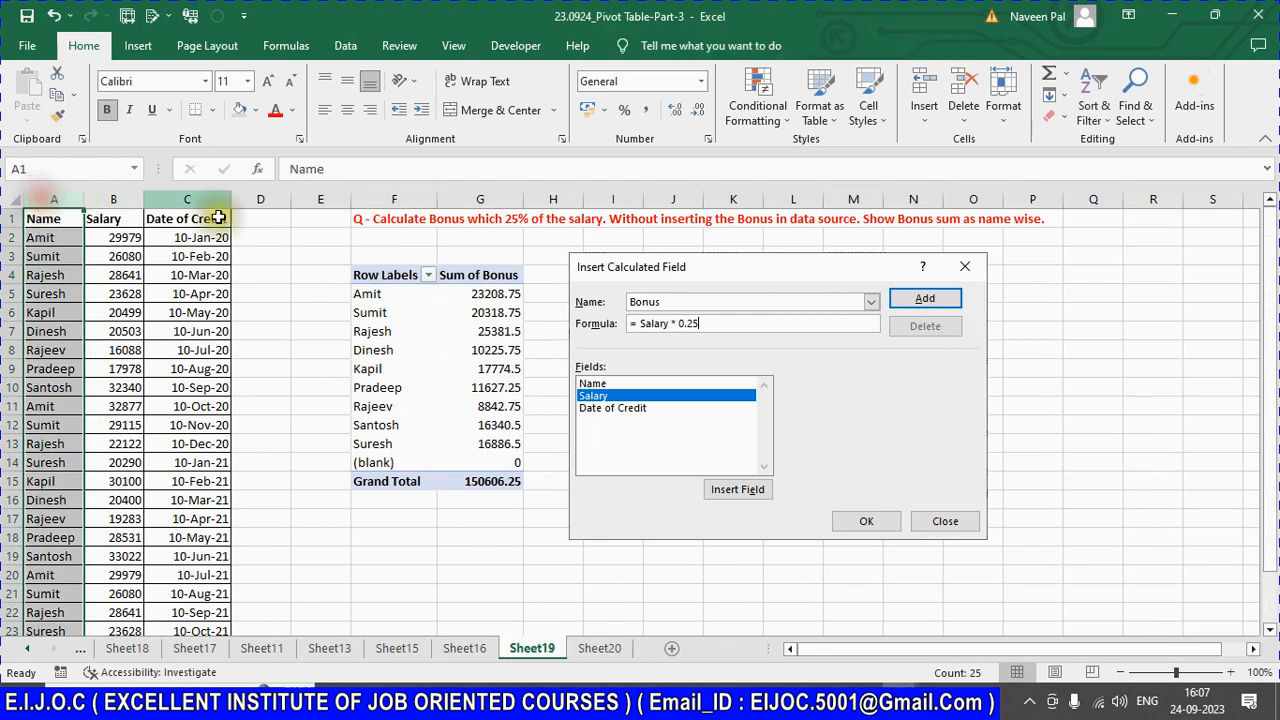
right_click(550, 650)
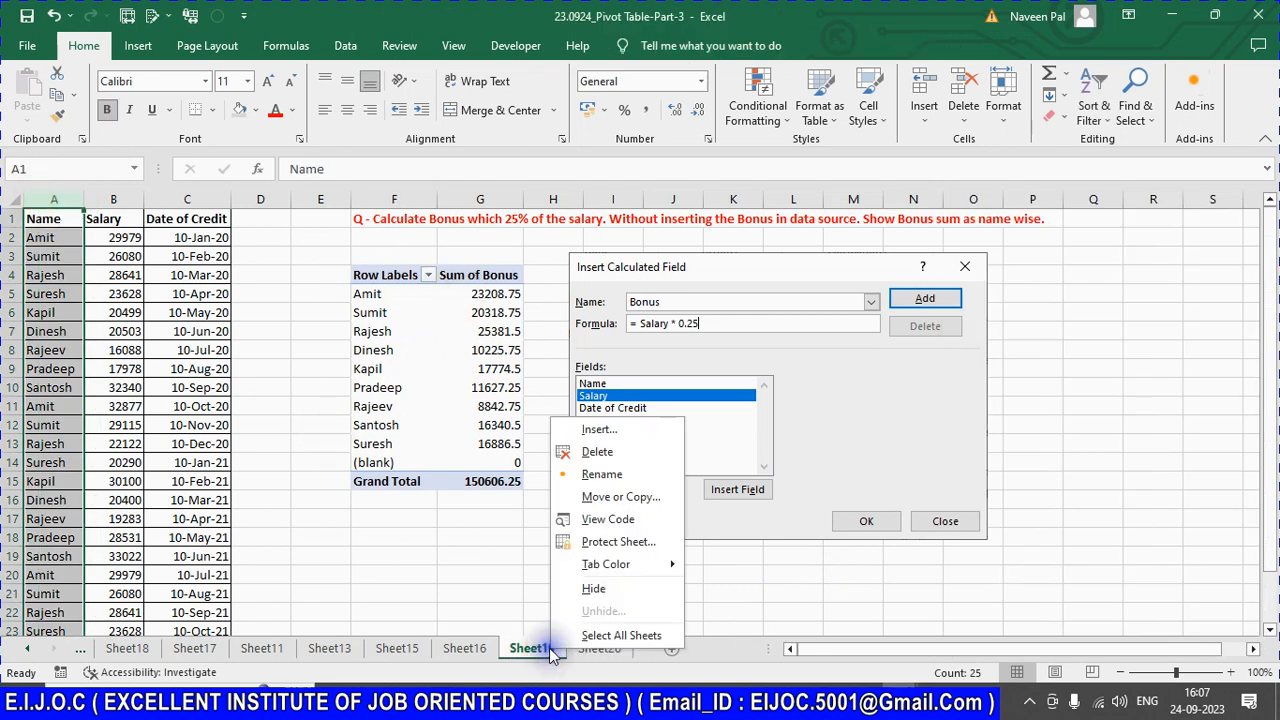
click(614, 497)
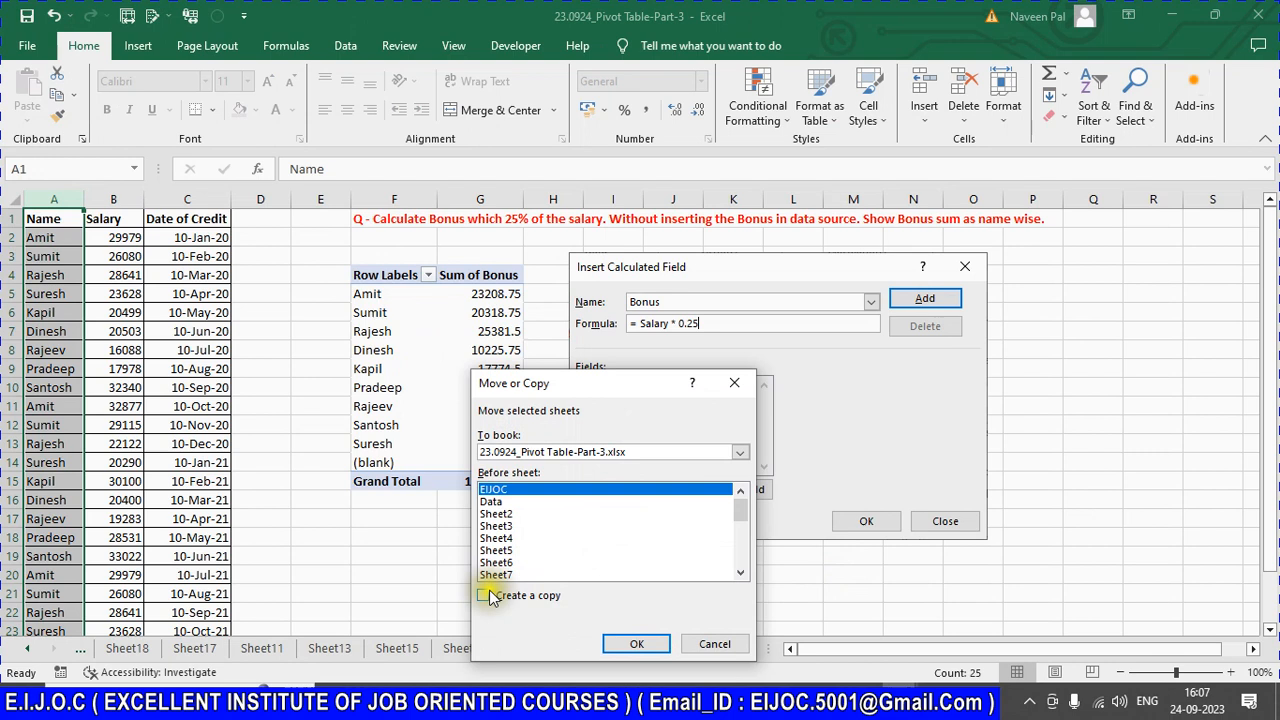
click(485, 595)
drag(748, 511, 748, 578)
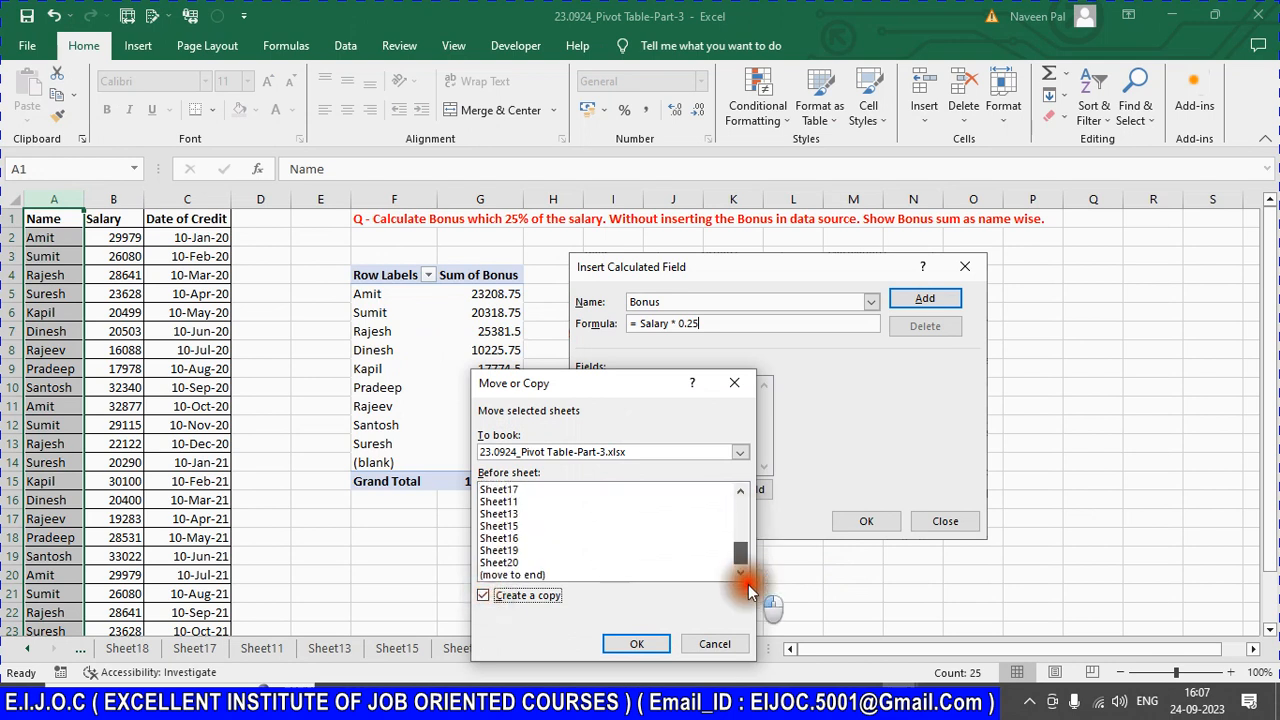
click(532, 577)
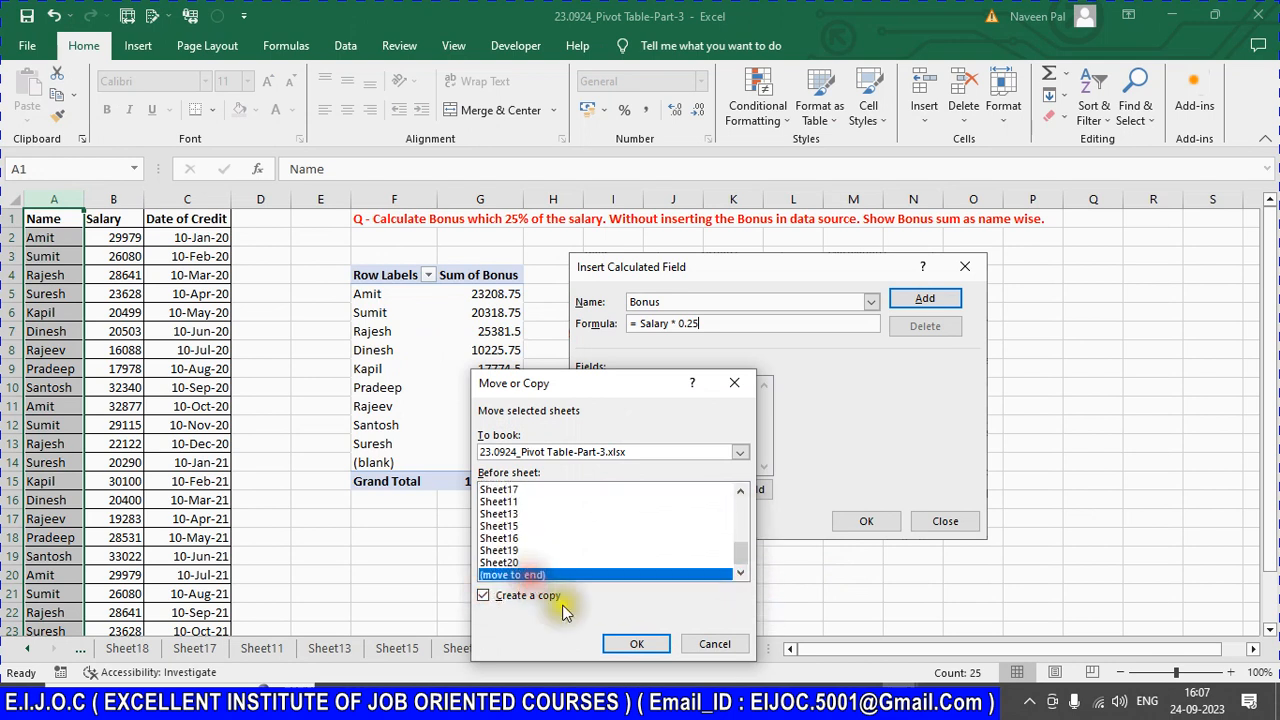
click(636, 643)
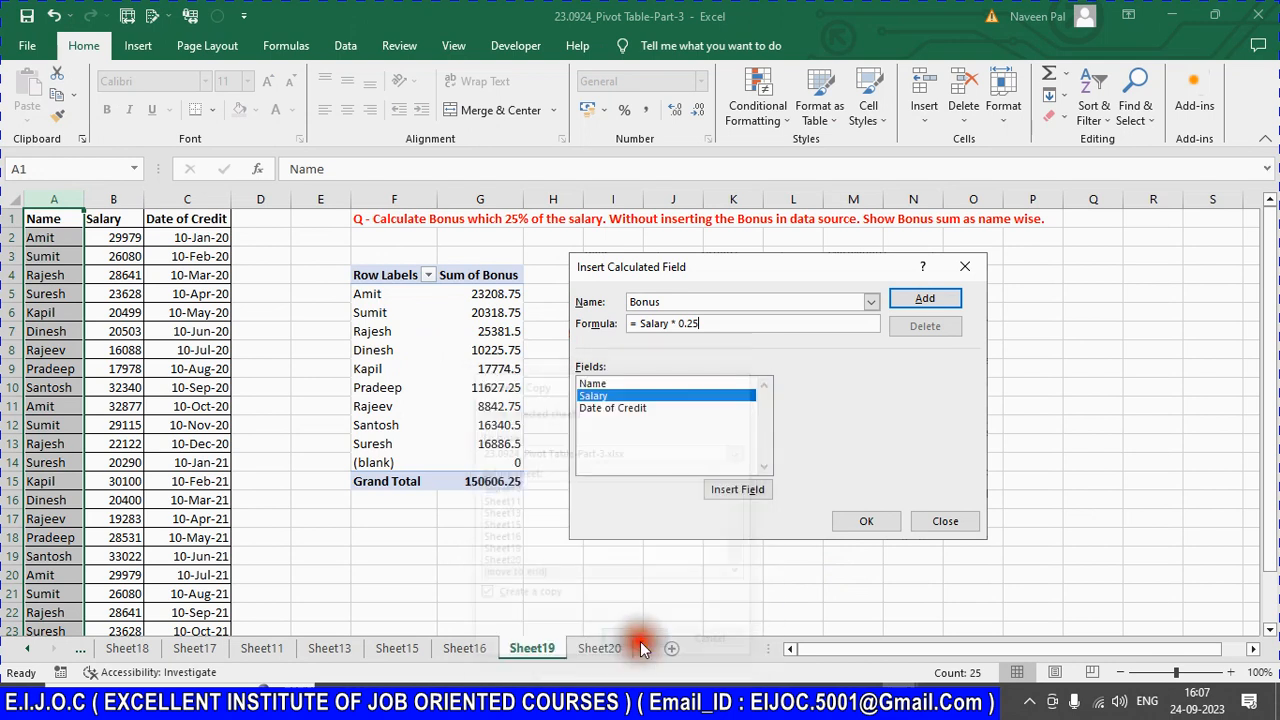
Step: Edit the question in F1 of the copied sheet to begin "Q - Modify Calculate Bonus from 25% to 40% of the salary"
click(395, 219)
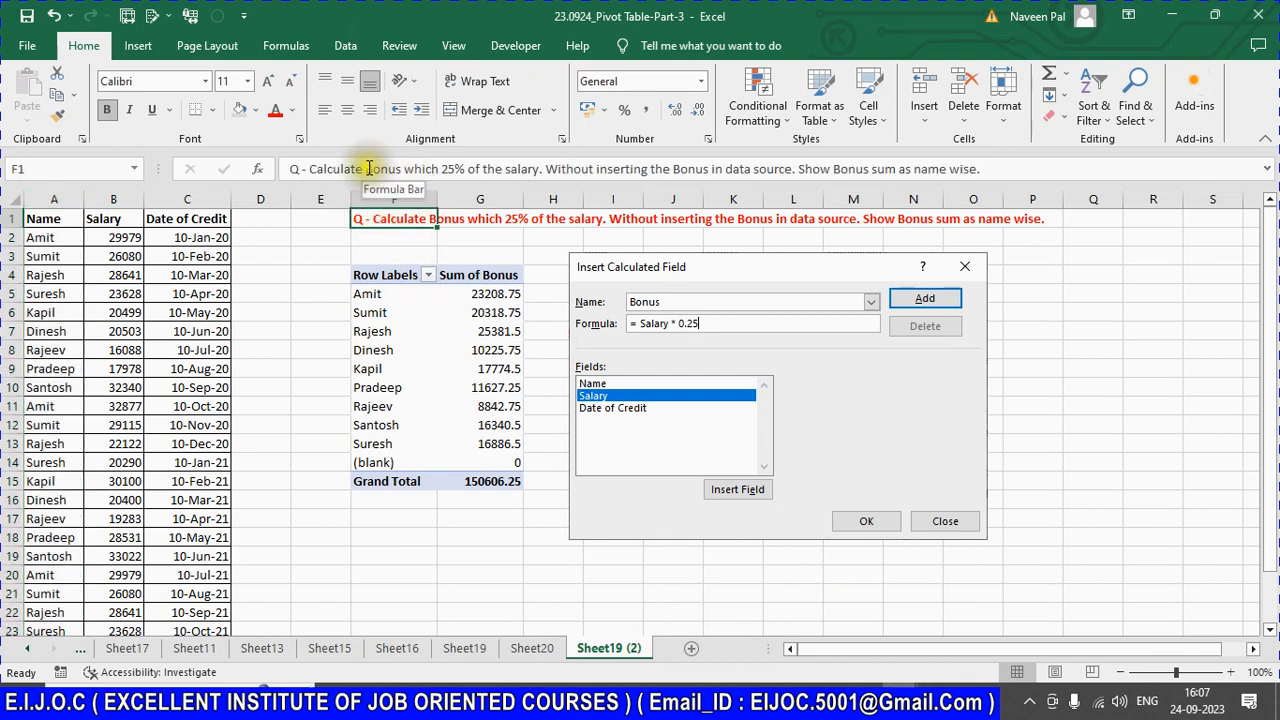
click(308, 169)
text(Modify )
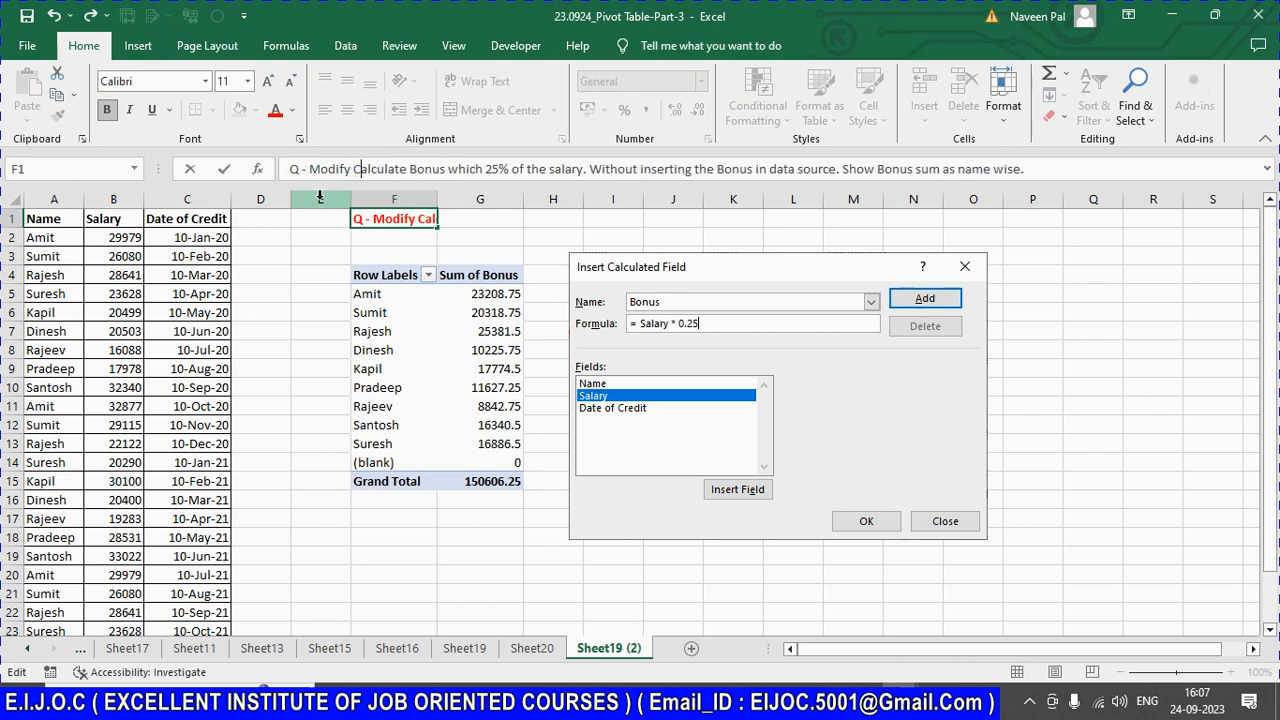
text(from)
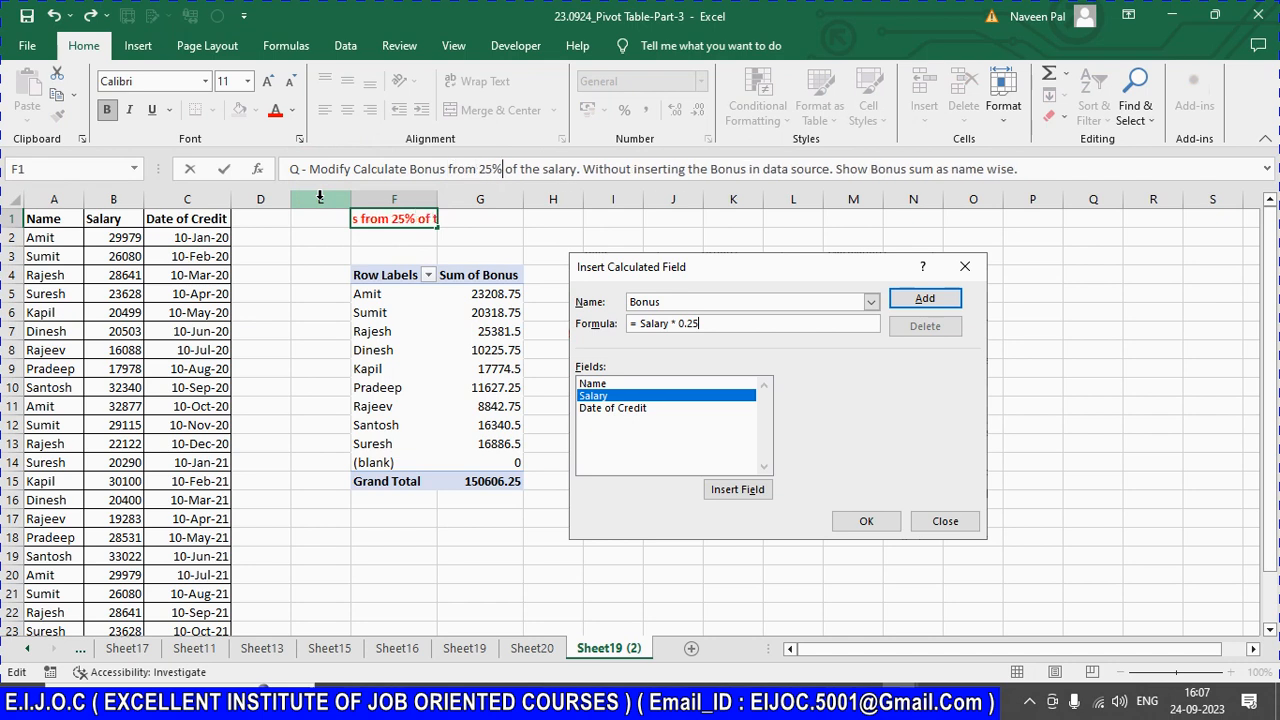
text(to )
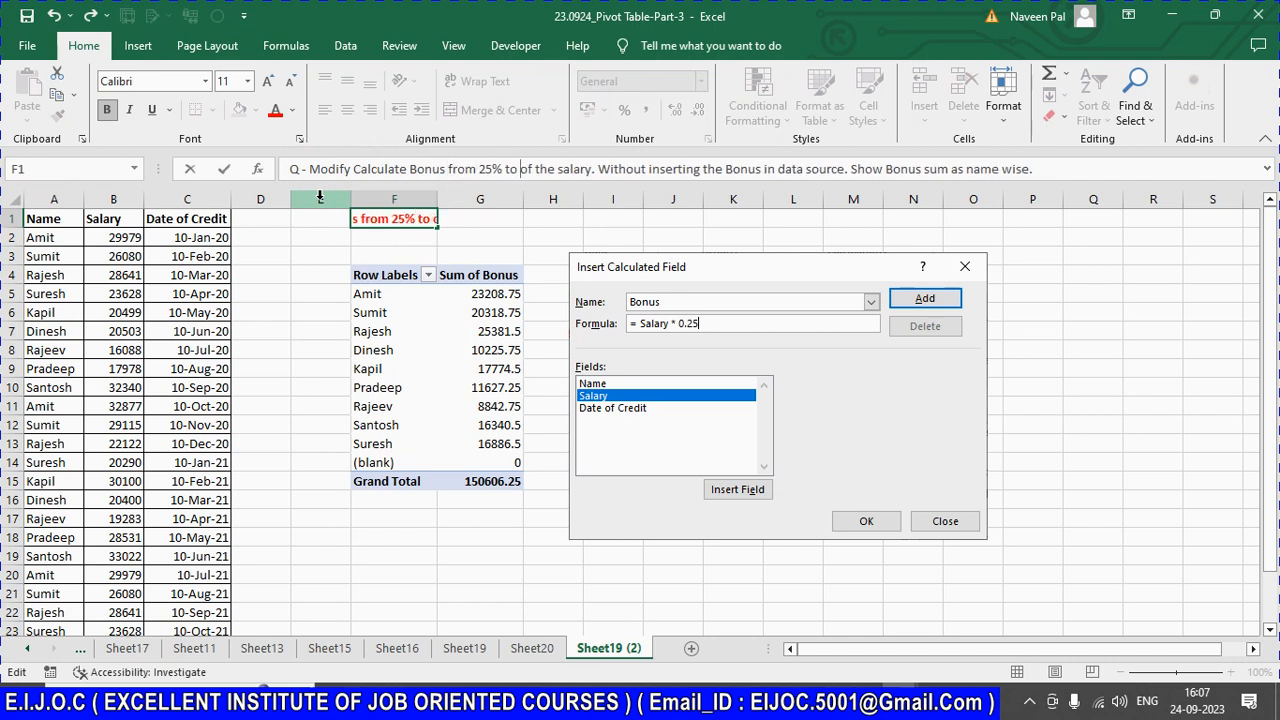
text(40%)
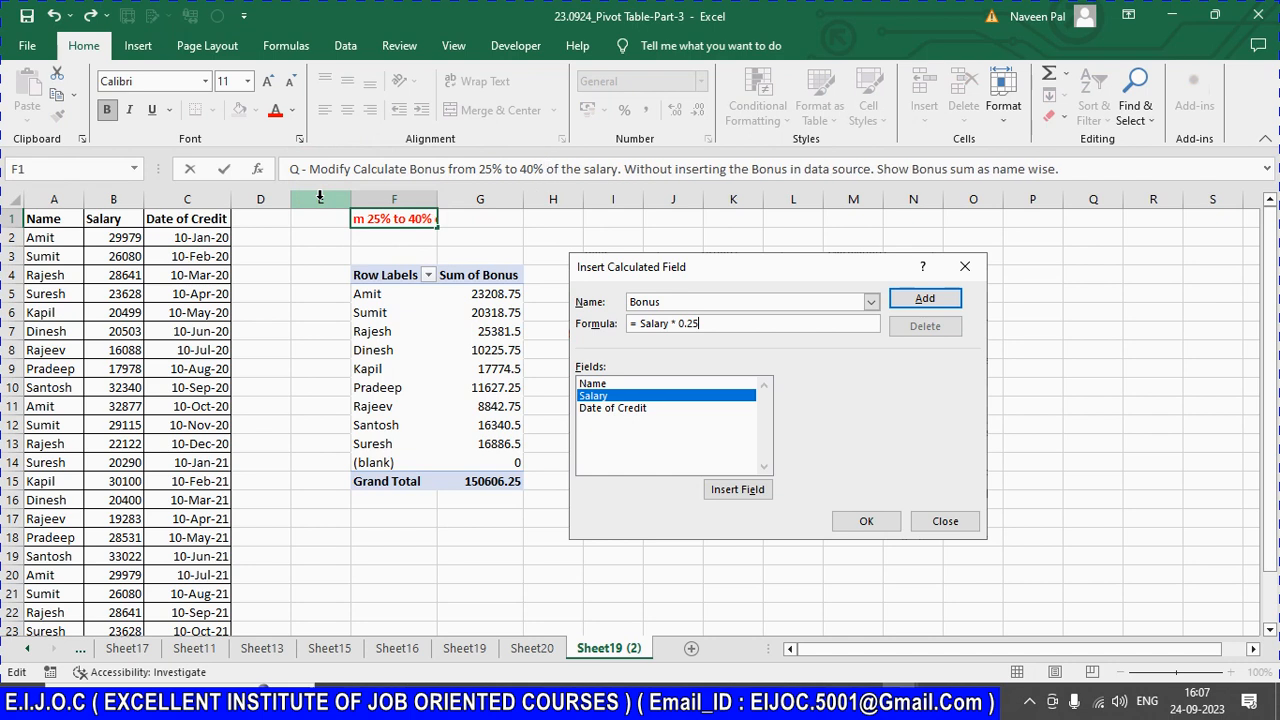
key(ctrl+Return)
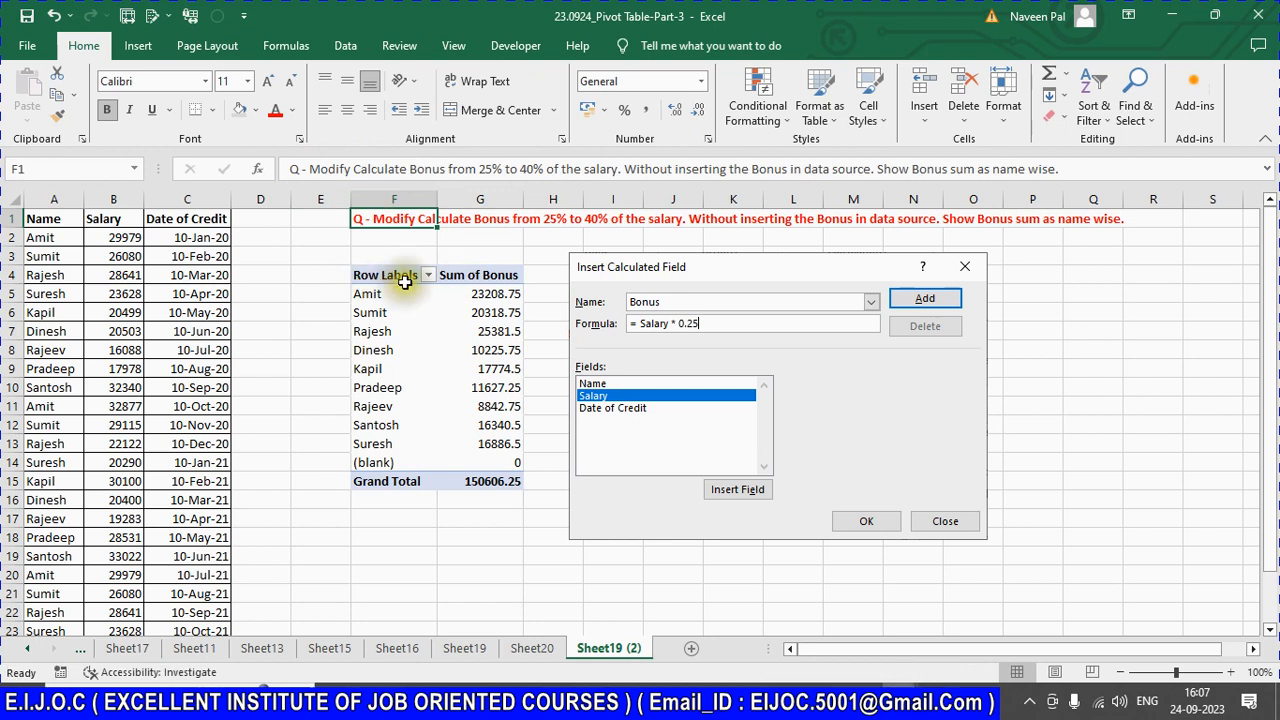
Step: Open the Calculated Field dialog for the pivot table on the copied sheet and load the existing Bonus field
click(366, 313)
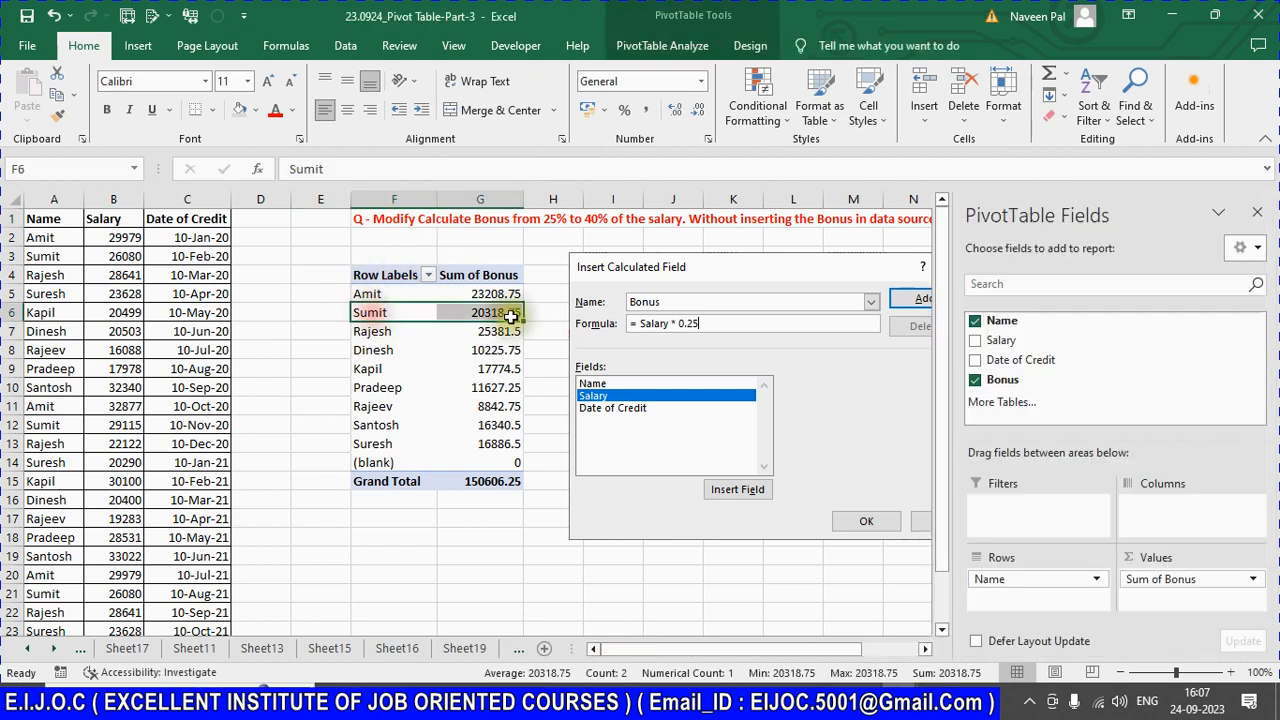
click(365, 276)
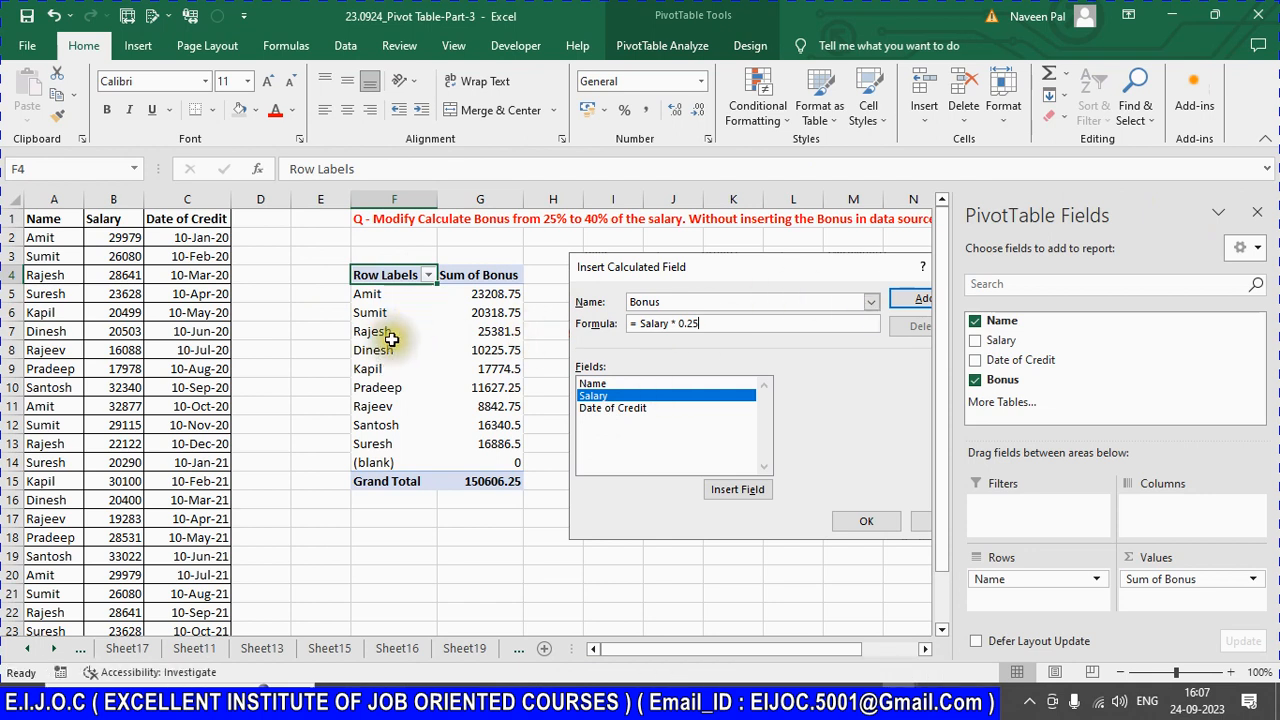
click(655, 46)
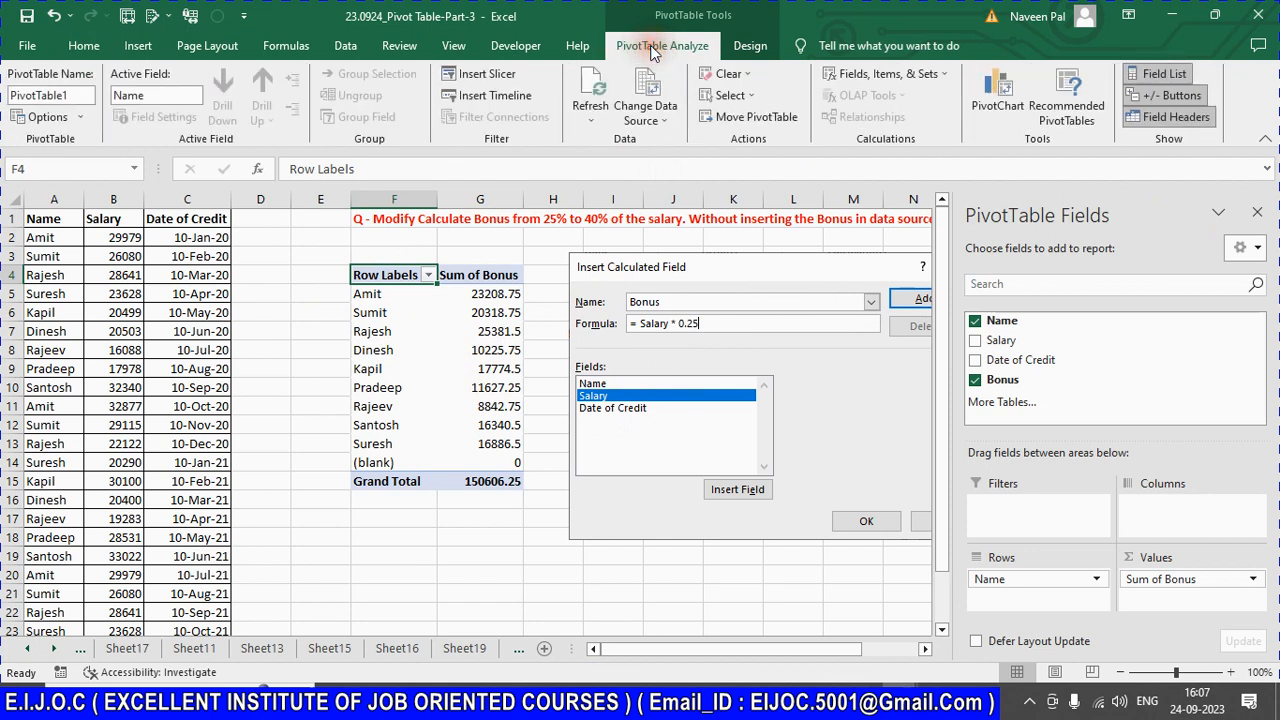
click(942, 76)
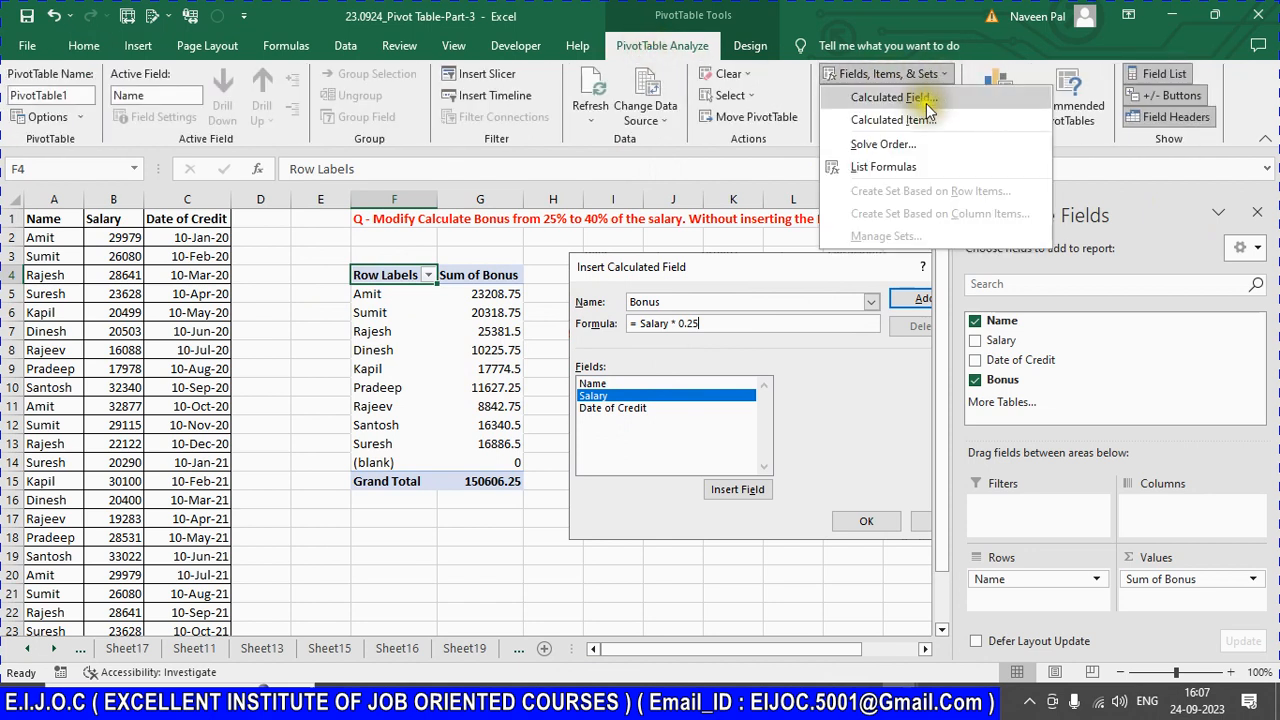
click(920, 100)
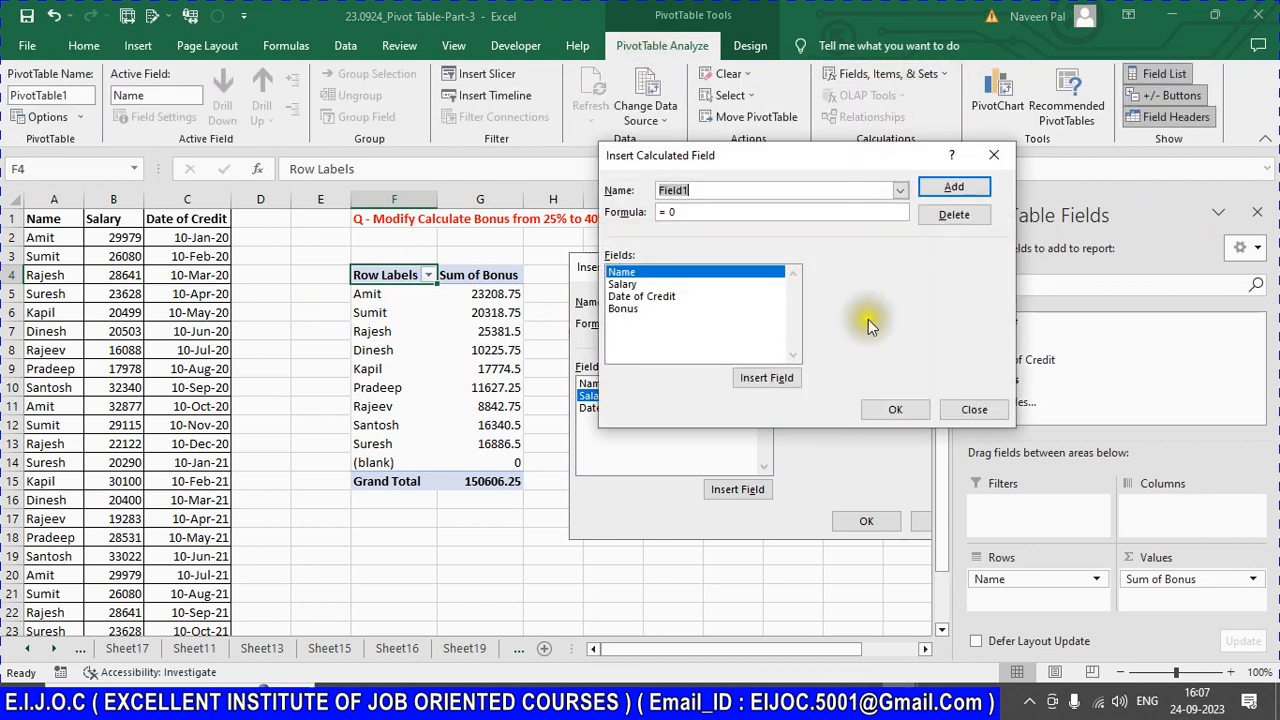
click(635, 309)
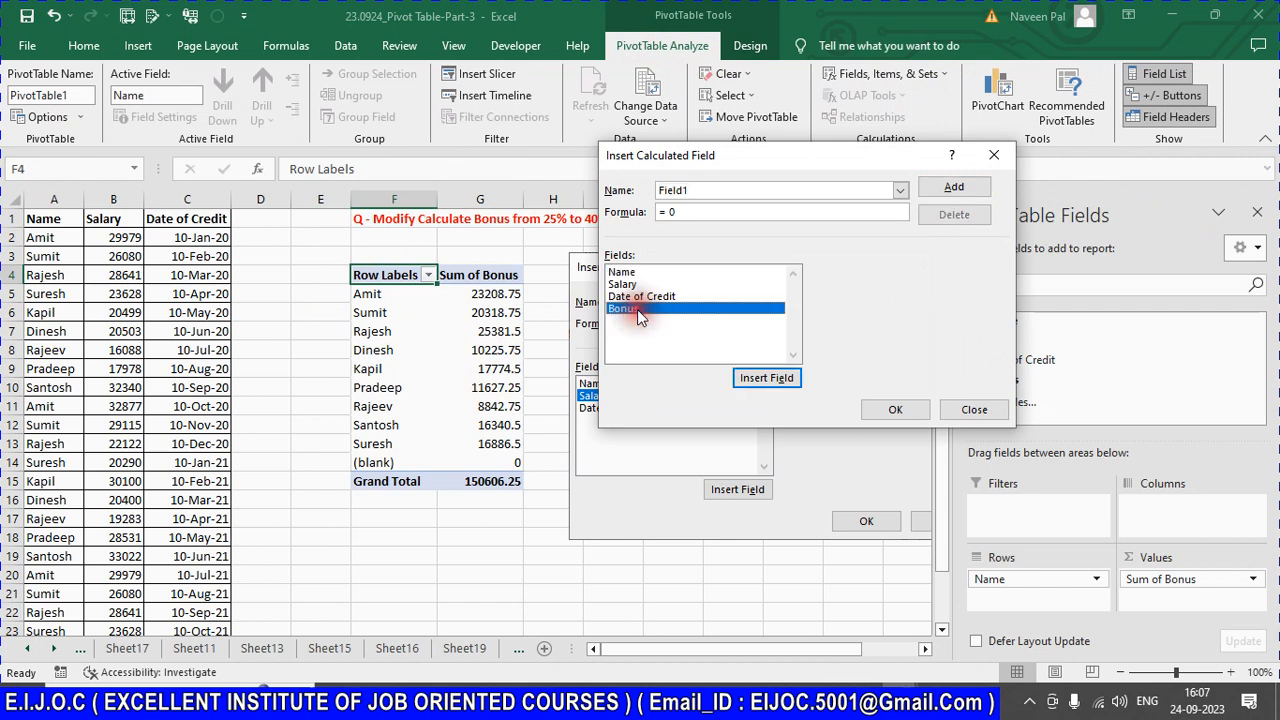
click(903, 190)
click(732, 213)
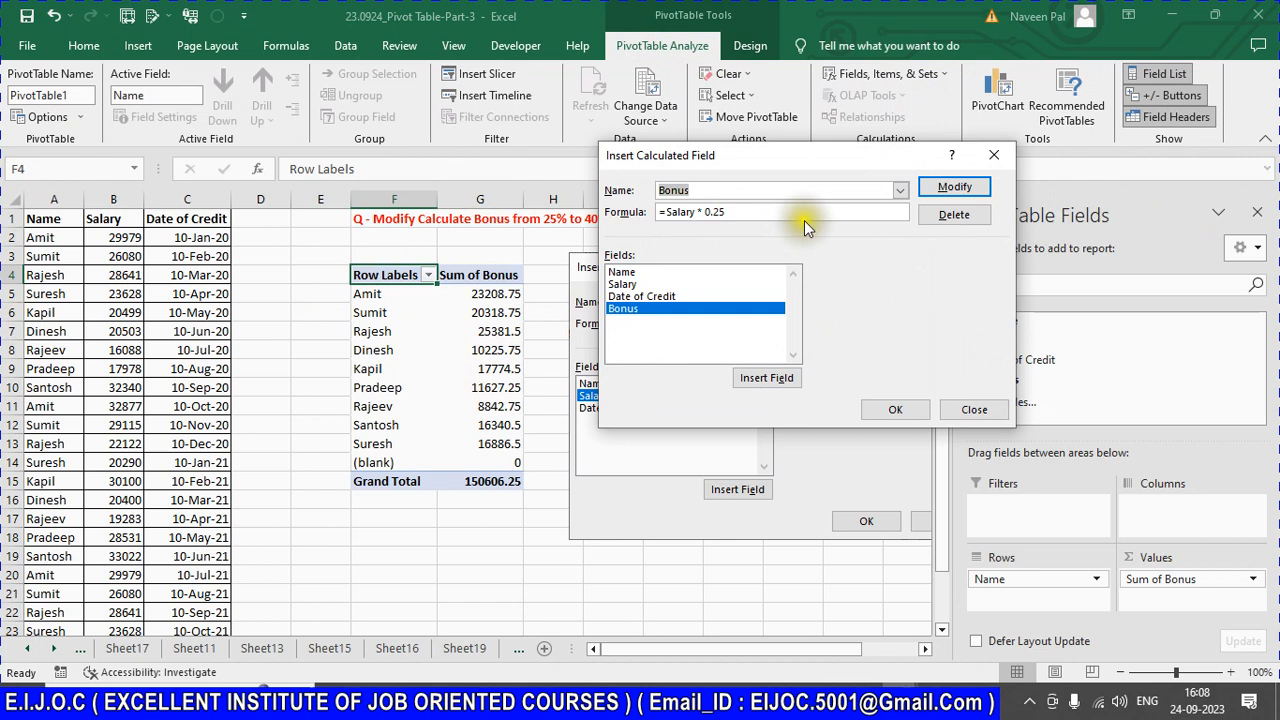
Step: Modify the Bonus calculated field's formula to =Salary * 0.40 and apply it to the pivot table
click(760, 213)
key(BackSpace)
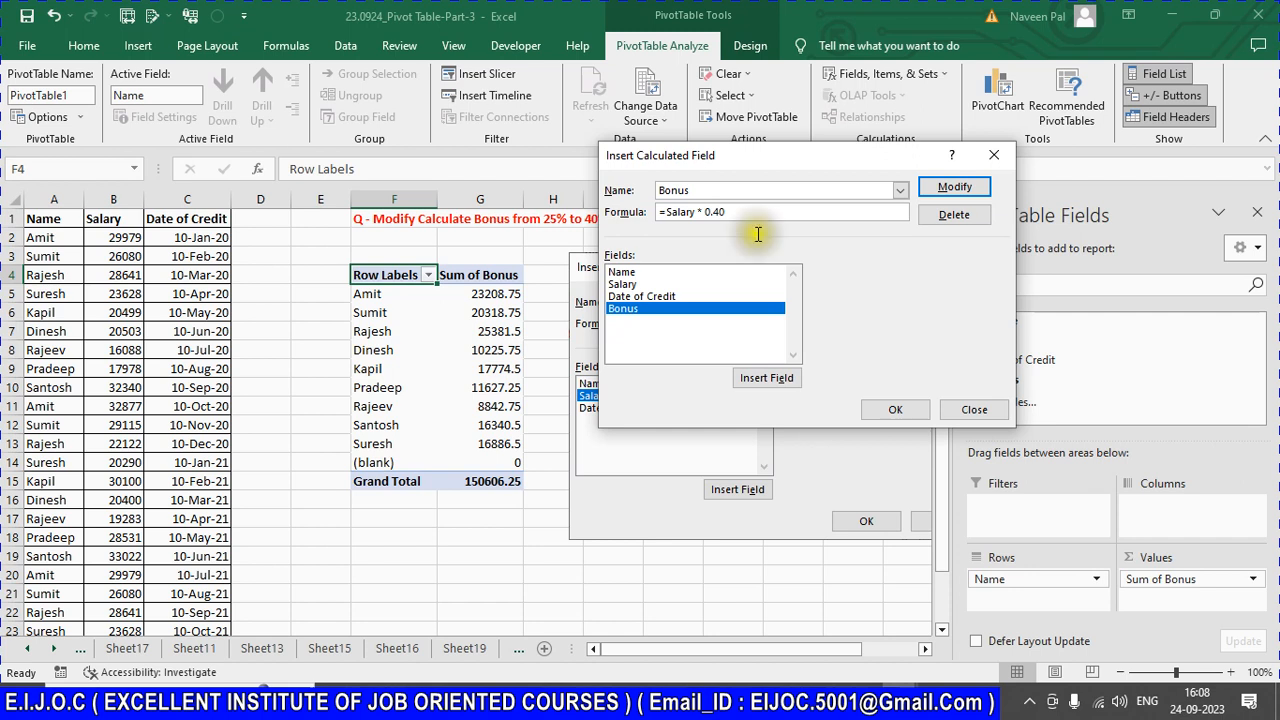
click(954, 186)
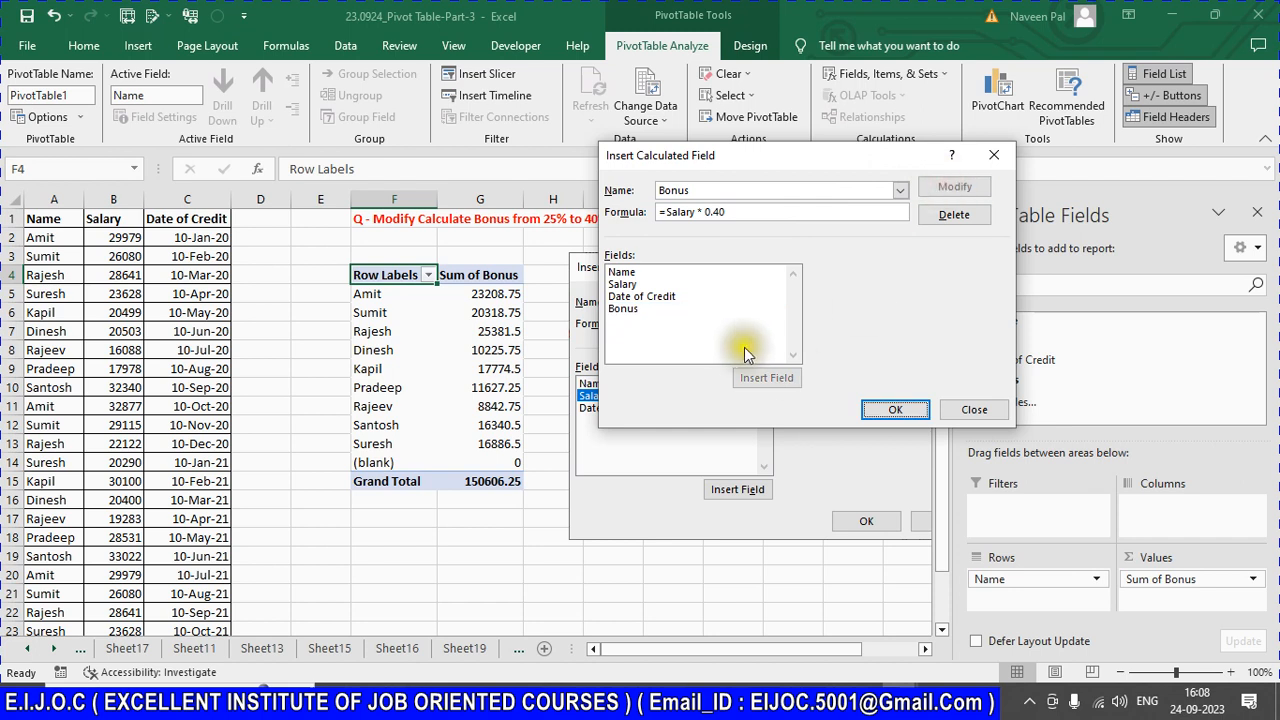
click(628, 308)
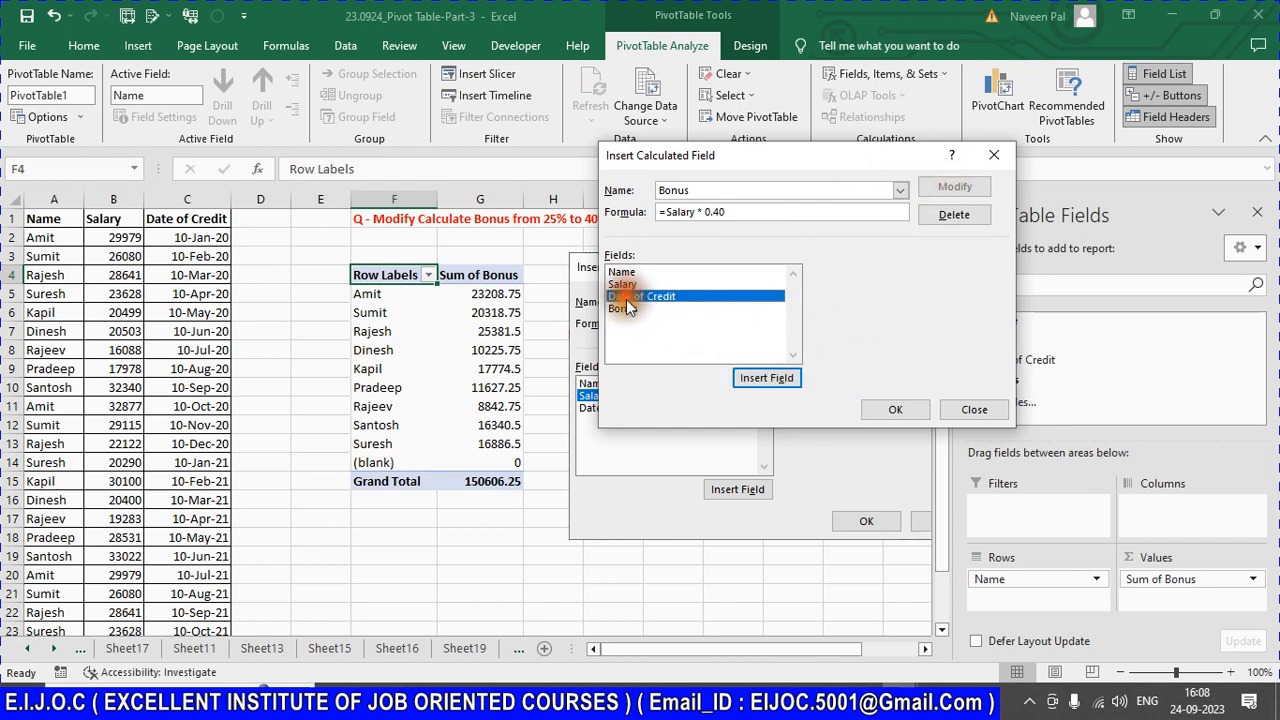
click(625, 285)
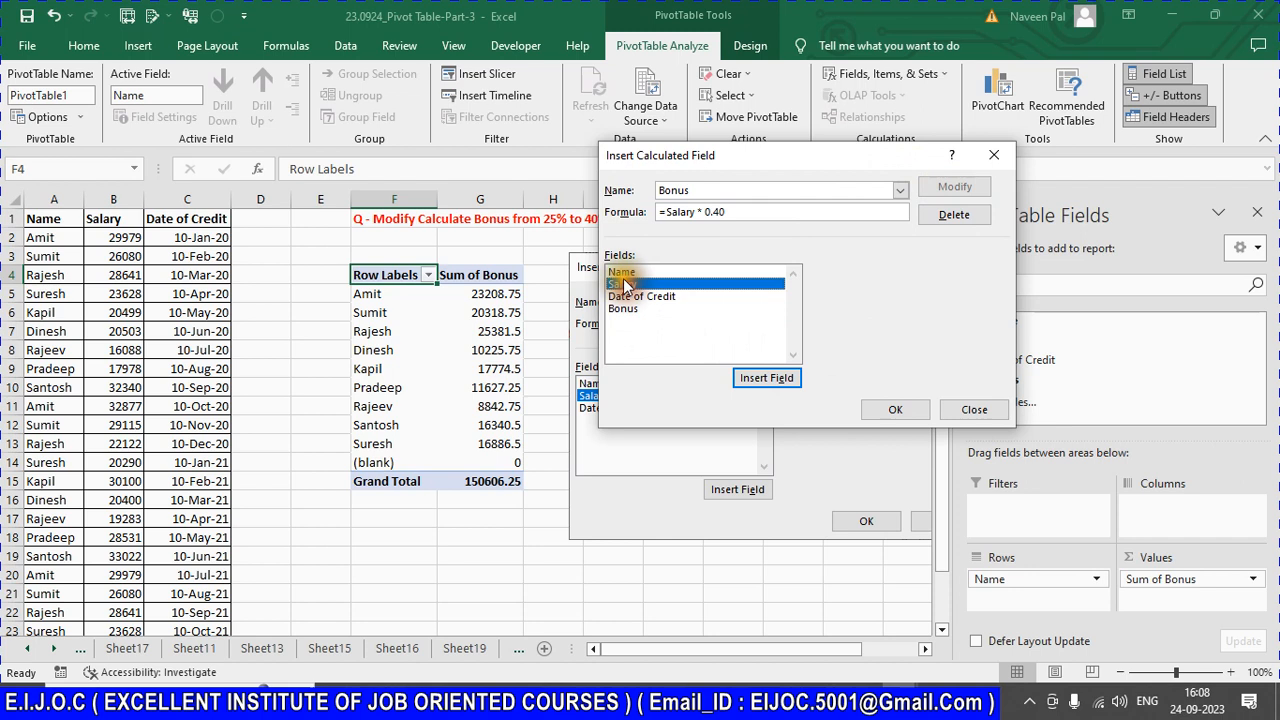
click(622, 268)
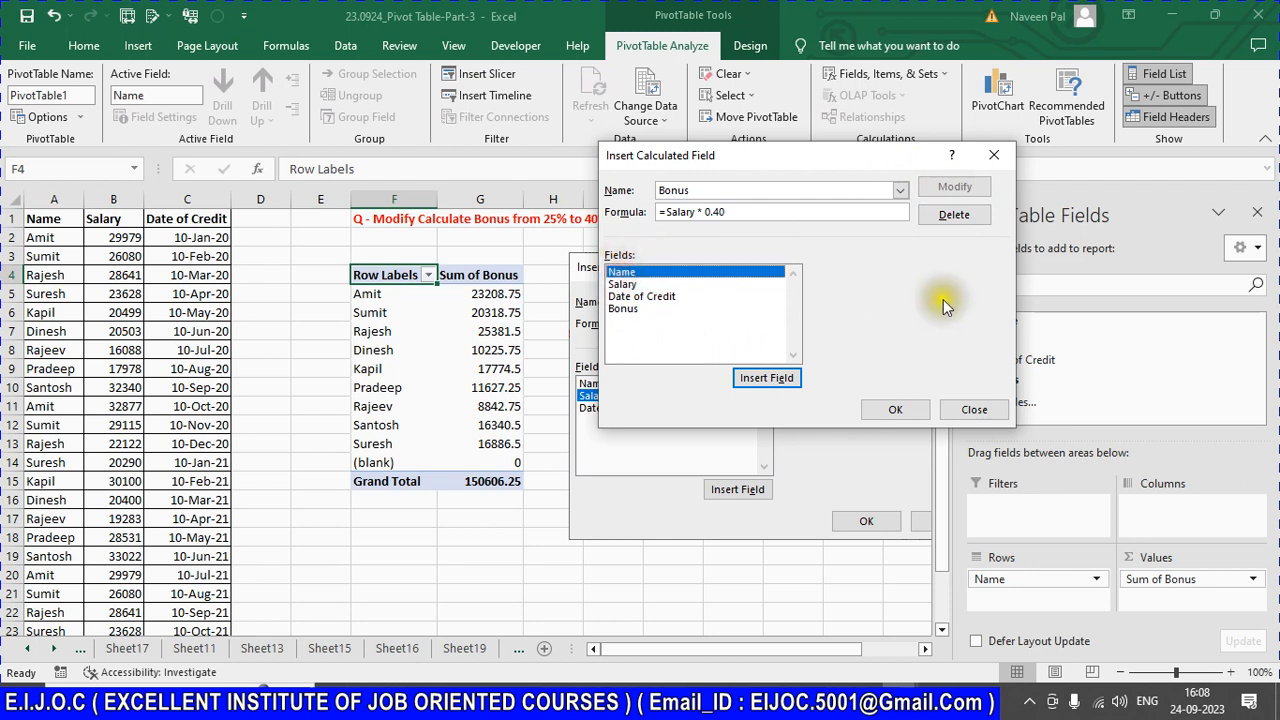
click(895, 409)
Step: Examine the name-wise bonus sums in G5:G14 and the saved Bonus formula in the Calculated Field dialog, leaving it without changes
click(493, 293)
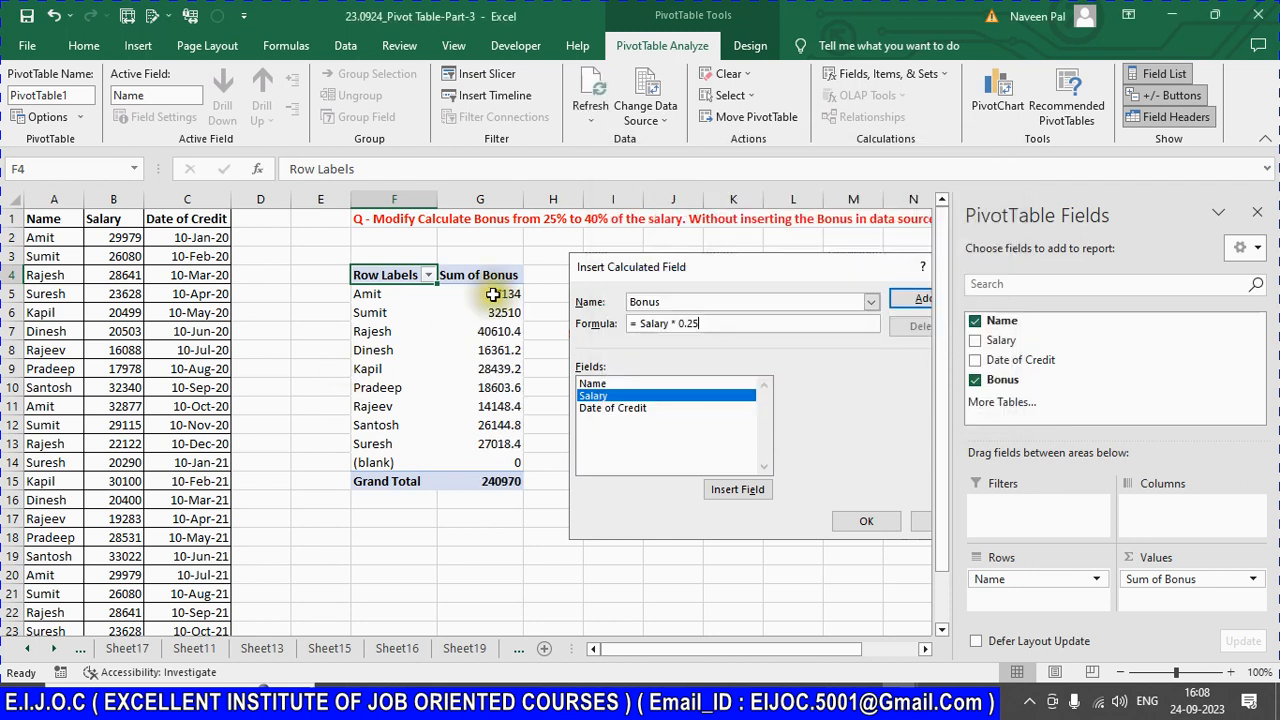
drag(493, 293, 500, 462)
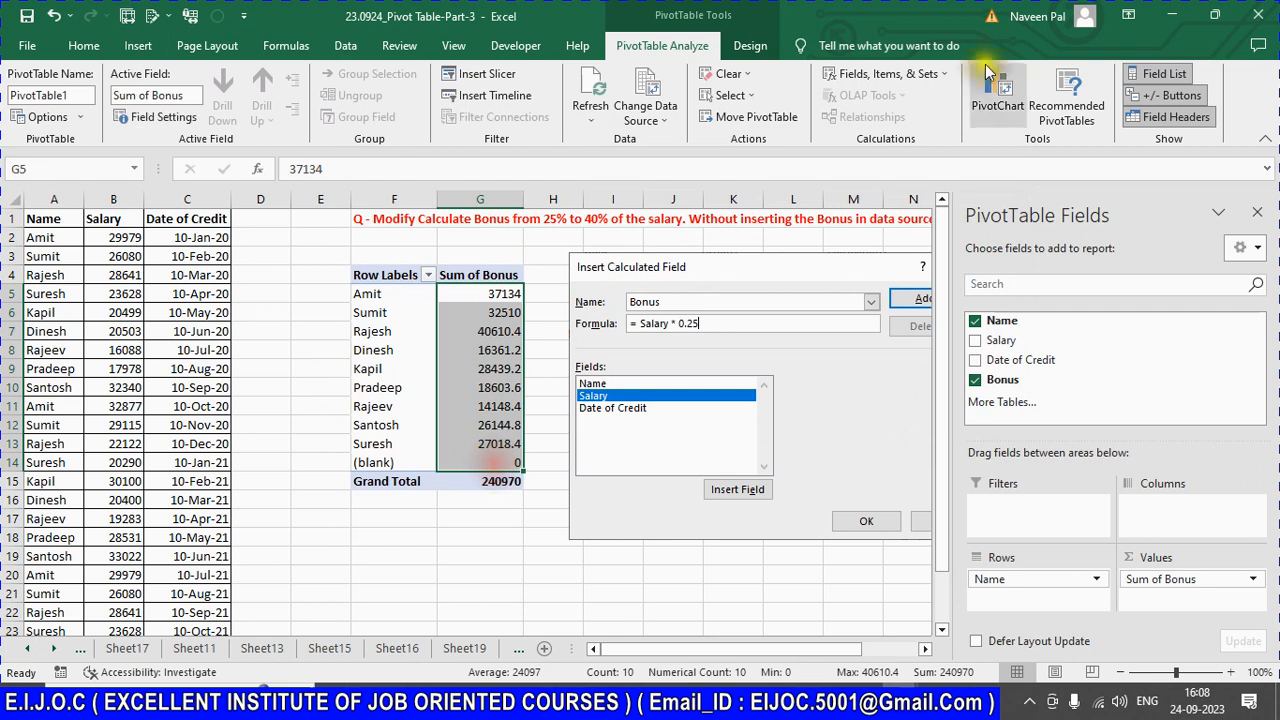
click(949, 83)
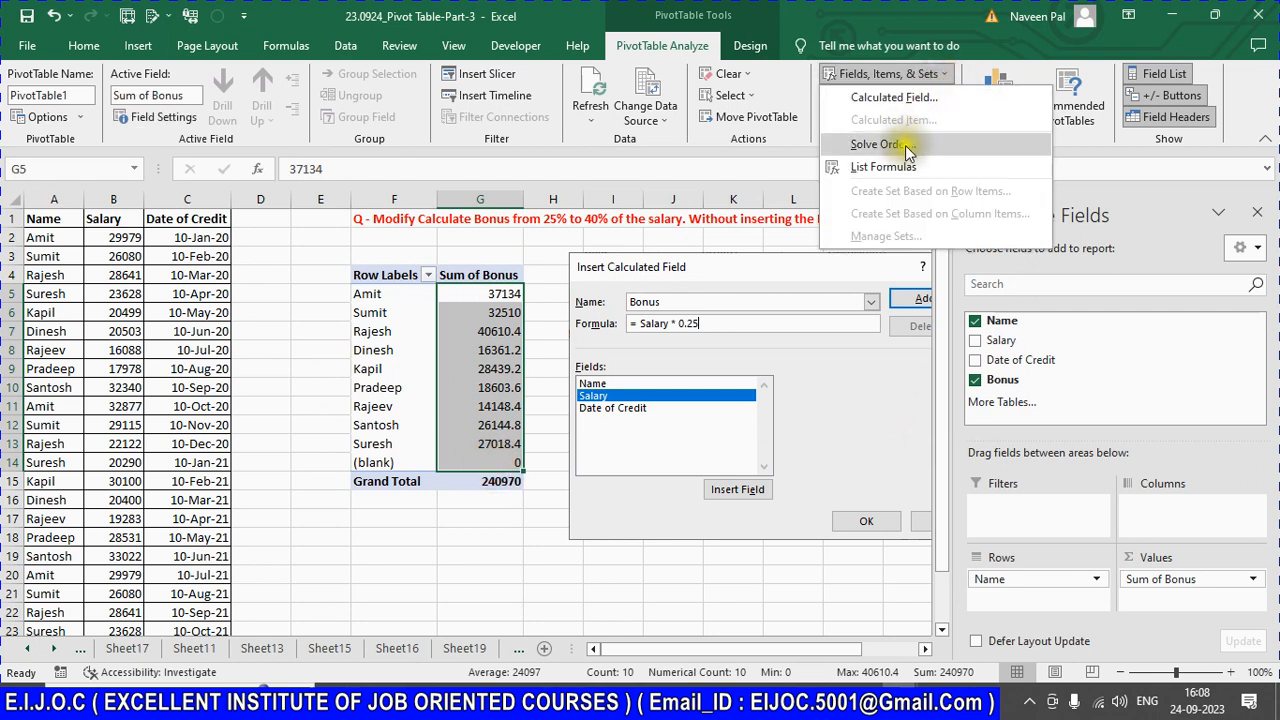
click(890, 97)
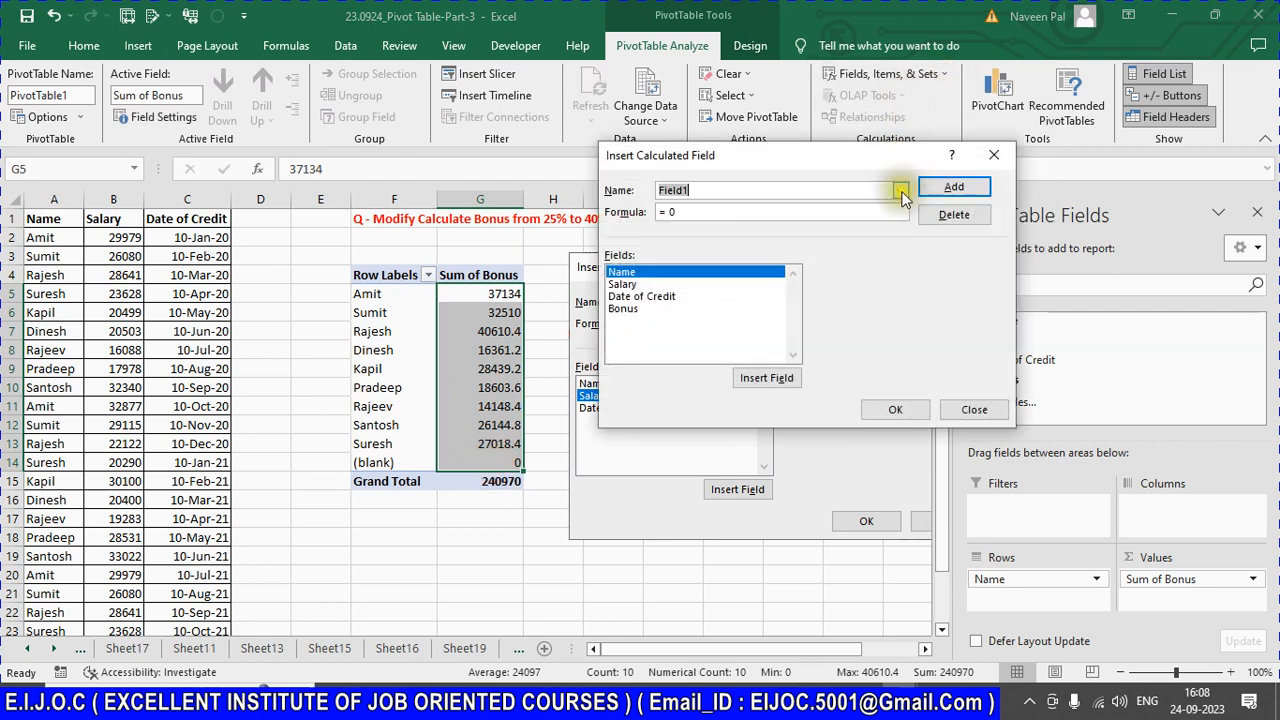
click(652, 296)
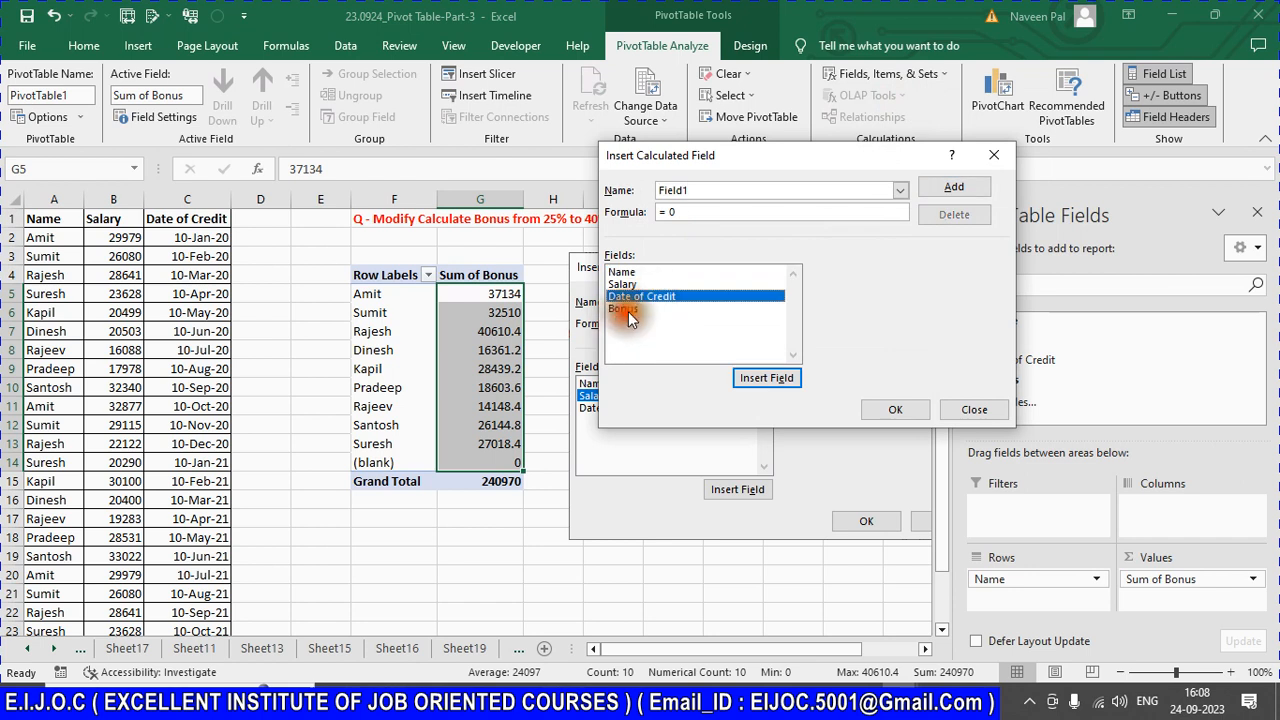
click(628, 311)
click(659, 295)
click(628, 285)
click(900, 190)
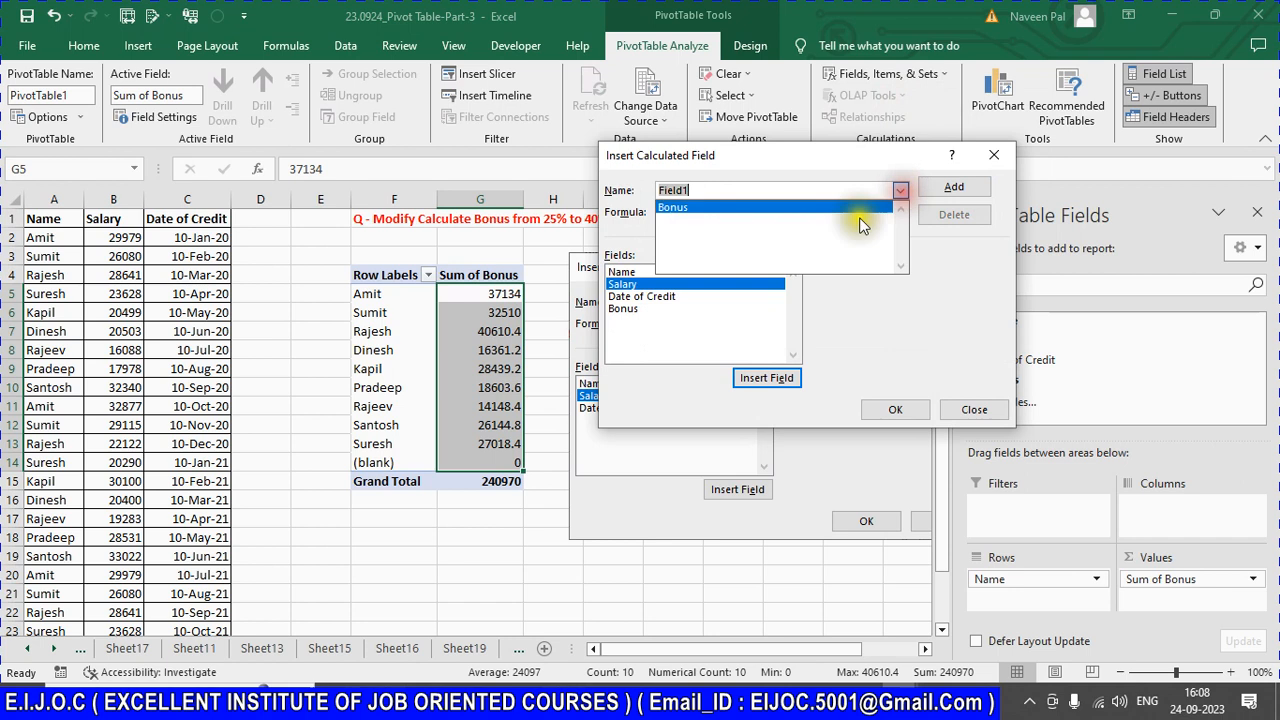
click(695, 207)
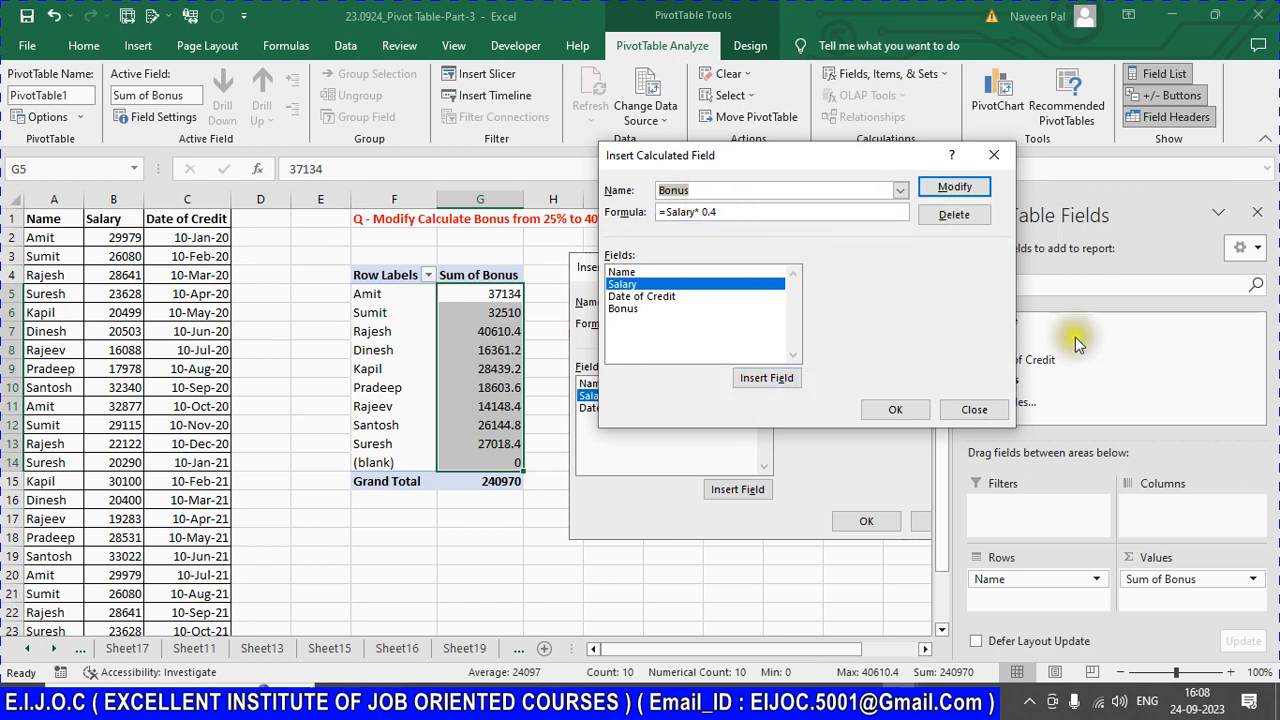
click(974, 409)
Step: Paste the captured screenshot of the modified Bonus calculated field and place it beneath the existing dialog picture, starting around row 20
click(480, 537)
scroll(507, 483, down, 3)
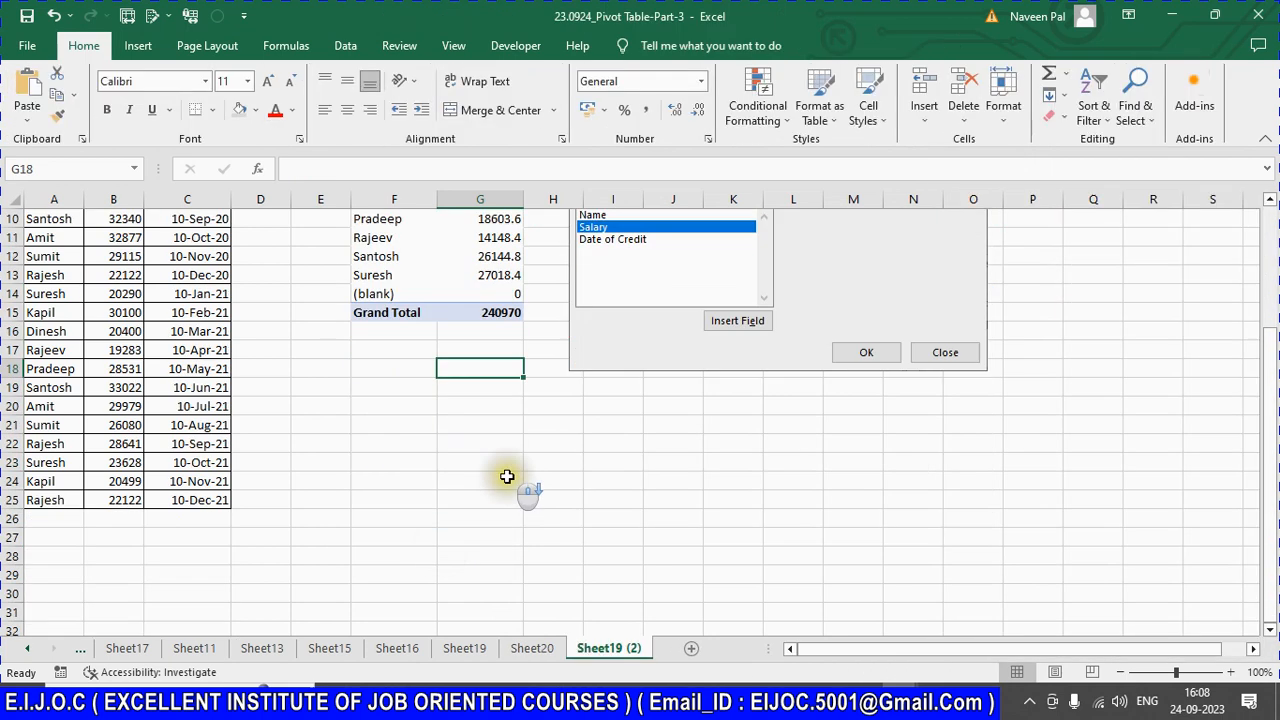
key(ctrl+v)
drag(608, 383, 734, 420)
click(480, 443)
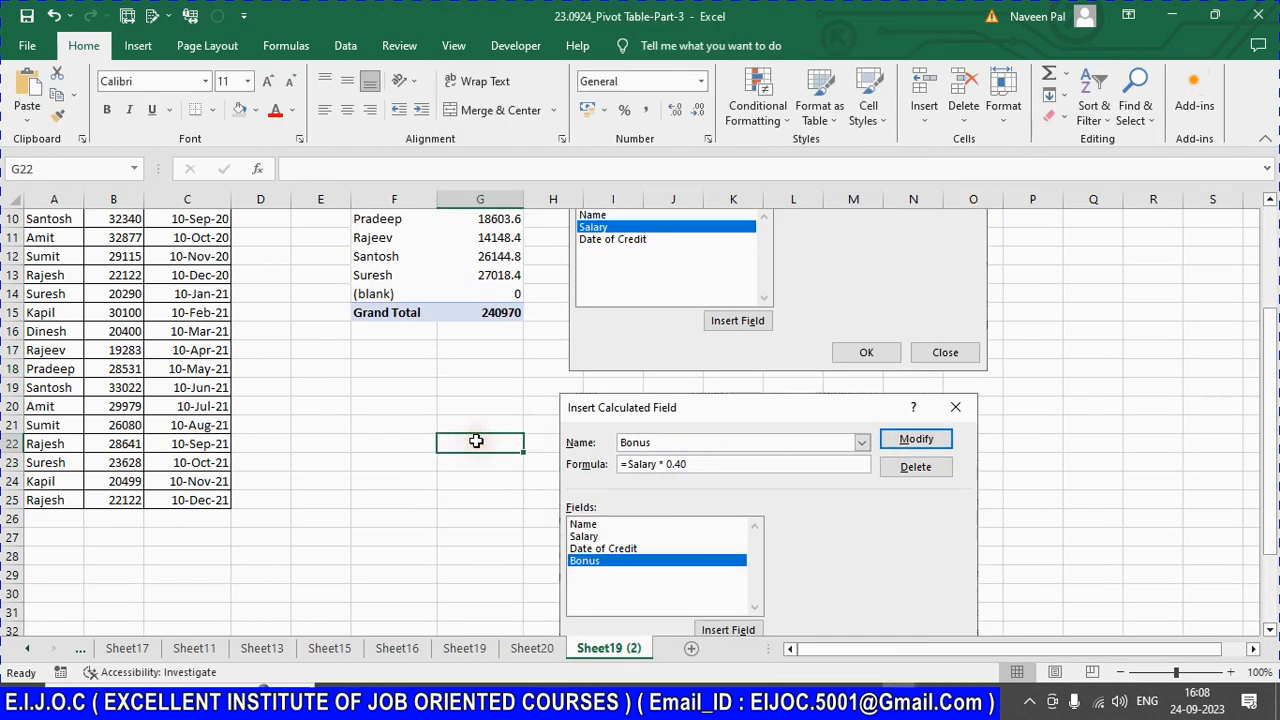
scroll(477, 442, up, 3)
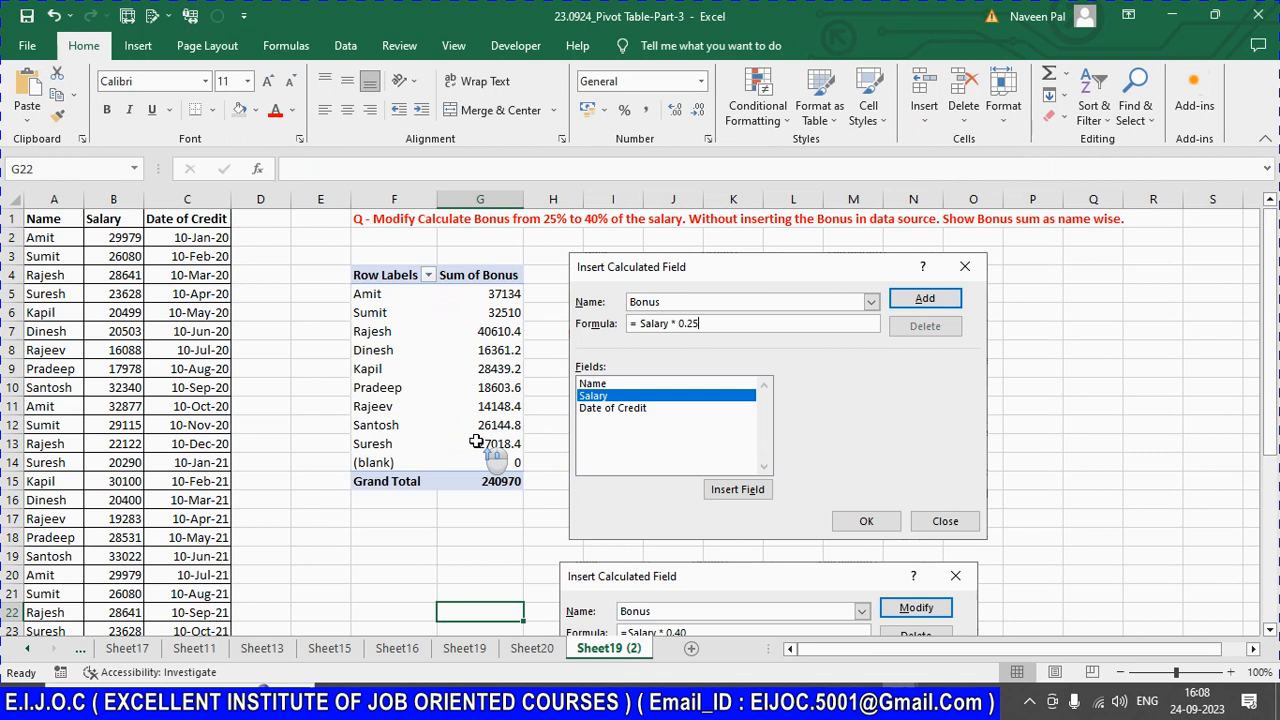
Step: Create a copy of Sheet19 (2) at the end of the same workbook
right_click(614, 652)
click(669, 500)
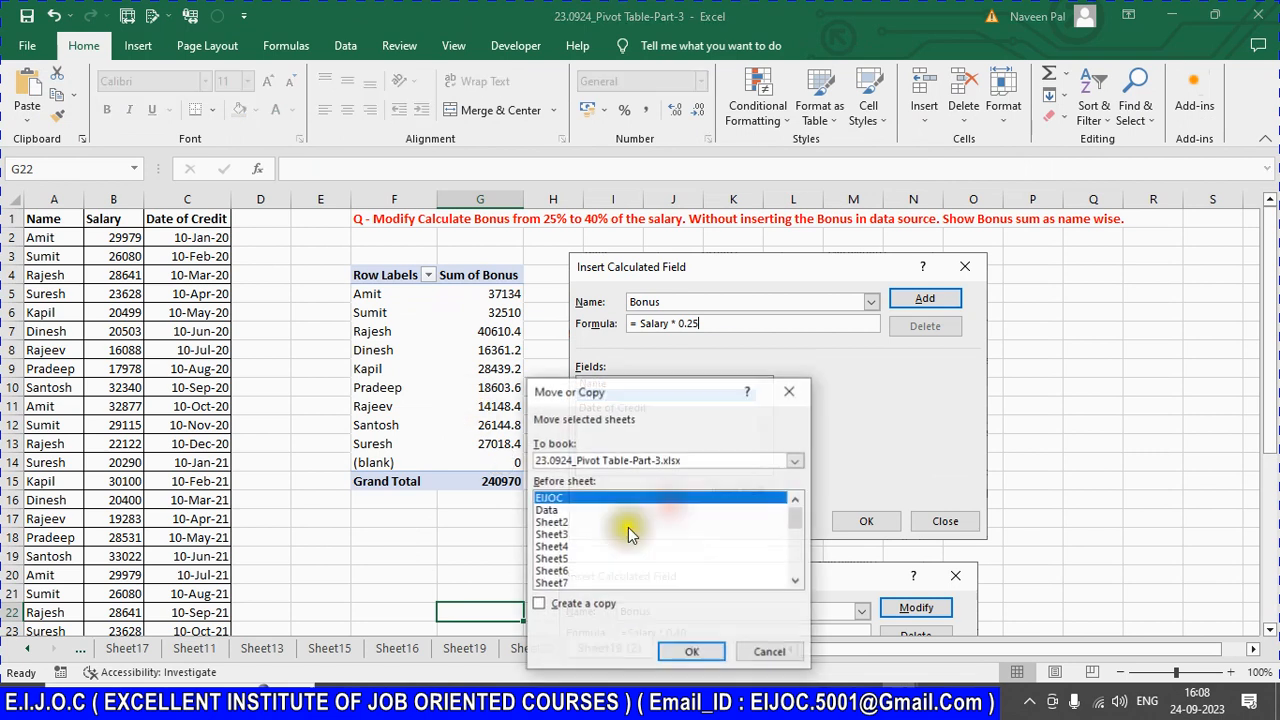
click(540, 603)
scroll(768, 515, down, 5)
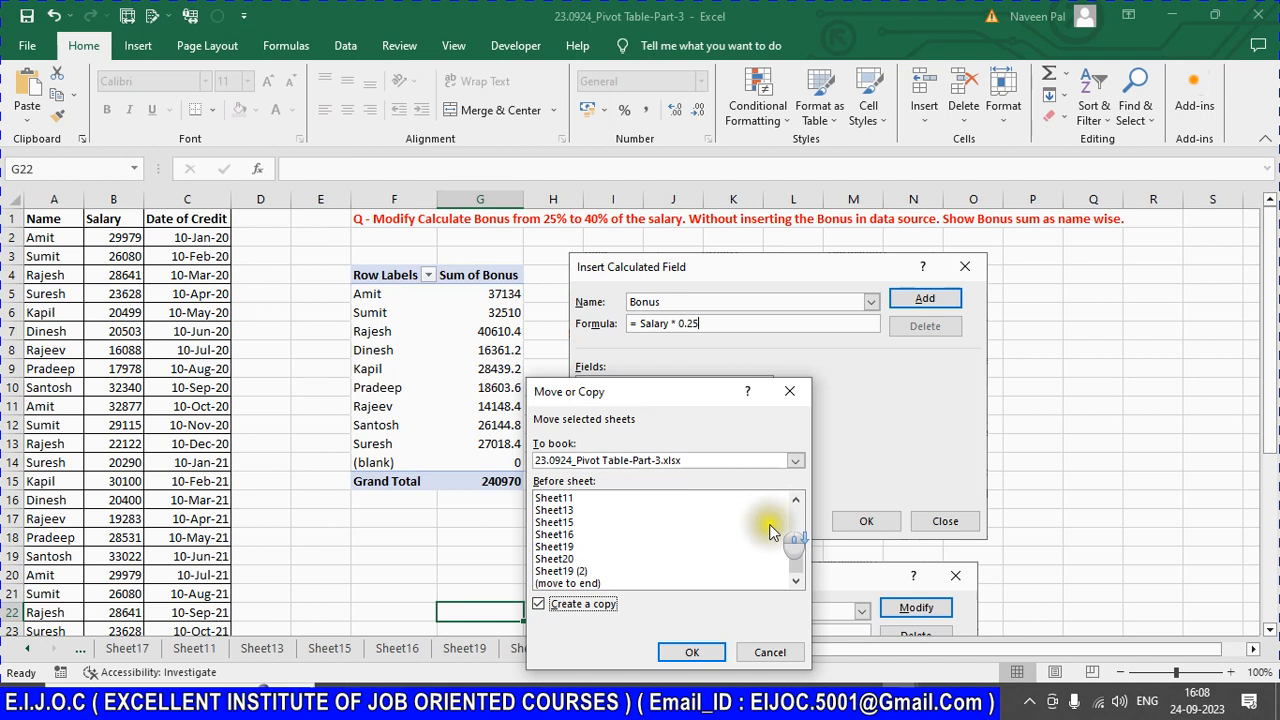
click(598, 583)
click(692, 652)
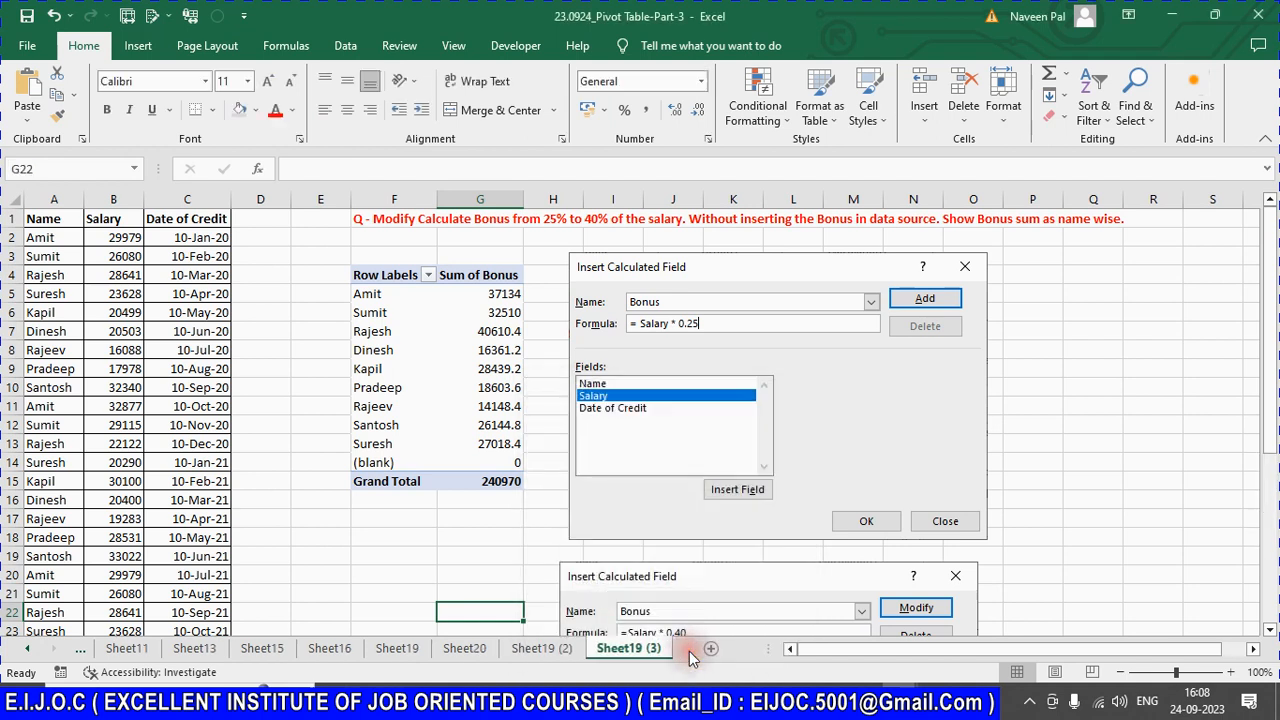
Step: Change the question in F1 of the newly copied sheet to "Q - Delete Calculate Bonus column."
click(374, 224)
click(349, 169)
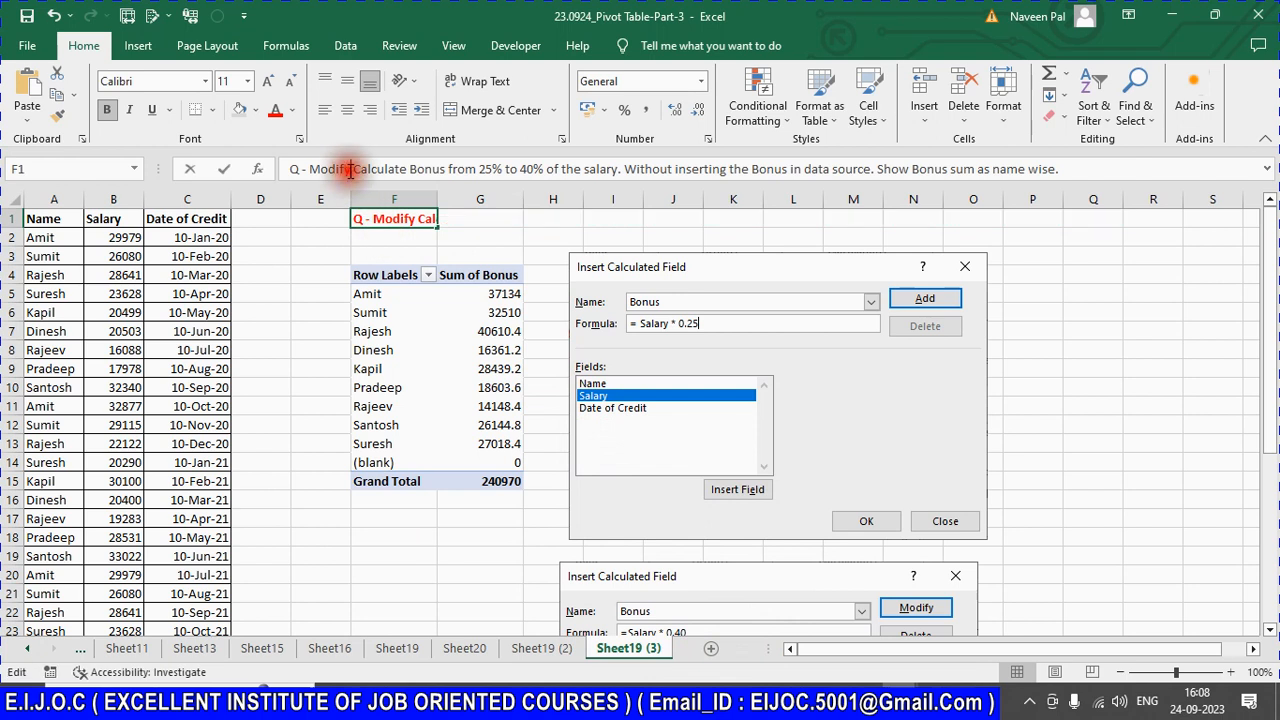
text(Delete)
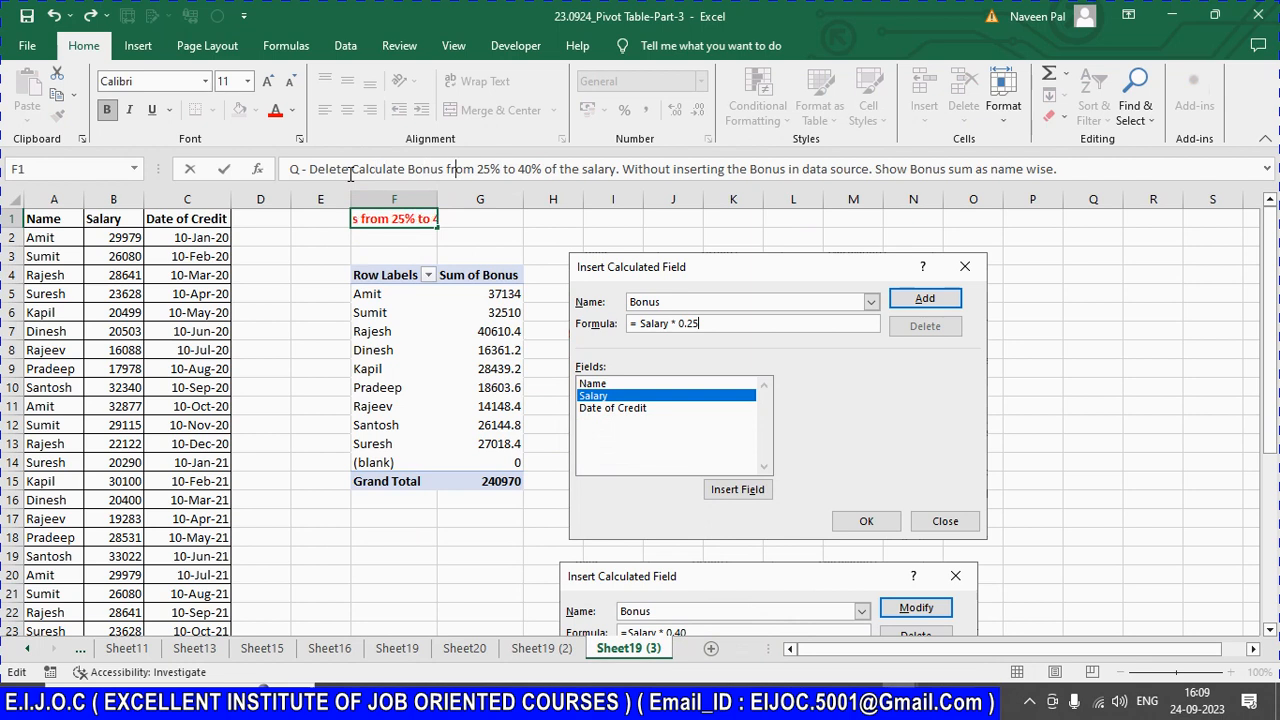
key(shift+End)
text(col)
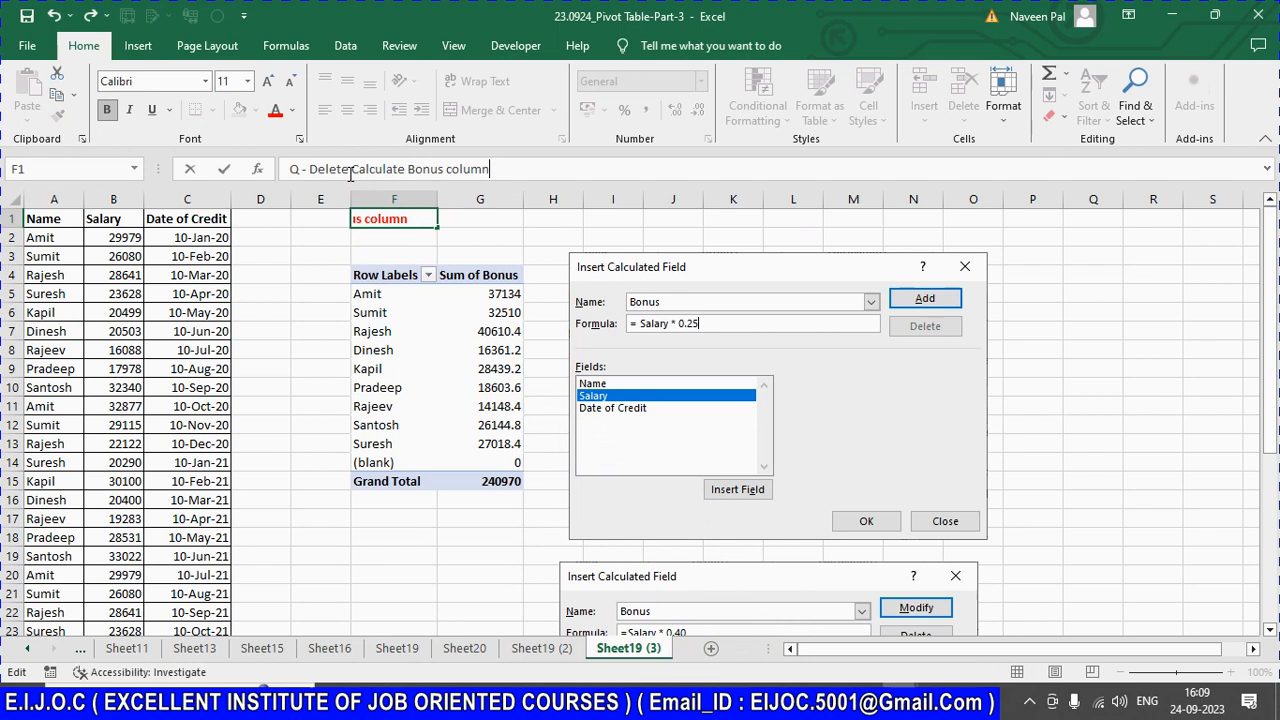
text(umn.)
key(Return)
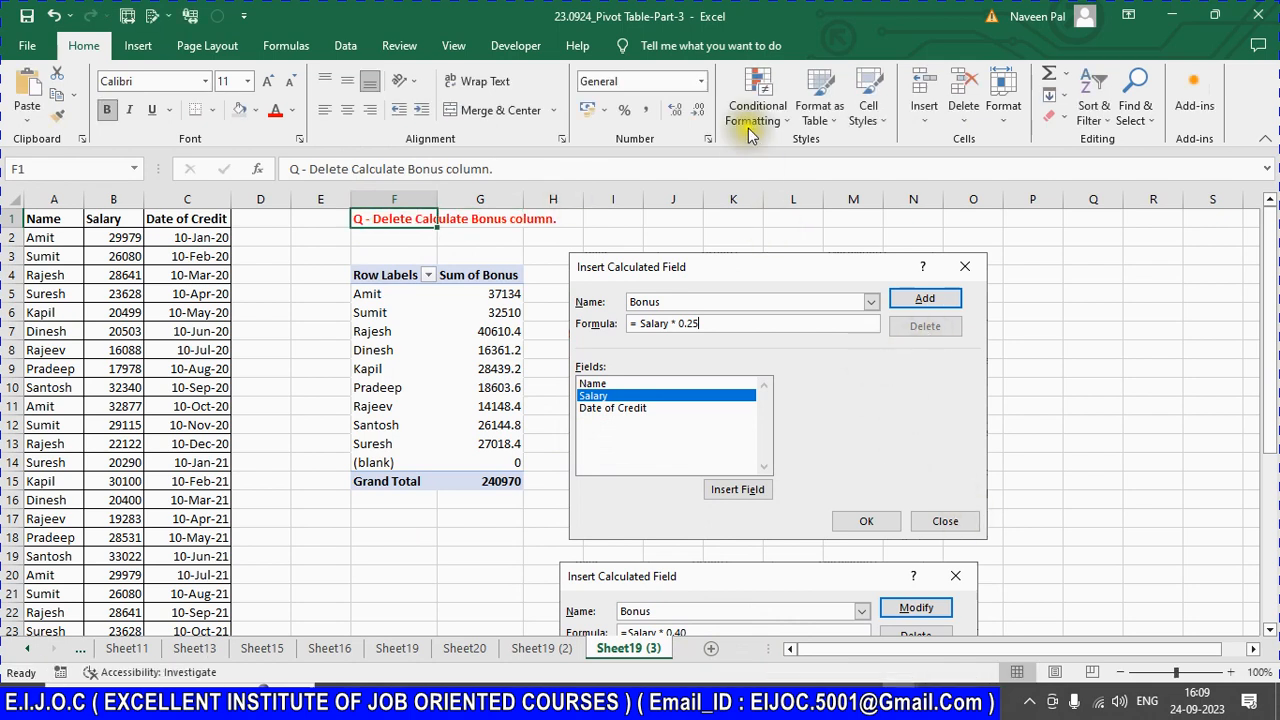
Step: Delete both Insert Calculated Field pictures from the newly copied sheet
click(812, 276)
scroll(814, 314, down, 3)
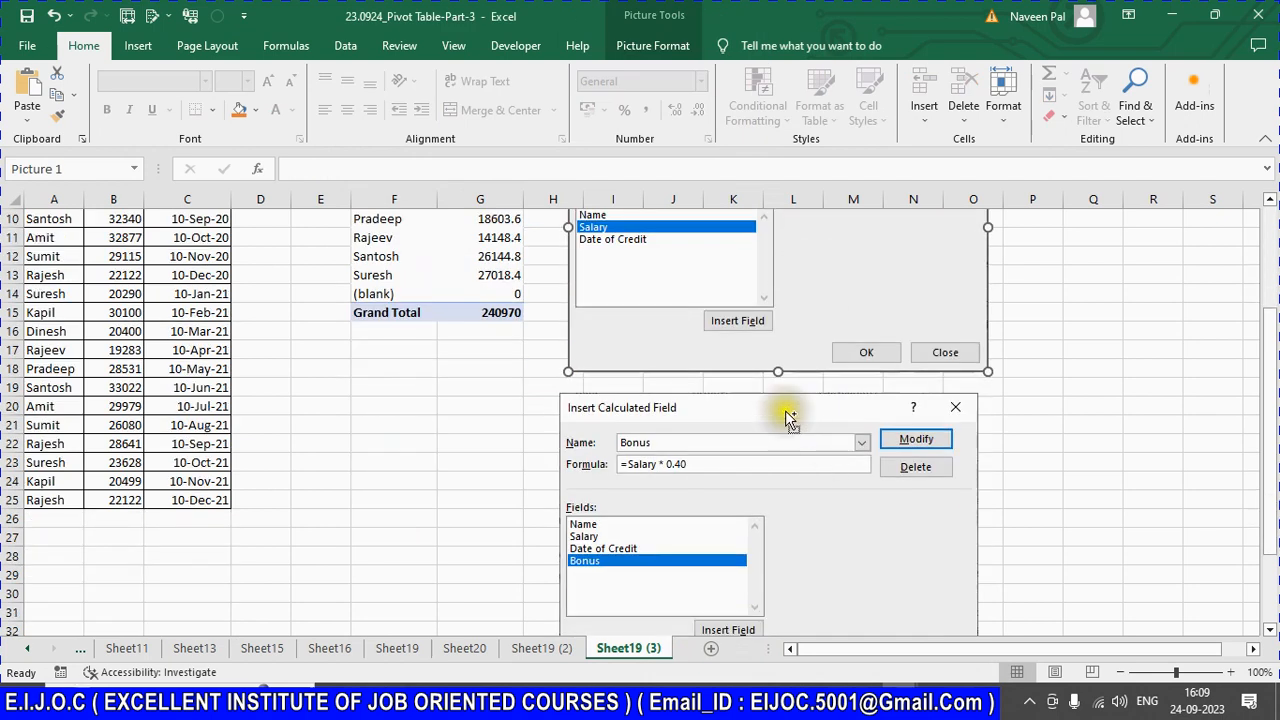
ctrl+click(784, 404)
key(Delete)
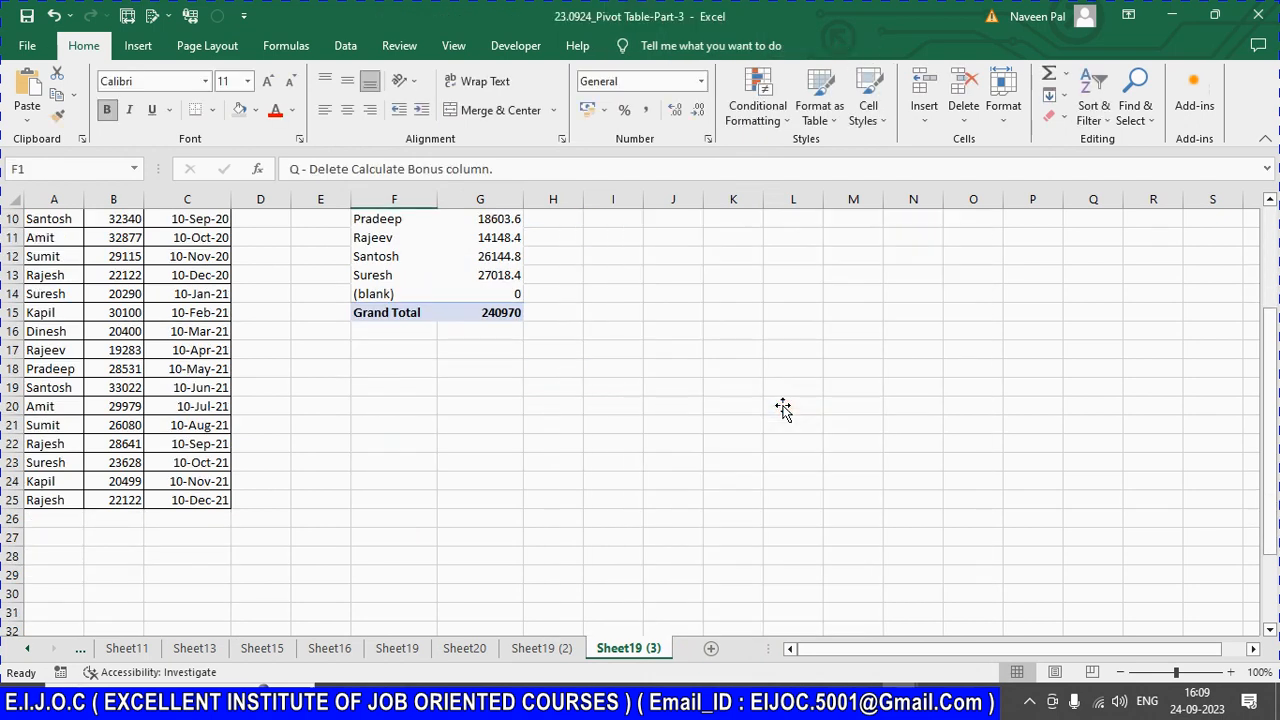
scroll(756, 406, up, 3)
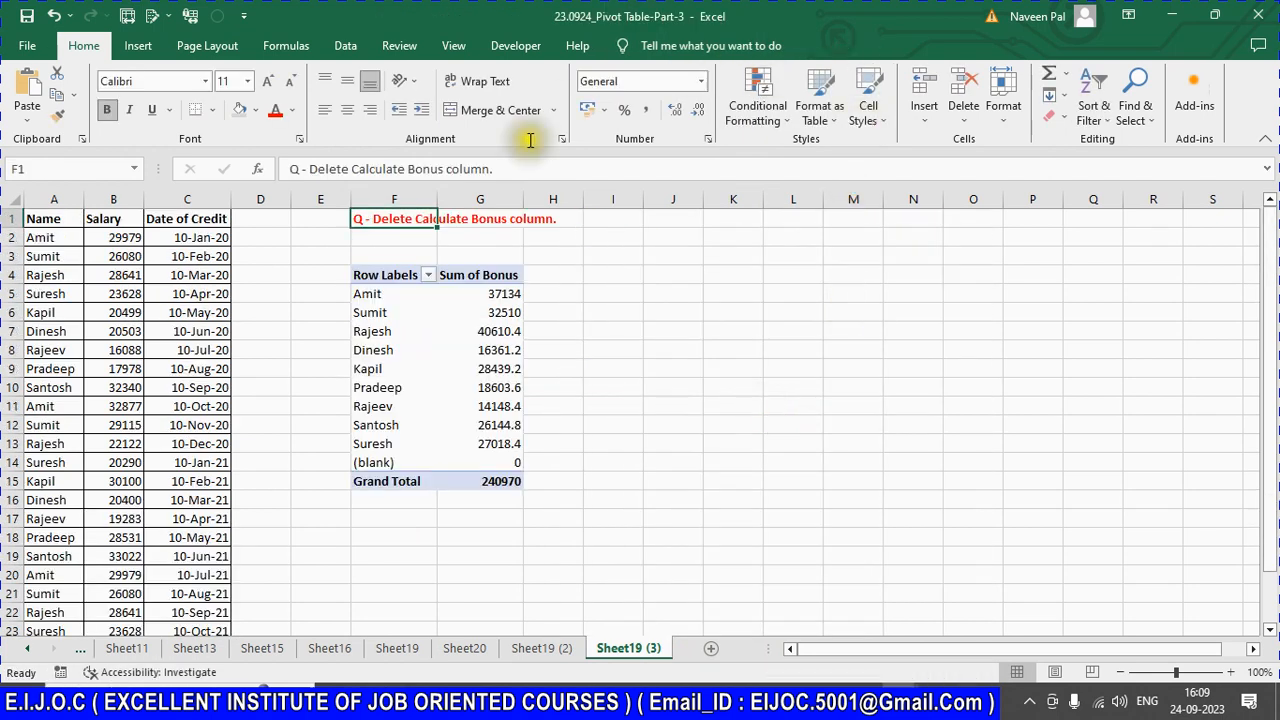
Step: Delete the Bonus calculated field from the name-wise pivot table on Sheet19 (3)
click(460, 312)
click(662, 45)
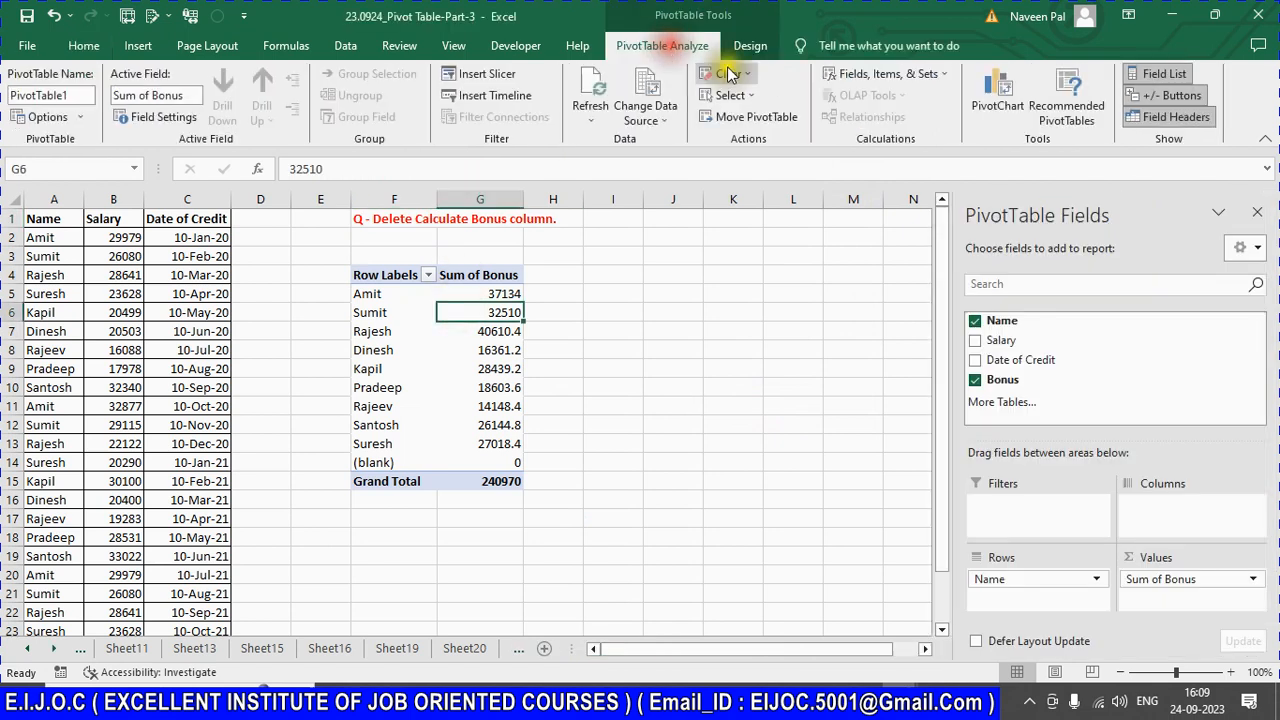
click(936, 75)
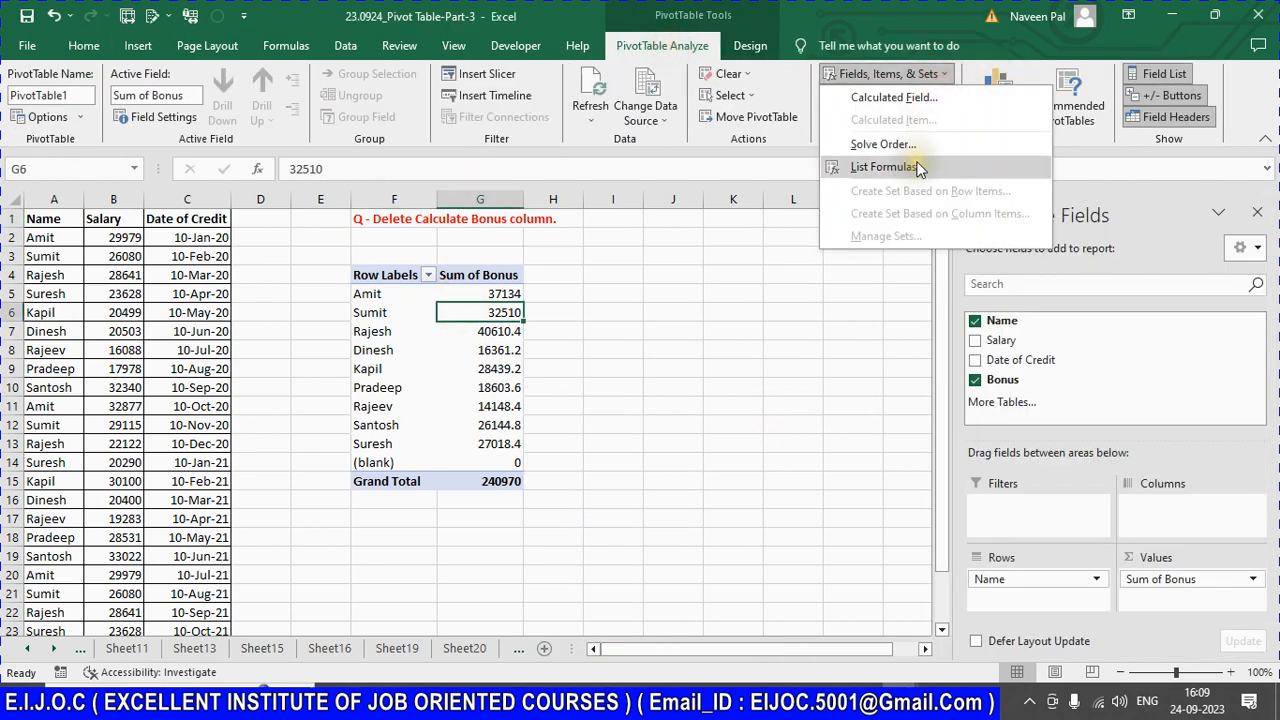
click(907, 104)
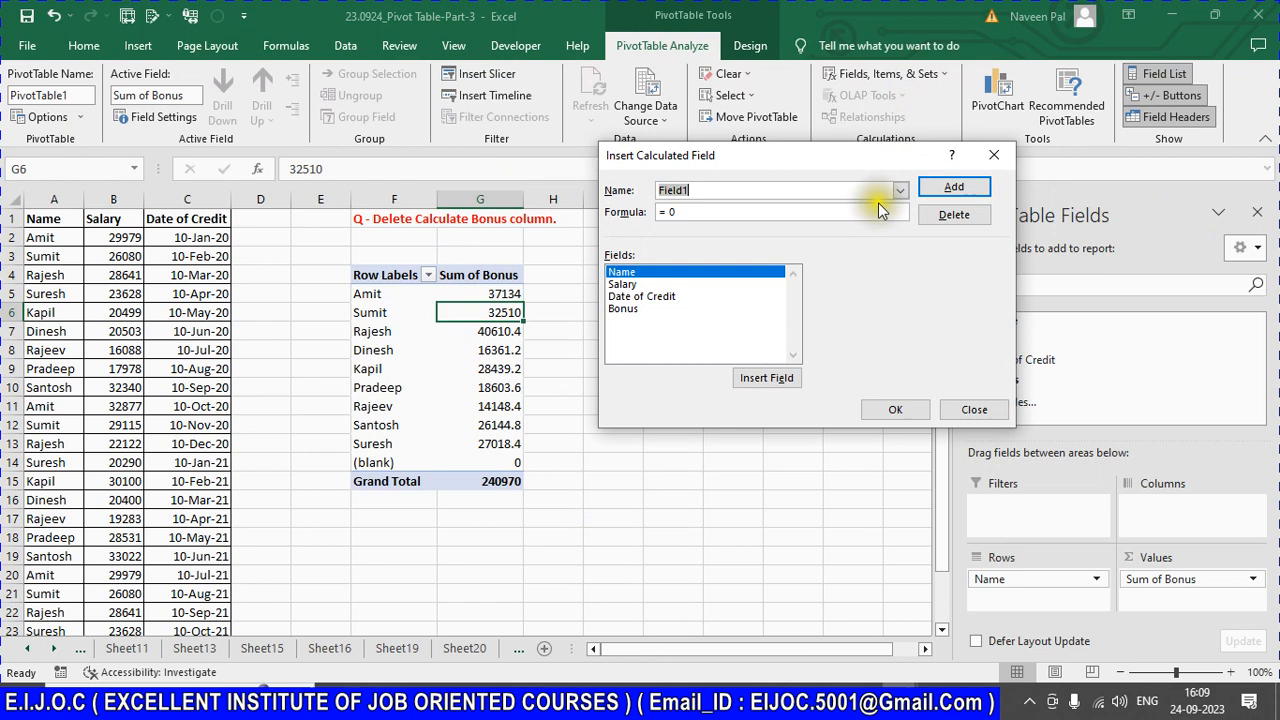
click(899, 192)
click(688, 209)
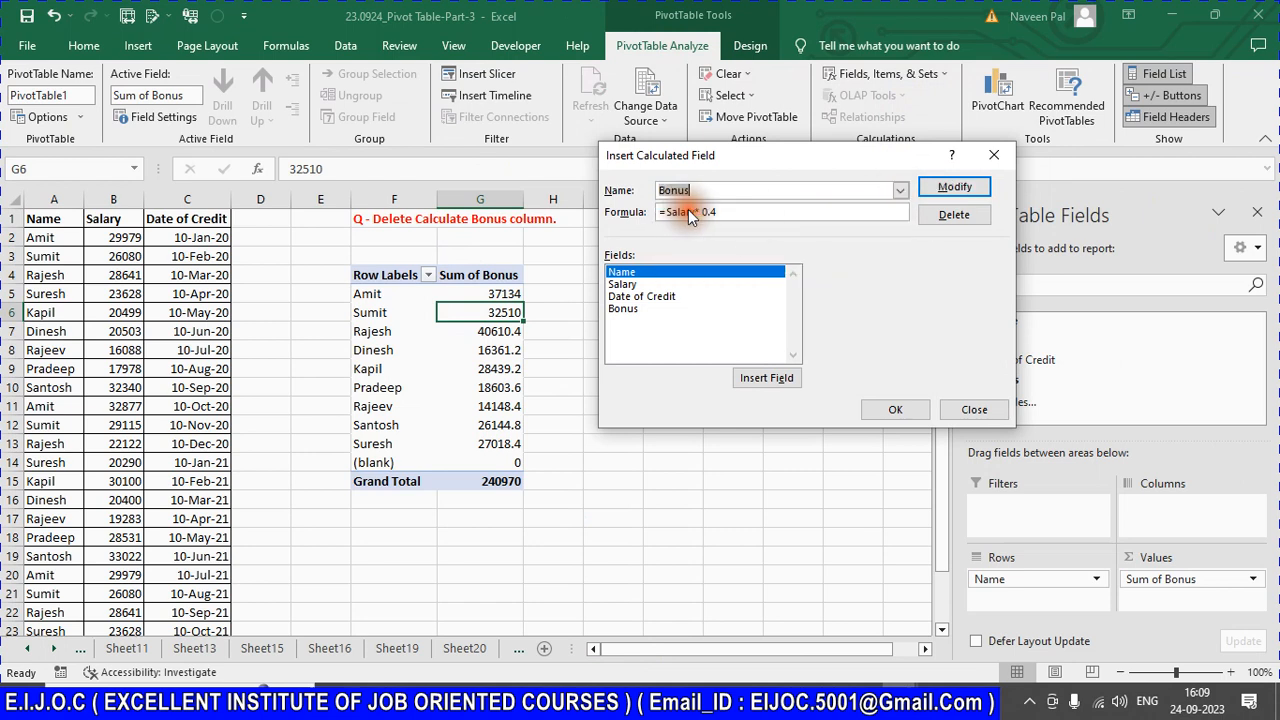
click(963, 216)
click(895, 409)
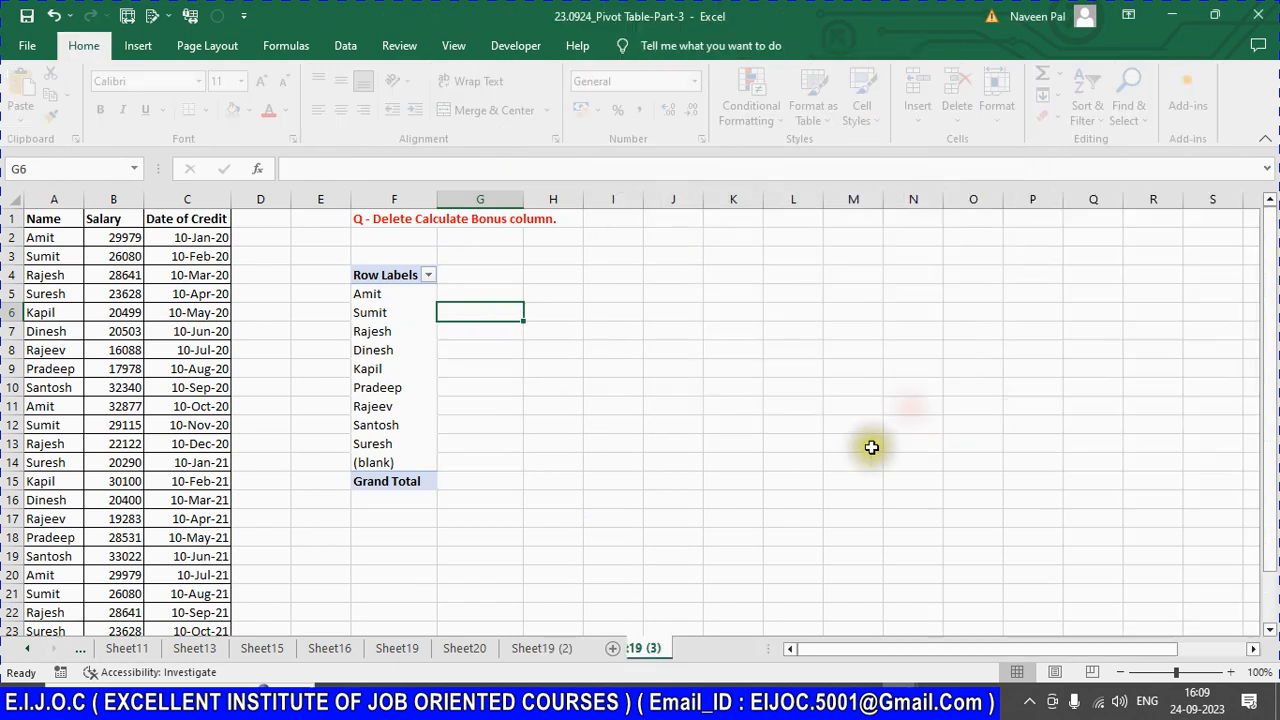
click(398, 314)
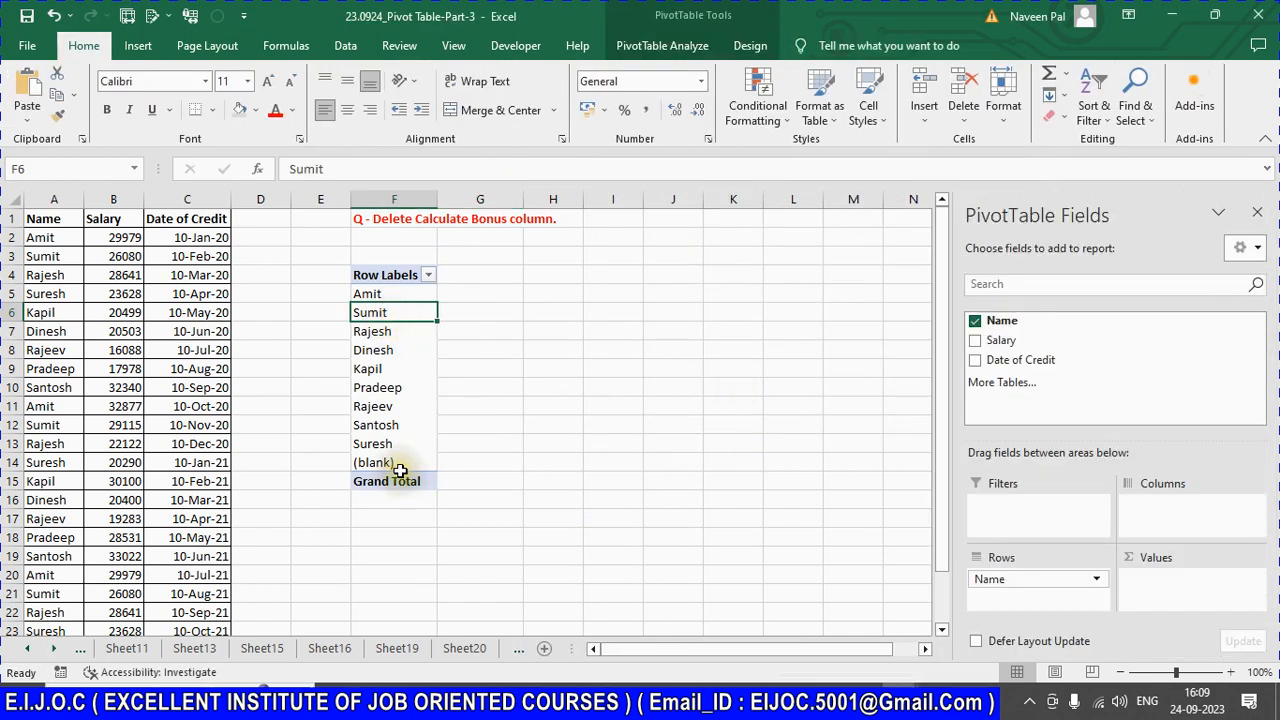
Step: Switch to the Pivot Table - All Options_Status_Part-3 workbook and review the field types and Calculated Columns topics with their completion status
key(alt+Tab)
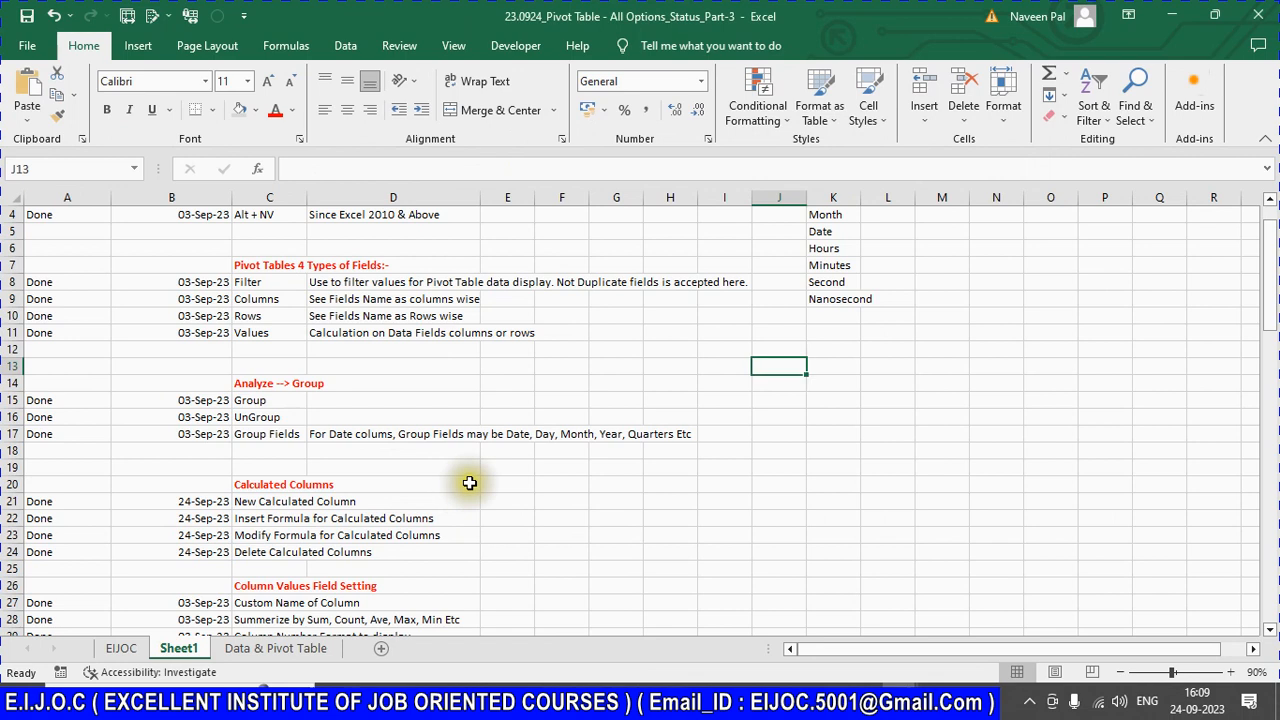
click(318, 299)
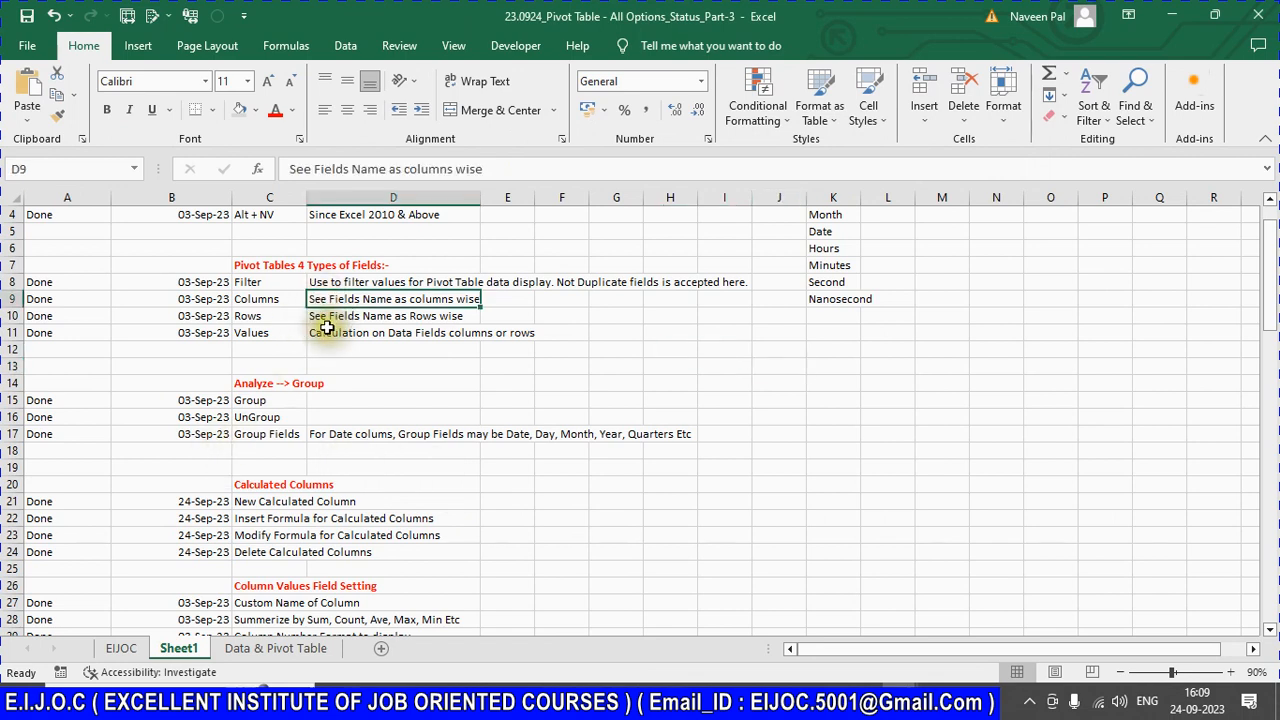
click(332, 334)
click(330, 316)
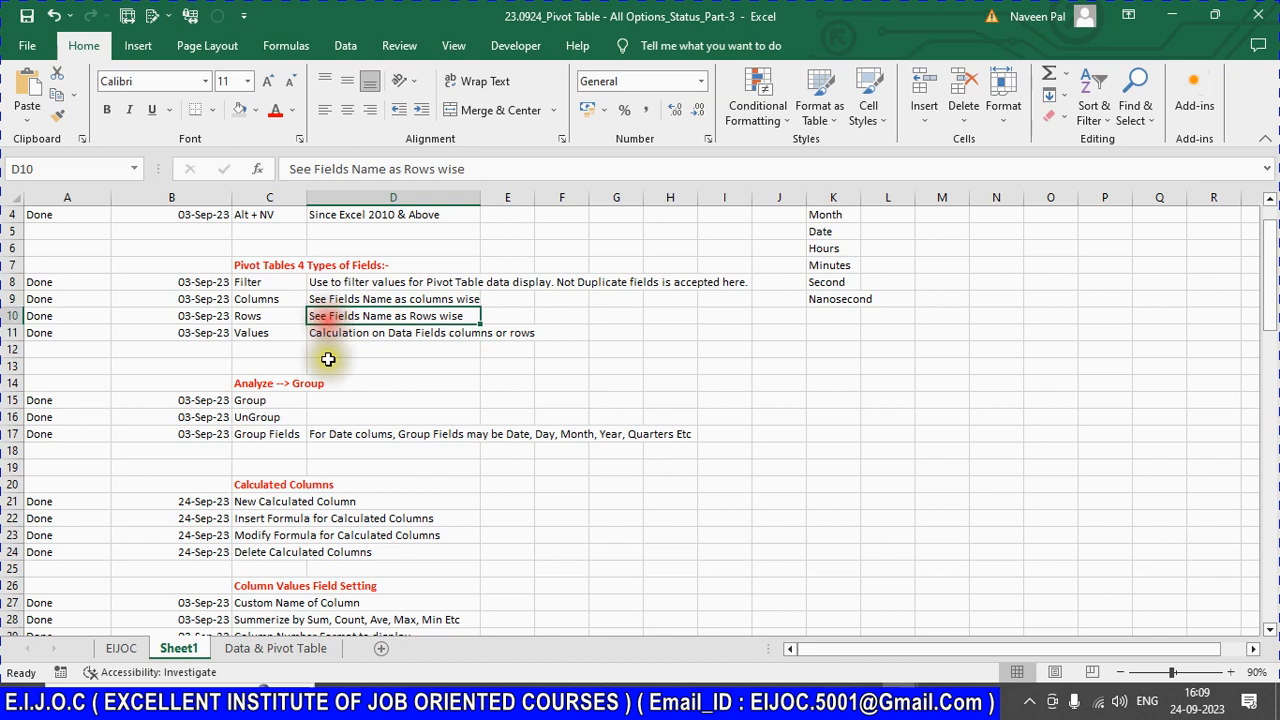
scroll(262, 420, up, 1)
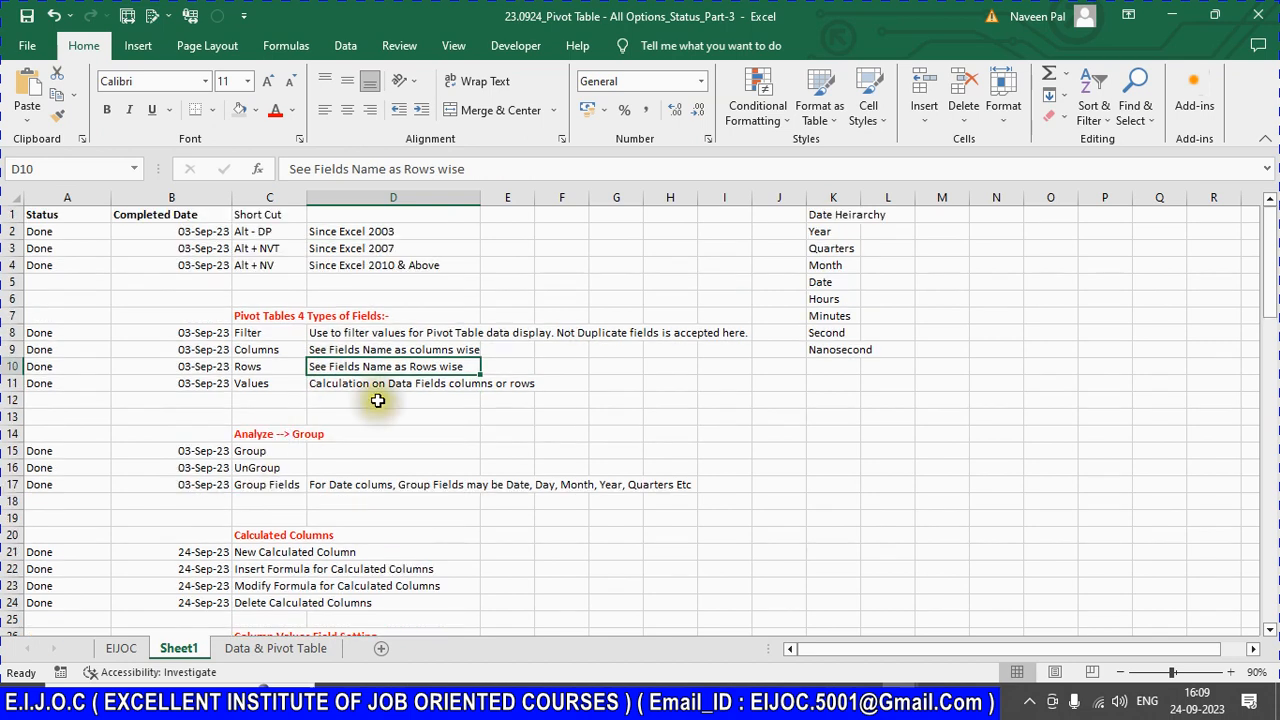
scroll(374, 400, down, 4)
click(243, 383)
click(250, 366)
click(254, 401)
click(175, 400)
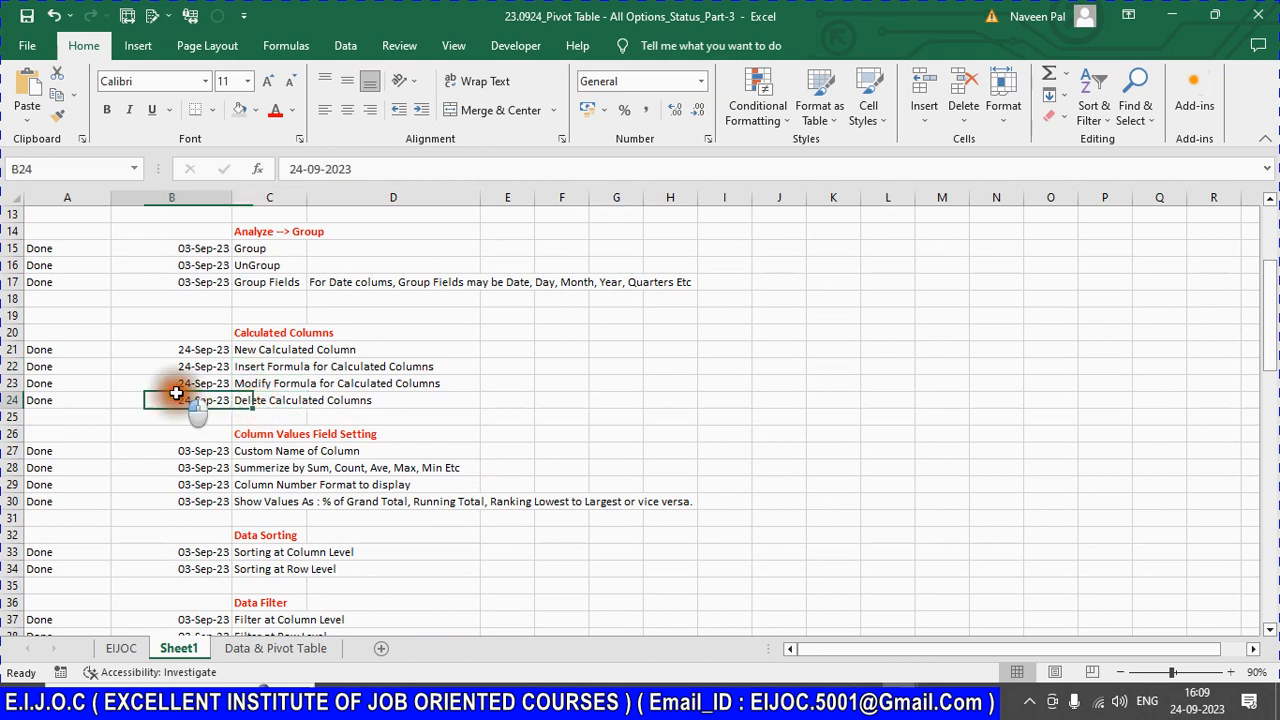
click(40, 347)
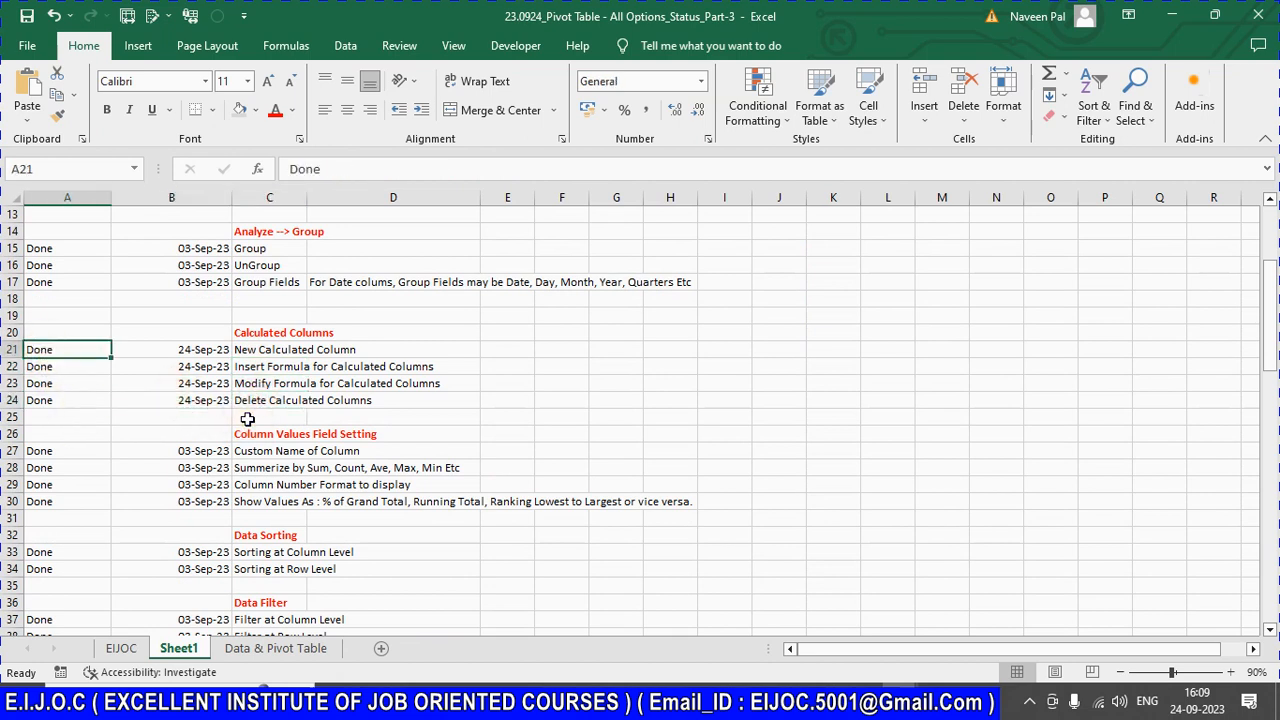
Step: Return to the 23.0924_Pivot Table-Part-3 workbook and look through the sheets around Sheet19 (2), ending on Sheet19 (3)
key(alt+Tab)
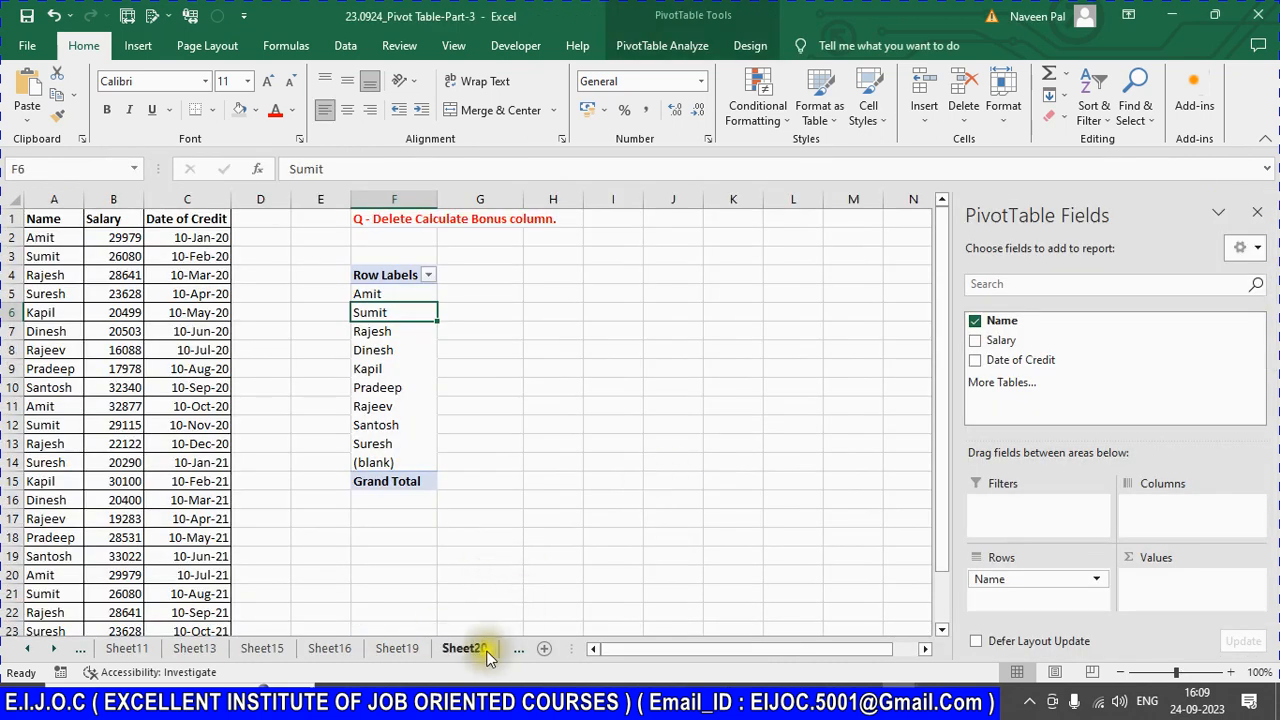
key(ctrl+Page_Up)
key(ctrl+Page_Up)
key(ctrl+Page_Up)
key(ctrl+Page_Up)
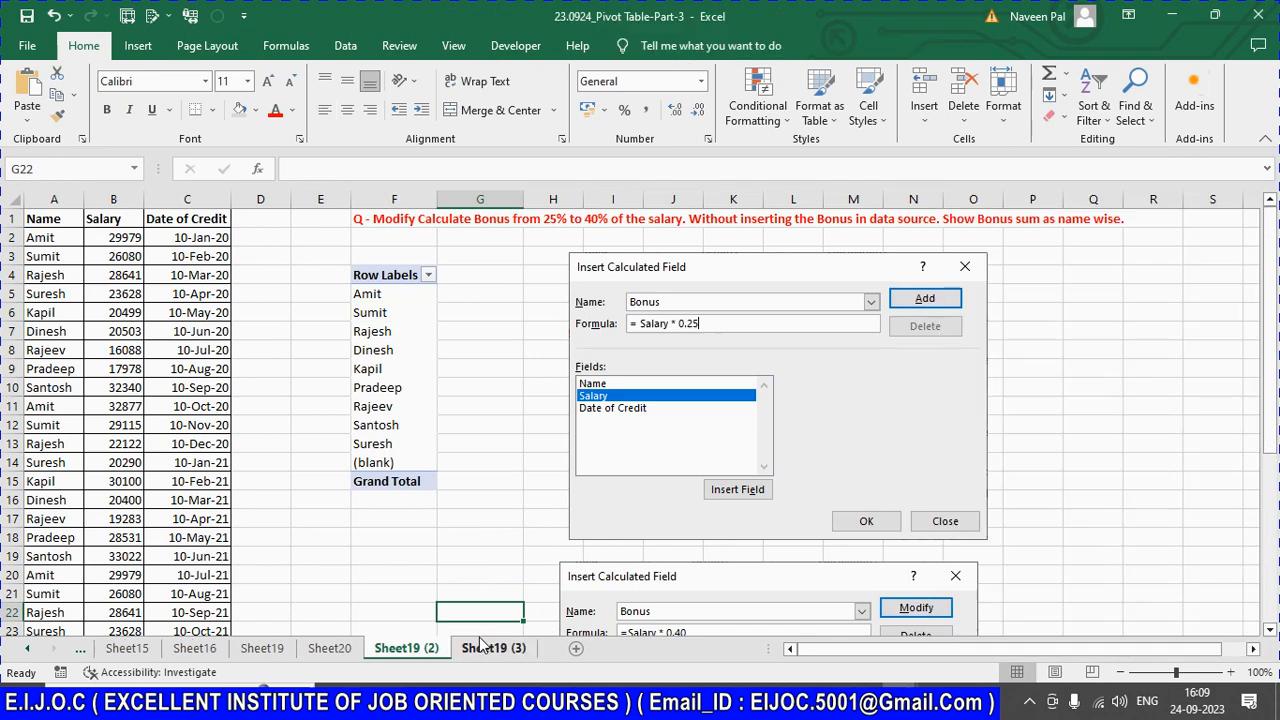
key(ctrl+Page_Down)
key(ctrl+Page_Down)
key(ctrl+Page_Down)
key(ctrl+Page_Down)
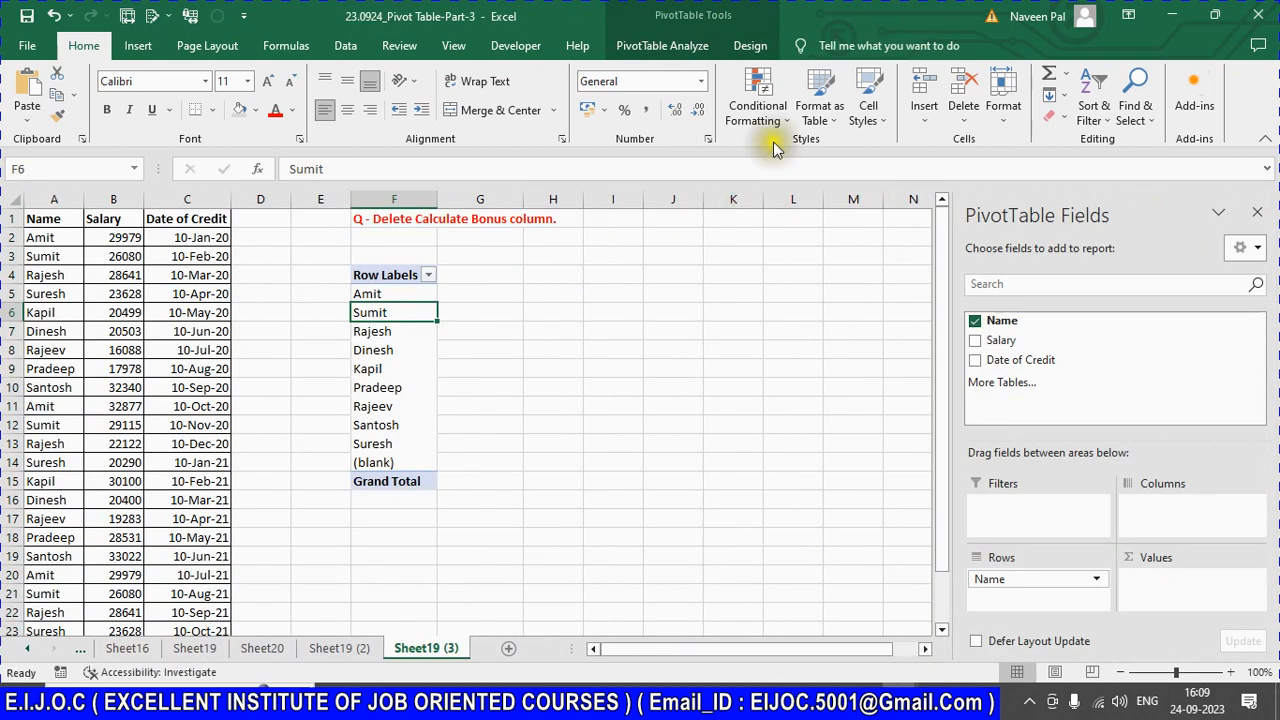
Step: List the pivot table's formulas on a new sheet and read its solve order sections and notes
click(650, 48)
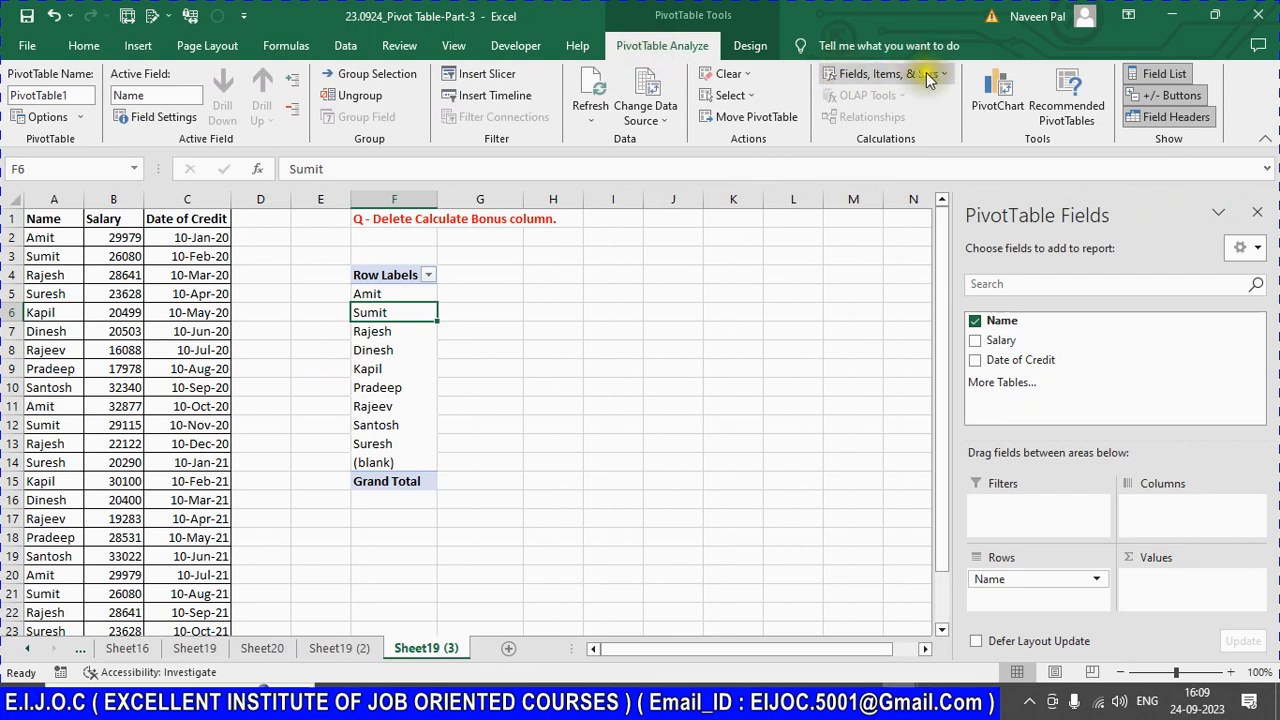
click(942, 72)
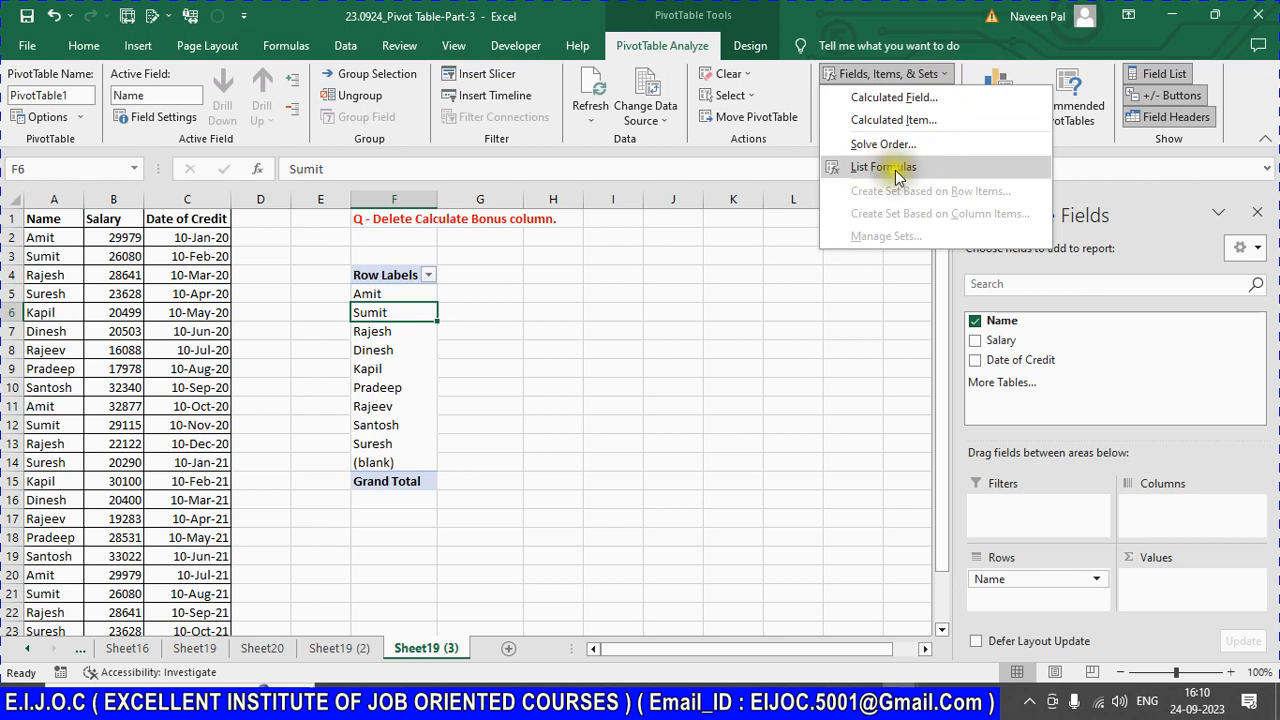
click(865, 170)
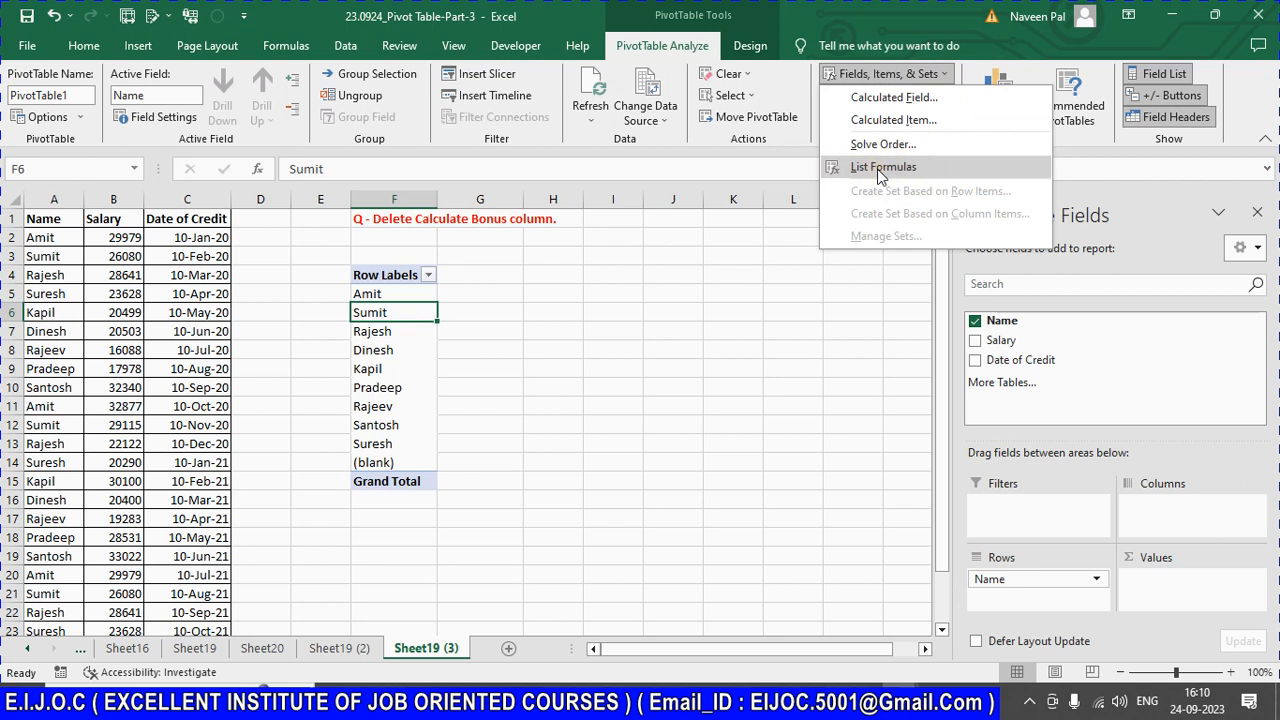
click(880, 170)
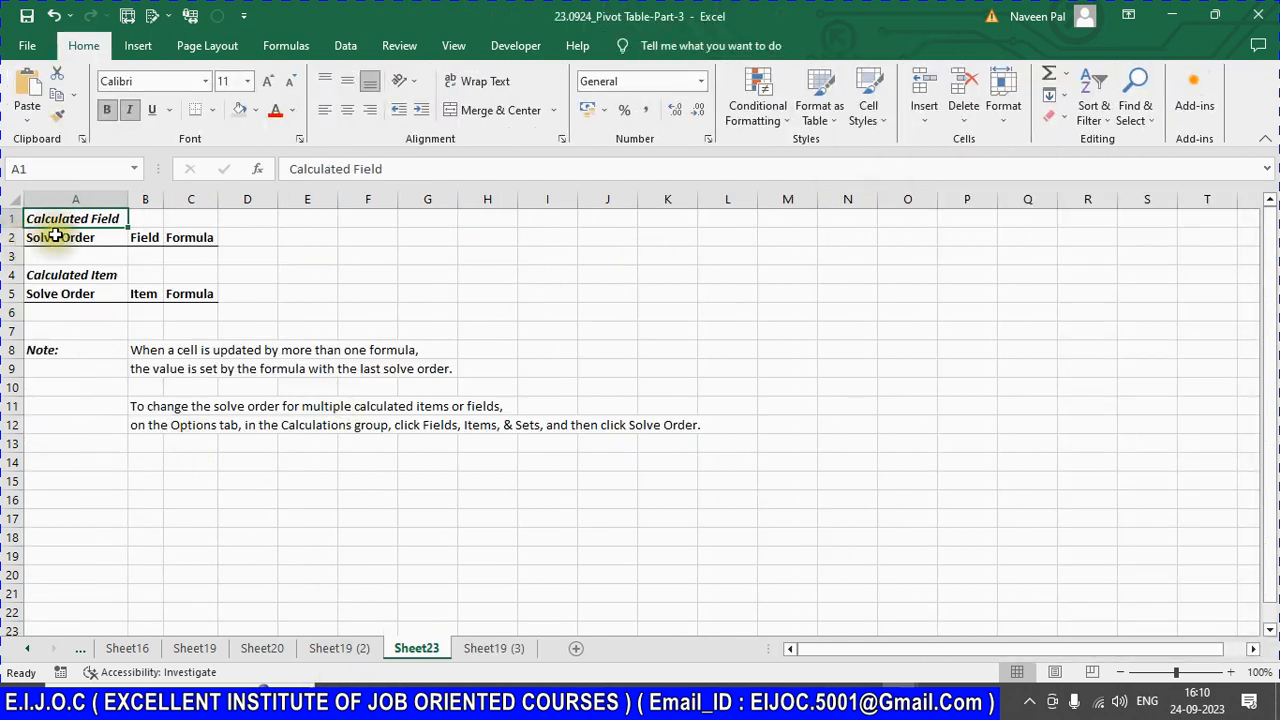
click(70, 293)
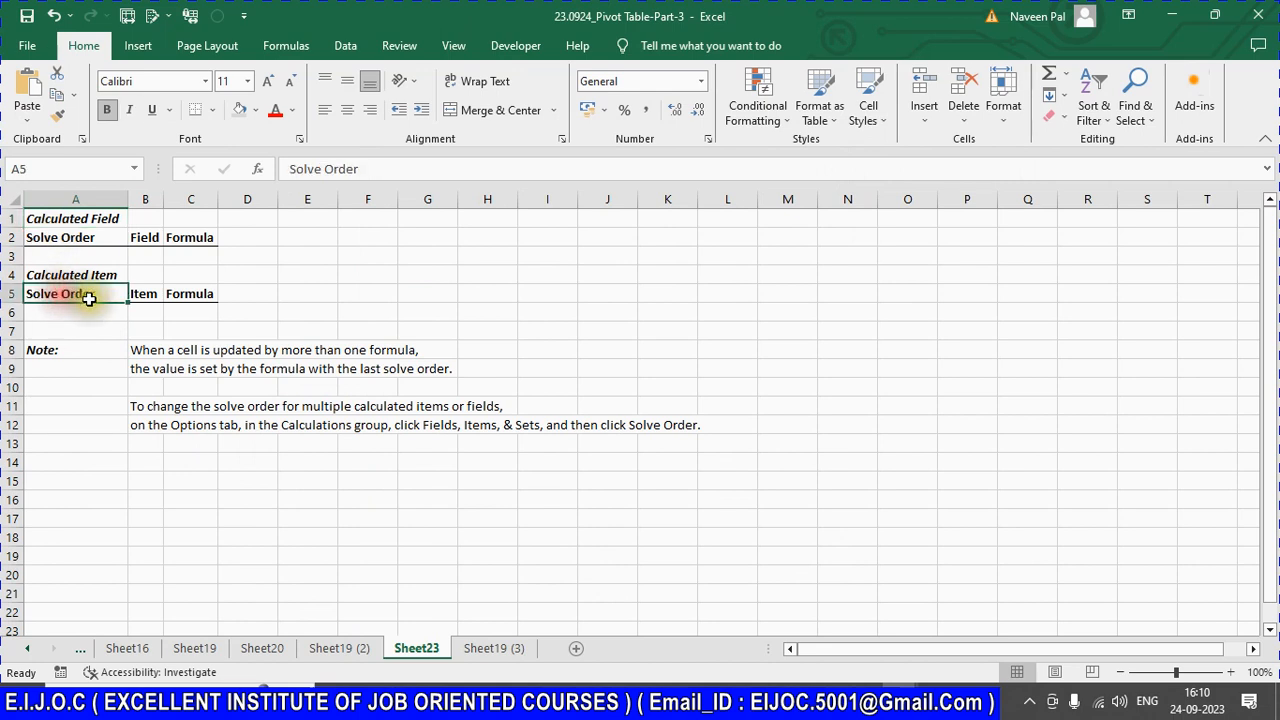
click(145, 351)
click(158, 427)
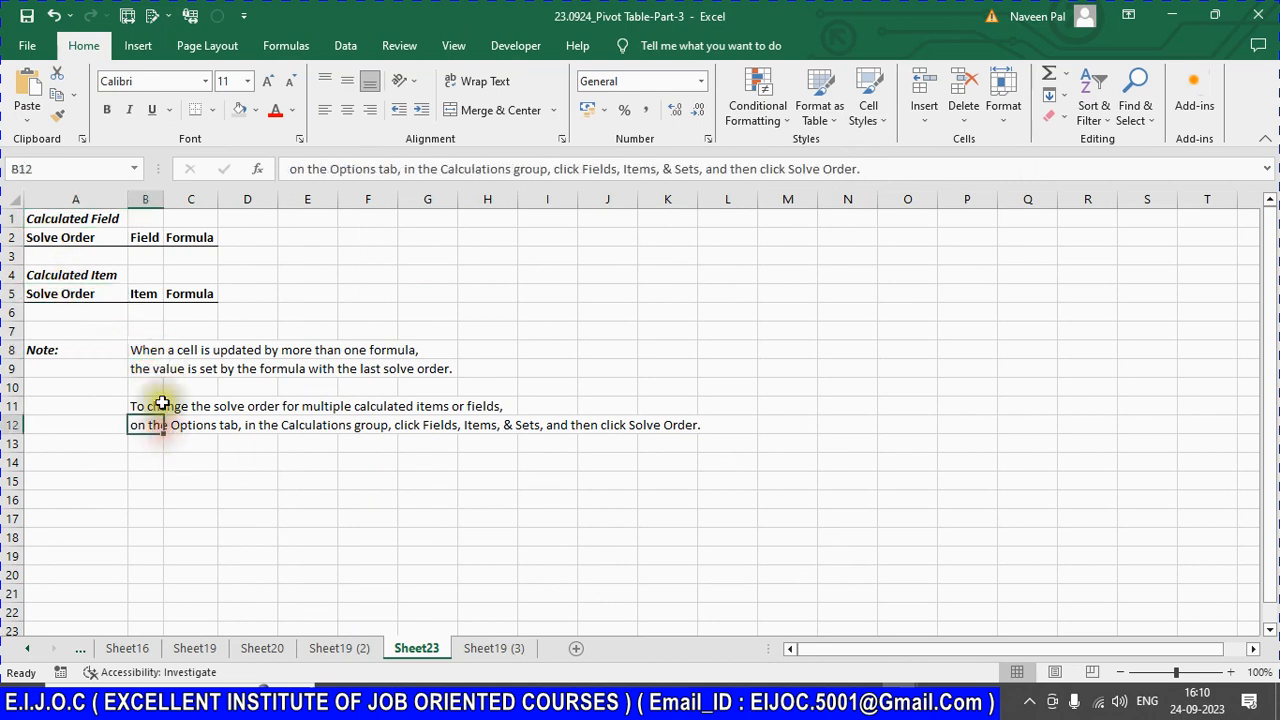
click(163, 352)
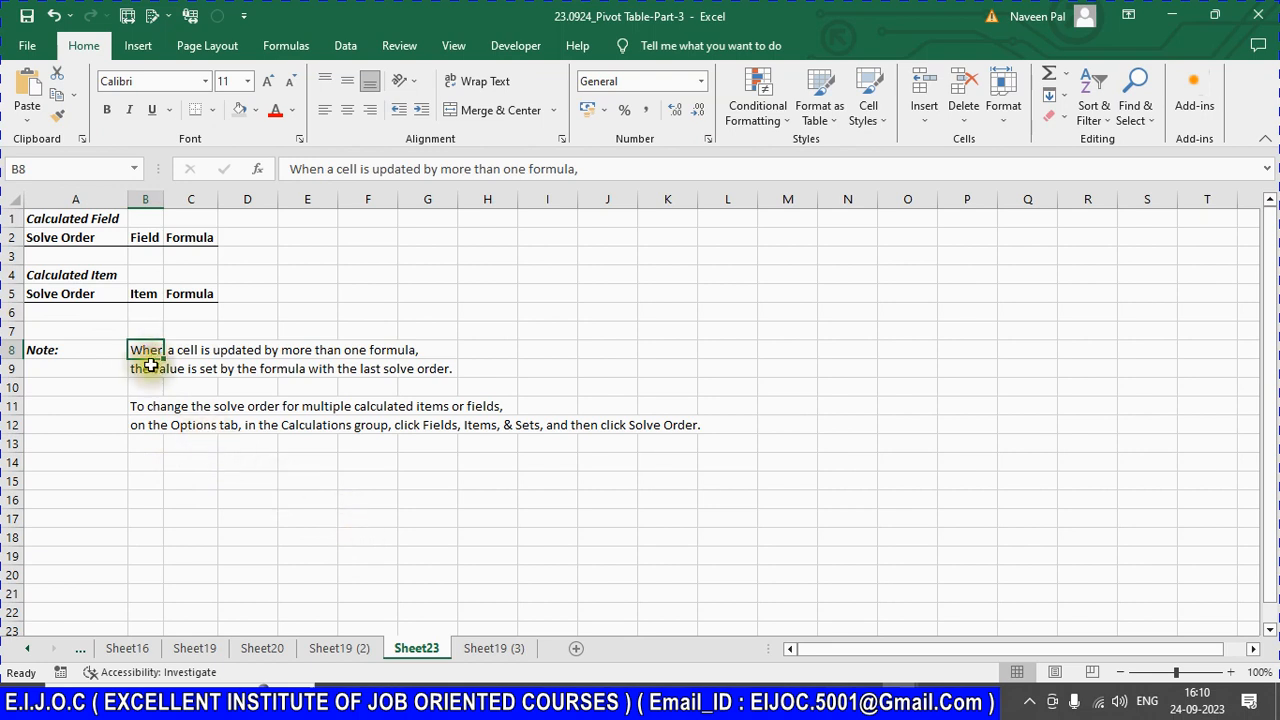
Step: Delete the generated formula list sheet, Sheet23, from the workbook
click(500, 650)
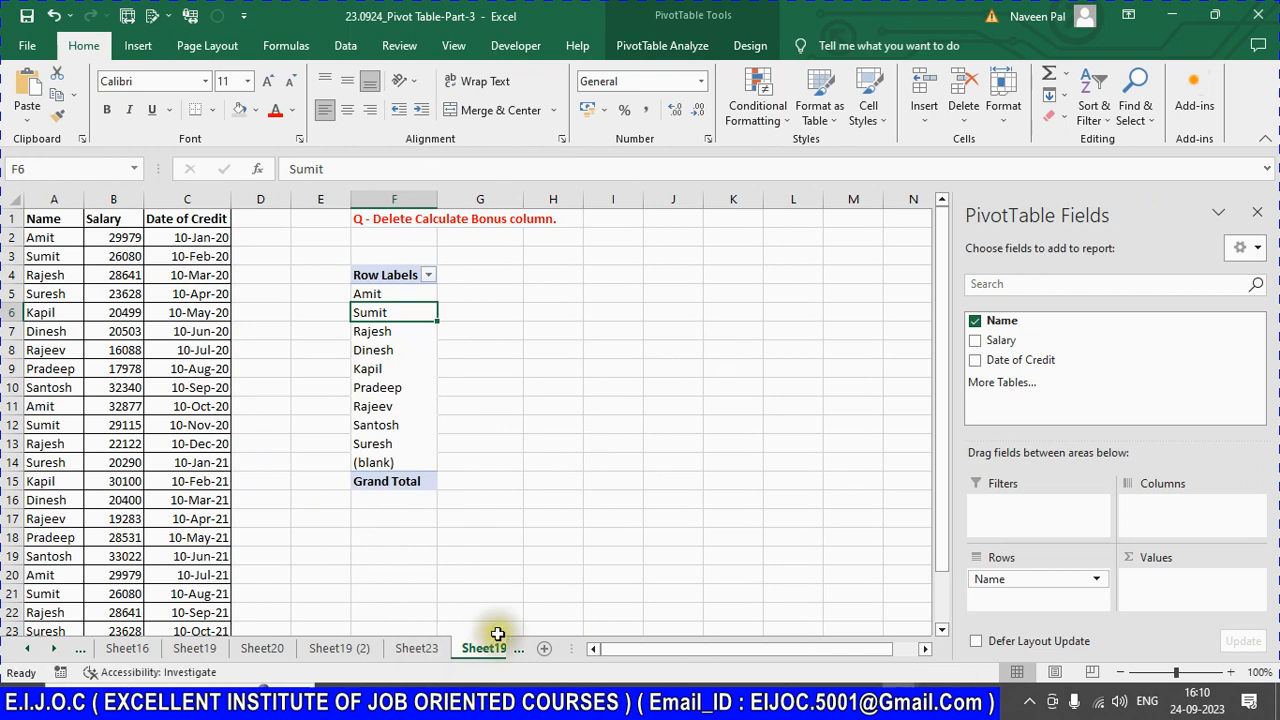
click(433, 649)
right_click(432, 649)
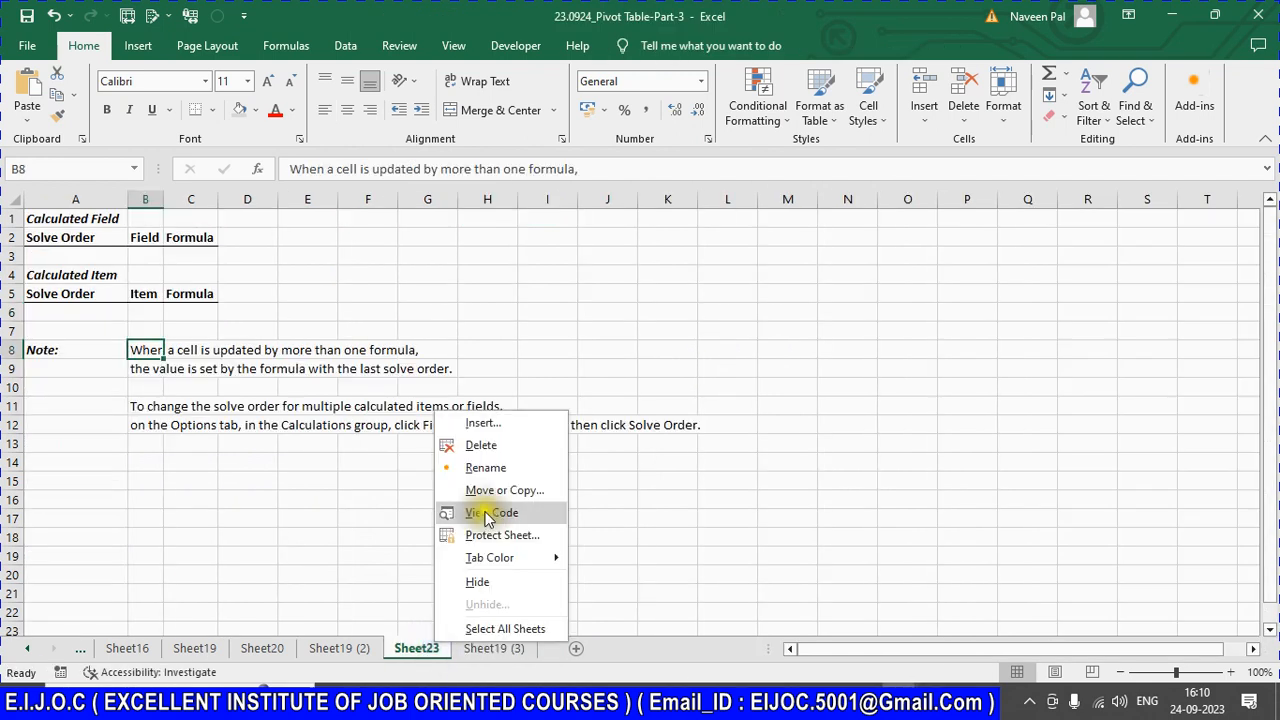
click(484, 447)
click(600, 402)
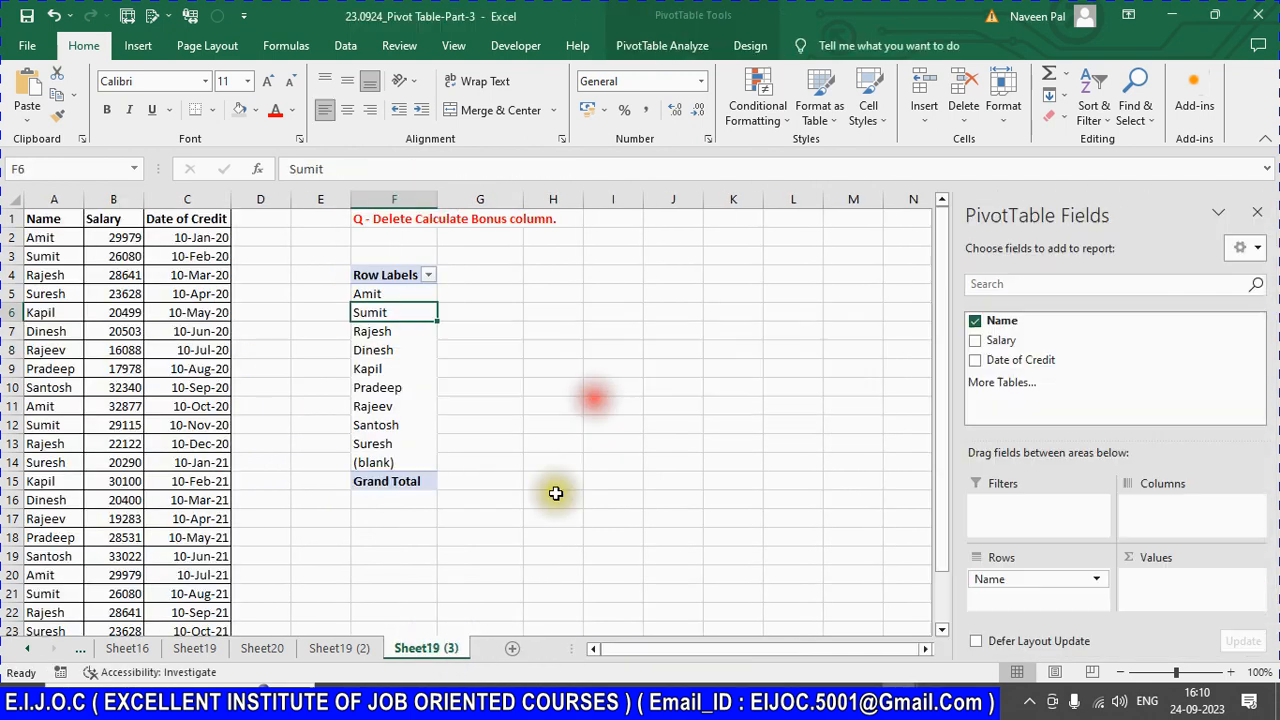
Step: Check the Sheet19 (2) pivot table for the Bonus column and refresh its data
click(339, 648)
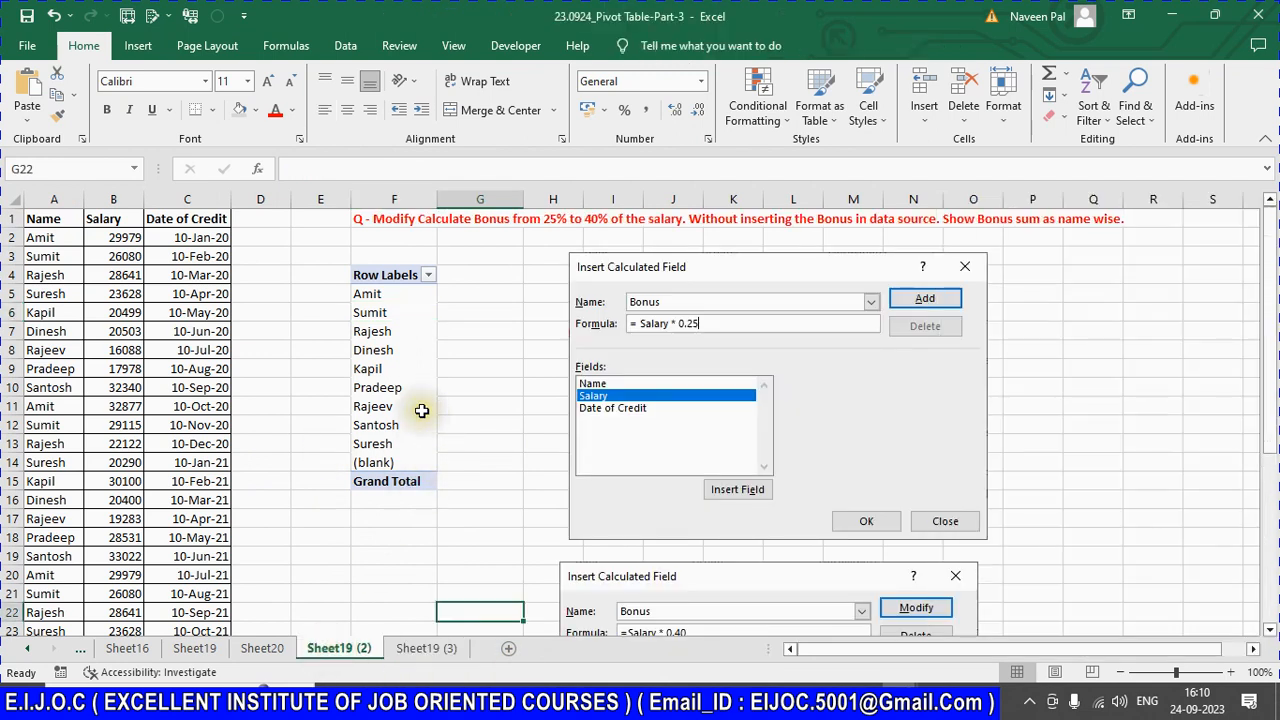
scroll(421, 410, down, 4)
scroll(423, 415, up, 4)
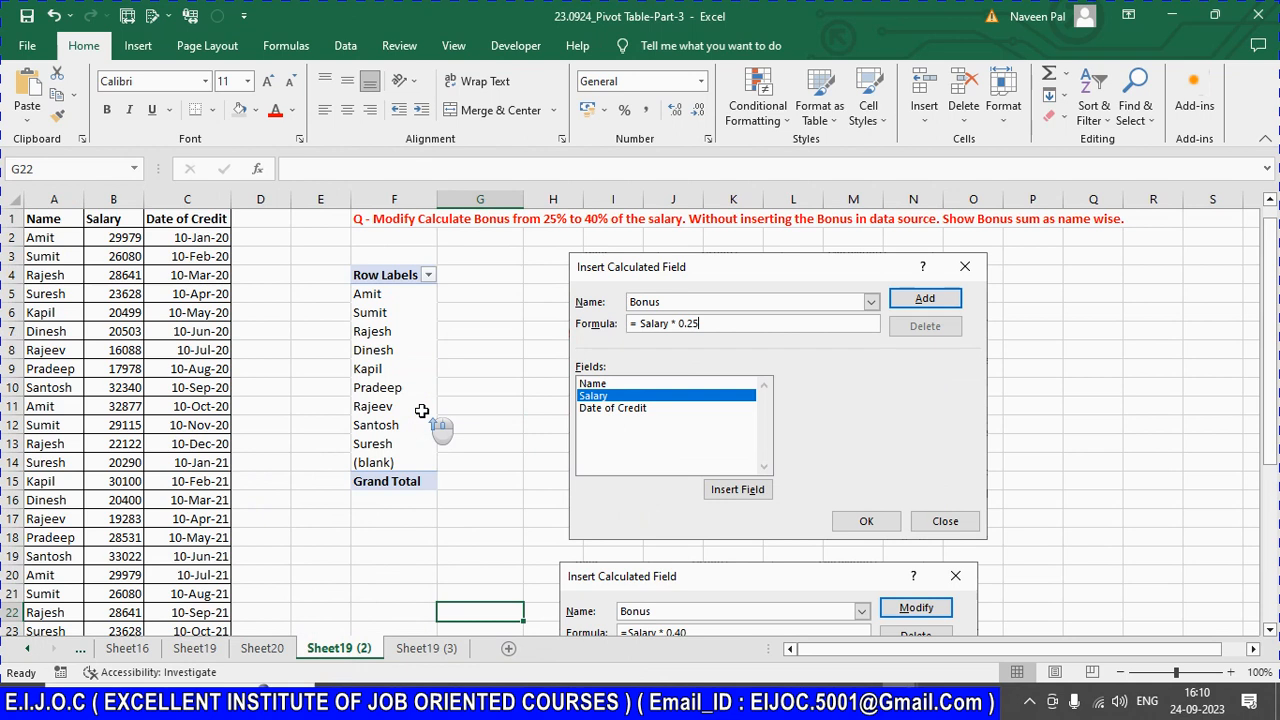
click(407, 345)
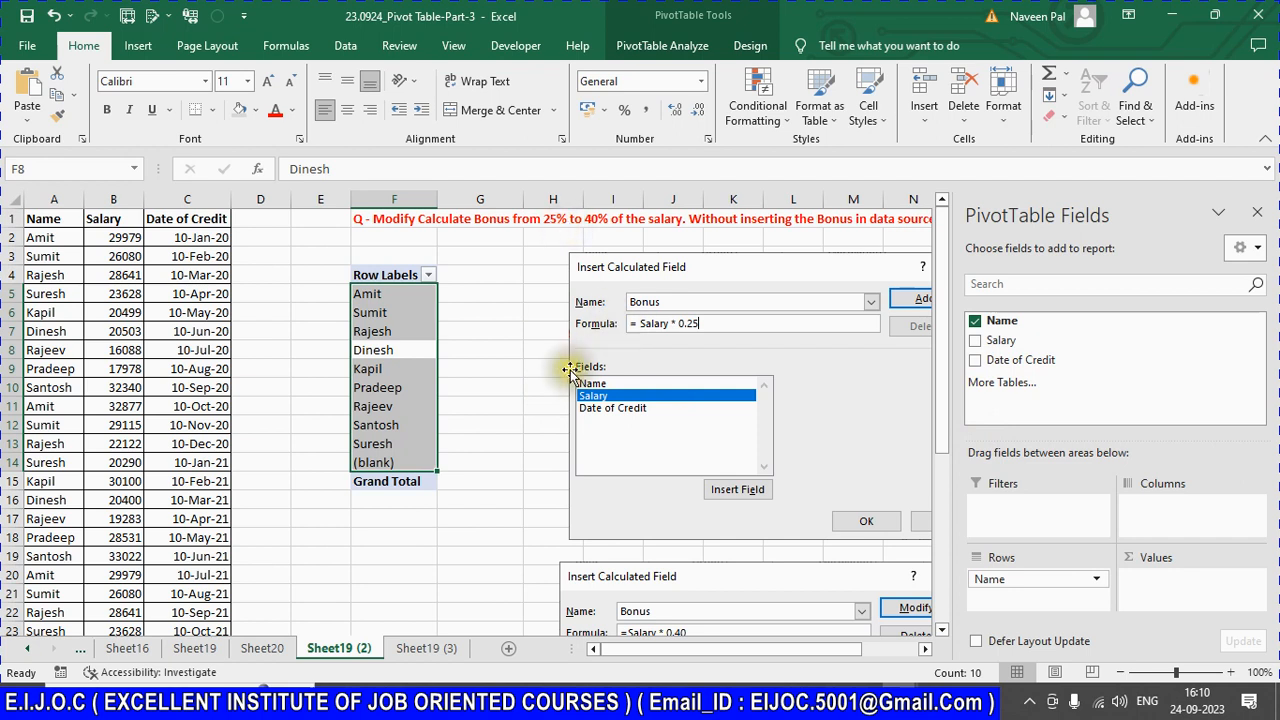
click(403, 48)
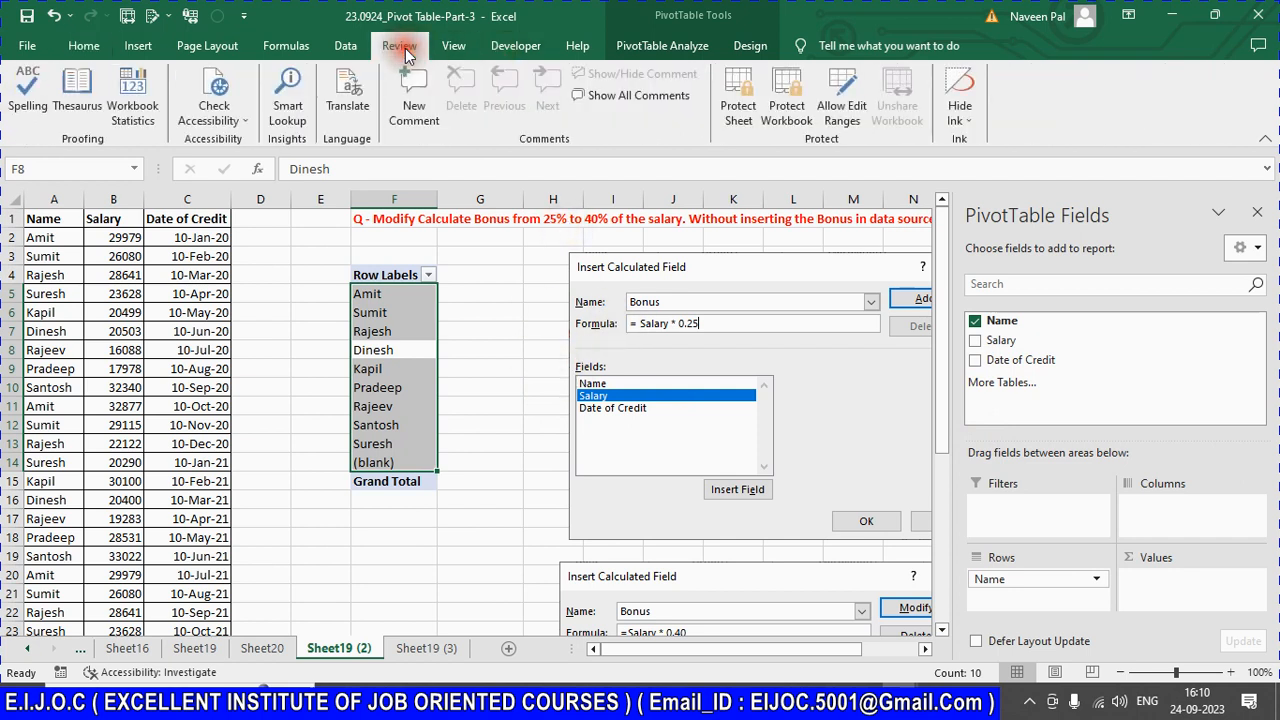
click(640, 47)
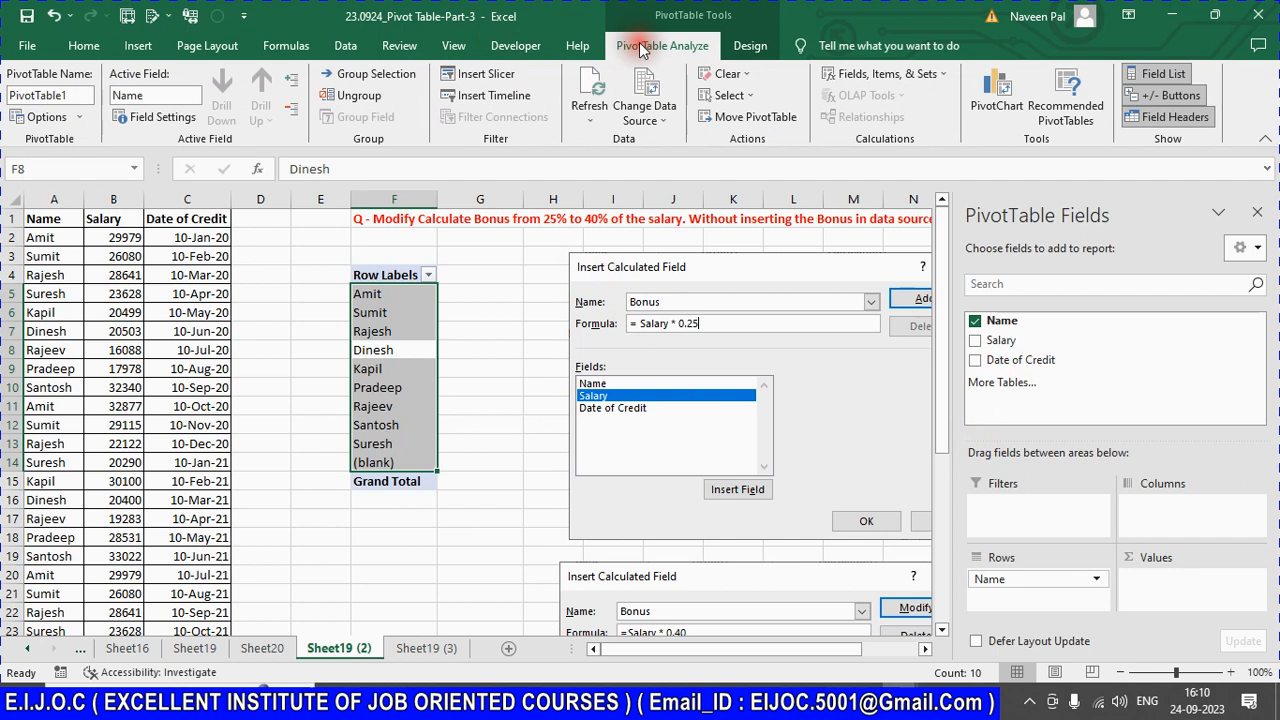
click(590, 120)
click(612, 169)
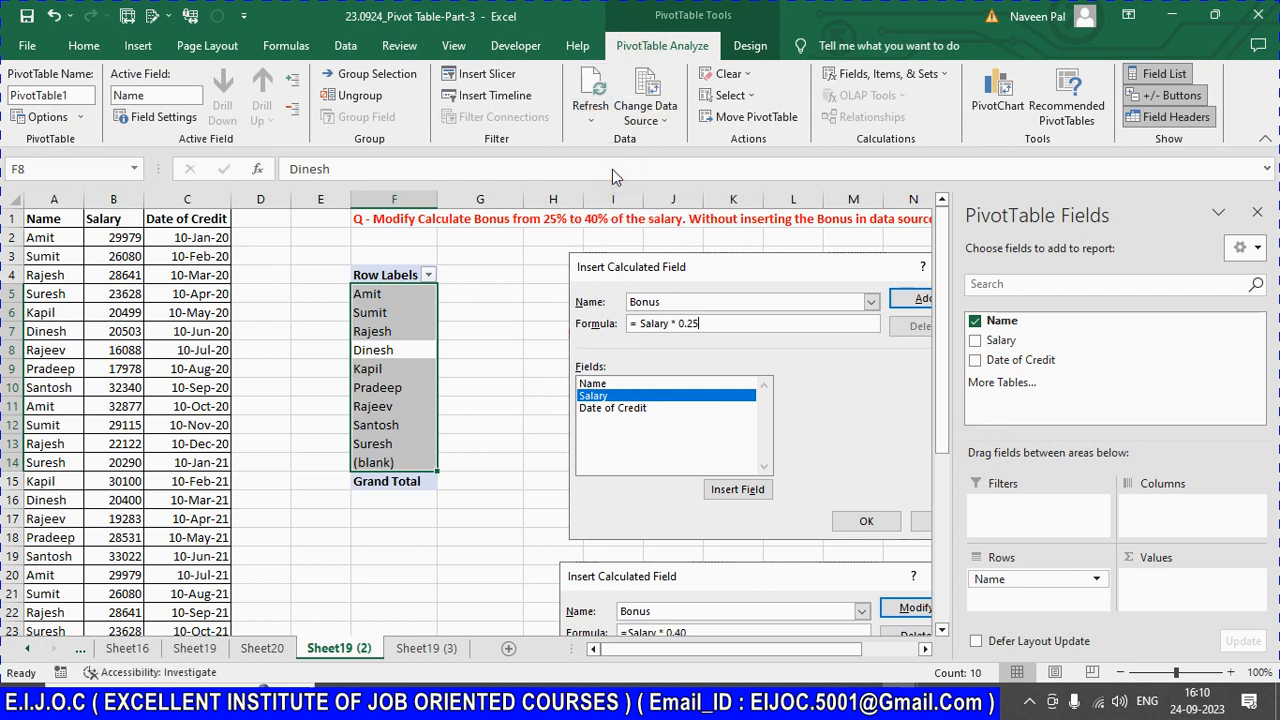
Step: Save the workbook and refresh the Sum of Bonus pivot table on Sheet20
click(267, 652)
click(496, 349)
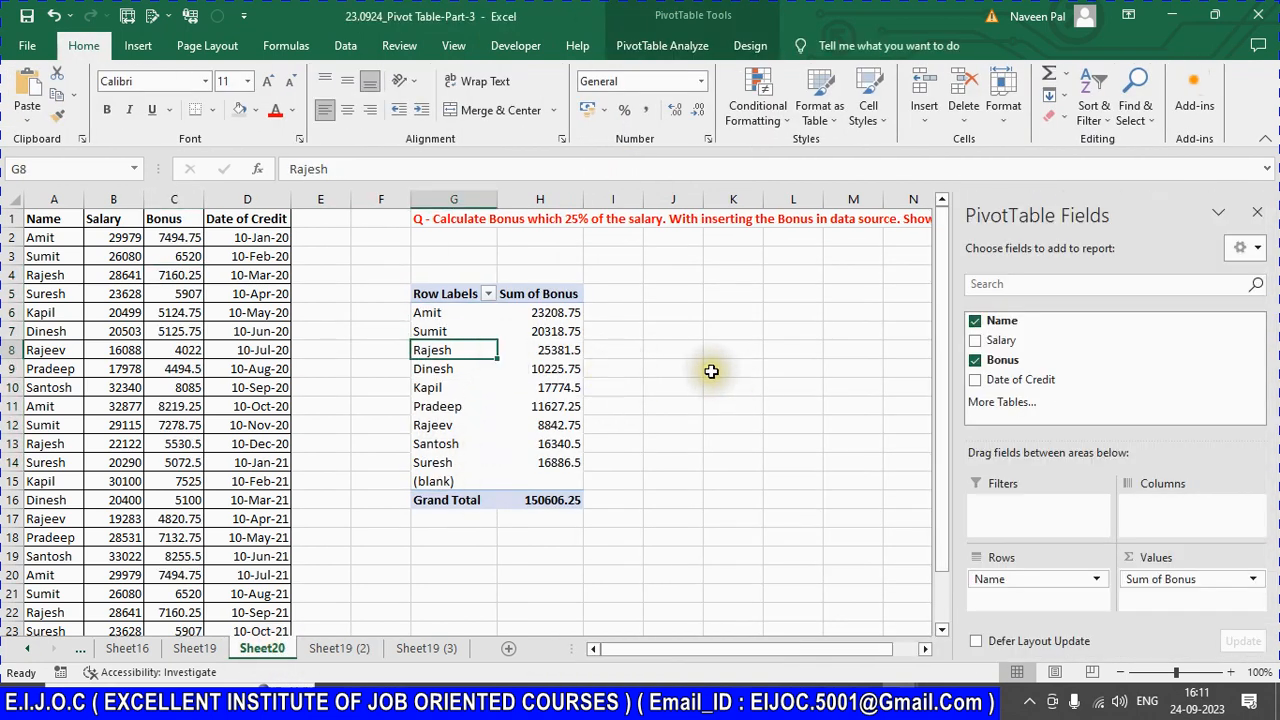
key(ctrl+s)
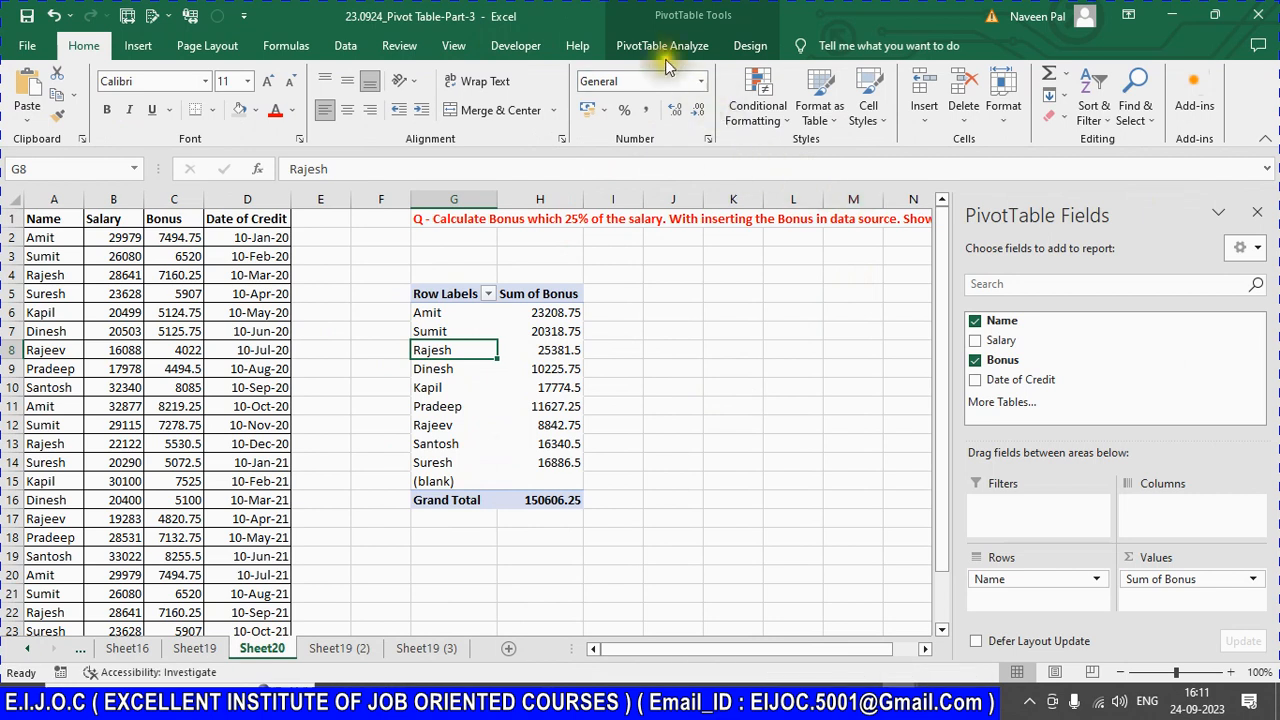
click(665, 47)
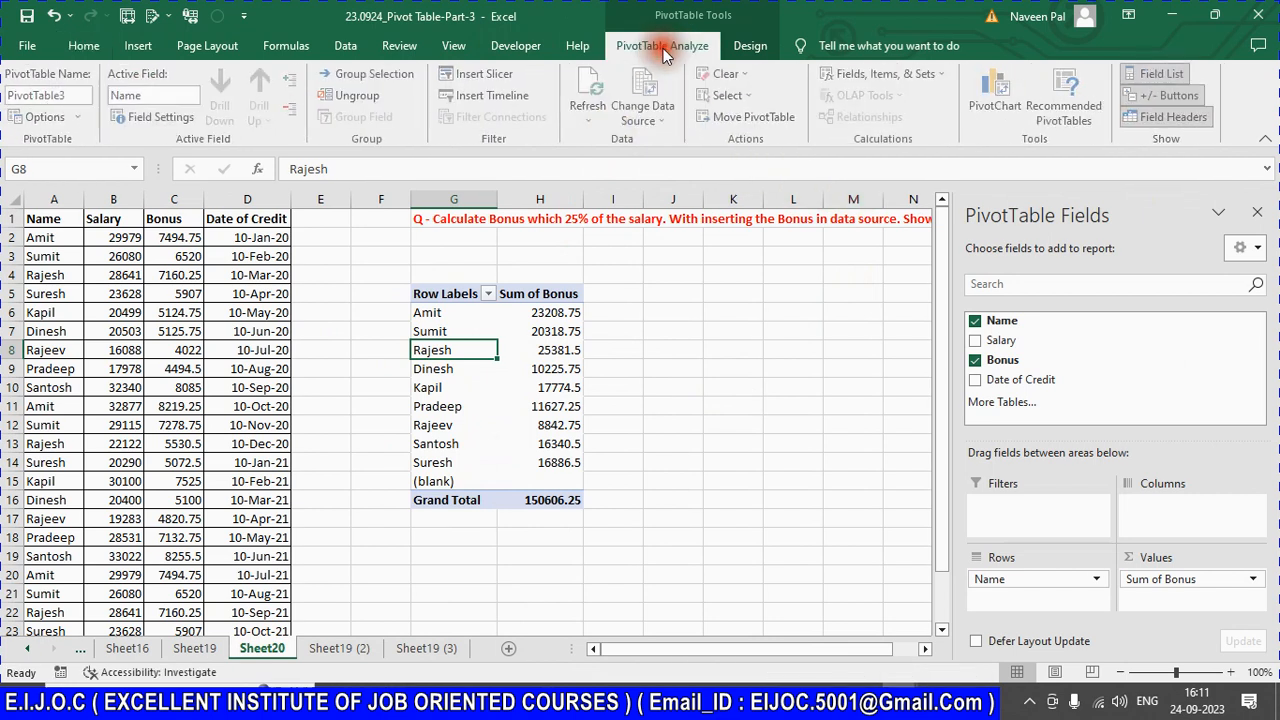
click(603, 125)
click(607, 163)
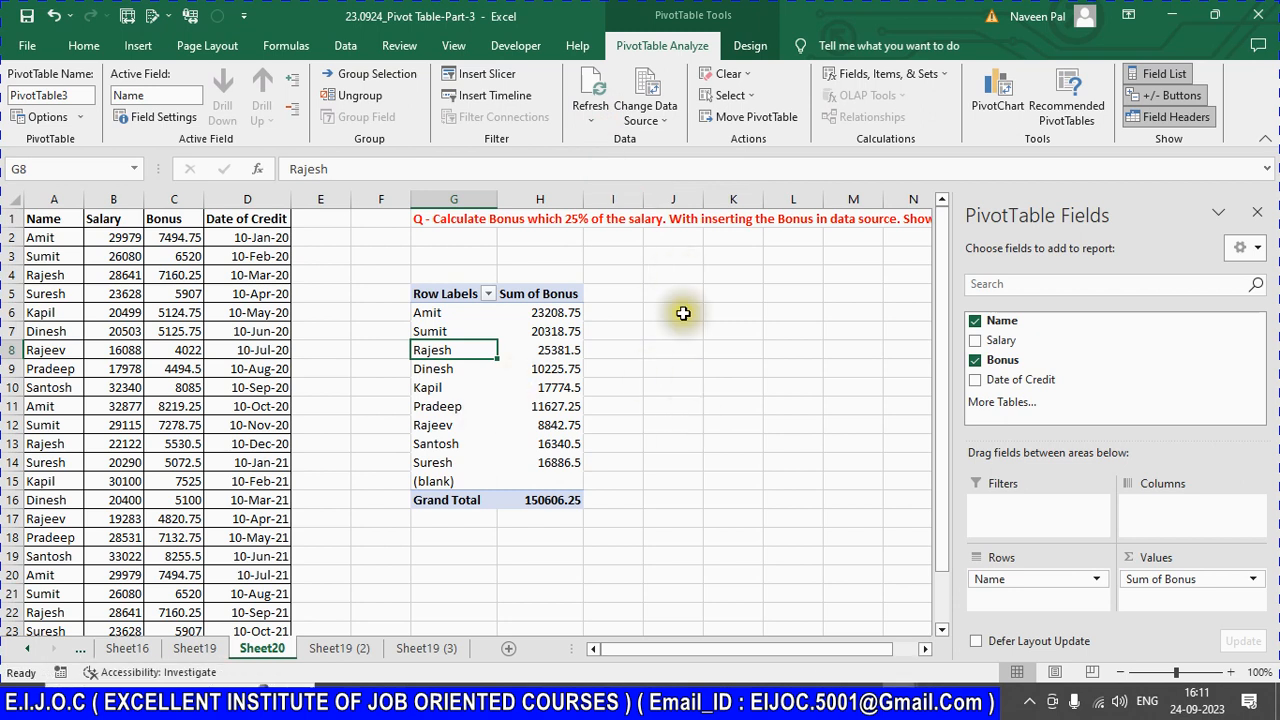
Step: List the formulas of the Sheet20 pivot table on a new sheet and read its solve order sections and notes
click(942, 75)
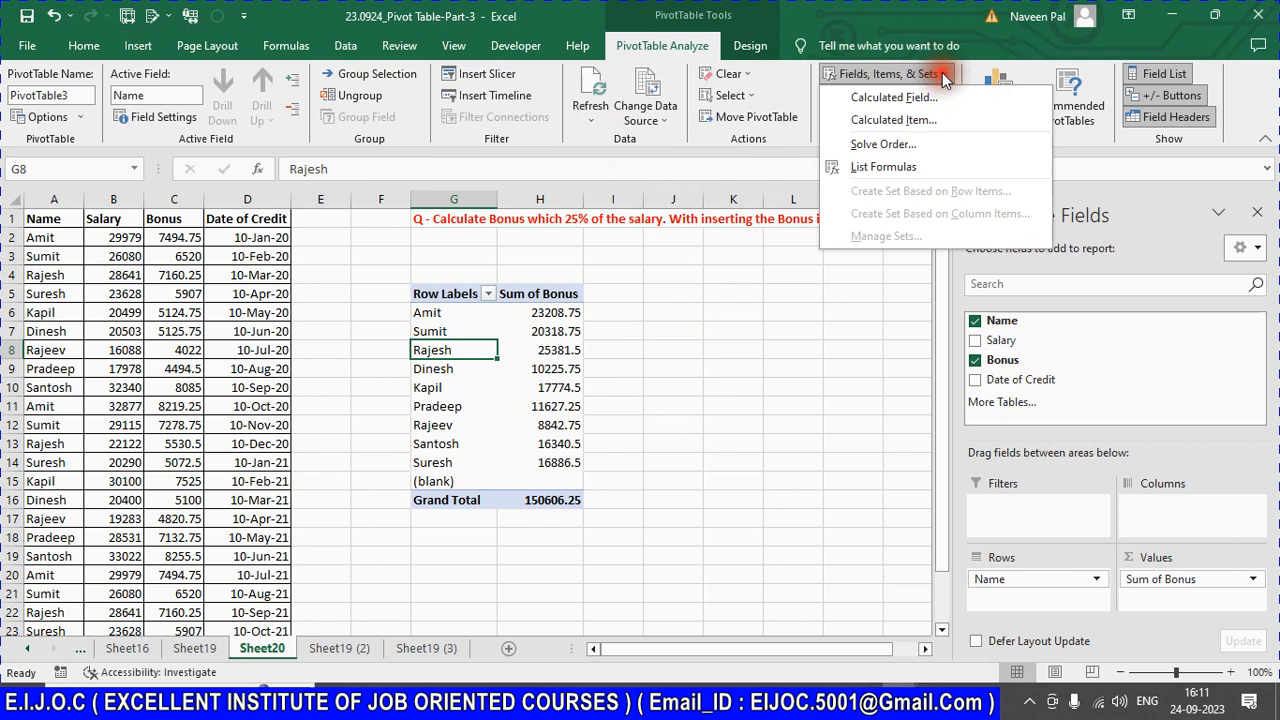
click(921, 167)
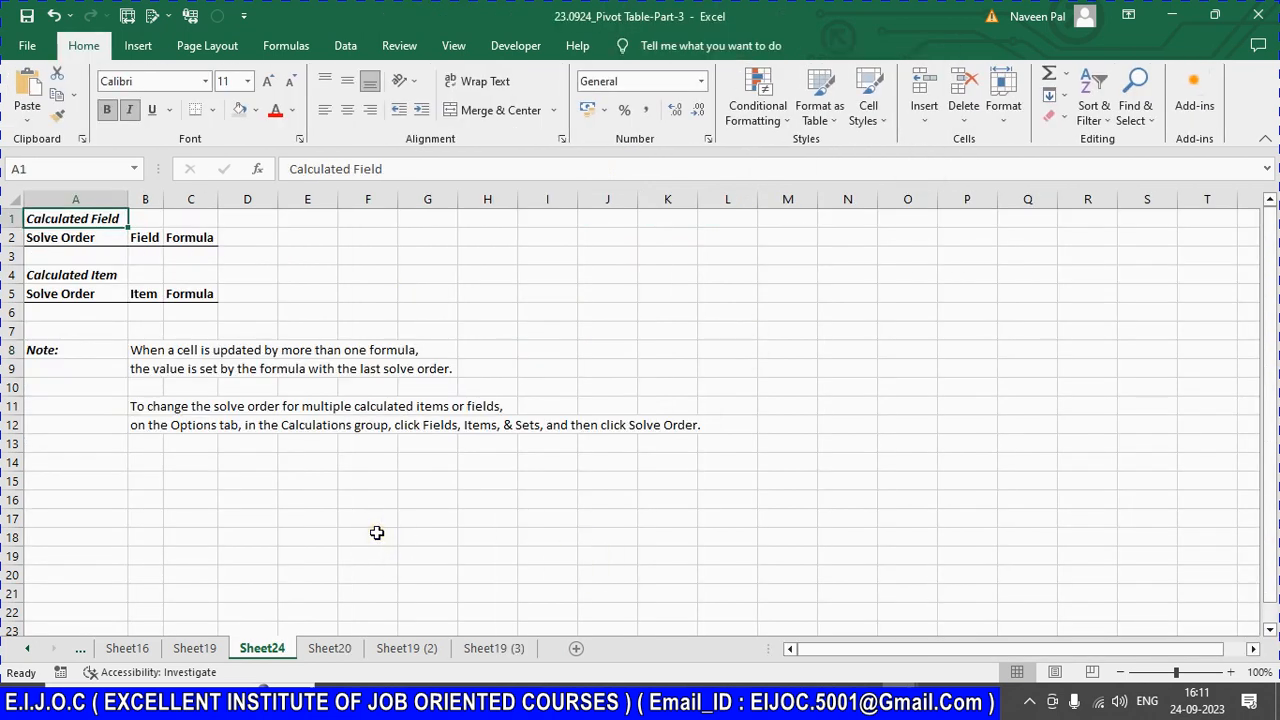
click(168, 425)
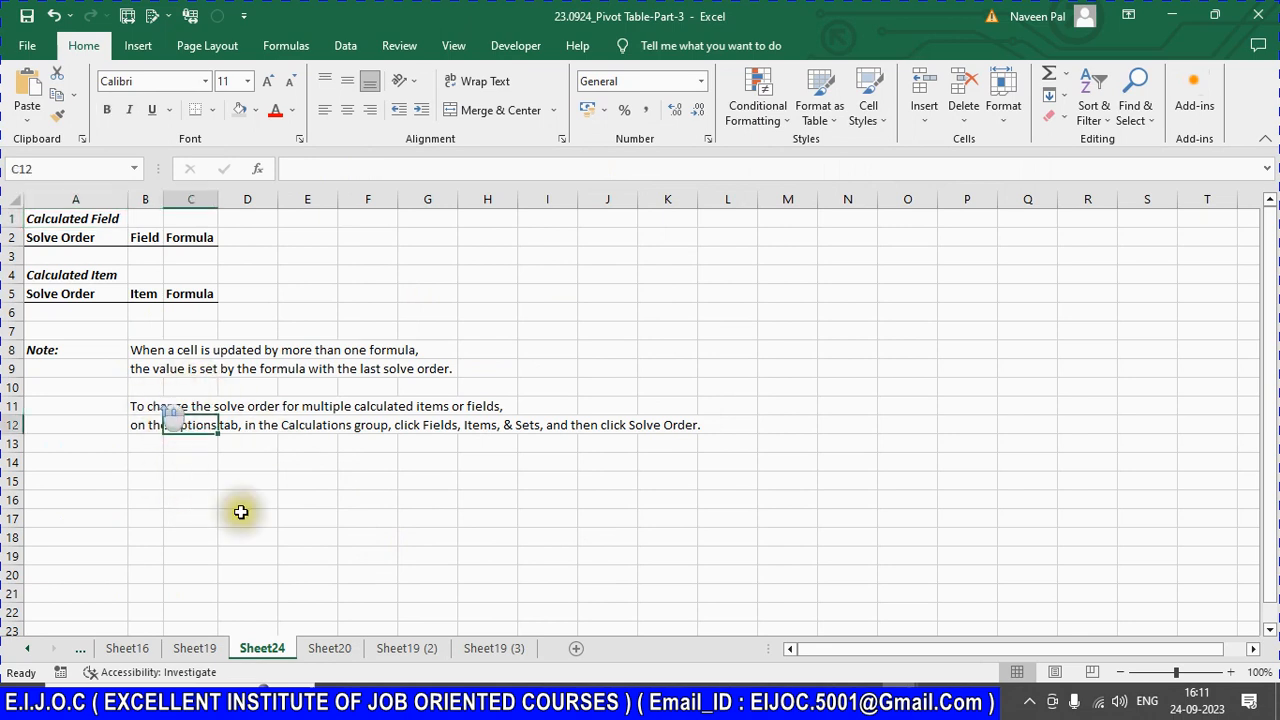
Step: Check the Sheet20 pivot table for existing calculated fields in the Insert Calculated Field dialog, adding none
click(329, 648)
click(480, 352)
click(480, 358)
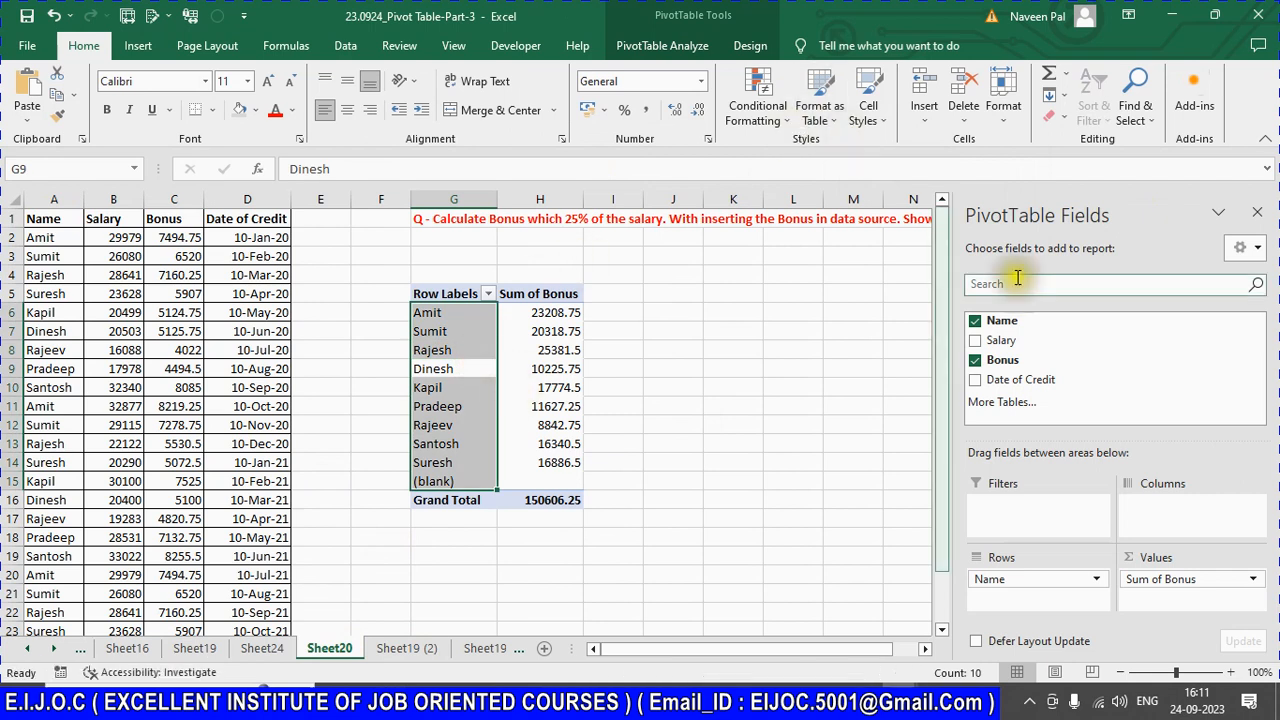
click(645, 46)
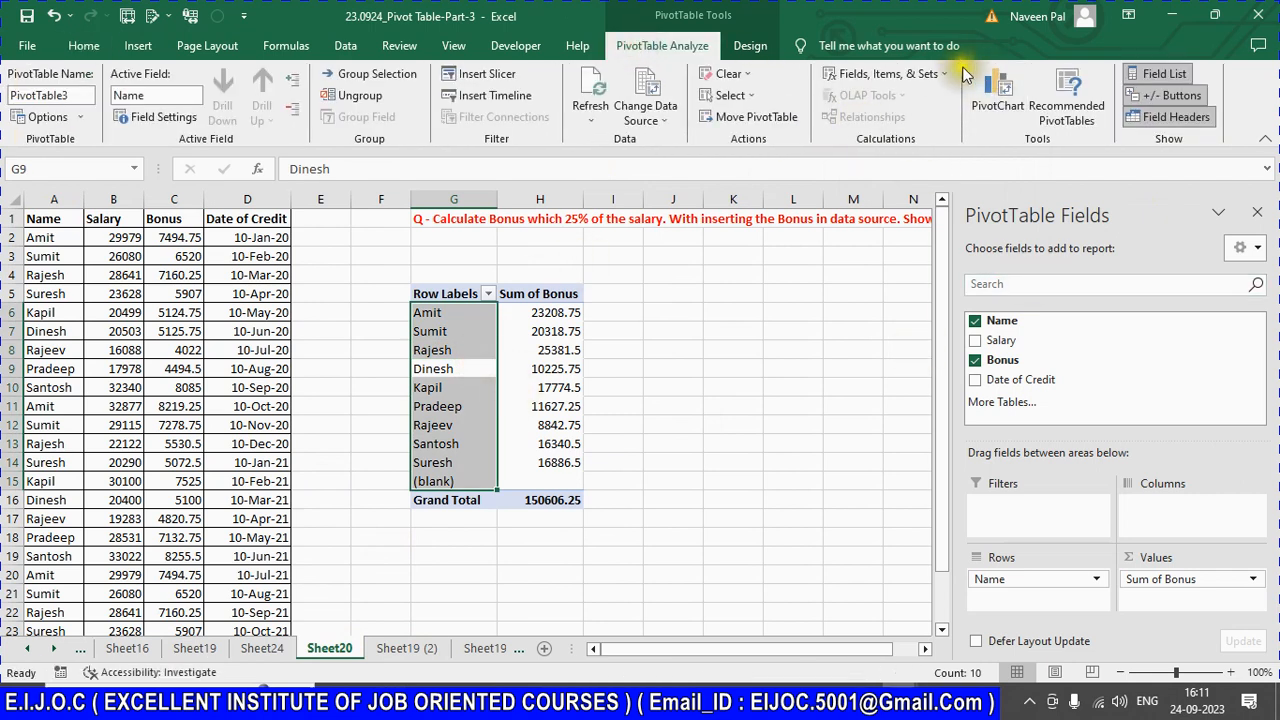
click(885, 73)
click(912, 98)
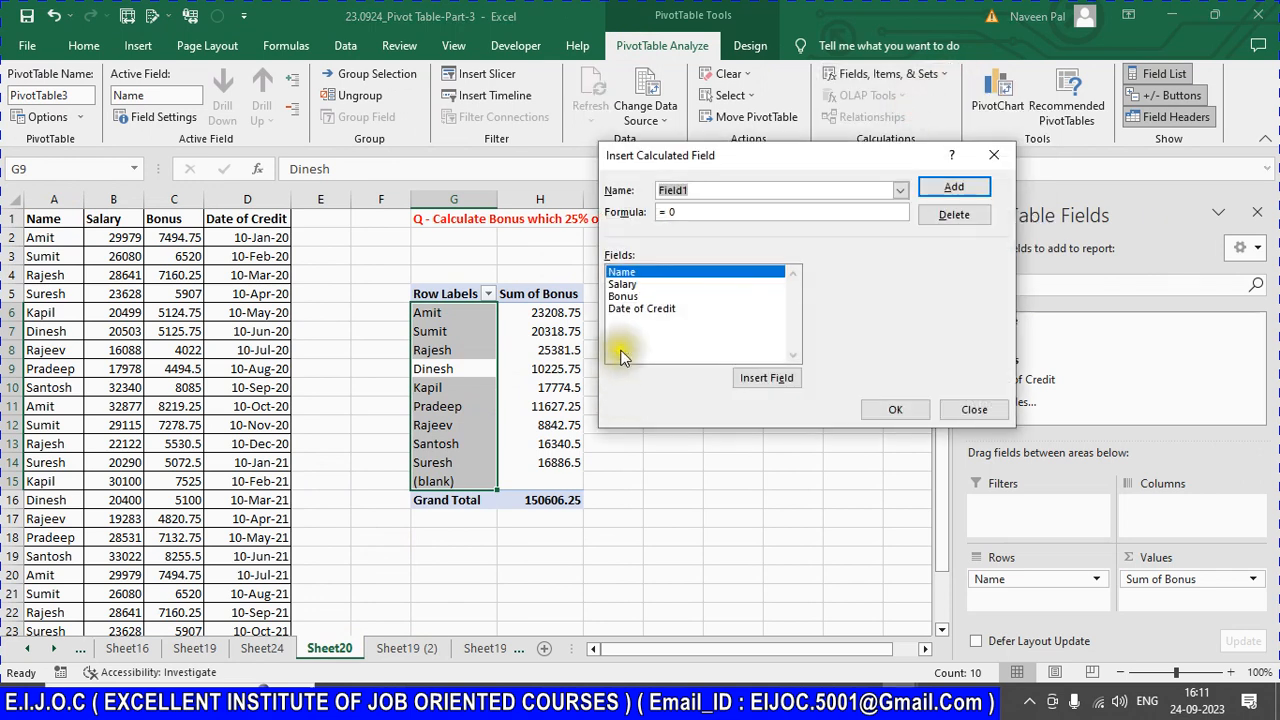
click(622, 297)
click(805, 188)
click(895, 190)
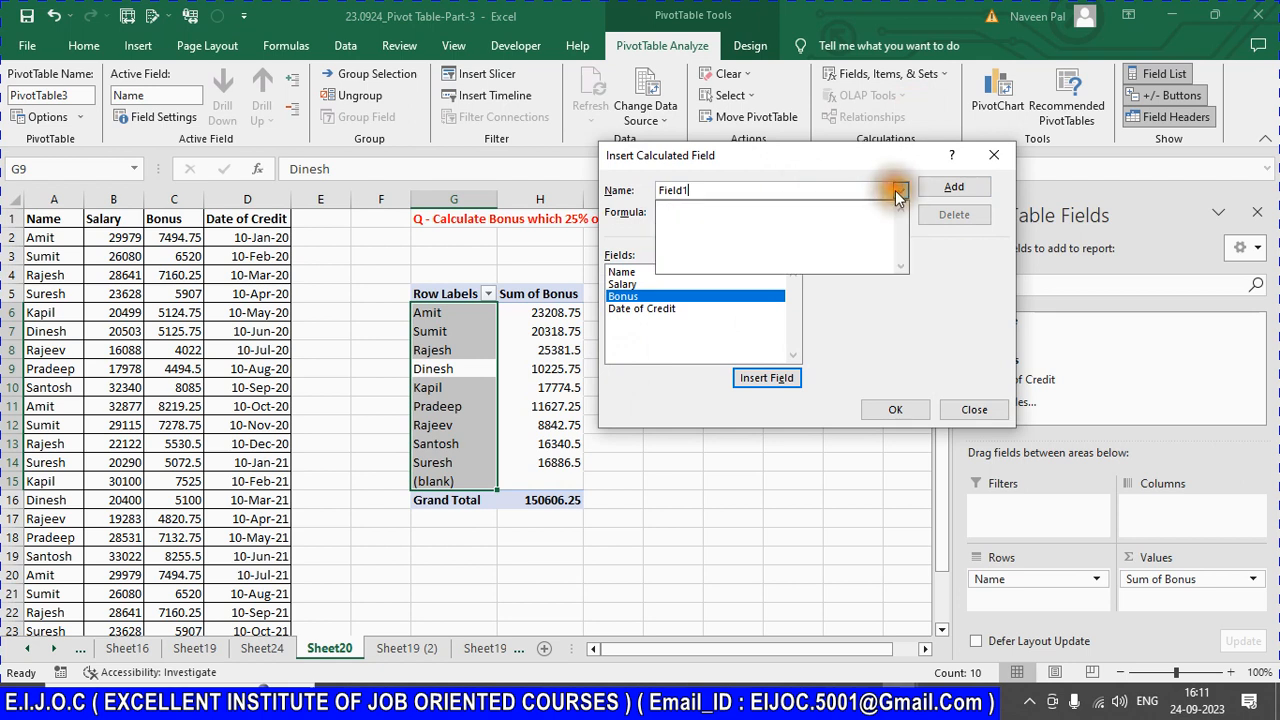
click(896, 190)
click(896, 190)
click(896, 190)
click(896, 190)
click(931, 304)
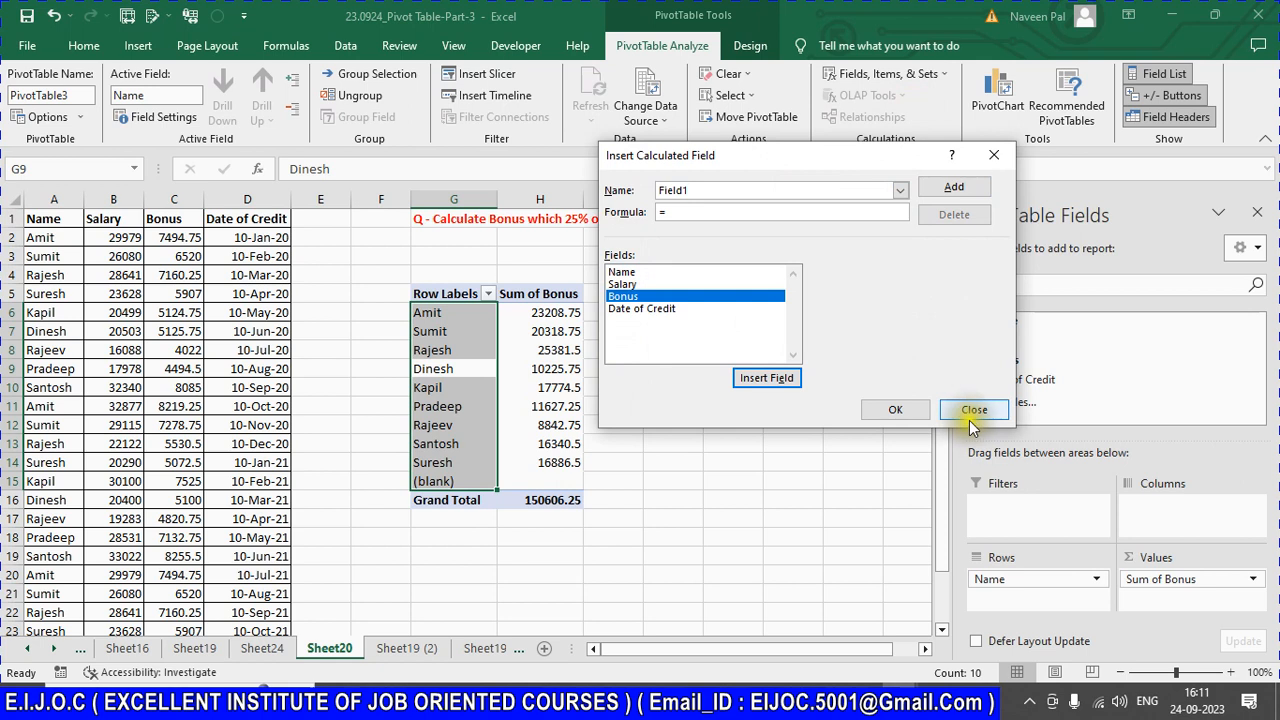
click(972, 411)
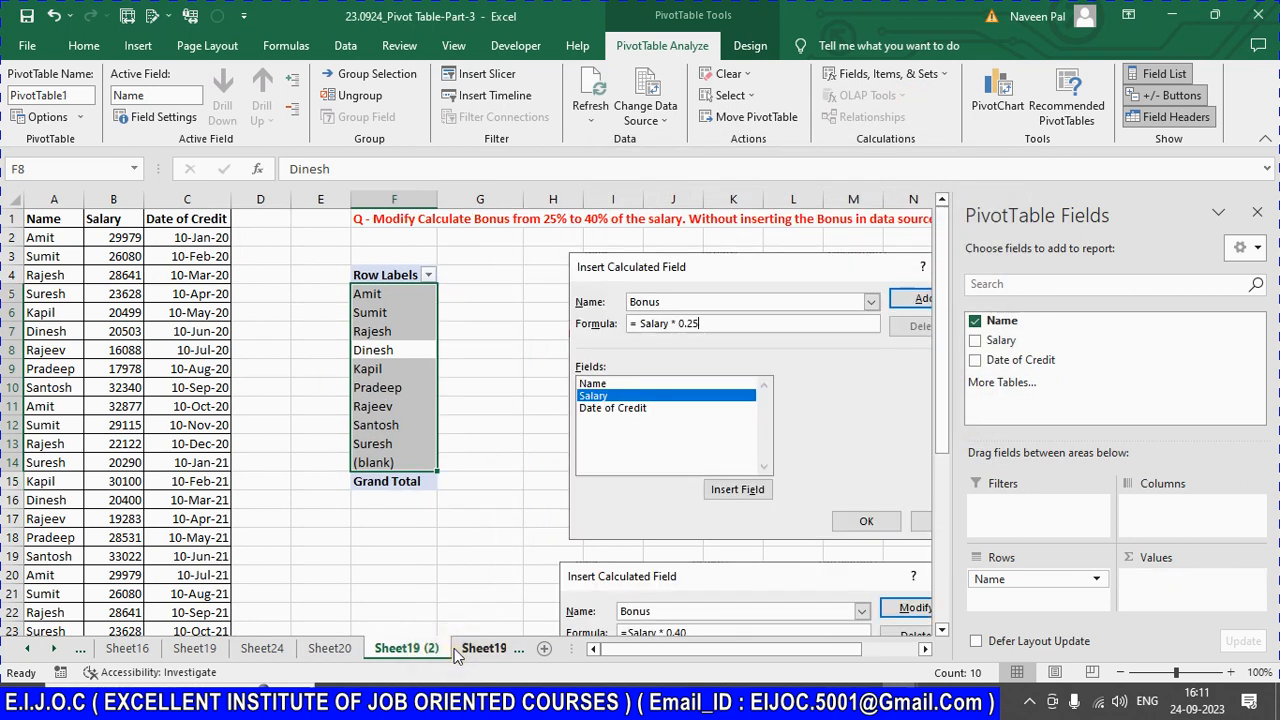
Step: Create a copy of Sheet19 (3) at the end of the workbook
click(454, 648)
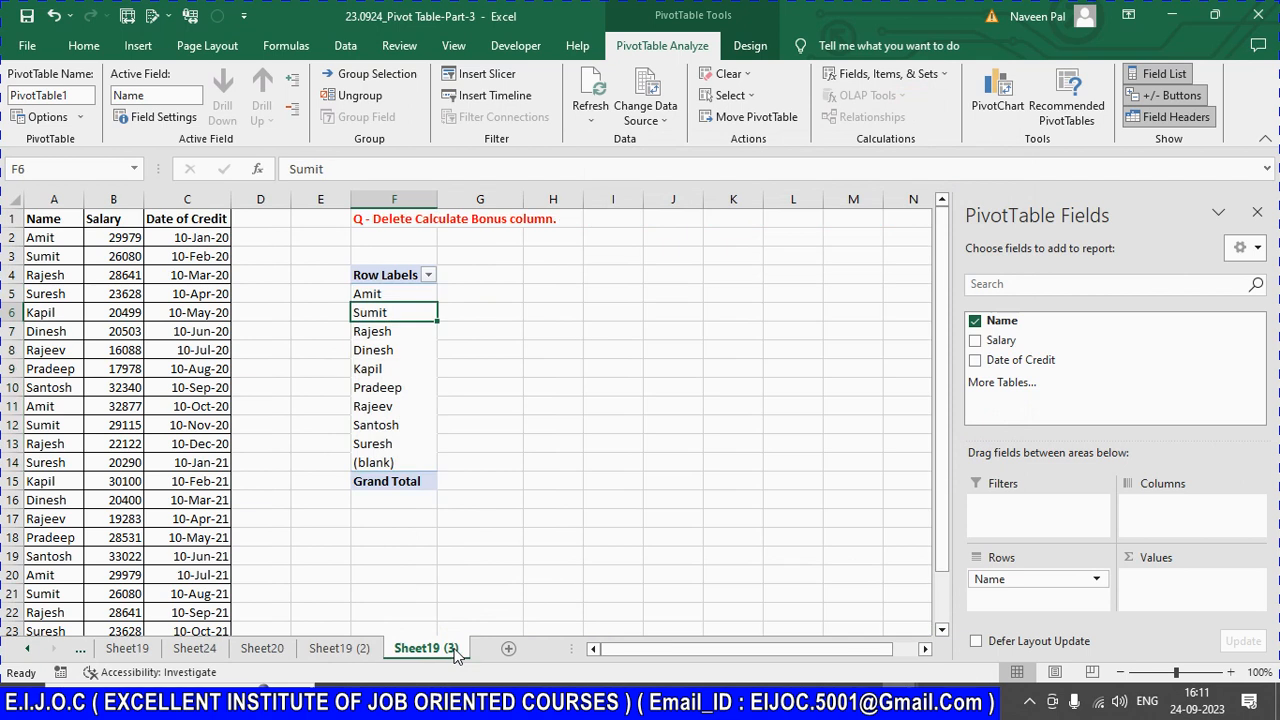
right_click(456, 651)
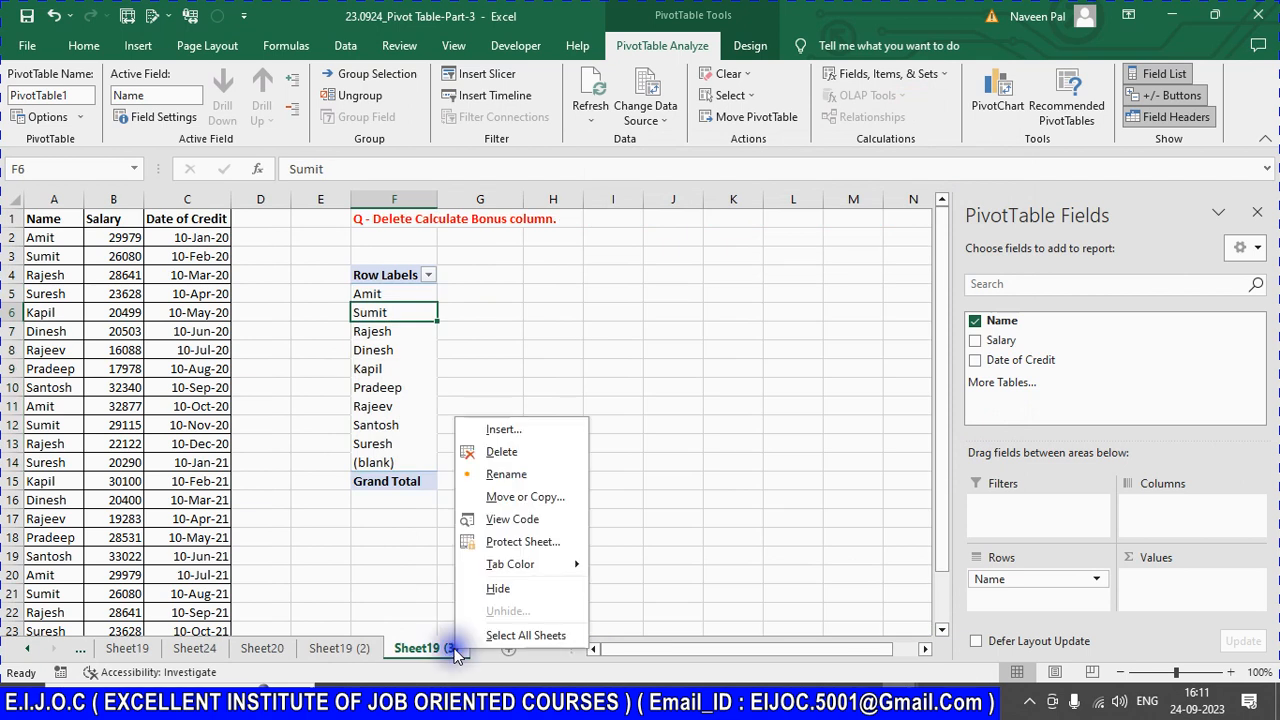
click(524, 497)
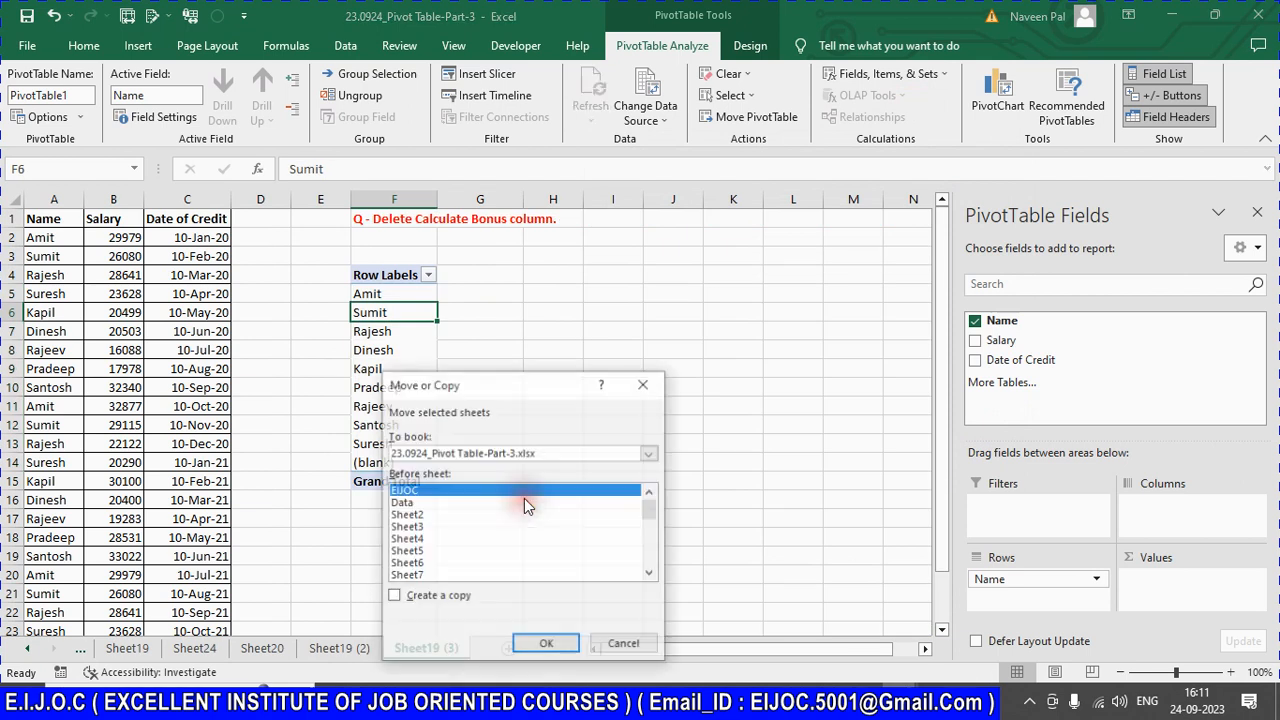
scroll(560, 510, down, 5)
click(475, 576)
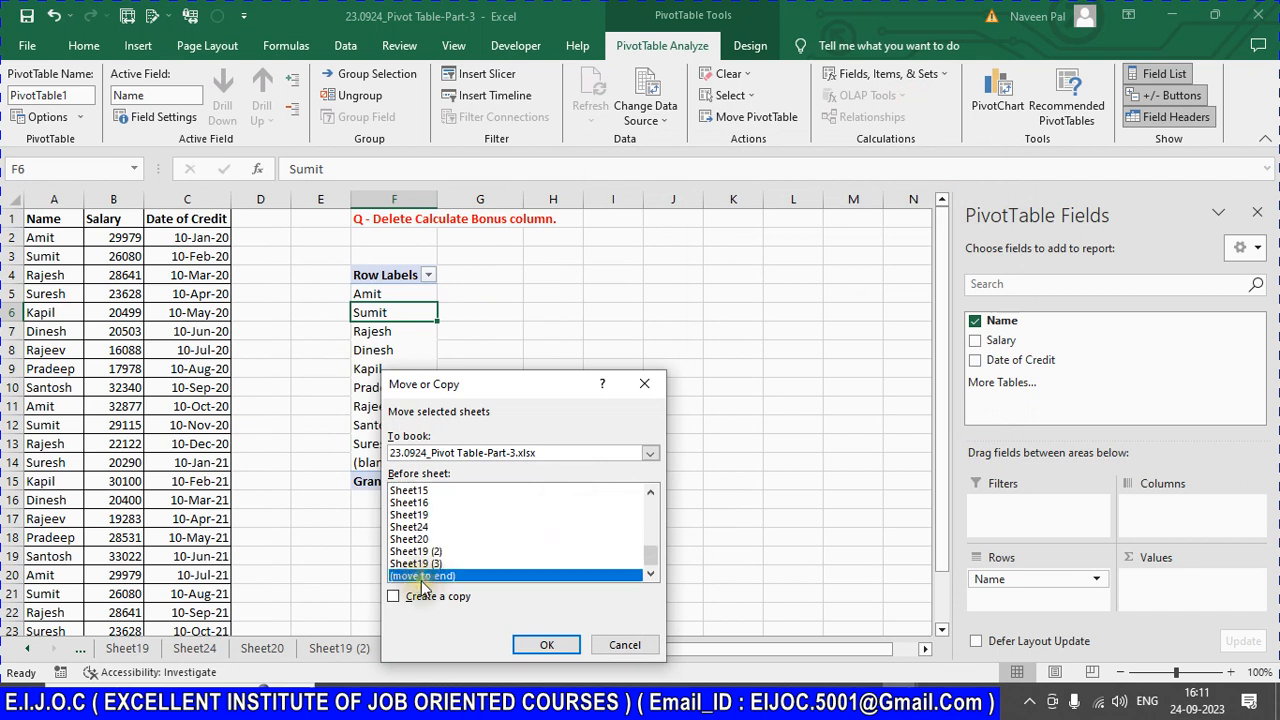
click(395, 597)
click(546, 644)
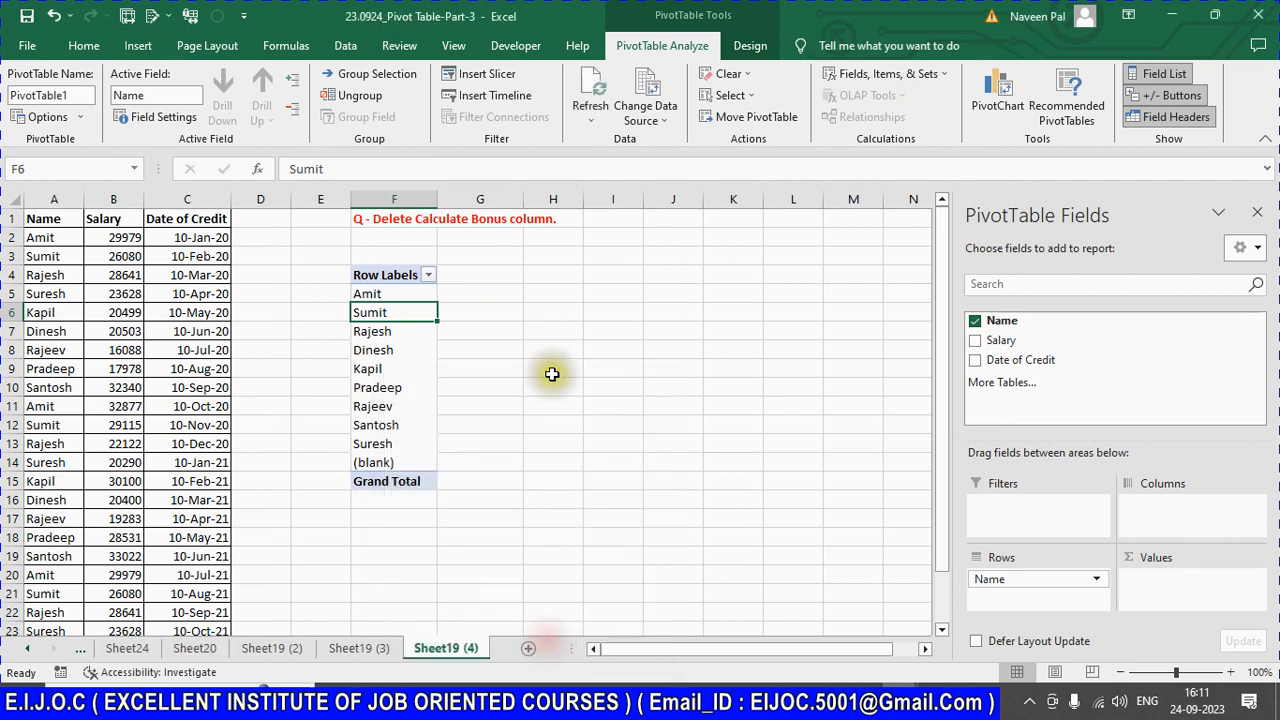
Step: Replace the question heading in cell F1 of the copied sheet with "Show list formulas"
click(378, 222)
key(Delete)
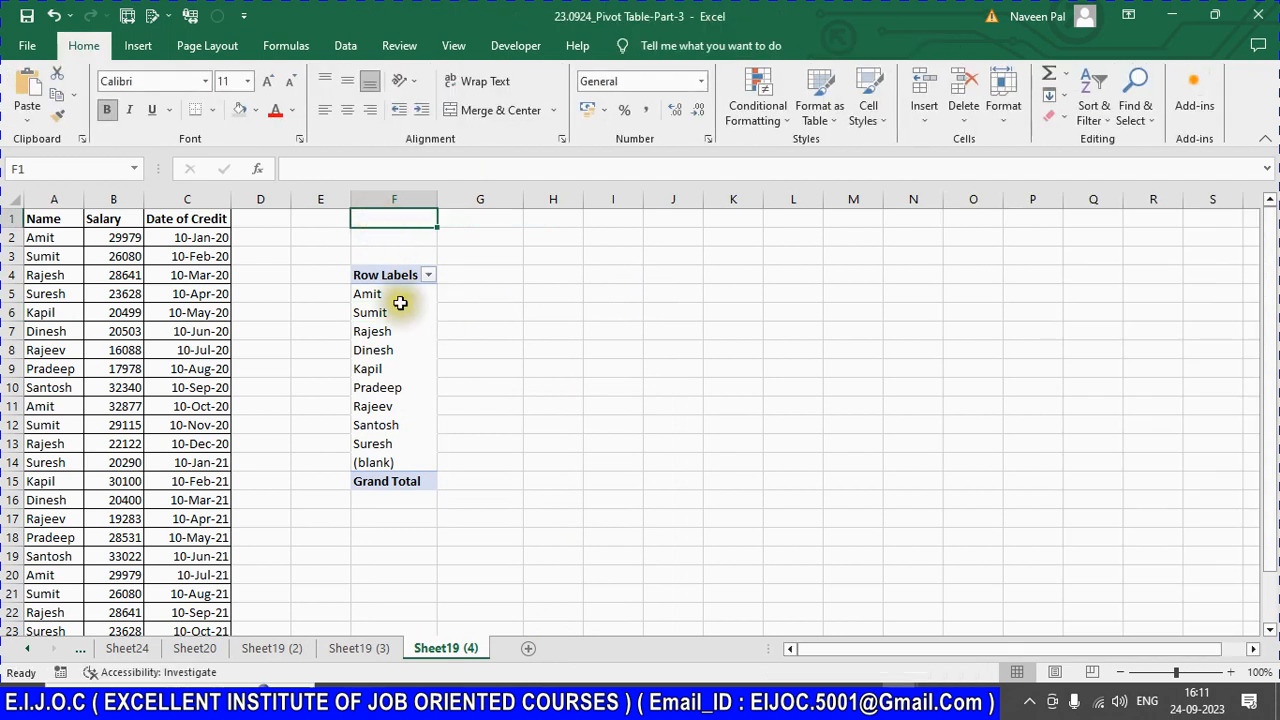
click(386, 275)
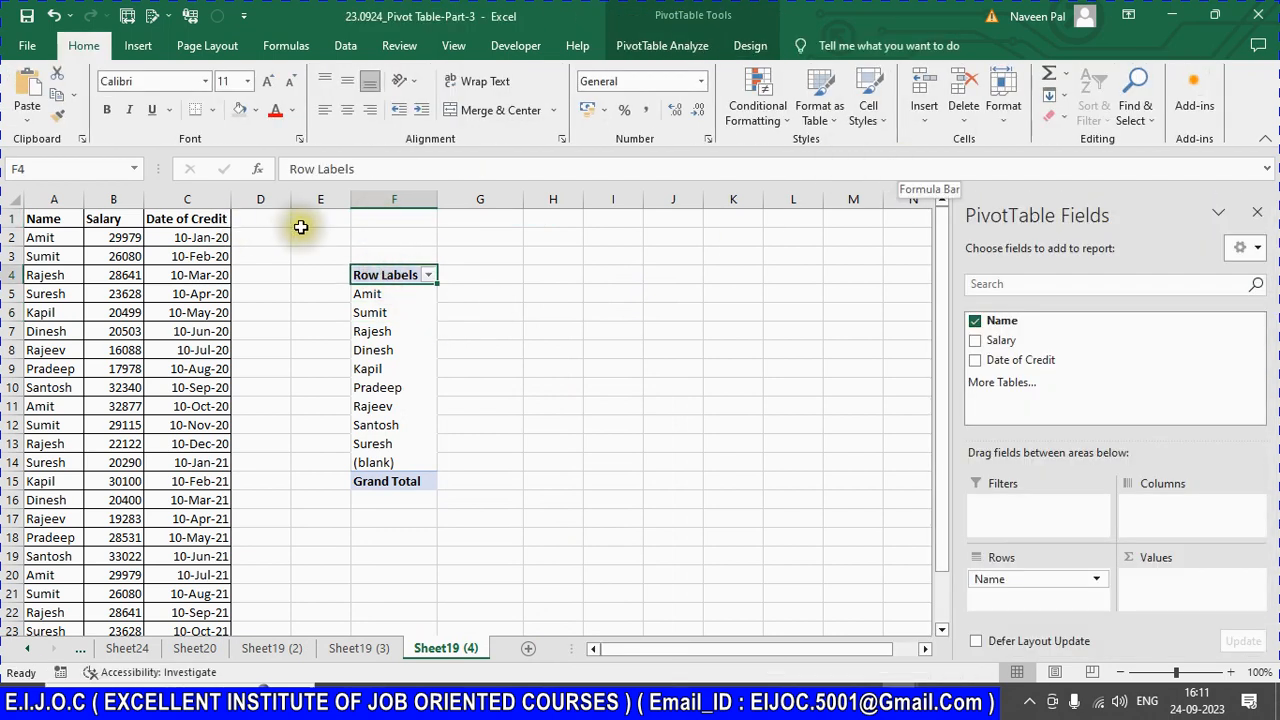
click(378, 222)
text(Show list formulas)
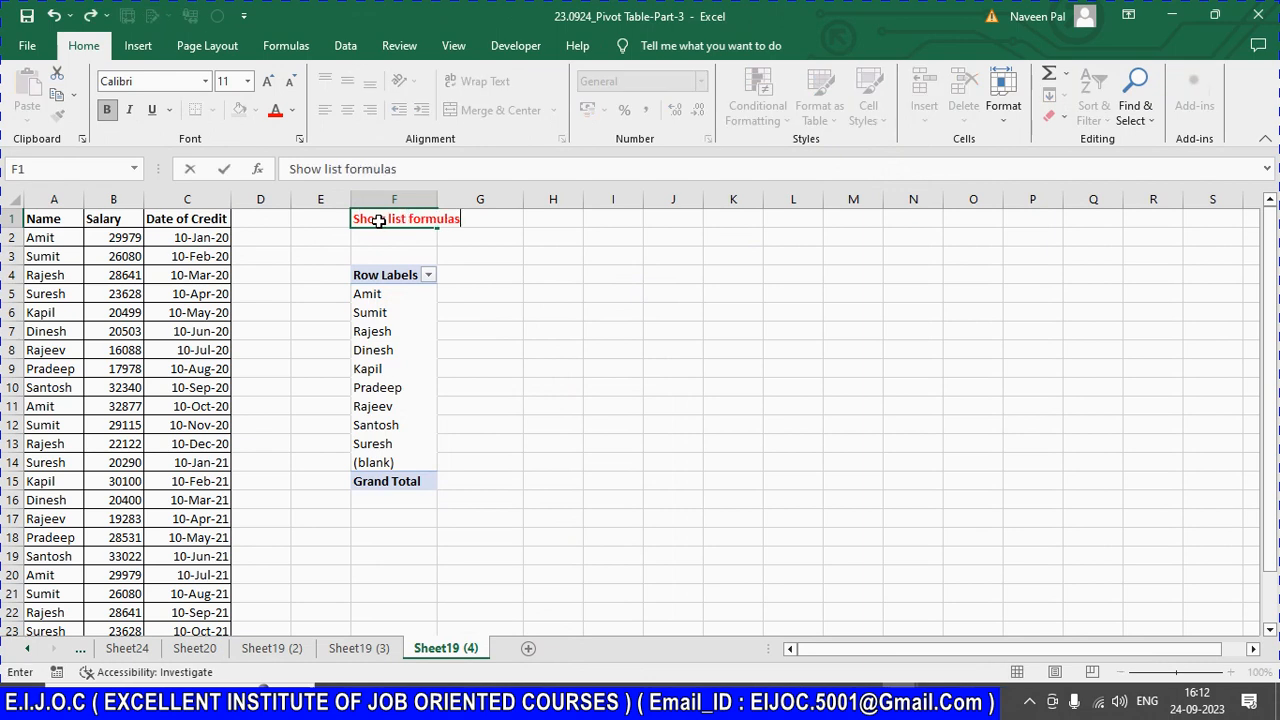
Step: Add a calculated field named Bonus with the formula = Salary * 0.25 to the pivot table on Sheet19 (4)
click(405, 275)
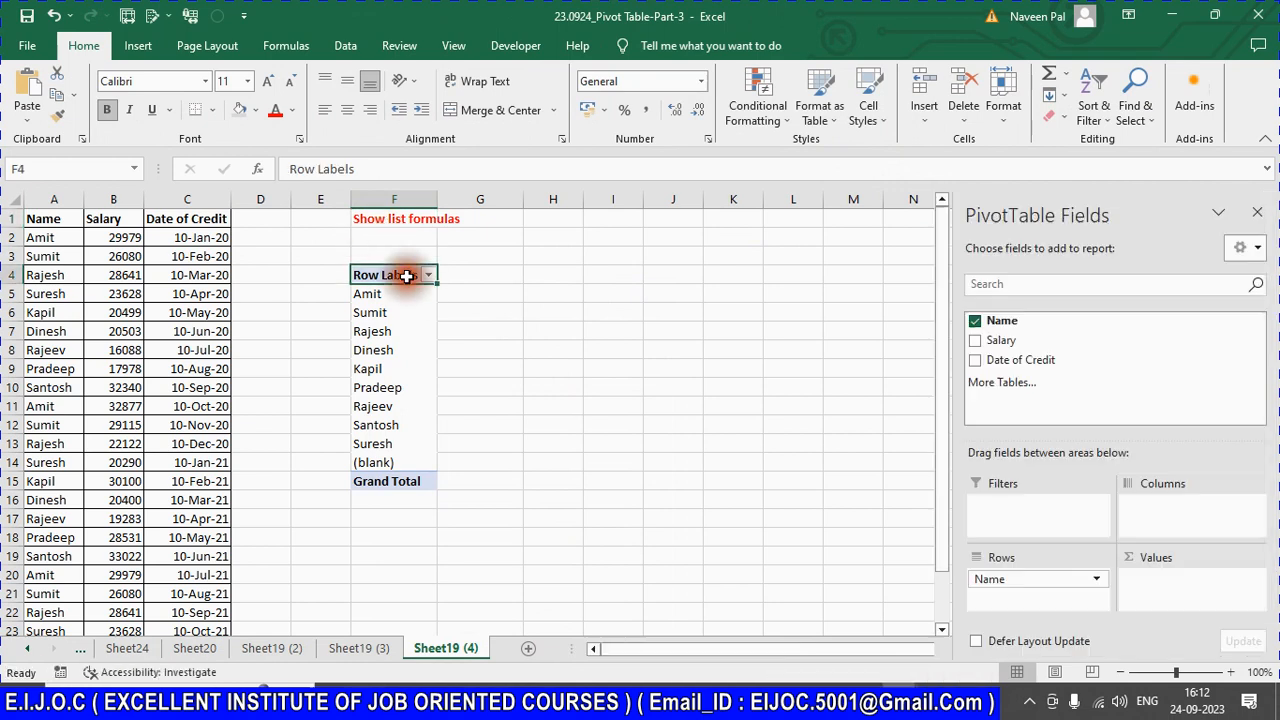
click(681, 46)
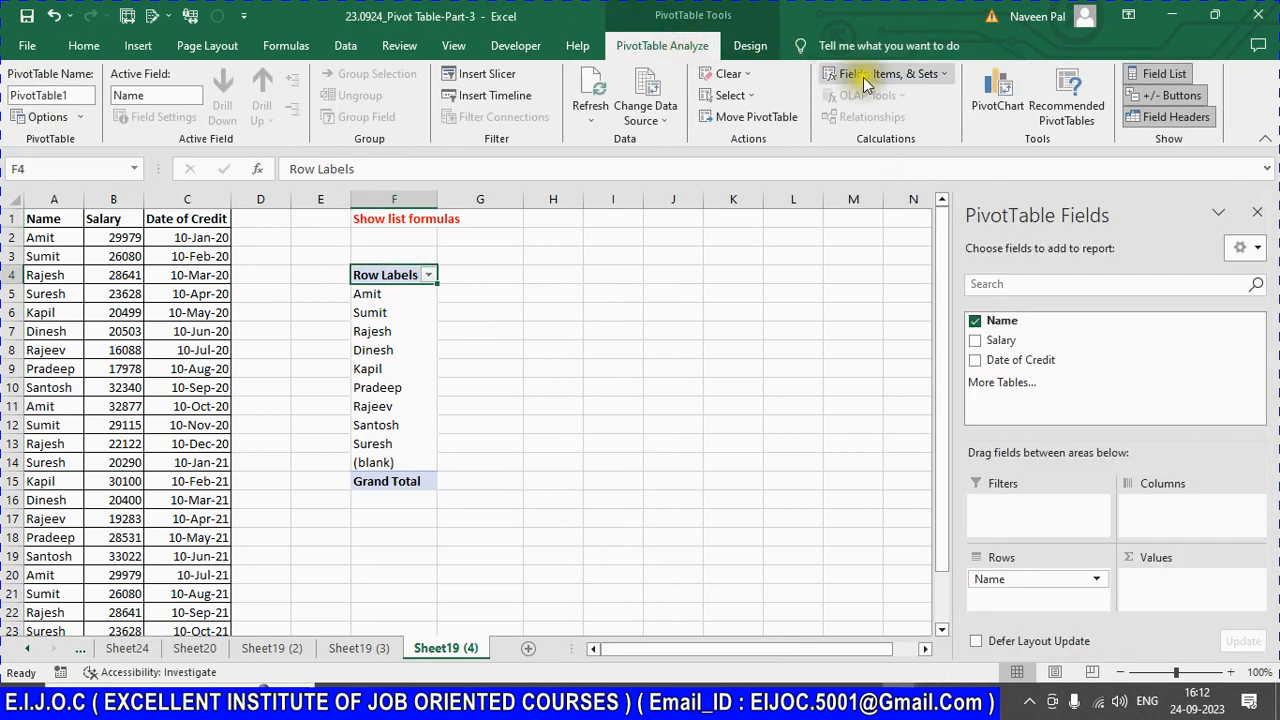
click(925, 74)
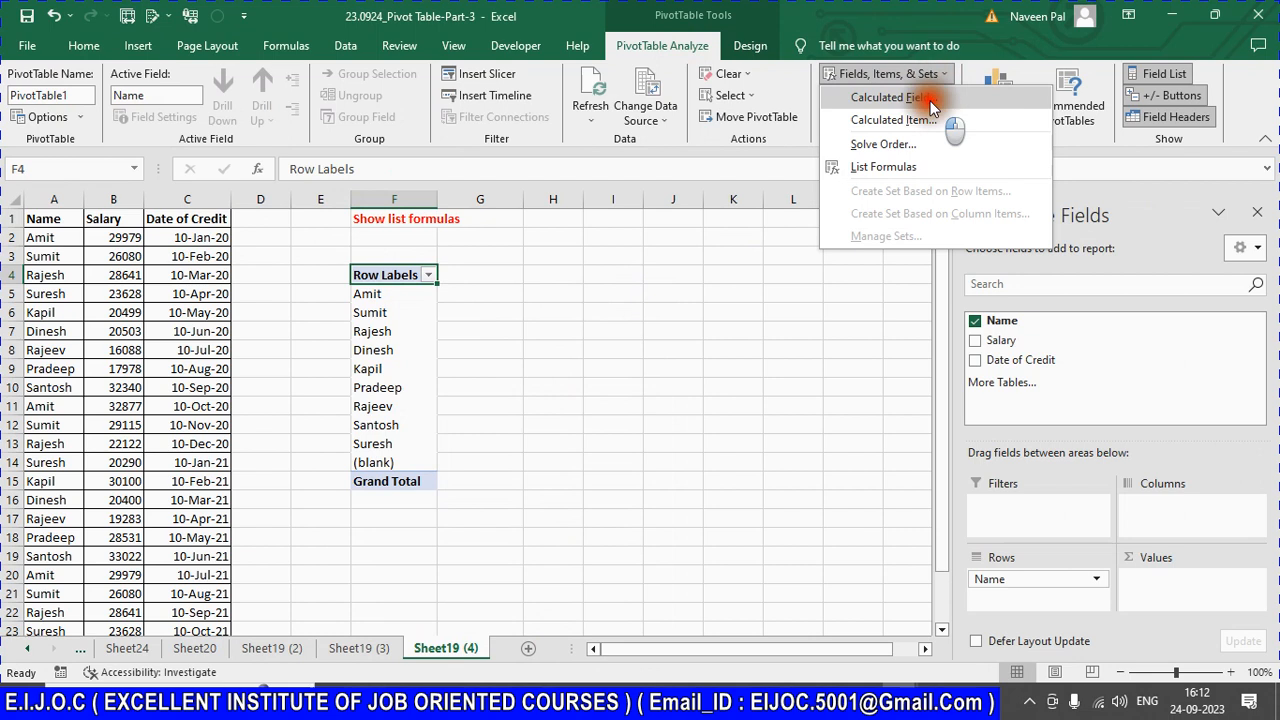
click(928, 95)
click(899, 190)
click(898, 191)
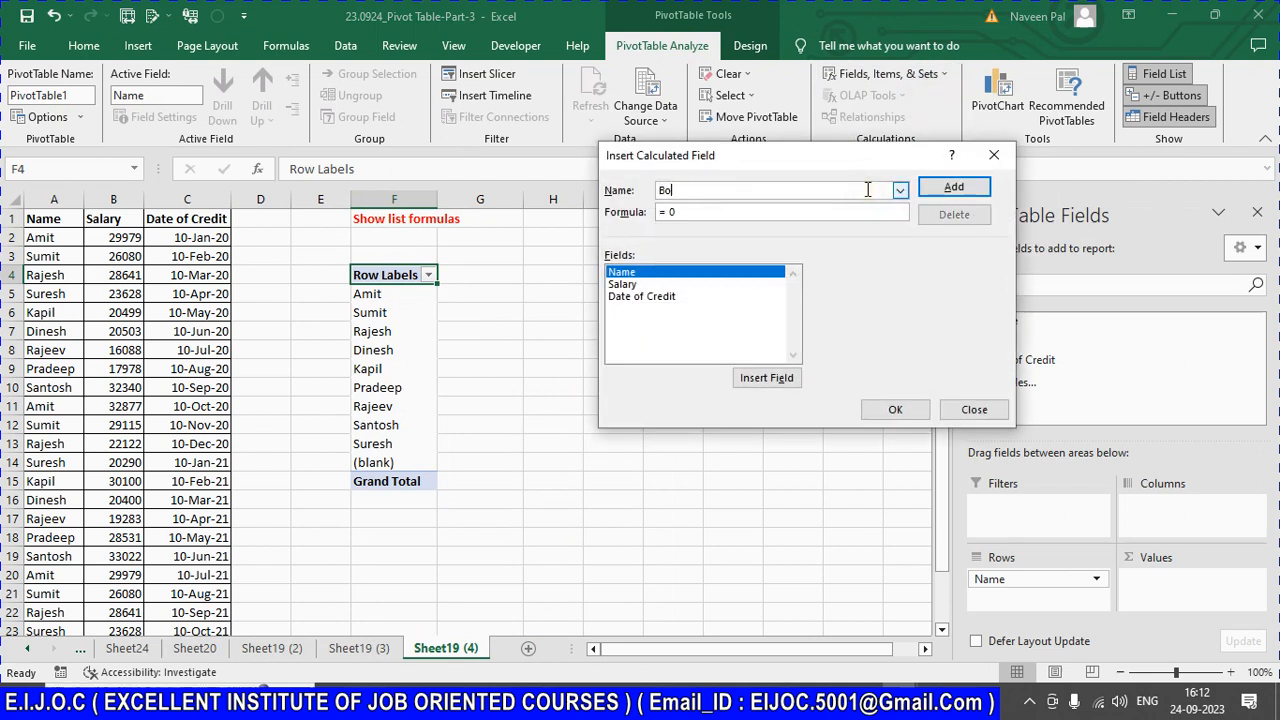
click(796, 210)
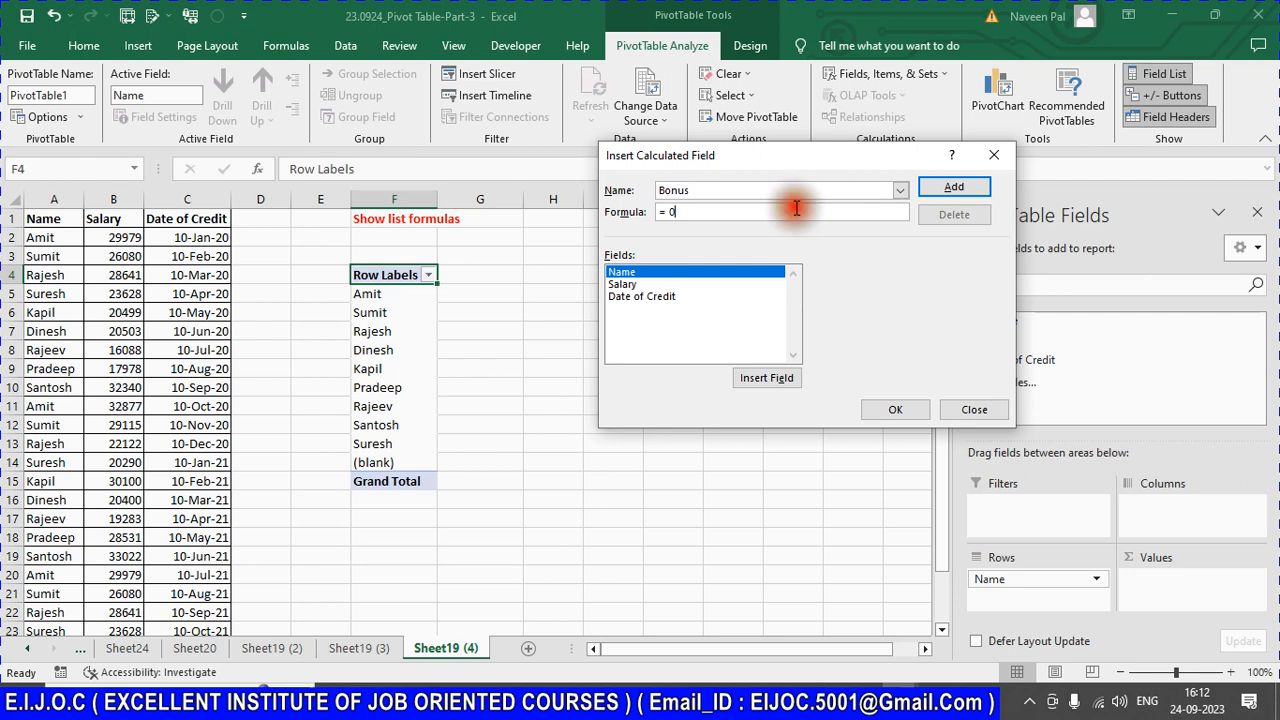
click(721, 208)
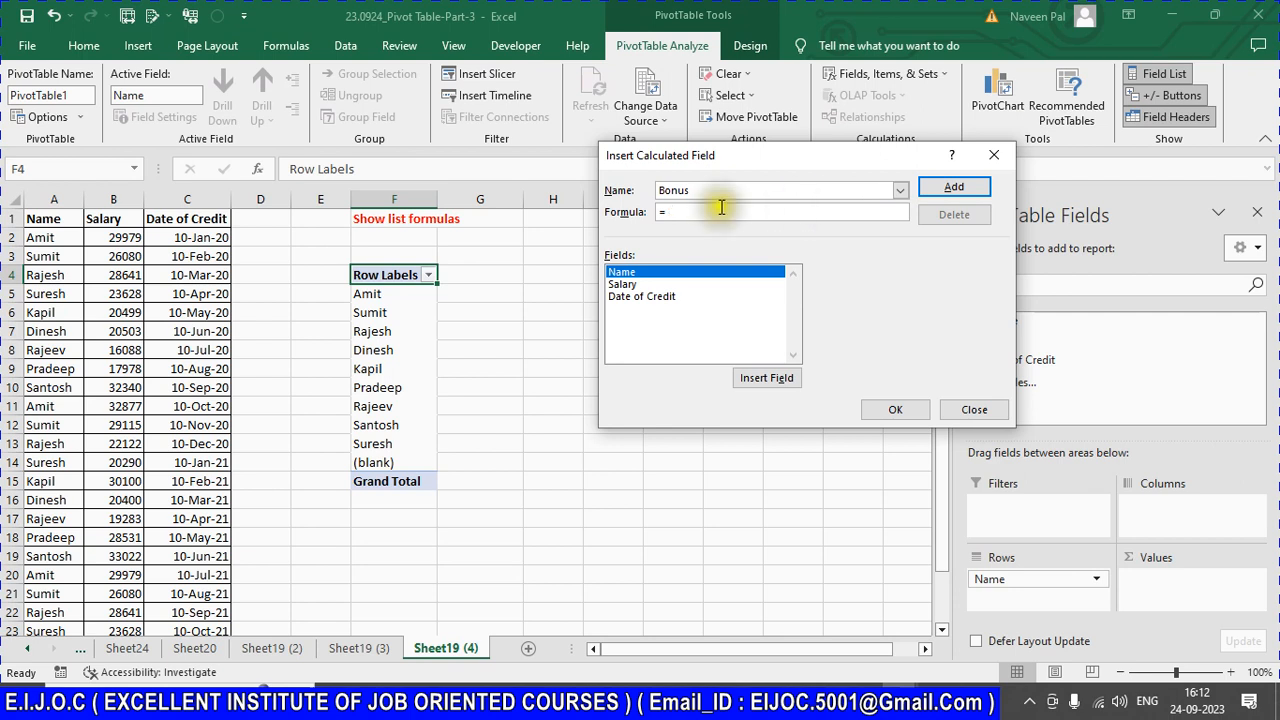
click(659, 286)
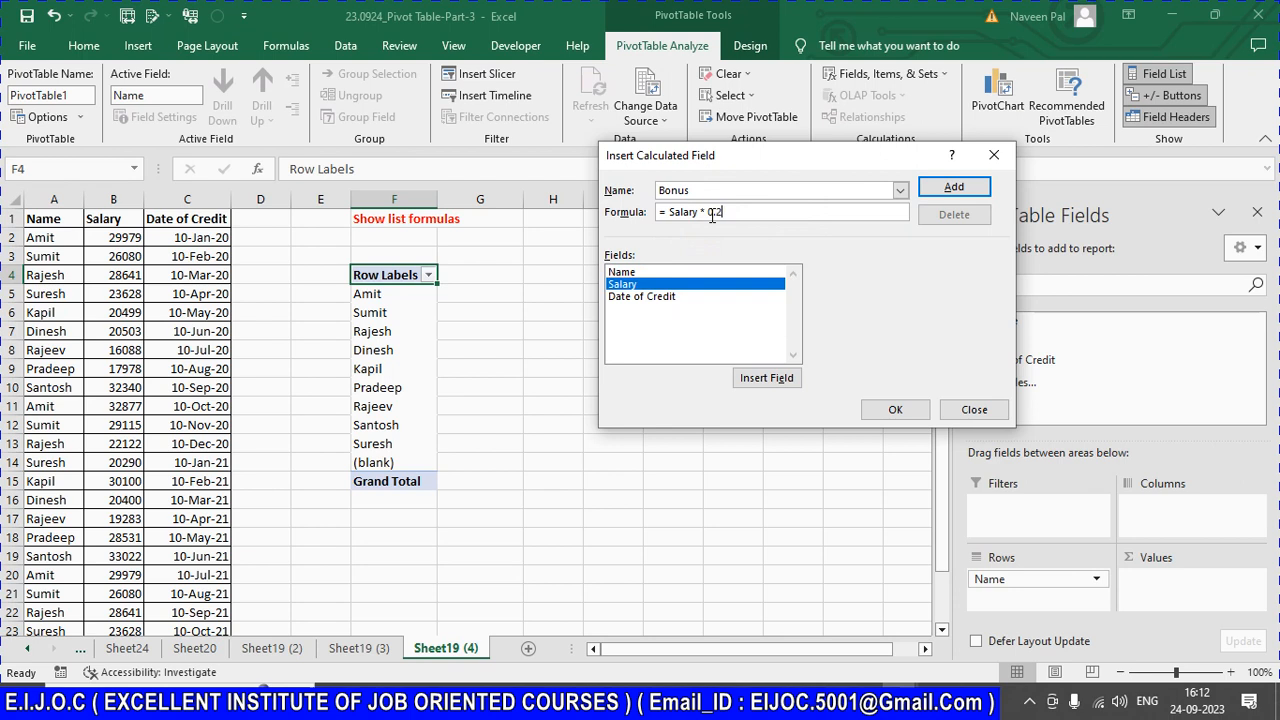
click(956, 186)
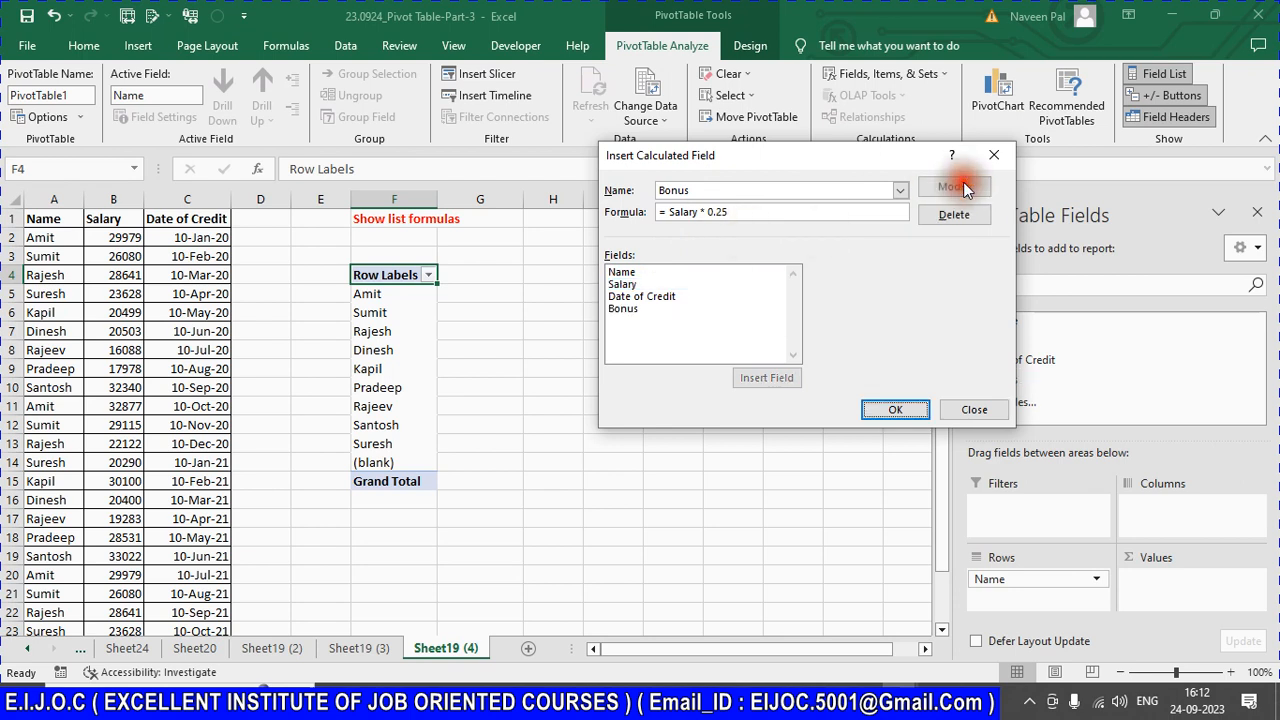
click(894, 409)
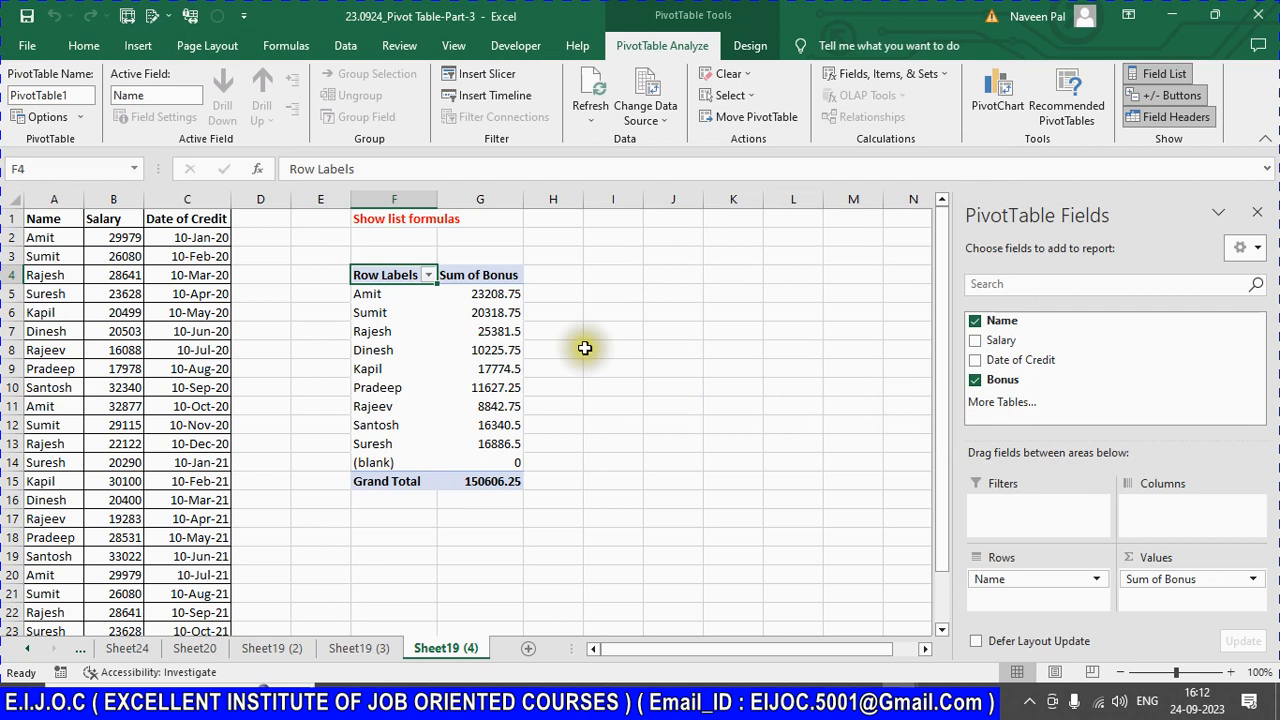
Step: List the Sheet19 (4) pivot table's formulas on a new sheet and select the Bonus entry's solve order, field and formula cells
click(940, 77)
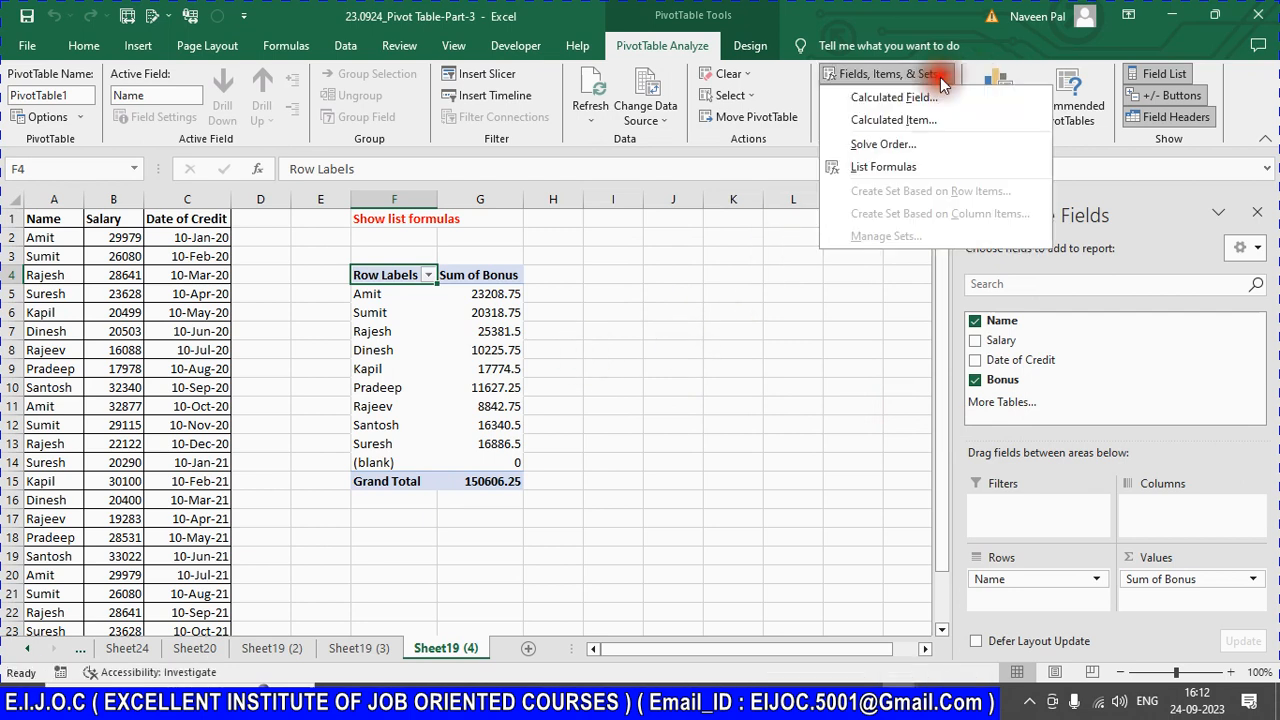
click(897, 170)
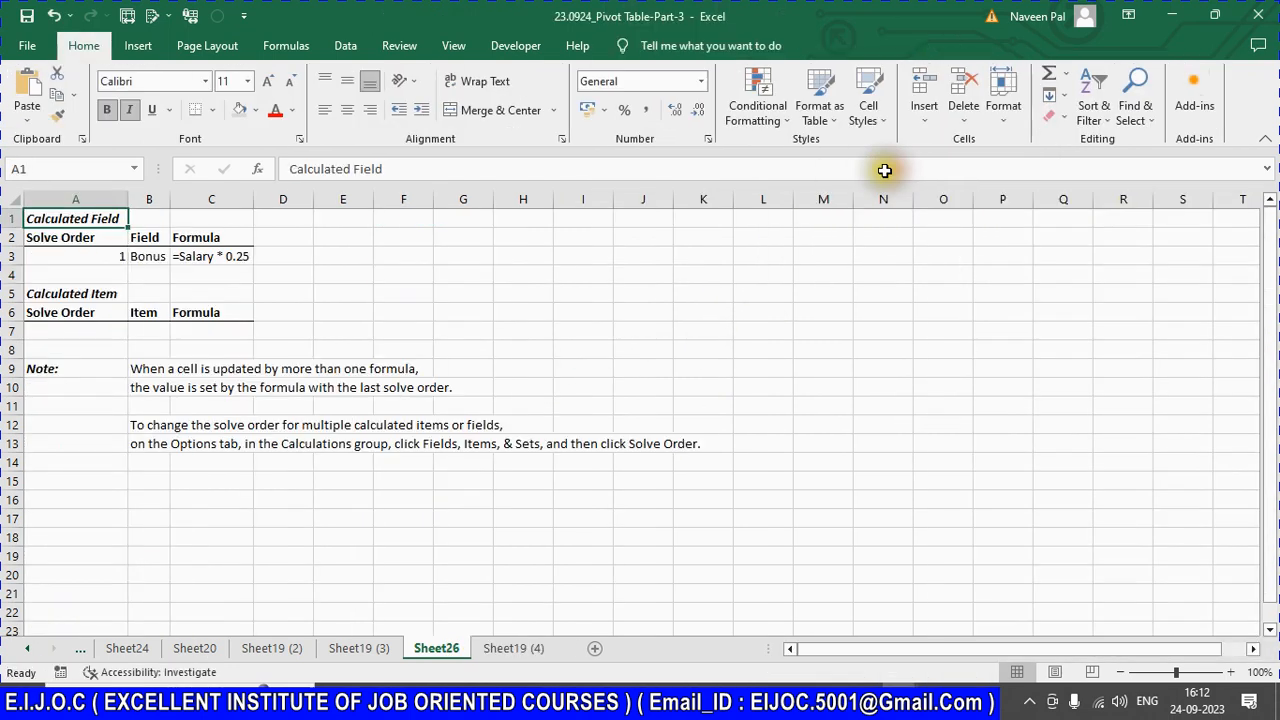
drag(110, 256, 250, 256)
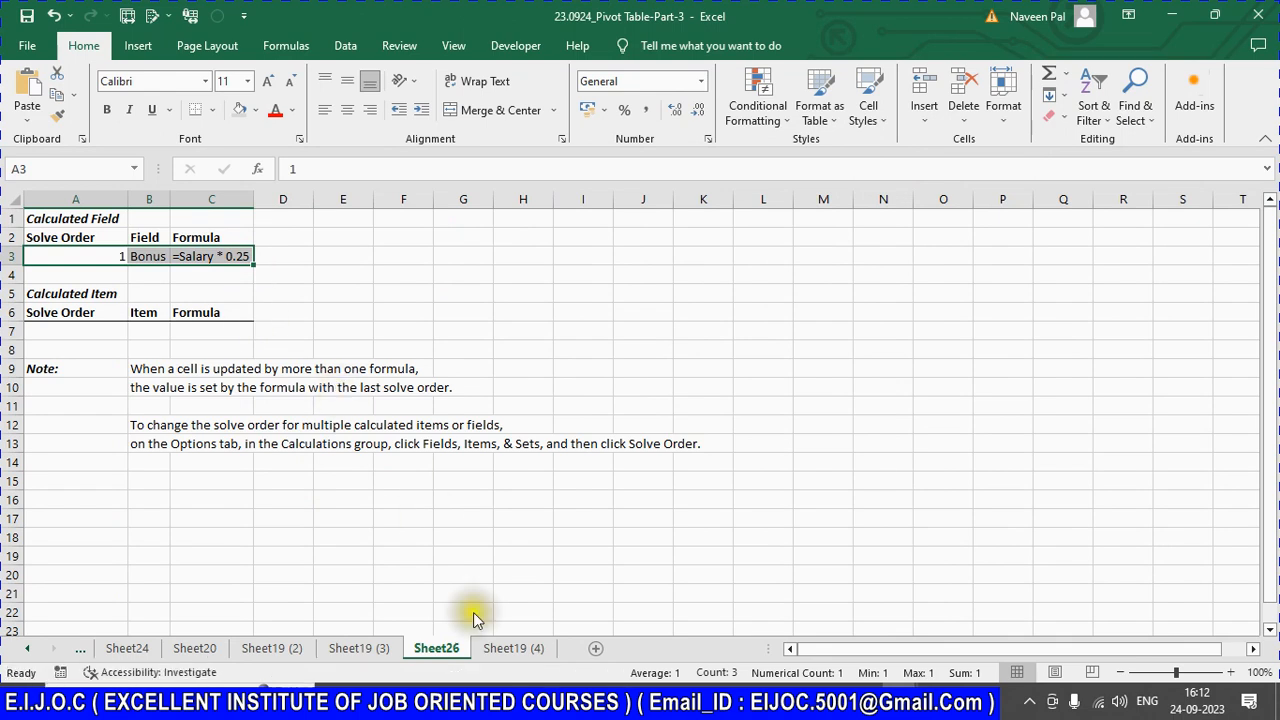
Step: Add a second calculated field named Incentive, based on the Salary field, to the pivot table on Sheet19 (4)
click(504, 650)
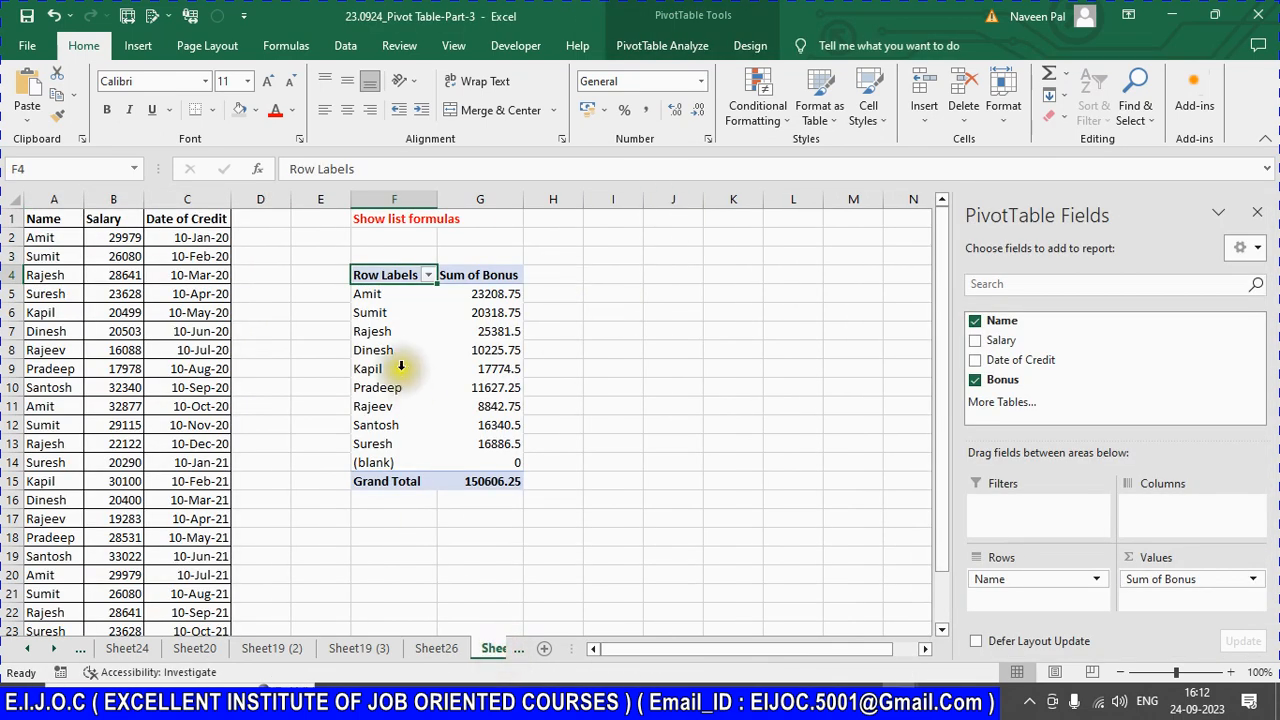
click(400, 333)
click(691, 48)
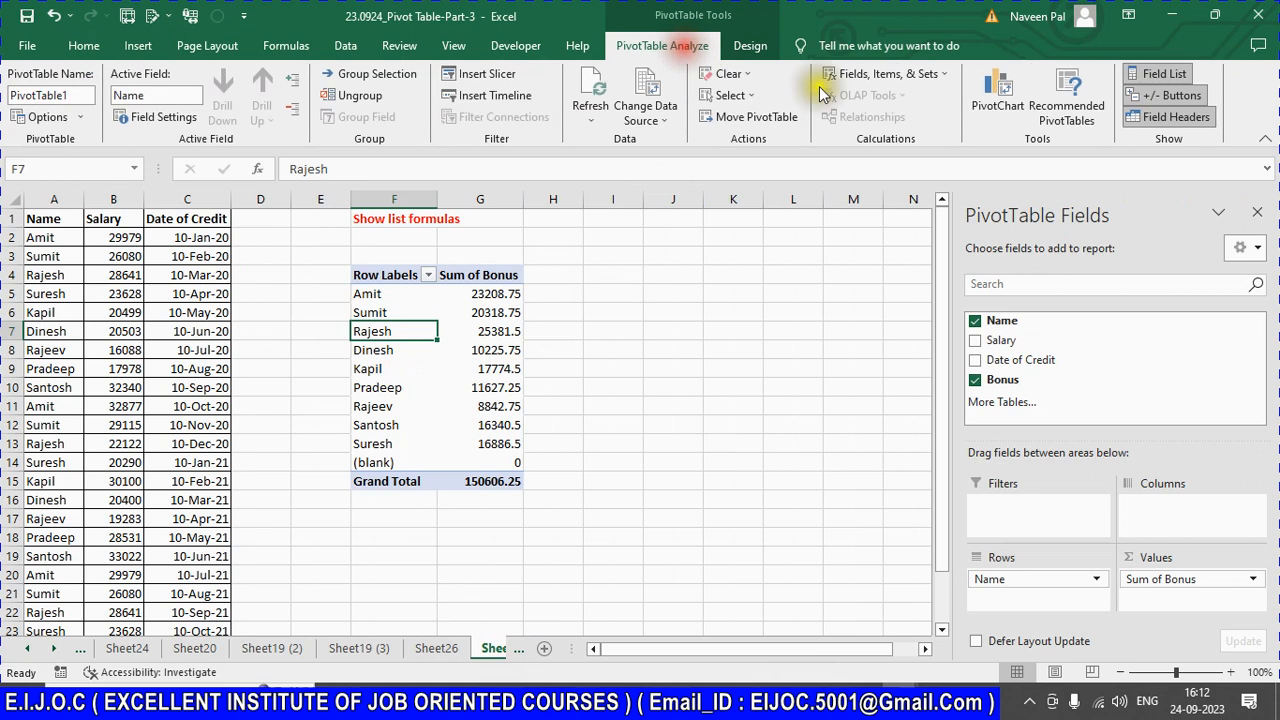
click(942, 73)
click(941, 92)
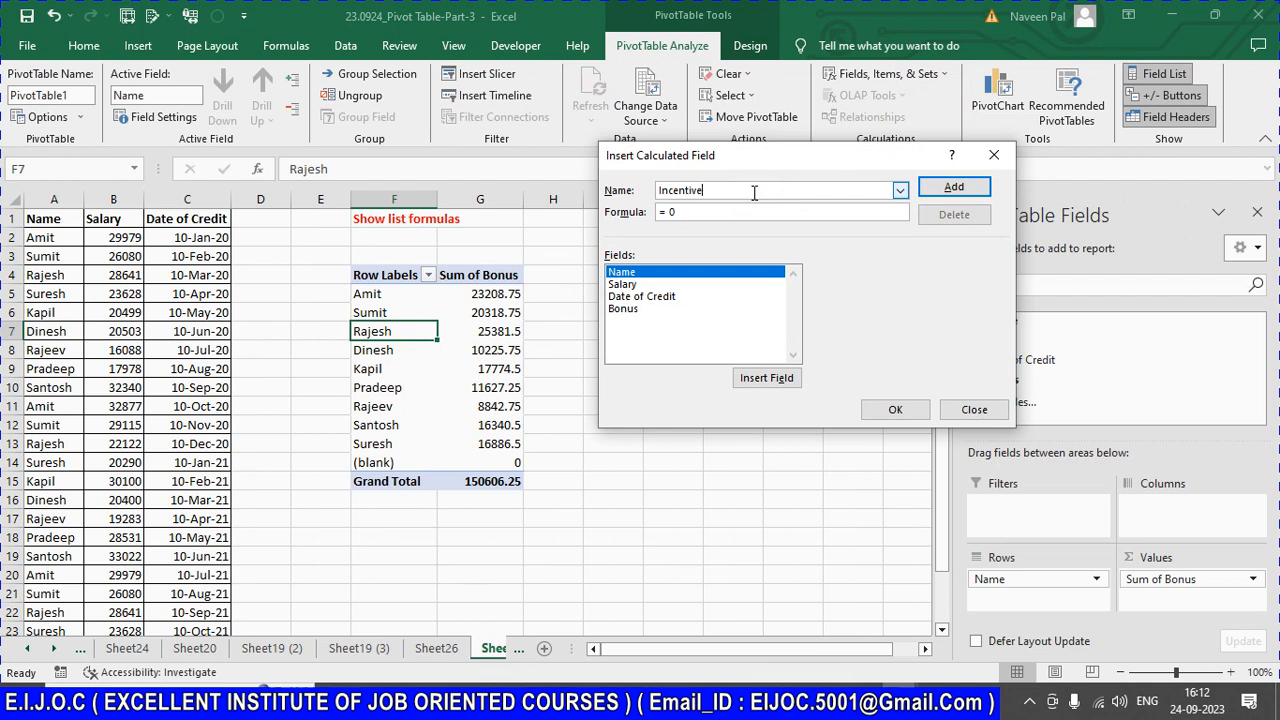
text(Incentive)
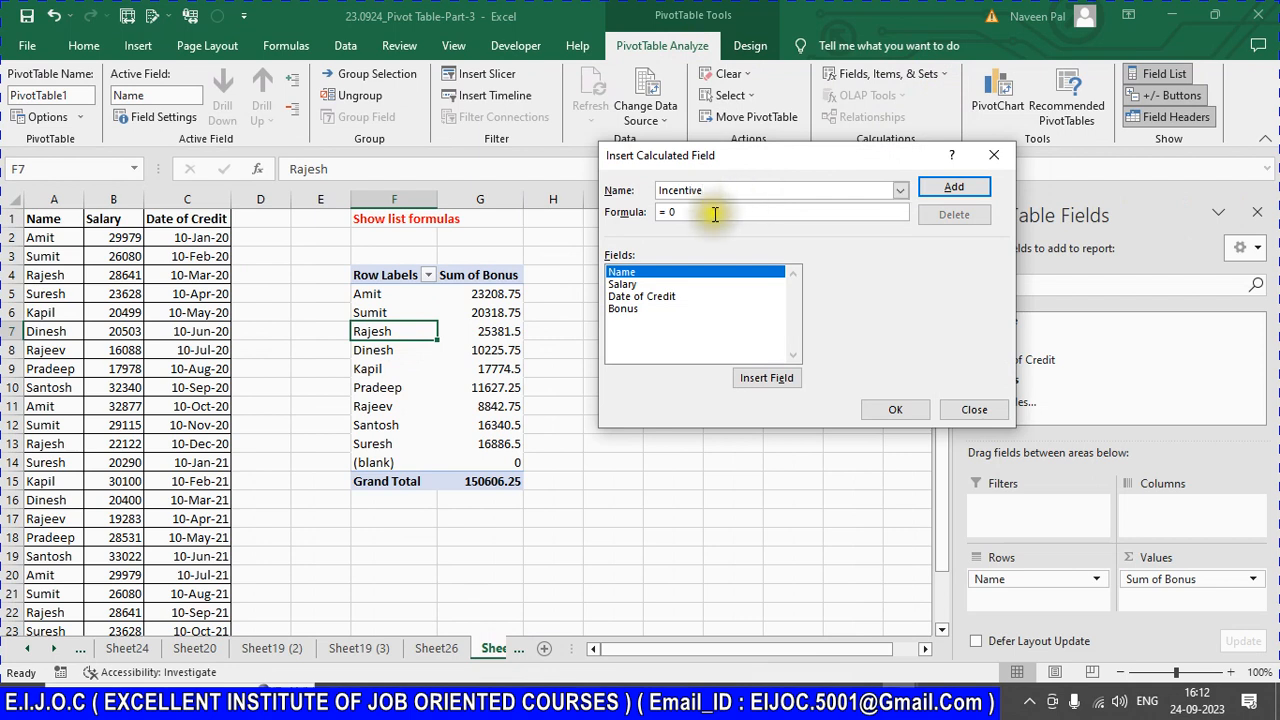
click(627, 285)
double_click(627, 285)
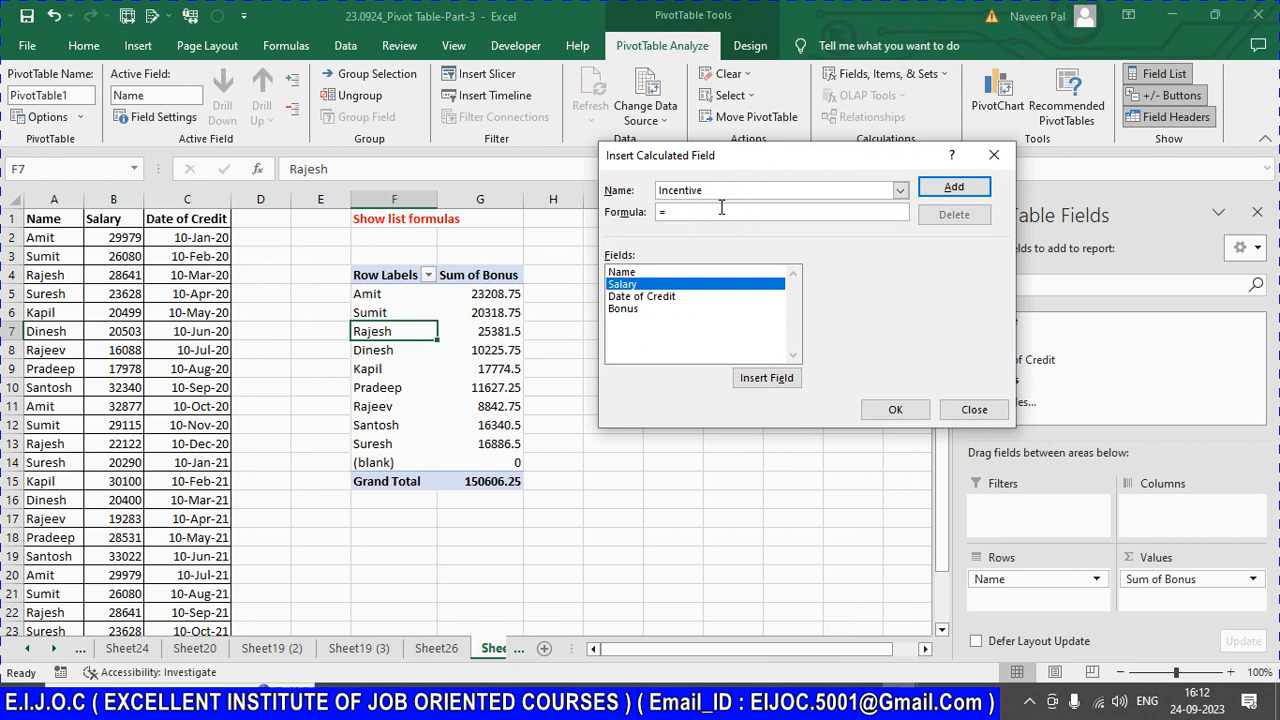
double_click(640, 285)
click(950, 187)
click(893, 411)
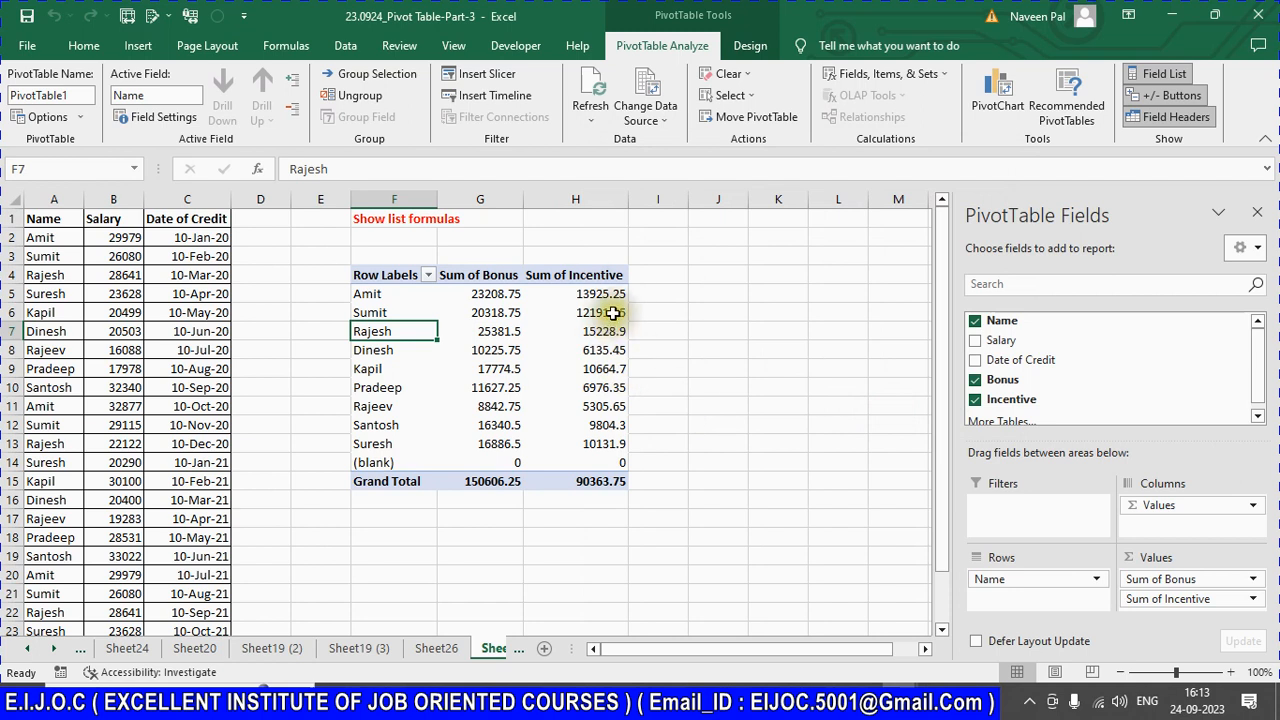
Step: List the Sheet19 (4) pivot table's formulas on a new sheet, select the Bonus and Incentive entries, and save the workbook
click(640, 294)
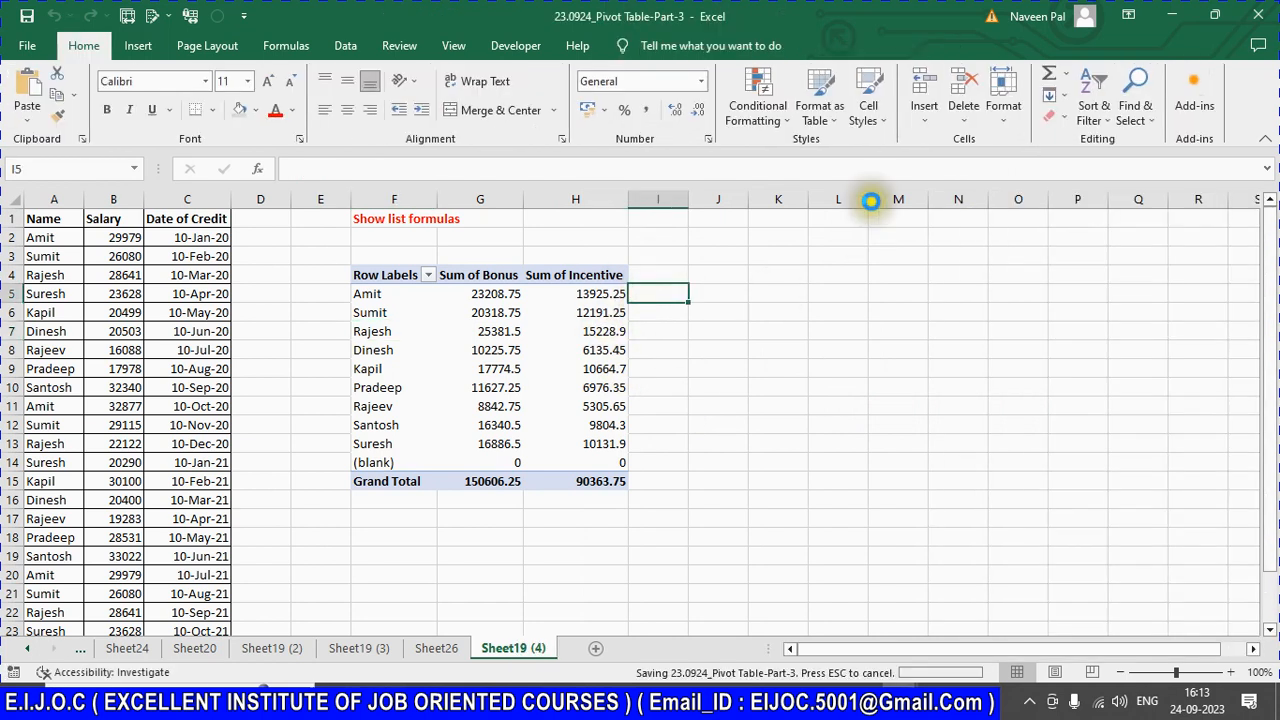
click(533, 313)
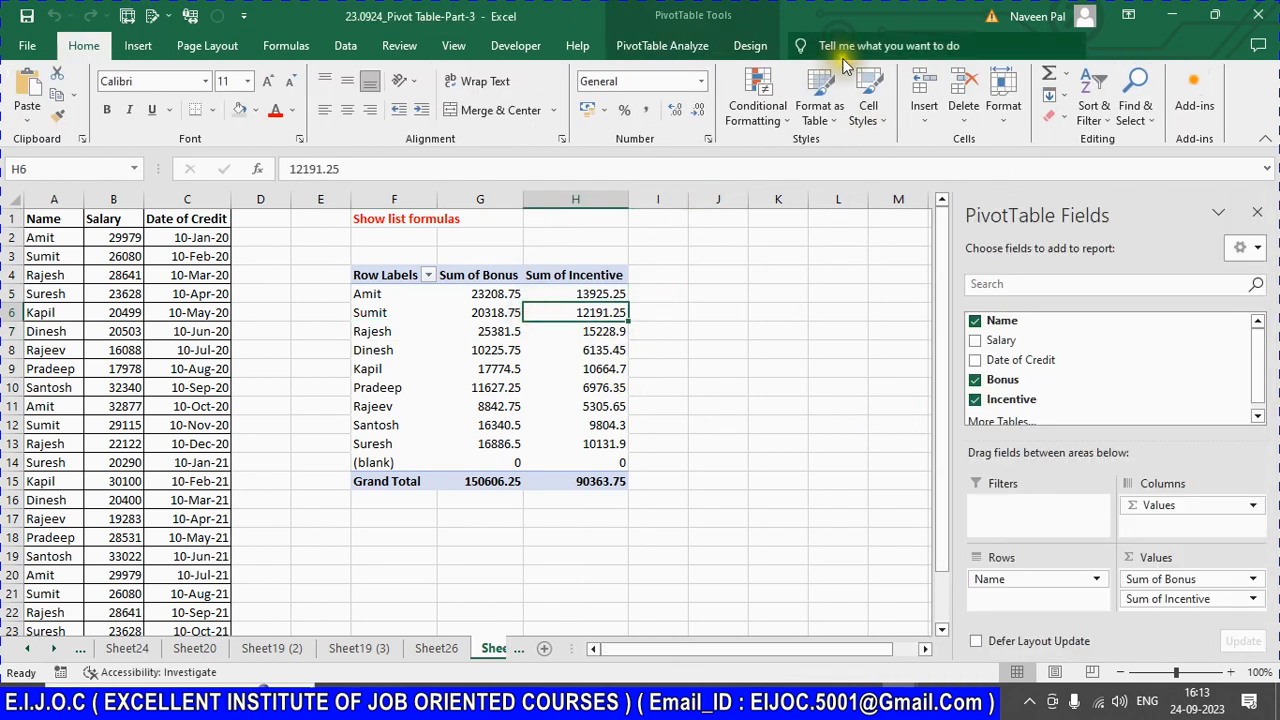
click(687, 48)
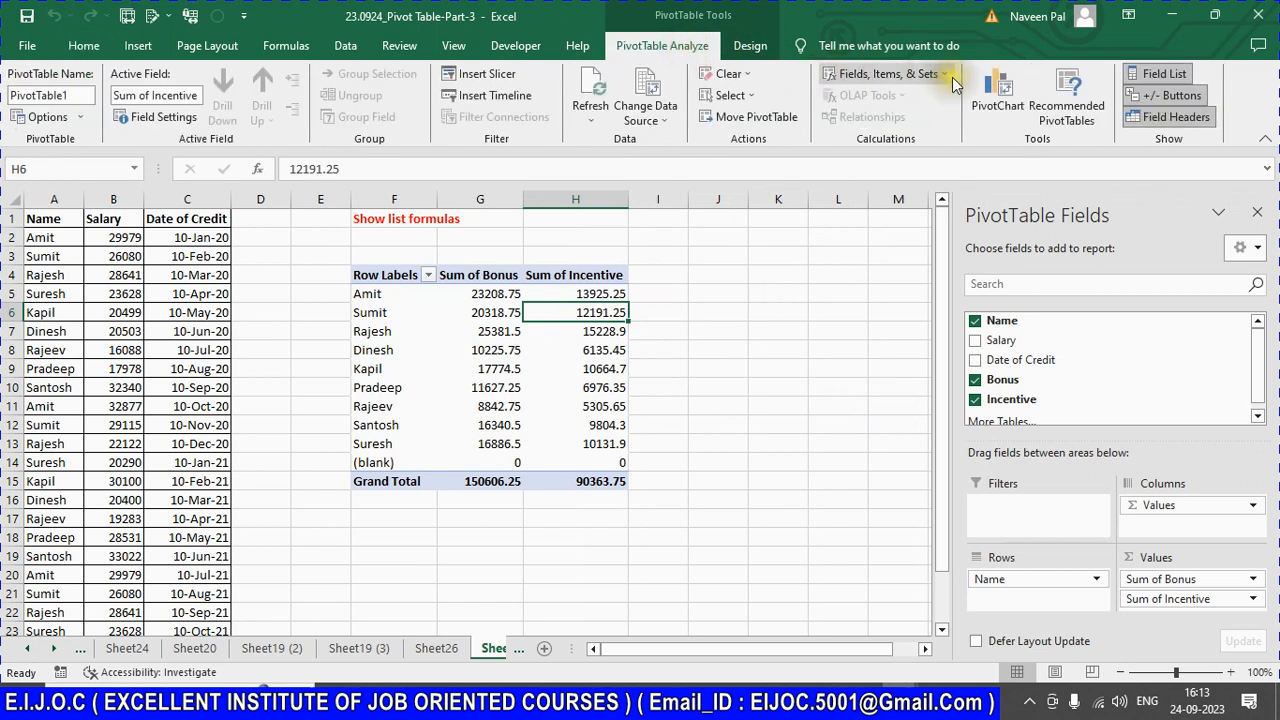
click(880, 74)
click(883, 167)
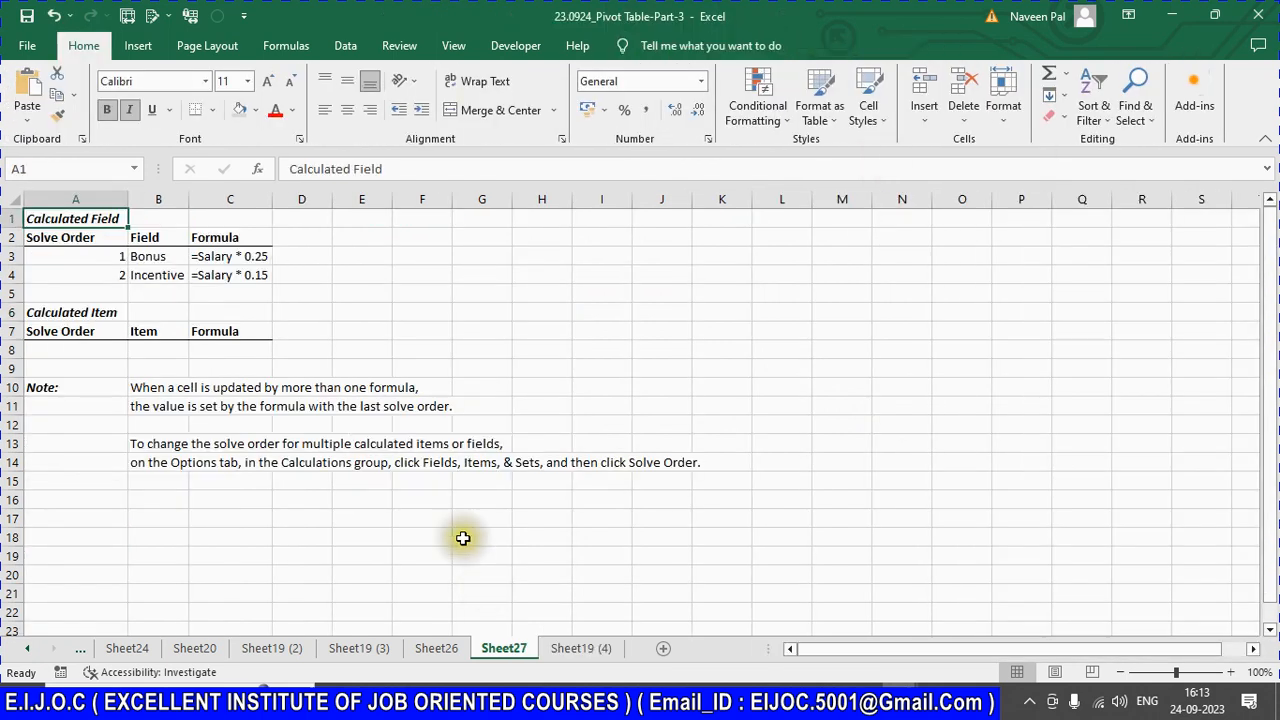
drag(98, 255, 249, 266)
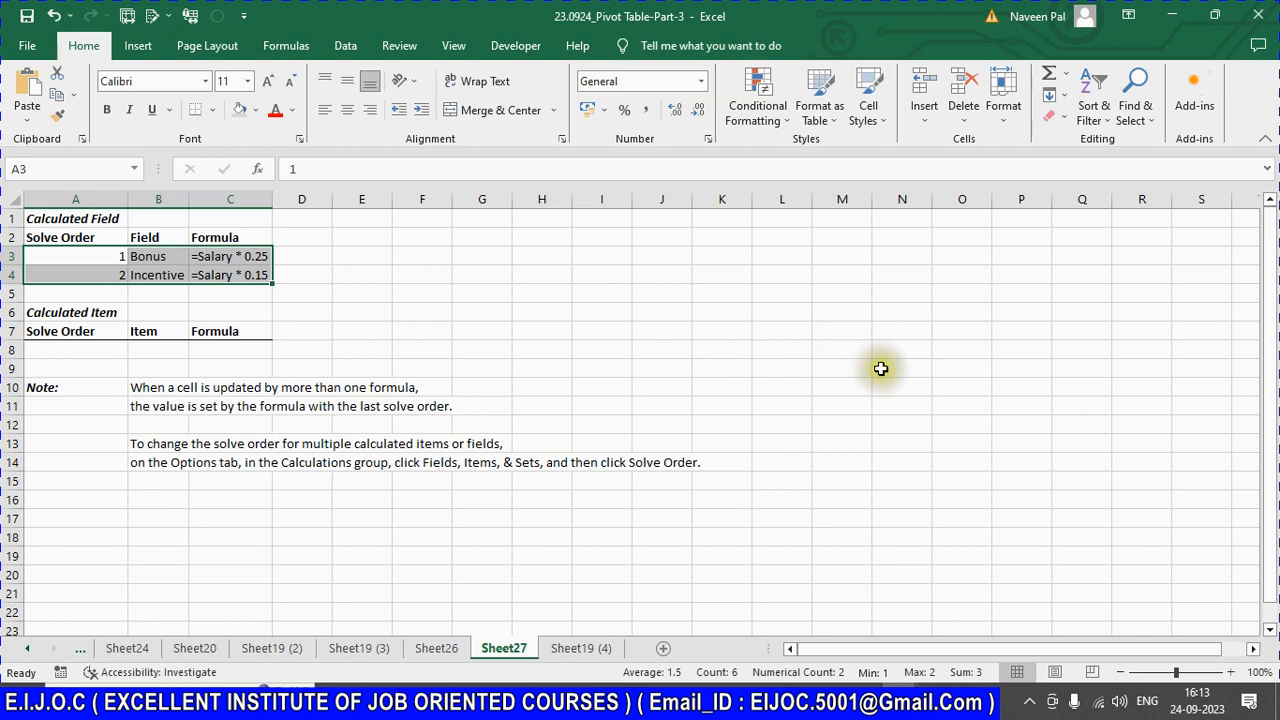
key(ctrl+s)
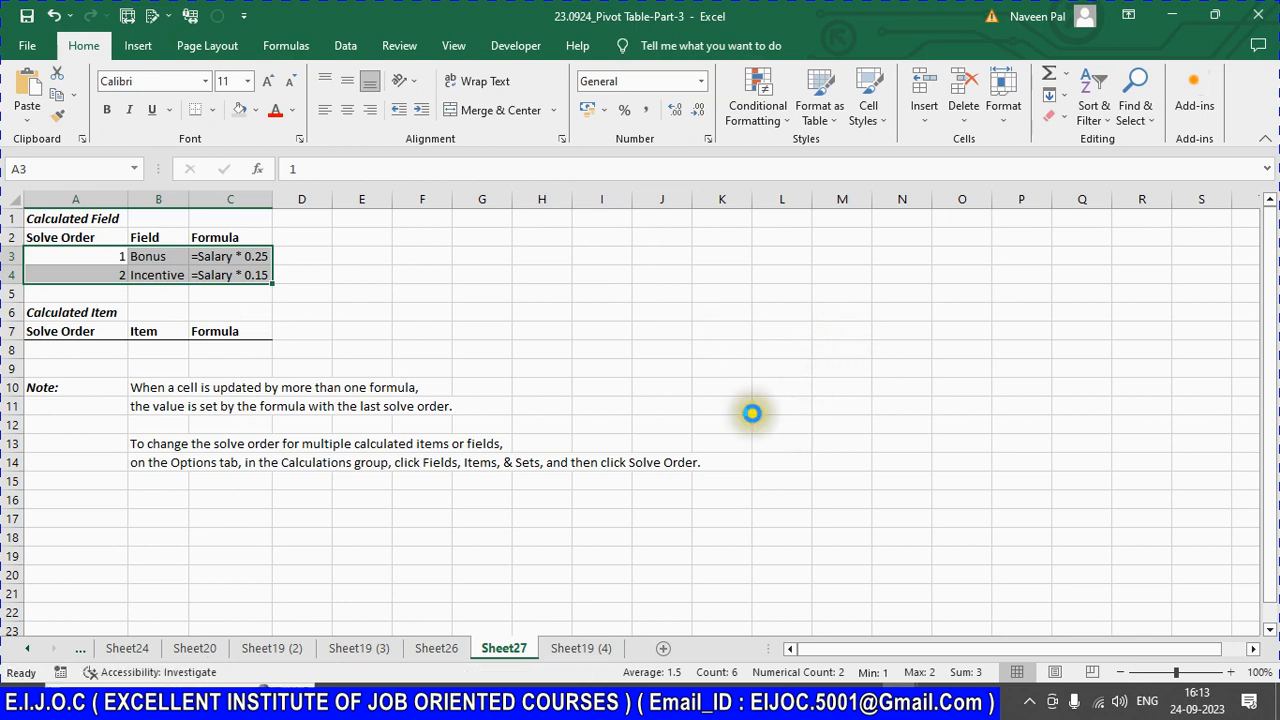
Step: Revisit the pivot table on Sheet19 (4), select its row labels, and look at Sheet19 (2)
click(580, 648)
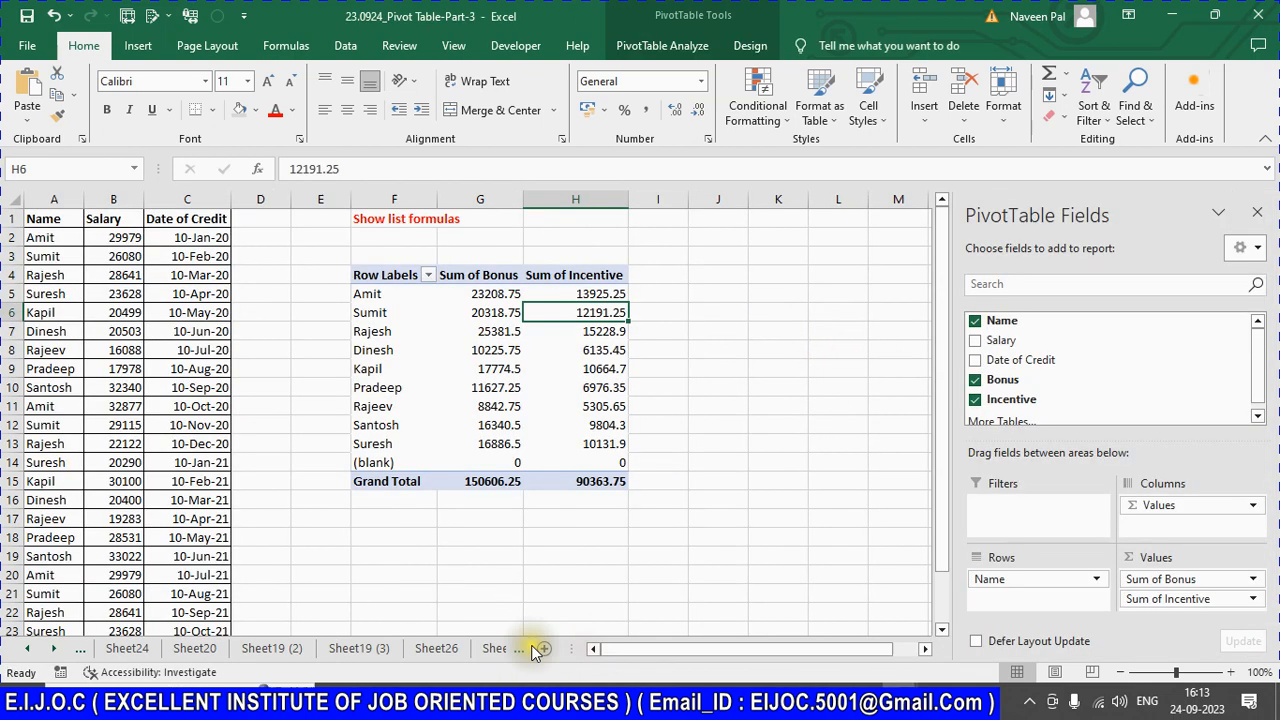
click(697, 457)
click(398, 406)
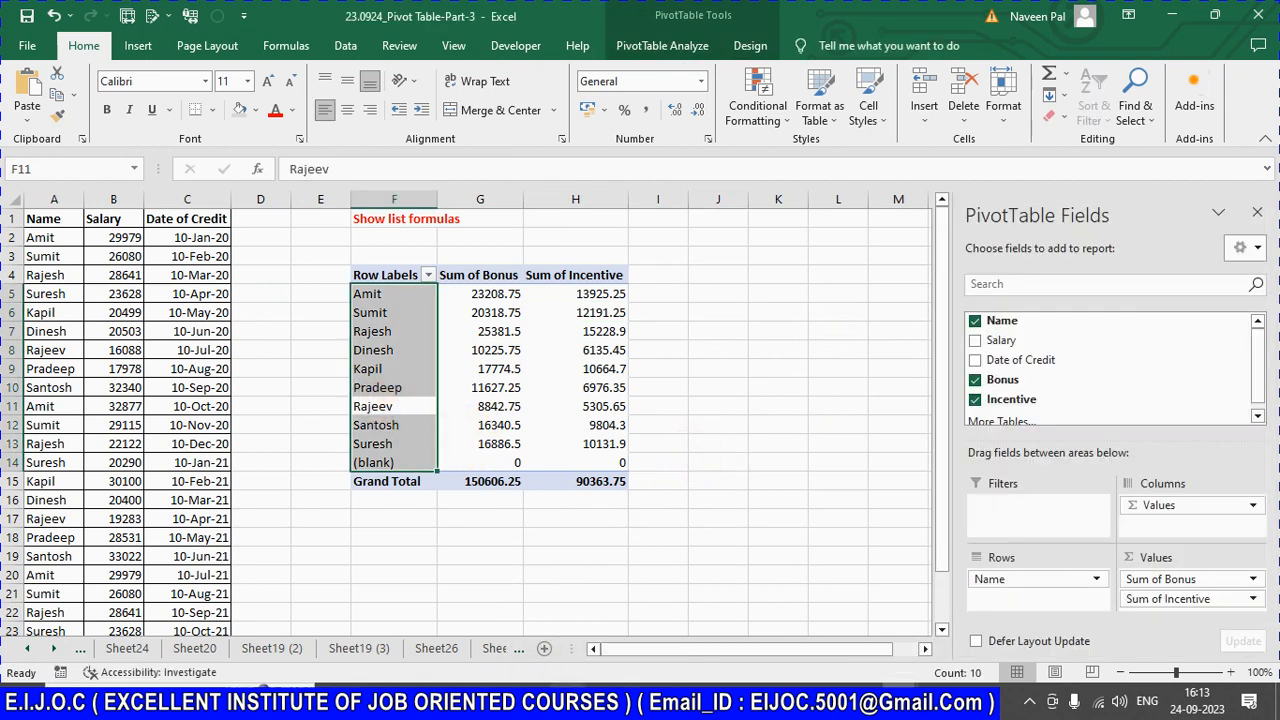
click(270, 648)
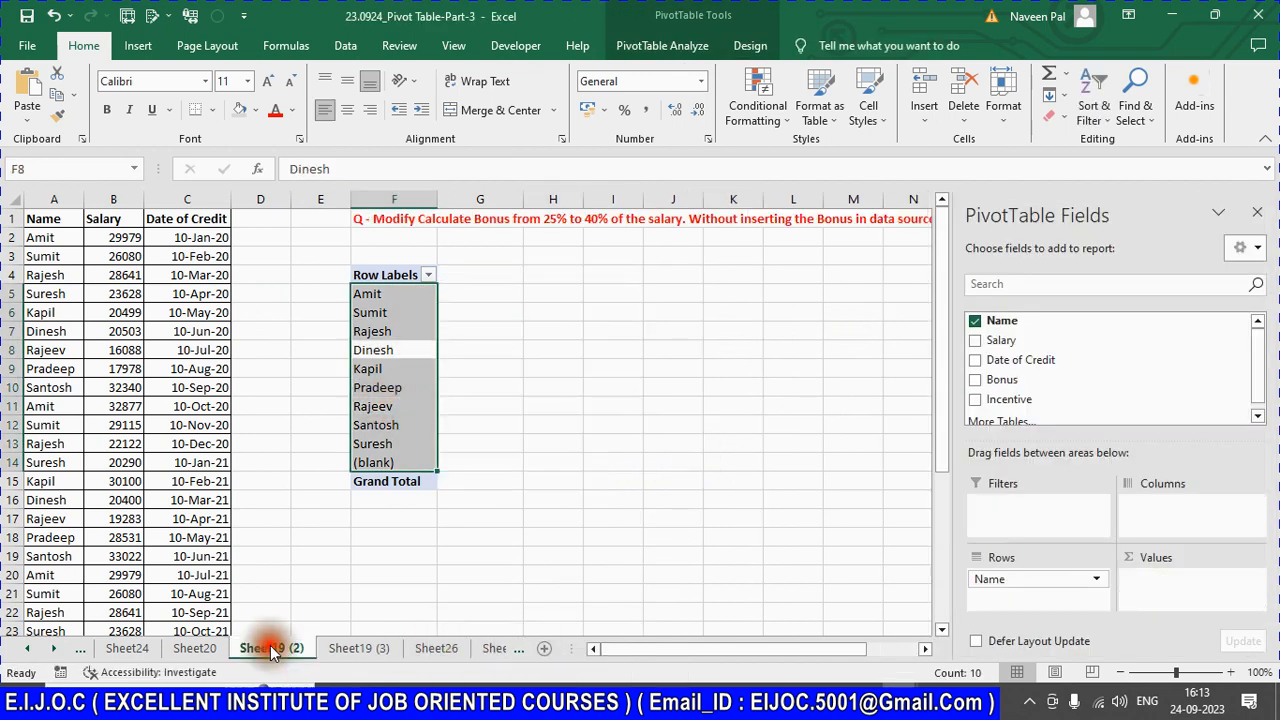
Step: Switch to the 23.0924_Pivot Table - All Options_Status_Part-3 workbook and review its topic checklist from Calculated Columns to the end
key(alt+Tab)
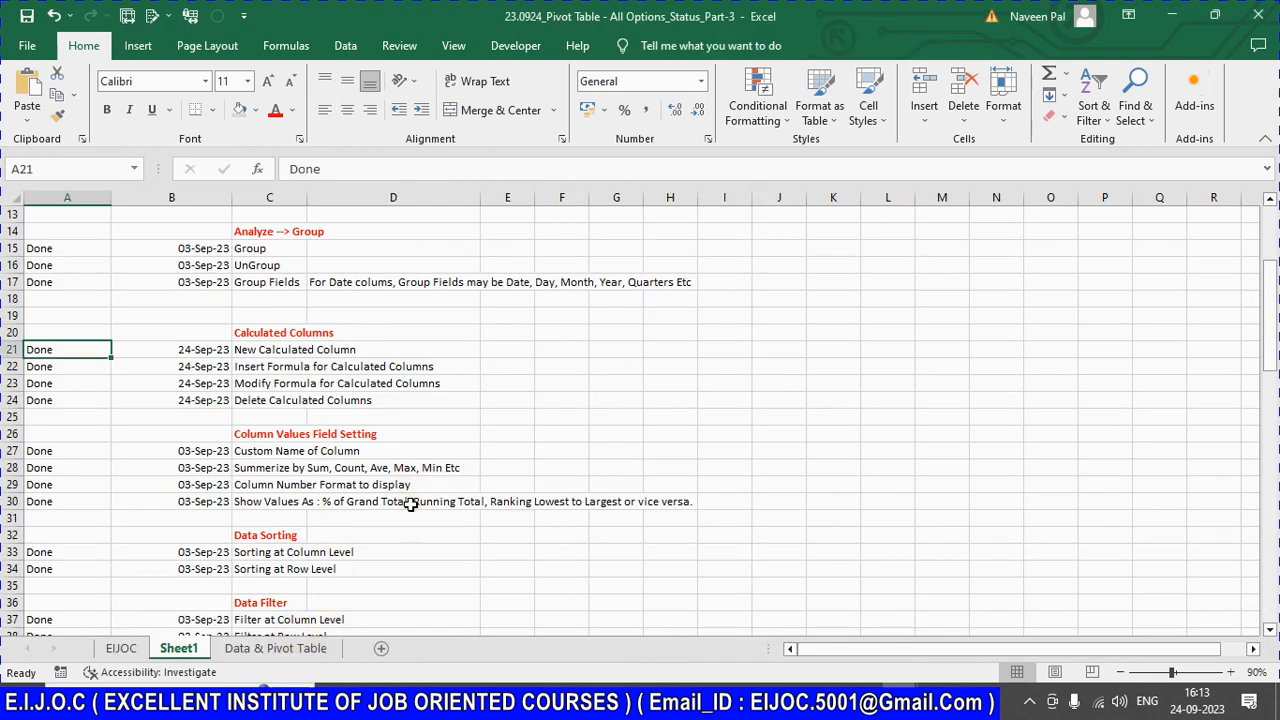
scroll(249, 443, down, 7)
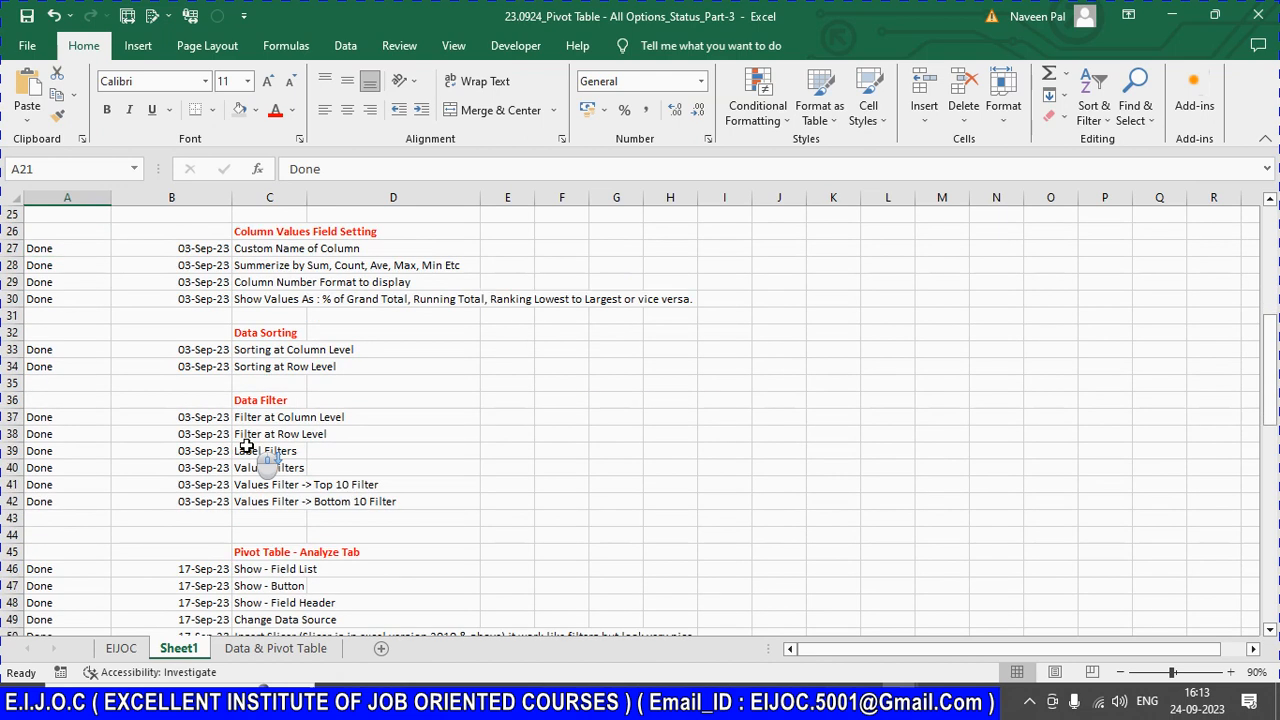
scroll(247, 446, down, 6)
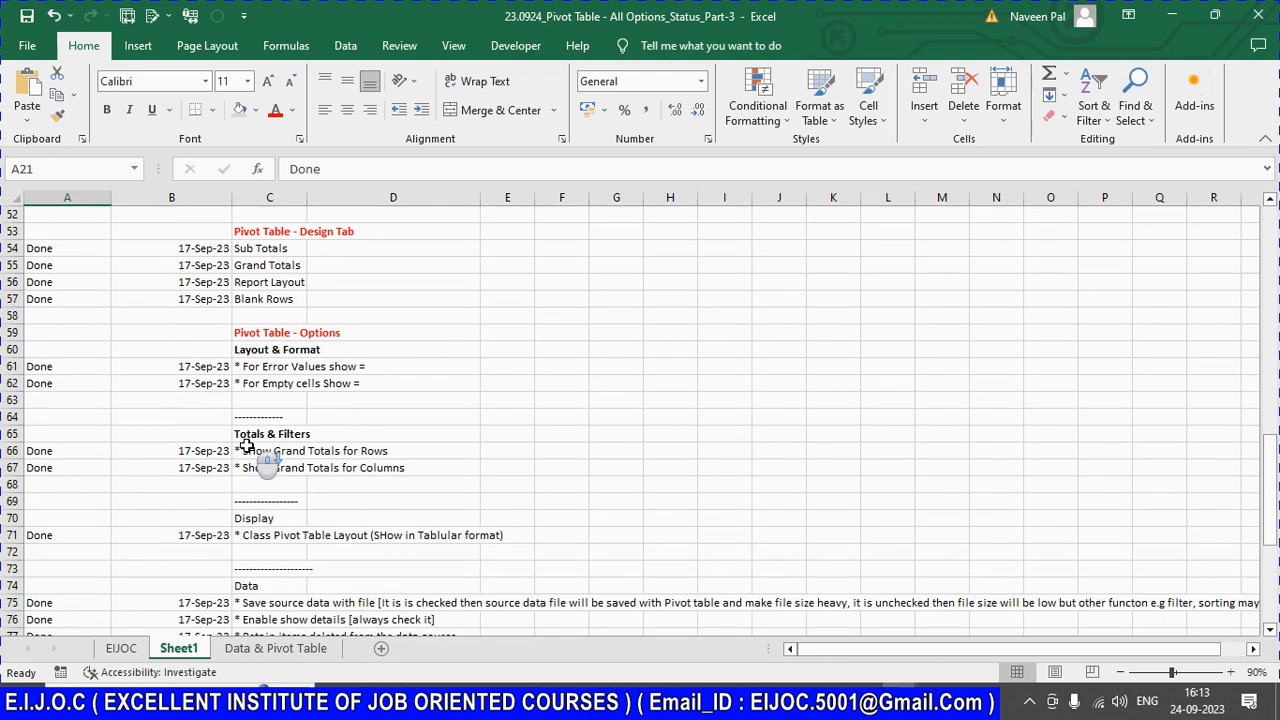
scroll(247, 446, down, 10)
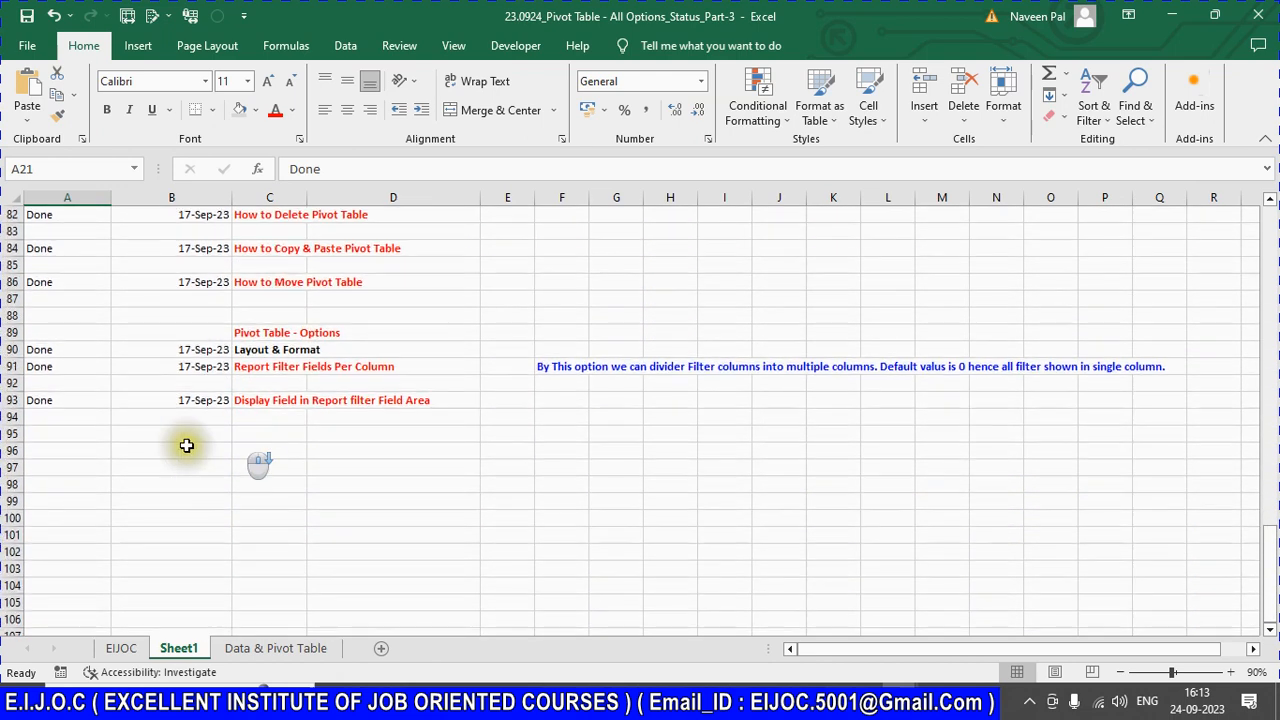
click(124, 419)
key(ctrl+Home)
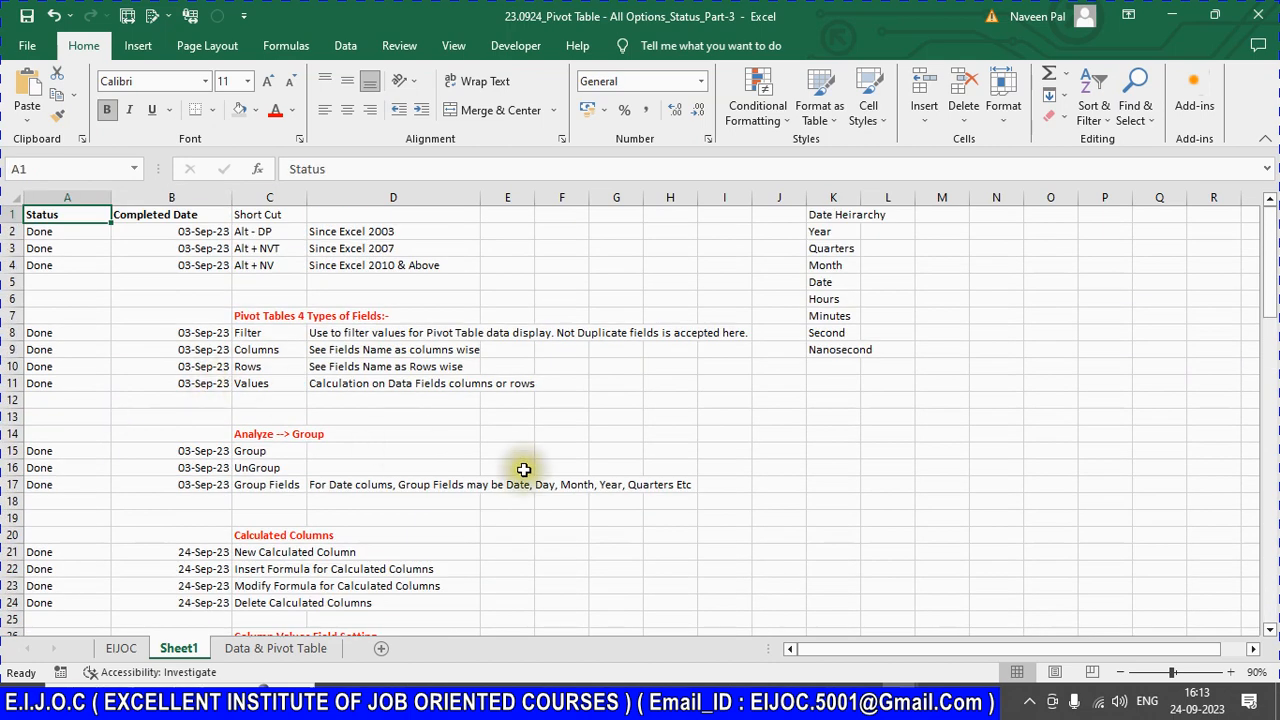
Step: Close the 23.0924_Pivot Table-Part-3 workbook and the All Options_Status_Part-3 workbook
key(alt+Tab)
key(alt+Tab)
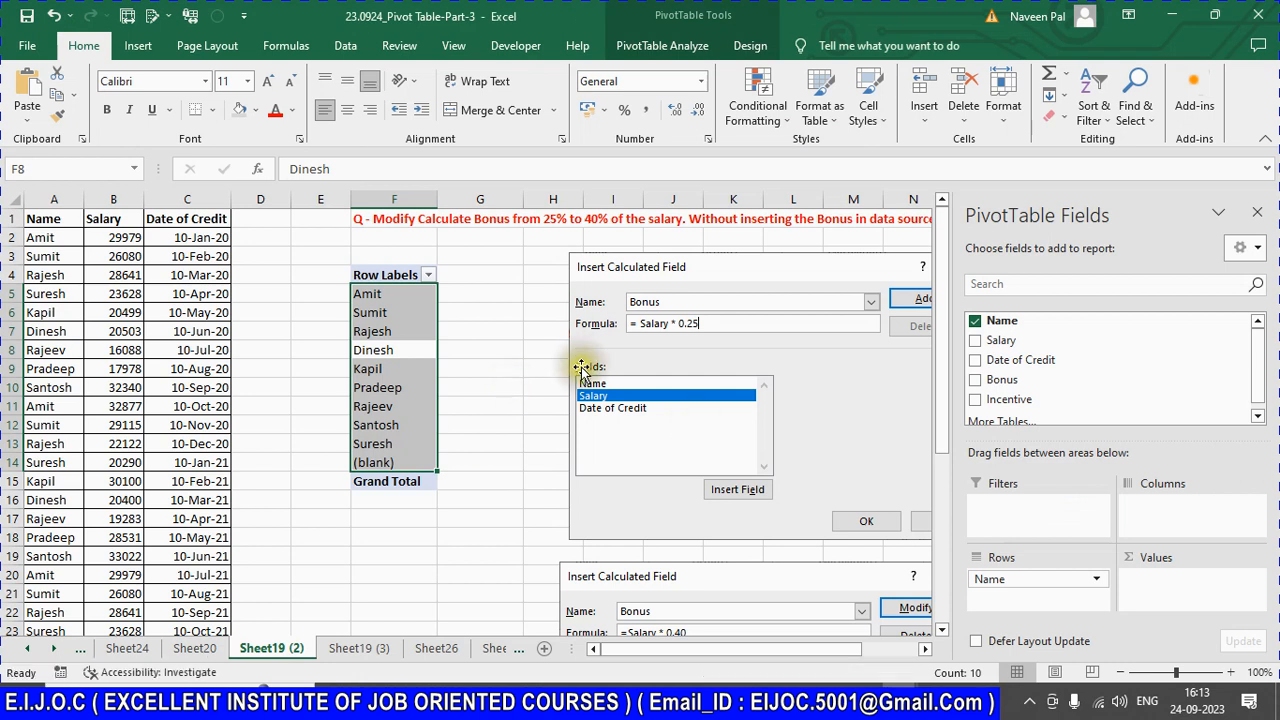
click(648, 272)
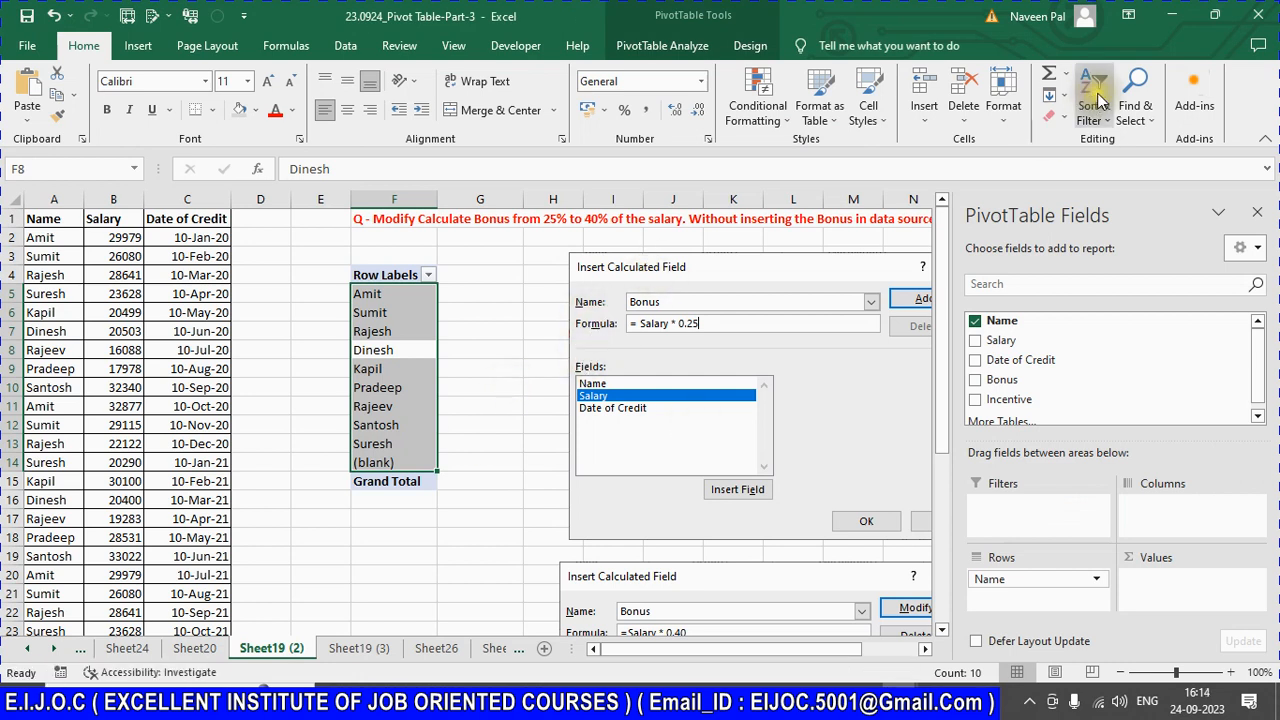
click(1249, 22)
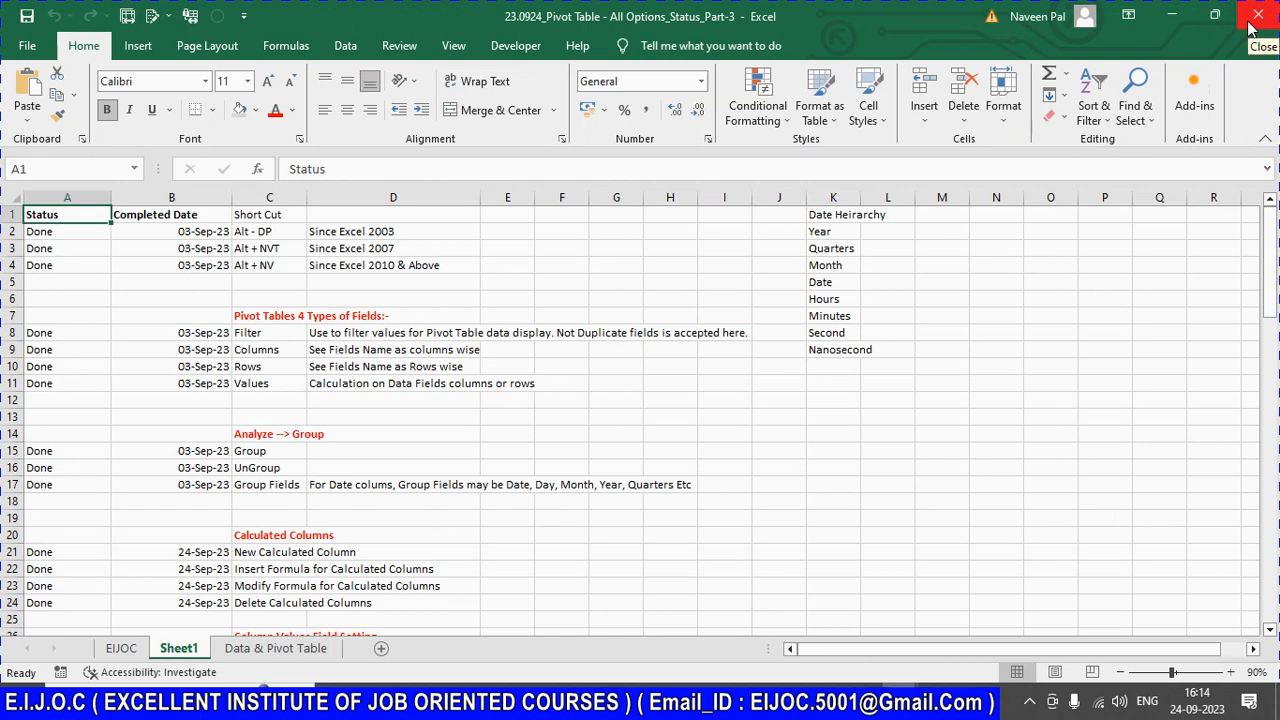
click(1249, 22)
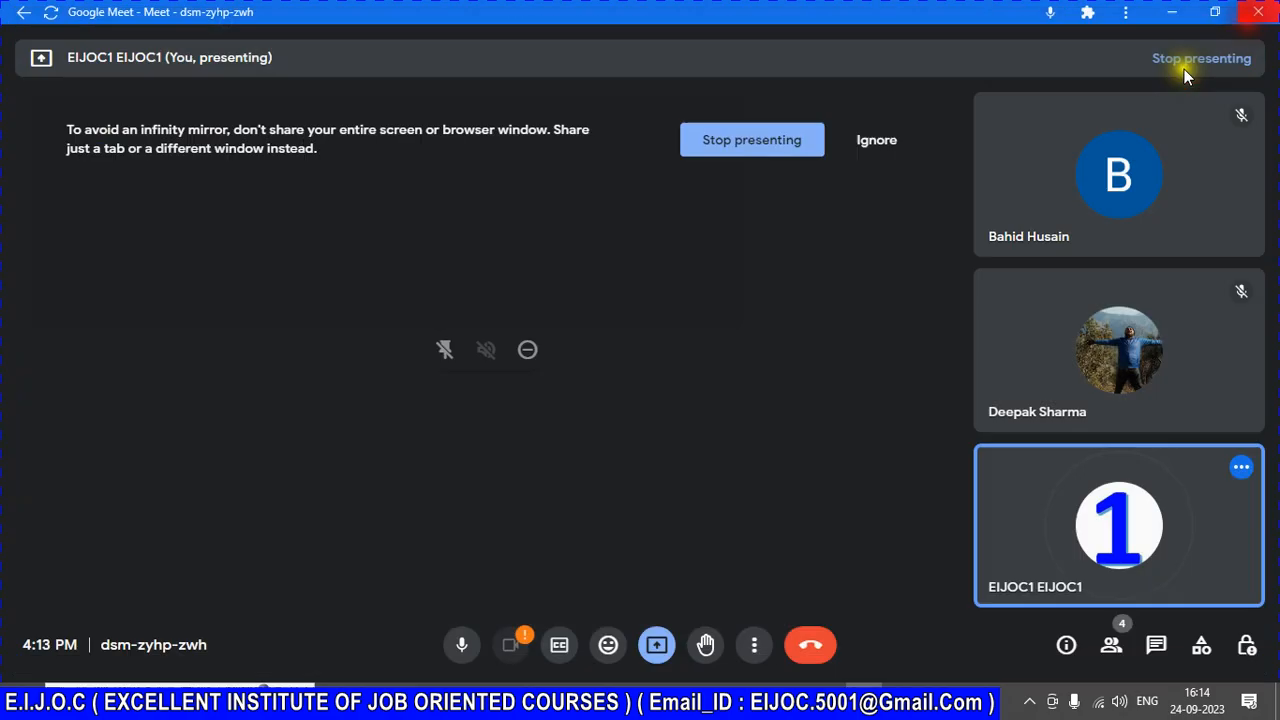
Step: In the EXCEL-STATUS - ALL workbook, open the PIVOT TABLES row's Link2 and check the Solution and Data sheets of the linked workbook
click(906, 702)
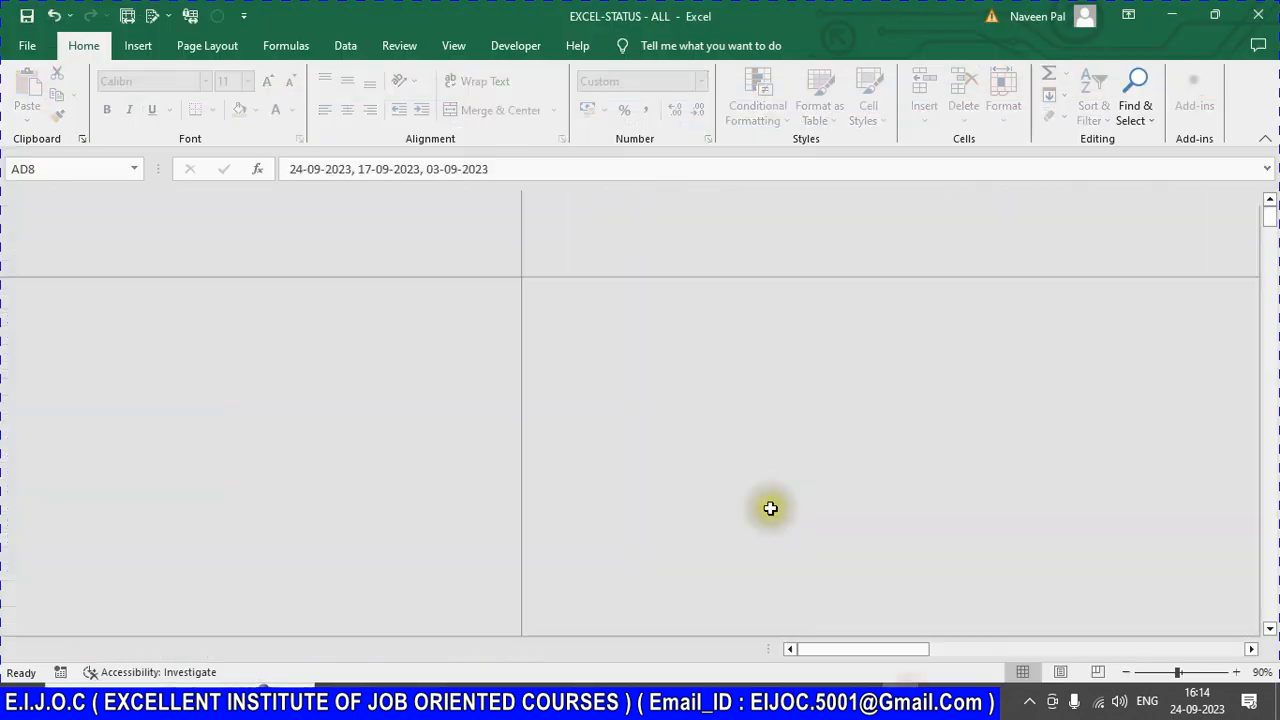
click(139, 287)
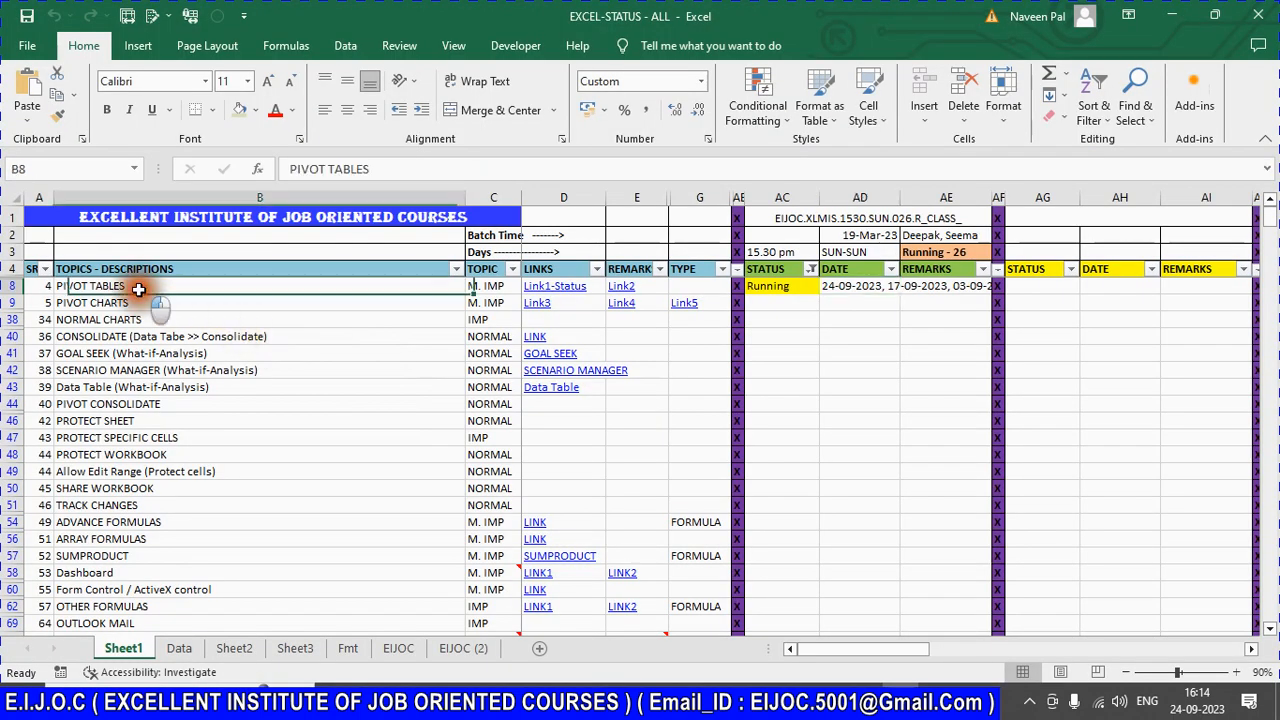
key(Right)
key(Right)
key(Right)
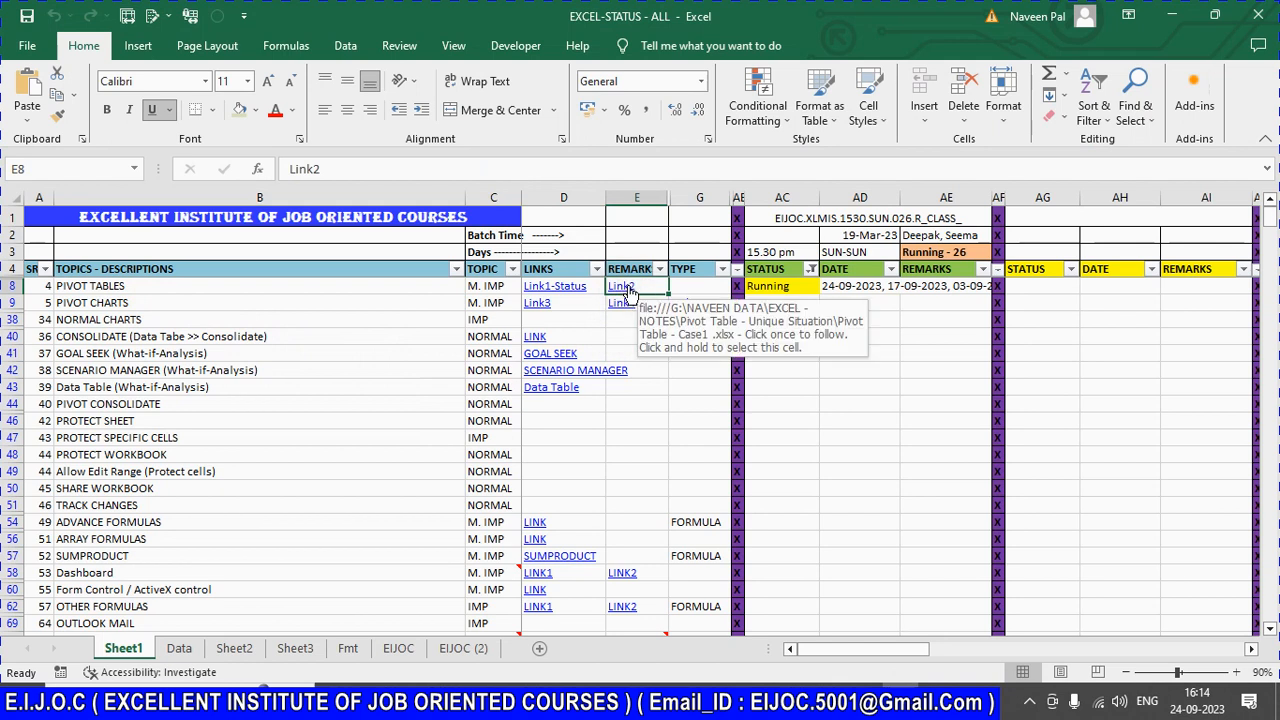
click(628, 291)
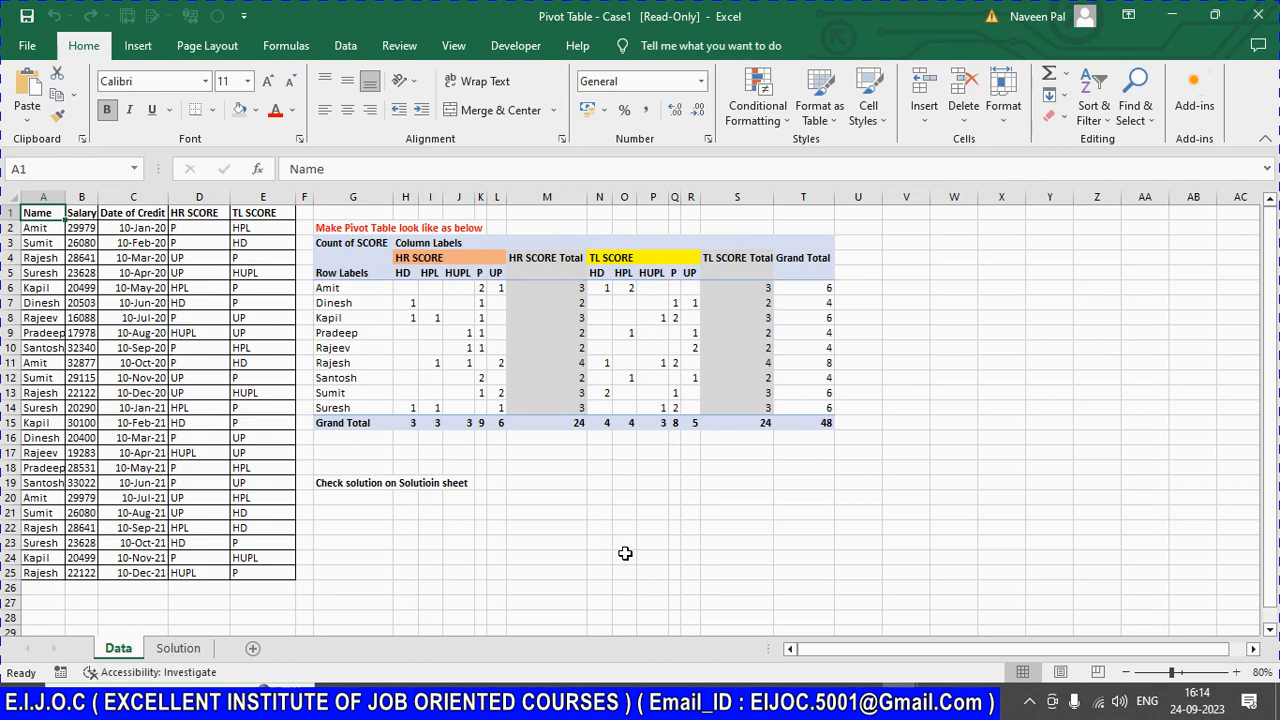
click(172, 644)
click(118, 648)
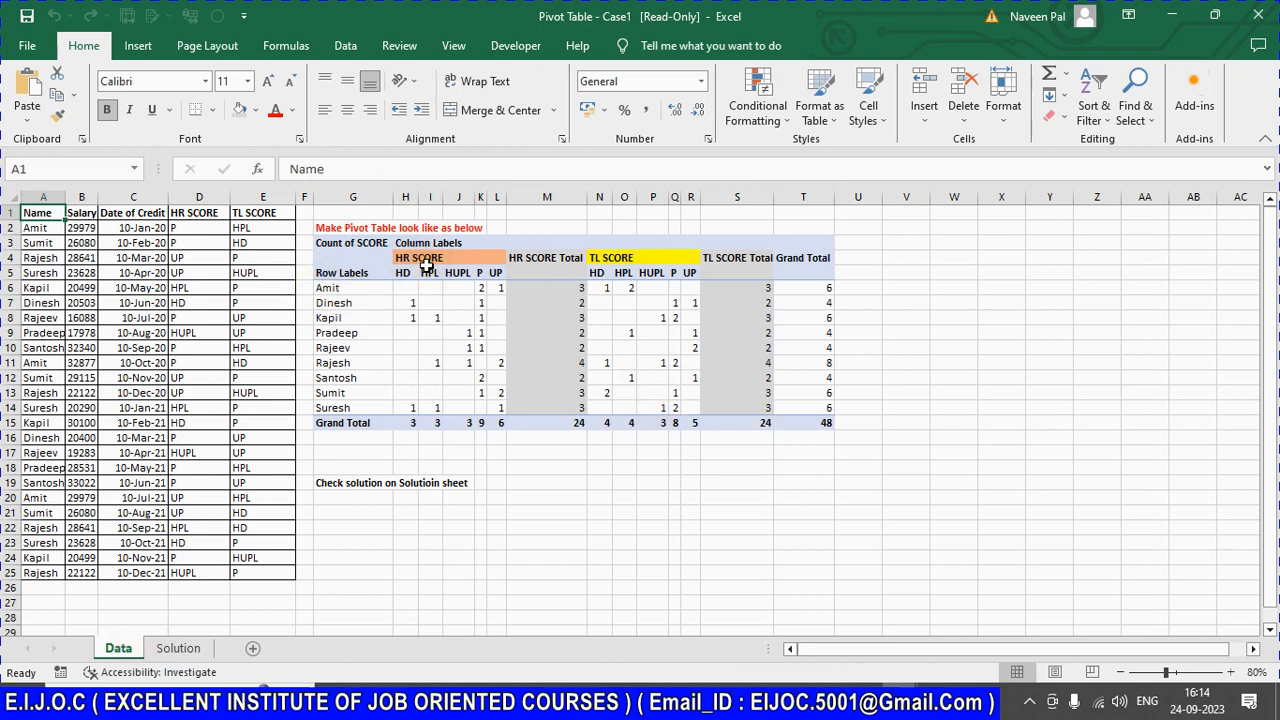
Step: Copy the 19_Class_23.0924 folder path from File Explorer and use it as the save location for a copy of the Case1 workbook
click(418, 702)
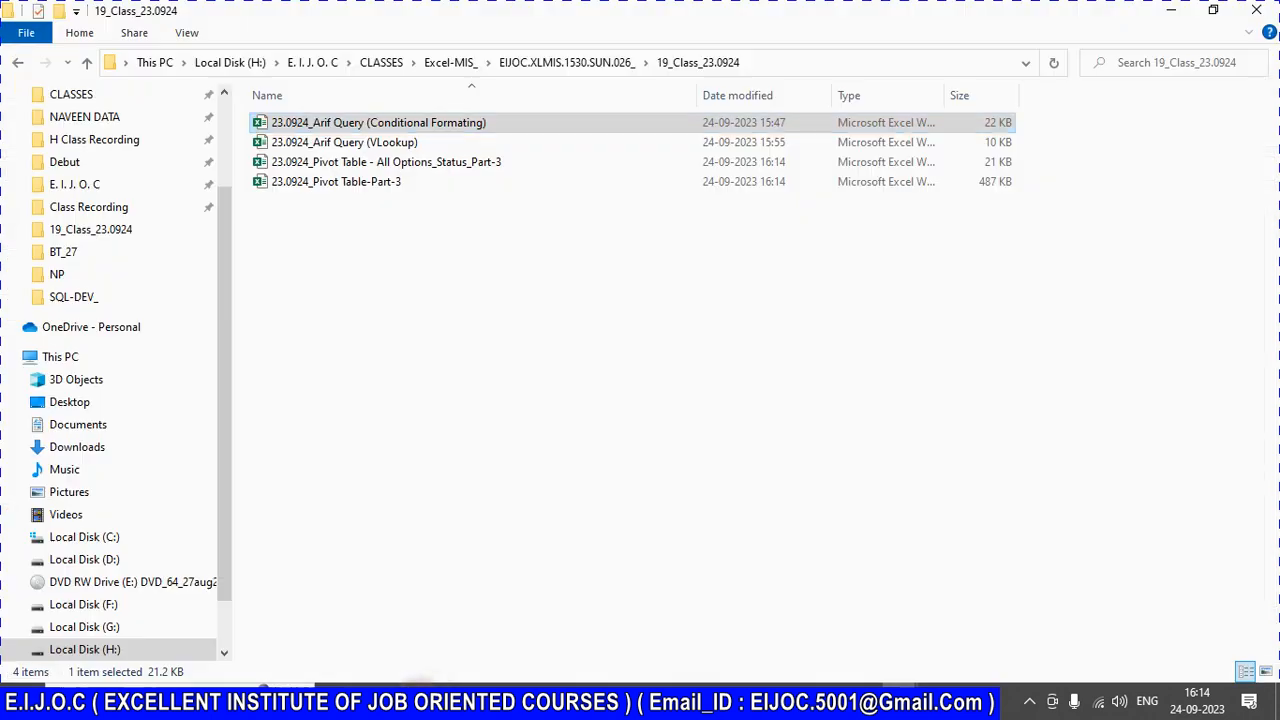
click(801, 63)
key(ctrl+c)
key(alt+Tab)
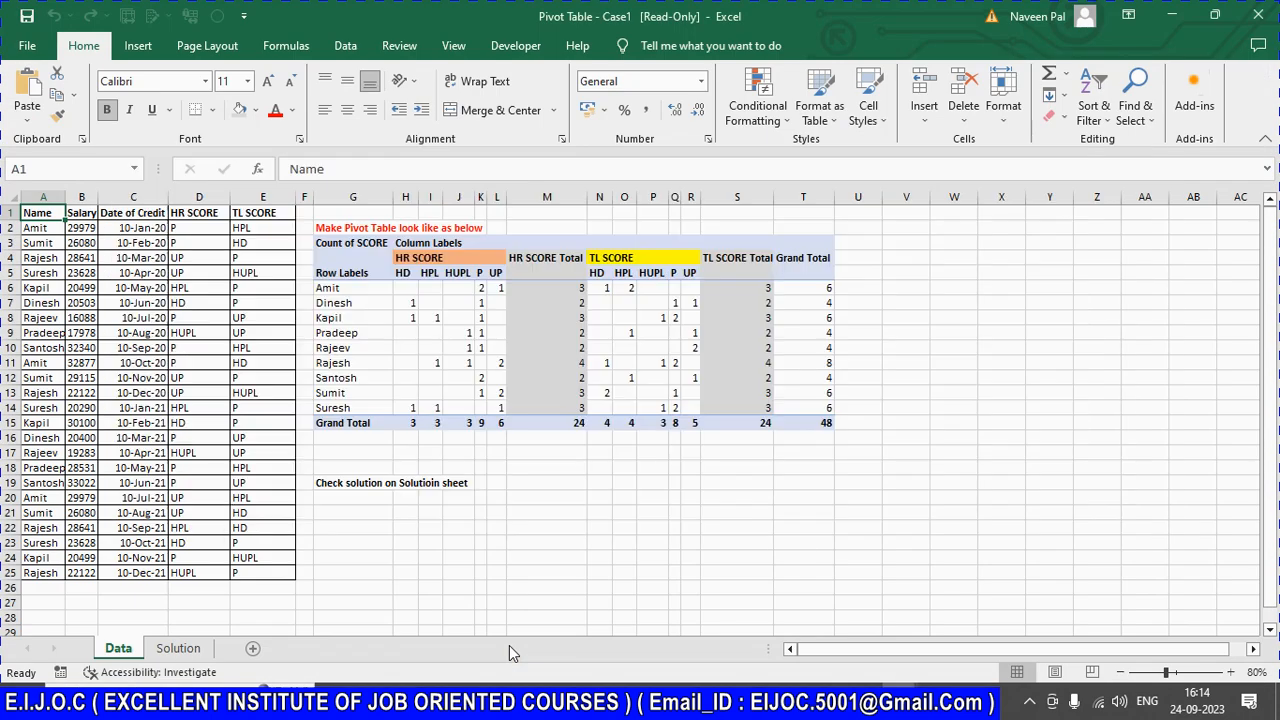
key(F12)
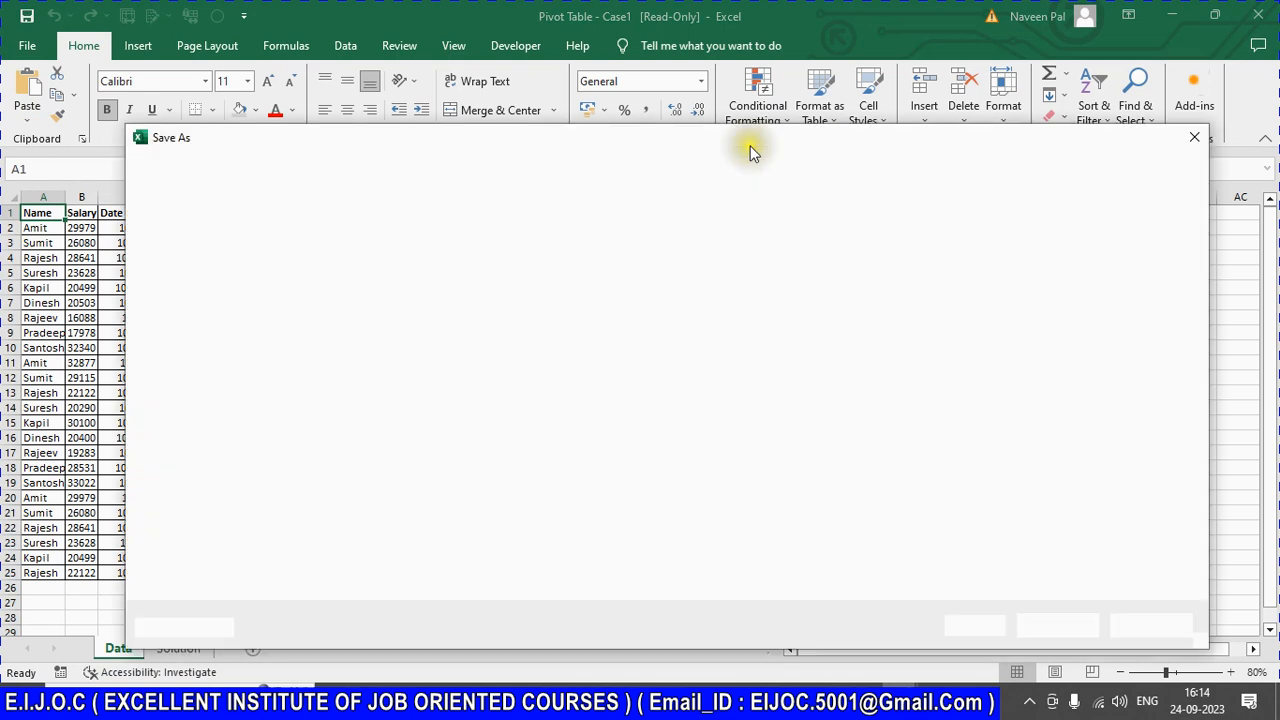
click(818, 169)
key(ctrl+v)
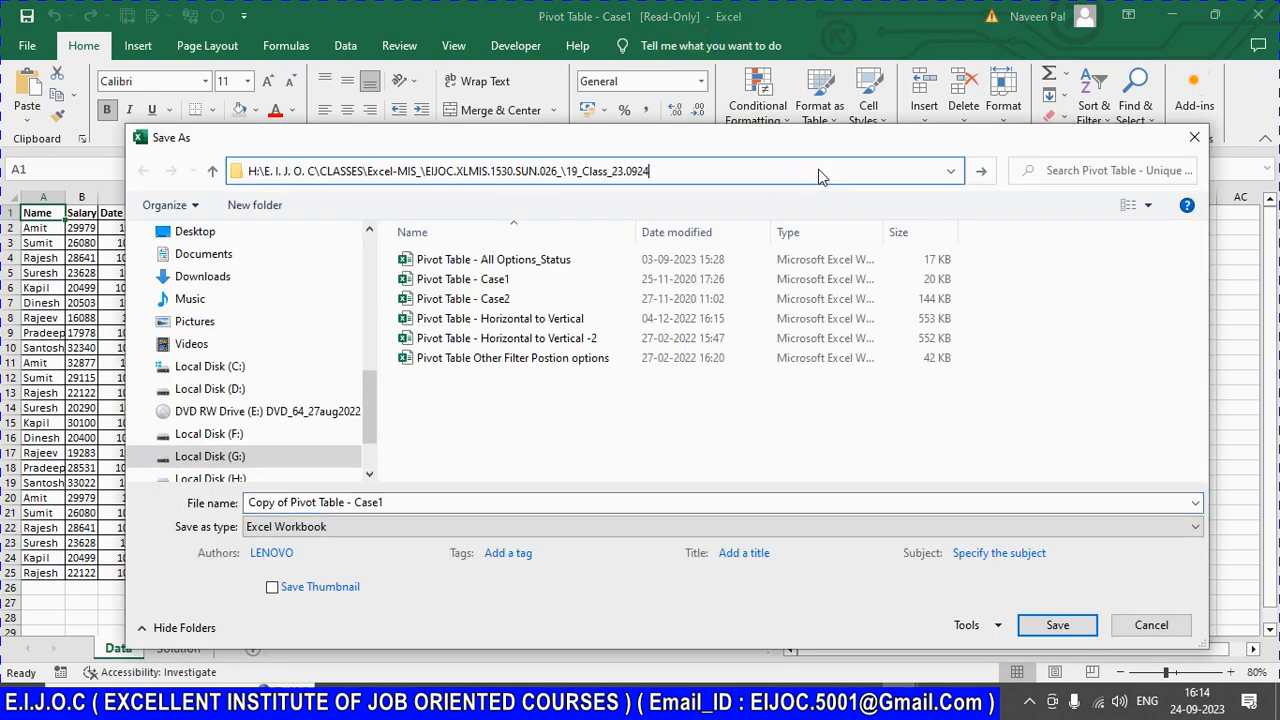
key(Return)
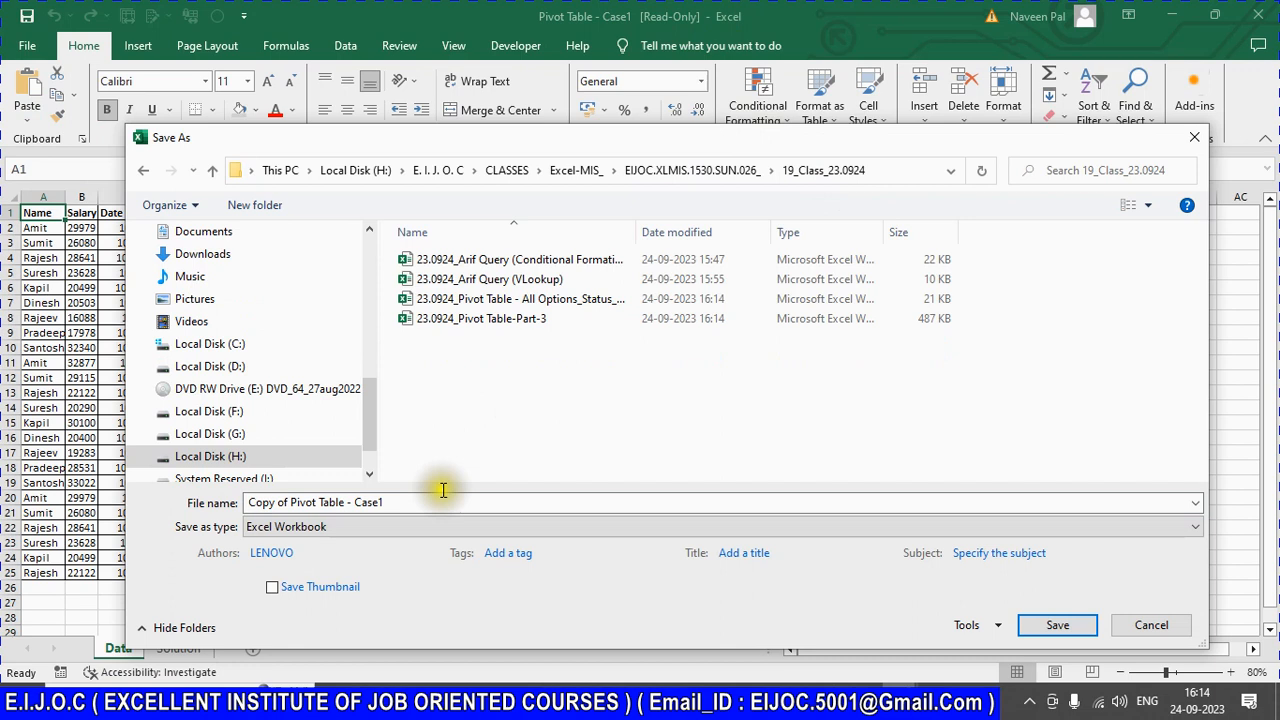
Step: Name the copy 23.0924_Pivot Table - Case1 and save it
click(437, 502)
key(Home)
text(23.0)
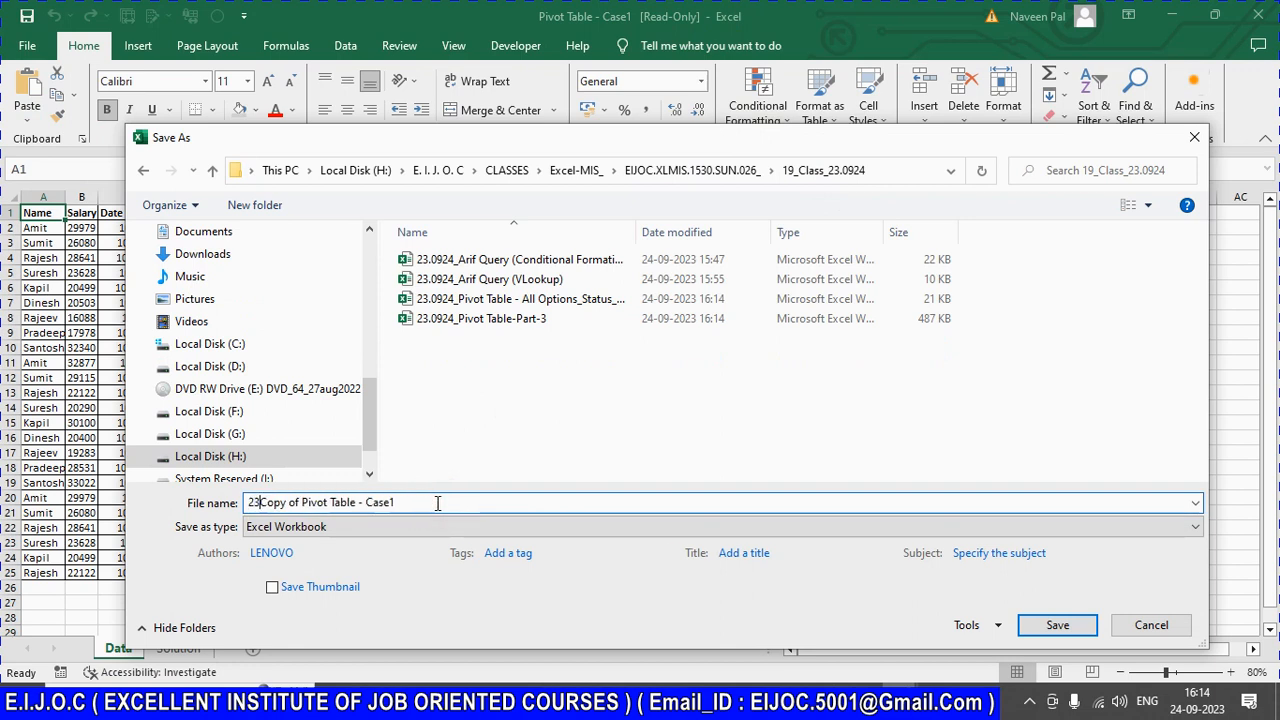
text(924_)
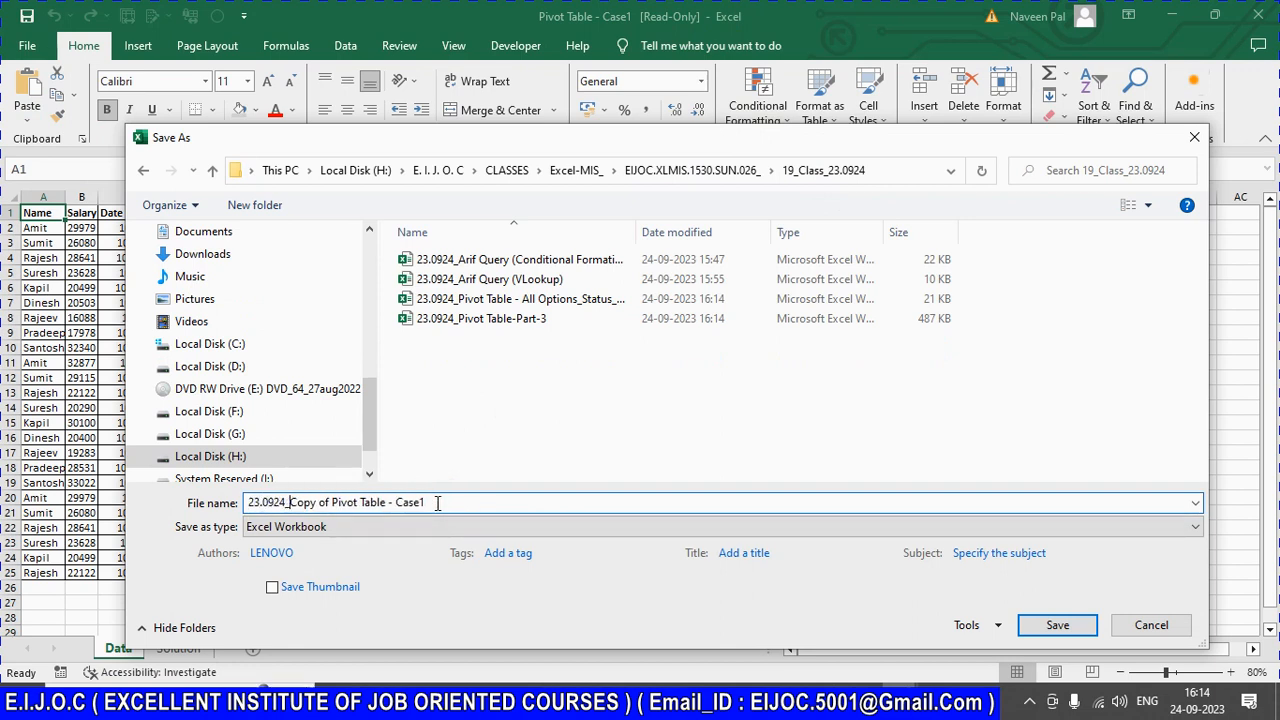
key(Delete)
key(Delete)
key(Delete)
key(Delete)
key(Delete)
key(Delete)
key(Delete)
key(Delete)
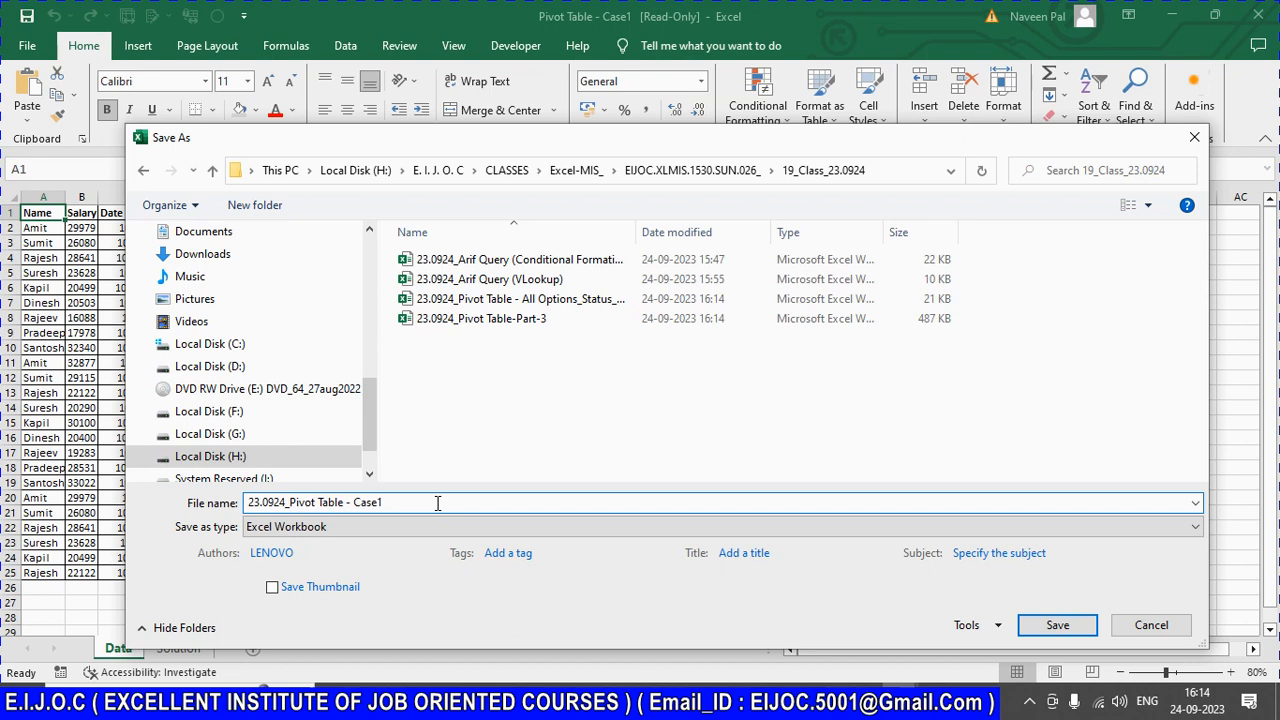
click(1057, 625)
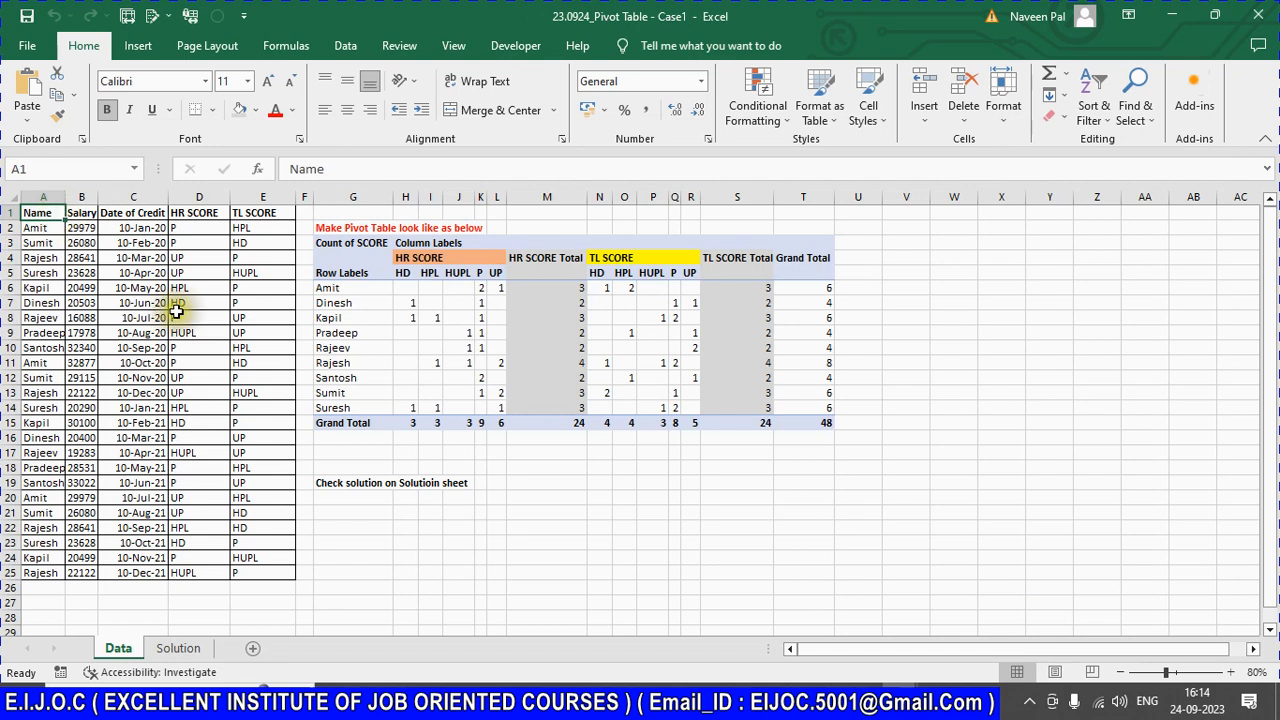
Step: Examine the source data on the Data sheet by selecting A1:E25, followed by the HR SCORE and TL SCORE columns
shift+click(259, 572)
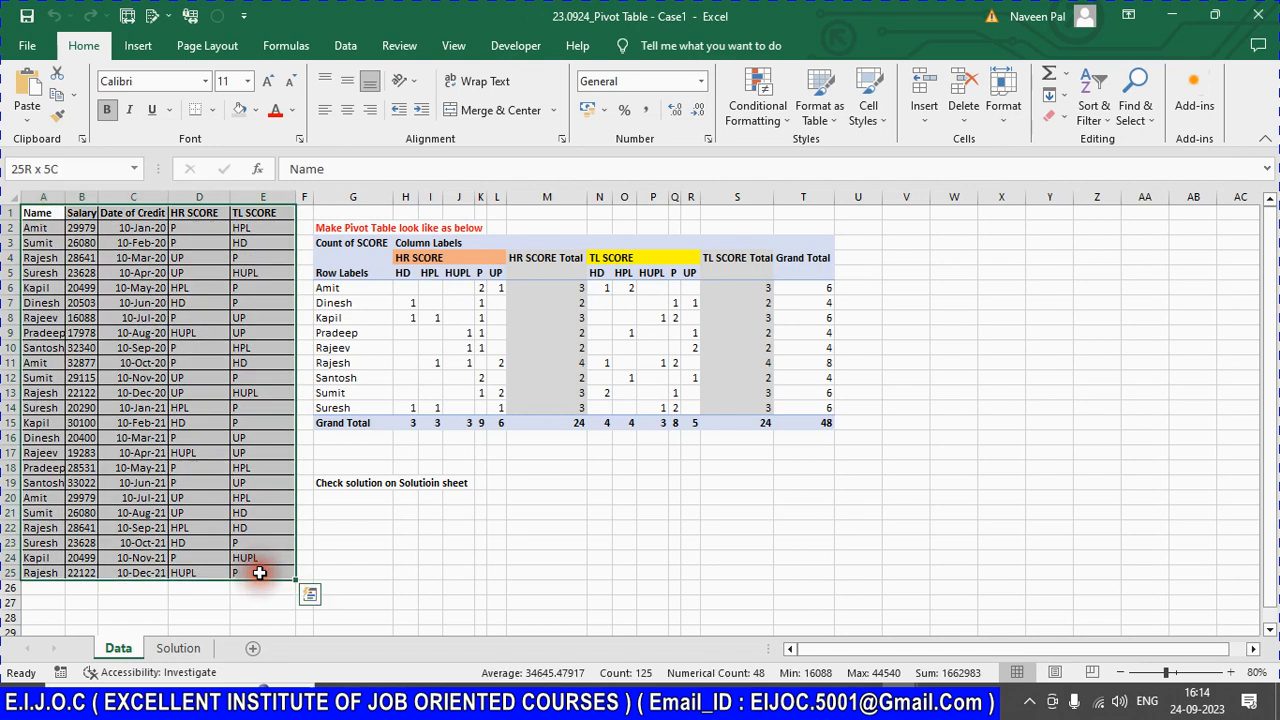
click(200, 195)
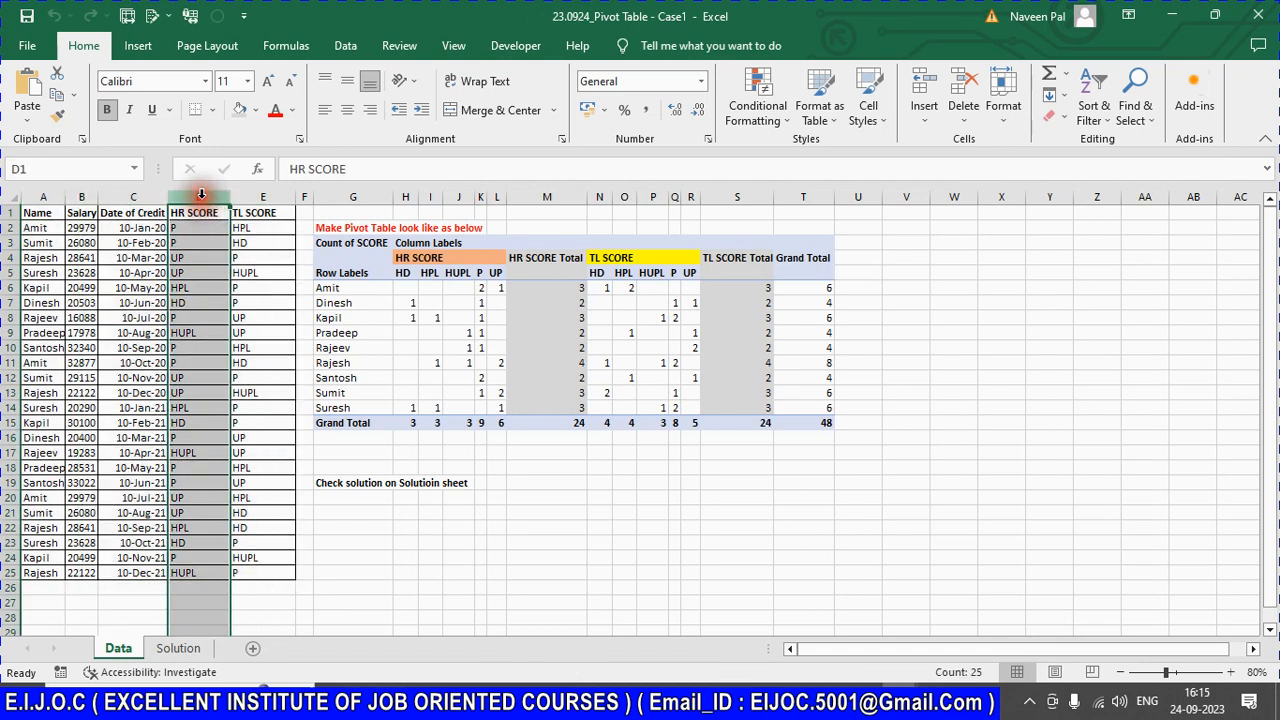
click(259, 196)
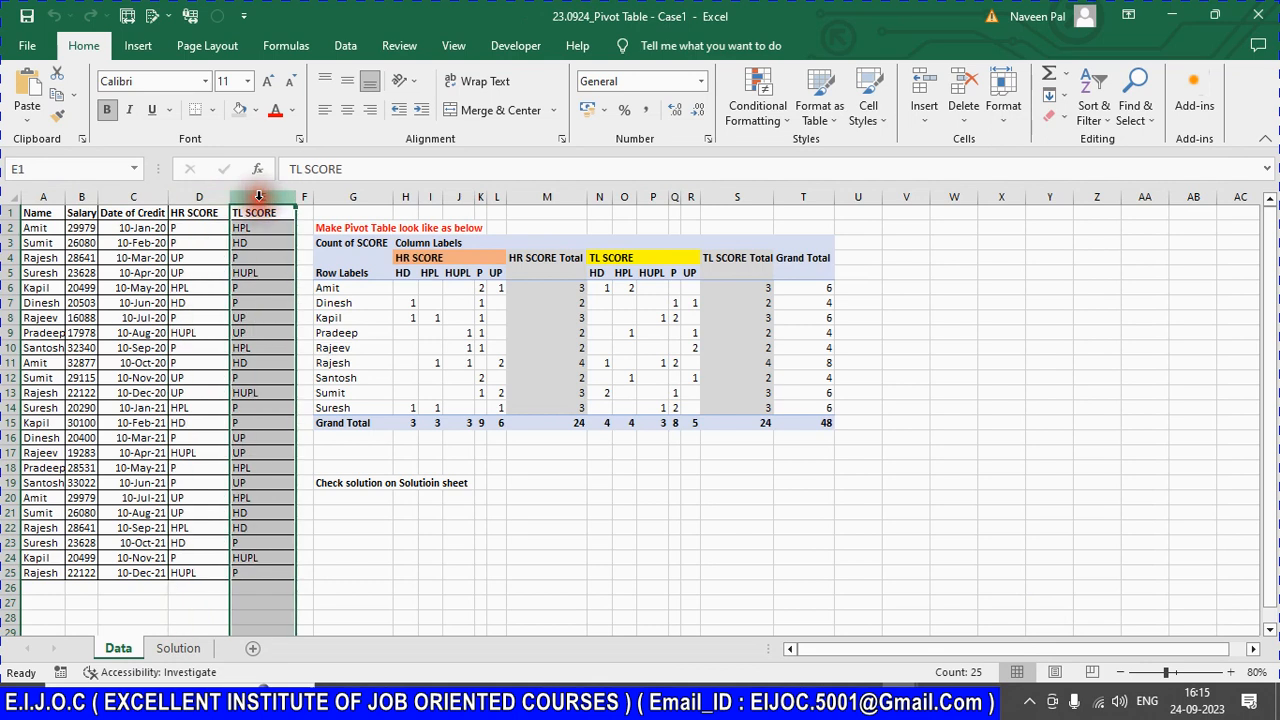
Step: Examine the HR SCORE block of the target pivot layout on the Data sheet, including its HD, HPL, HUPL, P and UP headings
click(133, 196)
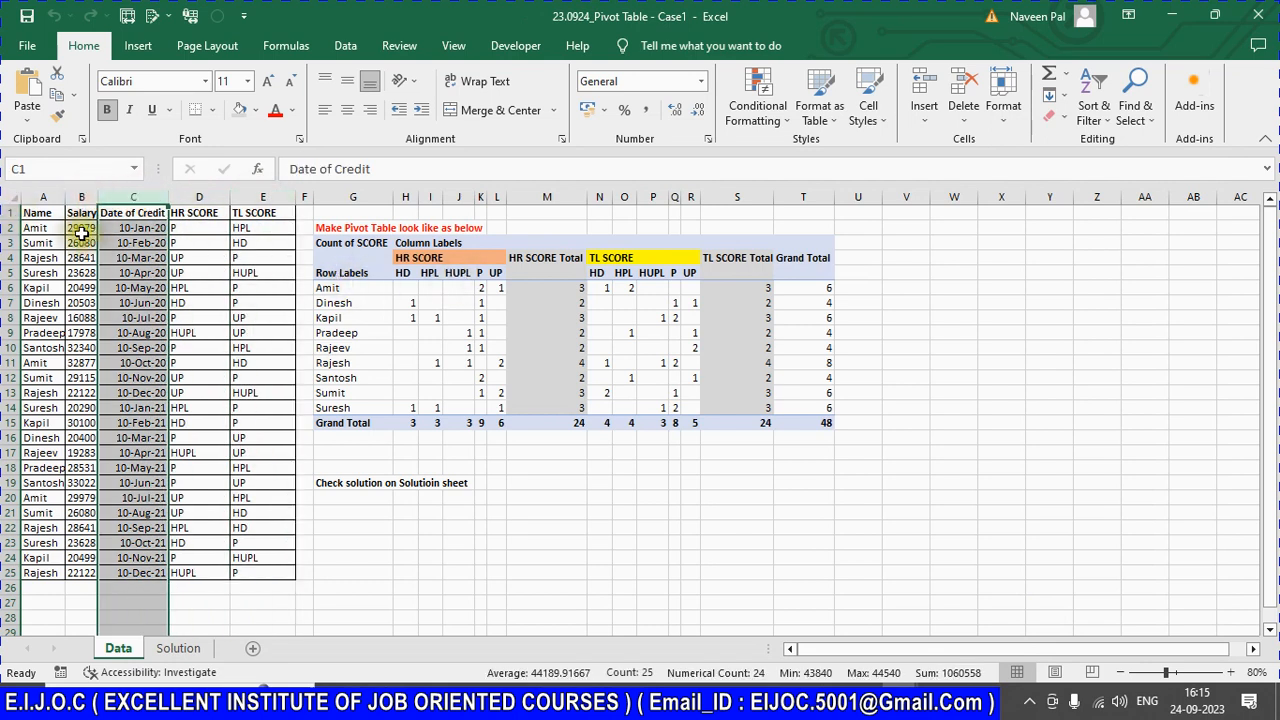
click(33, 214)
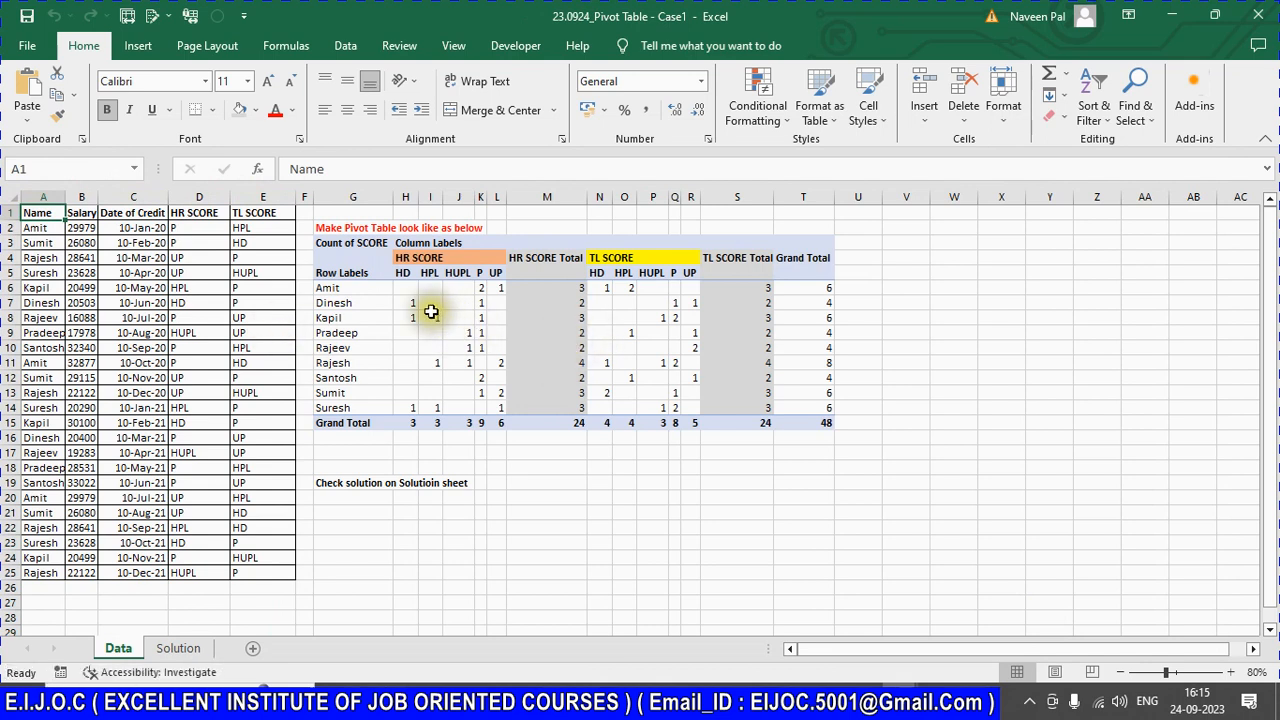
click(328, 287)
drag(328, 287, 457, 407)
drag(405, 257, 464, 402)
click(403, 277)
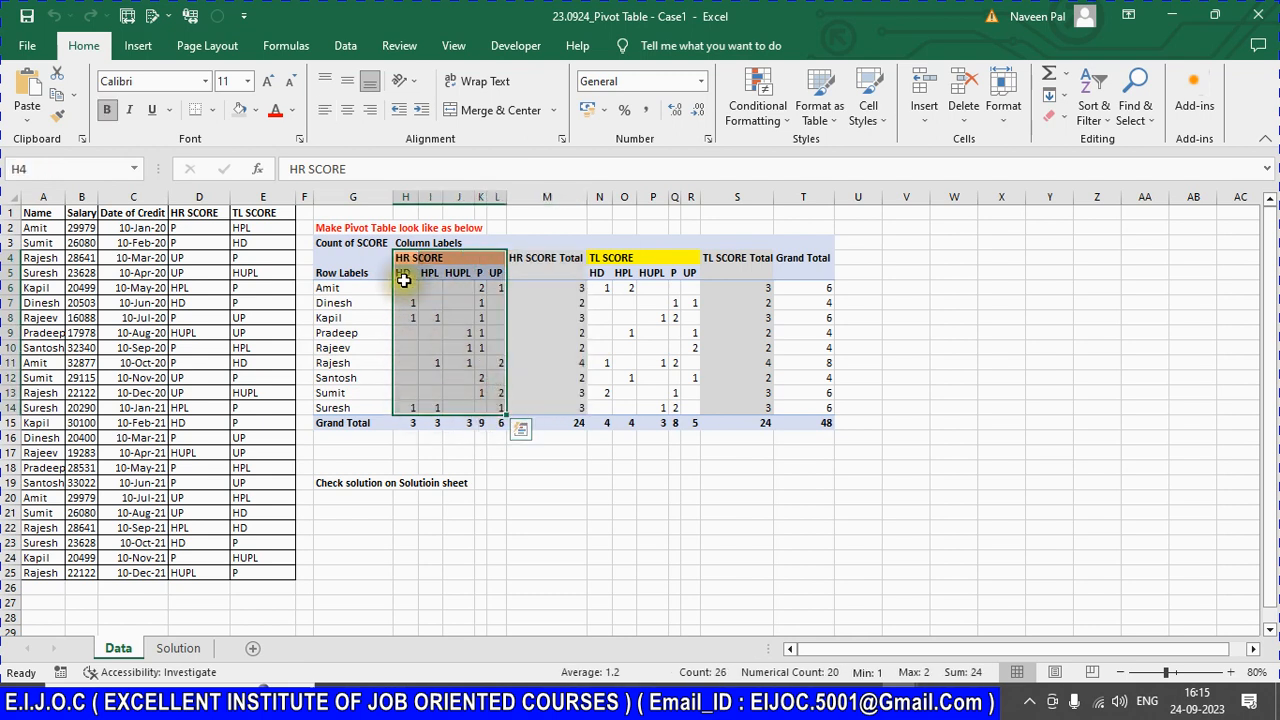
click(430, 277)
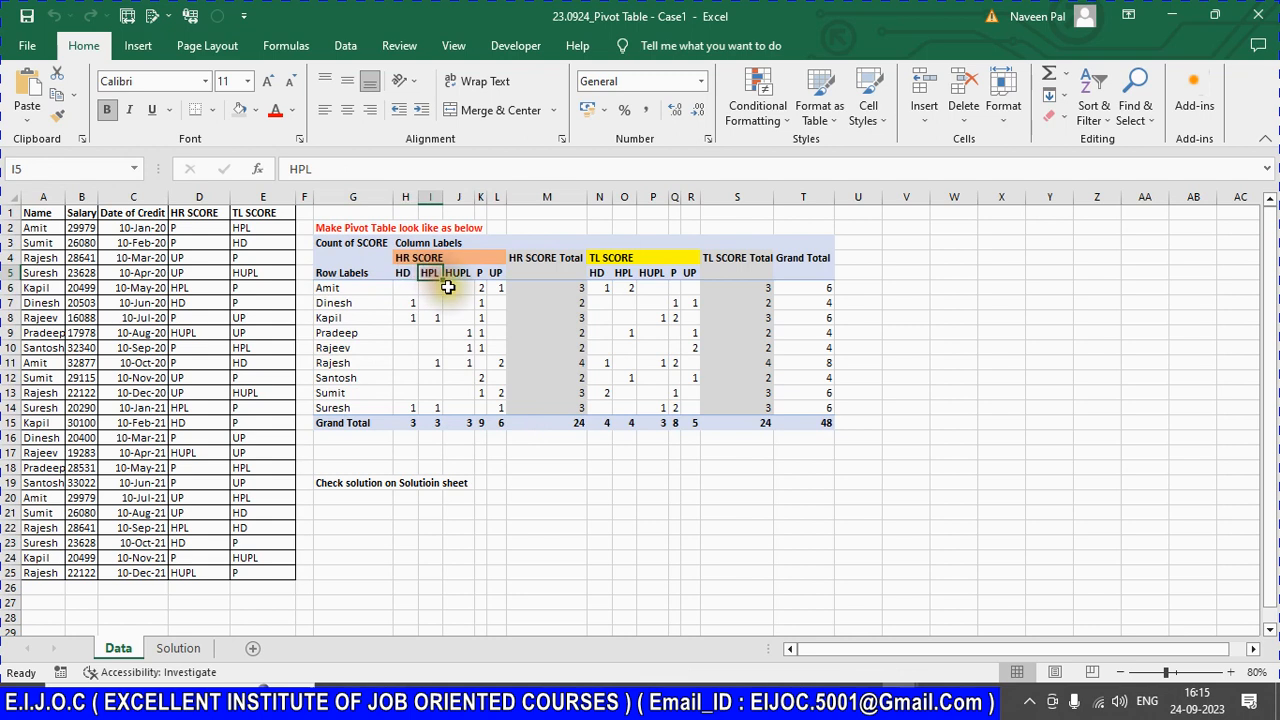
click(458, 274)
click(480, 273)
click(497, 273)
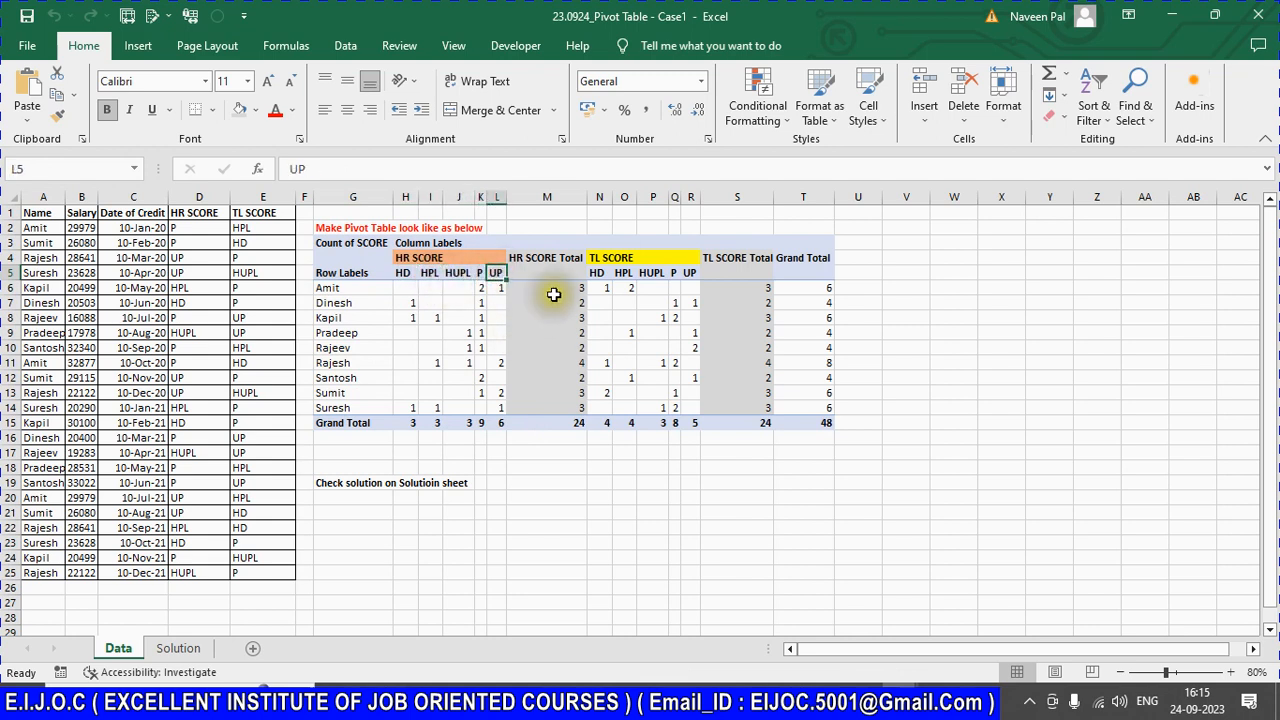
Step: Examine the HR SCORE Total, TL SCORE and TL SCORE Total columns of the target layout, finishing back at cell A1
drag(579, 262, 569, 410)
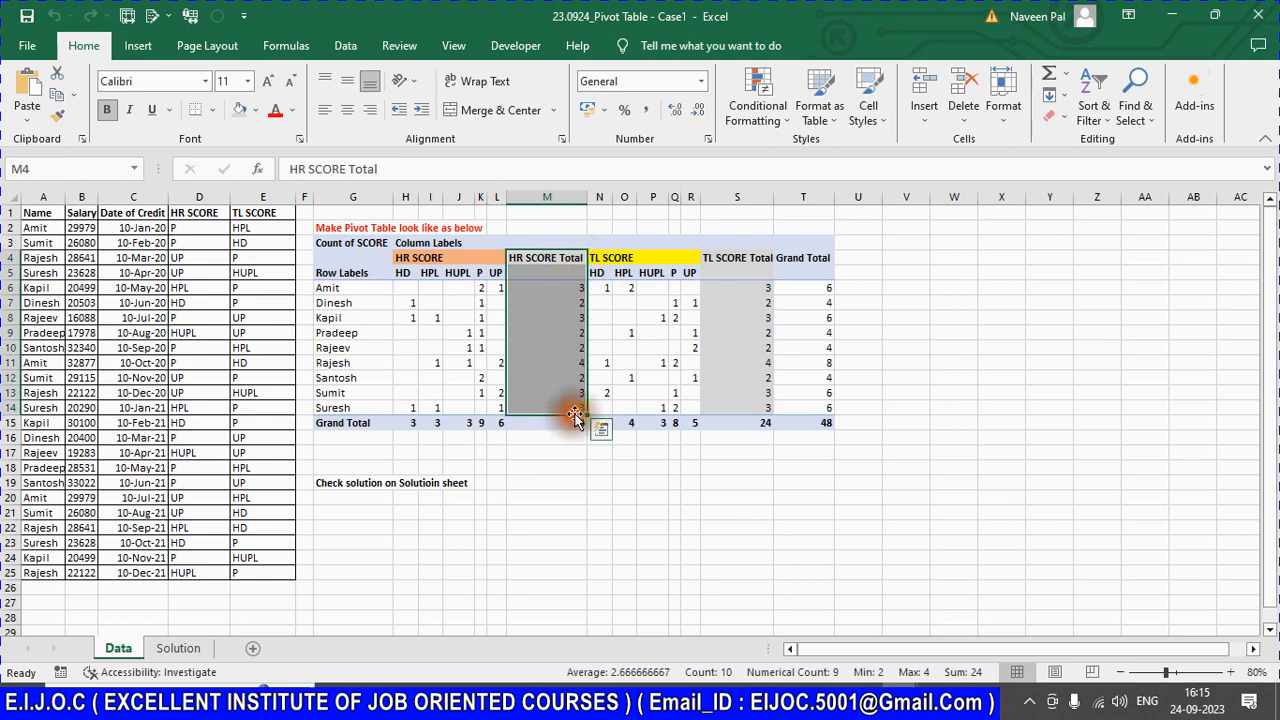
drag(620, 262, 633, 449)
click(660, 397)
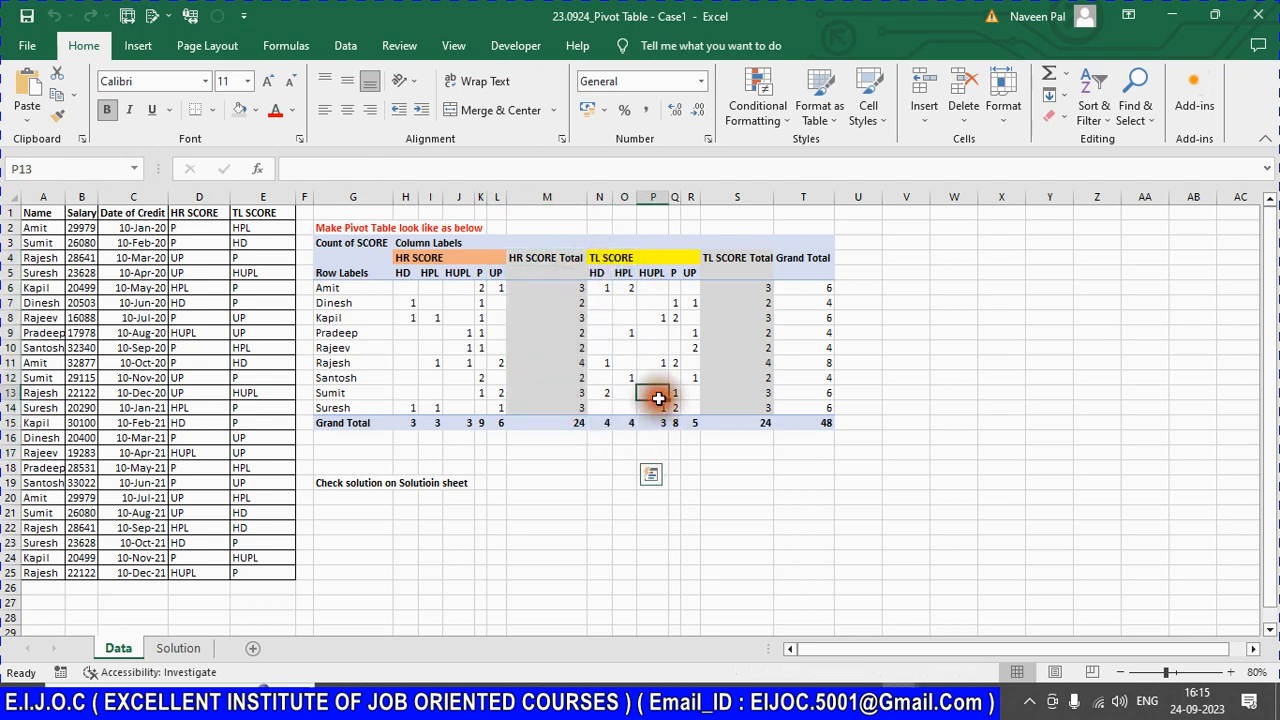
click(729, 364)
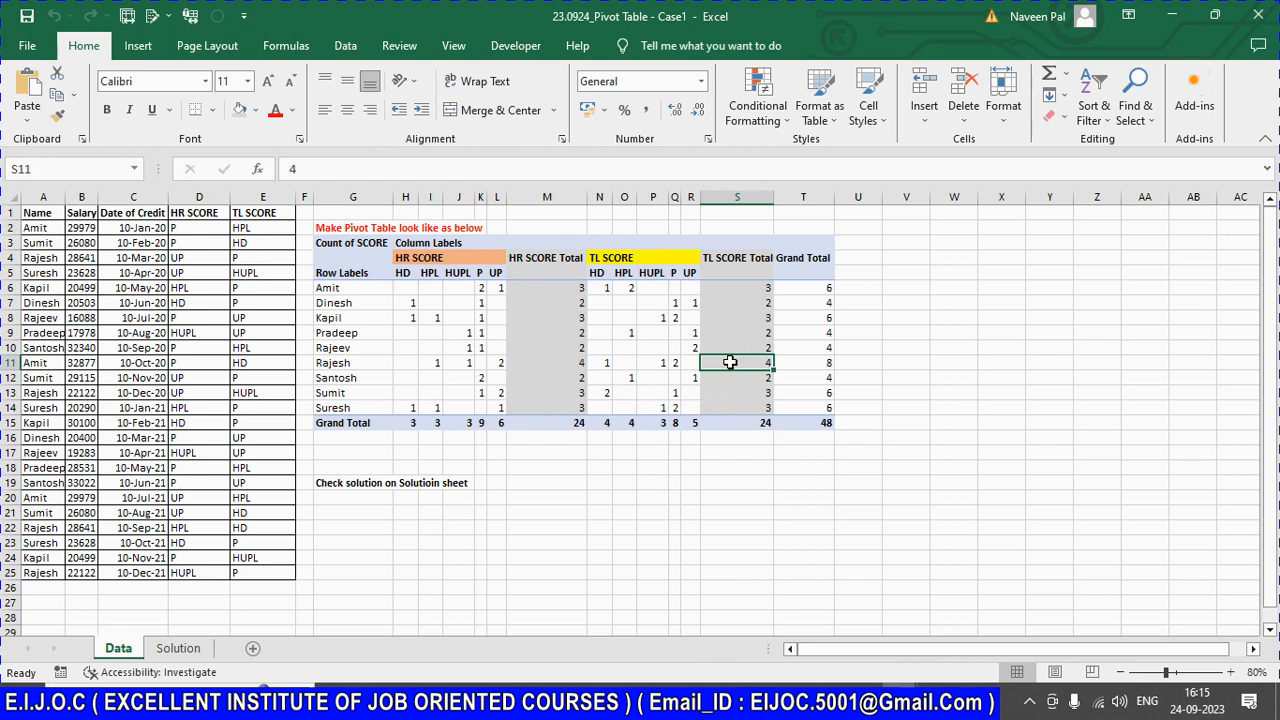
click(331, 231)
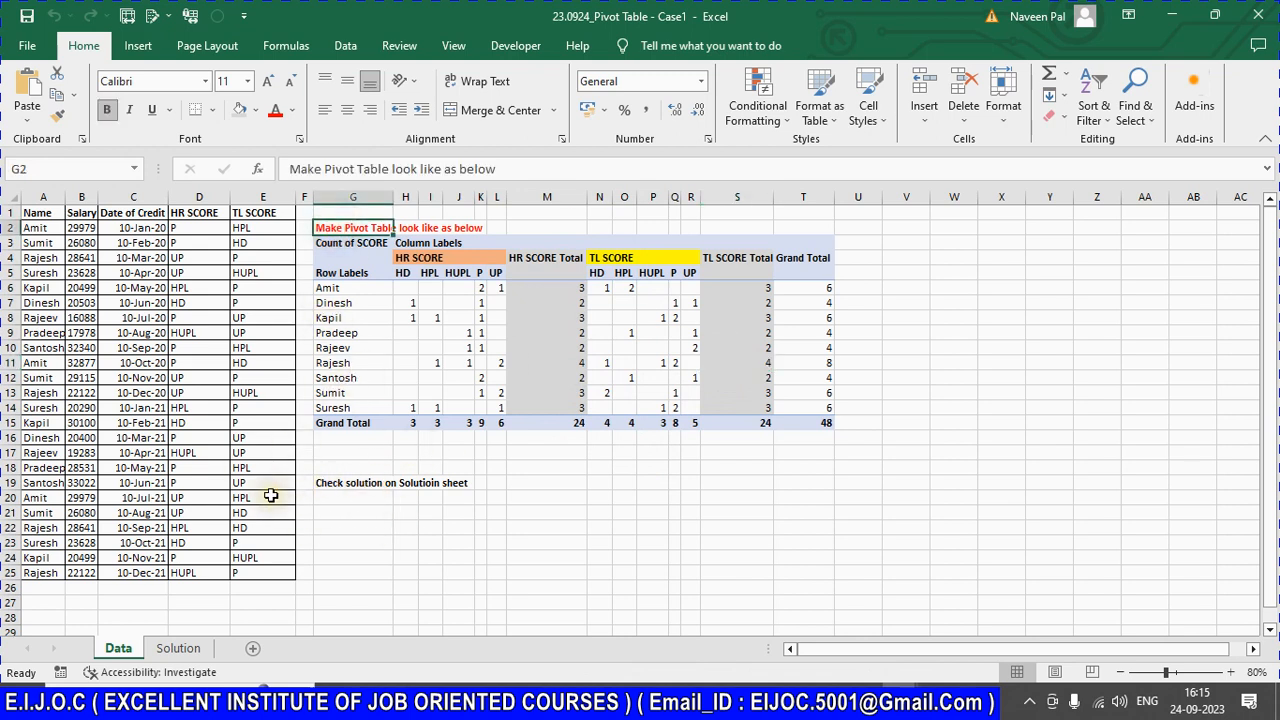
click(97, 247)
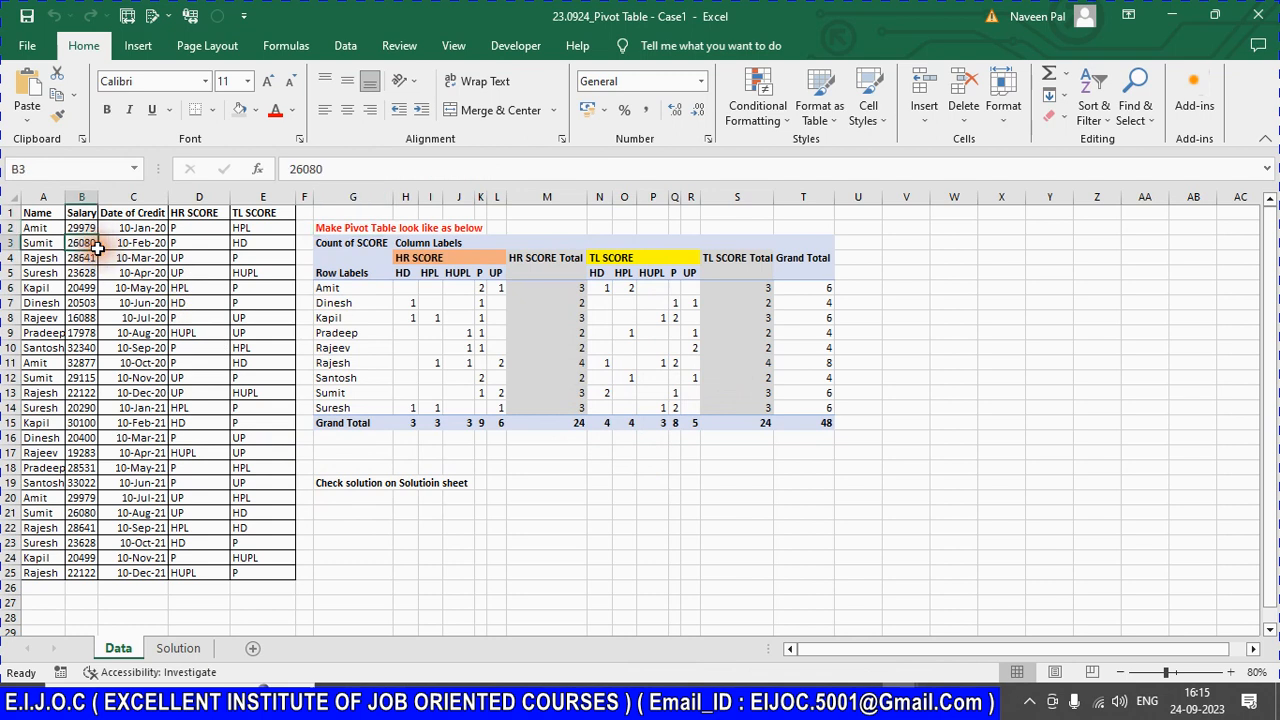
key(ctrl+Home)
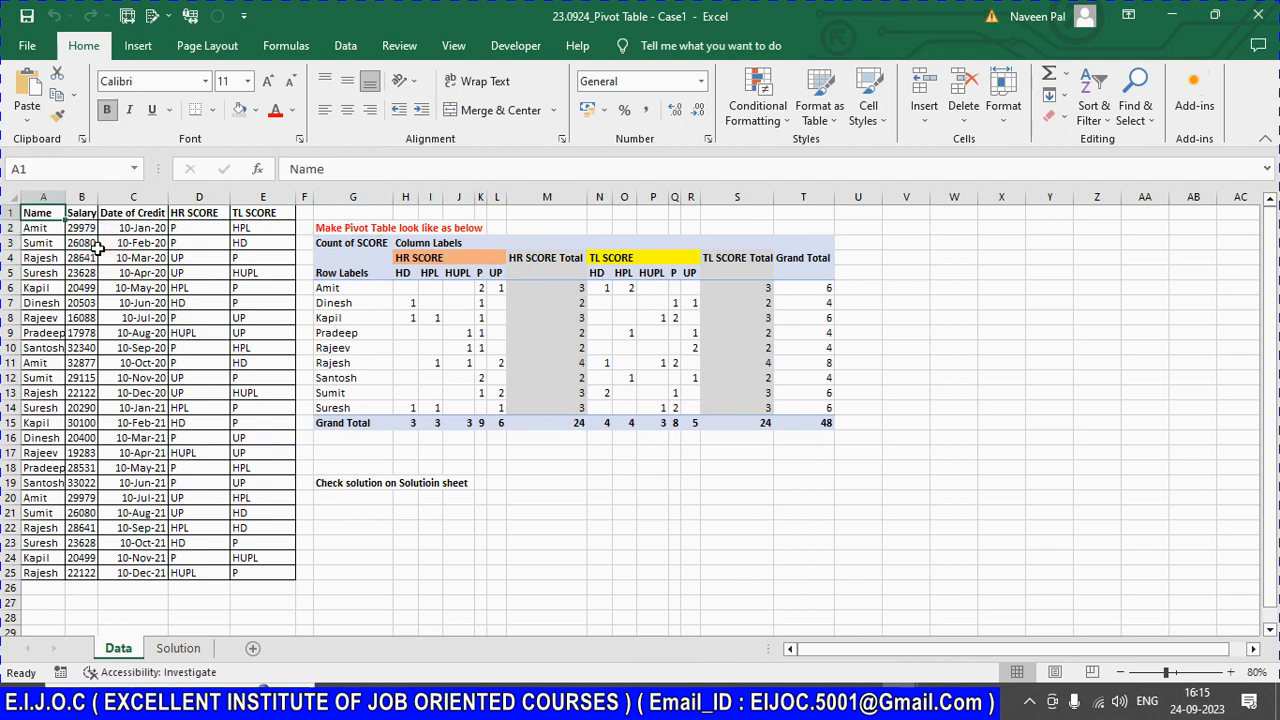
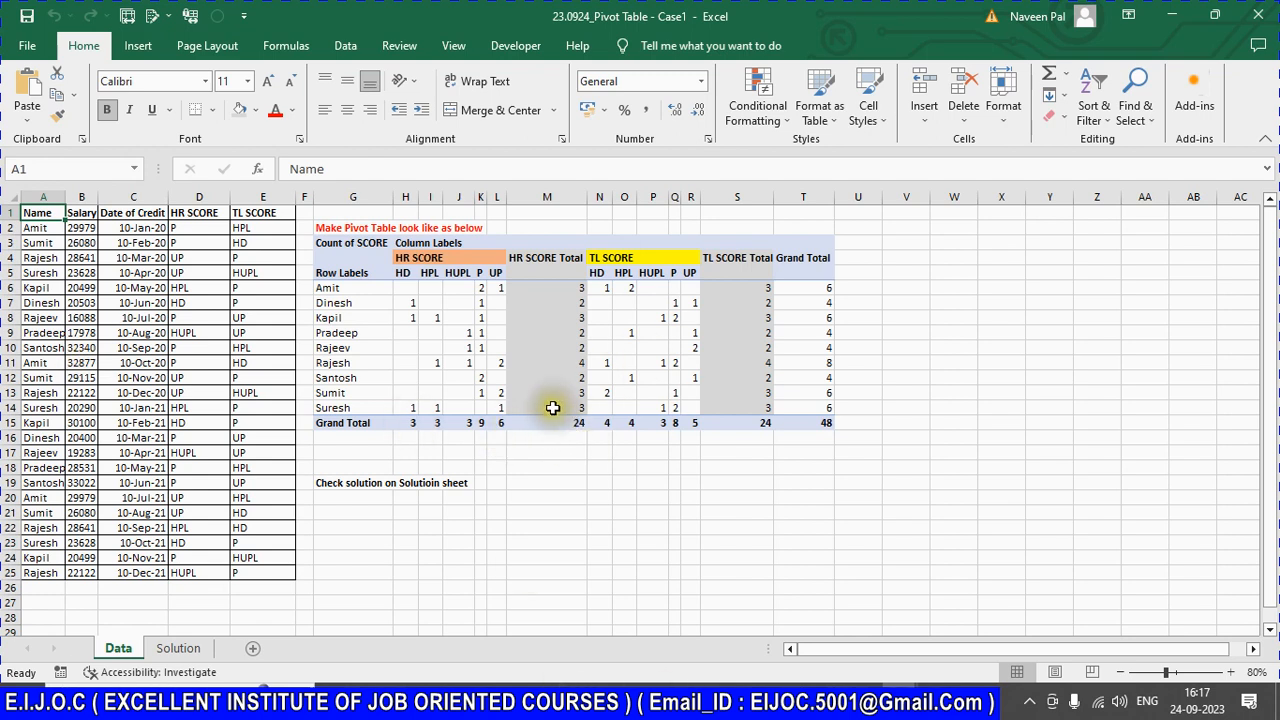
Step: Review the finished pivot table on the Solution sheet and the source table that starts at its cell A1
click(178, 648)
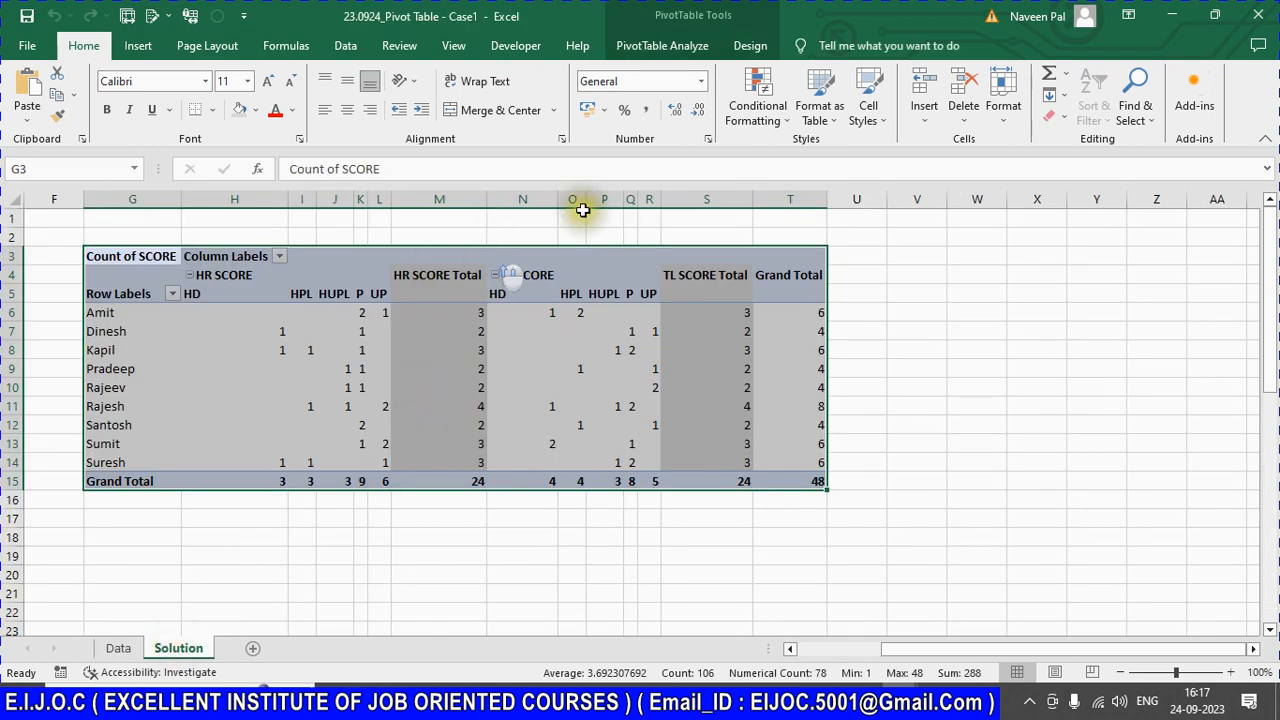
click(935, 349)
scroll(470, 510, down, 7)
scroll(330, 457, up, 7)
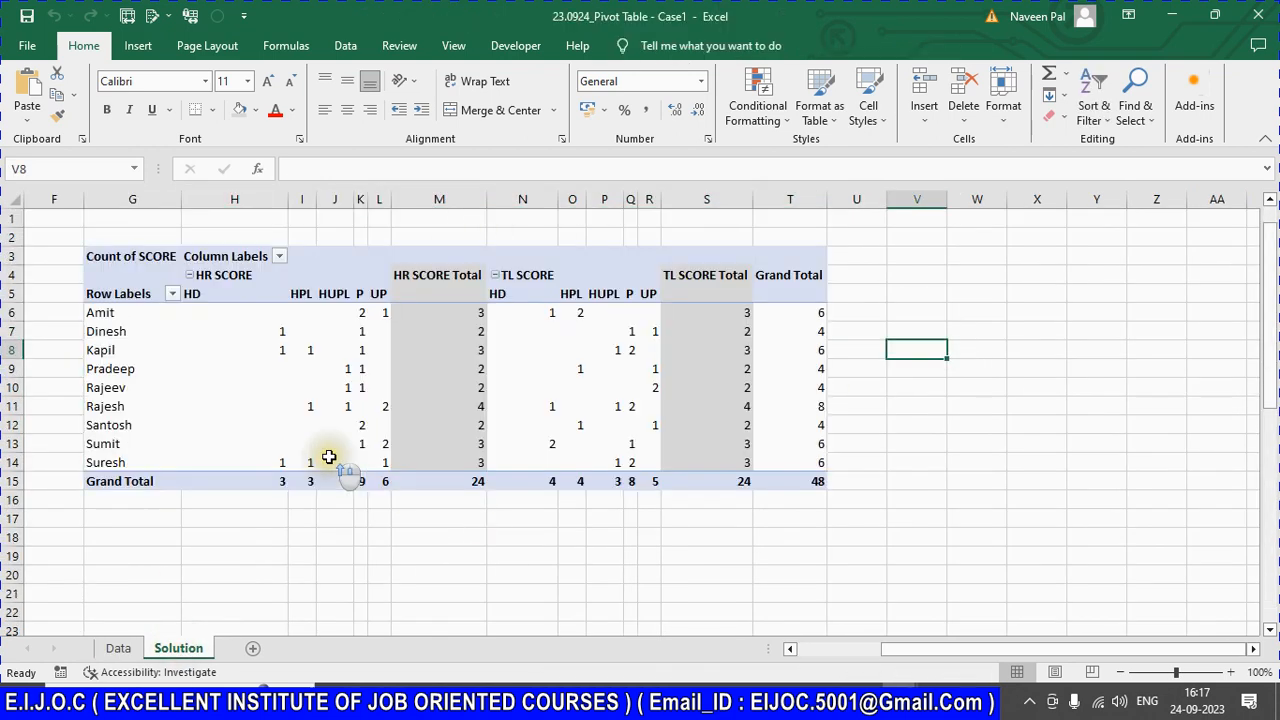
click(40, 235)
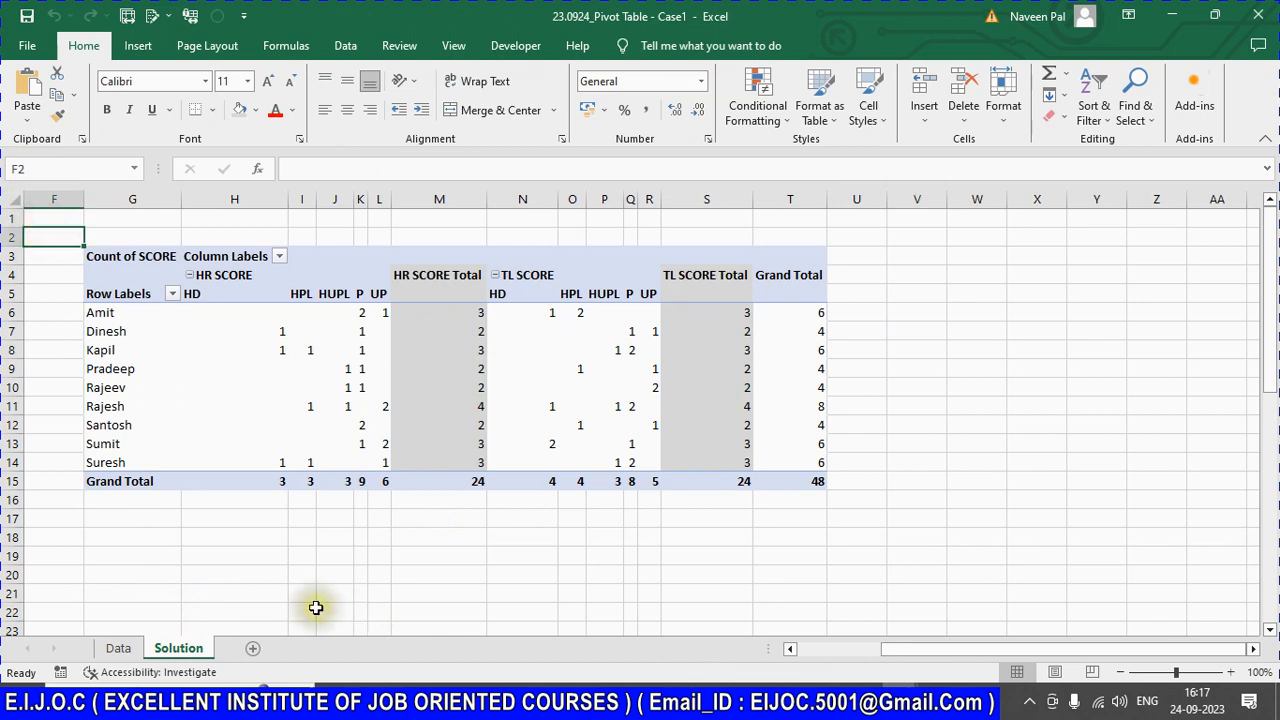
key(ctrl+Home)
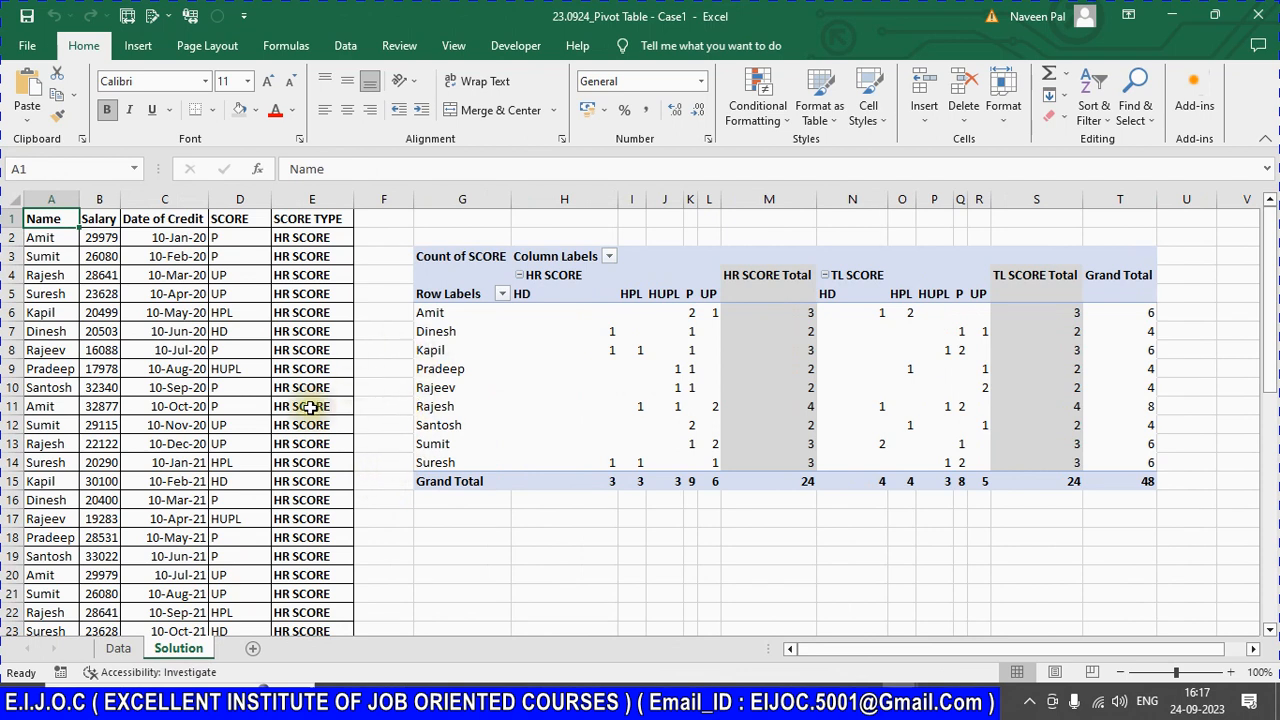
scroll(310, 401, down, 1)
scroll(310, 401, up, 1)
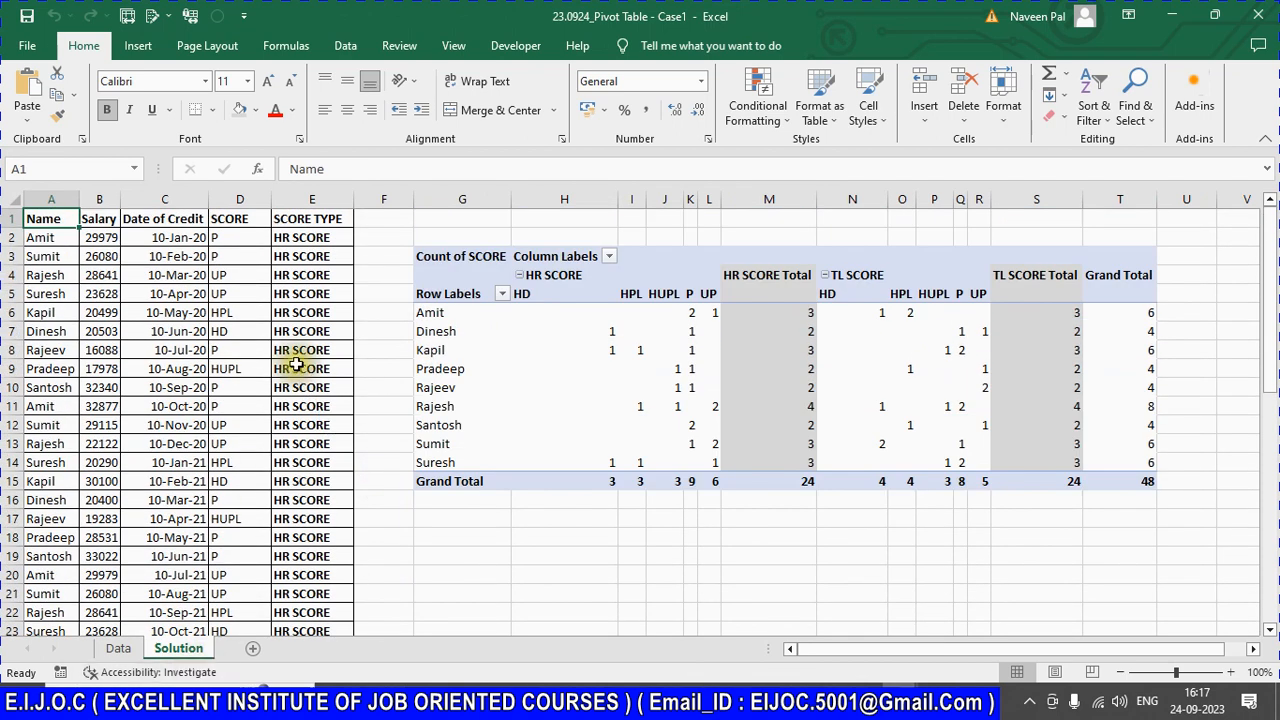
Step: Compare the HR SCORE and TL SCORE source columns on the Data sheet with the matching headings in the target layout
click(118, 648)
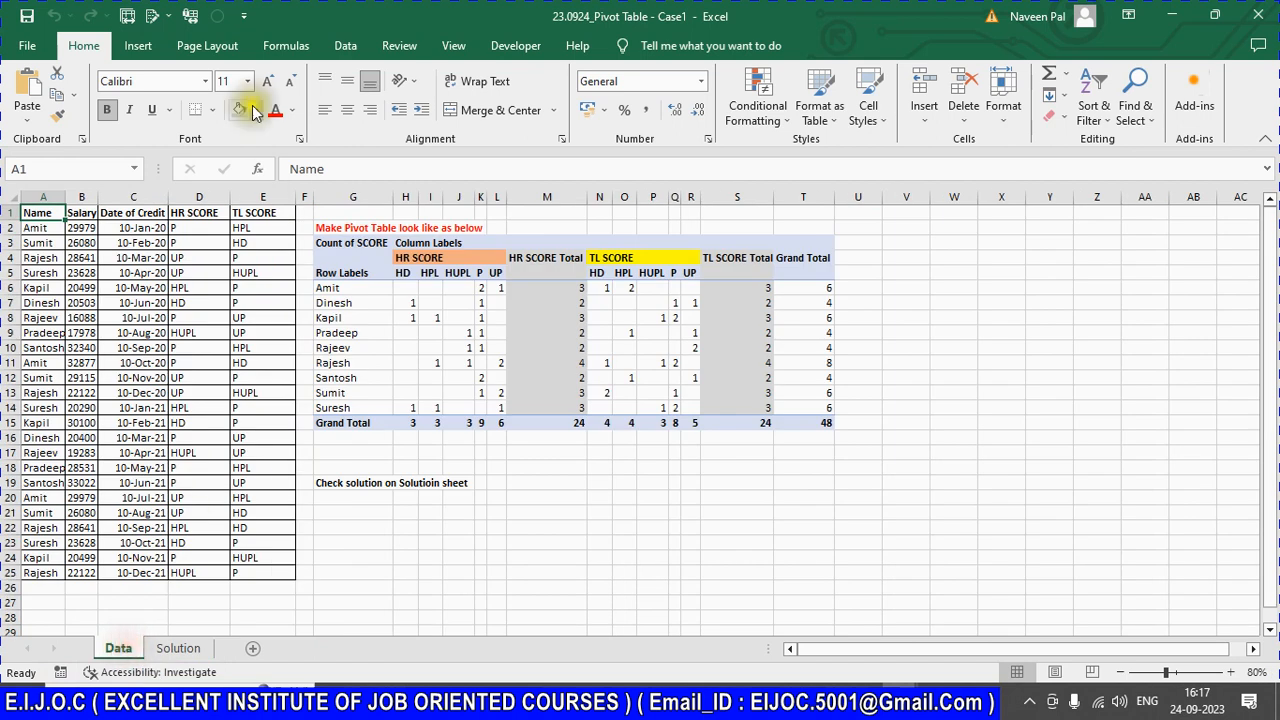
click(200, 196)
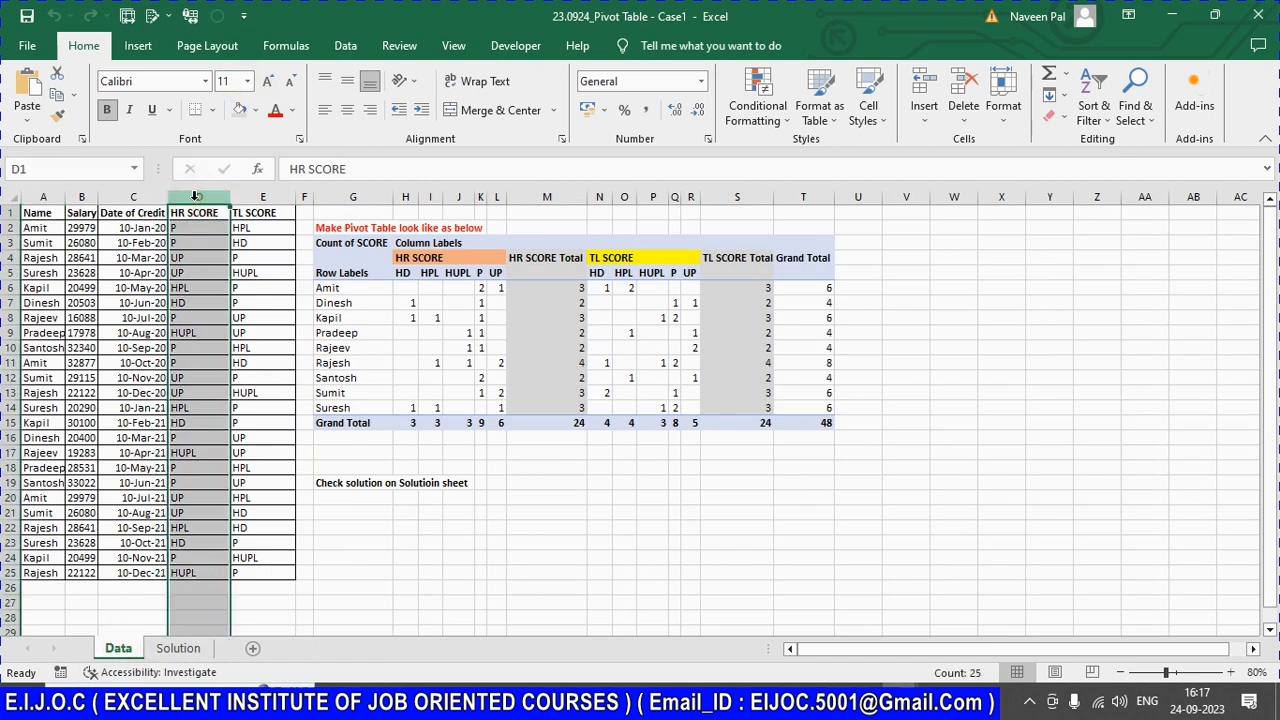
click(247, 192)
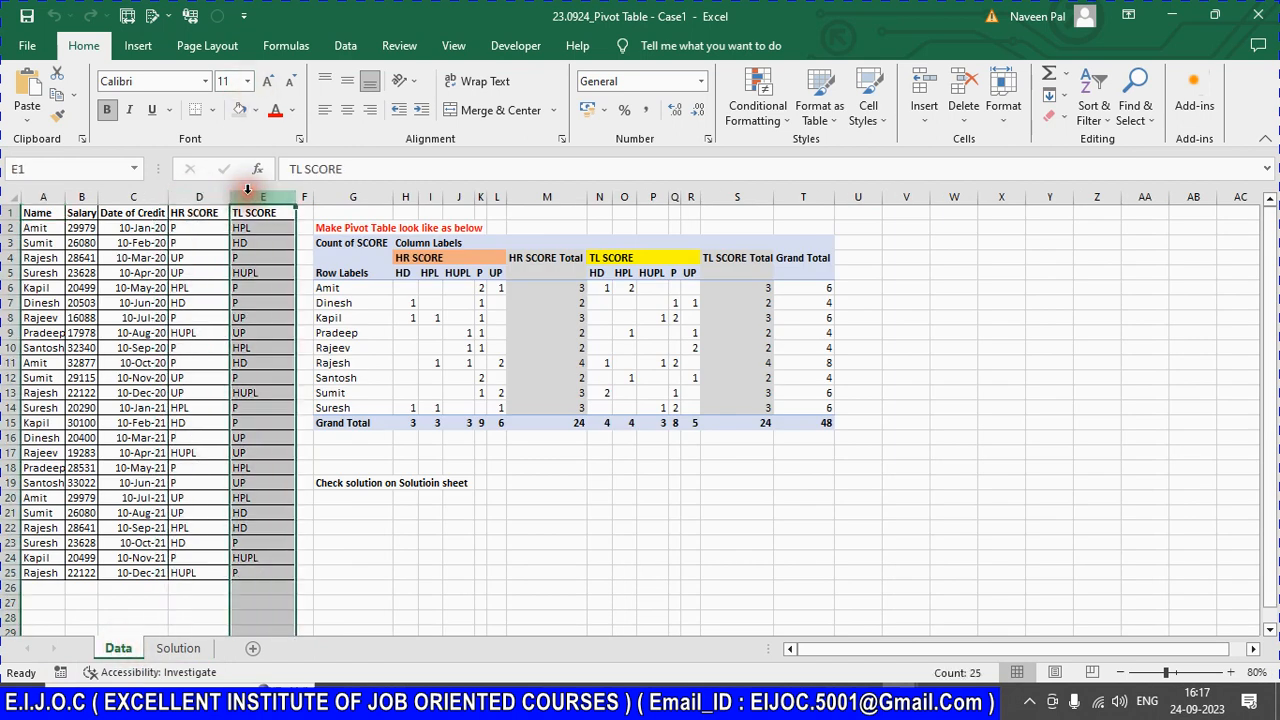
click(190, 197)
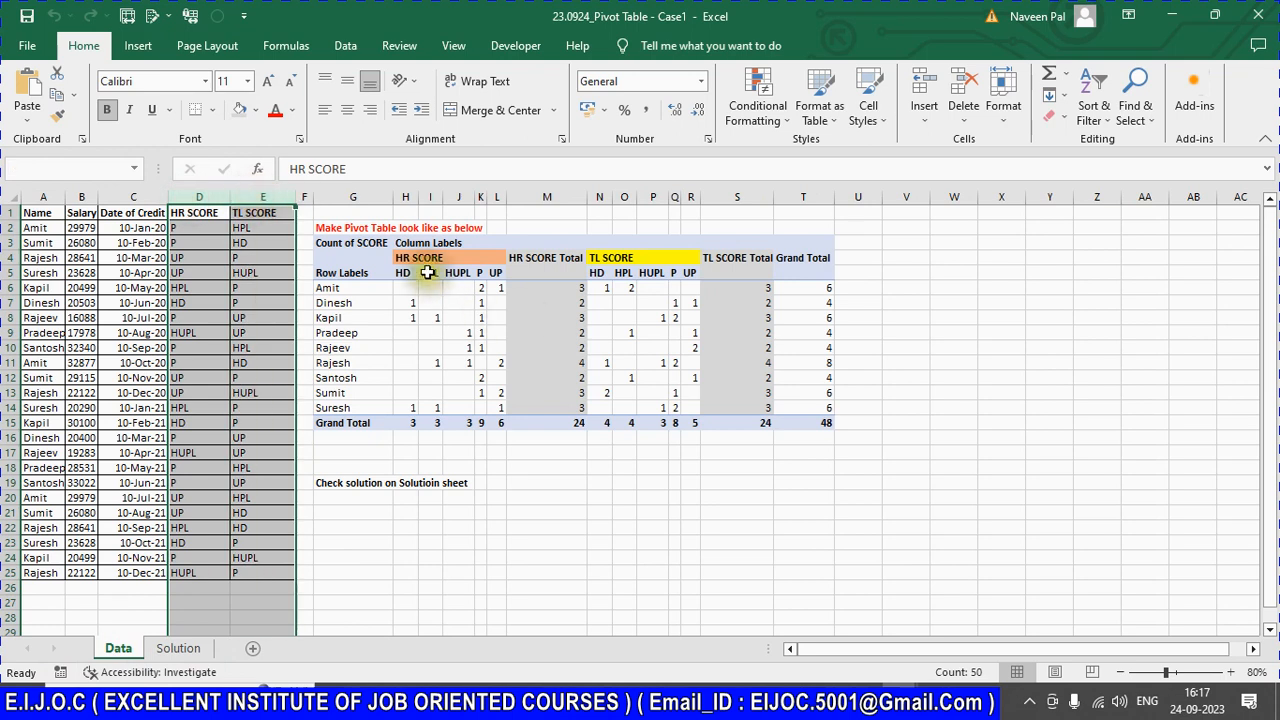
click(432, 258)
click(652, 272)
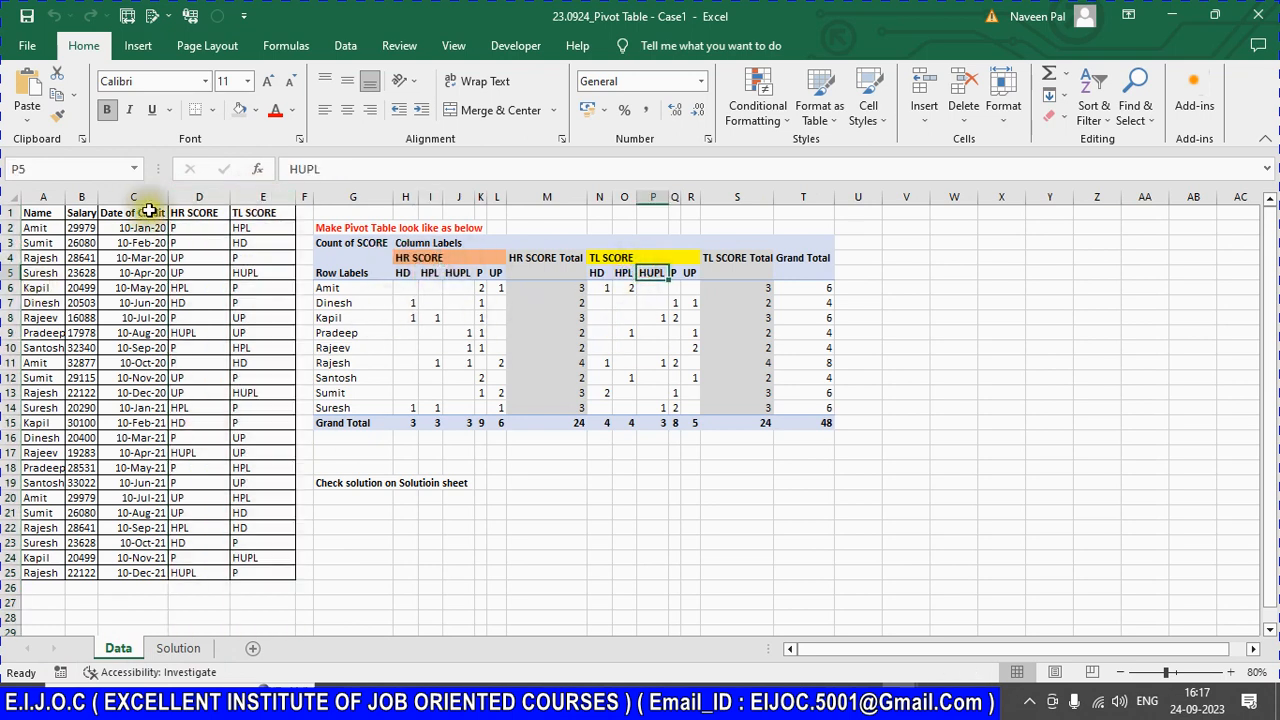
click(198, 210)
click(265, 196)
click(210, 197)
click(232, 196)
Step: Compare the Data sheet's records with the Solution sheet's combined SCORE column down to row 25 and its SCORE TYPE heading
click(178, 648)
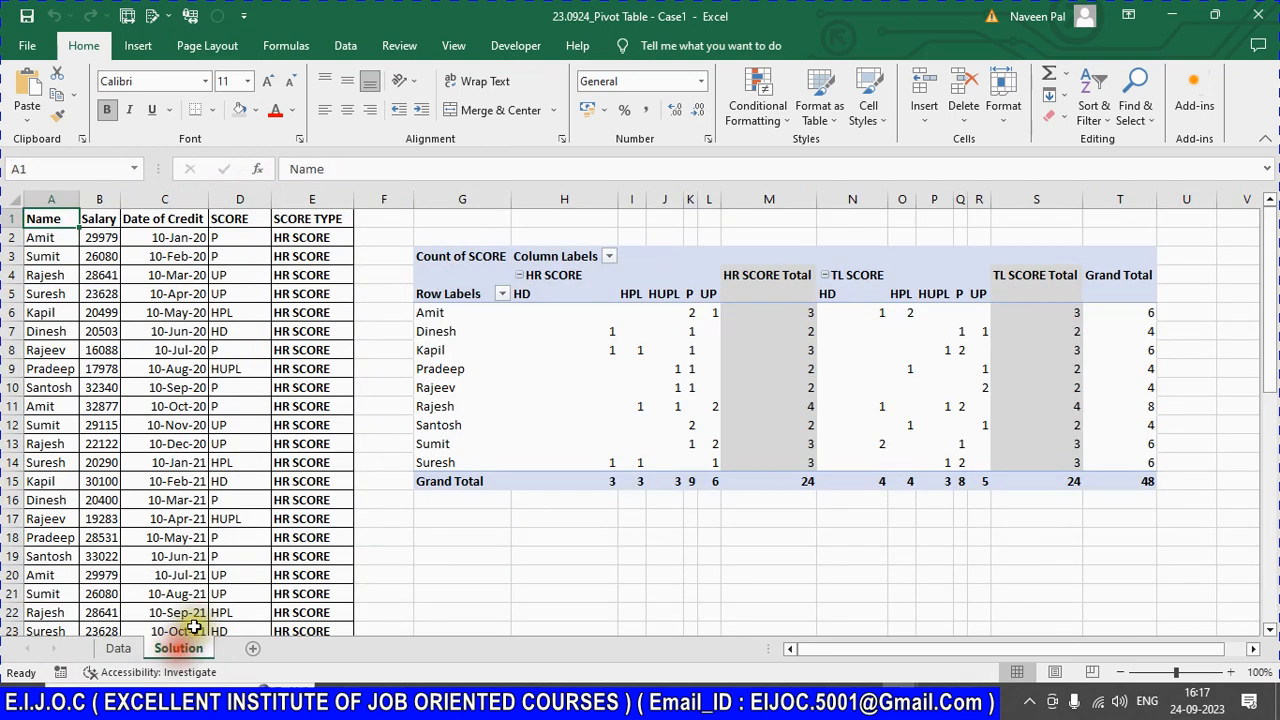
click(118, 648)
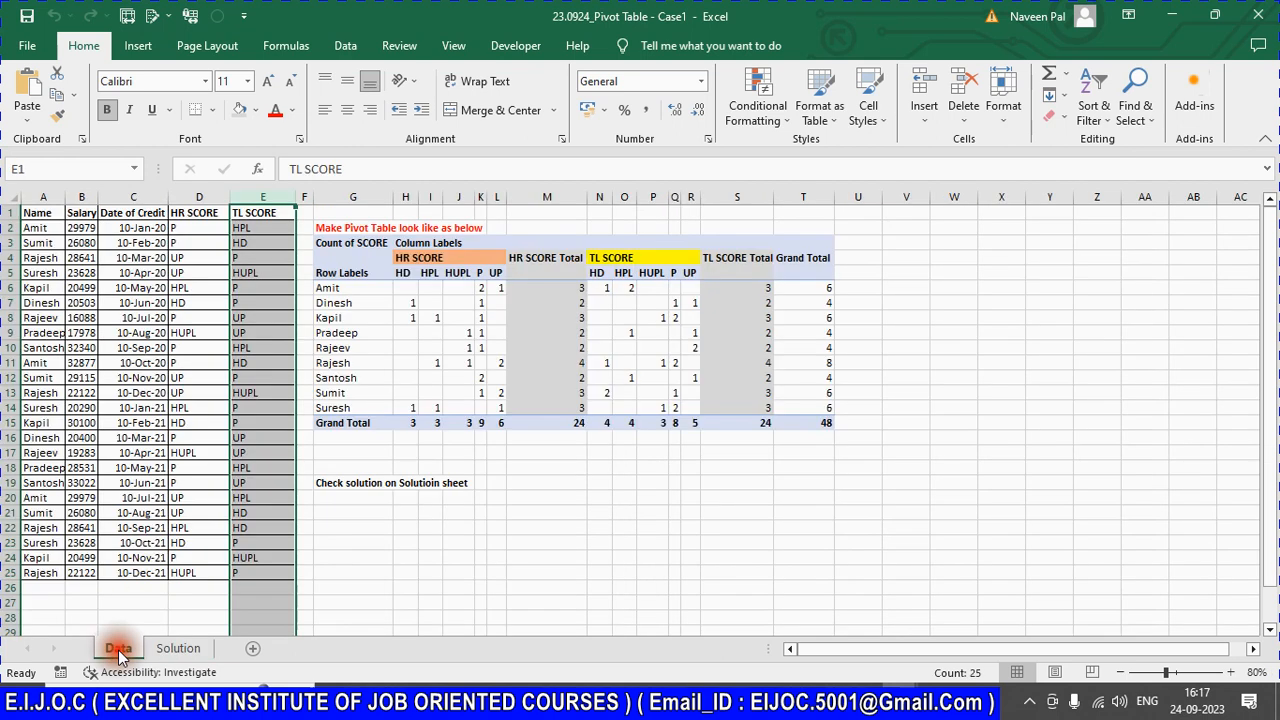
shift+click(150, 570)
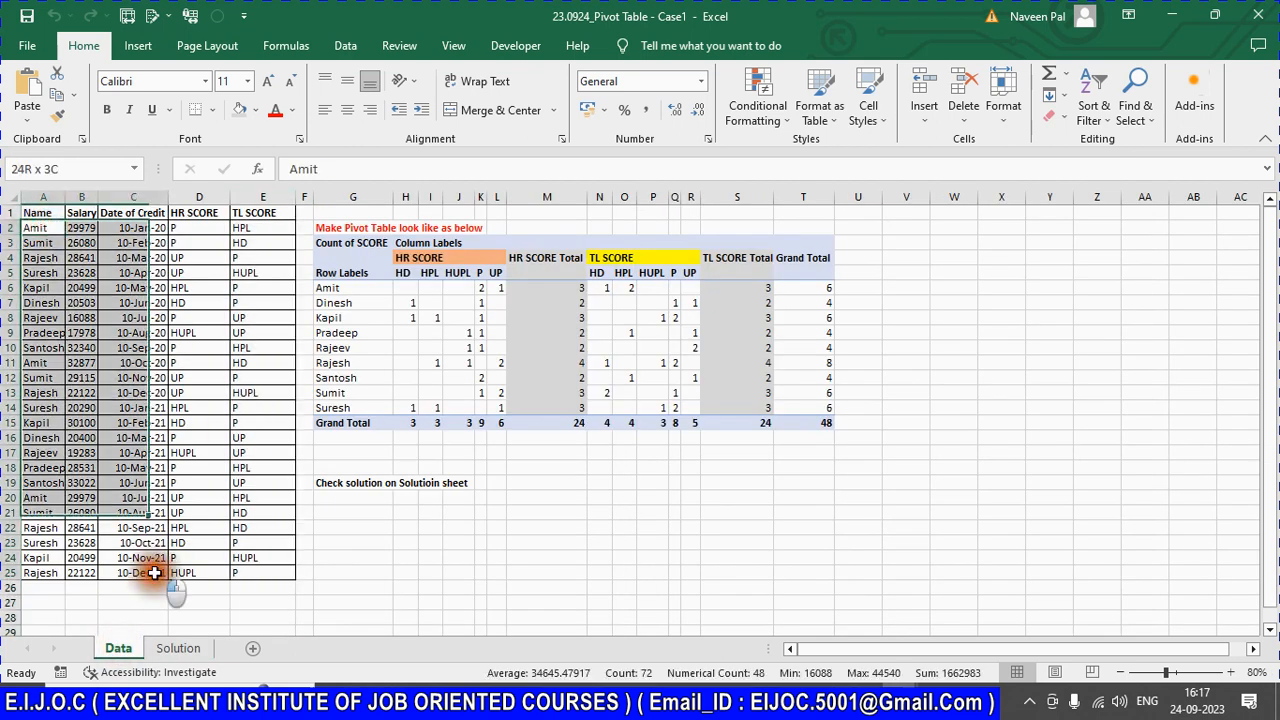
click(178, 648)
drag(230, 219, 242, 508)
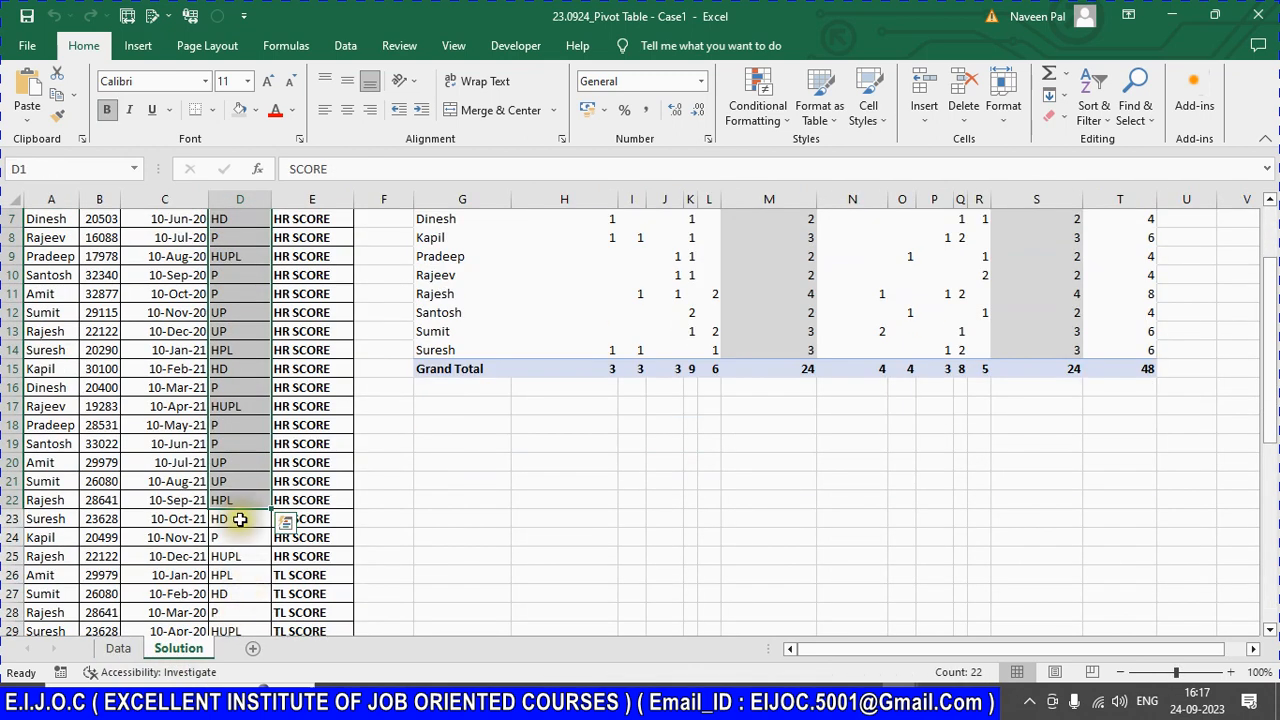
click(240, 519)
drag(12, 556, 314, 206)
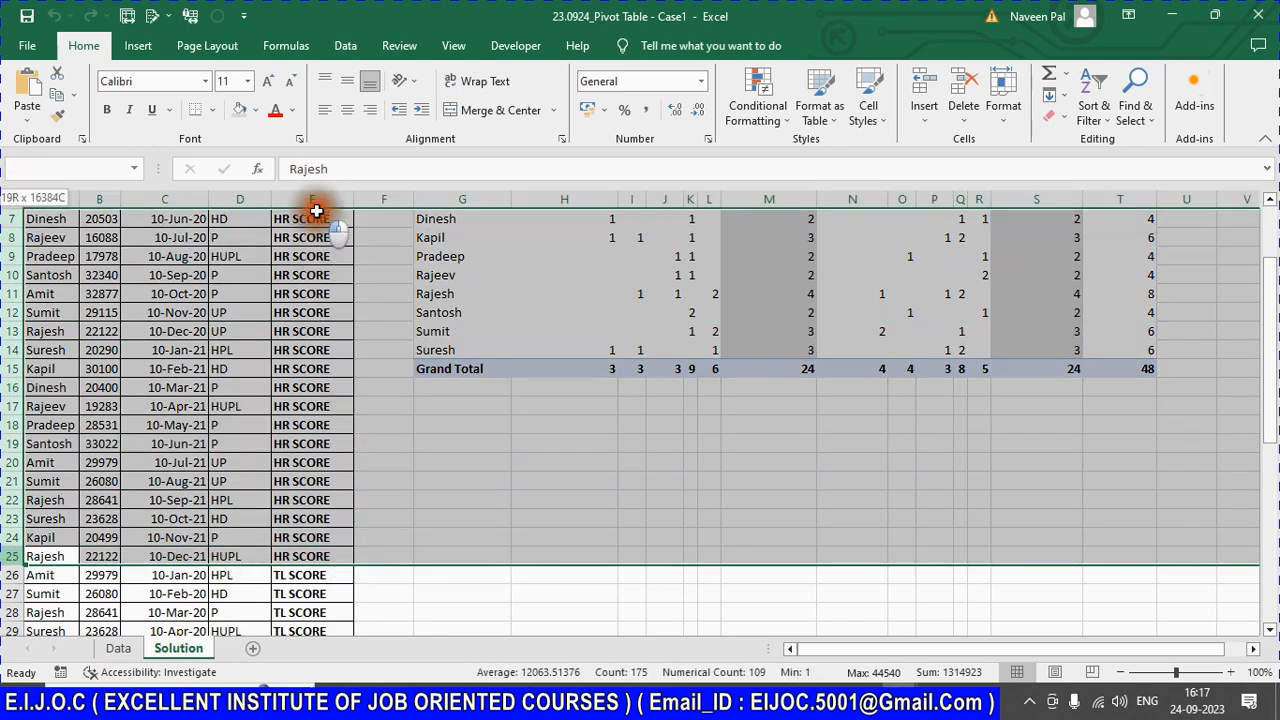
scroll(314, 371, up, 3)
click(315, 219)
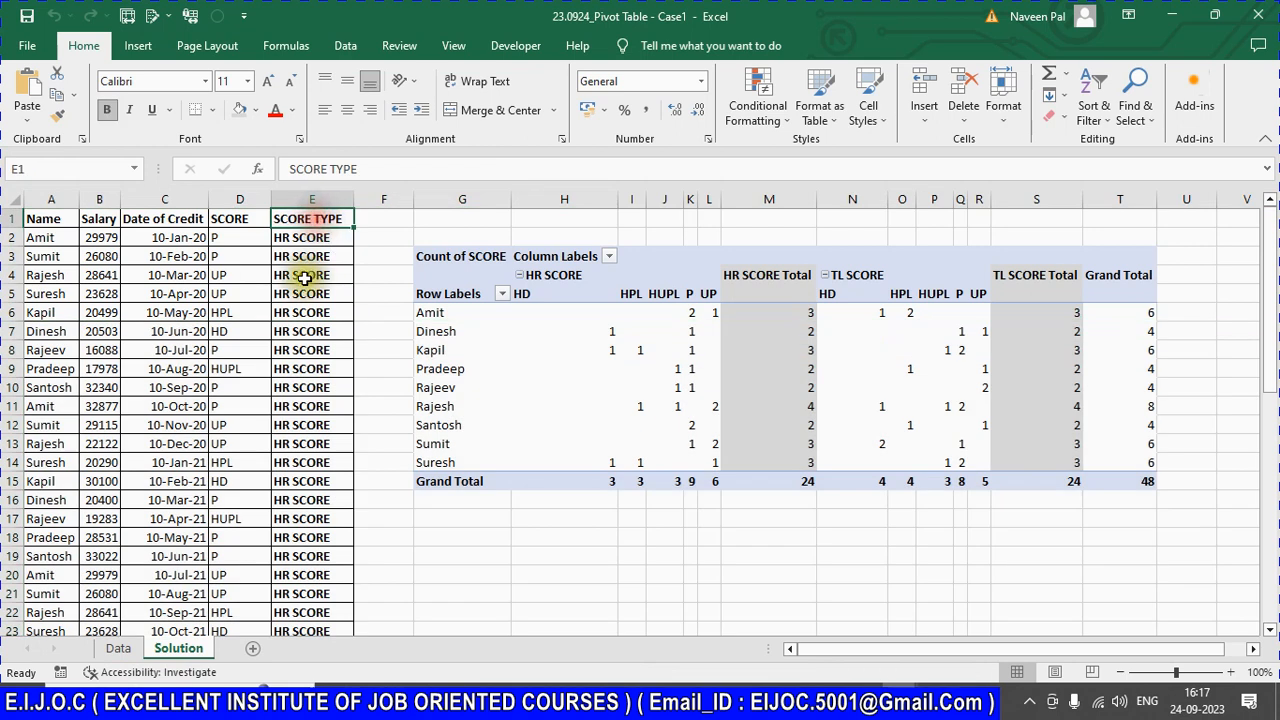
Step: Inspect the SCORE TYPE column on the Solution sheet, selecting the TL SCORE entries from row 26 down to row 49
scroll(300, 290, down, 4)
click(329, 519)
scroll(329, 519, down, 1)
click(286, 408)
scroll(357, 466, down, 4)
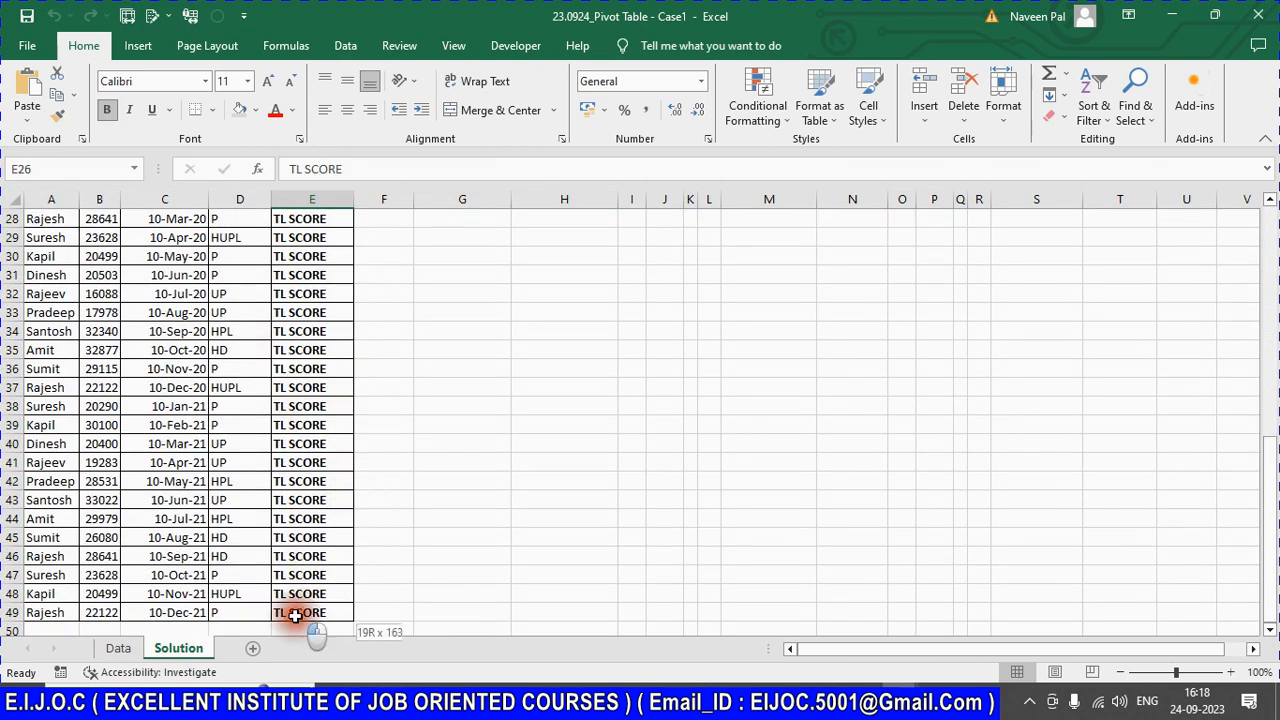
drag(295, 615, 288, 610)
scroll(295, 480, up, 9)
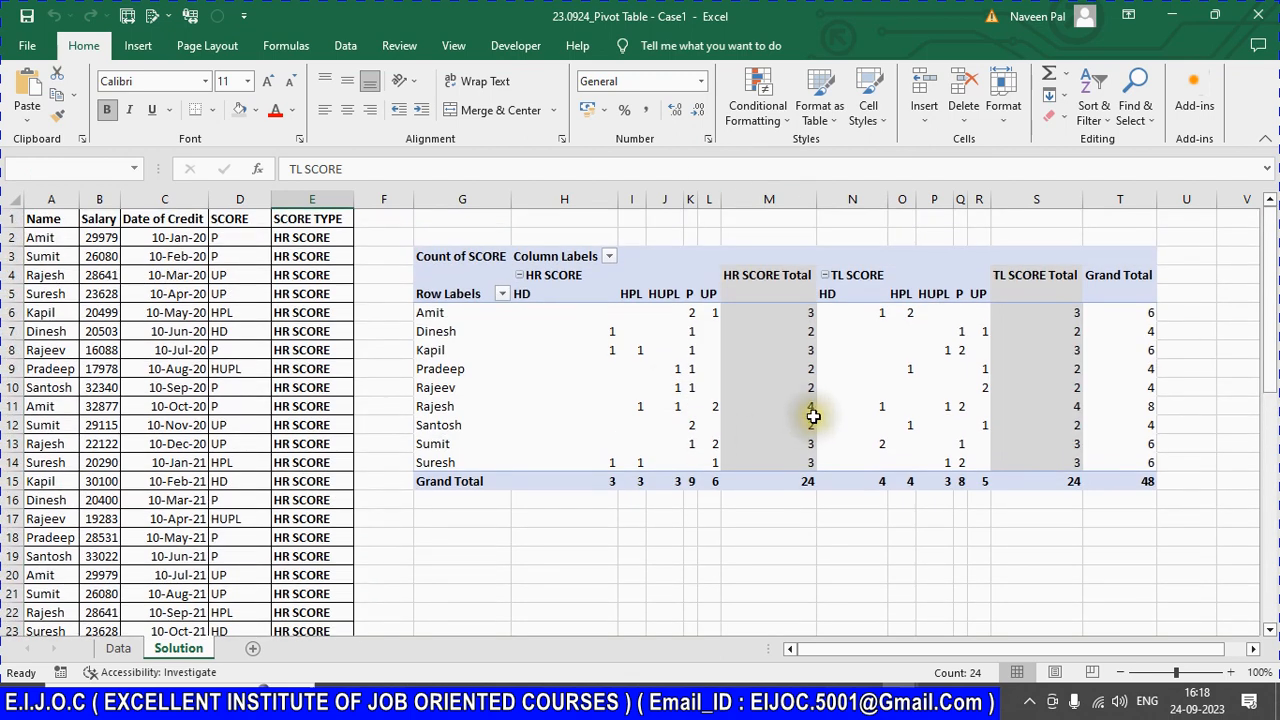
Step: Display the field list for the Solution sheet's pivot table to check which fields form its rows, columns and values
click(571, 326)
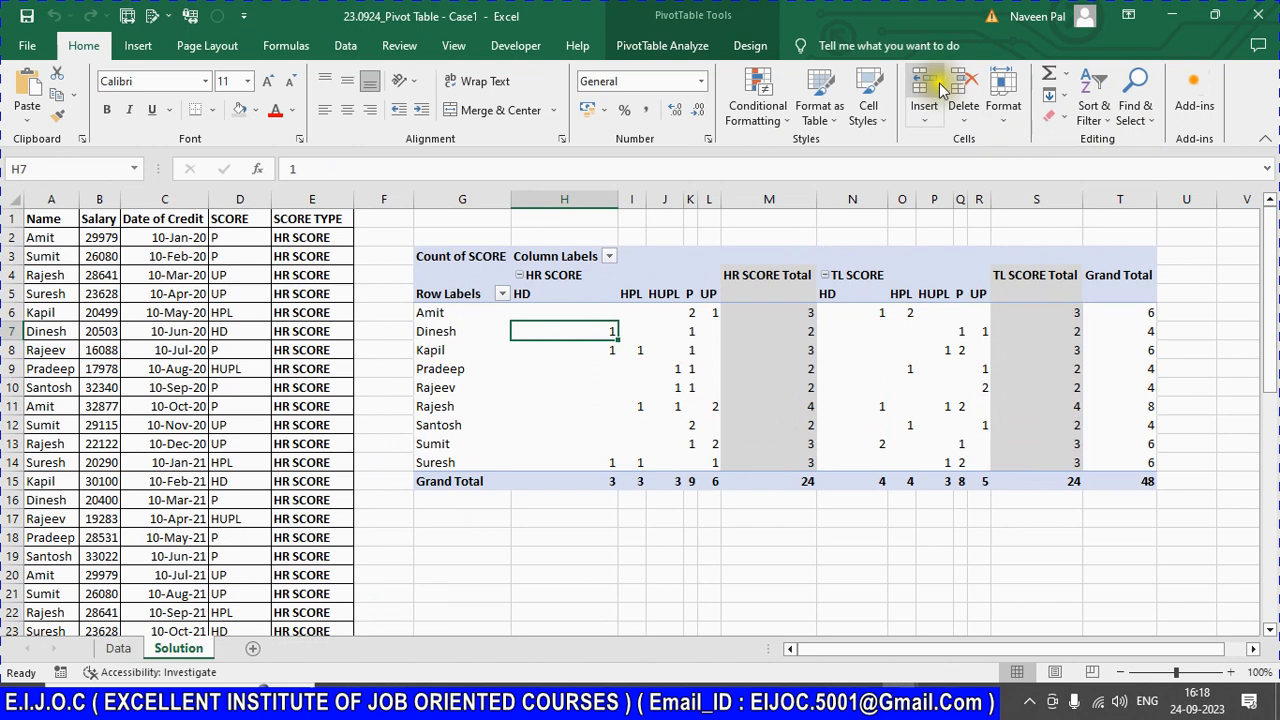
click(661, 45)
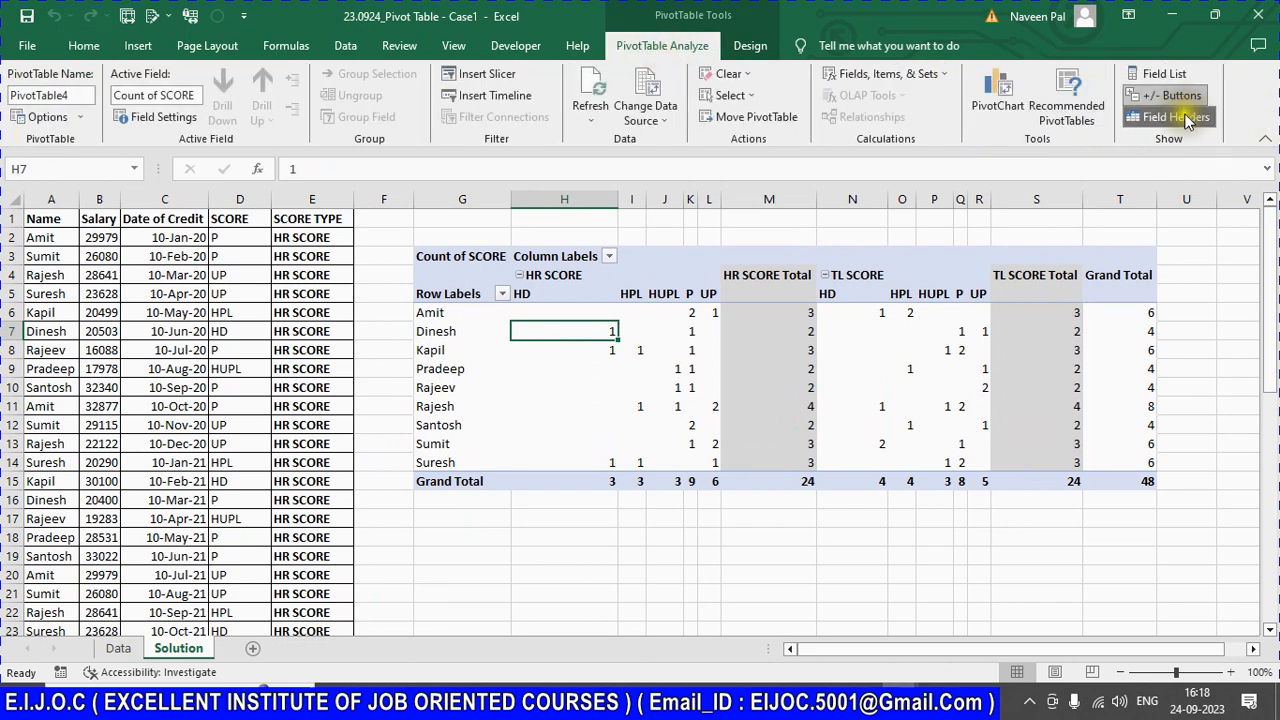
click(1164, 73)
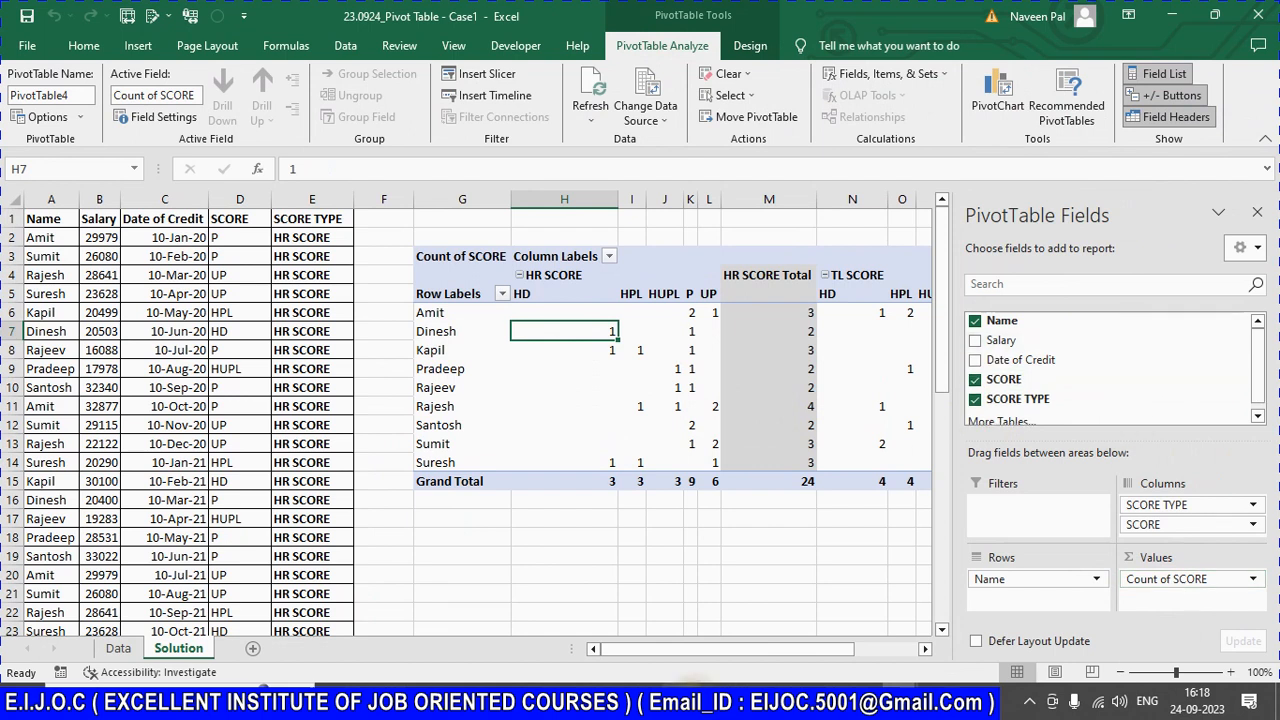
key(alt+Tab)
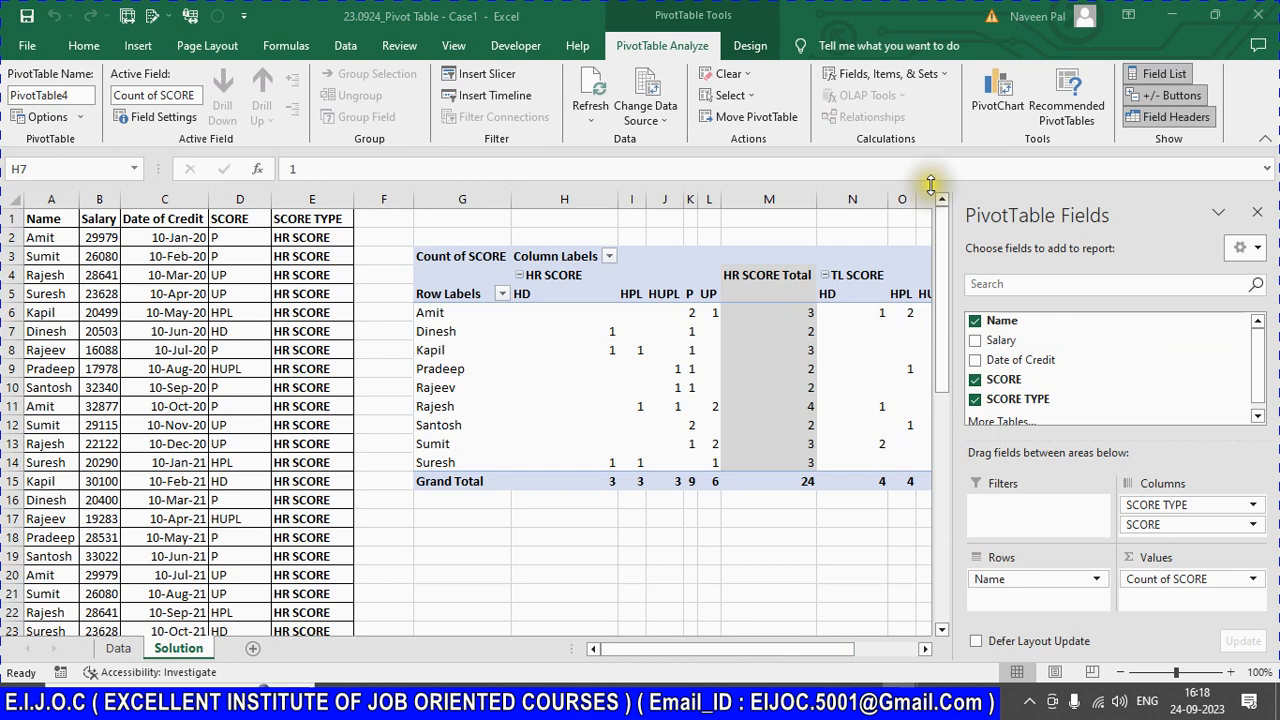
click(533, 447)
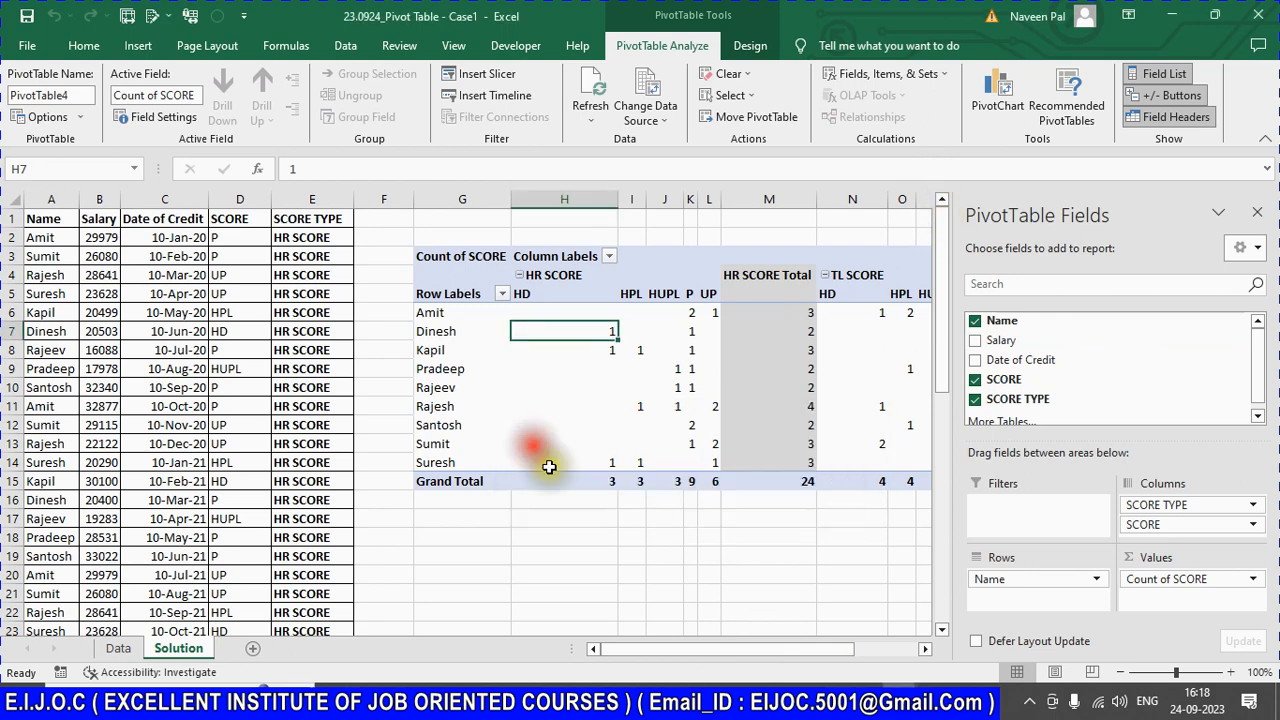
Step: Capture the PivotTable Fields pane as a picture and place it below the pivot table on the Solution sheet
drag(931, 186, 1274, 620)
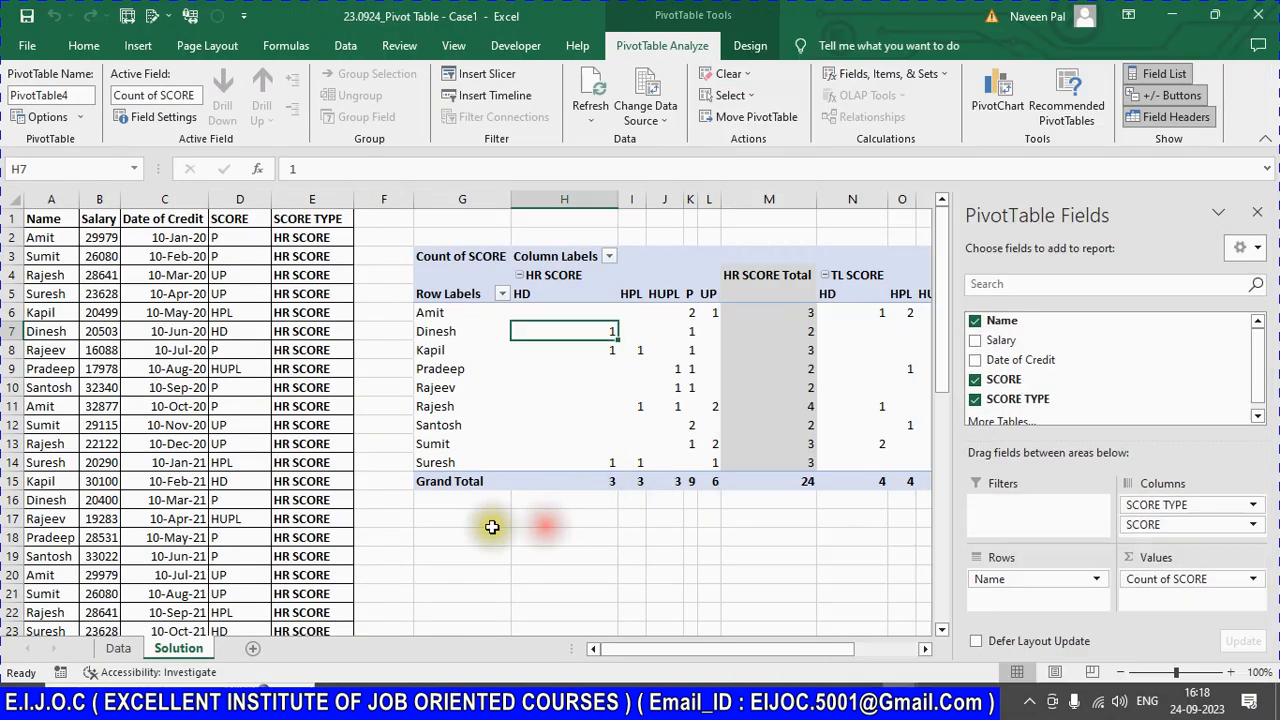
click(486, 517)
scroll(494, 517, down, 3)
key(ctrl+v)
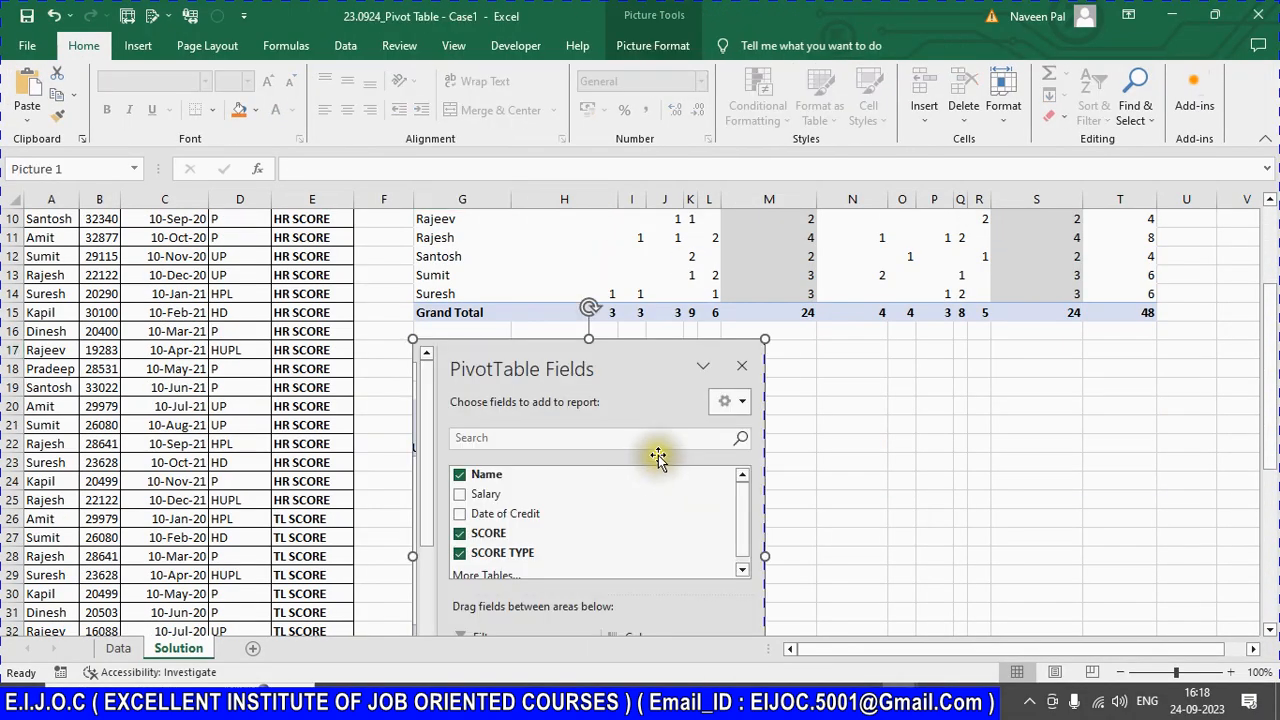
drag(610, 362, 645, 384)
scroll(688, 493, up, 3)
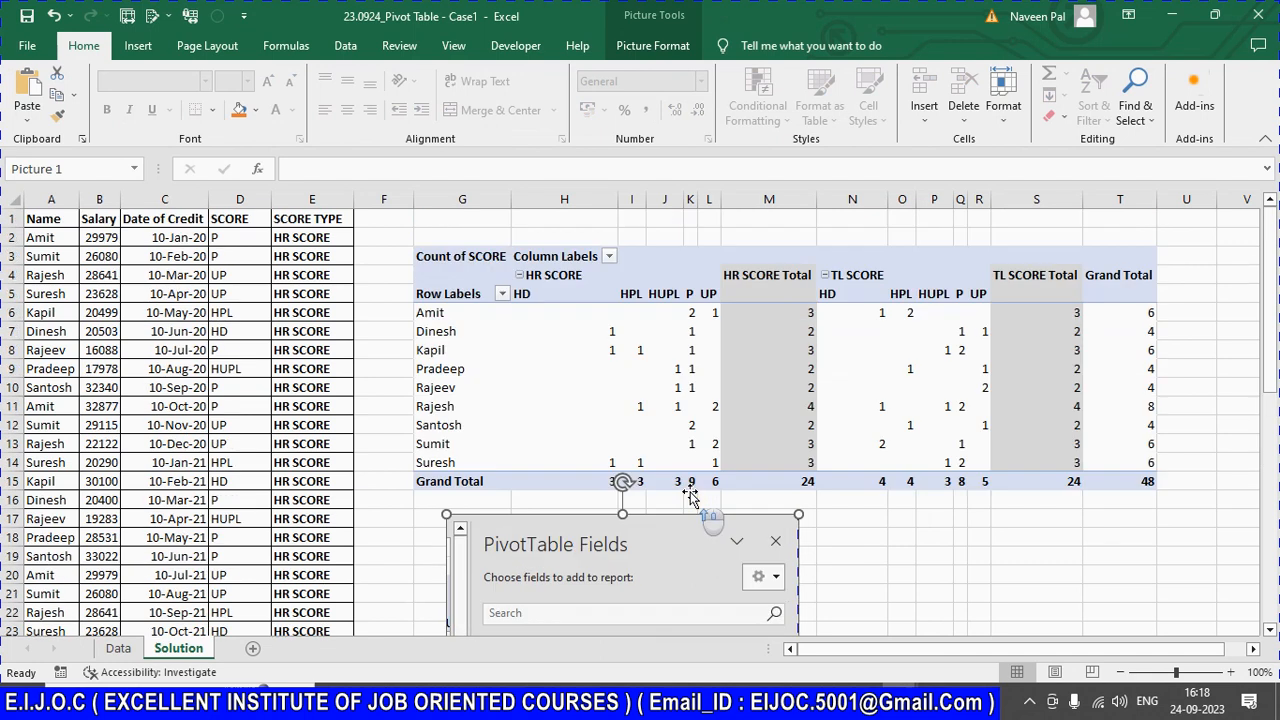
Step: Add a new worksheet after the Solution sheet and name it Live_Solution
click(246, 651)
double_click(246, 649)
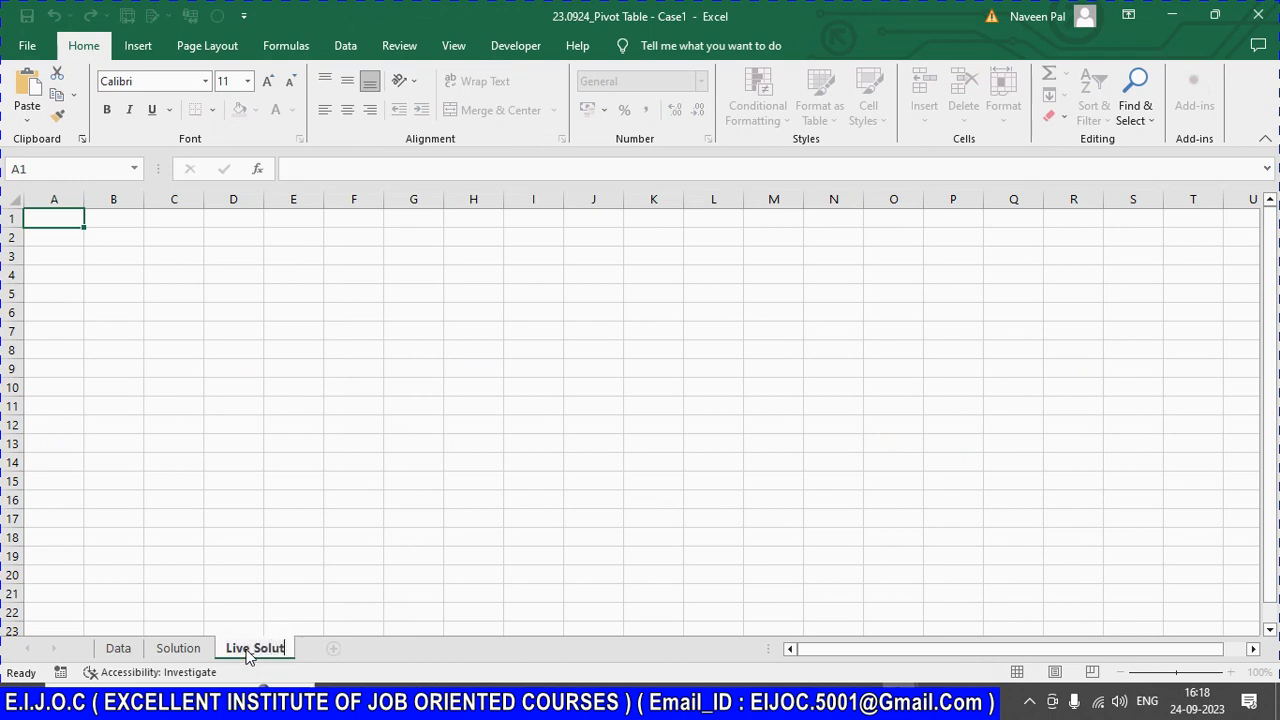
key(Return)
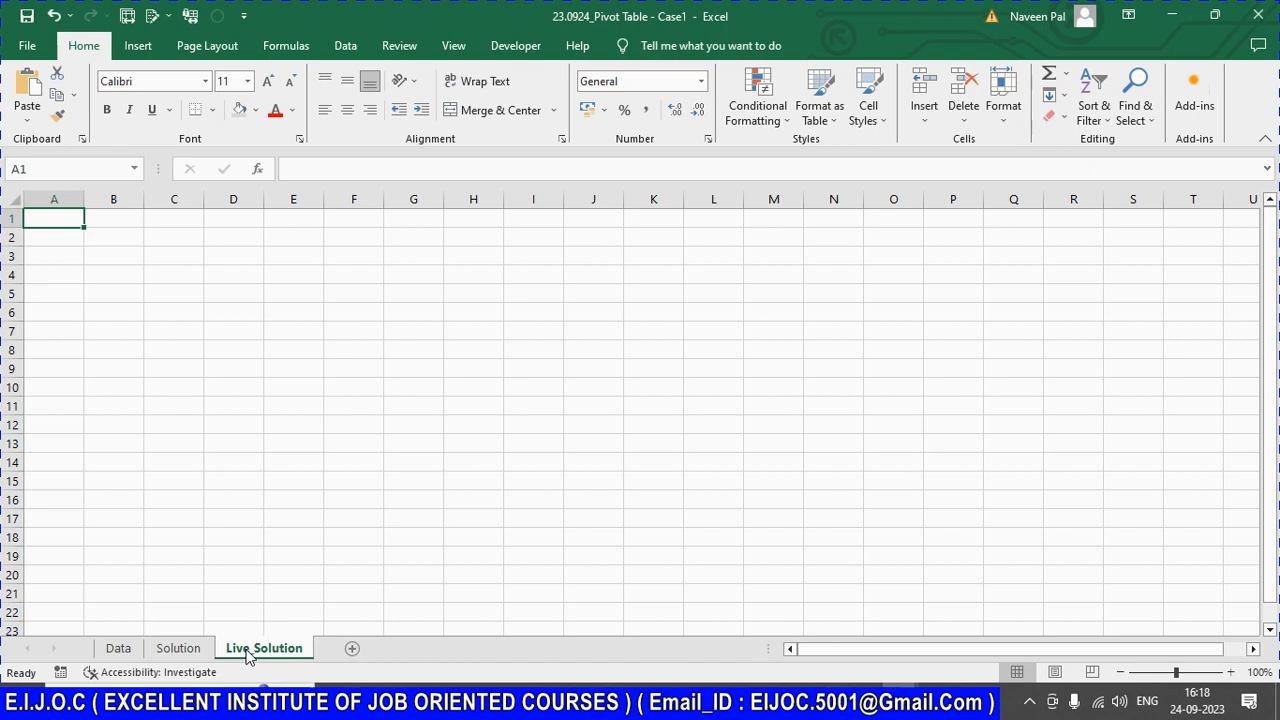
Step: Copy the source table from the Data sheet into Live_Solution at A1 and widen the Date of Credit column to show its dates
key(ctrl+Page_Up)
key(ctrl+Page_Up)
key(ctrl+a)
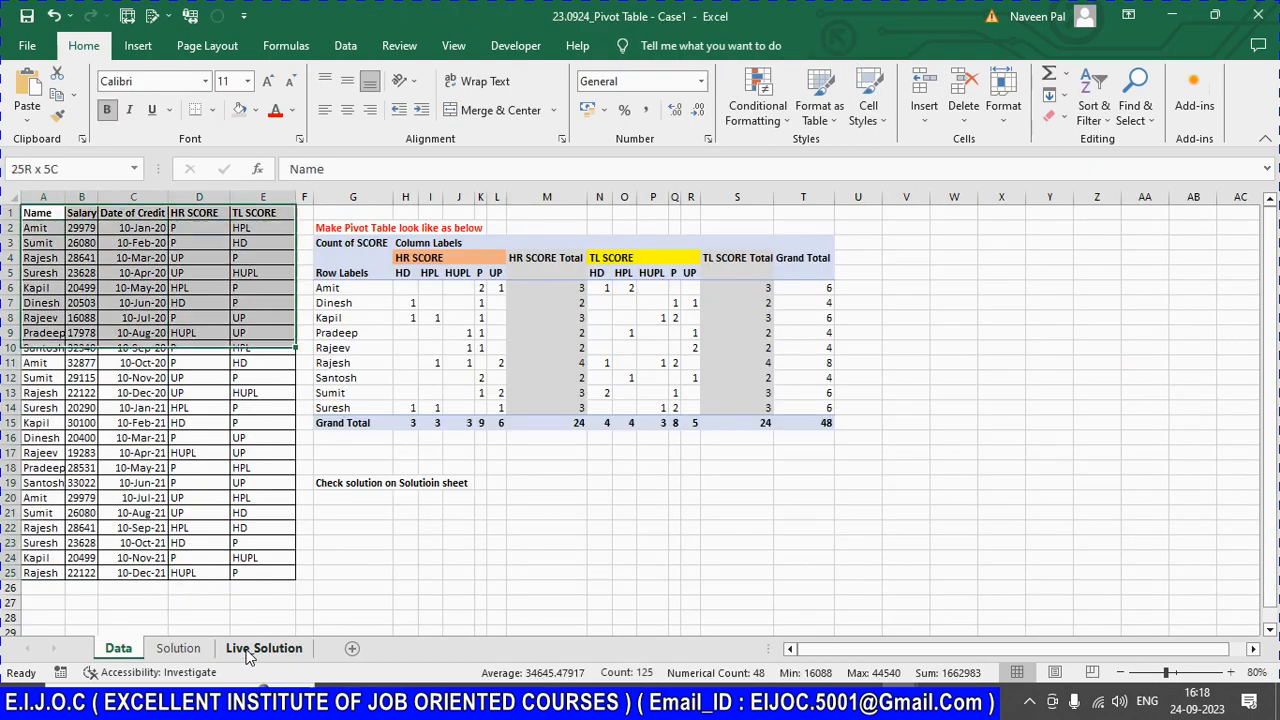
key(ctrl+c)
key(ctrl+Page_Down)
key(ctrl+Page_Down)
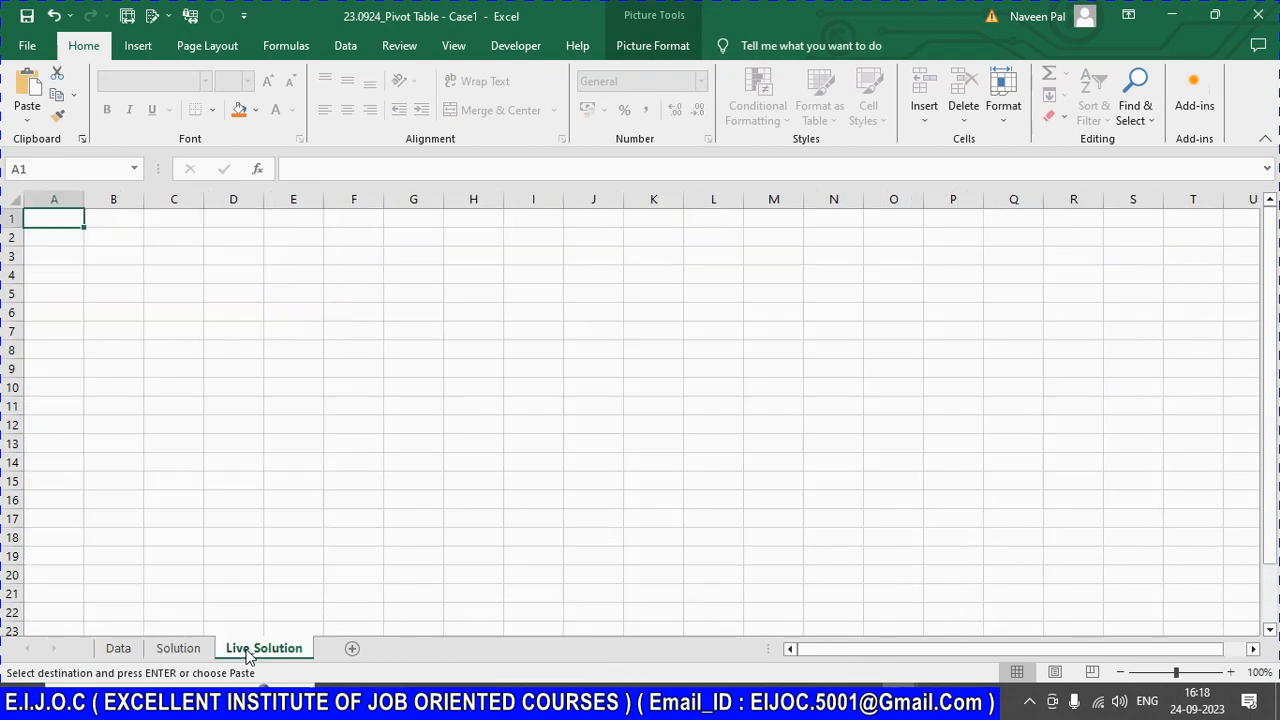
key(ctrl+v)
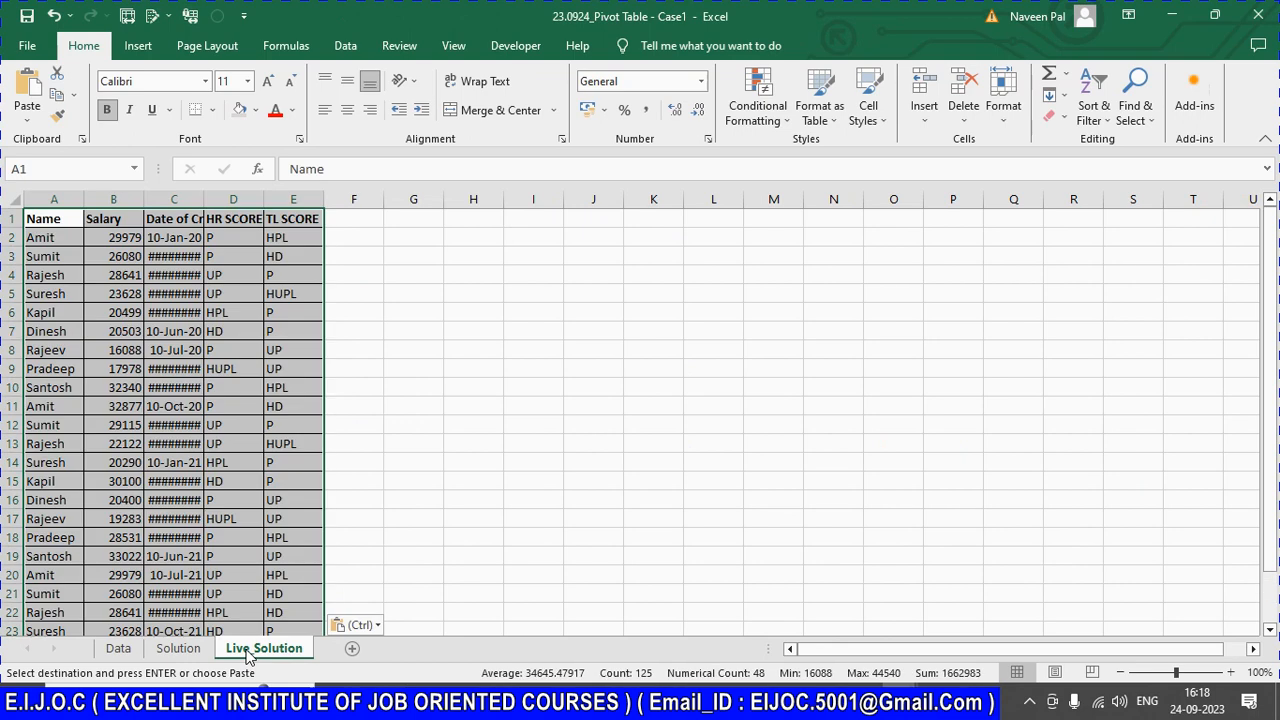
drag(201, 197, 273, 195)
click(363, 219)
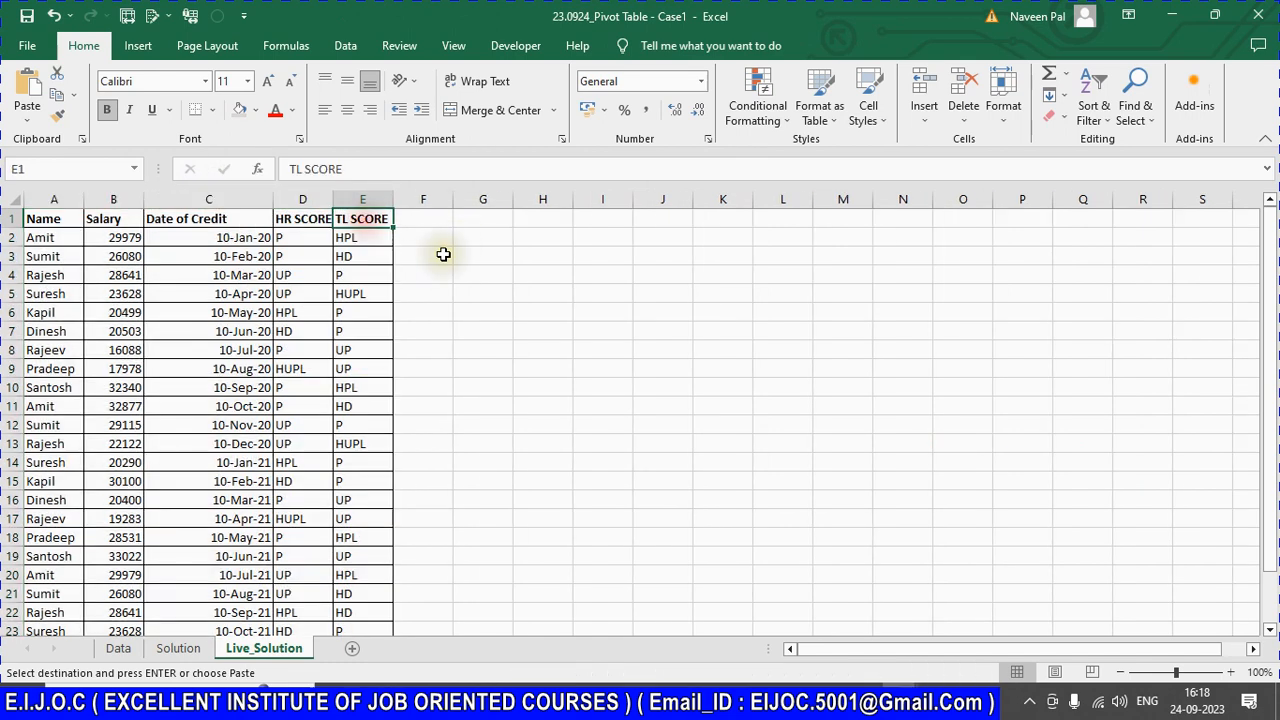
Step: Duplicate the Name, Salary and Date of Credit records from rows 2 to 25 directly below, starting at A26, in red font
key(Left)
key(Left)
key(Left)
key(Left)
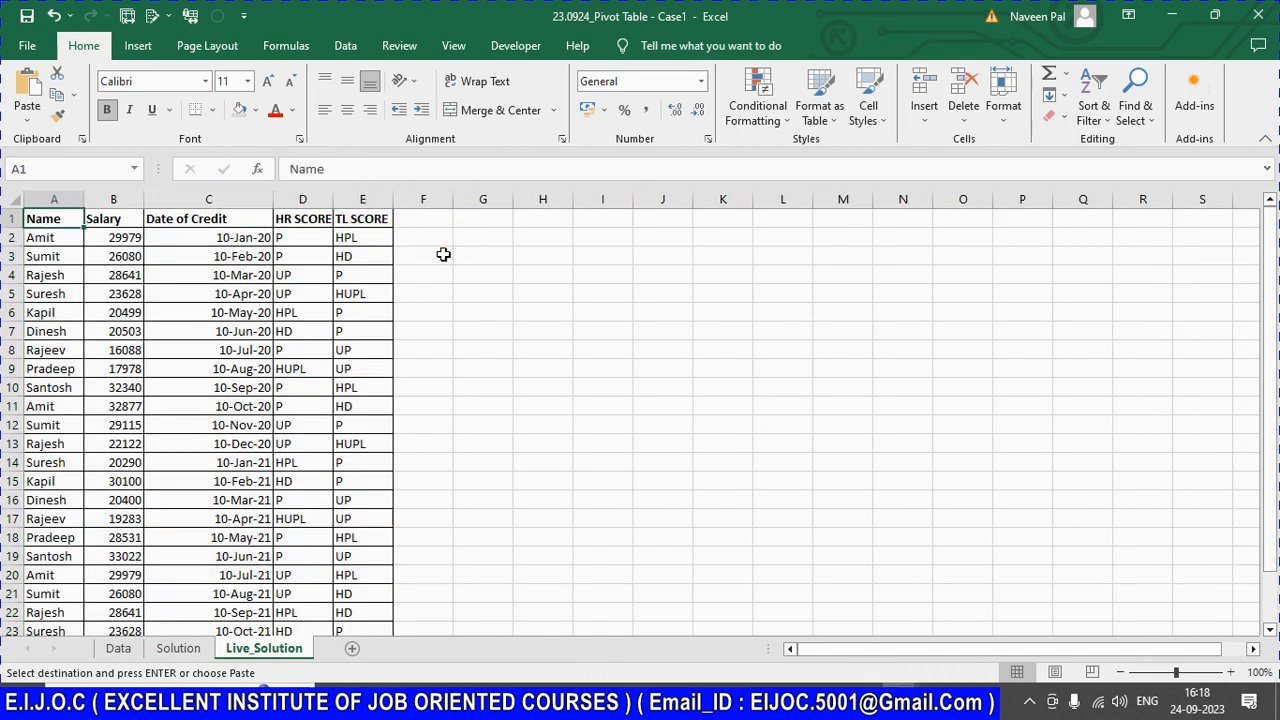
key(shift+Right)
key(shift+Right)
key(shift+Right)
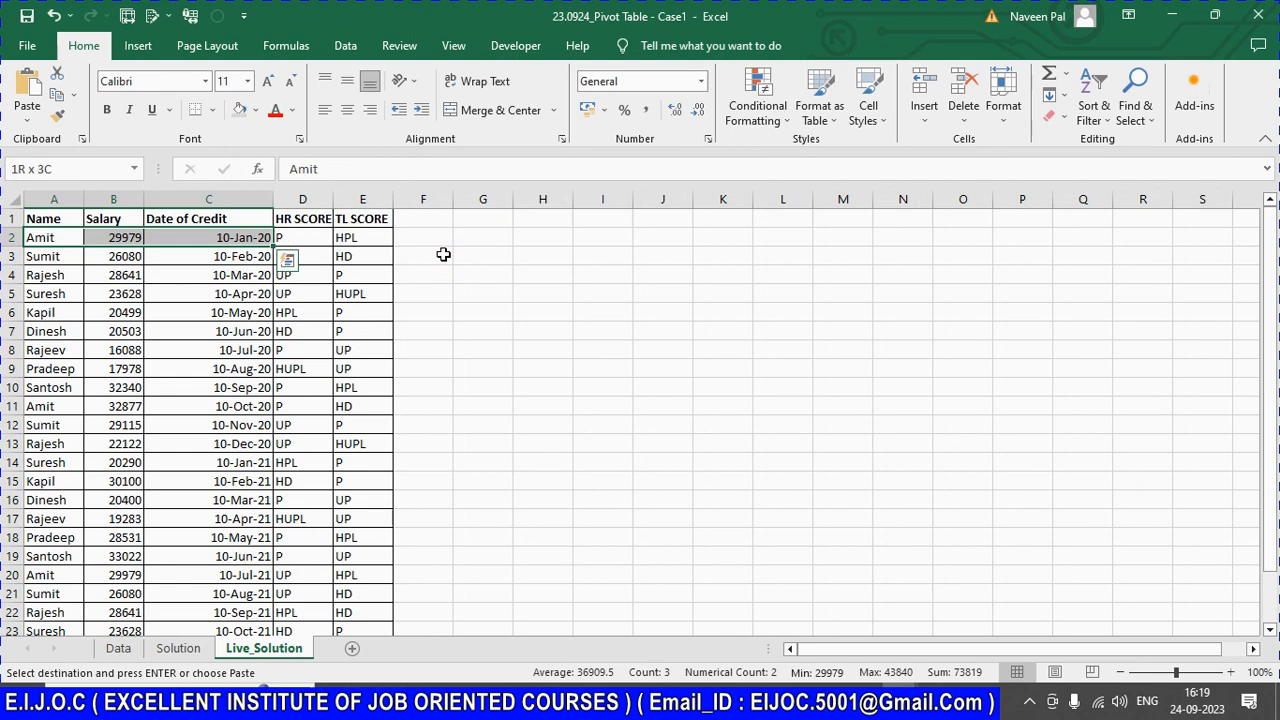
key(ctrl+shift+Down)
key(ctrl+c)
key(ctrl+Down)
key(Down)
key(Down)
key(Down)
key(Down)
key(Up)
key(ctrl+v)
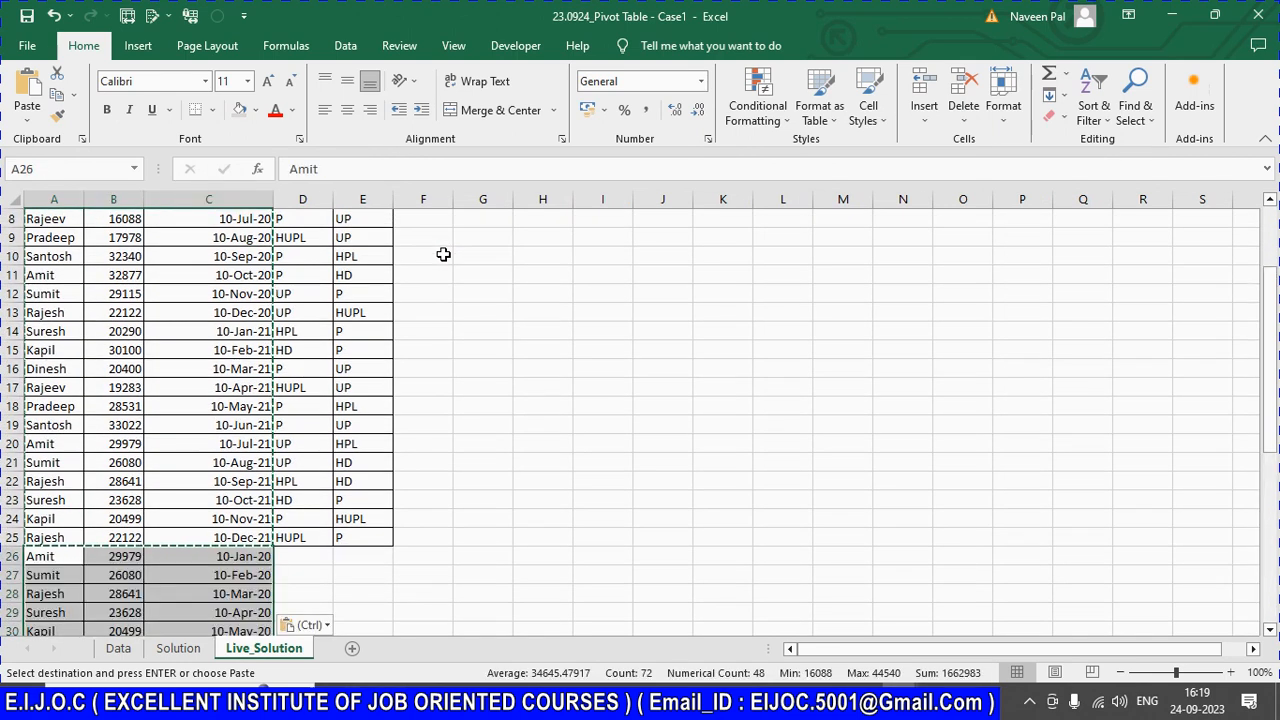
click(275, 112)
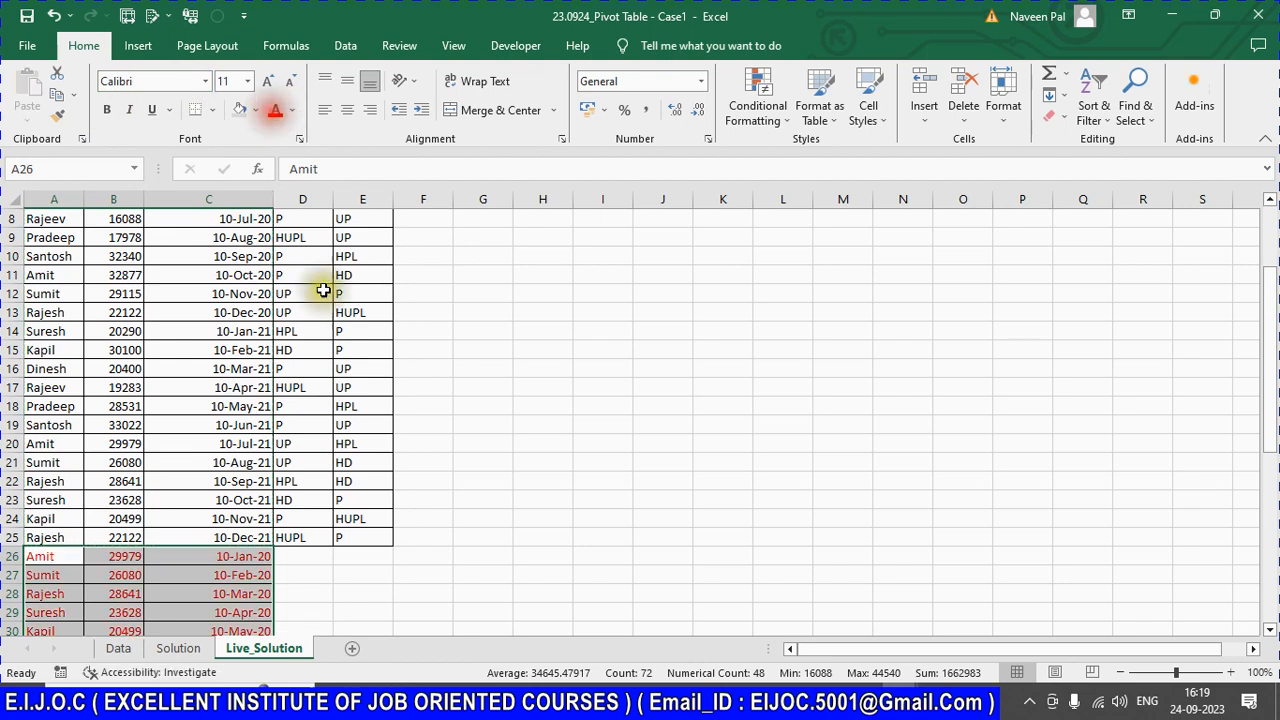
Step: Copy the TL SCORE values from E2:E25 into the HR SCORE column from D26 down and colour them red
scroll(375, 420, up, 3)
click(370, 237)
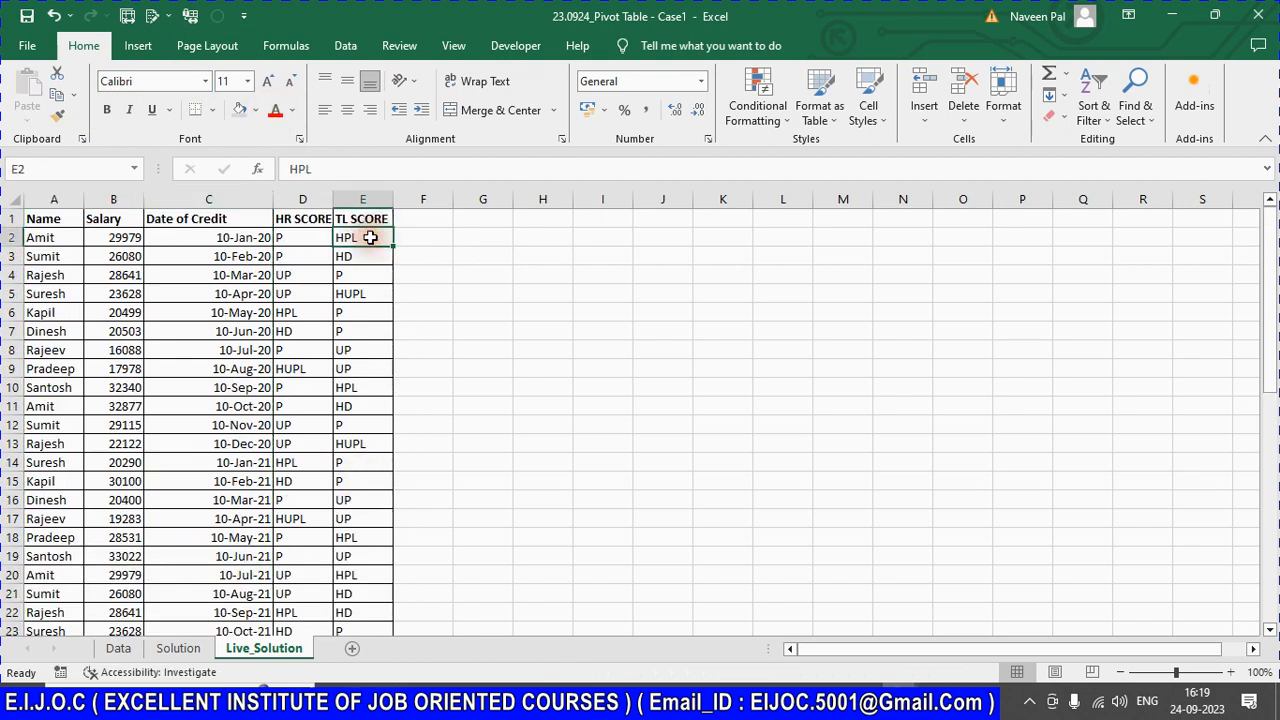
key(ctrl+shift+Down)
key(ctrl+c)
key(ctrl+Home)
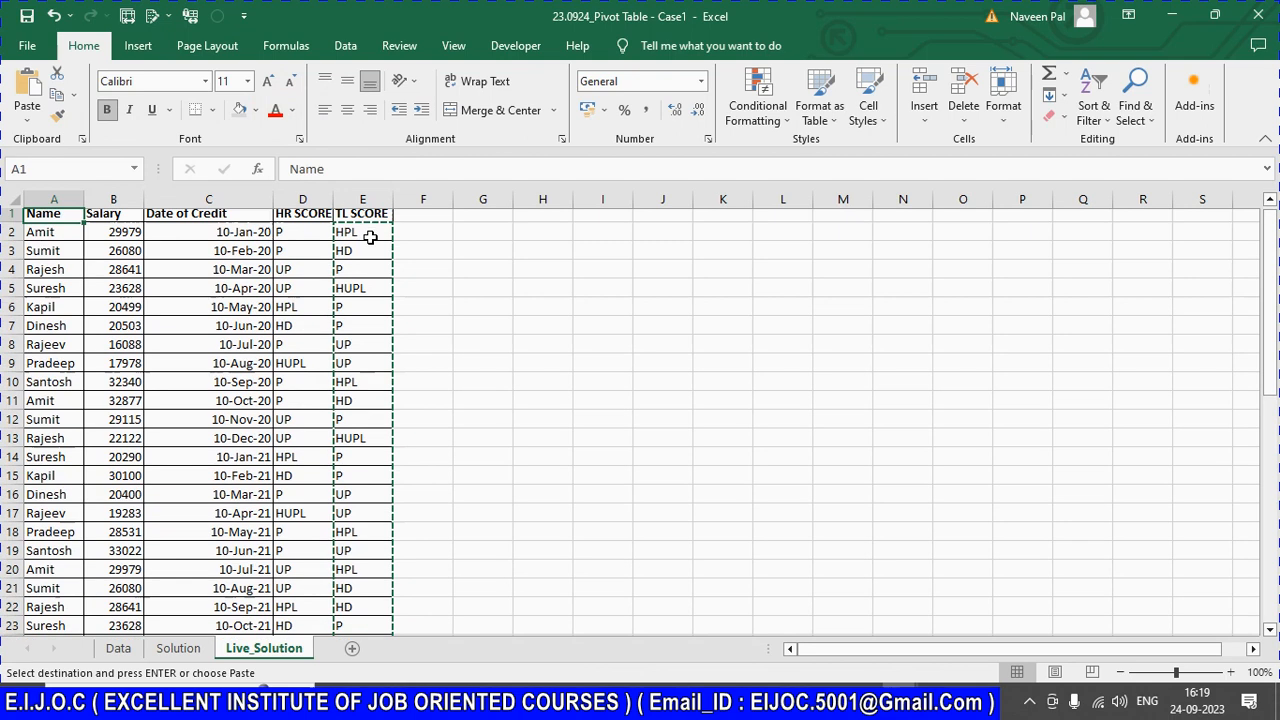
key(Down)
key(ctrl+Down)
key(Right)
key(Right)
key(Right)
key(Right)
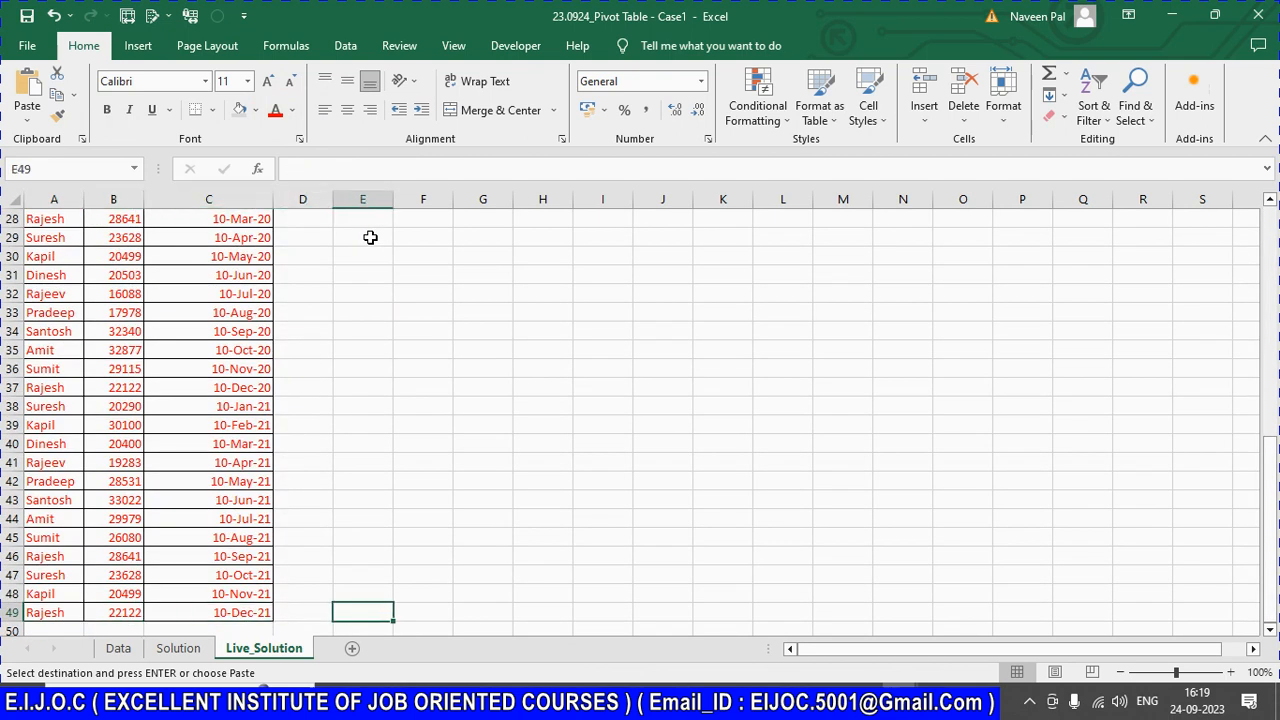
key(Left)
key(ctrl+Up)
scroll(370, 237, up, 1)
key(ctrl+v)
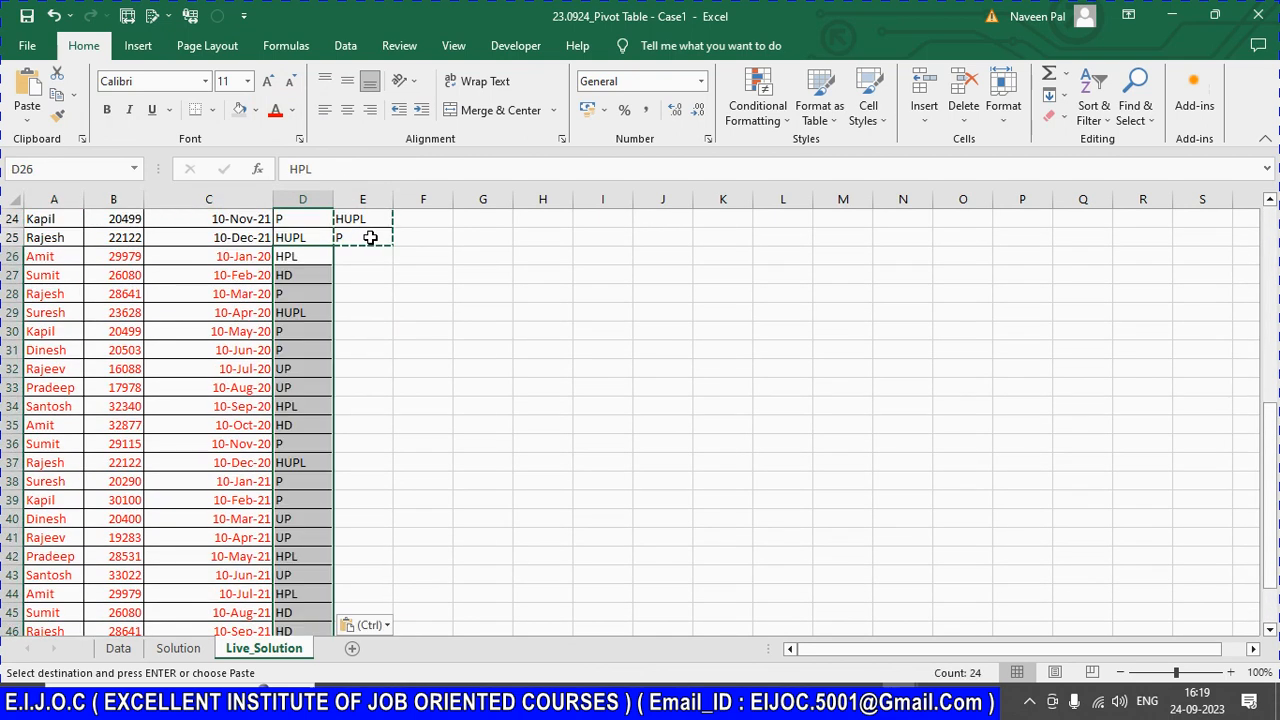
key(Escape)
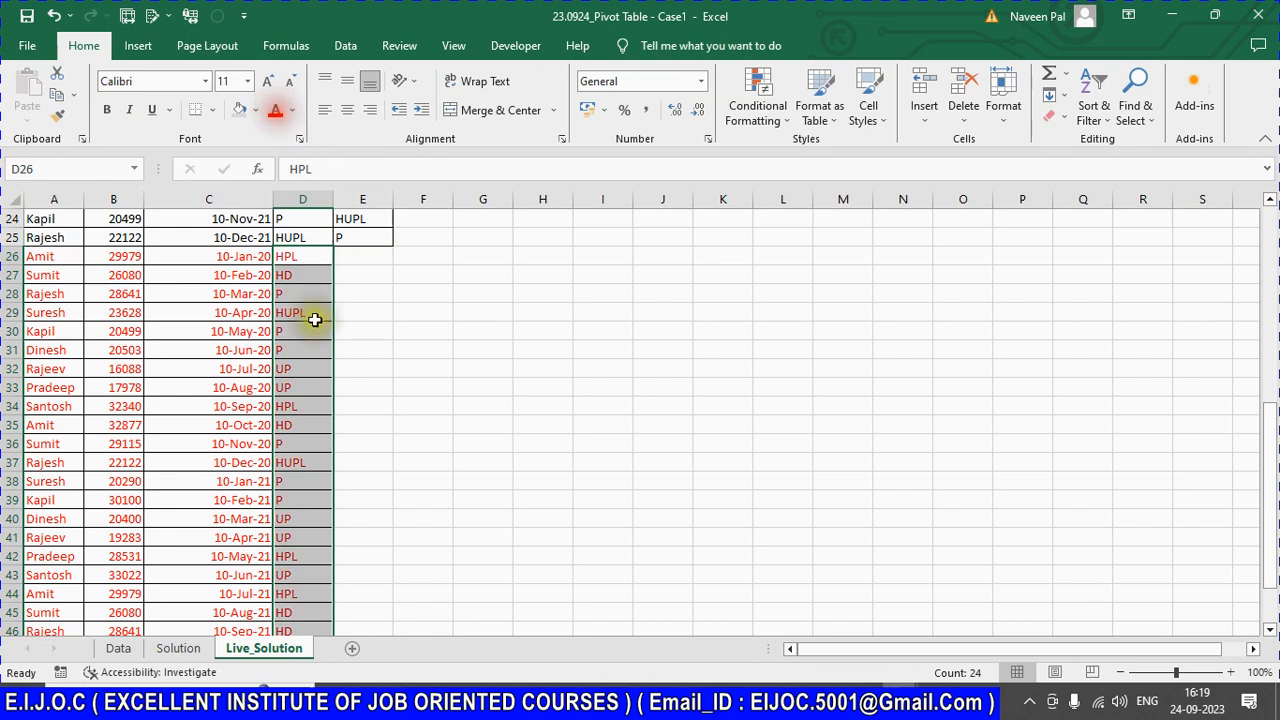
Step: Copy the SCORE TYPE heading from the Solution sheet into cell F1 of Live_Solution
scroll(315, 319, up, 8)
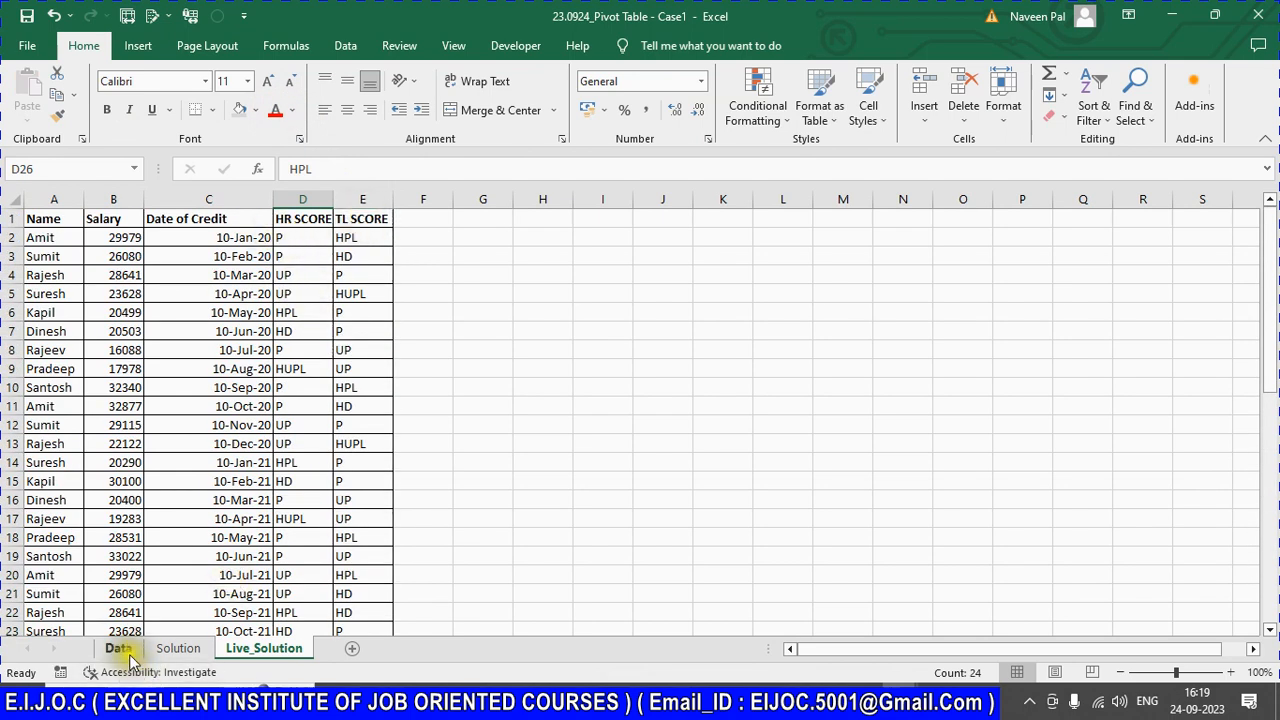
click(178, 648)
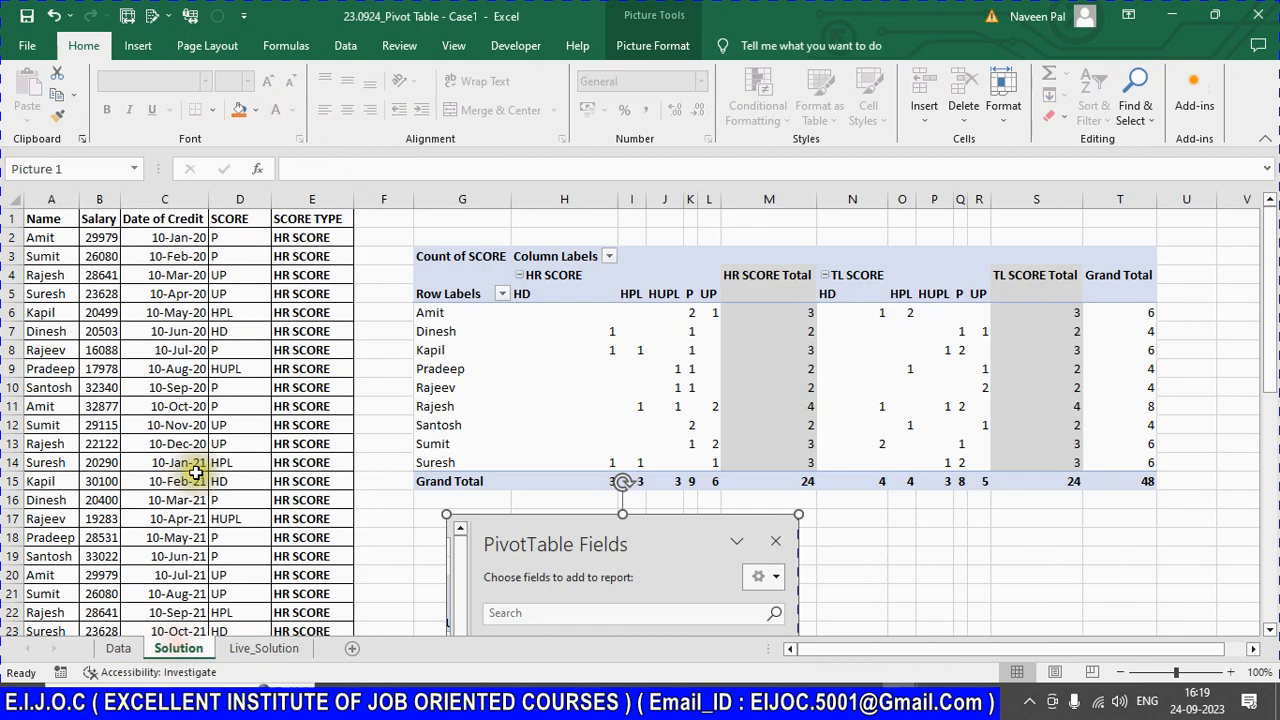
click(318, 218)
key(ctrl+c)
click(263, 648)
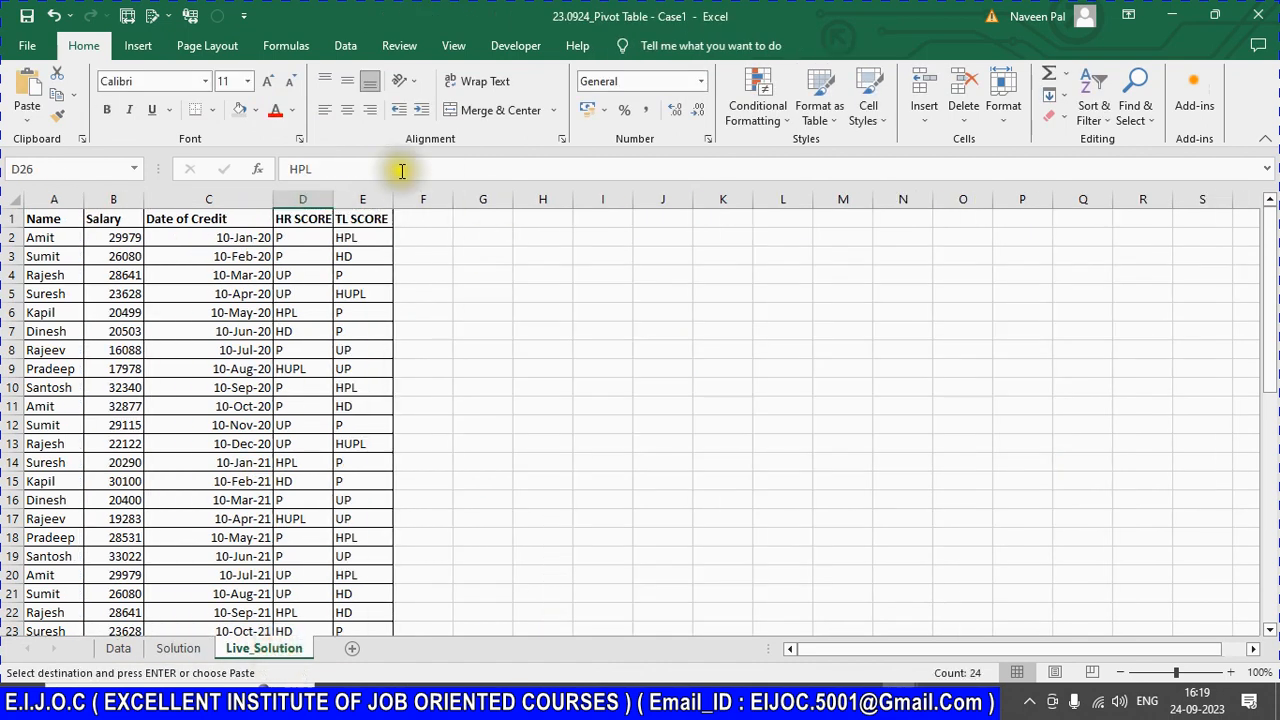
click(381, 213)
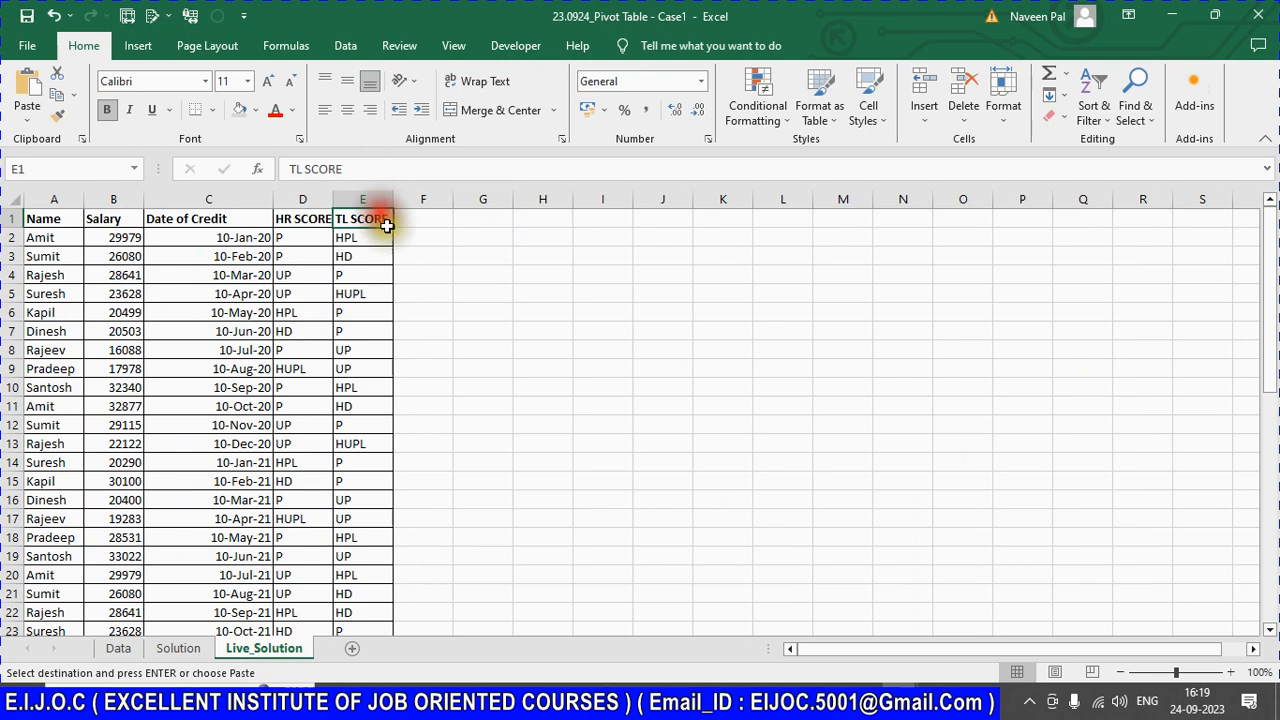
click(420, 216)
key(ctrl+v)
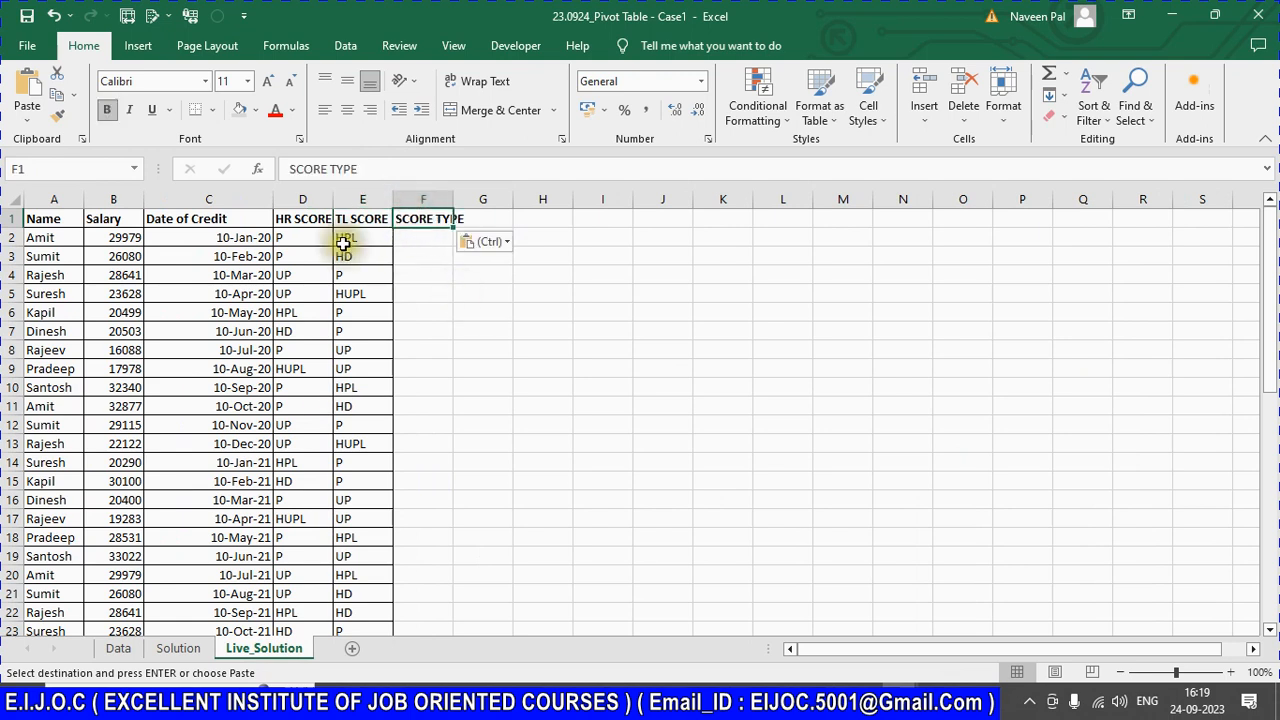
Step: Fill the SCORE TYPE column from F2 to F25 with the HR SCORE label copied from its column heading
click(311, 220)
key(ctrl+c)
click(423, 238)
key(ctrl+v)
scroll(449, 357, down, 3)
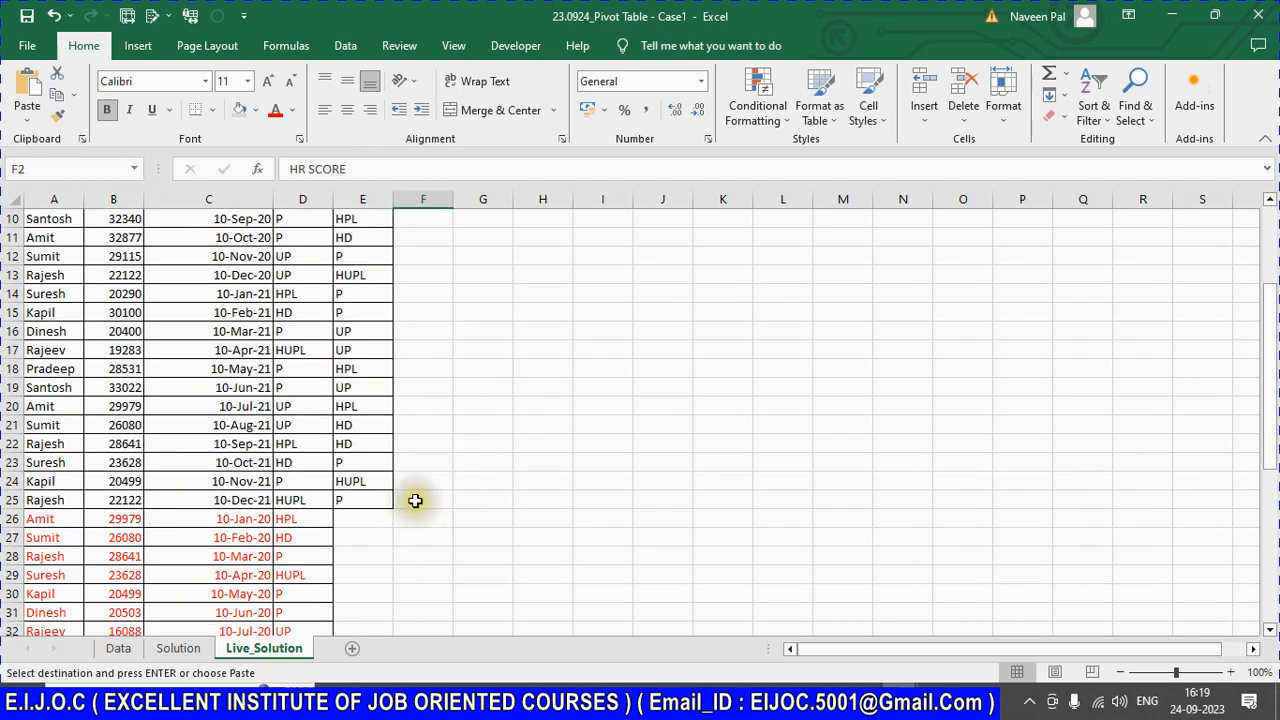
shift+click(415, 500)
key(Return)
scroll(415, 500, up, 3)
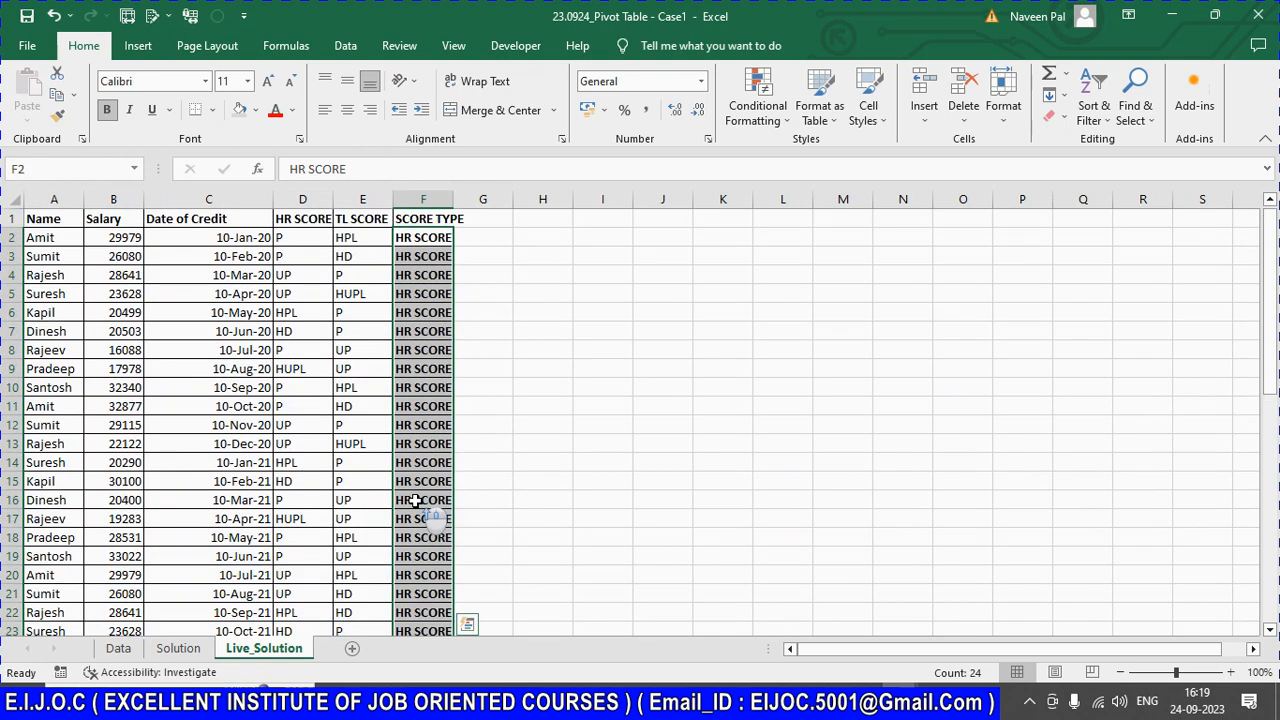
Step: Fill F26:F49 with the TL SCORE label copied from its column heading and colour the entries red
click(371, 218)
key(ctrl+shift+Down)
key(ctrl+c)
scroll(440, 450, down, 6)
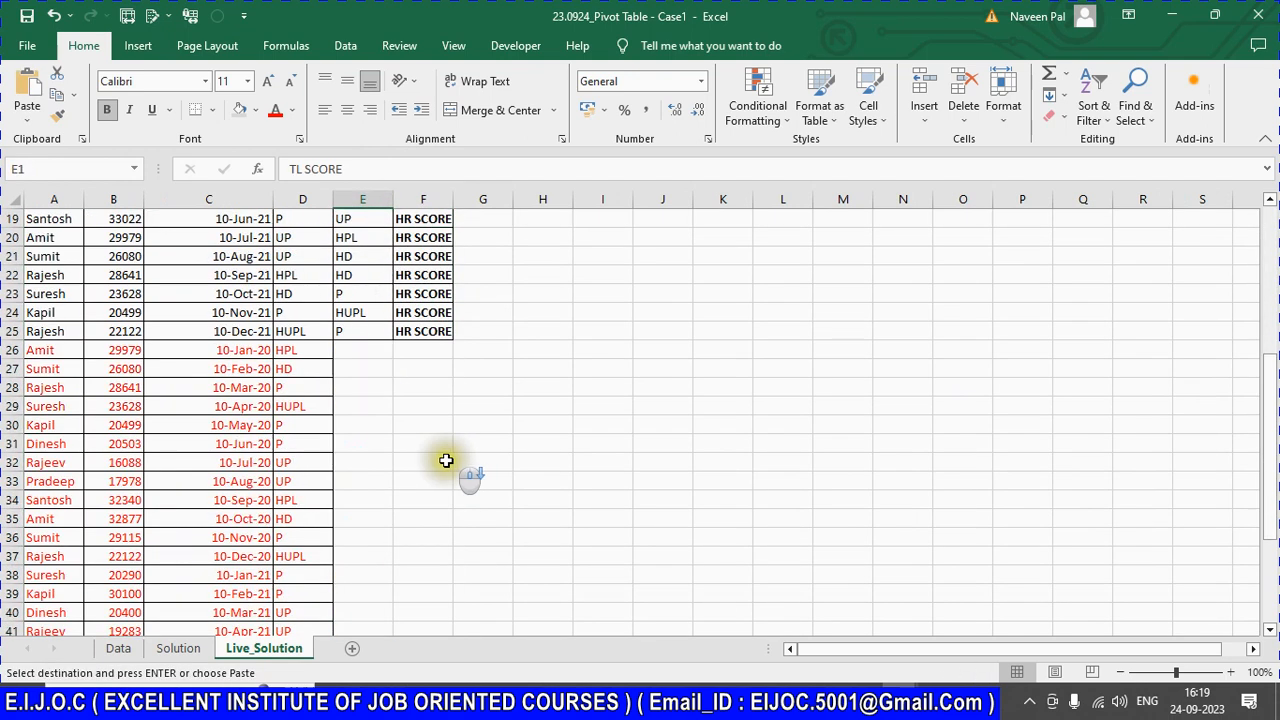
click(424, 352)
scroll(440, 500, down, 3)
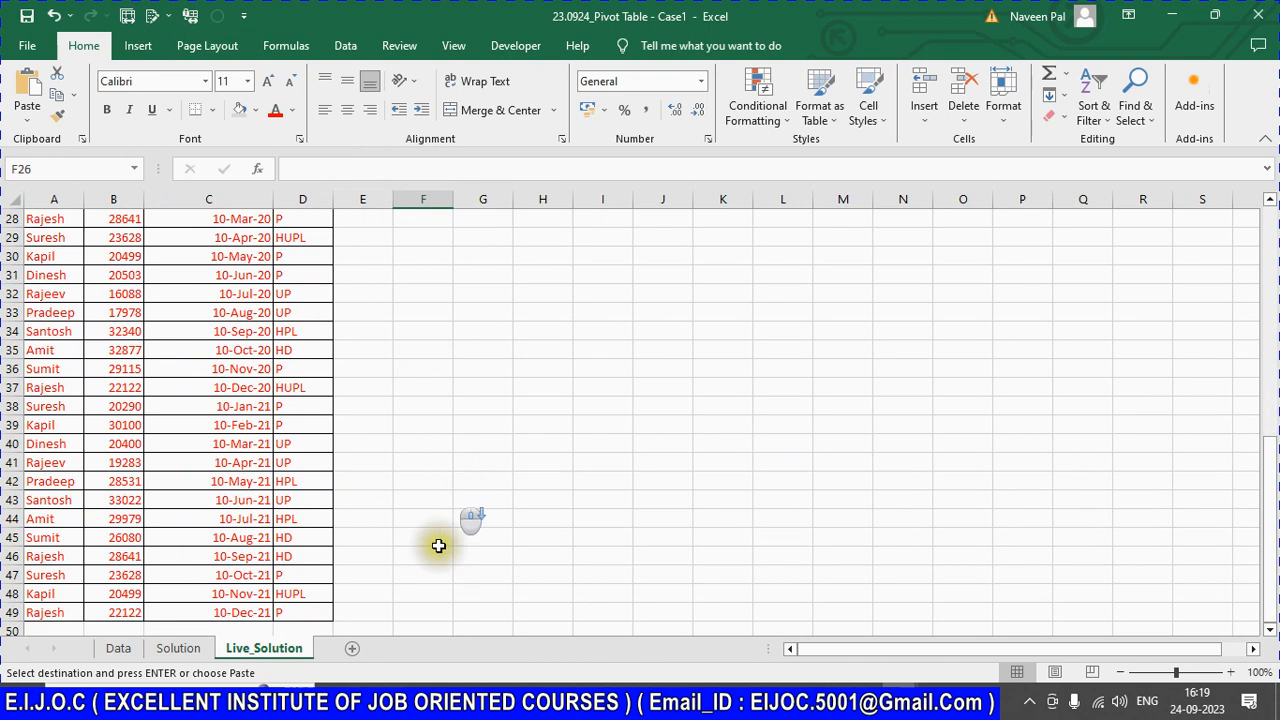
shift+click(429, 613)
scroll(429, 613, up, 4)
key(ctrl+v)
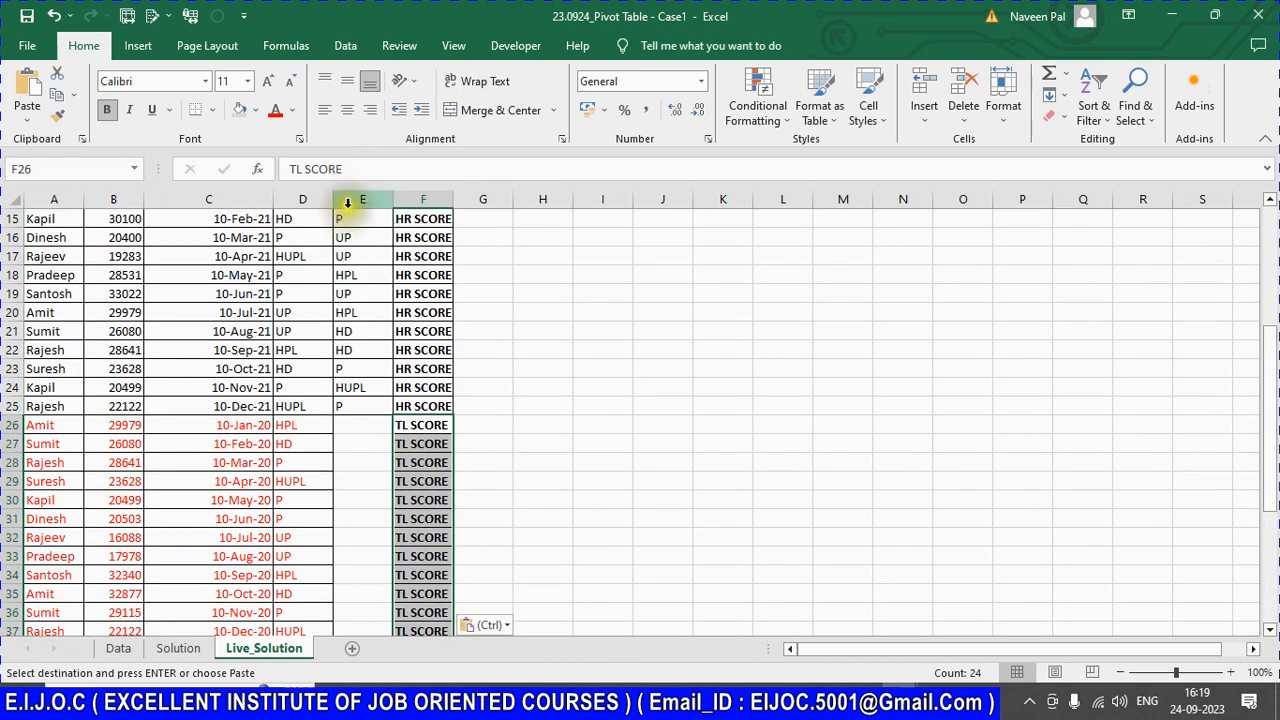
click(280, 116)
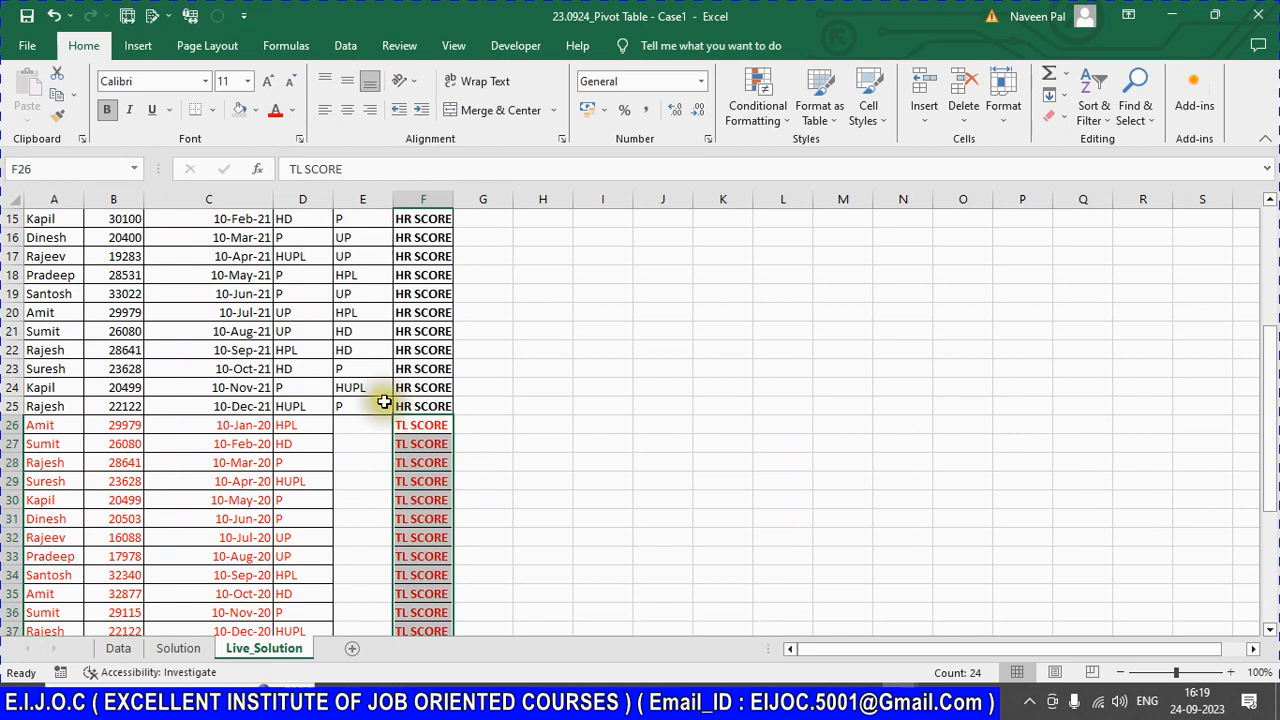
Step: Delete the original TL SCORE column E from Live_Solution so SCORE TYPE sits beside the scores
scroll(384, 401, up, 5)
click(360, 193)
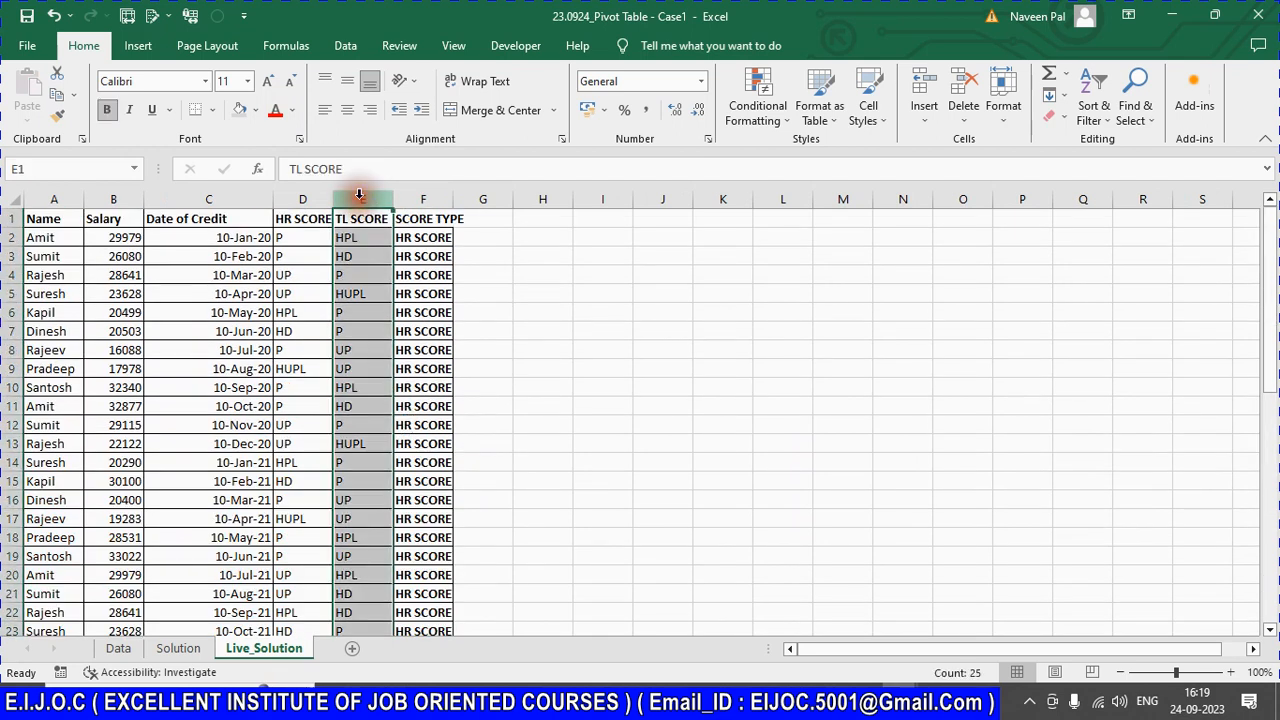
key(ctrl+minus)
scroll(321, 432, down, 1)
scroll(321, 432, down, 5)
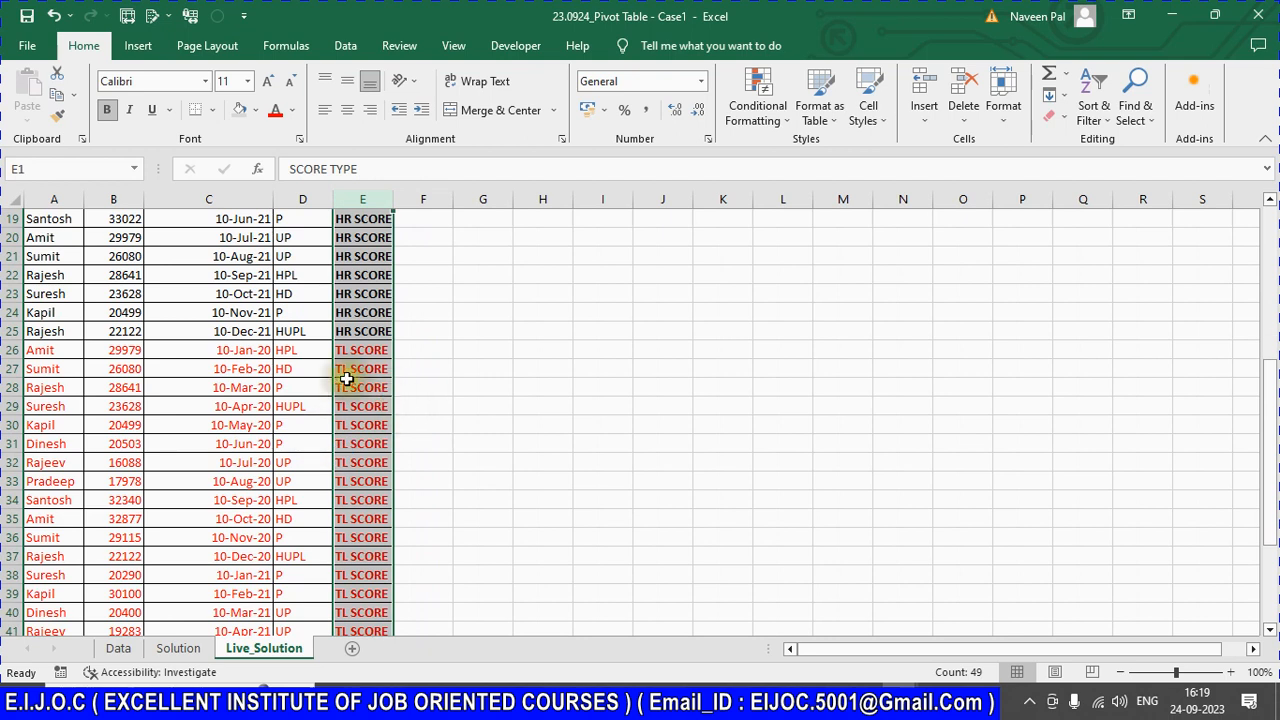
Step: Review the appended TL SCORE records on Live_Solution and compare the restructured table with the Solution and Data sheets
drag(25, 345, 366, 563)
scroll(366, 563, down, 4)
scroll(365, 560, up, 10)
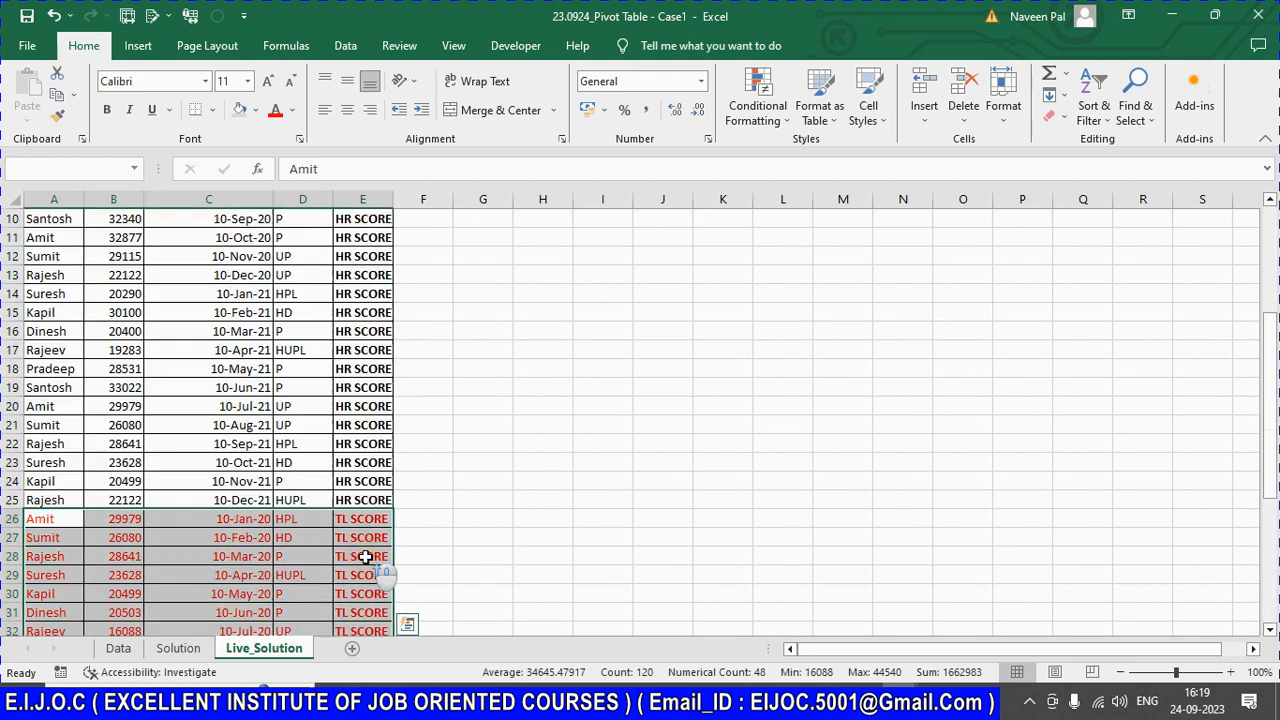
click(178, 648)
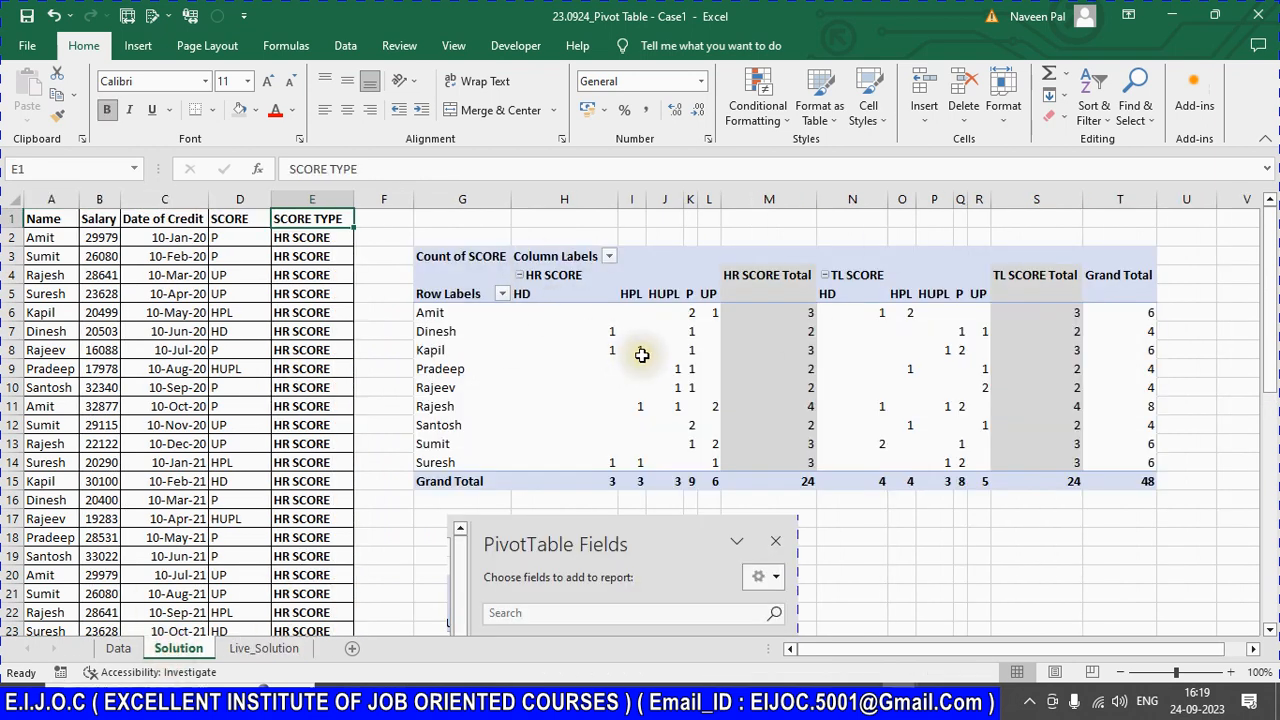
click(260, 648)
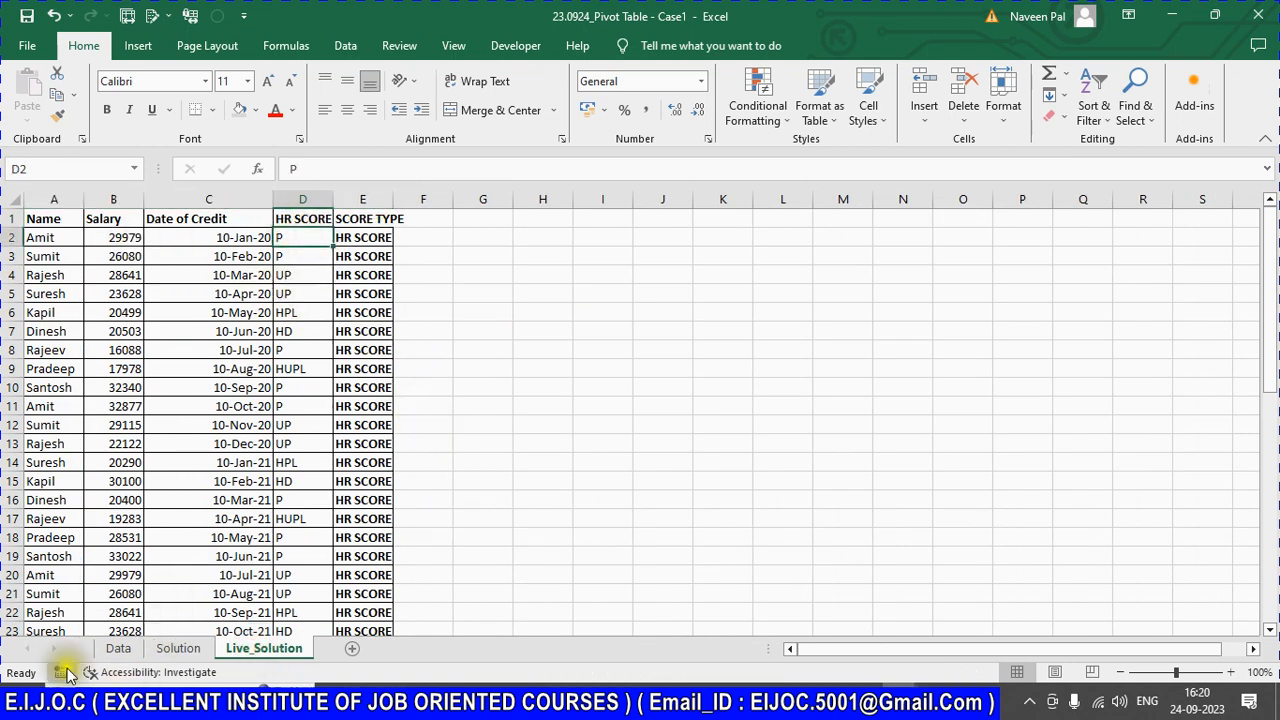
click(118, 648)
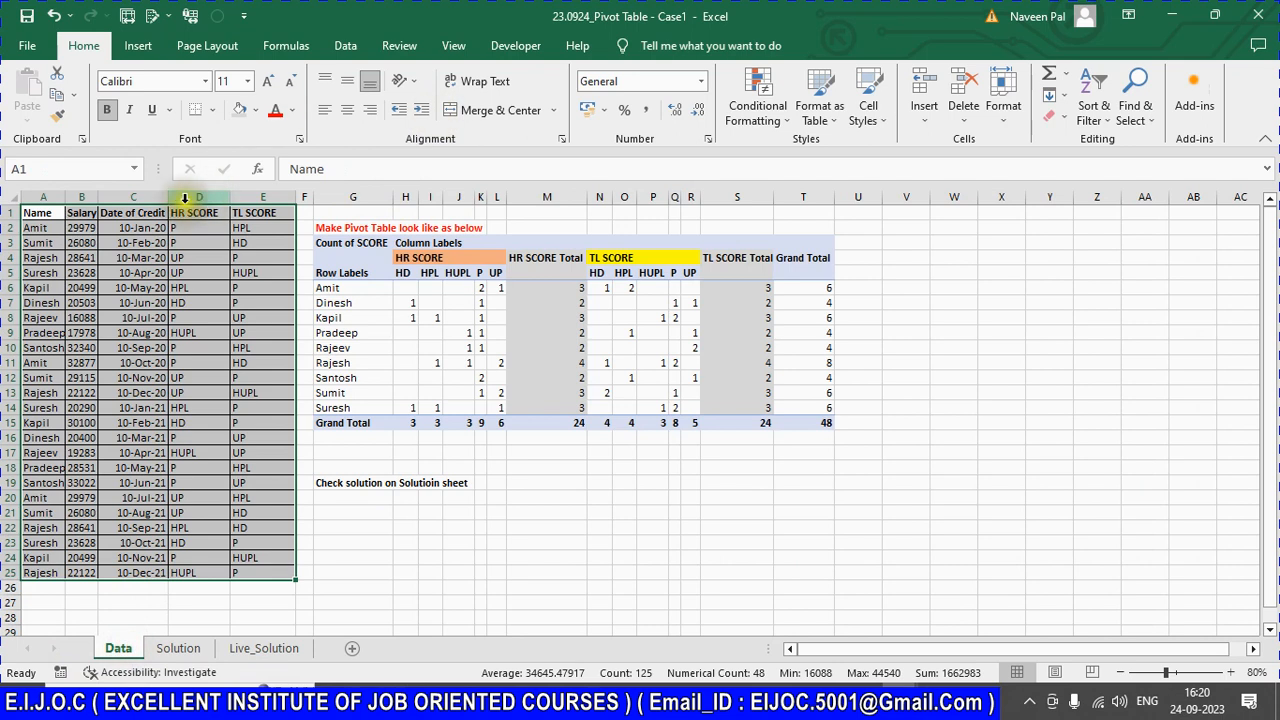
Step: Compare the HR SCORE and TL SCORE columns on the Data sheet with the stacked HR and TL records on Live_Solution
click(185, 198)
click(258, 197)
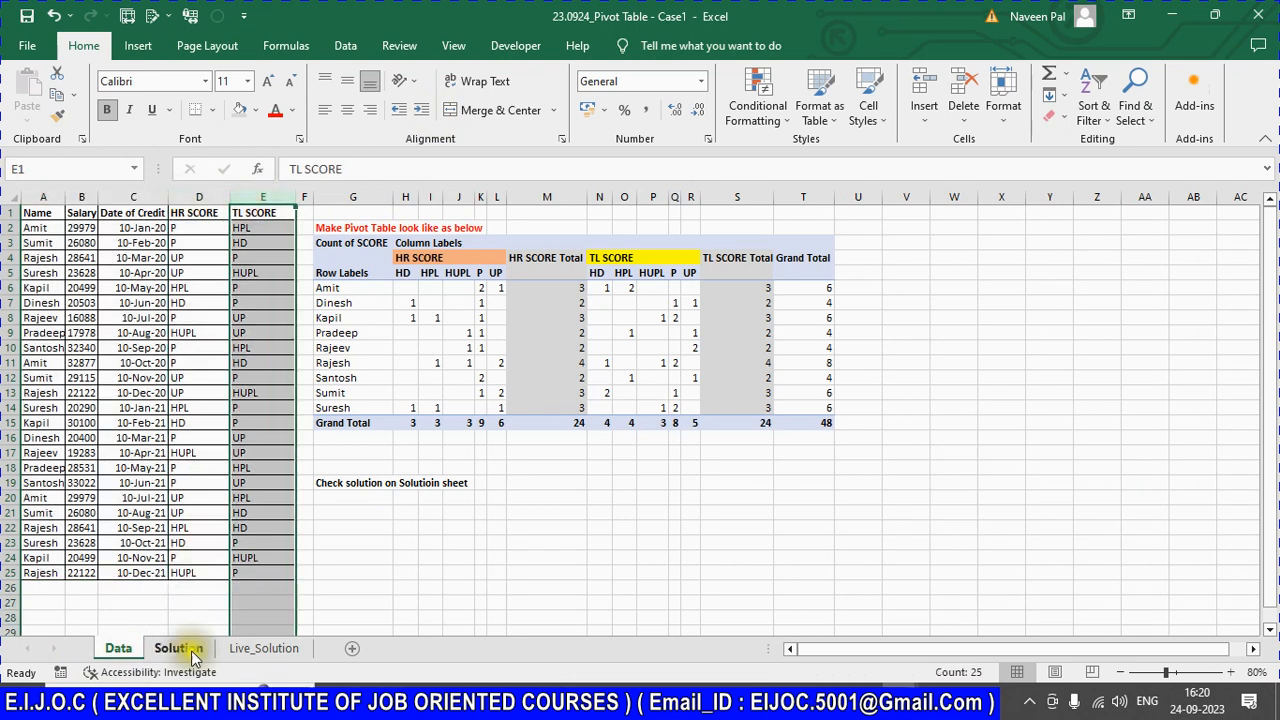
click(266, 649)
click(29, 234)
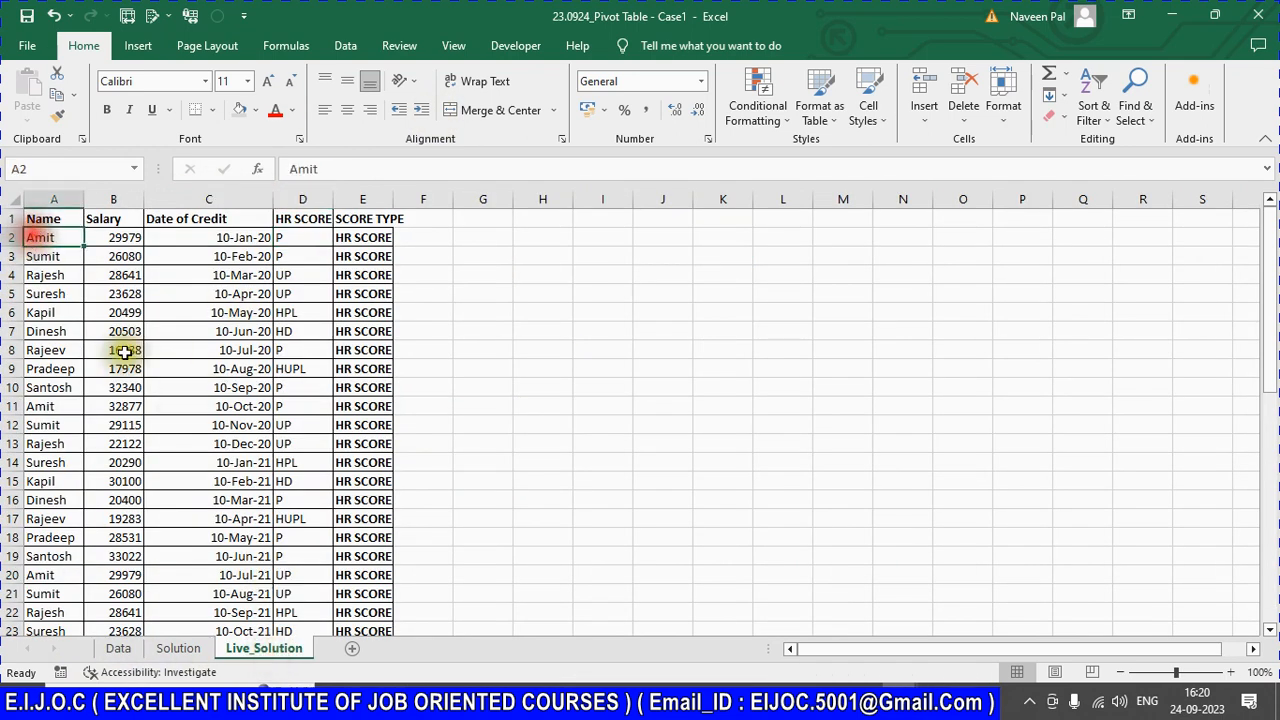
scroll(324, 537, down, 3)
shift+click(368, 500)
scroll(300, 490, down, 3)
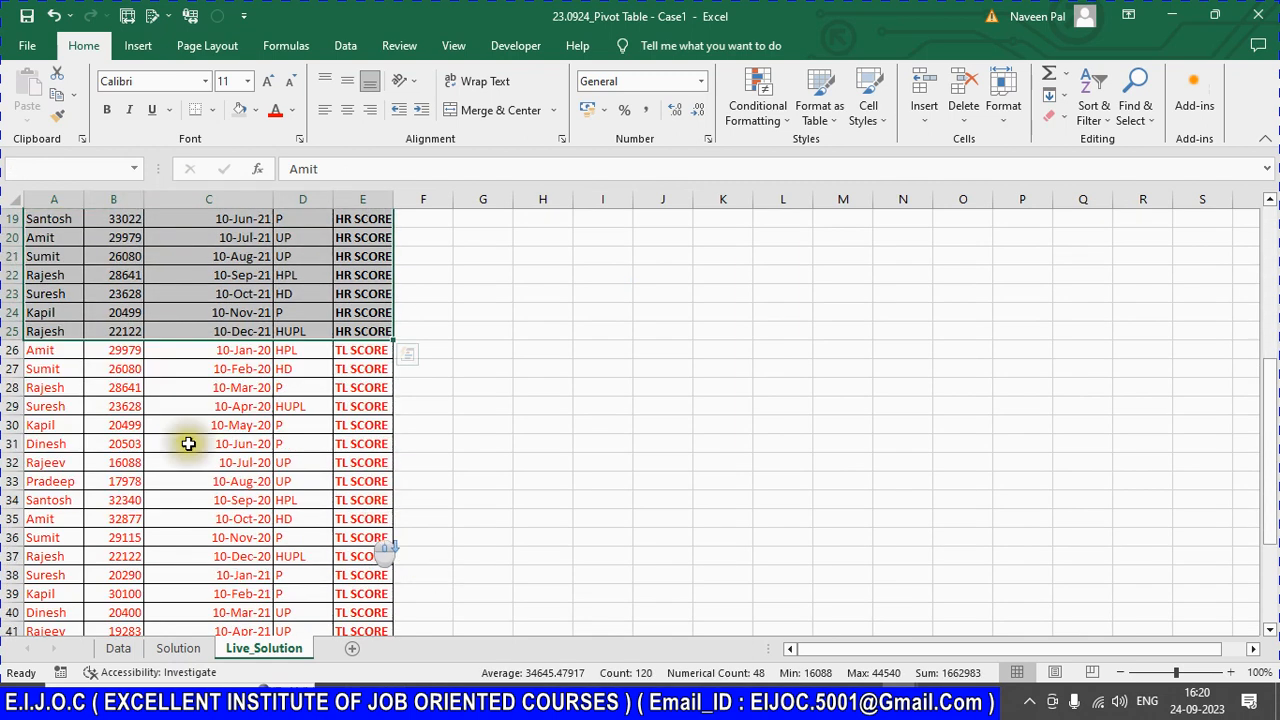
click(43, 347)
scroll(370, 595, down, 3)
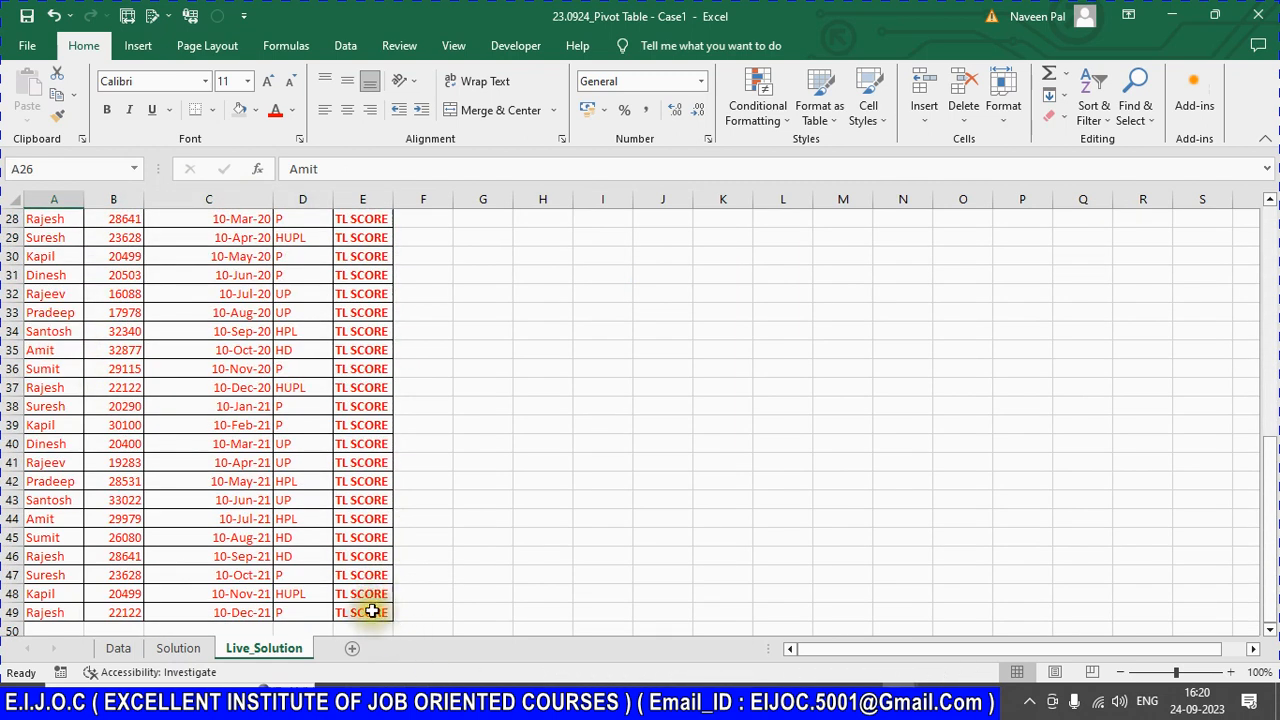
shift+click(372, 611)
scroll(344, 443, up, 9)
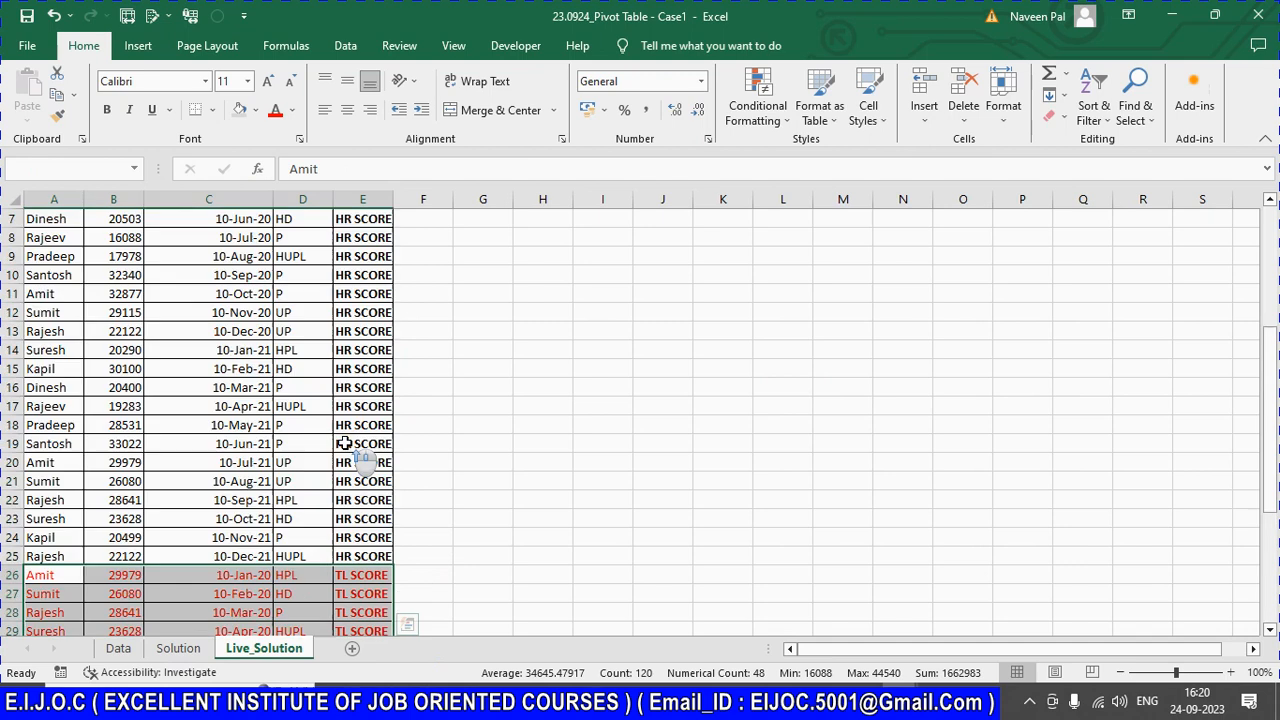
Step: Create a pivot table from columns A to E of Live_Solution, placed on the existing worksheet at cell G4
drag(45, 190, 358, 201)
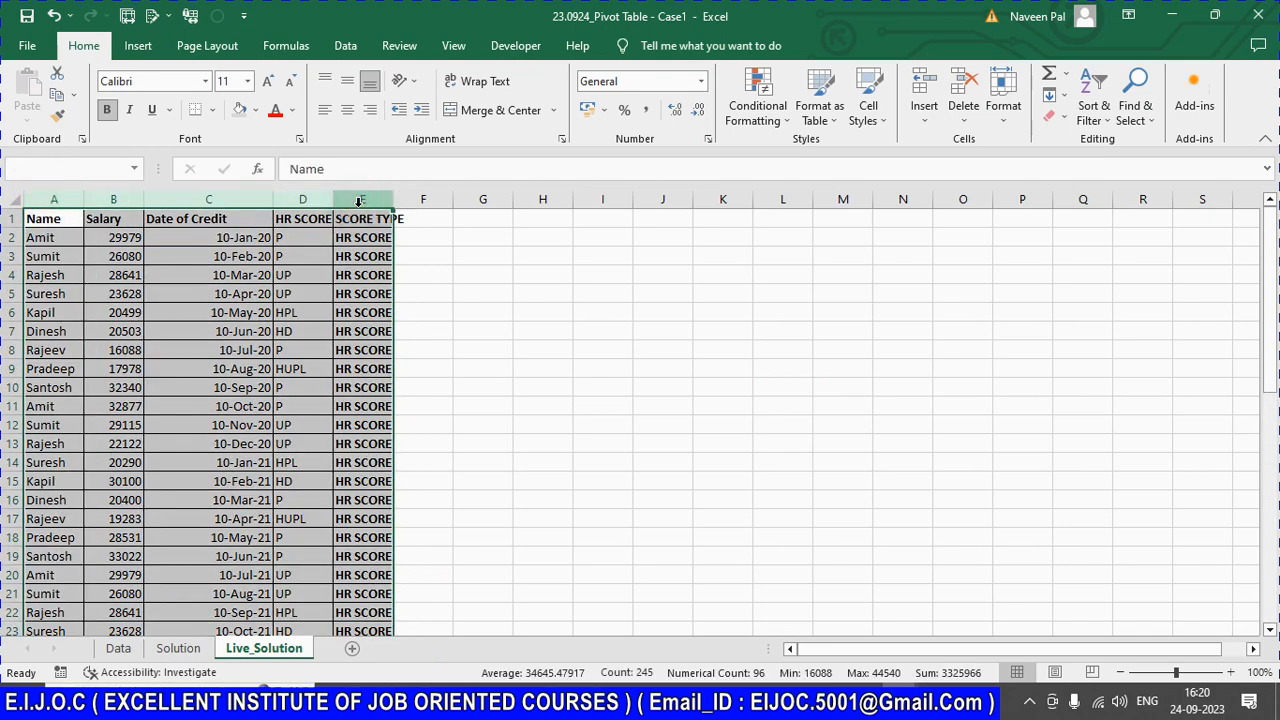
key(alt+d)
key(p)
click(876, 425)
click(874, 322)
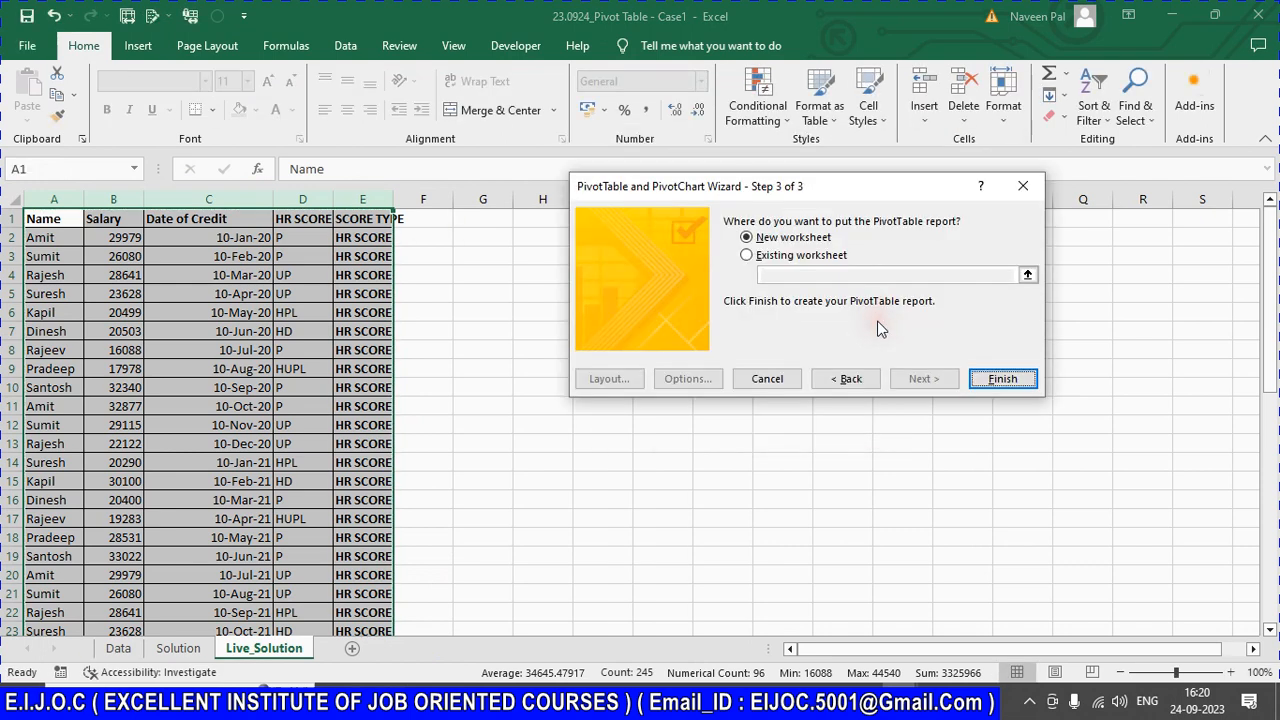
click(746, 256)
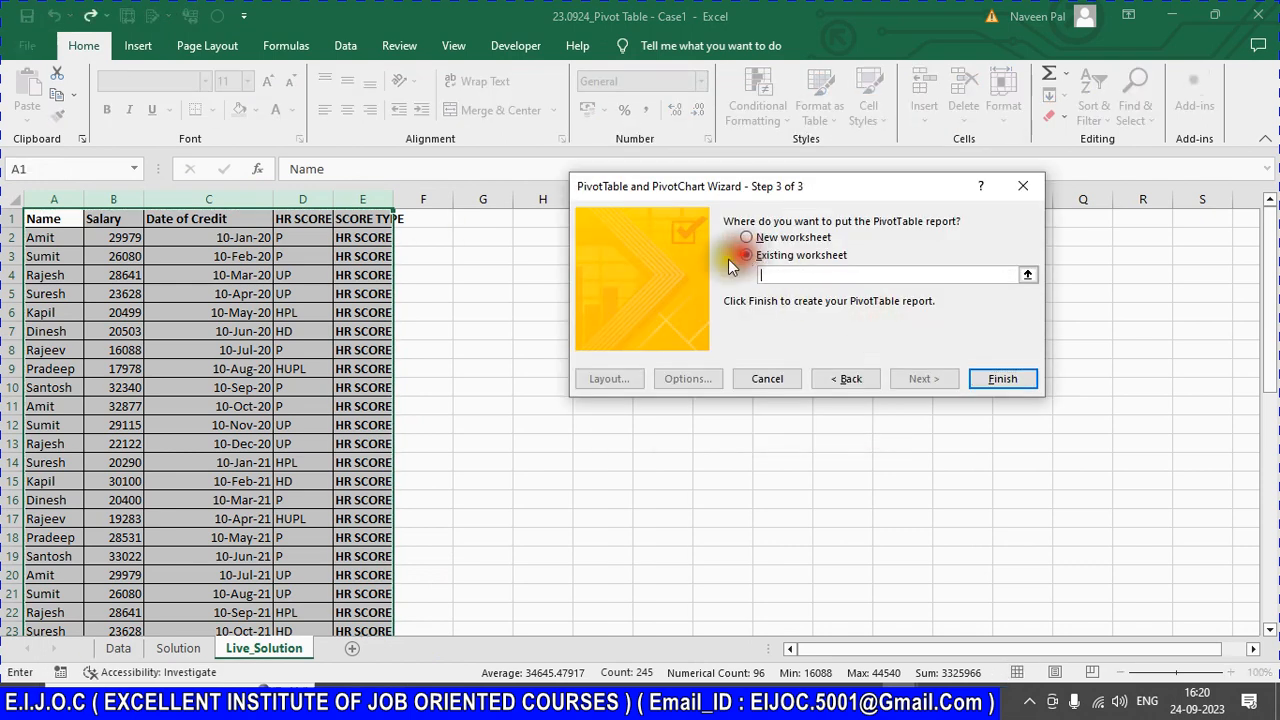
click(484, 274)
click(985, 380)
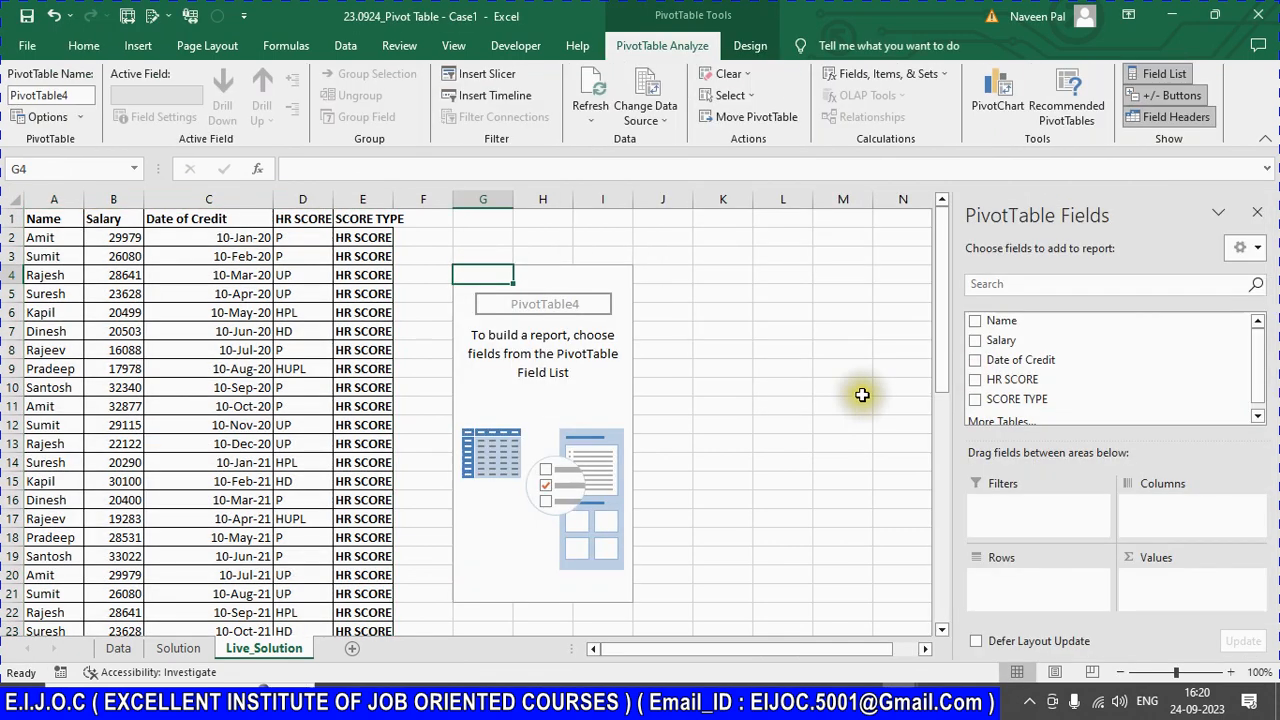
Step: Add Name to the pivot table's rows and check the reference field layout on the Solution sheet
drag(1003, 336, 1006, 590)
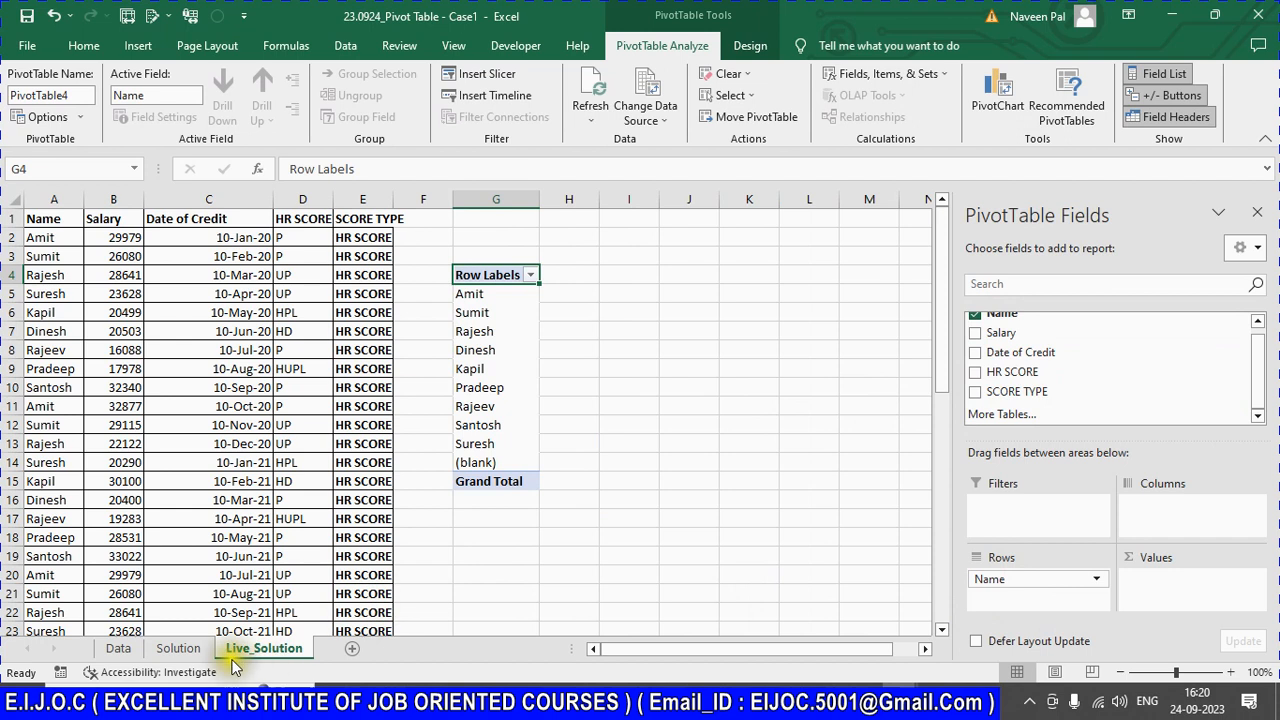
click(178, 648)
scroll(713, 609, down, 5)
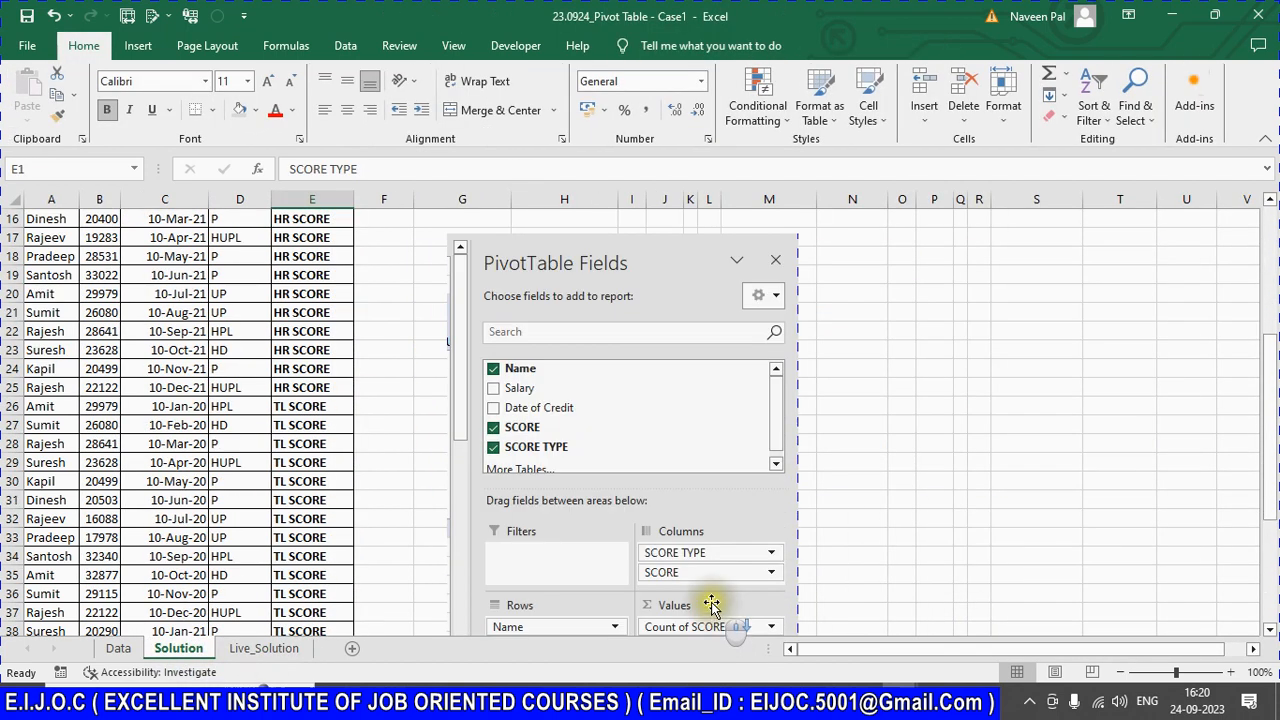
scroll(710, 604, down, 1)
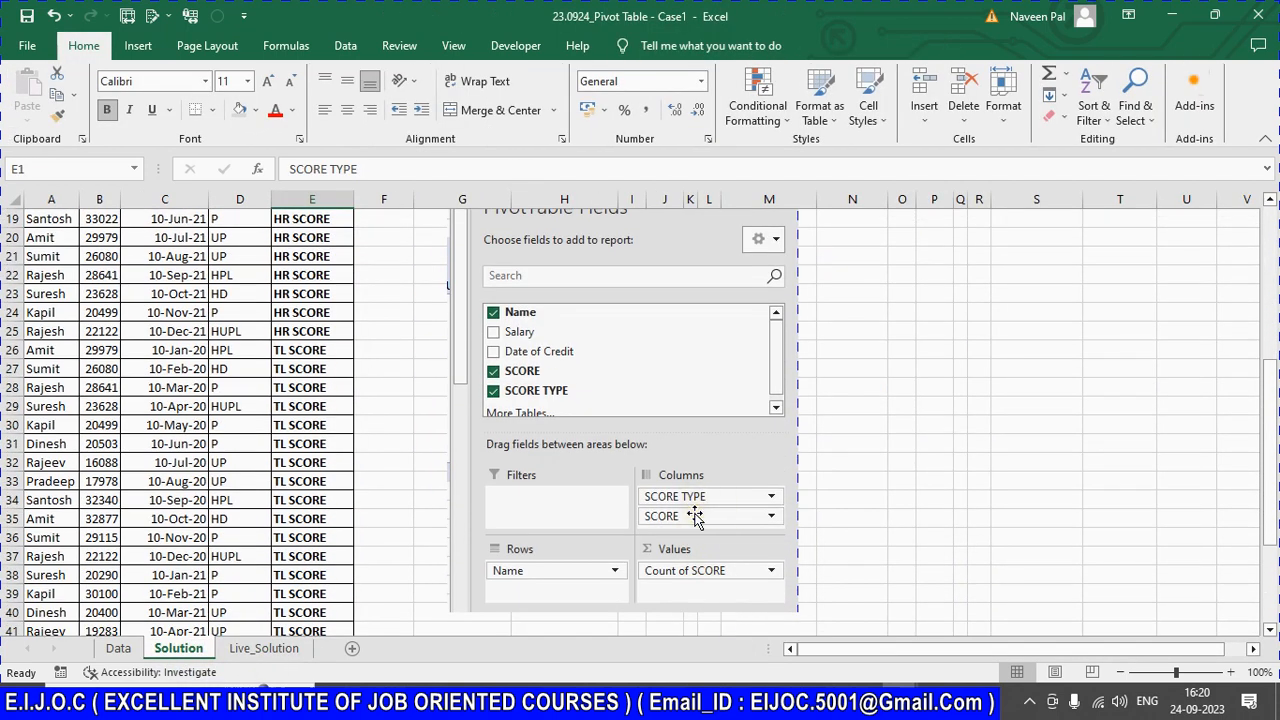
click(265, 648)
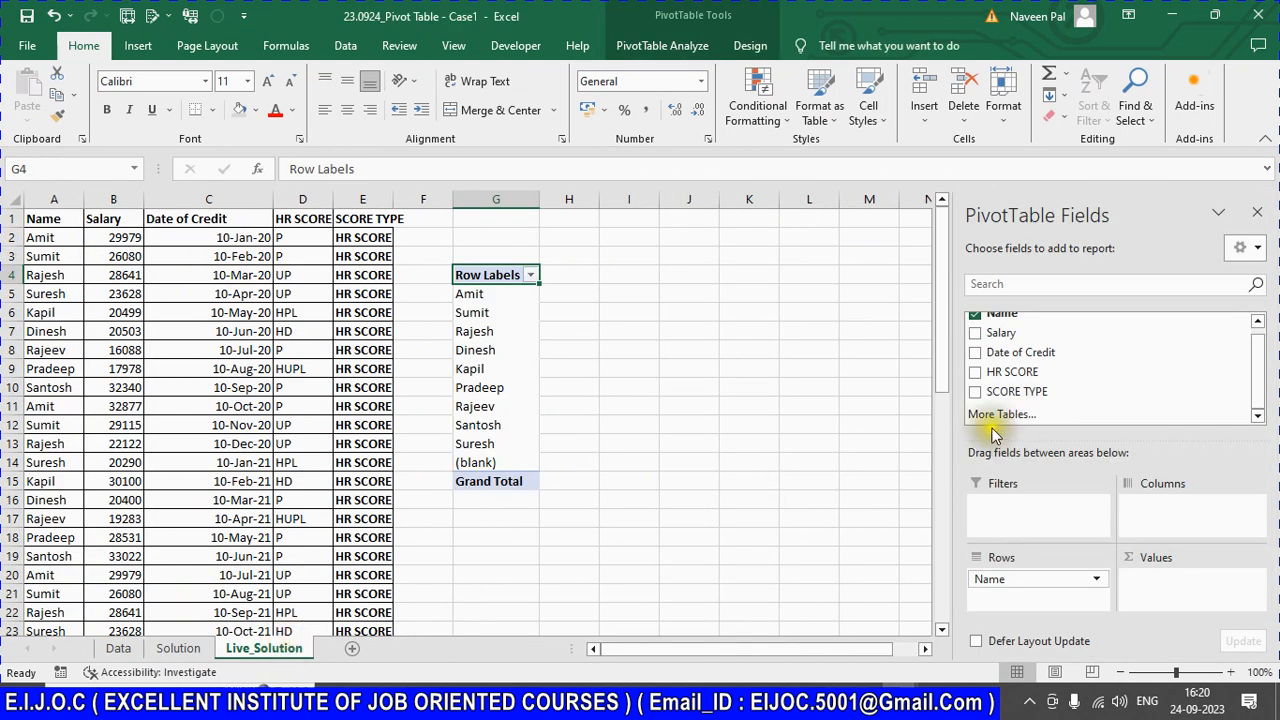
Step: Put SCORE TYPE and then HR SCORE in the pivot table's columns, and add HR SCORE to the values as a count
drag(1010, 391, 1160, 510)
drag(1008, 380, 1170, 526)
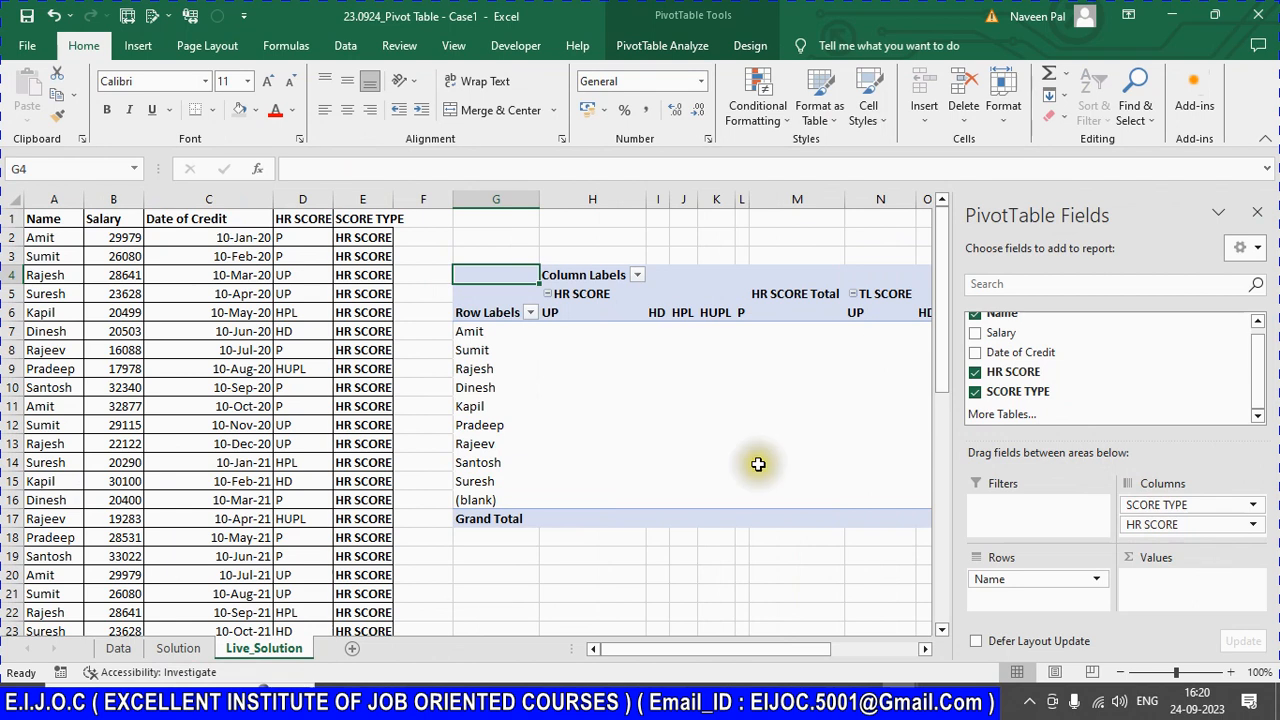
drag(1010, 373, 1220, 605)
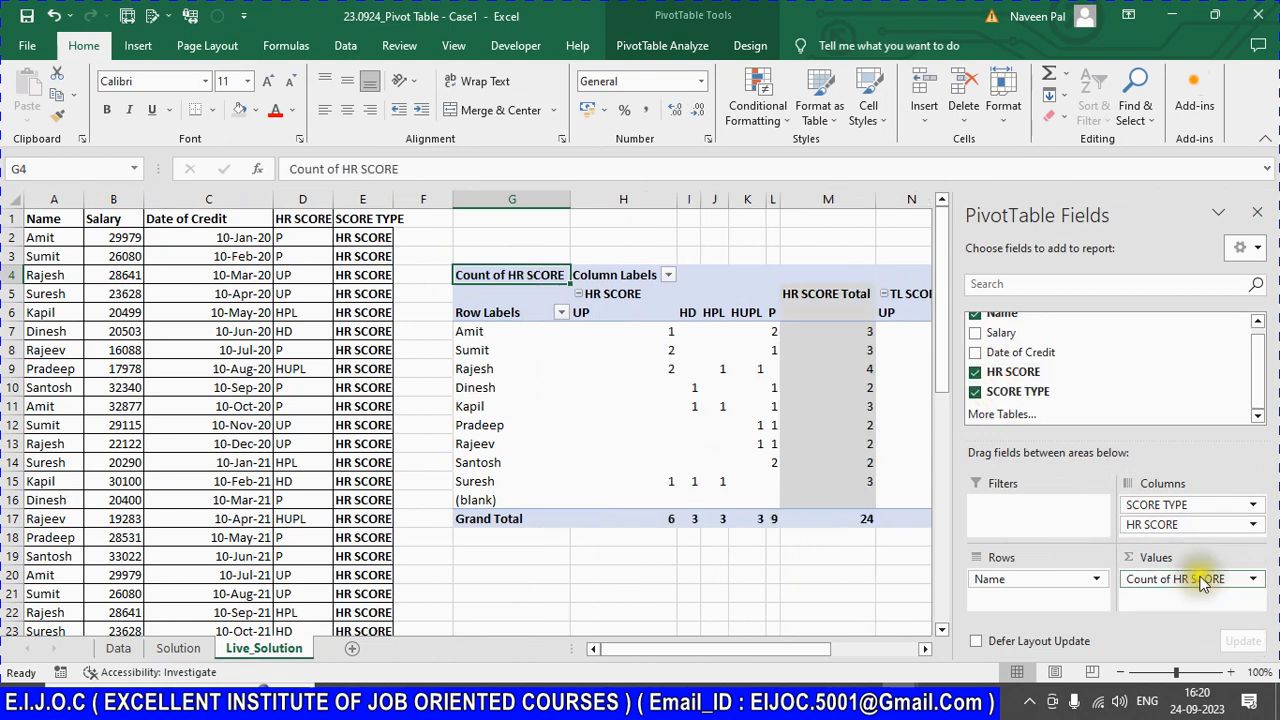
Step: Hide the PivotTable field list and reduce the sheet zoom to 80% to show the whole pivot table
click(686, 333)
click(1257, 212)
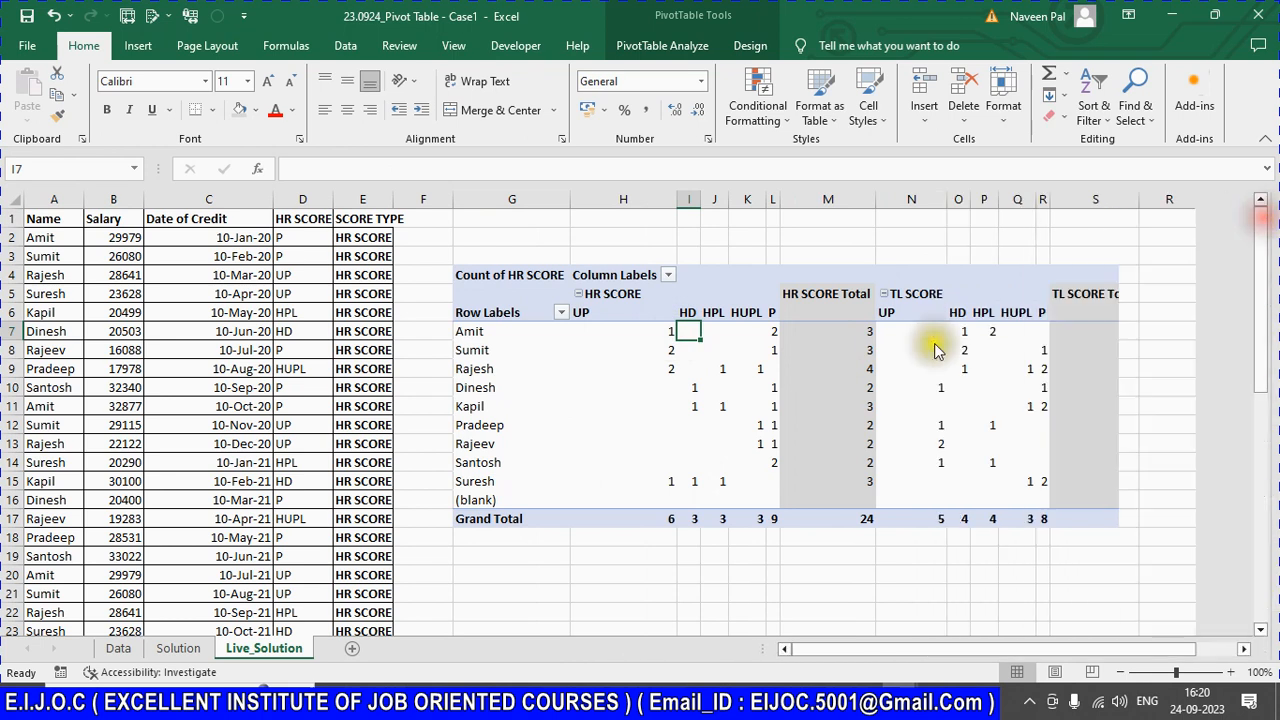
click(1123, 673)
click(1123, 673)
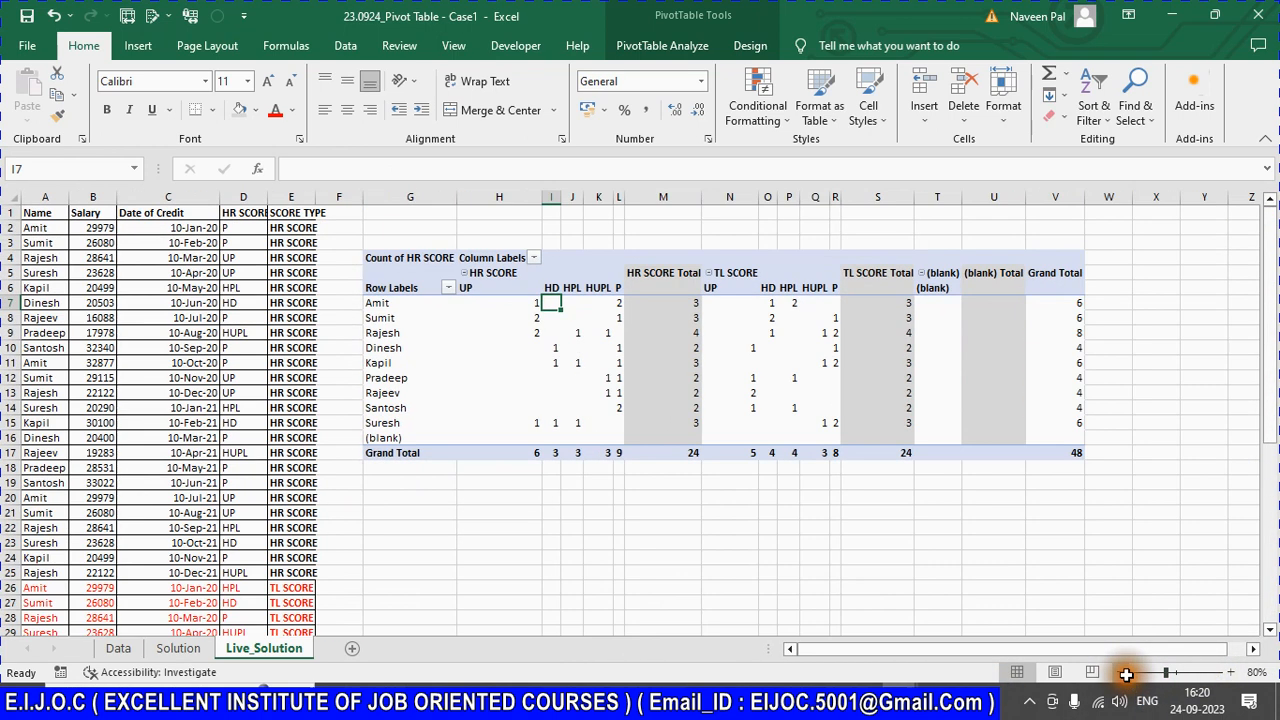
click(496, 317)
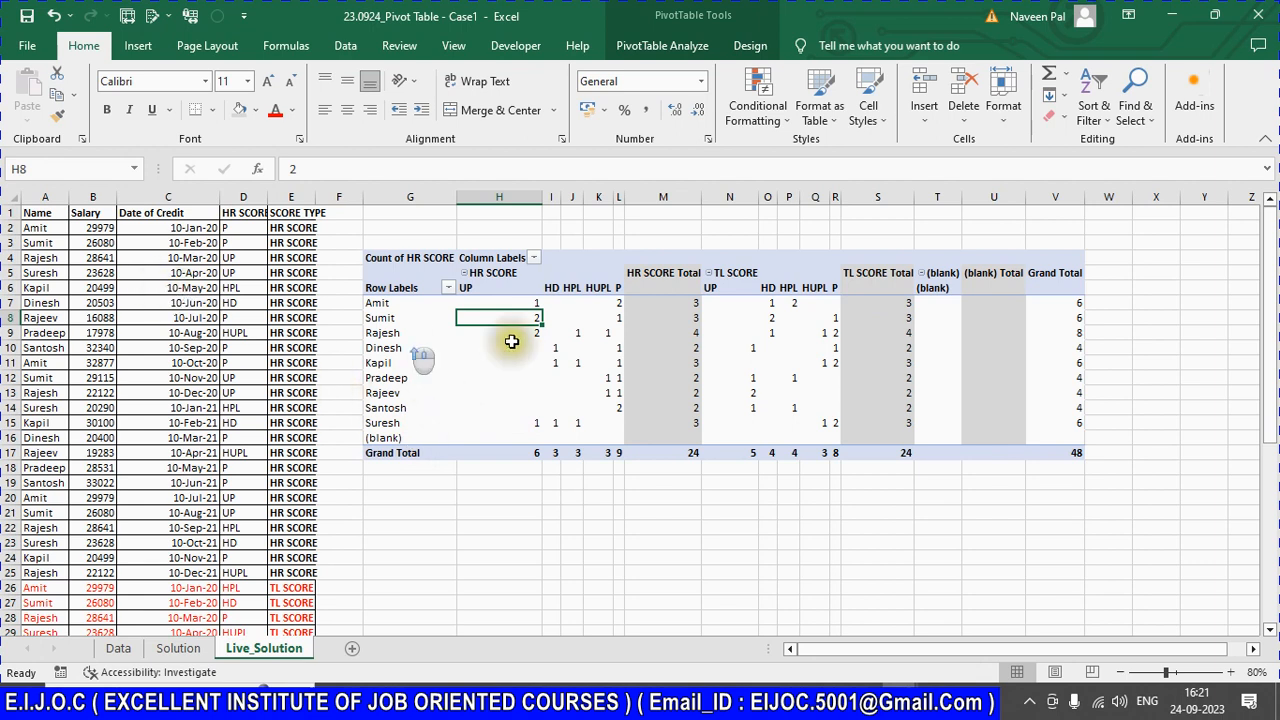
Step: Close the Case1 workbook, open Pivot Table - Case2 through Link3 in the EXCEL-STATUS list, and show its Data sheet
click(1268, 17)
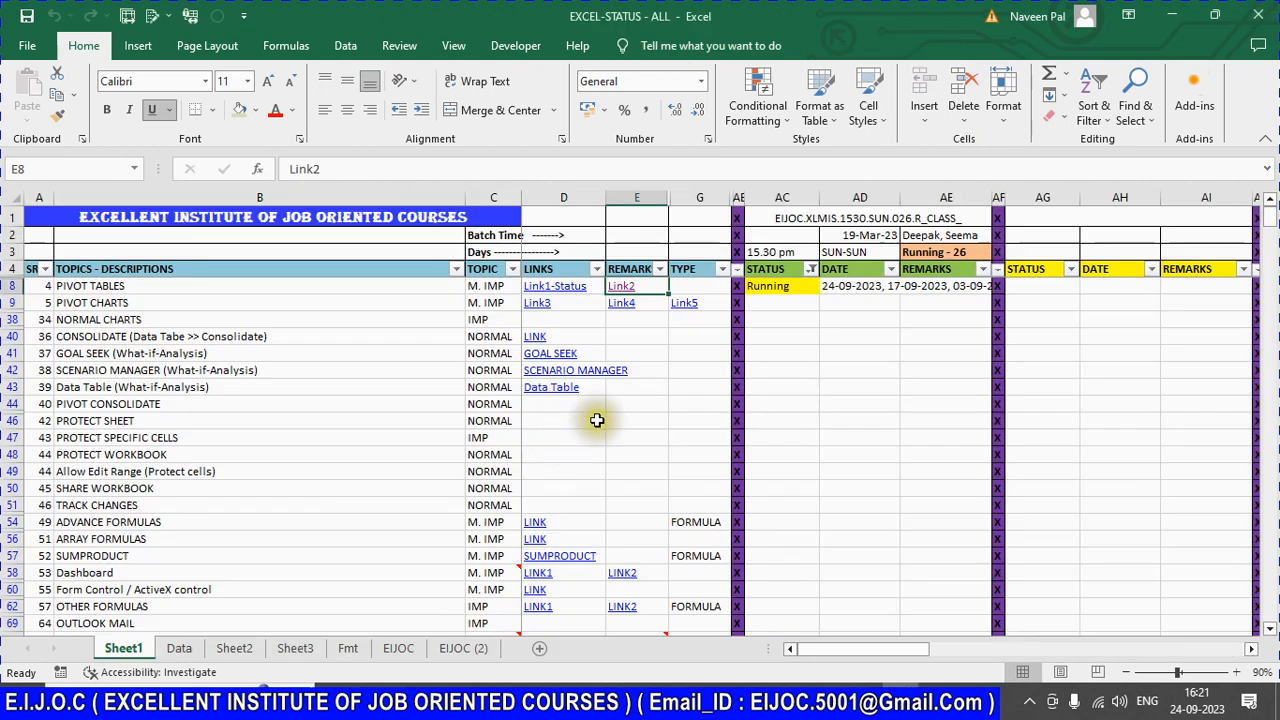
click(540, 305)
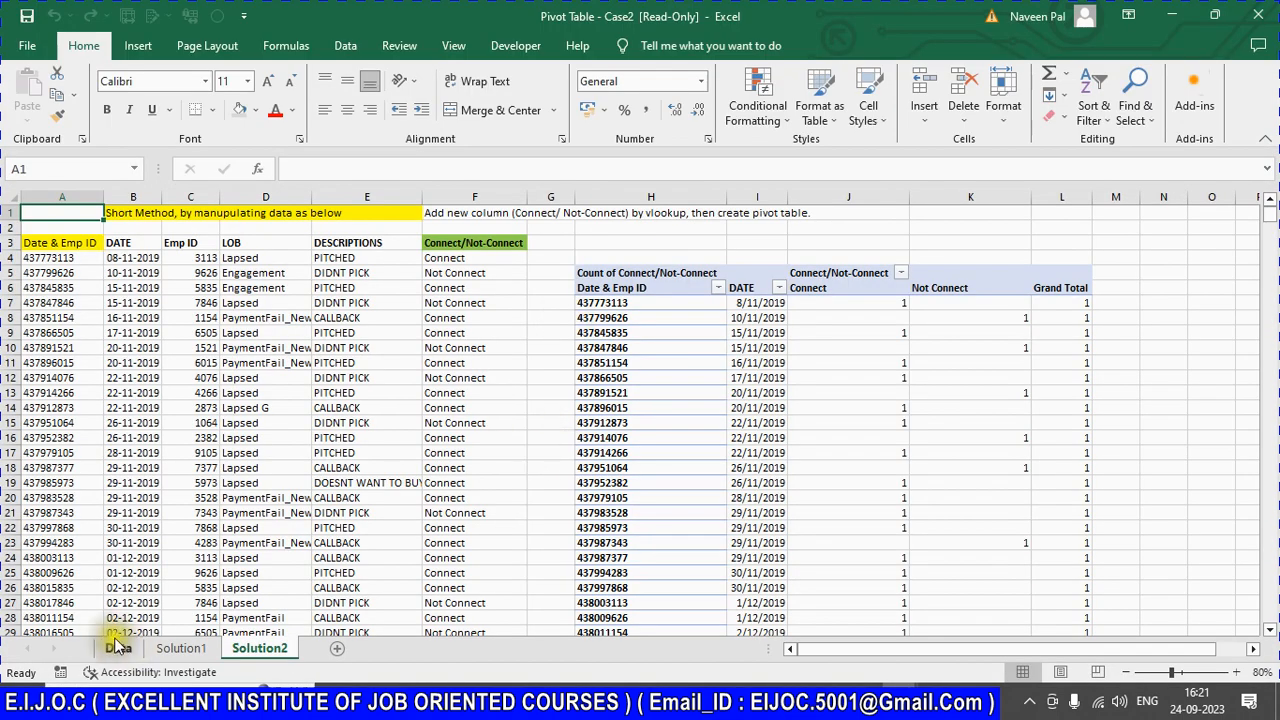
click(180, 648)
click(118, 648)
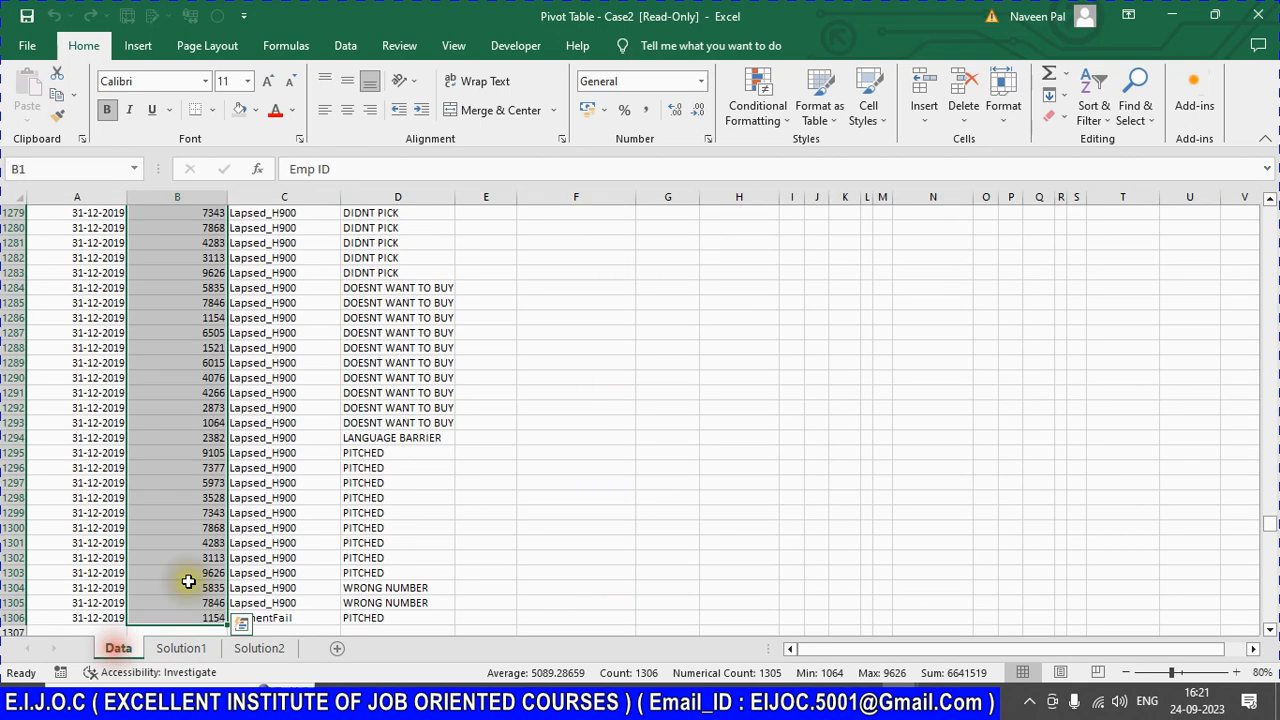
Step: Examine the DATE, Emp ID, LOB and DESCRIPTIONS columns from the start of the Data sheet
scroll(190, 480, up, 15)
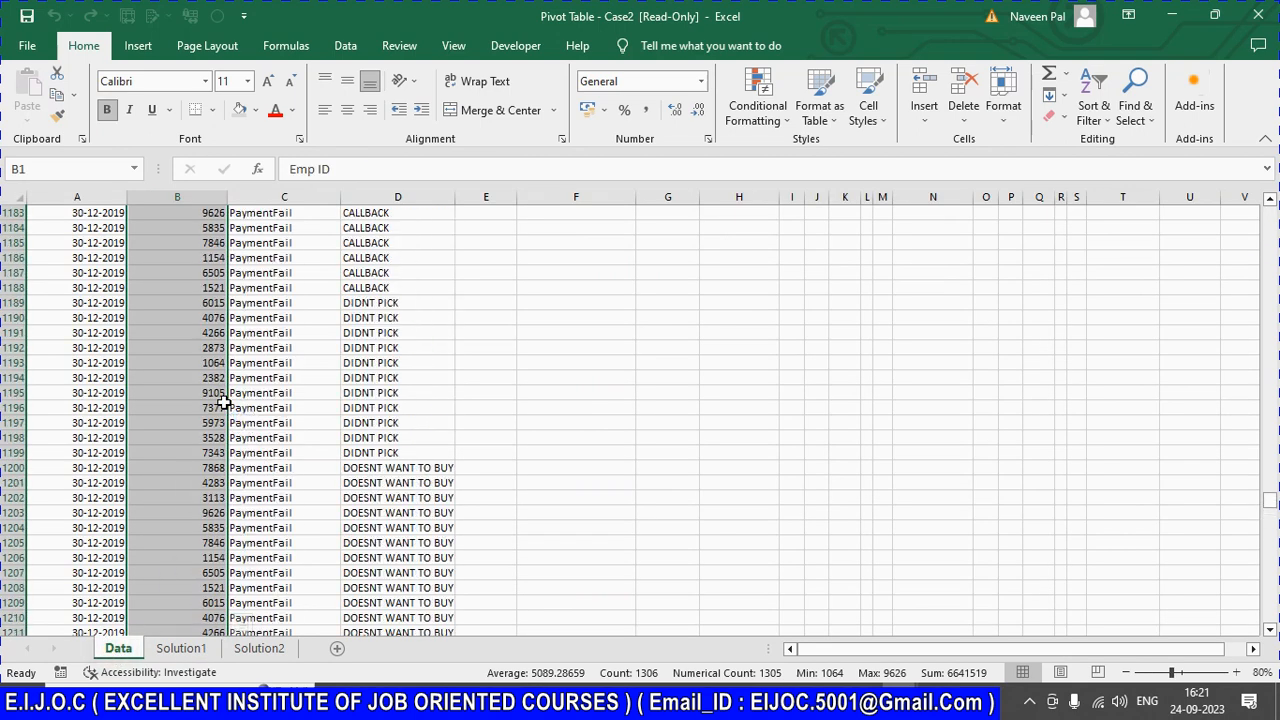
key(ctrl+Home)
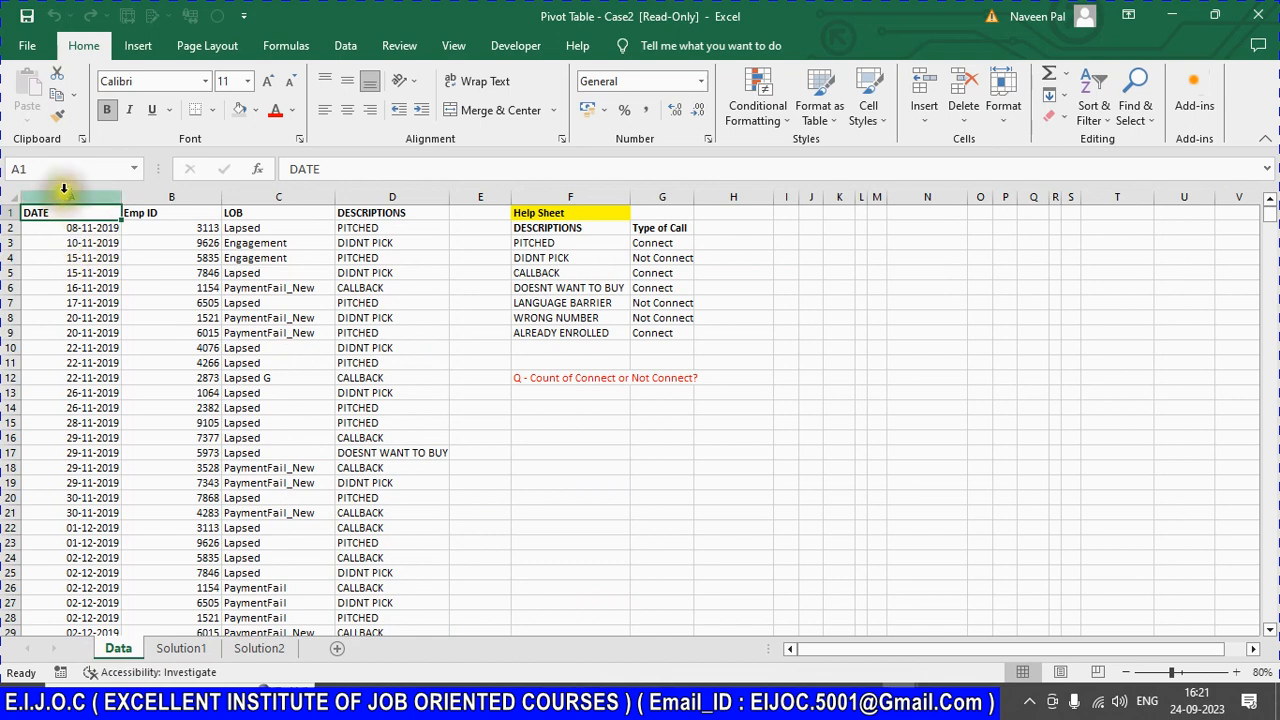
click(63, 192)
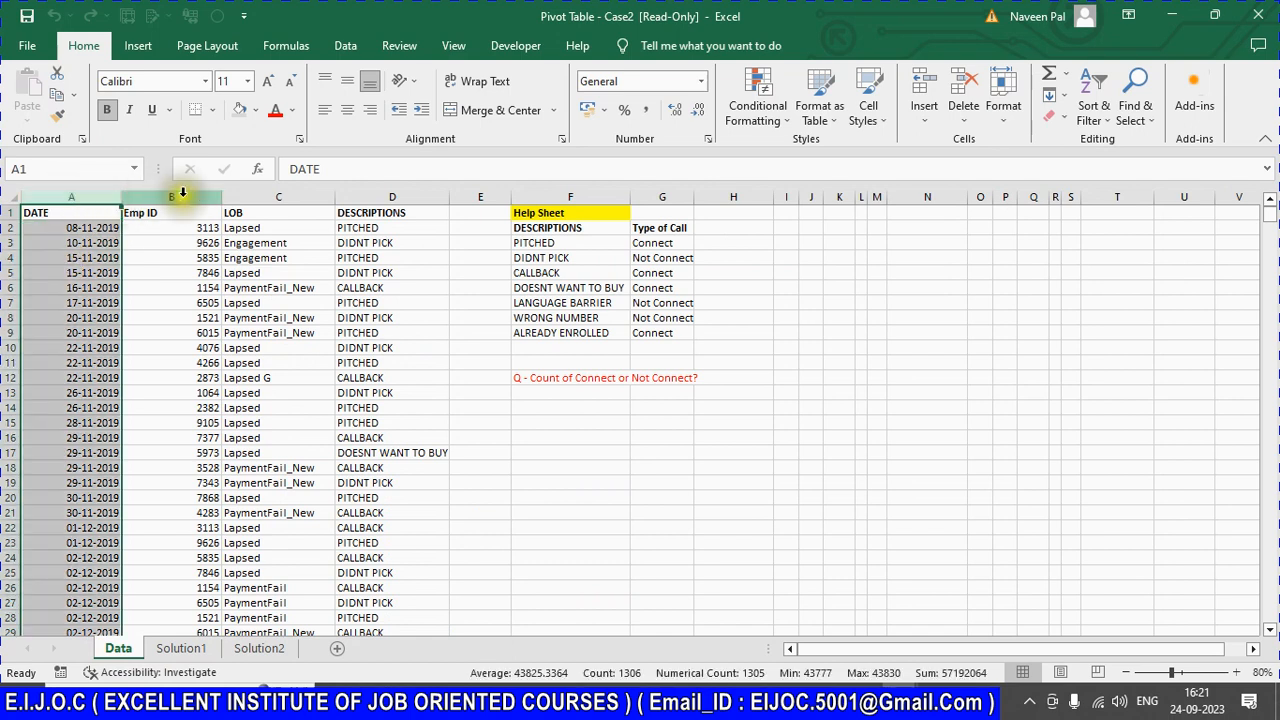
click(183, 192)
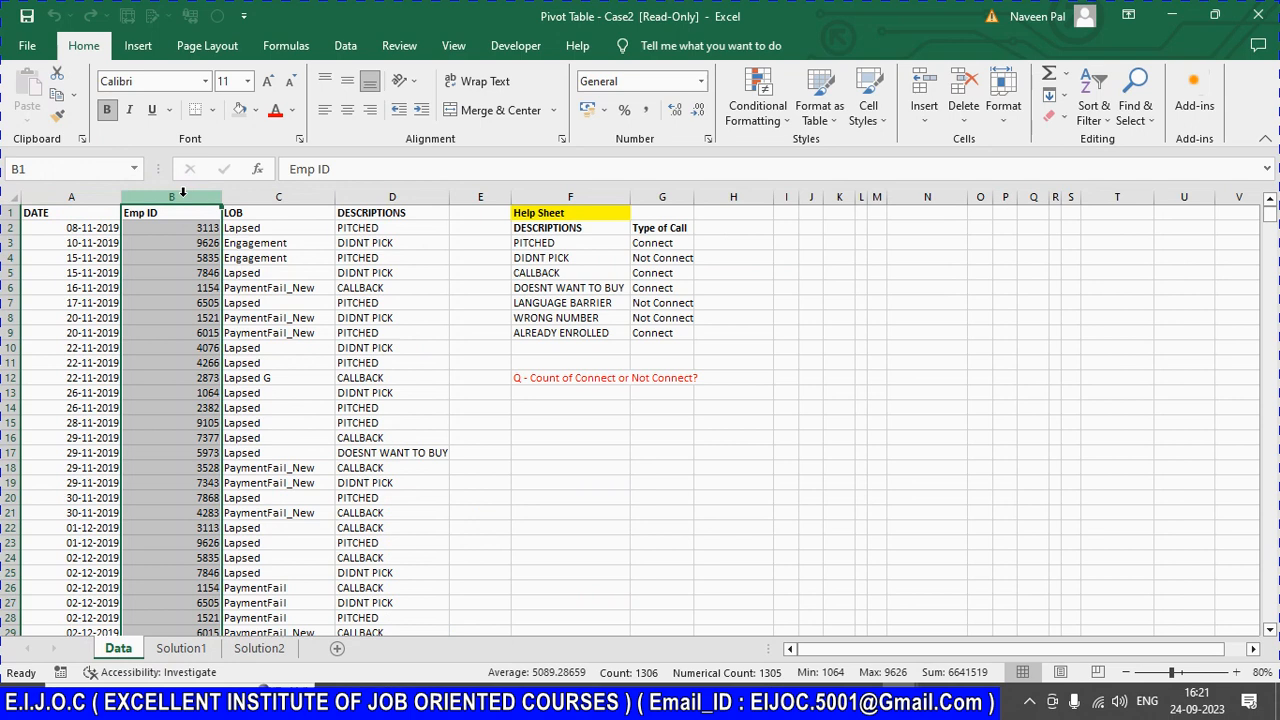
click(256, 197)
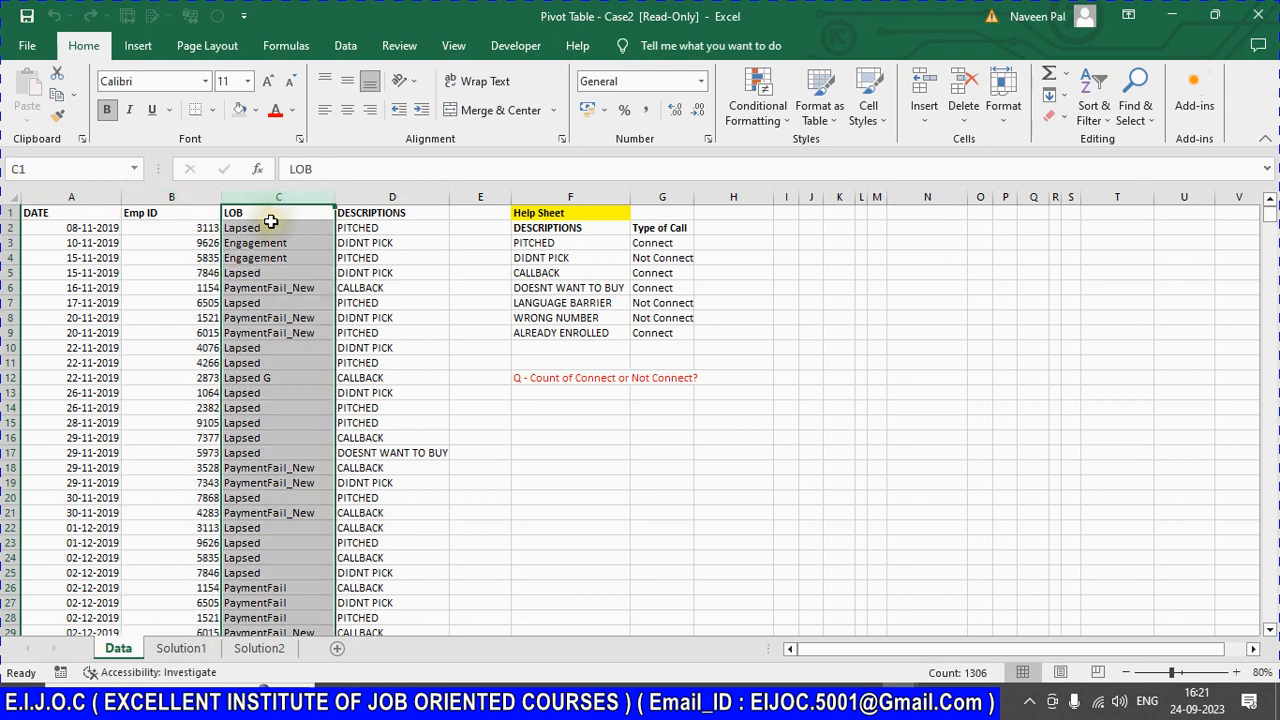
click(385, 197)
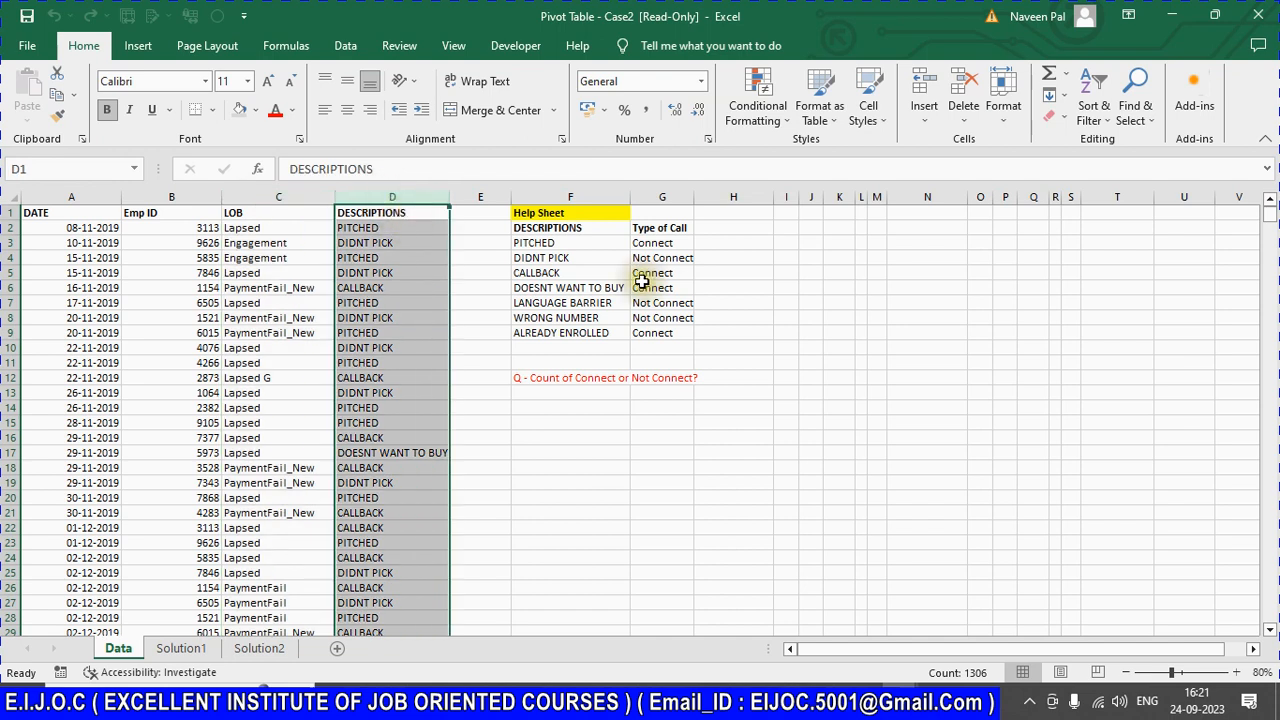
Step: Examine how the Help Sheet table maps each call description to a type of call, and read the question in F12
click(538, 243)
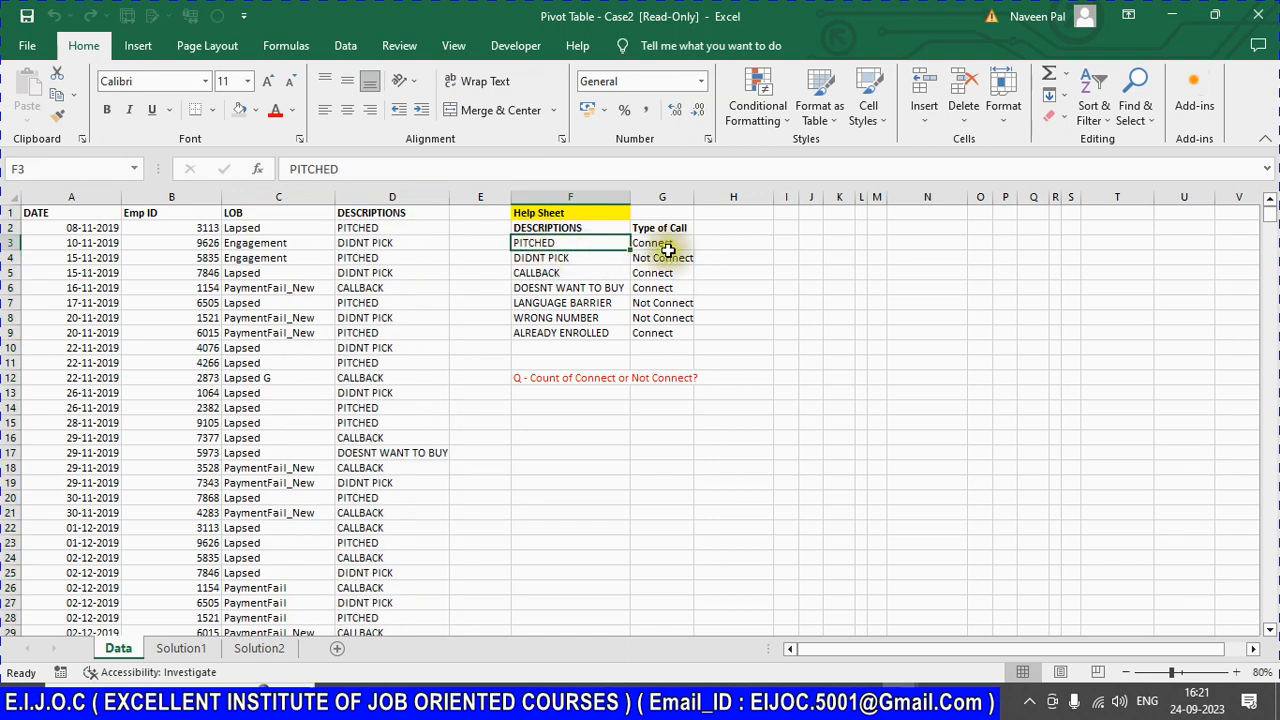
click(664, 257)
click(362, 230)
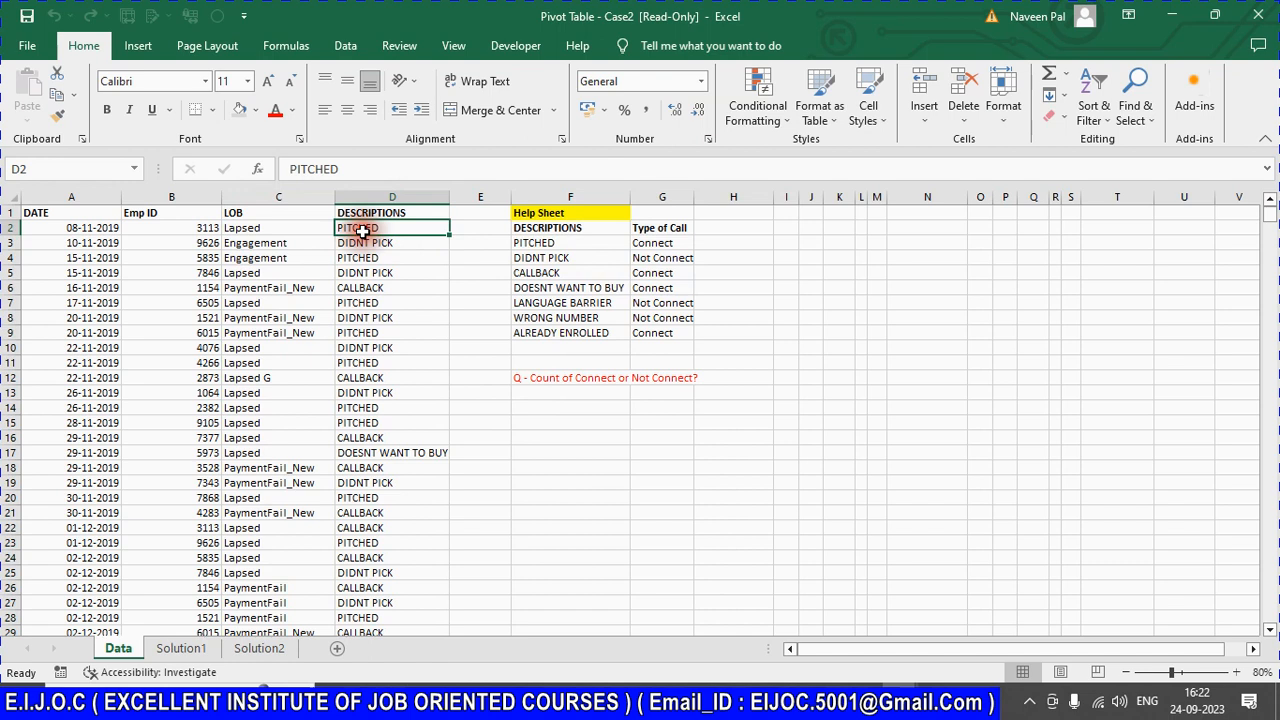
click(375, 199)
click(563, 257)
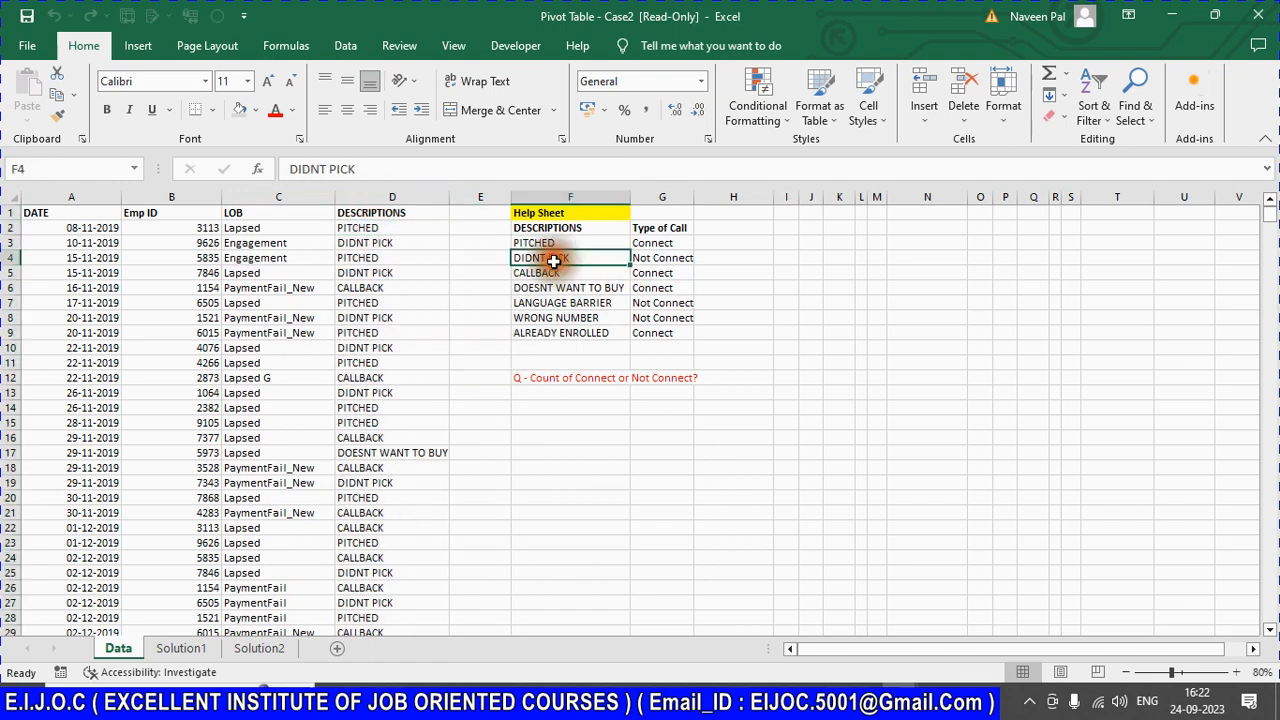
click(668, 262)
click(530, 272)
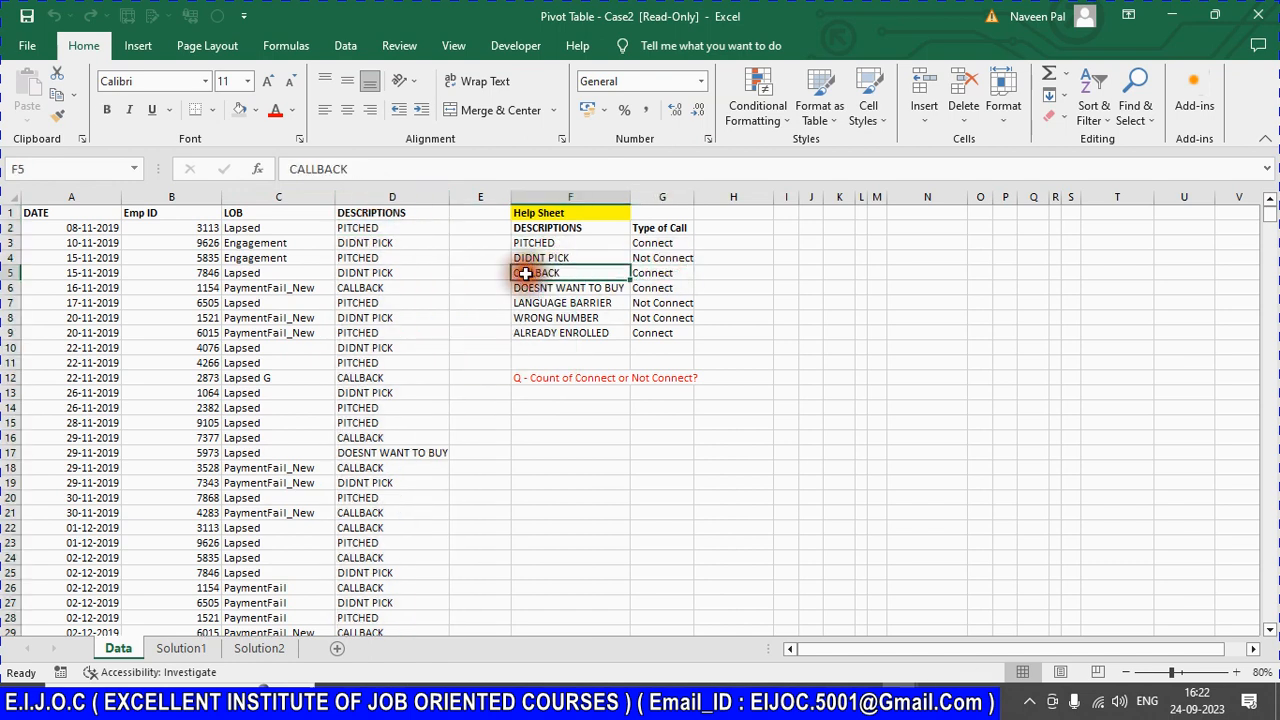
click(654, 274)
click(527, 288)
click(648, 288)
click(531, 303)
click(664, 305)
click(543, 318)
click(665, 318)
drag(543, 243, 688, 320)
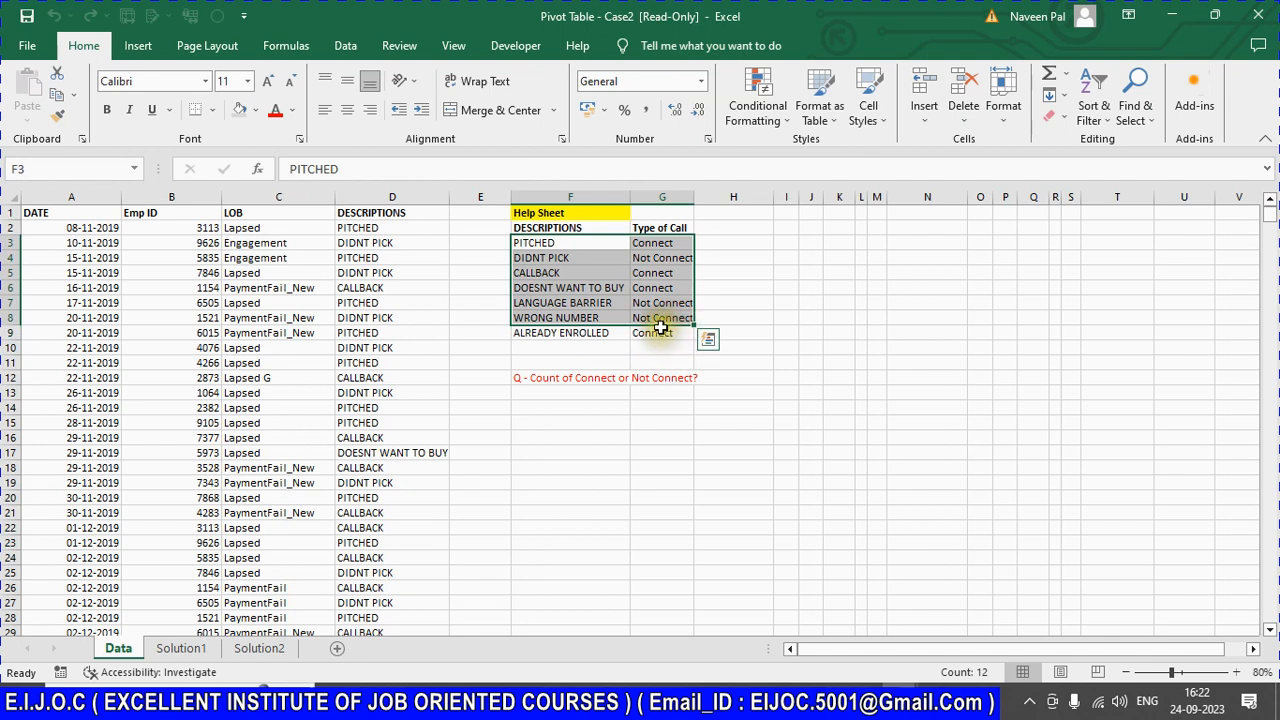
click(654, 334)
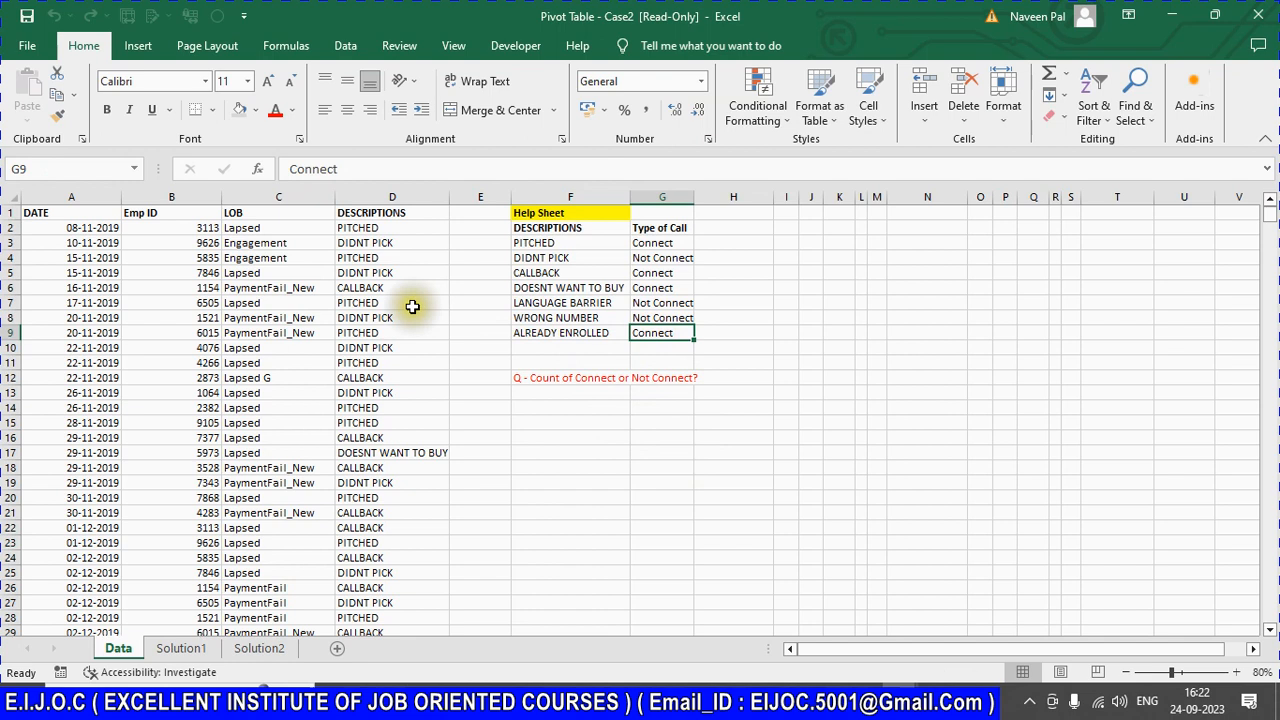
click(519, 383)
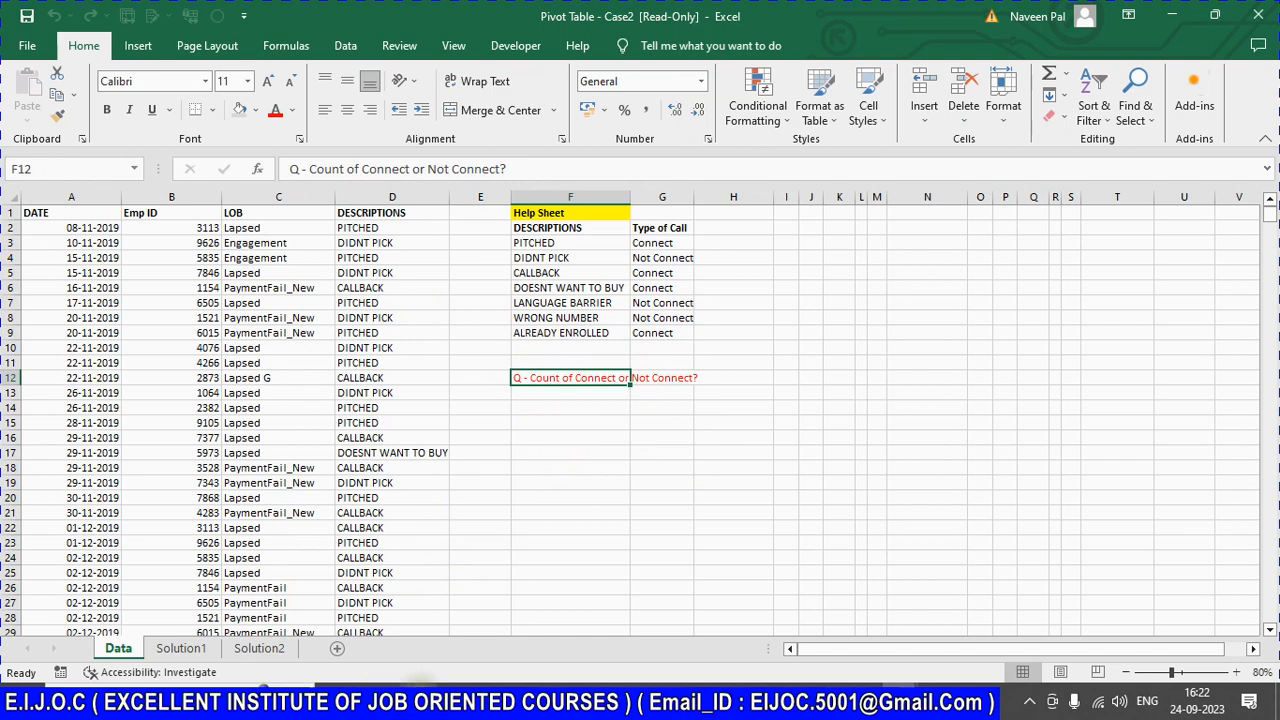
Step: Copy the 19_Class_23.0924 folder path from File Explorer and start saving the Case2 workbook under a new location
click(420, 699)
click(773, 62)
key(ctrl+c)
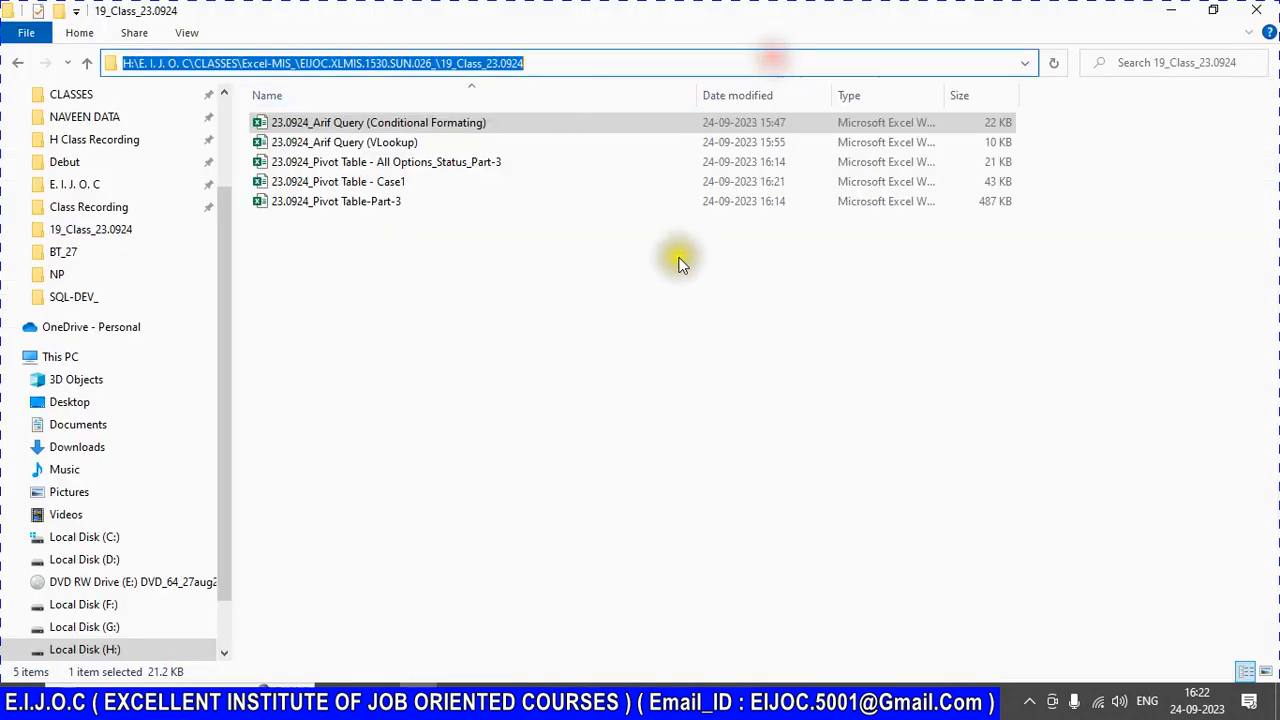
key(alt+Tab)
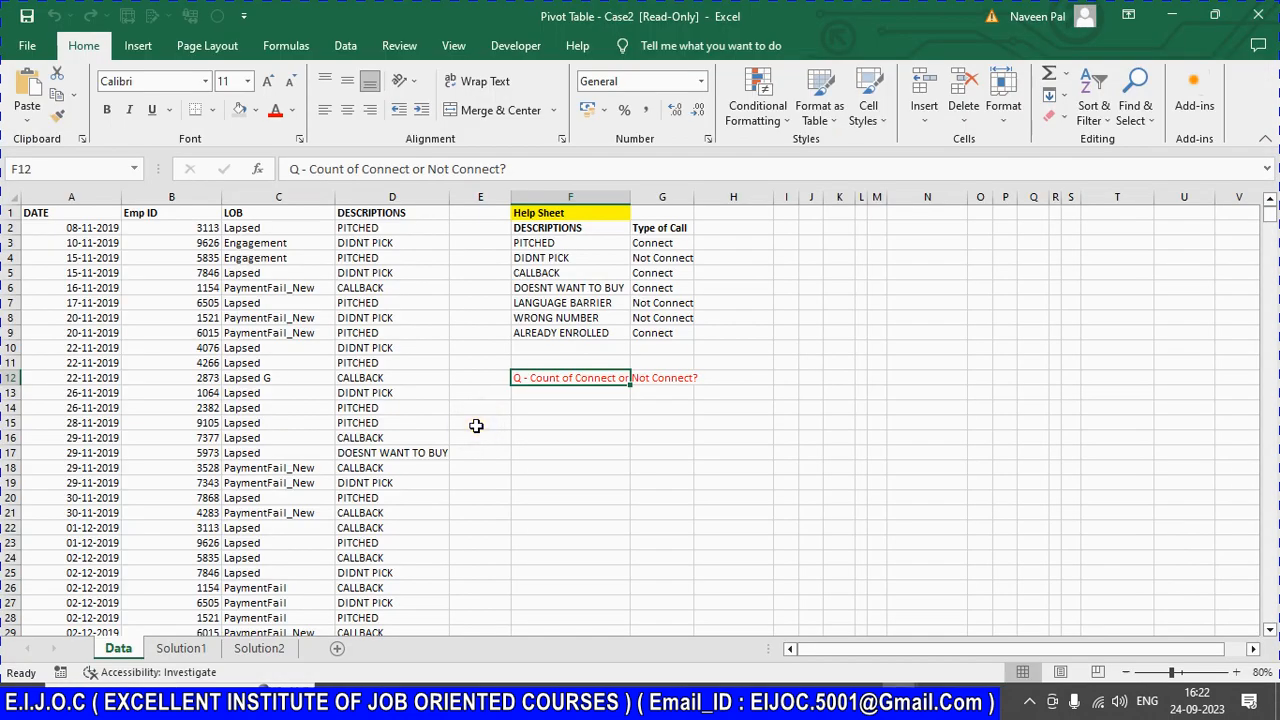
key(F12)
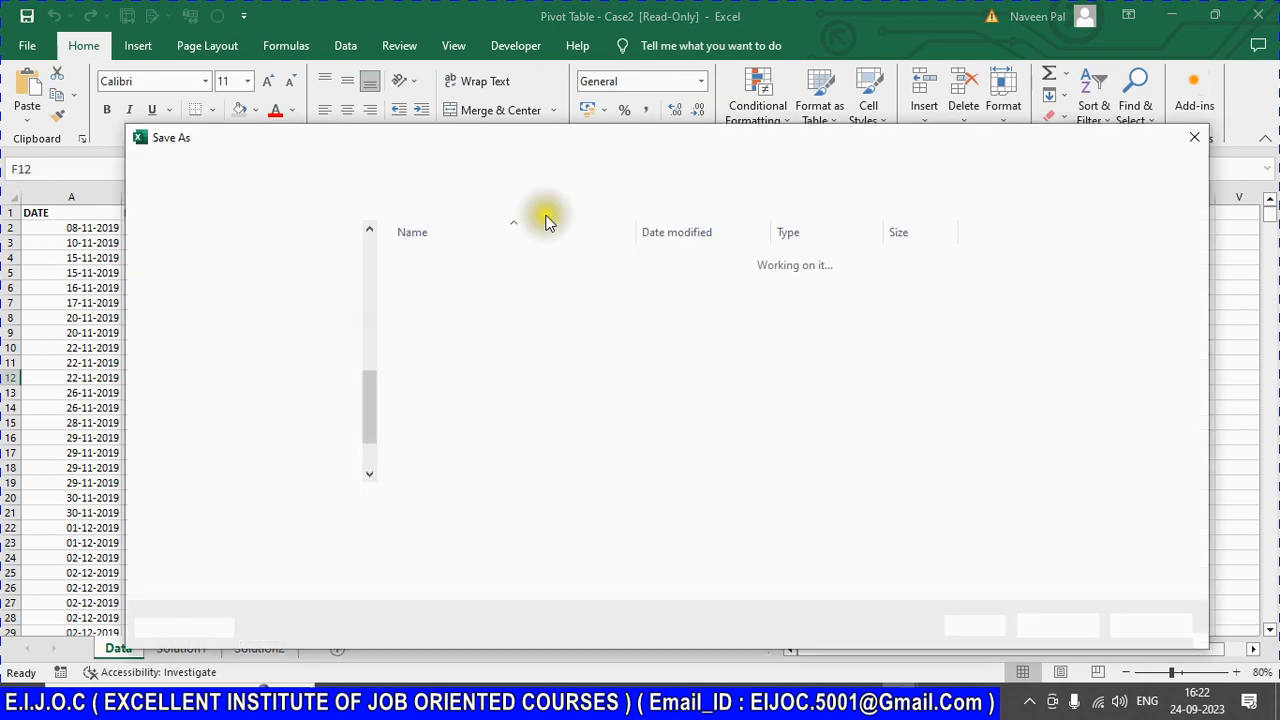
Step: Save a copy of the workbook as "23.0924_Pivot Table - Case2" in the 19_Class_23.0924 folder
click(808, 167)
key(ctrl+v)
key(Return)
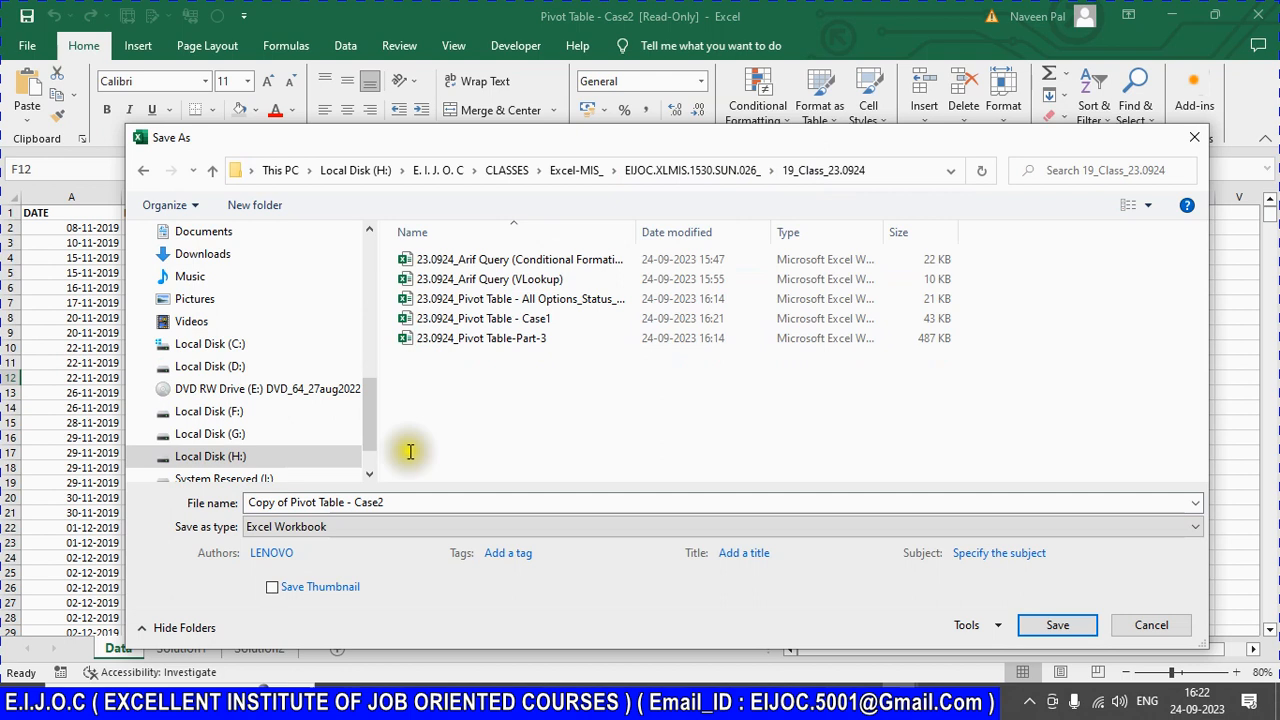
click(436, 505)
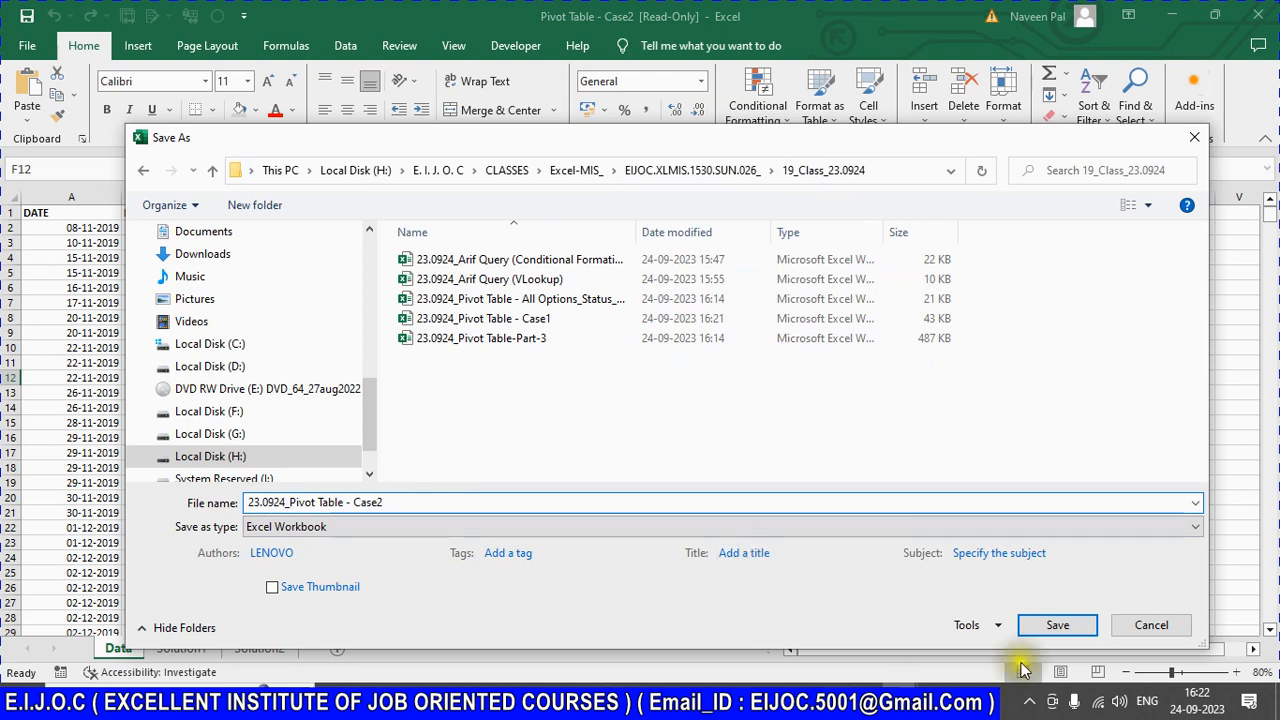
click(1057, 625)
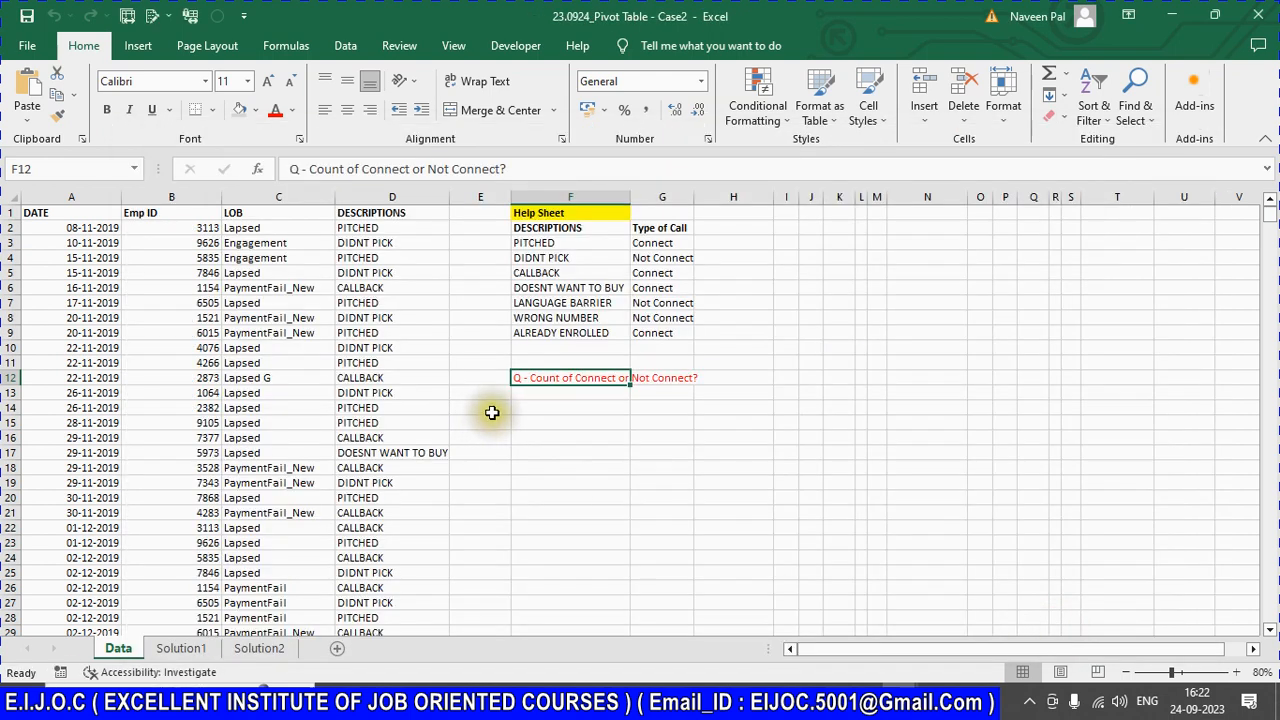
Step: Review the LOB and DESCRIPTIONS columns of the call records on the Data sheet
click(256, 197)
click(350, 197)
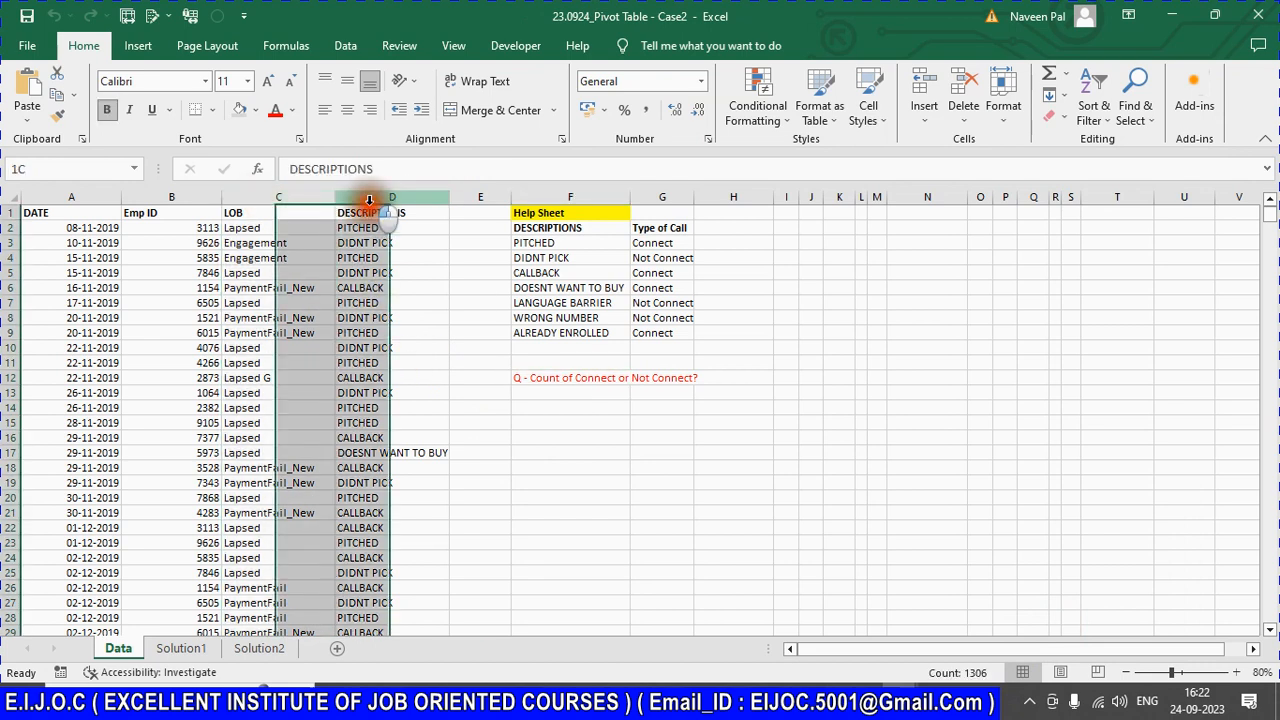
click(285, 229)
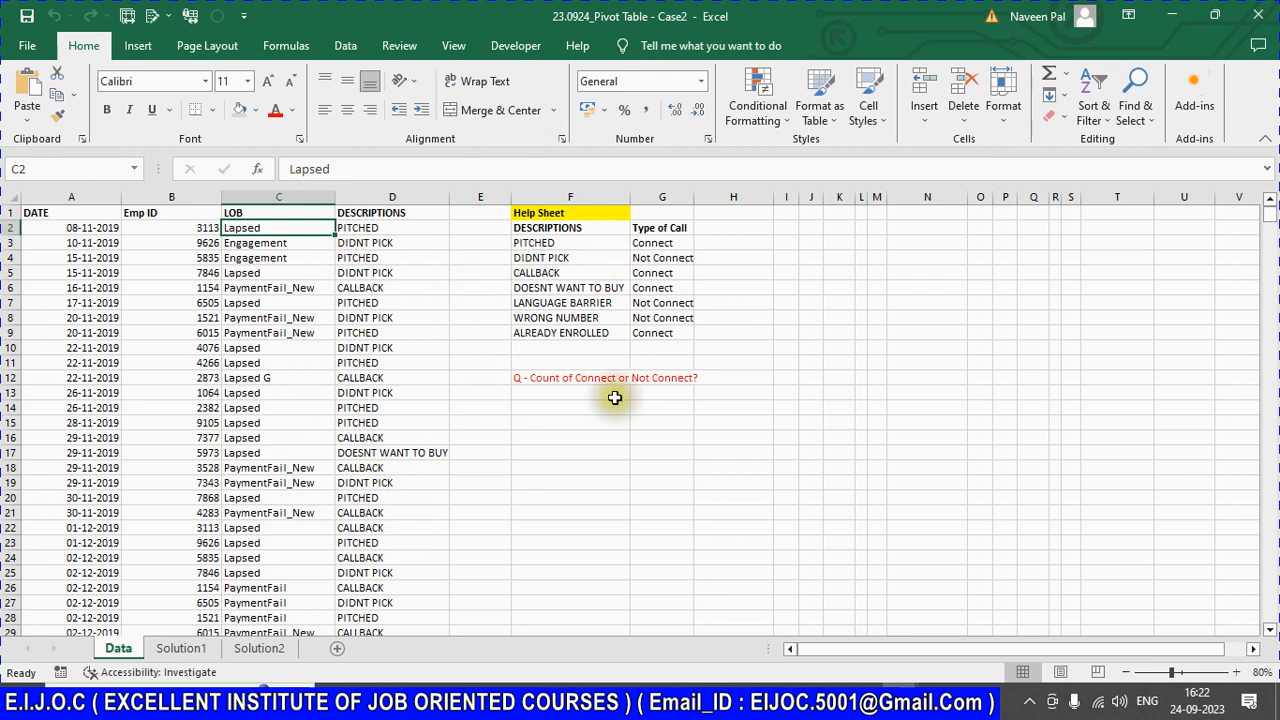
Step: Open the Solution1 sheet and examine how the Date & Emp ID key formulas combine the date and employee ID
click(176, 649)
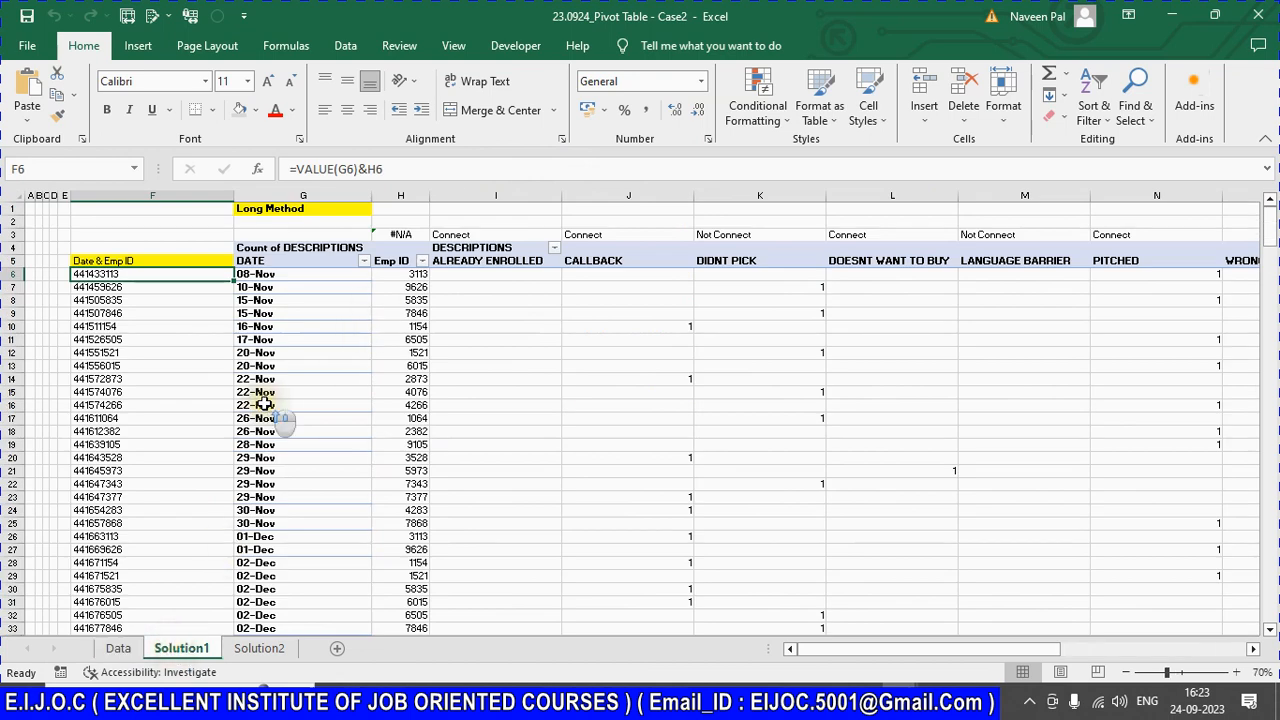
click(315, 284)
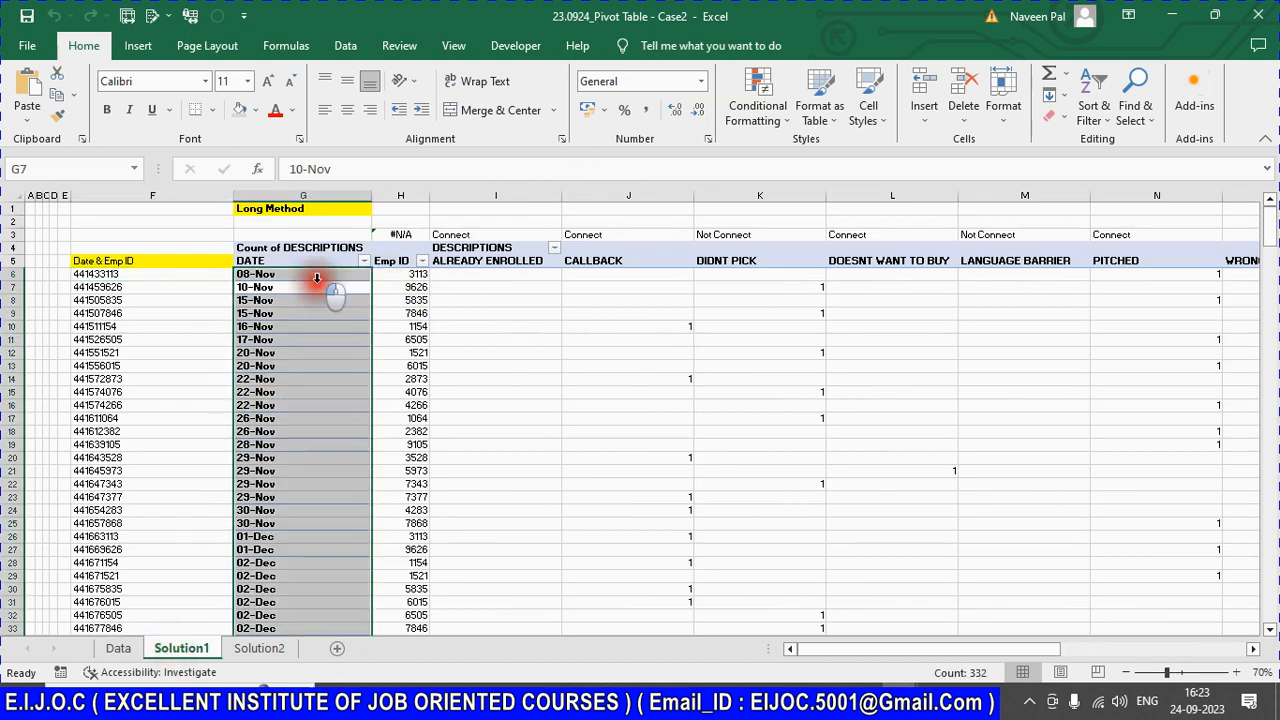
click(283, 261)
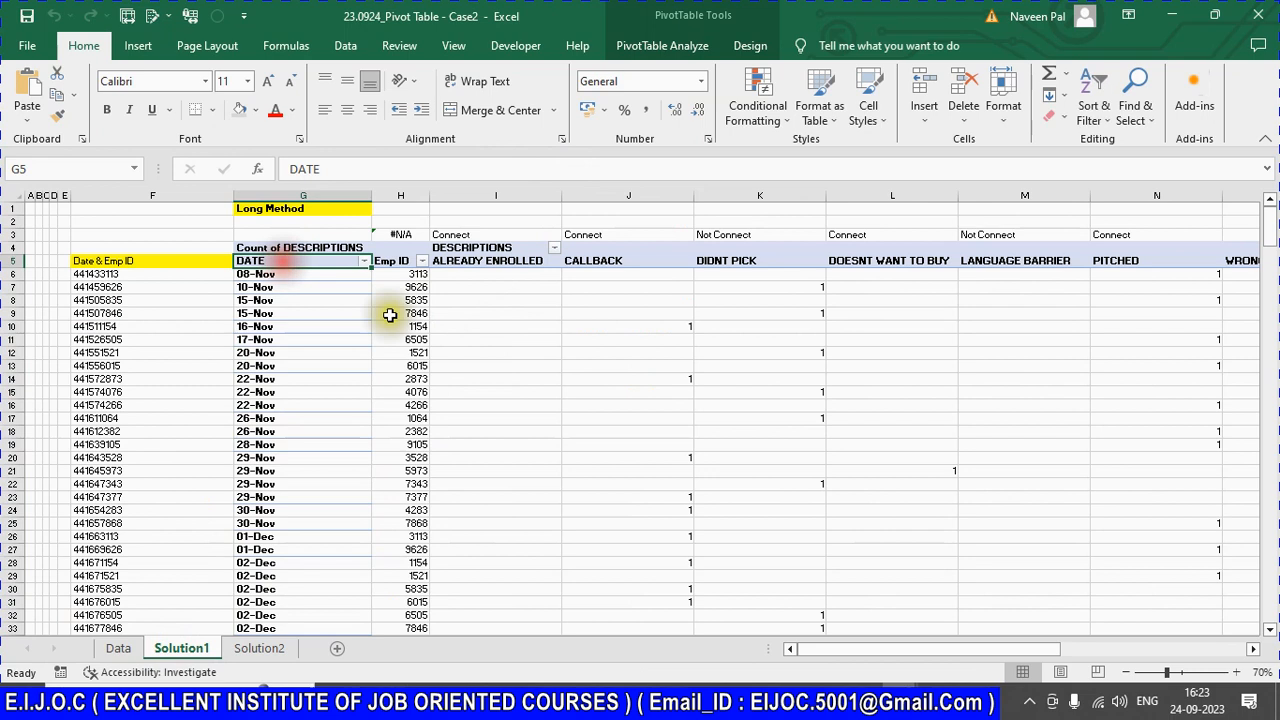
click(78, 272)
click(323, 310)
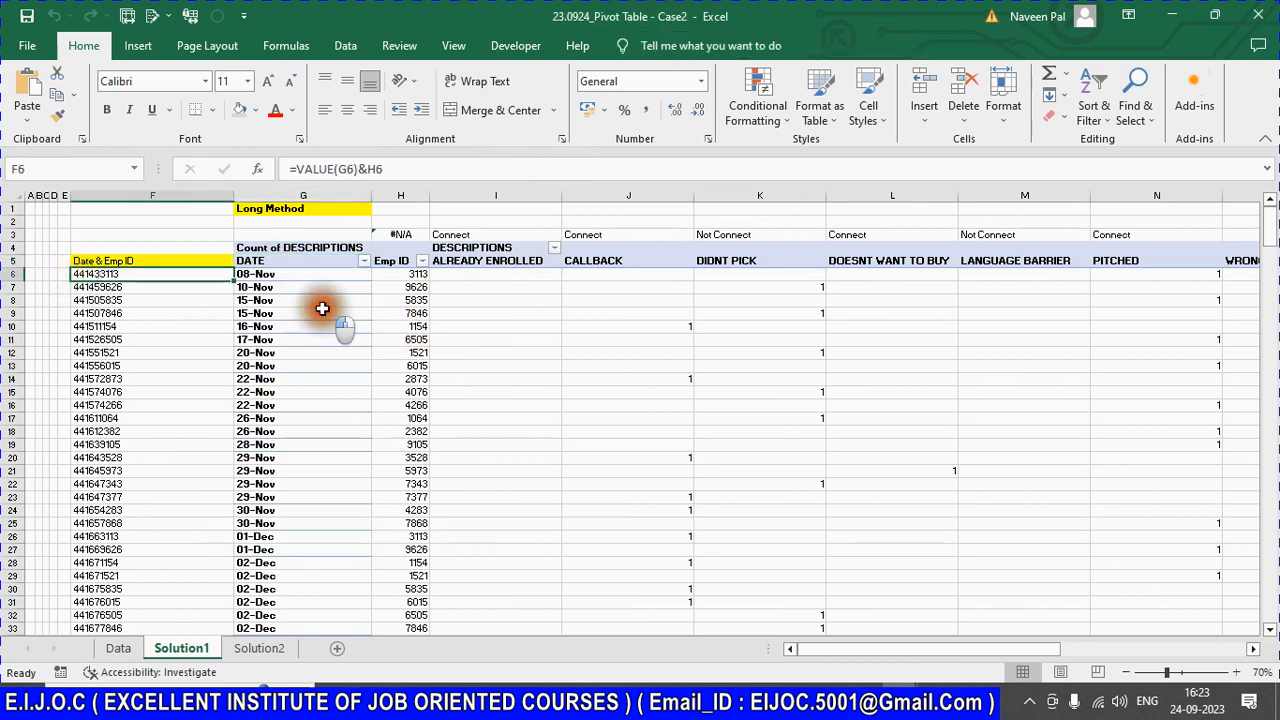
click(108, 261)
click(107, 274)
click(108, 286)
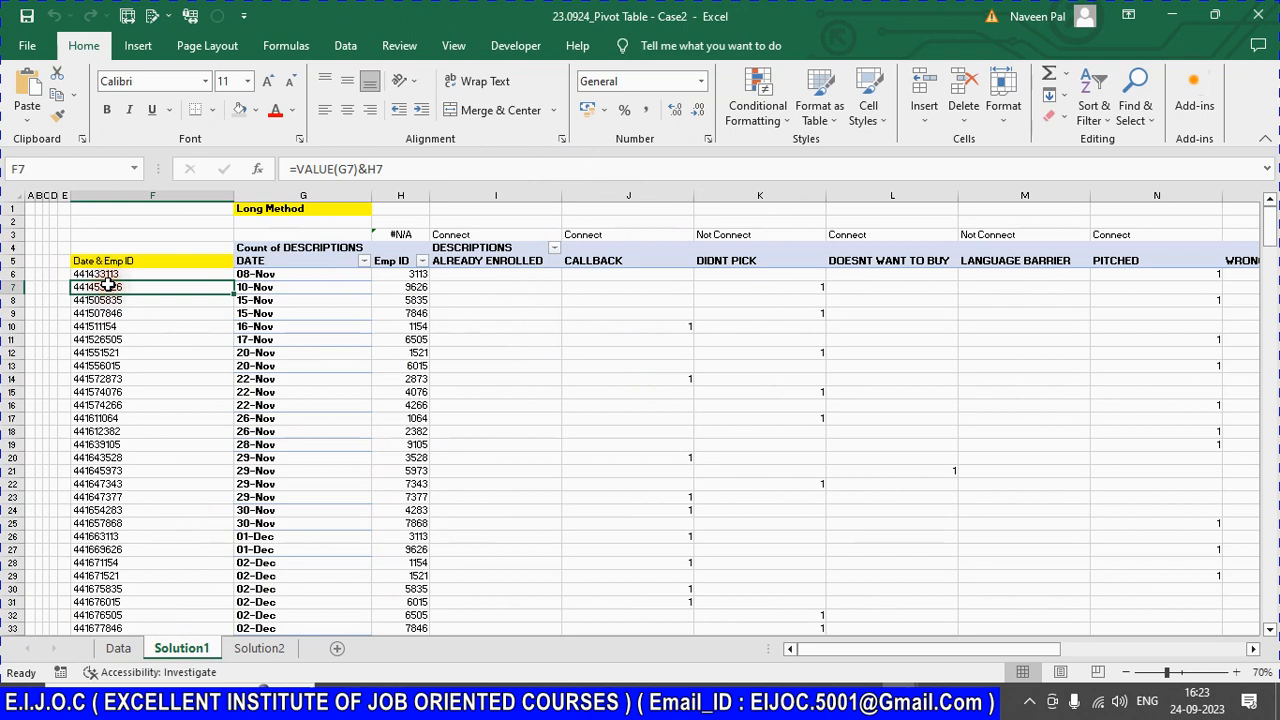
click(436, 169)
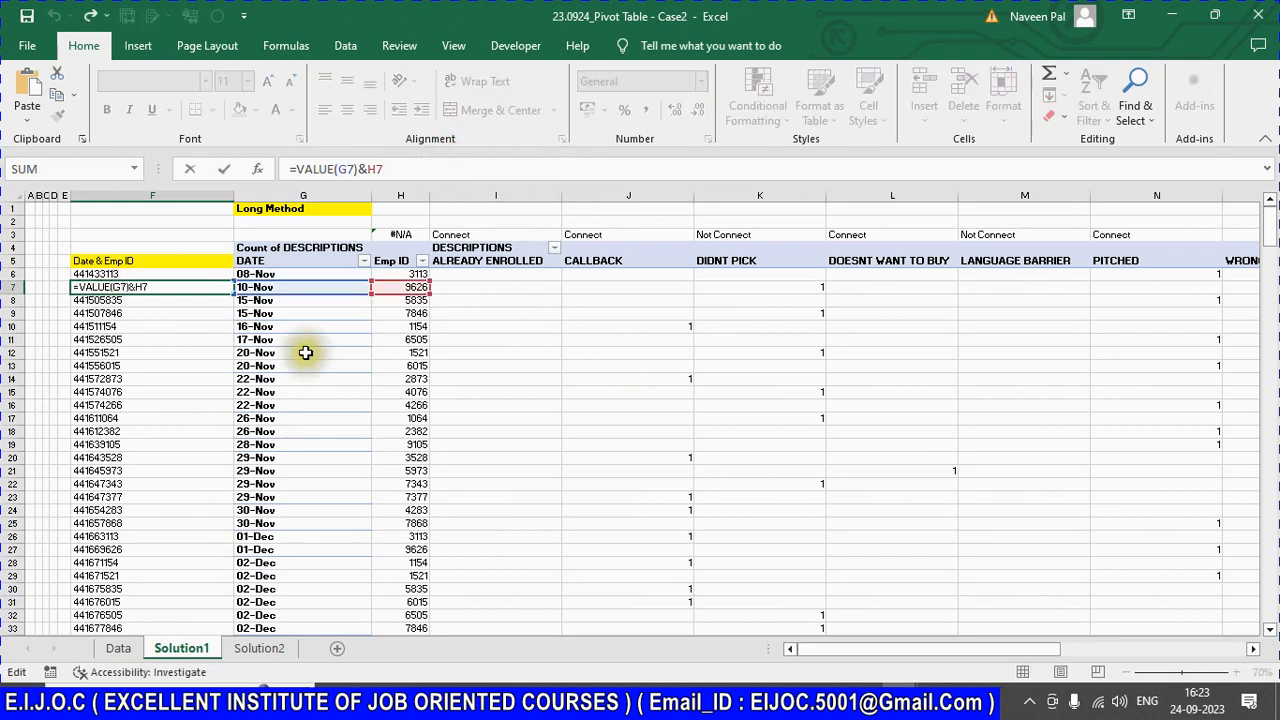
key(ctrl+Return)
Step: Review the pivot table's DATE, Emp ID and description columns on the Solution1 sheet
click(314, 263)
click(300, 272)
click(291, 436)
click(395, 266)
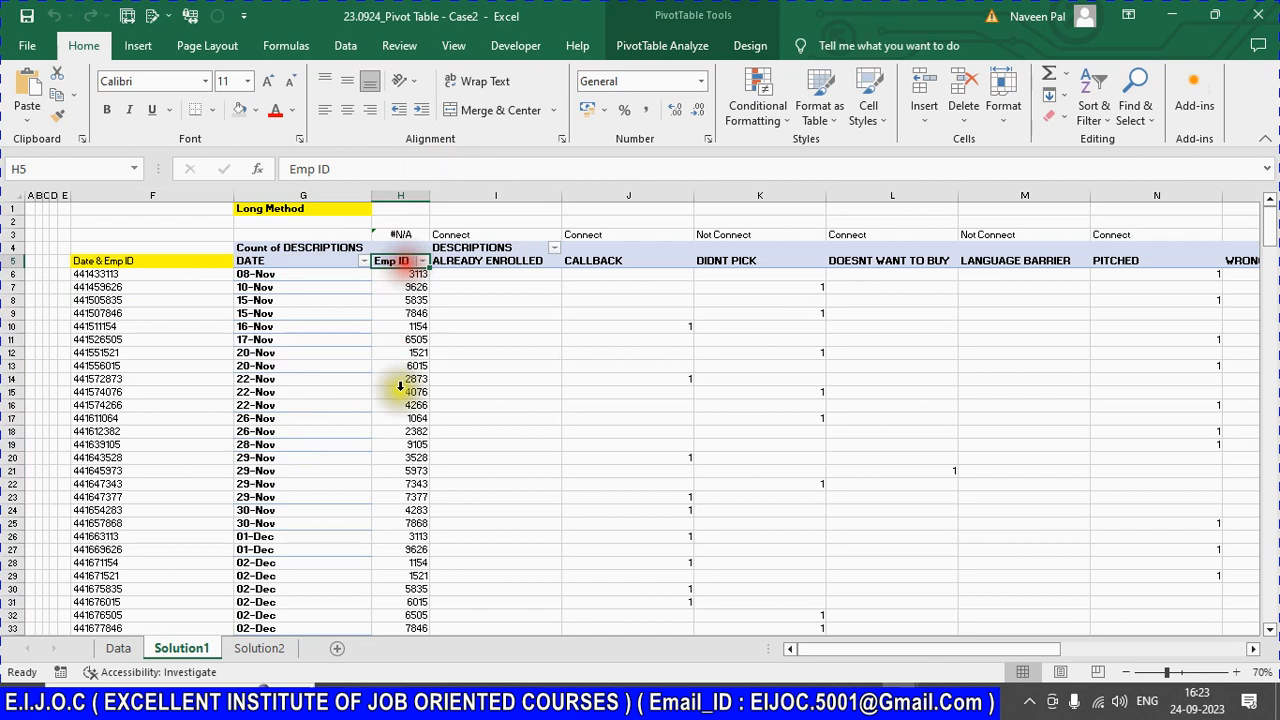
click(400, 388)
click(503, 266)
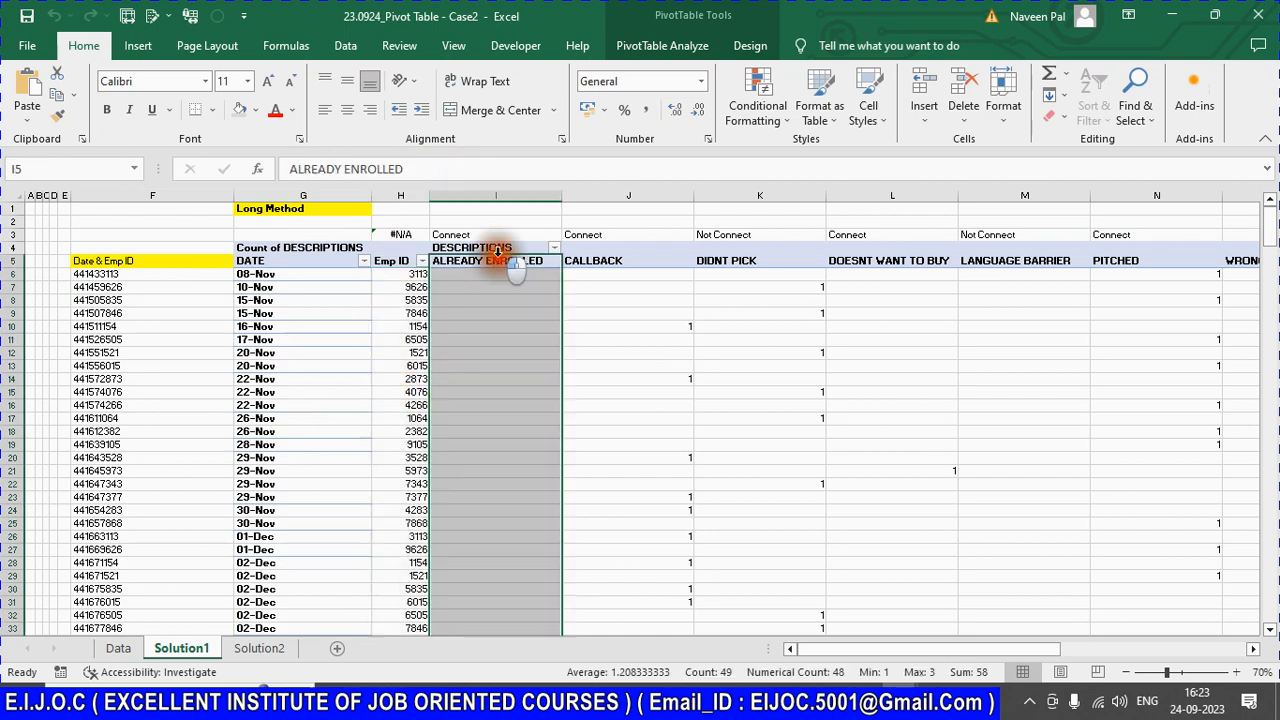
click(629, 269)
click(672, 289)
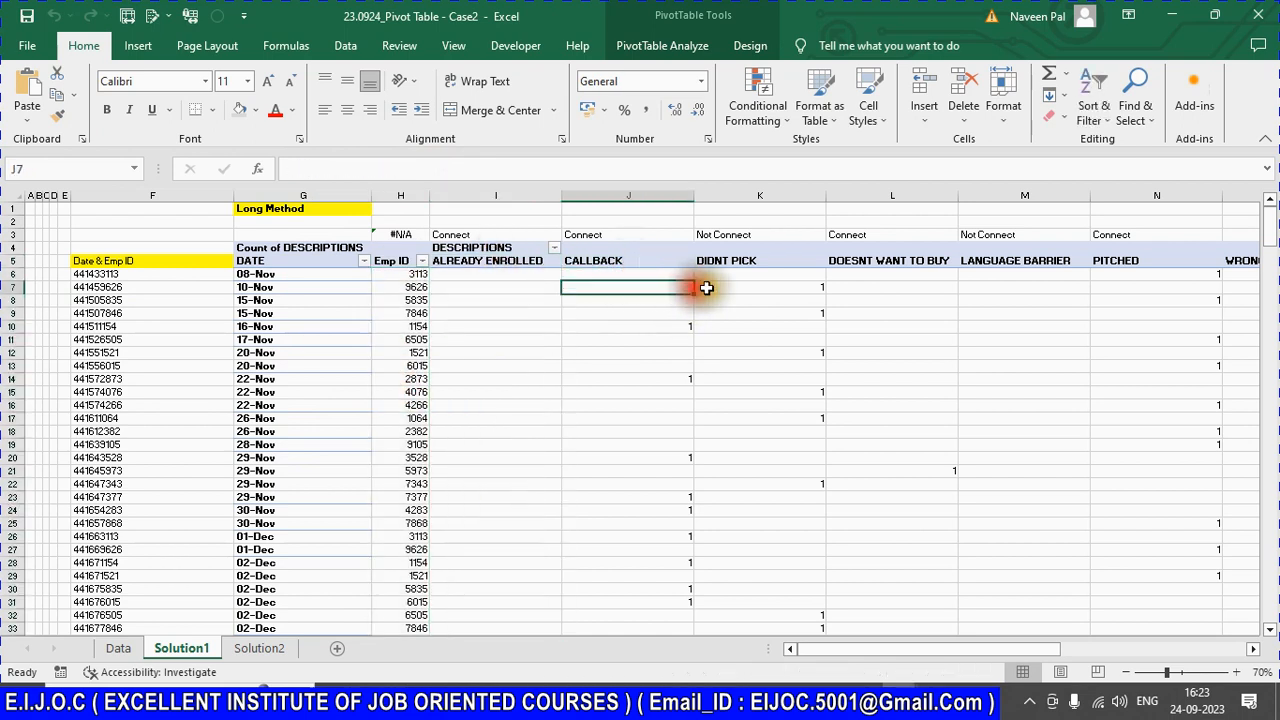
click(766, 289)
Step: Inspect the VLOOKUP formula in I3 above ALREADY ENROLLED and the cells it refers to
double_click(450, 235)
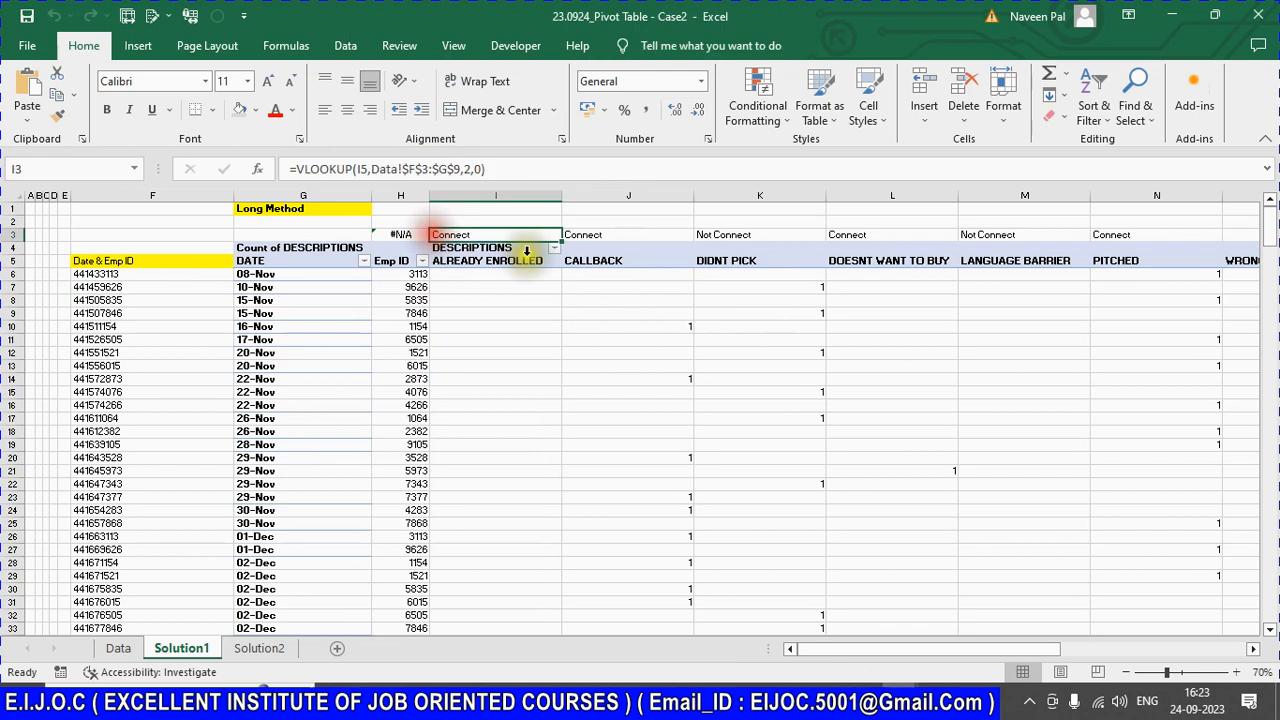
click(556, 166)
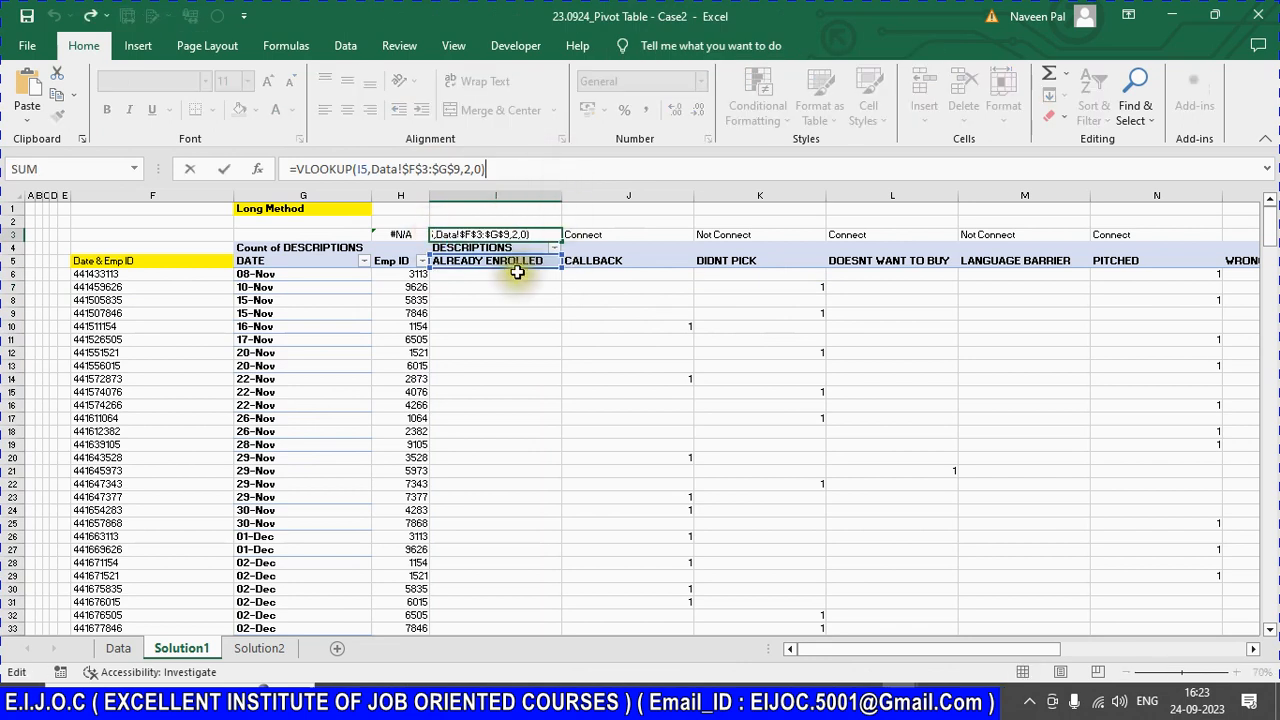
key(Escape)
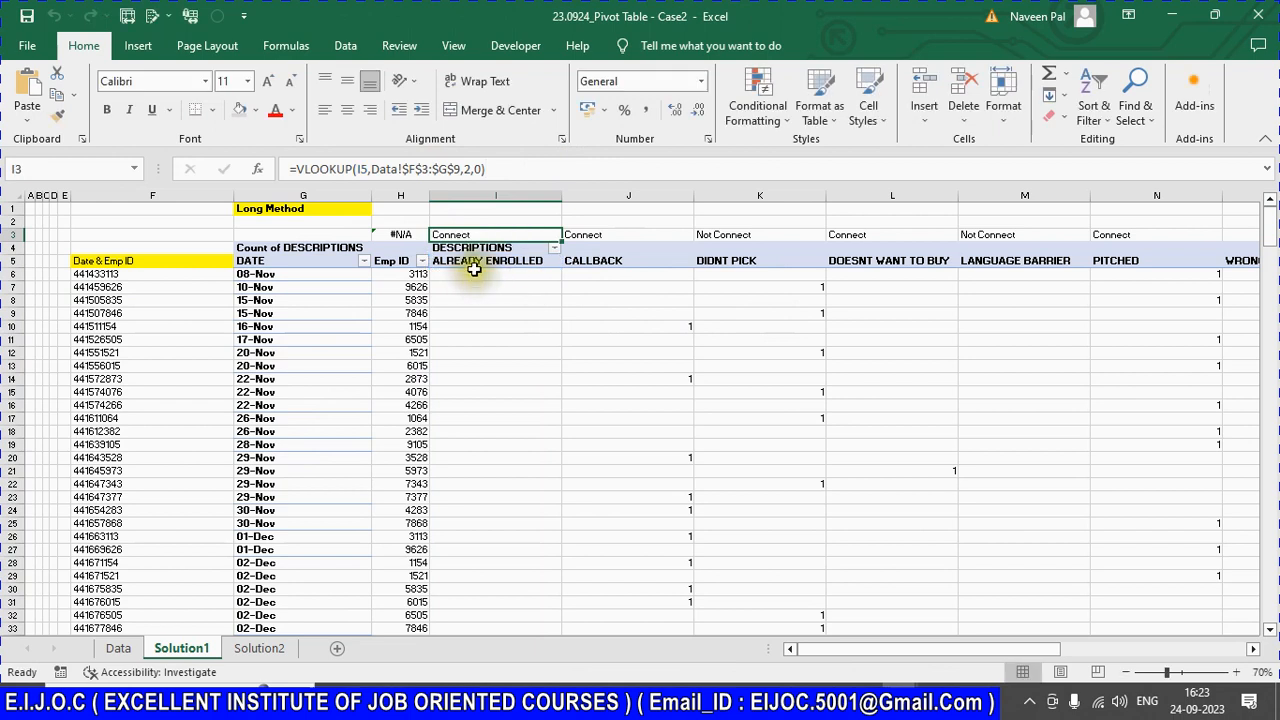
click(515, 169)
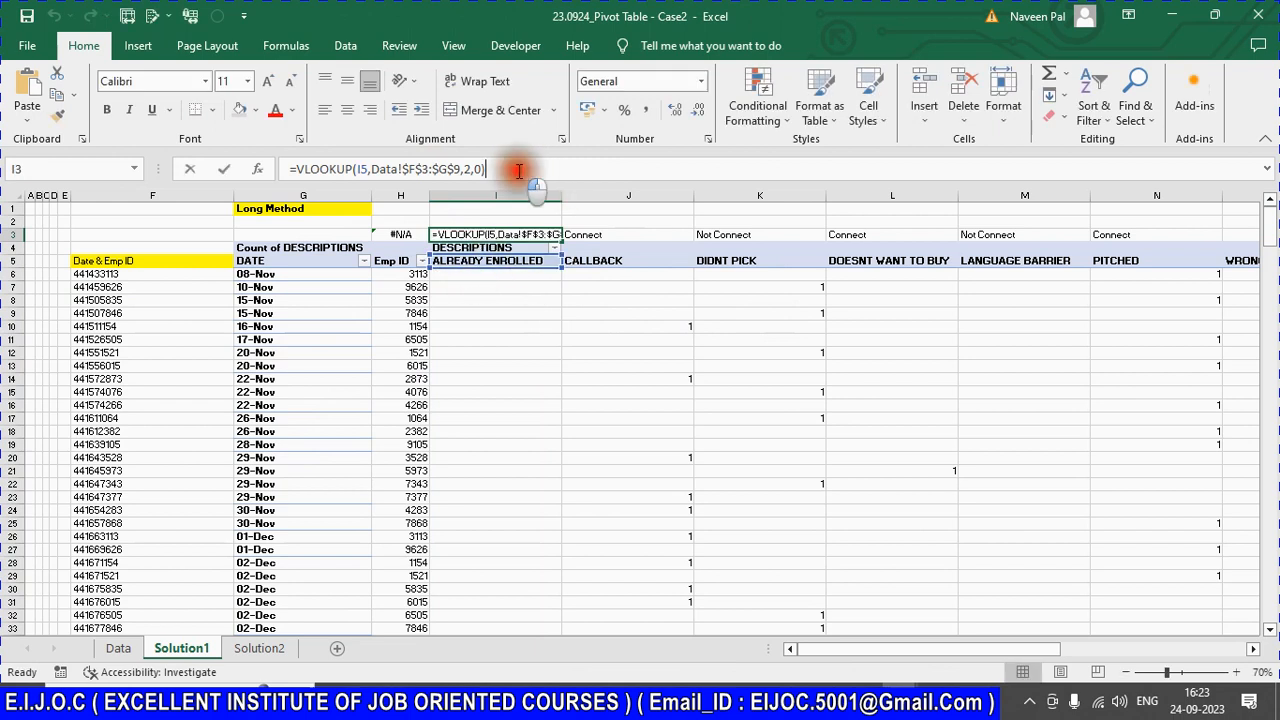
key(Escape)
click(491, 271)
click(497, 236)
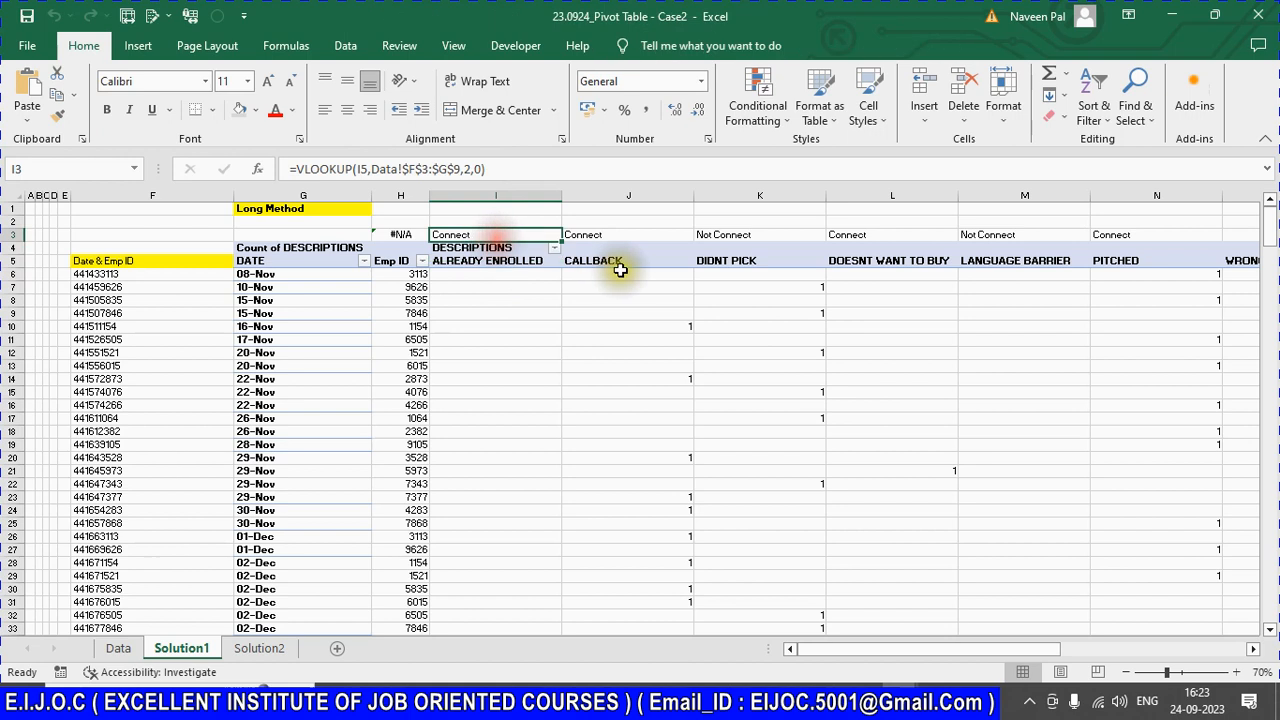
Step: Look through the remaining description headings in row 5, from CALLBACK past WRONG NUMBER to the Grand Total
click(618, 270)
click(737, 263)
click(866, 264)
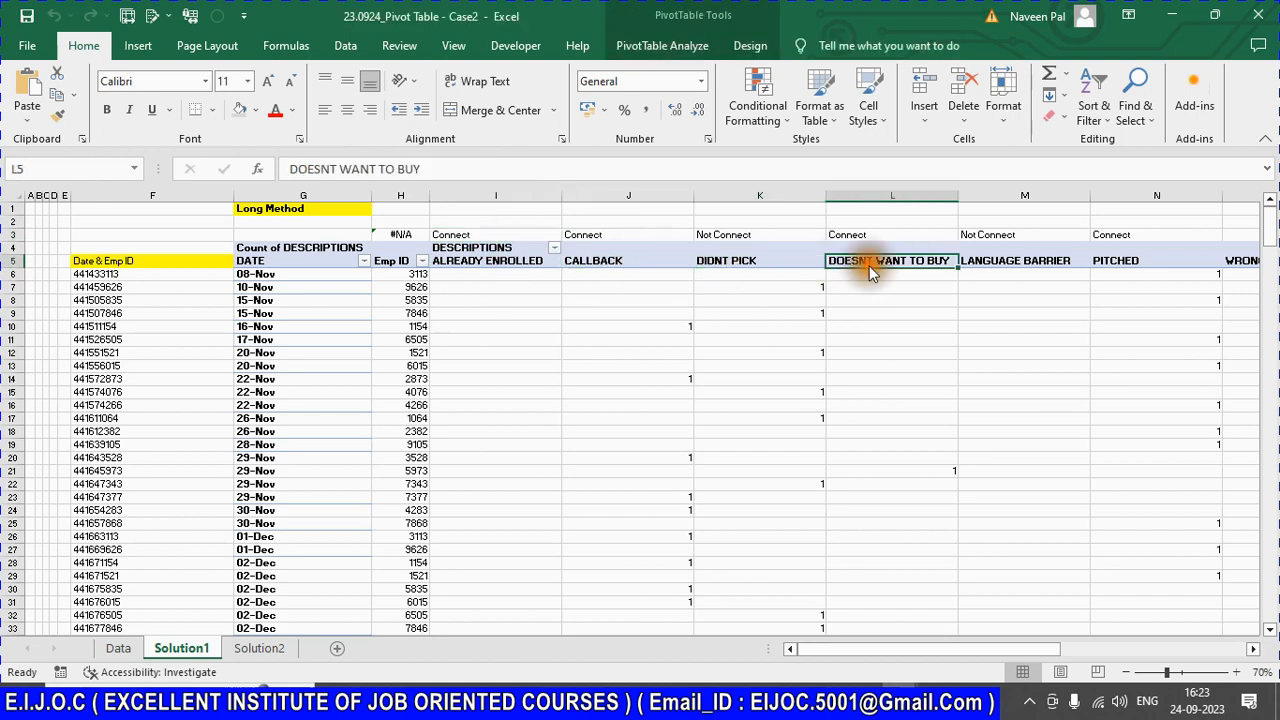
key(Right)
key(Right)
key(Right)
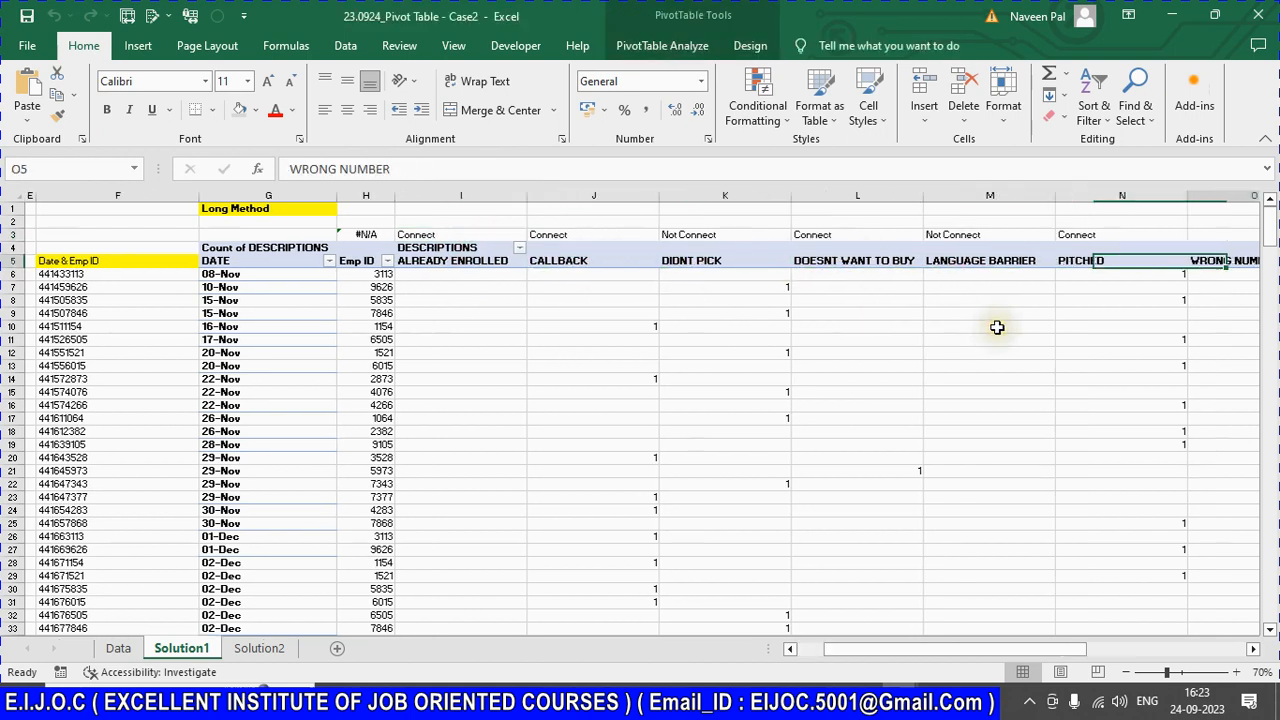
key(Right)
key(Right)
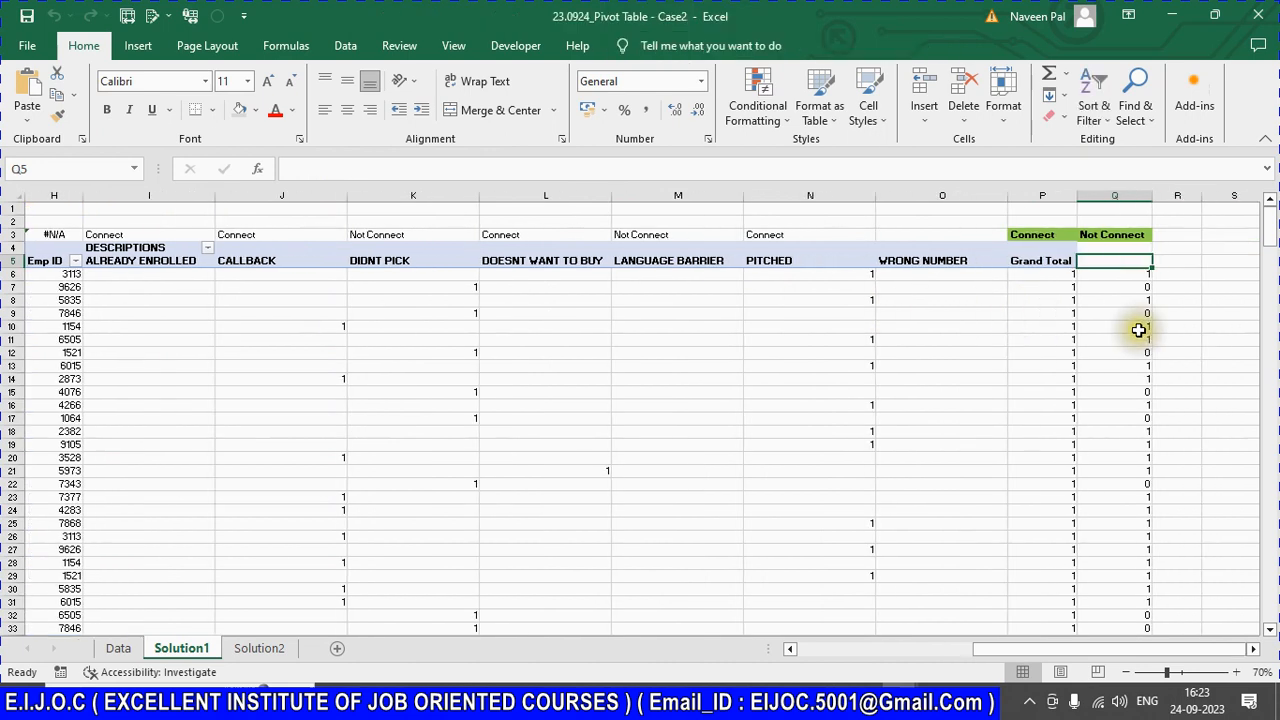
Step: Examine the contents and formulas of the Connect and Not Connect columns in P and Q
click(1064, 268)
click(1040, 234)
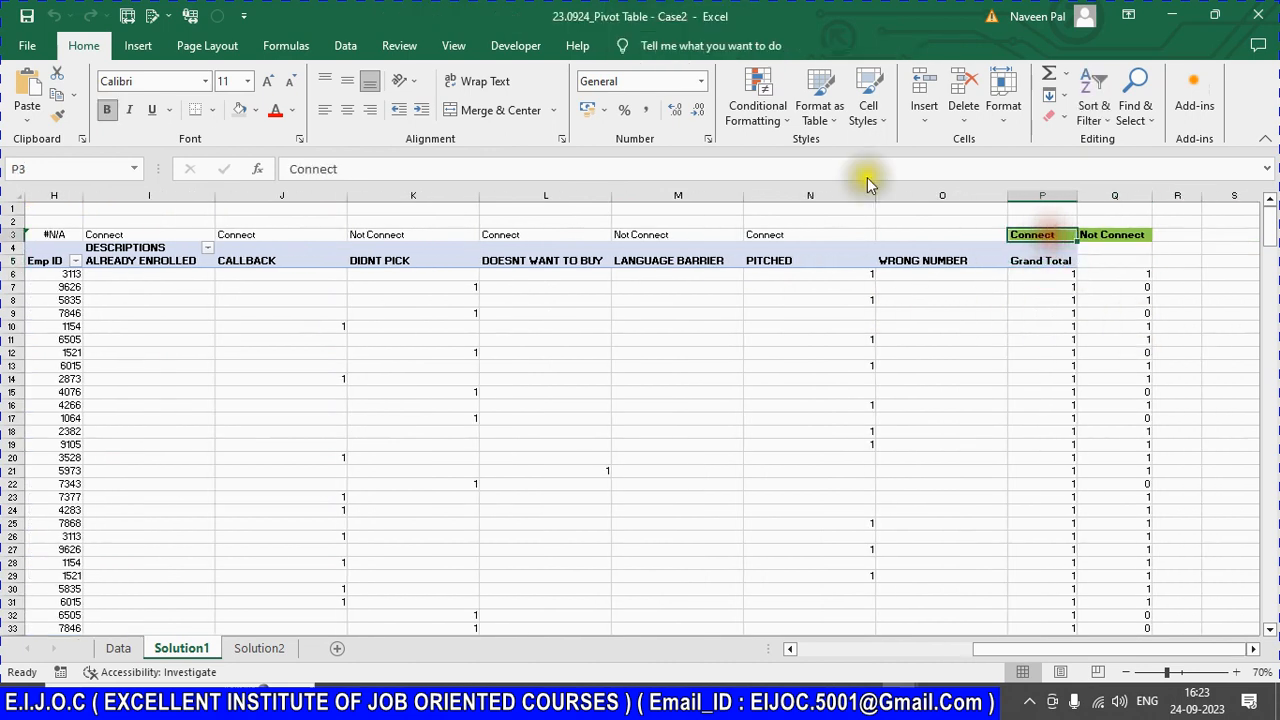
click(515, 168)
click(1060, 300)
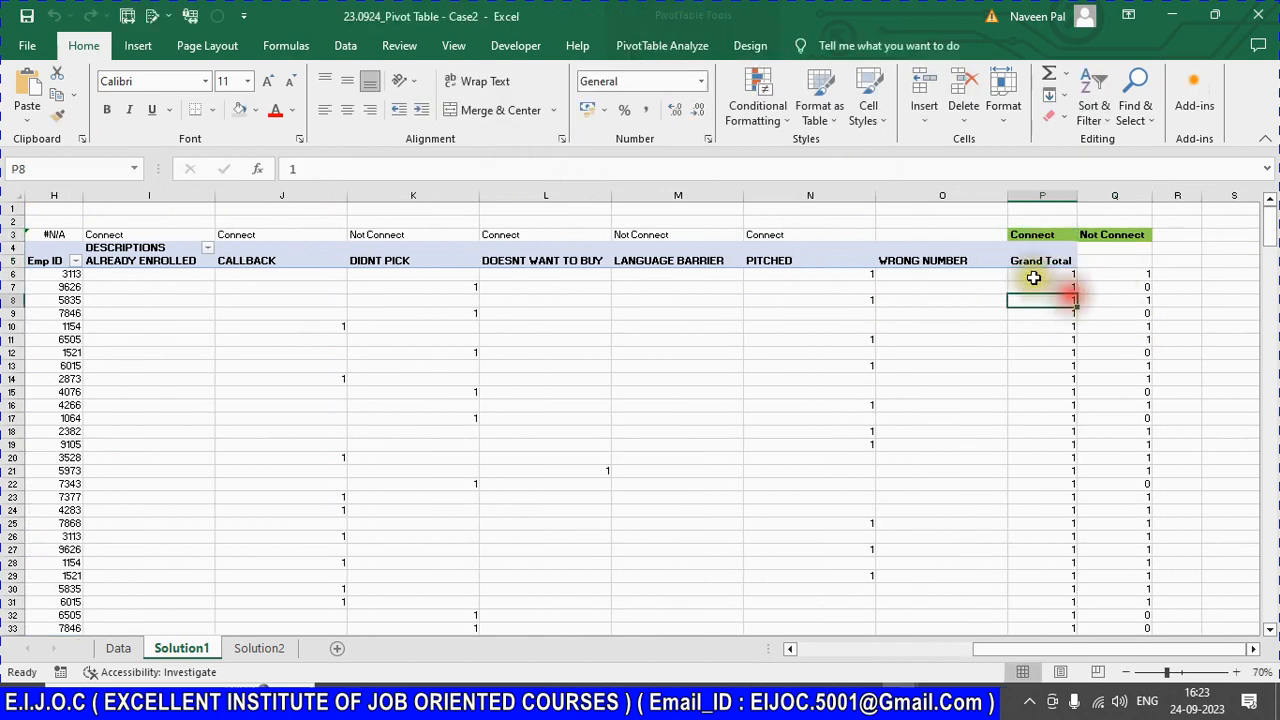
key(Return)
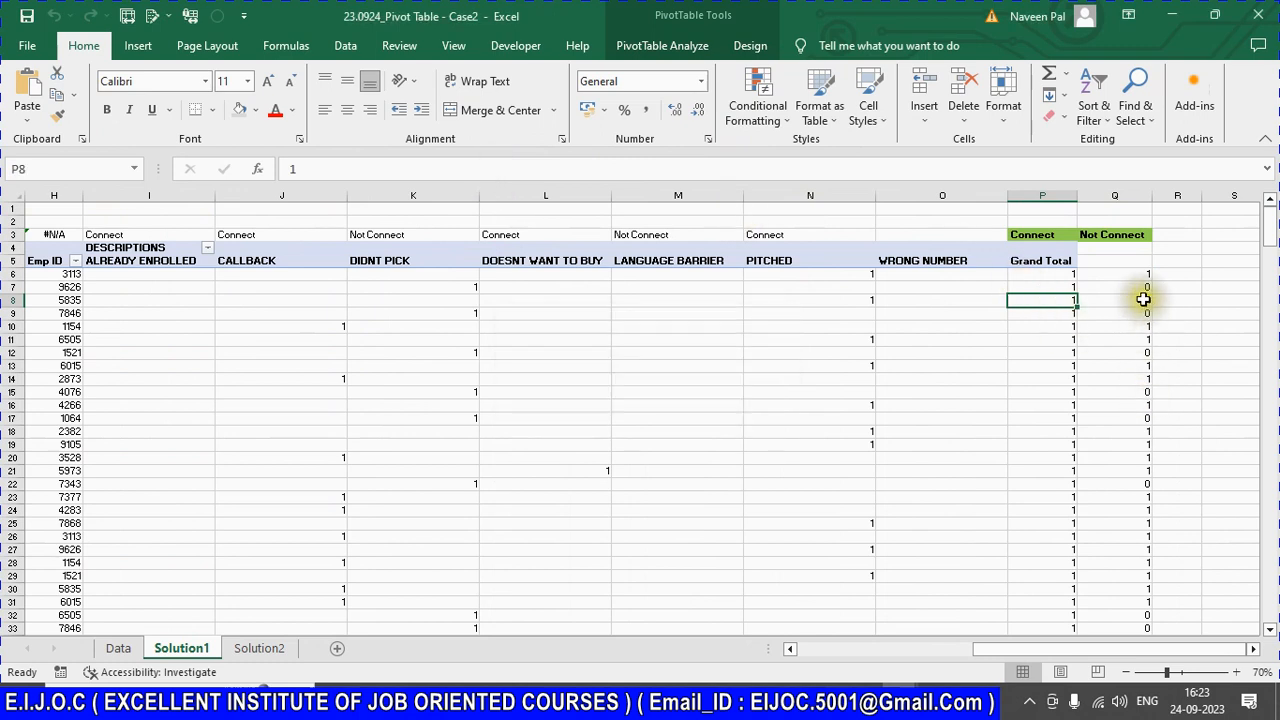
click(1131, 237)
click(1132, 283)
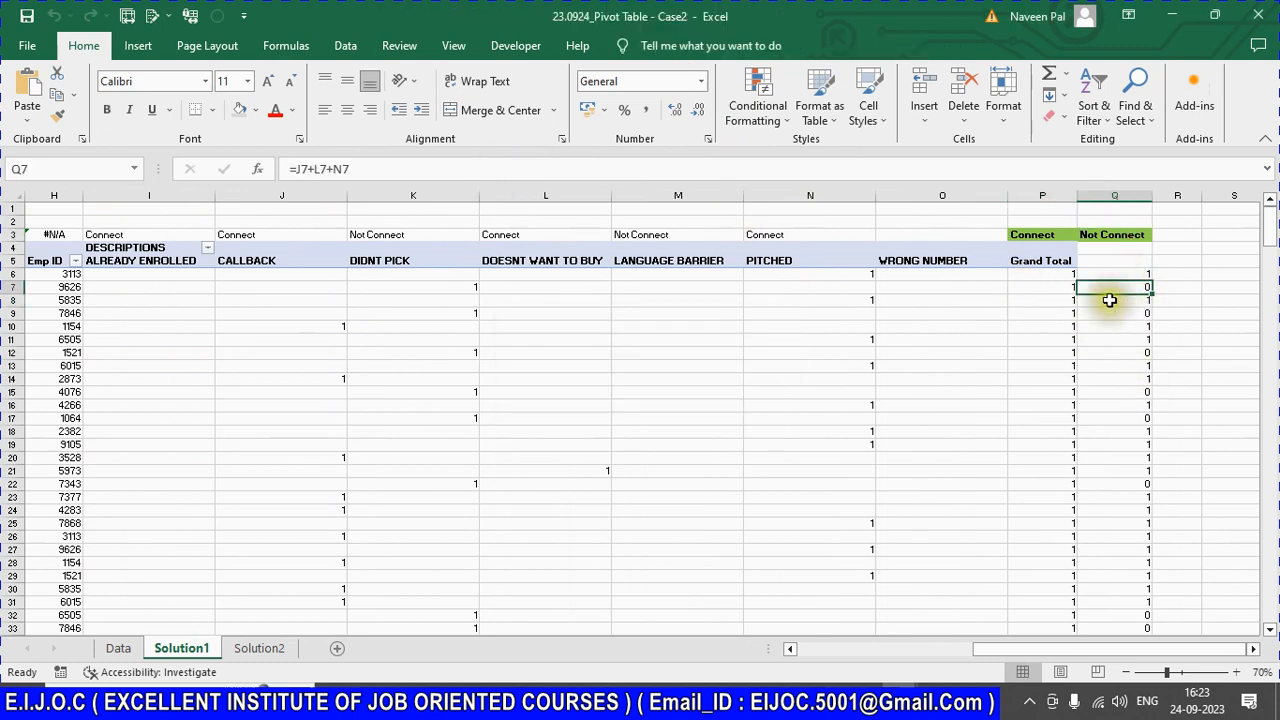
click(1040, 233)
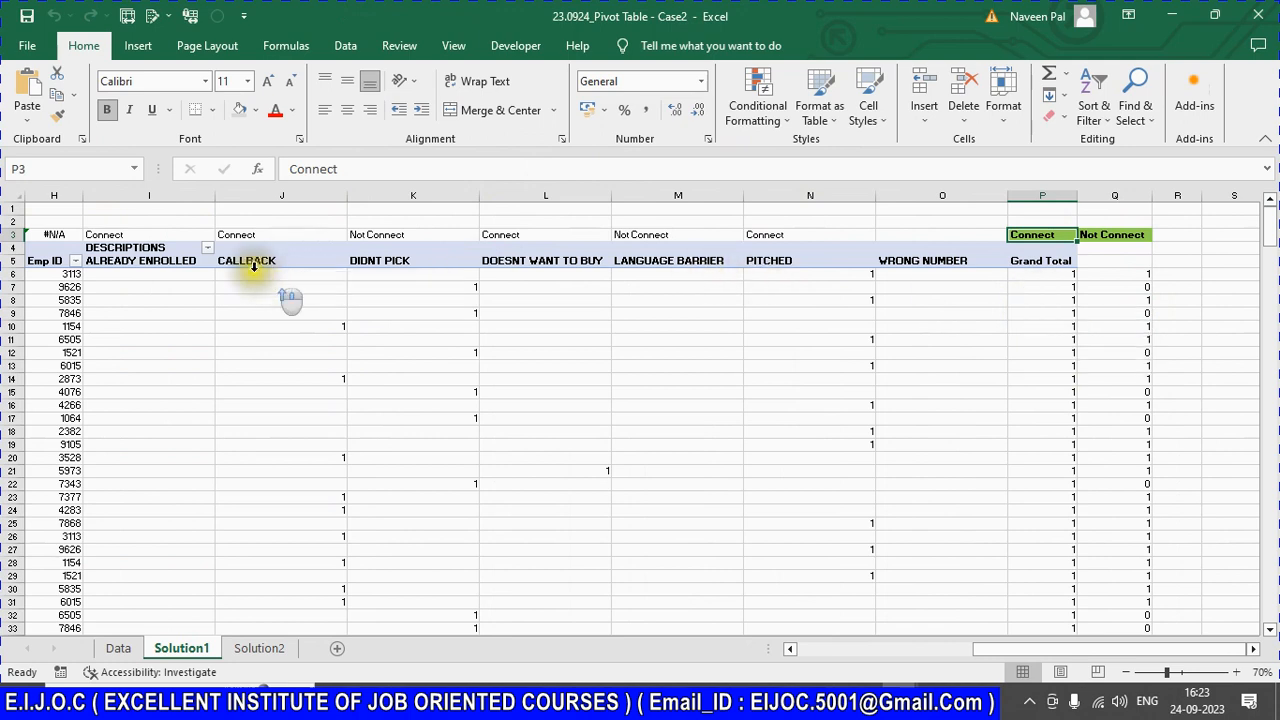
Step: Fill the Connect lookup cells I3, J3, L3 and N3 with yellow
click(135, 240)
click(246, 245)
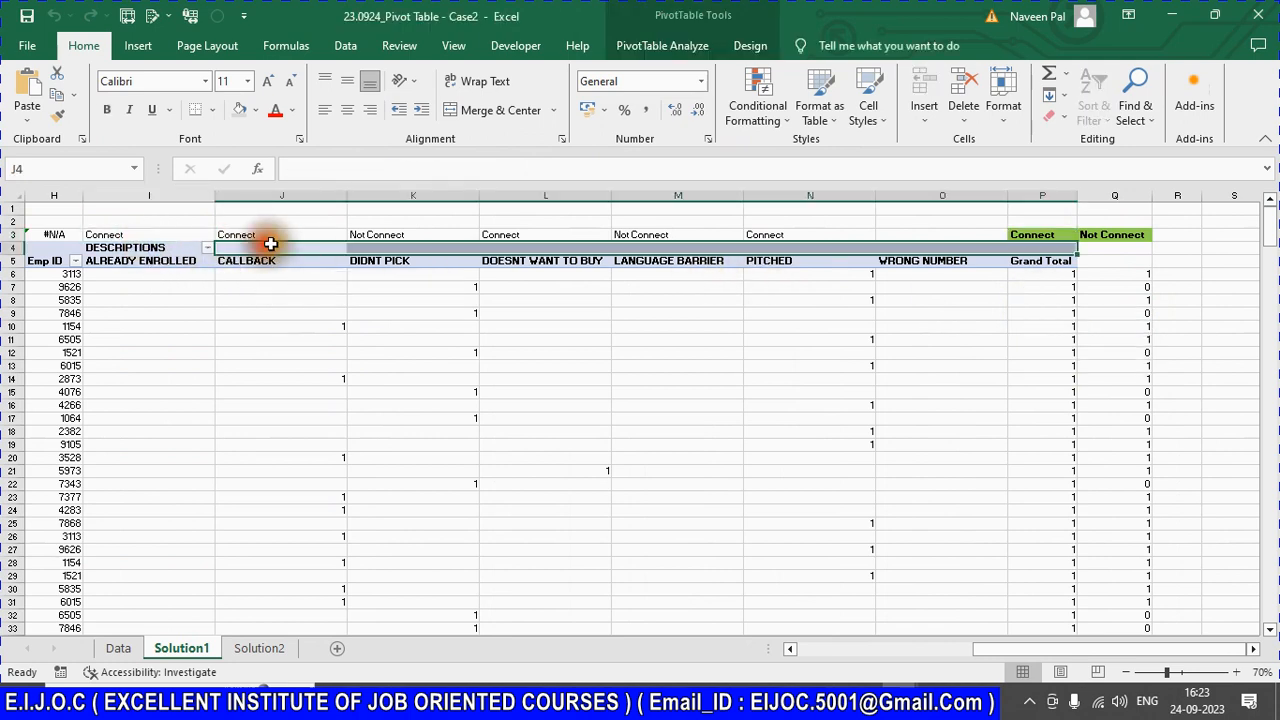
click(274, 231)
click(91, 238)
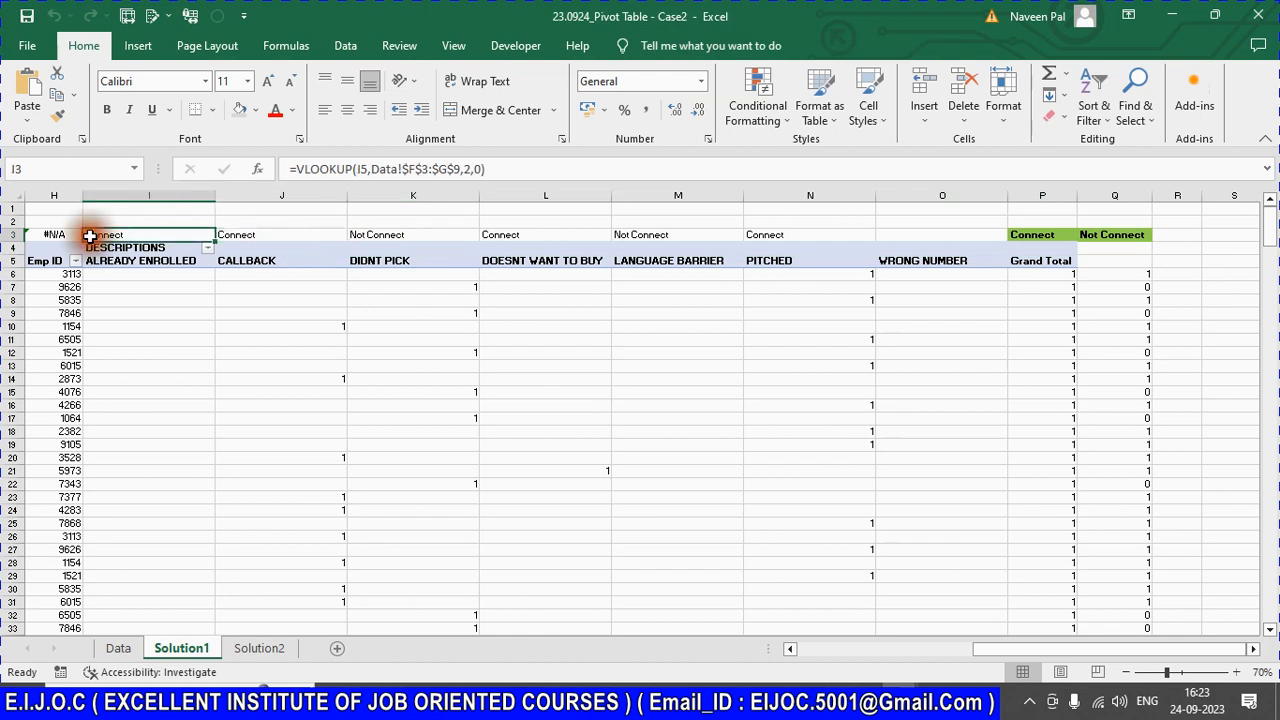
ctrl+click(291, 240)
ctrl+click(541, 238)
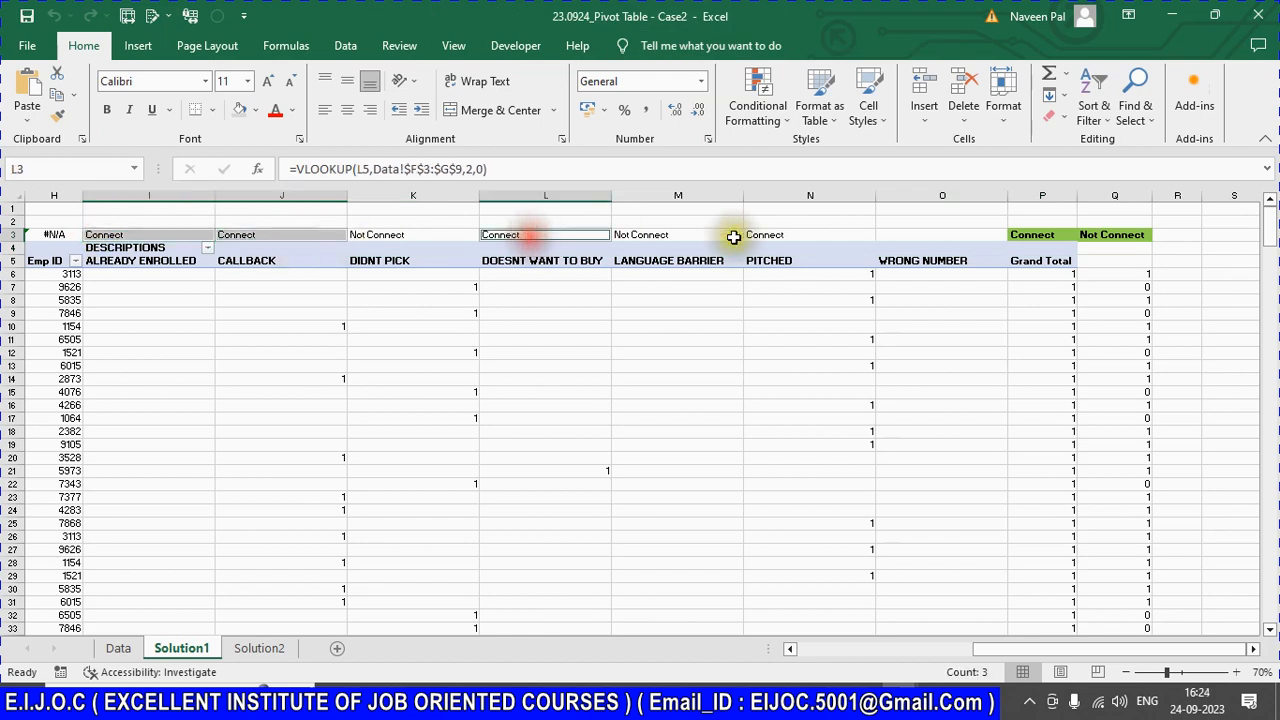
ctrl+click(767, 236)
click(256, 110)
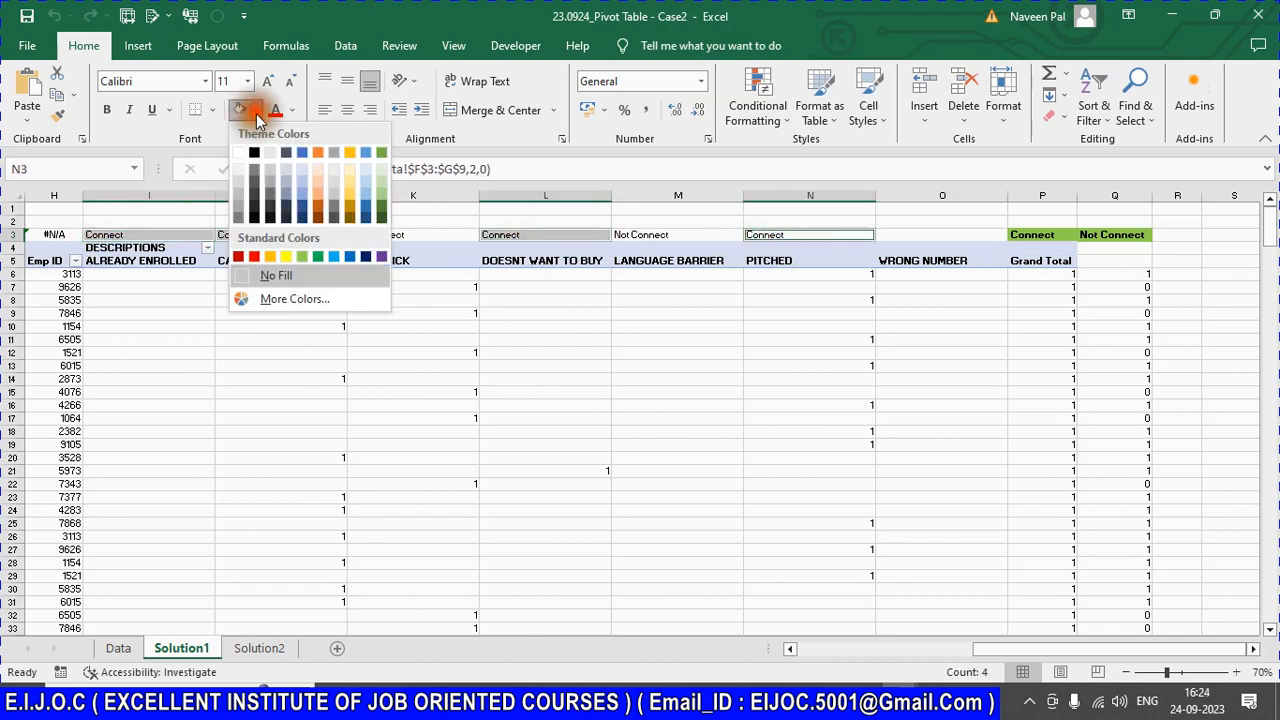
click(286, 257)
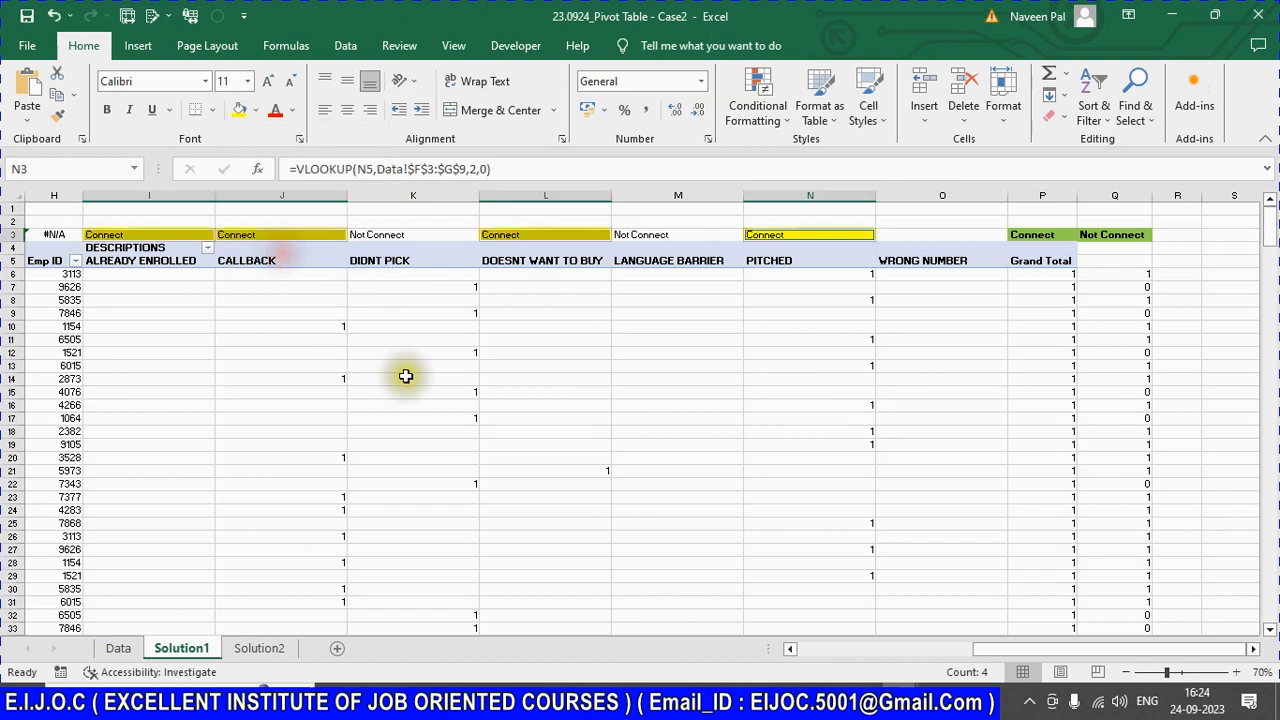
click(178, 328)
Step: Copy the Connect and Not Connect headings from P3:Q3 to Q3:R3 and clear P3 above the Grand Total
click(151, 232)
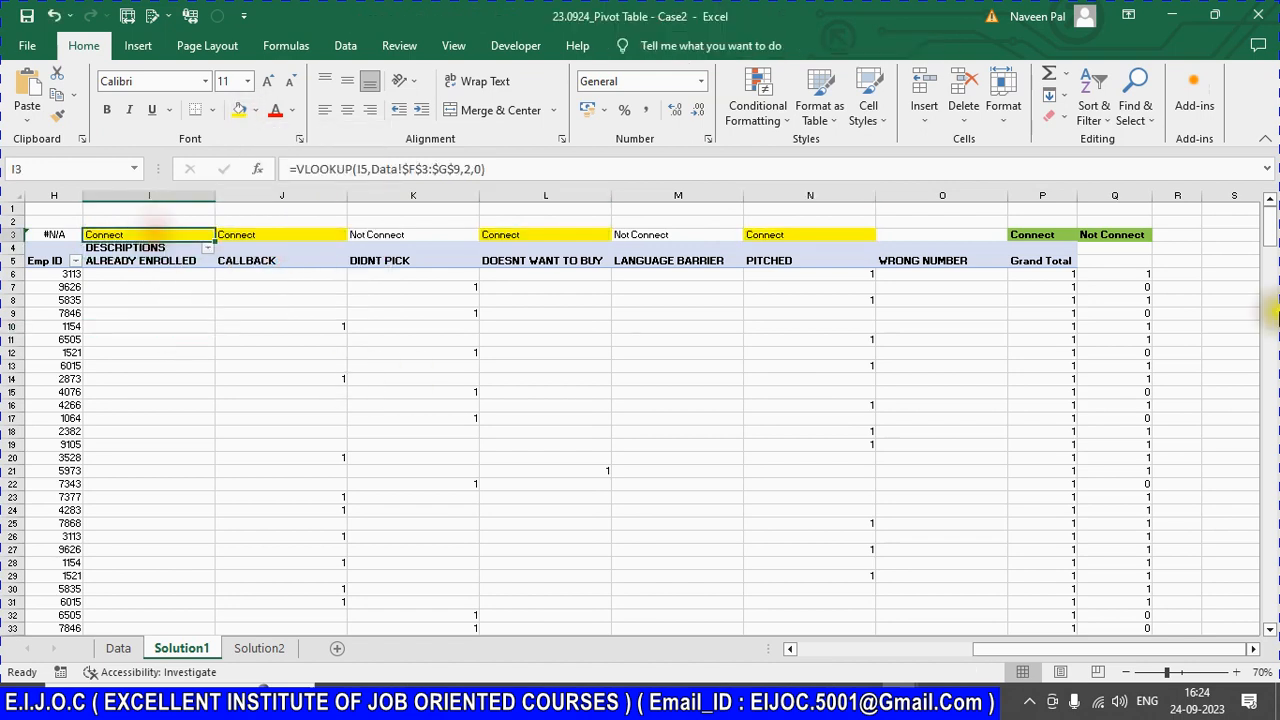
click(1047, 278)
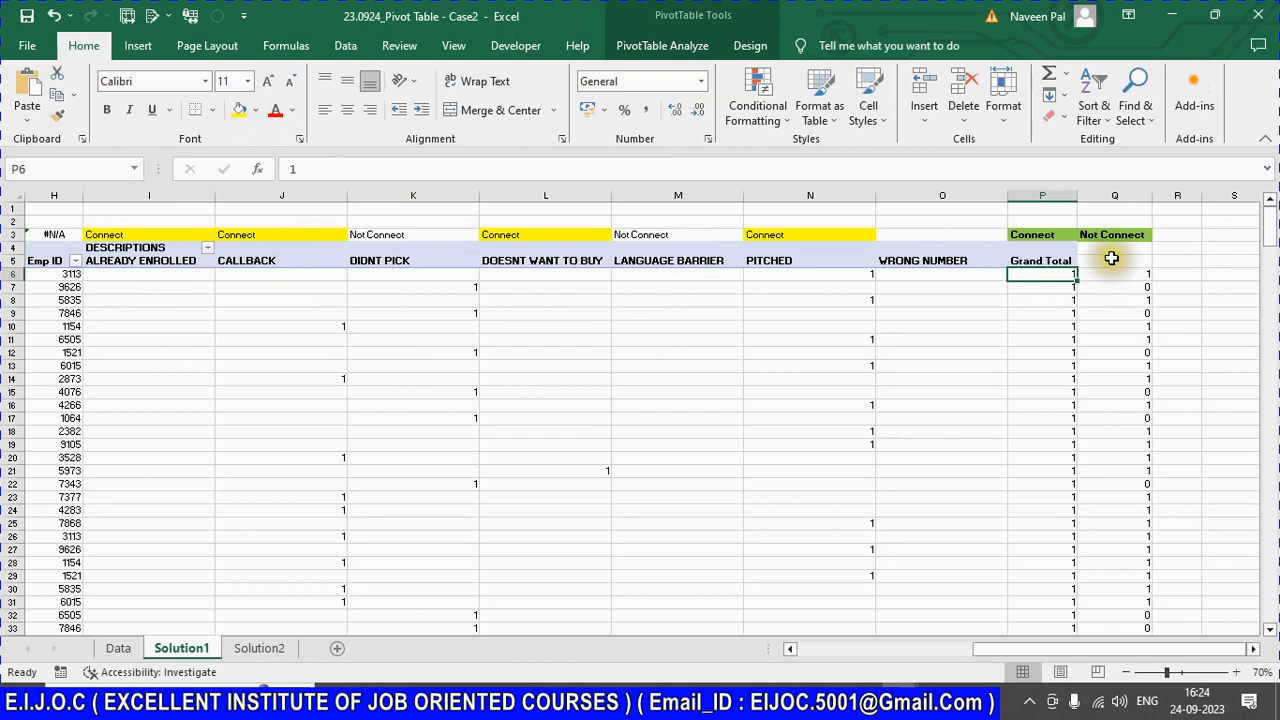
drag(1049, 232, 1114, 234)
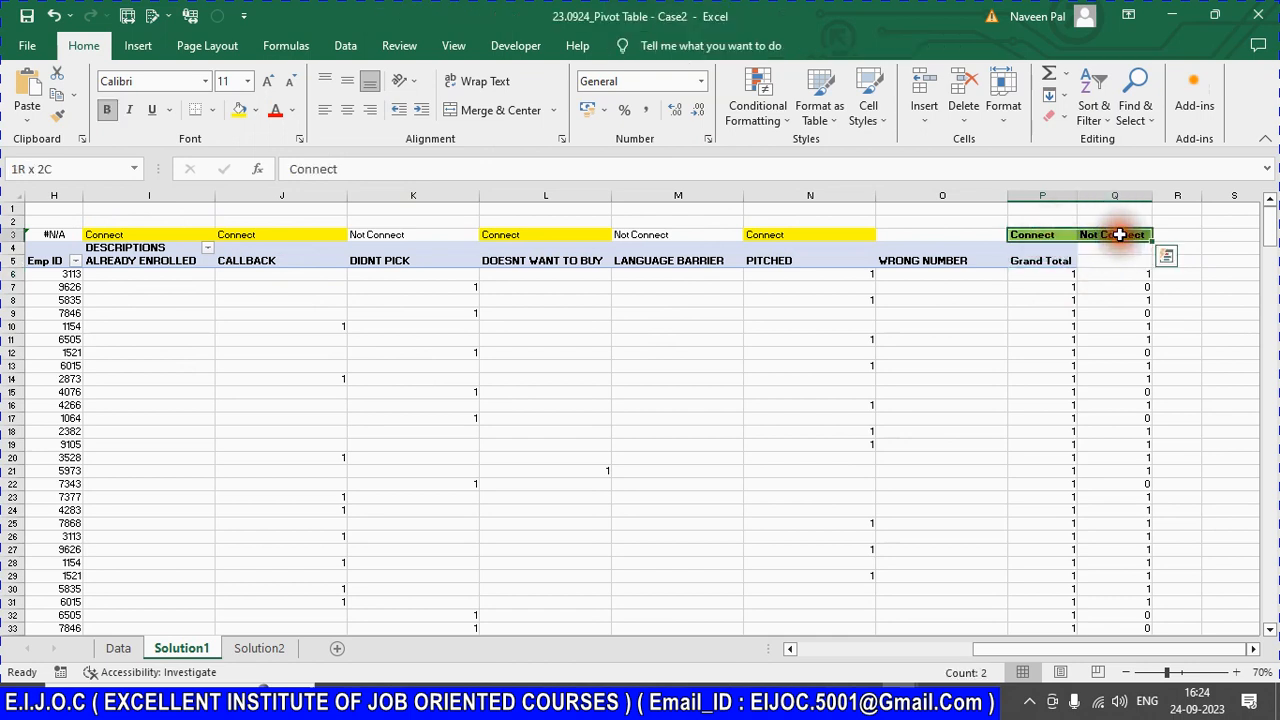
key(ctrl+c)
click(1140, 234)
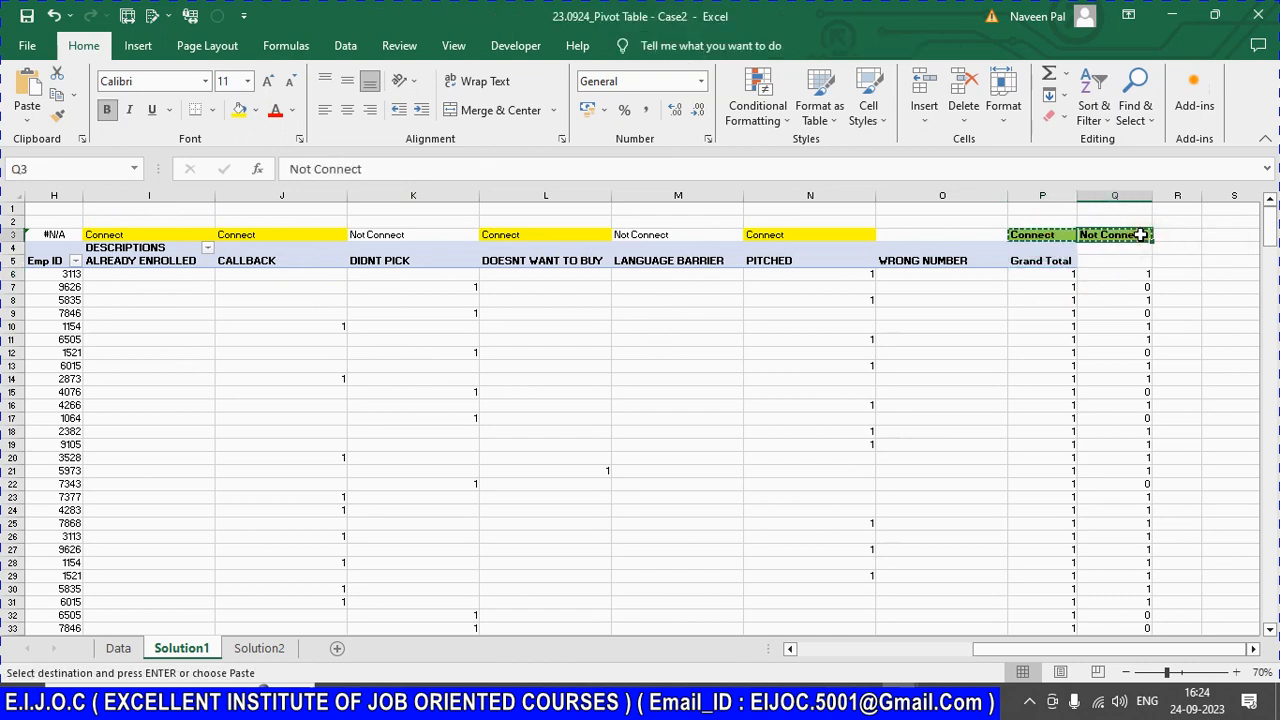
key(Return)
click(1028, 222)
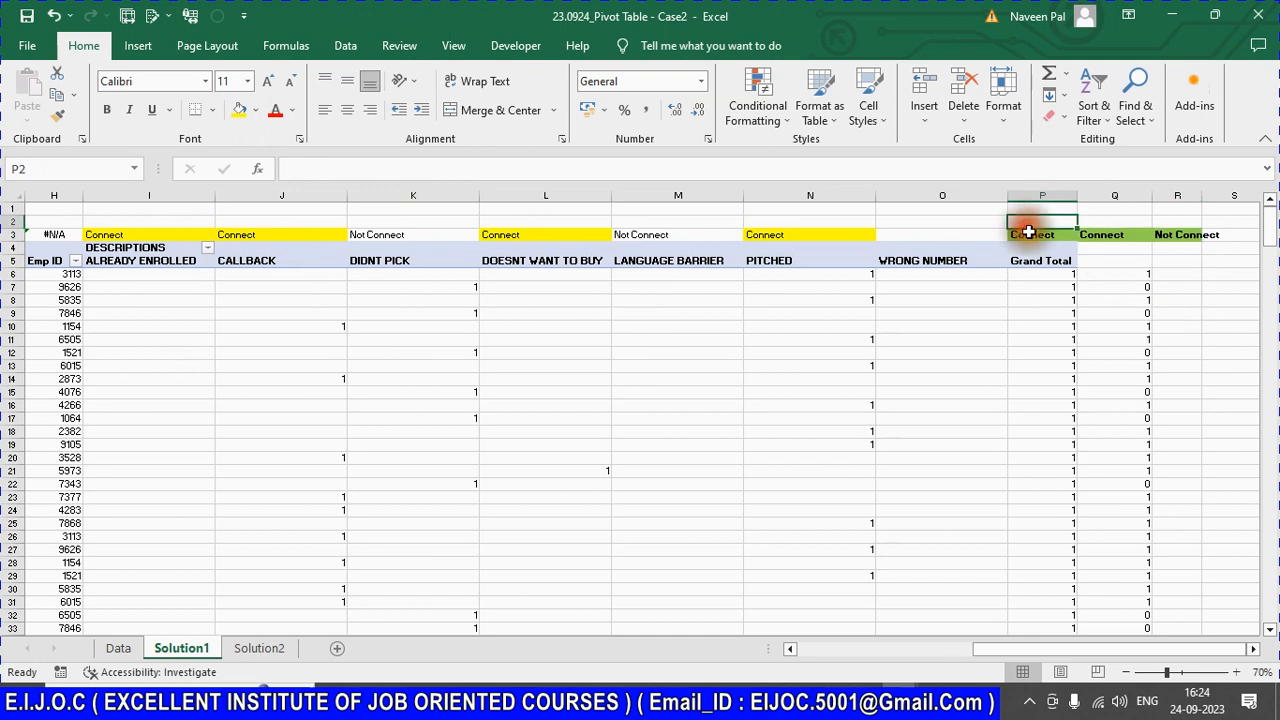
click(1030, 233)
key(Delete)
Step: Replace the formula in Q6 under Connect with =I6+J6+L6+N6
click(1116, 276)
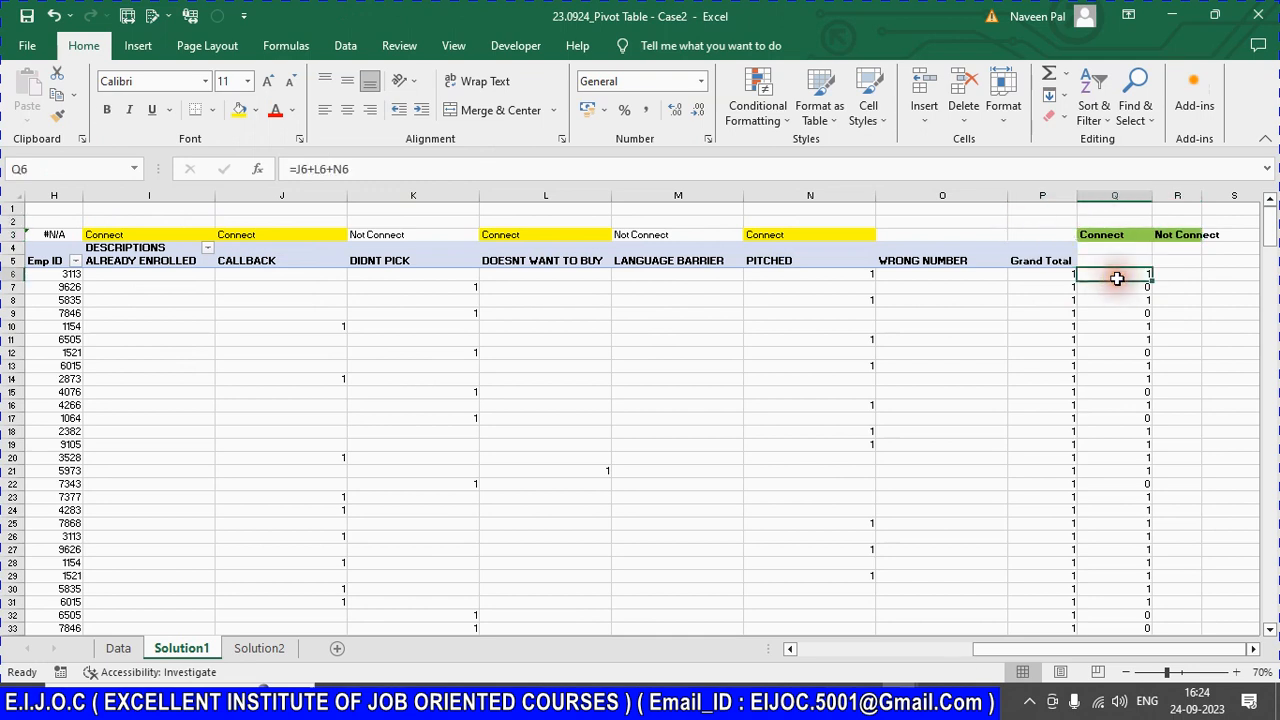
text(=)
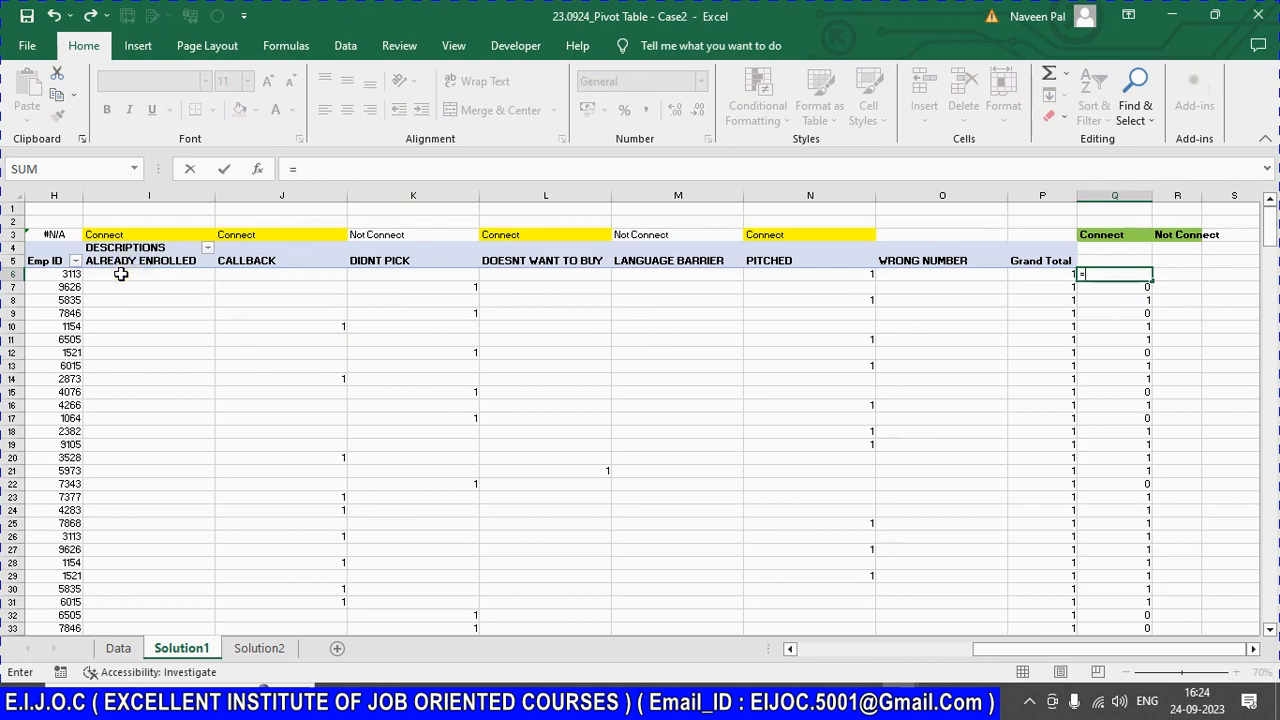
text(i)
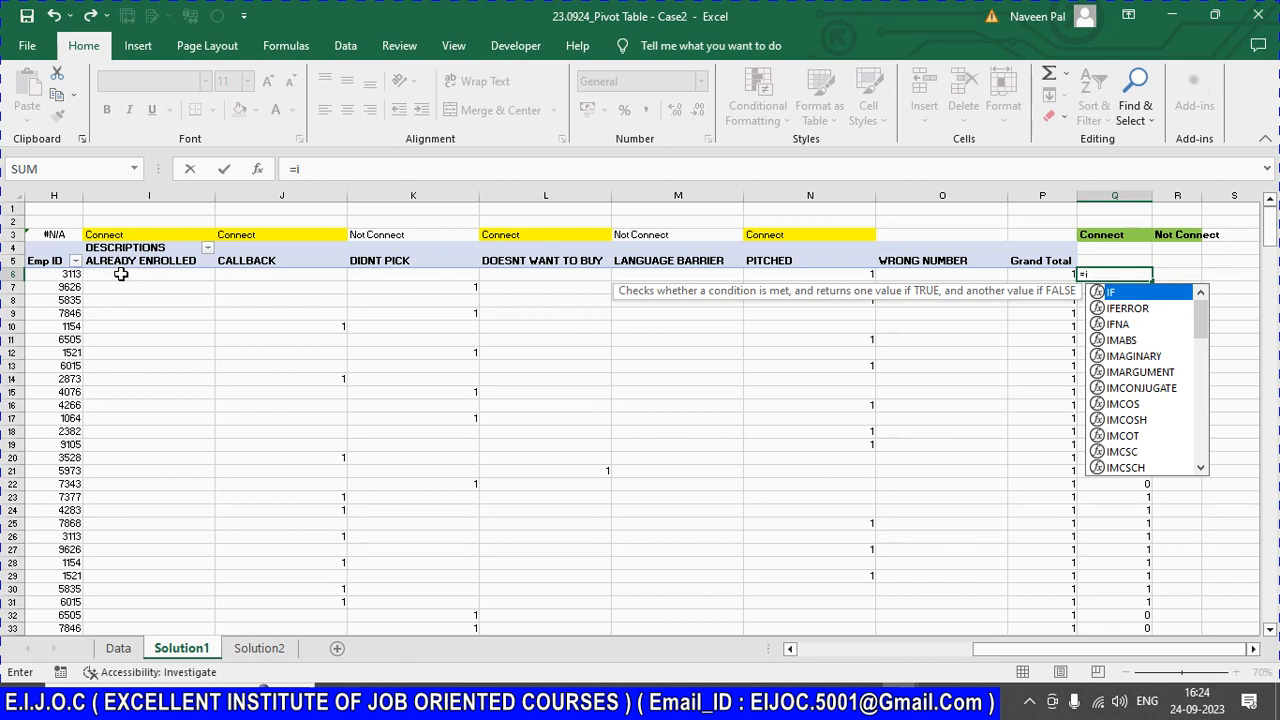
click(120, 274)
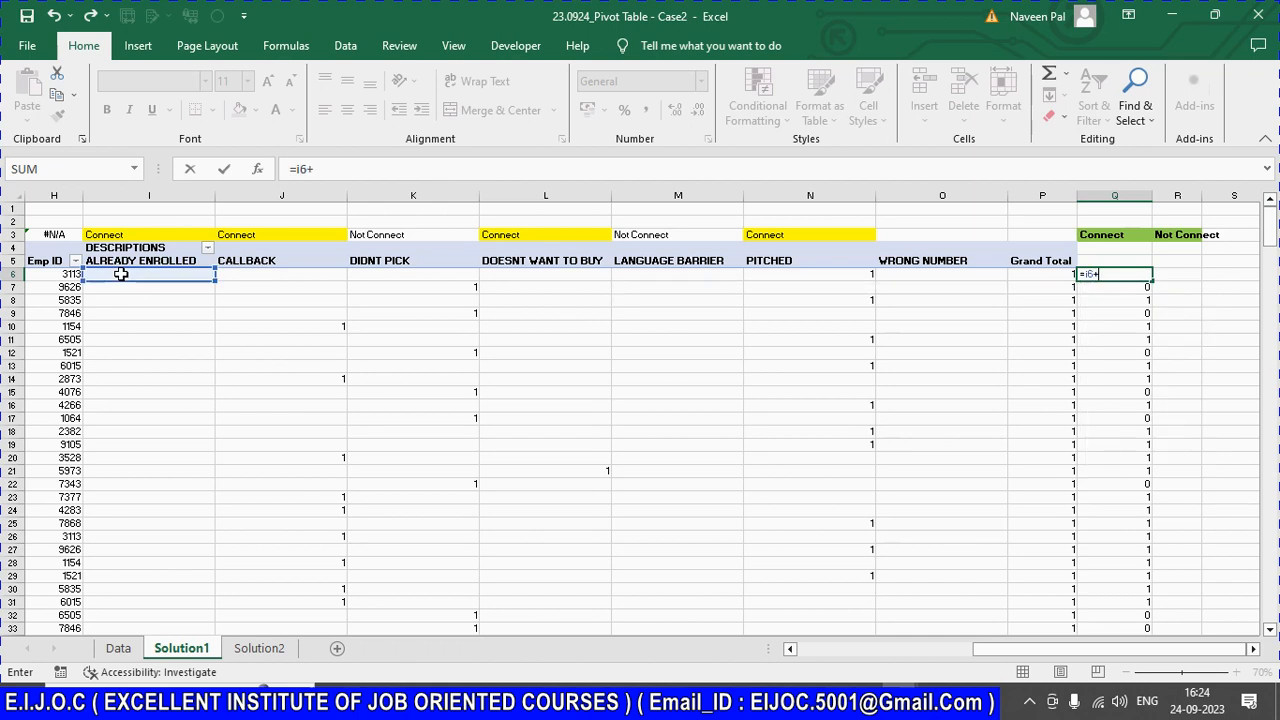
text(j6+)
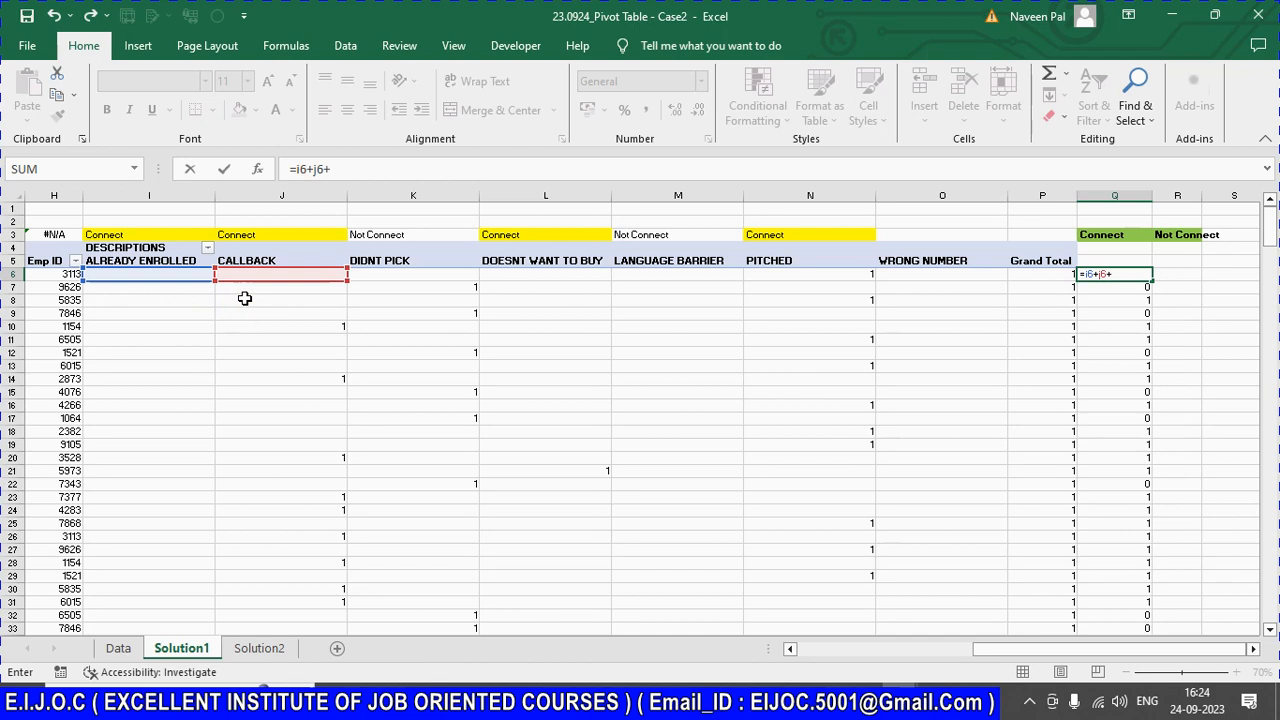
text(l6)
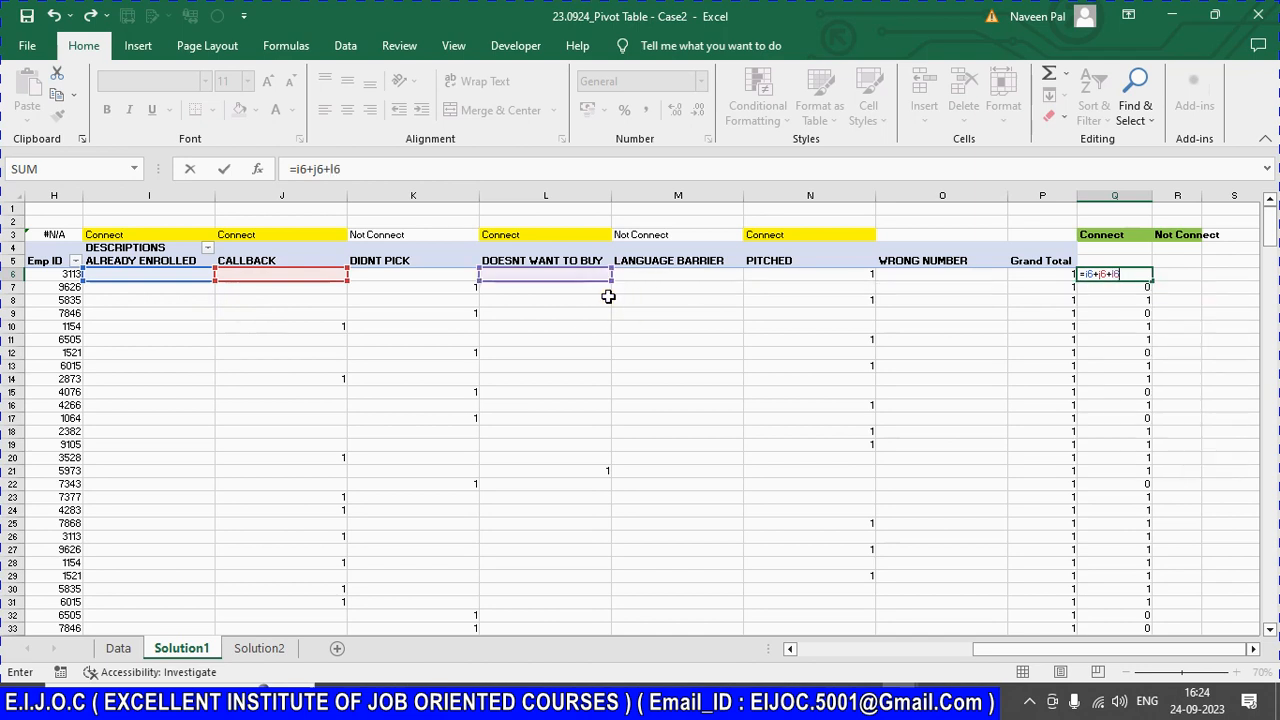
text(+)
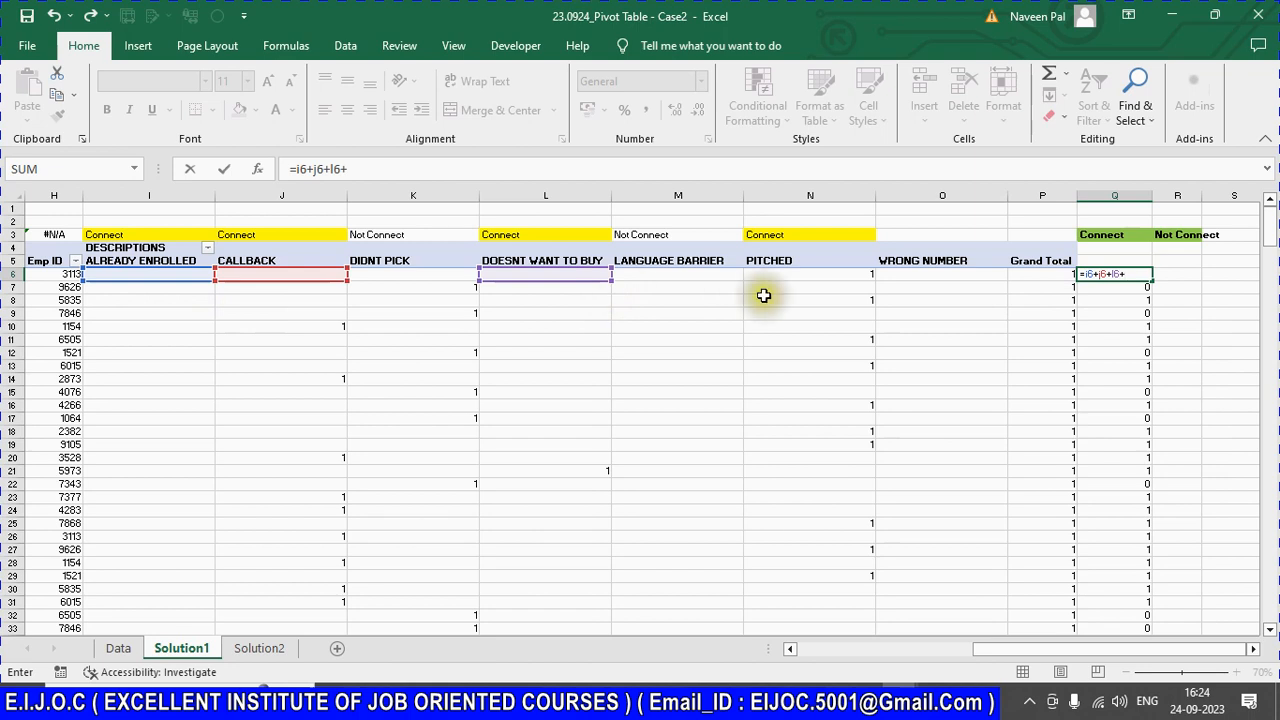
text(n6)
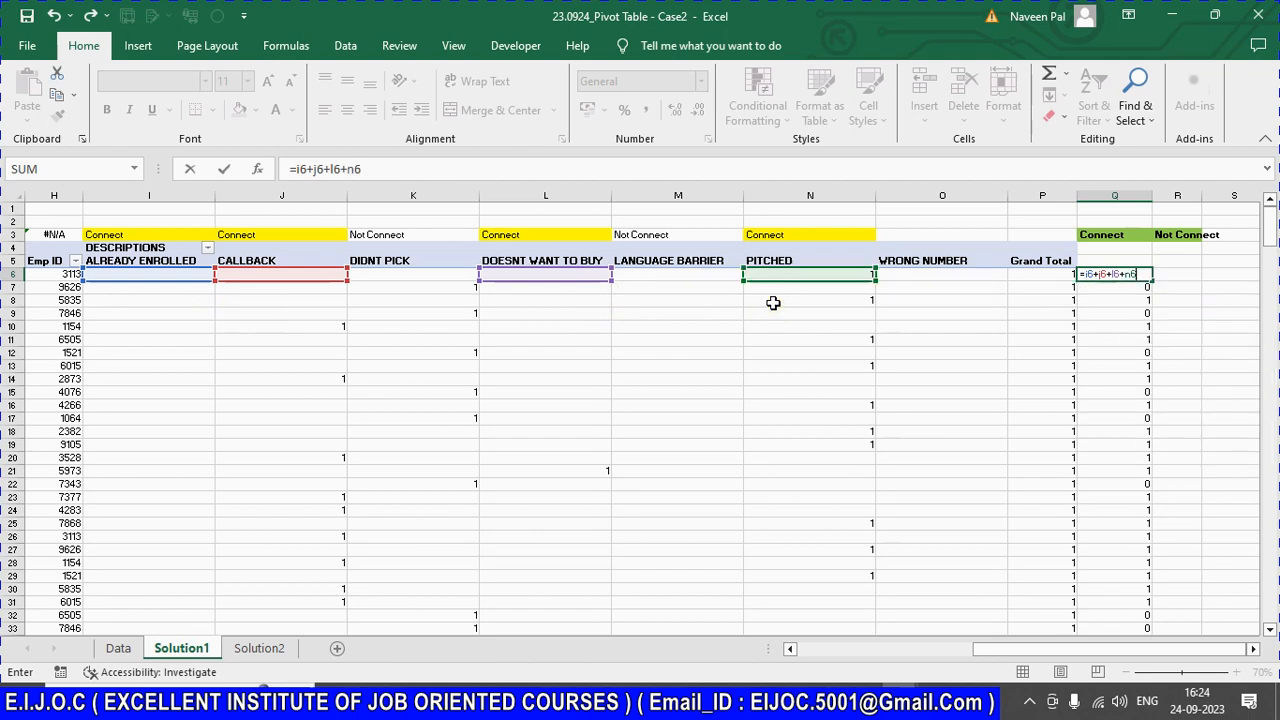
key(Return)
Step: Copy the Q6 formula down through the rest of the Connect column
key(Up)
key(ctrl+c)
key(ctrl+shift+Down)
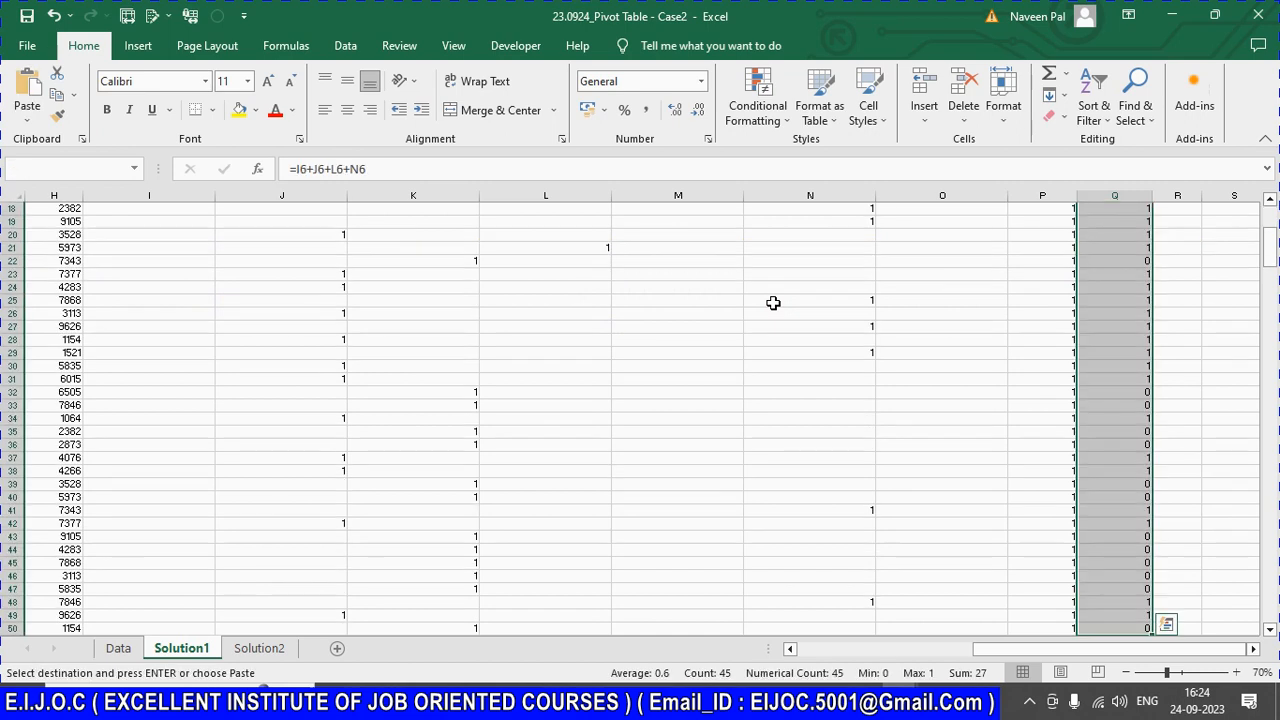
key(Return)
Step: Enter the formula =K6+M6 in R6 under the Not Connect heading
scroll(773, 303, down, 5)
key(ctrl+Up)
key(ctrl+Up)
key(Down)
key(Down)
key(Down)
key(Down)
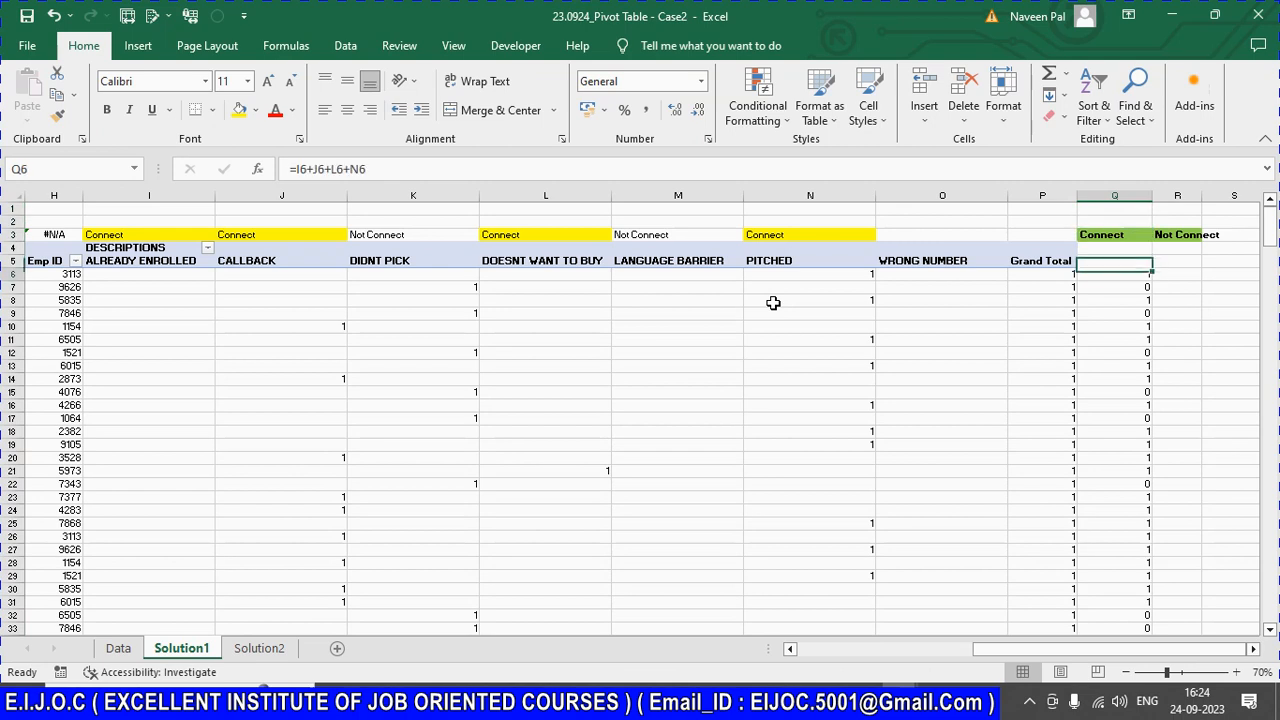
key(Down)
key(Right)
text(=)
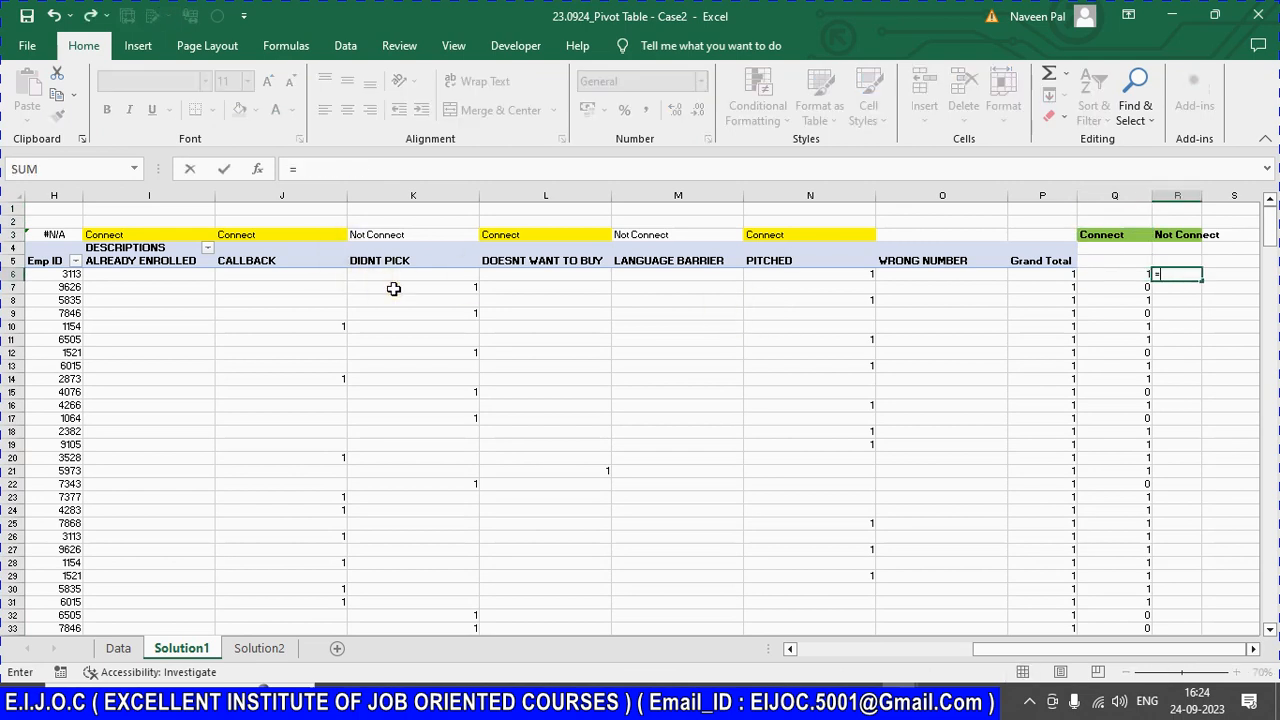
text(k6)
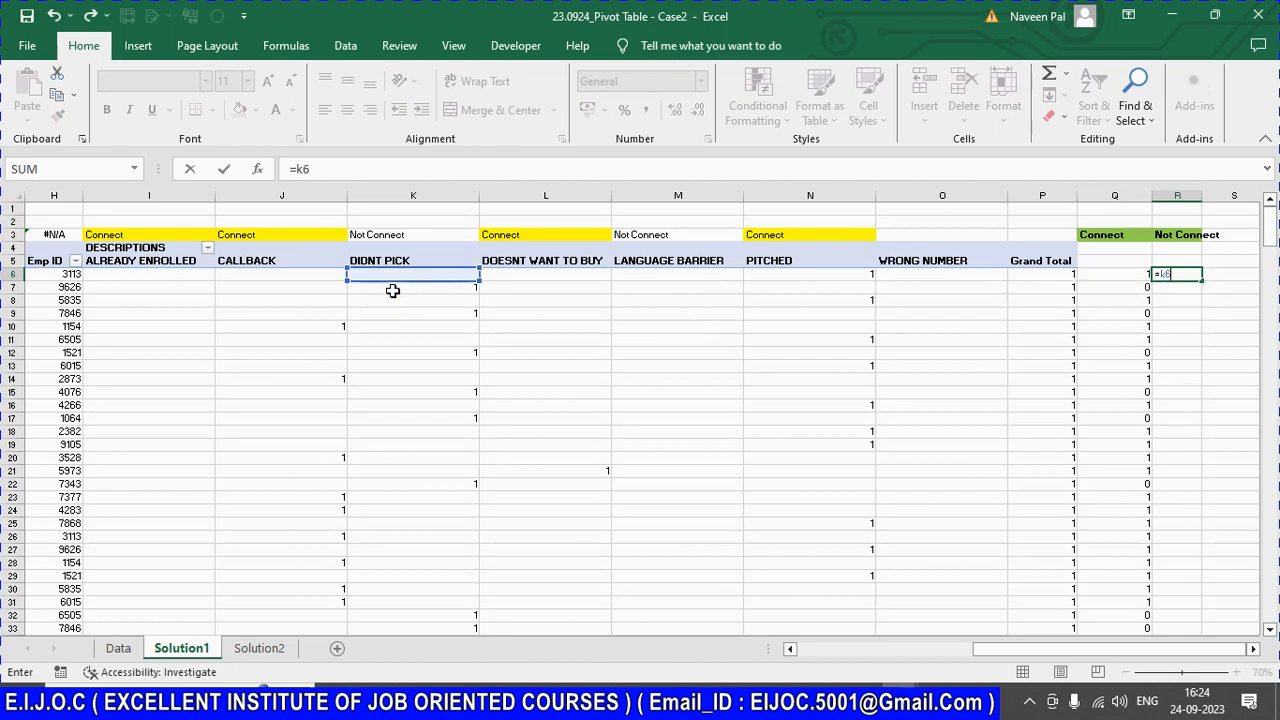
text(+m6)
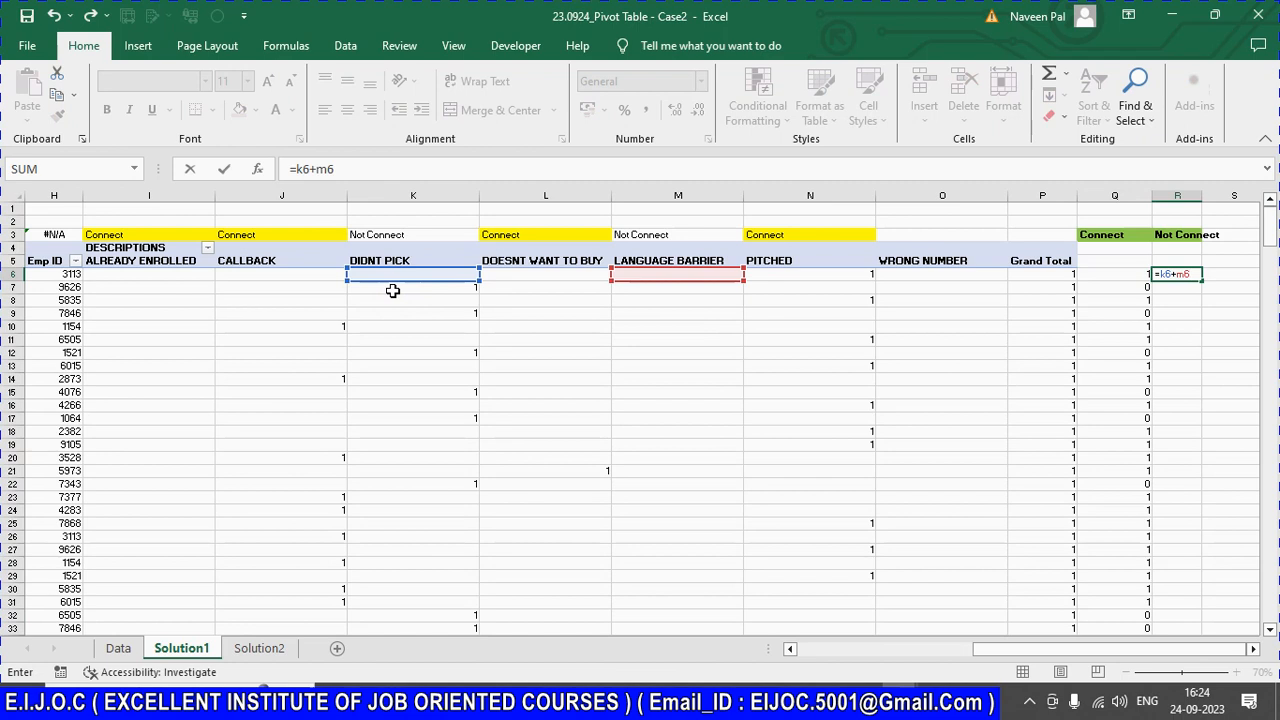
key(Return)
Step: Copy the R6 formula down the Not Connect column to the last data row
key(Up)
key(ctrl+c)
key(Left)
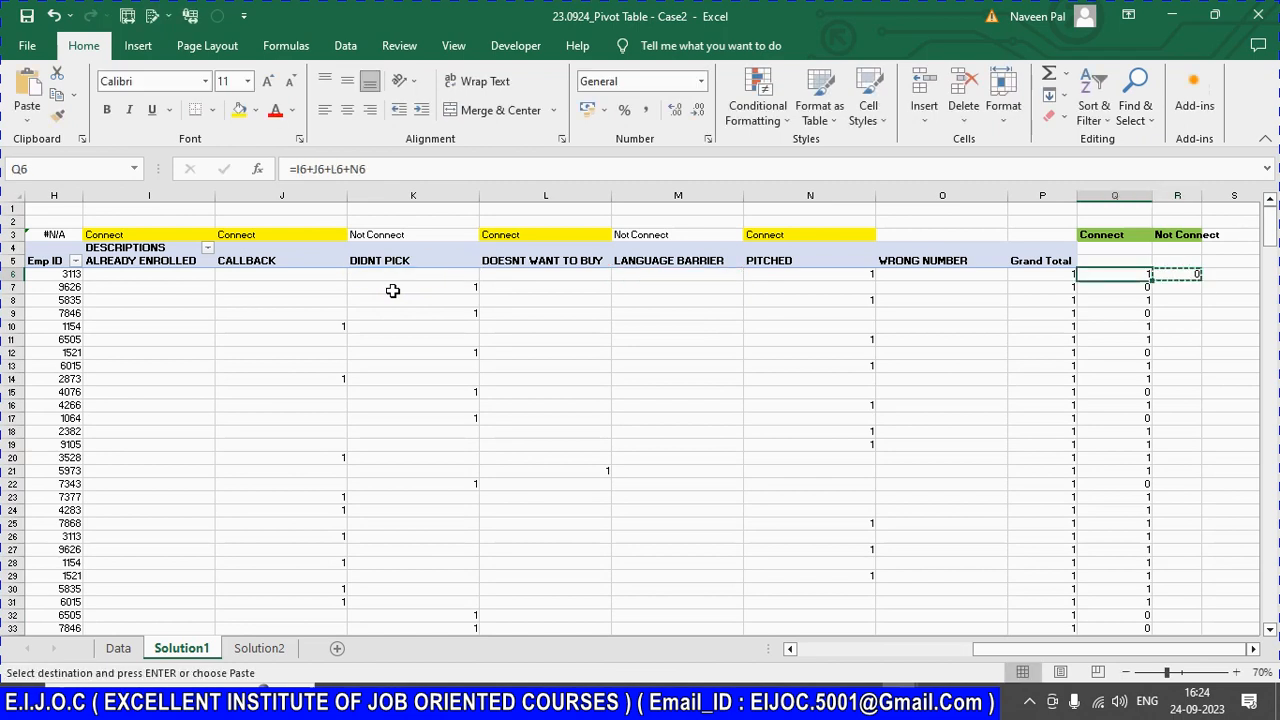
key(ctrl+Down)
key(Right)
key(ctrl+shift+Up)
key(ctrl+v)
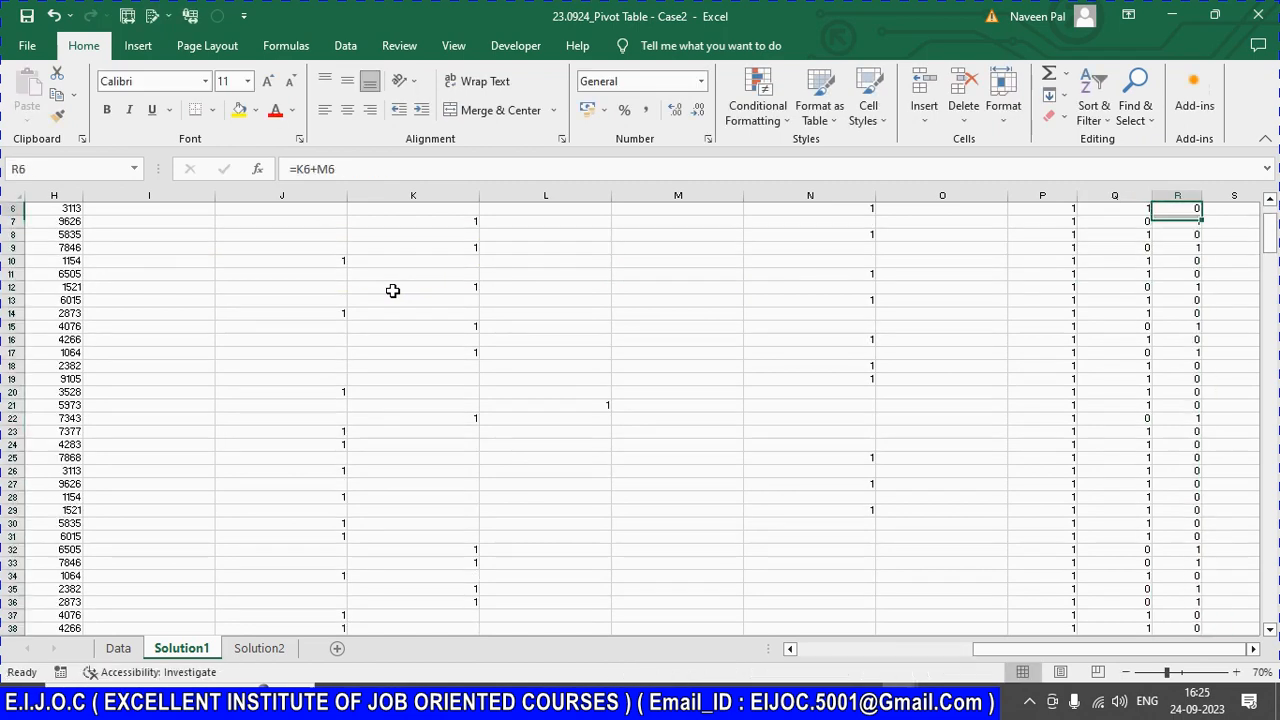
Step: Look across the pivot table from the Date & Emp ID column through the row 5 description headings to column Q
key(ctrl+Up)
key(ctrl+Up)
key(ctrl+Up)
key(Left)
key(ctrl+Down)
key(Down)
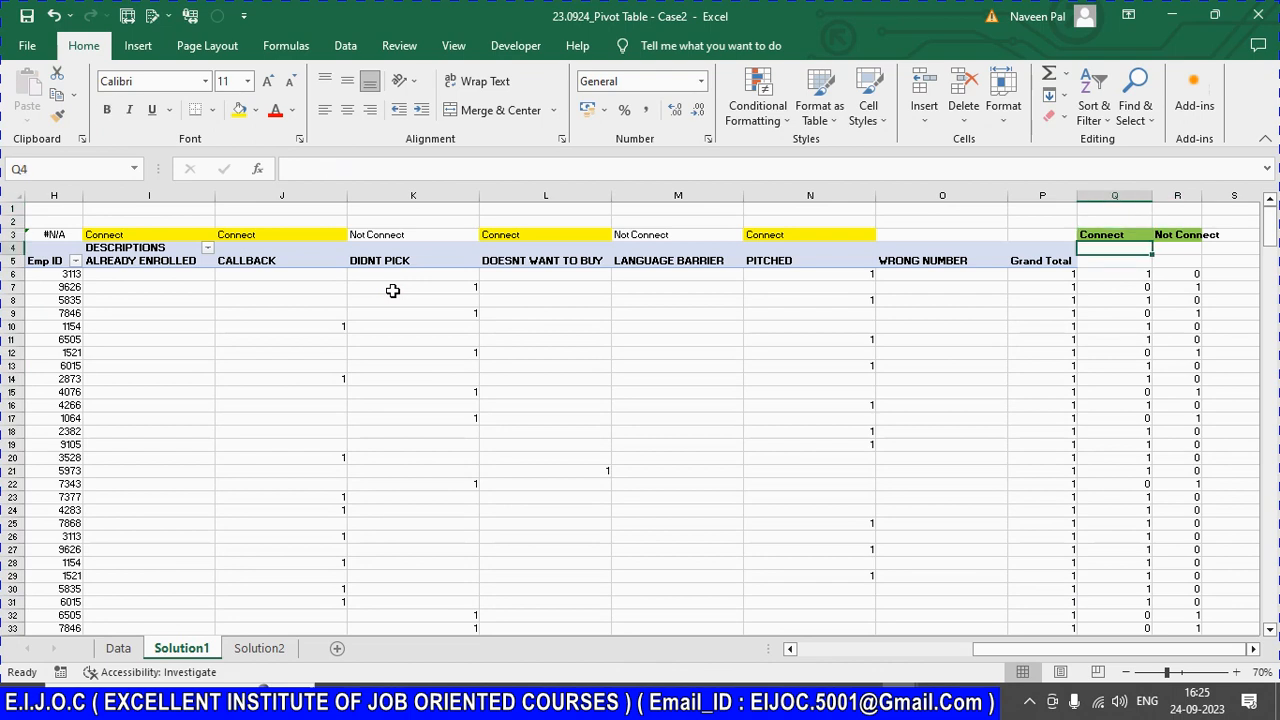
key(ctrl+Left)
key(ctrl+Left)
key(ctrl+Left)
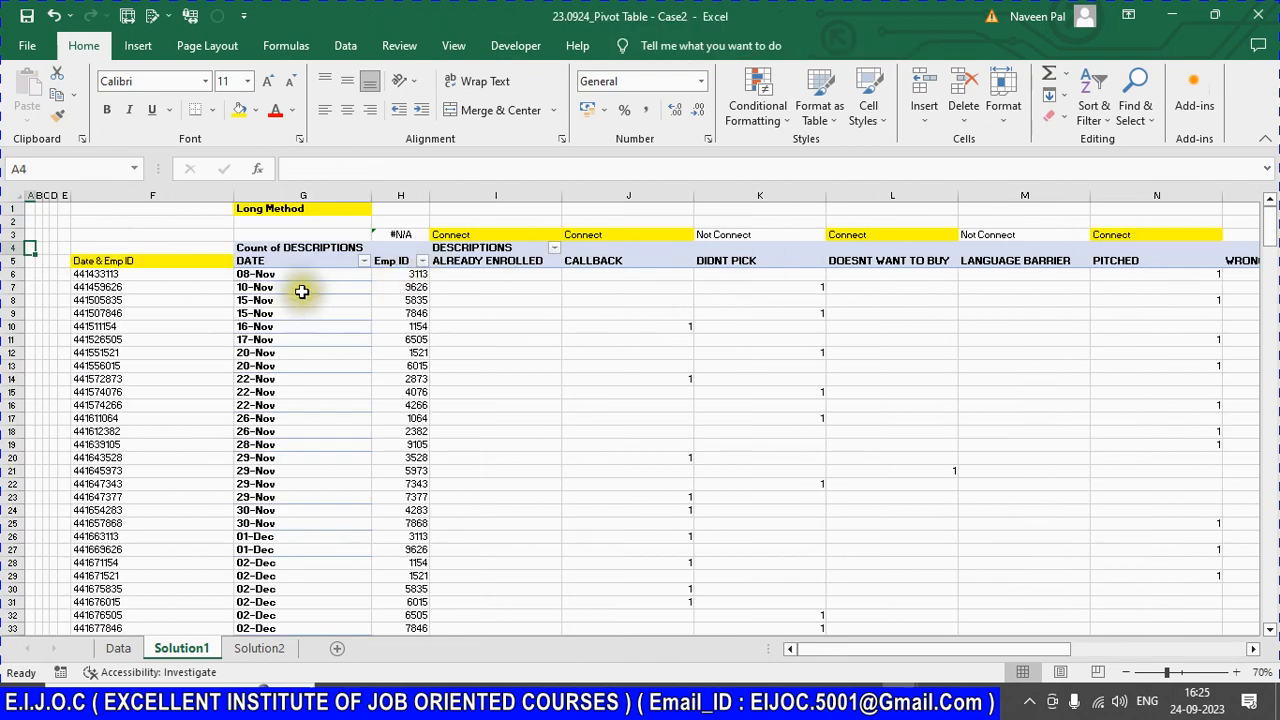
click(521, 262)
key(Right)
key(Right)
key(Right)
key(Right)
key(Right)
key(Right)
key(Right)
key(Right)
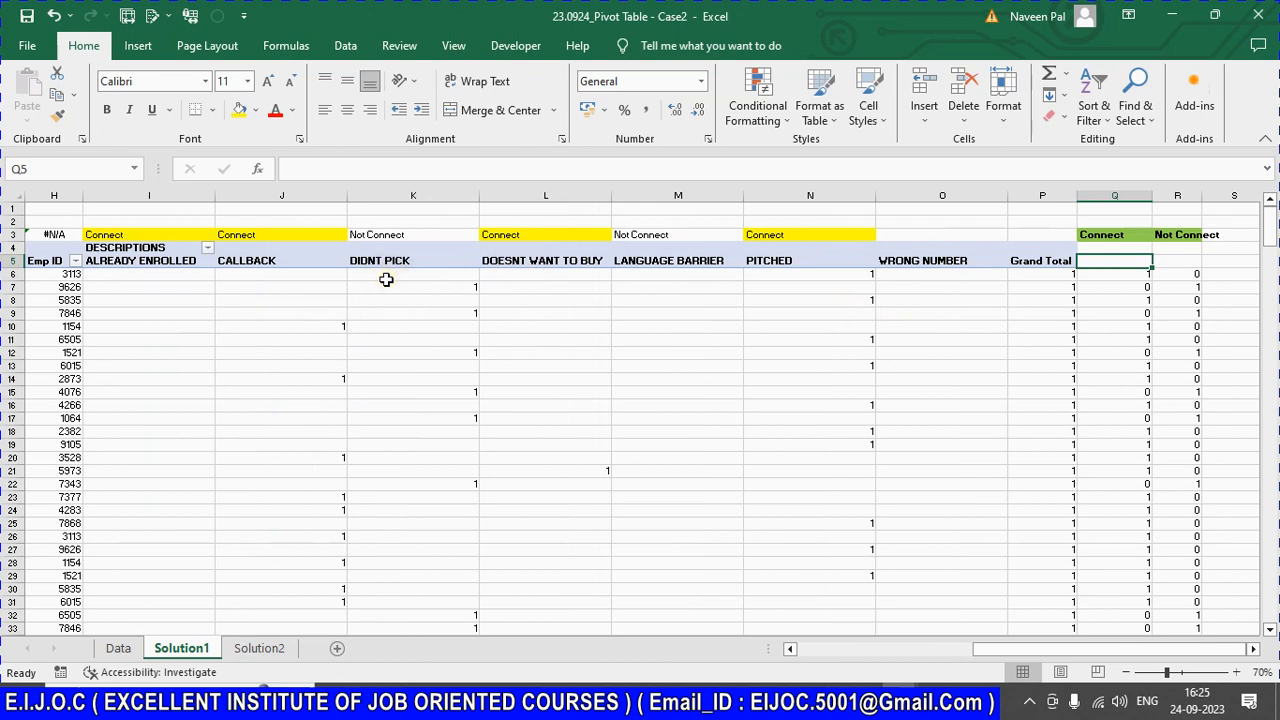
Step: Compare the description columns from ALREADY ENROLLED to LANGUAGE BARRIER with the Connect and Not Connect results in Q and R
click(1121, 273)
click(1165, 262)
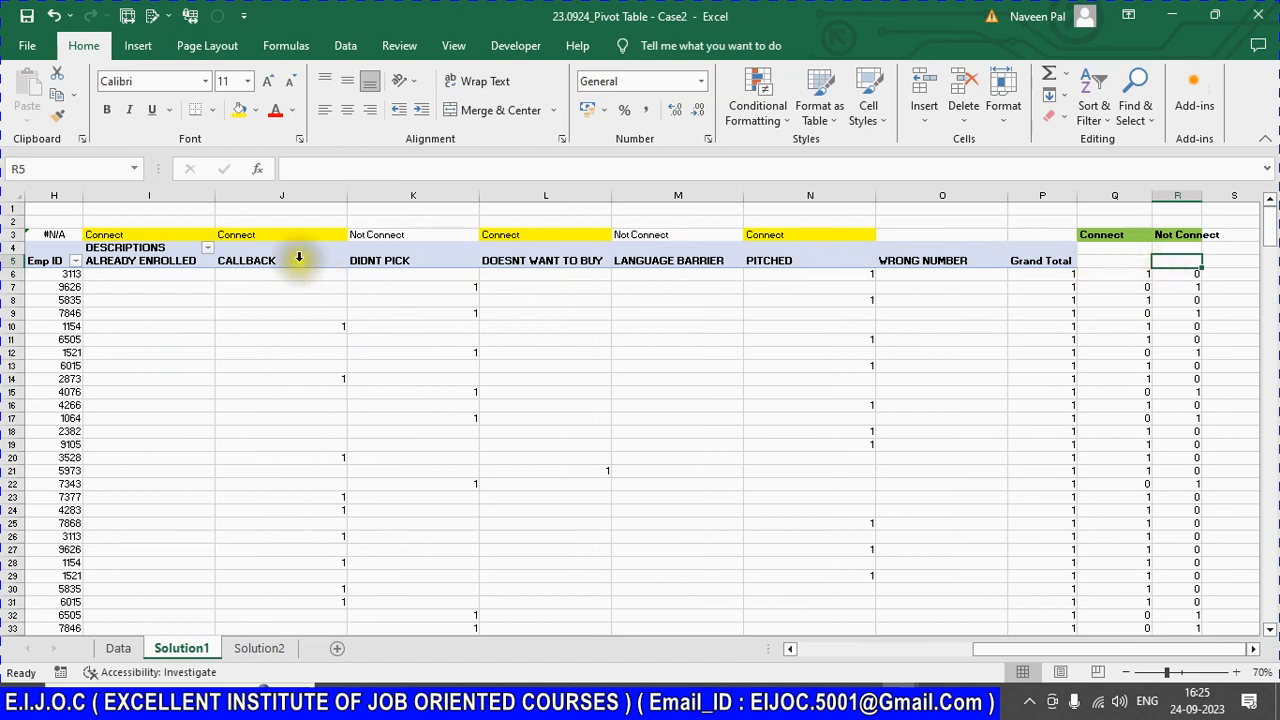
click(178, 261)
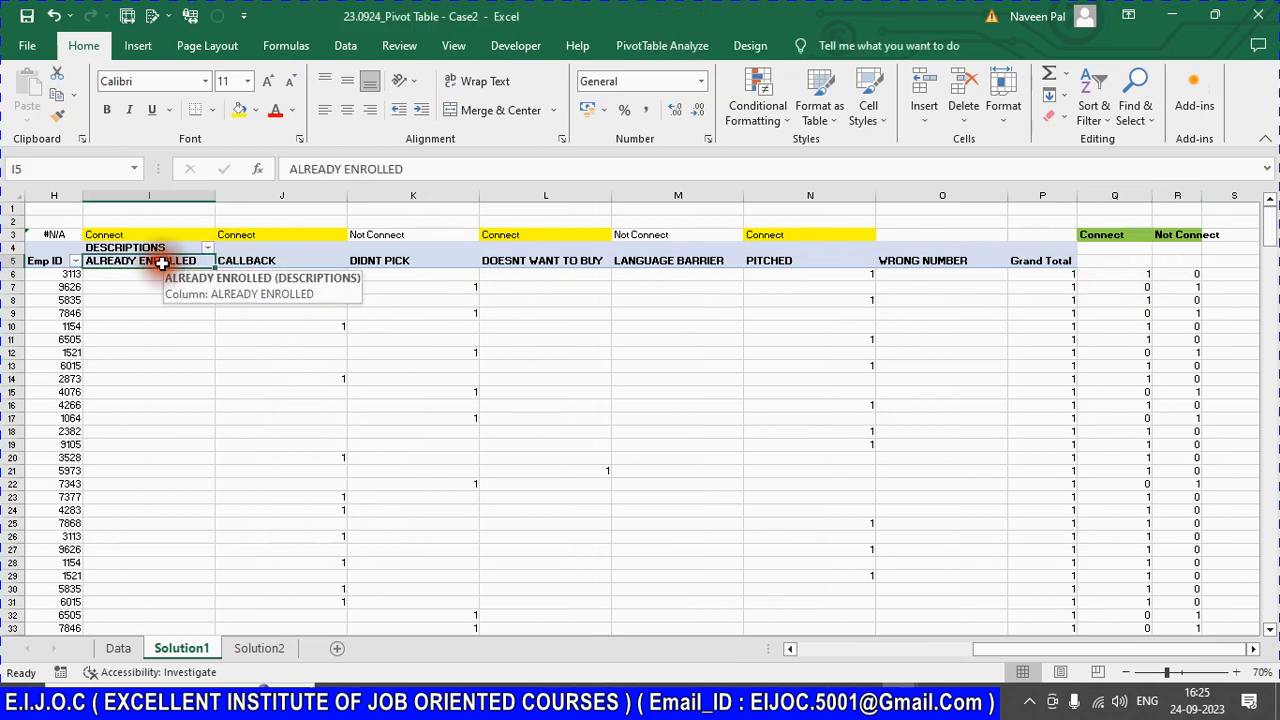
click(303, 261)
click(392, 264)
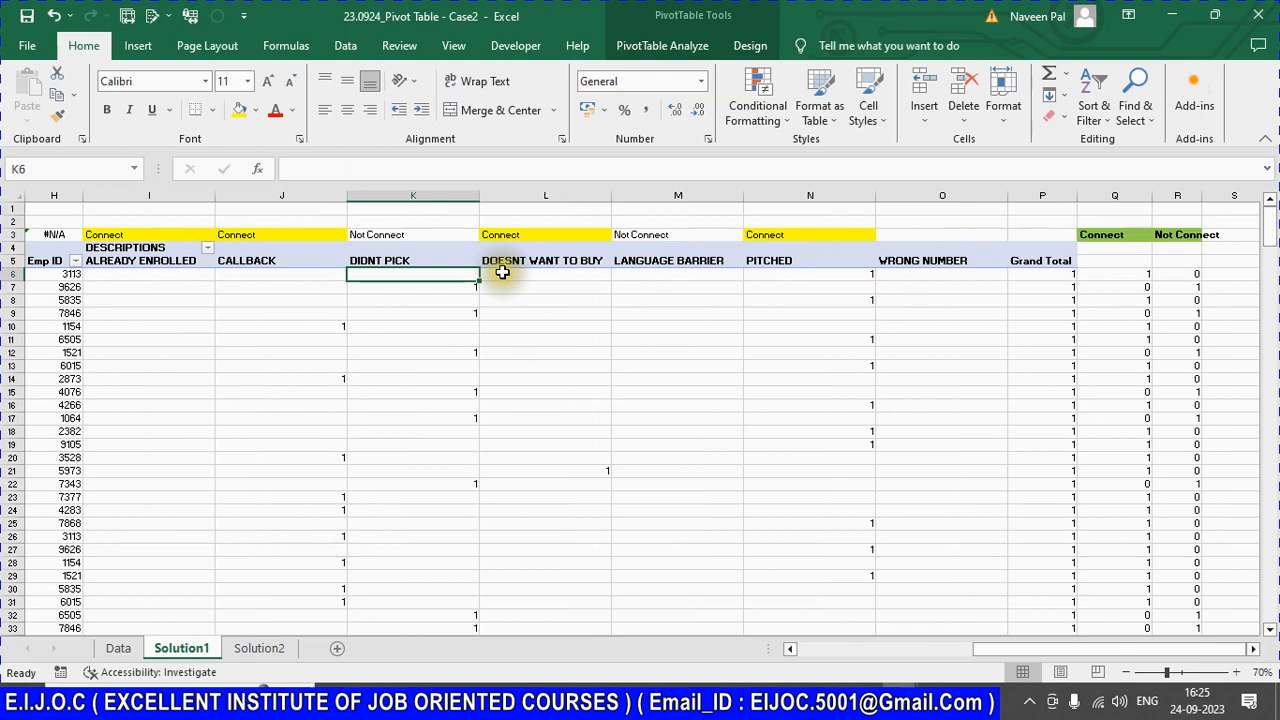
click(590, 277)
click(692, 263)
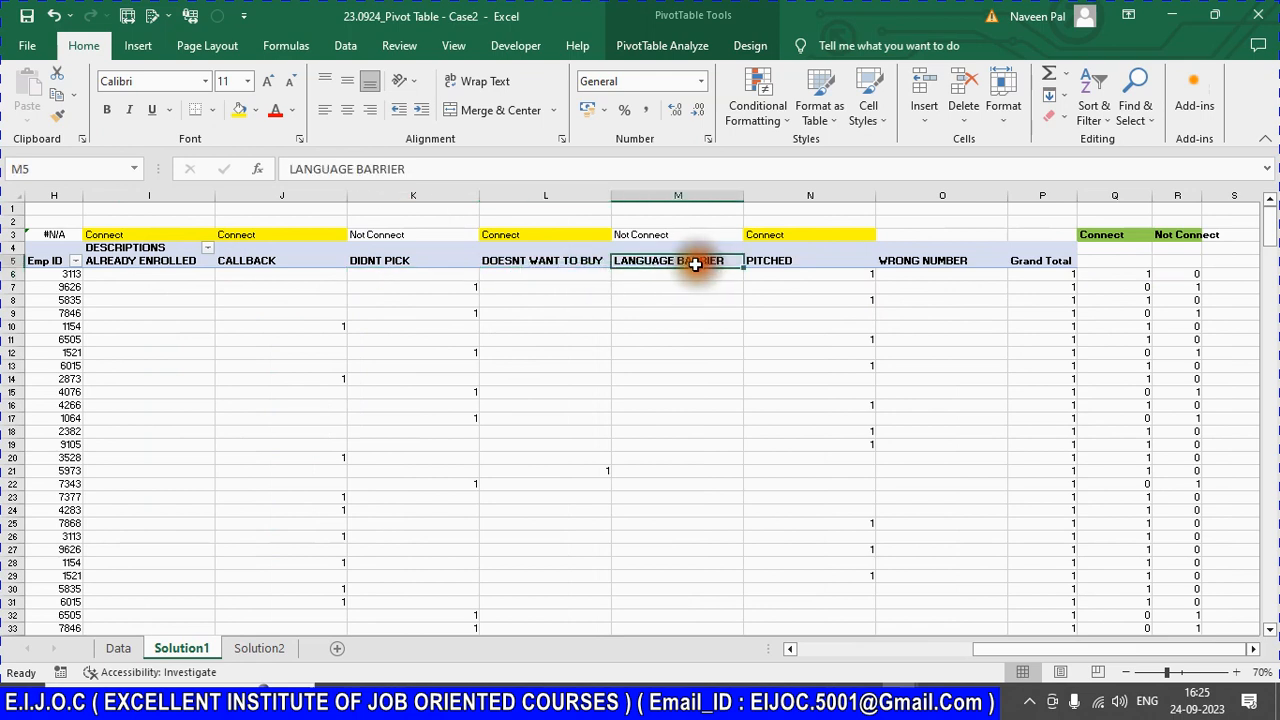
click(258, 261)
click(188, 265)
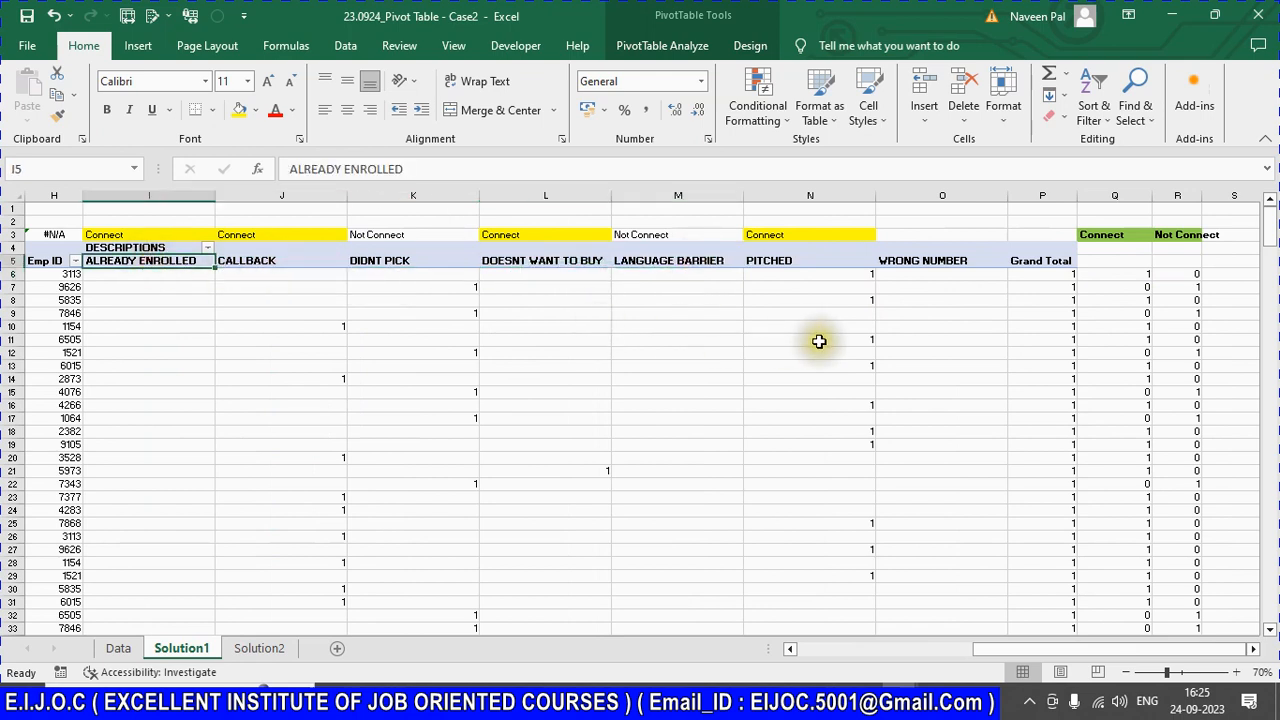
Step: Widen column R so the Not Connect heading fits
click(1155, 277)
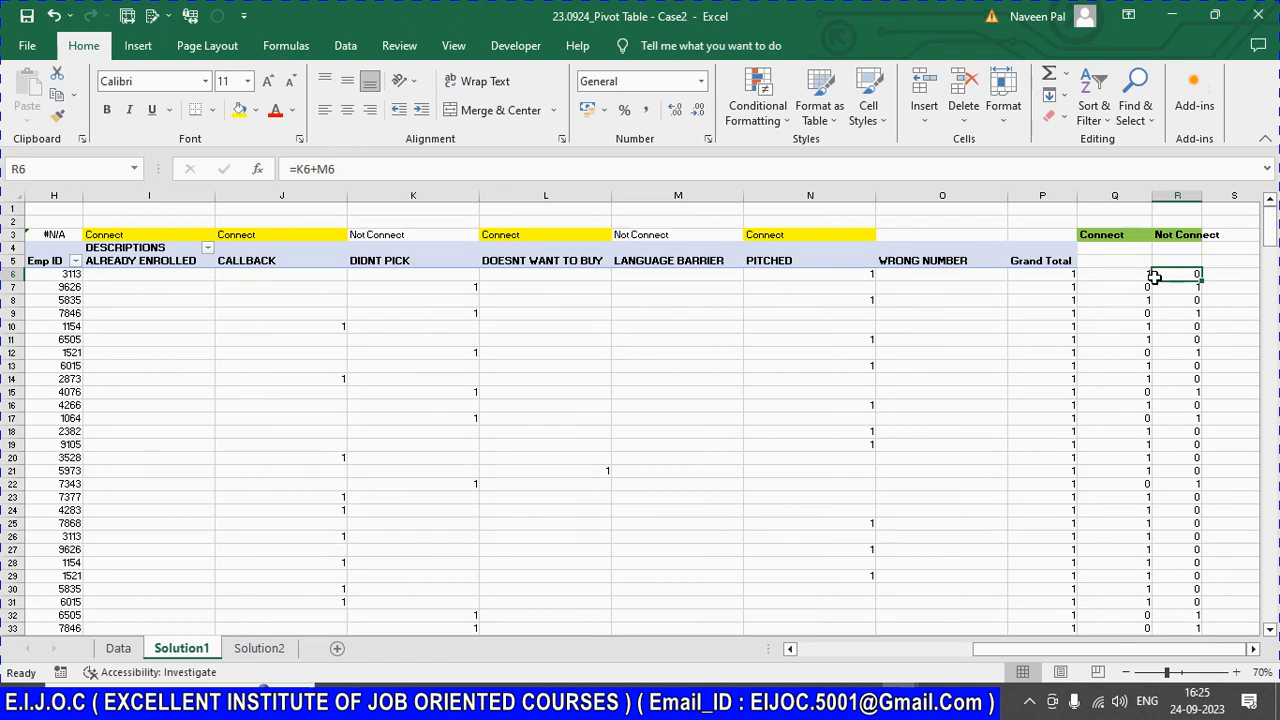
drag(1207, 199, 1240, 199)
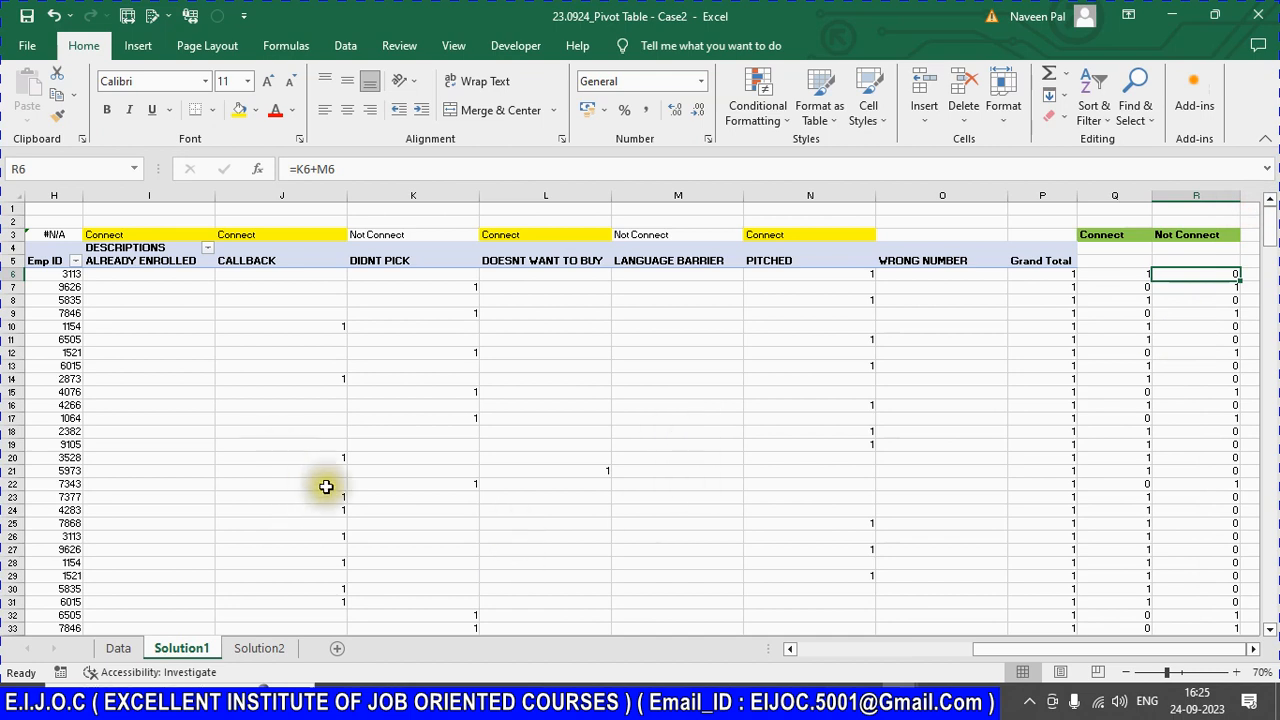
Step: On the Solution2 sheet, examine the Date & Emp ID formula, the source columns and the Connect/Not-Connect VLOOKUP in F4
click(260, 648)
click(91, 255)
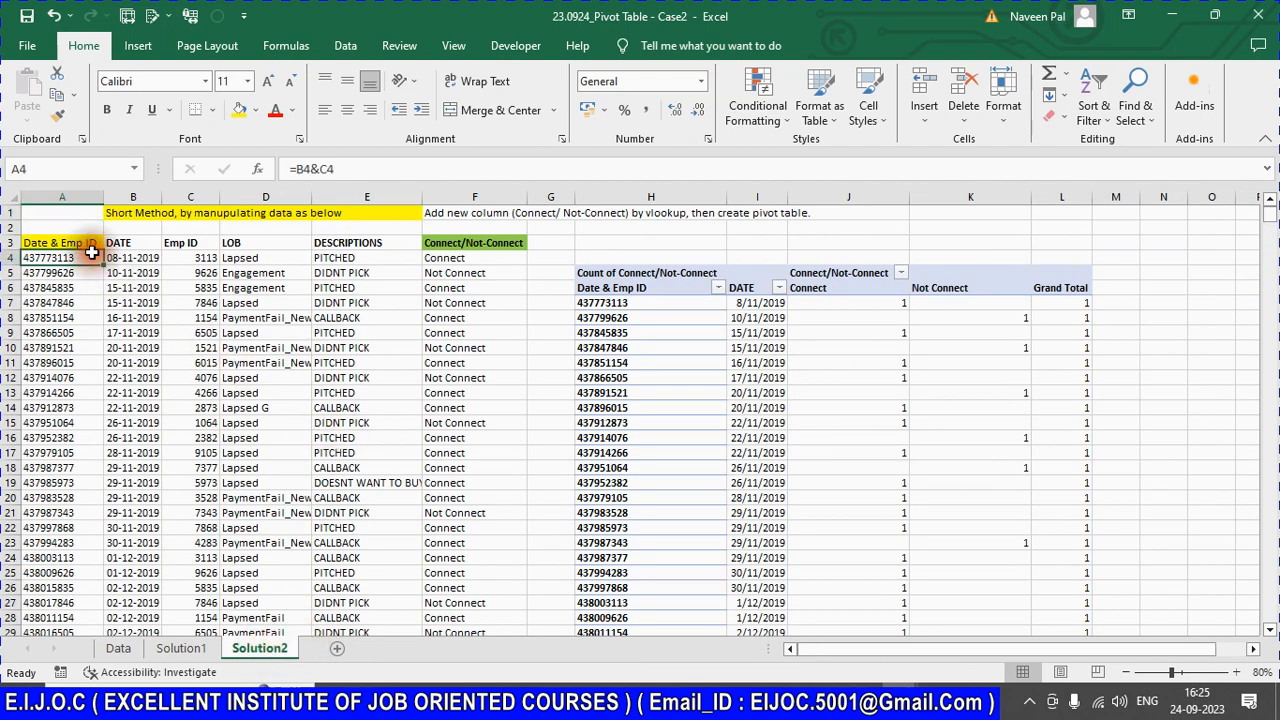
drag(122, 243, 280, 258)
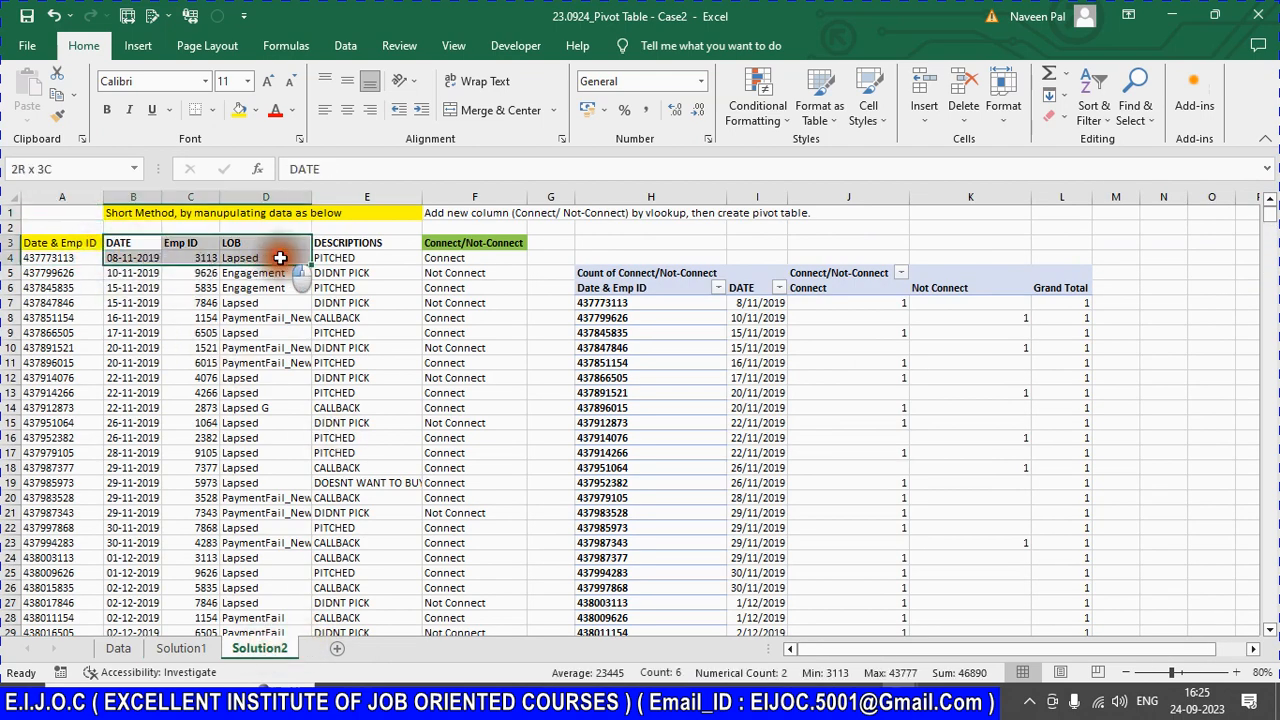
click(445, 243)
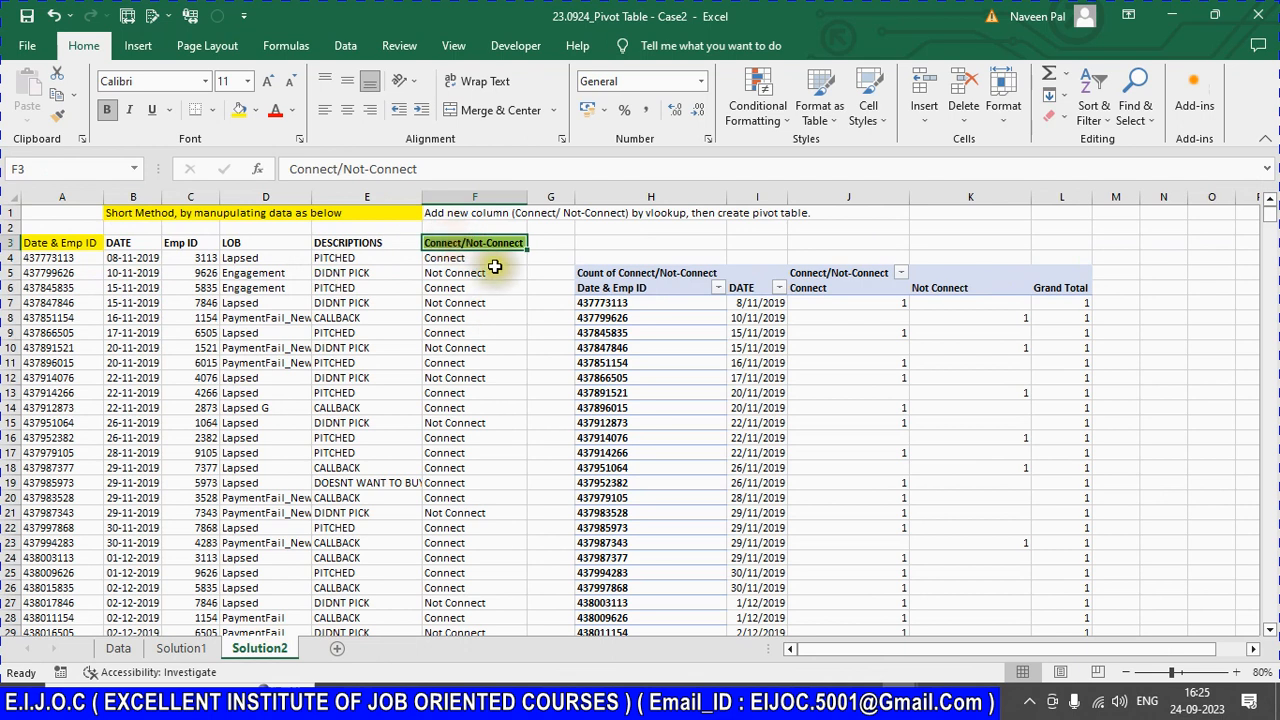
click(480, 197)
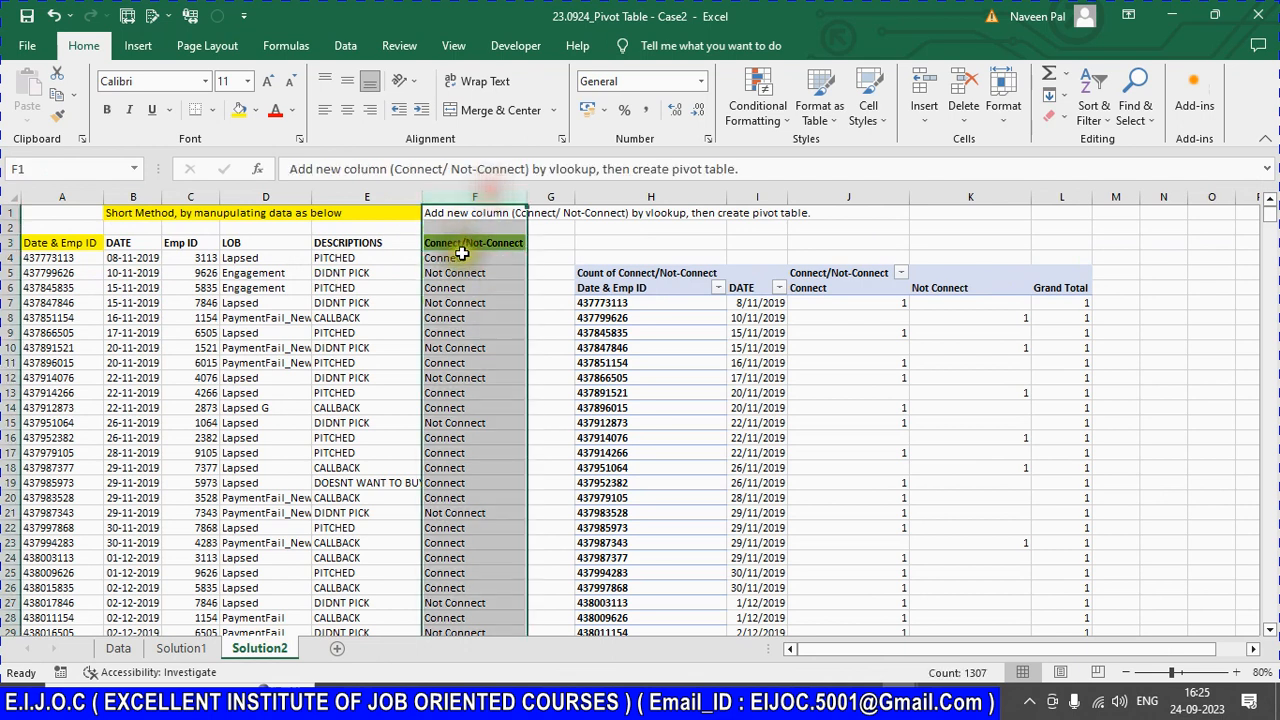
click(461, 256)
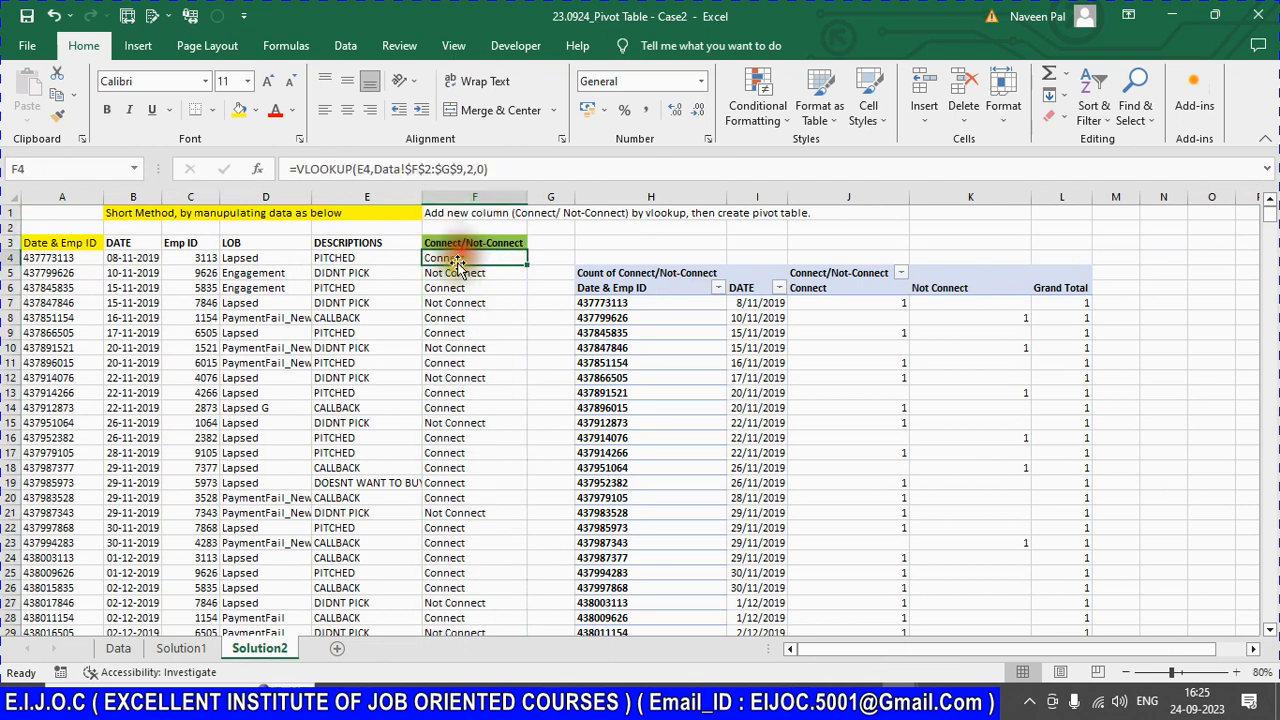
Step: Examine the VLOOKUP in F4 of Solution2 against the DESCRIPTIONS column and the Help Sheet table on the Data sheet
click(520, 175)
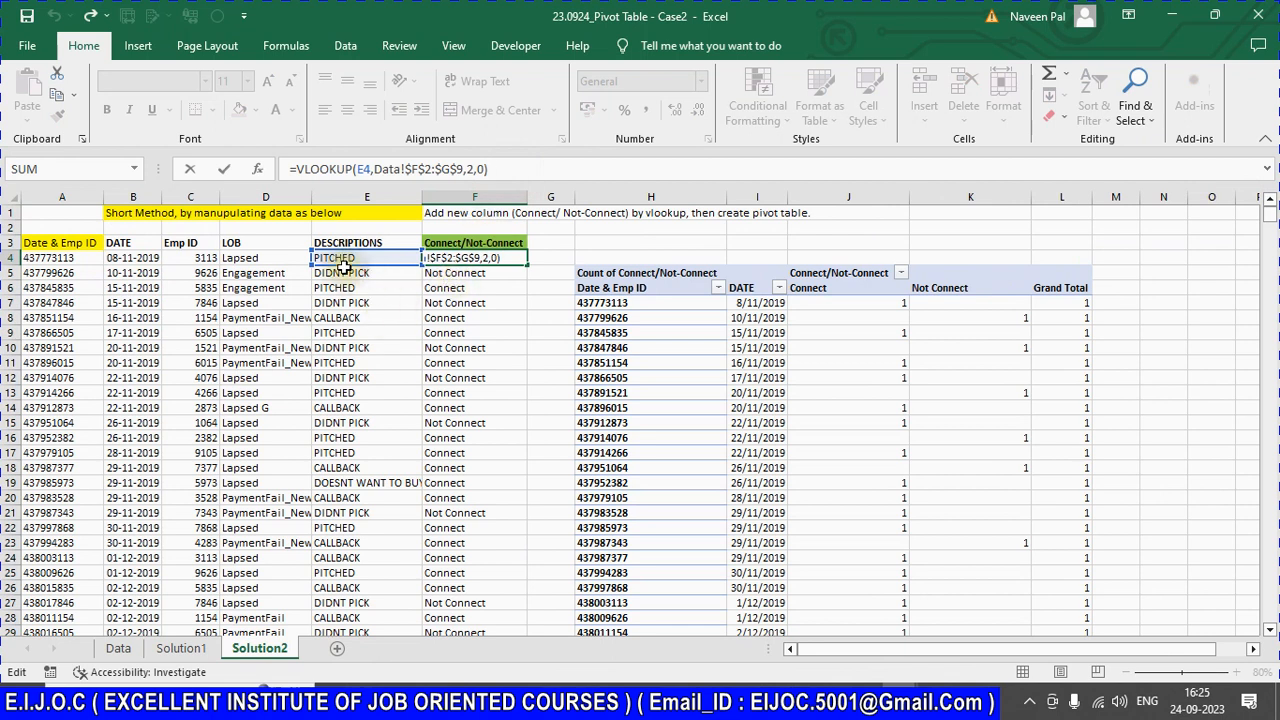
key(Escape)
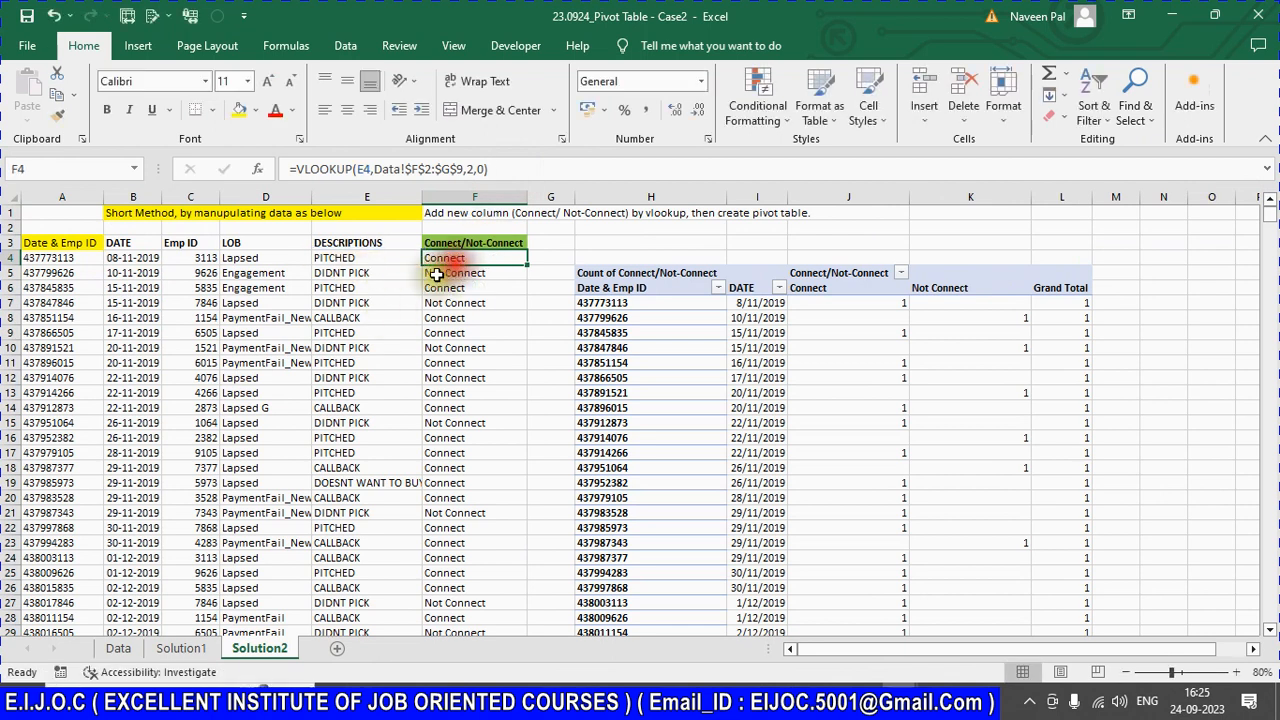
click(341, 273)
click(118, 648)
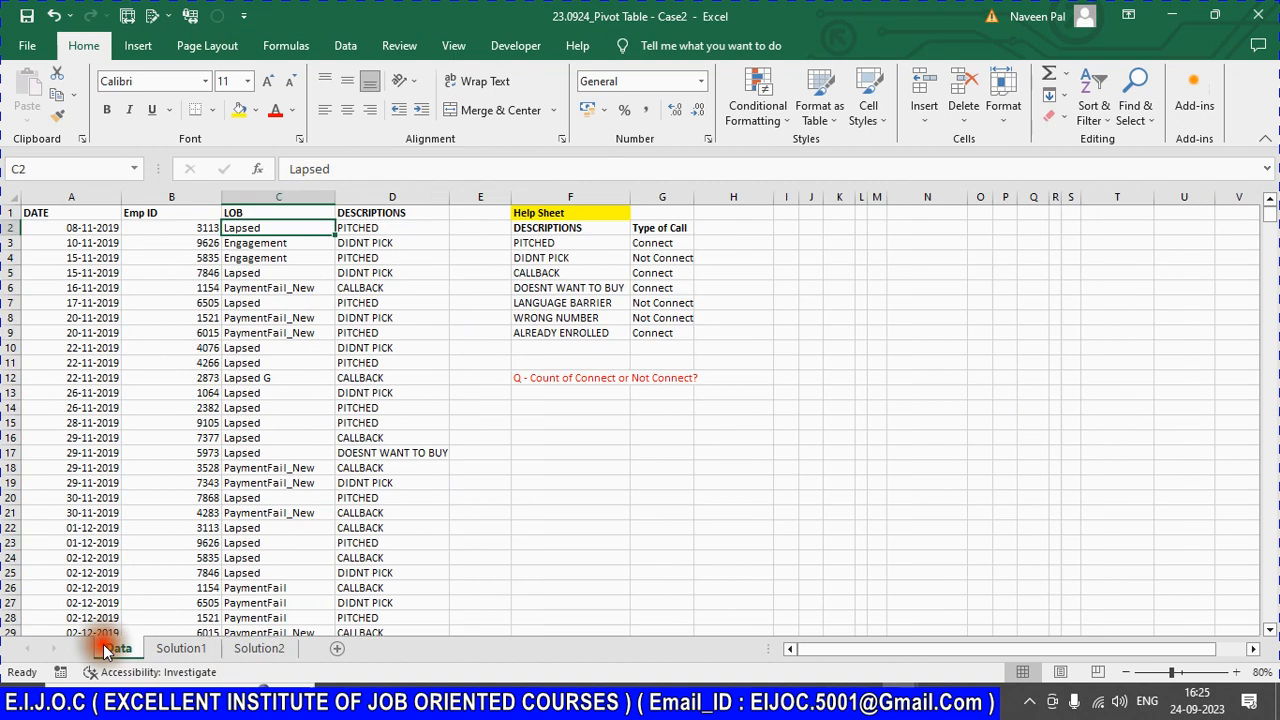
drag(540, 243, 660, 335)
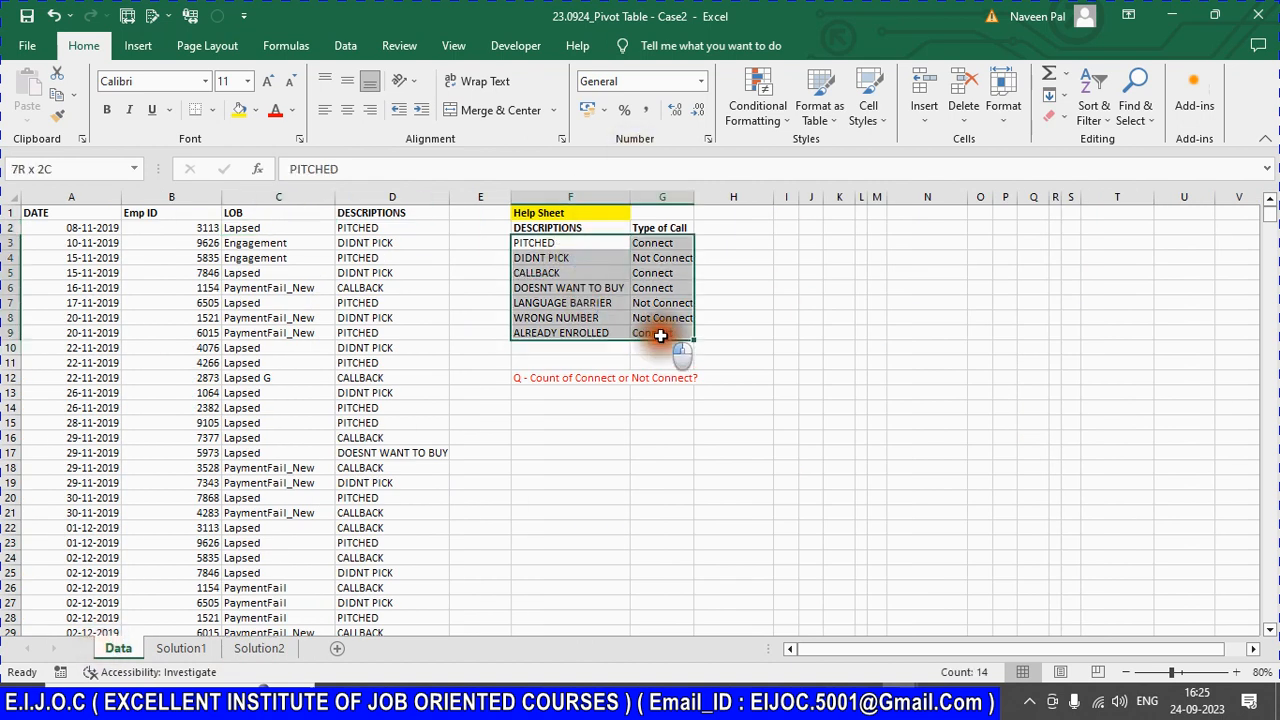
click(259, 648)
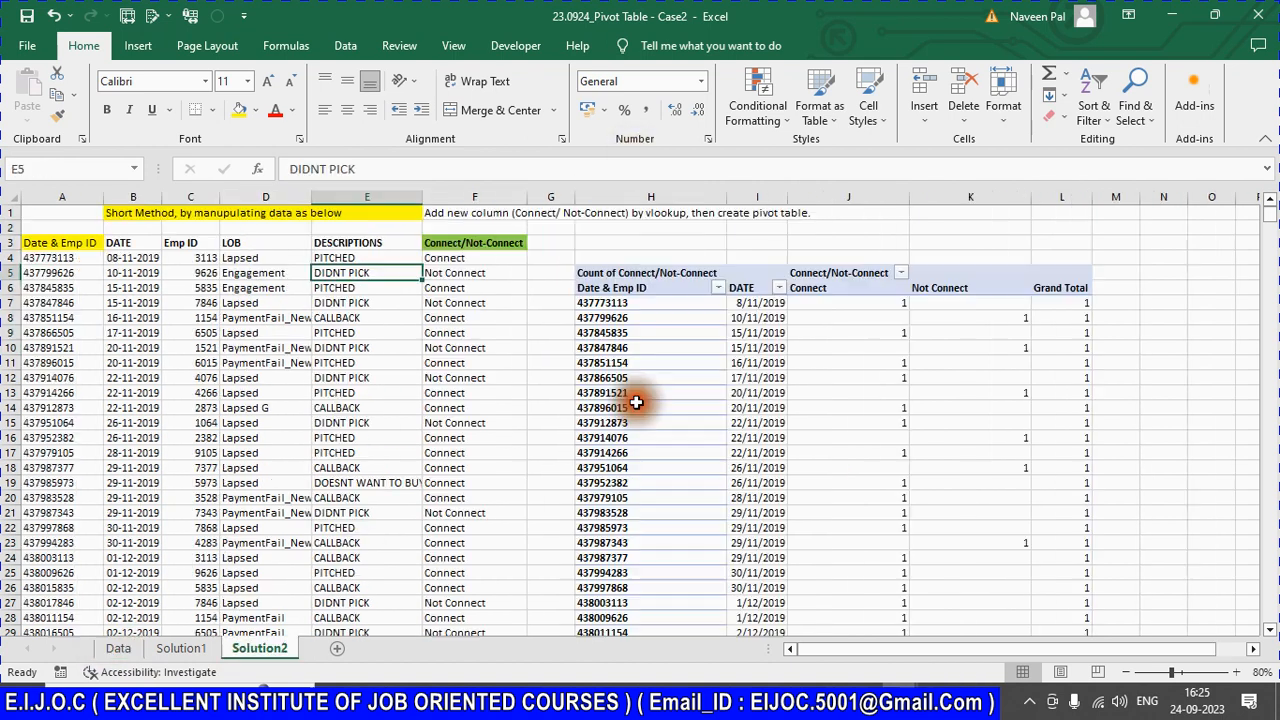
drag(465, 243, 499, 263)
click(490, 258)
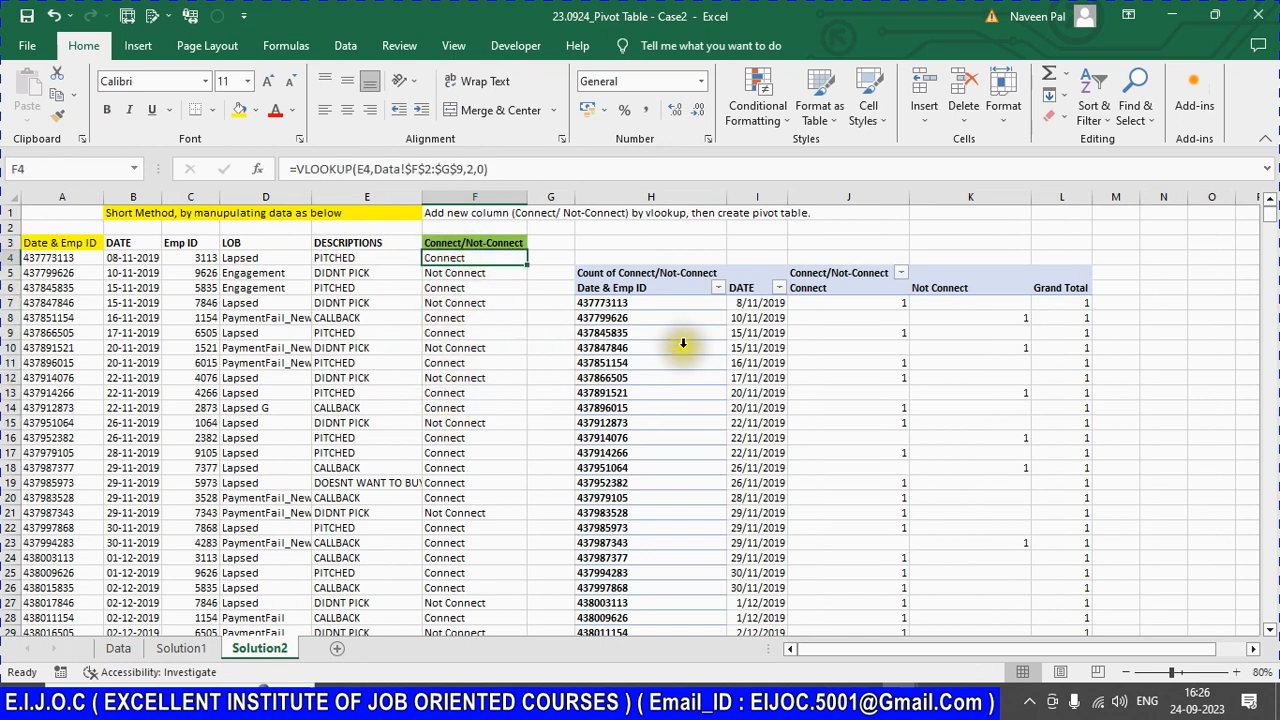
Step: Inspect how the Date & Emp ID column joins date and employee ID in cells A4 and A7
click(612, 300)
double_click(60, 257)
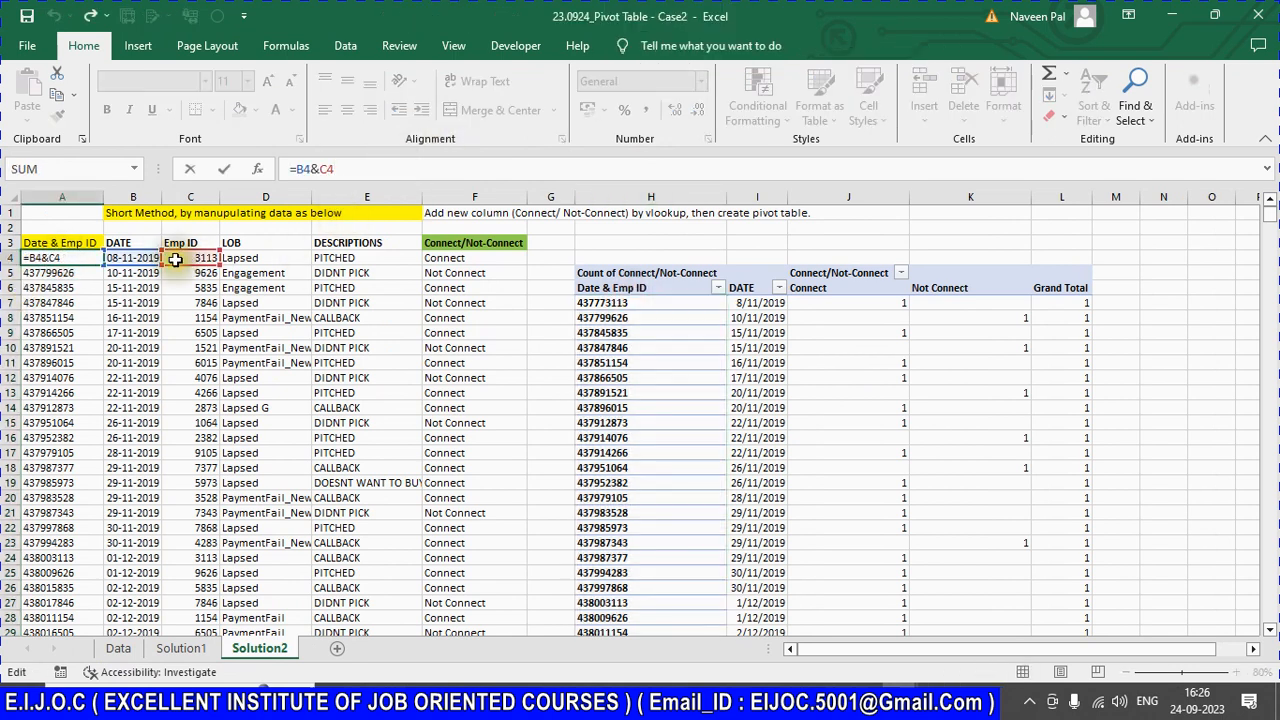
key(Escape)
click(56, 303)
click(371, 174)
key(Escape)
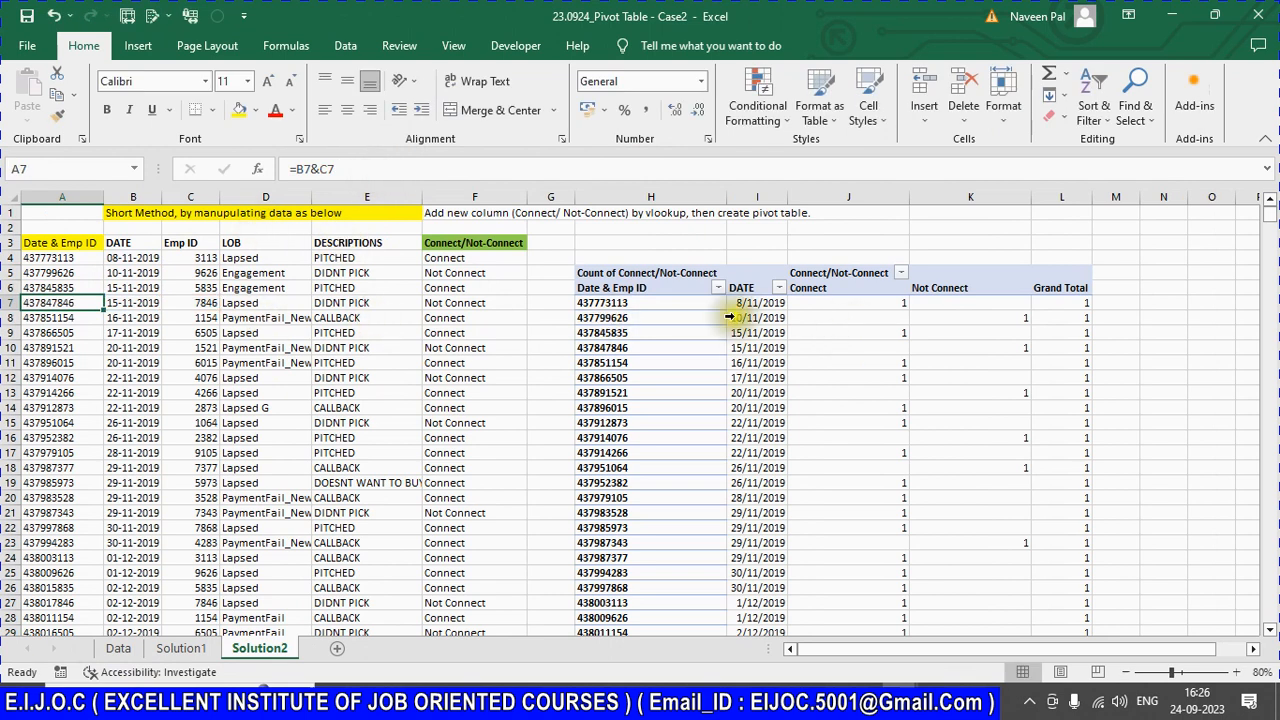
Step: Check the pivot table's DATE, Connect and Not Connect columns against the Connect/Not-Connect helper column, and save the workbook
click(630, 303)
click(753, 306)
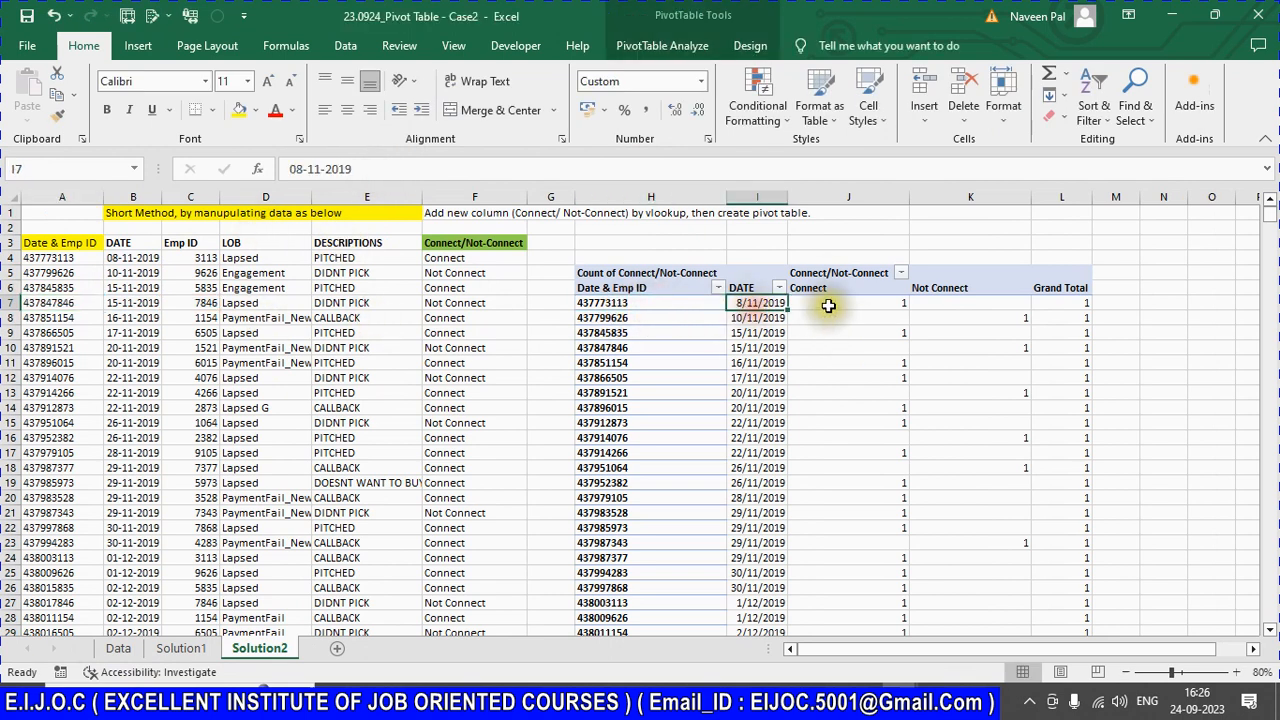
click(829, 290)
click(918, 297)
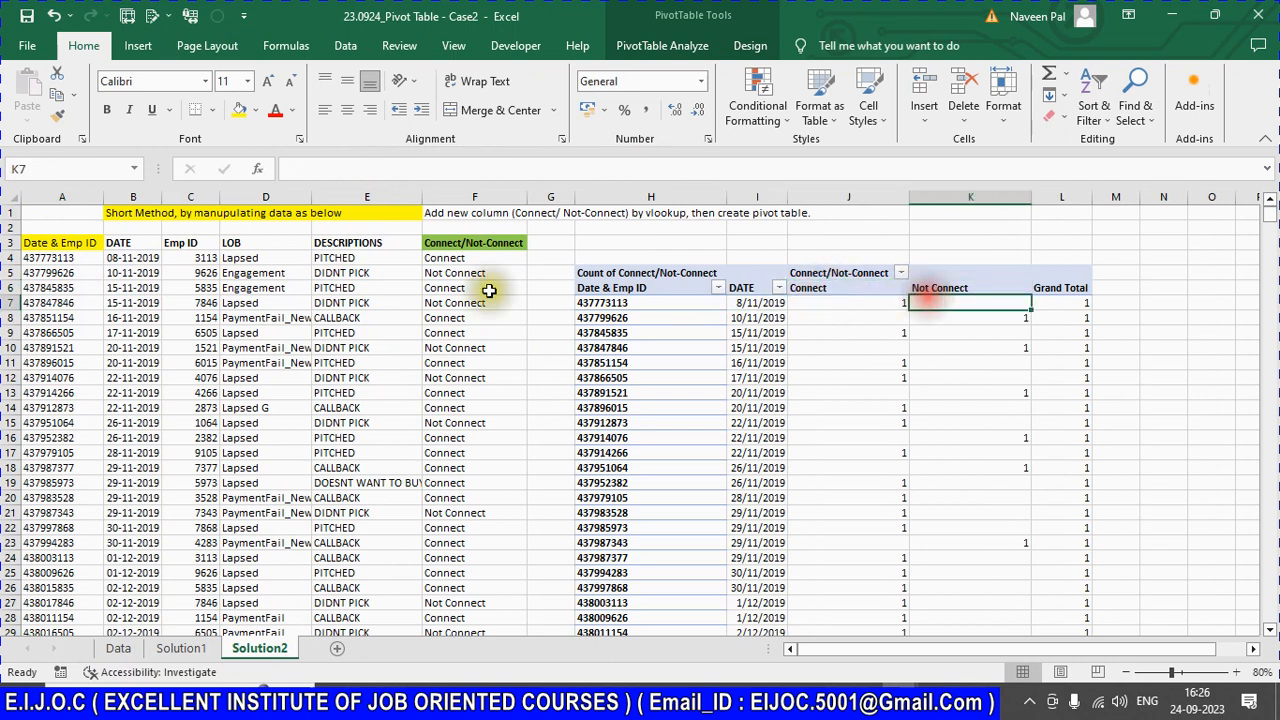
click(455, 272)
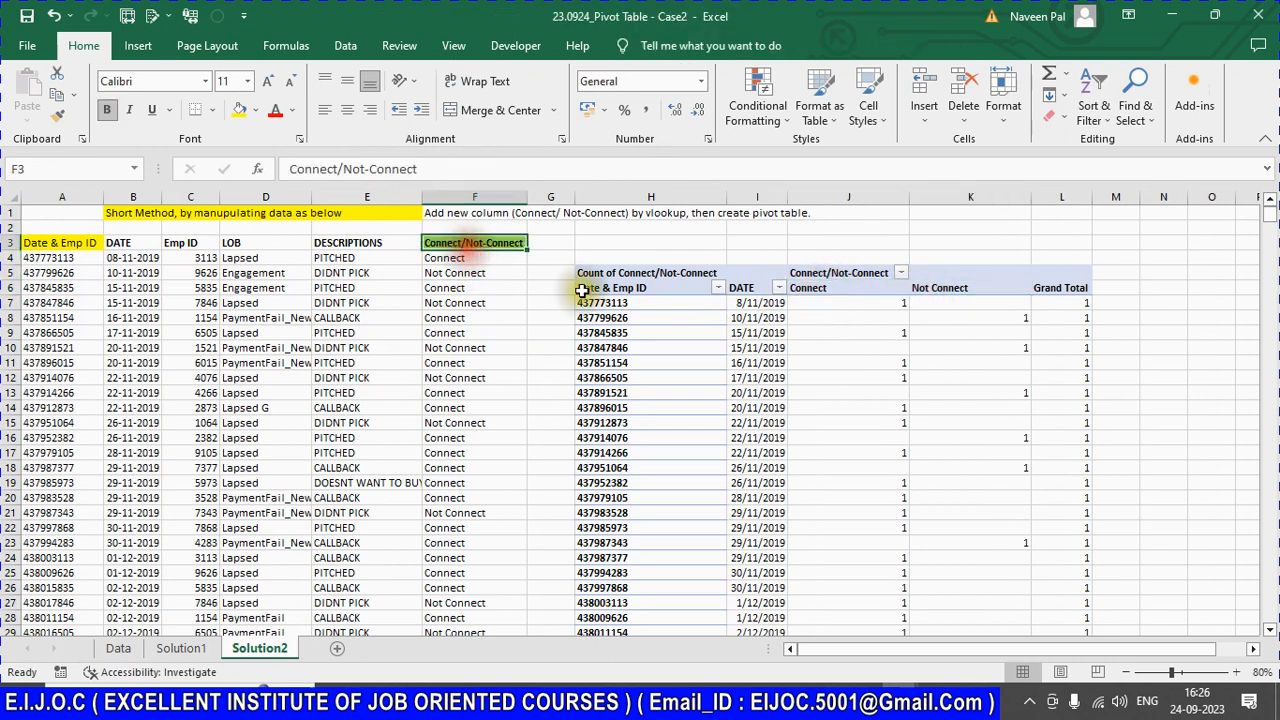
click(852, 288)
mouse_move(943, 294)
mouse_down()
mouse_move(1037, 289)
mouse_move(951, 316)
mouse_up()
click(951, 316)
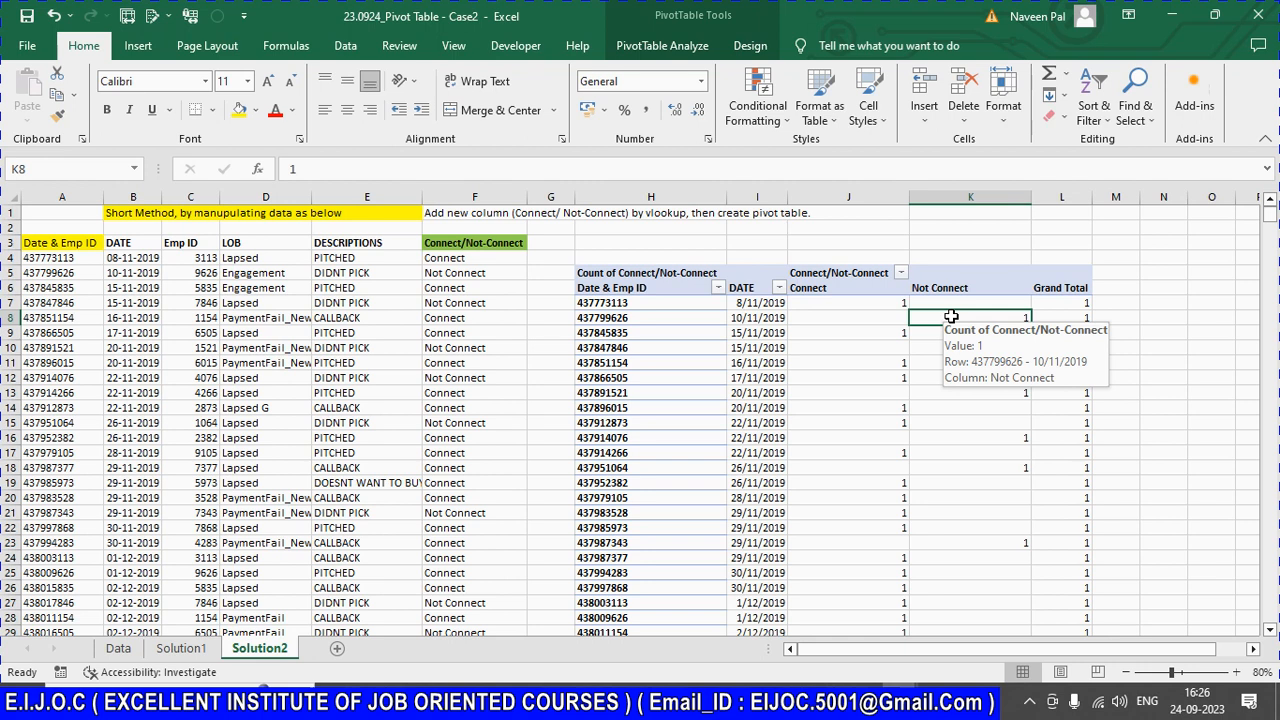
key(ctrl+s)
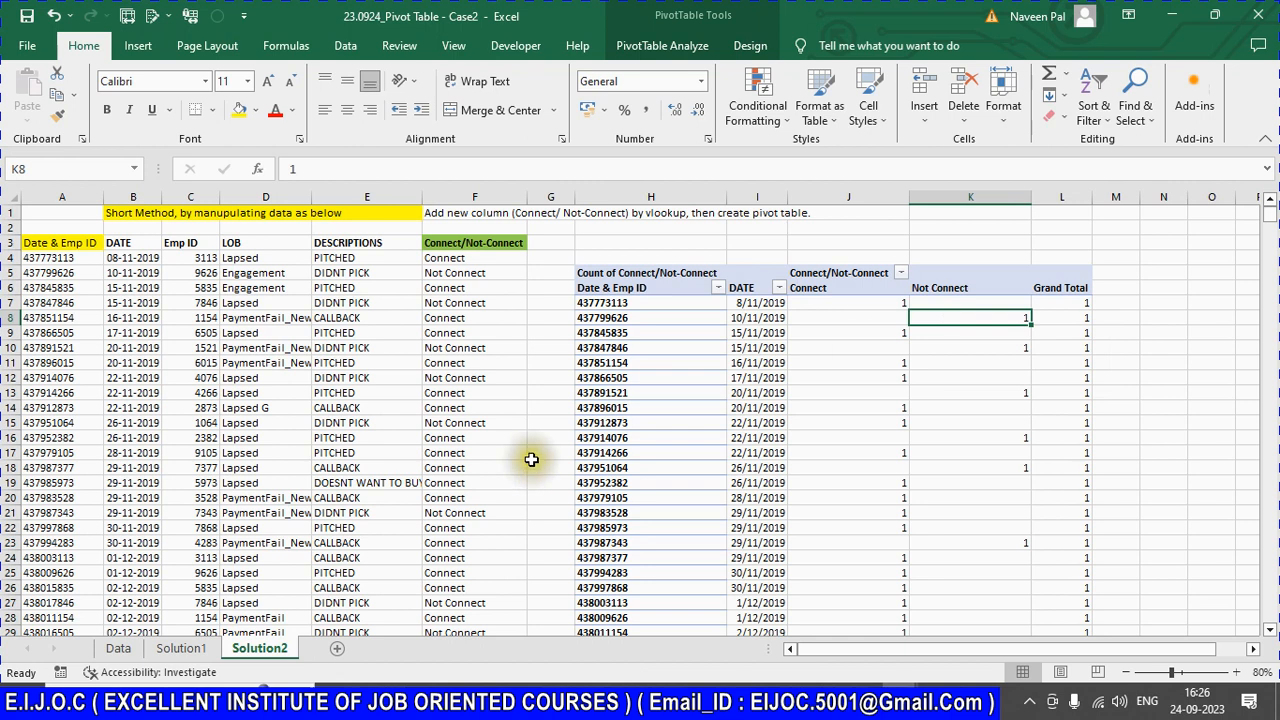
Step: Compare Solution2's VLOOKUP helper column with the description columns and Connect formula on the Solution1 sheet
click(462, 257)
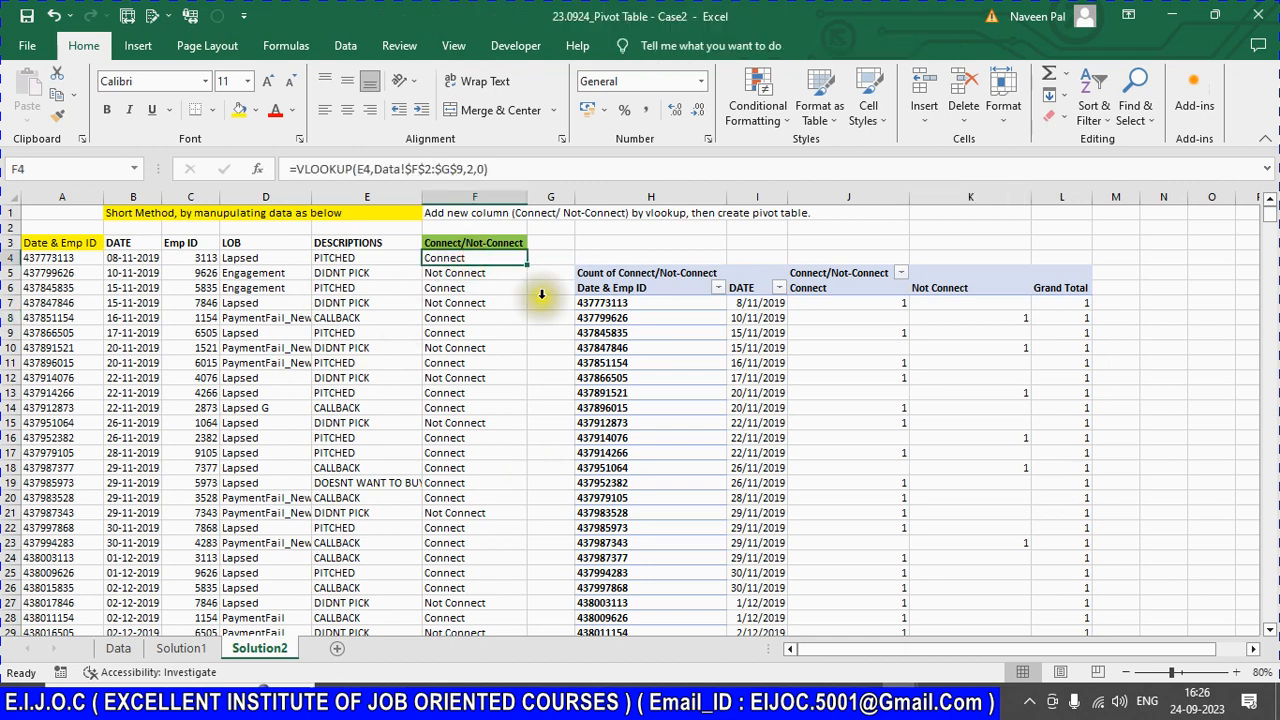
click(337, 287)
click(414, 302)
click(178, 648)
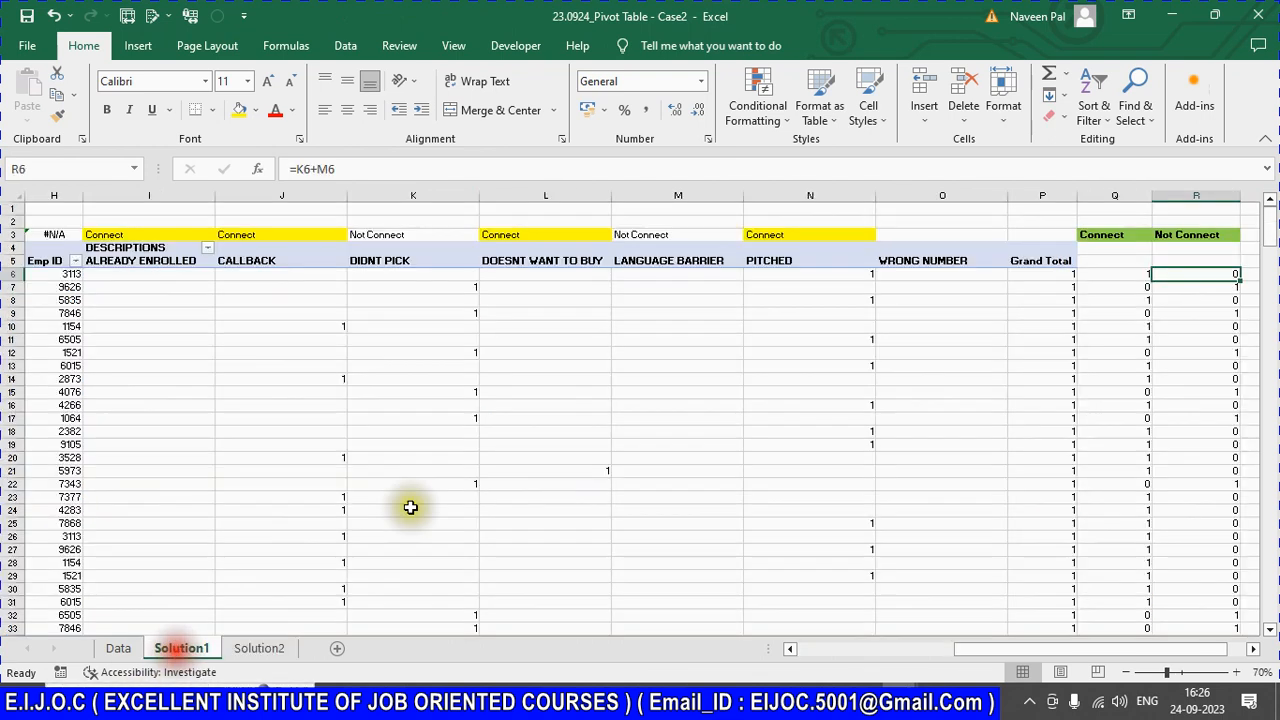
click(160, 260)
click(400, 261)
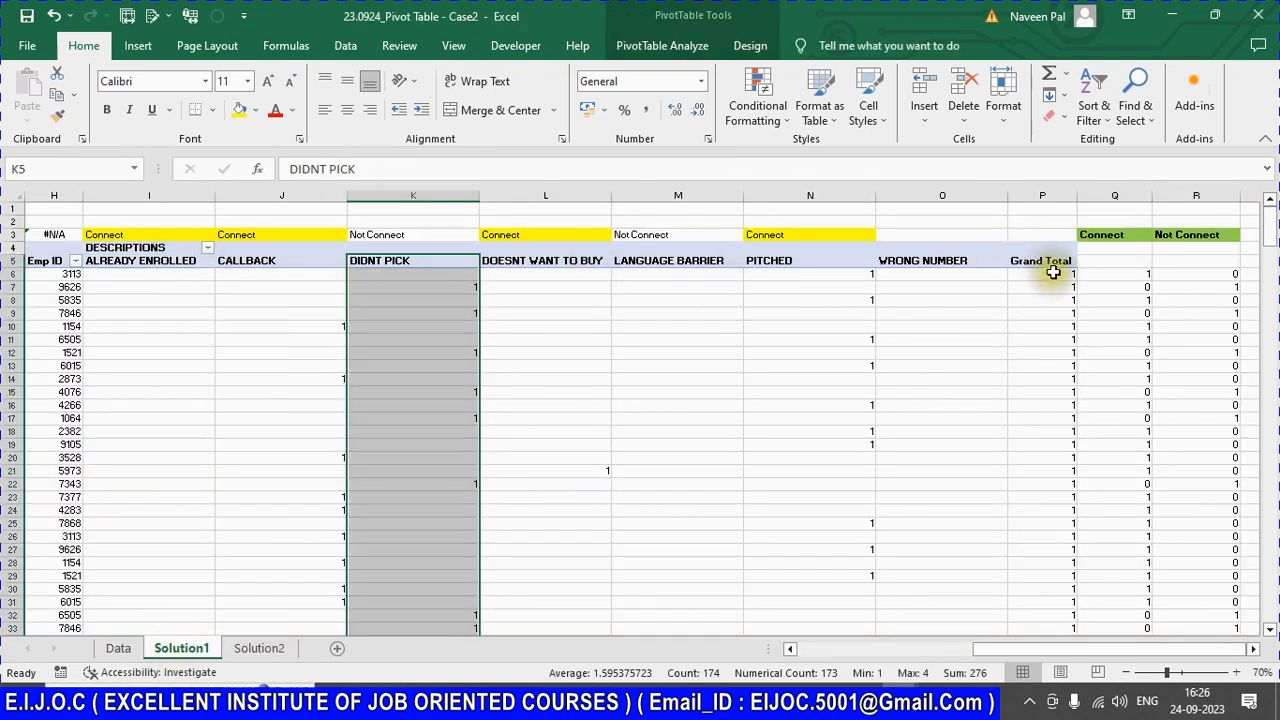
click(1143, 274)
Step: Review the short method on Solution2, from the Date & Emp ID column through the pivot table to the lookup in F4
click(262, 648)
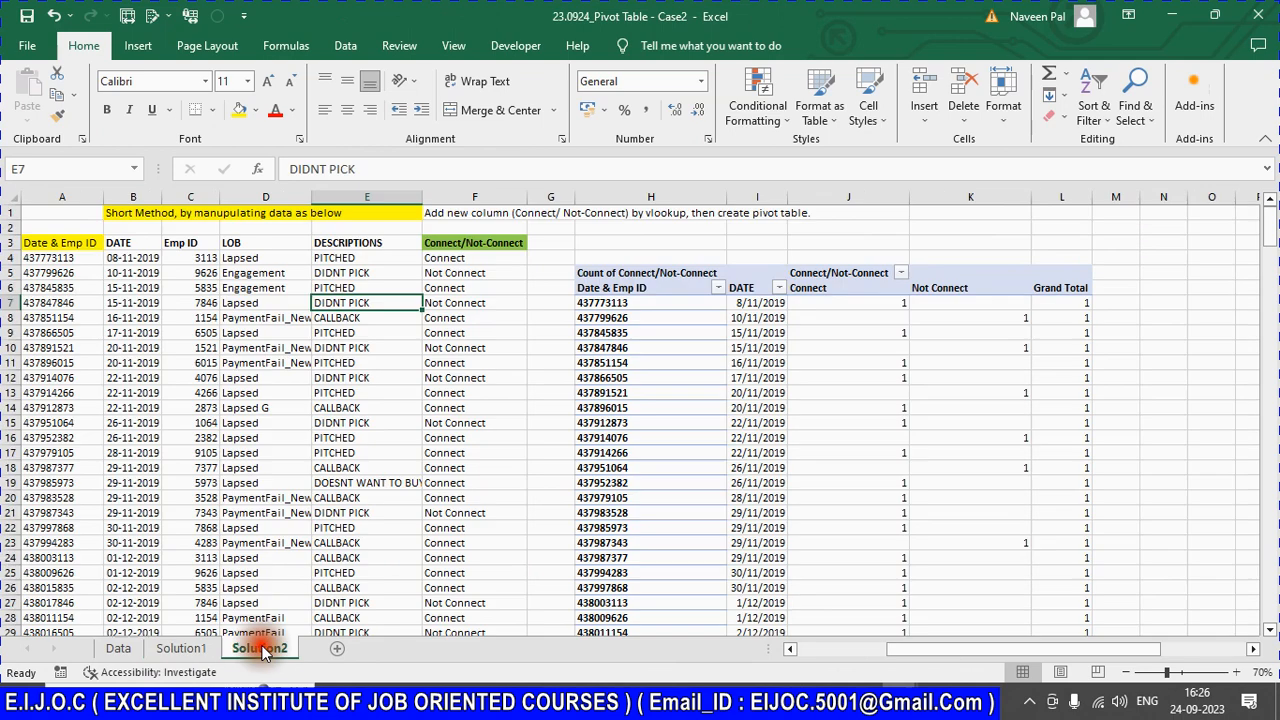
click(50, 213)
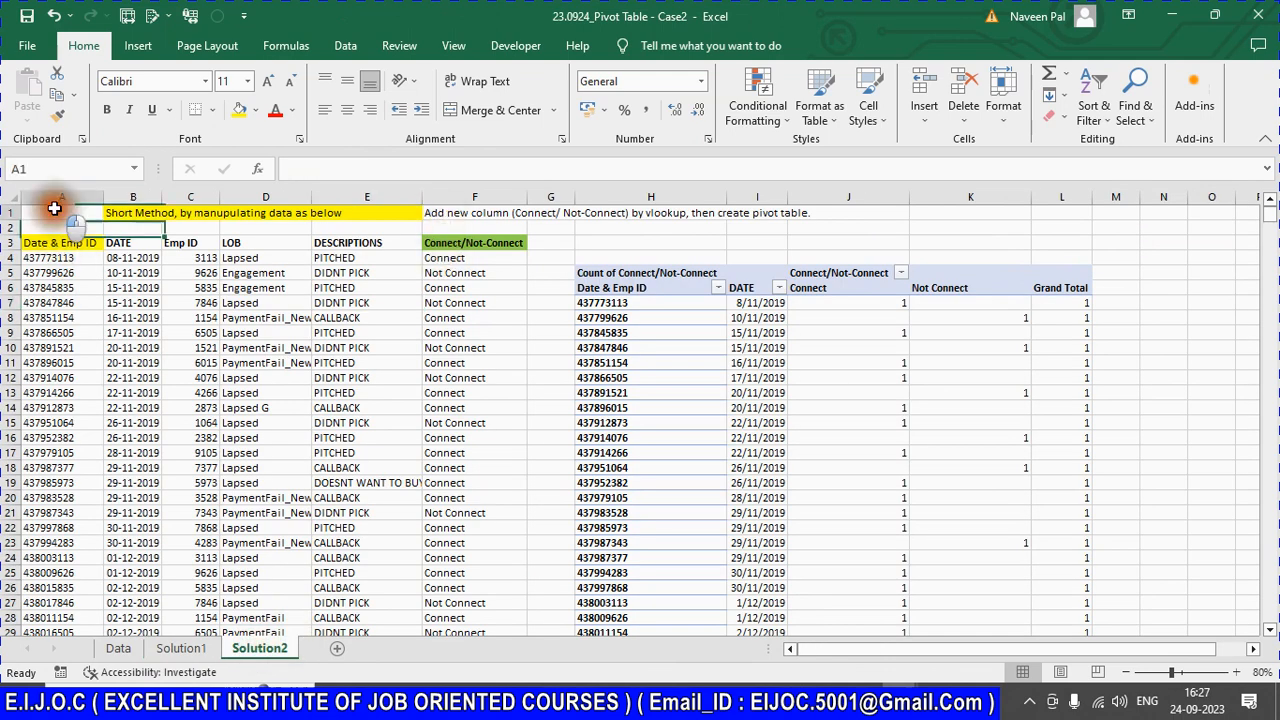
click(476, 195)
click(81, 242)
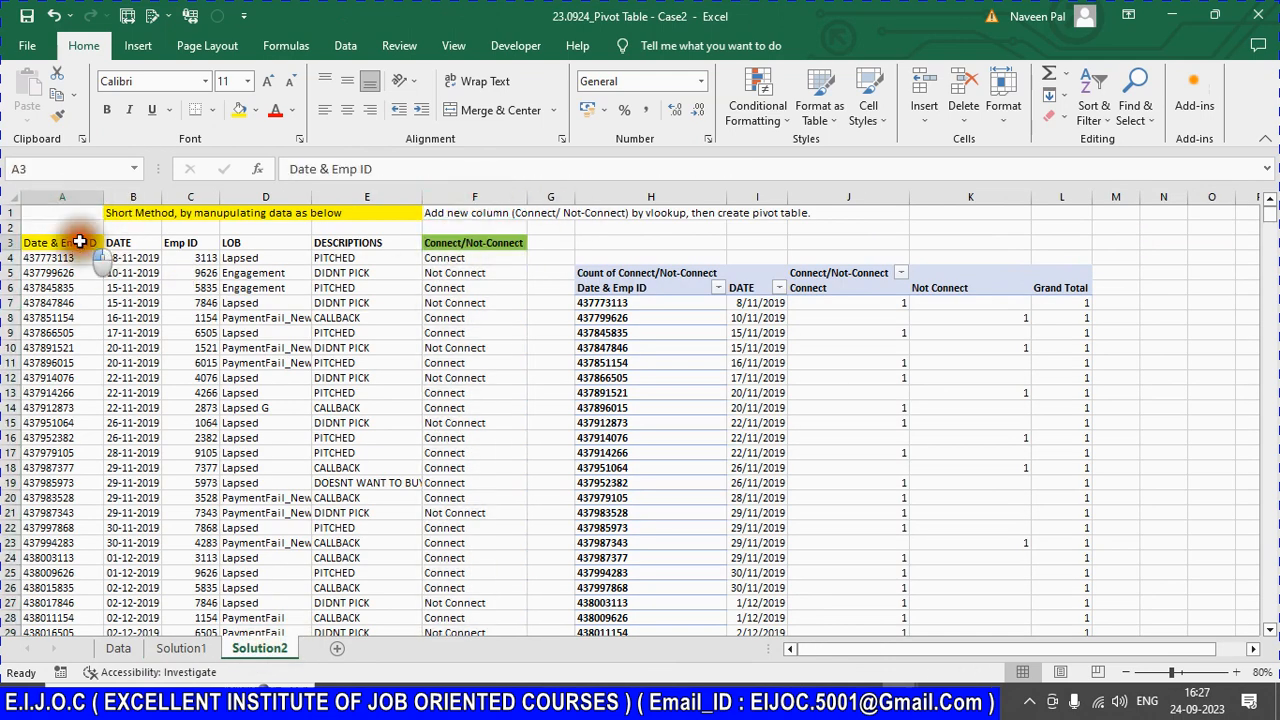
click(672, 289)
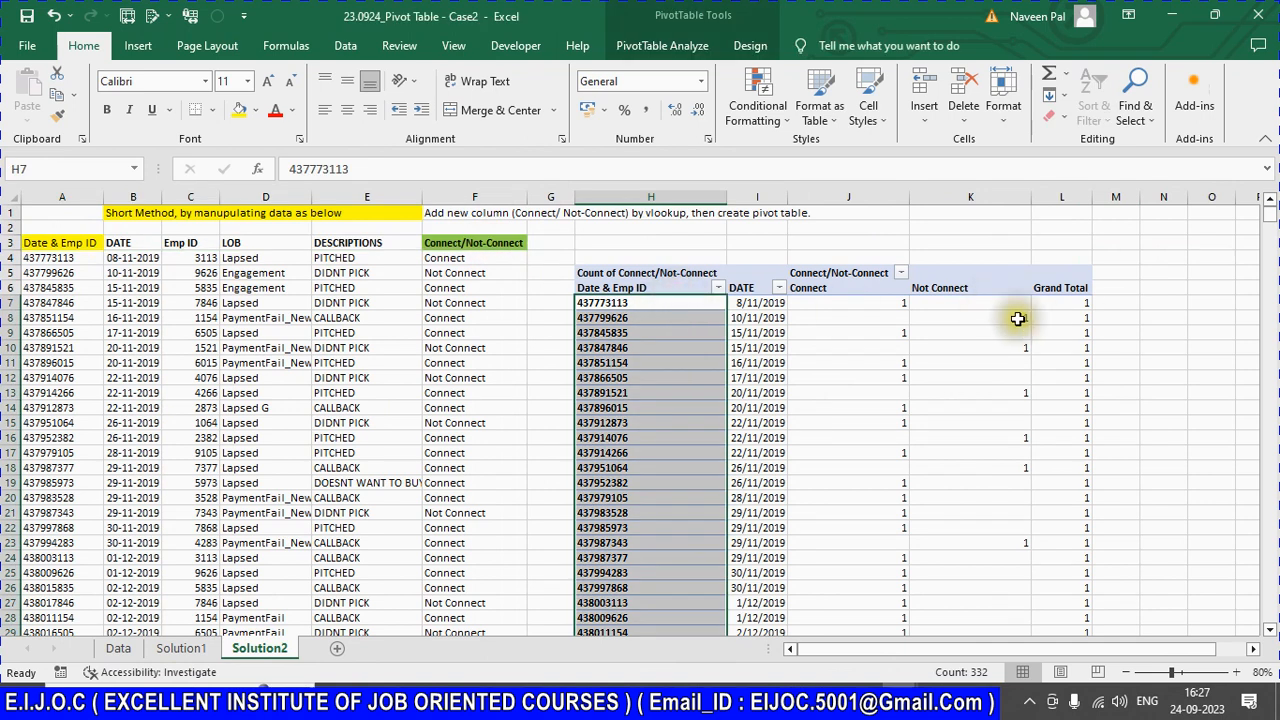
click(874, 352)
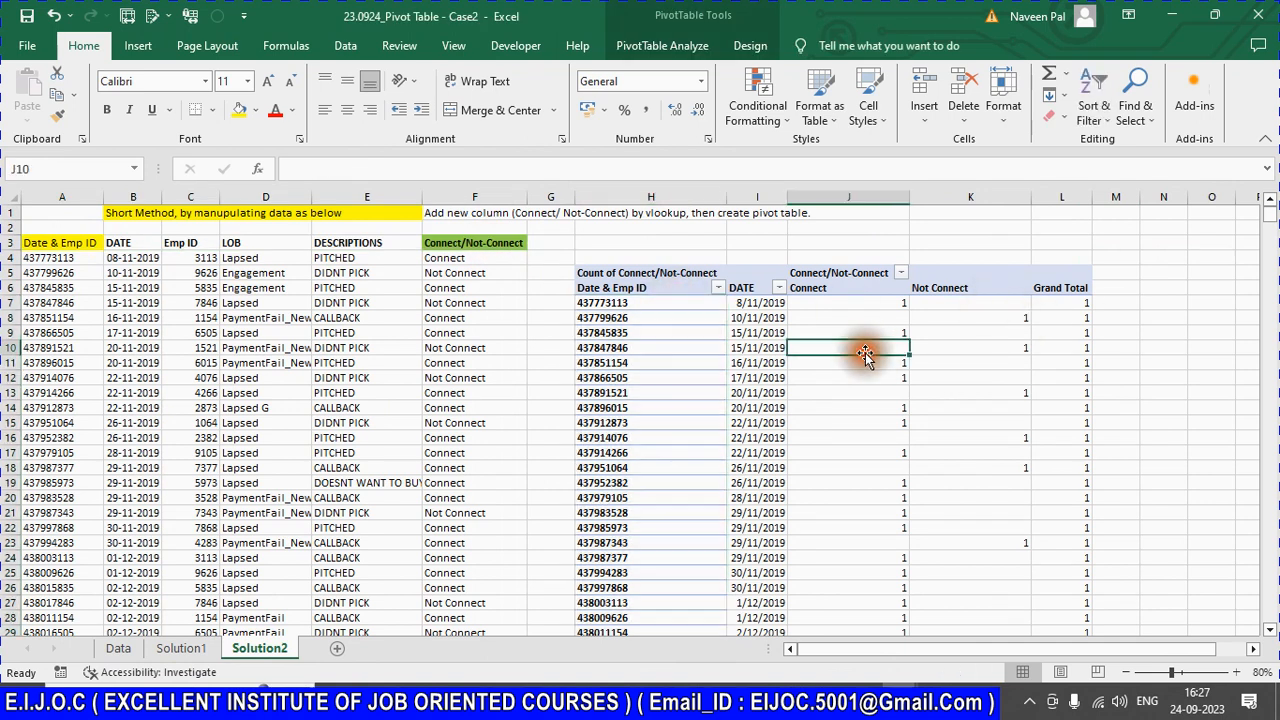
click(506, 264)
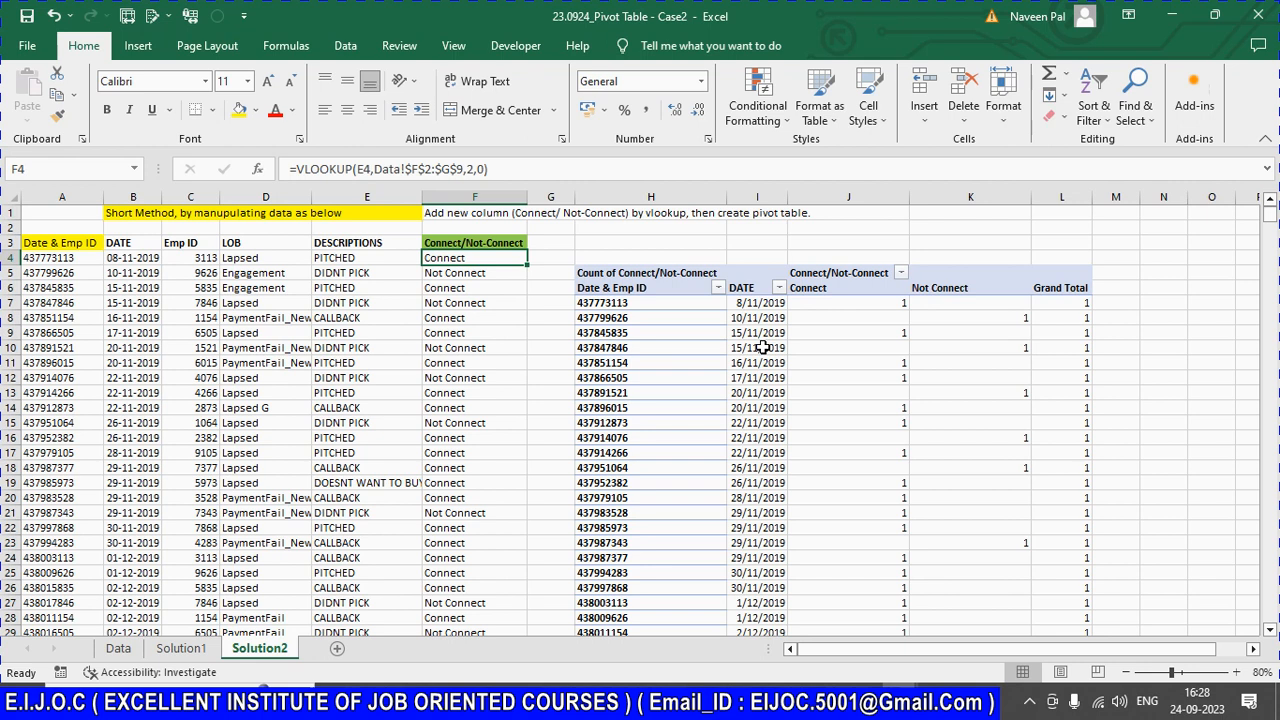
Step: On Solution1, examine the row 5 description headings and the Connect and Not Connect values in rows 7 and 9
click(181, 648)
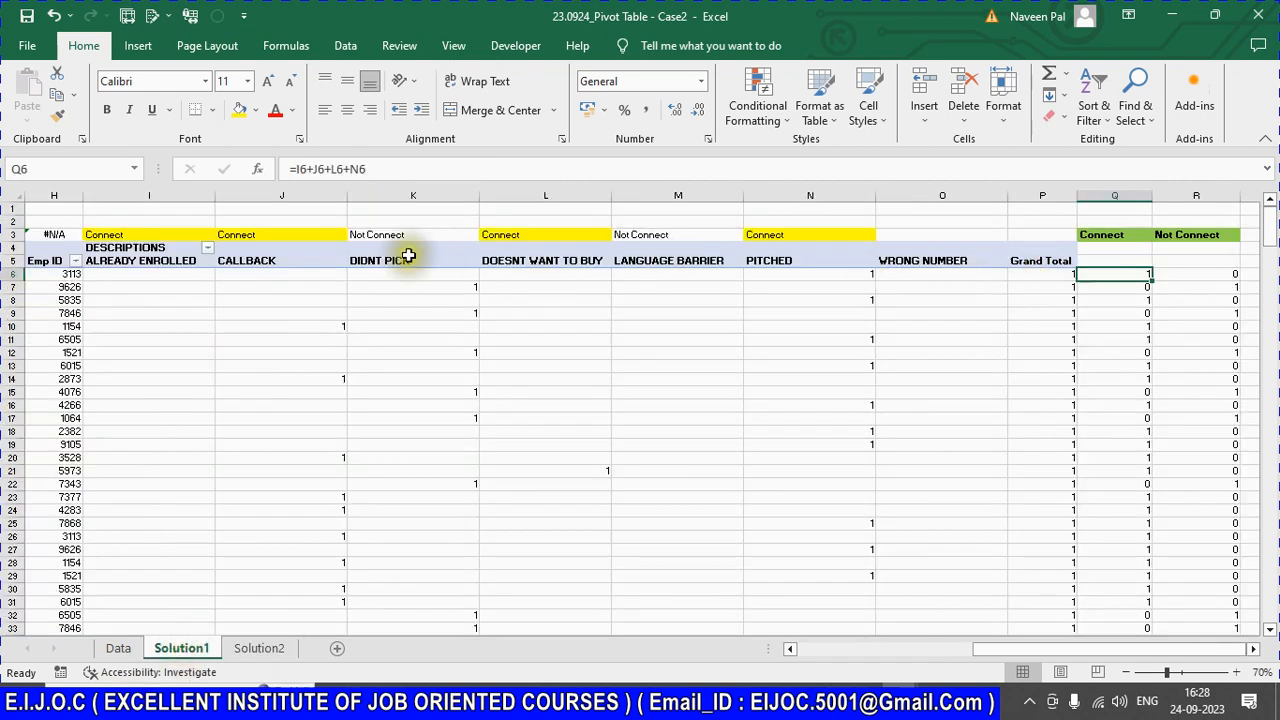
click(149, 260)
click(268, 261)
click(617, 261)
click(1128, 286)
click(1208, 287)
click(1143, 313)
click(1220, 313)
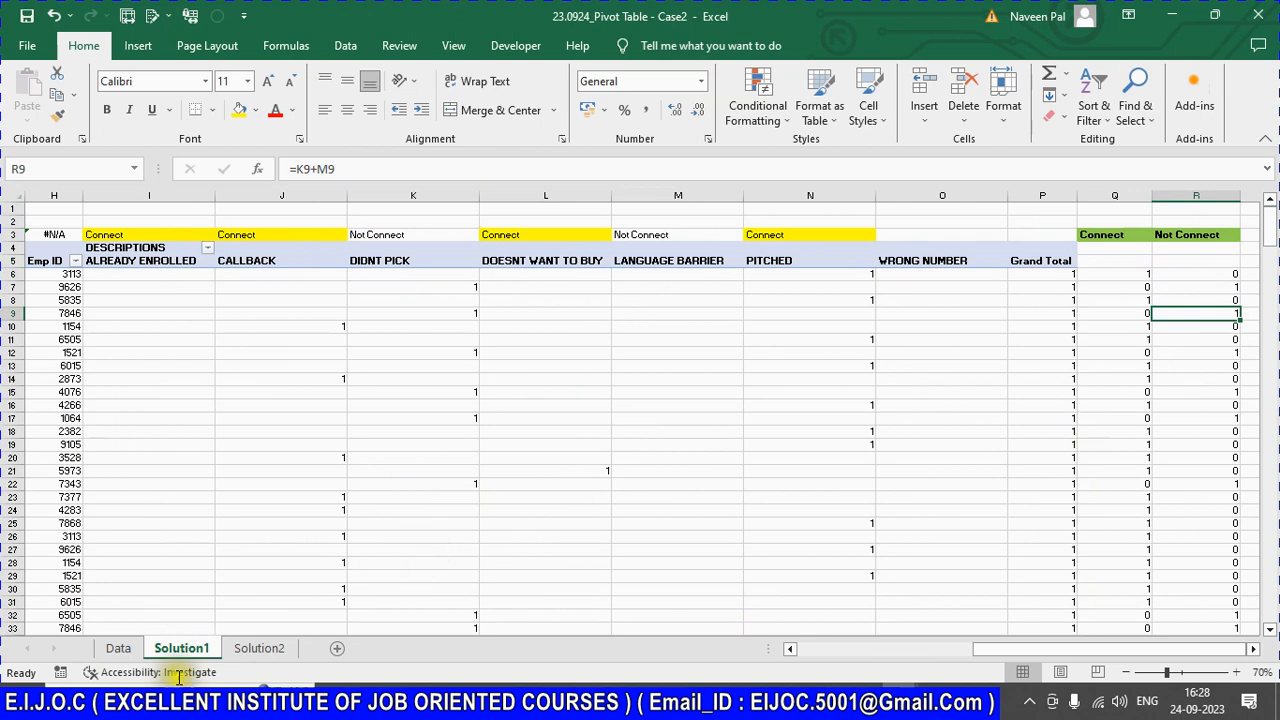
Step: On Solution2, look over cells A4 and F4 and the pivot table range H6:K11
click(262, 652)
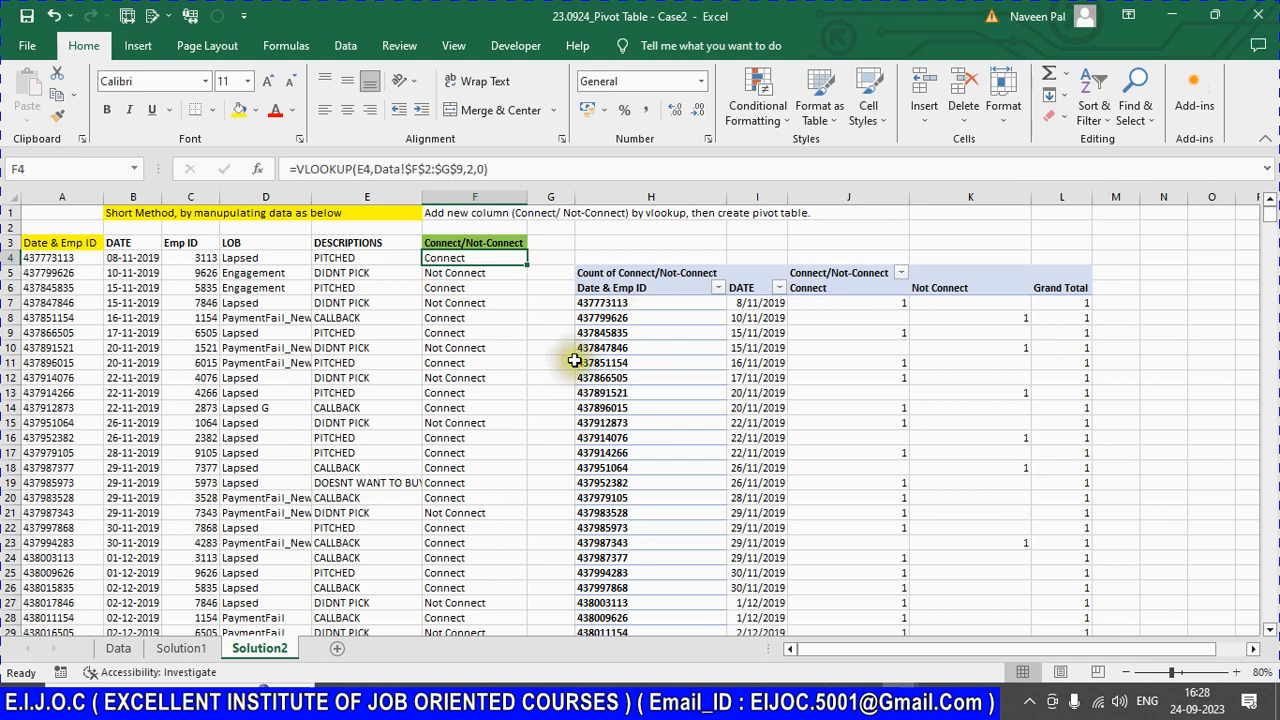
click(58, 258)
click(490, 258)
drag(704, 290, 968, 362)
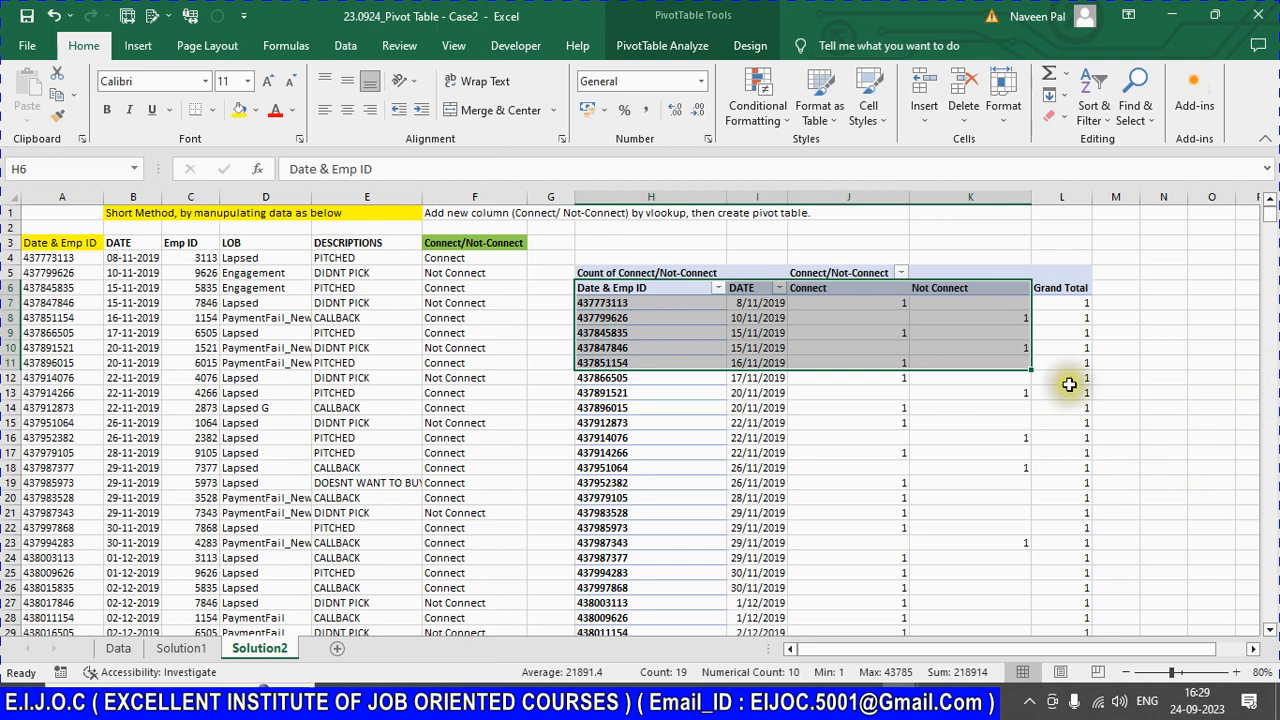
Step: Close the Pivot Table - Case2 workbook and open Link4 in the PIVOT CHARTS row of EXCEL-STATUS - ALL
mouse_move(910, 411)
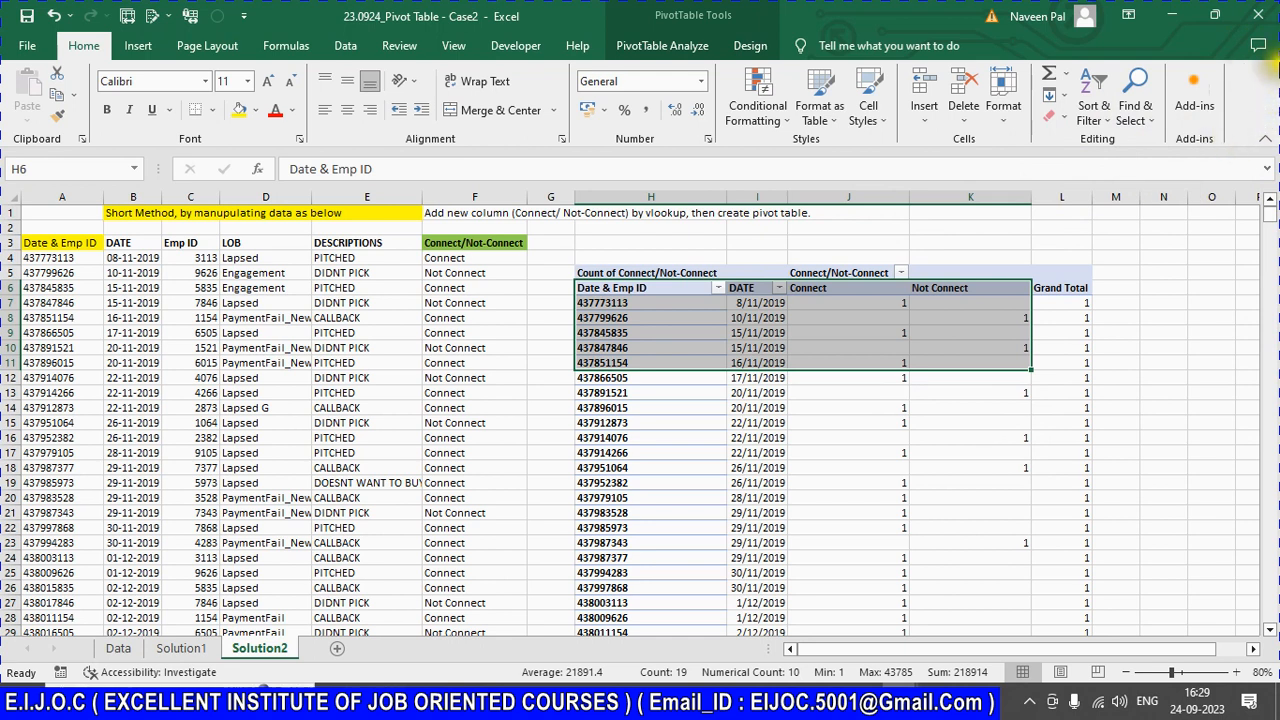
click(1263, 14)
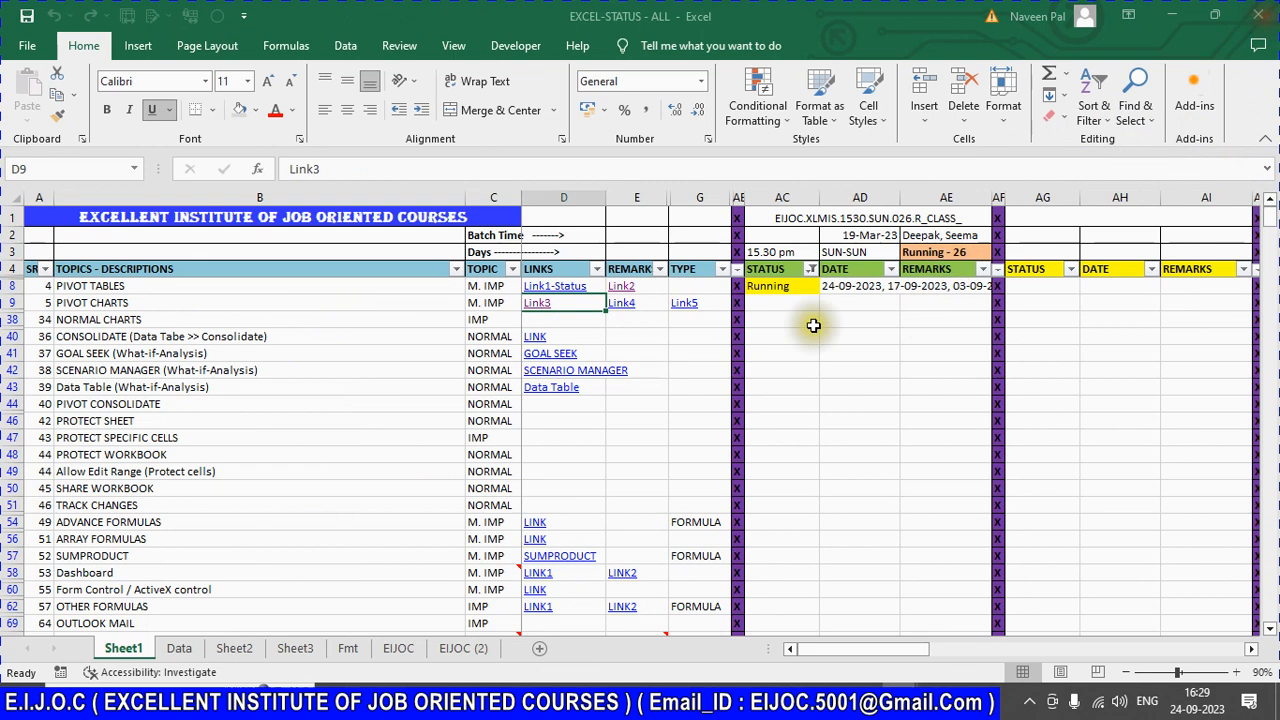
click(619, 303)
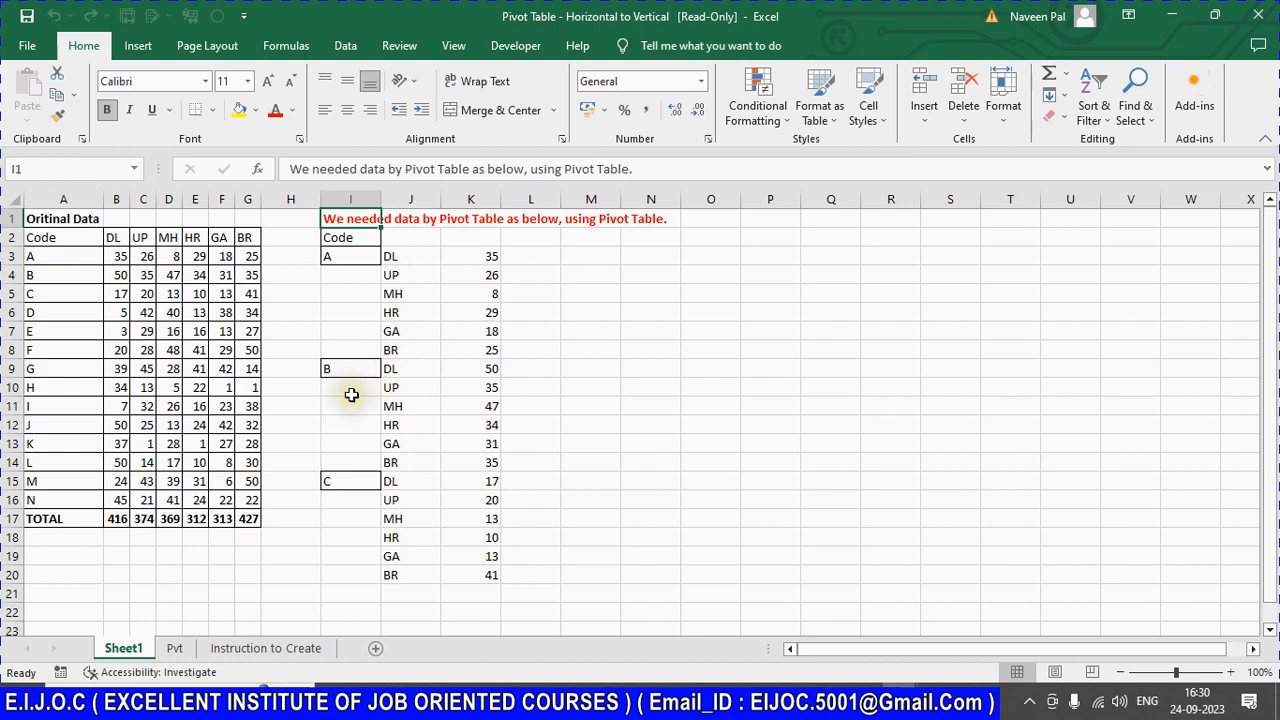
Step: Try to save the read-only Pivot Table - Horizontal to Vertical workbook
key(ctrl+s)
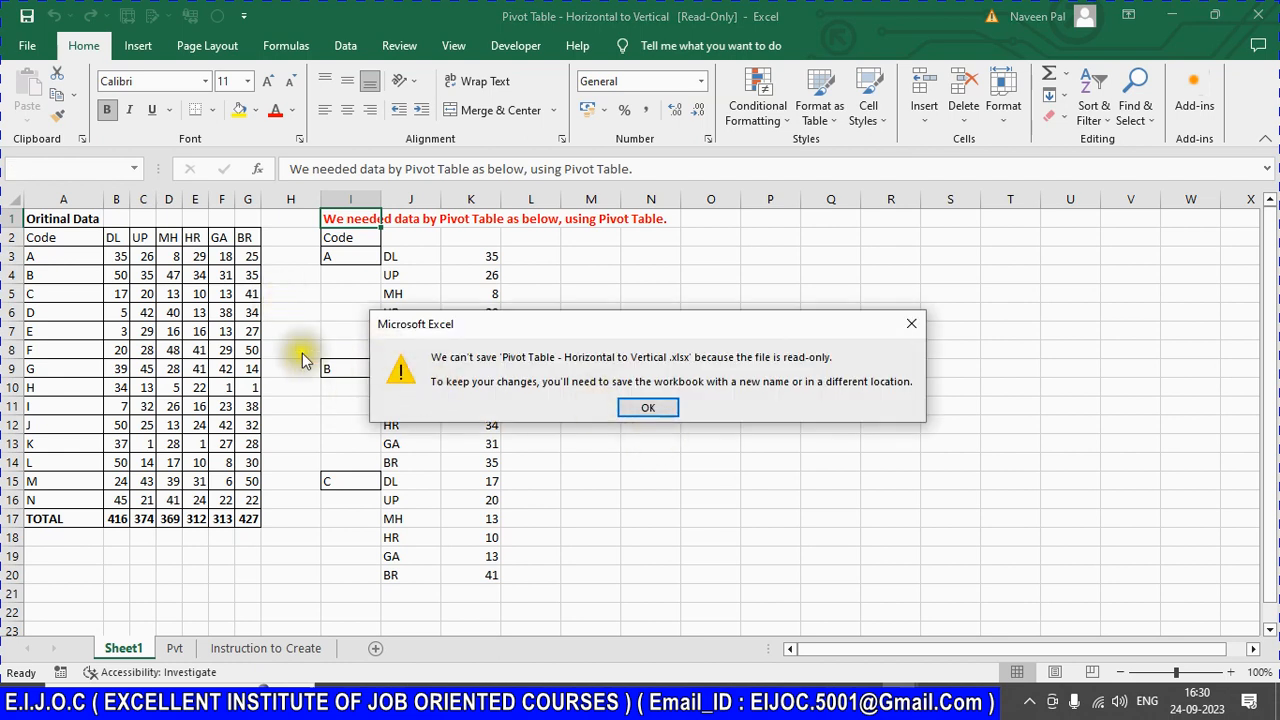
click(910, 322)
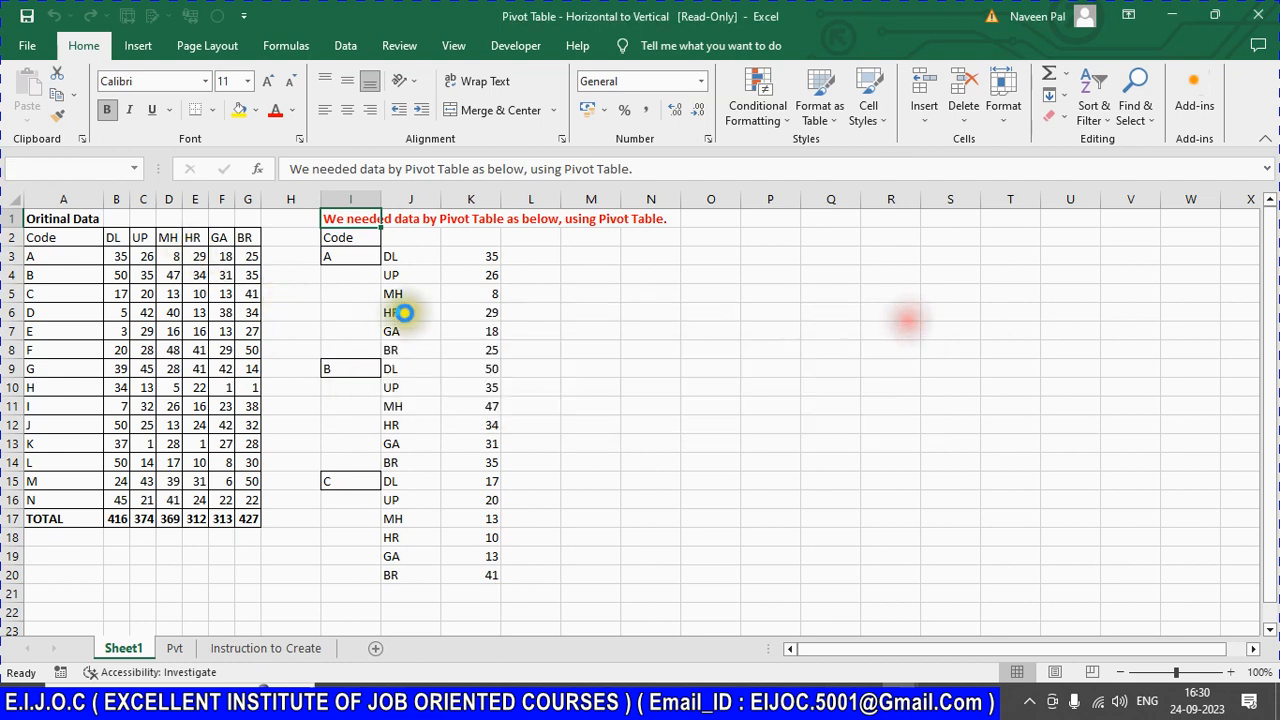
key(Escape)
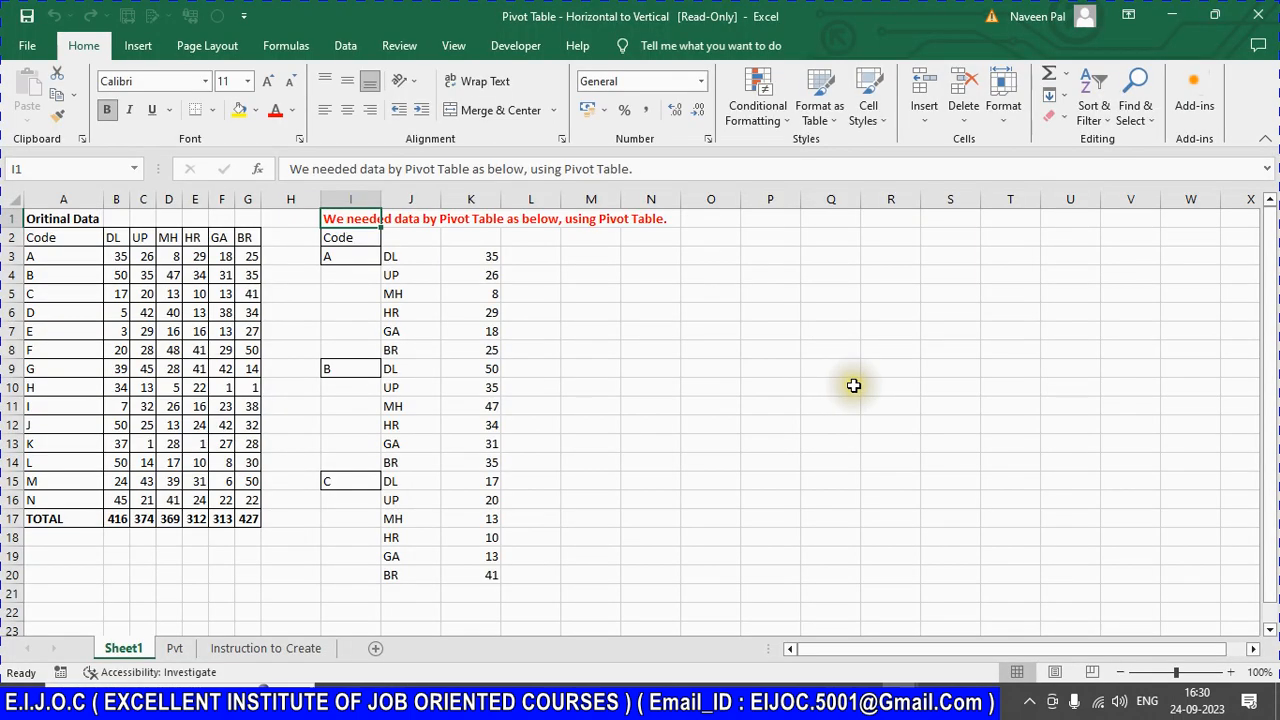
Step: Copy the path of the 19_Class_23.0924 folder from File Explorer and return to the Horizontal to Vertical workbook in Excel
click(143, 256)
click(116, 256)
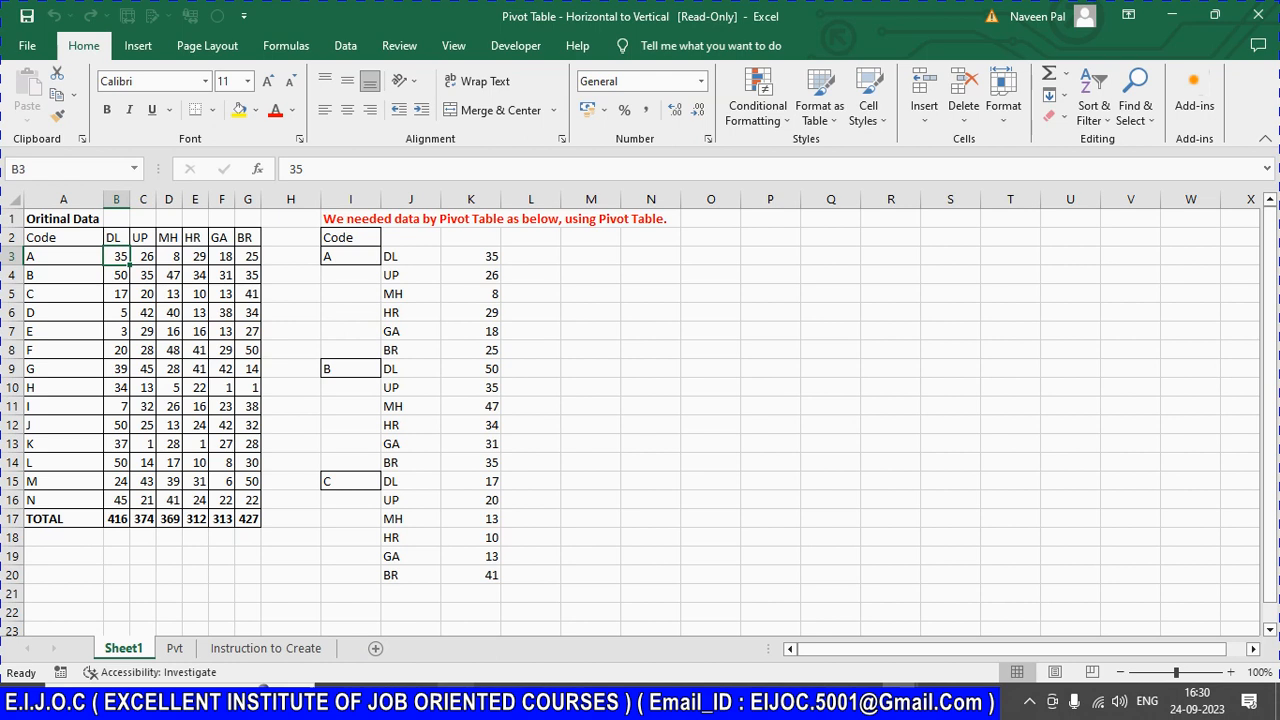
click(420, 700)
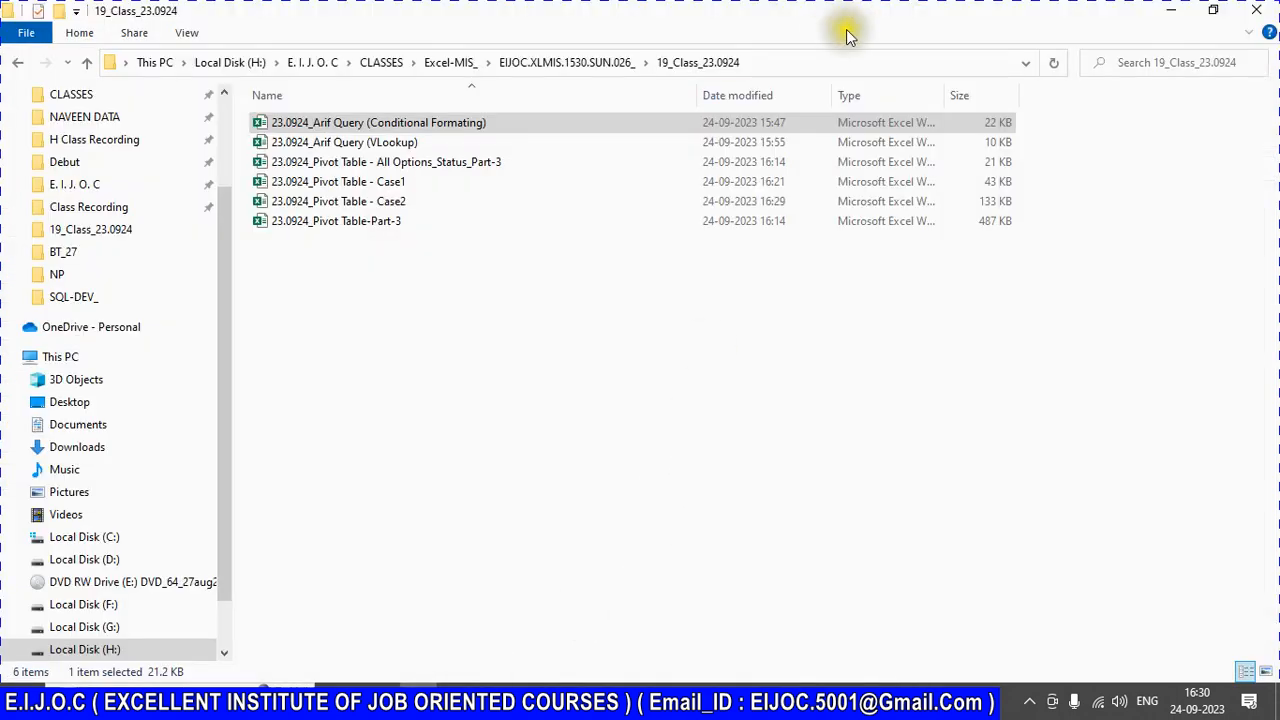
click(857, 63)
key(ctrl+c)
key(alt+Tab)
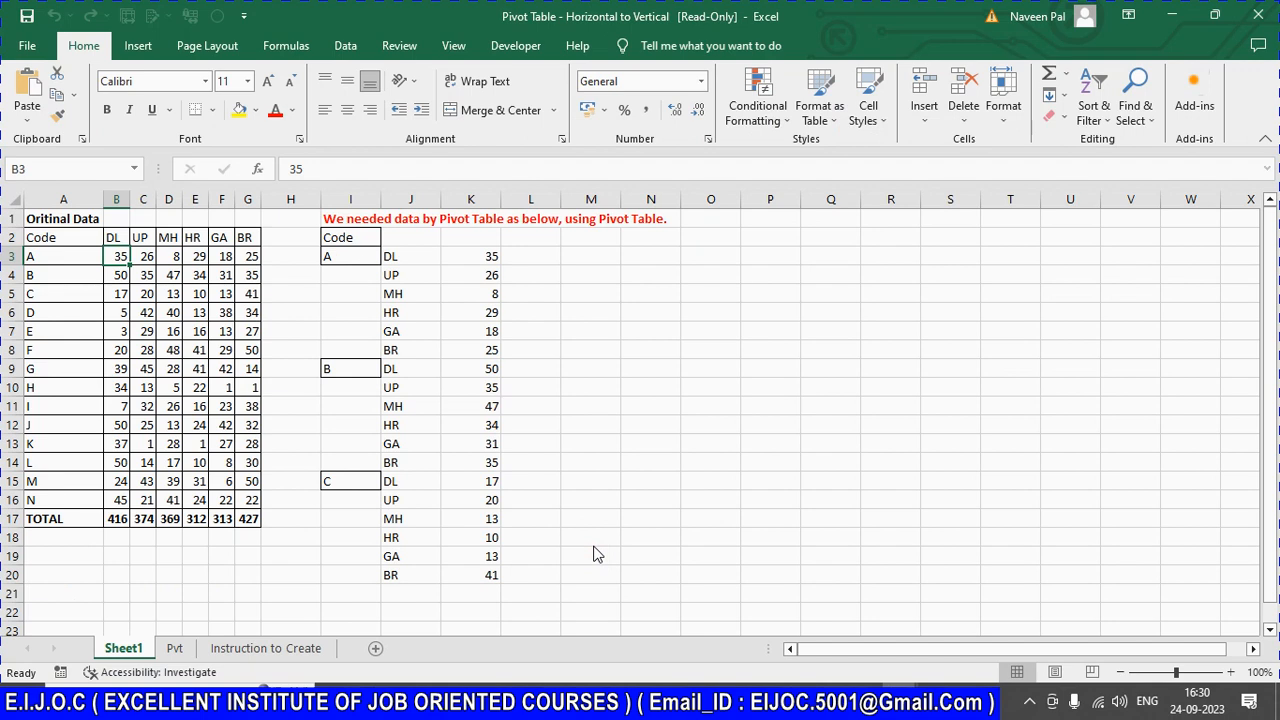
Step: Set the save-as location for the Horizontal to Vertical workbook to the copied 19_Class_23.0924 folder path
key(F12)
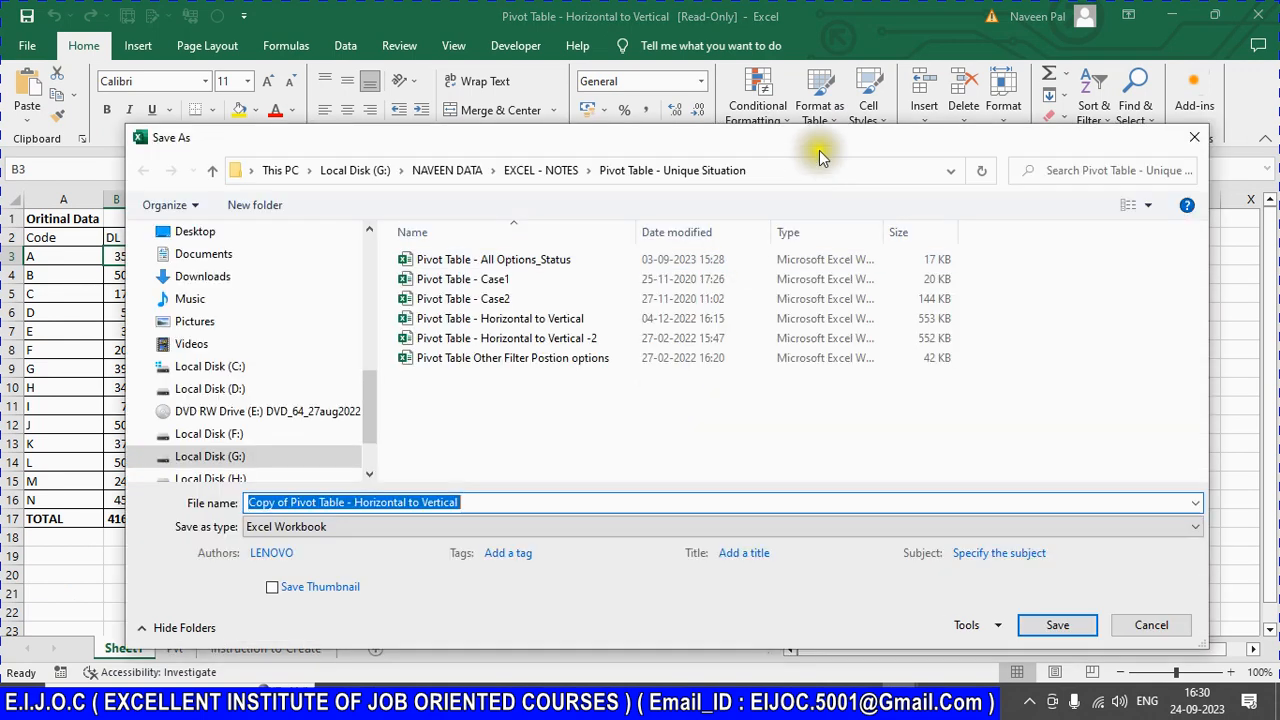
click(793, 170)
key(ctrl+v)
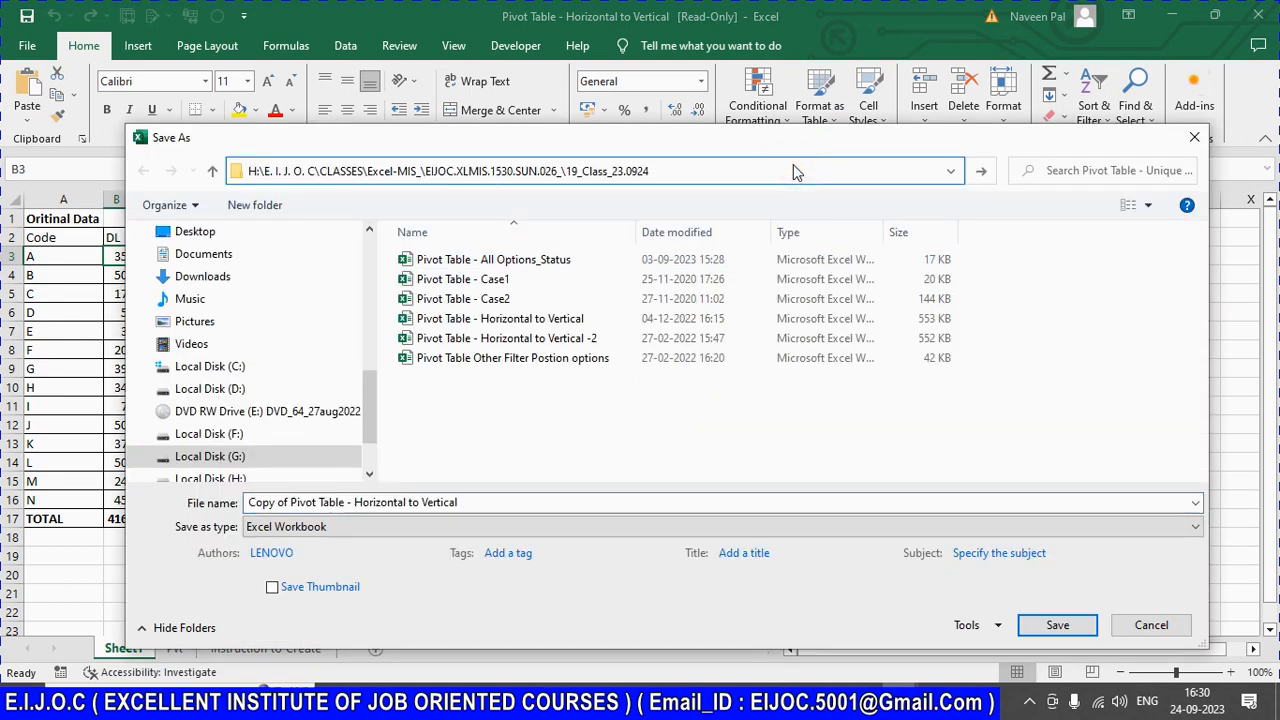
key(Return)
Step: Replace the "Copy of" prefix in the file name with 23.0924_ and save the workbook
click(510, 505)
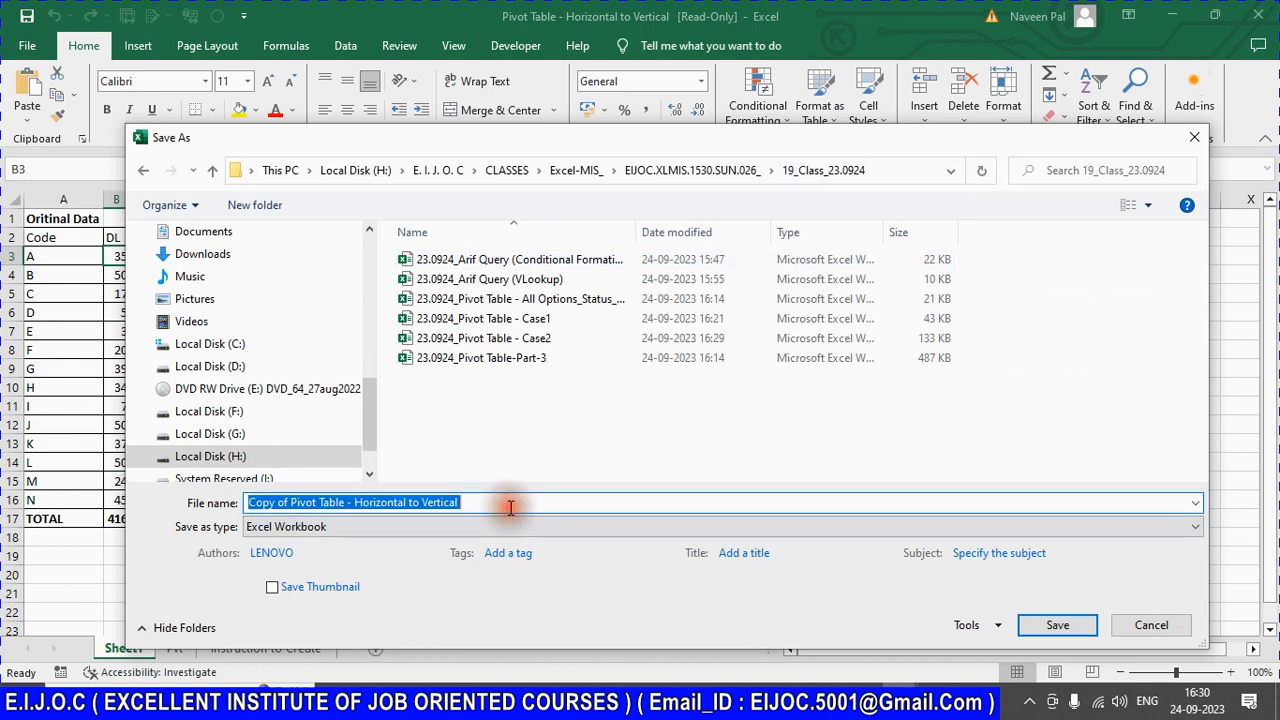
key(Home)
key(ctrl+shift+Right)
key(ctrl+shift+Right)
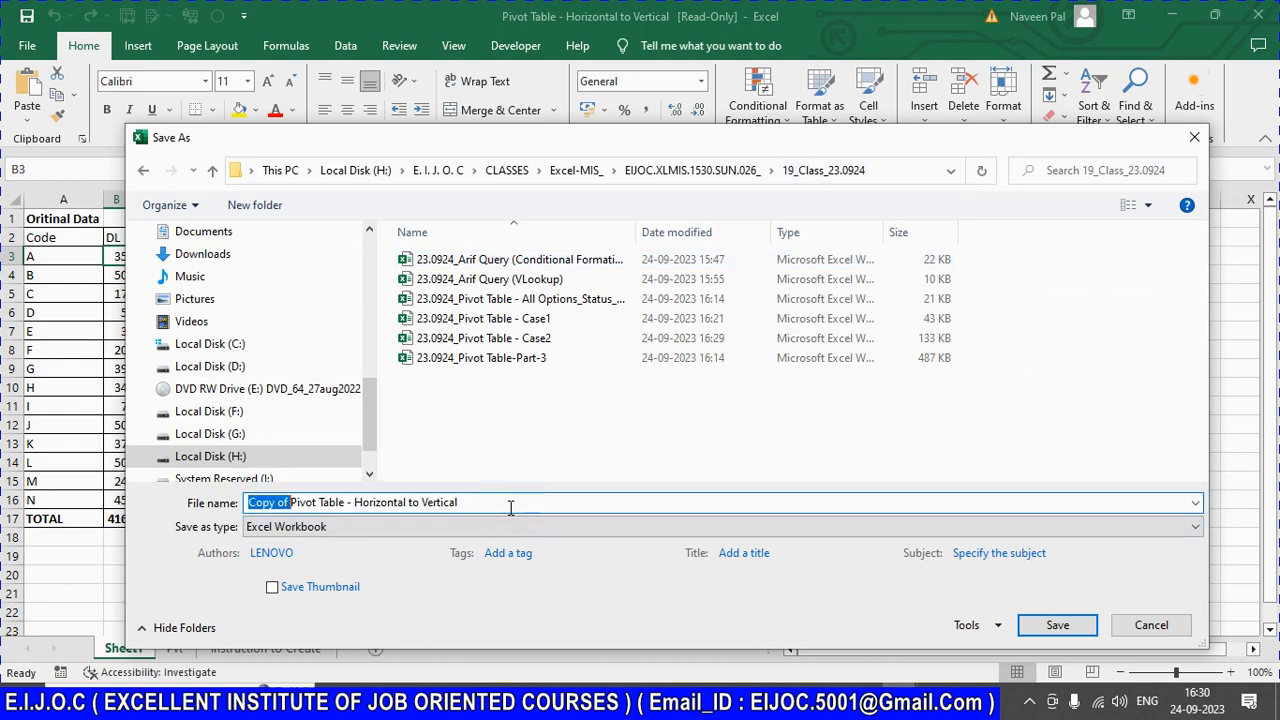
key(Delete)
text(23.09)
text(0)
text(=)
key(BackSpace)
key(BackSpace)
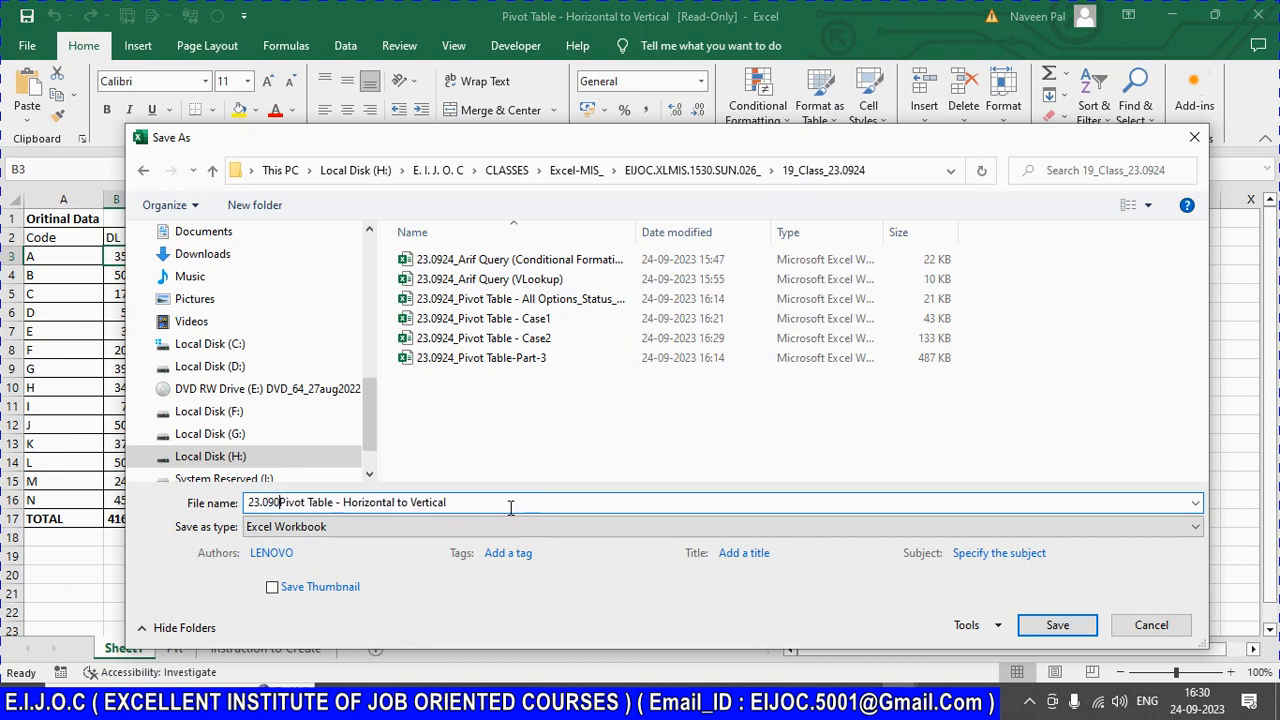
text(24_)
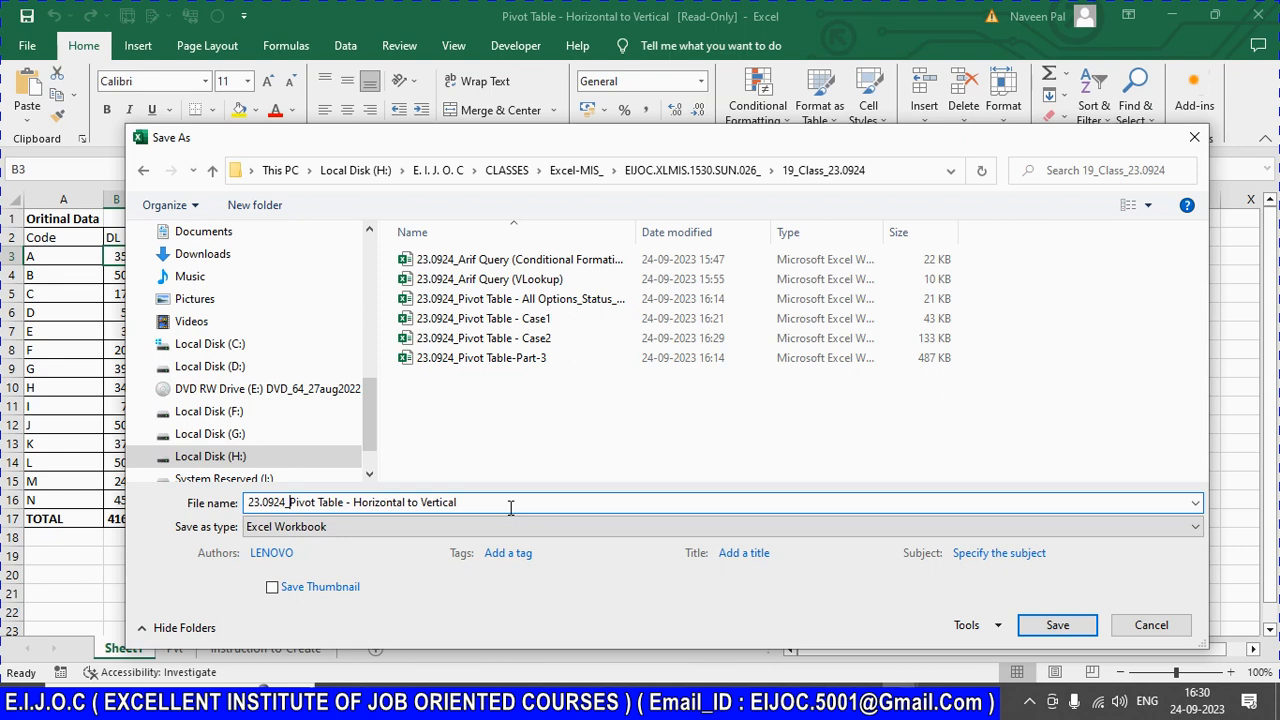
click(1060, 626)
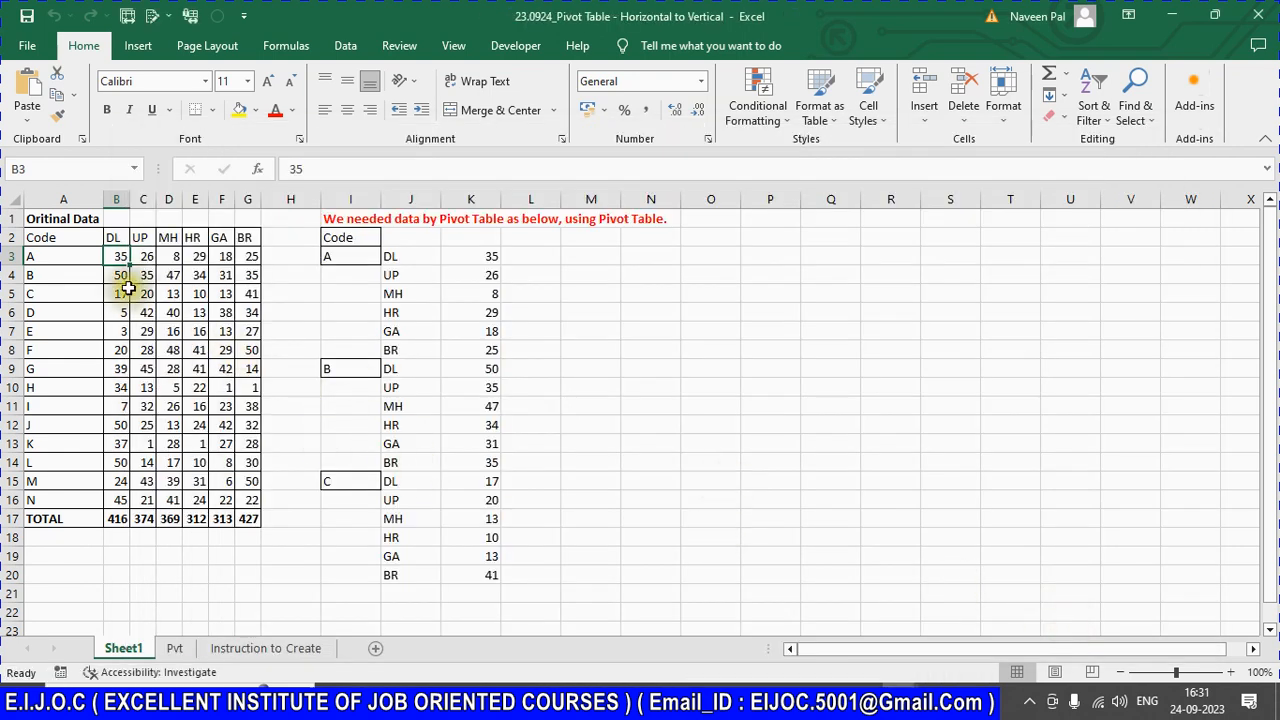
Step: Correct the heading in A1 above the source table to "Original Data"
drag(37, 234, 238, 498)
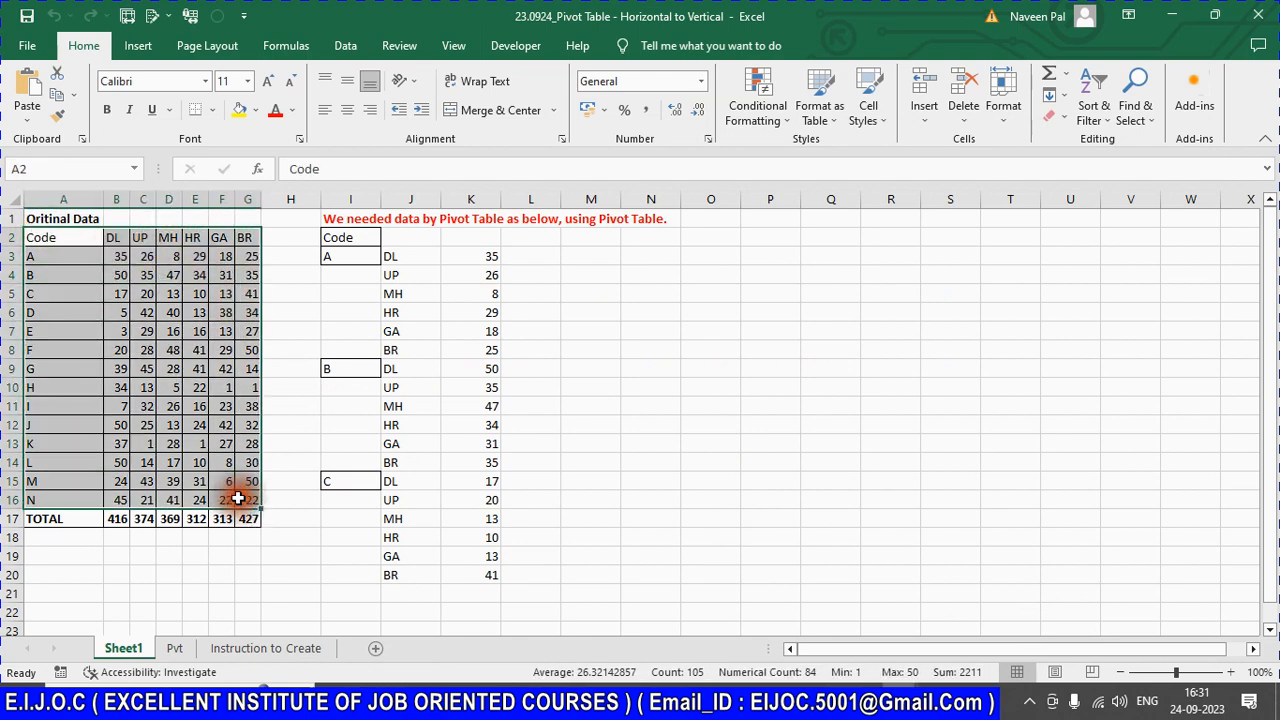
click(48, 216)
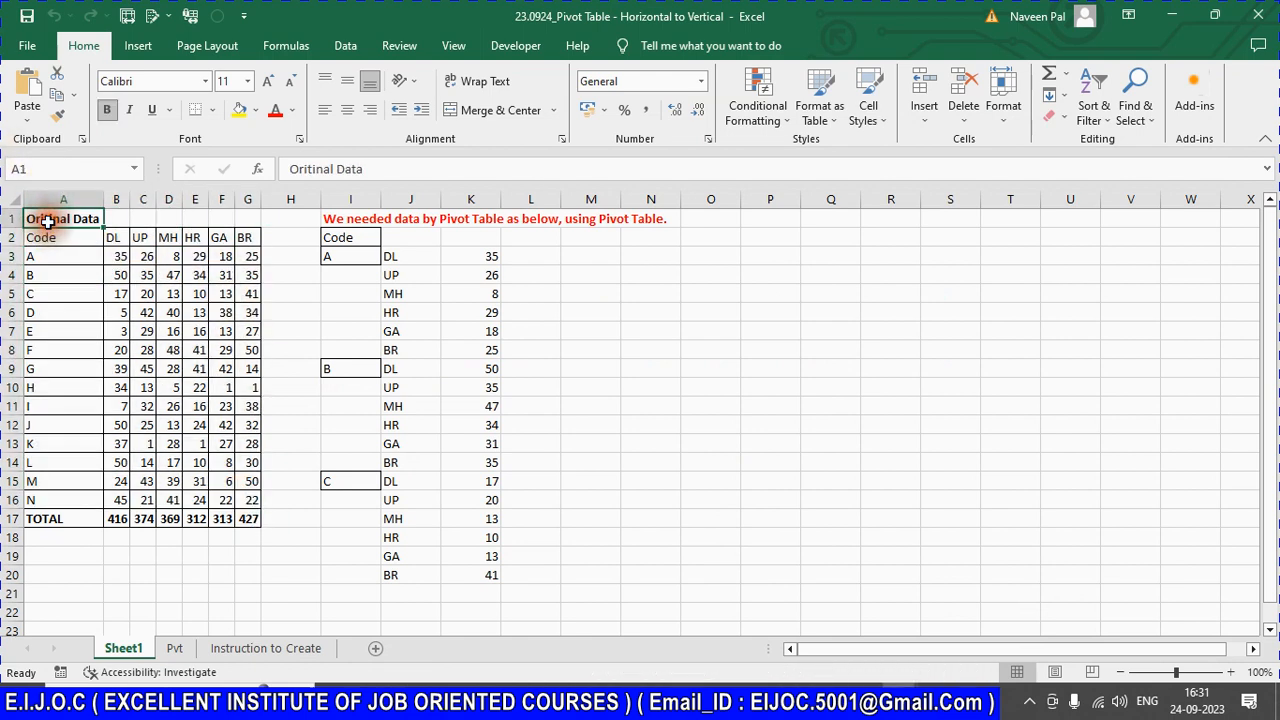
click(318, 168)
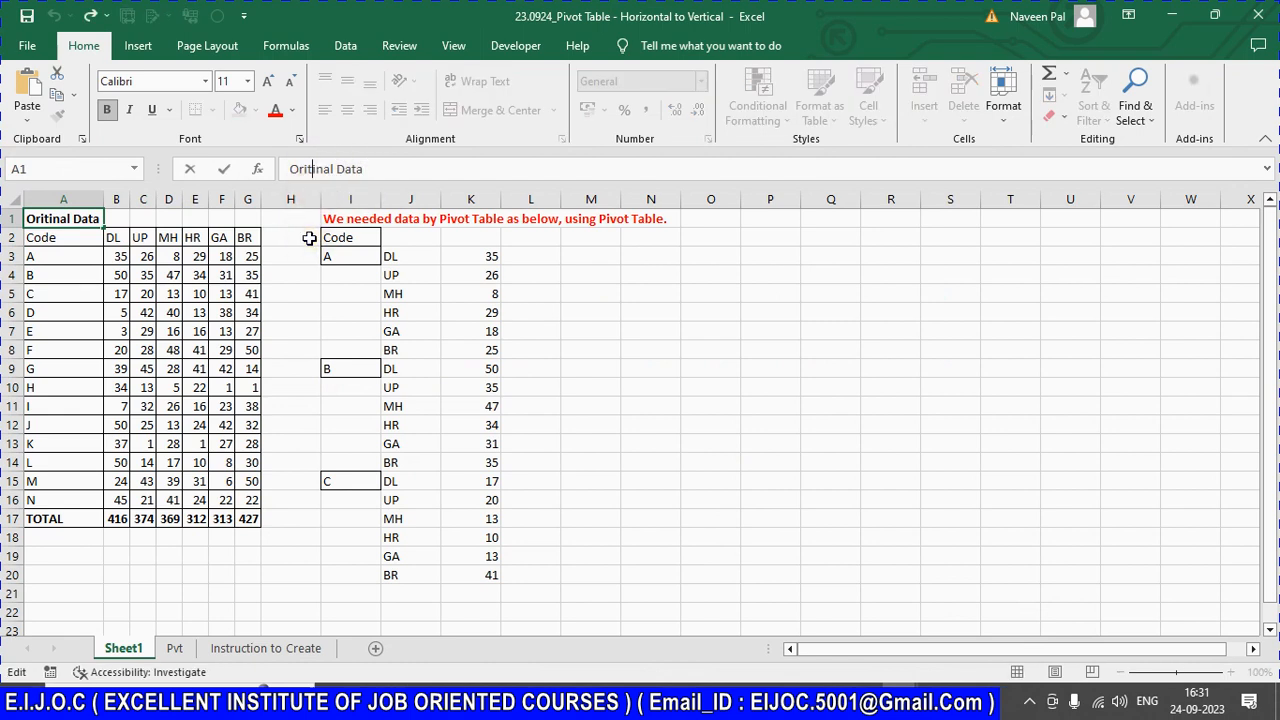
text(g)
key(Return)
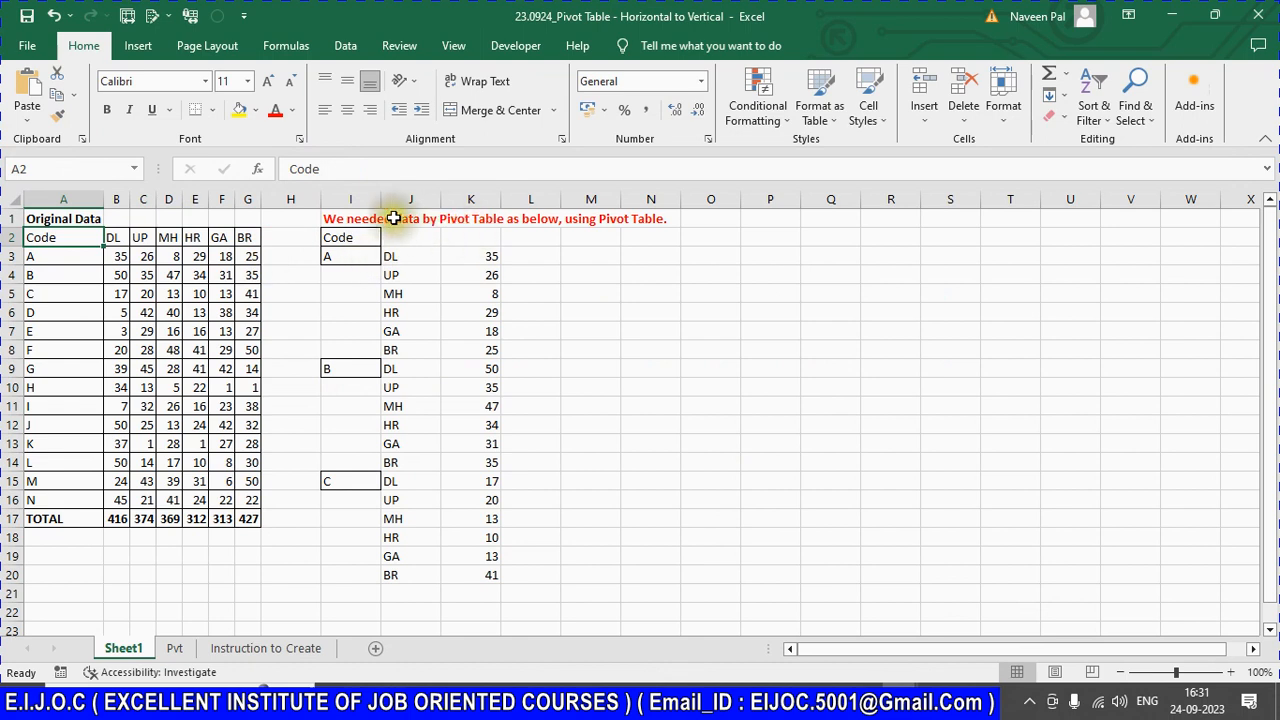
Step: Look over the requirement text in I1 and compare code A's source row with its vertical layout in I3:K8
drag(372, 218, 675, 240)
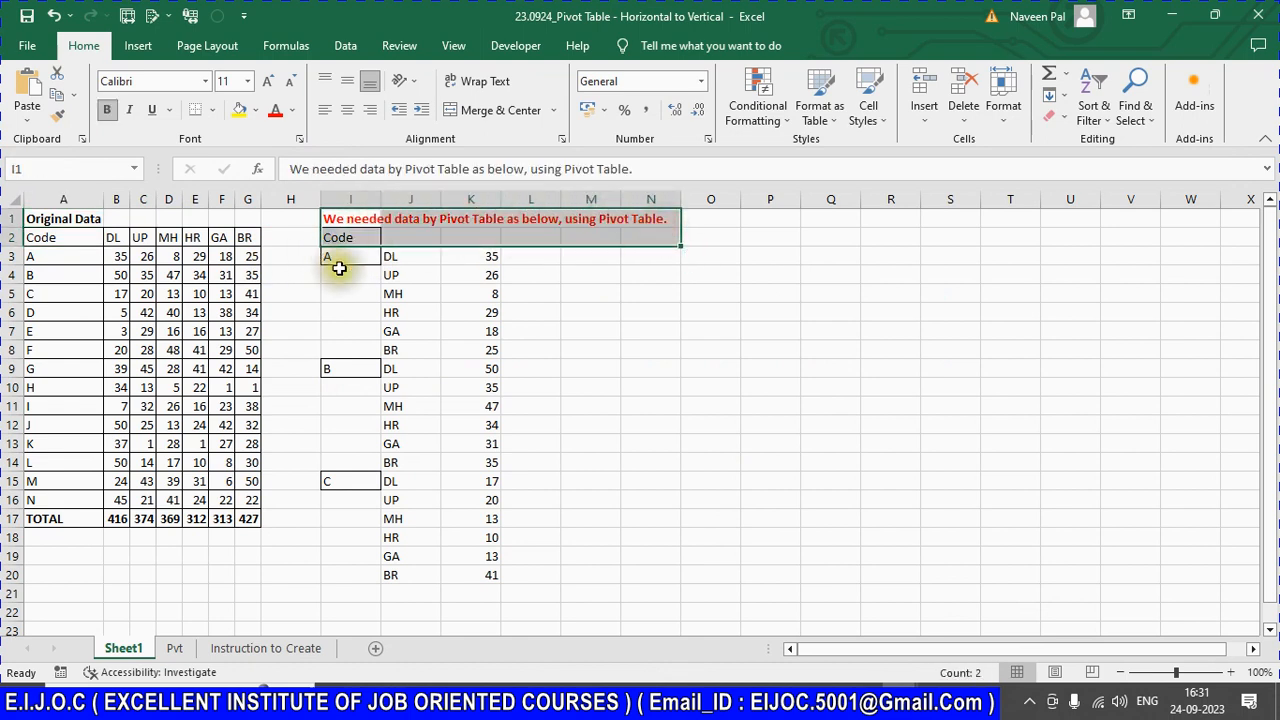
click(350, 258)
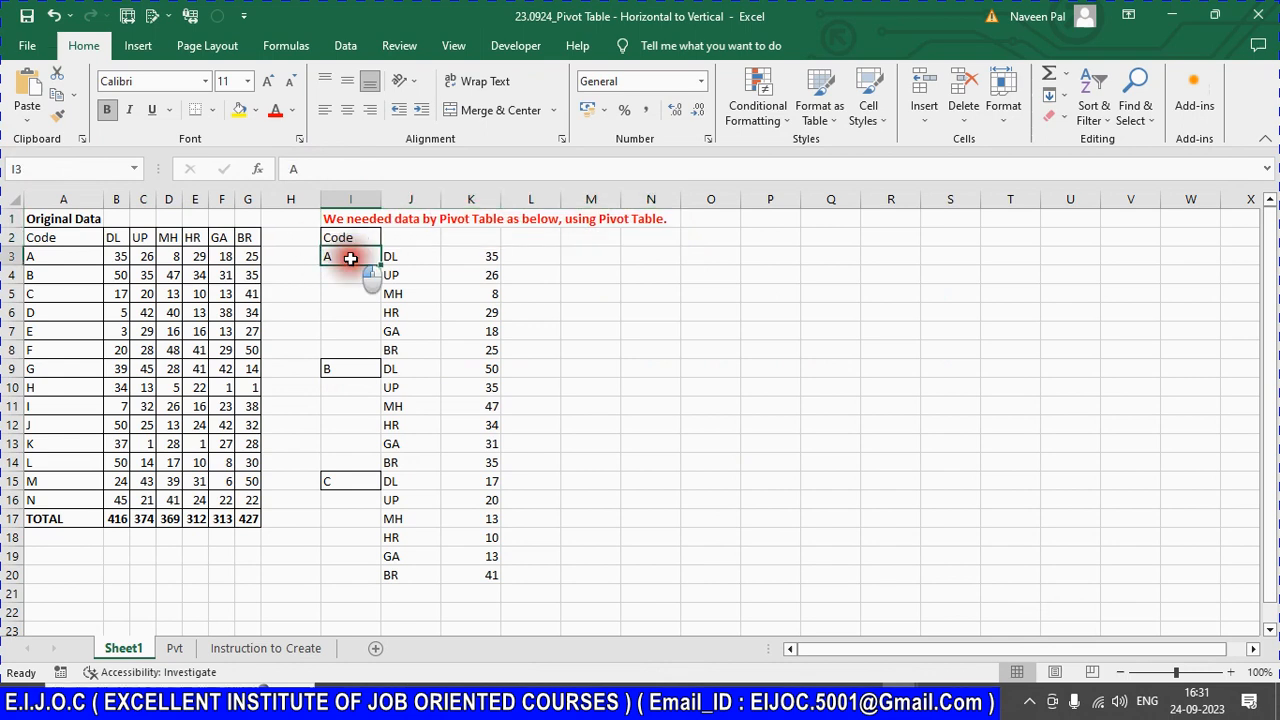
click(52, 253)
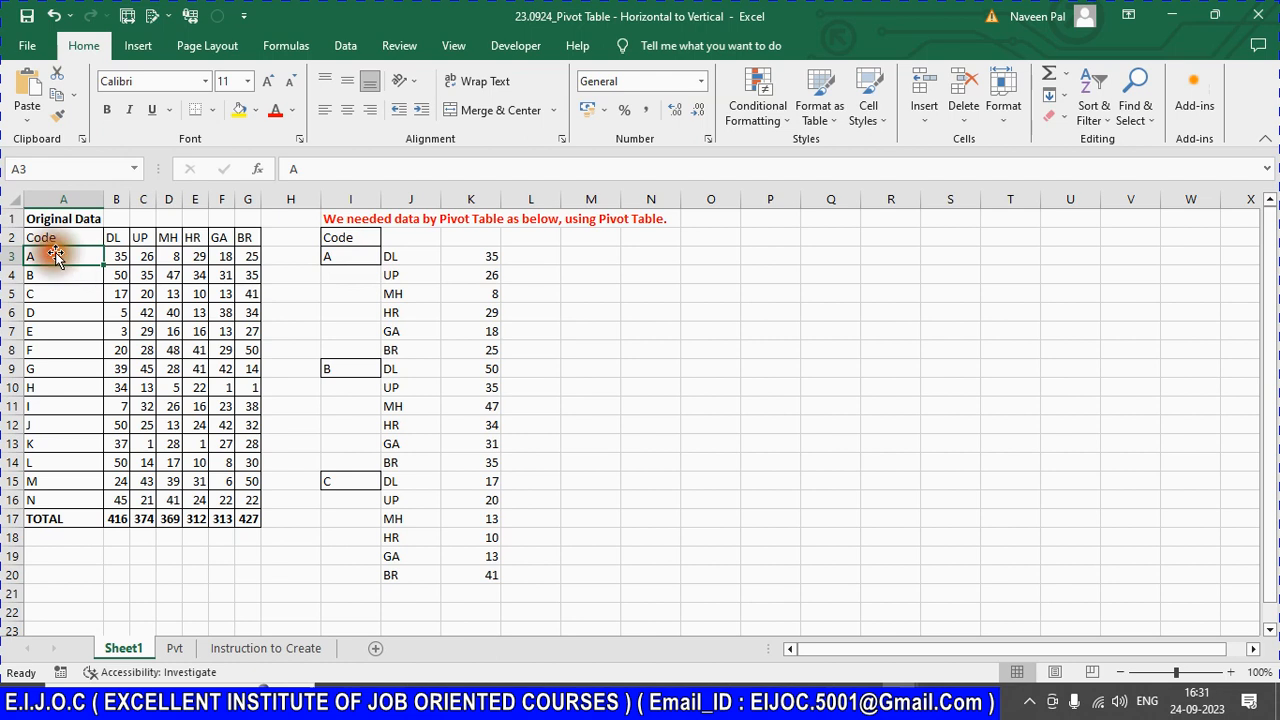
drag(115, 258, 248, 240)
drag(386, 258, 395, 340)
drag(112, 257, 255, 257)
drag(494, 258, 495, 349)
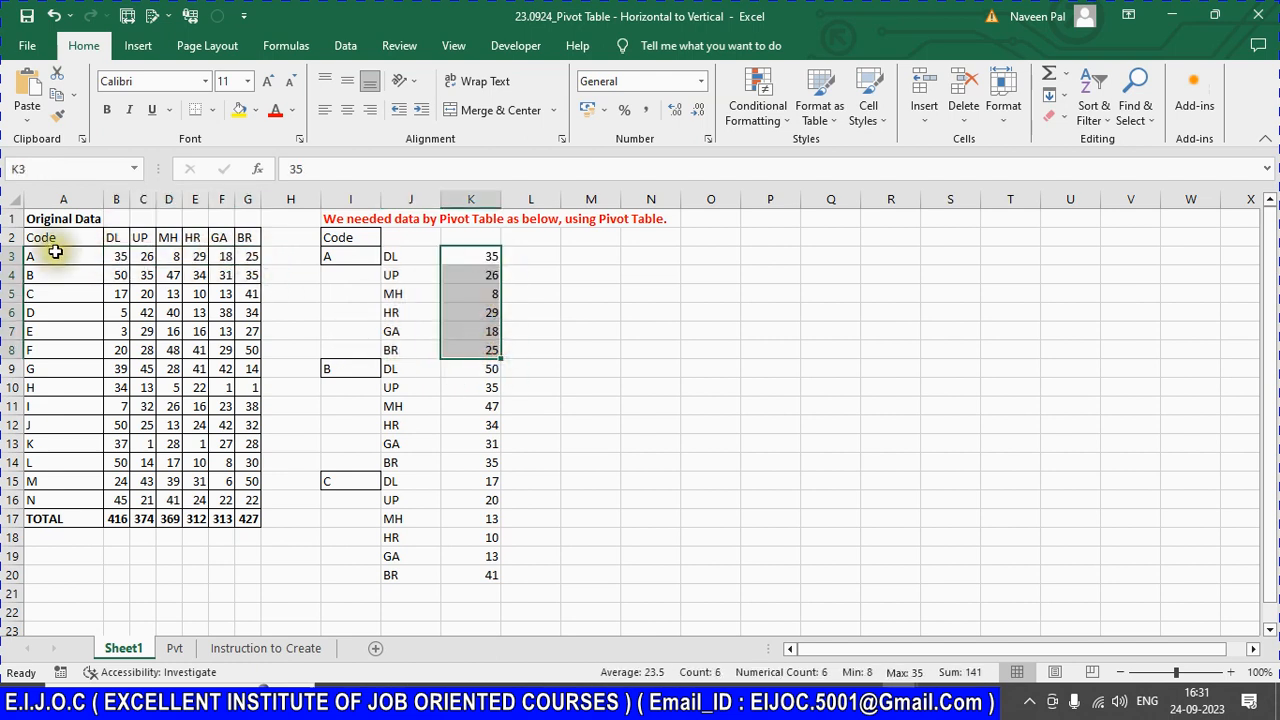
Step: Copy code A from A3 into cell O3 as the start of a manual vertical layout
click(45, 254)
key(ctrl+c)
key(ctrl+Right)
key(ctrl+Right)
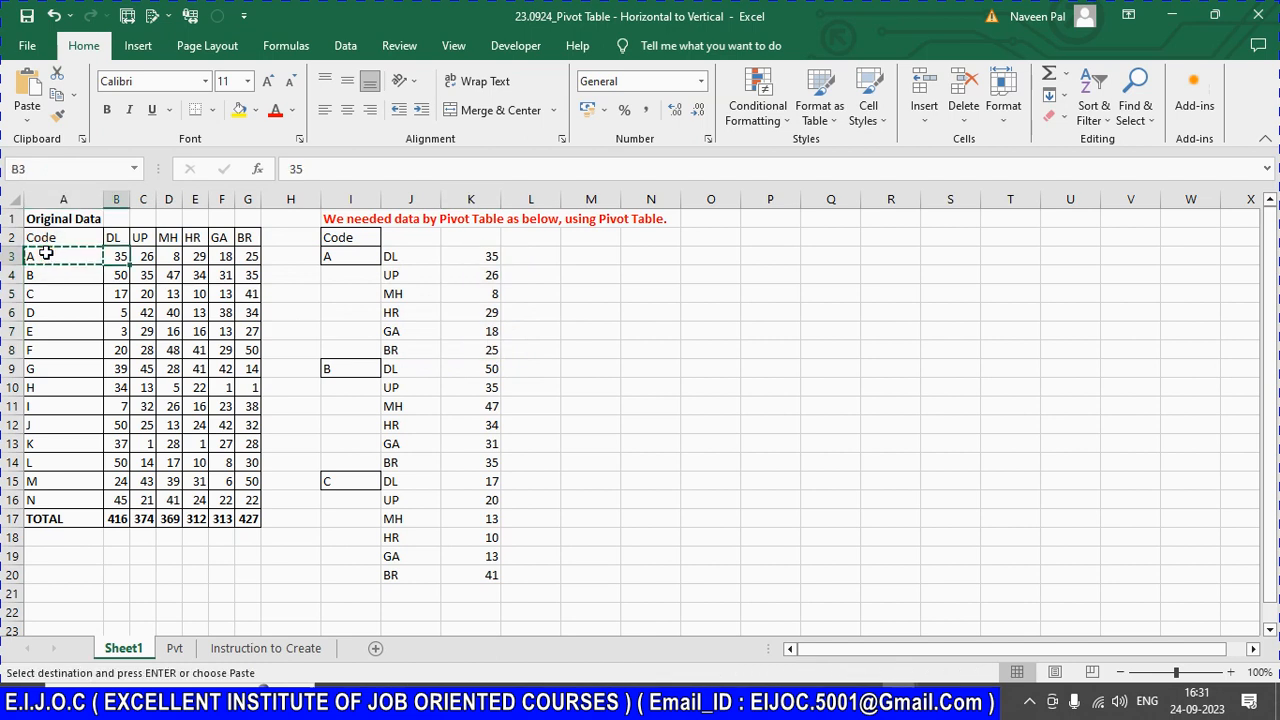
key(Right)
key(Right)
key(Right)
key(Right)
key(Right)
key(Right)
Step: Copy the state headings B2:G2 and paste them as transposed values from P3 down, beside code A
key(Left)
key(Left)
key(Left)
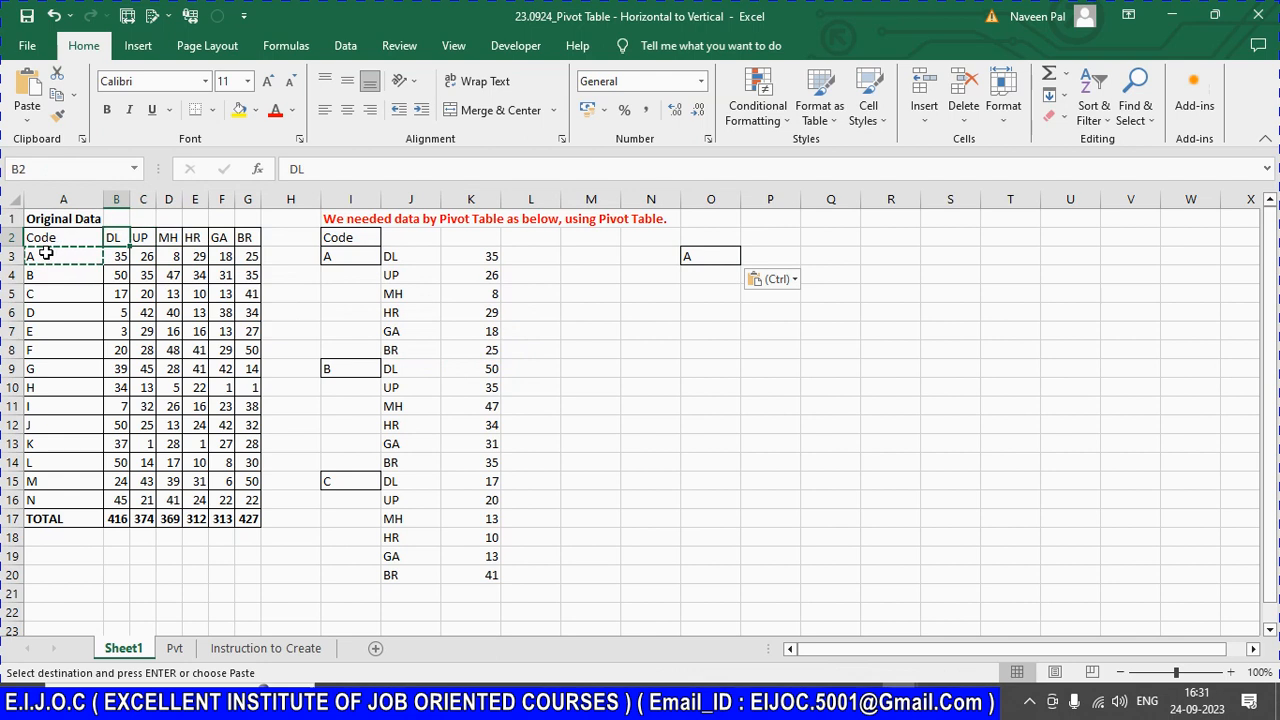
key(Right)
key(Right)
key(Right)
key(Right)
key(Right)
key(Right)
key(Right)
key(Right)
key(Right)
key(Right)
key(Right)
key(Right)
key(Right)
key(Right)
key(Right)
key(Right)
key(Right)
key(Down)
key(Left)
key(Left)
key(Left)
key(Left)
key(Left)
key(Right)
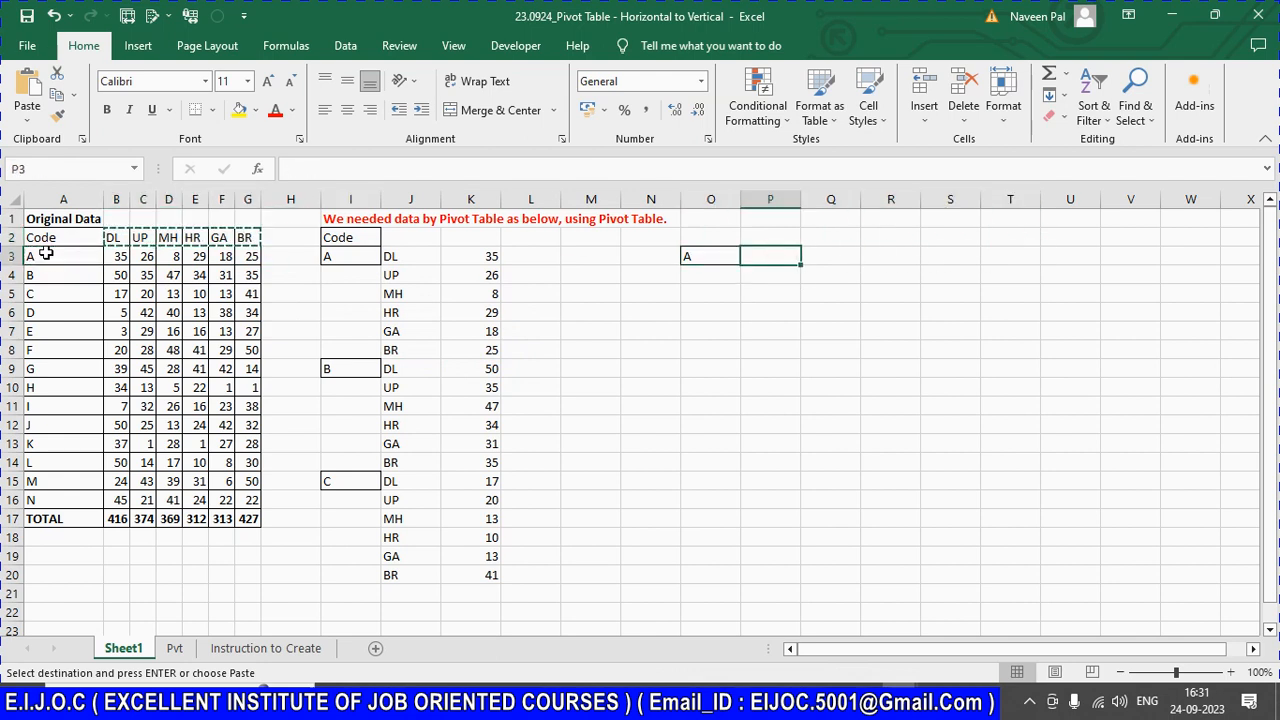
key(ctrl+alt+v)
key(v)
key(e)
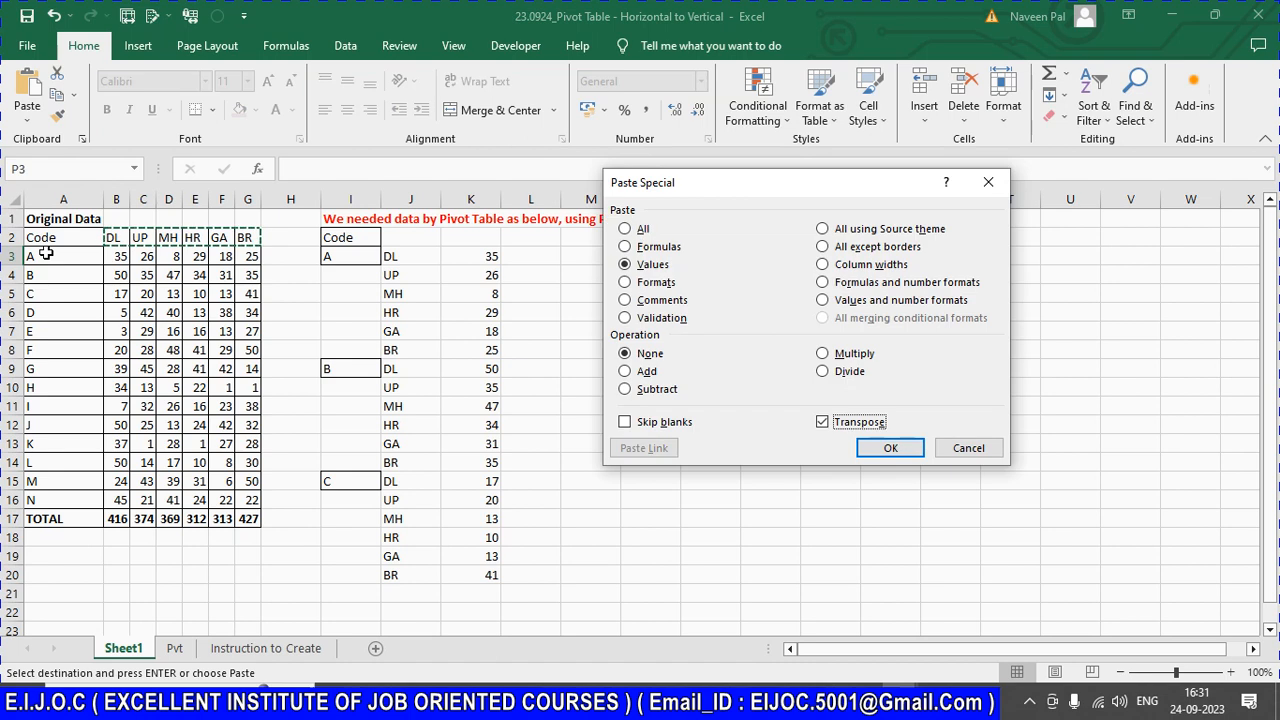
key(Return)
Step: Copy code A's figures in B3:G3 and select Q3 as the destination
key(Left)
key(Left)
key(Left)
key(Left)
key(Left)
key(Left)
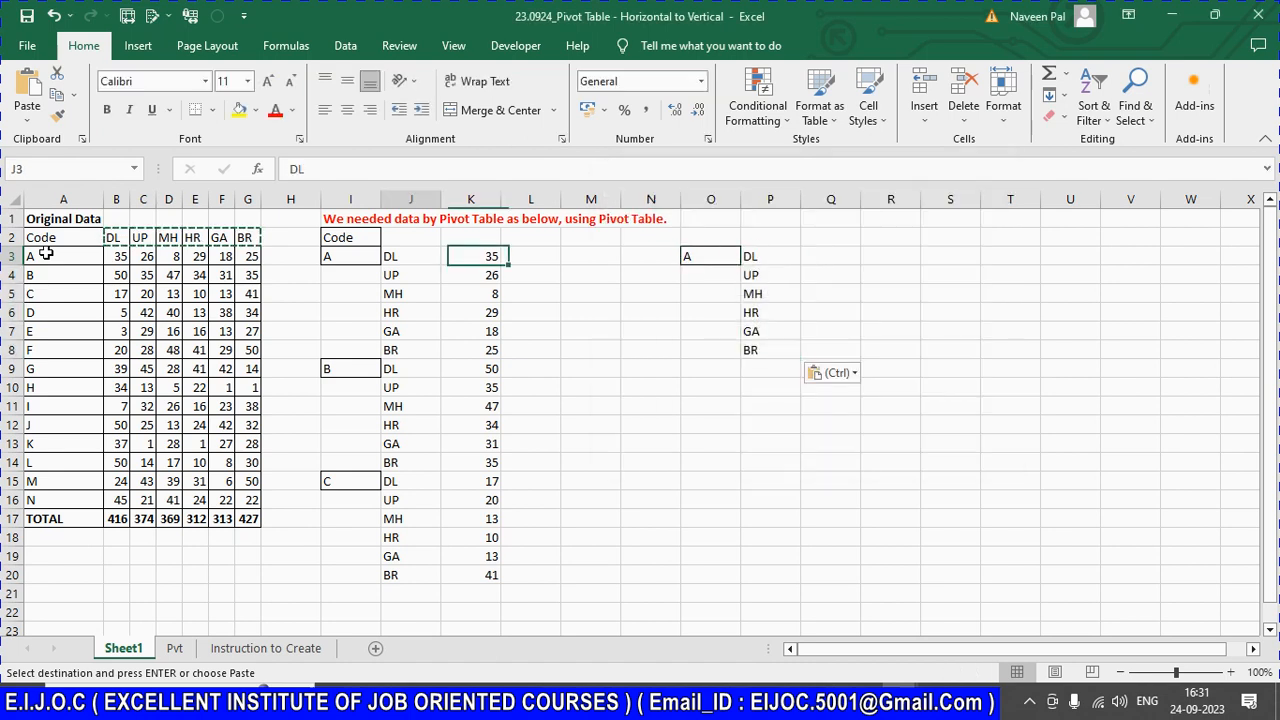
key(shift+Right)
key(shift+Right)
key(shift+Right)
key(shift+Right)
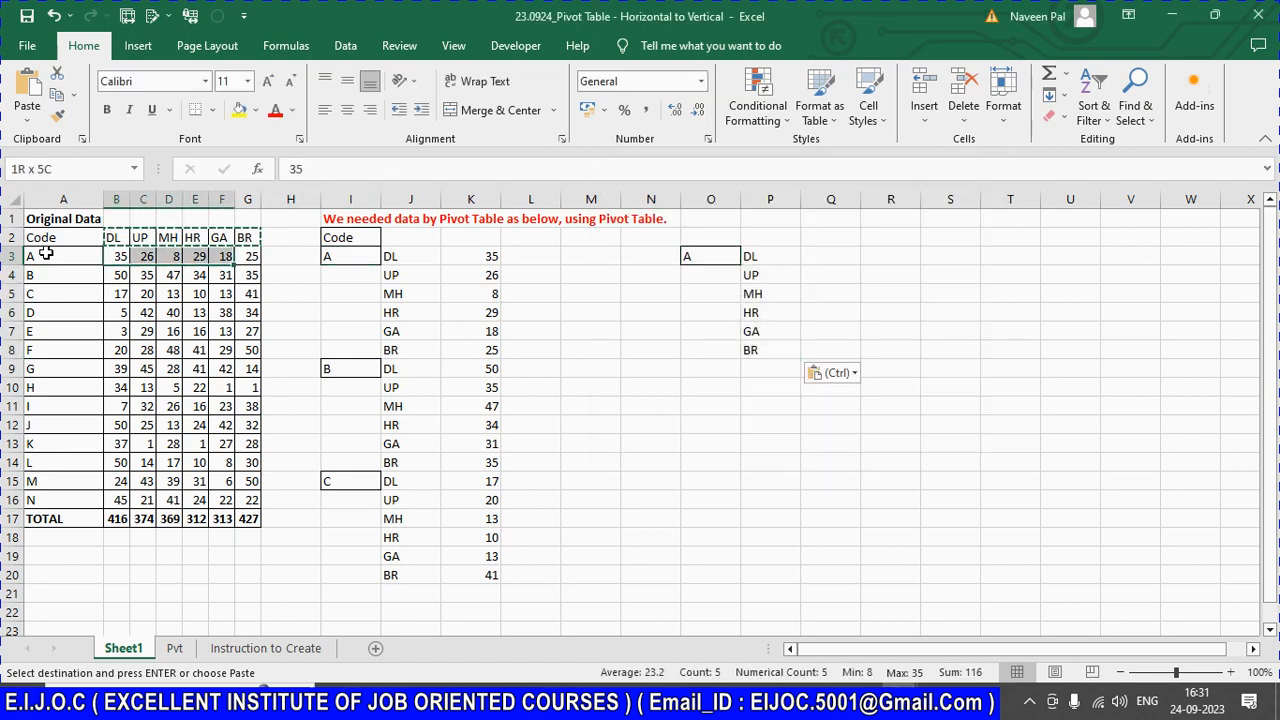
key(Right)
key(Right)
key(Right)
key(Right)
key(Right)
key(Right)
key(Right)
key(Right)
key(Right)
key(Right)
key(Right)
key(Right)
key(Right)
key(Right)
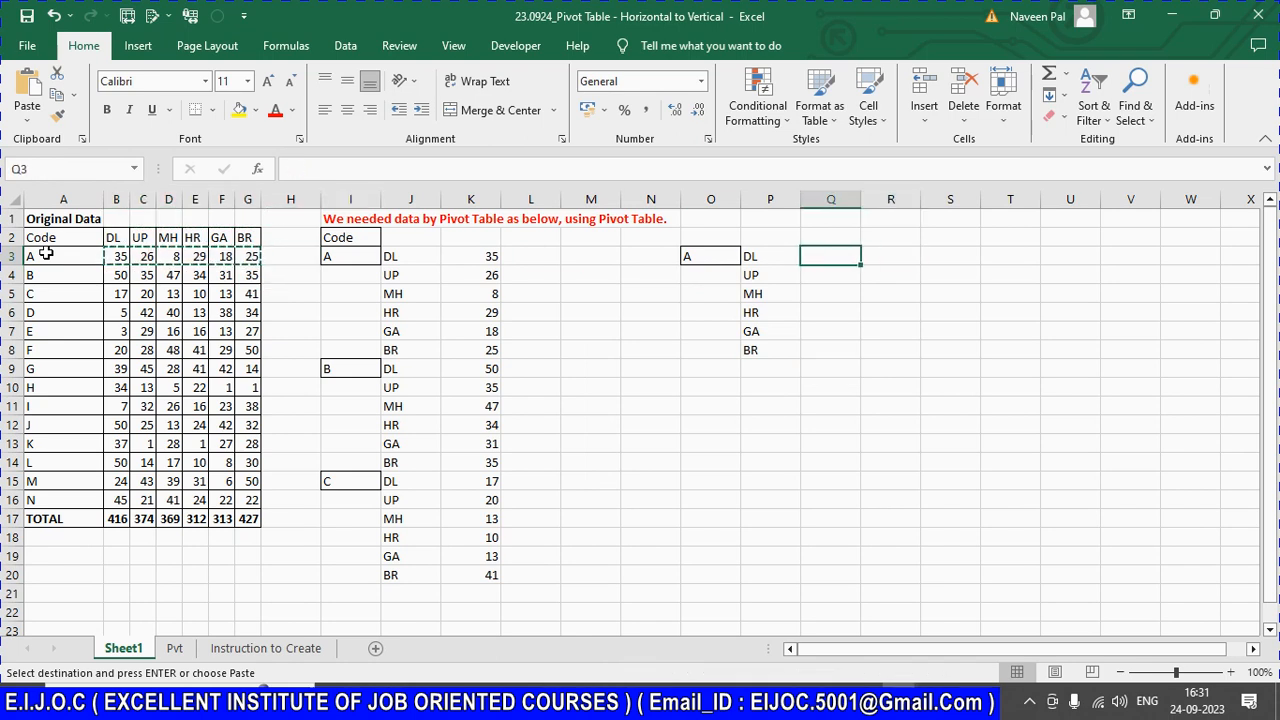
key(ctrl+alt+v)
key(Return)
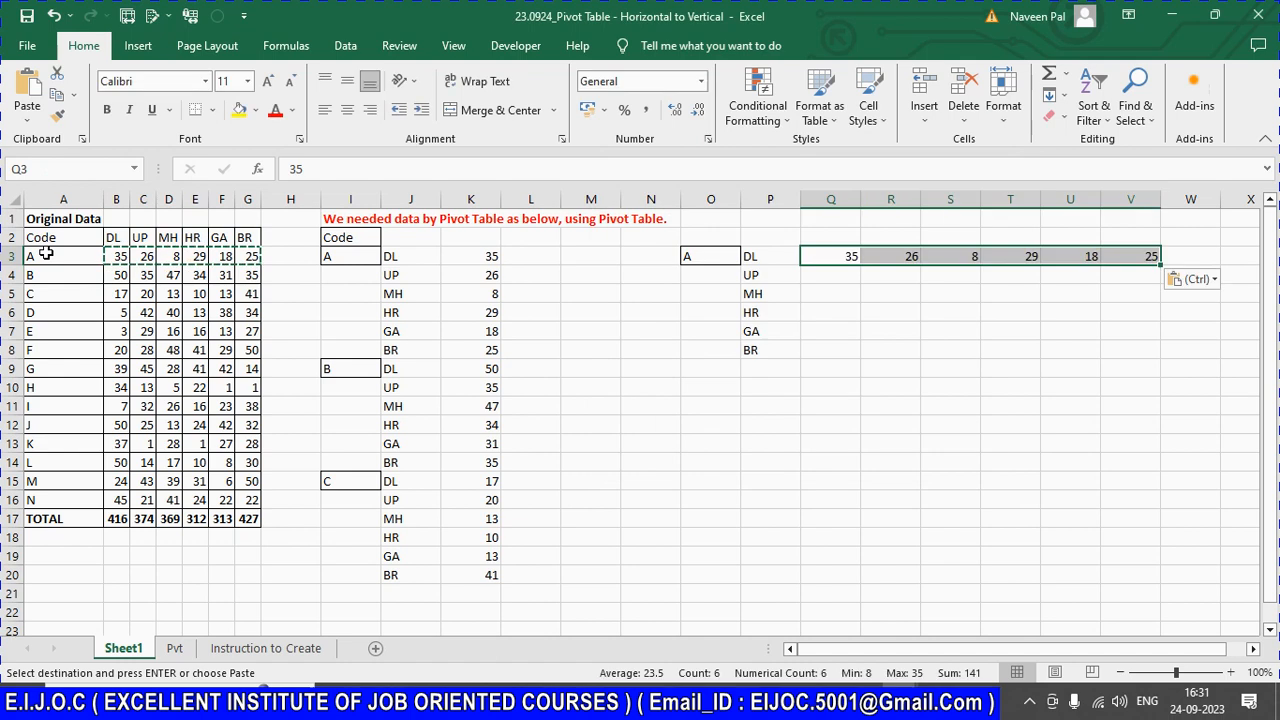
key(ctrl+z)
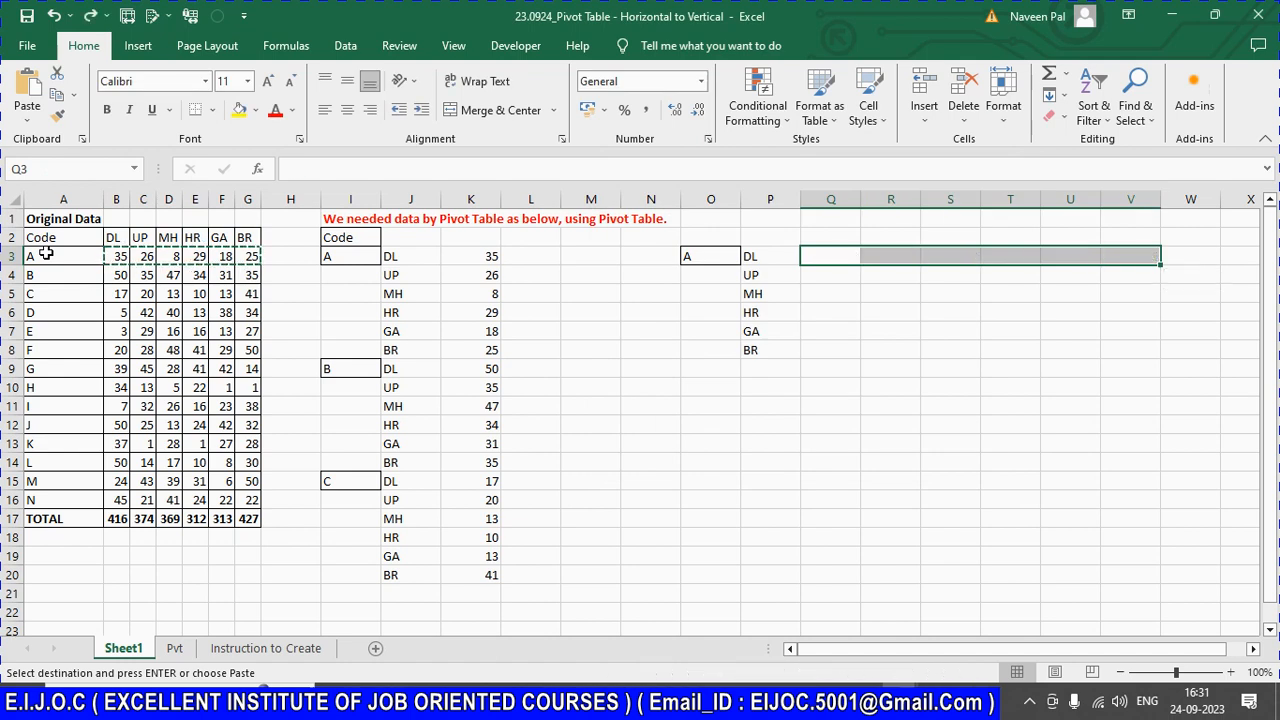
Step: Paste code A's figures as transposed values into Q3:Q8
key(ctrl+alt+v)
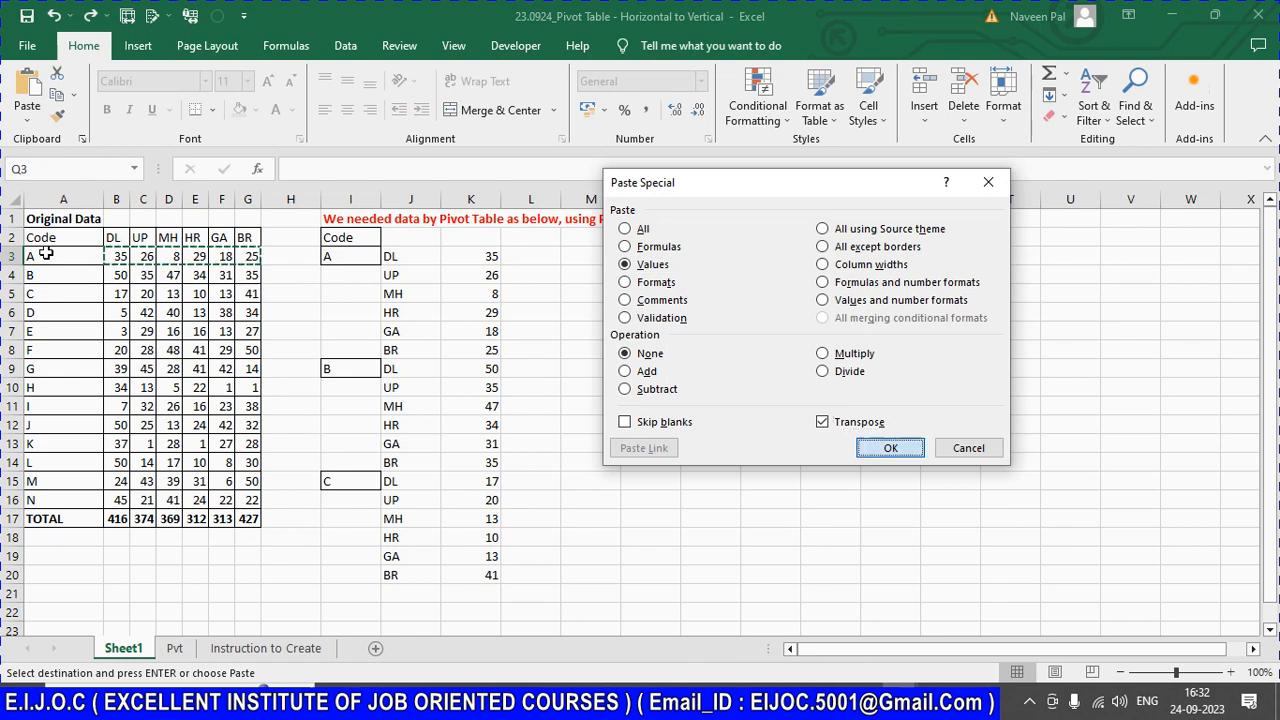
key(Return)
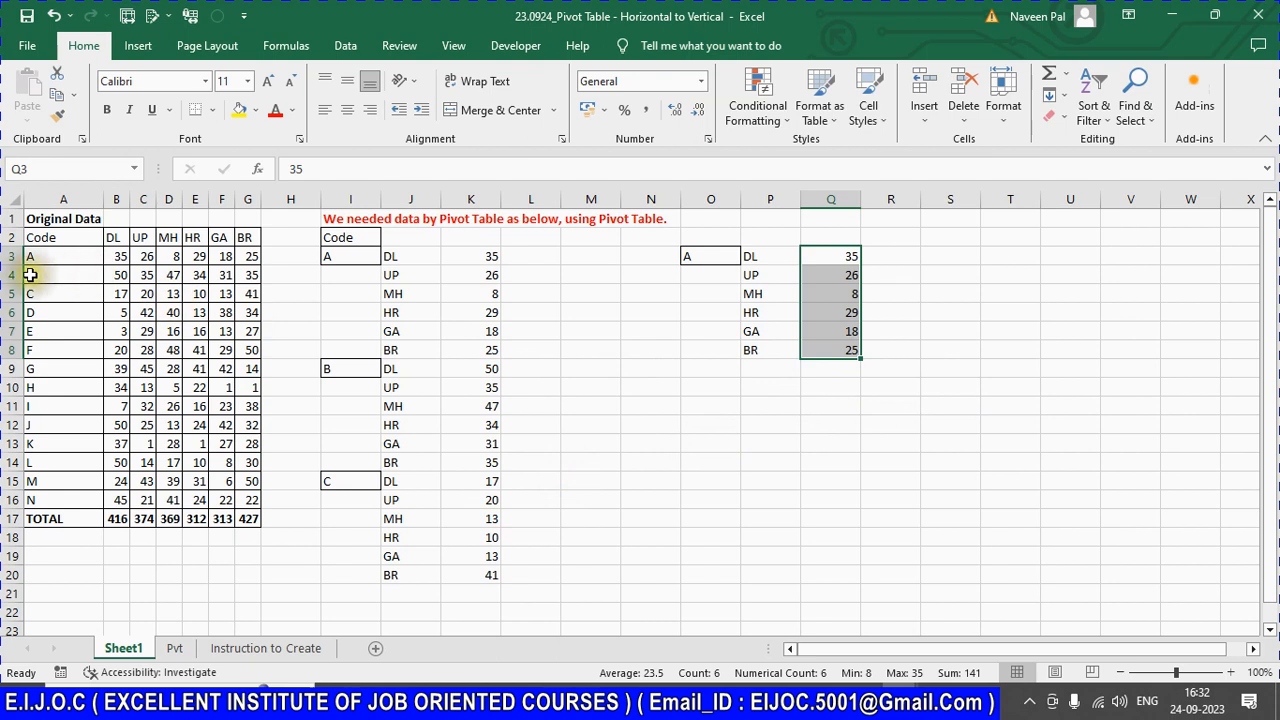
Step: Copy code B from A4 into cell O9, below code A's block
drag(32, 274, 32, 258)
key(ctrl+c)
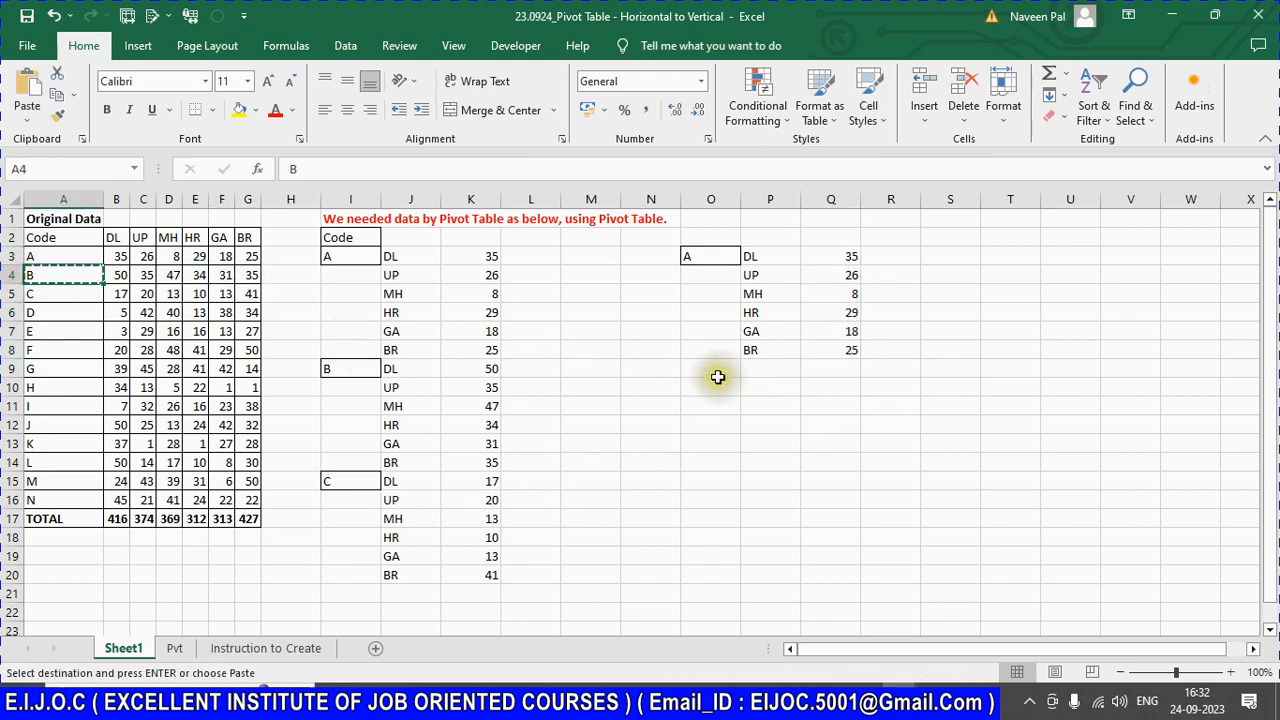
click(711, 367)
key(ctrl+v)
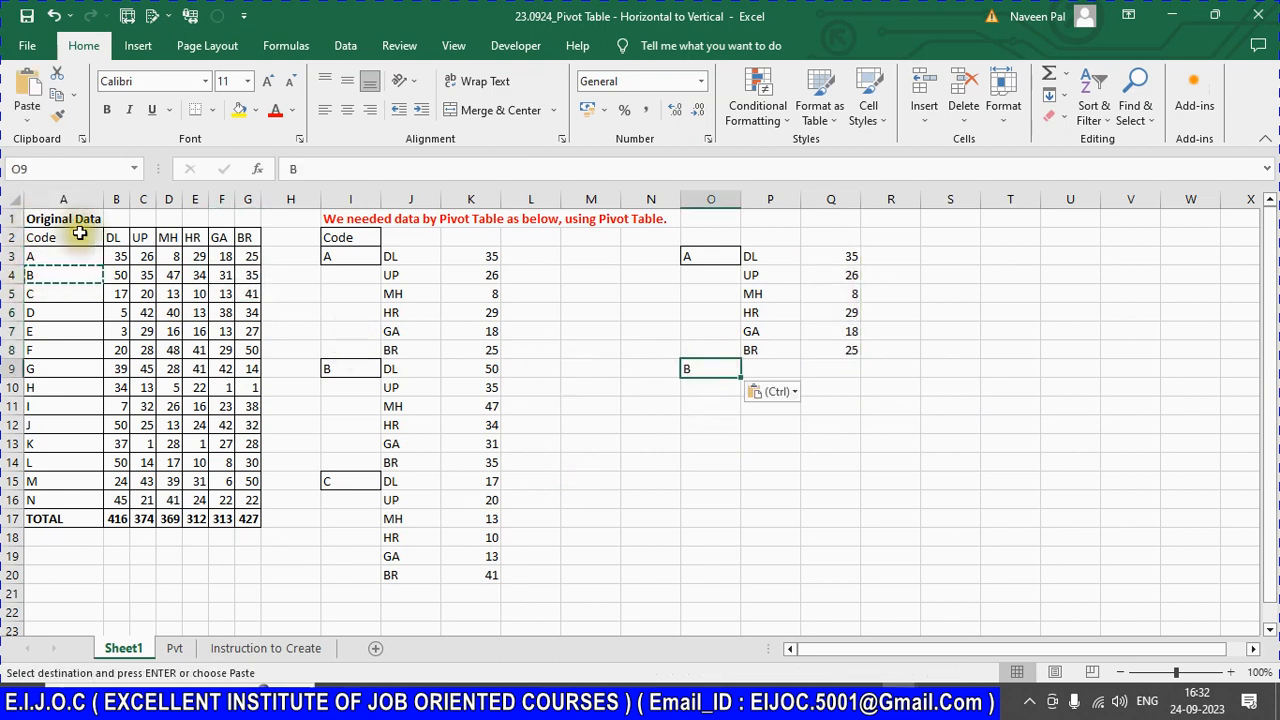
Step: Copy the state headings B2:G2 and paste them as transposed values into P9:P14 beside code B
drag(116, 238, 246, 244)
key(ctrl+c)
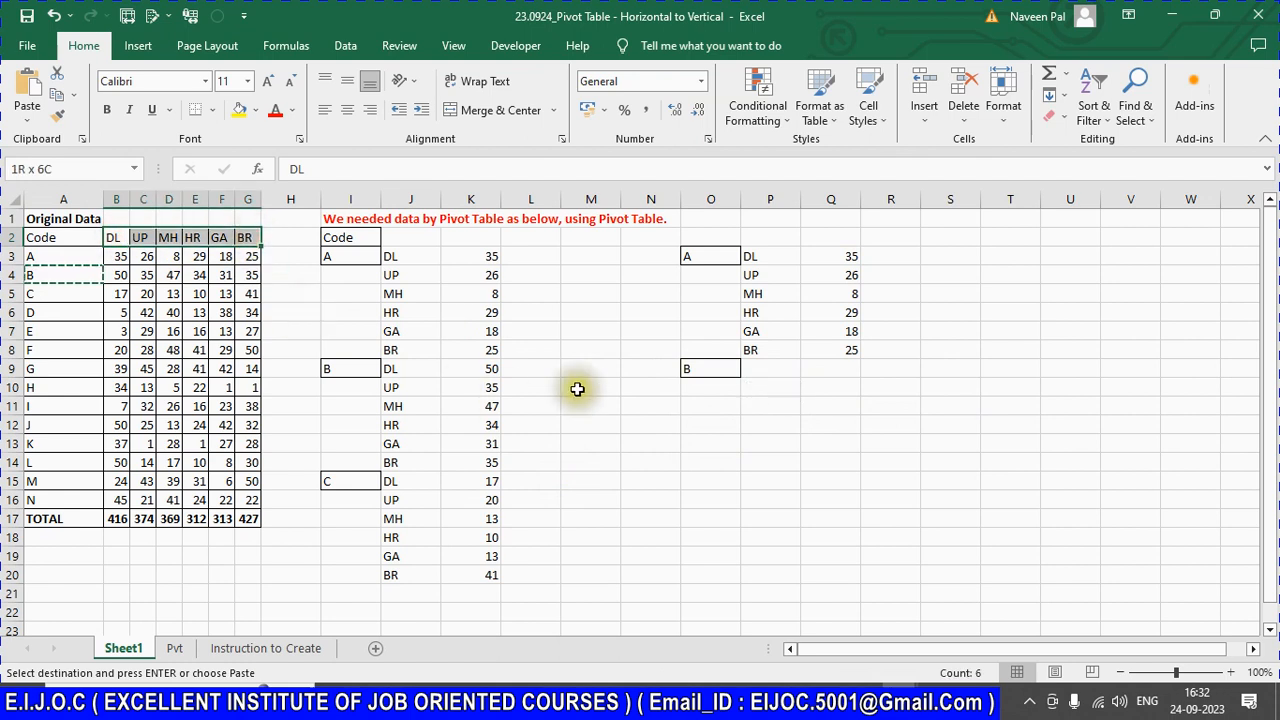
click(774, 367)
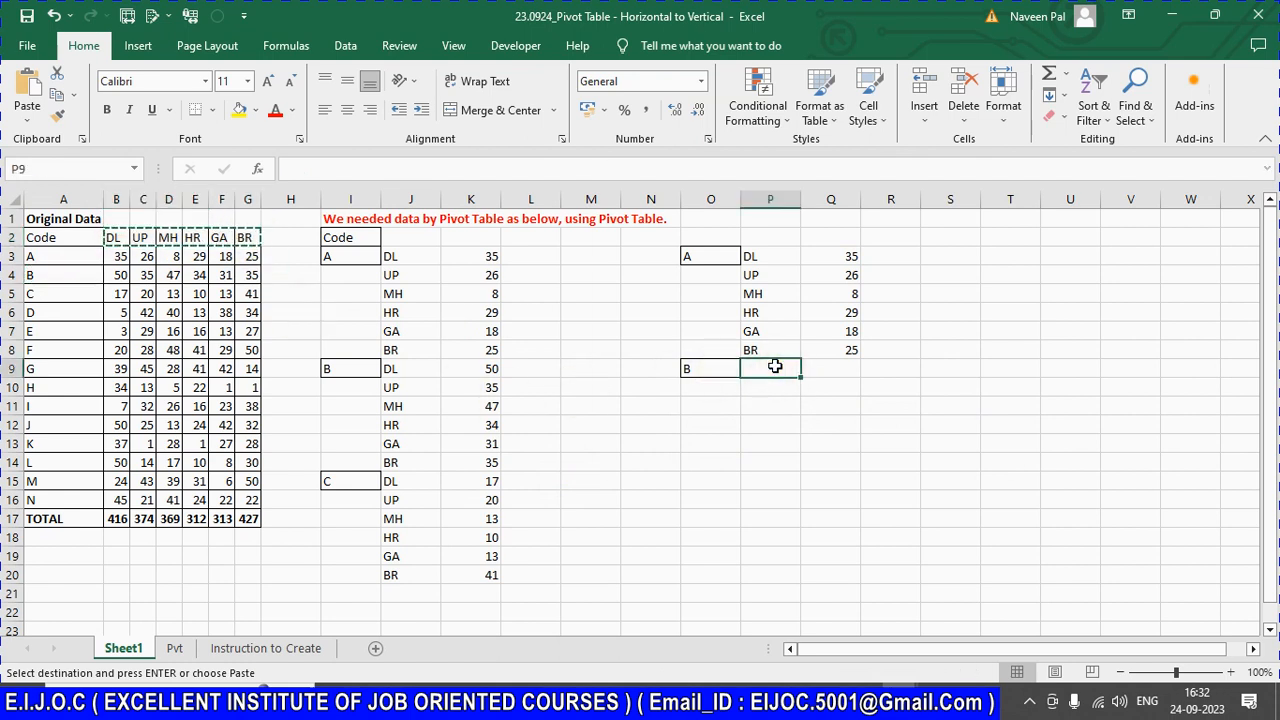
key(ctrl+alt+v)
key(v)
key(Return)
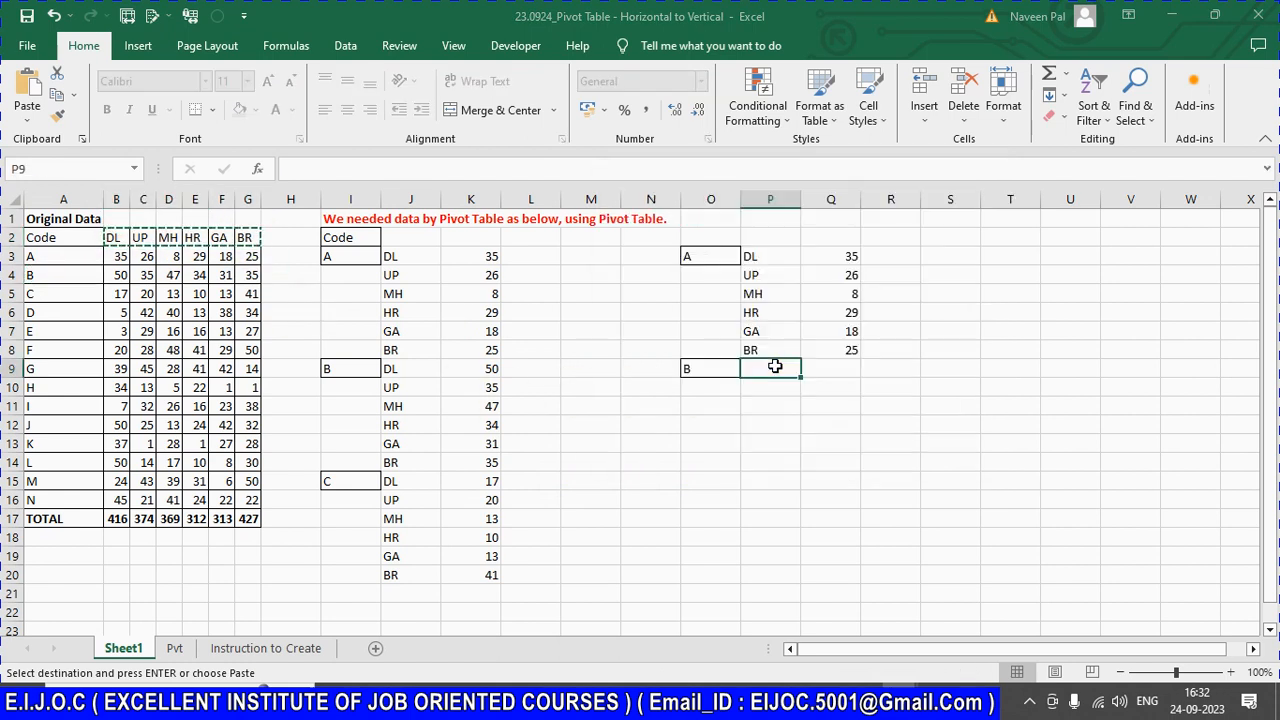
Step: Copy code B's figures in B4:G4 and paste them as transposed values into Q9:Q14
key(Left)
key(Left)
key(Left)
key(Left)
key(Left)
key(Left)
key(Left)
key(Left)
key(Left)
key(Left)
key(Left)
key(Left)
key(Left)
key(Up)
key(Up)
key(Up)
key(Up)
key(Up)
key(Up)
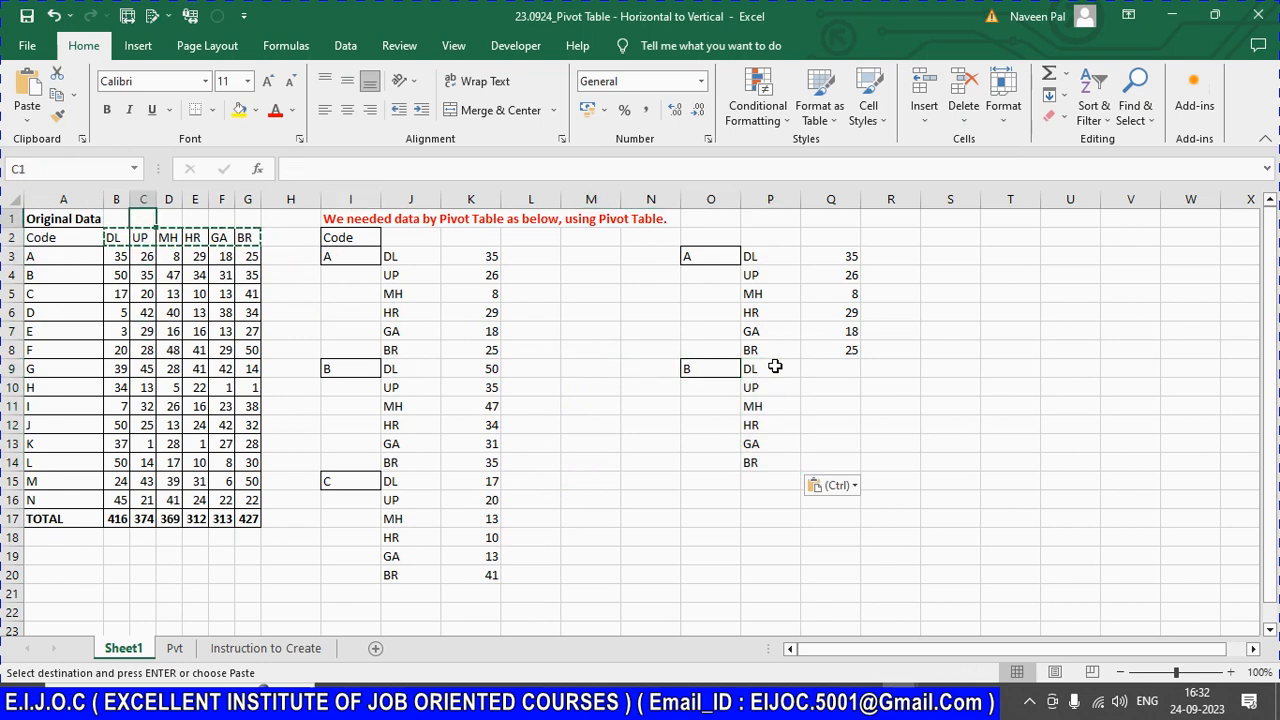
key(Left)
key(Down)
key(Down)
key(Down)
key(ctrl+shift+Right)
key(ctrl+c)
key(Right)
key(Right)
key(Right)
key(Right)
key(Right)
key(Right)
key(Right)
key(Right)
key(Right)
key(Right)
key(Right)
key(Right)
key(Right)
key(Down)
key(Down)
key(Down)
key(Down)
key(Down)
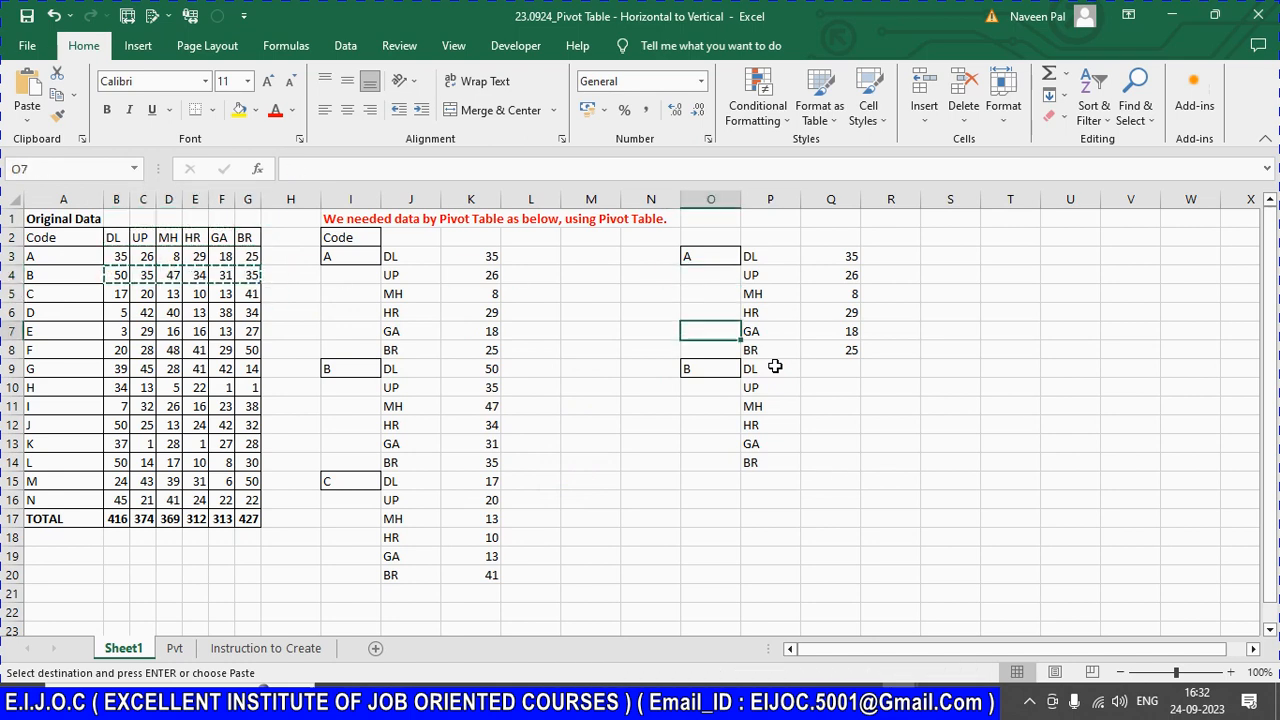
key(Right)
key(Right)
key(ctrl+alt+v)
key(v)
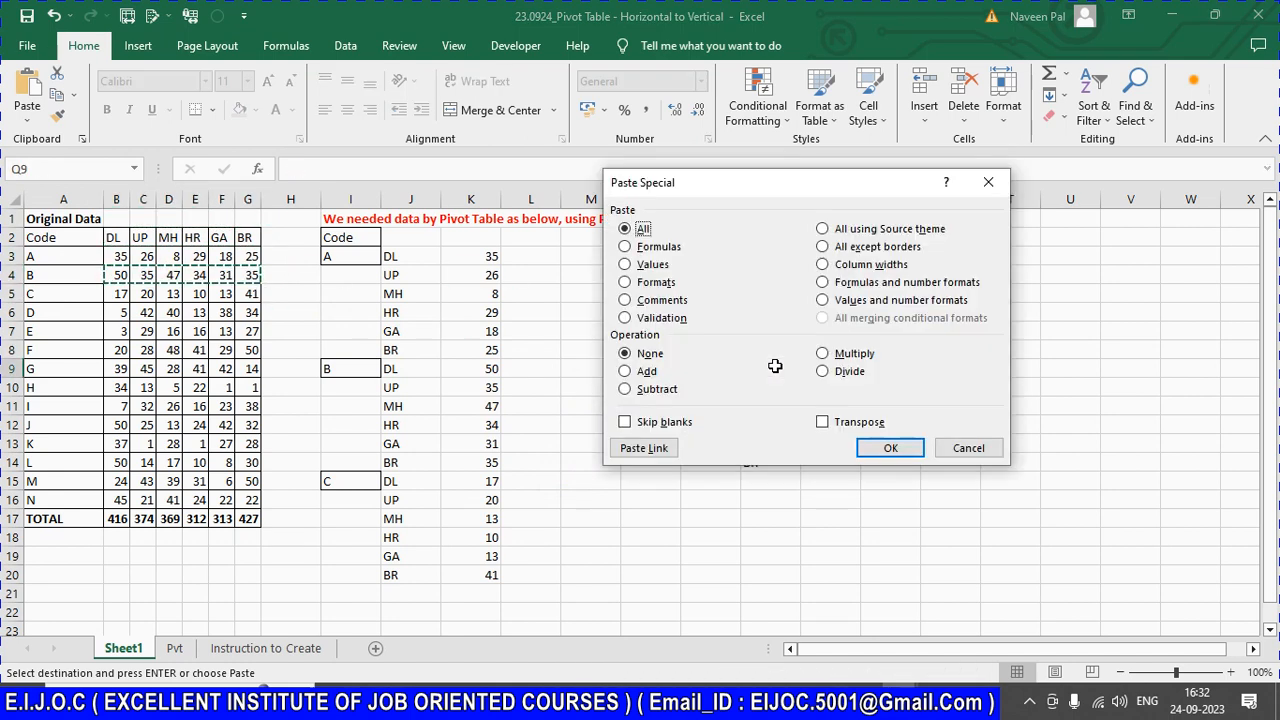
key(Return)
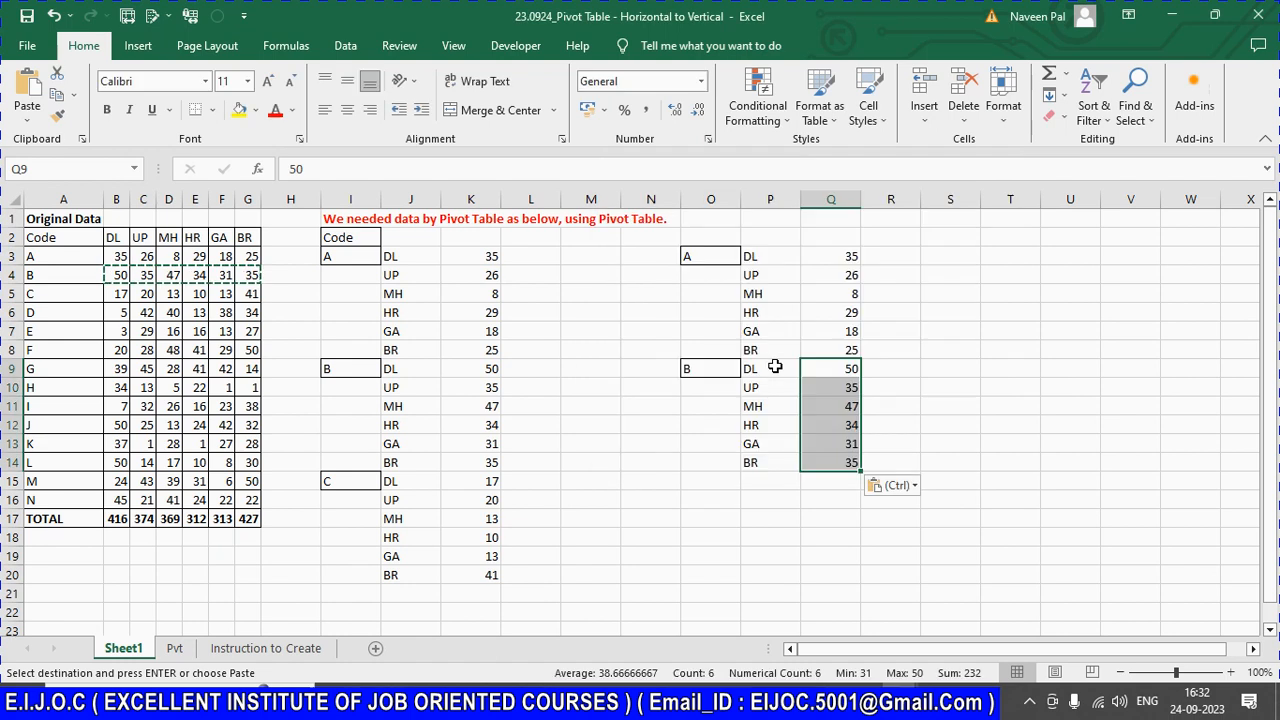
Step: End copy mode and examine code A's and B's grouping in the Normal Pivot View on the Pvt sheet
key(Escape)
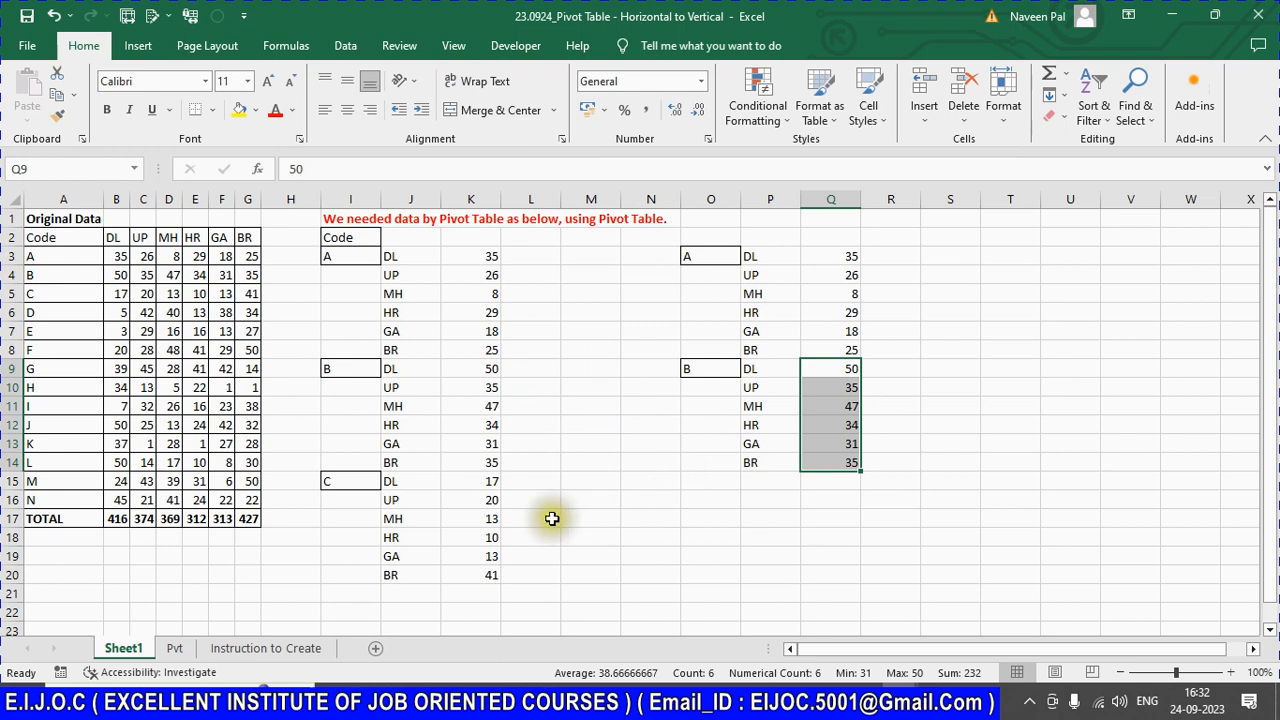
click(175, 648)
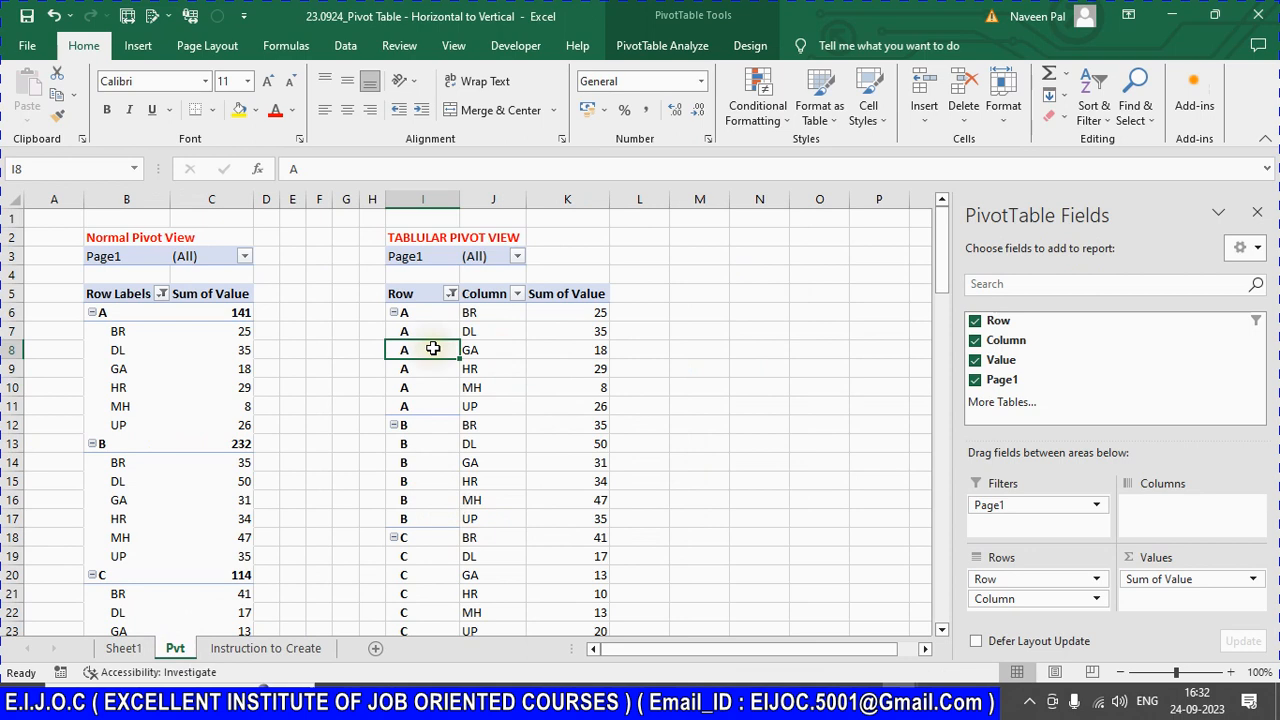
click(114, 331)
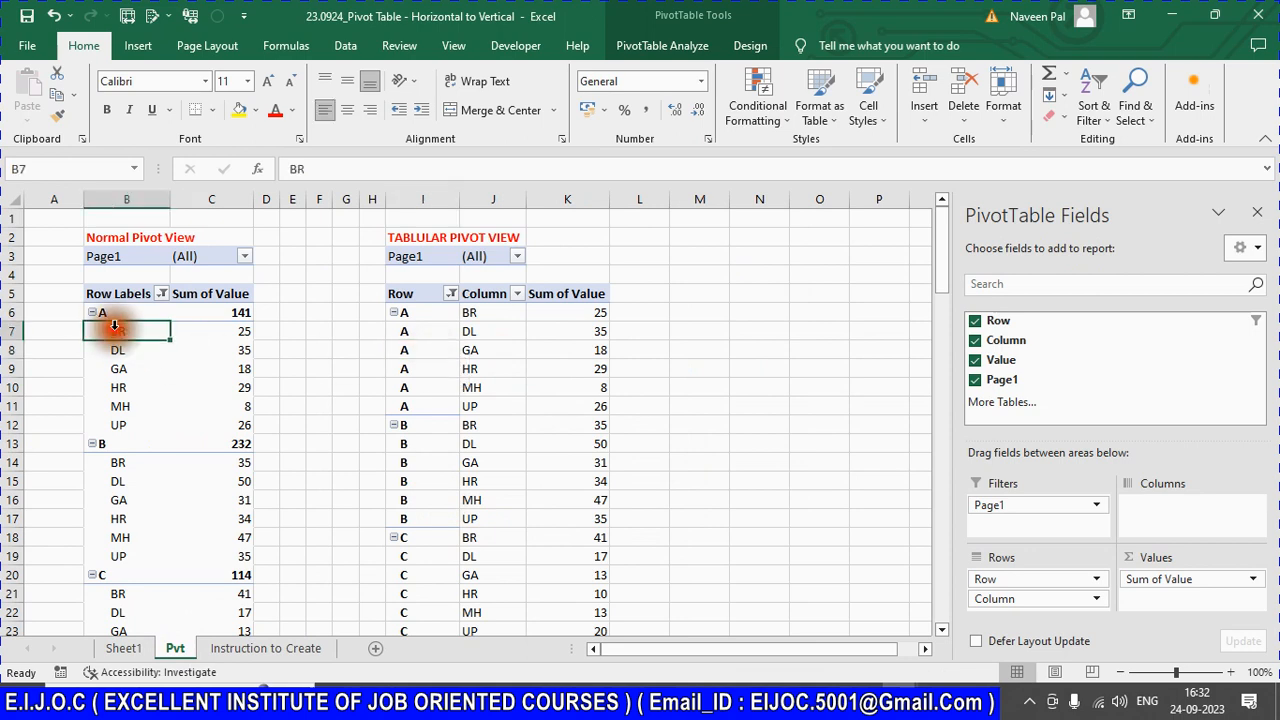
click(149, 375)
click(188, 443)
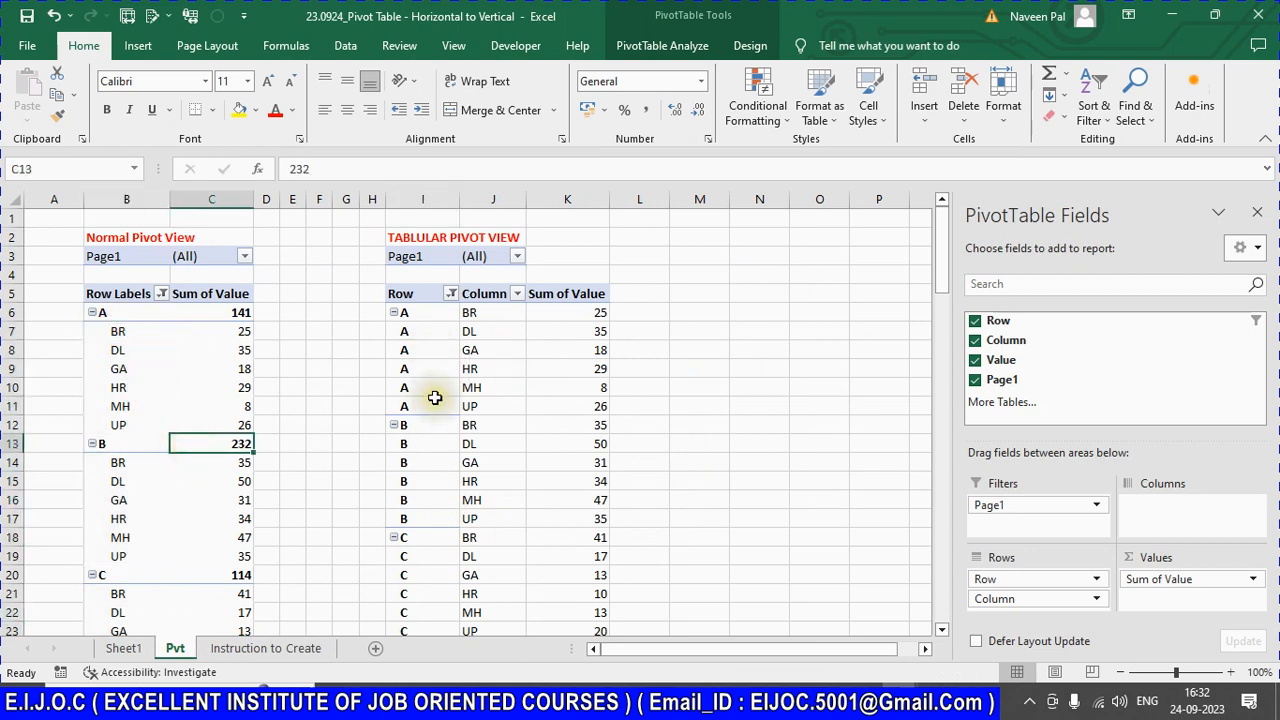
Step: Examine the tabular pivot on the Pvt sheet, checking its repeated codes, state labels and values down the list
scroll(455, 360, down, 1)
click(415, 276)
scroll(475, 415, down, 5)
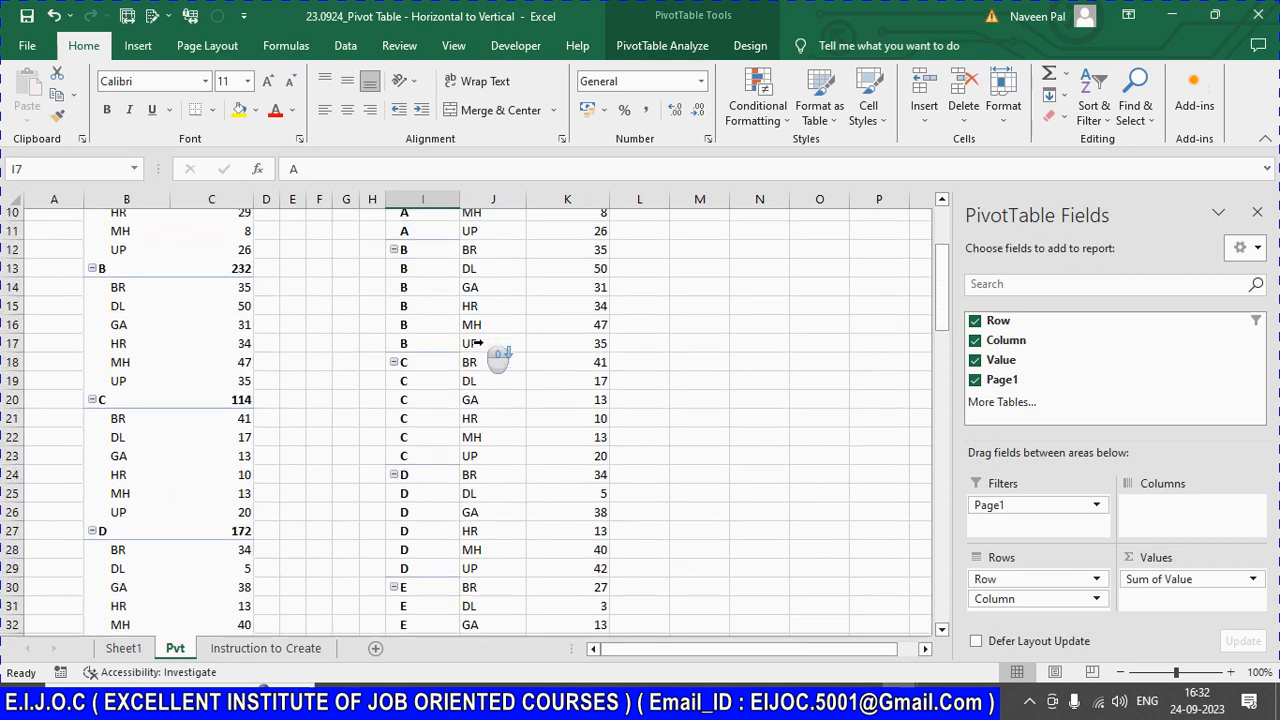
scroll(475, 415, down, 4)
scroll(490, 420, up, 10)
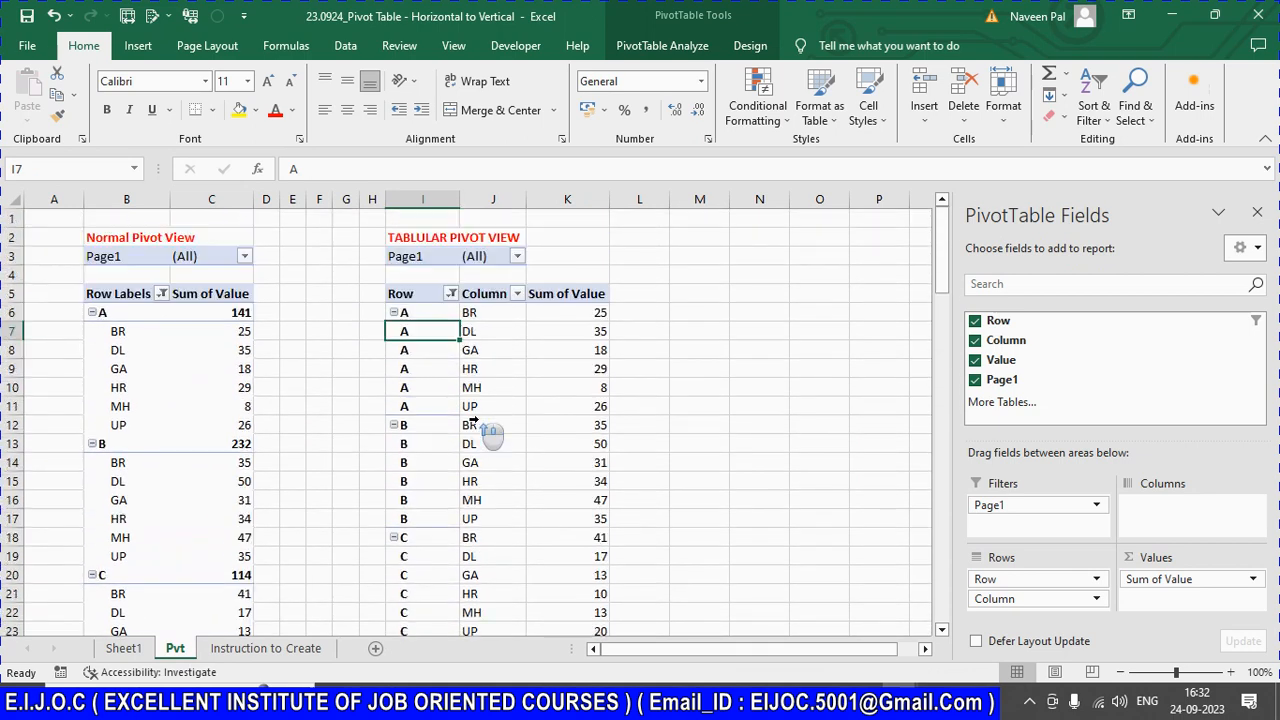
click(475, 317)
click(423, 337)
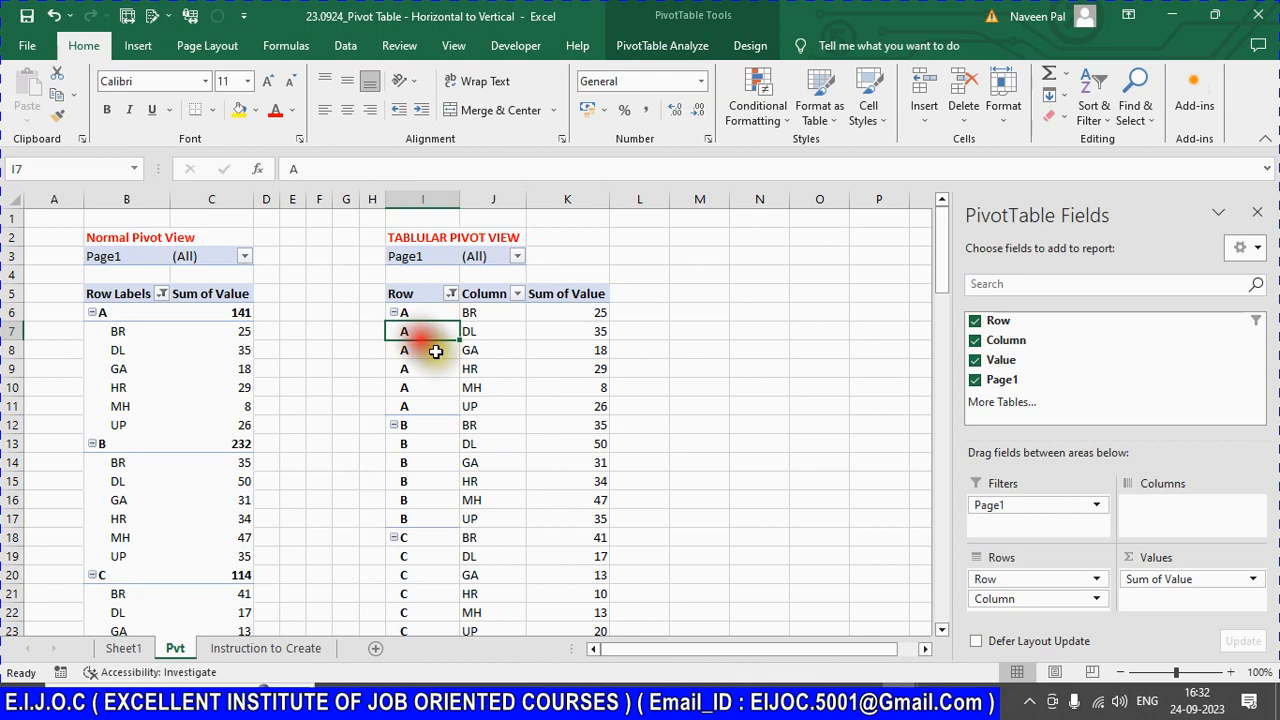
click(468, 388)
drag(475, 312, 478, 349)
click(400, 310)
click(491, 328)
click(630, 350)
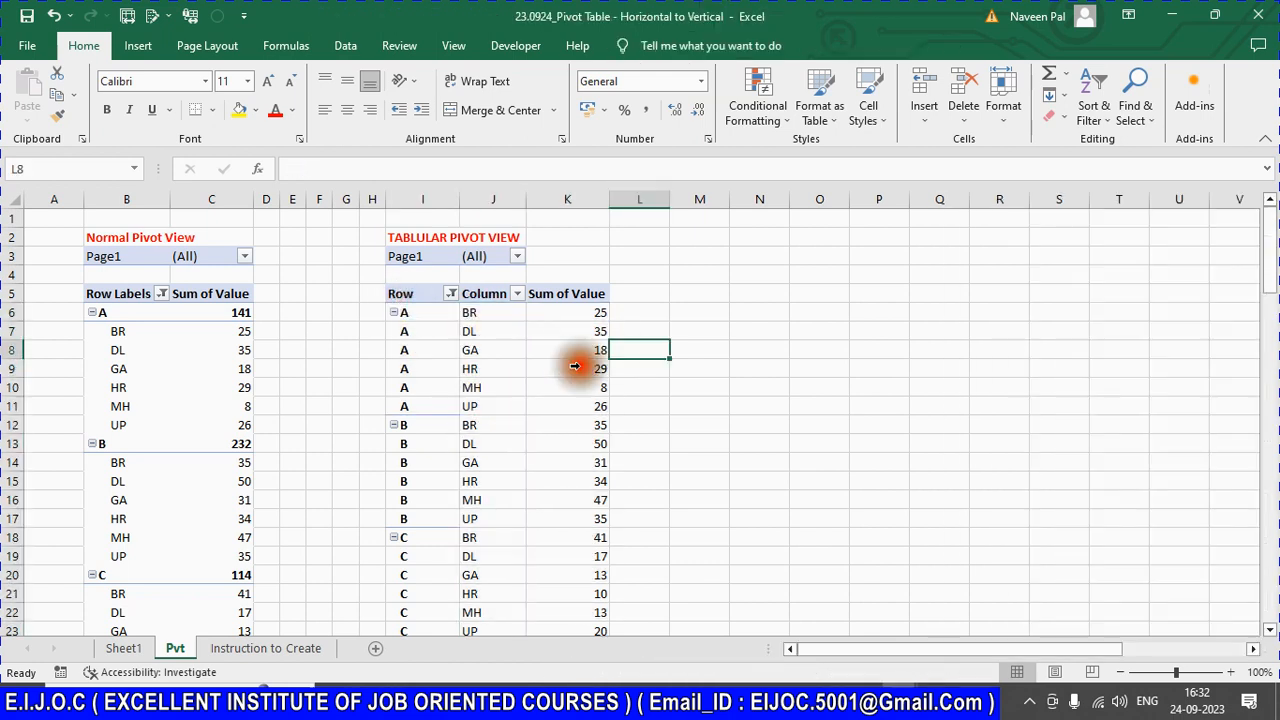
scroll(452, 453, down, 5)
scroll(452, 453, down, 10)
scroll(81, 390, up, 8)
scroll(81, 390, up, 8)
Step: Compare the Normal Pivot View with the tabular pivot on the Pvt sheet
click(132, 333)
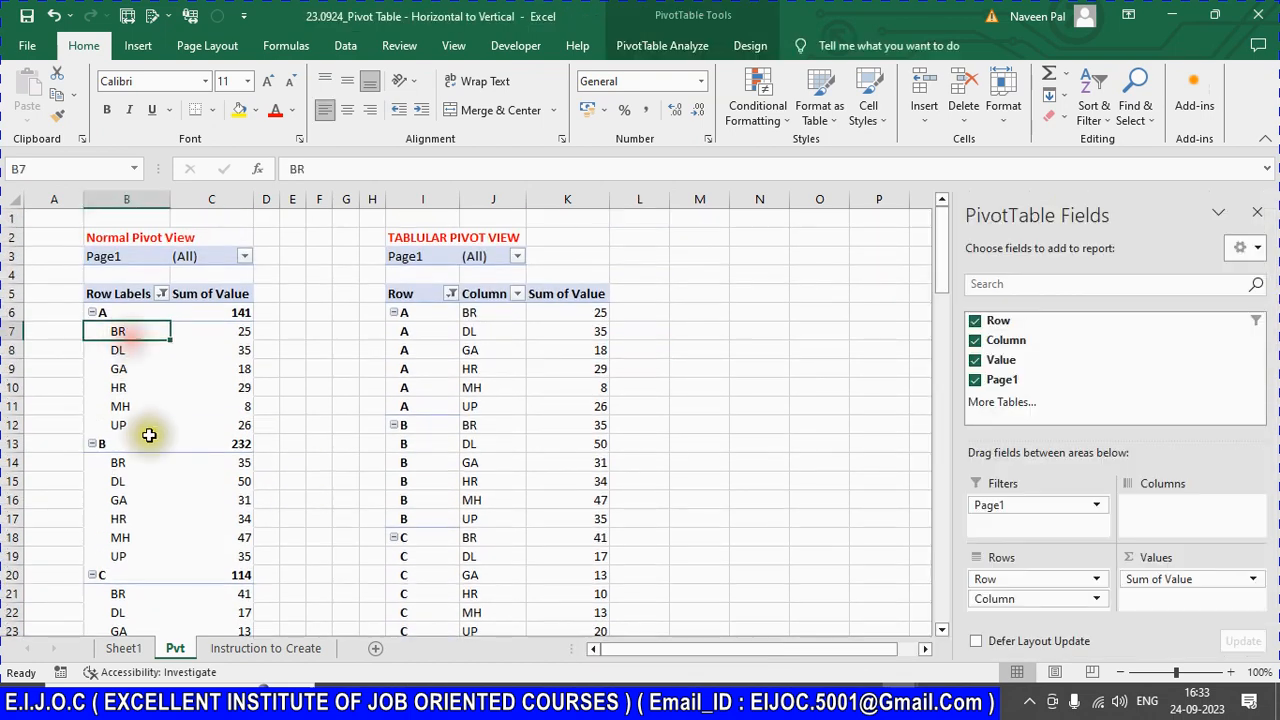
scroll(150, 432, down, 1)
scroll(166, 434, up, 1)
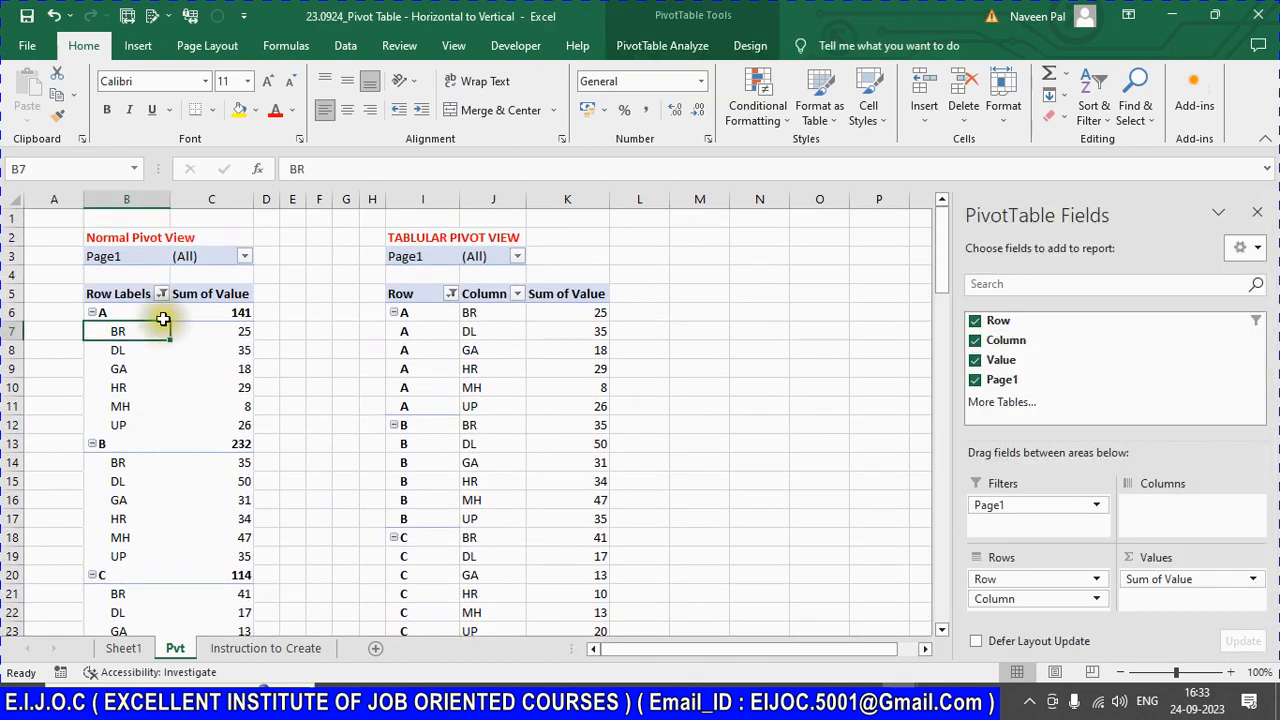
click(118, 253)
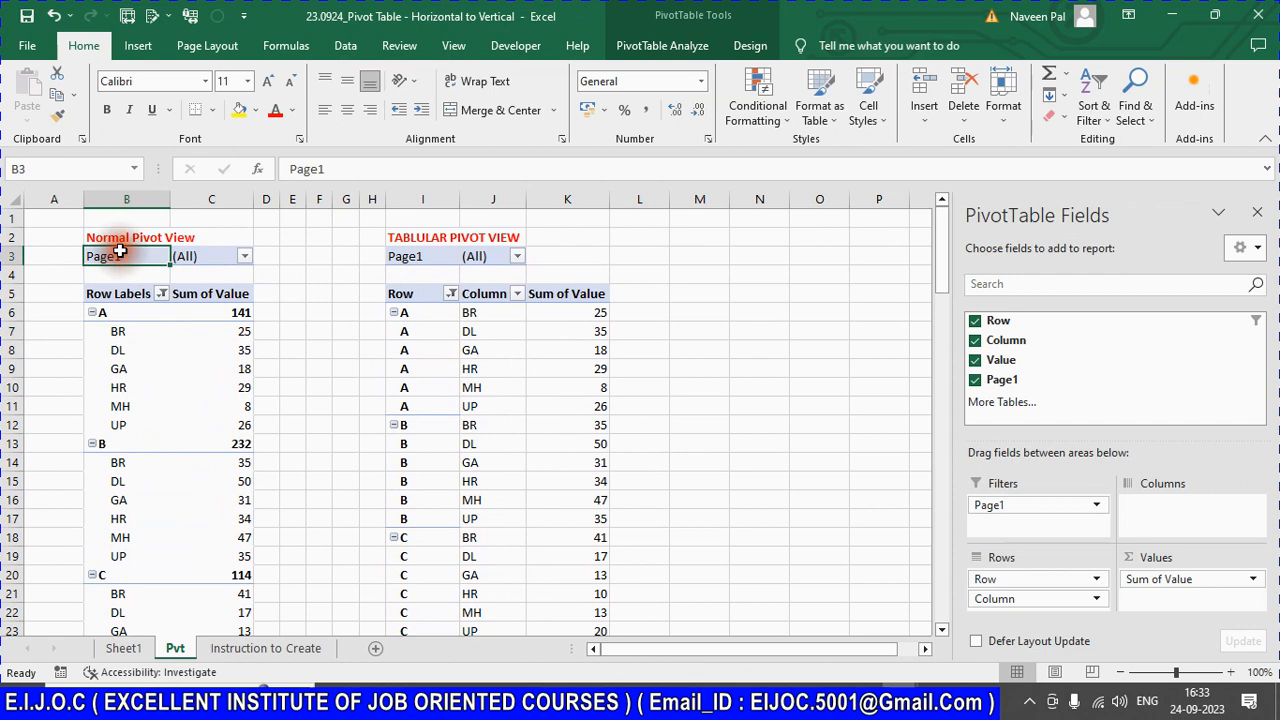
click(423, 237)
click(418, 351)
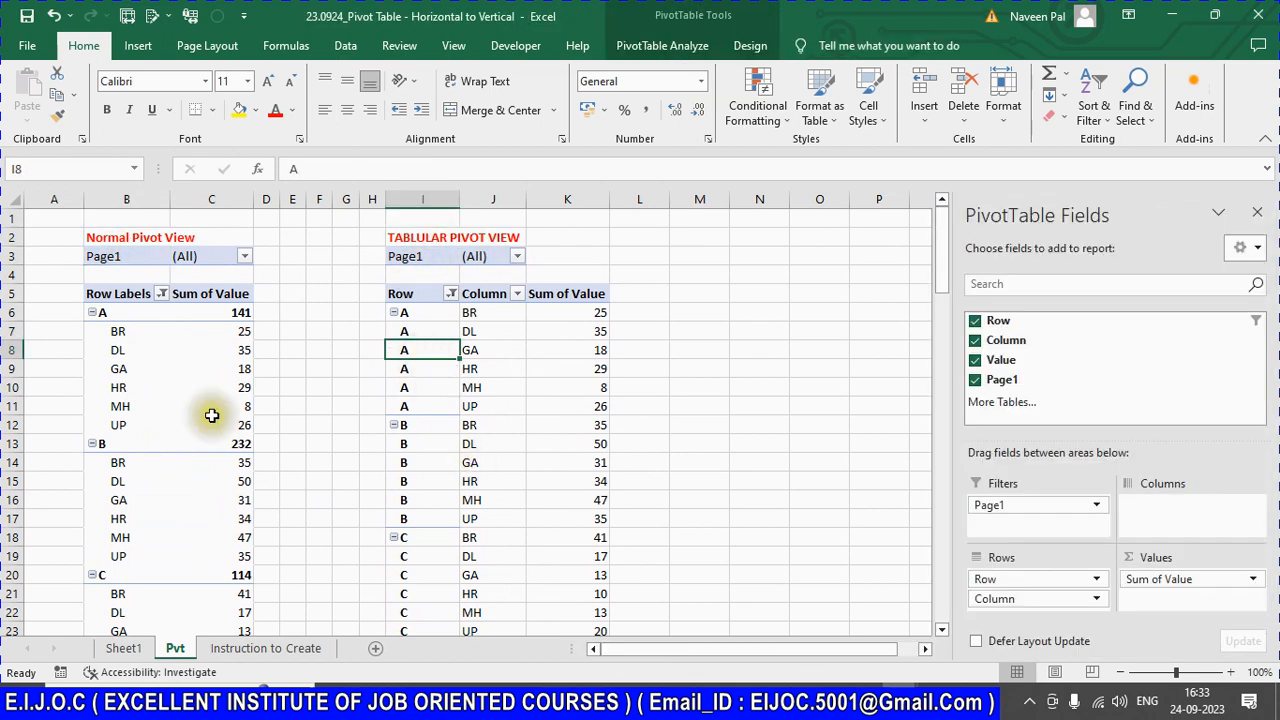
click(120, 350)
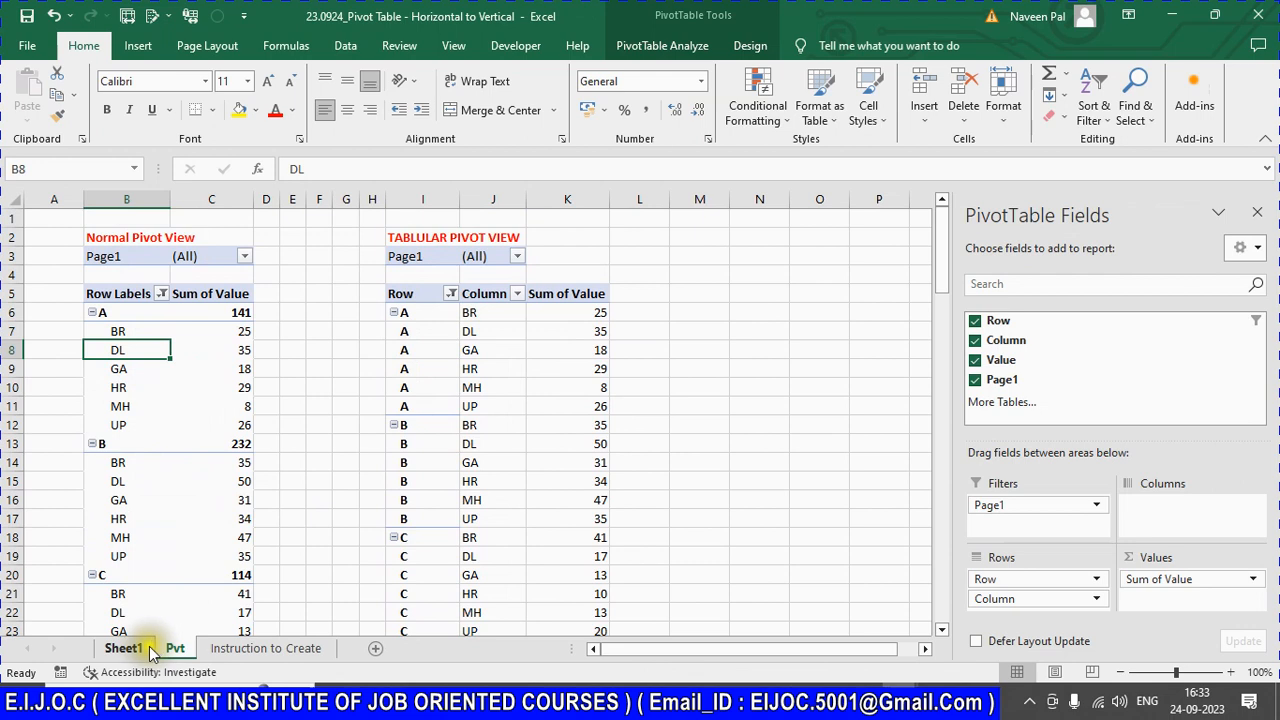
Step: View the first PivotTable wizard instruction on the Instruction to Create sheet
click(256, 647)
key(alt+d)
key(p)
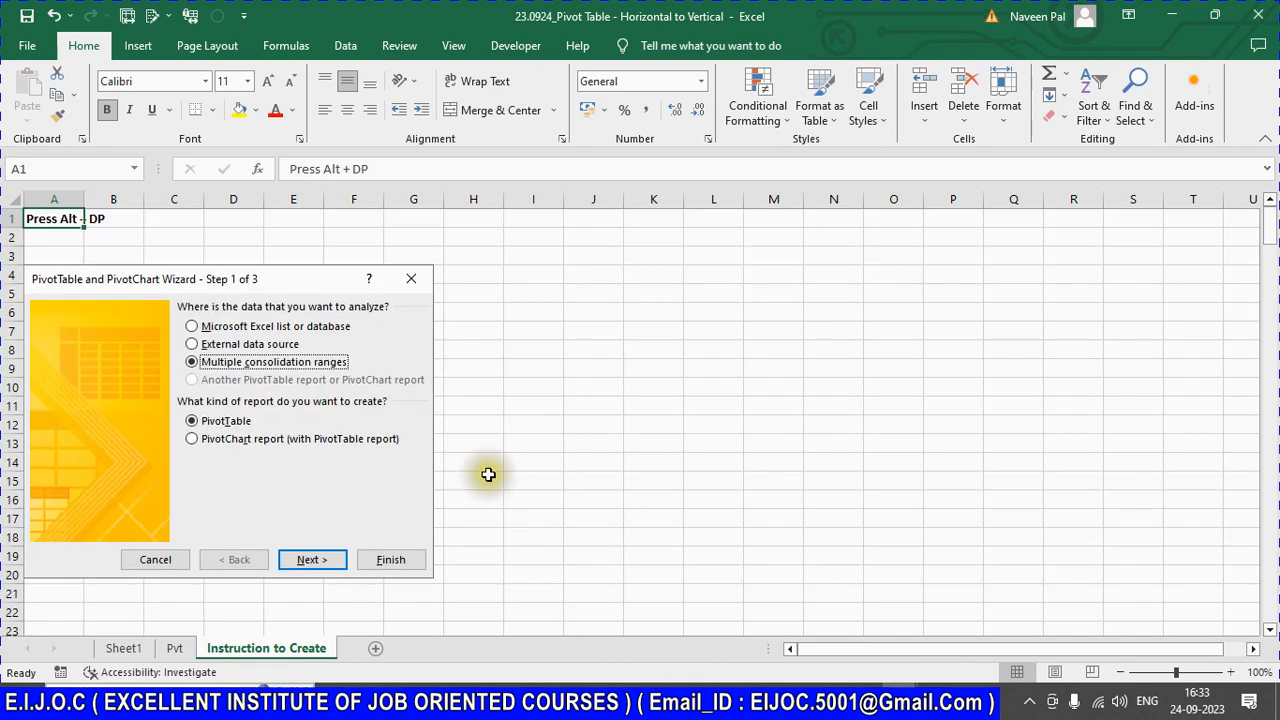
Step: Add a new worksheet after Instruction to Create and name it Live_Solution
click(377, 648)
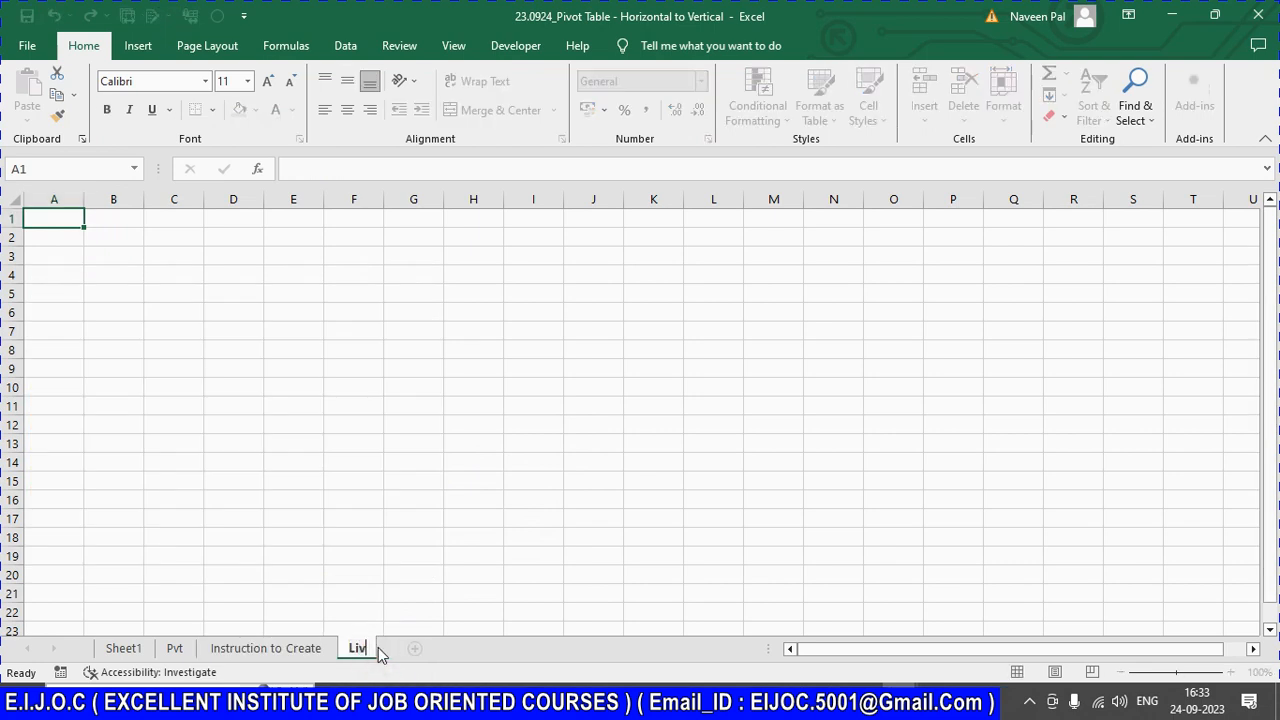
click(378, 647)
text(Live)
key(Return)
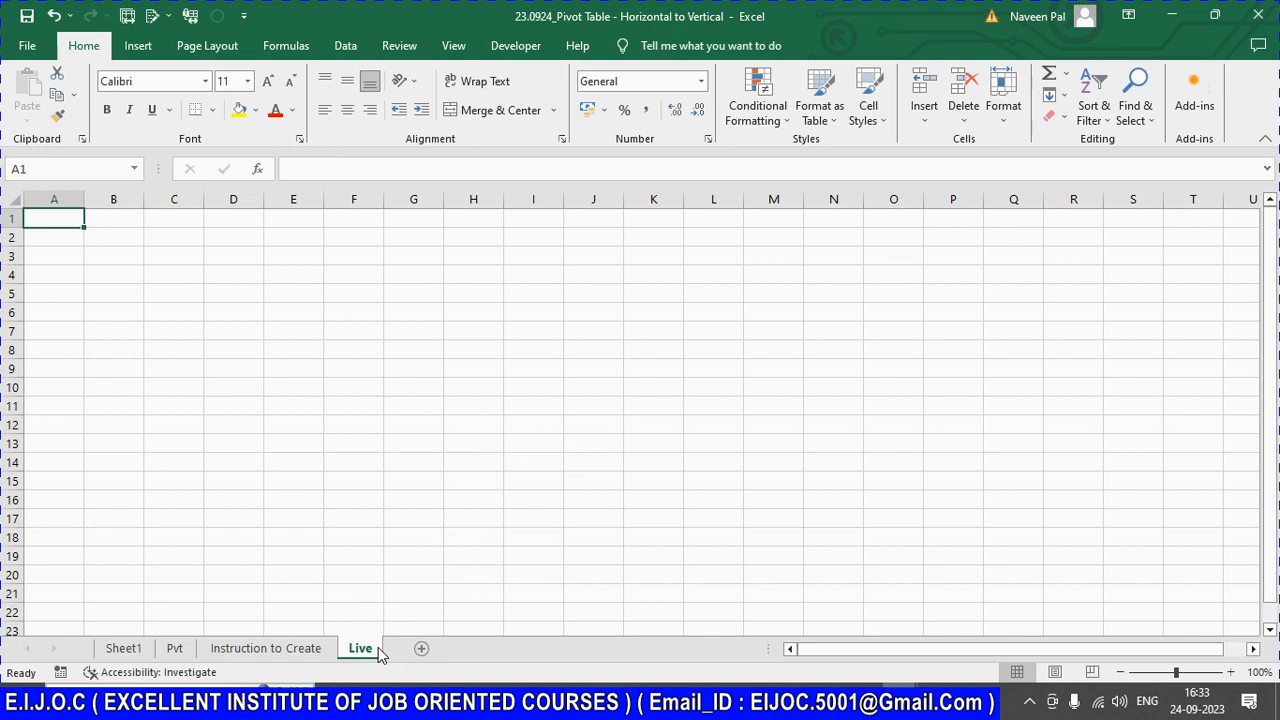
double_click(361, 648)
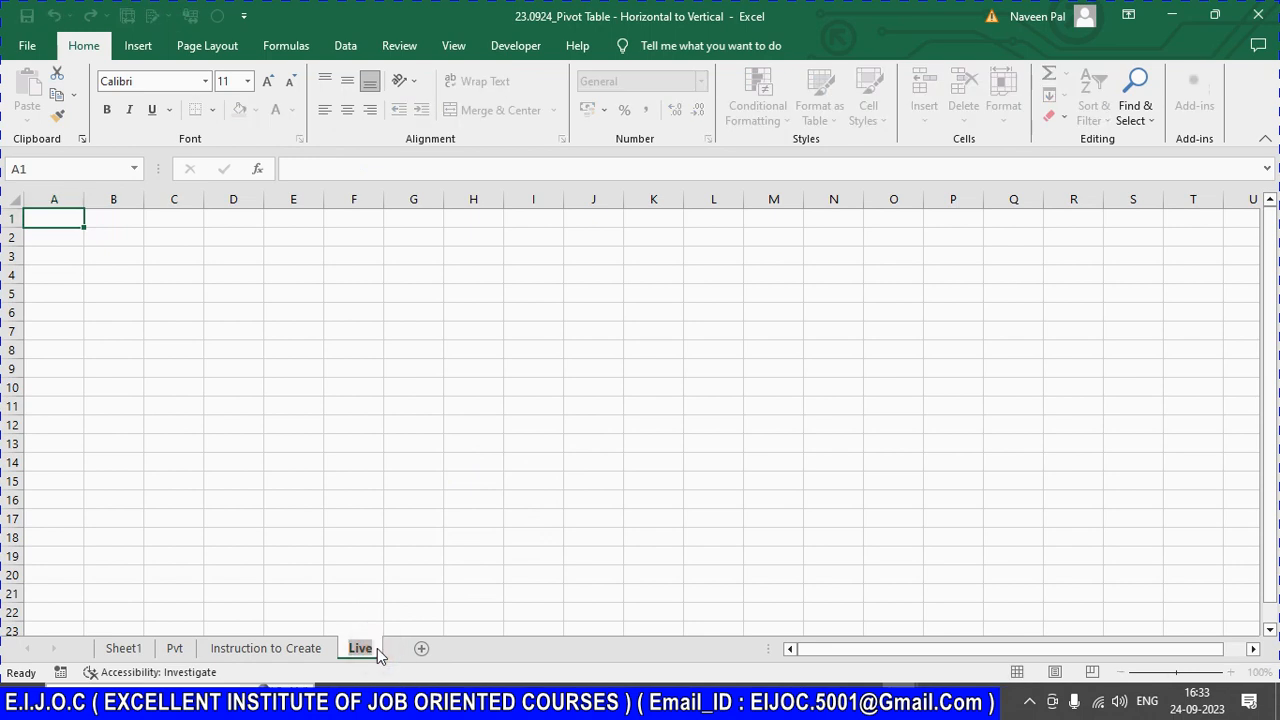
click(377, 648)
key(Return)
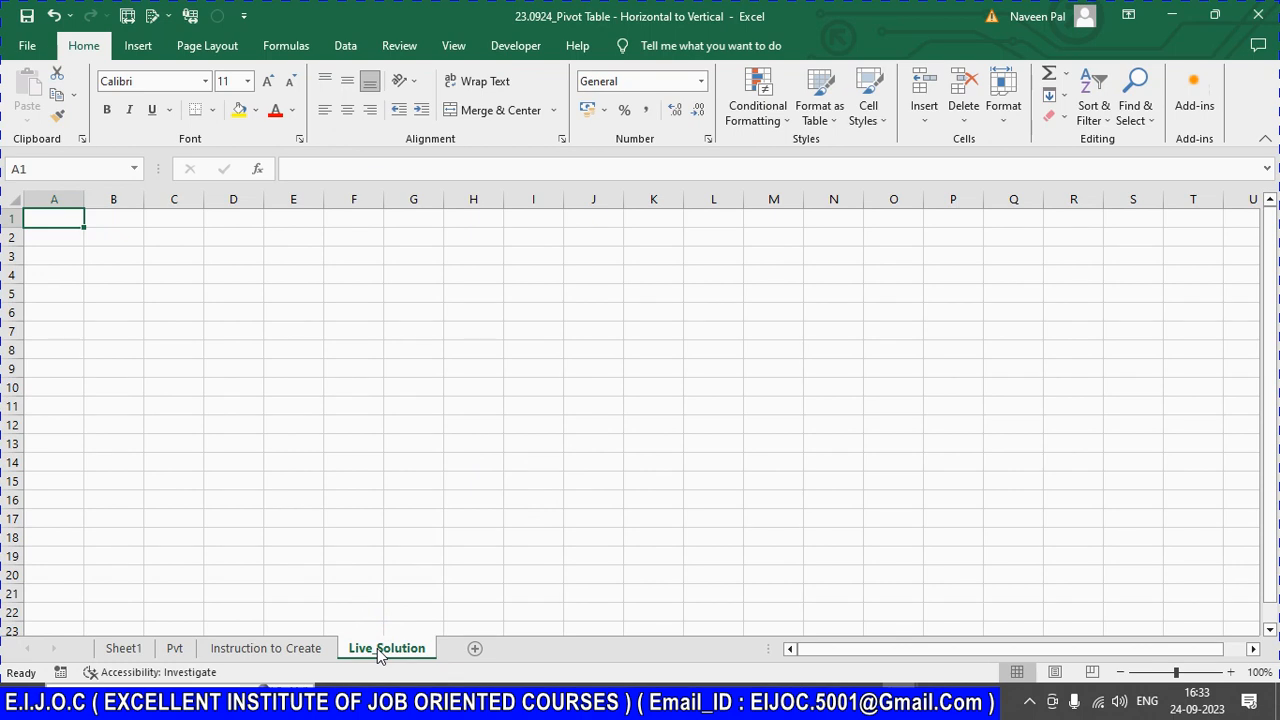
Step: Read the wizard instructions on the Instruction to Create sheet, from multiple consolidation ranges through the page field choice to the ranges
click(268, 649)
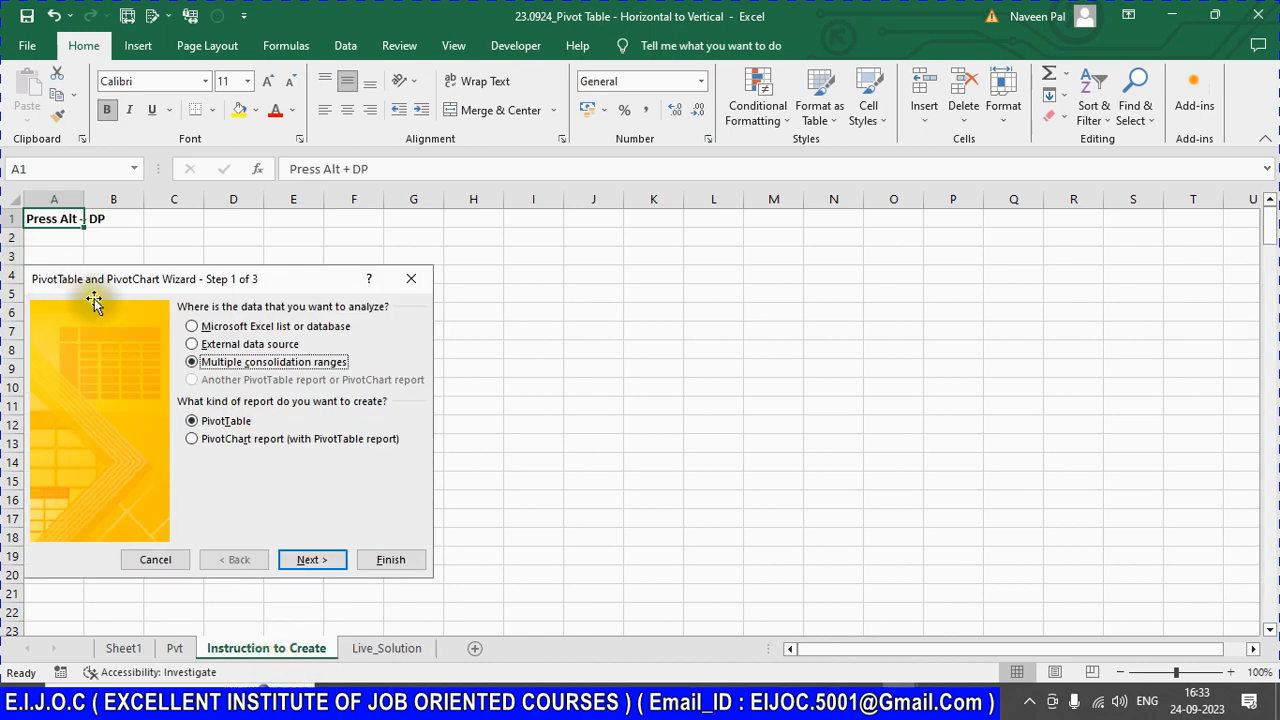
click(65, 238)
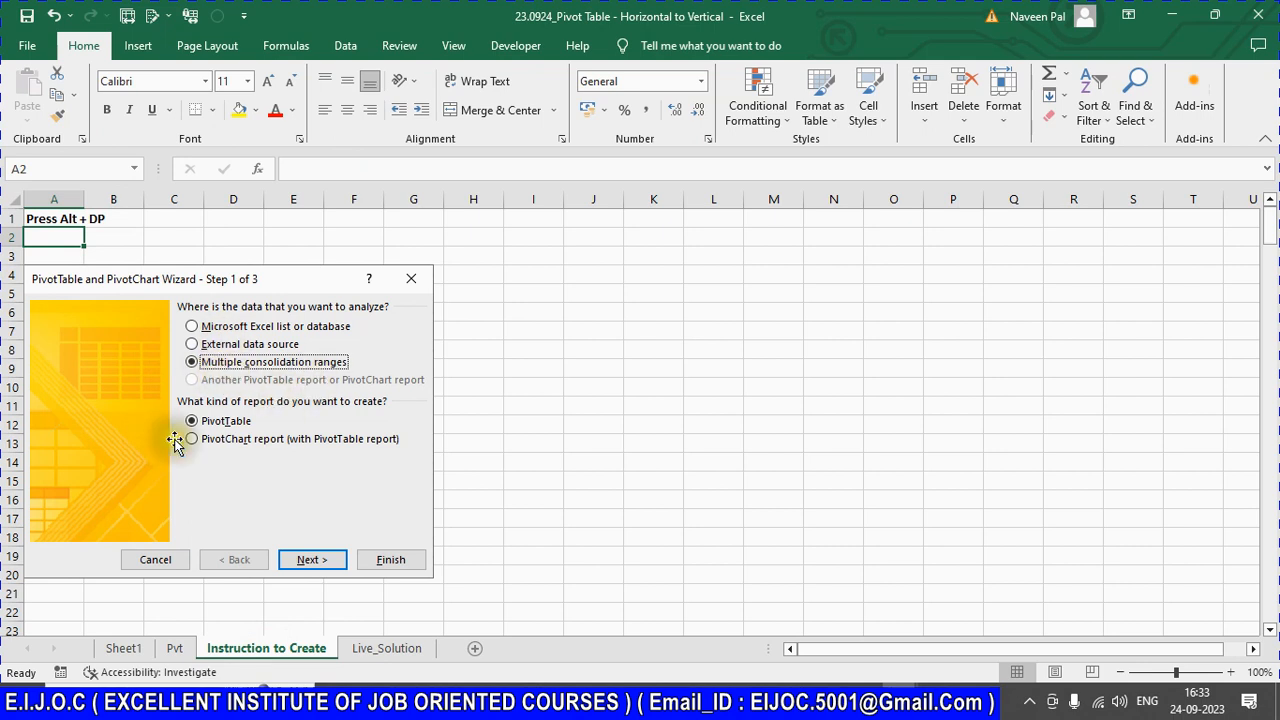
key(Return)
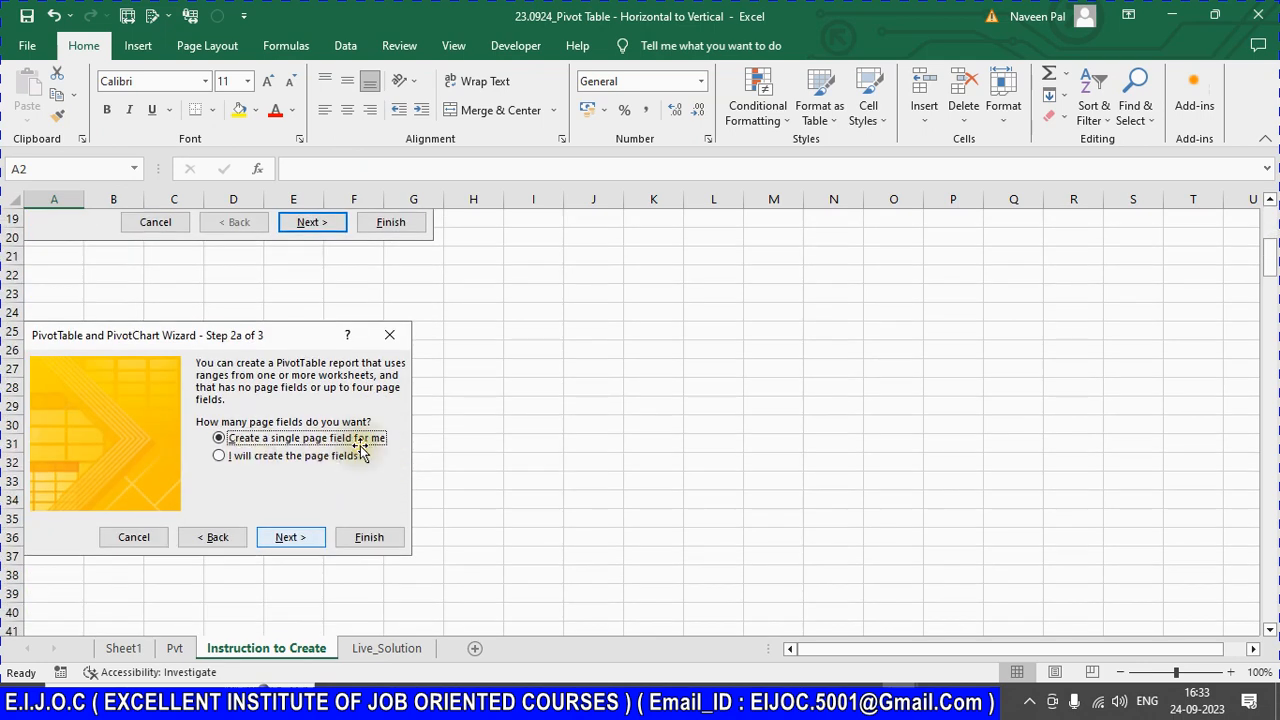
scroll(325, 458, down, 10)
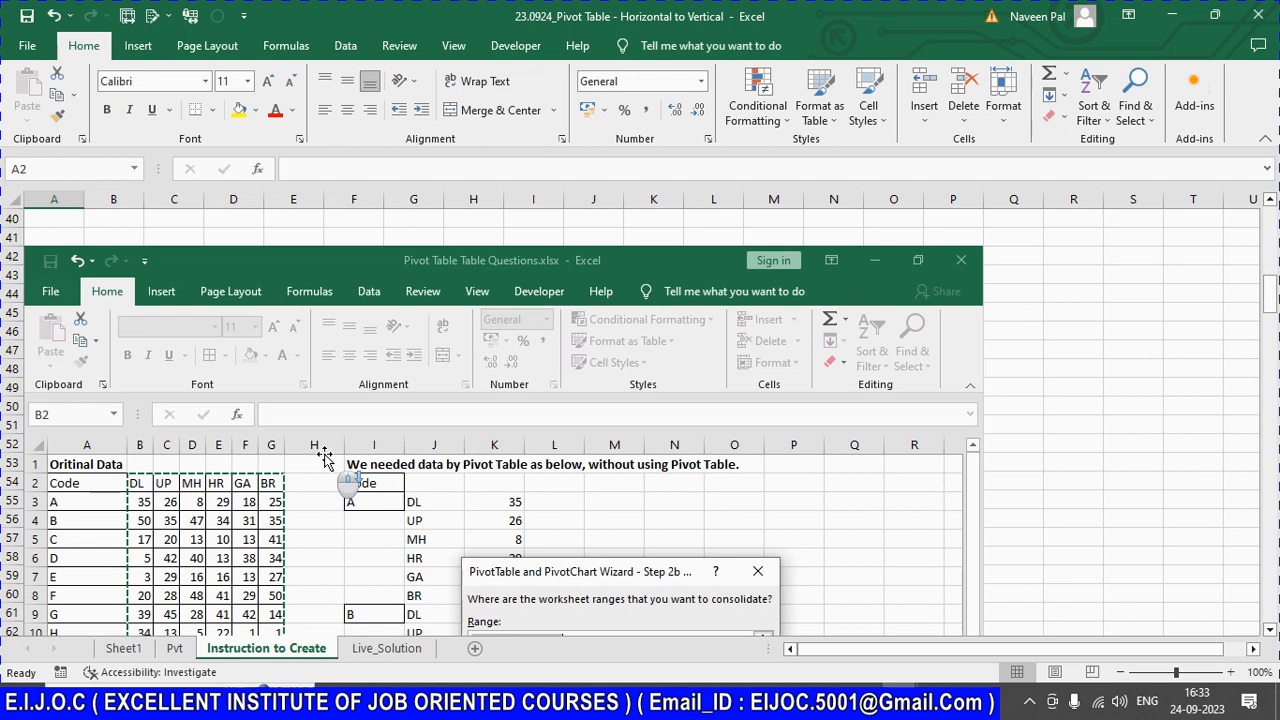
scroll(325, 458, down, 1)
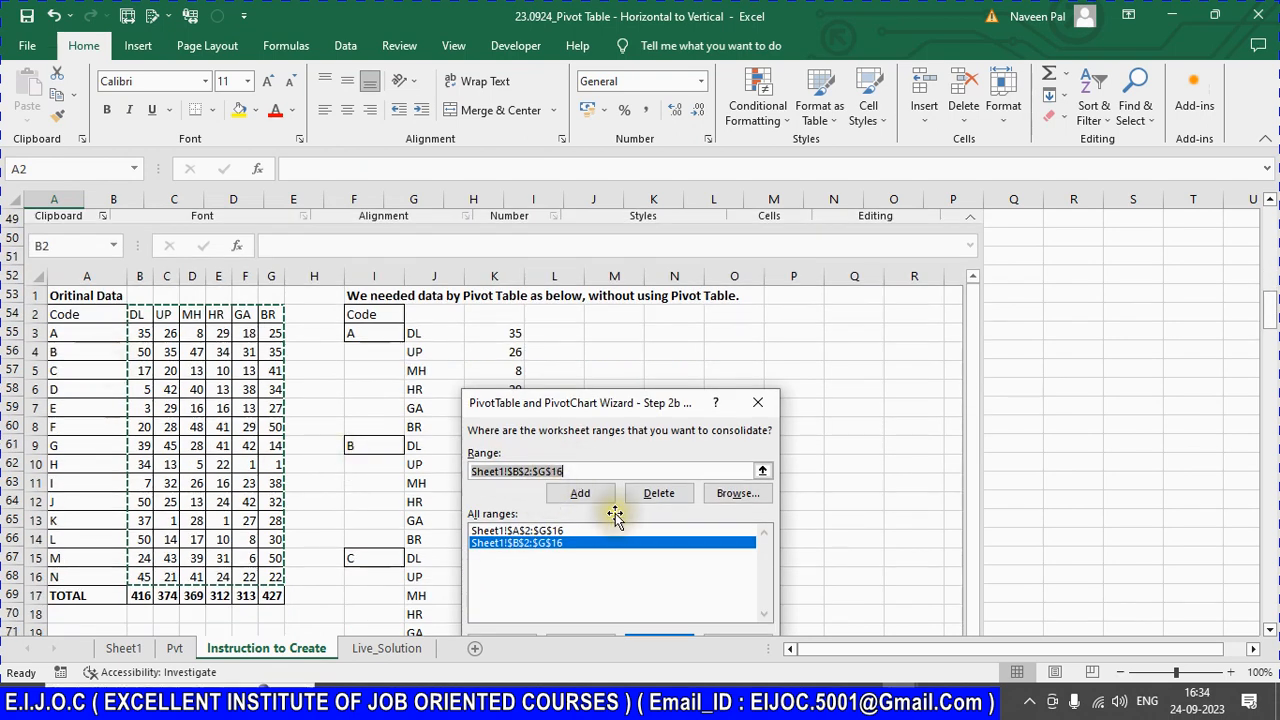
scroll(615, 513, down, 1)
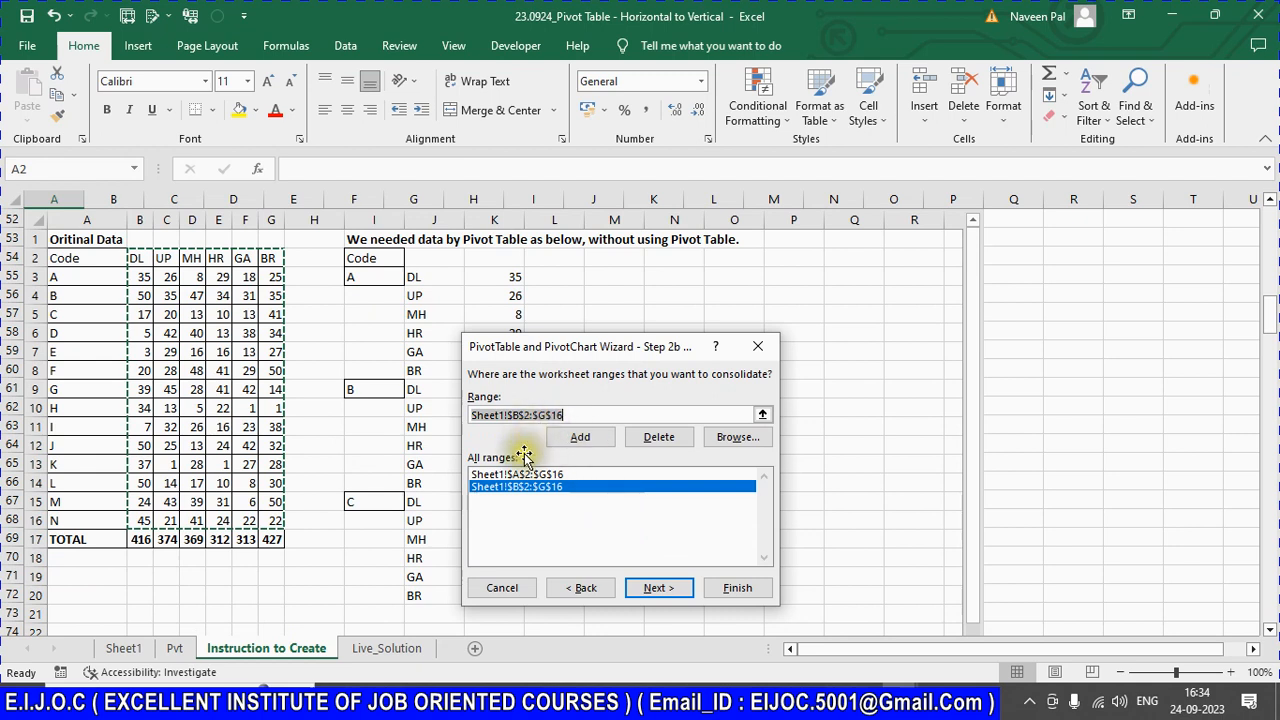
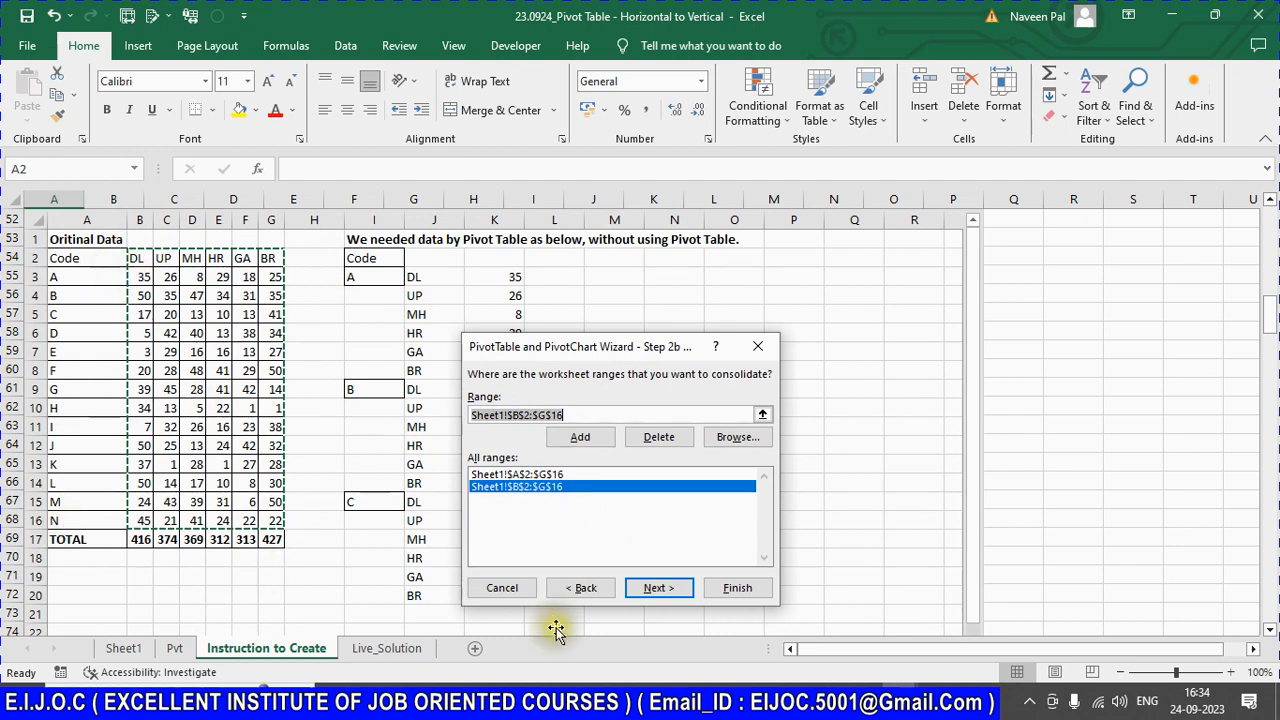
Step: Read the remaining instructions on tabular form, repeated item labels and hidden subtotals, and return to the start of the sheet
click(658, 587)
scroll(601, 537, down, 2)
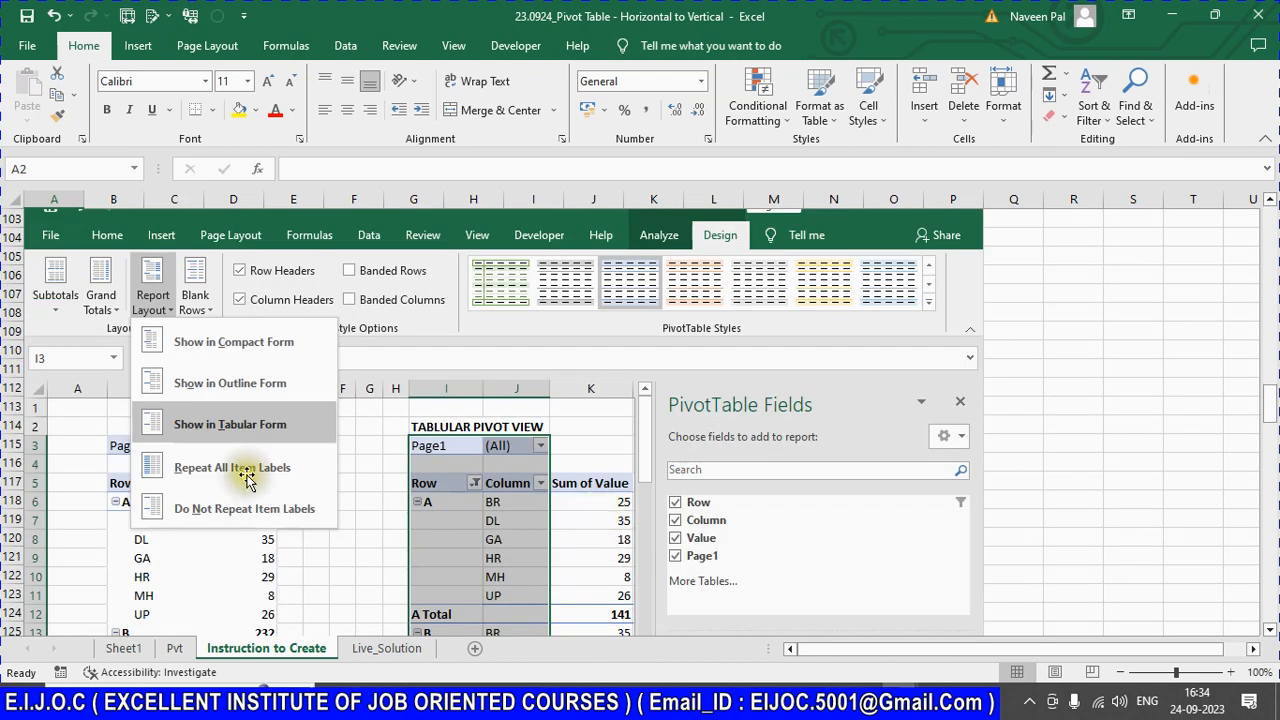
scroll(613, 543, down, 8)
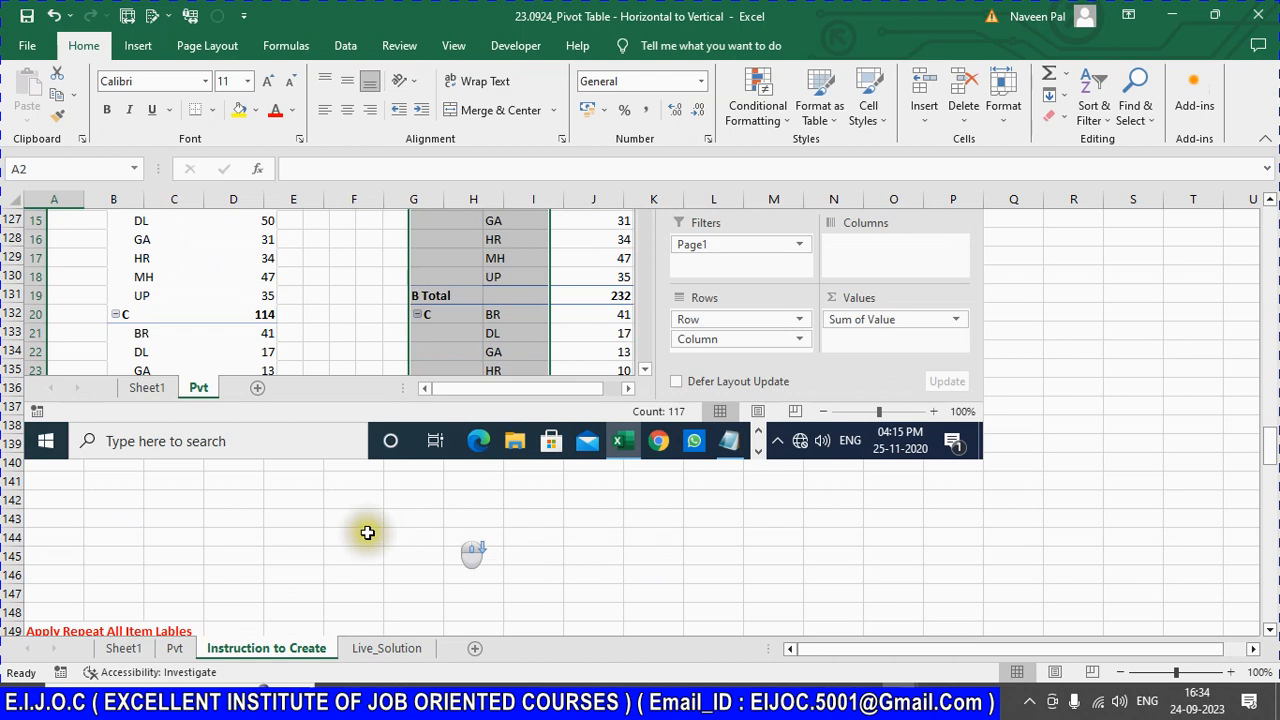
scroll(360, 535, down, 3)
scroll(110, 475, down, 7)
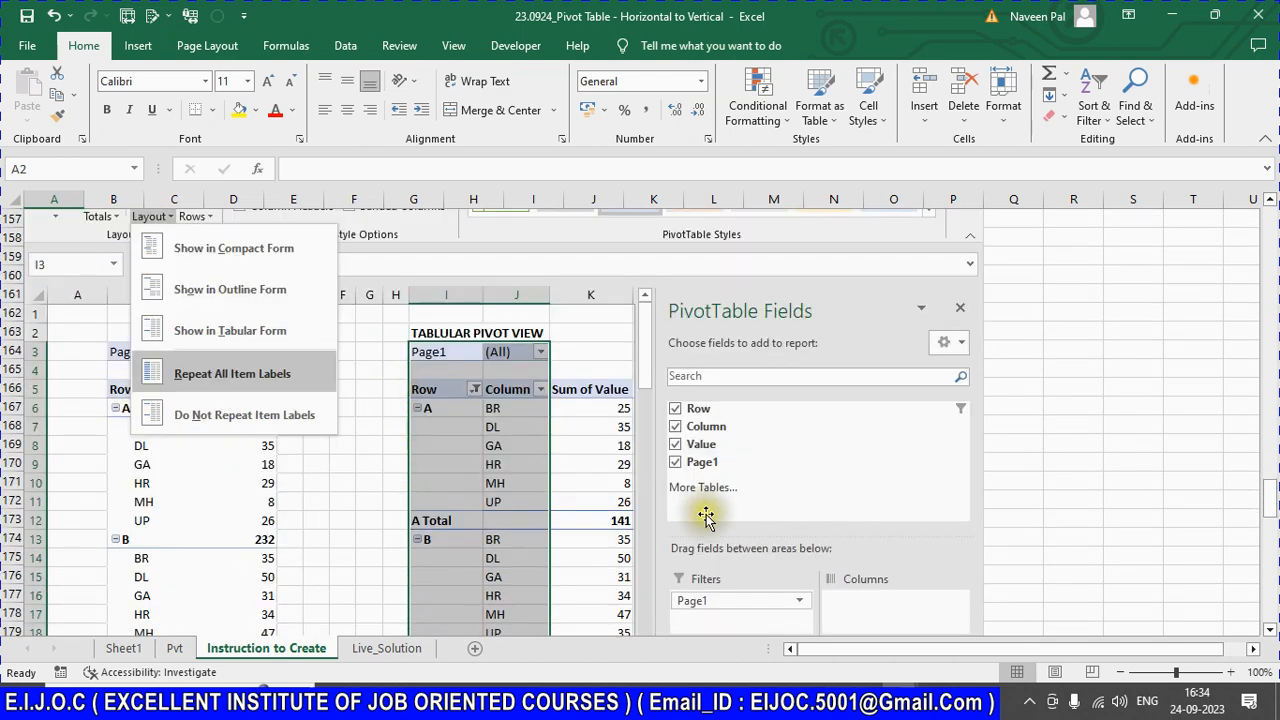
scroll(380, 380, down, 9)
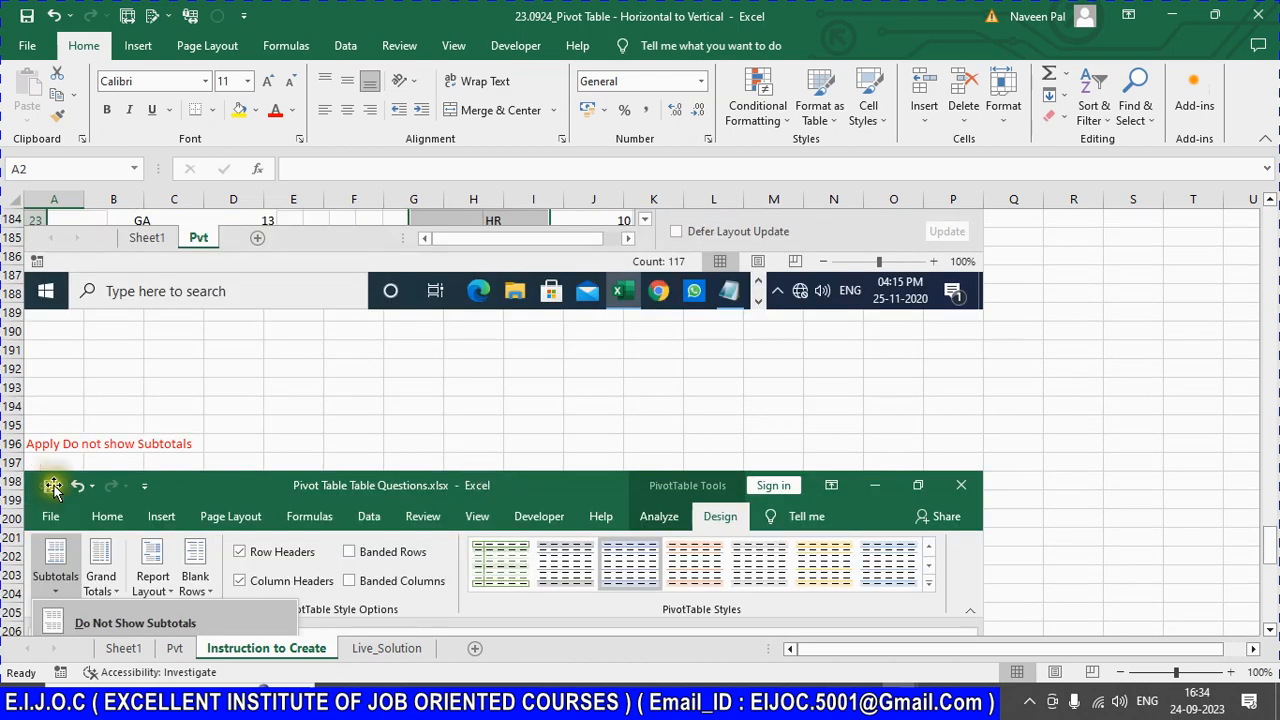
scroll(62, 465, down, 13)
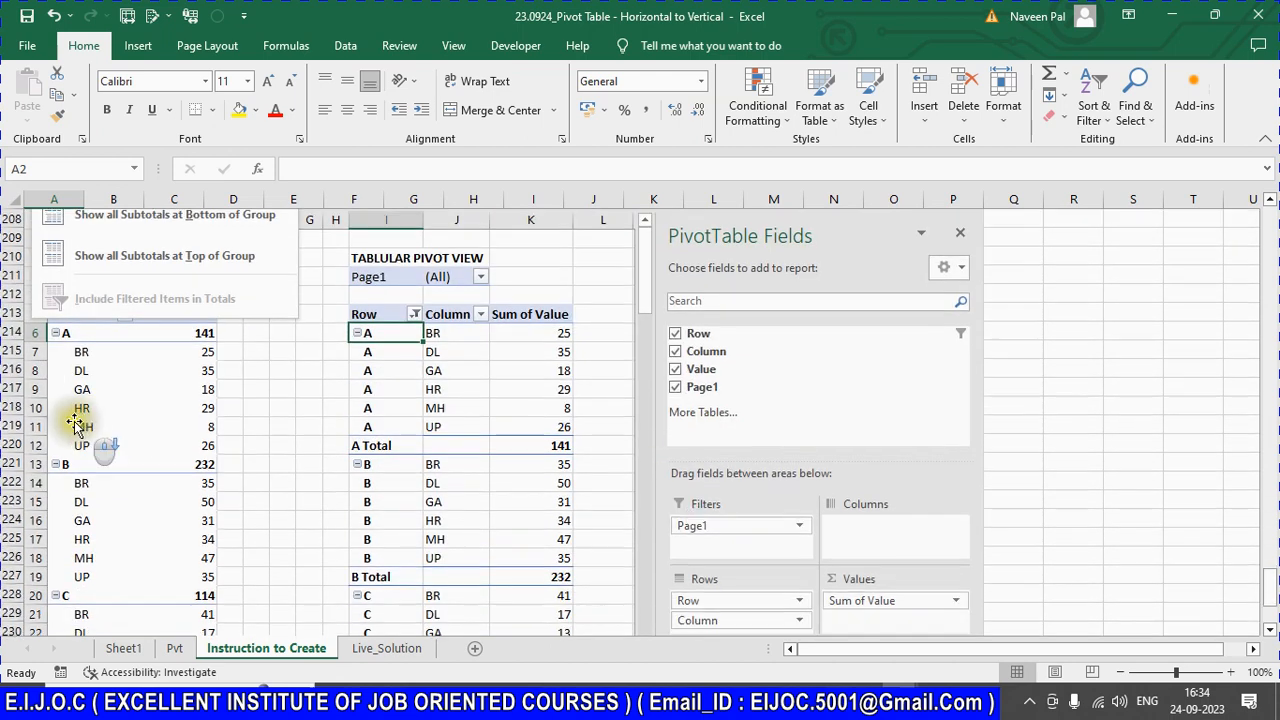
scroll(129, 447, down, 6)
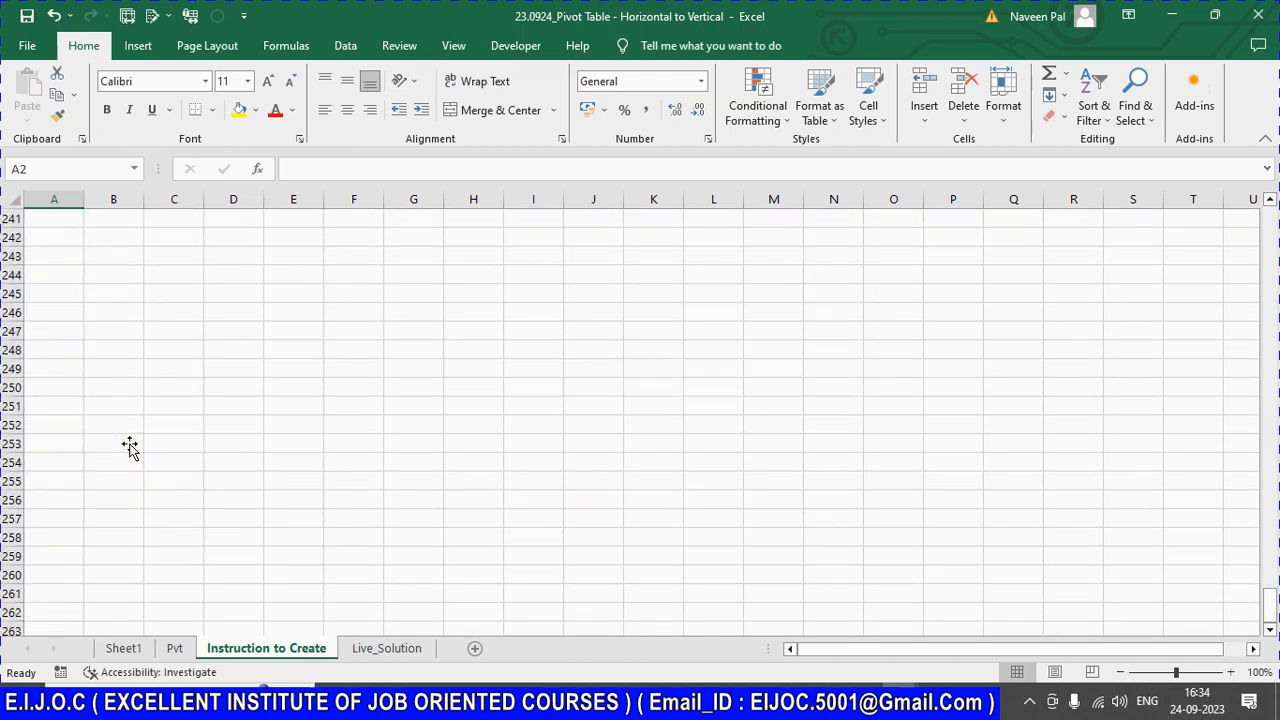
key(ctrl+Home)
key(alt+d)
key(p)
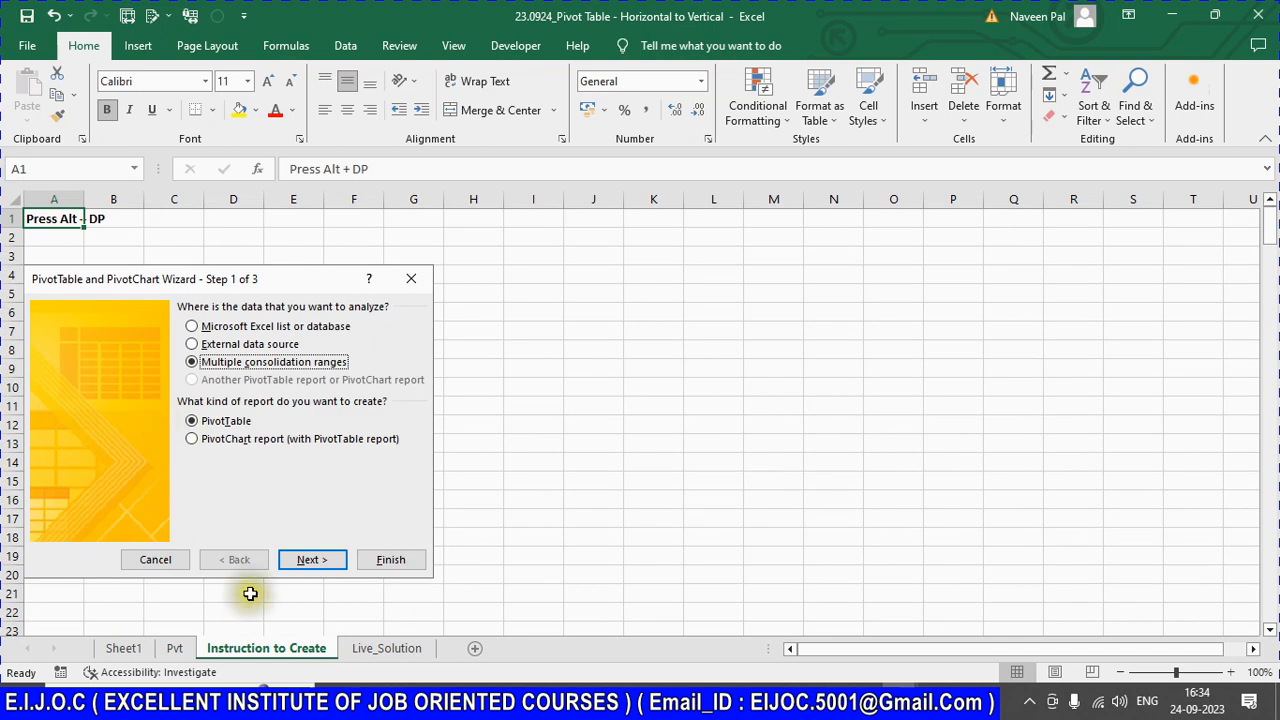
Step: Select the original data A2:G16 on Sheet1, from the Code heading through code N without the TOTAL row
key(Escape)
click(135, 648)
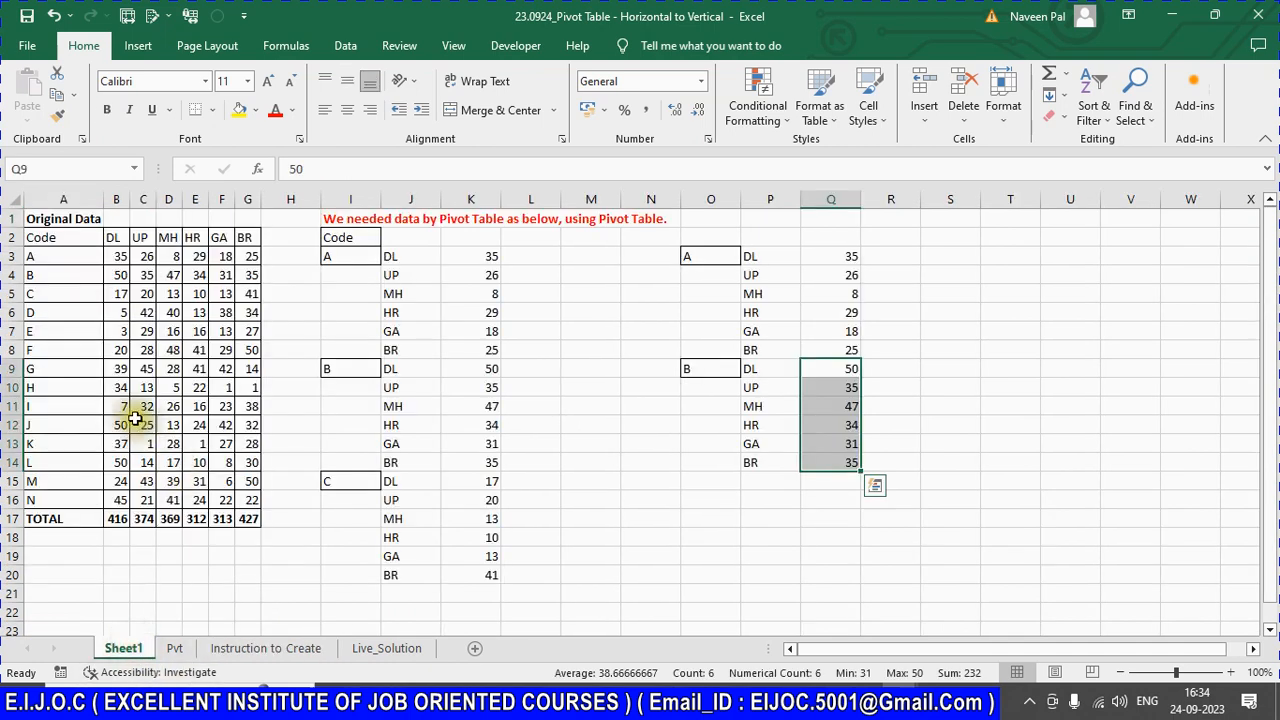
click(50, 240)
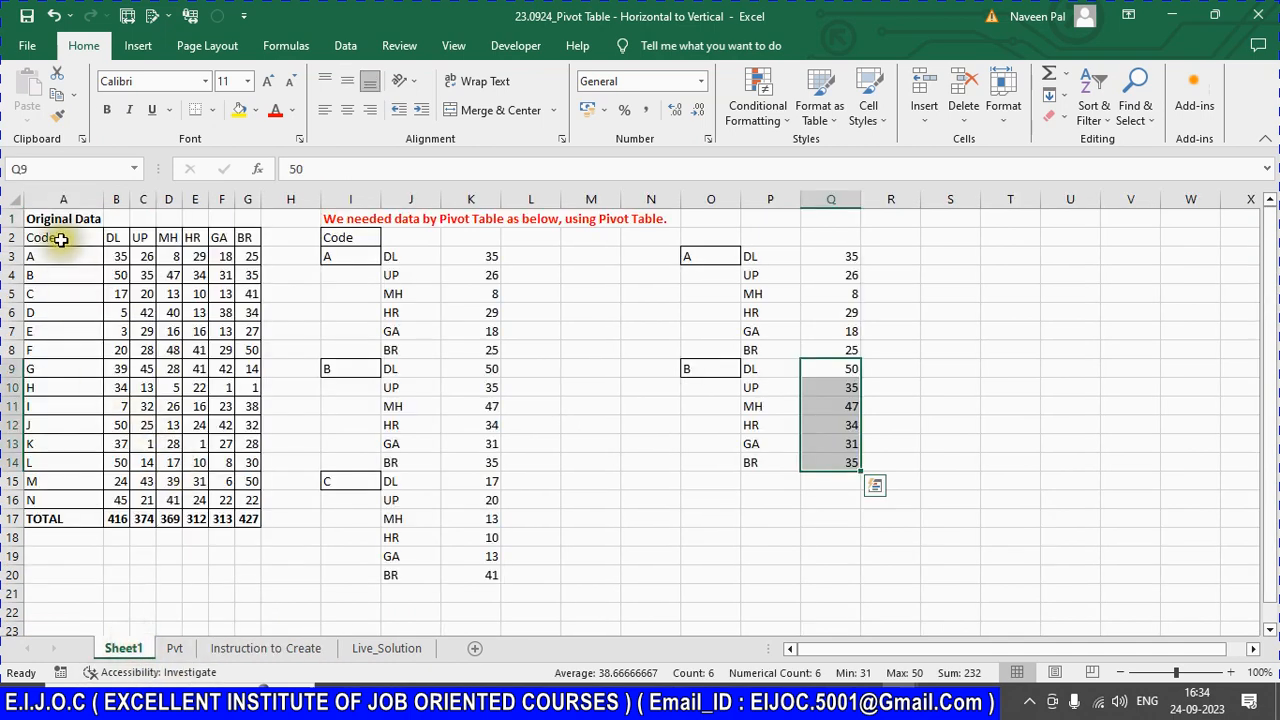
shift+click(253, 503)
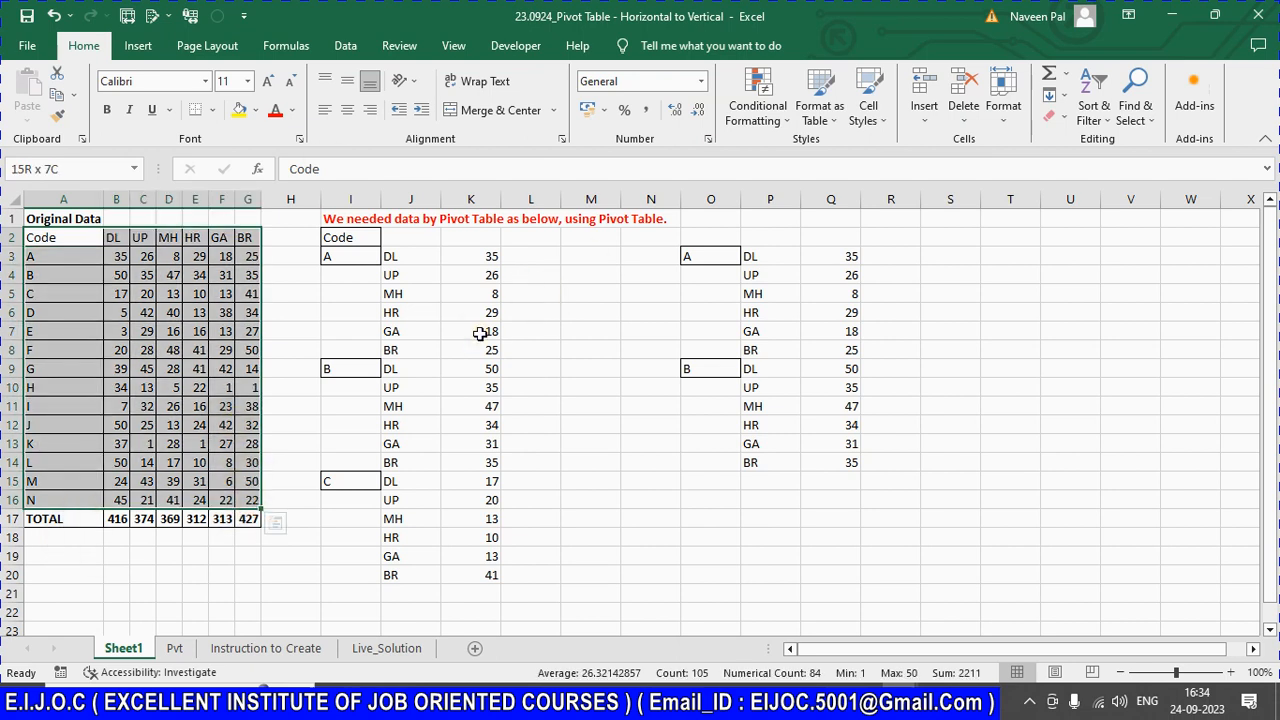
Step: Start the PivotTable and PivotChart Wizard for a PivotTable from multiple consolidation ranges, with a single page field created automatically
key(alt+d)
key(p)
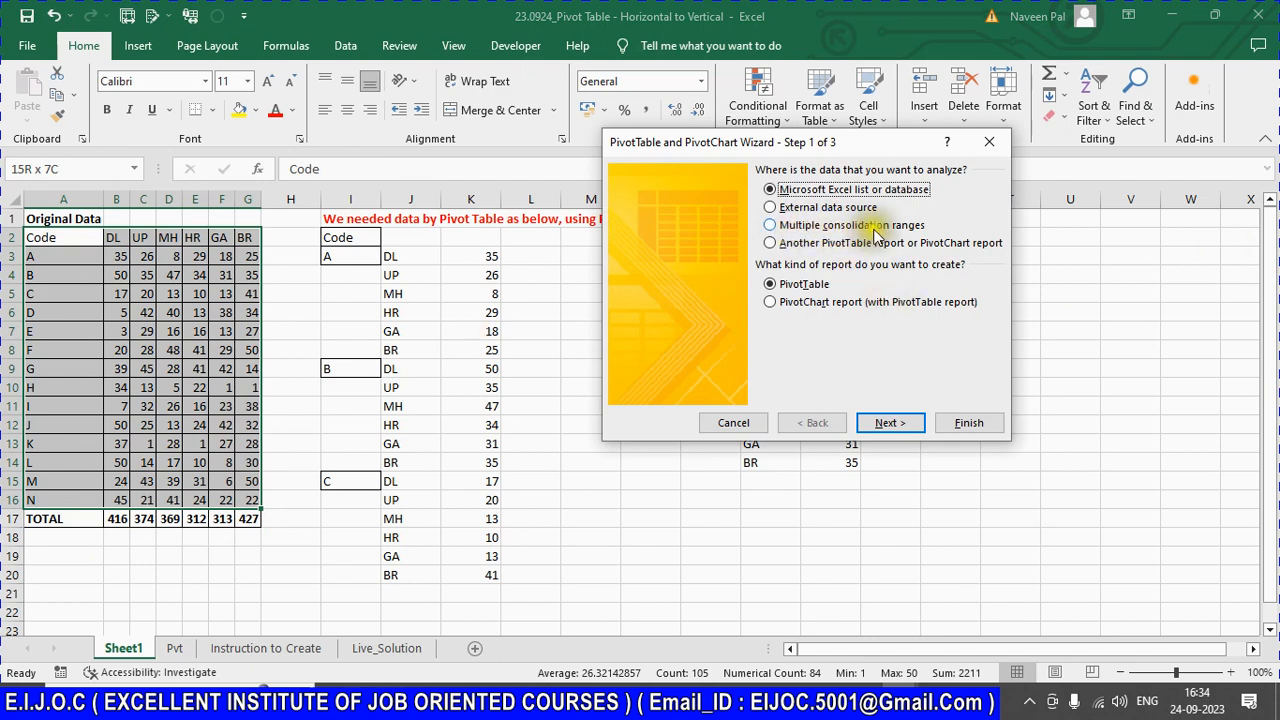
click(775, 227)
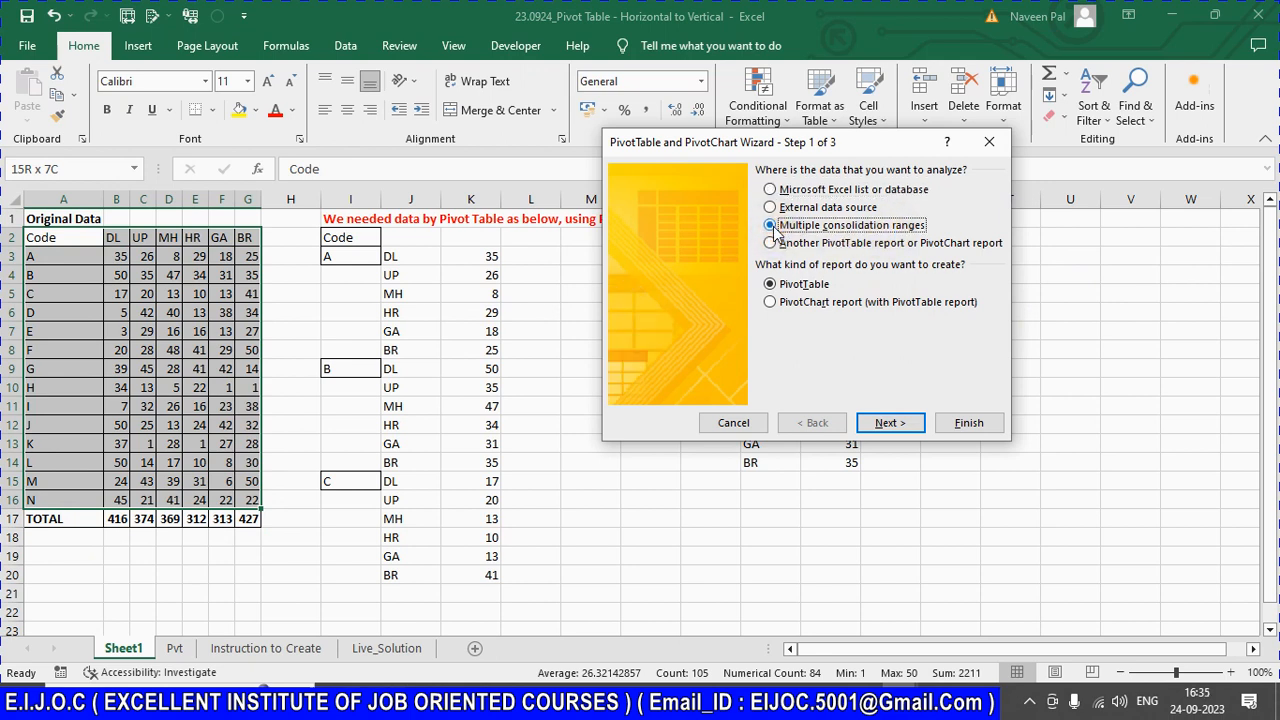
click(886, 423)
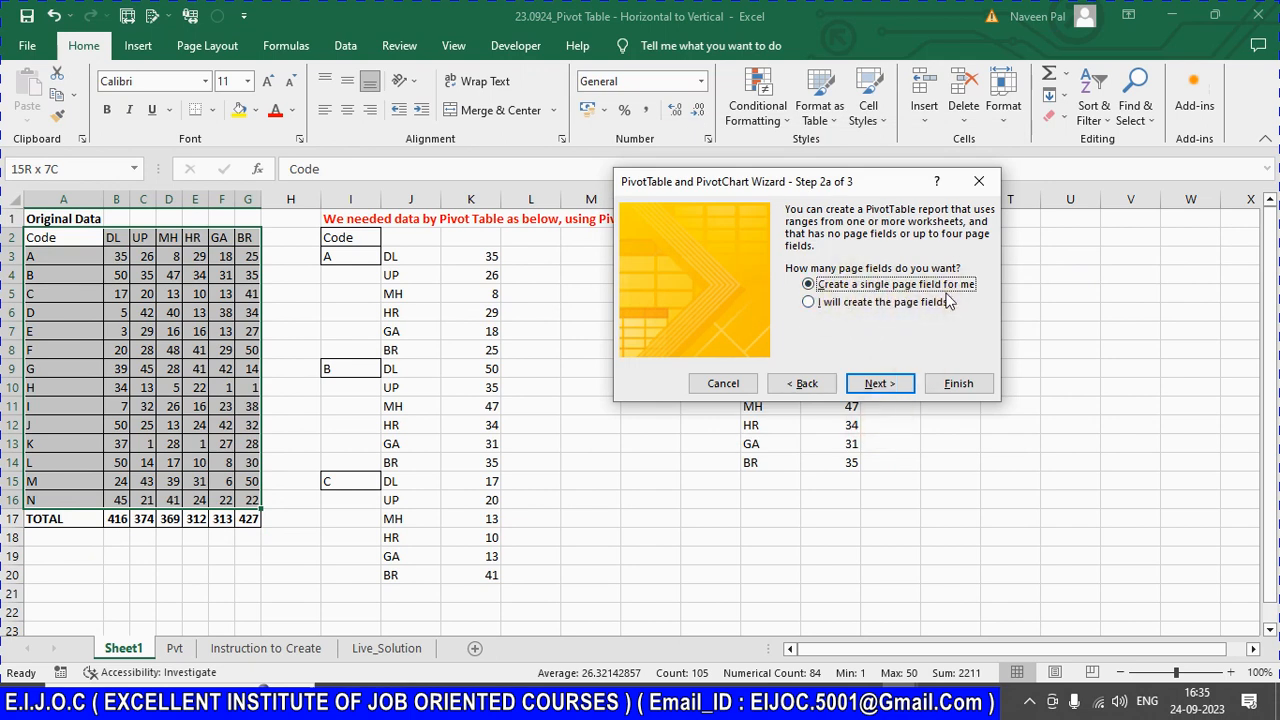
click(886, 383)
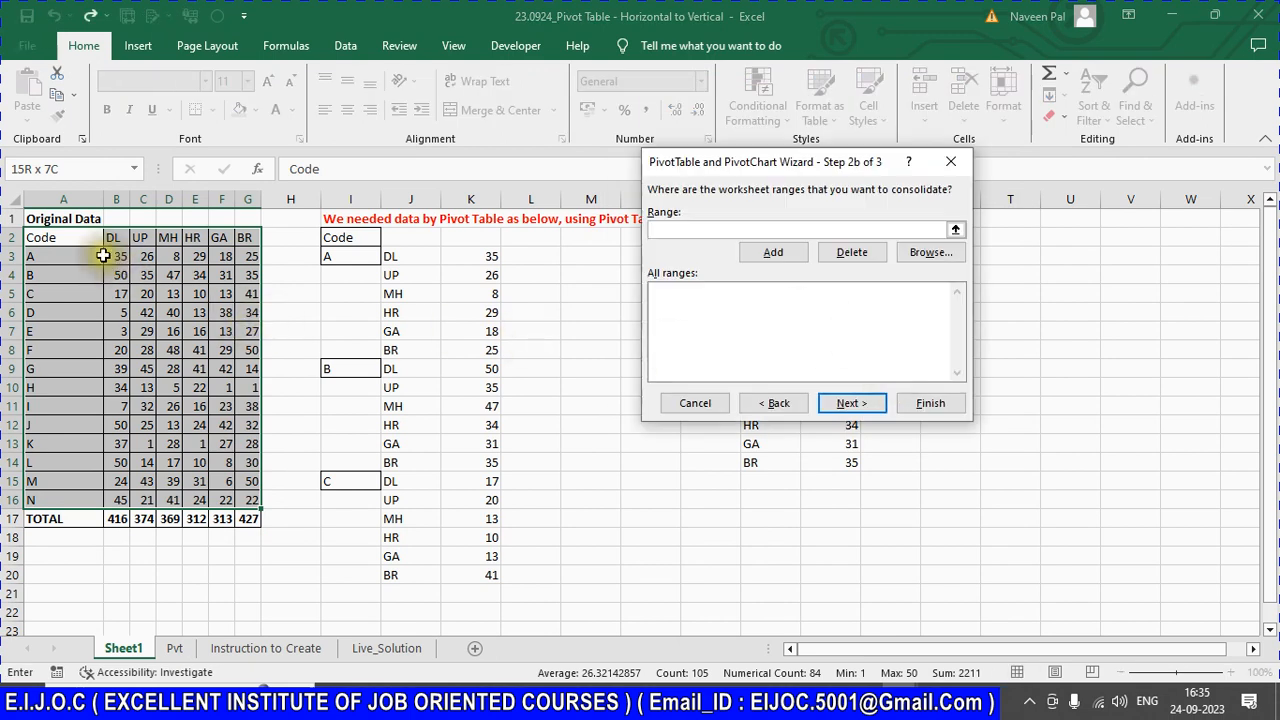
Step: Add the Sheet1 ranges A2:G16 and B2:G16 to the ranges to consolidate, checking them against the Instruction to Create sheet
drag(45, 235, 248, 494)
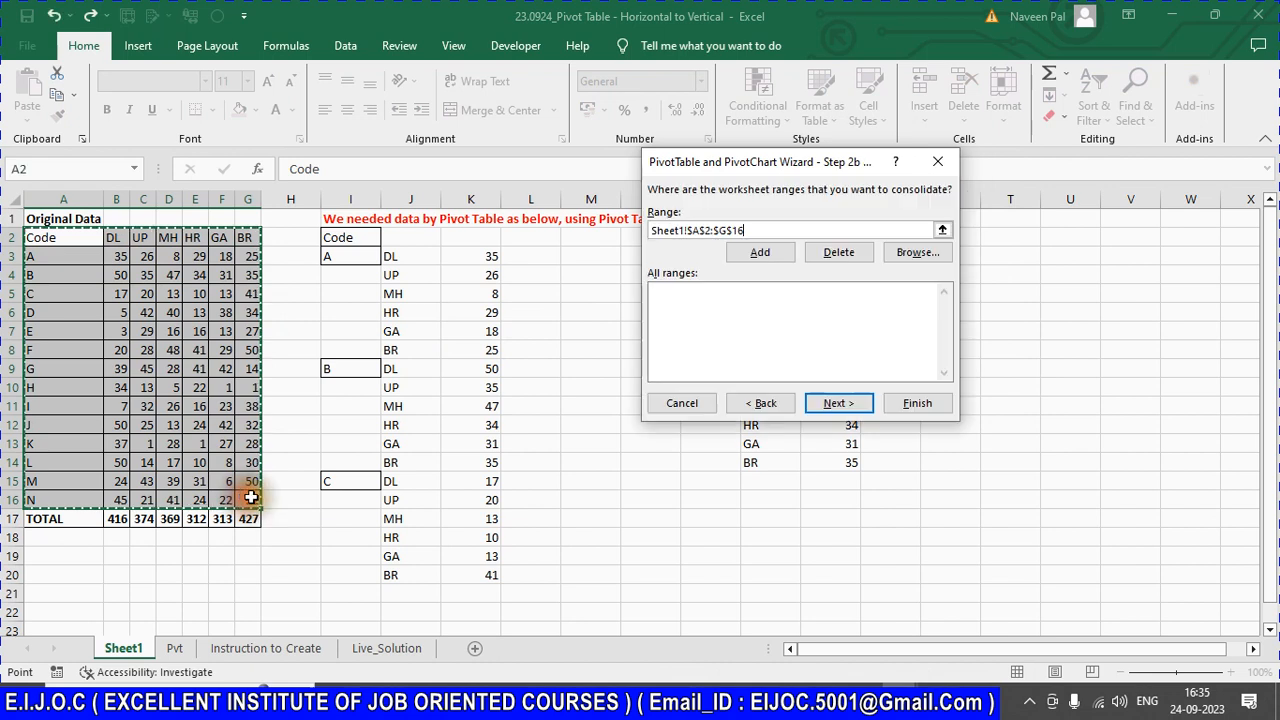
click(780, 253)
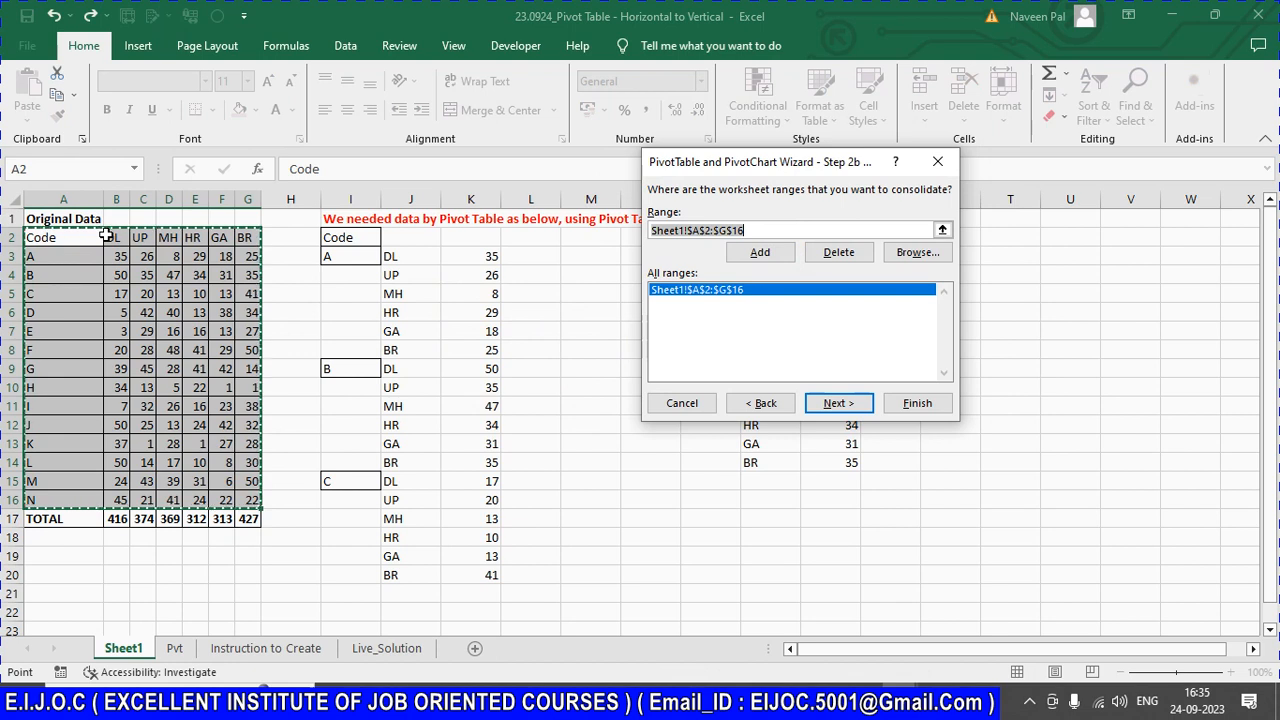
click(266, 648)
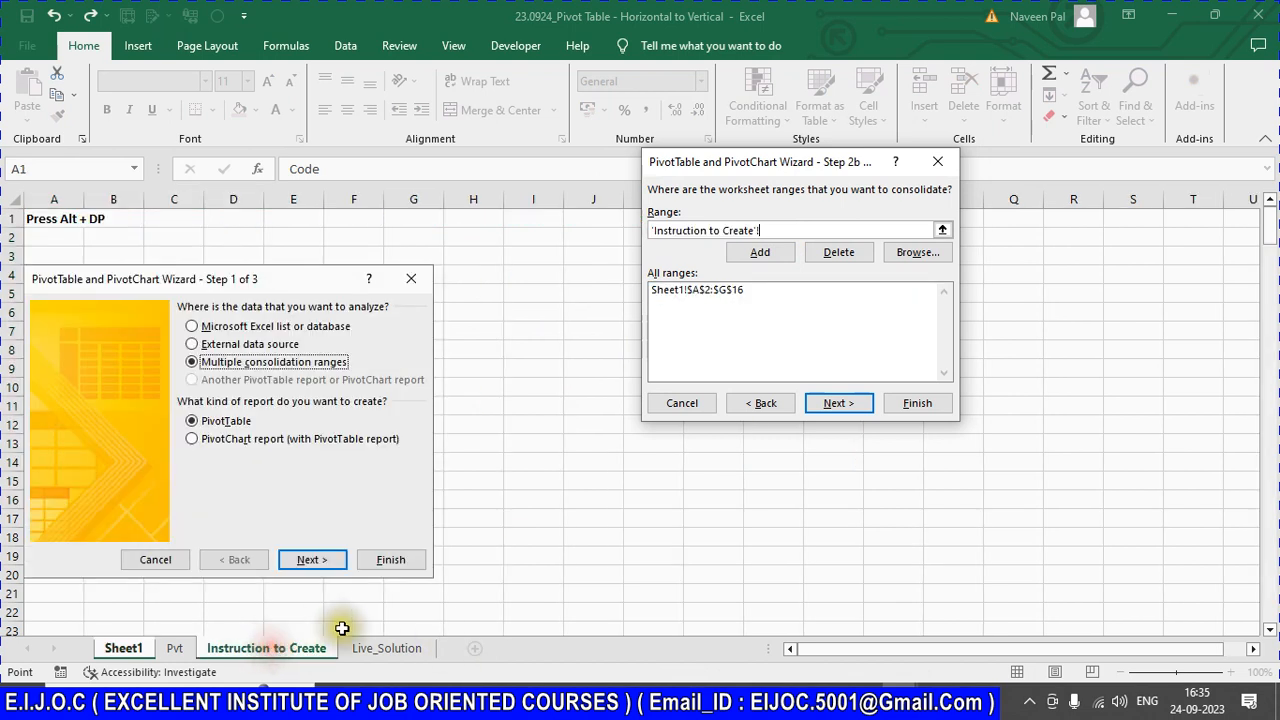
scroll(410, 560, down, 13)
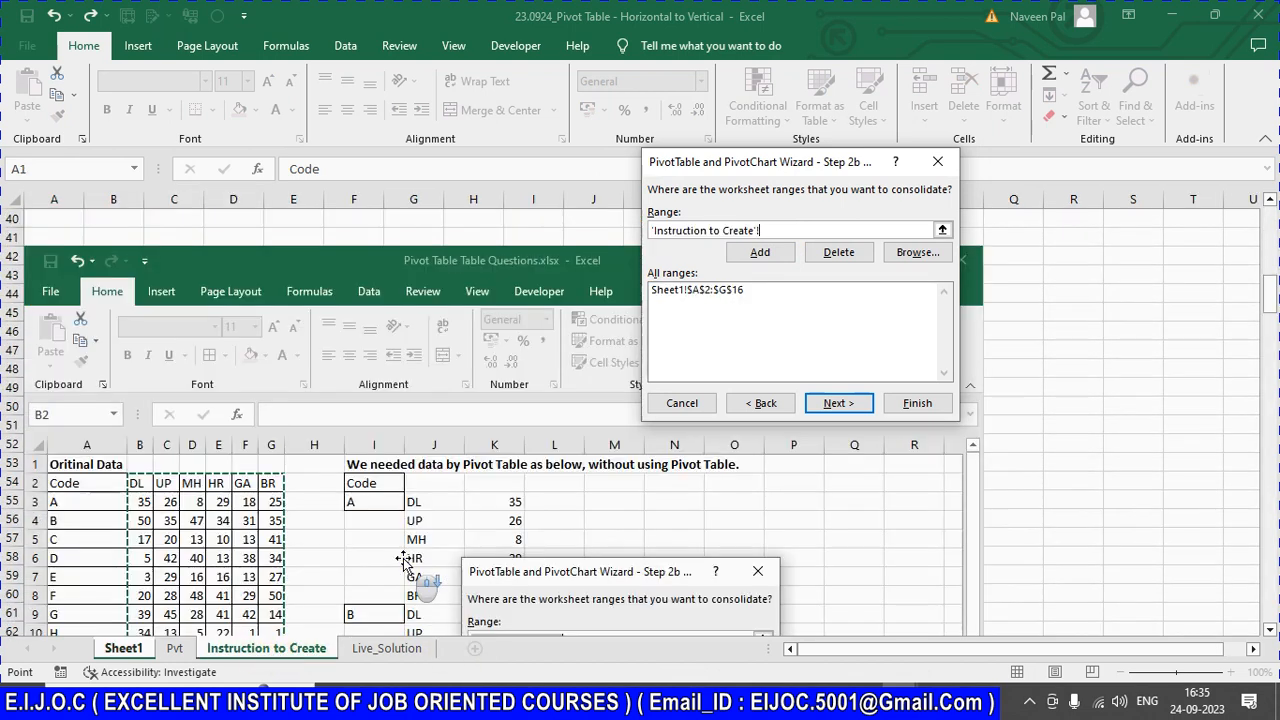
scroll(410, 565, down, 3)
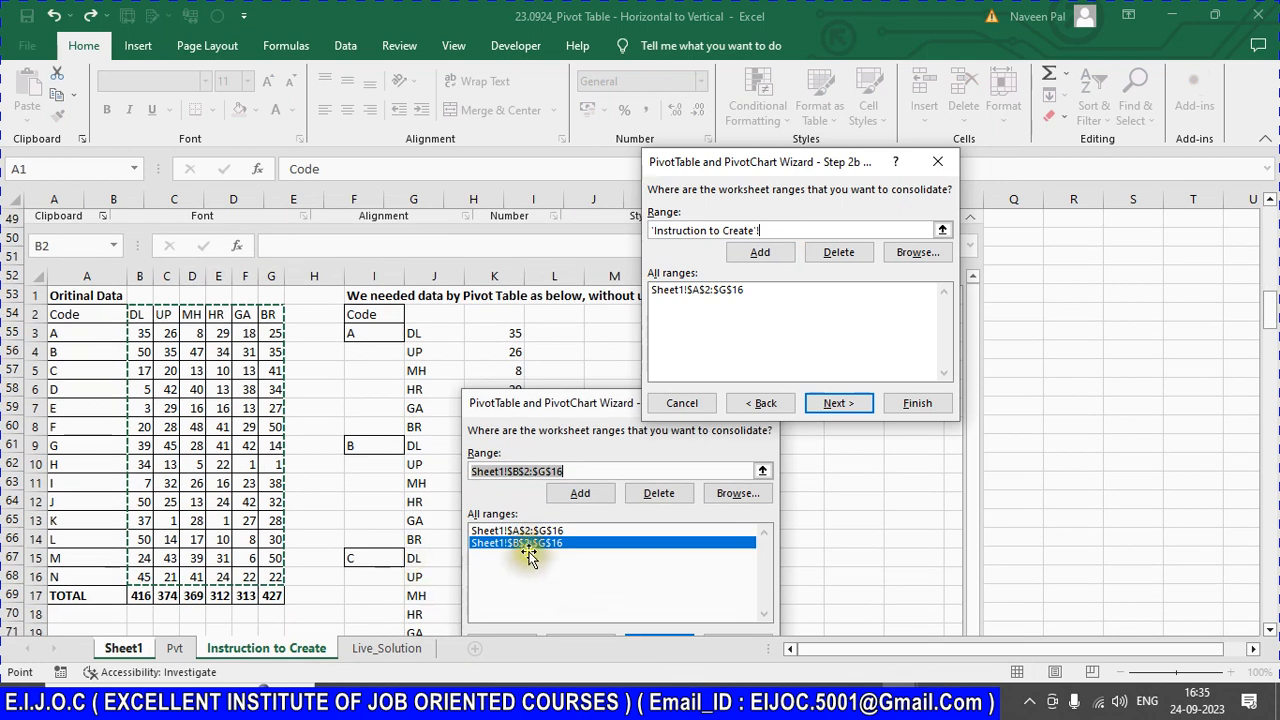
click(124, 648)
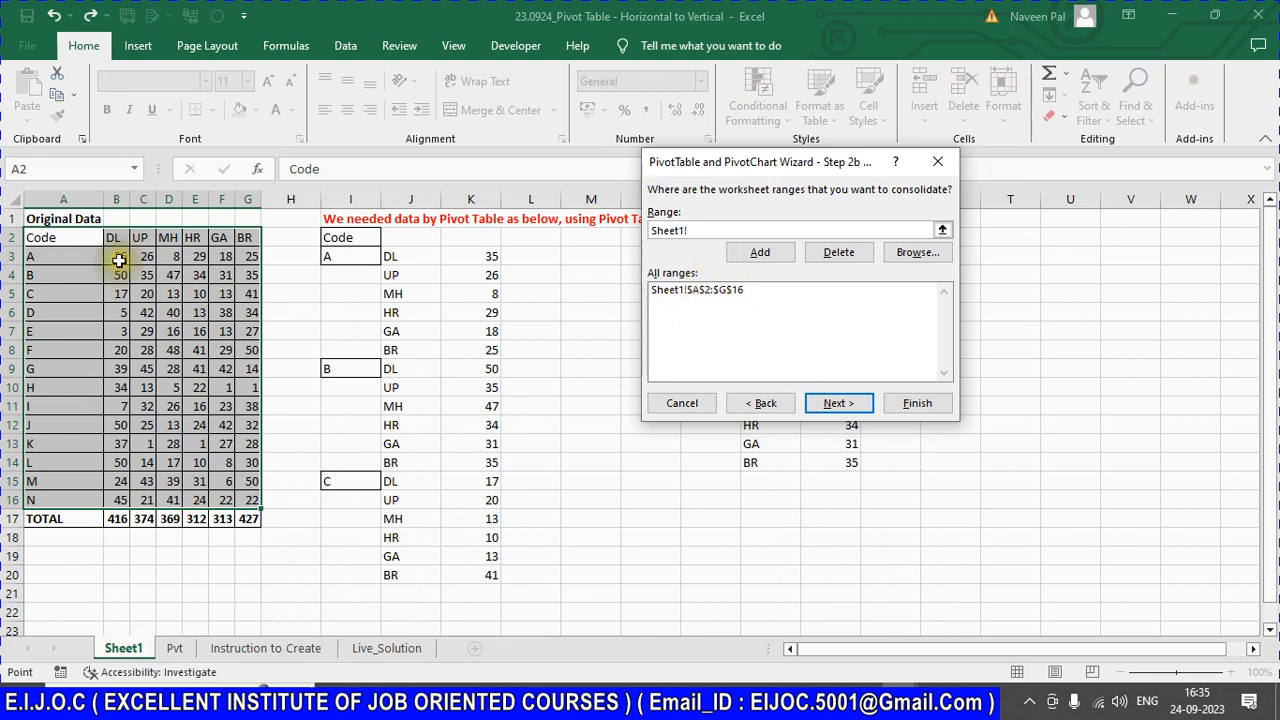
drag(116, 240, 266, 499)
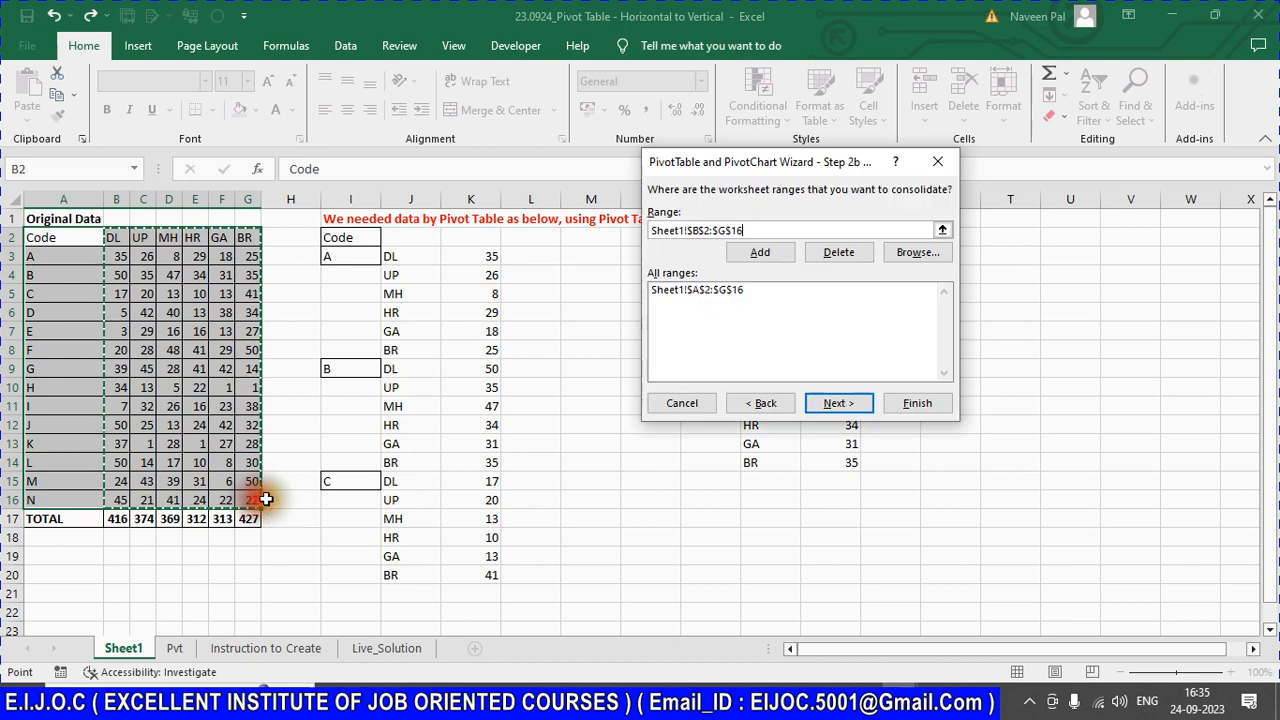
click(752, 252)
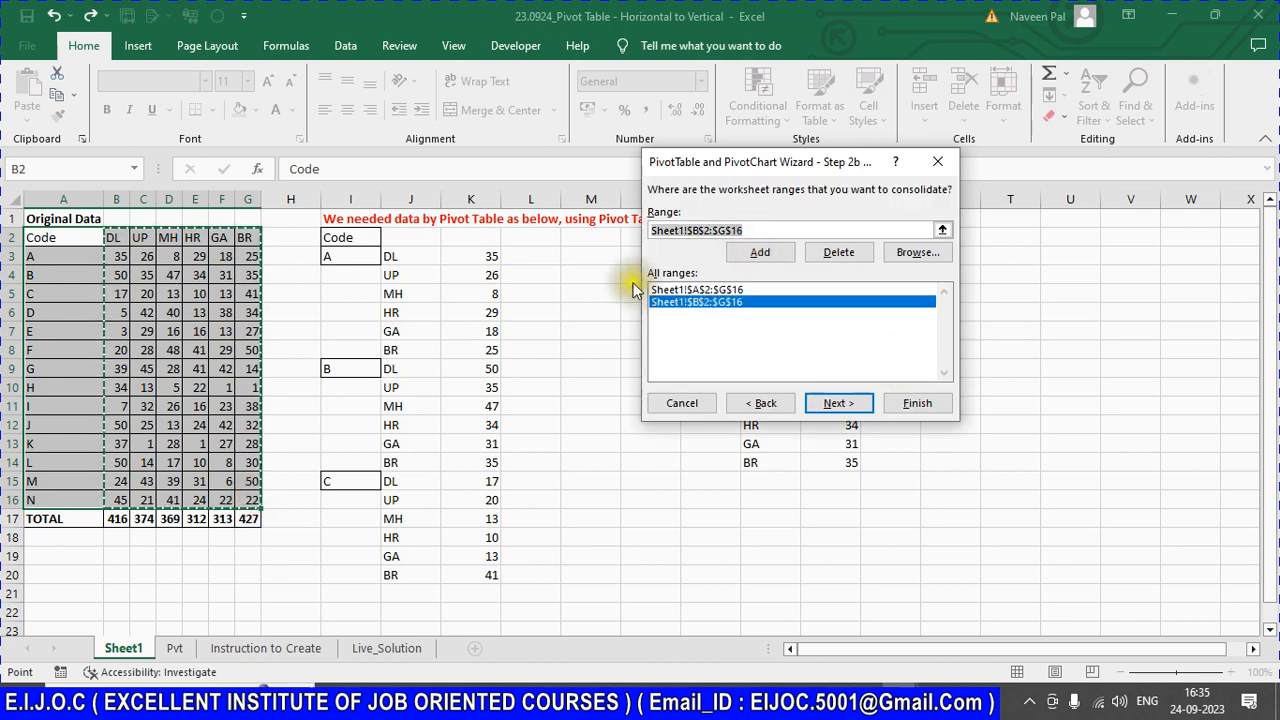
Step: Base the new report on the existing PivotTable2 and place it in cell B3 of the Live_Solution sheet
click(838, 404)
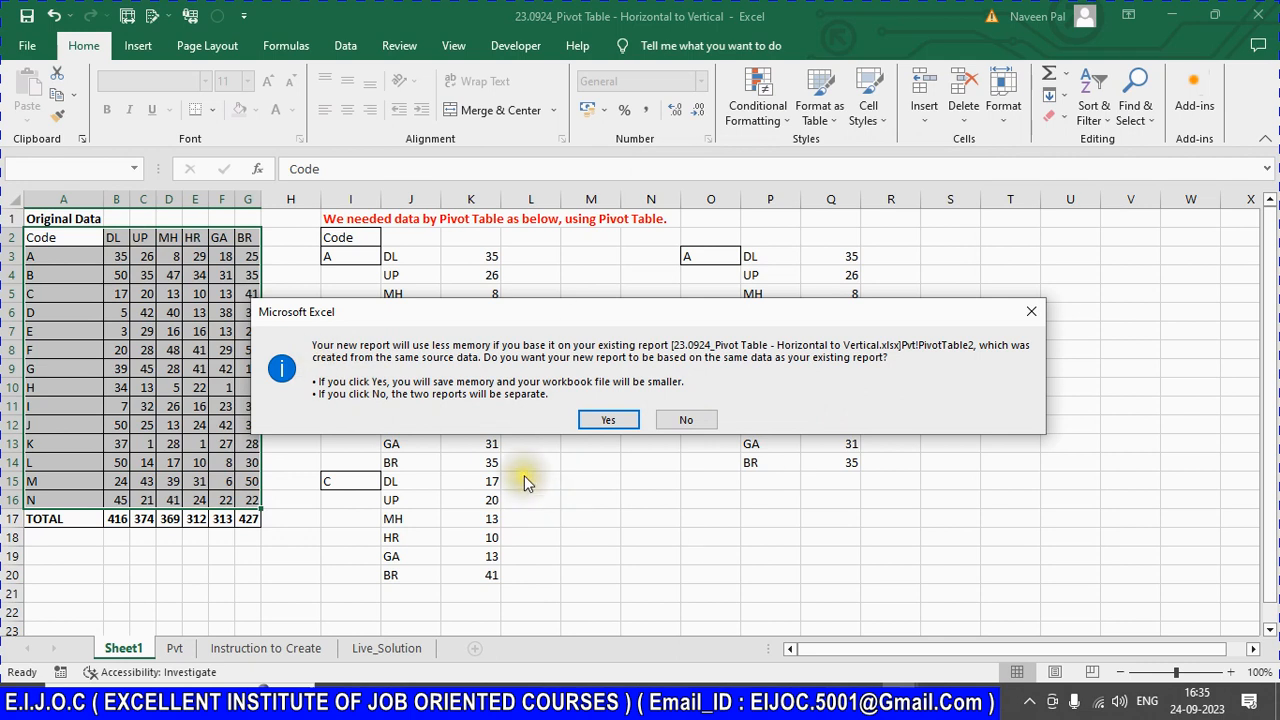
click(612, 422)
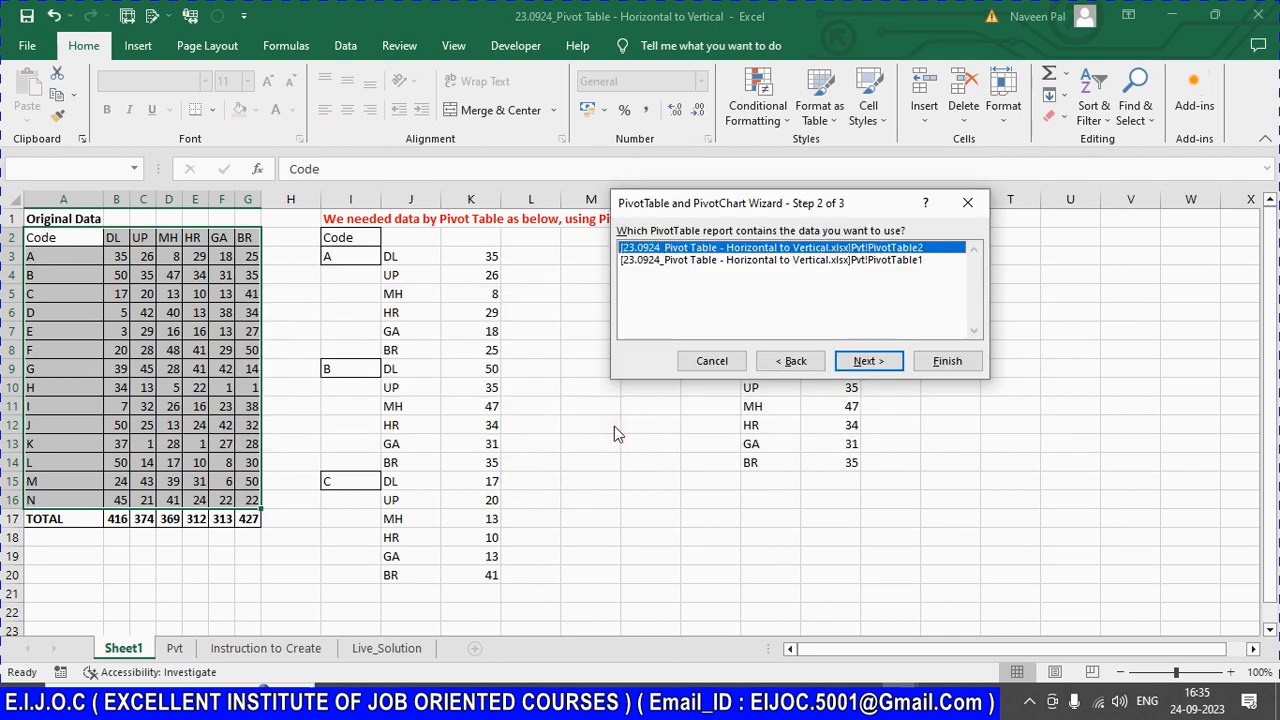
click(872, 364)
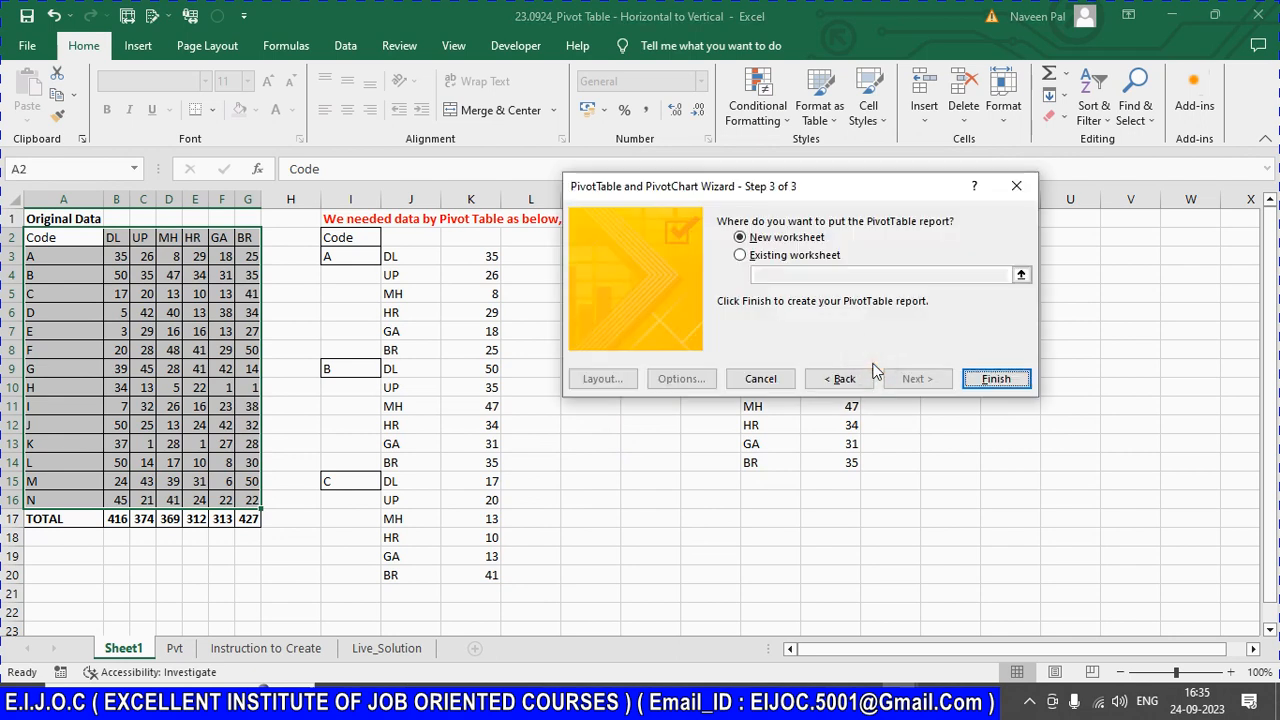
click(741, 256)
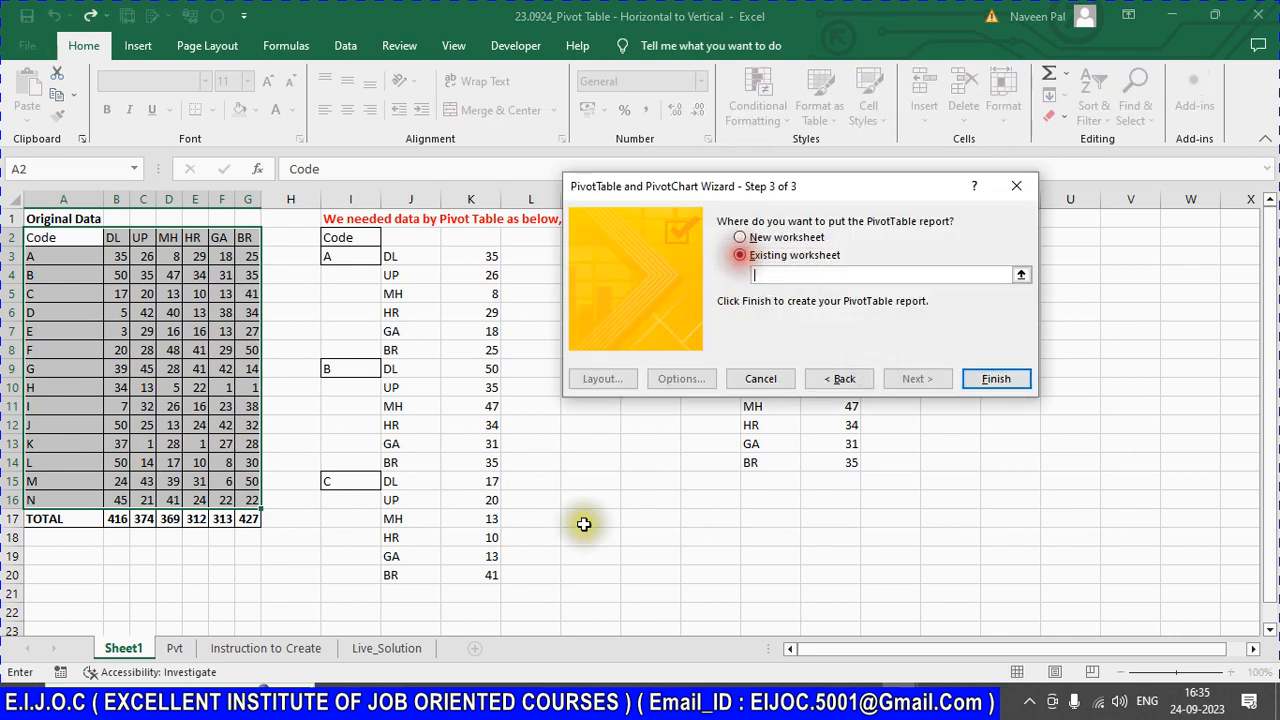
click(386, 648)
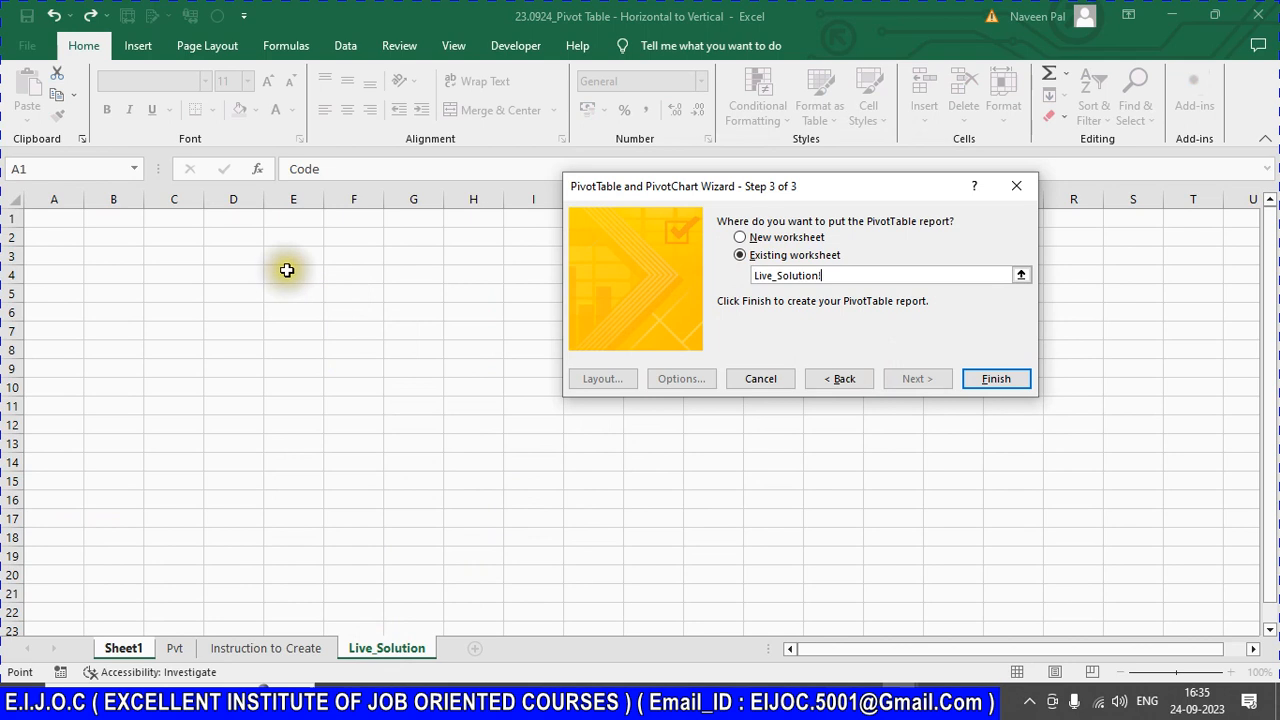
click(136, 259)
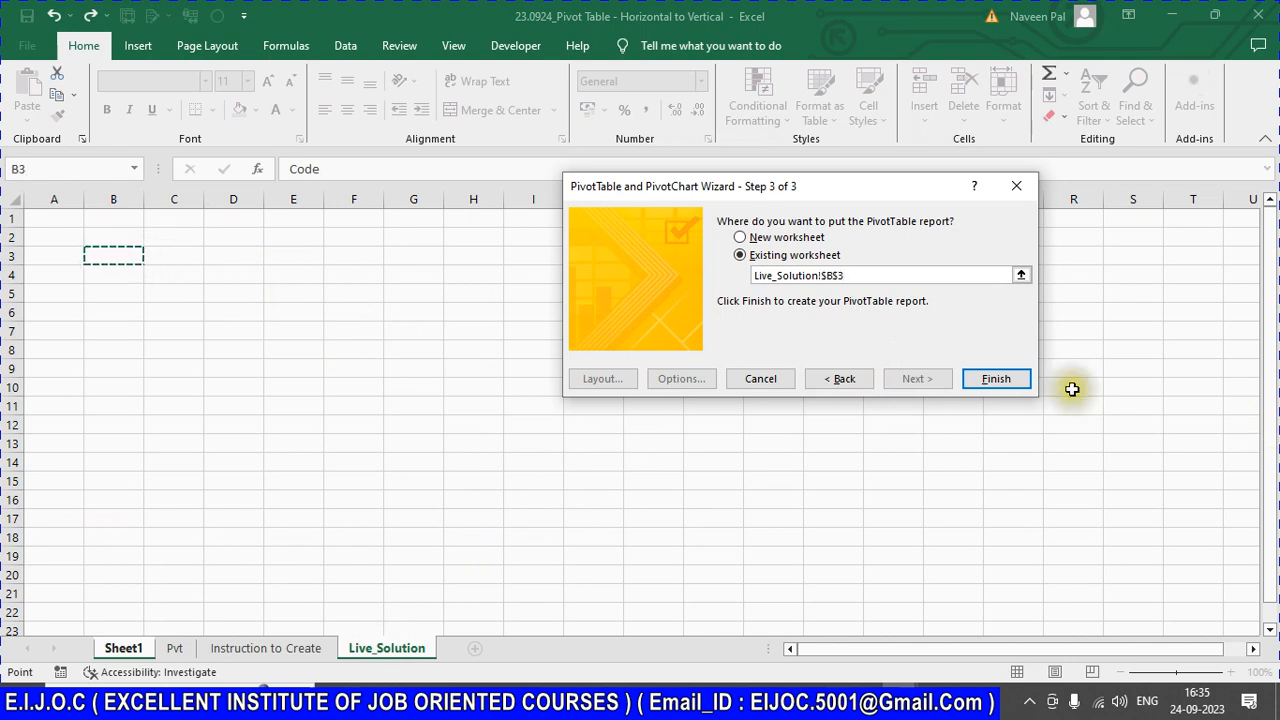
click(998, 379)
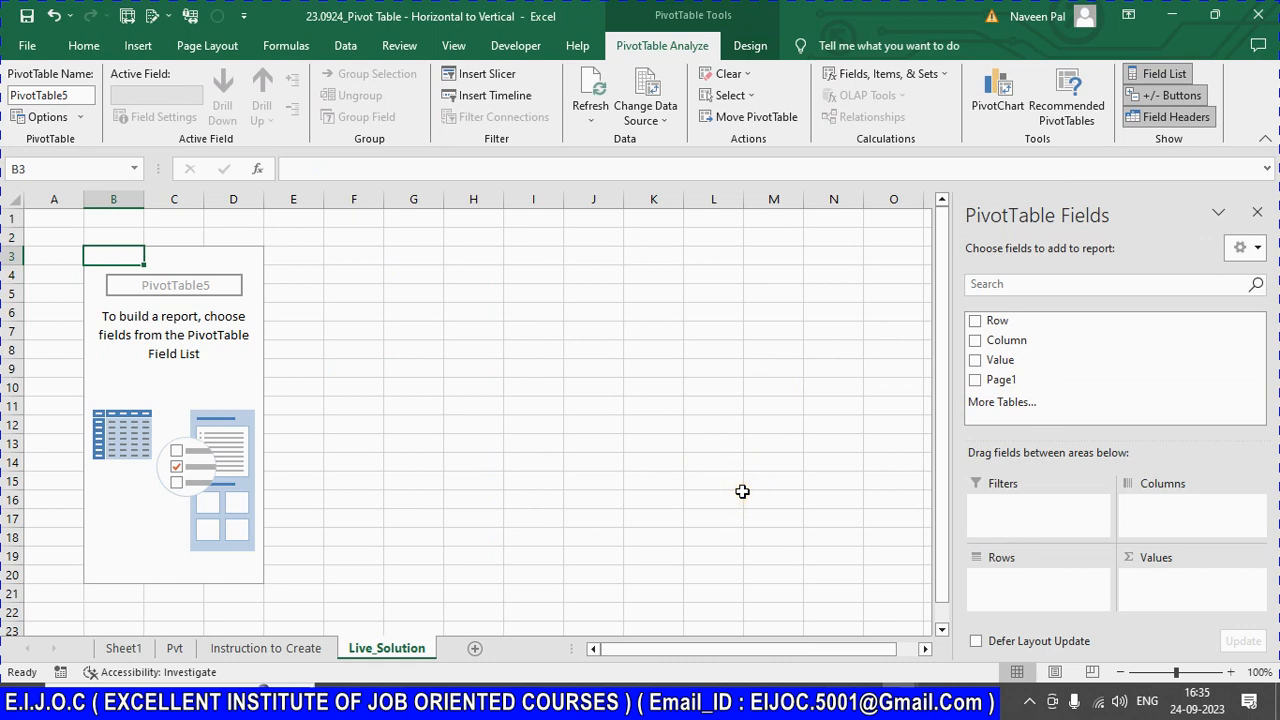
Step: Examine the normal and tabular pivot views on the Pvt sheet and the field layout shown on Instruction to Create
click(173, 648)
scroll(466, 504, down, 20)
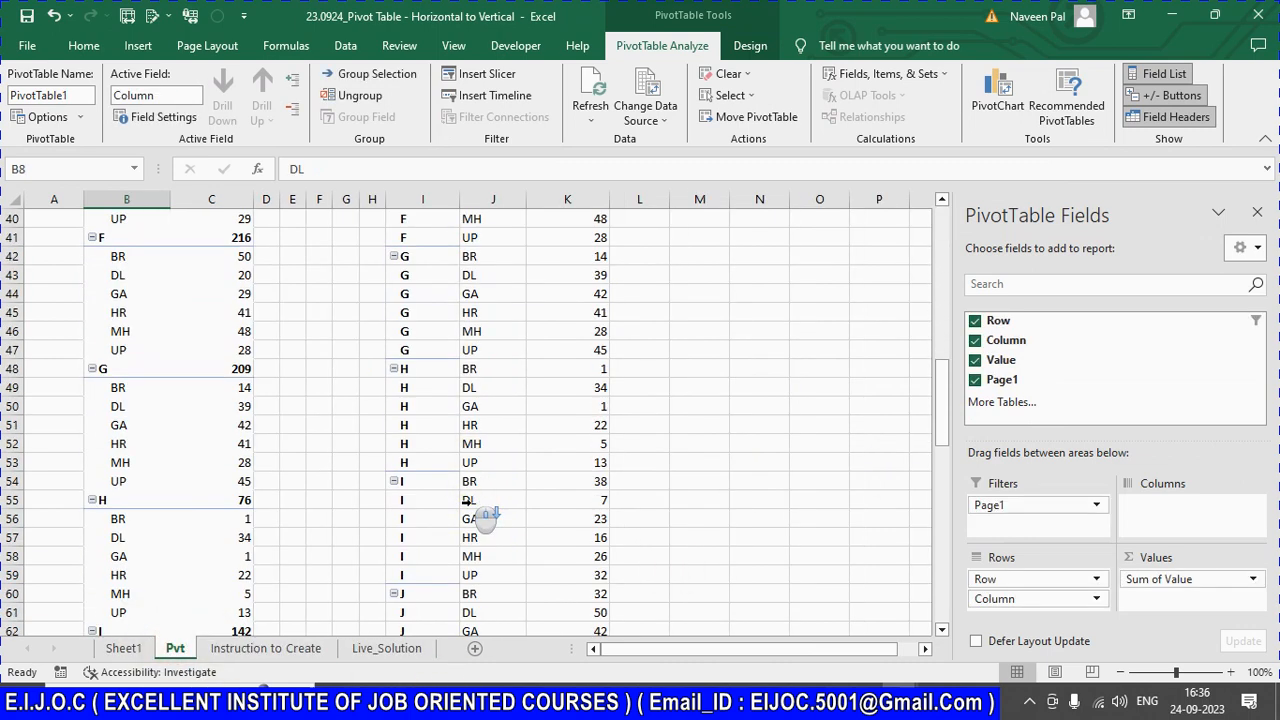
scroll(466, 504, down, 13)
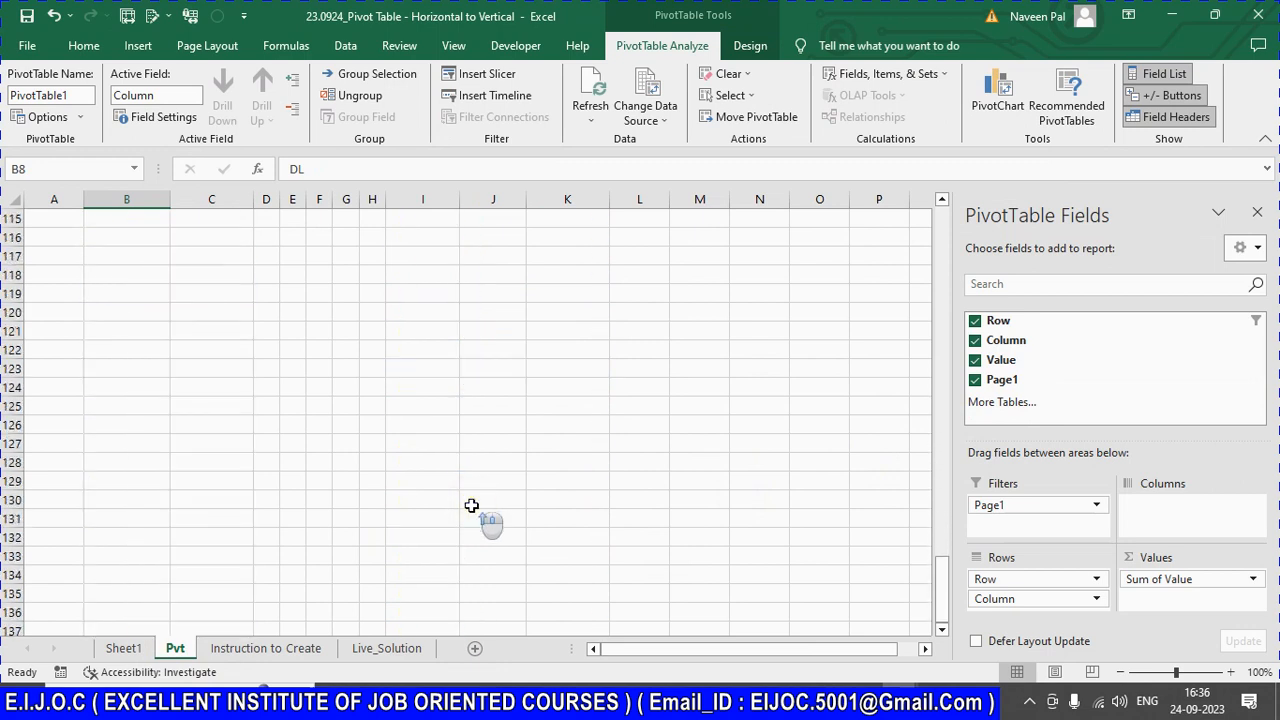
scroll(471, 505, up, 20)
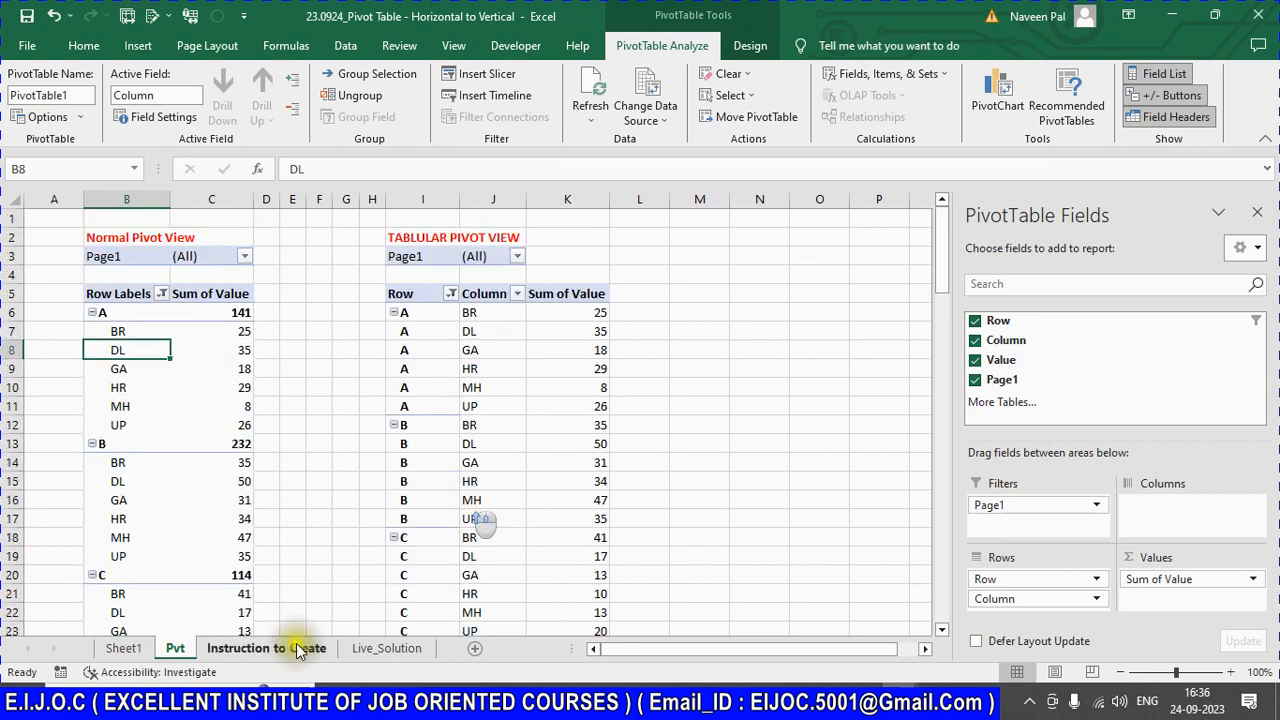
click(298, 648)
scroll(503, 443, down, 6)
scroll(503, 445, up, 6)
scroll(503, 445, up, 17)
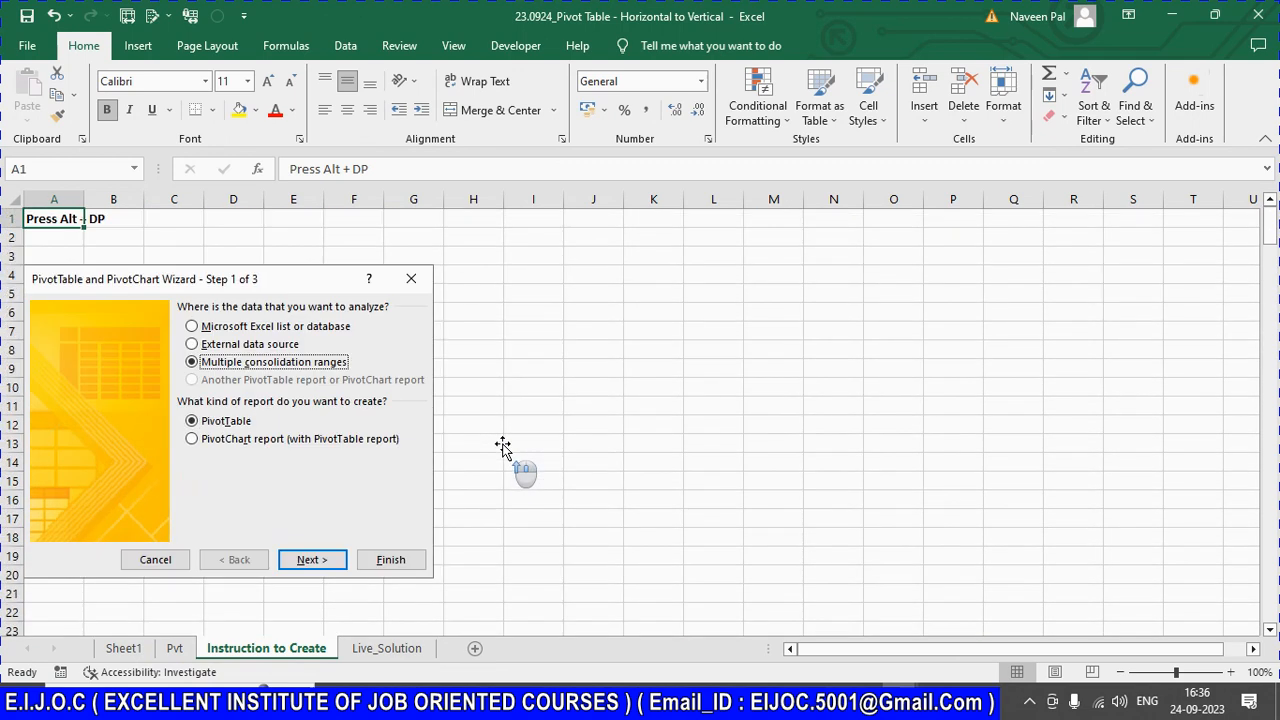
scroll(503, 446, down, 20)
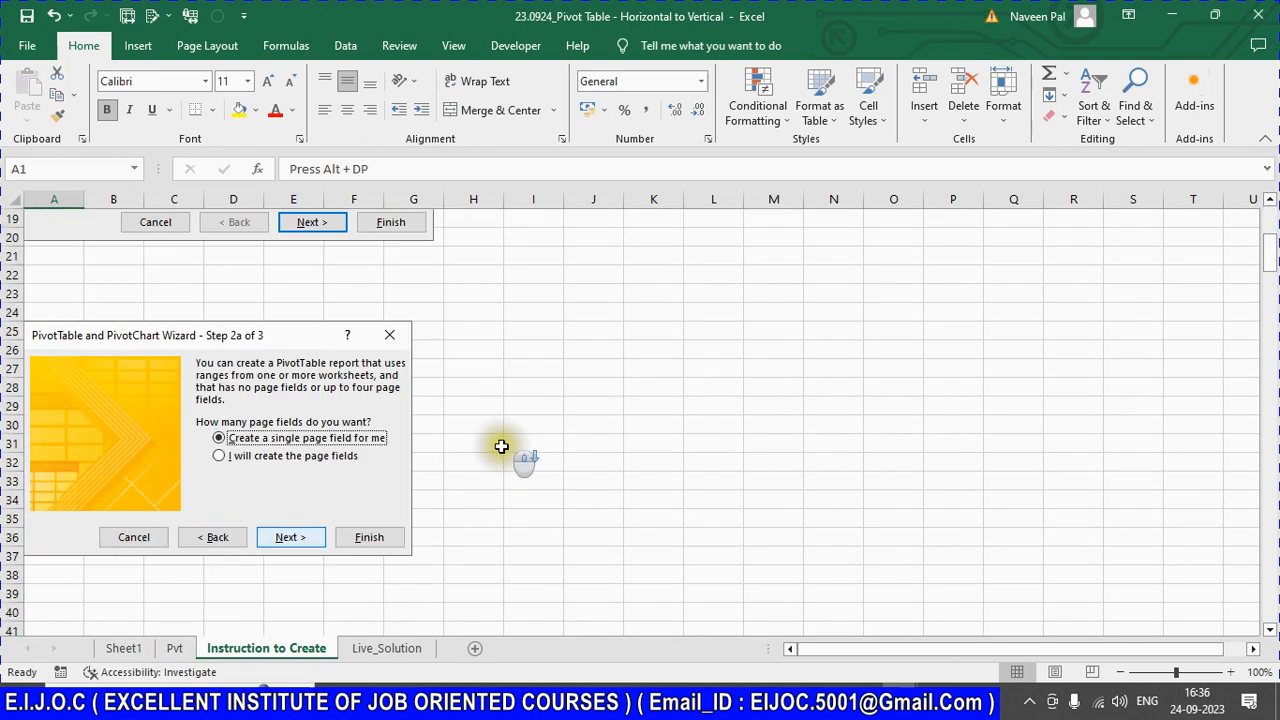
scroll(503, 446, down, 16)
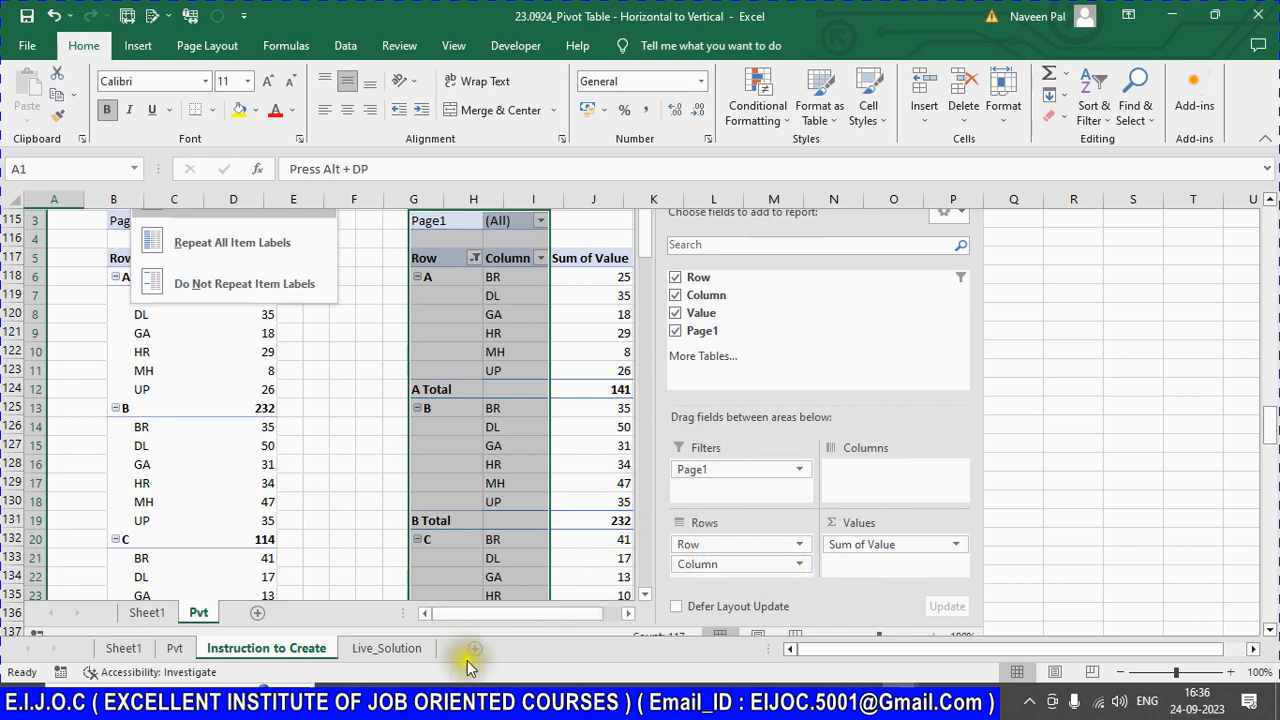
Step: Assign Page1 to Filters and Row followed by Column to Rows in the Live_Solution PivotTable, following the instruction sheet
click(378, 648)
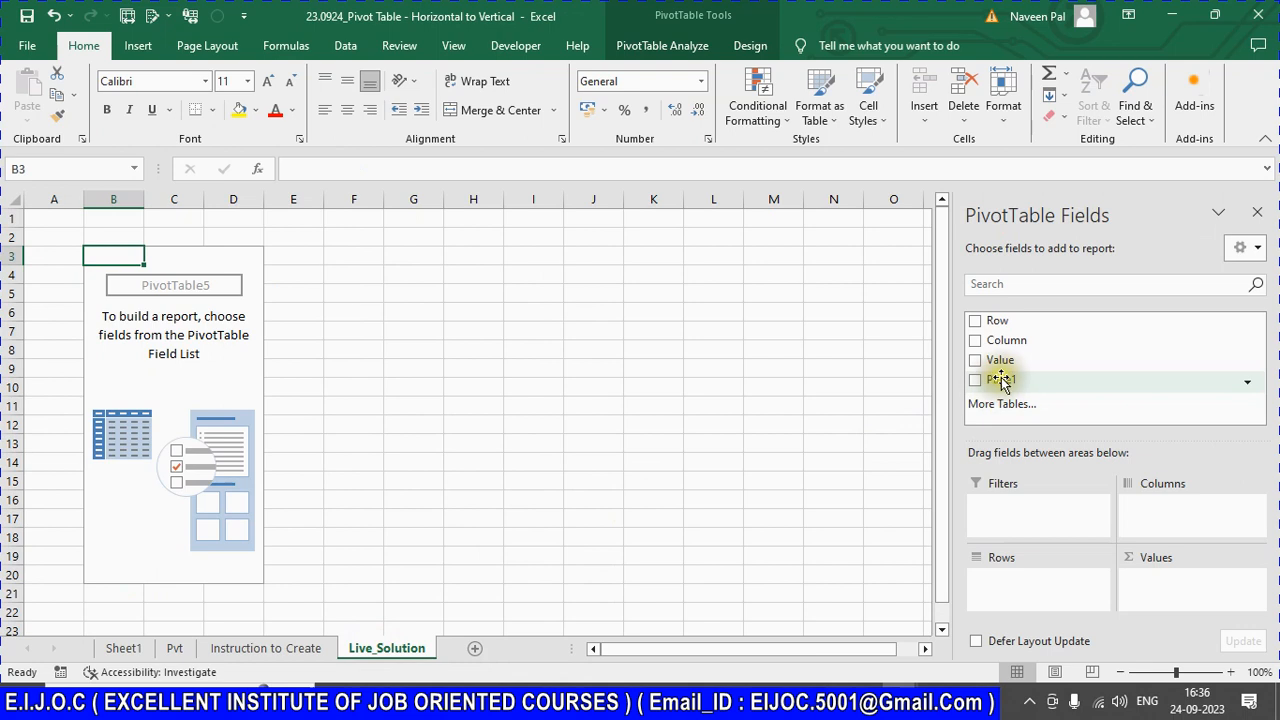
drag(1003, 380, 1030, 504)
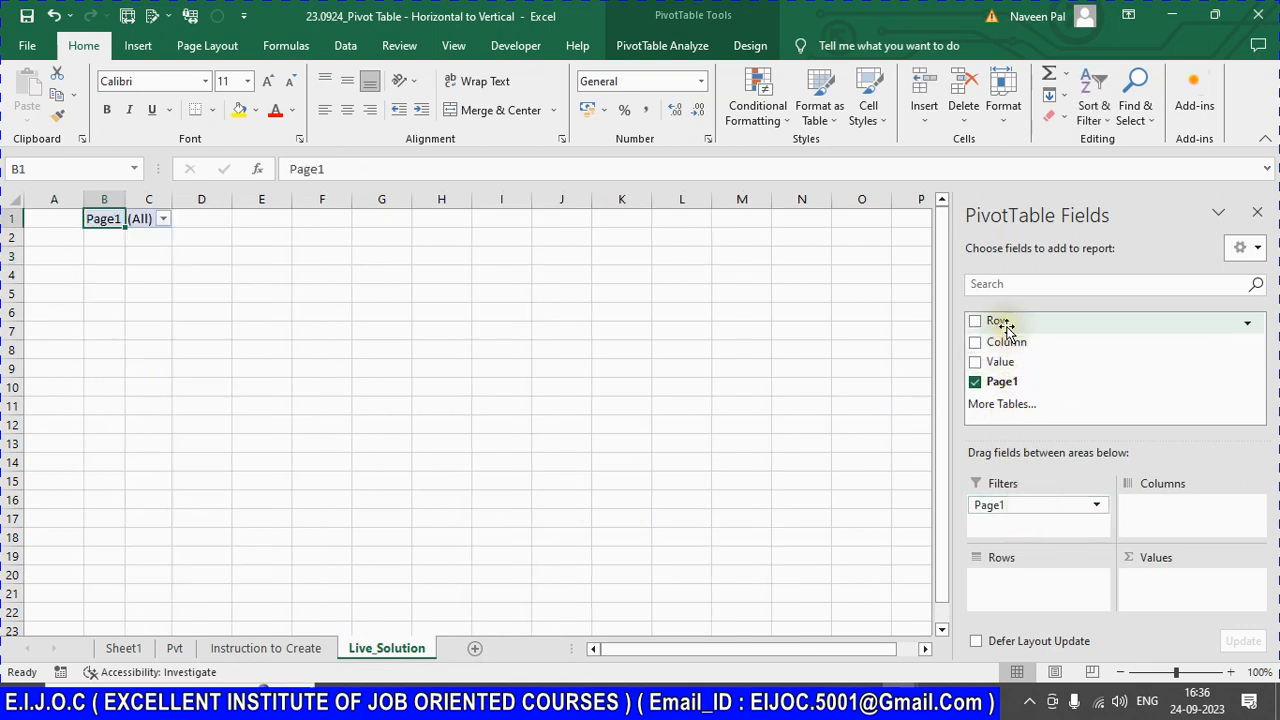
click(257, 648)
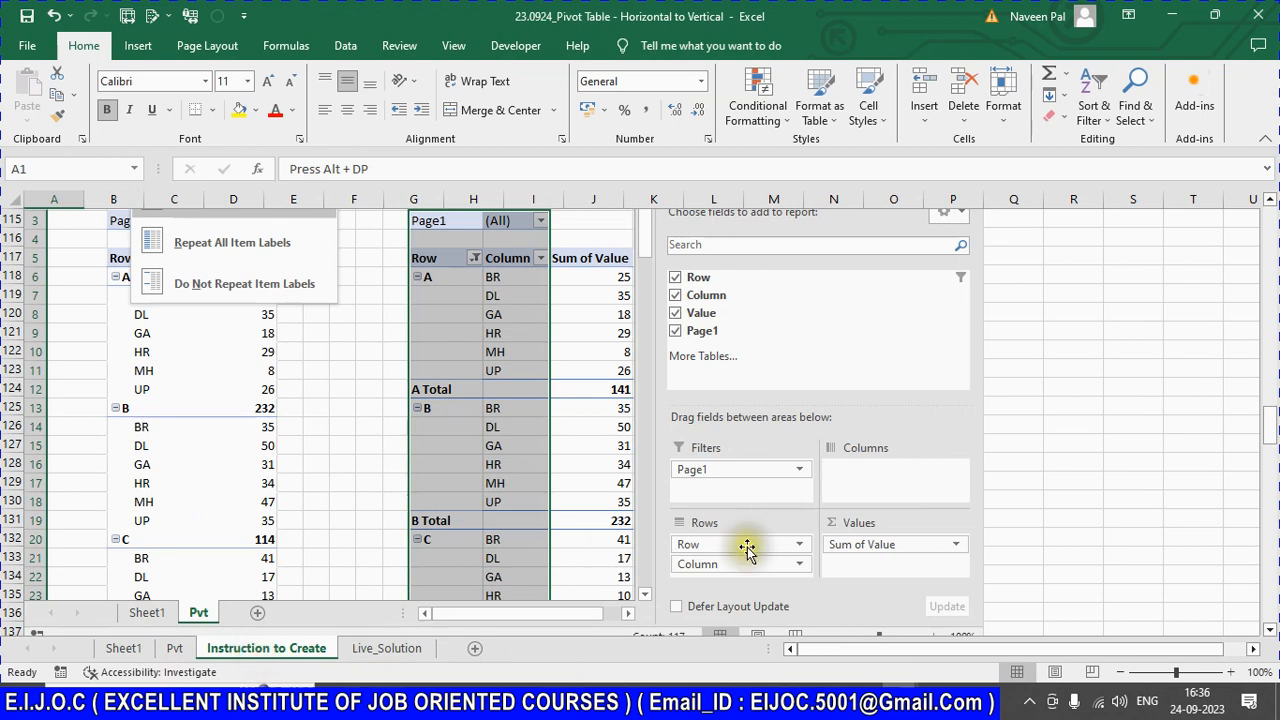
click(375, 648)
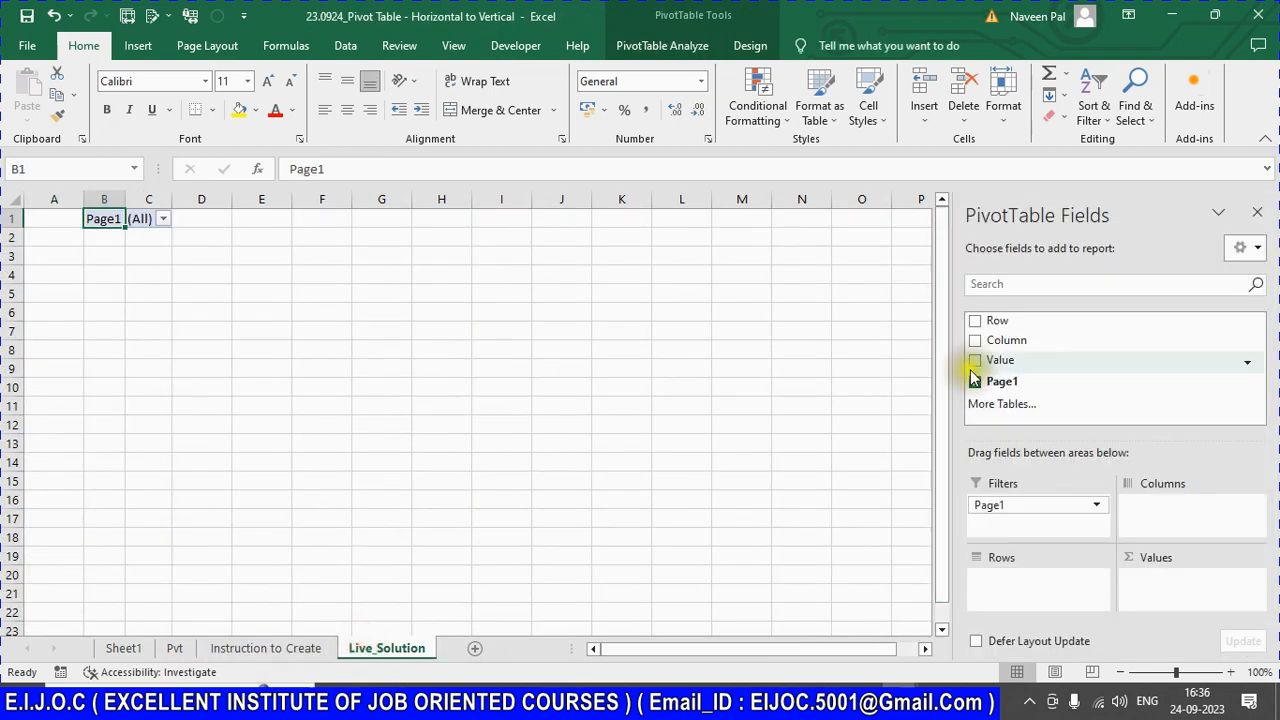
drag(987, 326, 1028, 582)
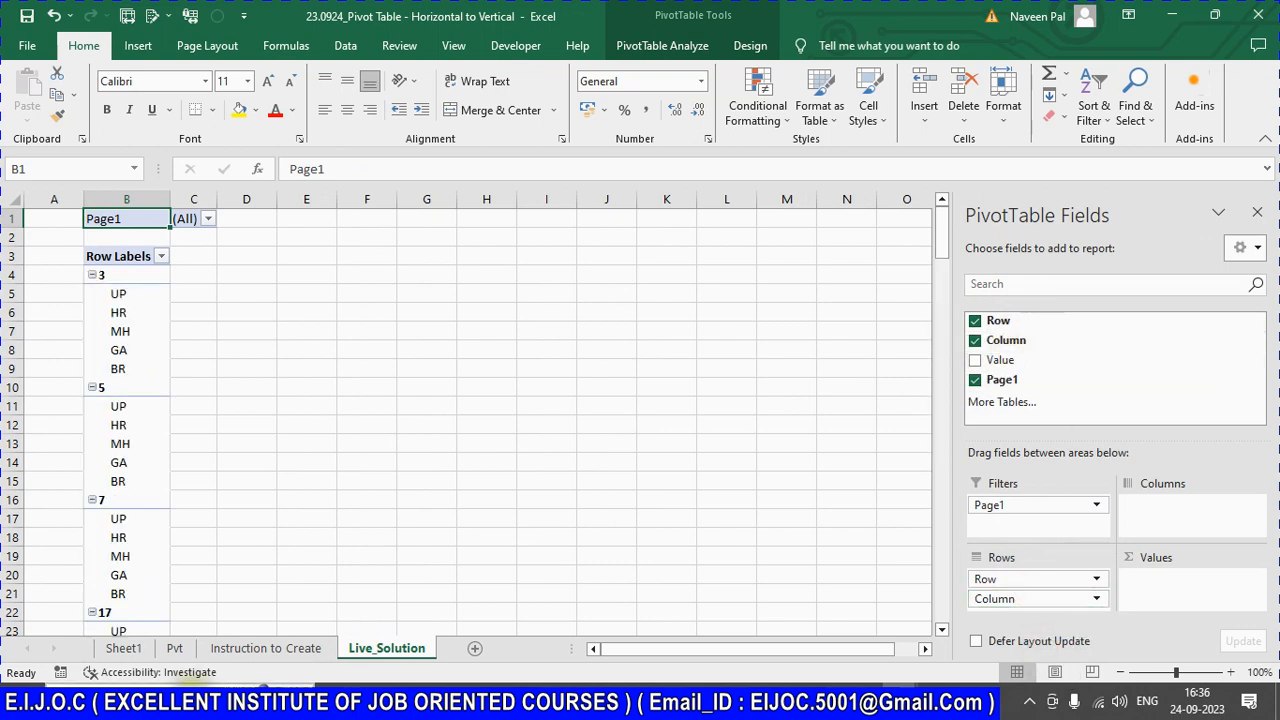
Step: Add Value as a sum to the Values of the Live_Solution PivotTable and look through its row items
click(220, 648)
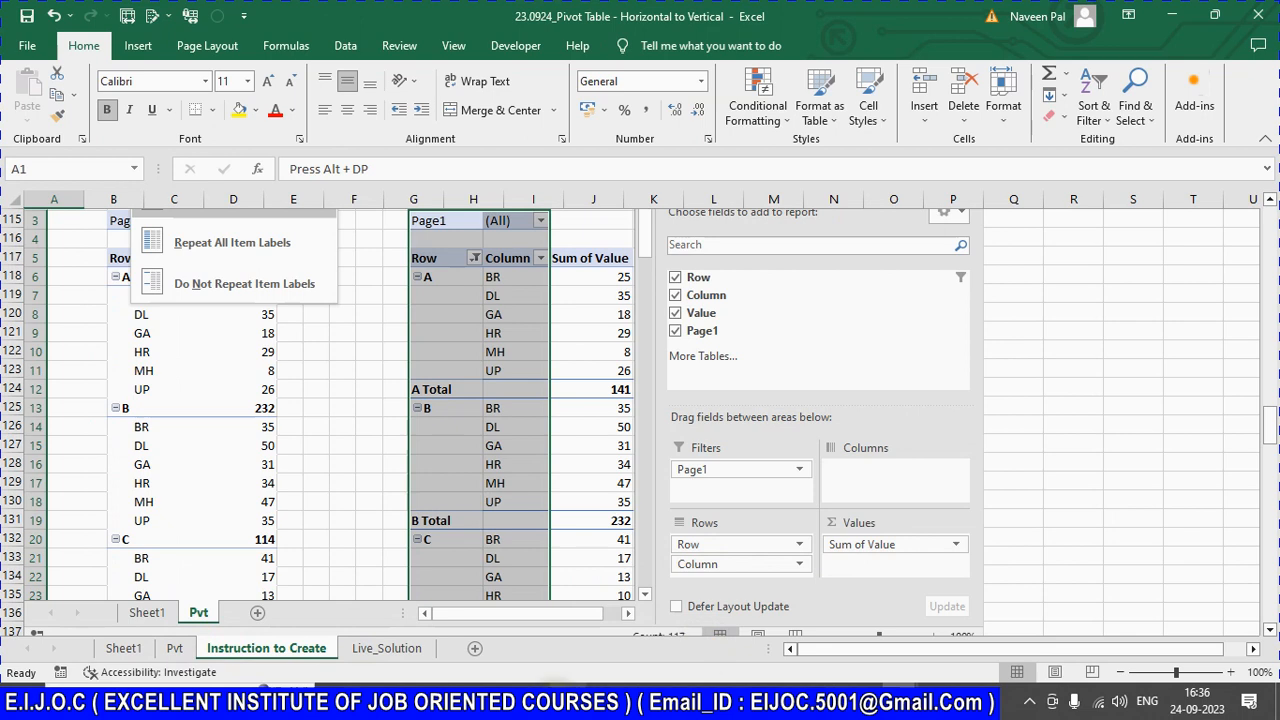
click(414, 650)
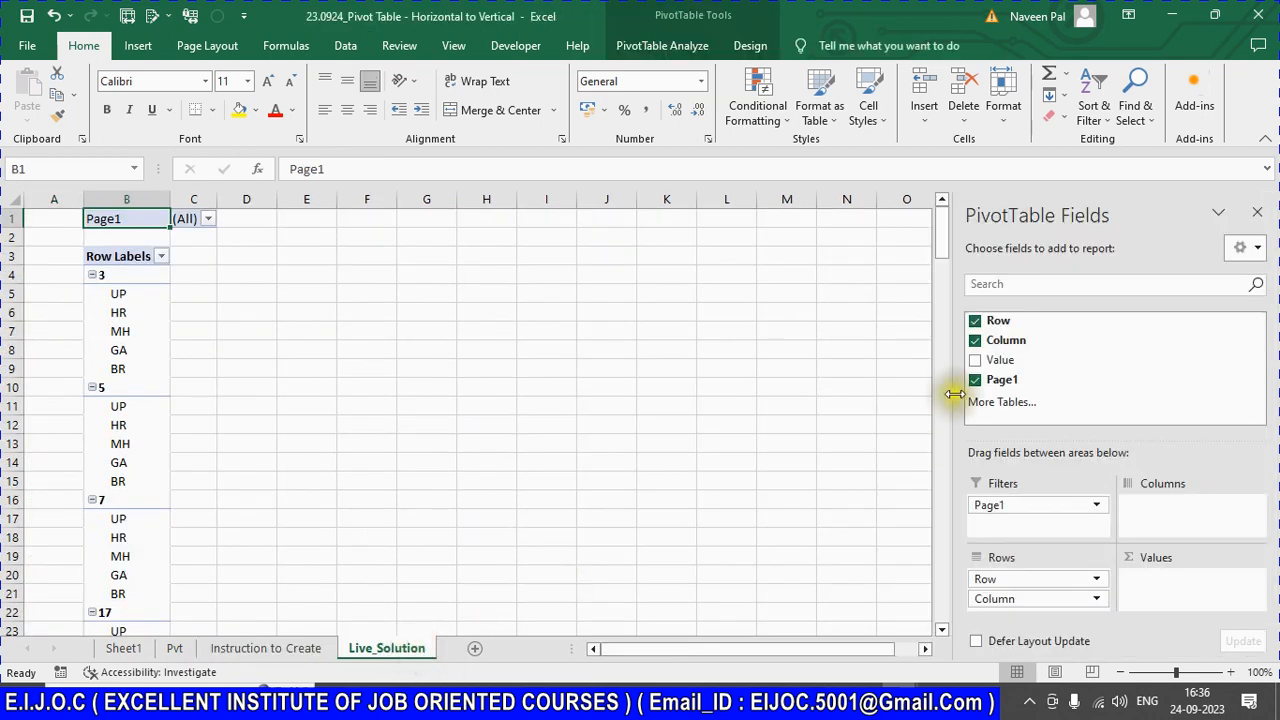
drag(1010, 360, 1234, 608)
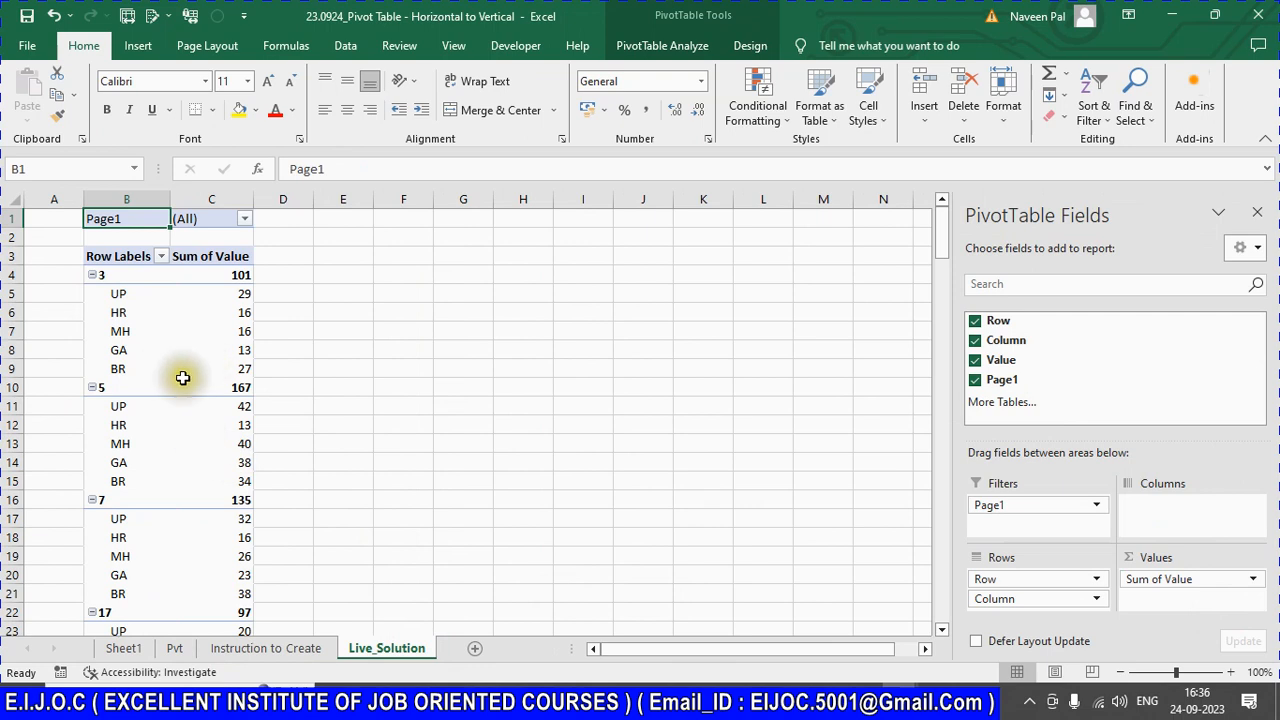
scroll(183, 378, down, 14)
scroll(173, 397, down, 9)
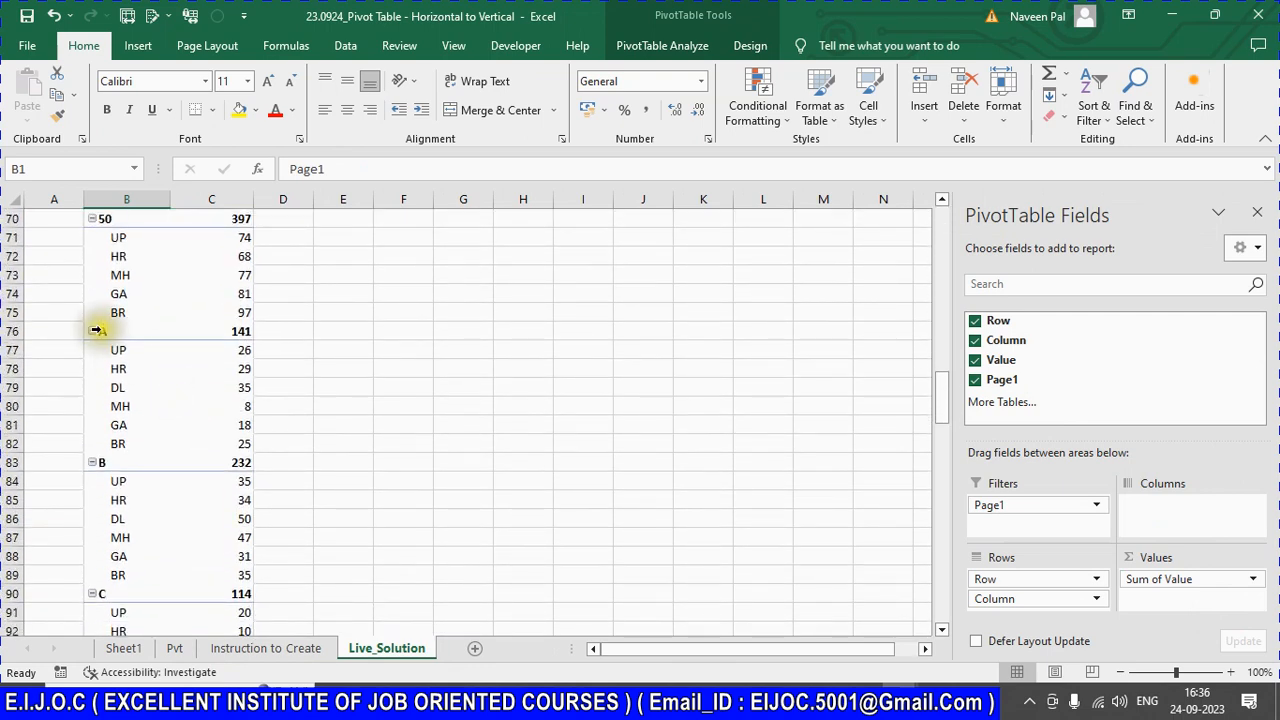
scroll(151, 415, up, 20)
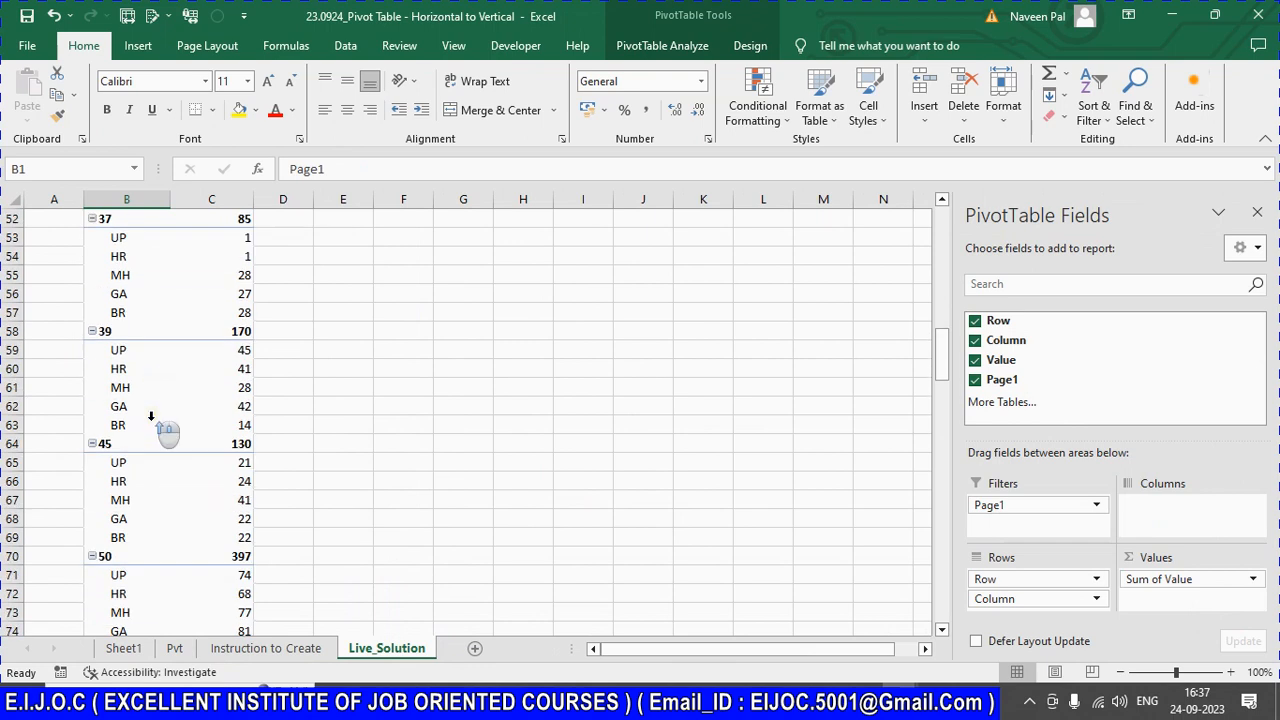
Step: Filter the Row field of the Live_Solution PivotTable to exclude the numeric items and keep the letter codes
scroll(151, 415, up, 3)
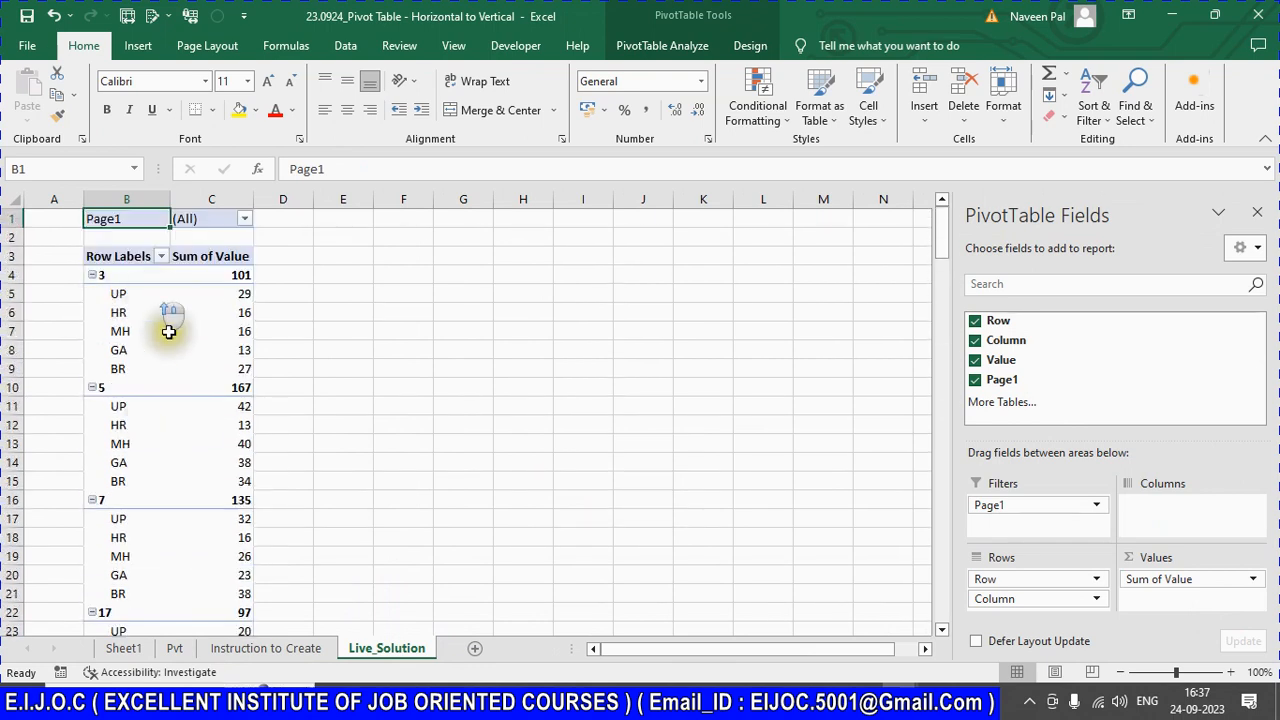
click(160, 257)
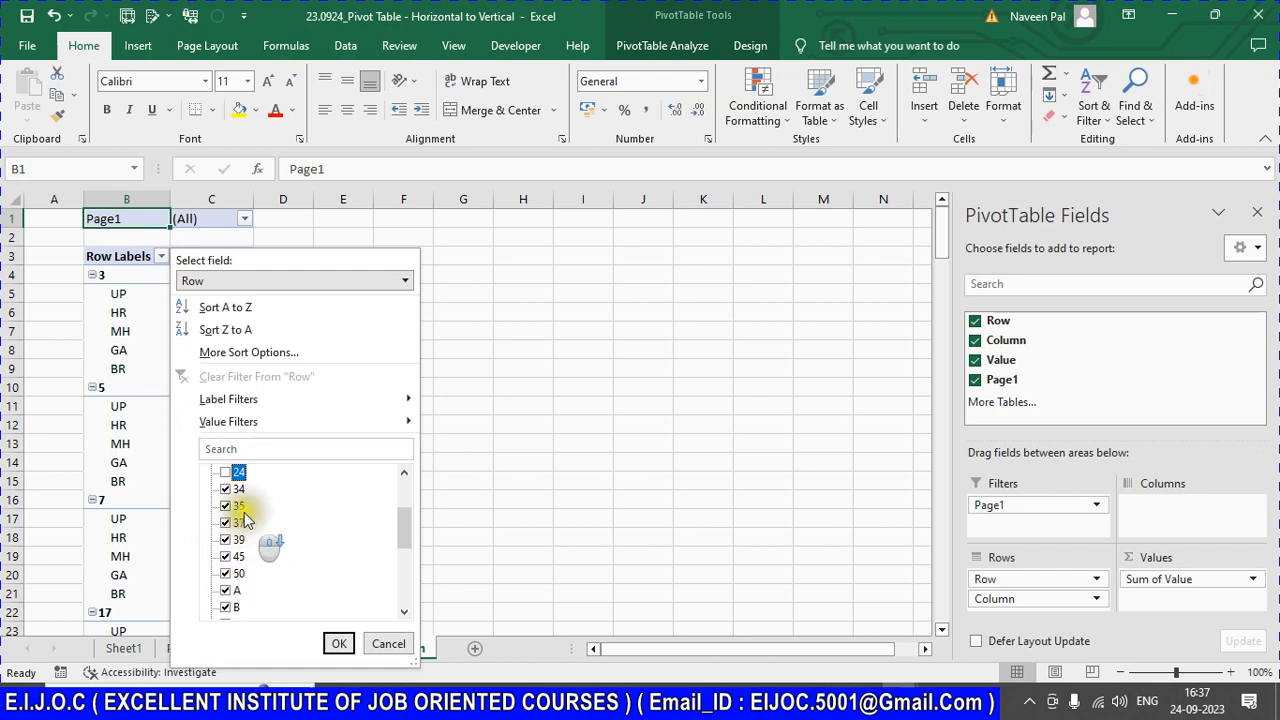
click(224, 505)
click(224, 523)
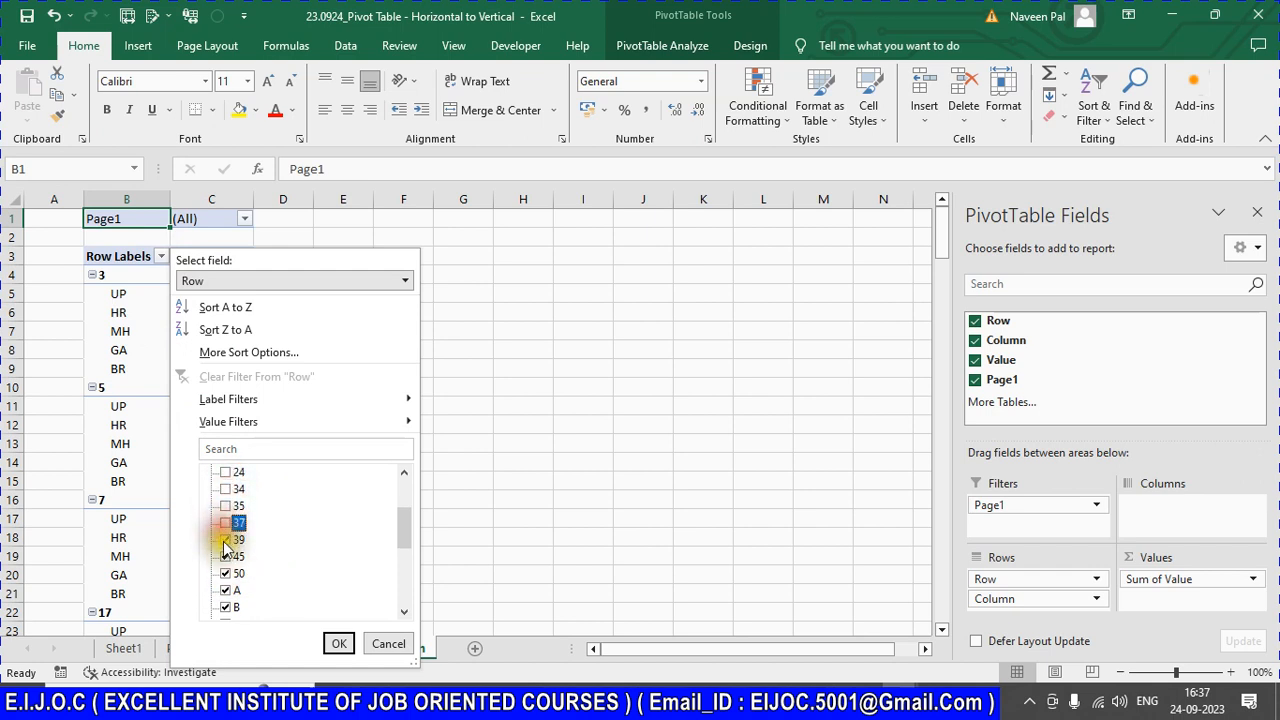
scroll(332, 512, down, 4)
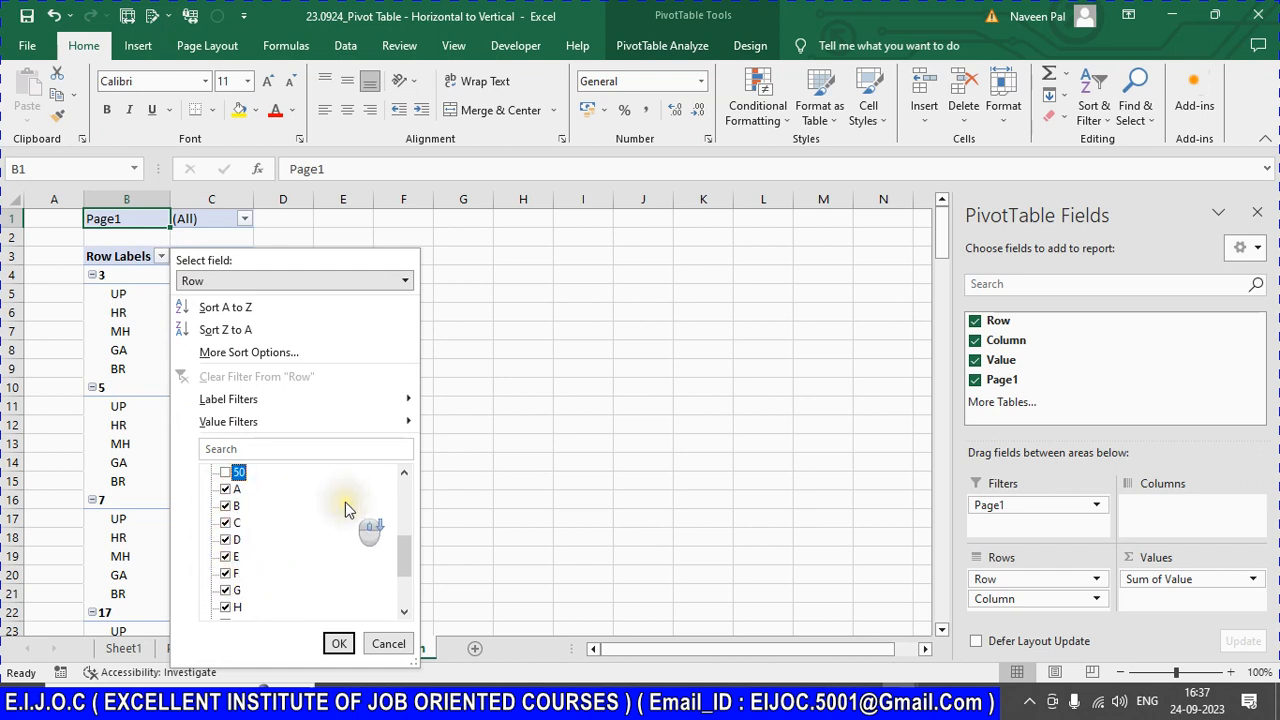
click(339, 642)
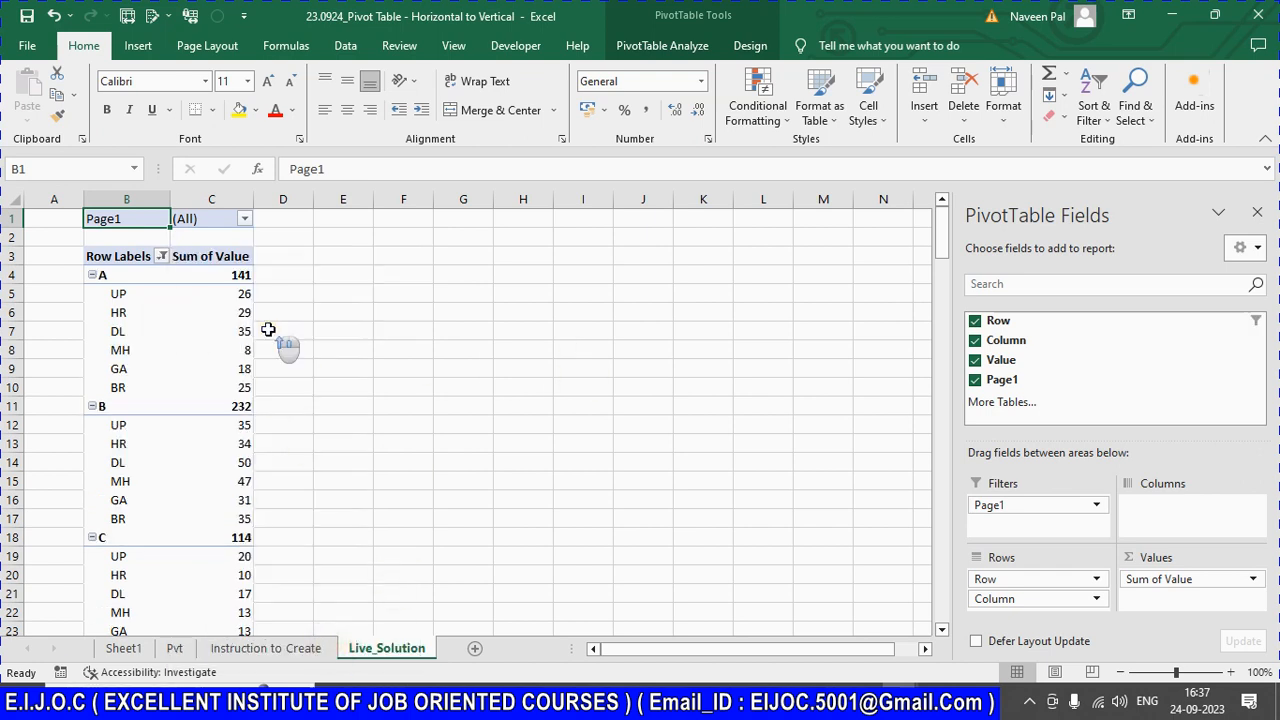
Step: Copy the entire filtered PivotTable and paste the copy at cell F1 of Live_Solution
click(660, 45)
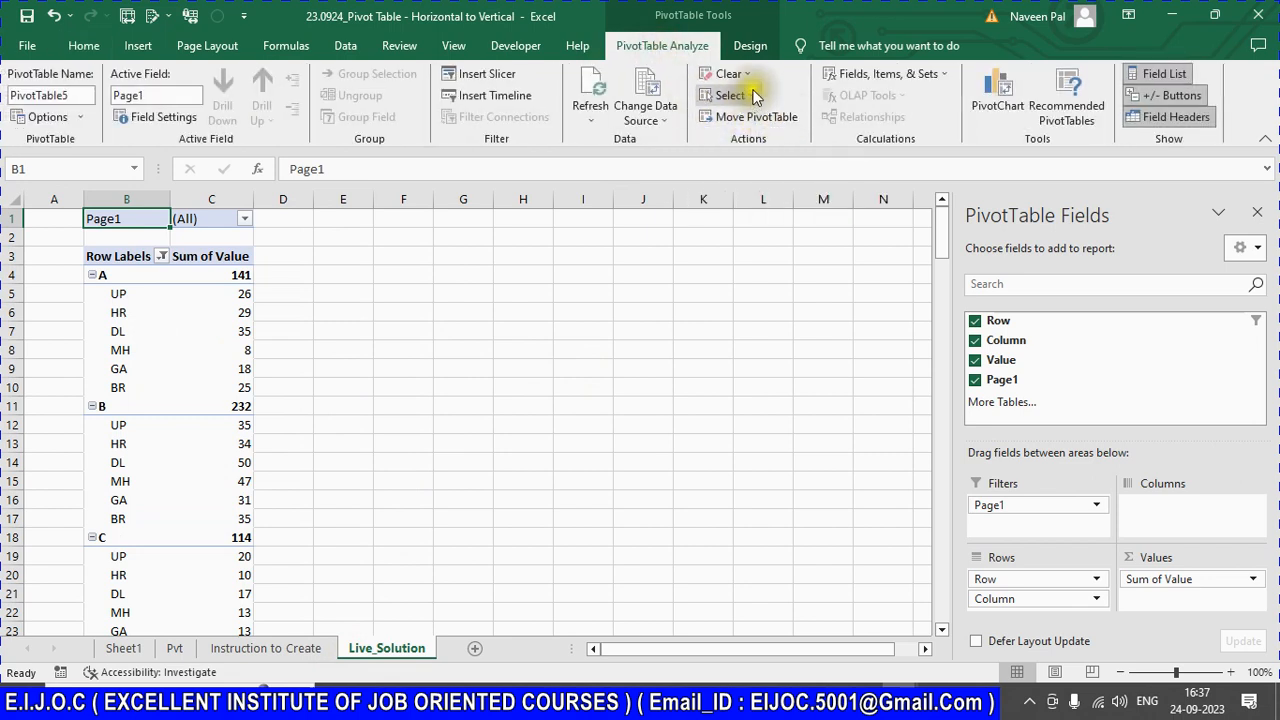
click(745, 96)
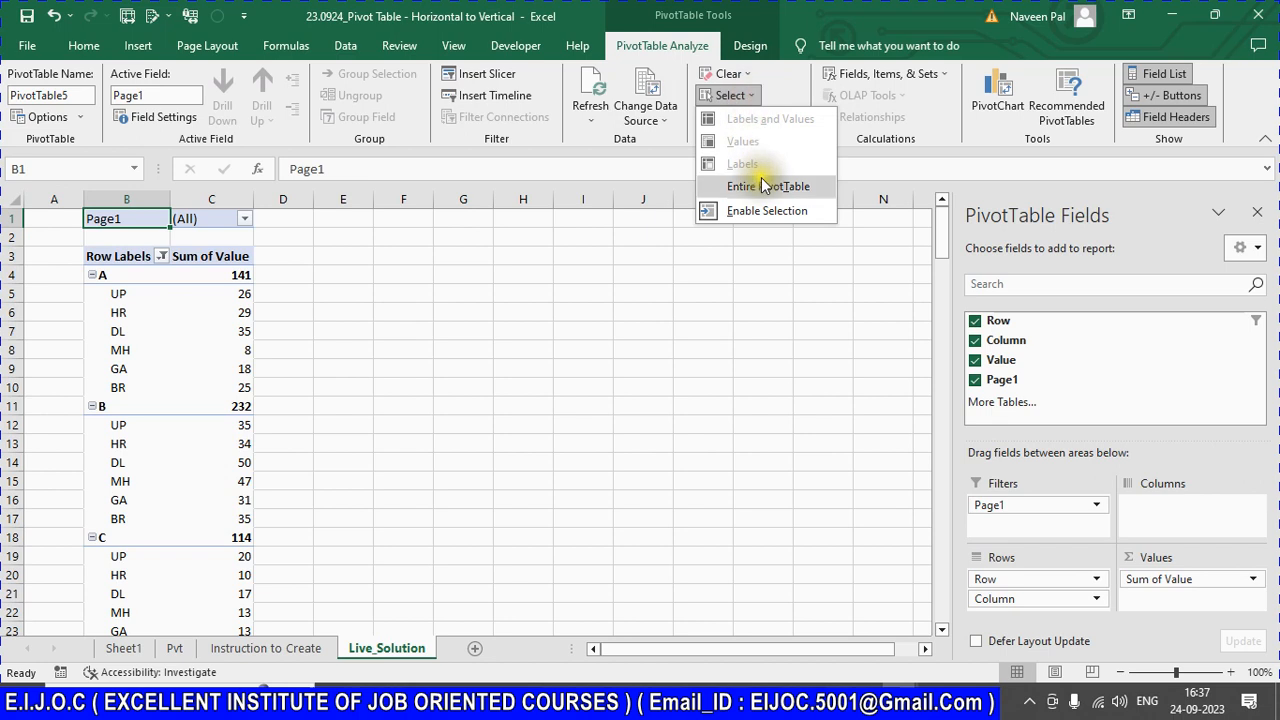
click(763, 186)
key(ctrl+c)
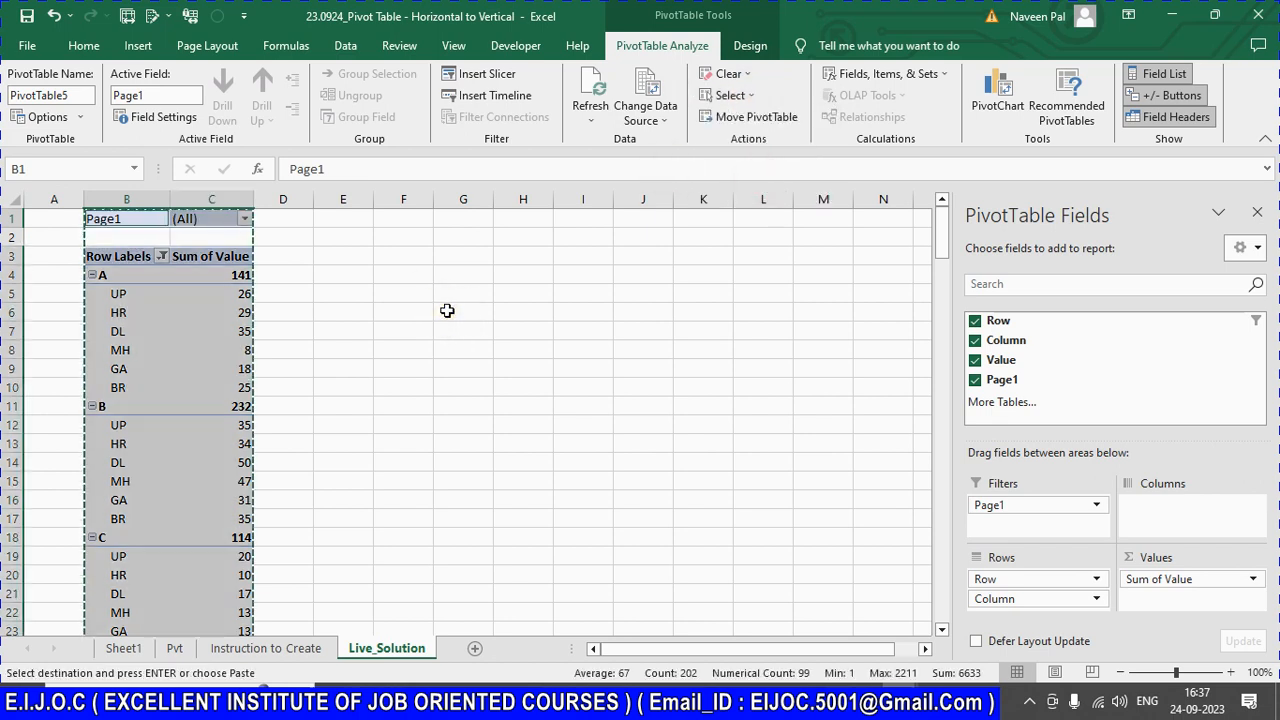
click(403, 219)
key(ctrl+v)
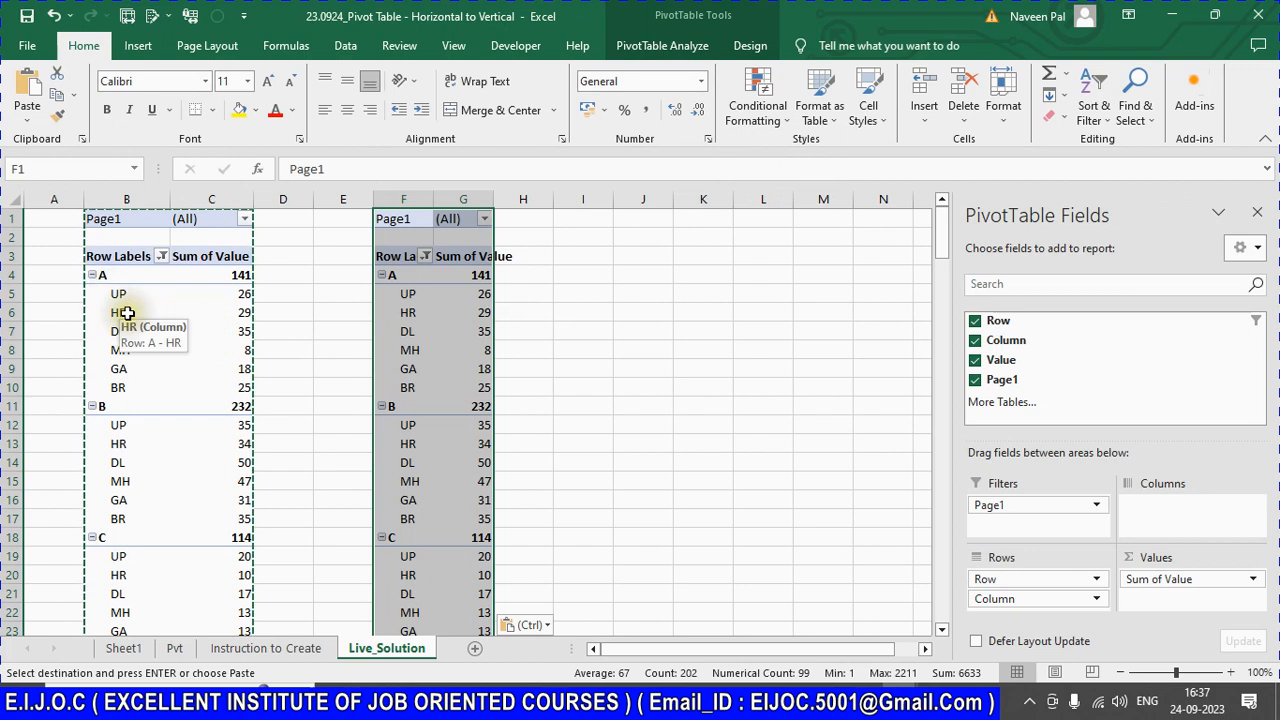
Step: Try the compact report layout on the PivotTable copy at F1, and set it to outline form
click(417, 303)
click(413, 275)
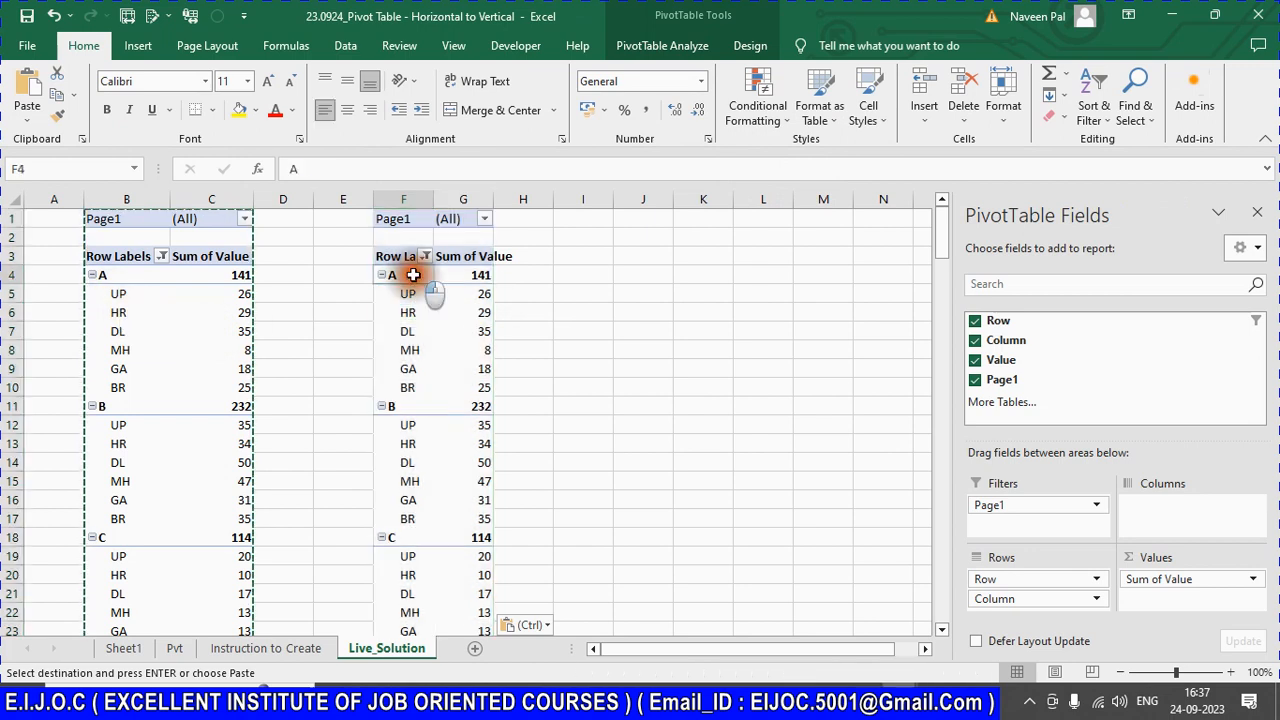
click(750, 45)
click(133, 120)
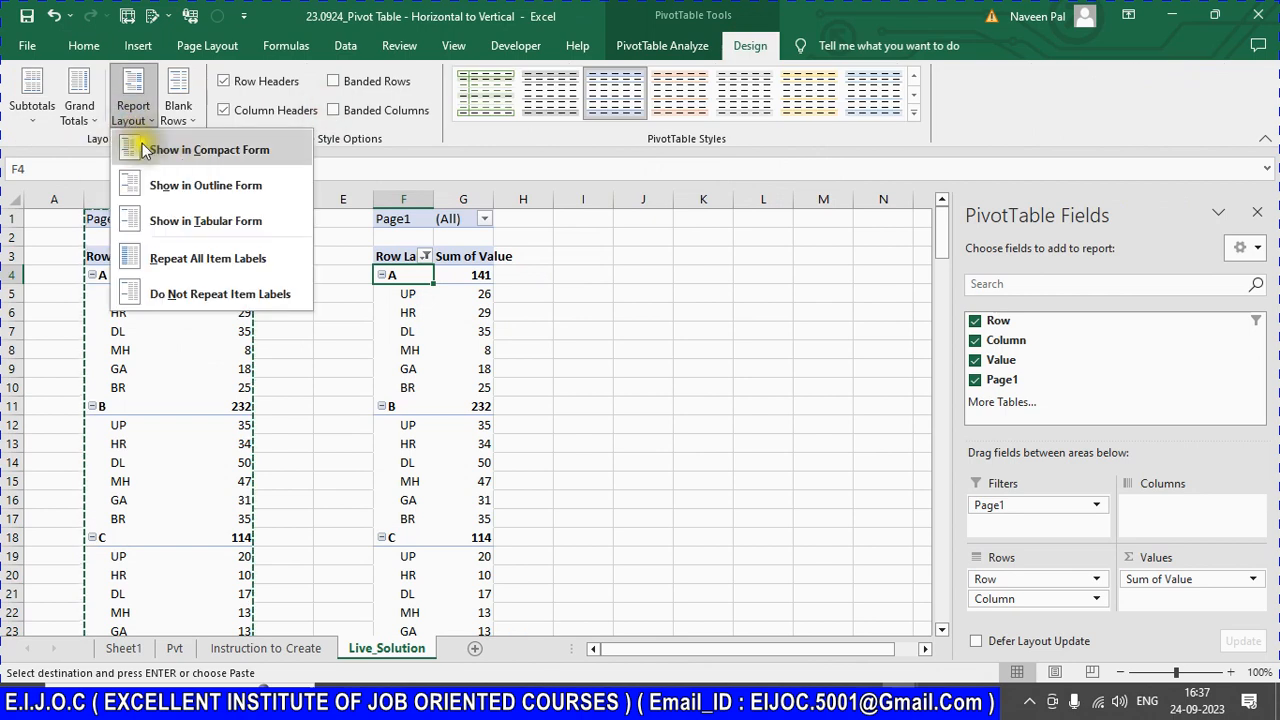
click(182, 152)
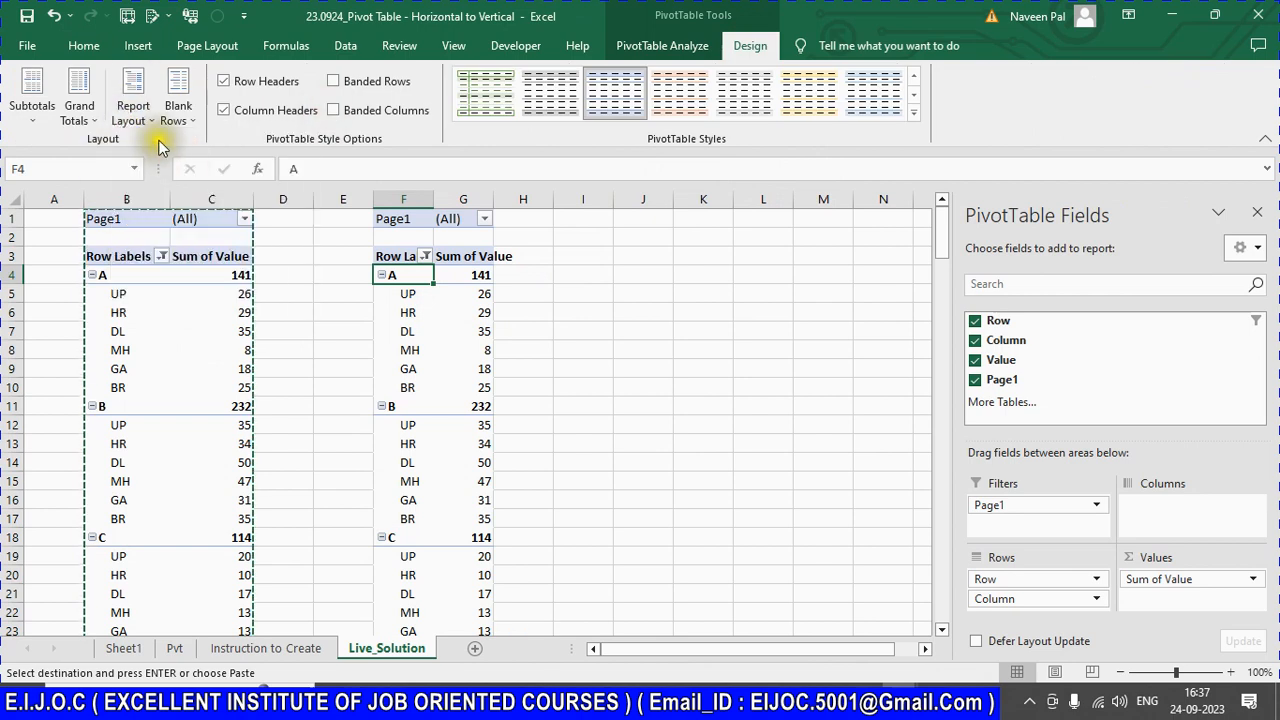
click(140, 121)
click(170, 185)
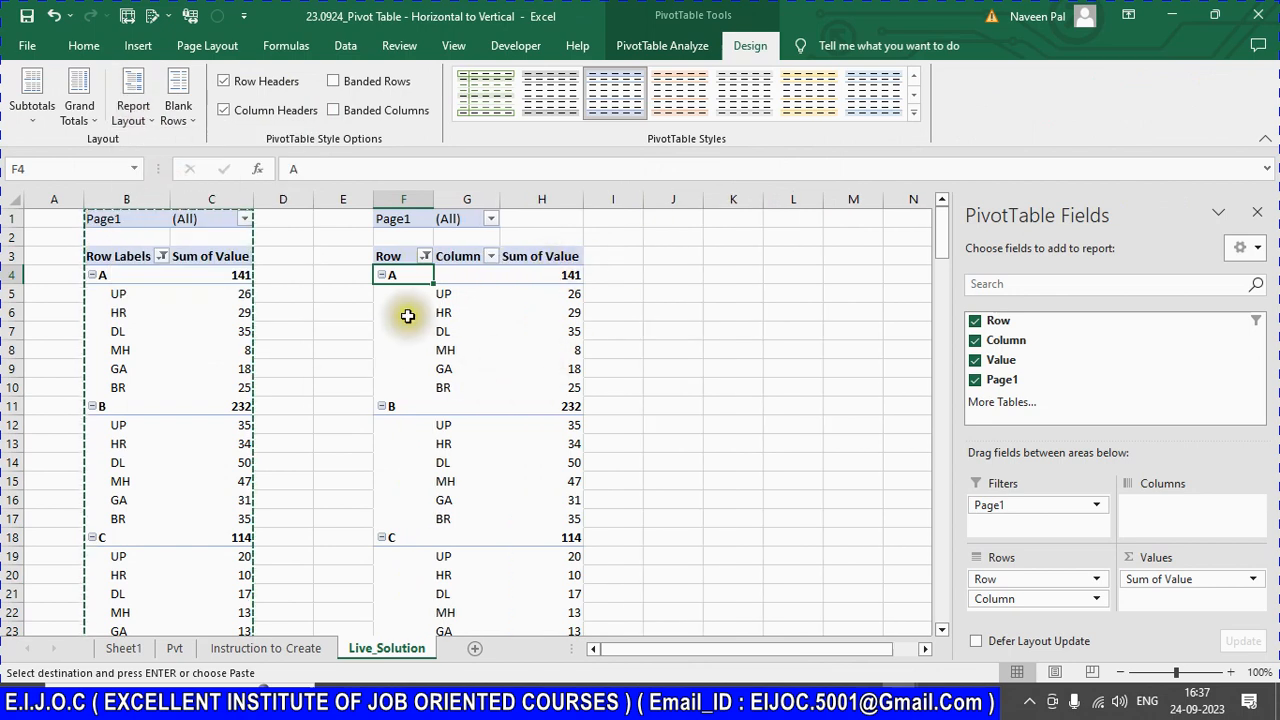
click(405, 368)
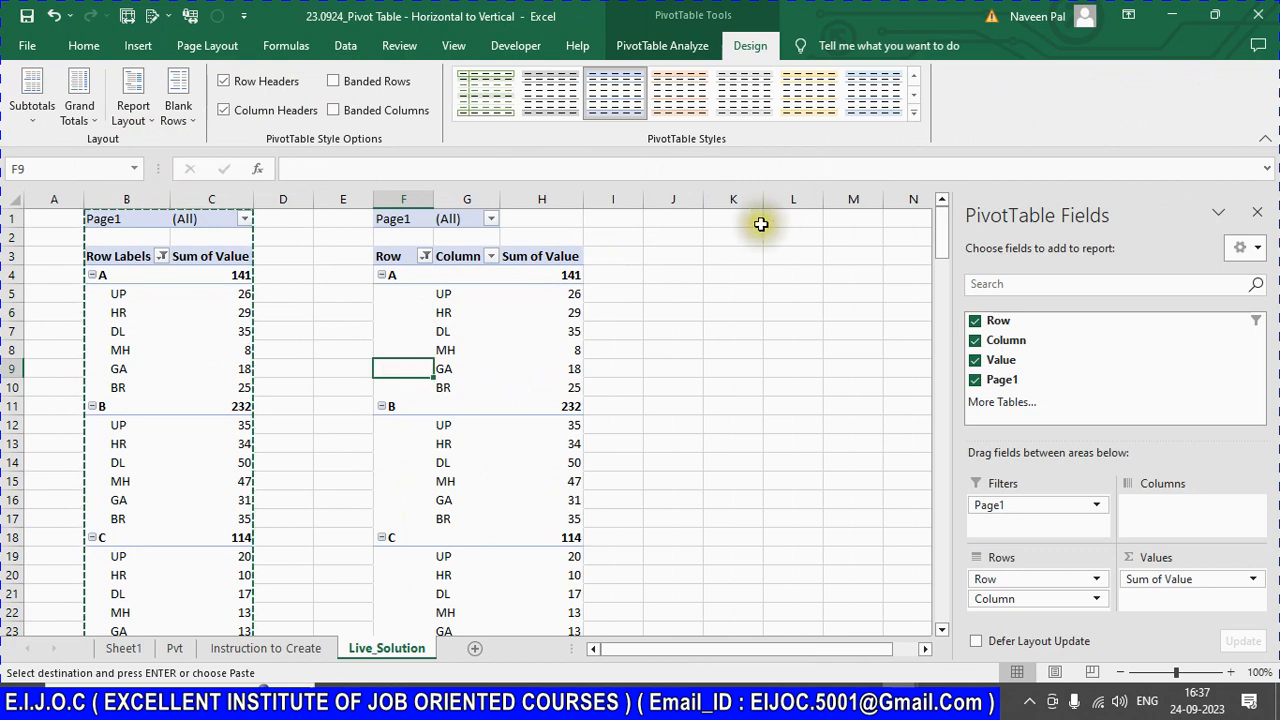
Step: Paste another copy of the original PivotTable at K1 and set its report layout to tabular form
click(712, 218)
key(ctrl+v)
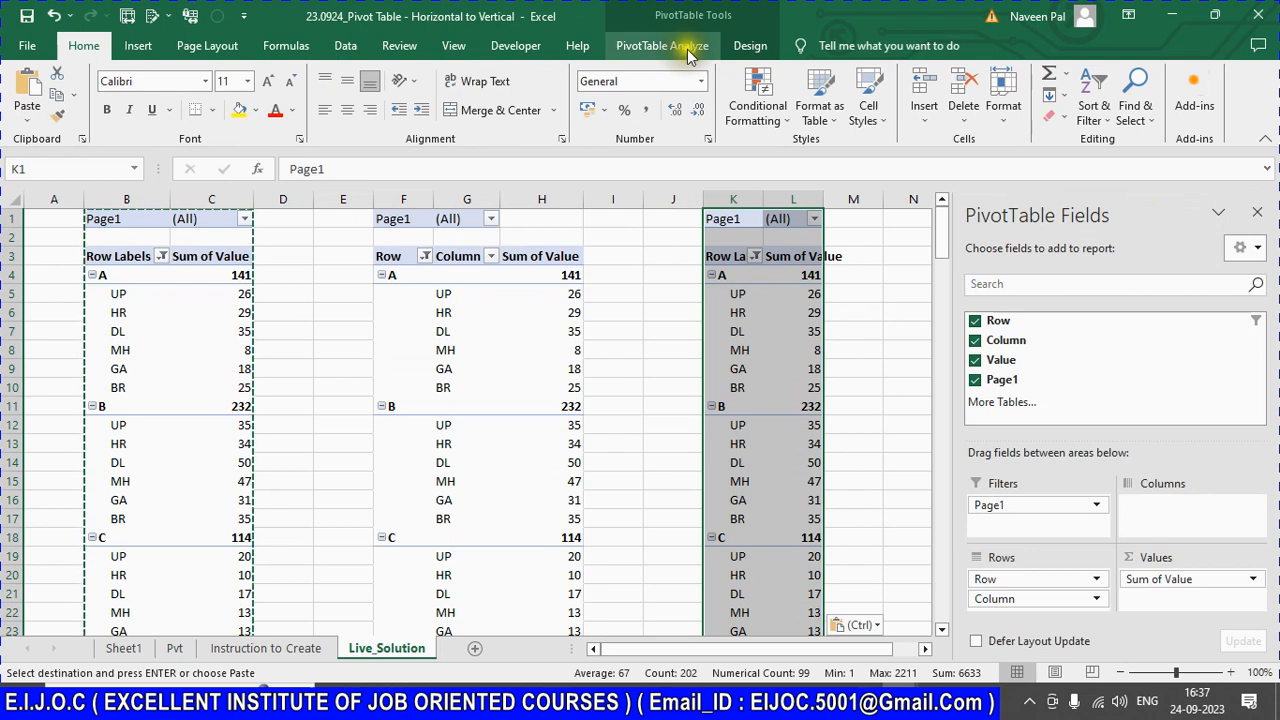
click(750, 46)
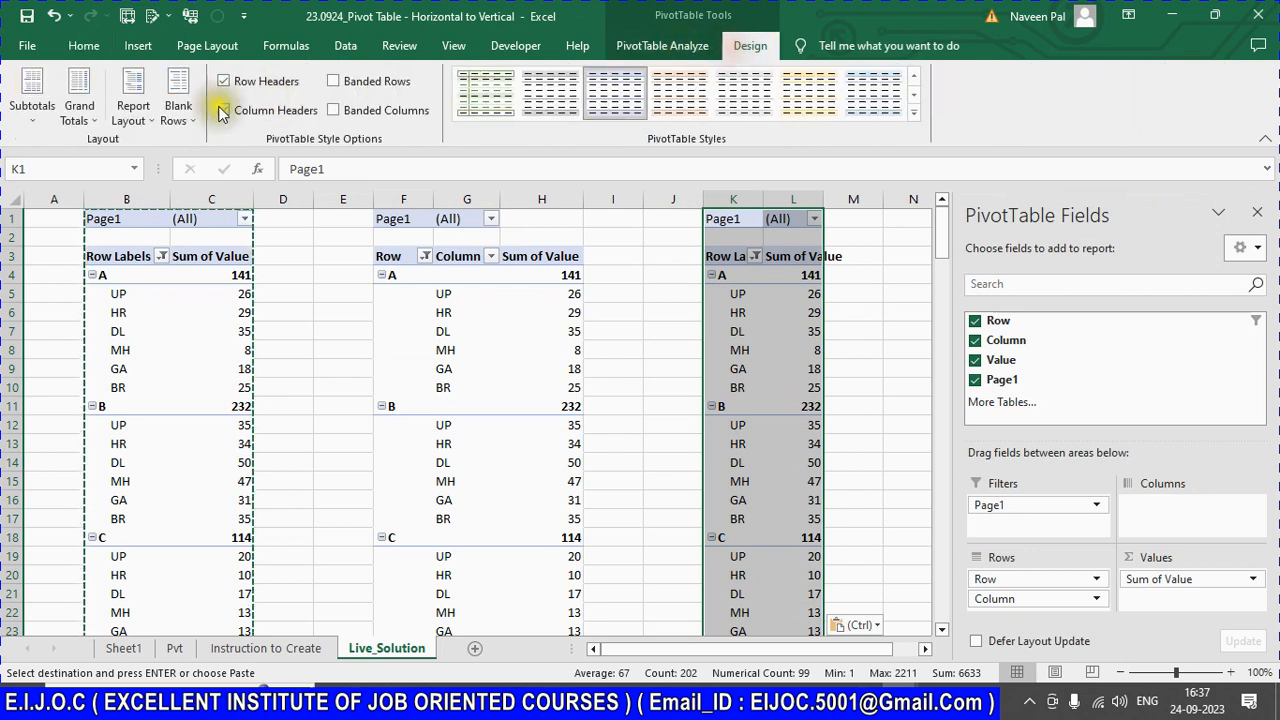
click(148, 128)
click(171, 217)
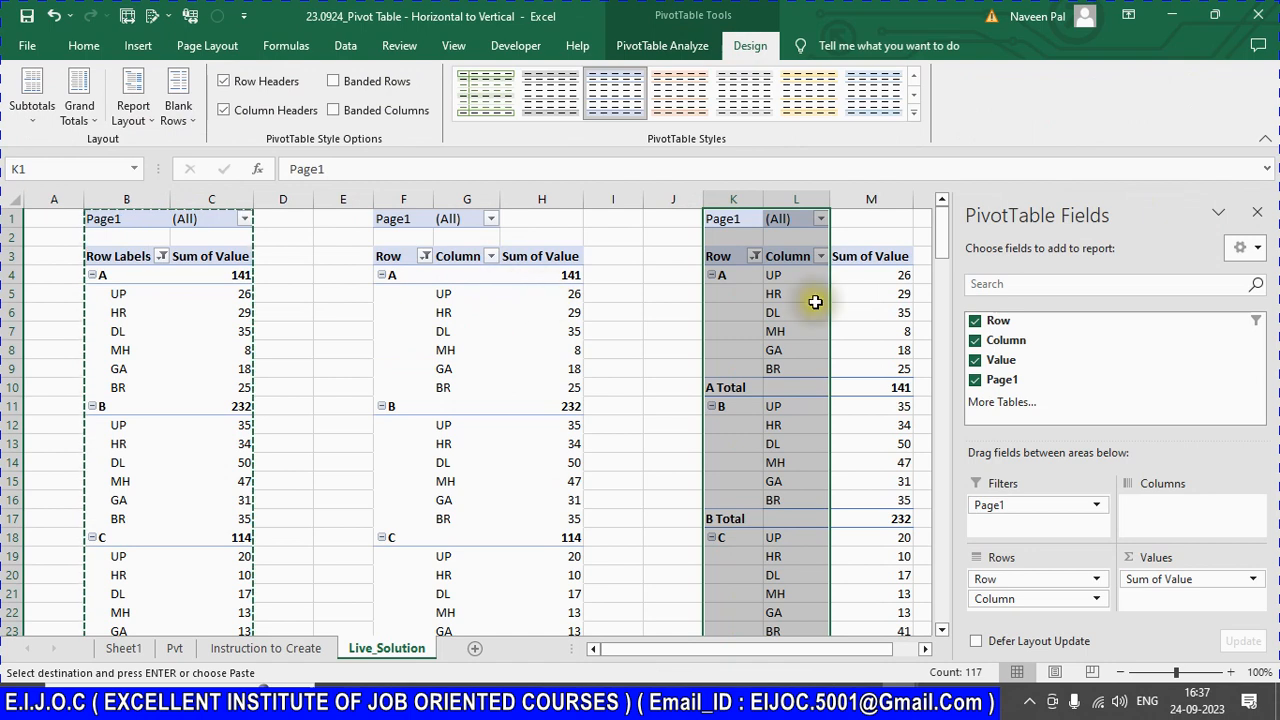
Step: Copy the entire tabular PivotTable at K1 to cell O1 and close the PivotTable field list
click(875, 221)
key(Right)
key(Right)
key(Right)
key(Right)
key(Right)
key(Right)
key(Right)
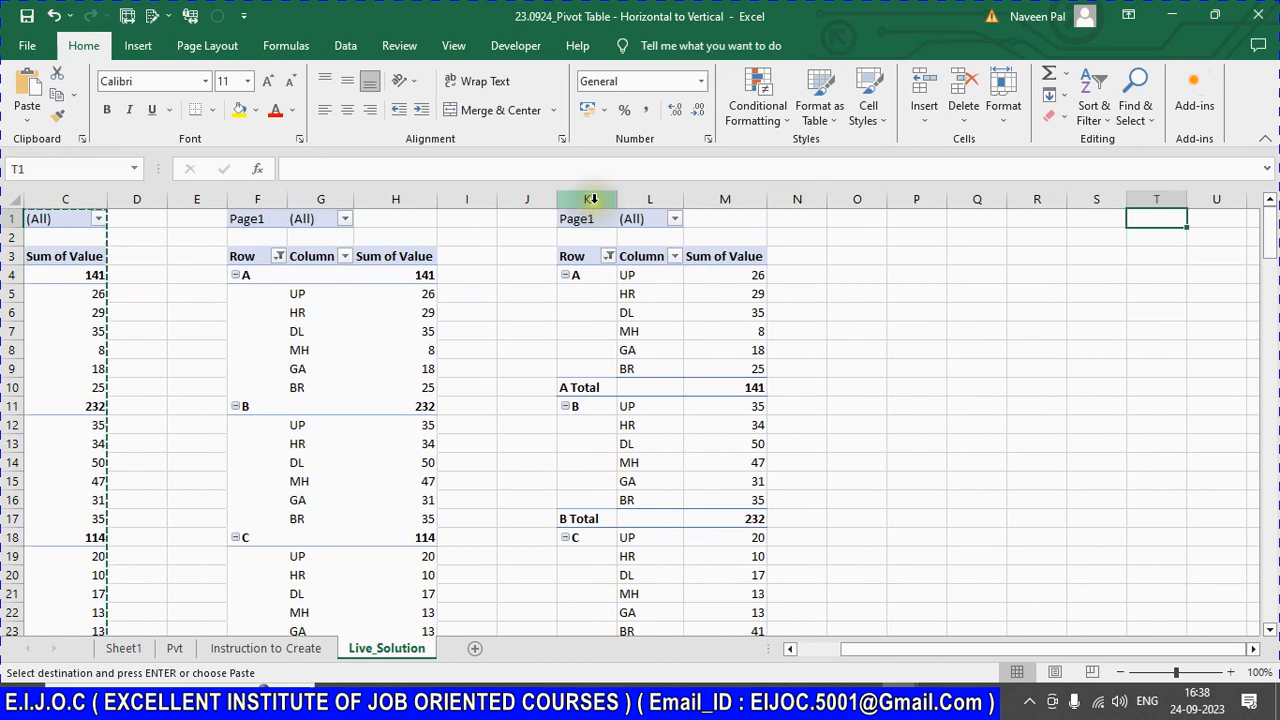
click(587, 216)
click(660, 46)
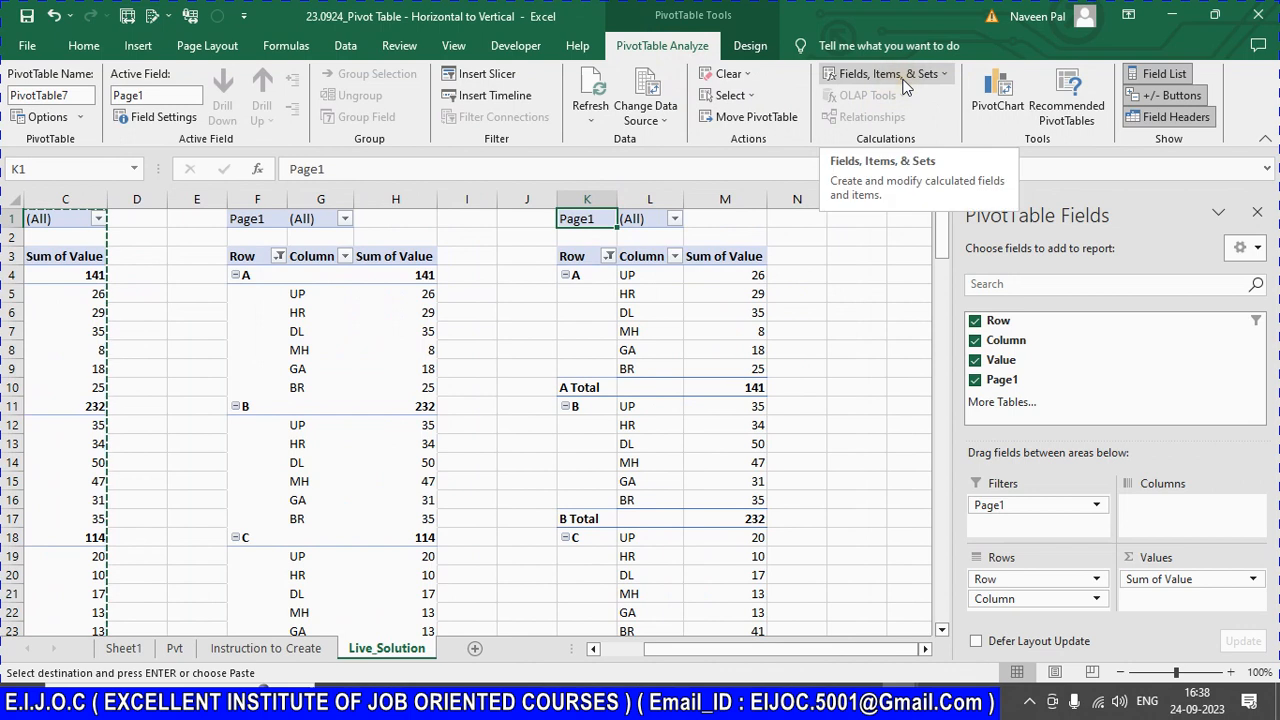
click(748, 95)
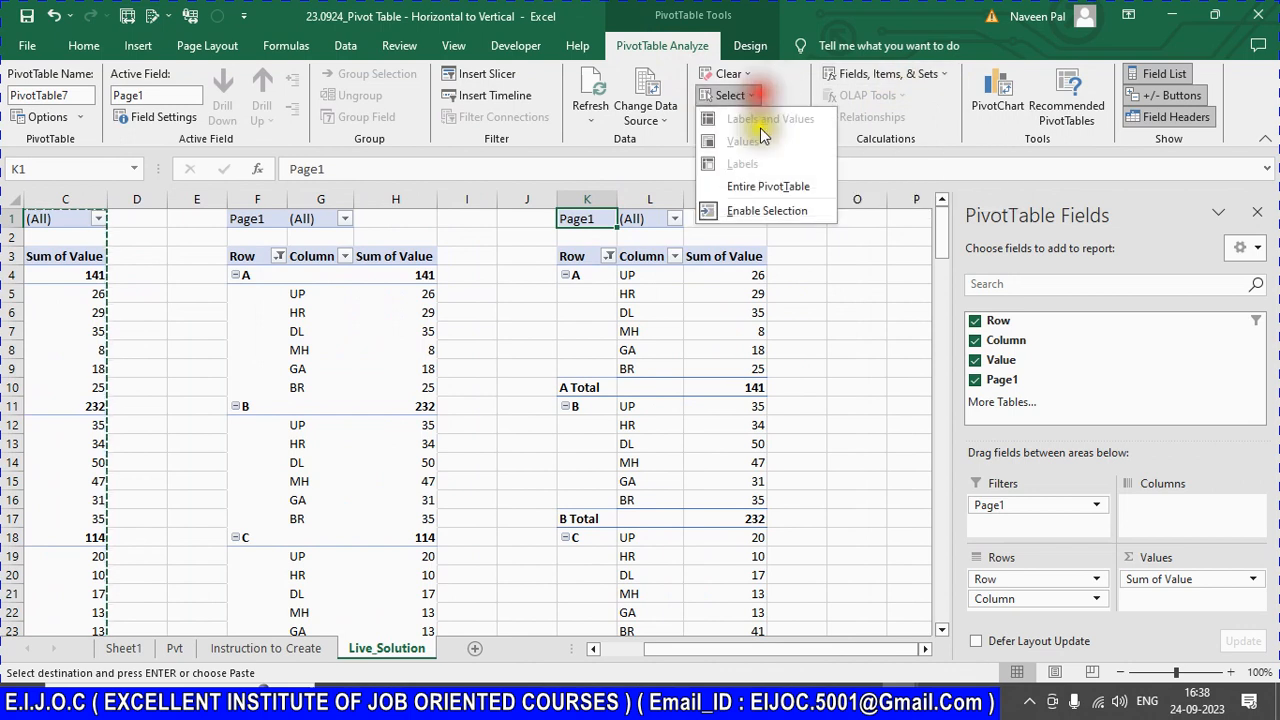
click(765, 186)
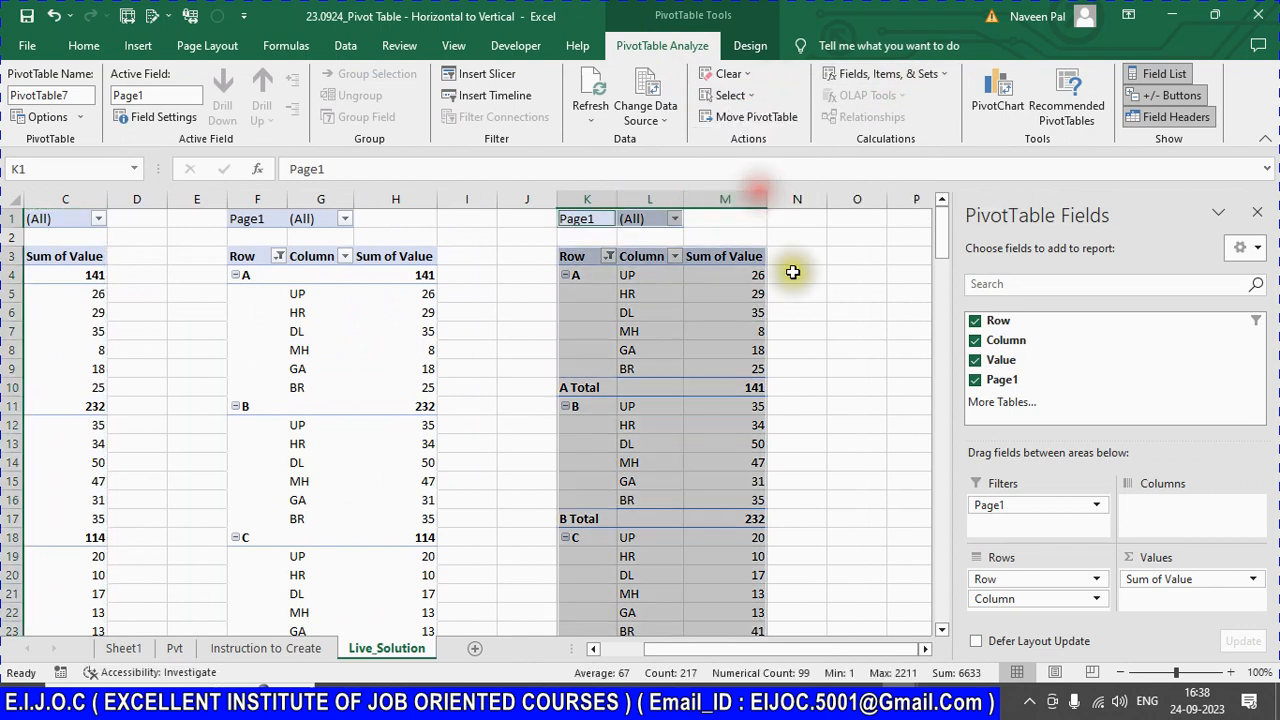
click(856, 221)
key(ctrl+v)
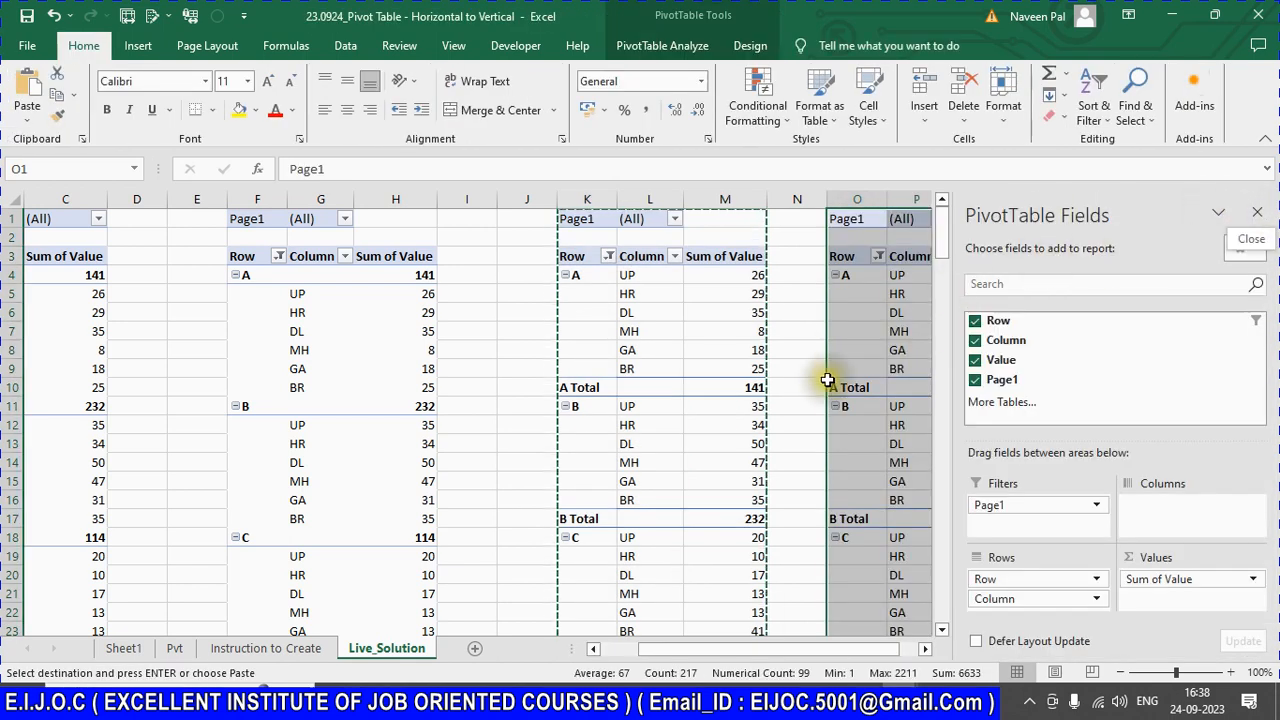
click(1257, 212)
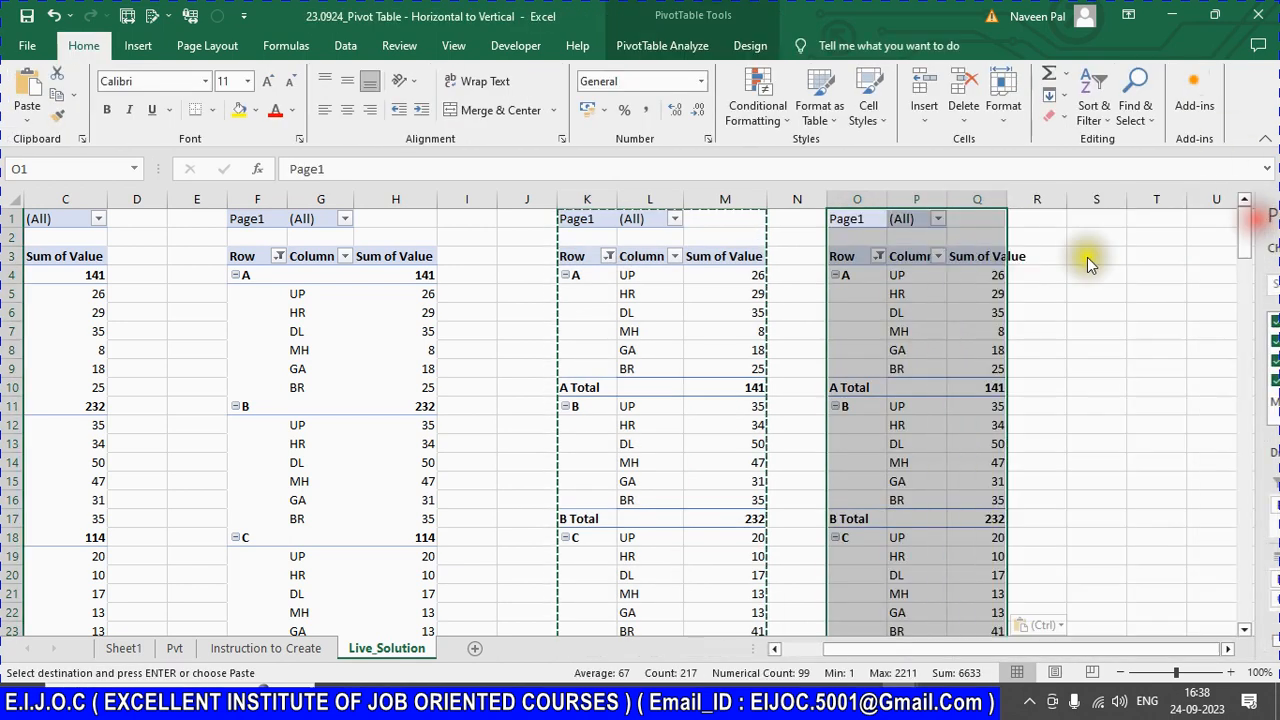
Step: Repeat all item labels in the PivotTable copy at O1
click(867, 311)
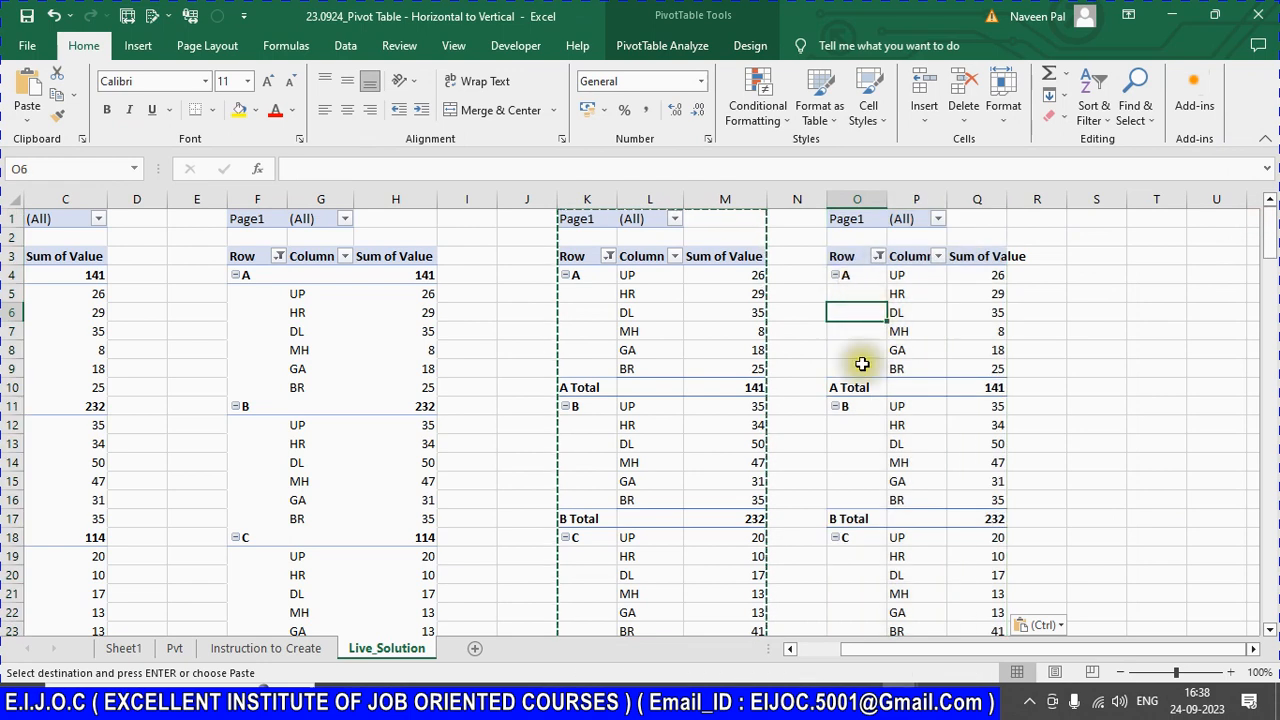
drag(864, 368, 857, 314)
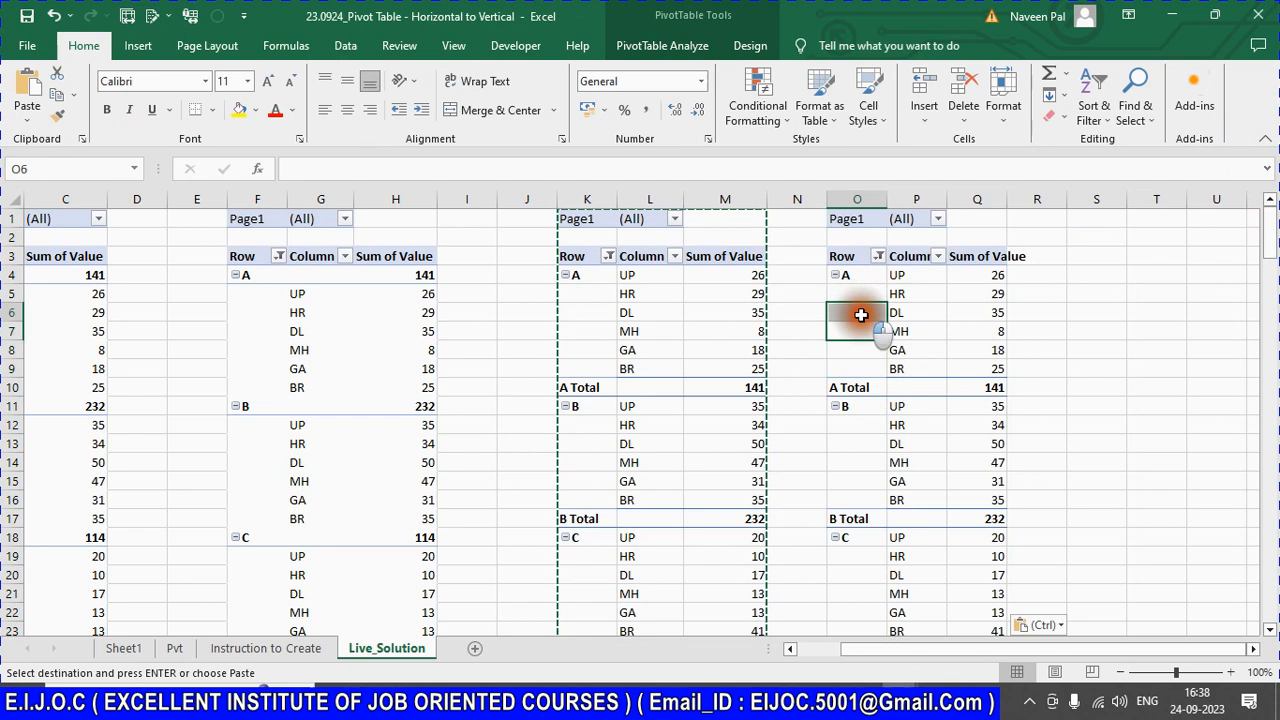
click(750, 45)
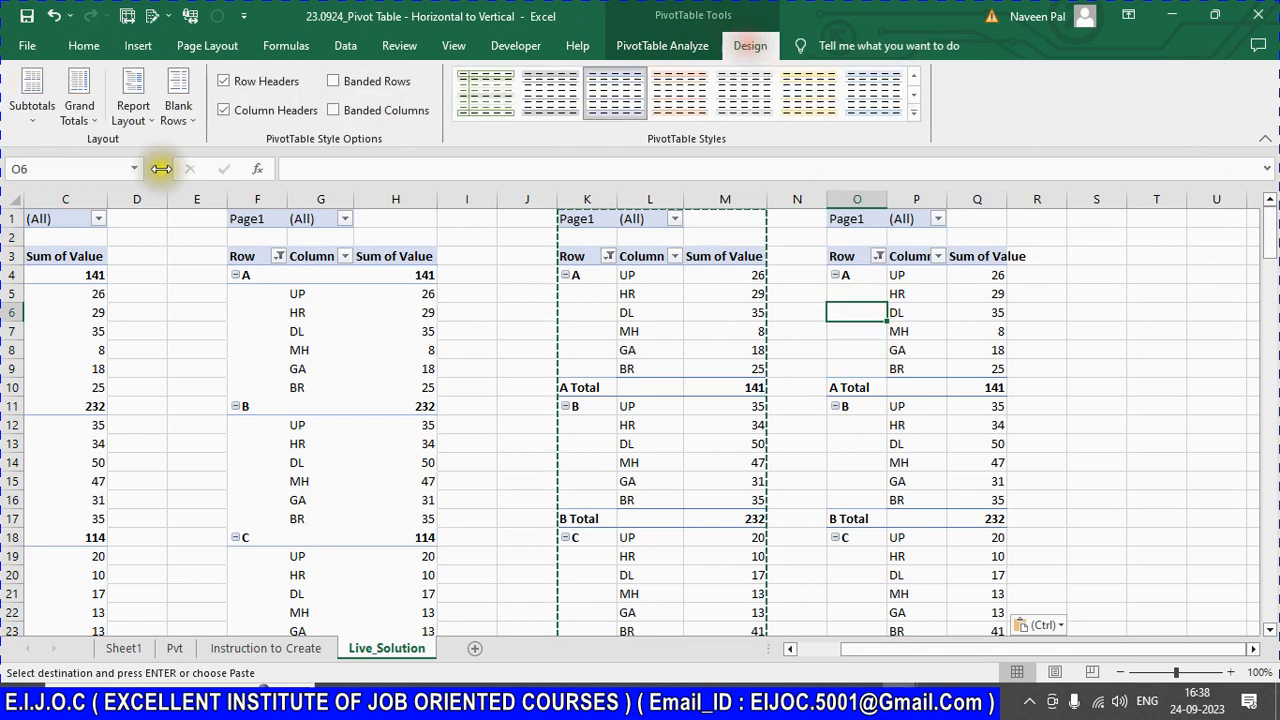
click(131, 100)
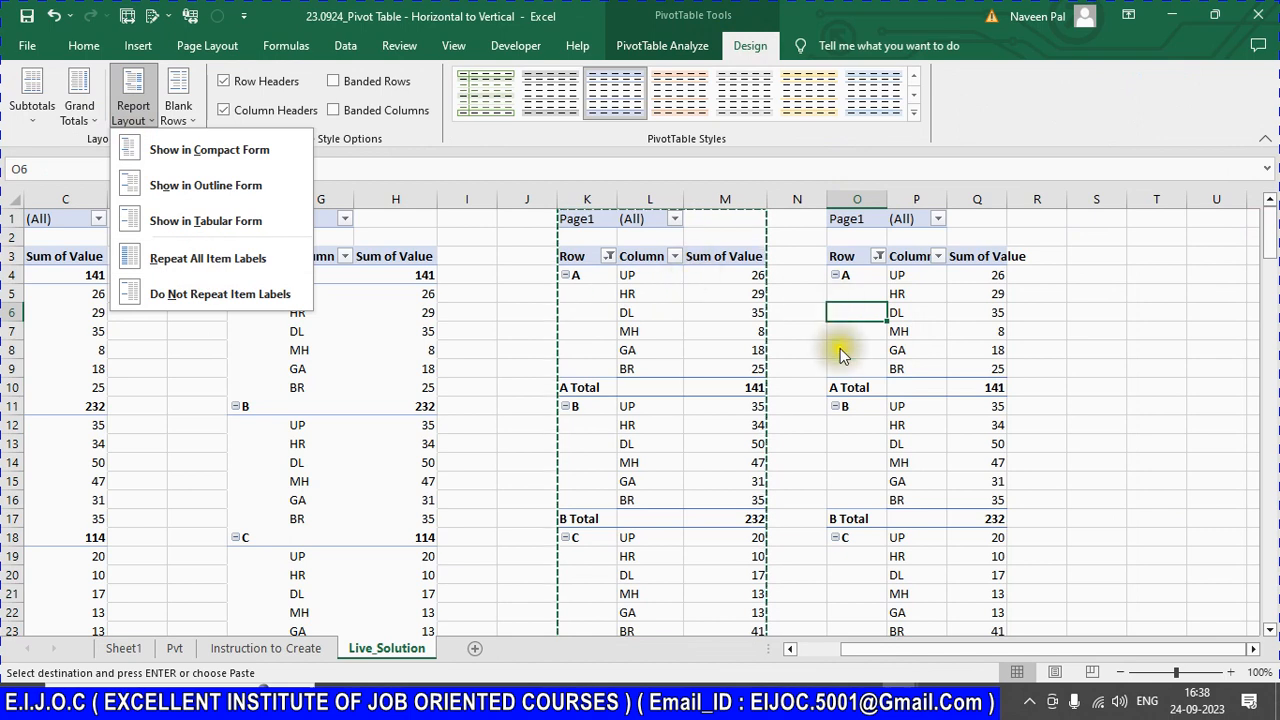
click(198, 259)
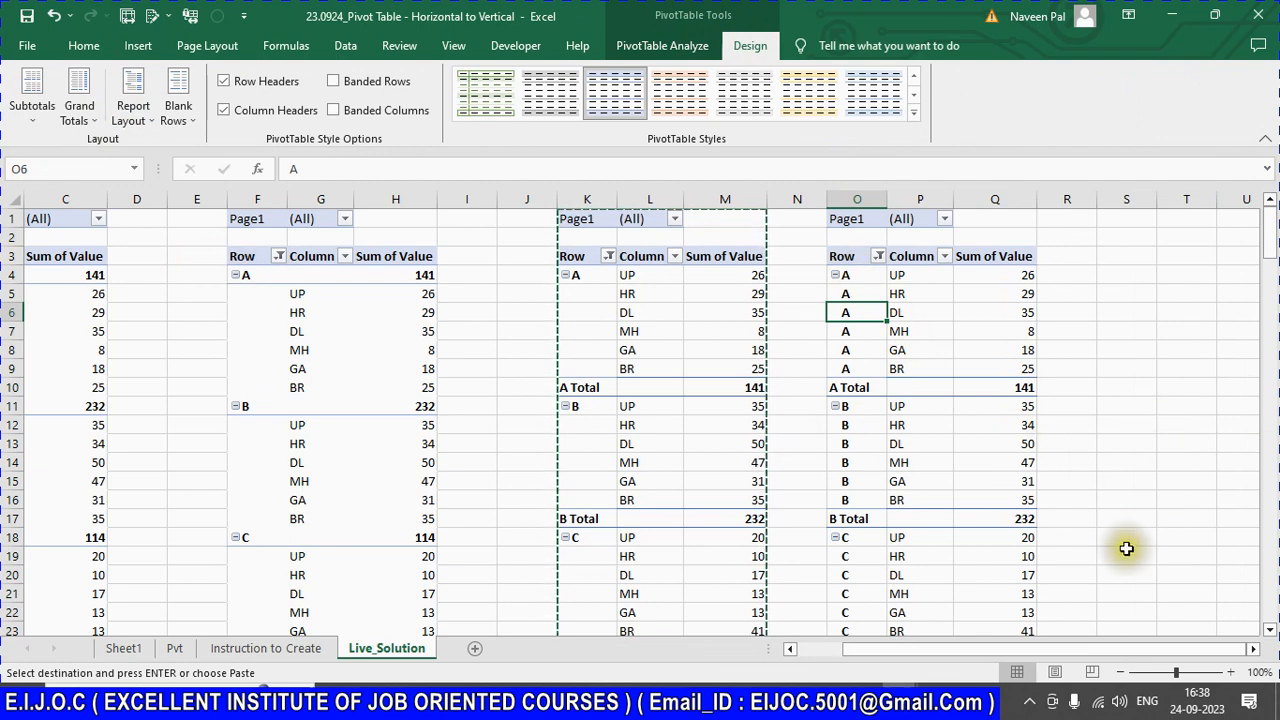
Step: Compare the required vertical layout beside the original data on Sheet1 with the Live_Solution PivotTables, and clear the copy selection
click(124, 648)
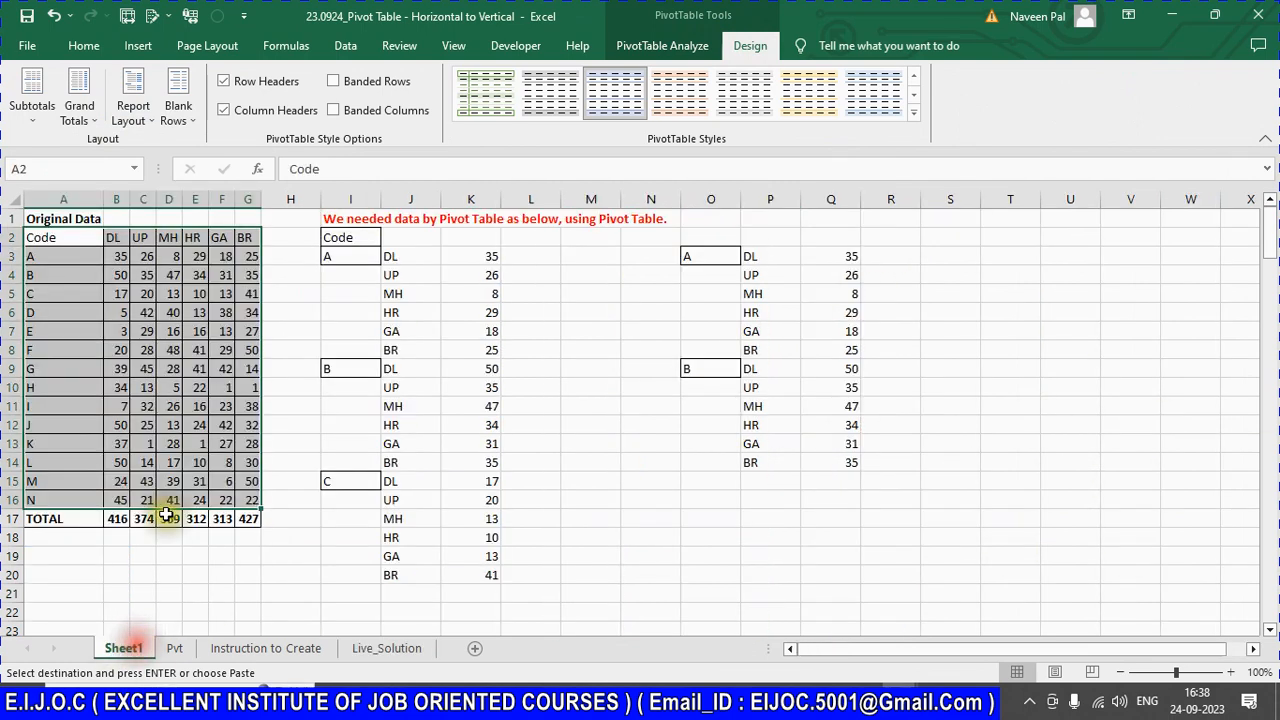
drag(340, 237, 530, 500)
click(386, 648)
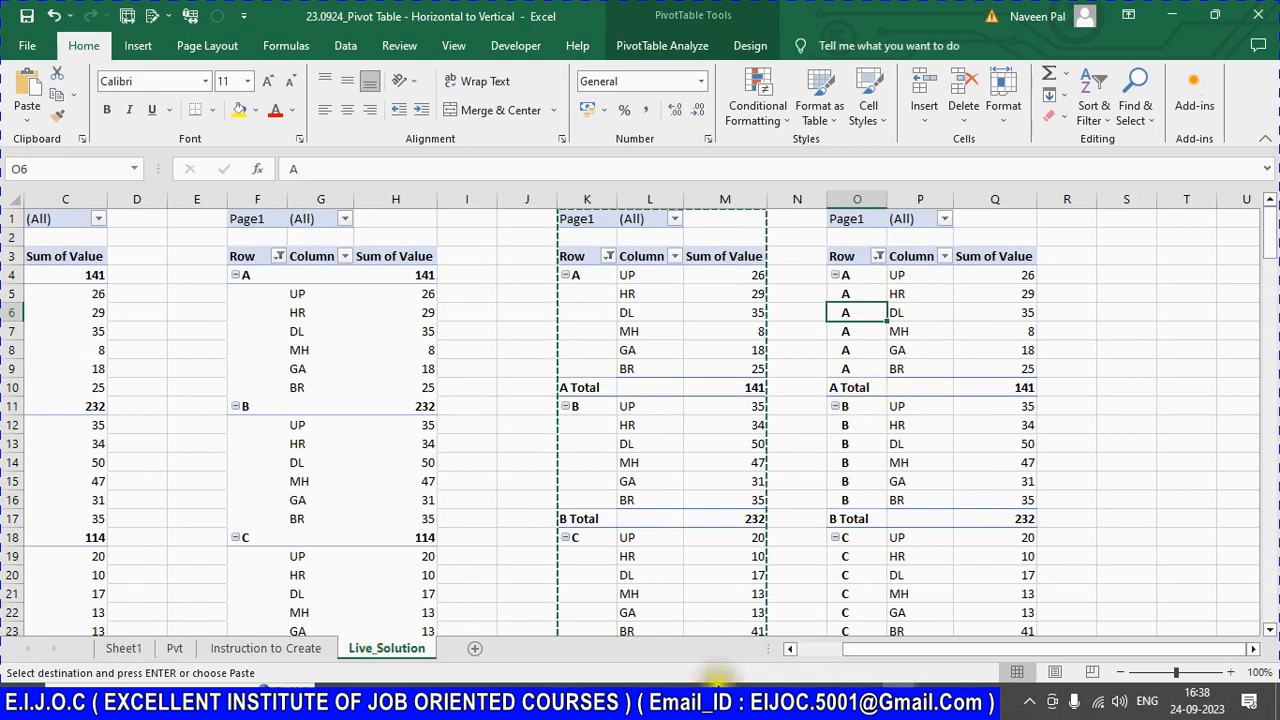
key(Escape)
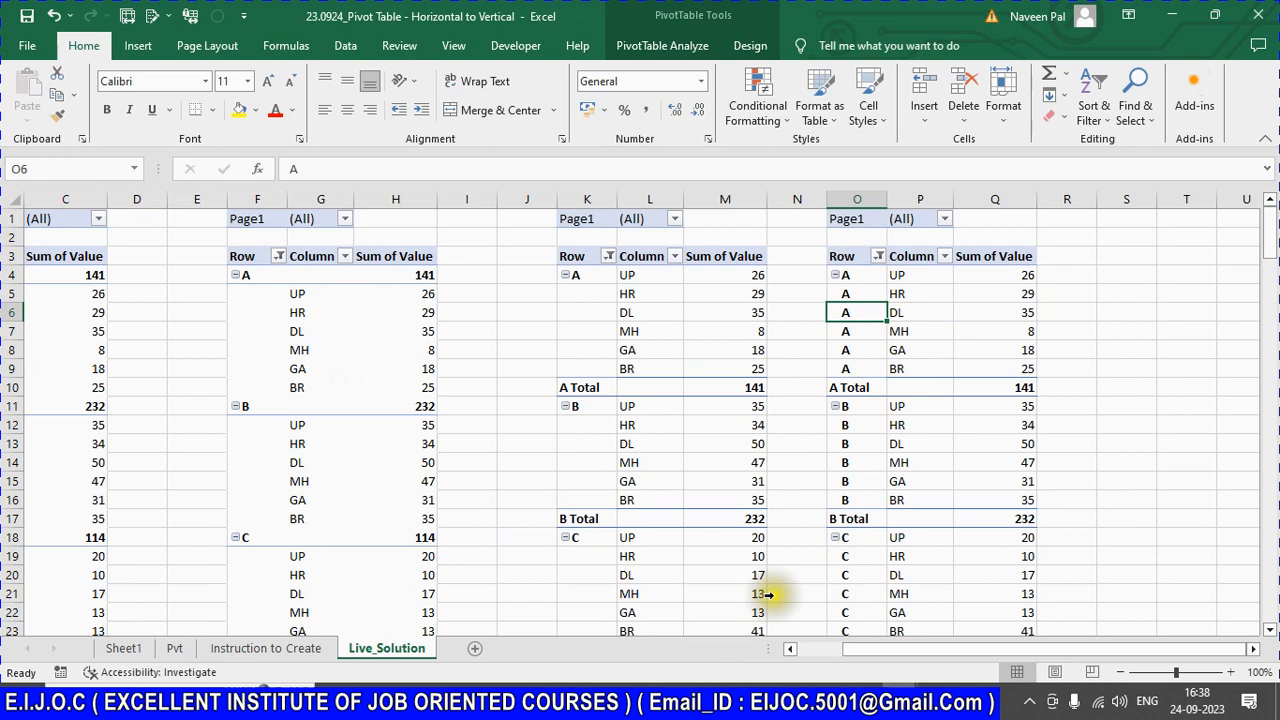
Step: Examine the code groups in the tabular and repeated-label PivotTables on Live_Solution, and return to the original data on Sheet1
click(580, 275)
click(645, 332)
drag(845, 275, 1033, 395)
click(962, 500)
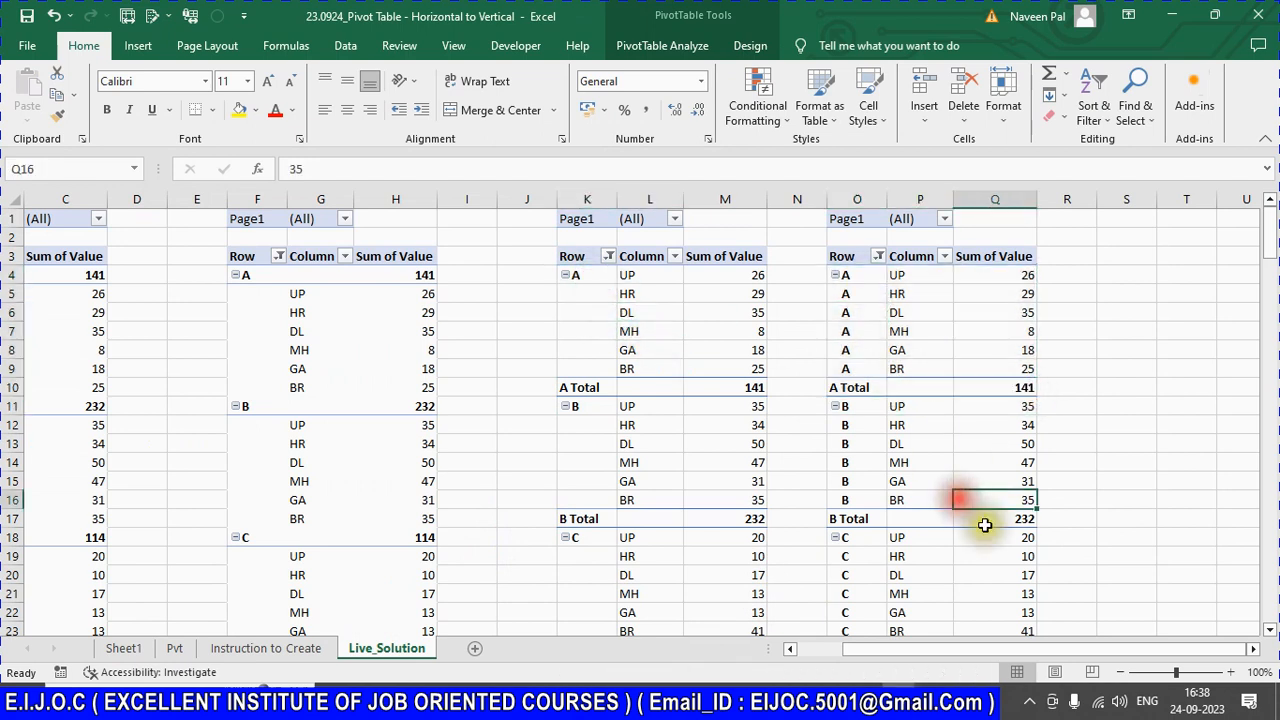
scroll(989, 534, down, 3)
scroll(990, 537, down, 7)
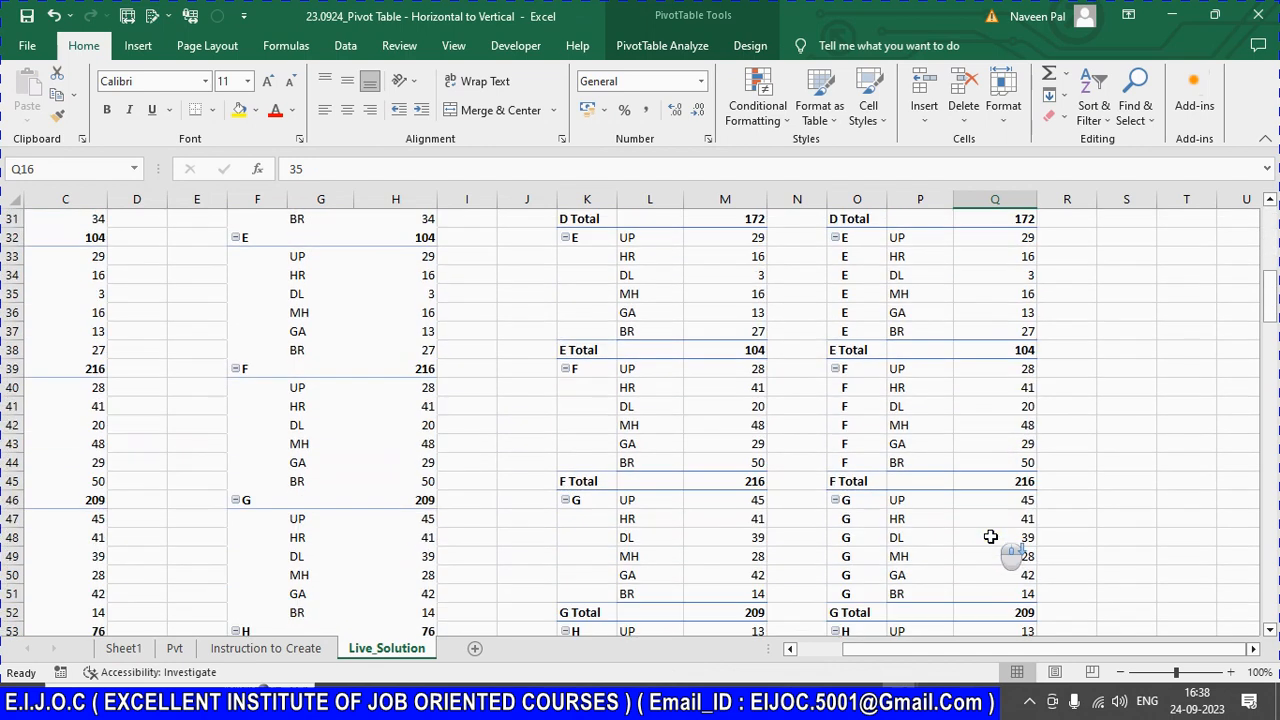
scroll(990, 537, down, 7)
scroll(988, 533, up, 17)
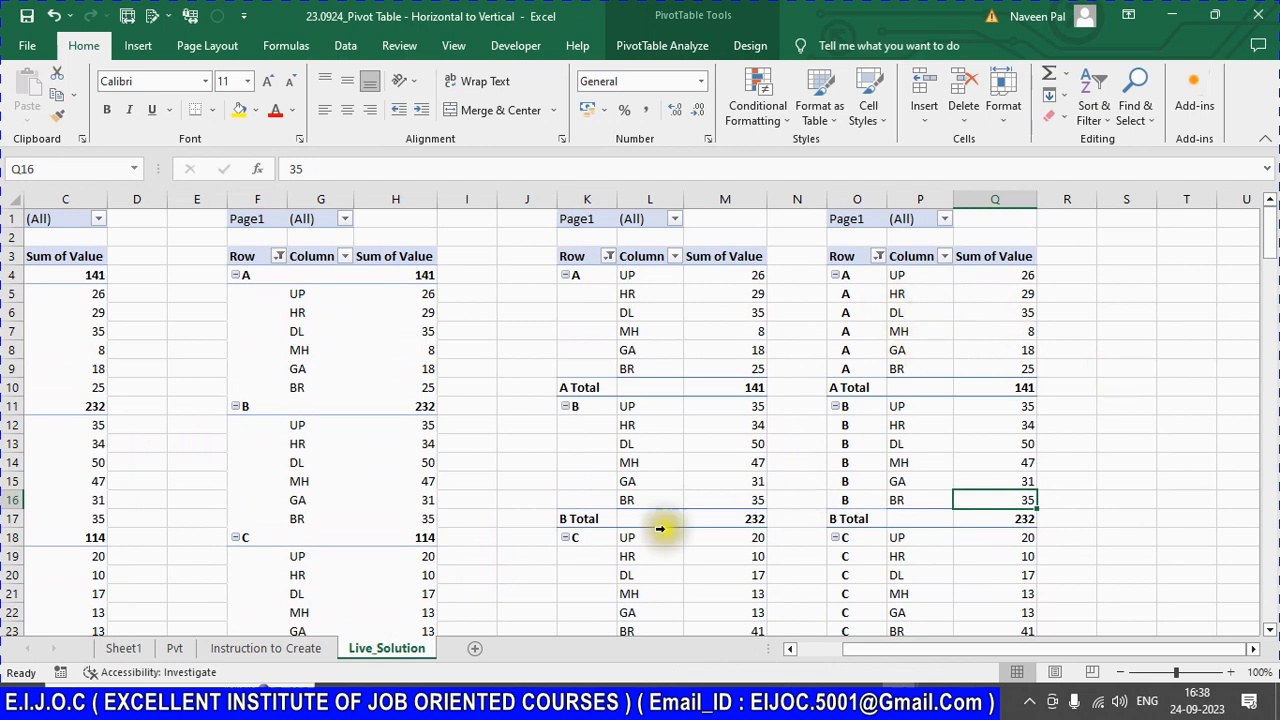
click(124, 648)
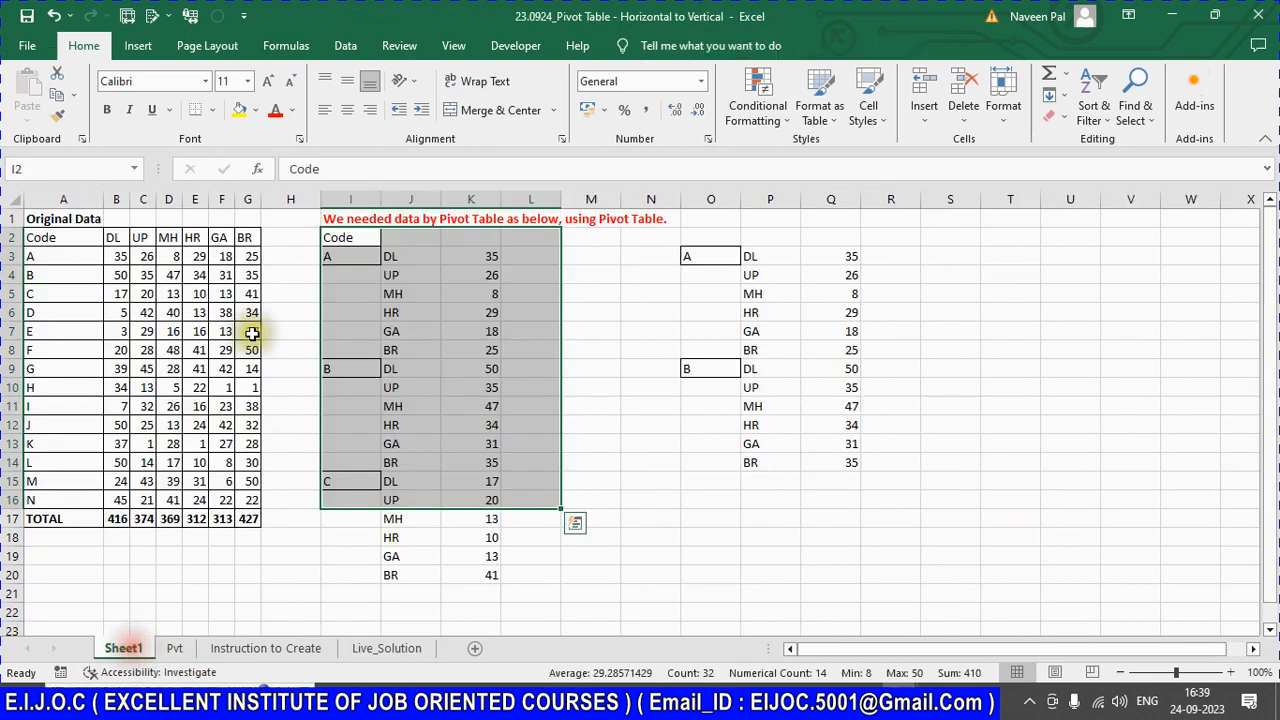
drag(491, 257, 500, 345)
key(ctrl+c)
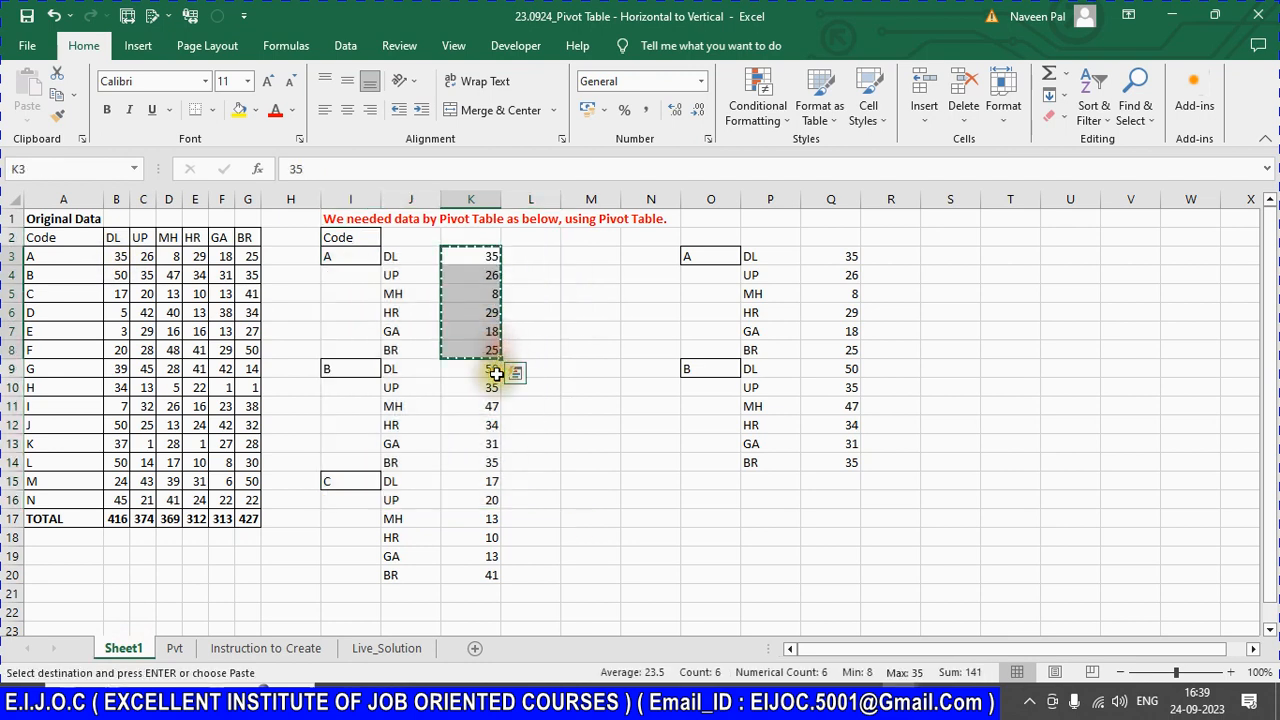
click(360, 649)
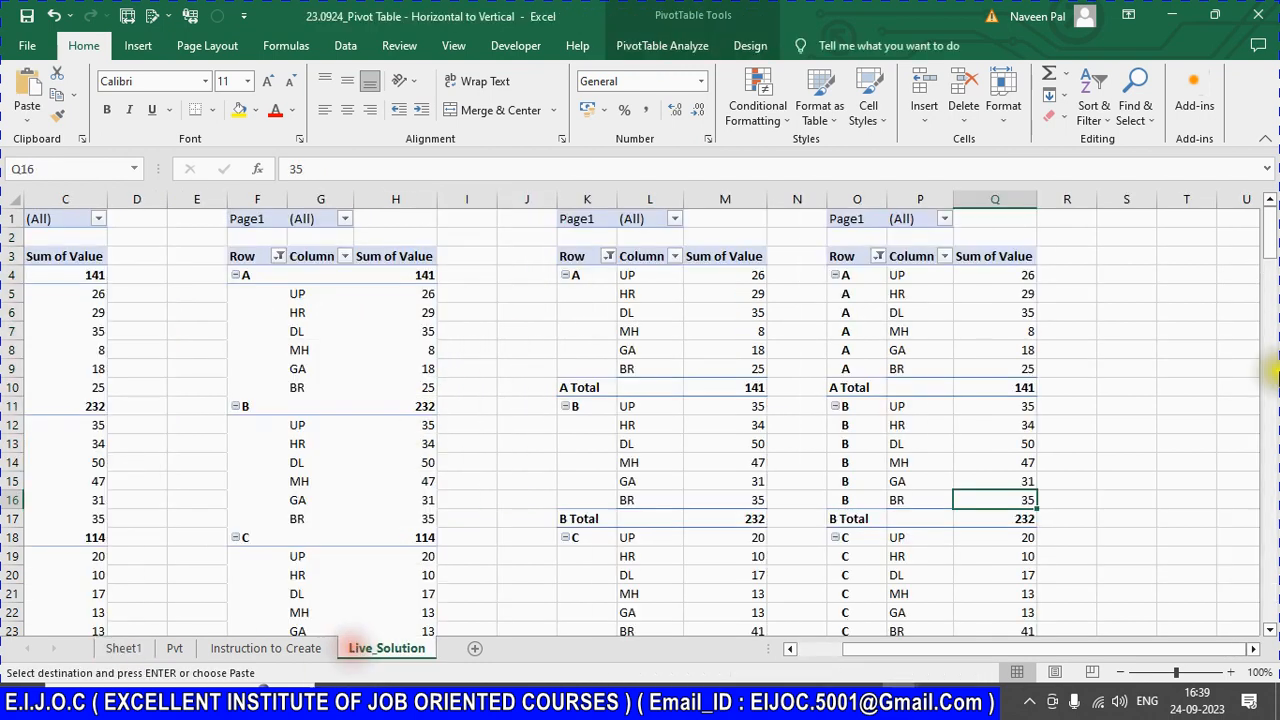
click(334, 650)
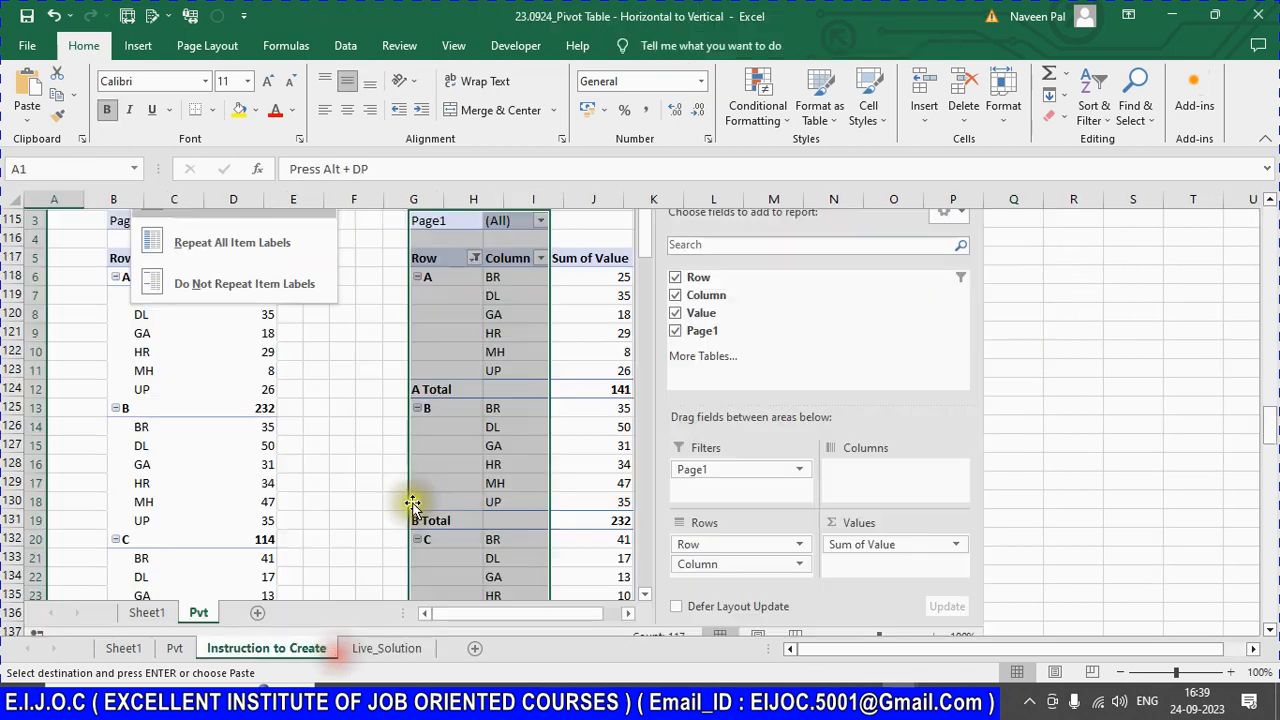
click(113, 648)
click(356, 257)
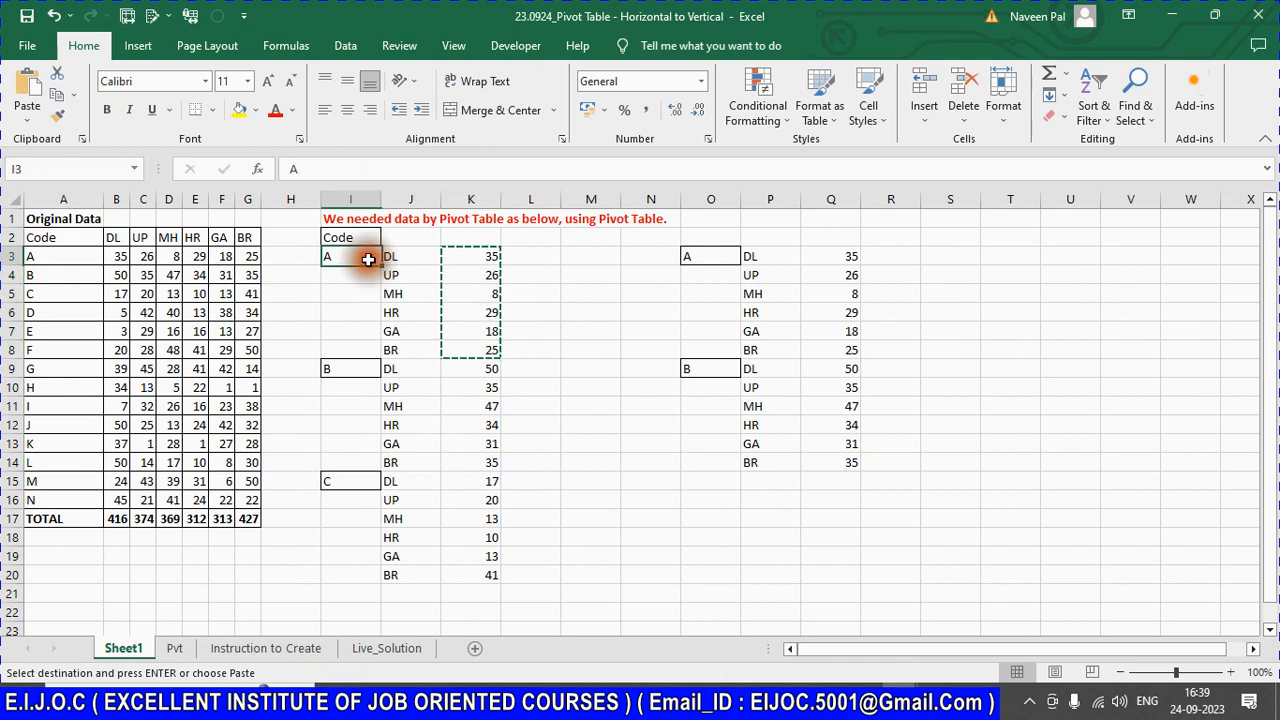
shift+click(503, 350)
key(ctrl+c)
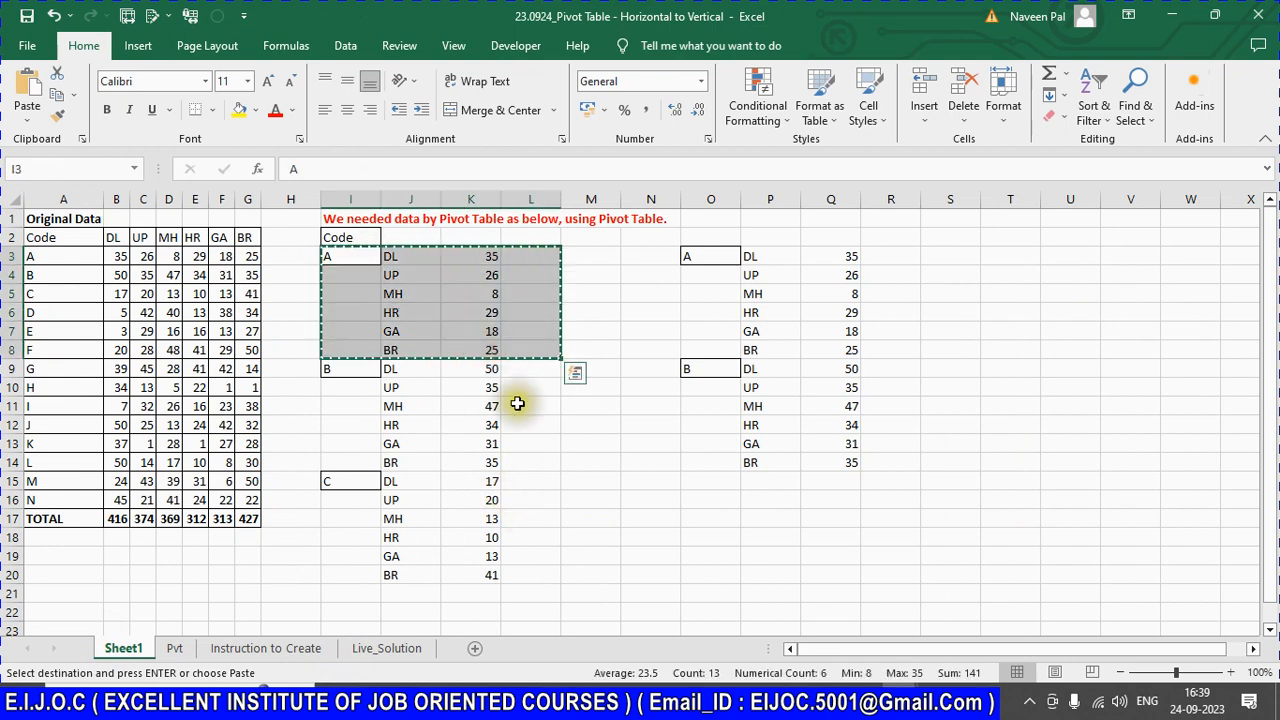
Step: Copy the required code A block I3:K8 from Sheet1 to cell S4 on Live_Solution
drag(340, 256, 486, 352)
key(ctrl+c)
key(ctrl+q)
click(382, 648)
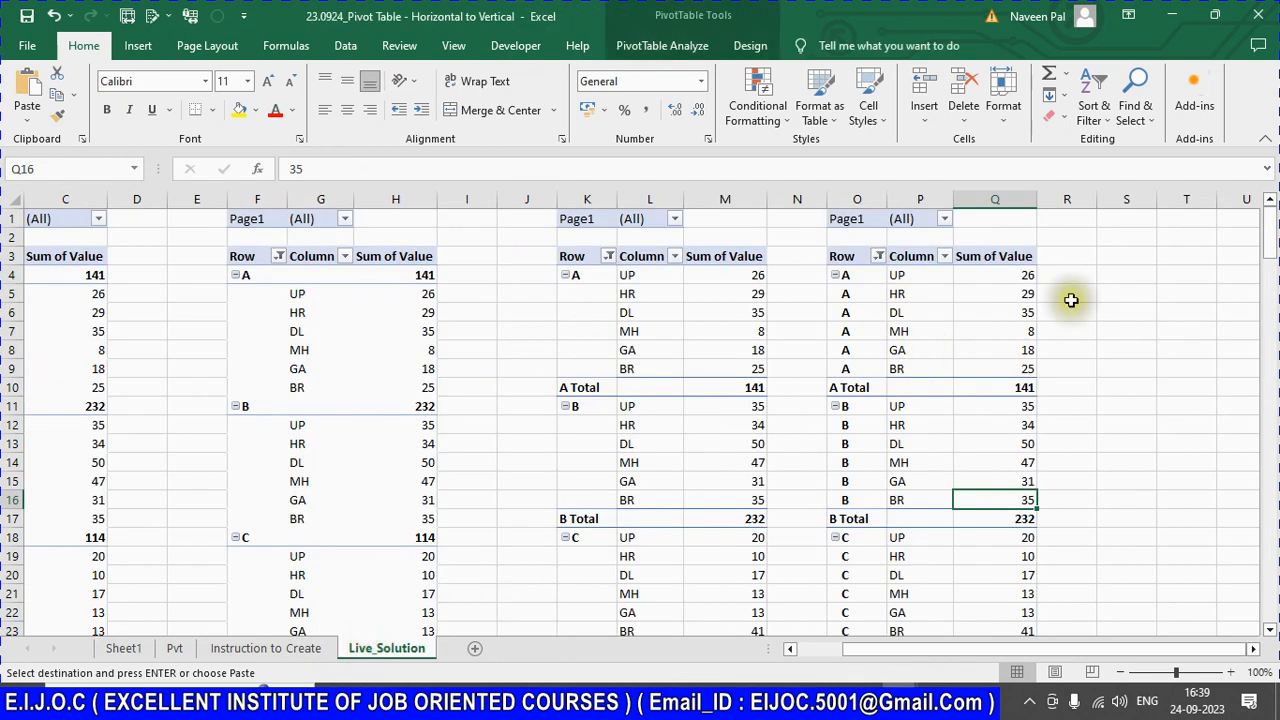
click(1112, 257)
key(ctrl+v)
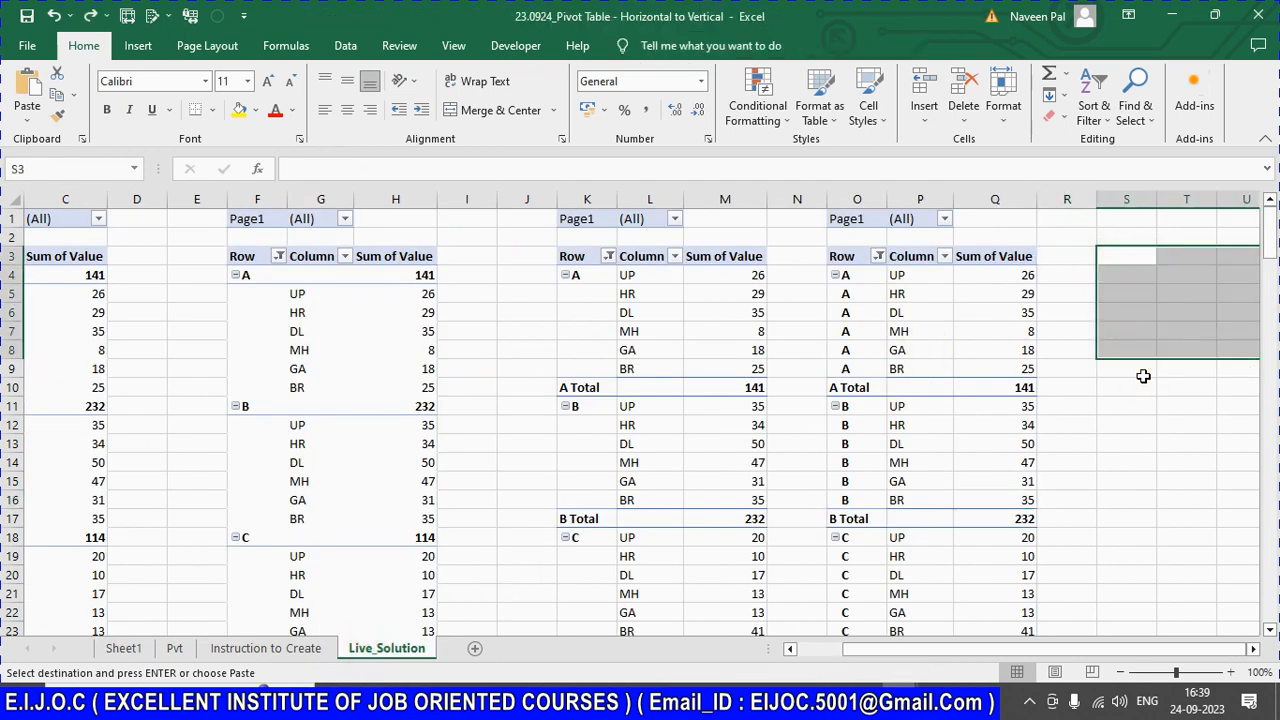
key(ctrl+z)
key(Down)
key(ctrl+v)
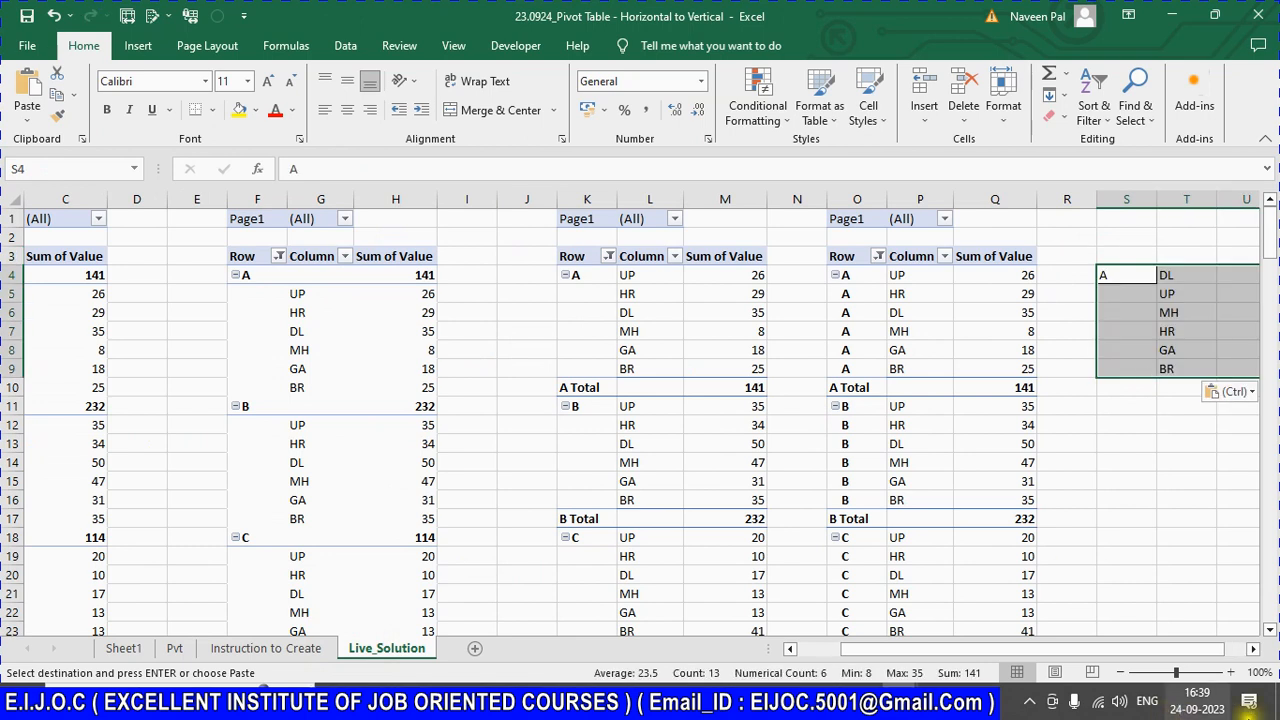
click(1254, 650)
click(1254, 650)
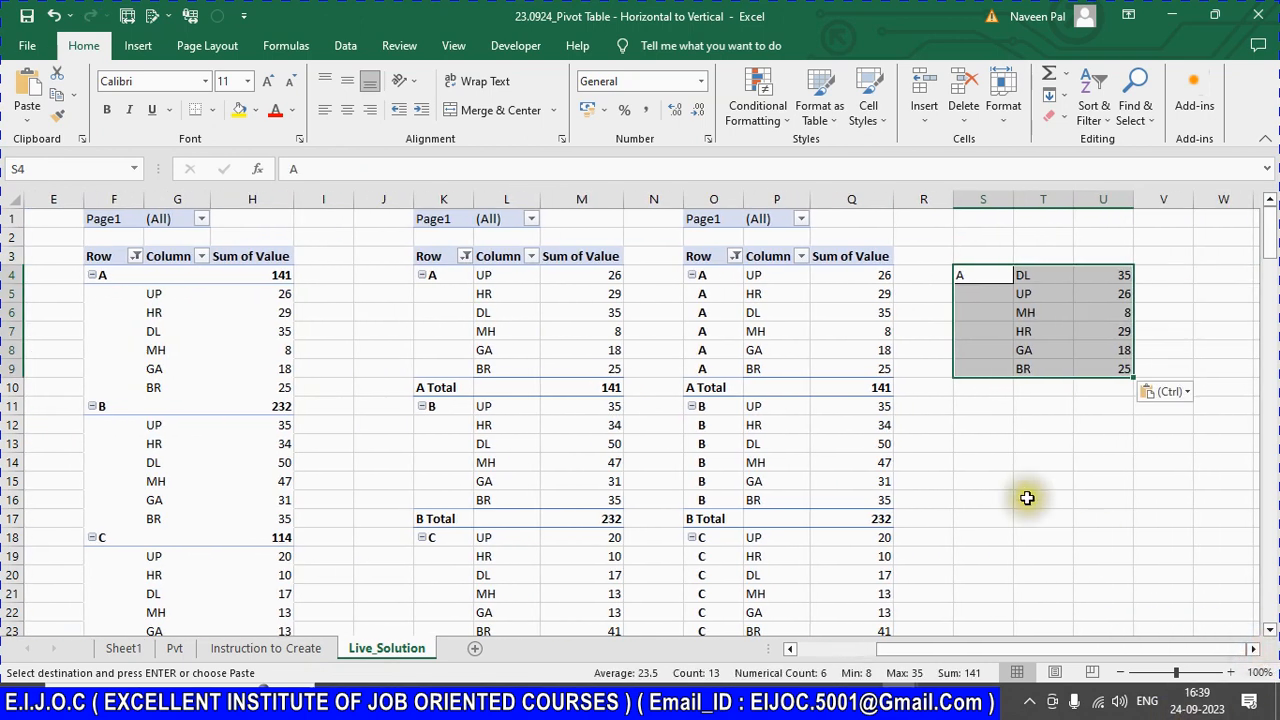
Step: Compare the order and values of the pasted code A block with the repeated-label PivotTable, and clear the copy selection
click(760, 312)
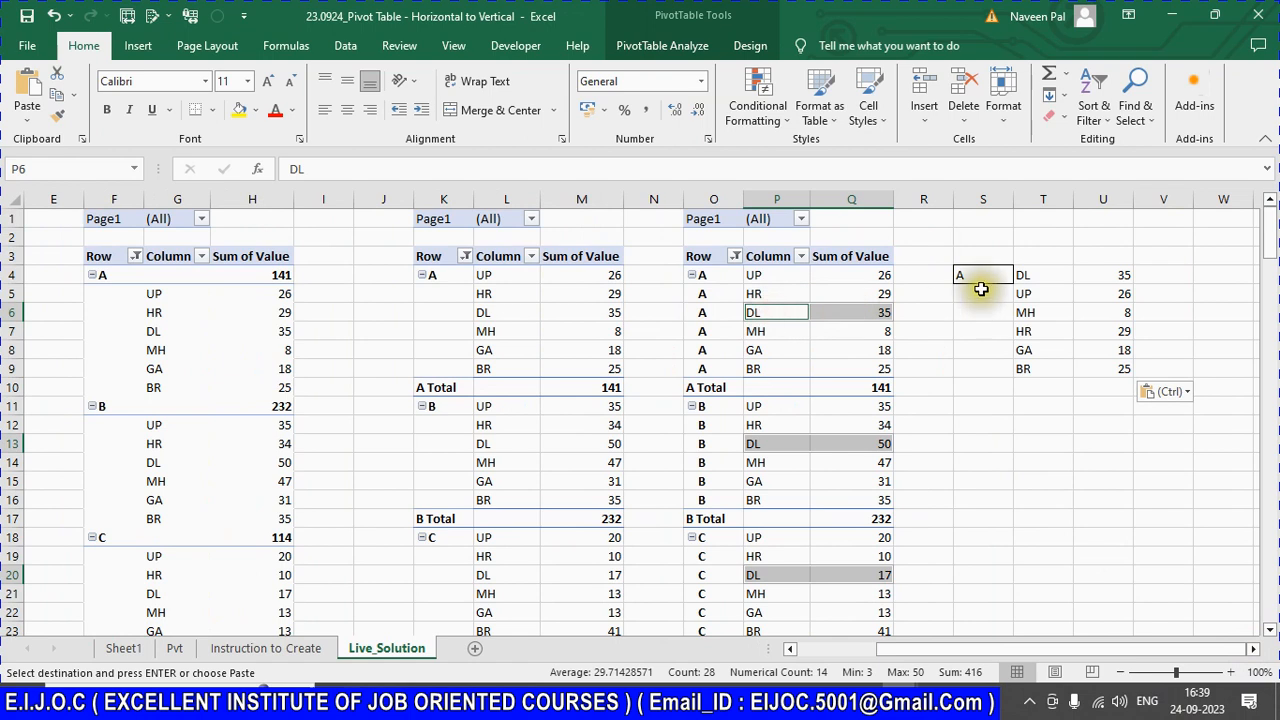
click(1040, 276)
click(886, 279)
click(1038, 298)
click(1033, 313)
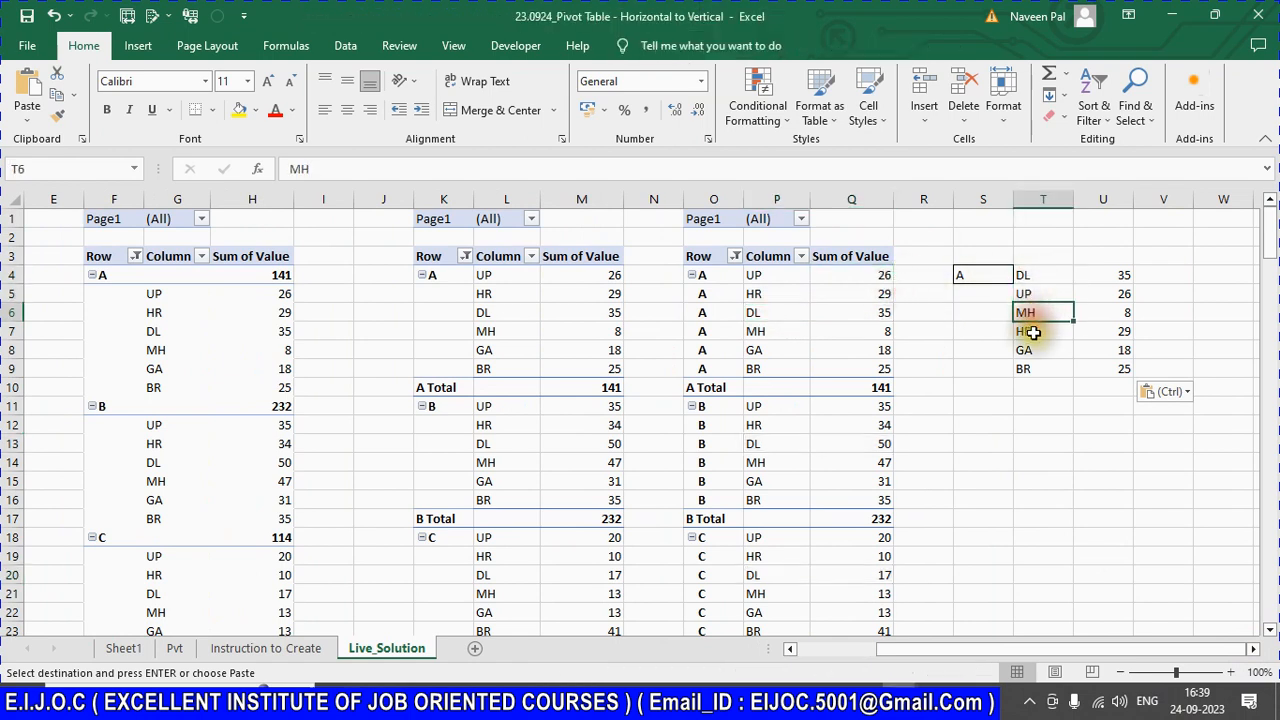
click(1033, 346)
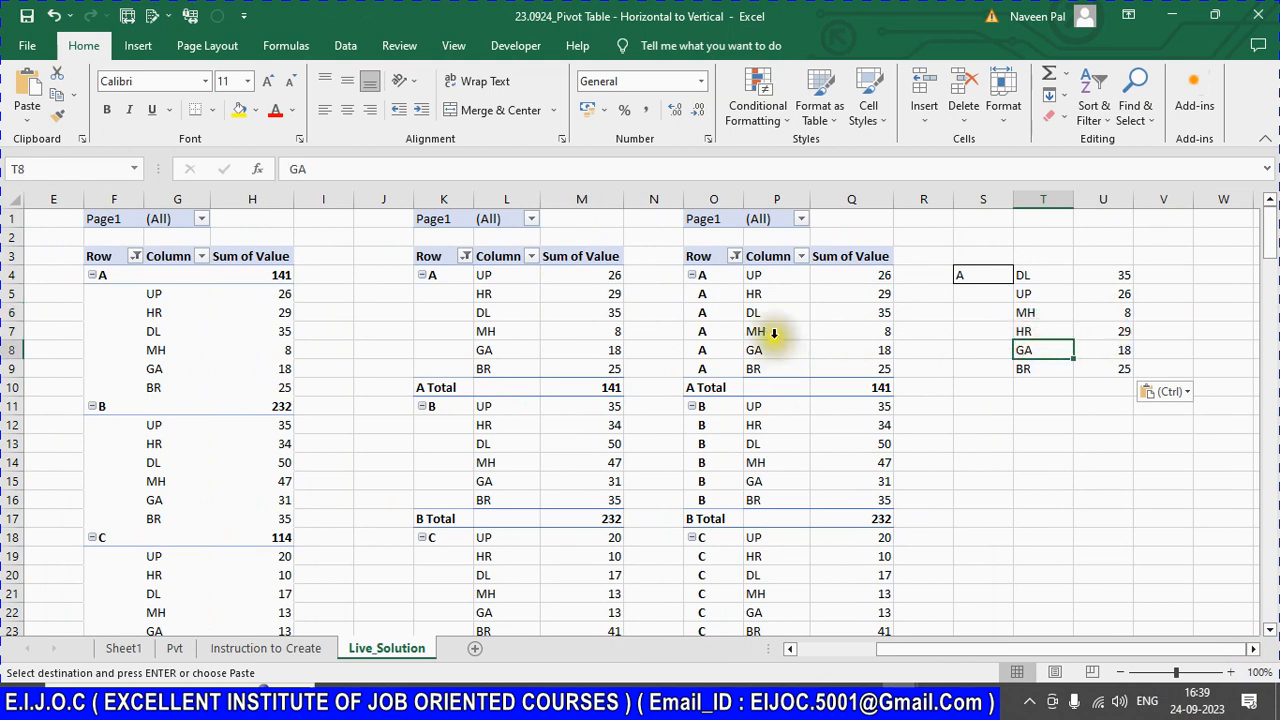
click(1028, 368)
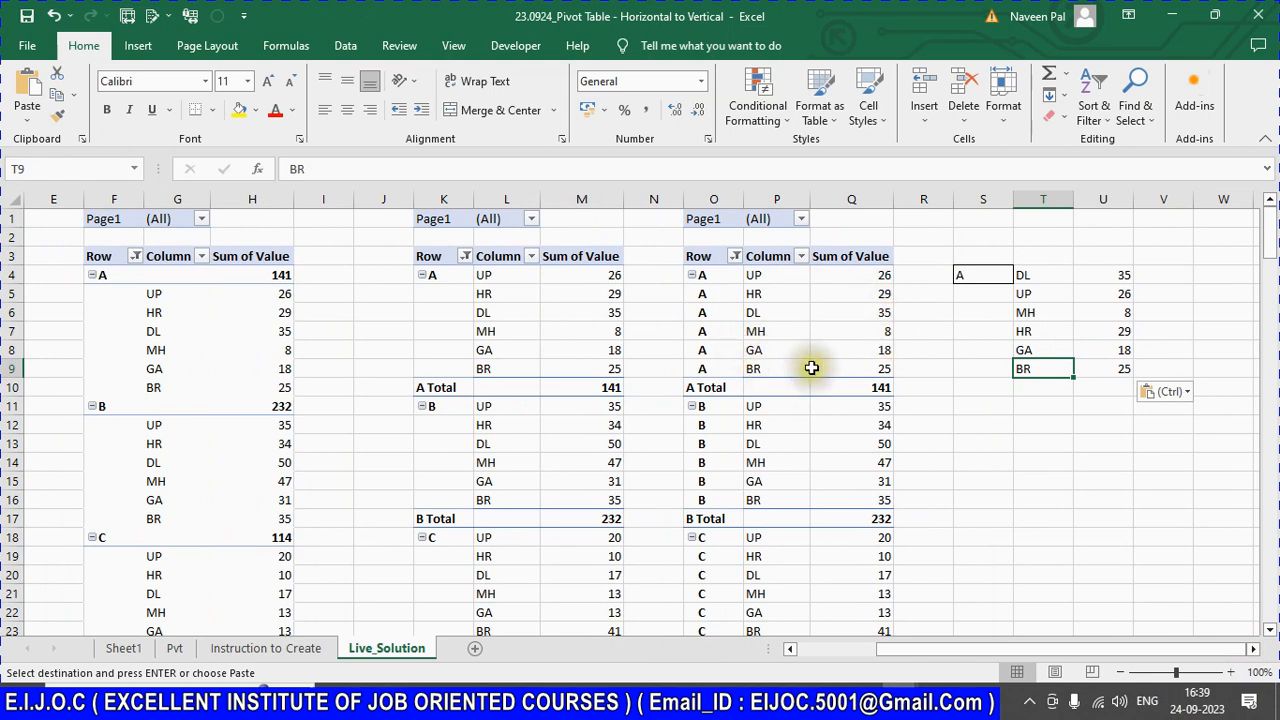
drag(966, 277, 1049, 362)
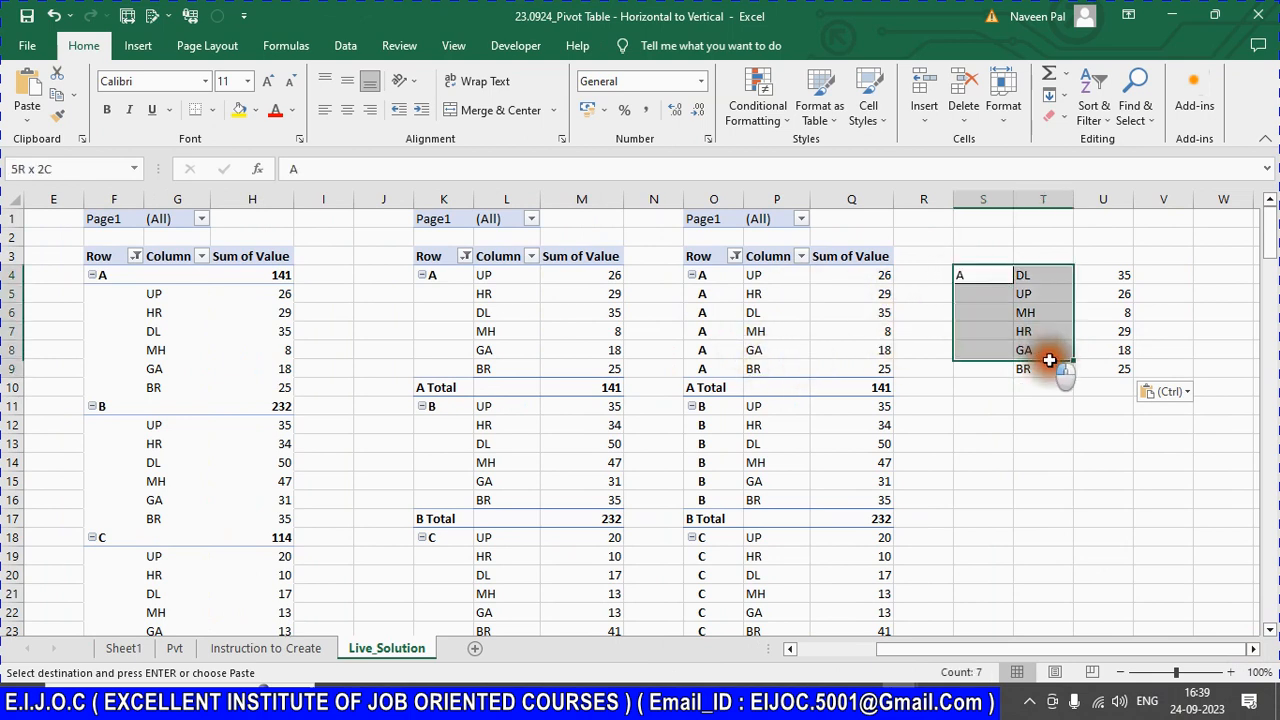
click(752, 275)
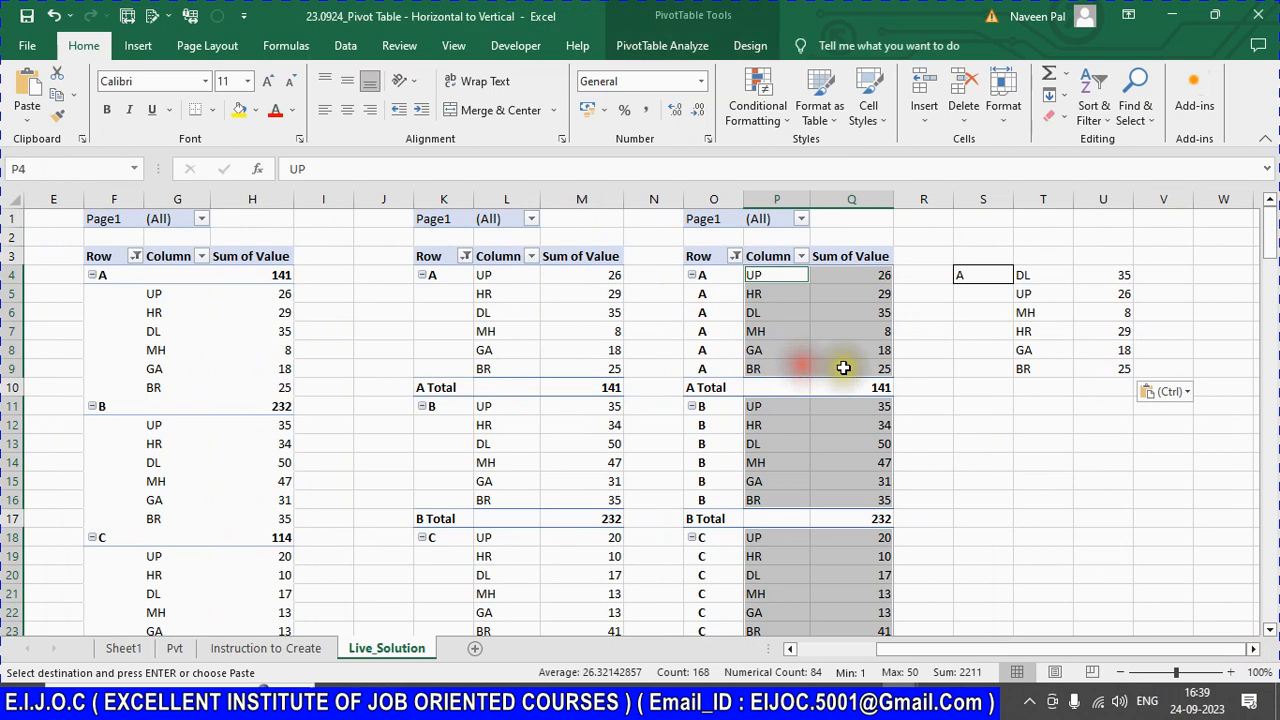
click(788, 316)
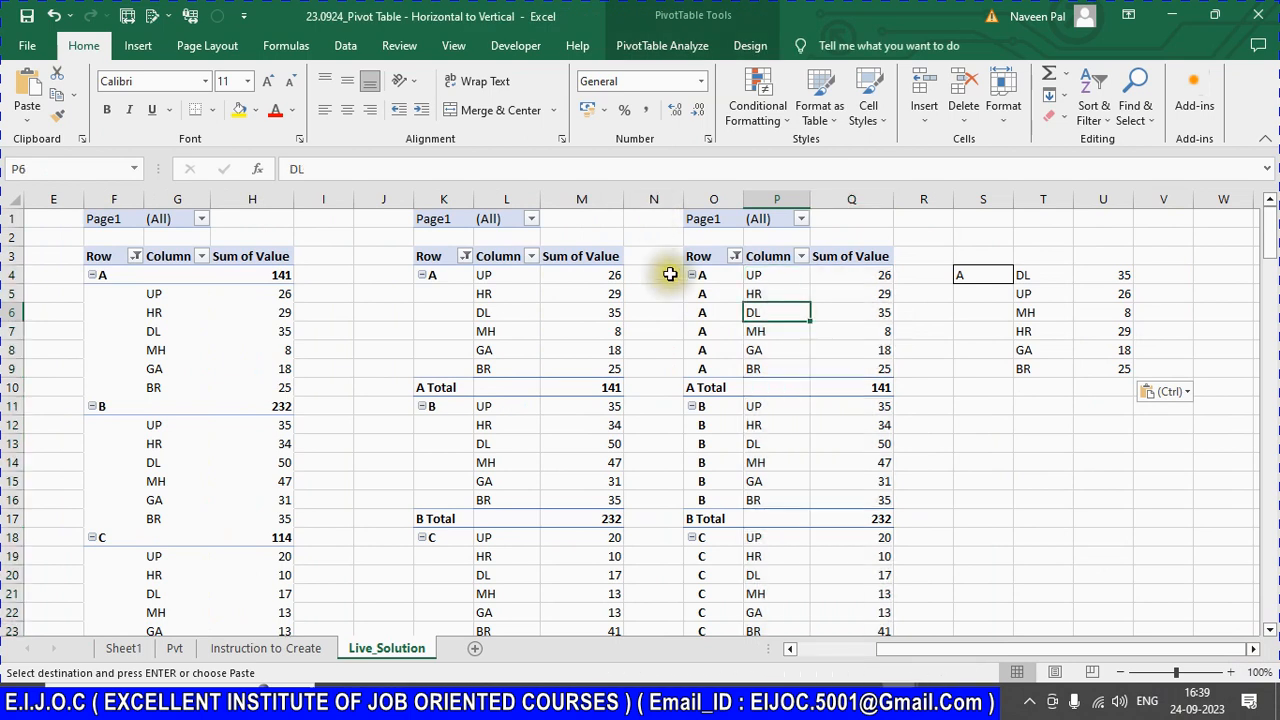
key(Escape)
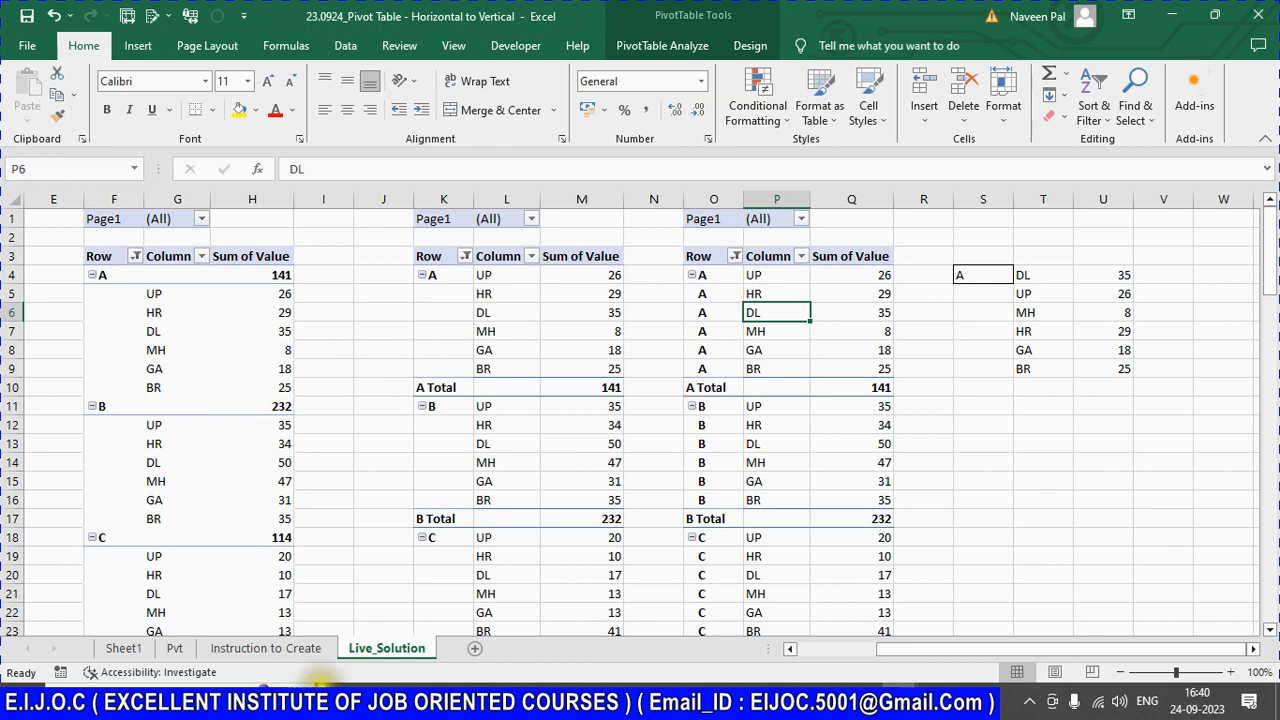
Step: Review the wizard ranges and tabular layout screenshots on Instruction to Create, and return to Live_Solution
click(299, 648)
scroll(477, 397, down, 20)
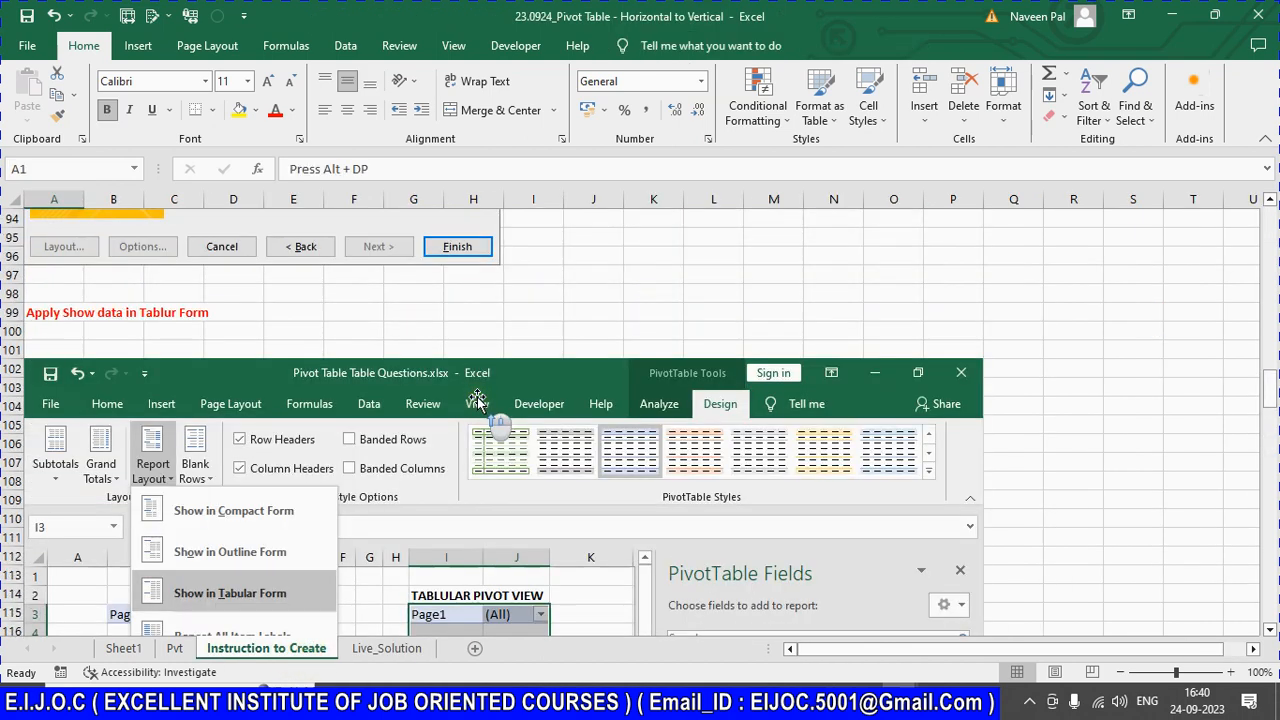
scroll(477, 397, up, 7)
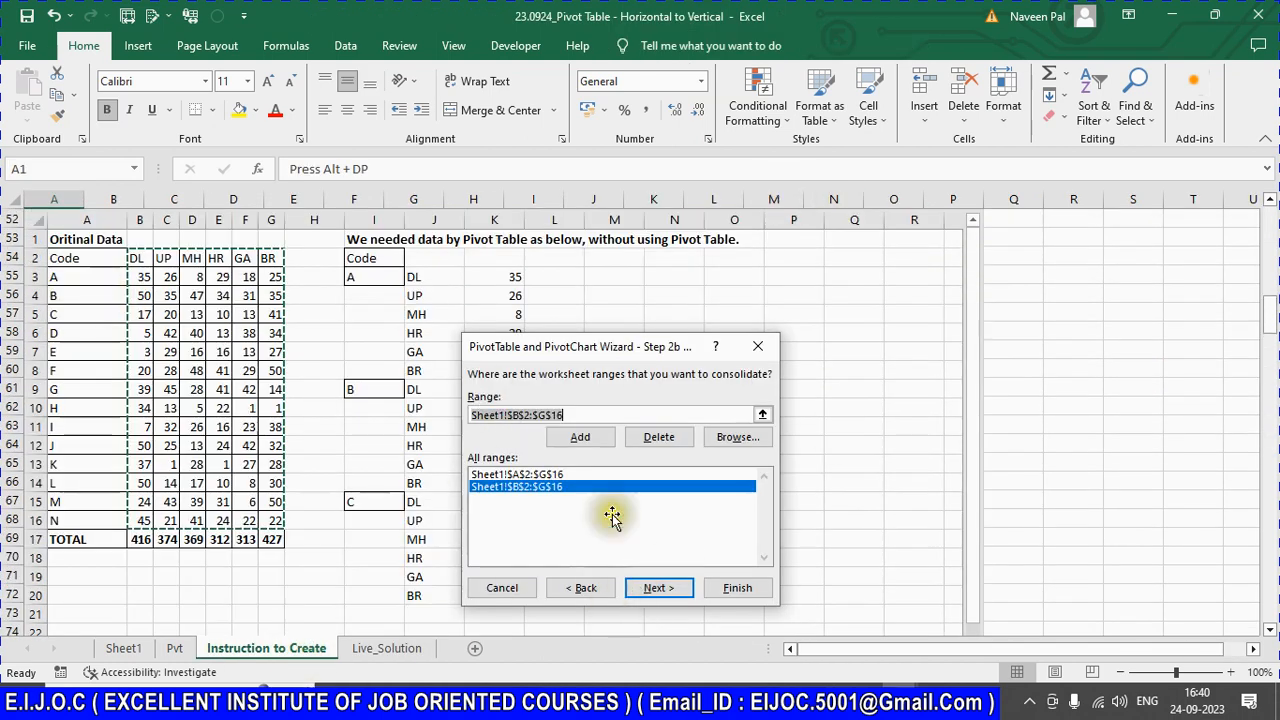
click(386, 649)
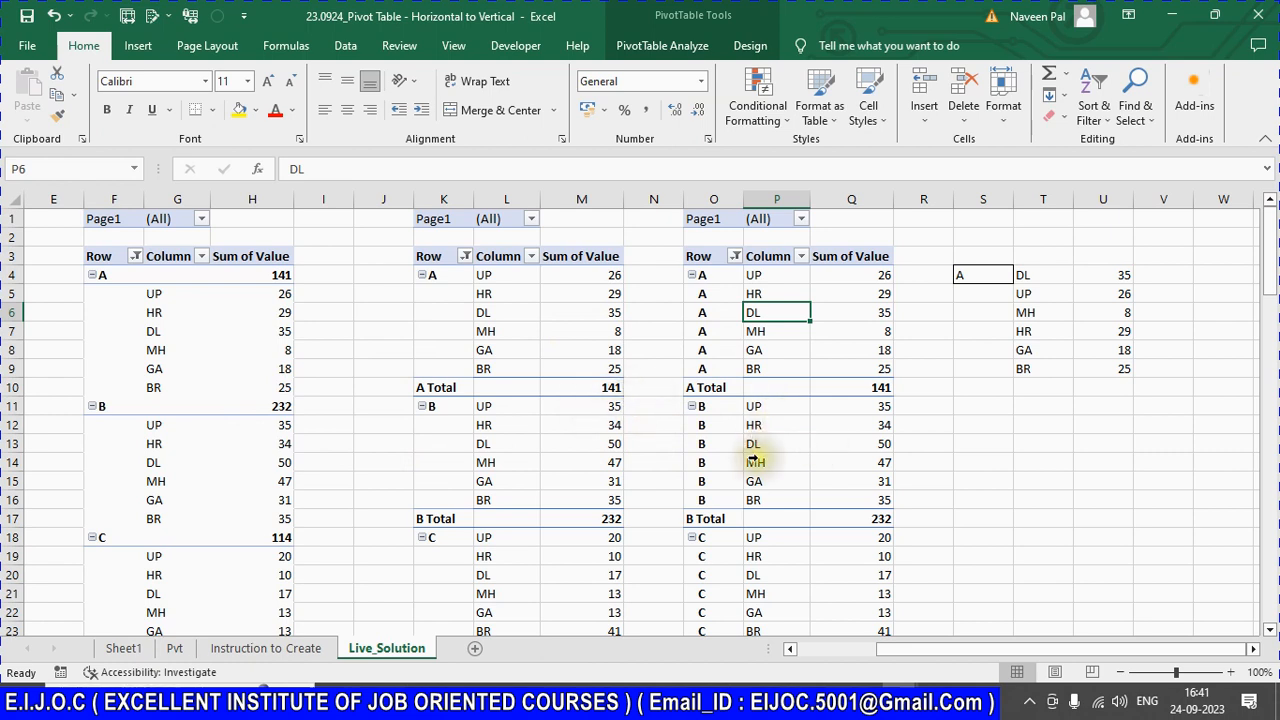
Step: Close the Horizontal to Vertical workbook and open Link5 in the PIVOT CHARTS row of EXCEL-STATUS - ALL
key(alt+Tab)
key(alt+Tab)
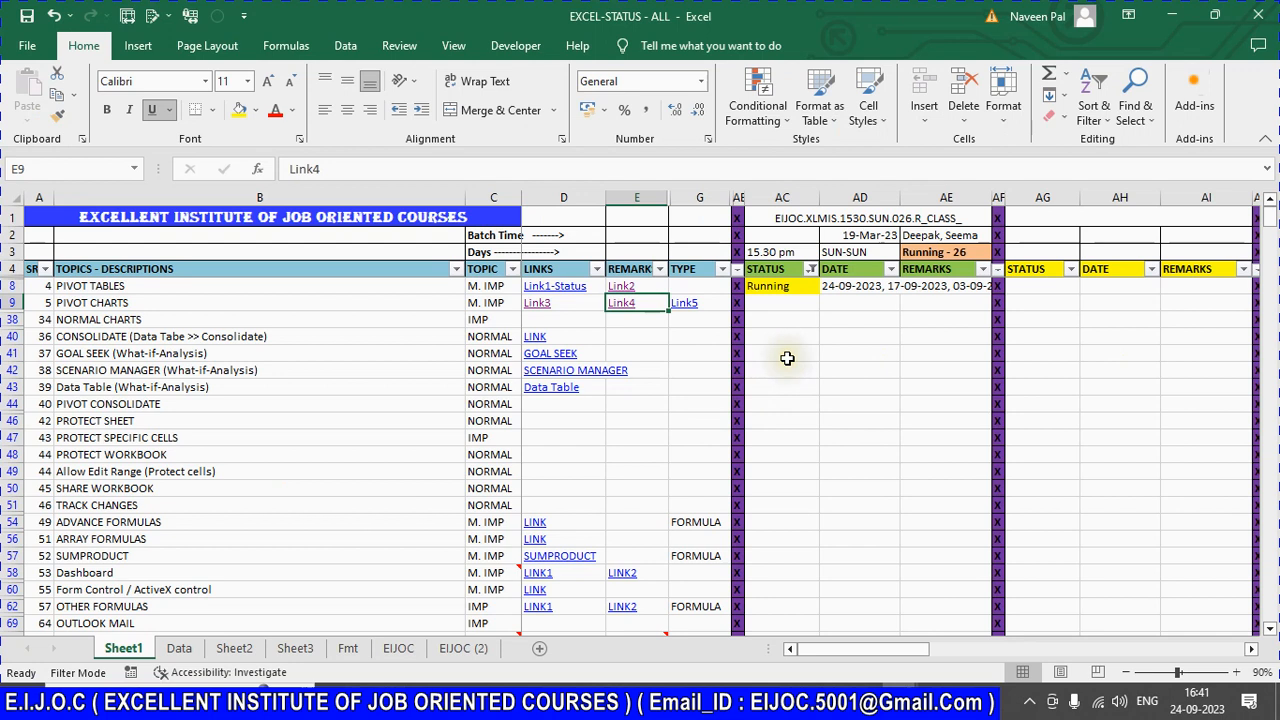
key(alt+Tab)
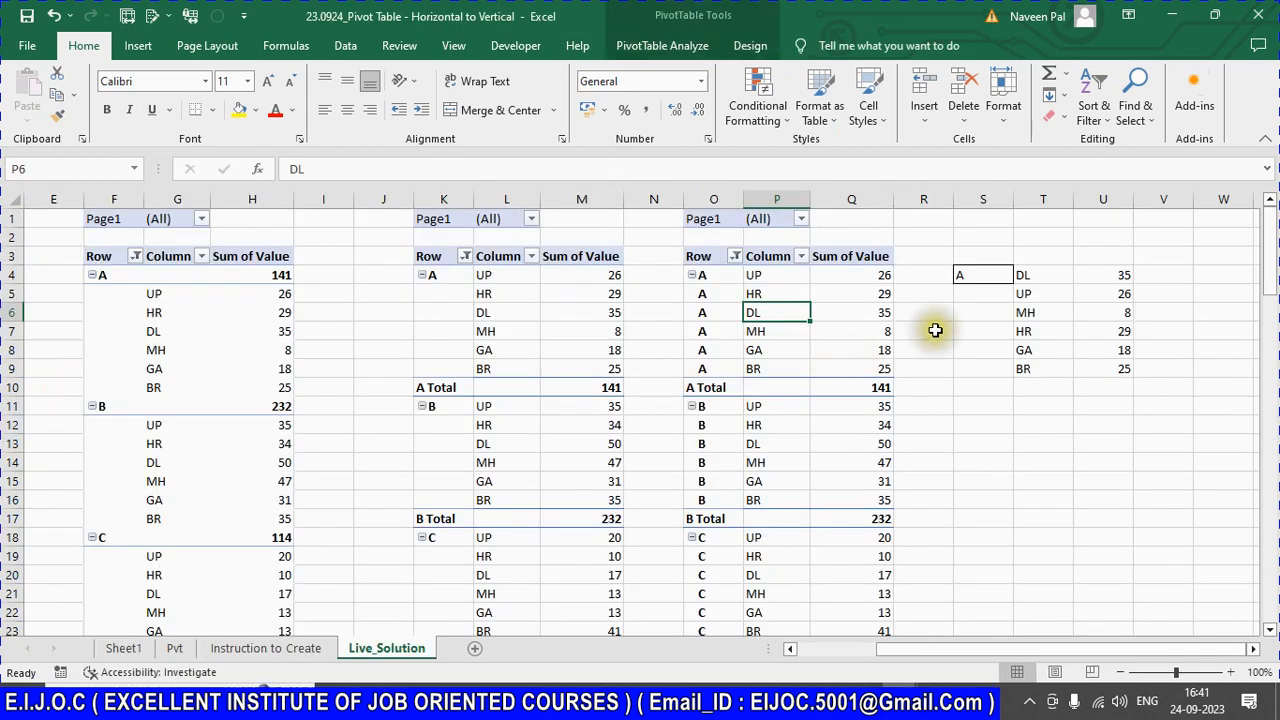
click(1259, 17)
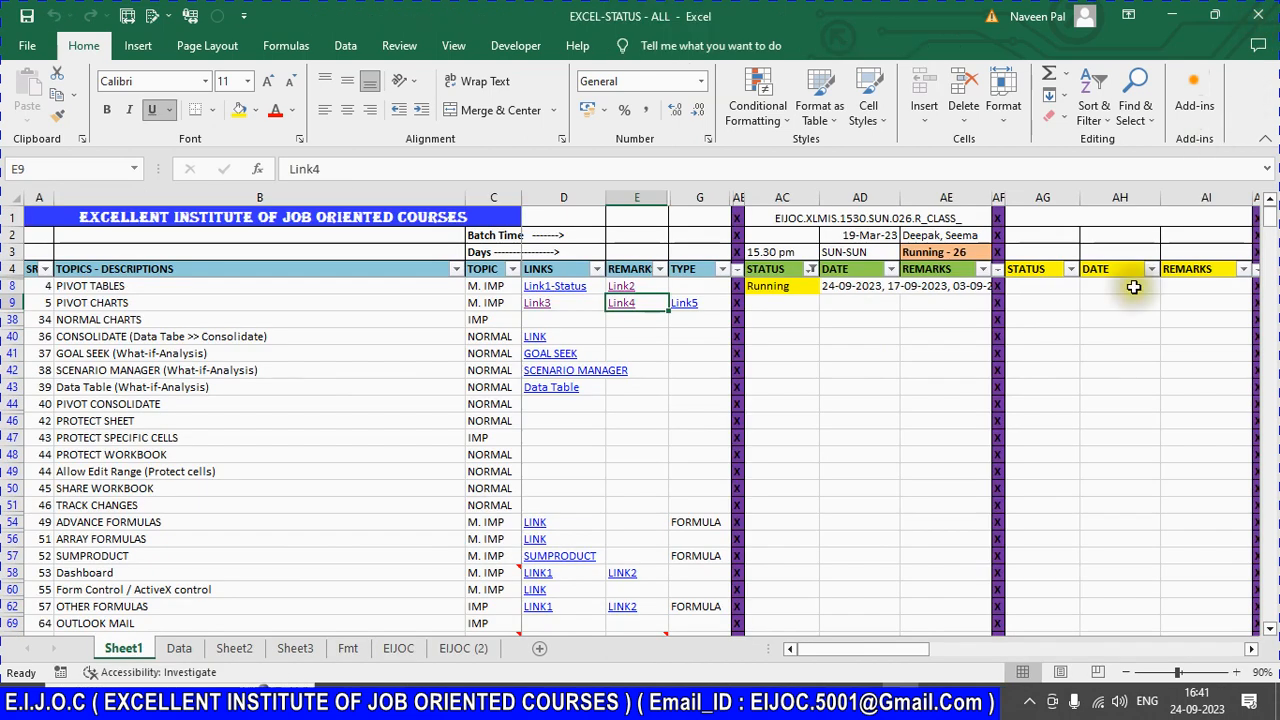
click(687, 305)
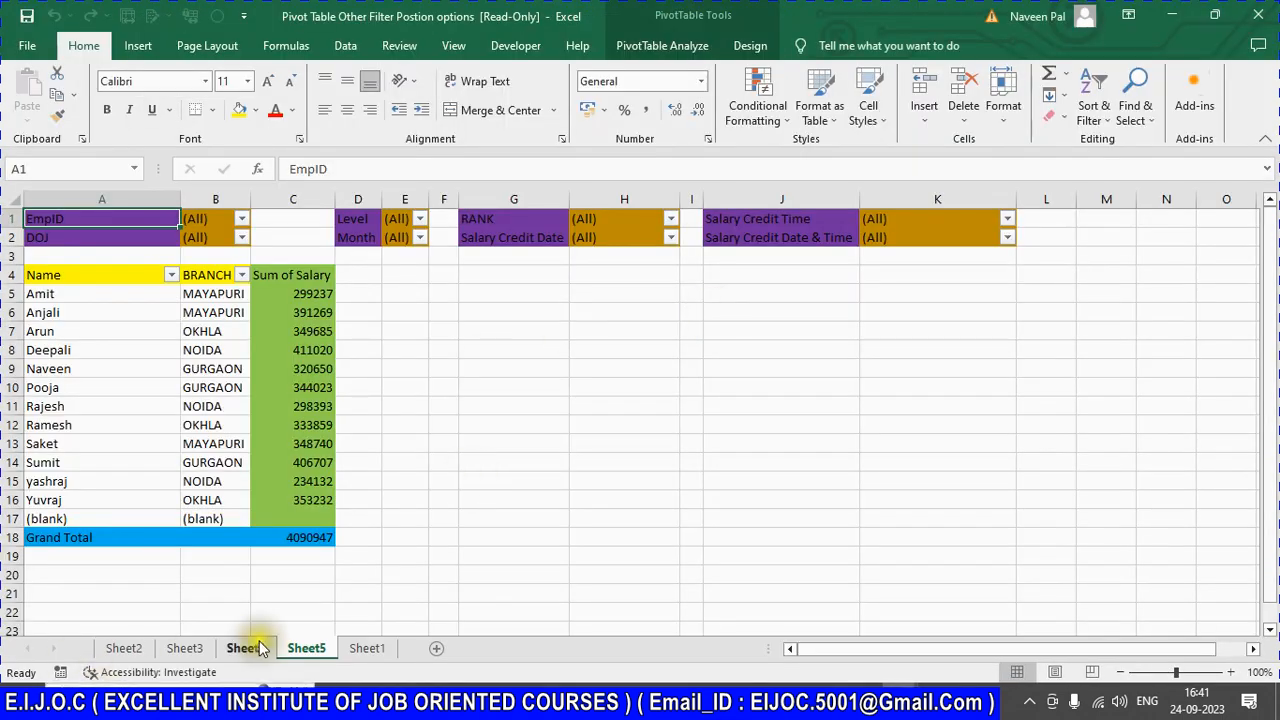
Step: Examine the PivotTable filter arrangements on Sheet4, Sheet3 and Sheet2 of the read-only workbook
click(258, 648)
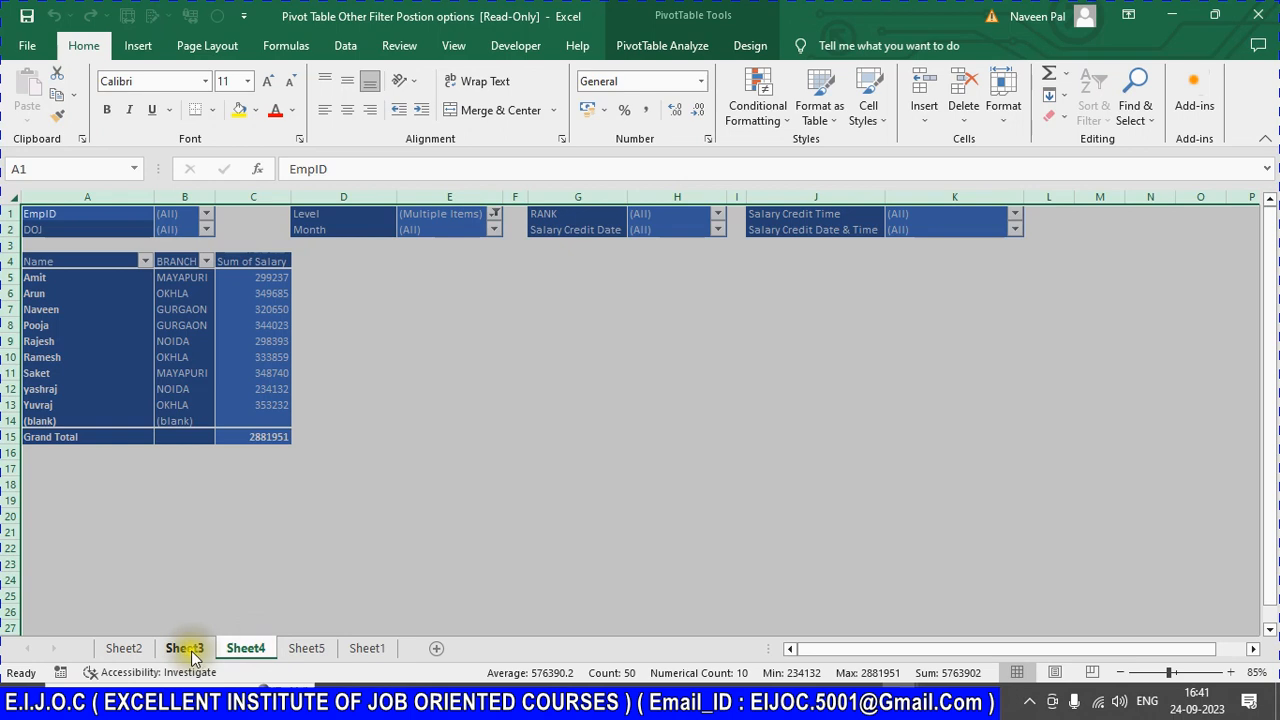
click(177, 648)
click(124, 648)
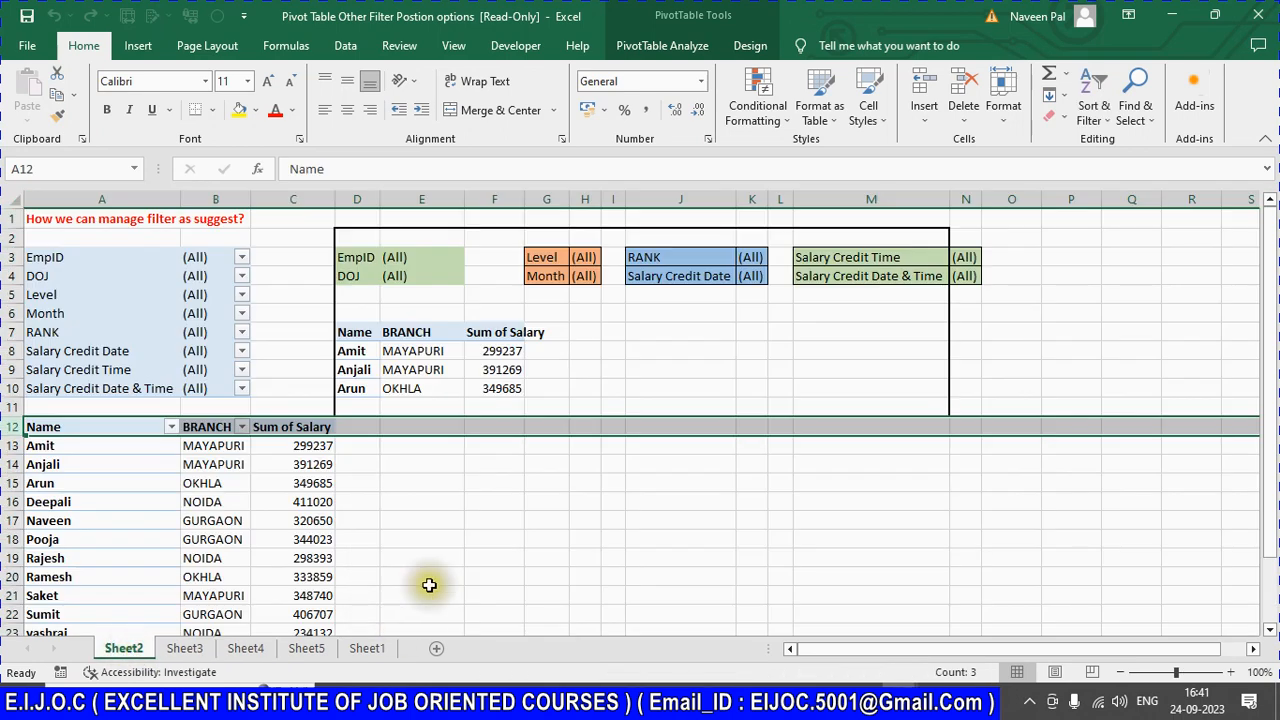
click(429, 277)
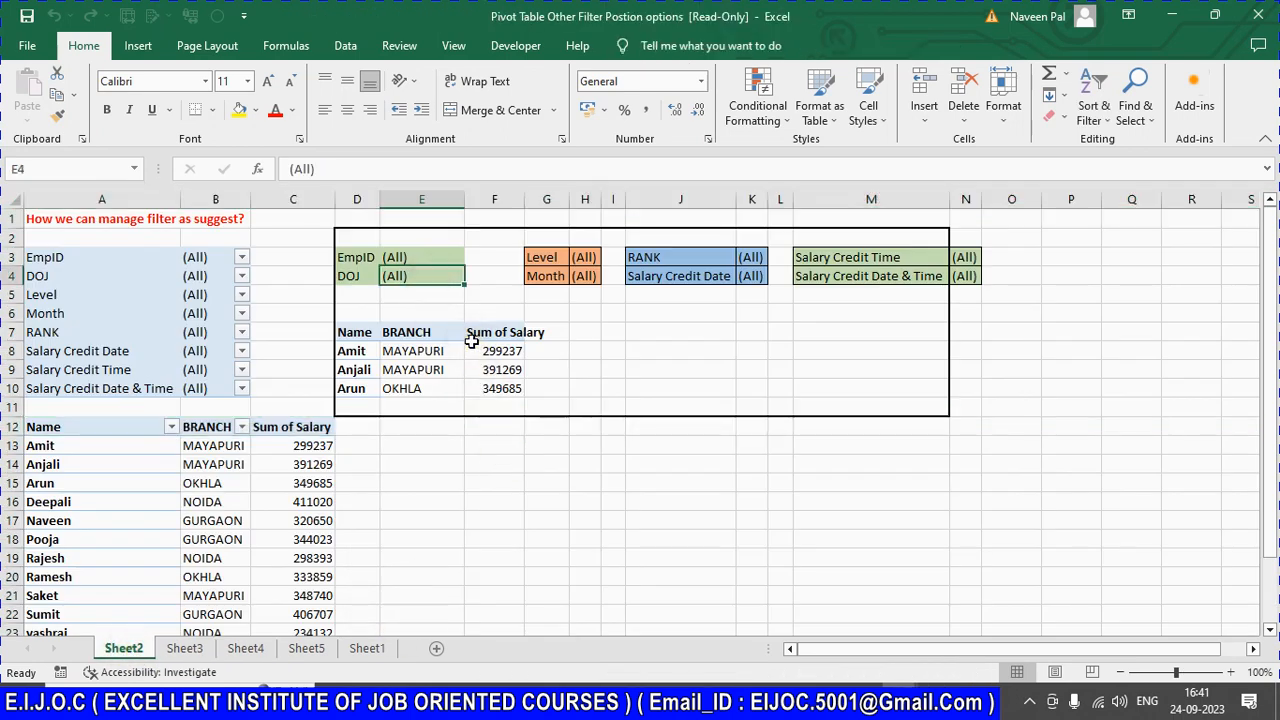
Step: Try to save the read-only workbook with cell A1 of Sheet2 selected
key(ctrl+Home)
key(ctrl+s)
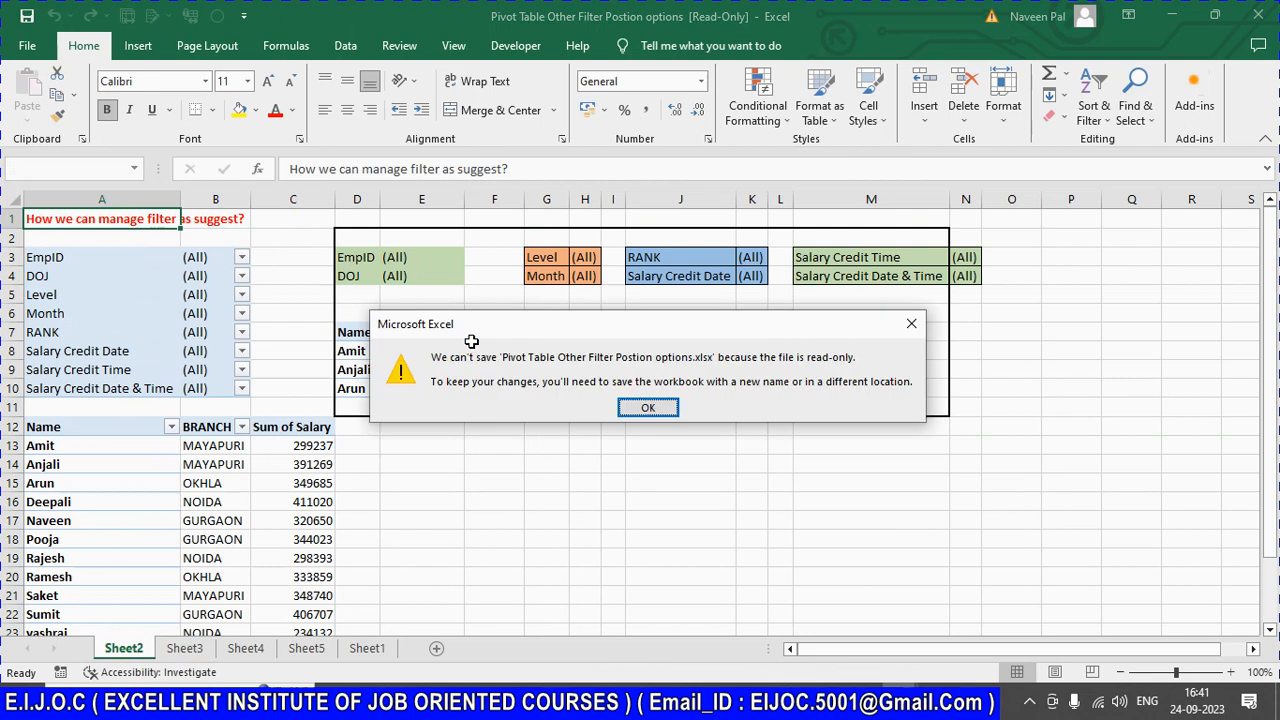
click(648, 407)
key(Escape)
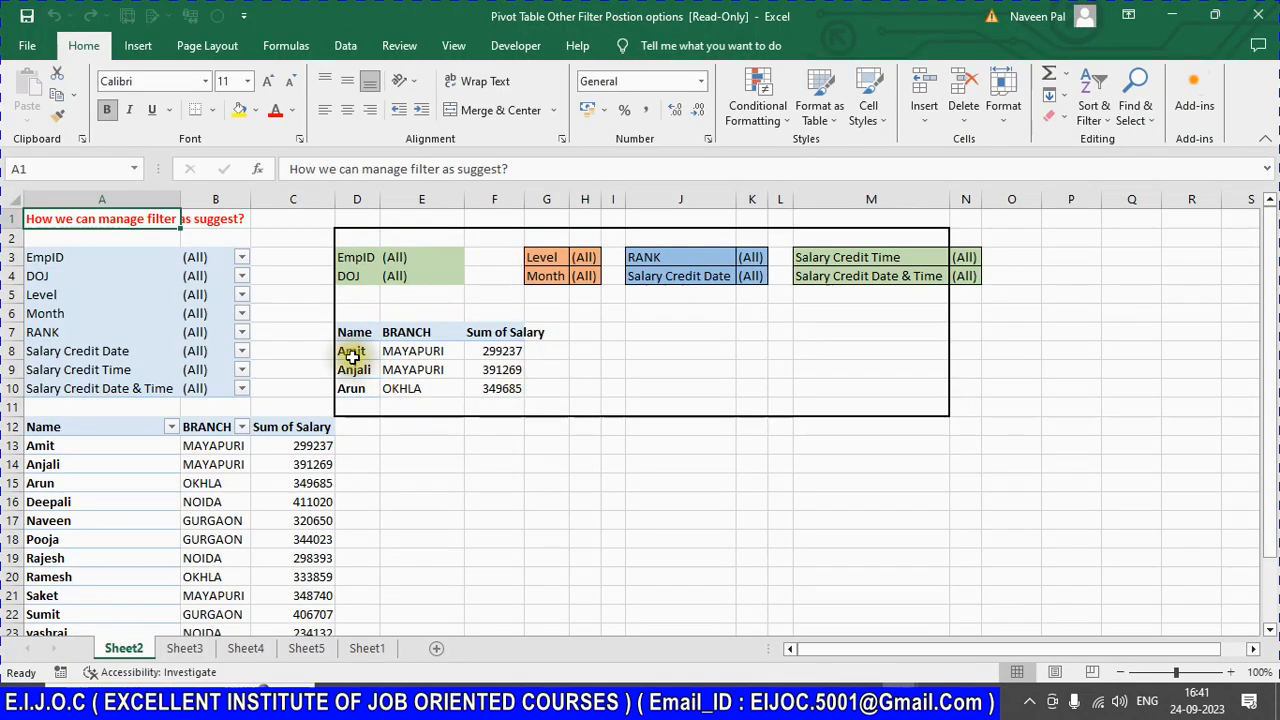
Step: Get the 19_Class_23.0924 folder path from File Explorer and set it as the workbook's Save As location
click(432, 702)
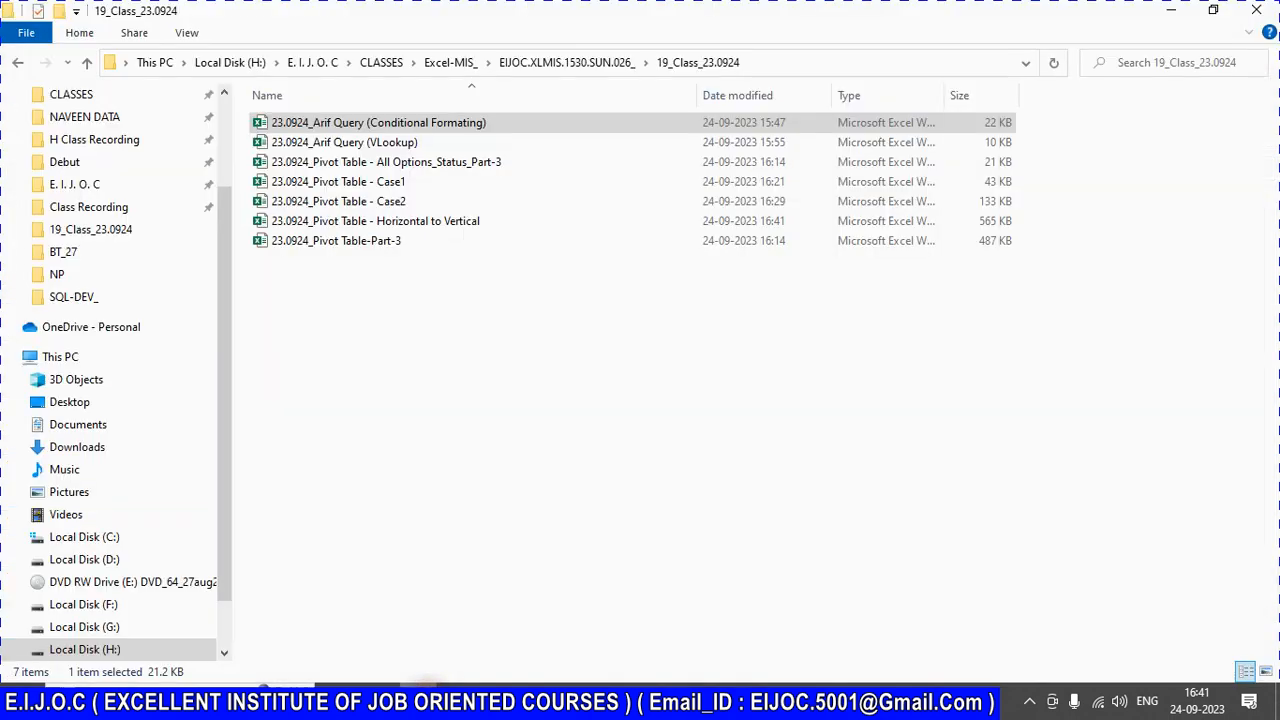
click(820, 62)
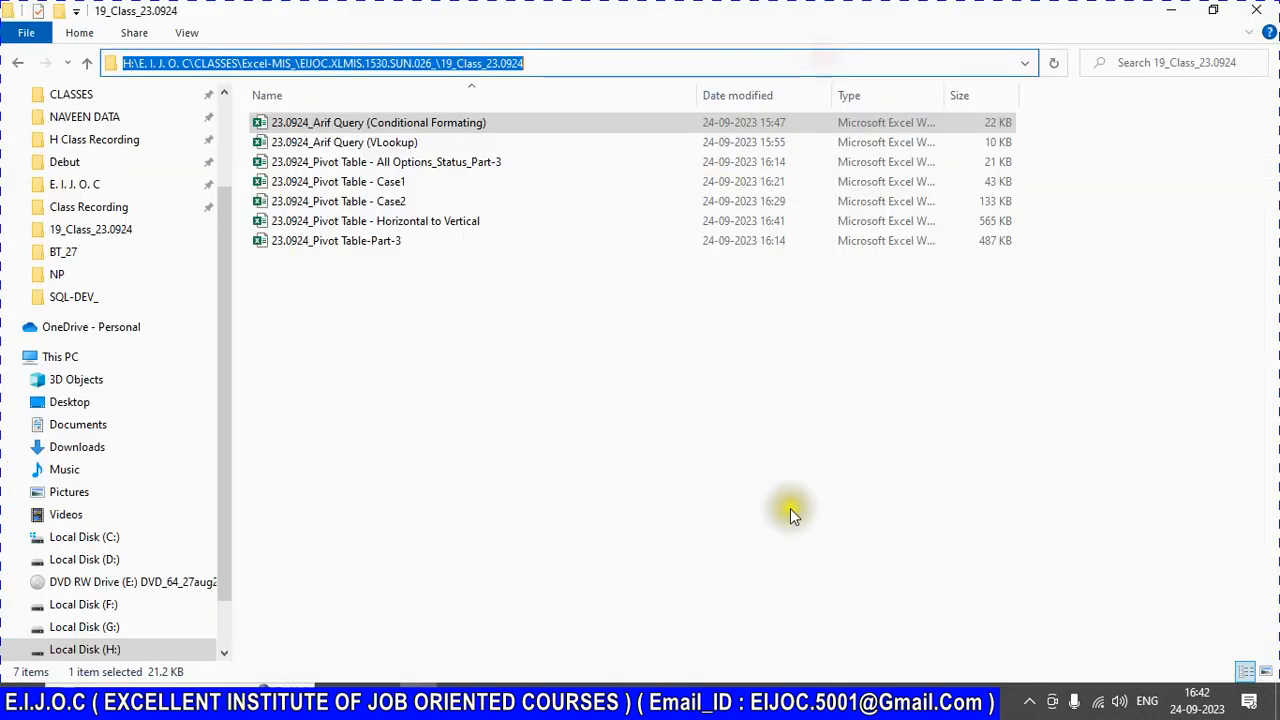
key(alt+Tab)
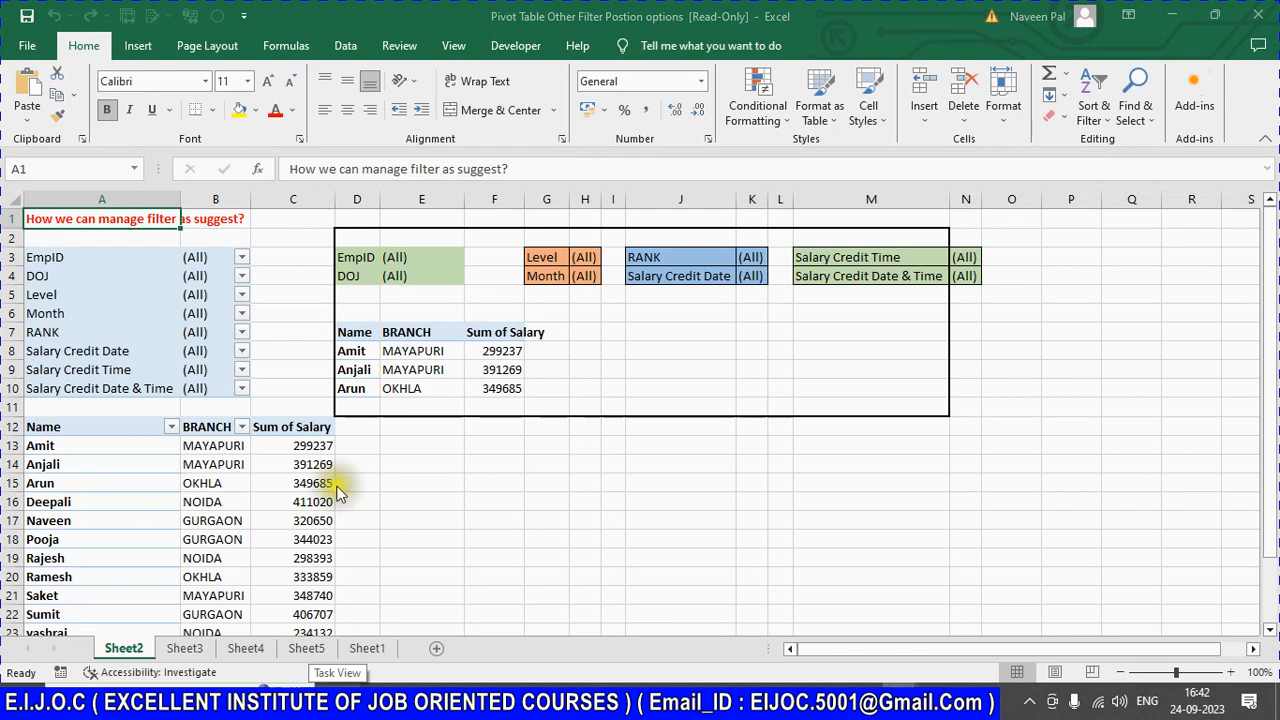
key(F12)
click(809, 169)
text(H:\E. I. J. O. C\CLASSES\Excel-MIS_\EIJOC.XLMIS.1530.SUN.026_\19_Class_23.0924)
key(Return)
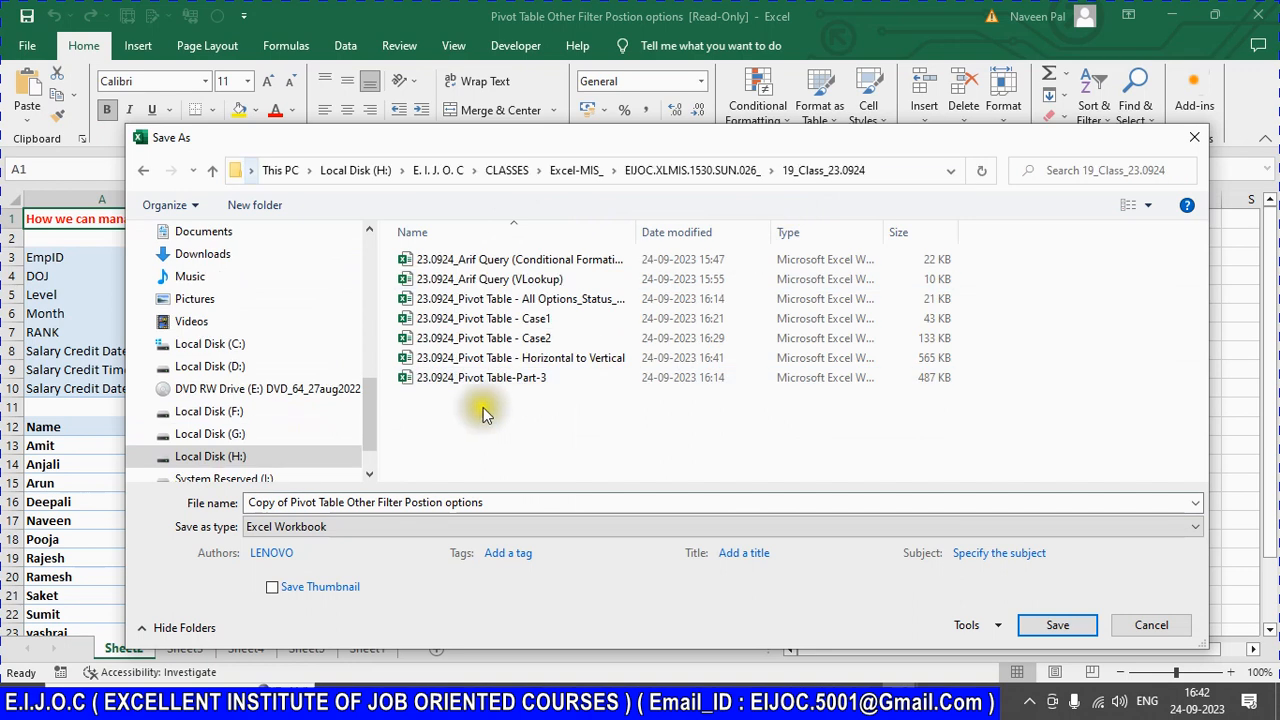
Step: Save the workbook in the 19_Class_23.0924 folder as 23.0924_Pivot Table Other Filter Postion options
click(505, 503)
key(Home)
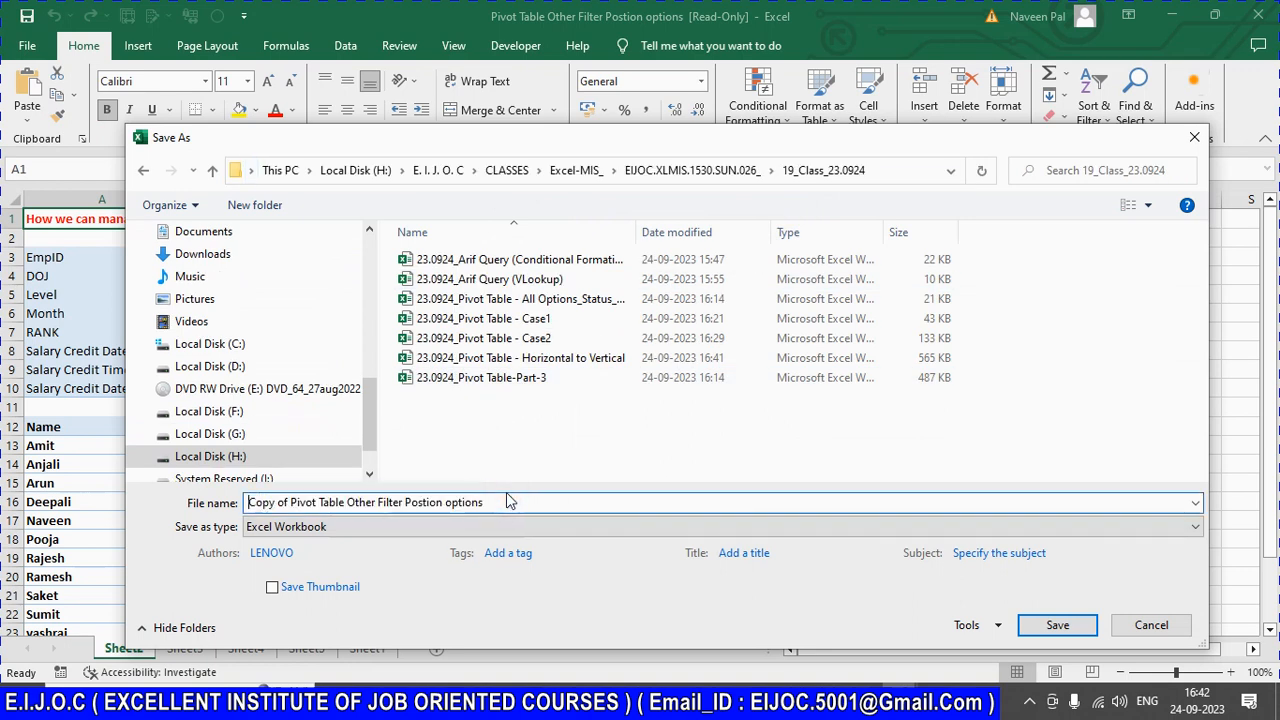
text(23.0924_)
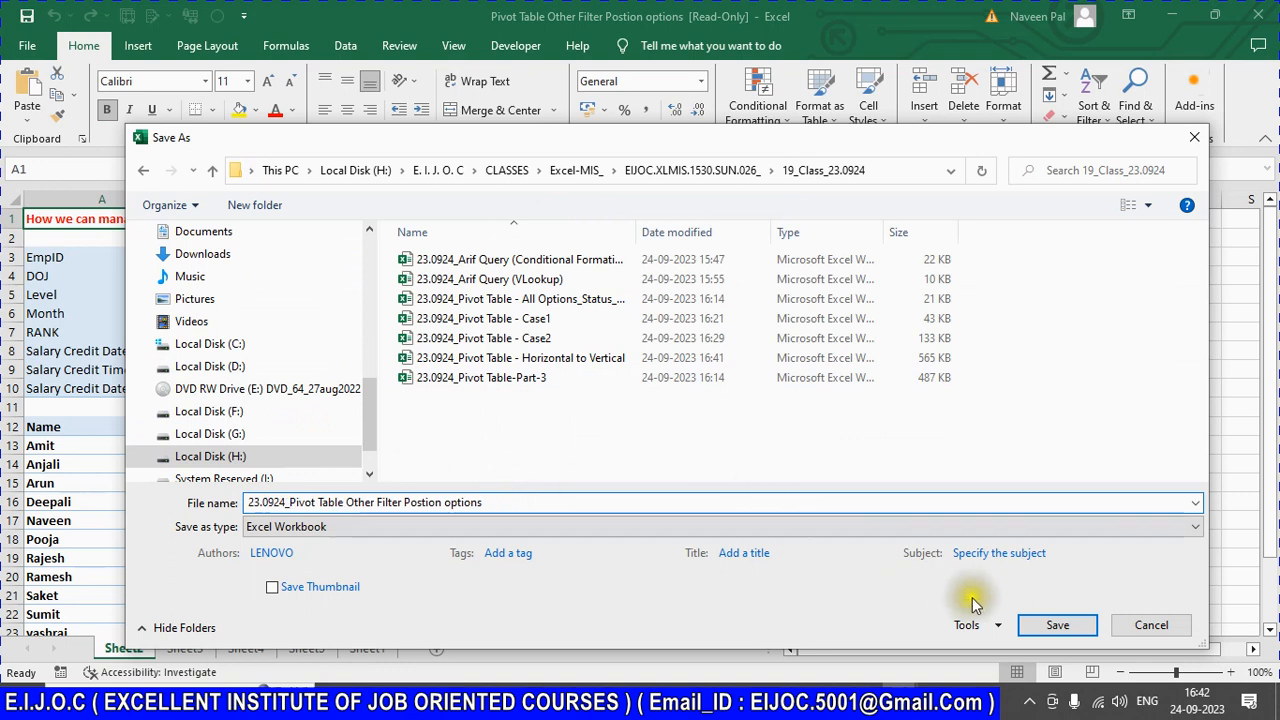
click(1052, 625)
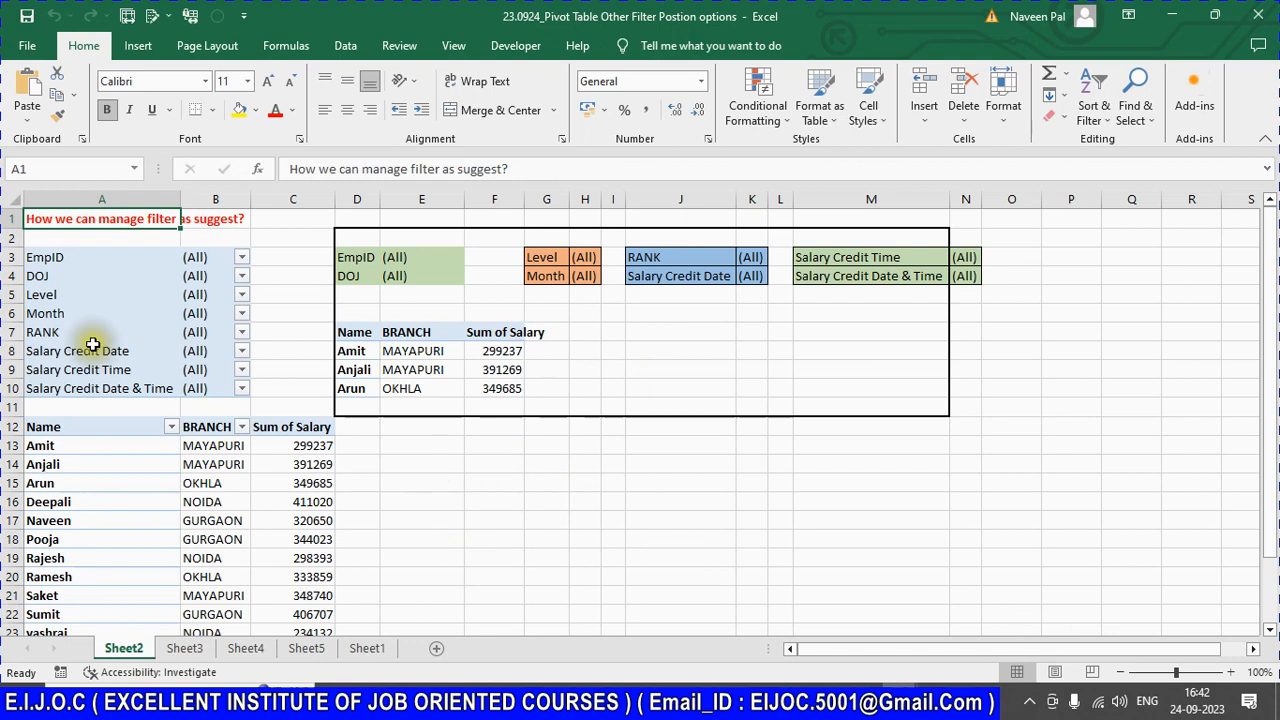
Step: Examine the vertically stacked PivotTable filters from EmpID to Salary Credit Date & Time in A3:B10 of Sheet2
drag(60, 257, 86, 394)
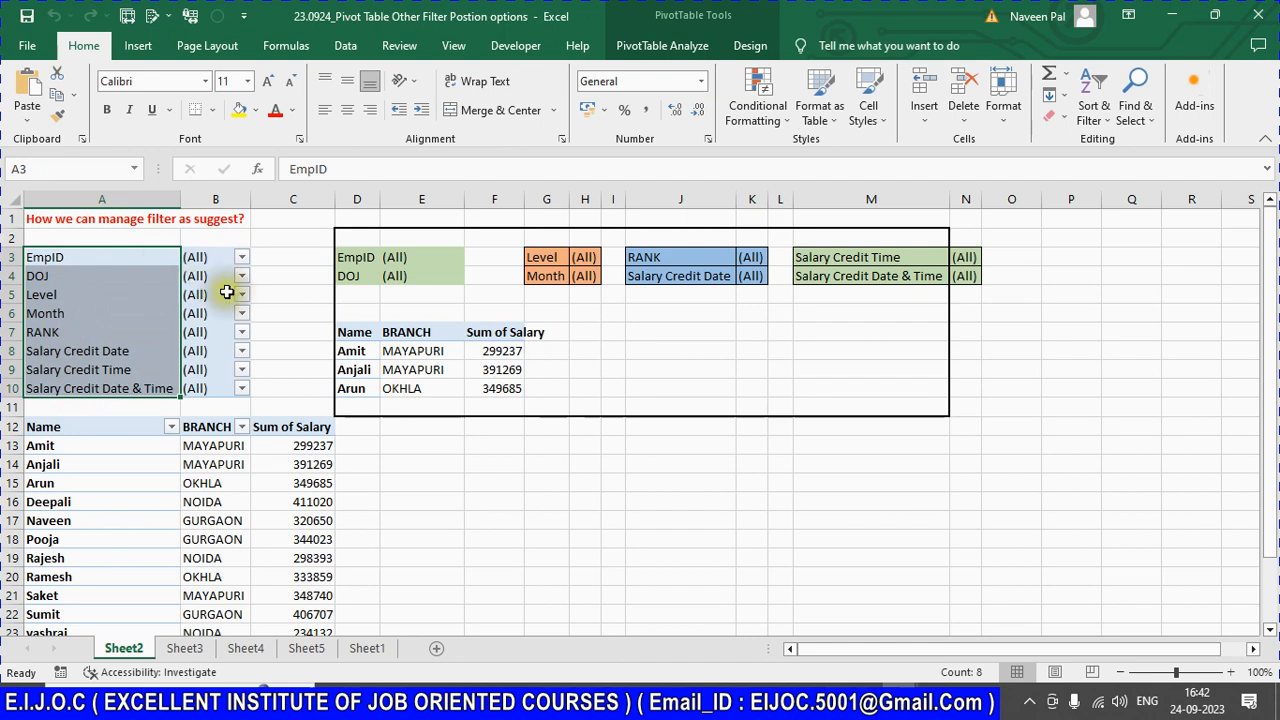
click(71, 258)
click(71, 277)
click(71, 294)
click(73, 333)
click(80, 389)
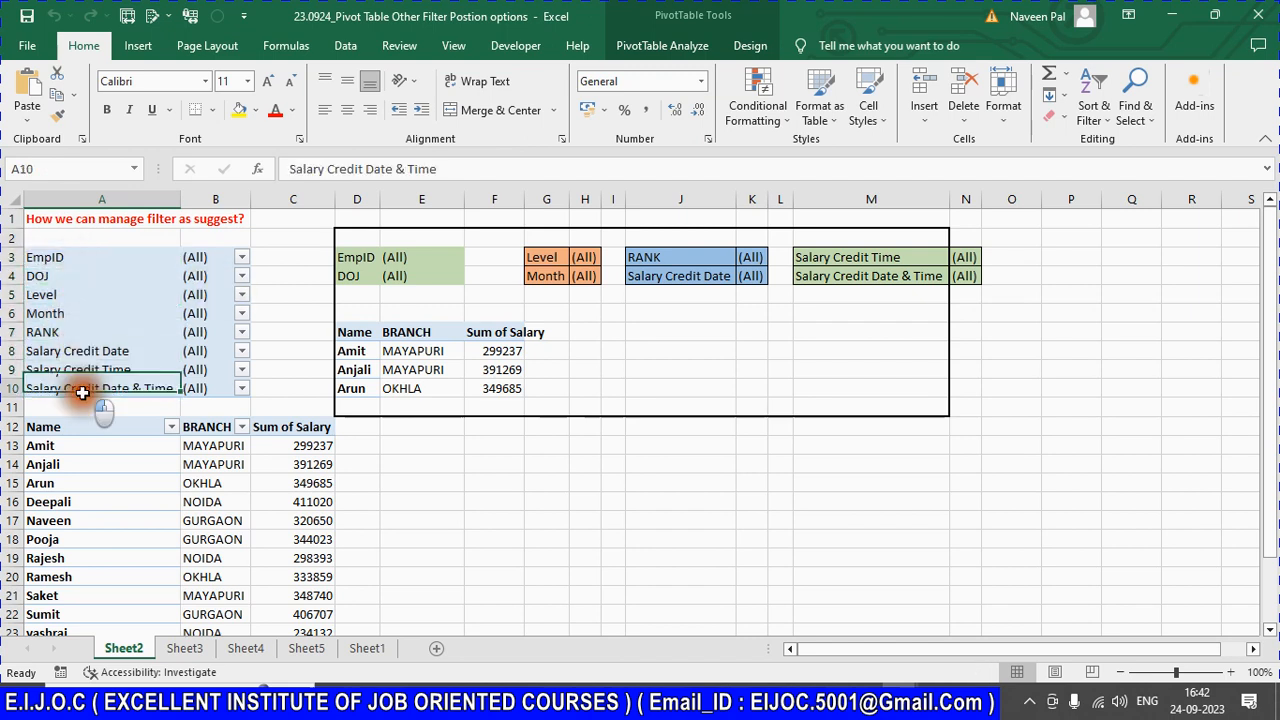
drag(116, 257, 217, 391)
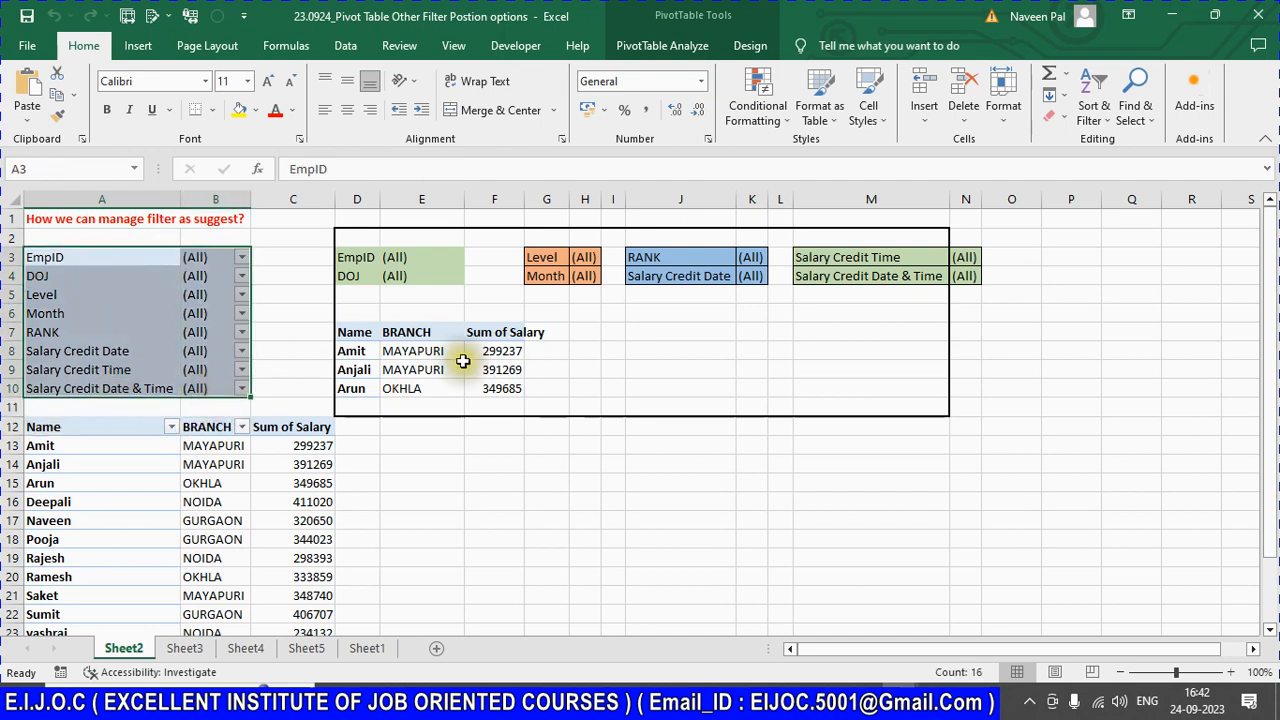
Step: Examine the suggested layout on Sheet2, with coloured filter pairs side by side above the Name, BRANCH and Sum of Salary table
click(420, 294)
drag(345, 257, 450, 277)
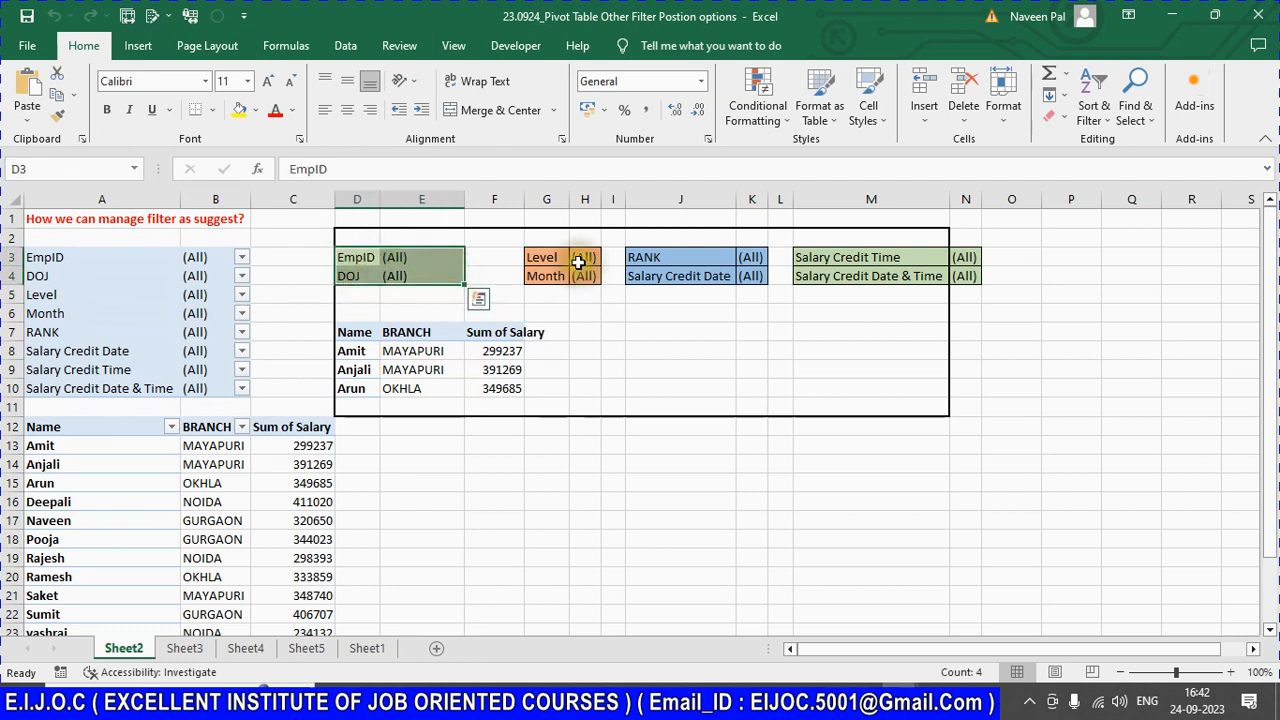
drag(556, 245, 740, 279)
drag(817, 255, 967, 278)
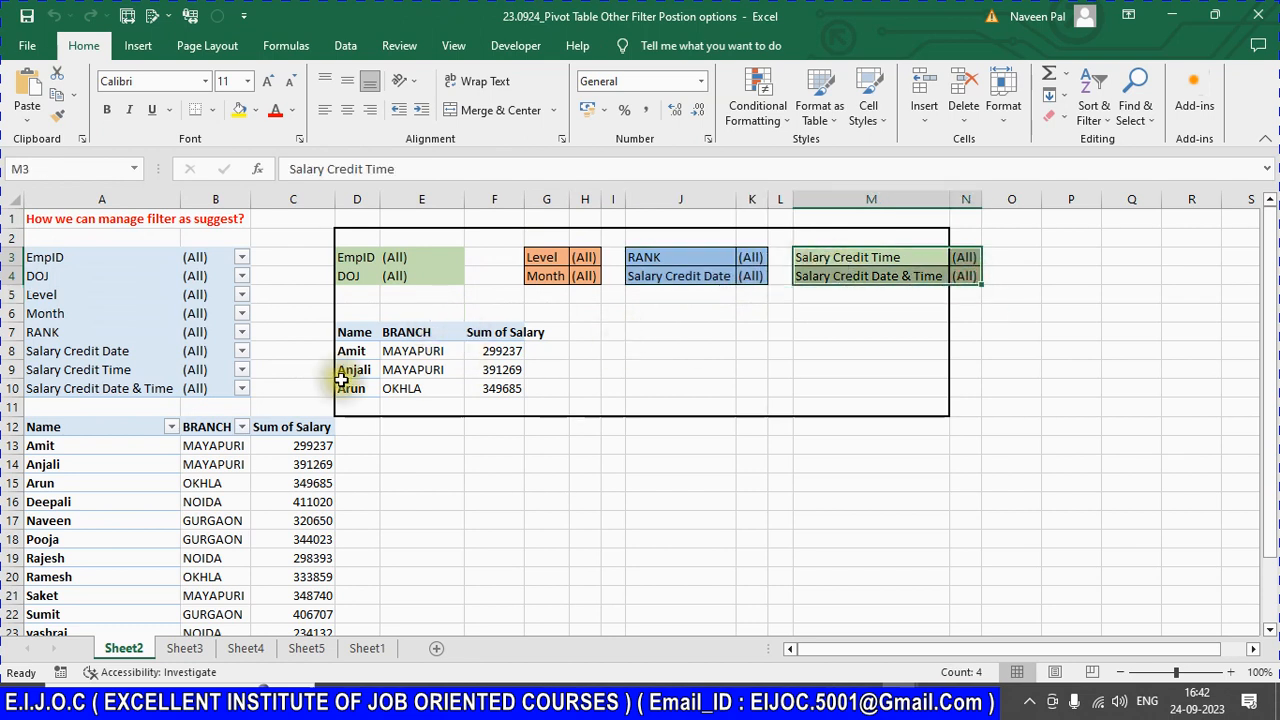
drag(363, 337, 518, 378)
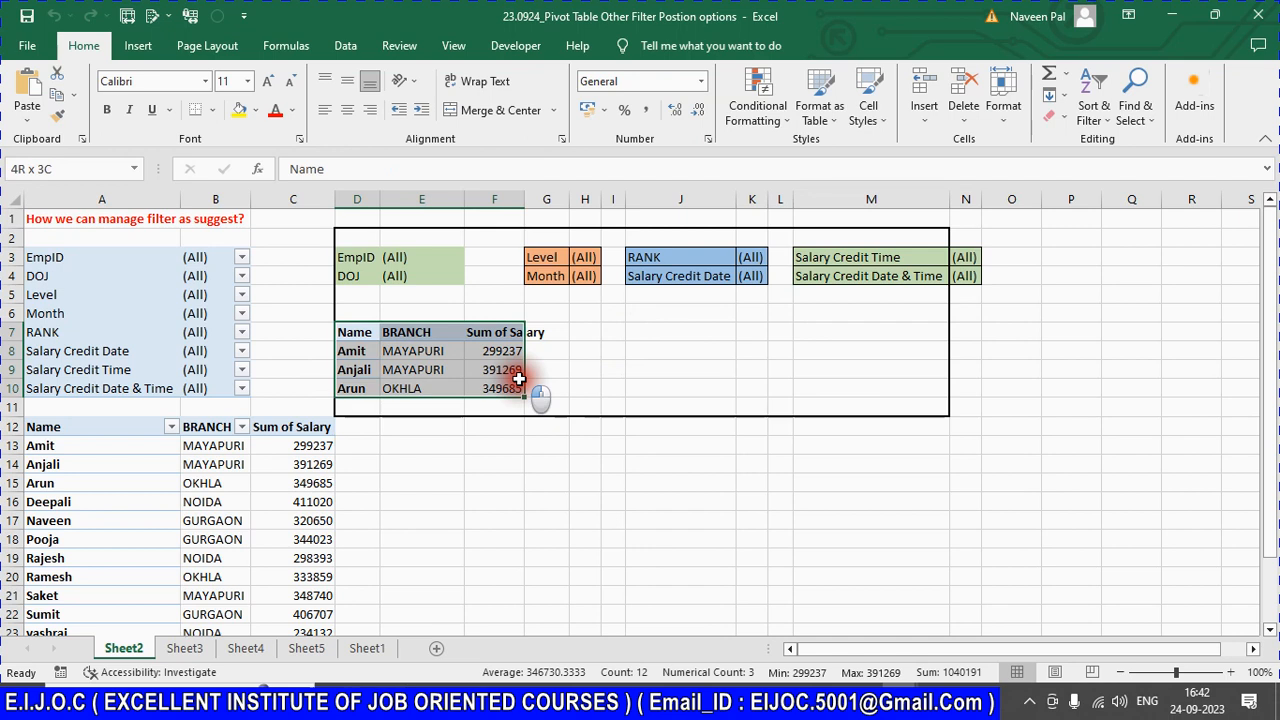
drag(518, 378, 518, 381)
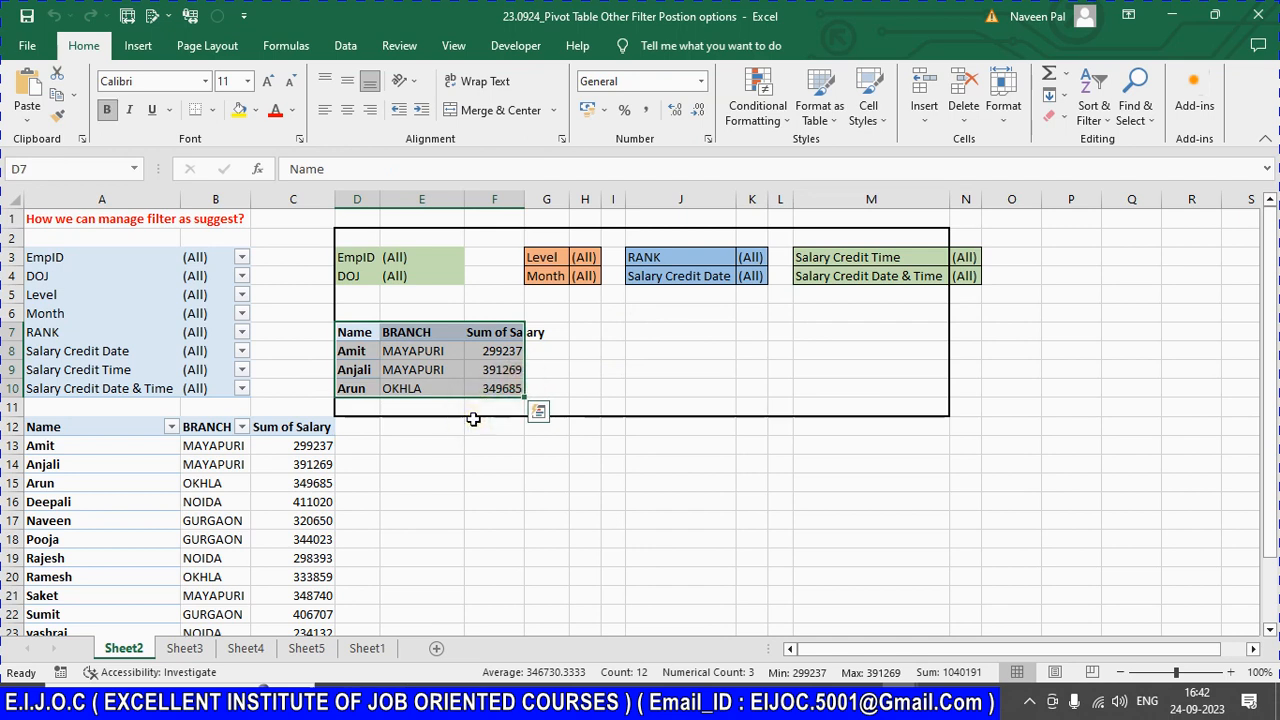
Step: Compare the Sheet2 PivotTable, from its Name header to the Grand Total row, with the suggested filter row in D3:N4
click(8, 394)
drag(46, 429, 51, 423)
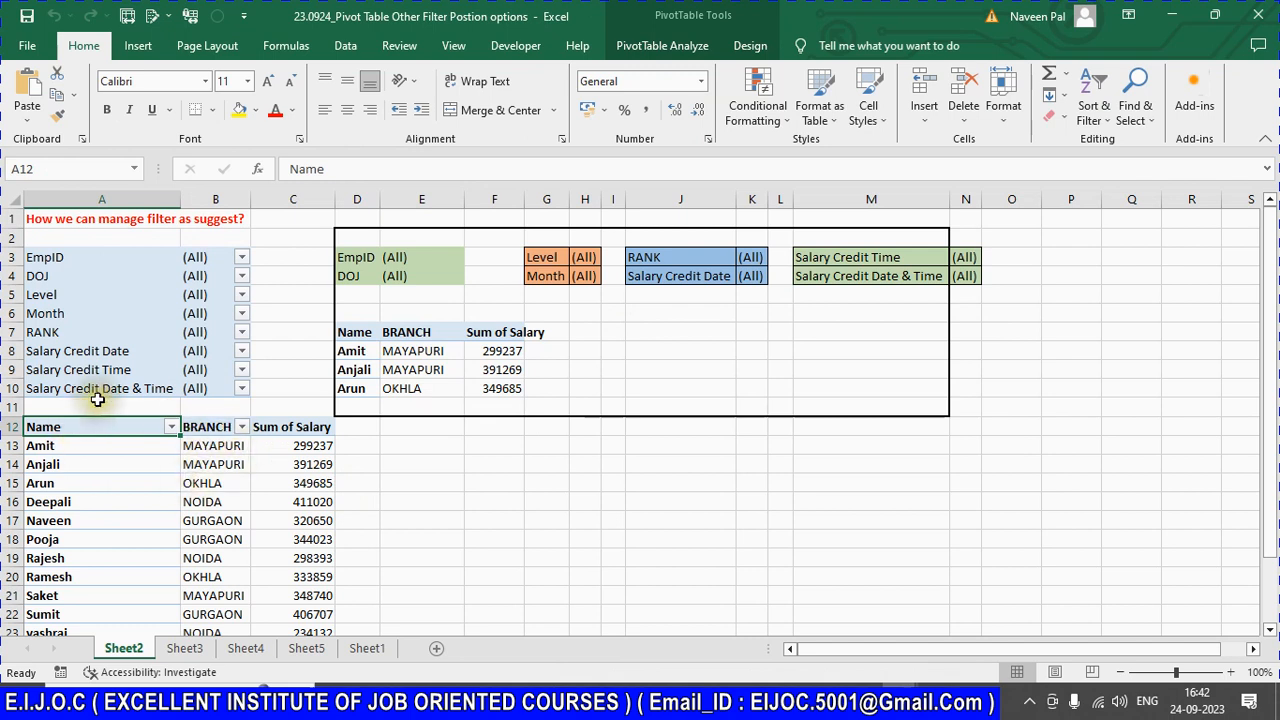
scroll(109, 490, down, 6)
scroll(118, 465, up, 6)
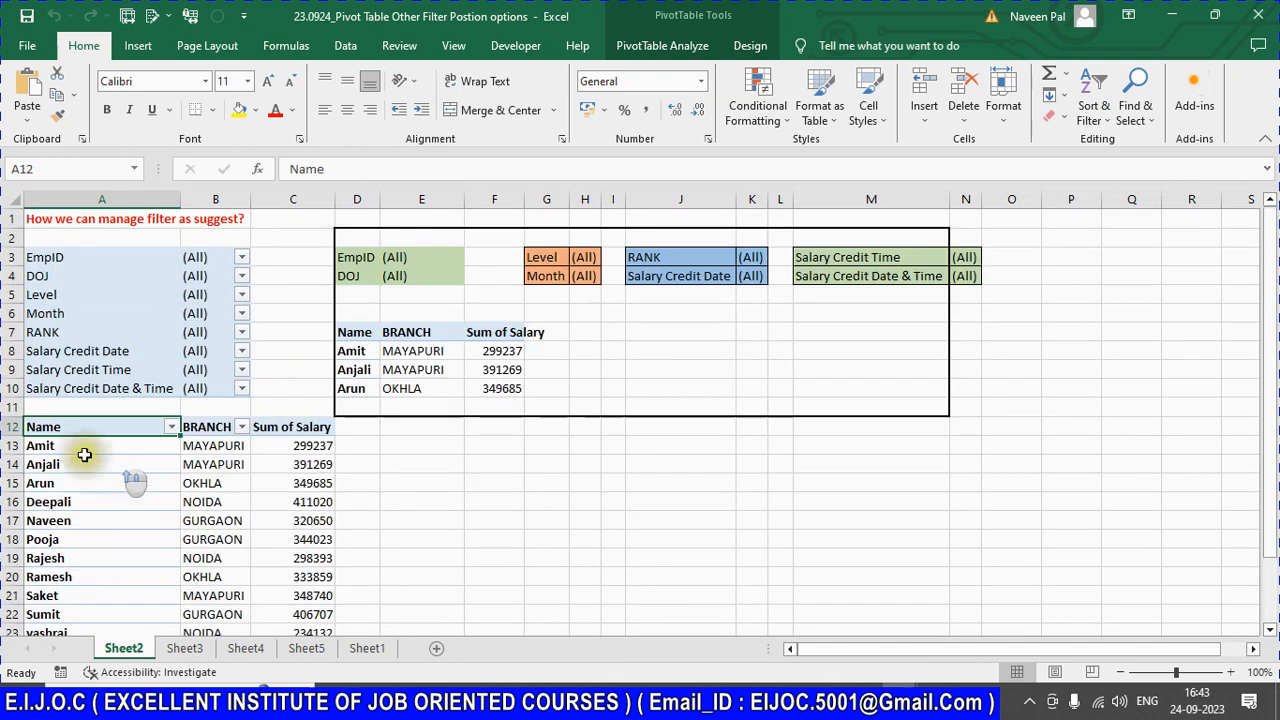
scroll(143, 557, down, 4)
click(146, 488)
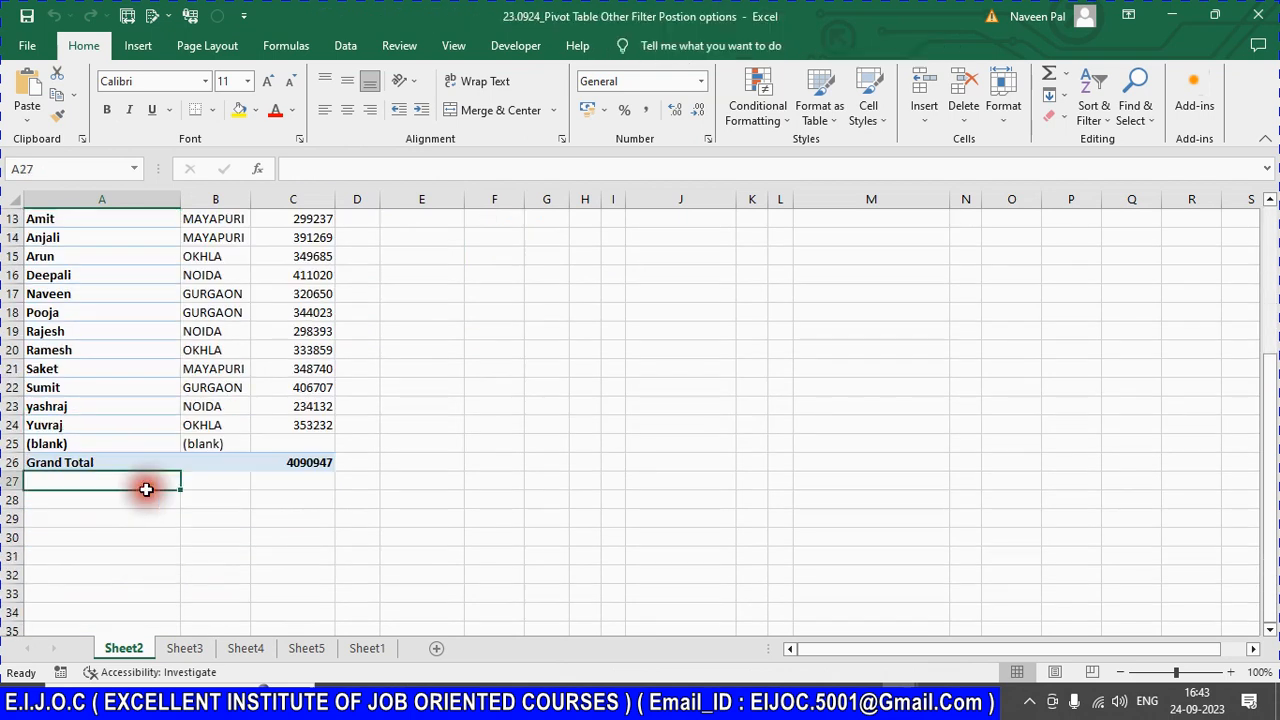
scroll(146, 488, up, 4)
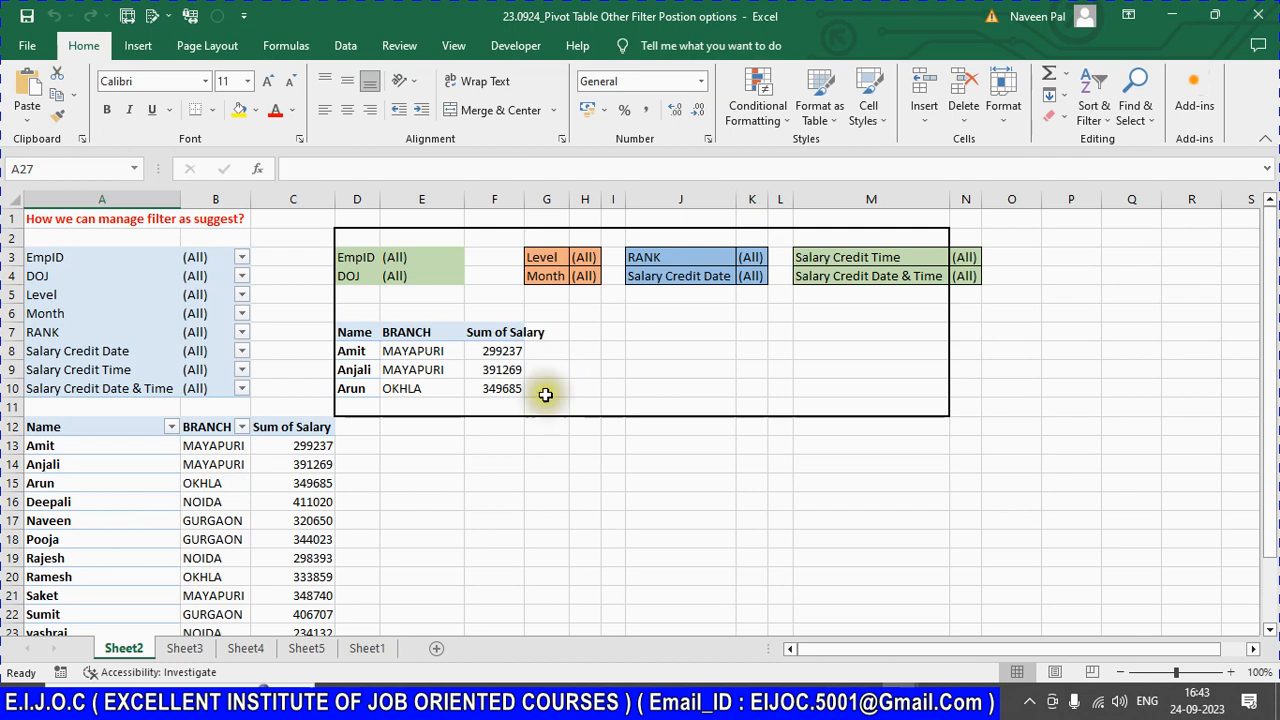
drag(370, 257, 975, 279)
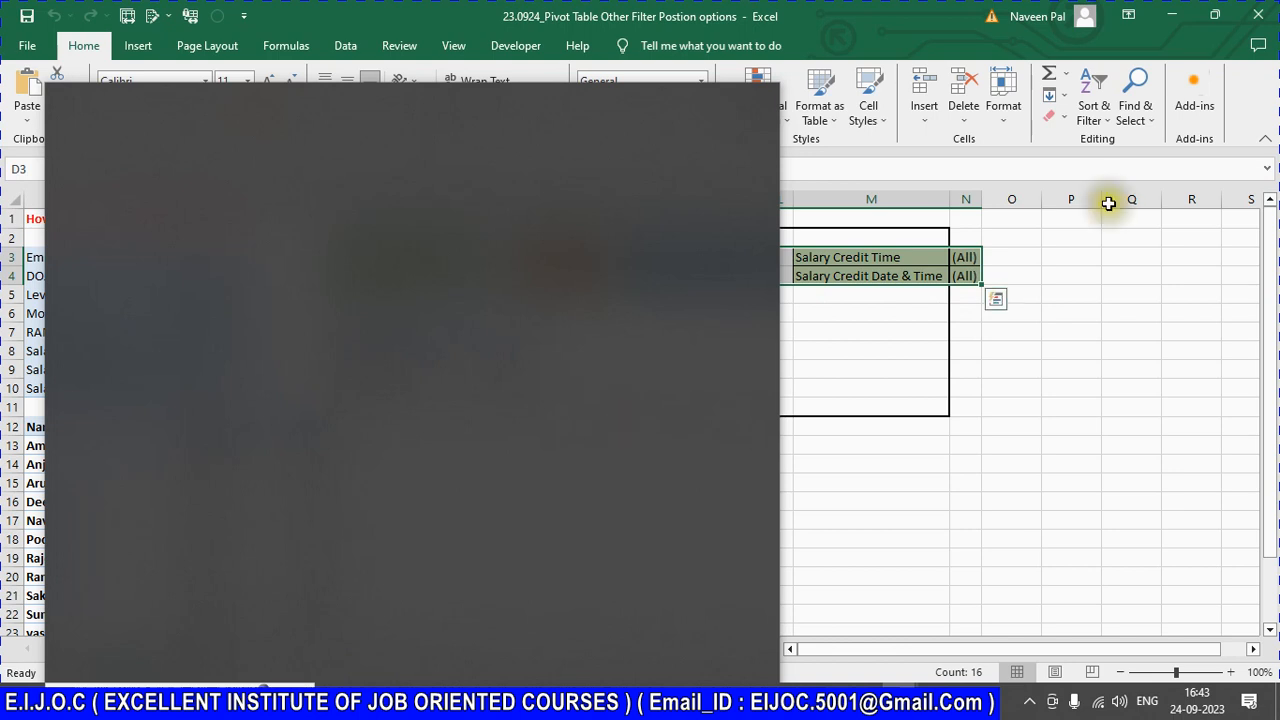
click(1015, 369)
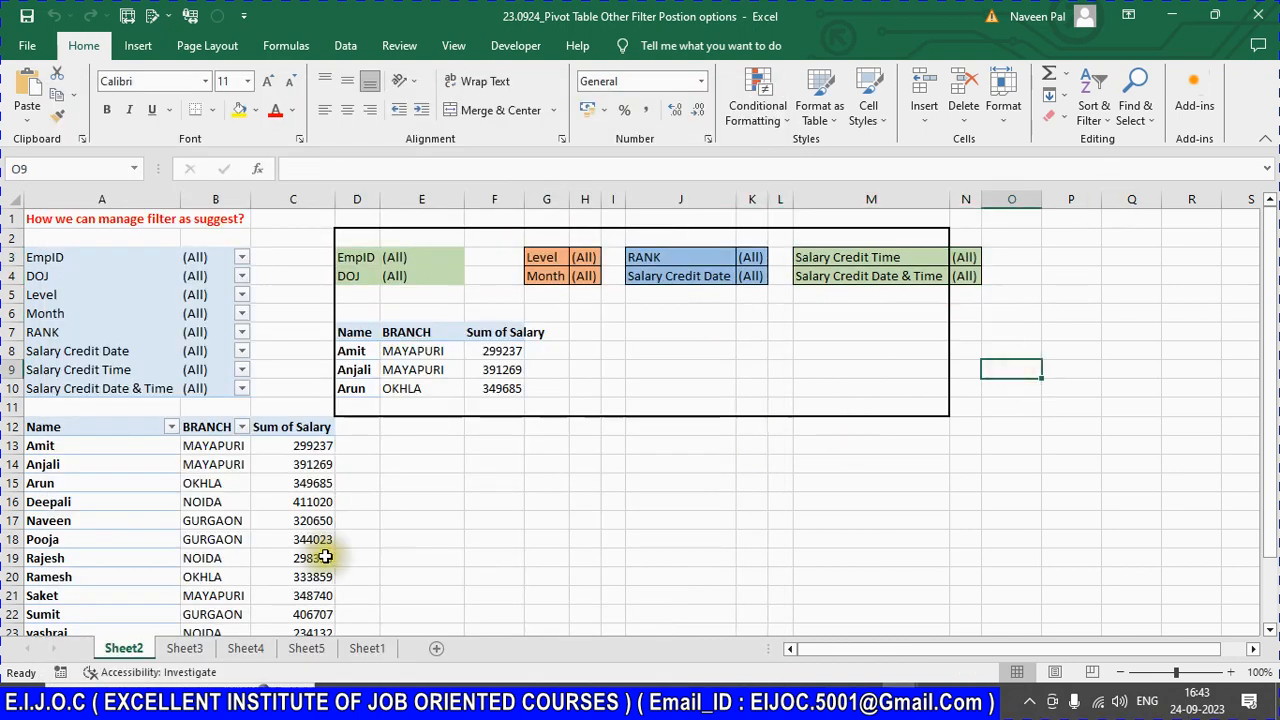
Step: Examine the Sheet3 PivotTable, whose report filters are arranged side by side in rows 1 and 2
click(185, 648)
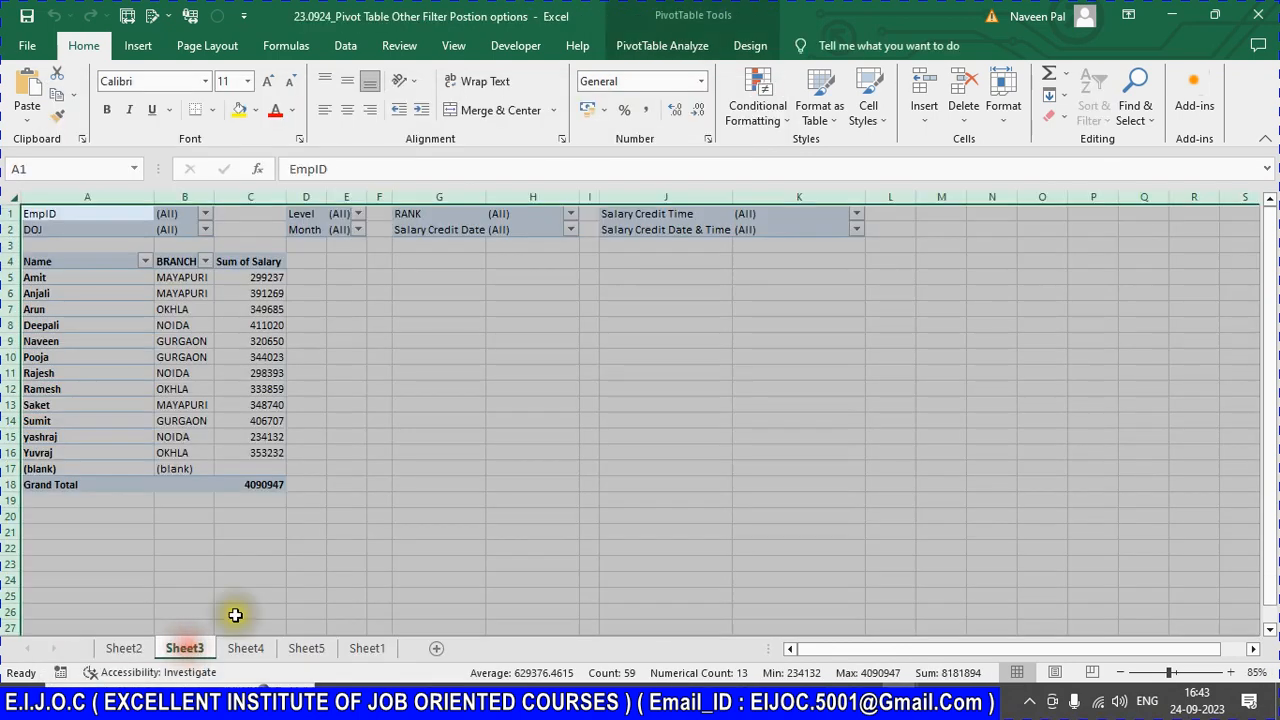
click(347, 357)
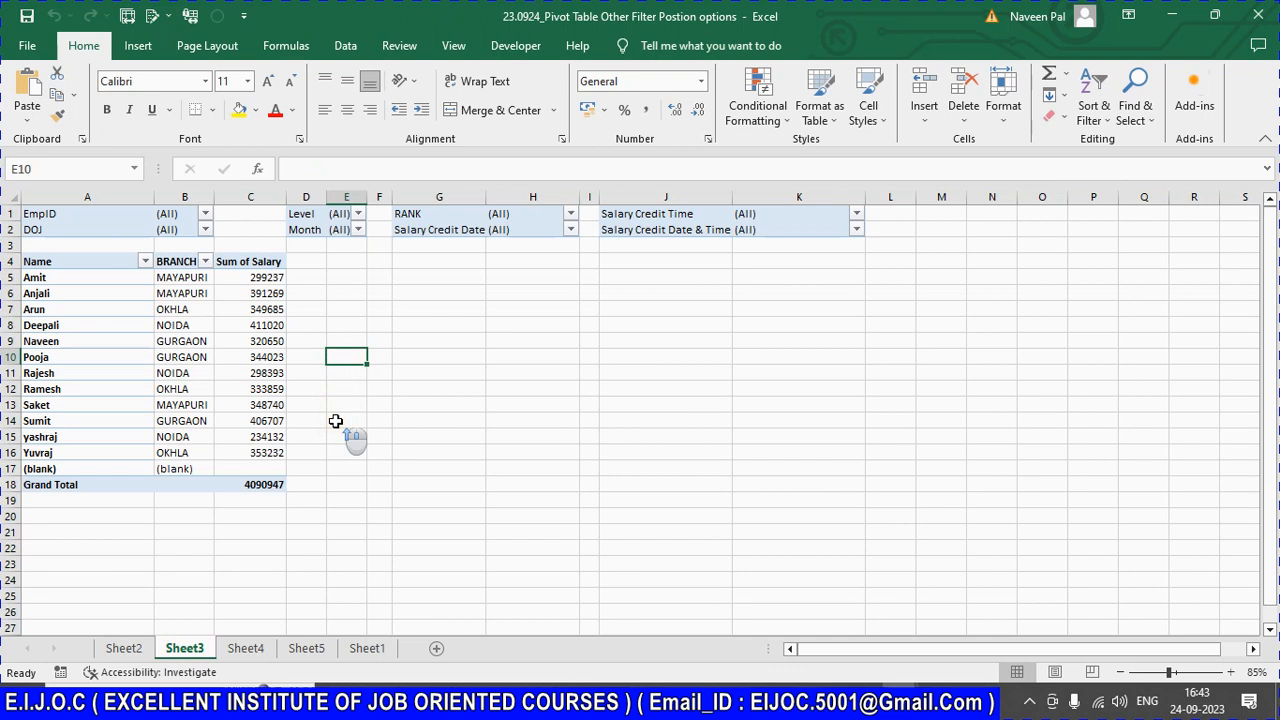
click(97, 229)
click(92, 279)
click(97, 386)
click(192, 386)
click(177, 211)
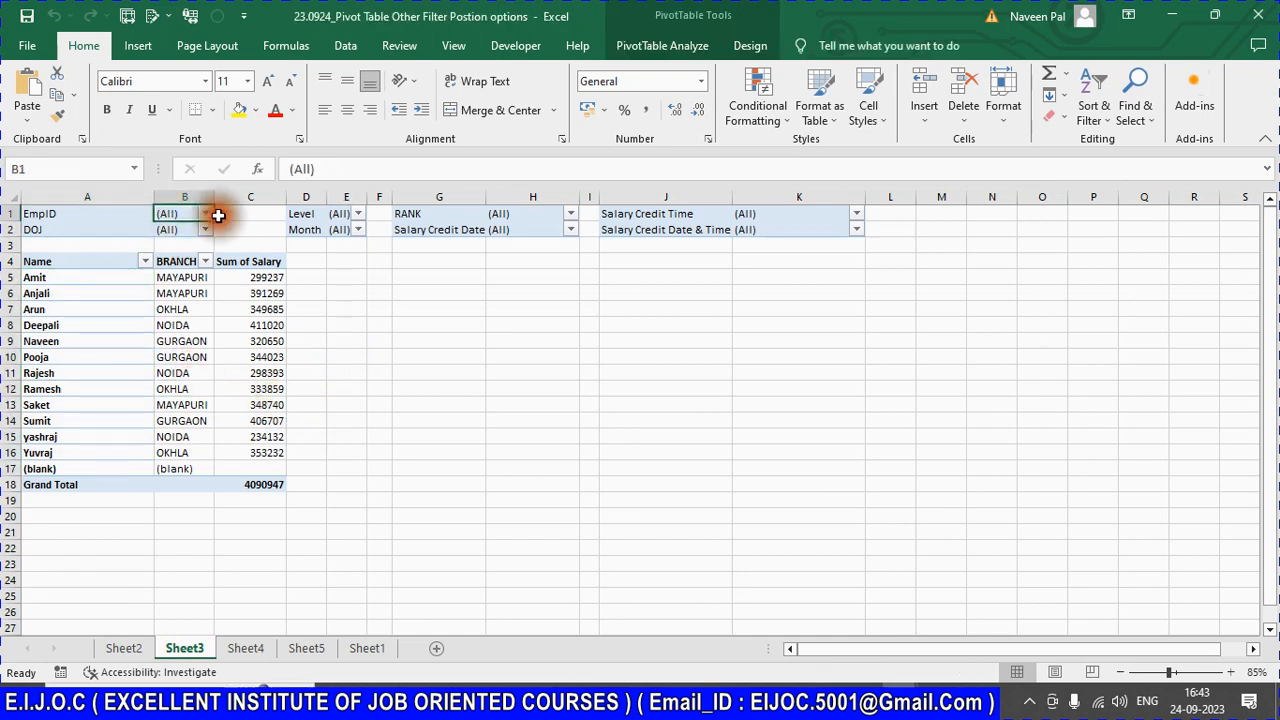
Step: Check the filter lists for Level, RANK and Salary Credit Time on Sheet3, leaving each unchanged
click(357, 213)
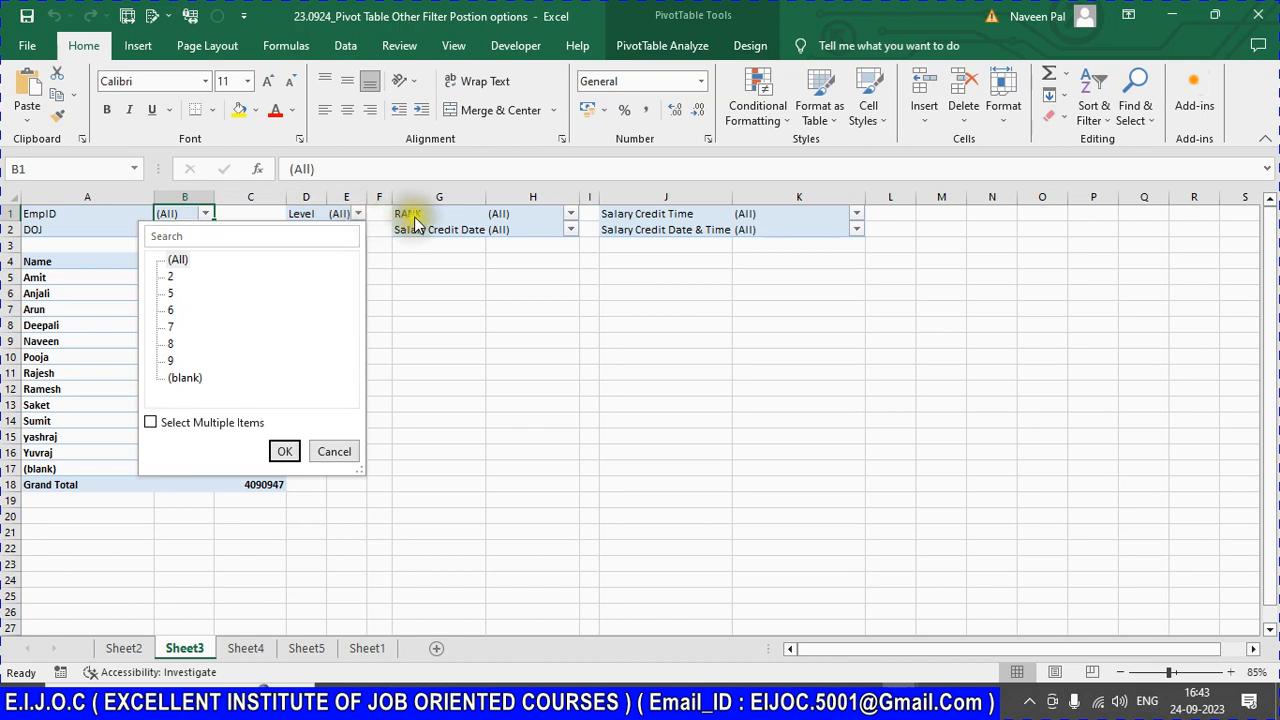
click(413, 220)
click(570, 213)
click(770, 271)
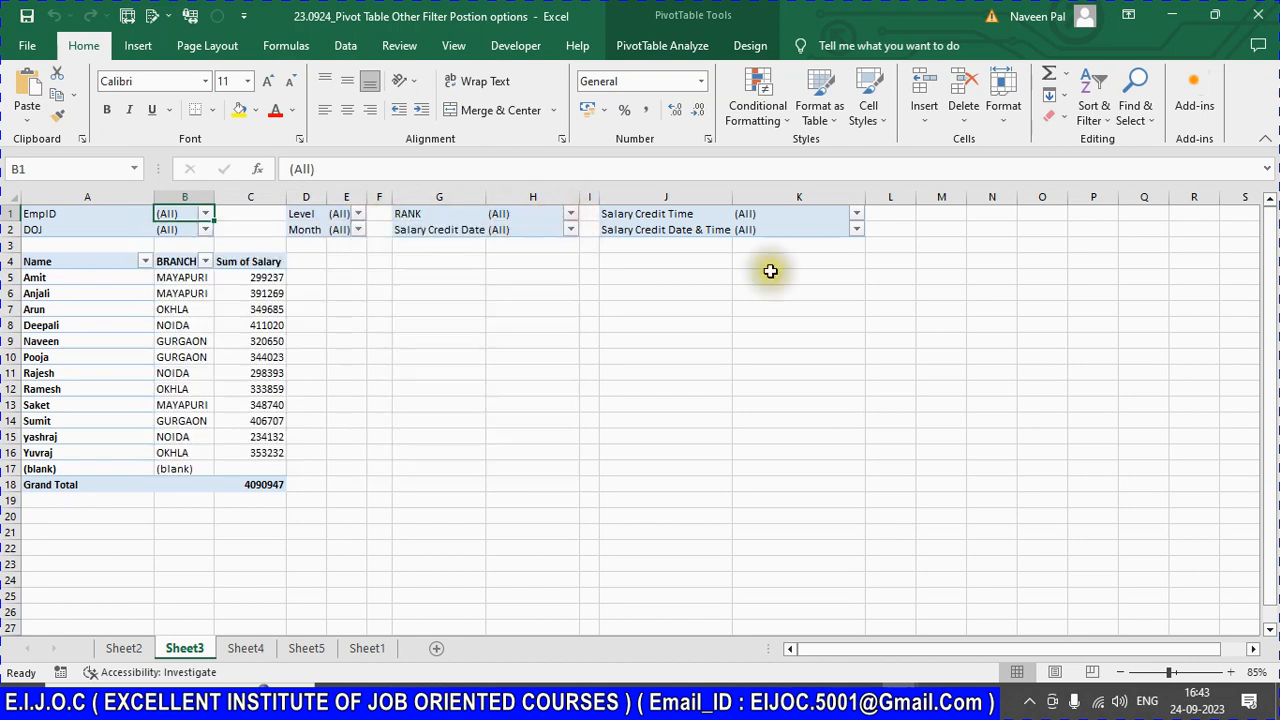
click(859, 213)
click(859, 213)
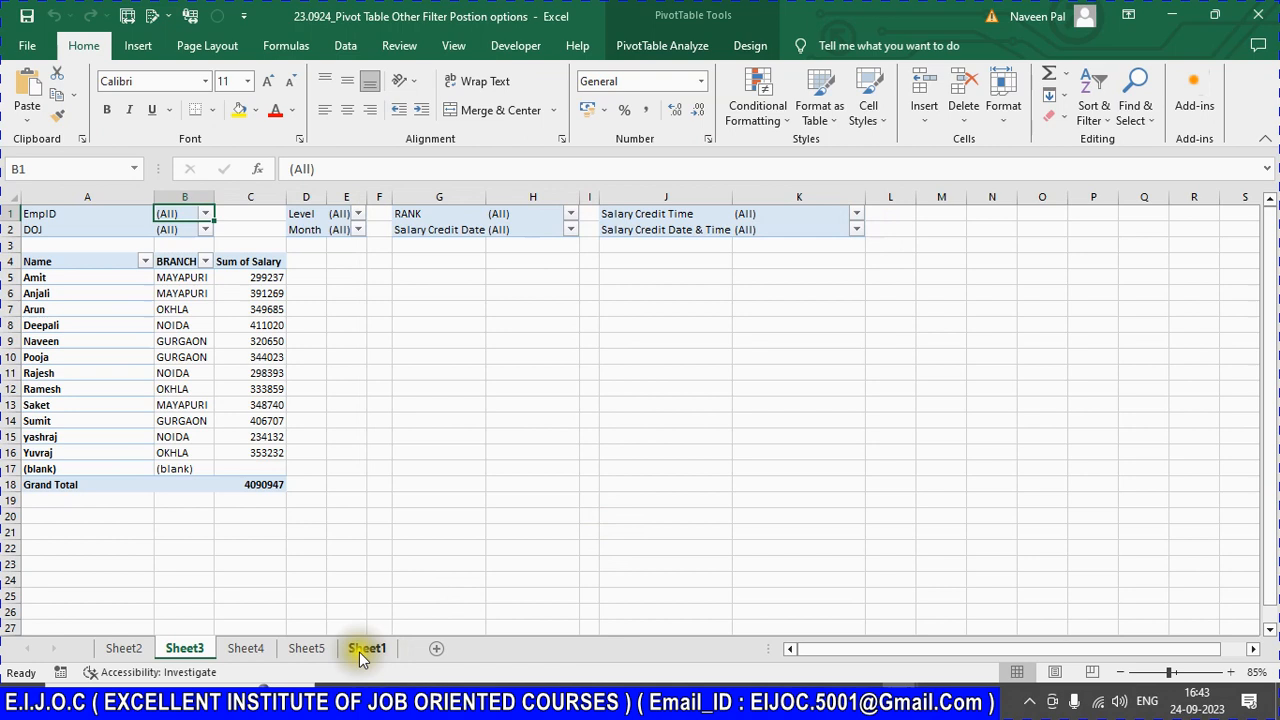
Step: Examine the blue-styled PivotTable on Sheet4, including its EmpID and Level filters
click(246, 648)
click(407, 420)
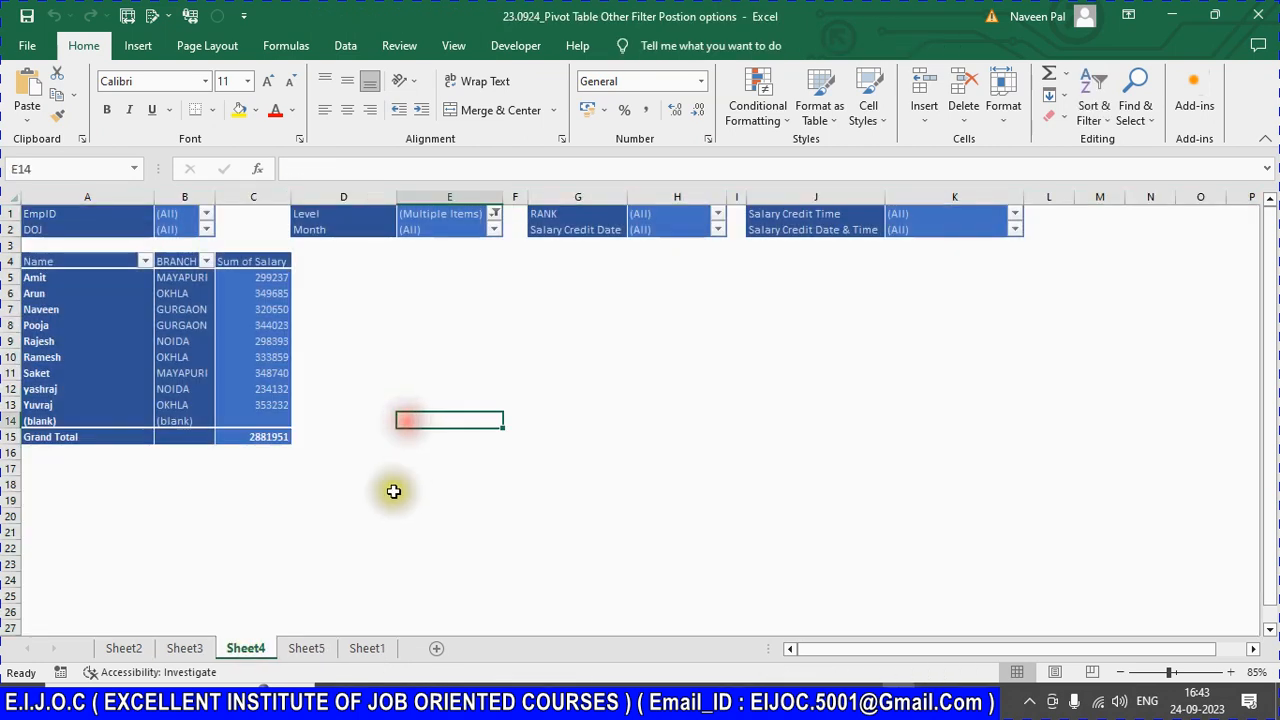
click(74, 303)
click(243, 354)
click(208, 215)
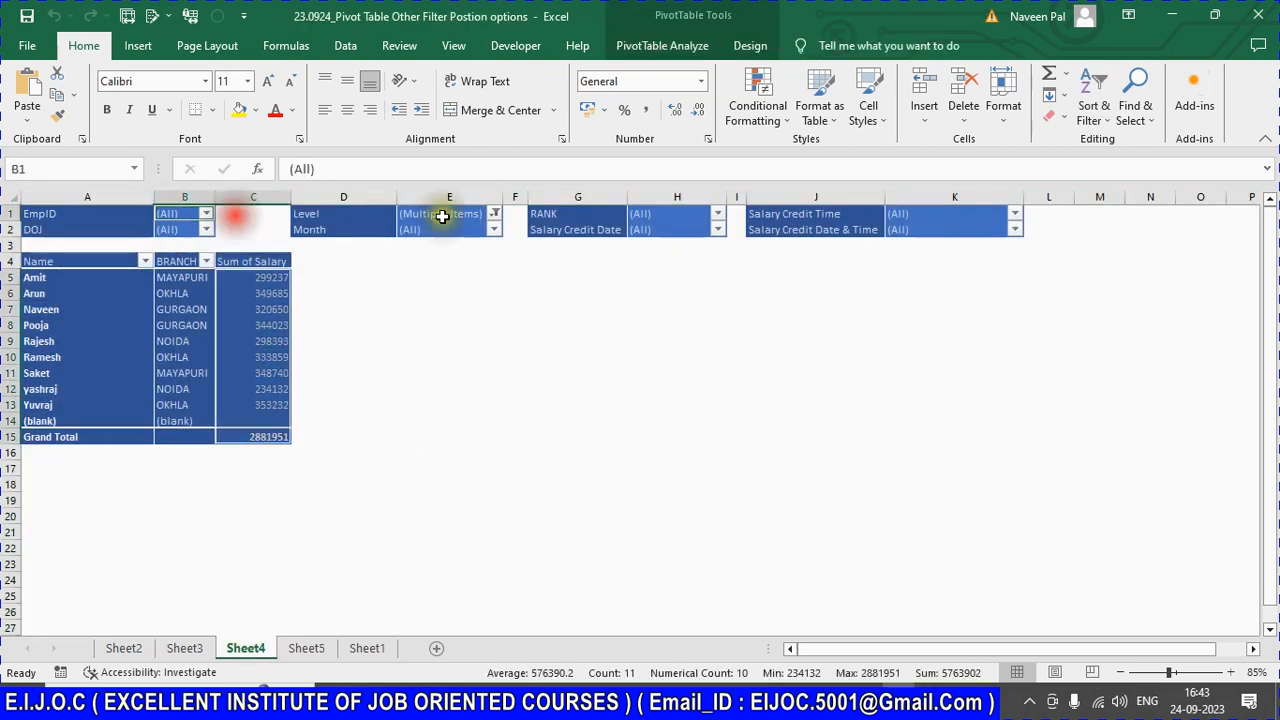
click(442, 216)
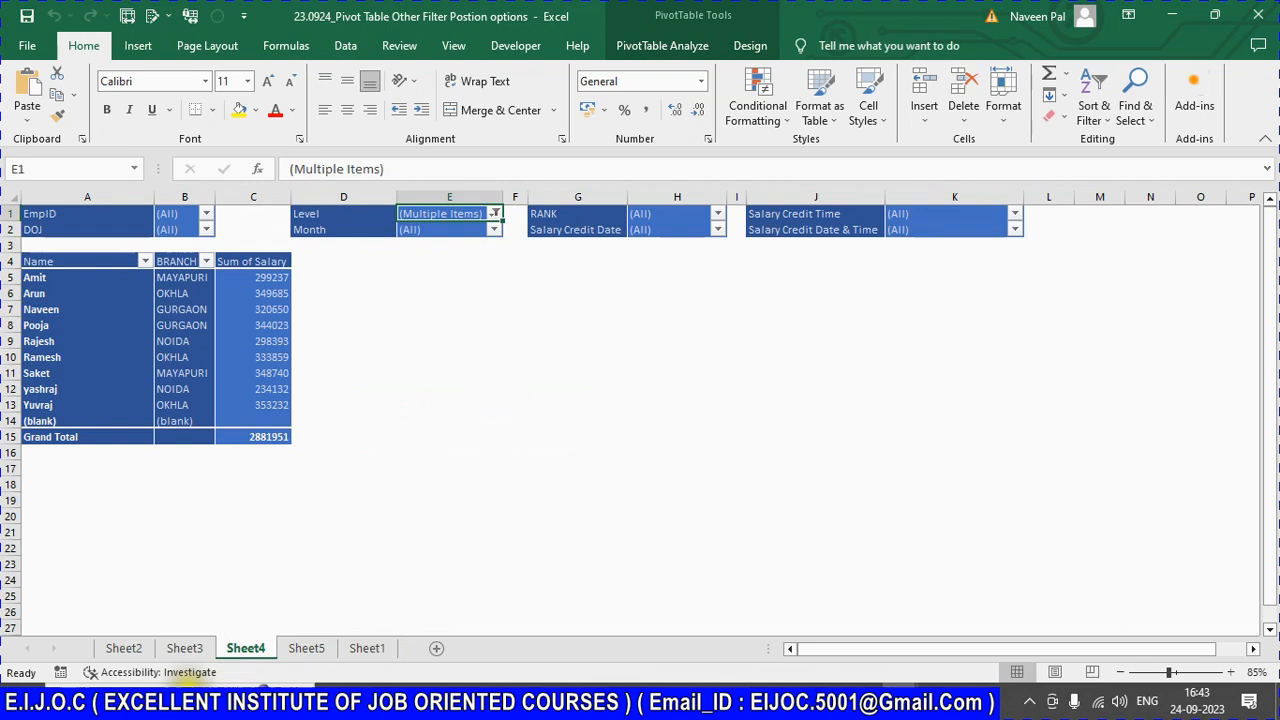
Step: Examine the custom-coloured PivotTable on Sheet5 and the source records on Sheet1
click(306, 648)
click(265, 313)
click(172, 349)
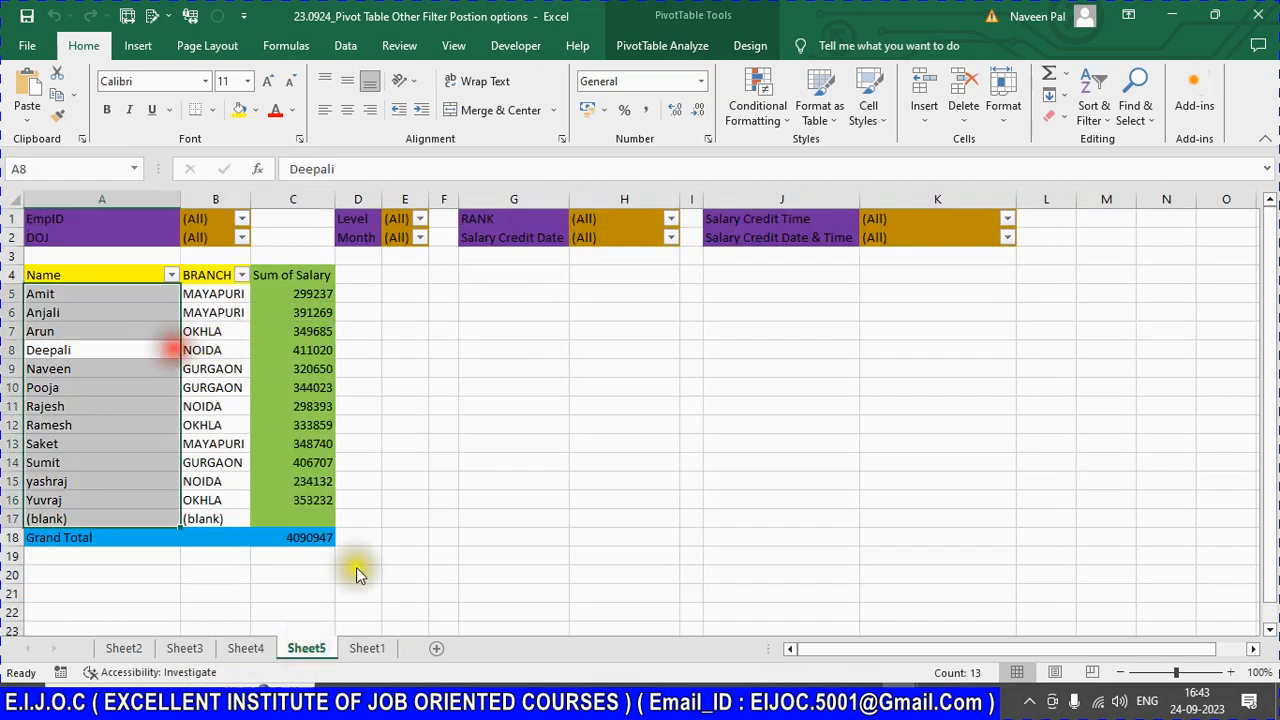
click(360, 648)
click(268, 357)
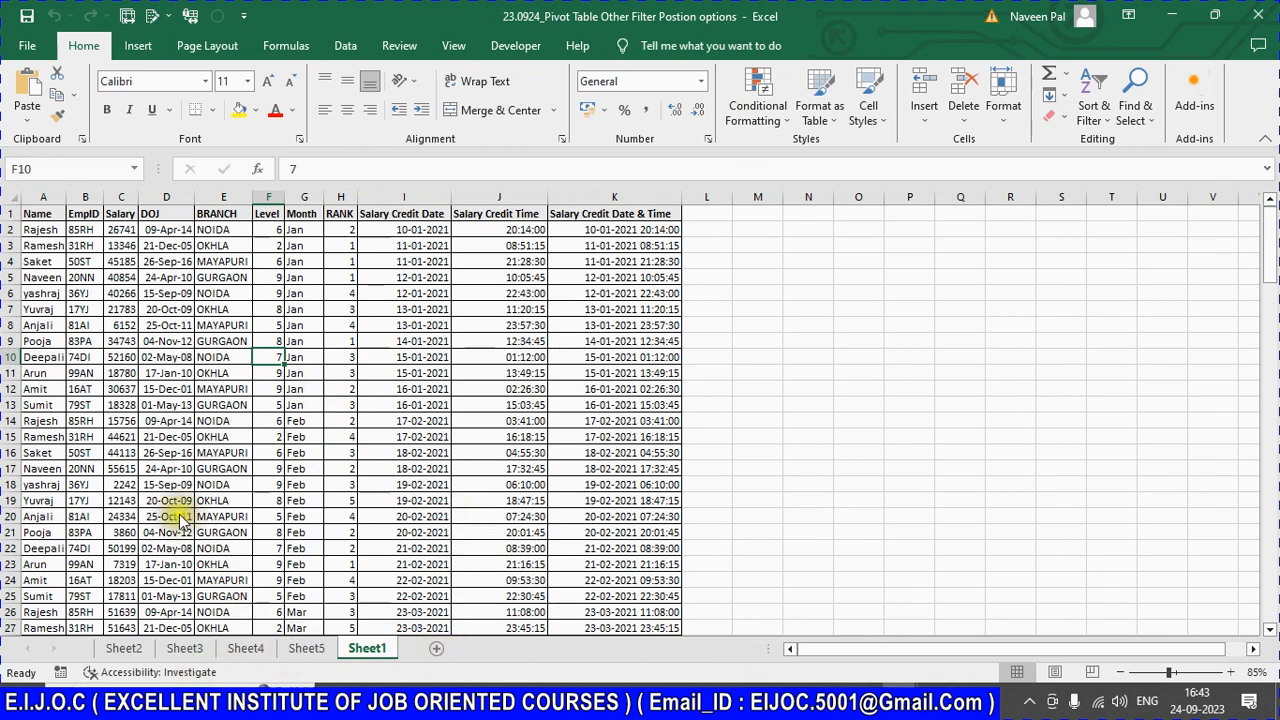
Step: Add a new worksheet after Sheet1 and name it Live_Solution
click(439, 651)
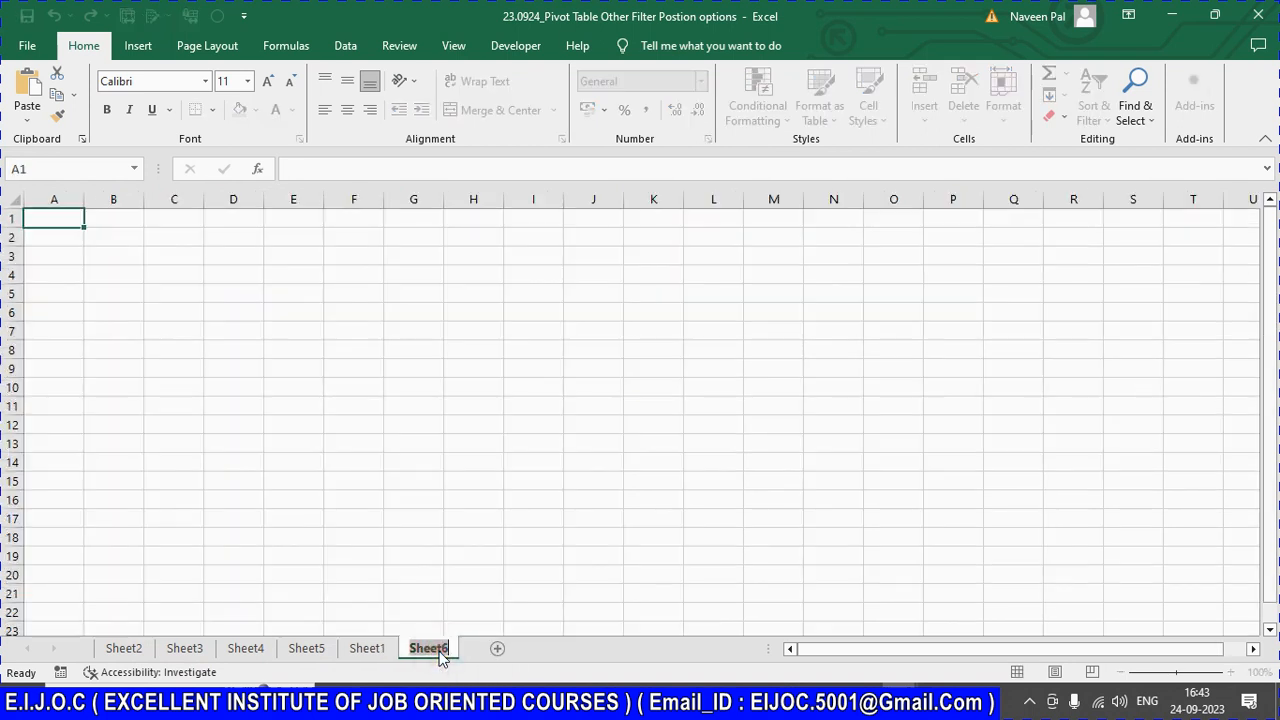
click(439, 651)
text(Live_S)
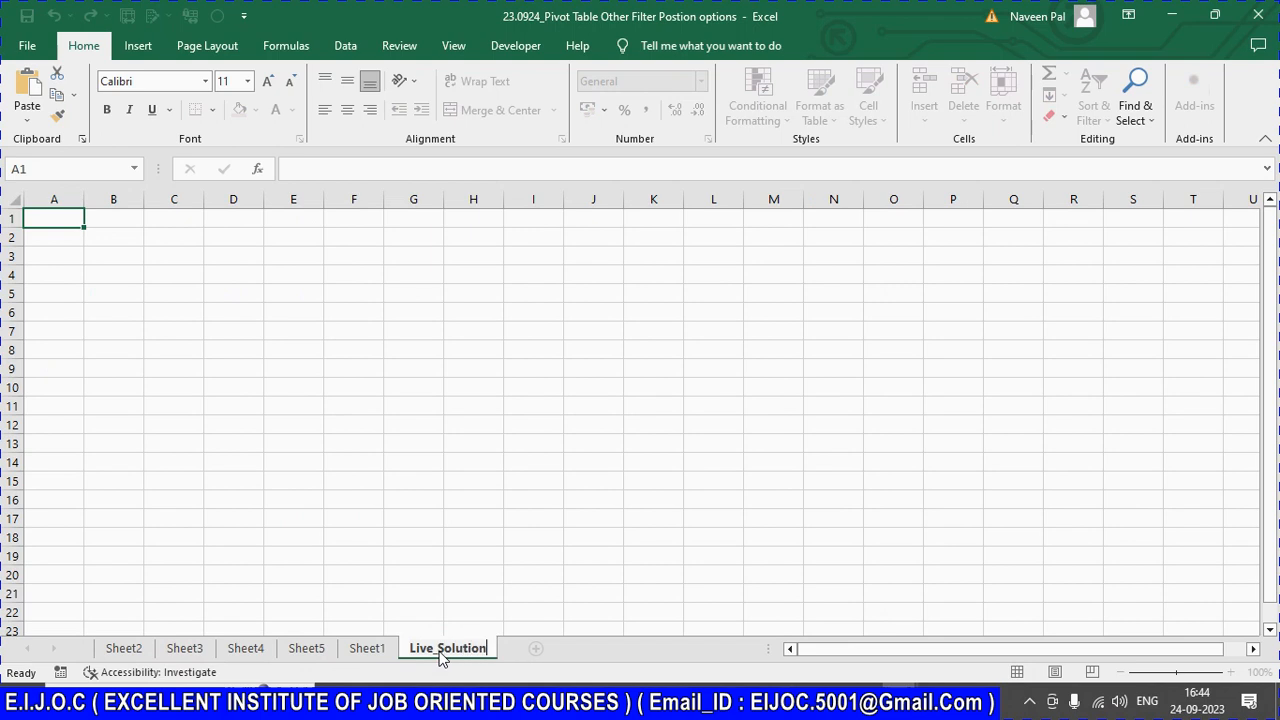
text(olution)
key(Return)
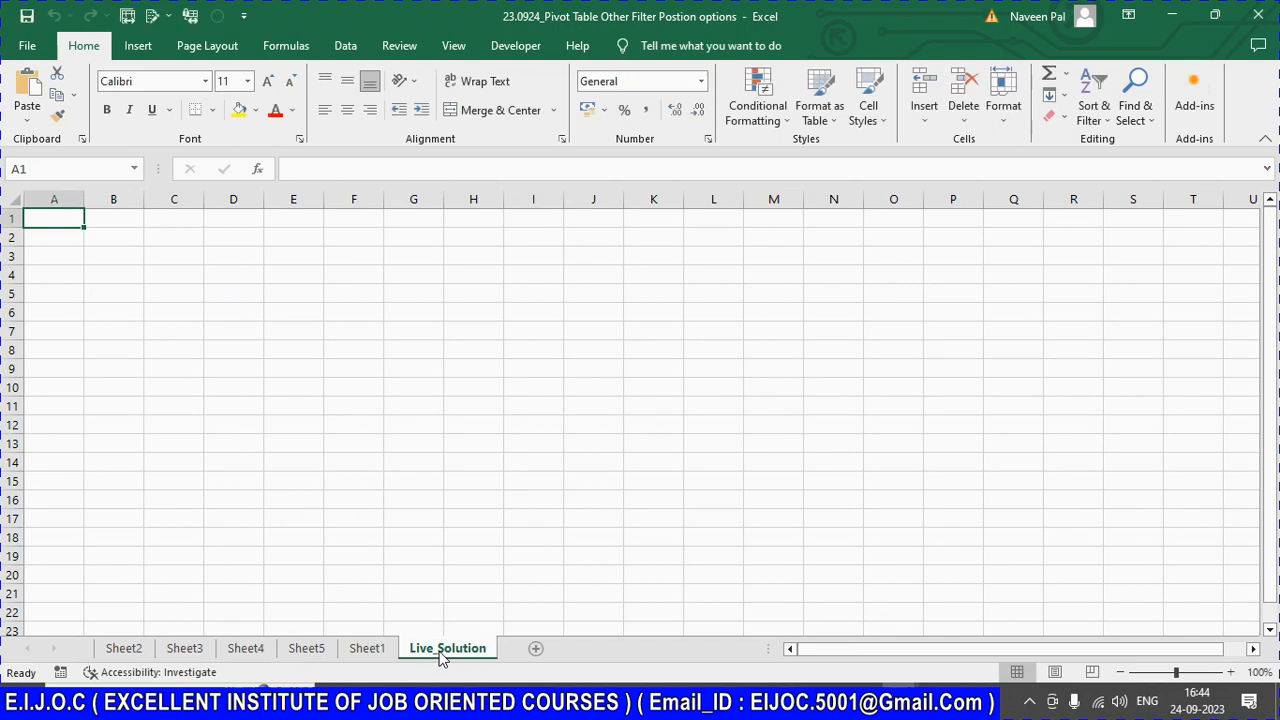
Step: Review the row fields of the Sheet2 PivotTable and rename the source sheet Sheet1 as Data
click(124, 649)
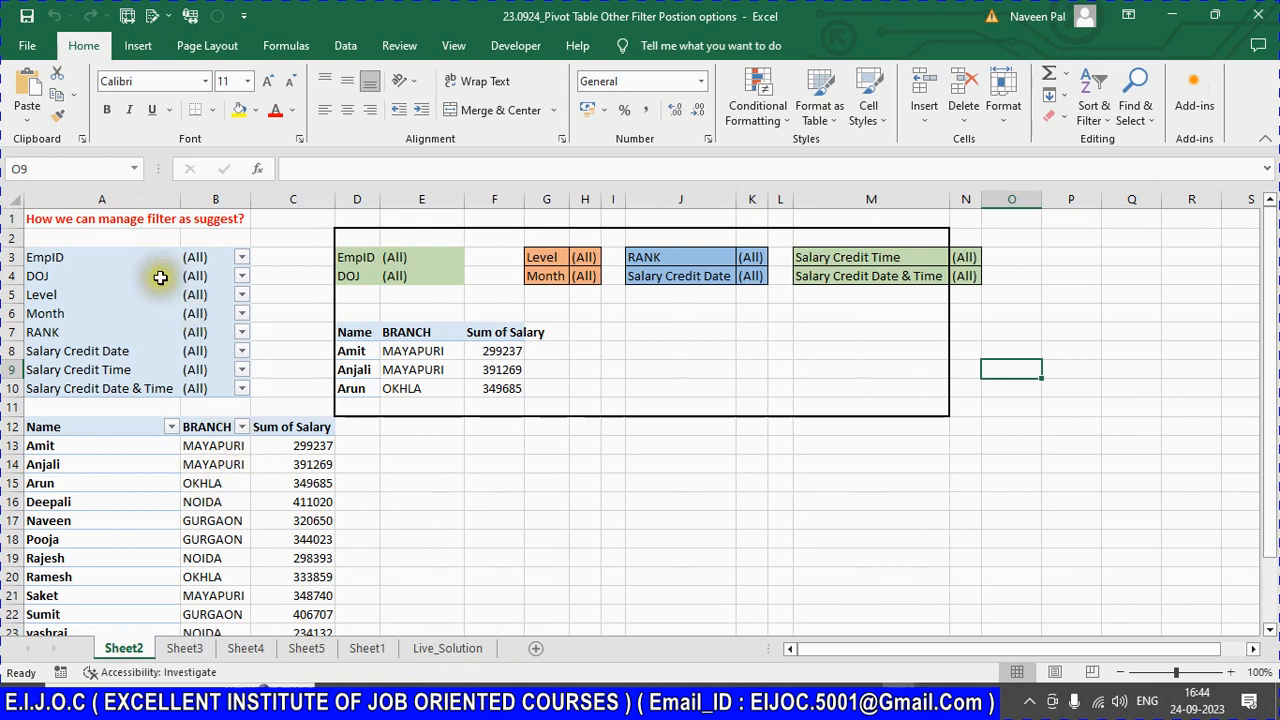
click(45, 428)
click(186, 426)
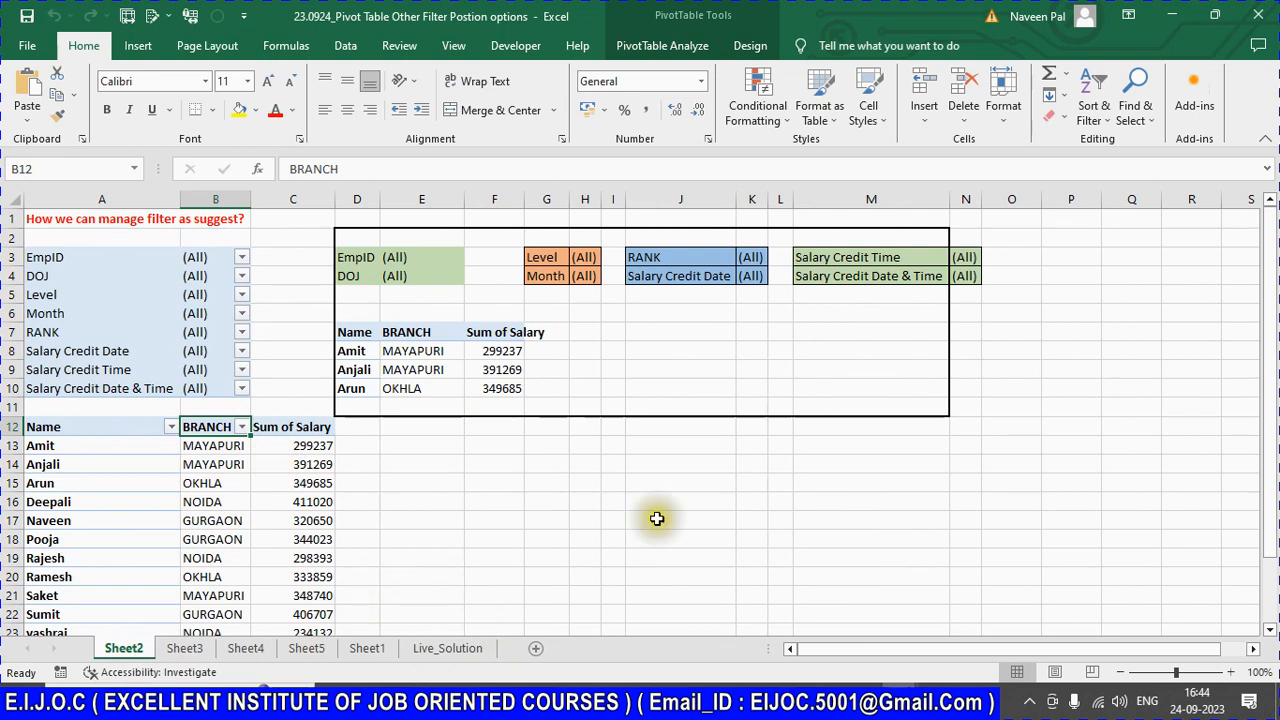
click(437, 648)
click(365, 648)
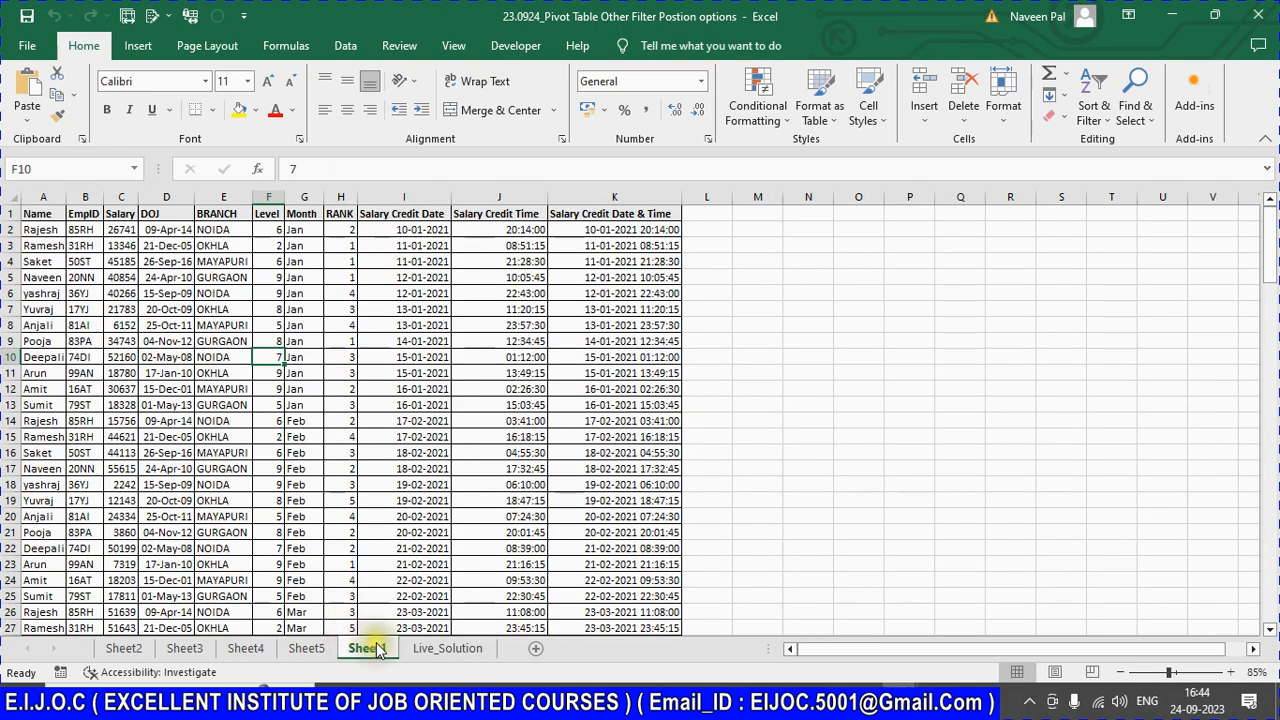
click(378, 650)
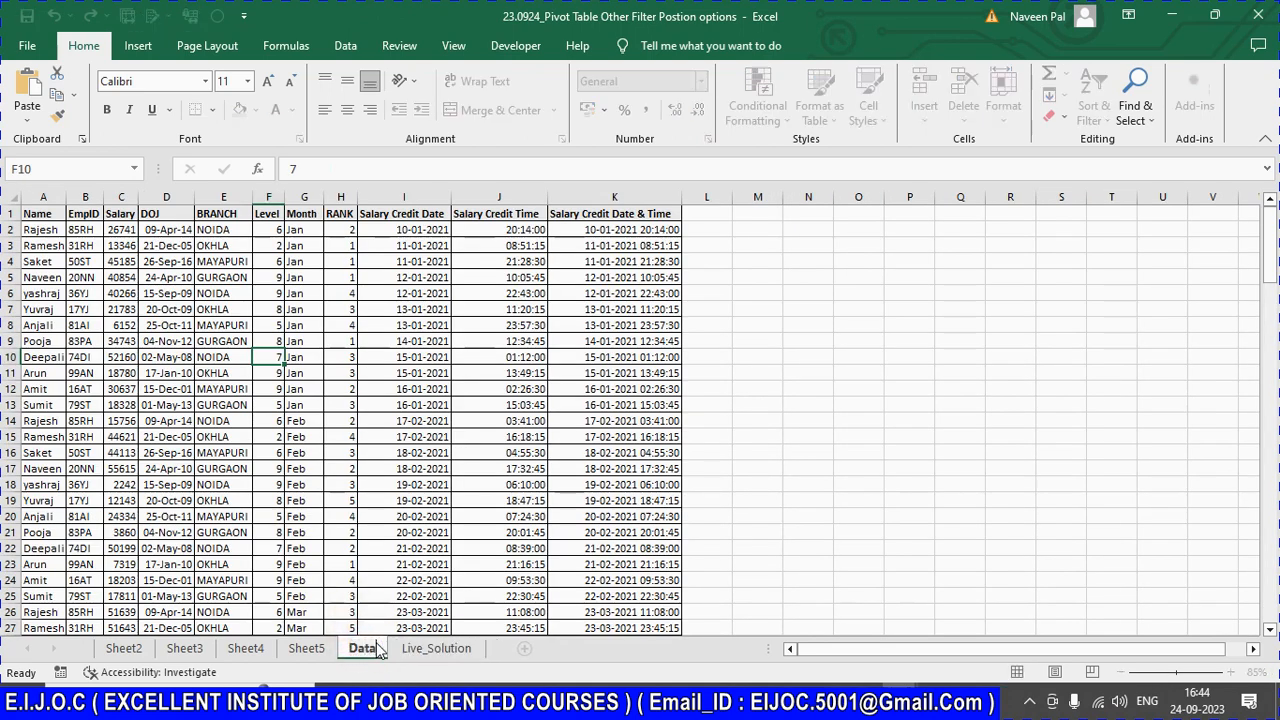
key(Return)
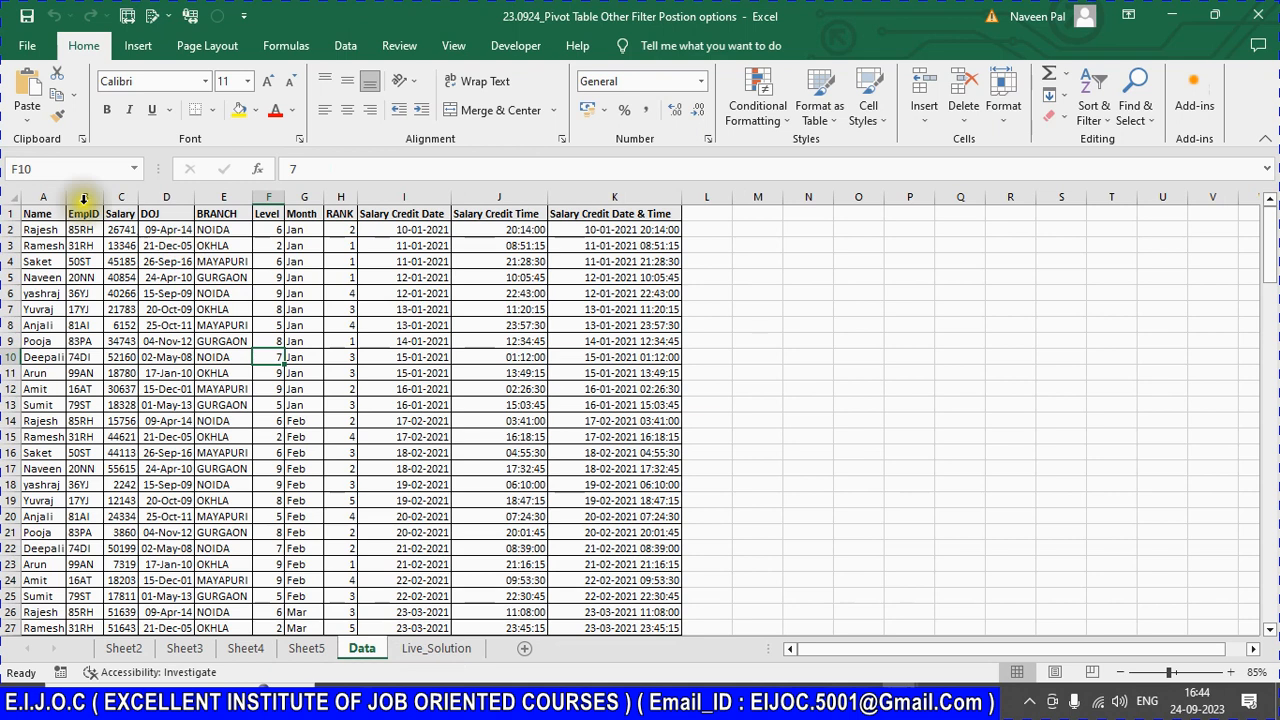
Step: Start a PivotTable from columns A to K of the Data sheet with the PivotTable wizard, basing it on the existing report
click(33, 196)
key(ctrl+a)
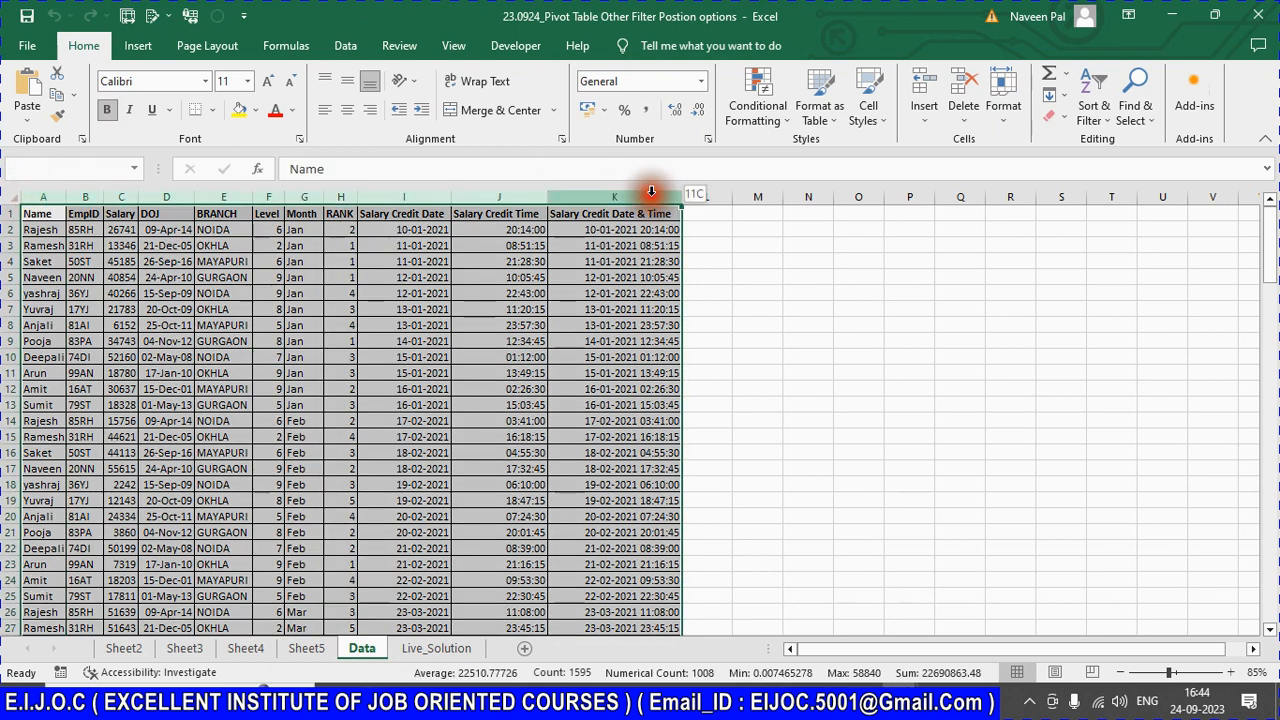
key(alt+d)
key(p)
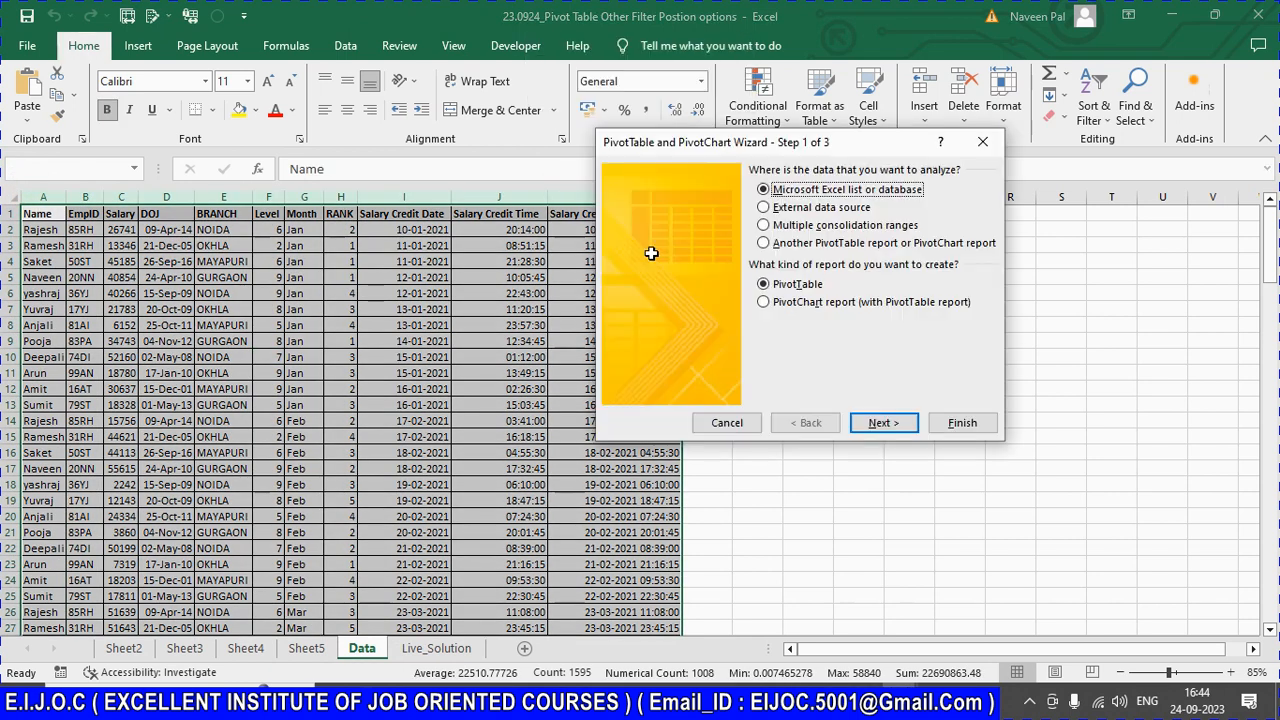
click(876, 420)
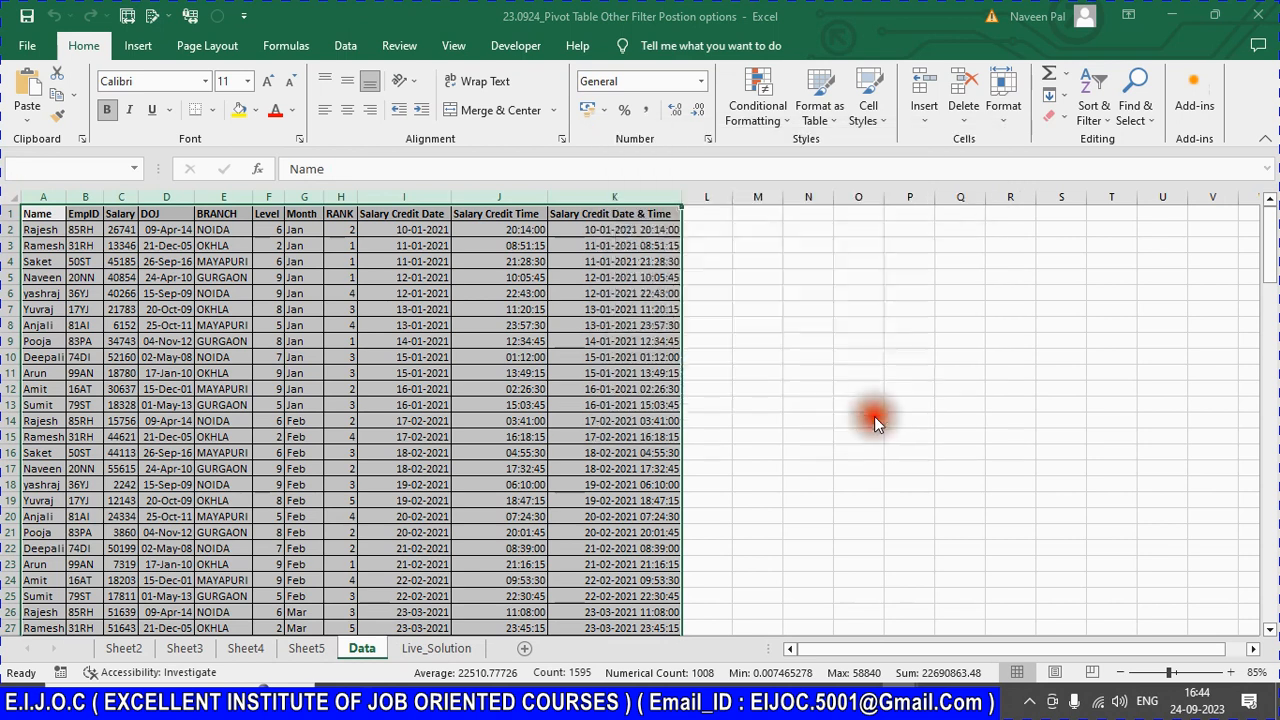
click(850, 332)
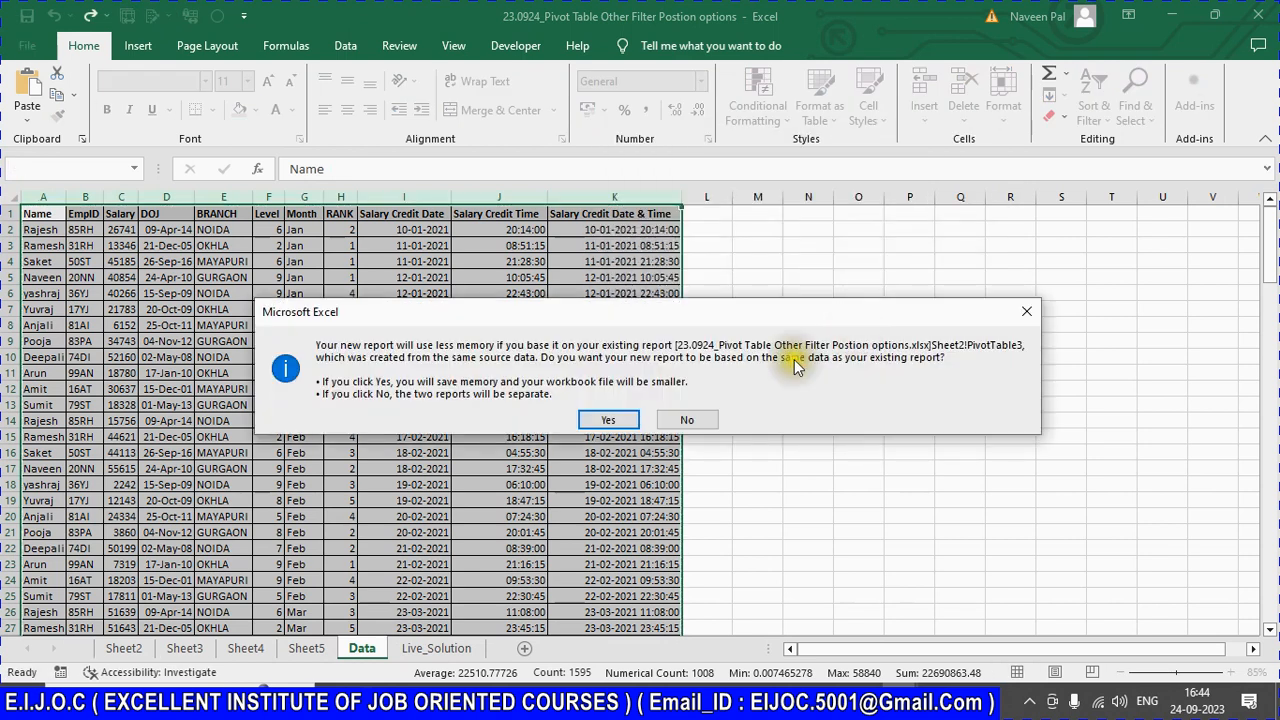
click(600, 421)
click(878, 361)
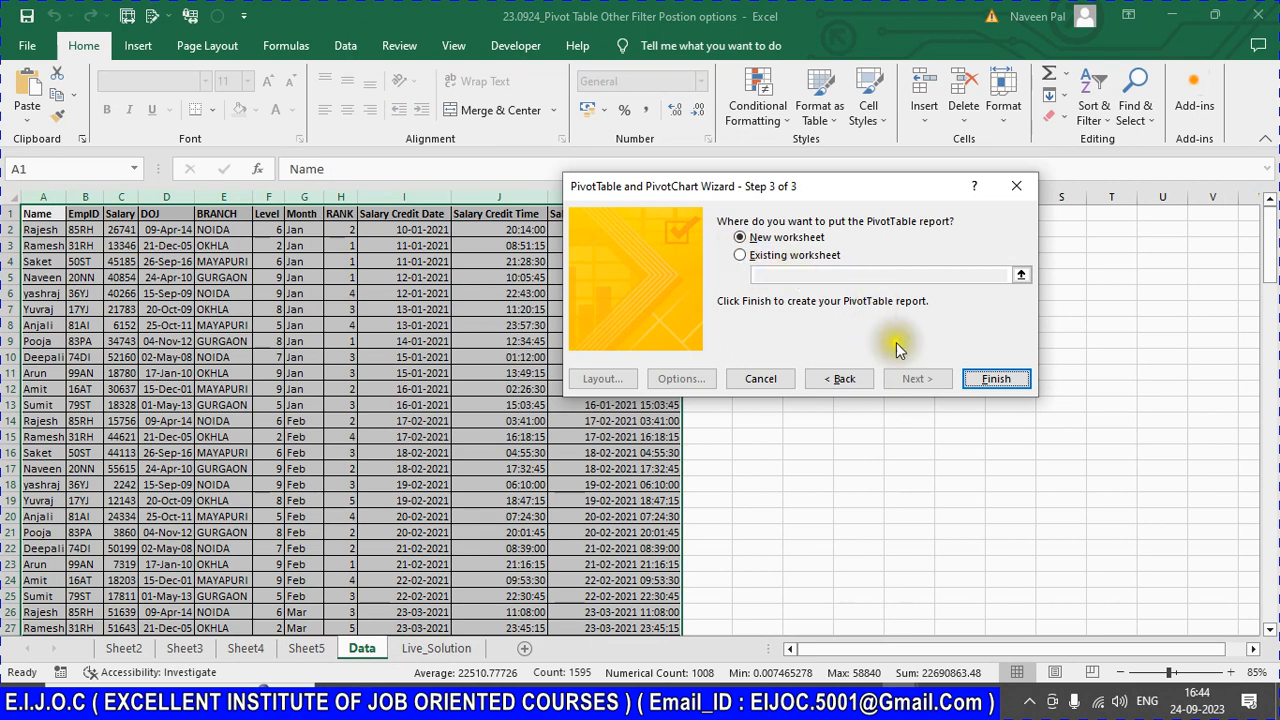
Step: Create the PivotTable on a new worksheet and move that sheet between the Data and Live_Solution sheets
click(995, 379)
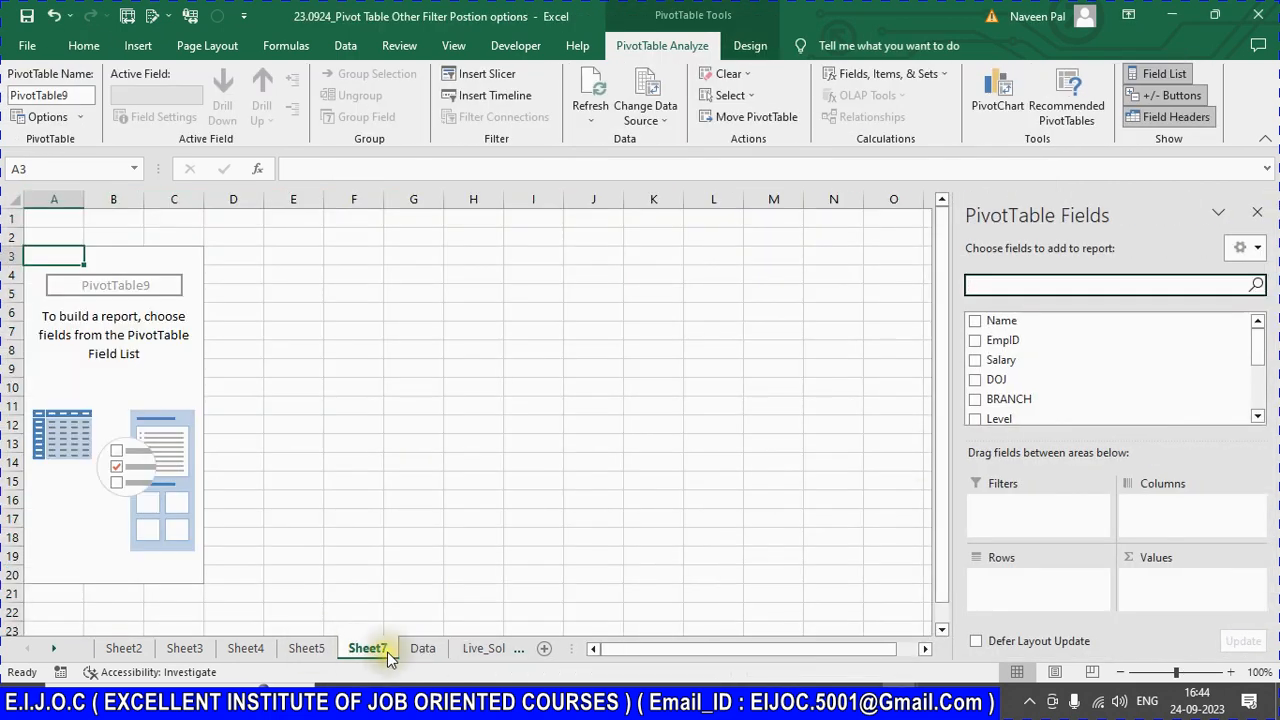
drag(387, 655, 495, 648)
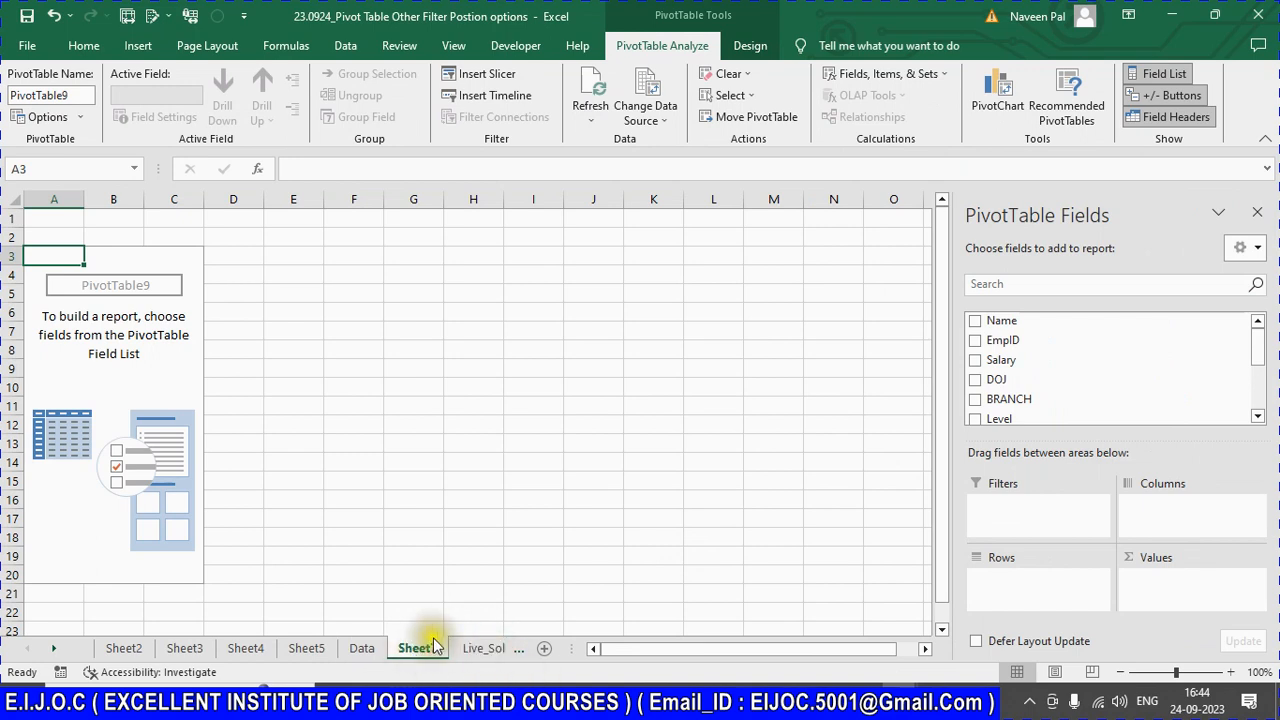
click(481, 648)
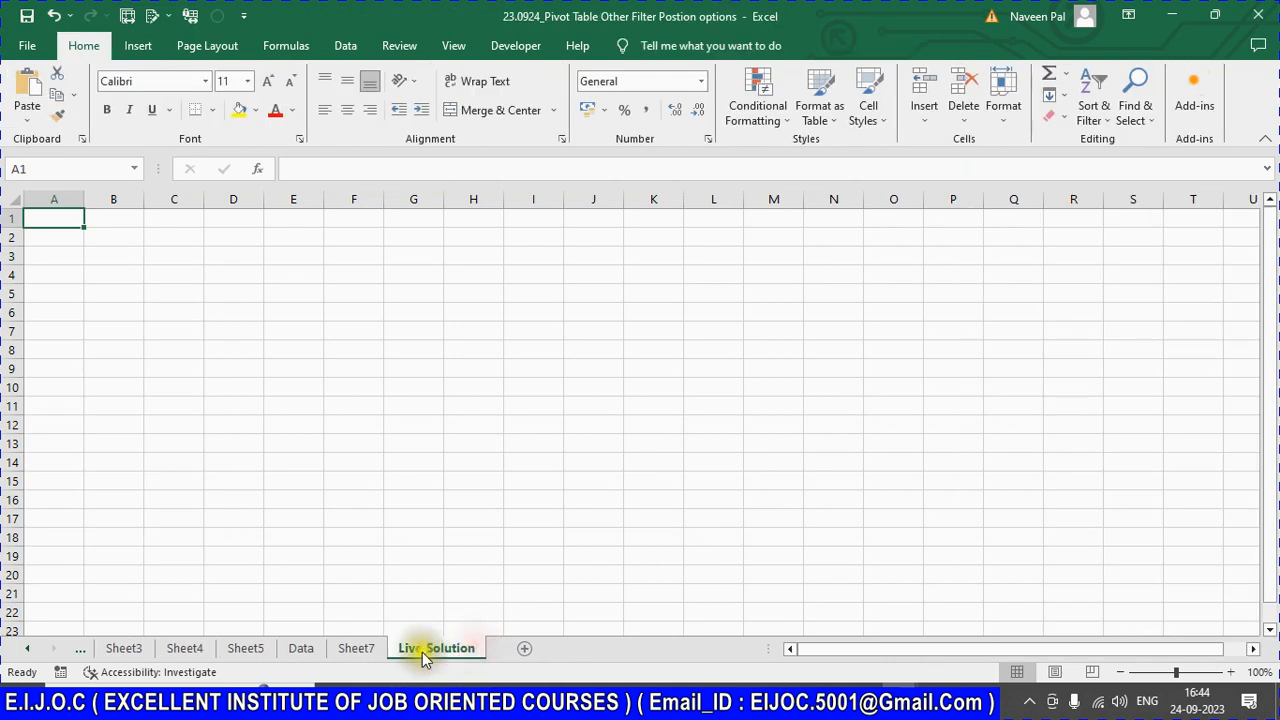
click(374, 649)
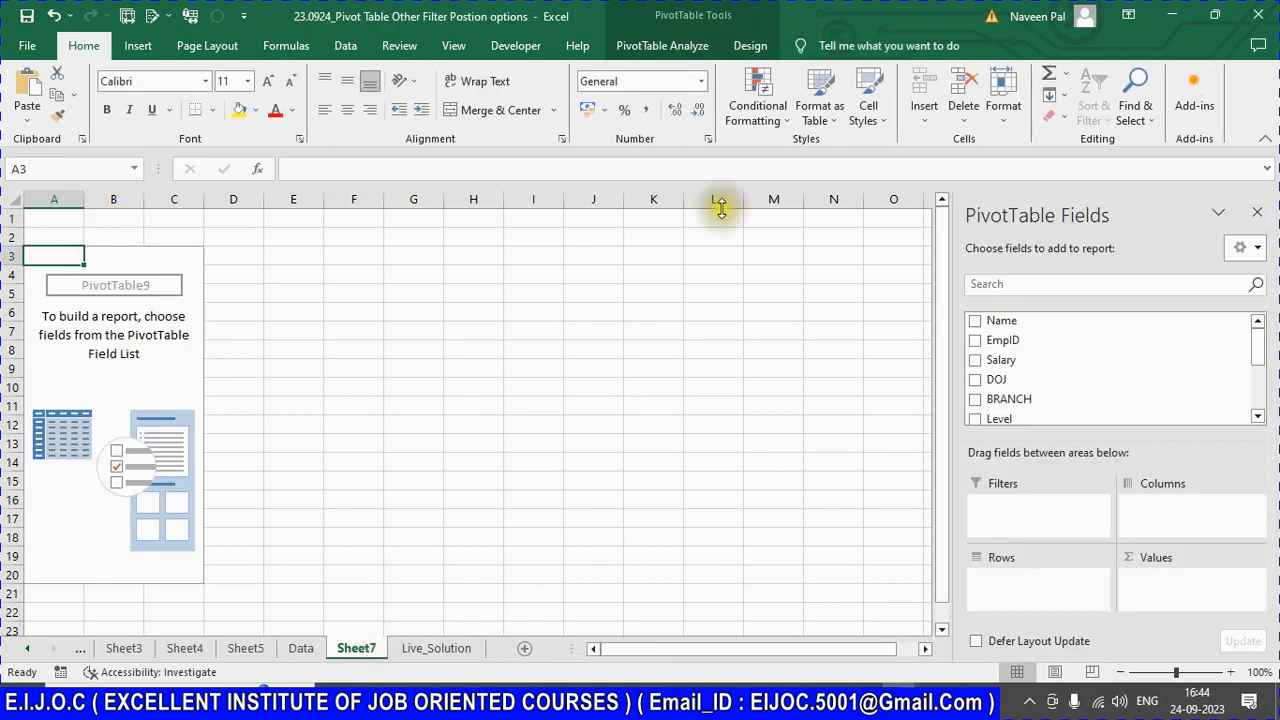
Step: Cut the entire empty PivotTable from Sheet7 and paste it at cell B3 of the Live_Solution sheet
key(ctrl+a)
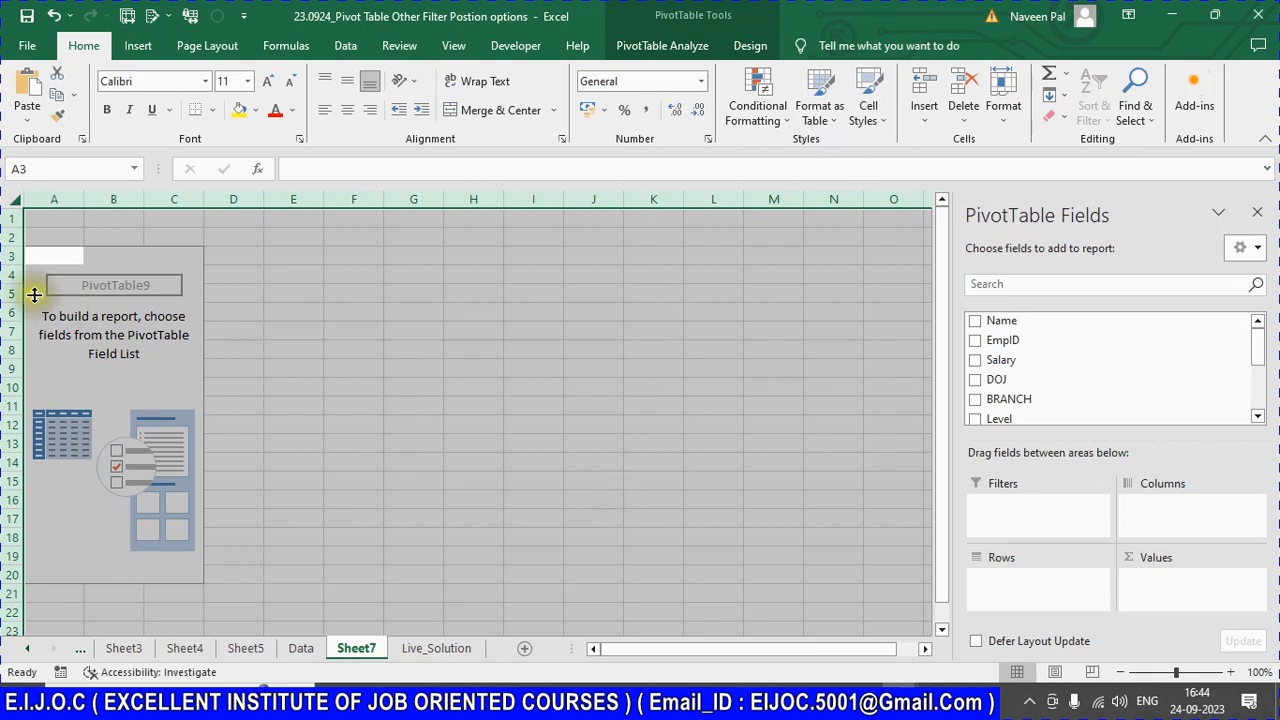
click(52, 258)
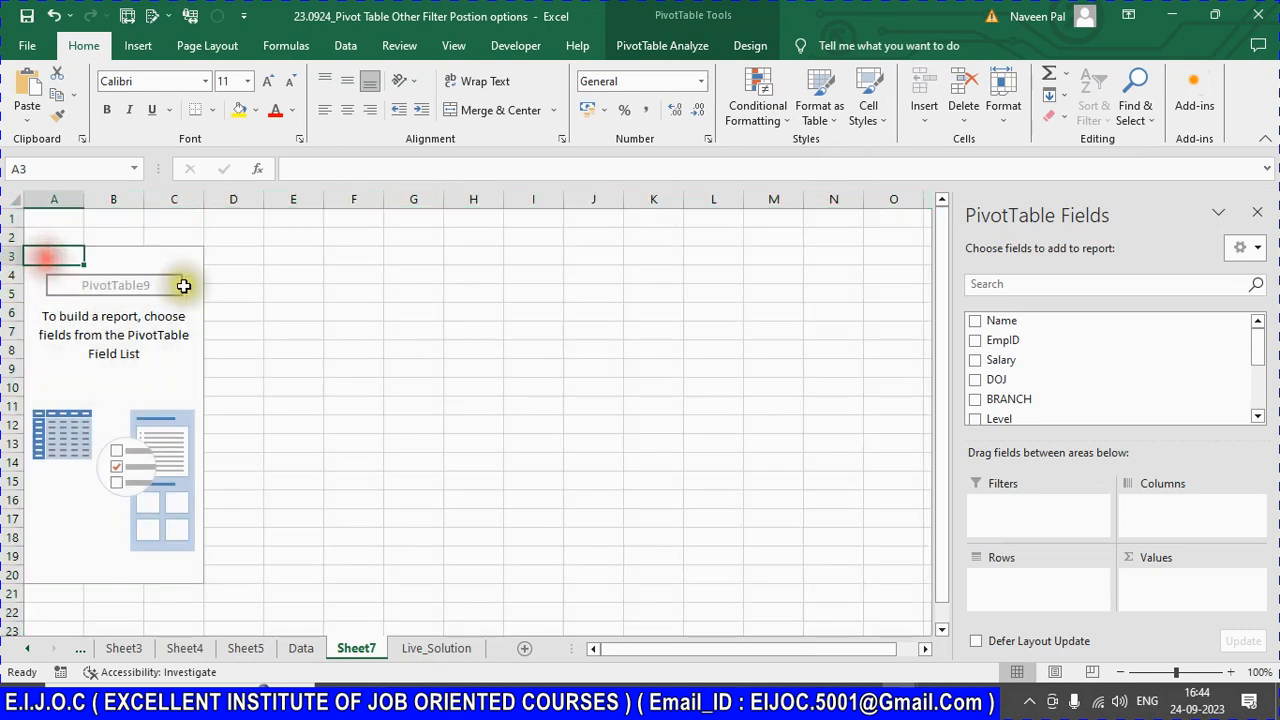
click(668, 42)
click(729, 95)
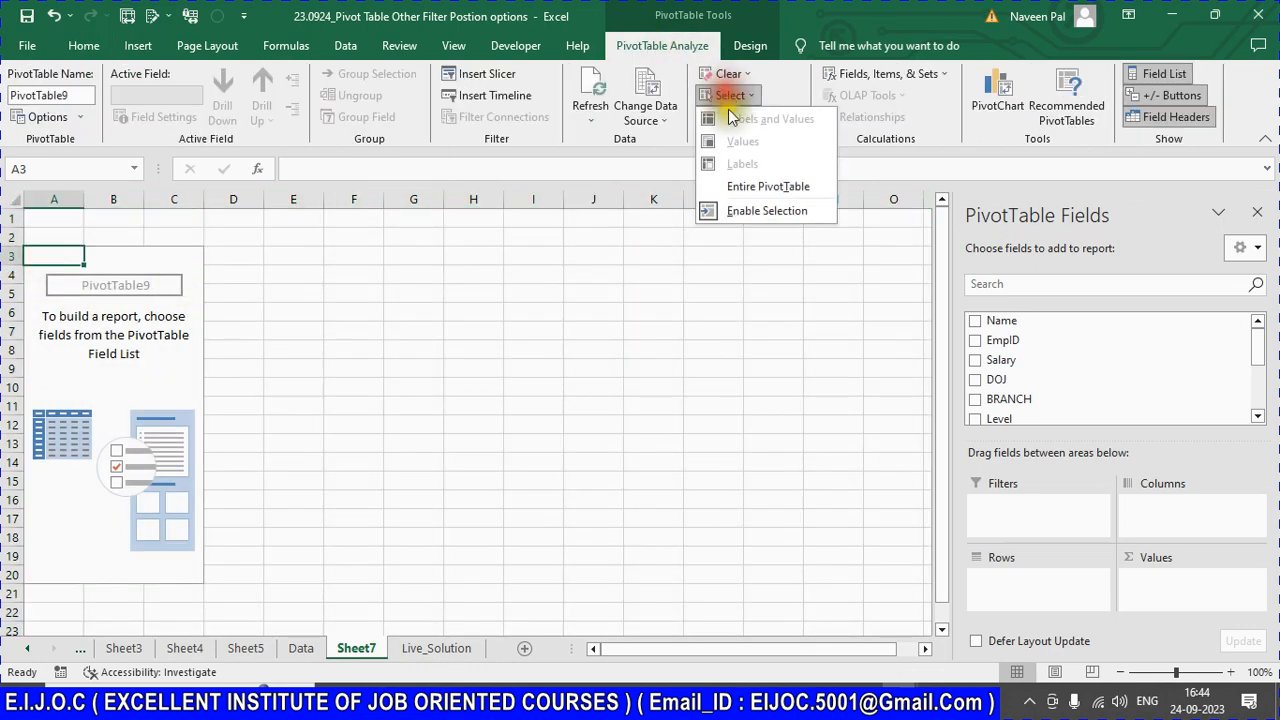
click(766, 187)
key(ctrl+x)
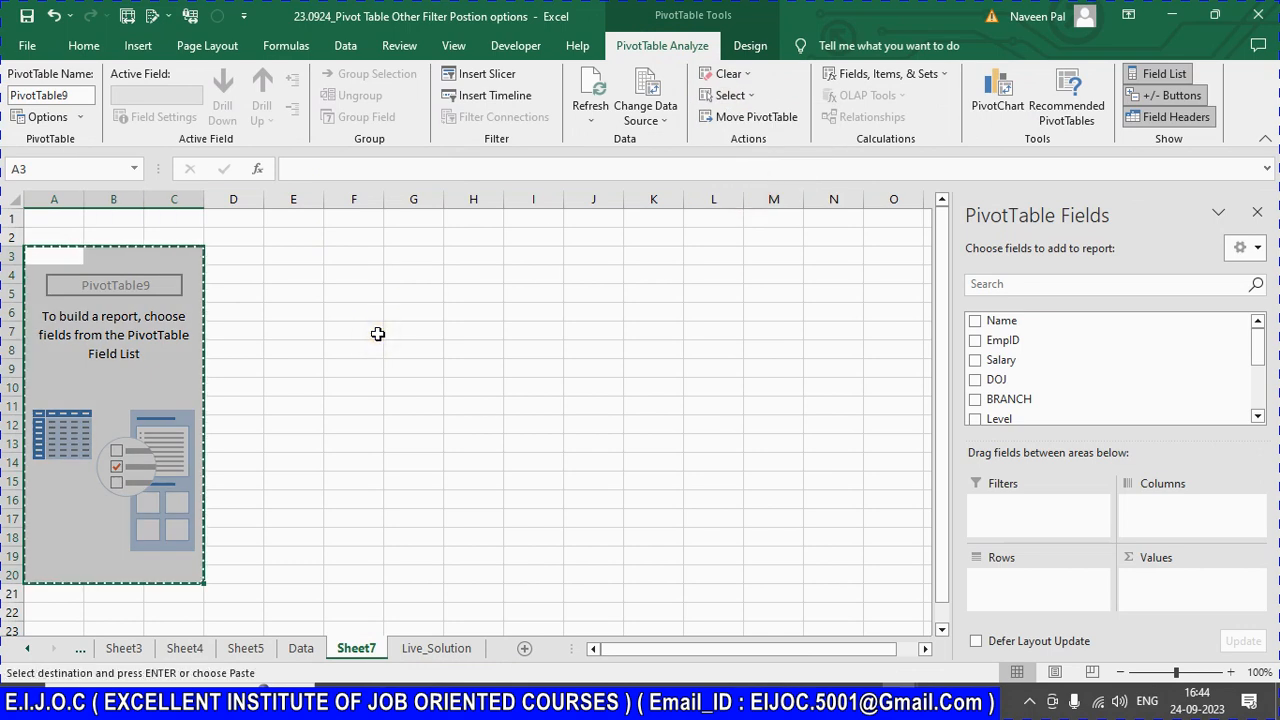
click(448, 652)
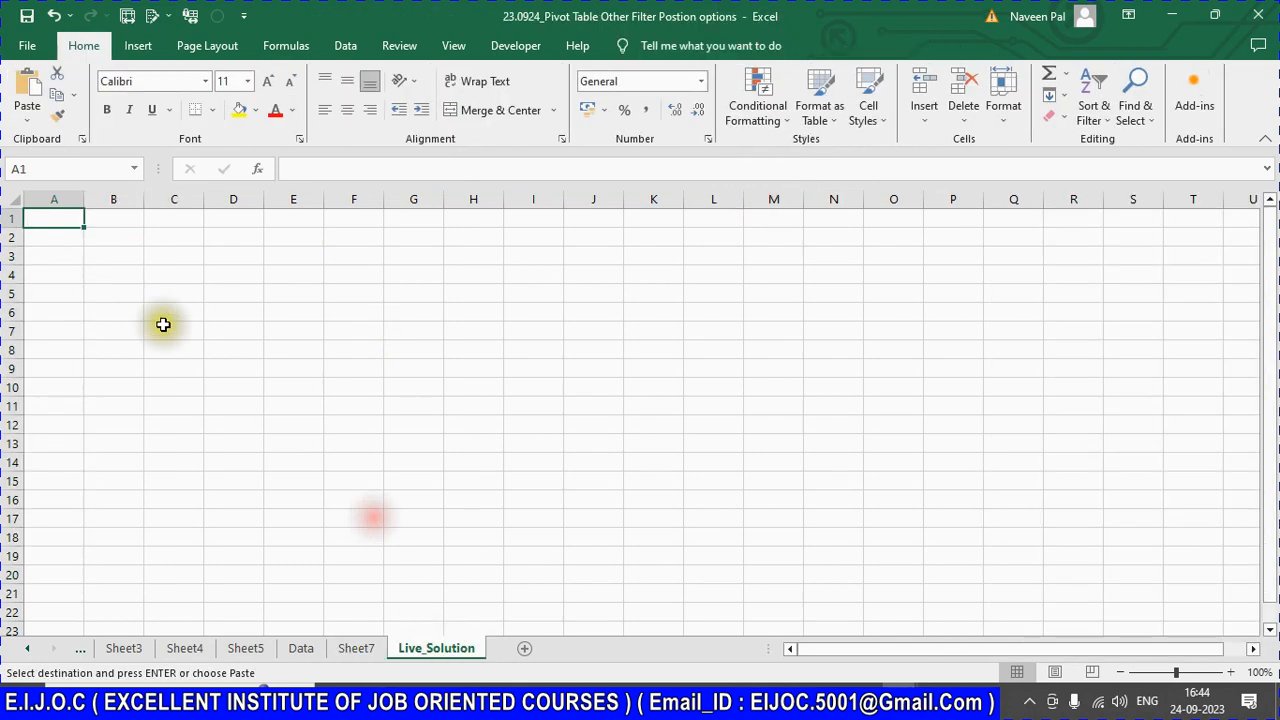
click(54, 254)
click(114, 260)
key(ctrl+v)
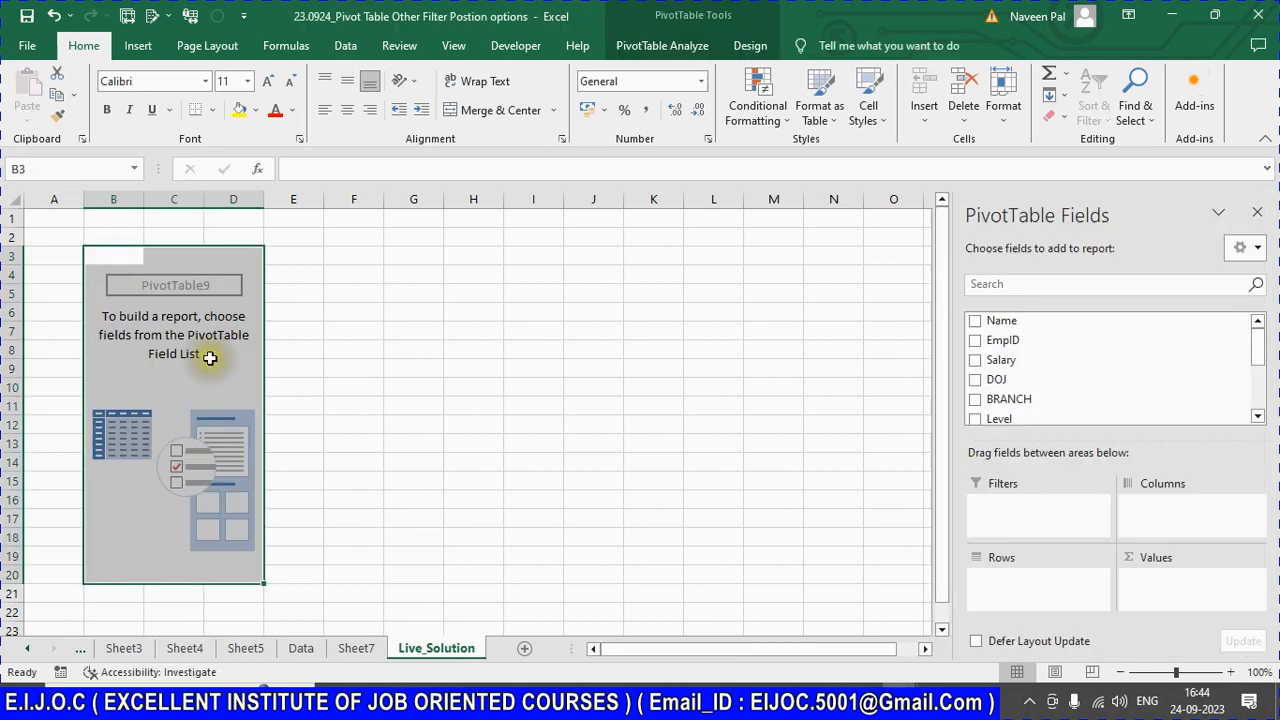
Step: Delete the emptied Sheet7 from the workbook
click(355, 648)
right_click(355, 648)
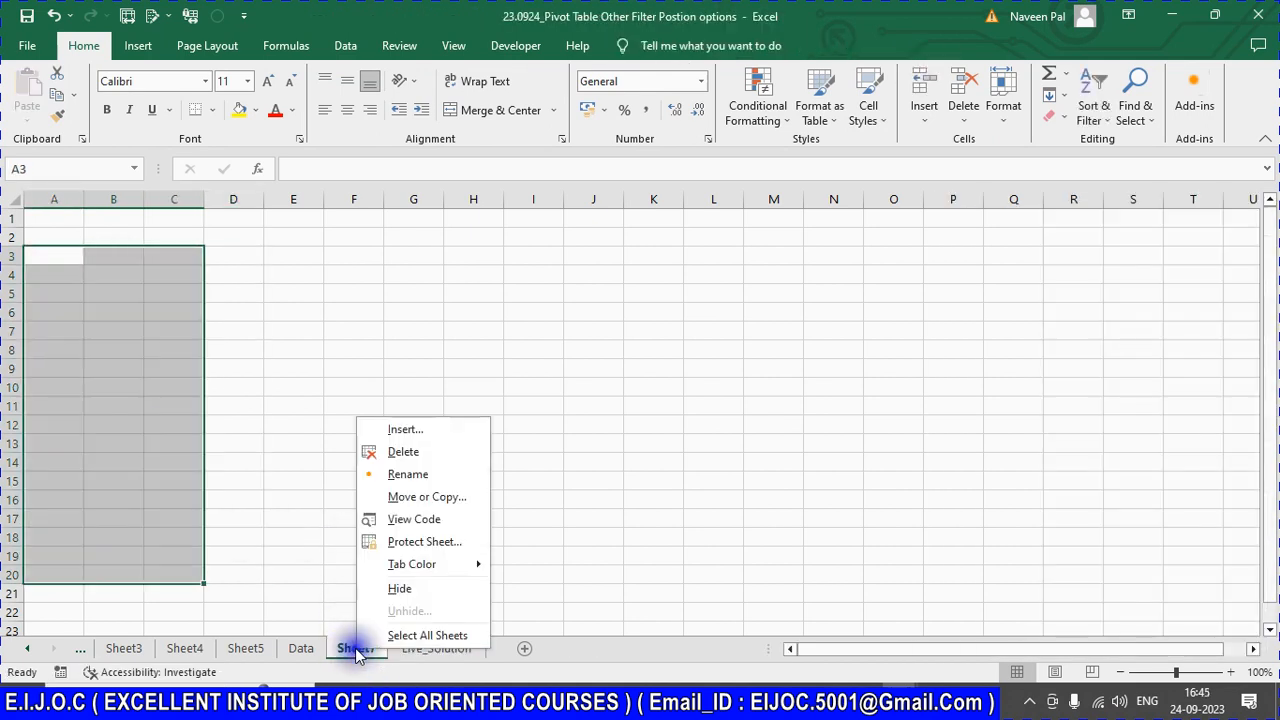
click(403, 451)
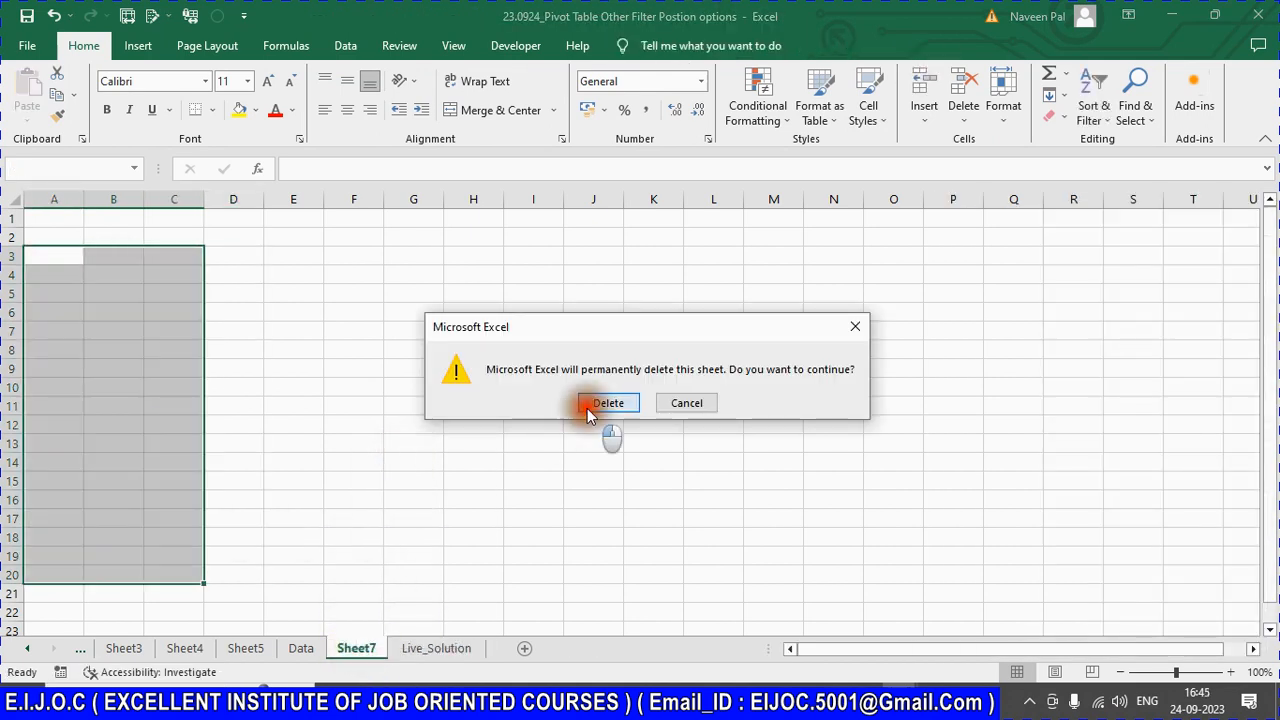
click(605, 403)
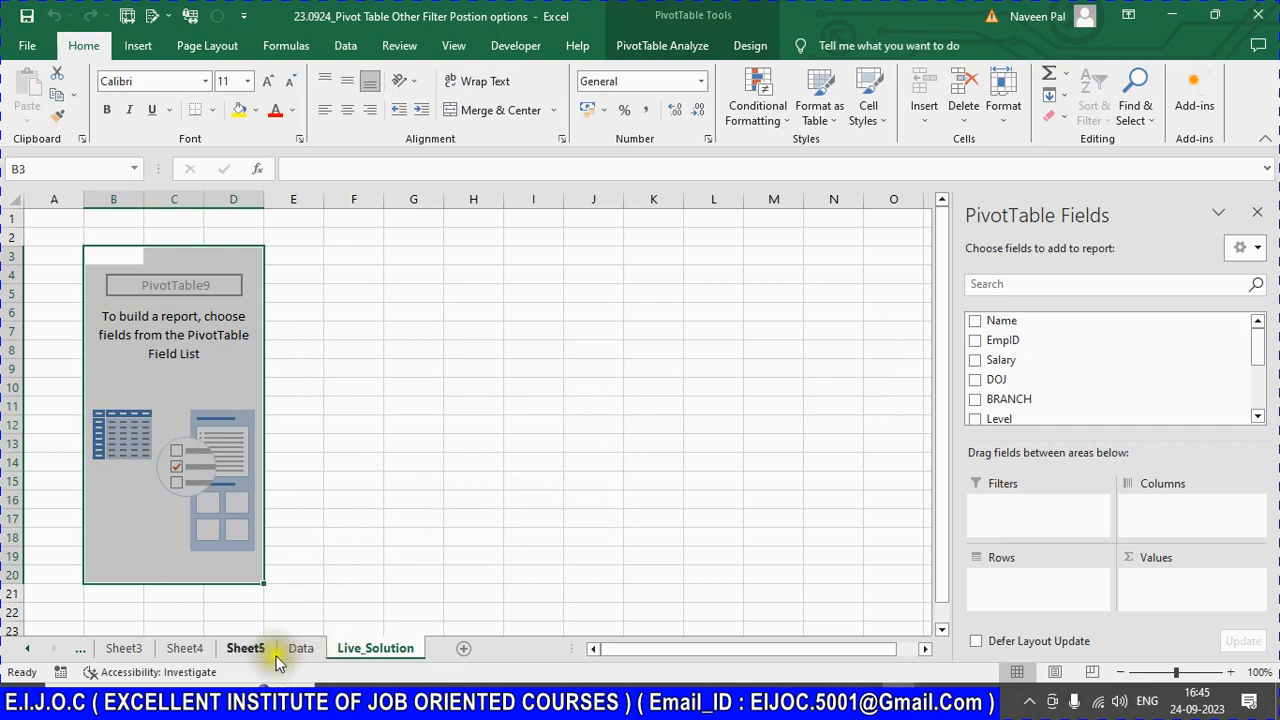
Step: Examine the example filter arrangement on Sheet2 and return to the Live_Solution sheet
key(ctrl+Page_Up)
key(ctrl+Page_Up)
key(ctrl+Page_Up)
key(ctrl+Page_Up)
key(ctrl+Page_Up)
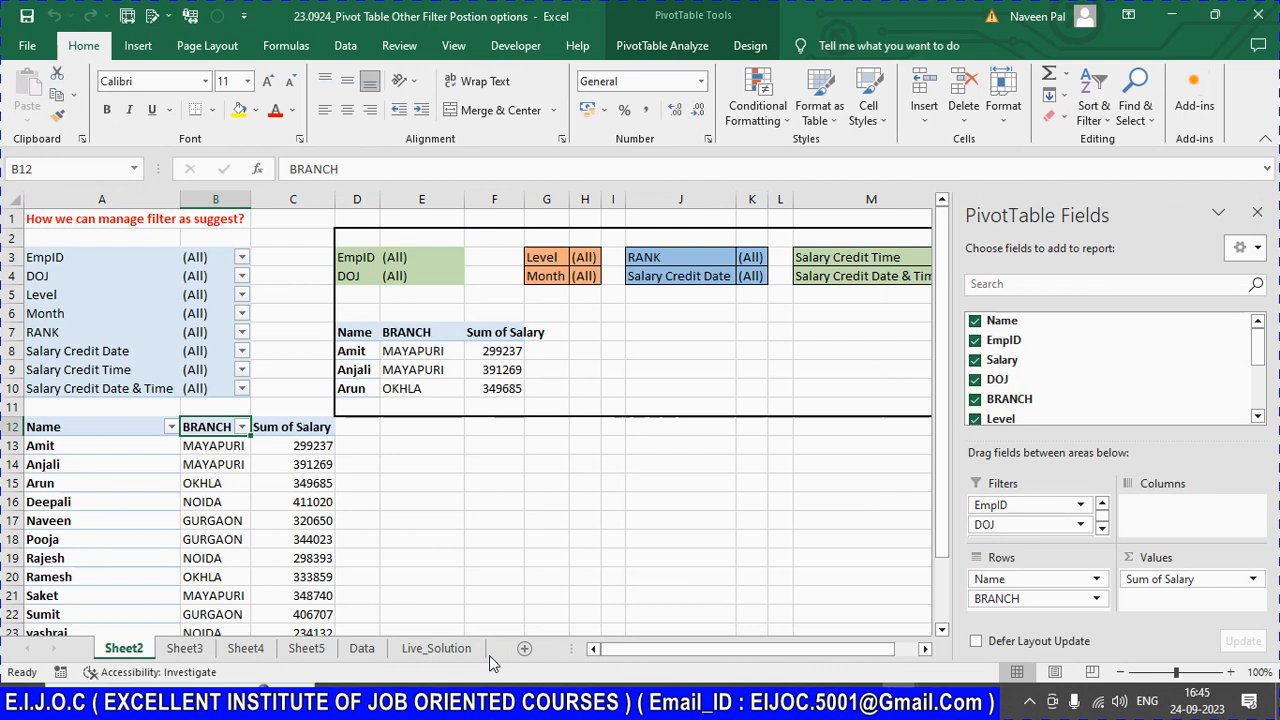
key(ctrl+Page_Down)
key(ctrl+Page_Down)
key(ctrl+Page_Down)
key(ctrl+Page_Down)
key(ctrl+Page_Down)
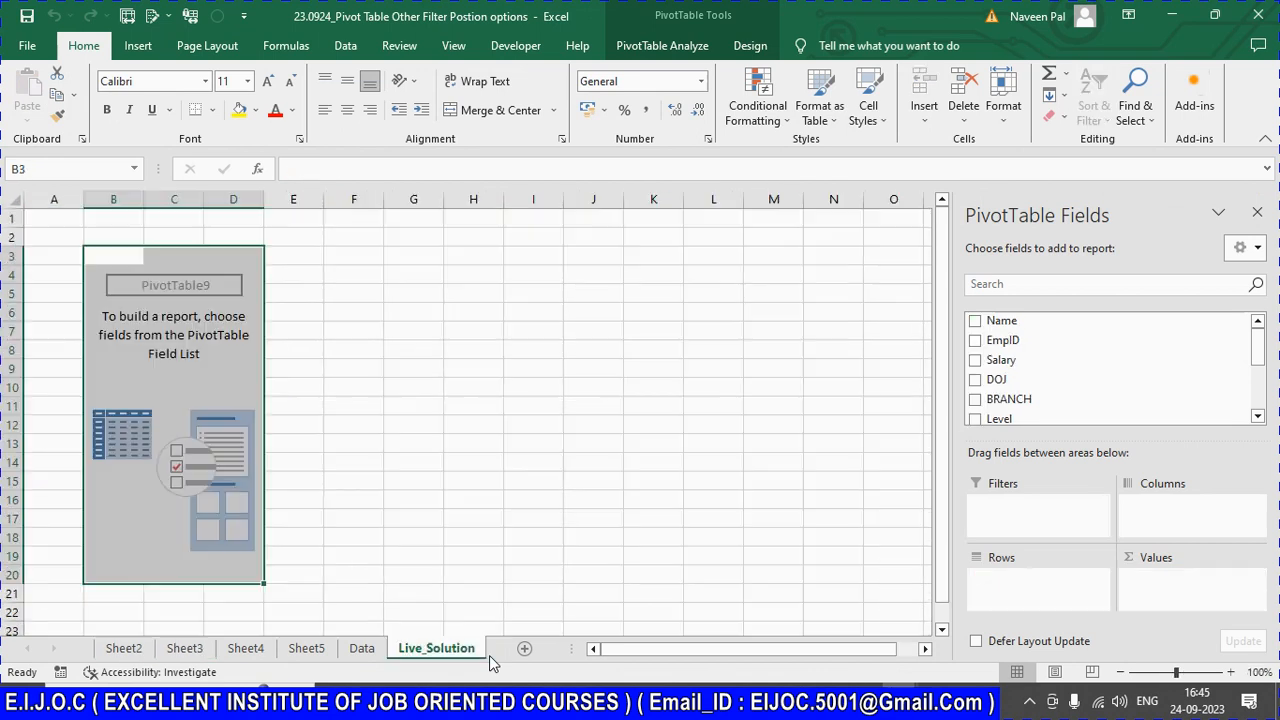
Step: Add Name and BRANCH as row fields and Salary as the summed value field of the PivotTable
drag(994, 320, 1000, 560)
drag(1005, 408, 1012, 600)
drag(1003, 362, 1170, 580)
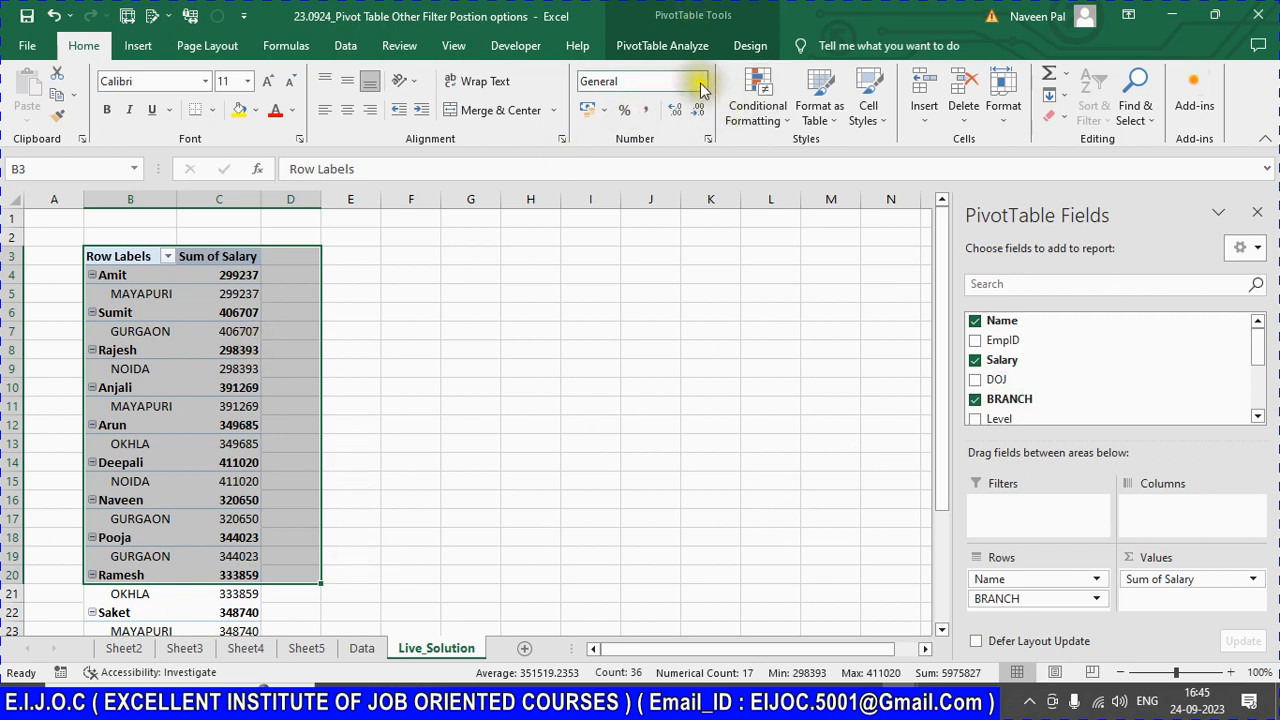
Step: Try to switch the report to tabular form with the range B3:D20 selected
click(750, 46)
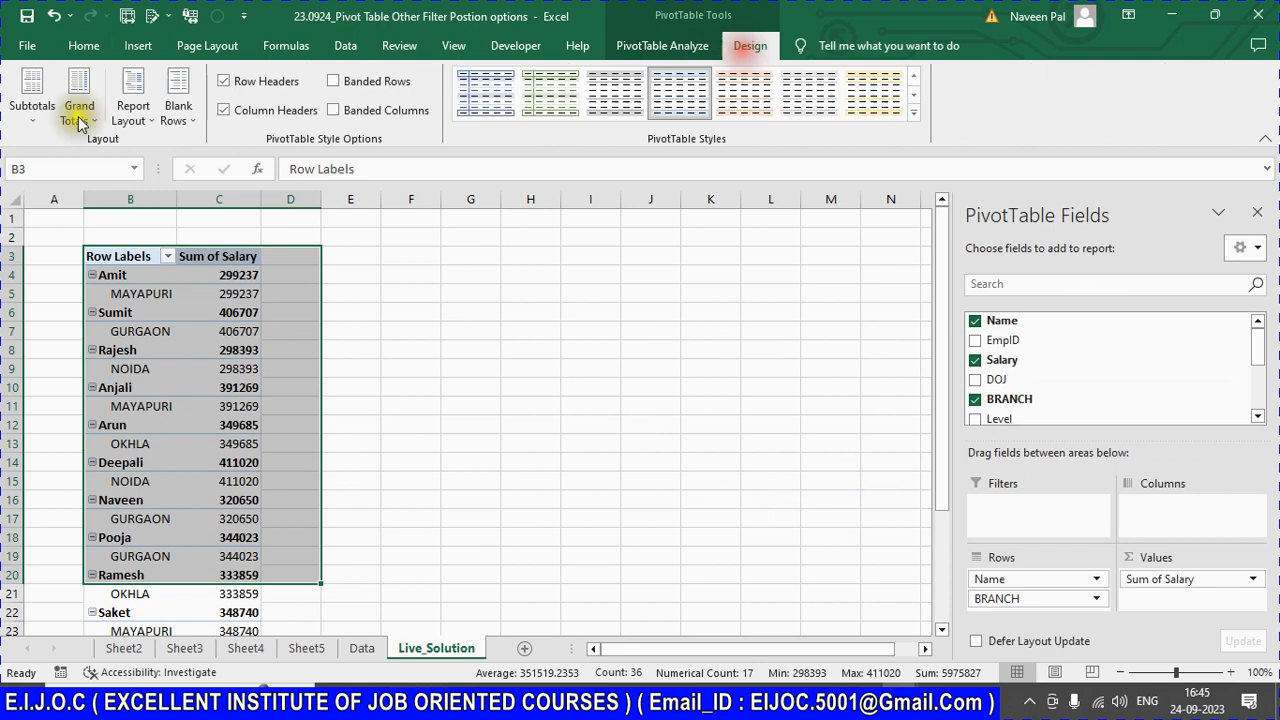
click(120, 128)
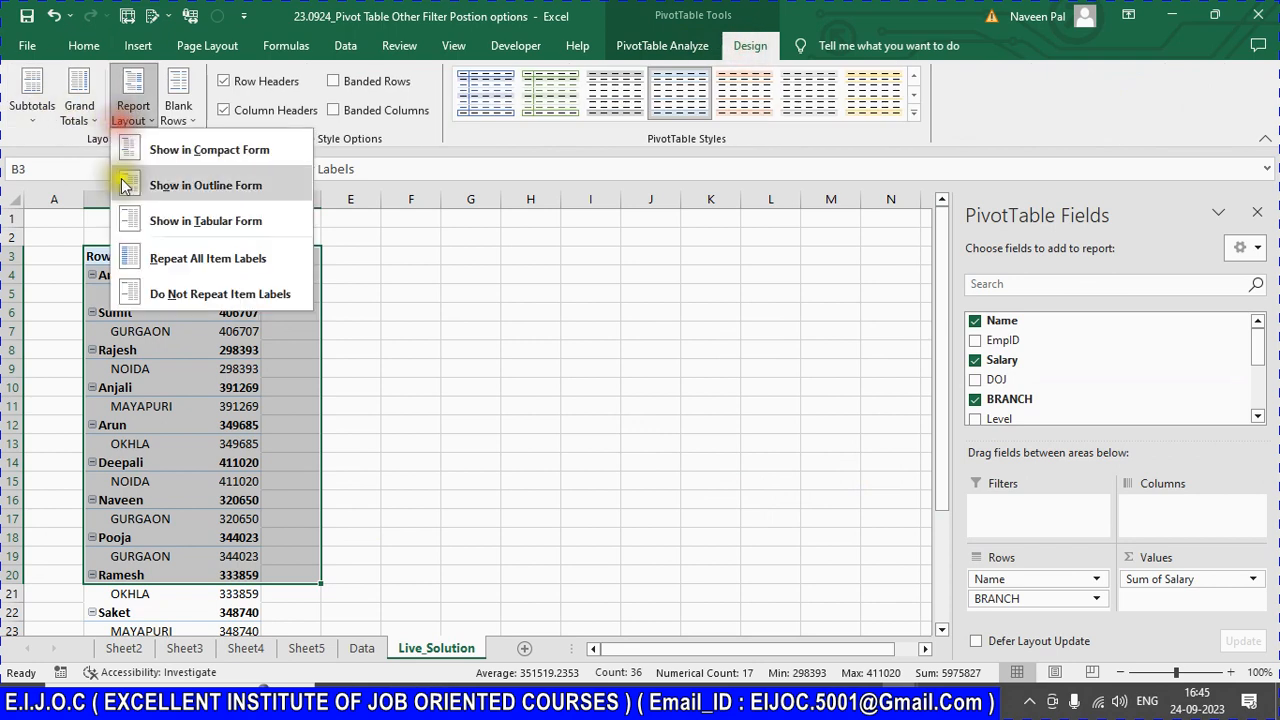
click(170, 226)
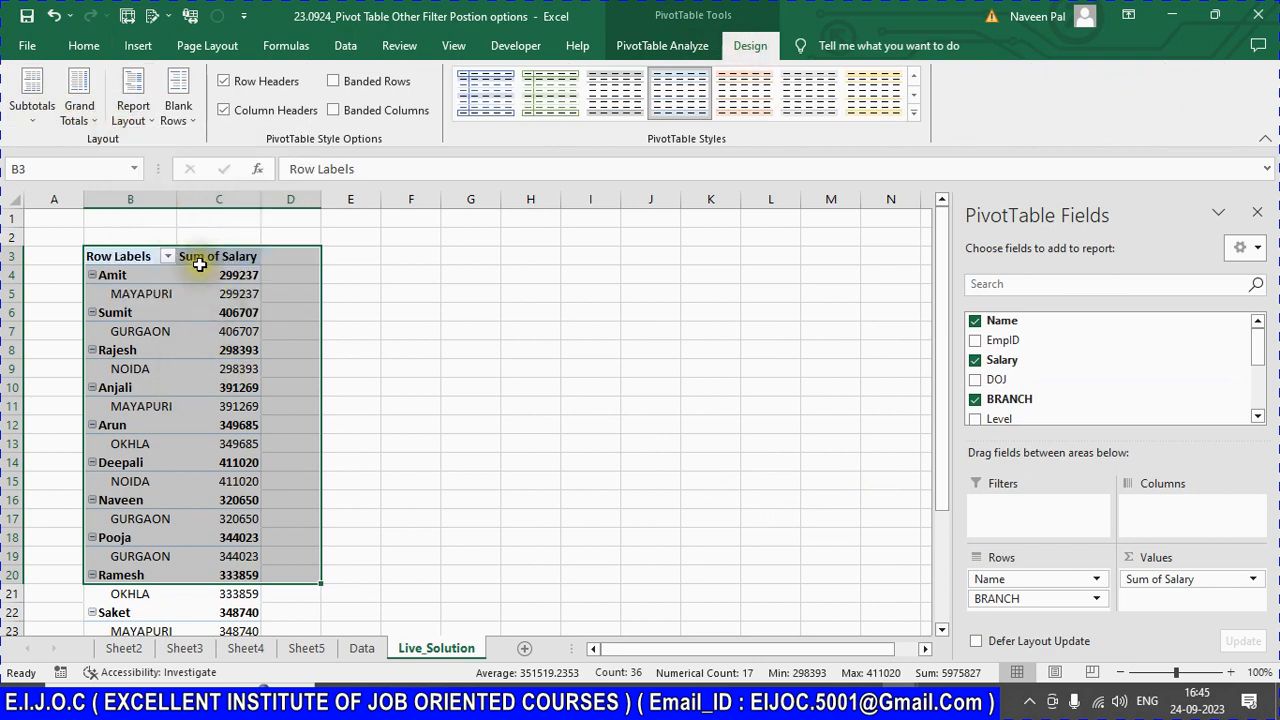
click(128, 120)
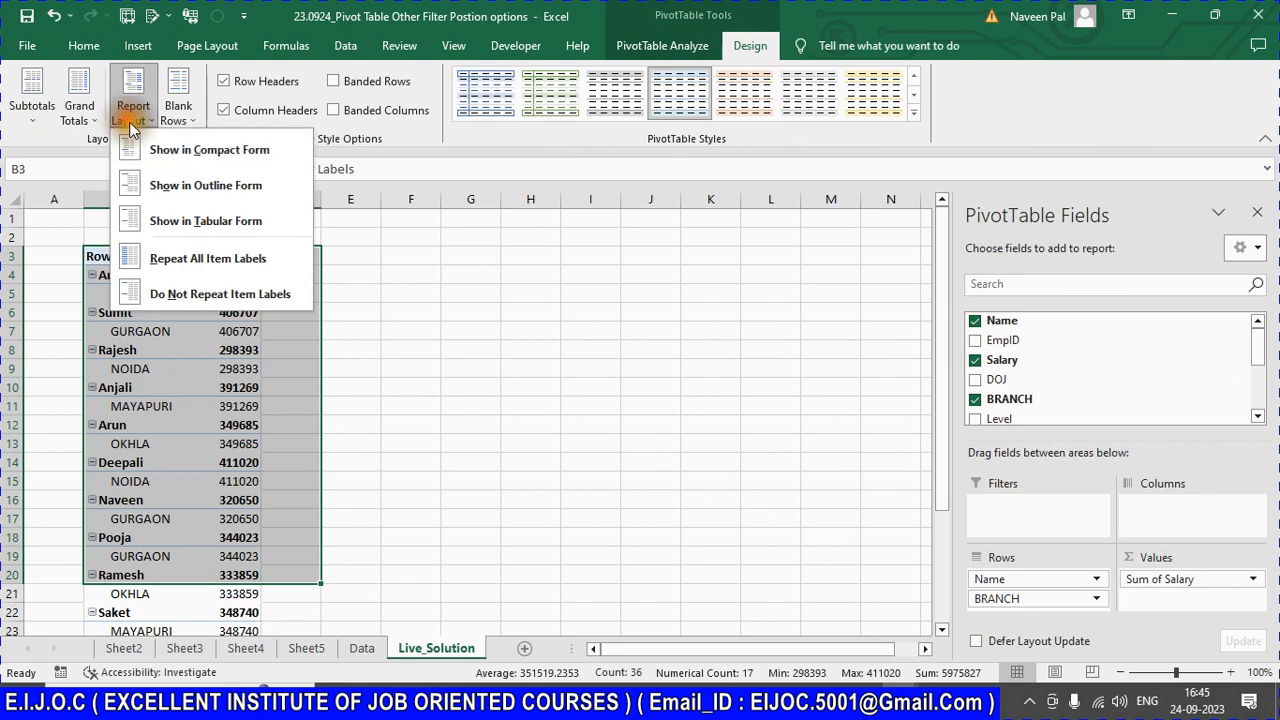
click(190, 224)
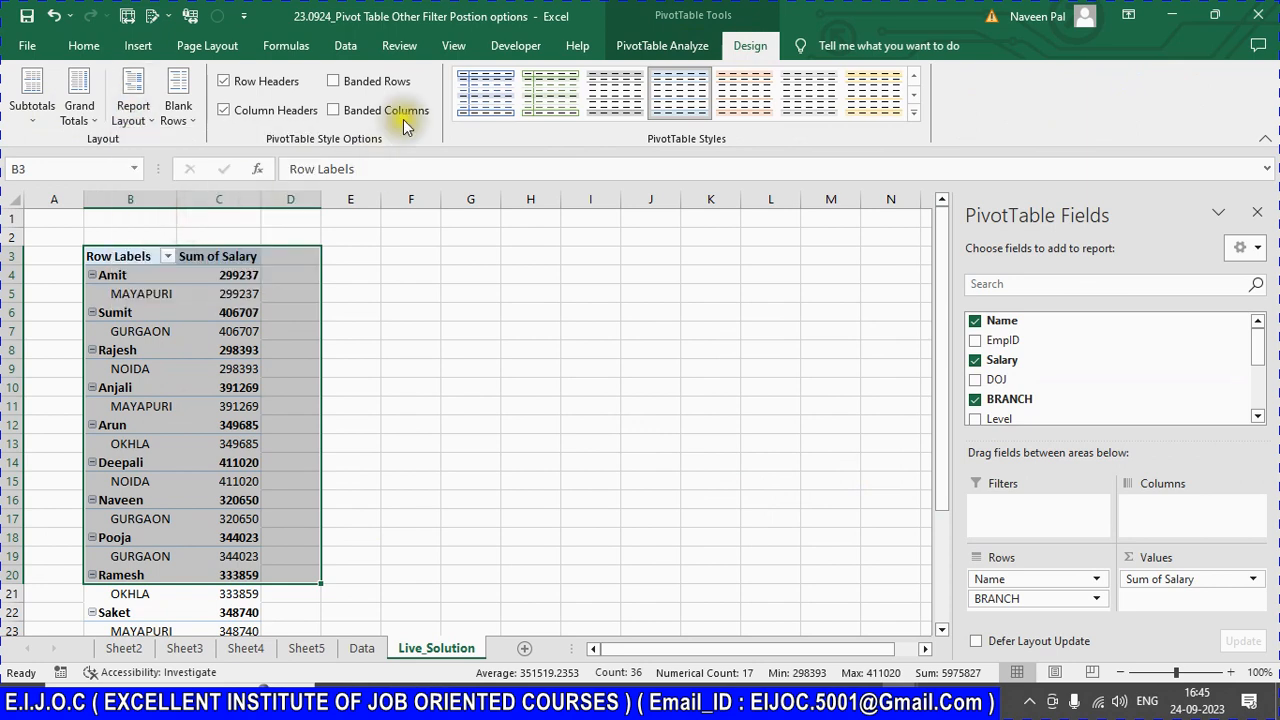
Step: Turn off the expand/collapse (+/-) buttons in the PivotTable
click(655, 46)
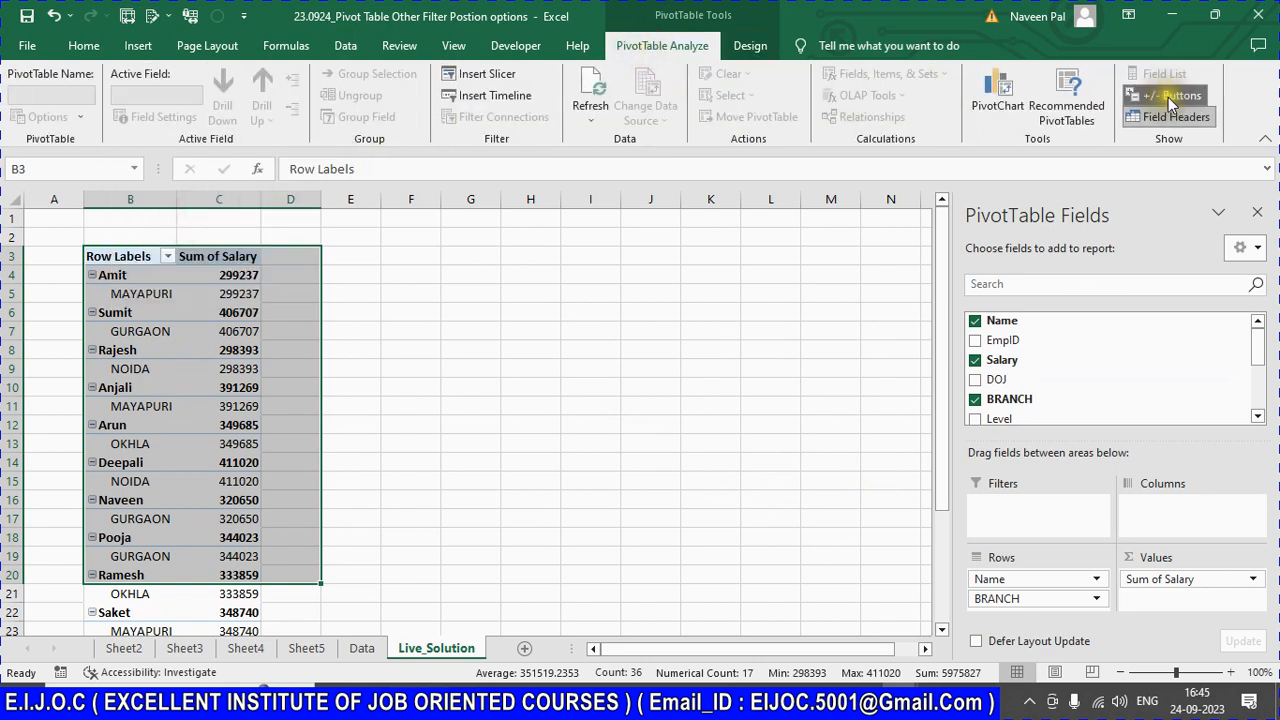
click(1165, 95)
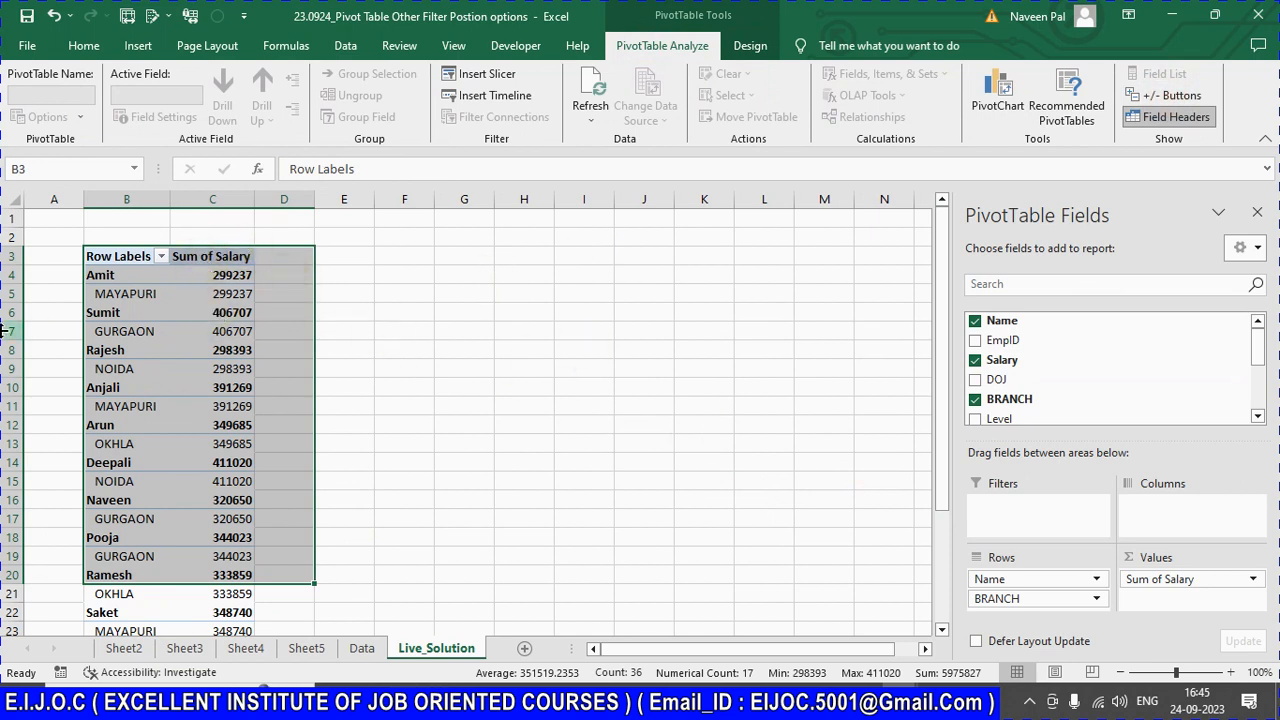
Step: With only the Row Labels header cell selected, try the outline report layout and settle on tabular form
click(136, 279)
click(142, 255)
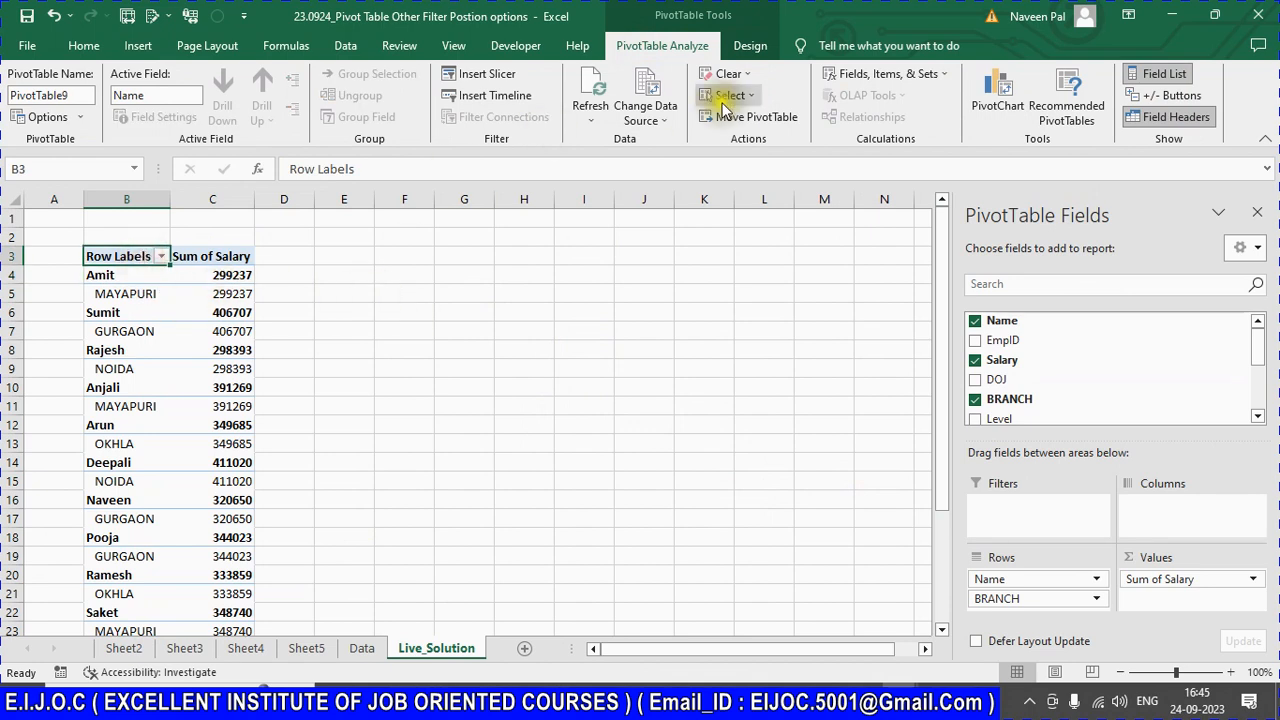
click(736, 45)
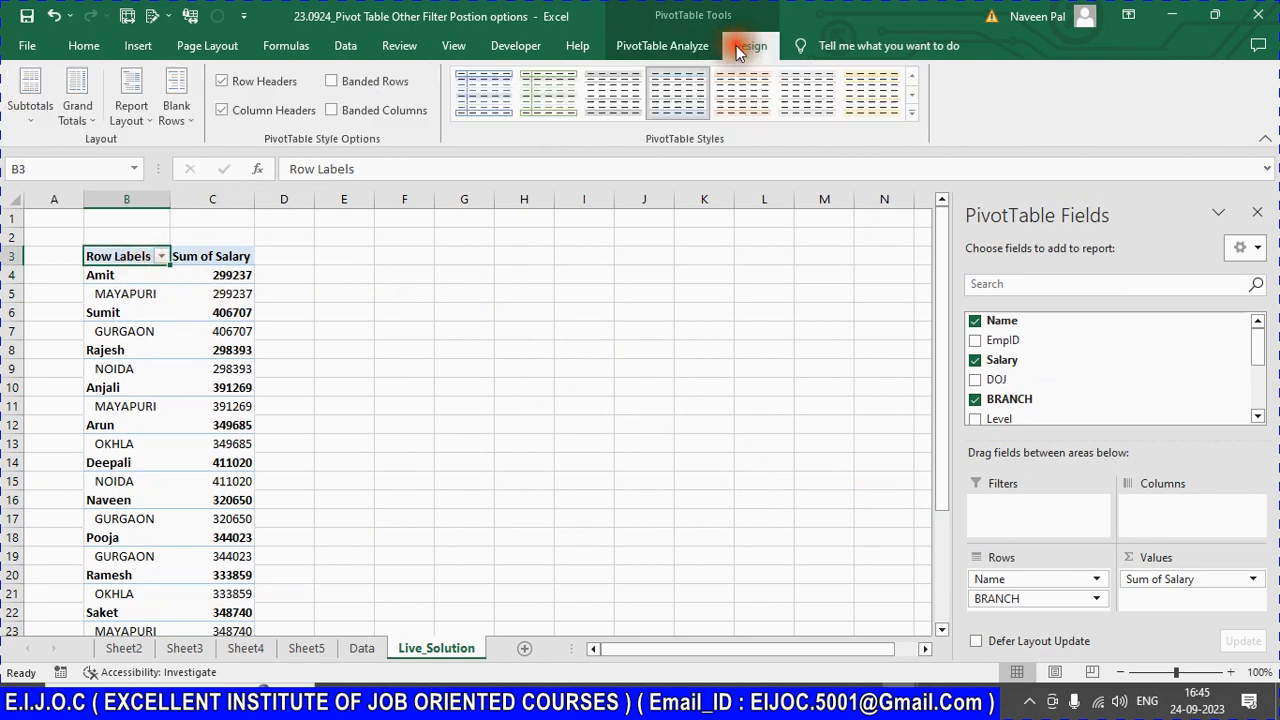
click(133, 105)
click(170, 187)
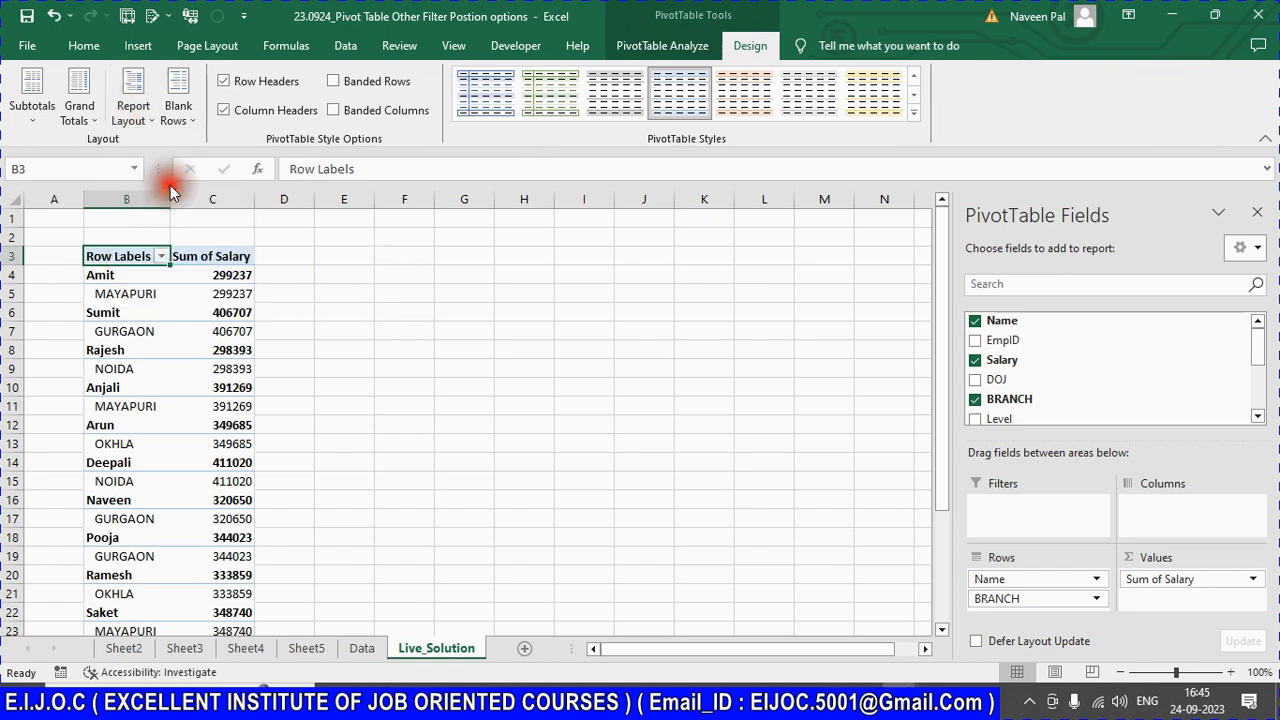
click(141, 127)
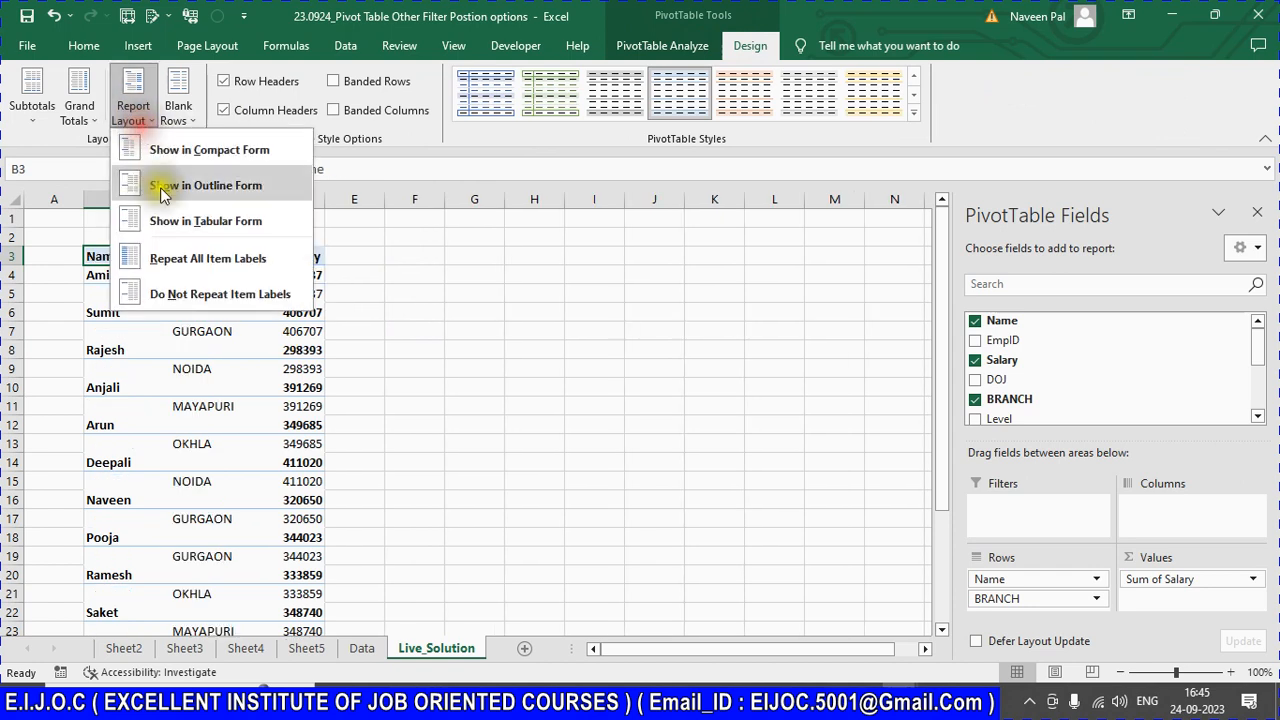
click(181, 219)
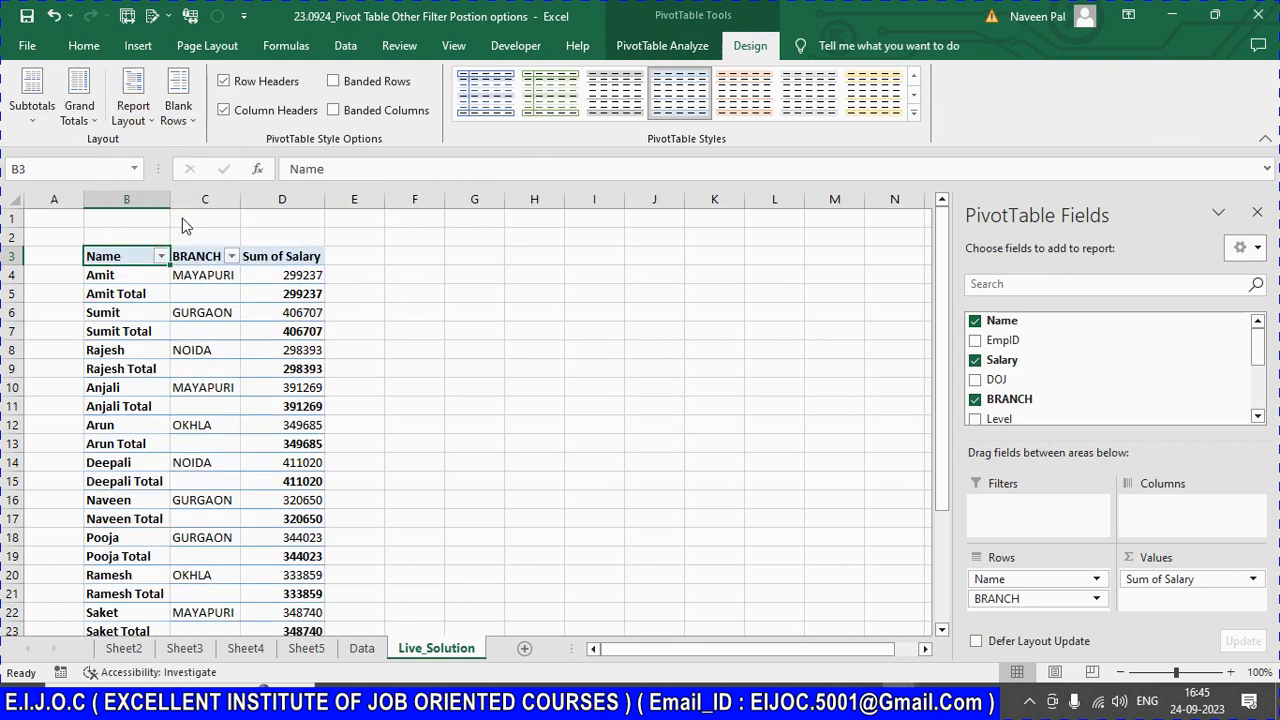
click(133, 108)
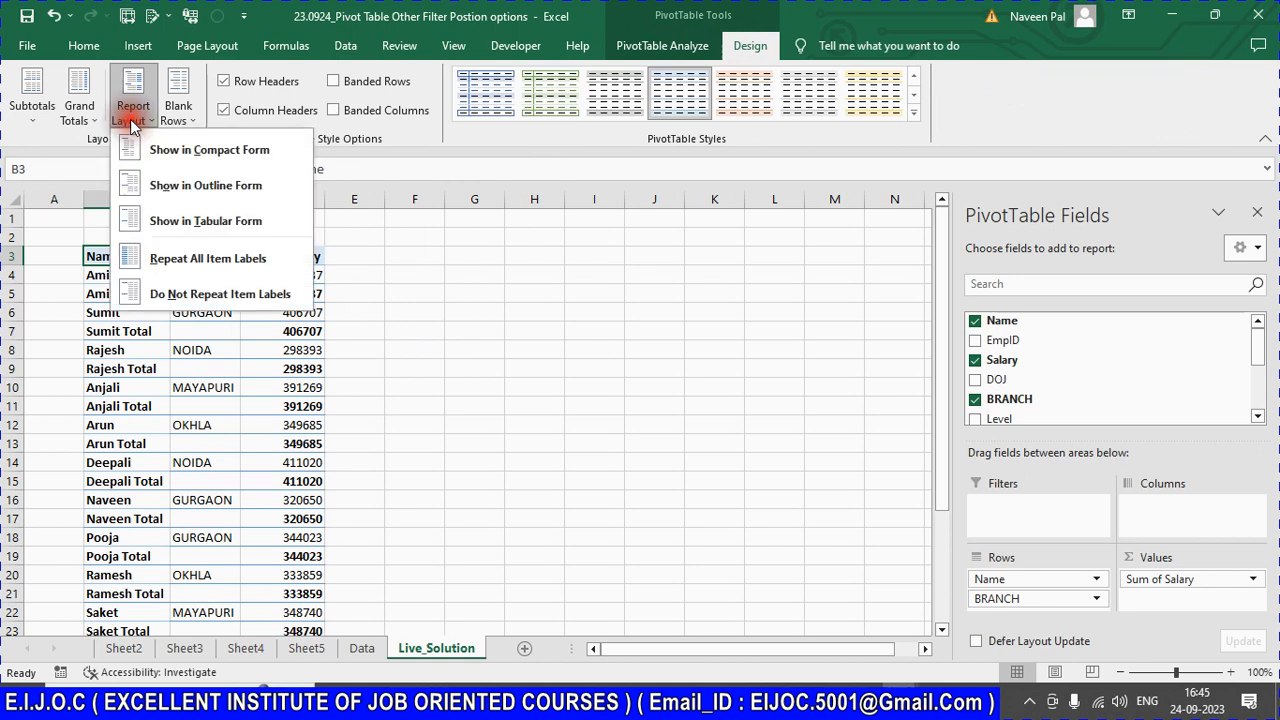
click(187, 224)
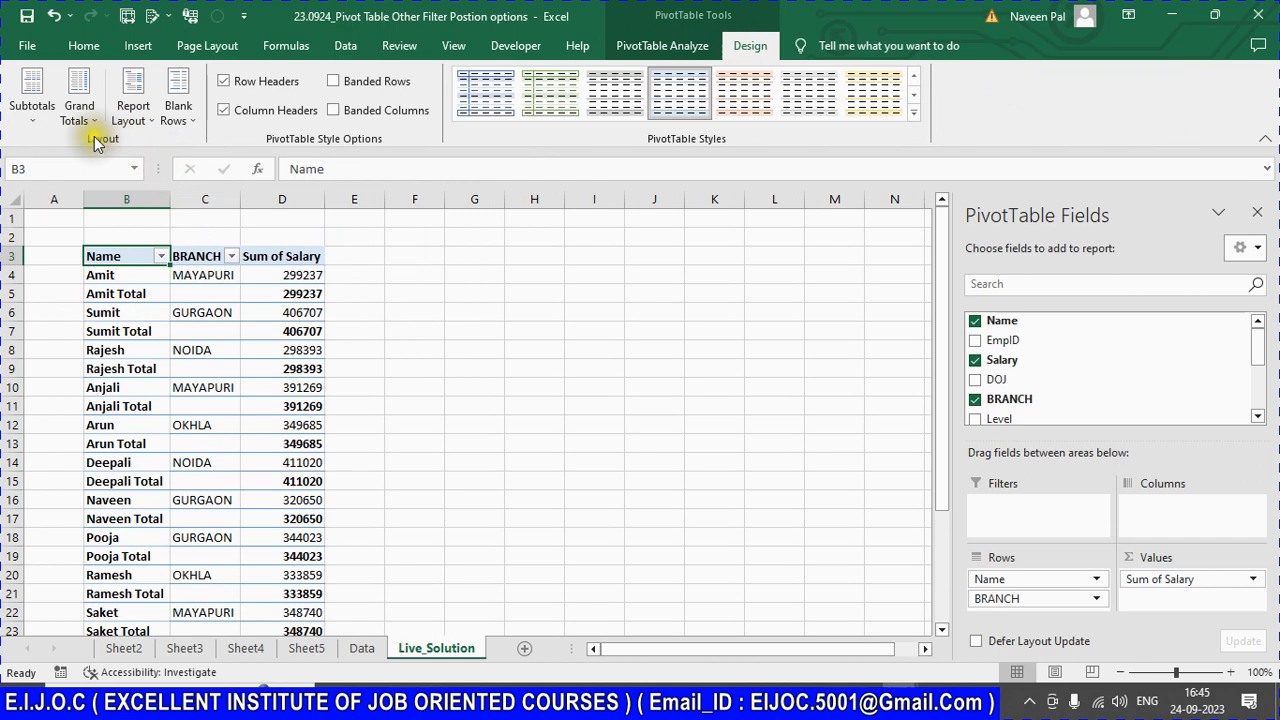
Step: Remove the subtotals from the PivotTable and turn grand totals off for rows and columns
click(9, 118)
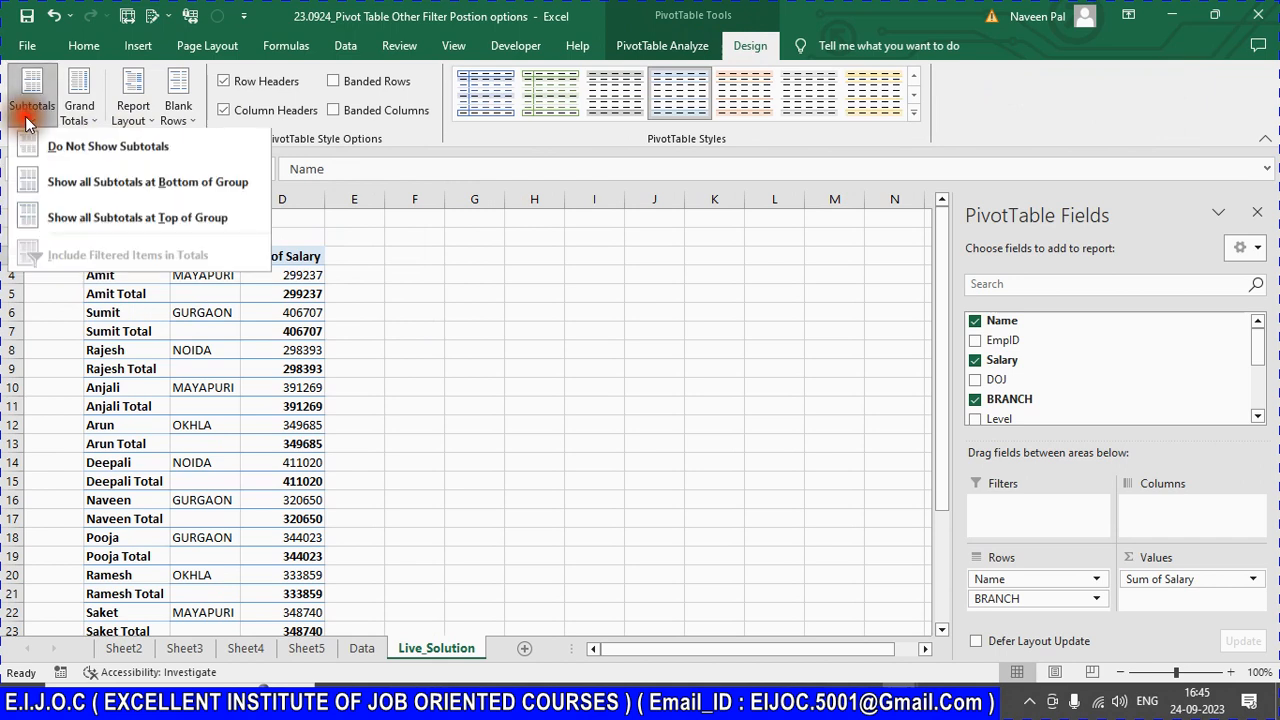
click(105, 156)
click(79, 108)
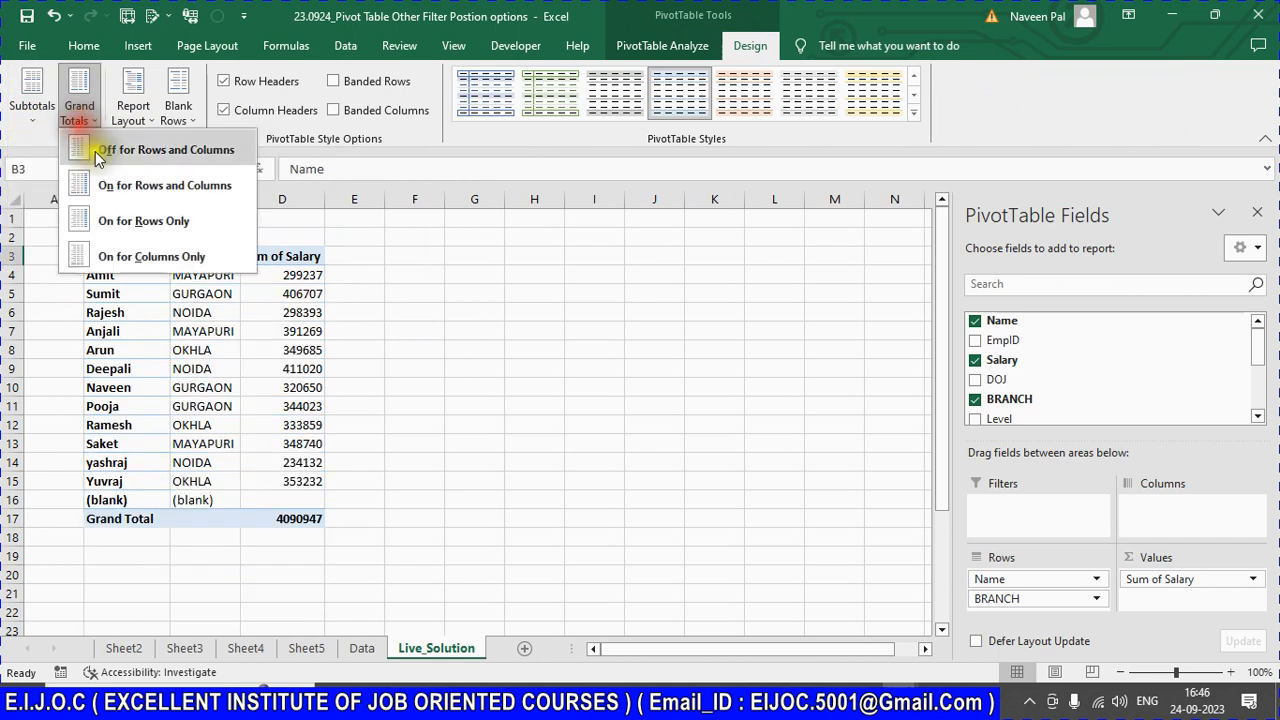
click(155, 150)
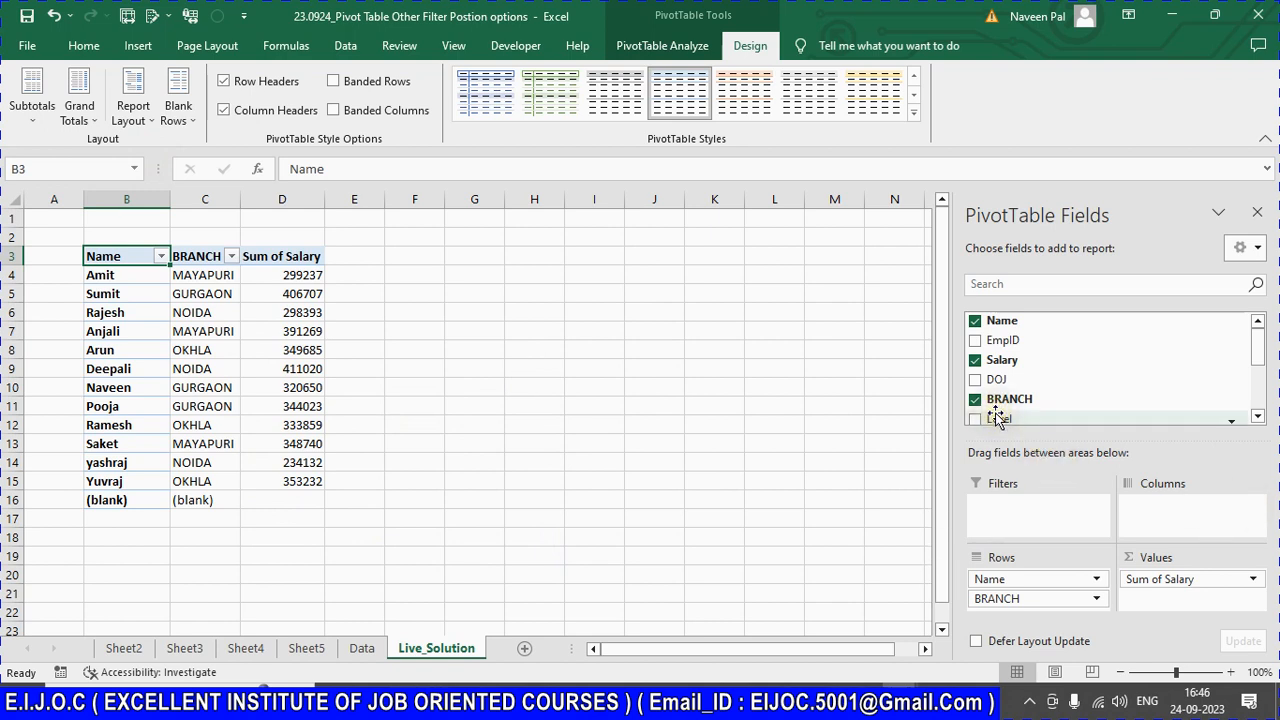
Step: Add EmpID, DOJ, Level, Month, RANK and Salary Credit Date as report filters of the PivotTable
drag(1003, 340, 1020, 515)
drag(996, 380, 1048, 516)
click(1258, 416)
drag(1000, 330, 1036, 537)
drag(1005, 351, 1045, 524)
drag(1008, 373, 1049, 526)
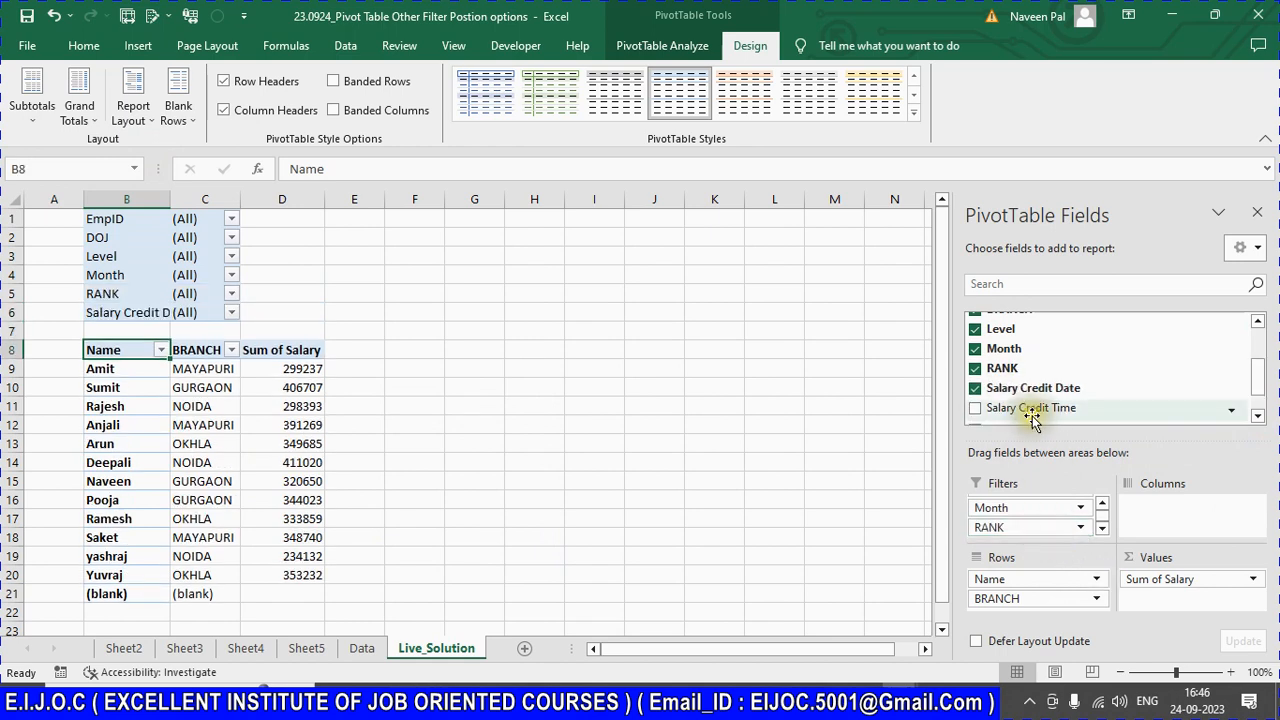
Step: Add Salary Credit Time and Salary Credit Date & Time to the PivotTable's report filters
drag(1032, 418, 1052, 530)
click(1257, 416)
click(1255, 416)
drag(1140, 394, 1075, 537)
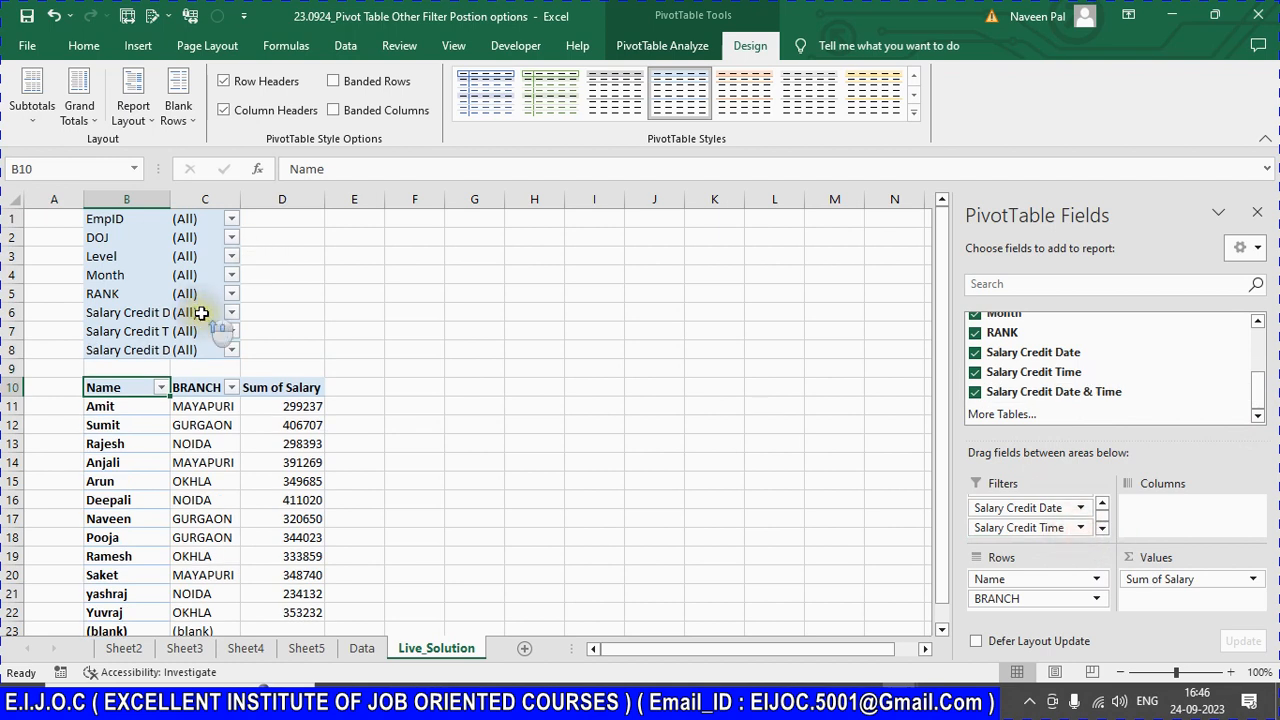
Step: Review the example arrangement of report filters in D3:N4 on Sheet2 and return to the Live_Solution sheet
click(314, 293)
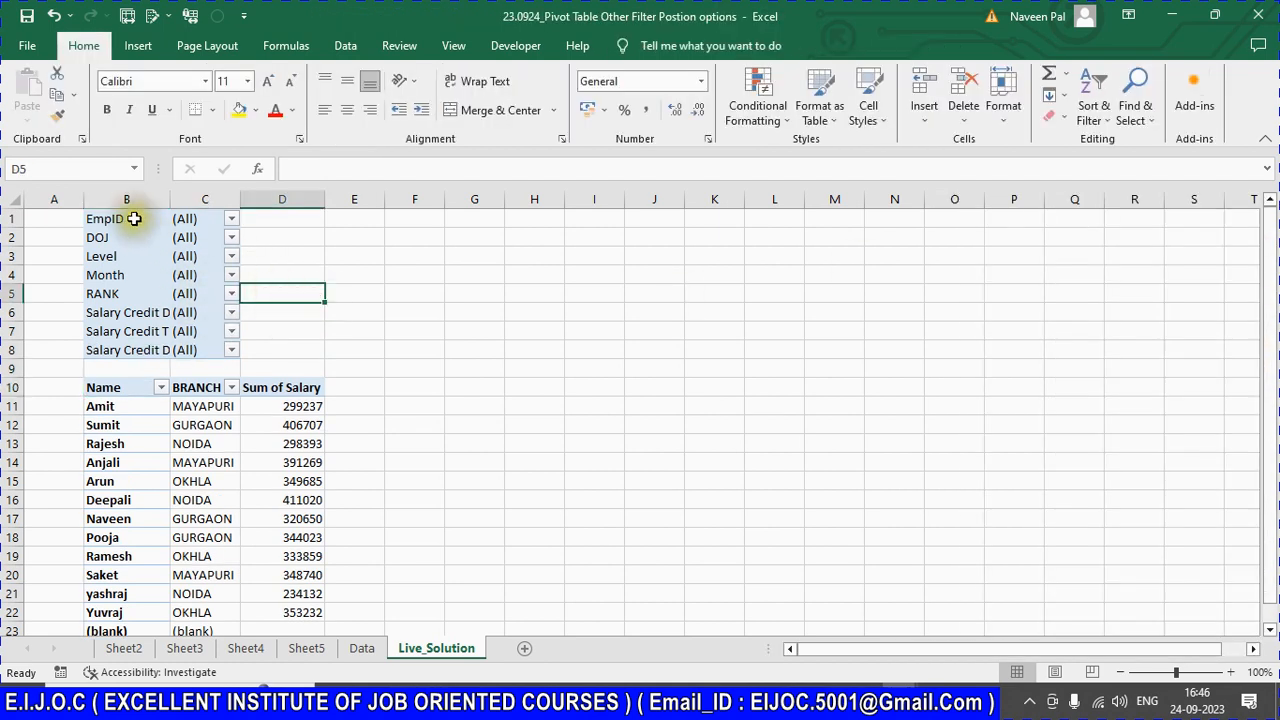
click(128, 218)
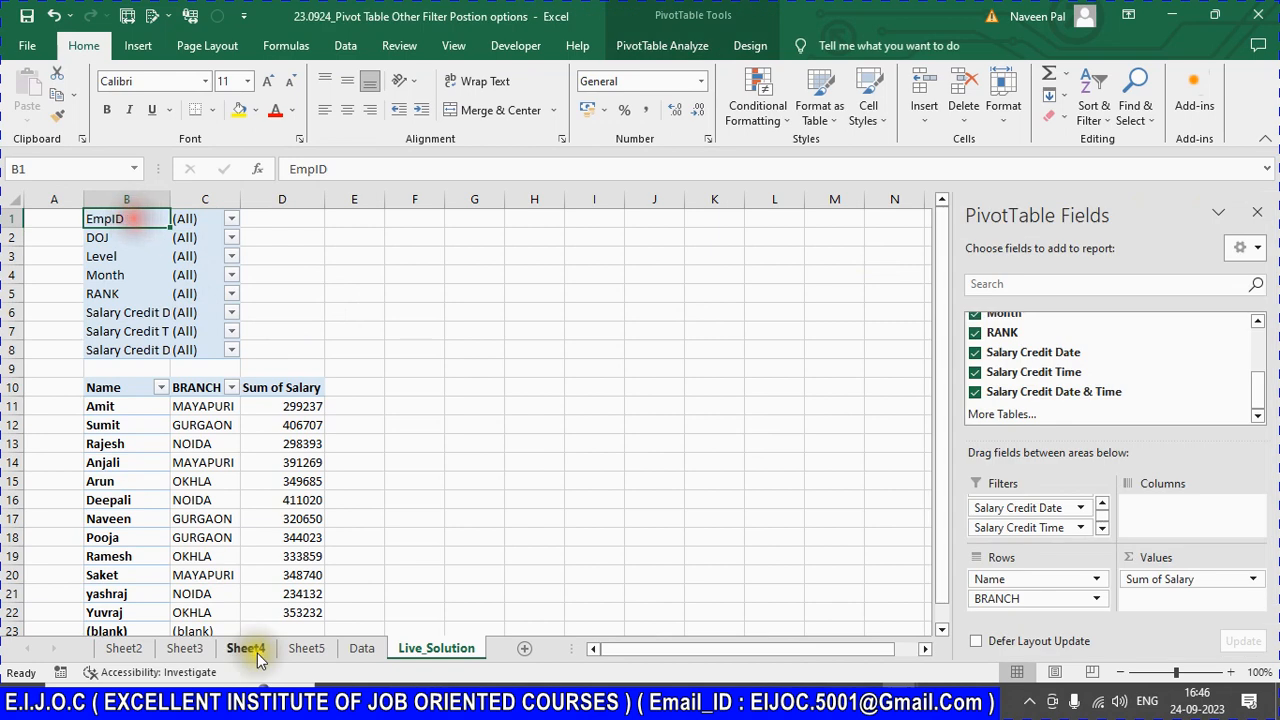
click(124, 648)
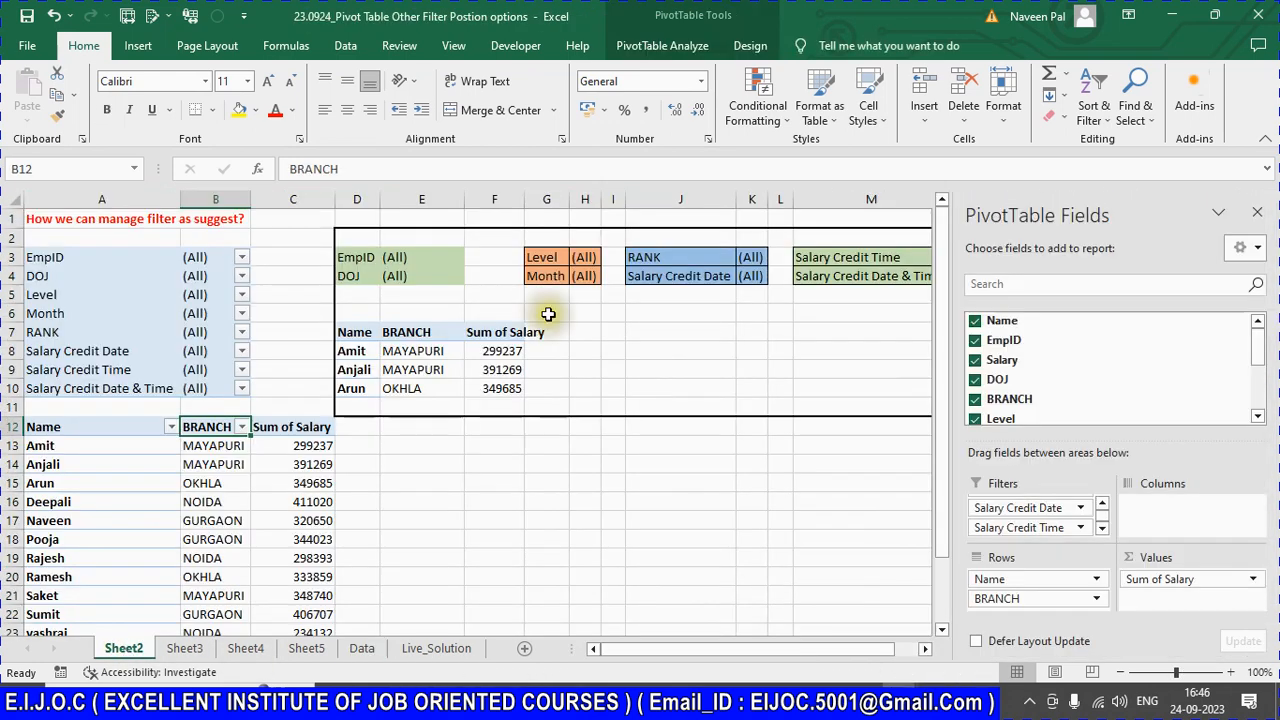
drag(358, 260, 965, 276)
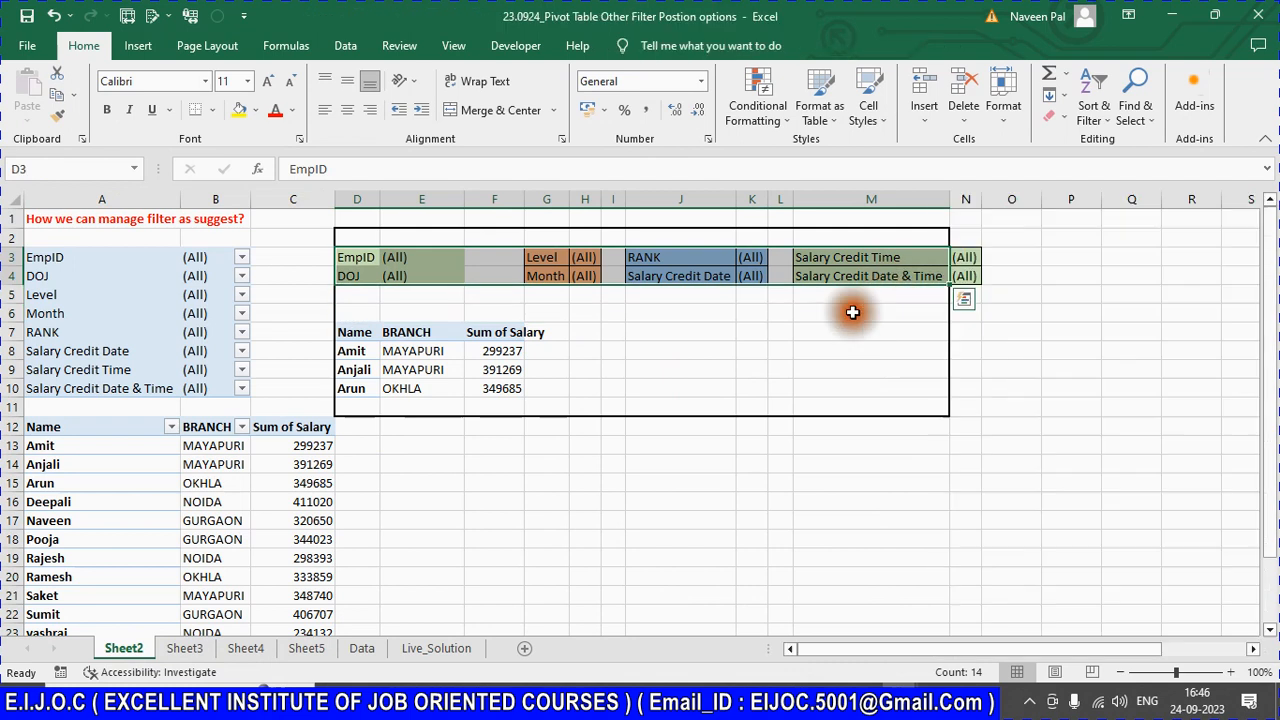
click(435, 650)
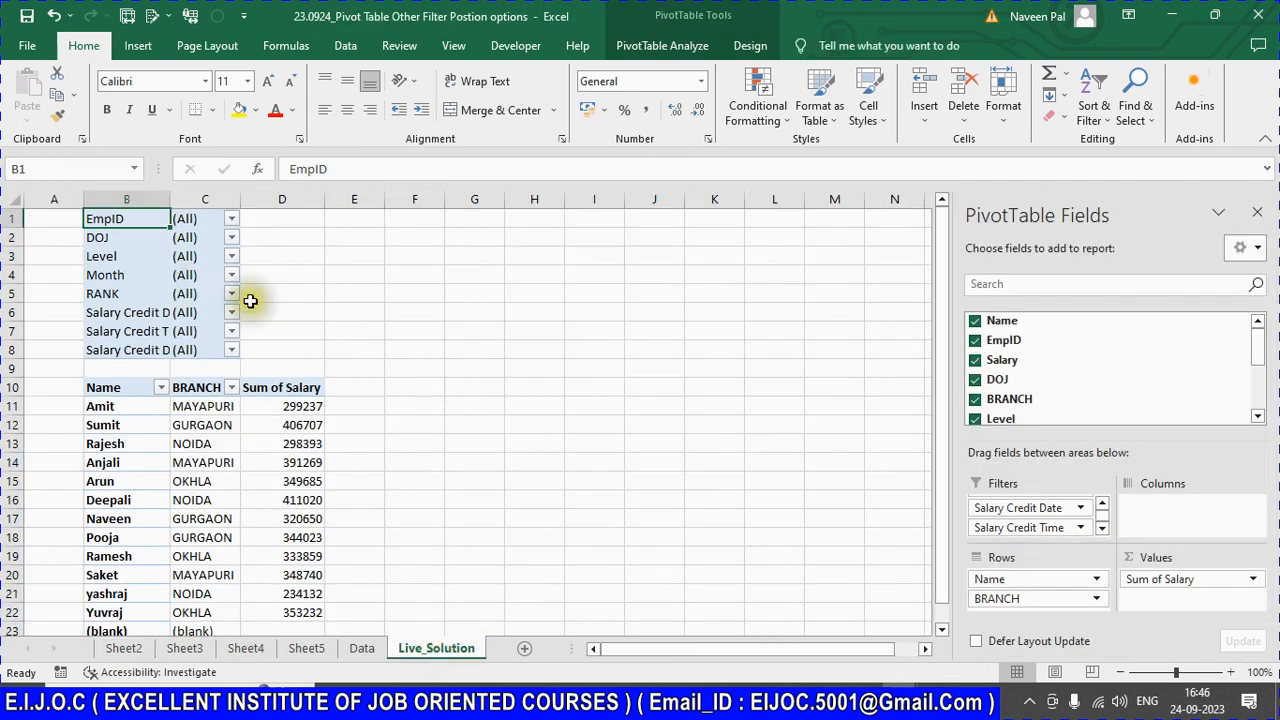
Step: Set the PivotTable's report filter fields per column to 2 and paste the captured picture of its options dialog at cell H13
right_click(147, 242)
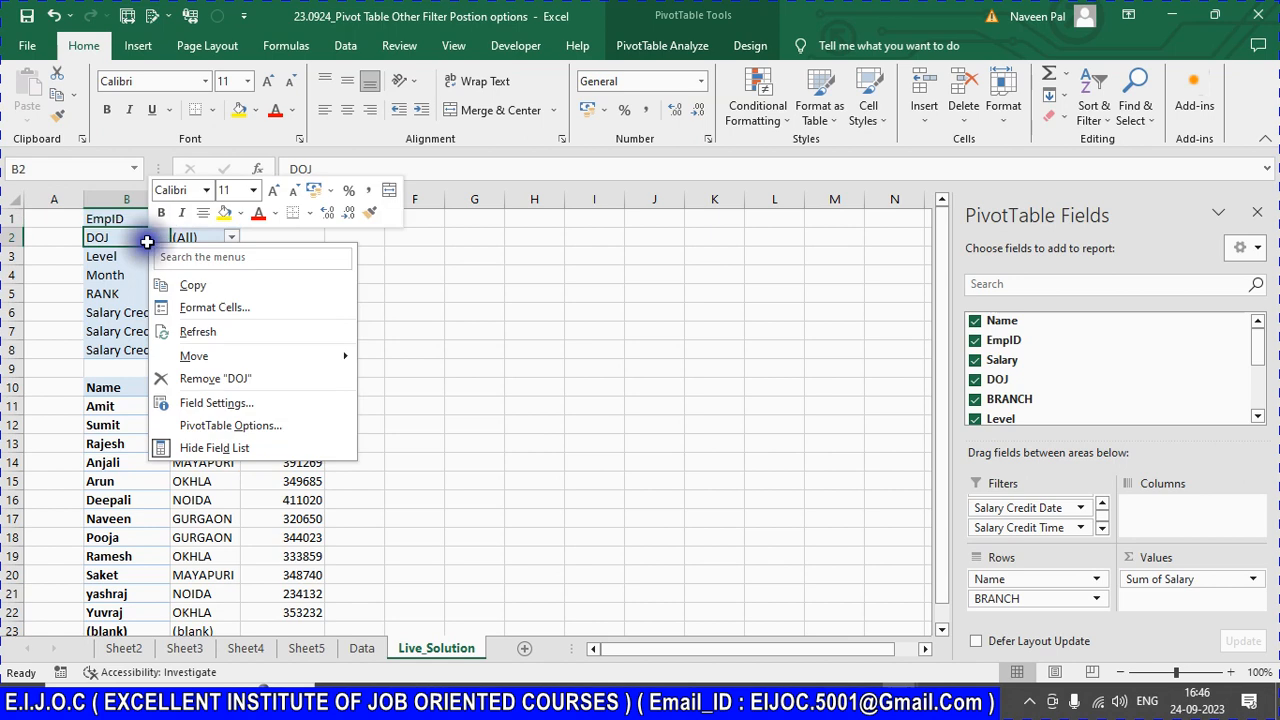
click(234, 426)
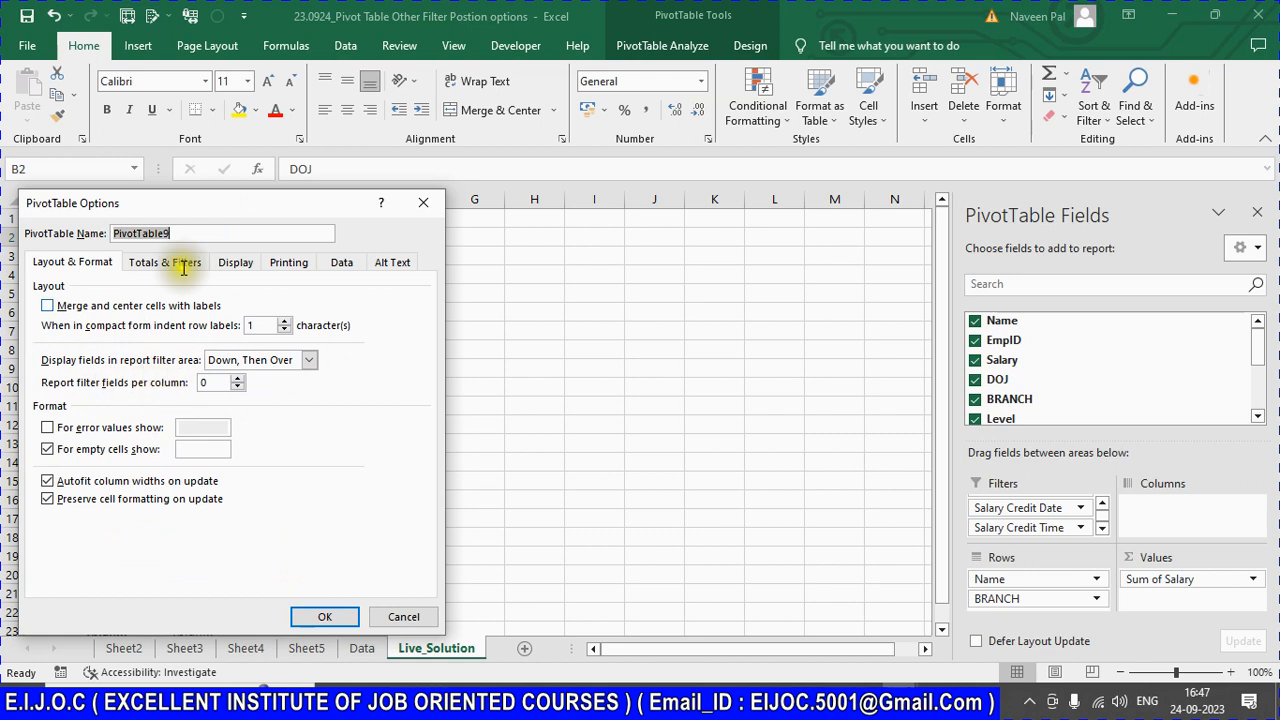
drag(240, 209, 615, 246)
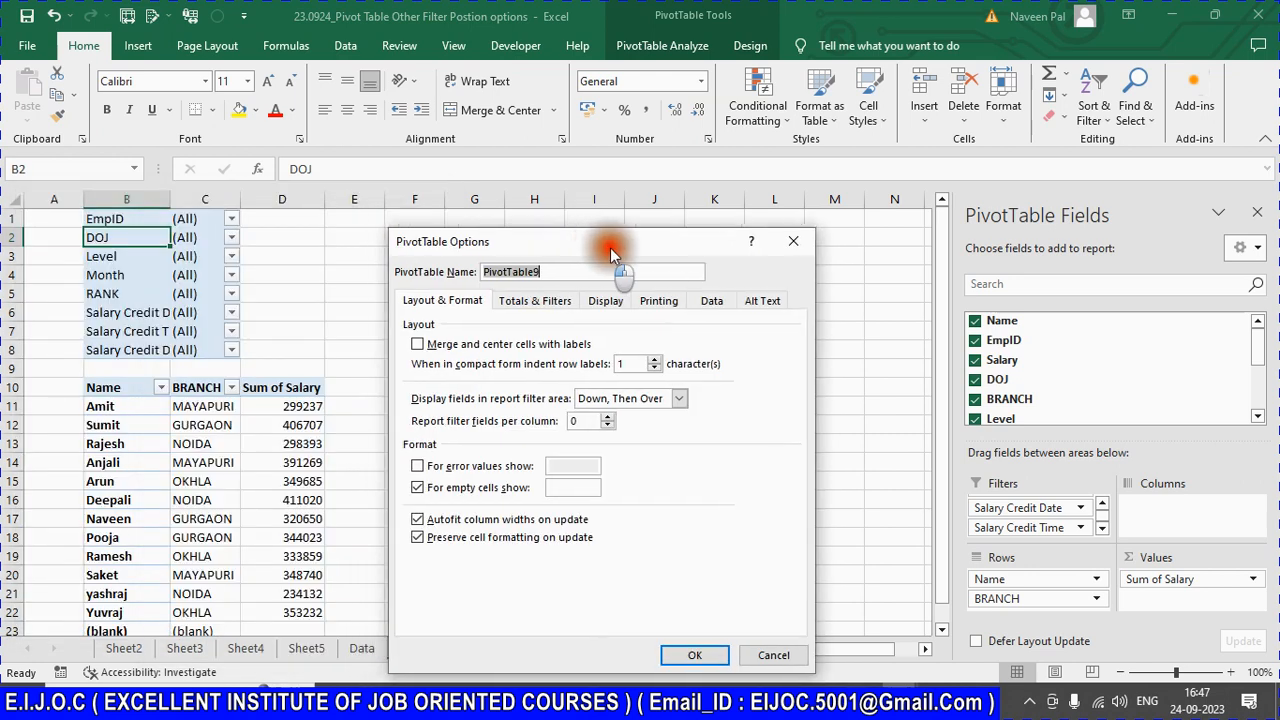
click(611, 414)
click(611, 414)
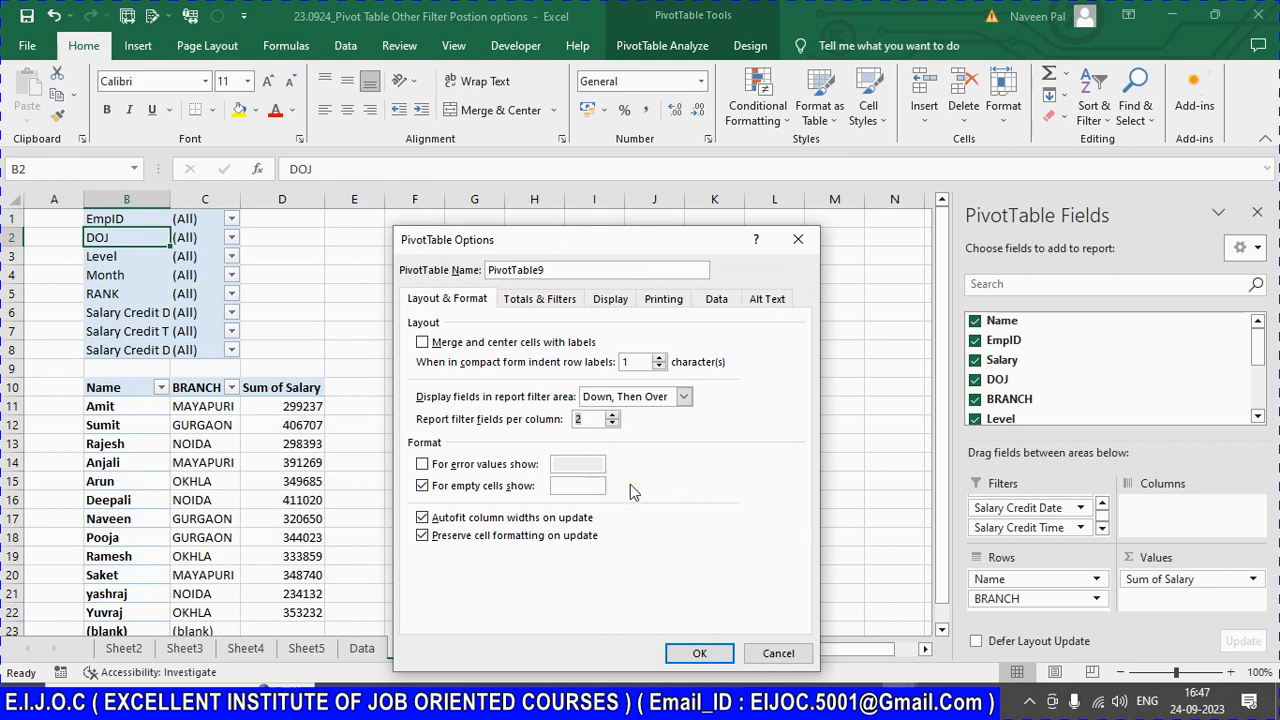
click(699, 652)
click(500, 443)
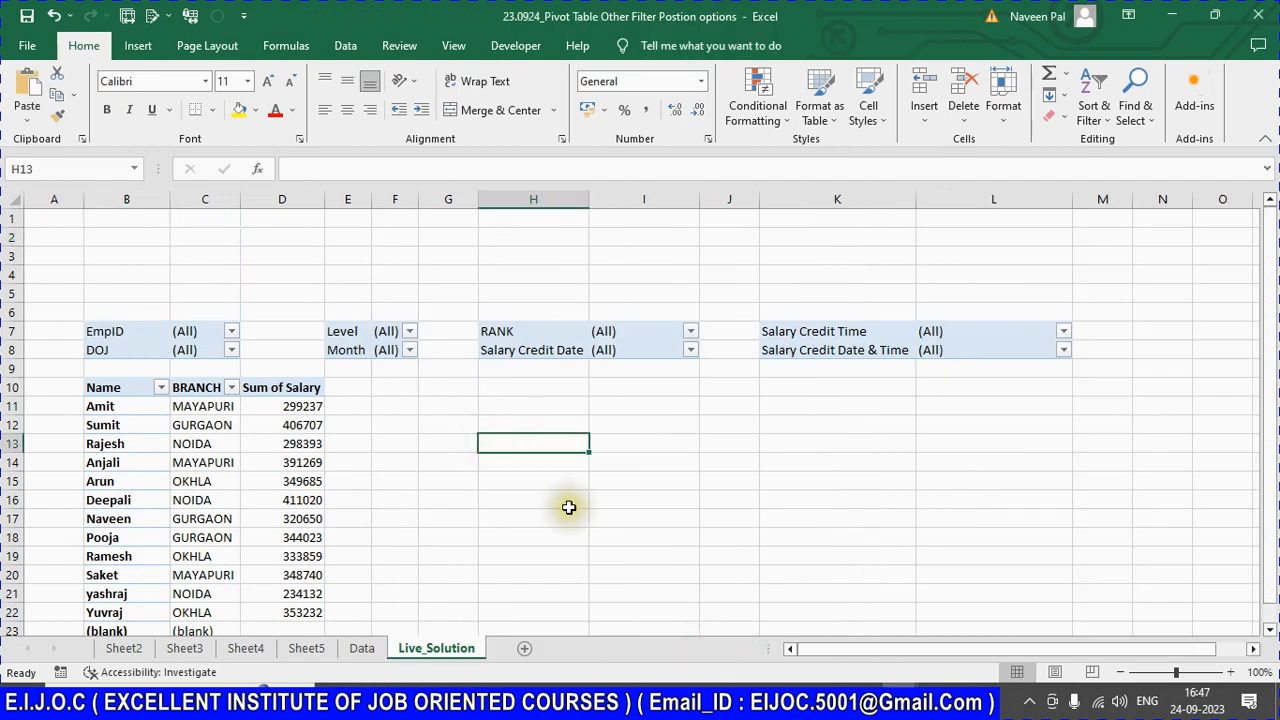
key(ctrl+v)
Step: Examine the report filter pairs one after another, from EmpID and DOJ through Salary Credit Time and Salary Credit Date & Time
drag(121, 331, 125, 352)
drag(366, 334, 366, 352)
drag(560, 333, 571, 349)
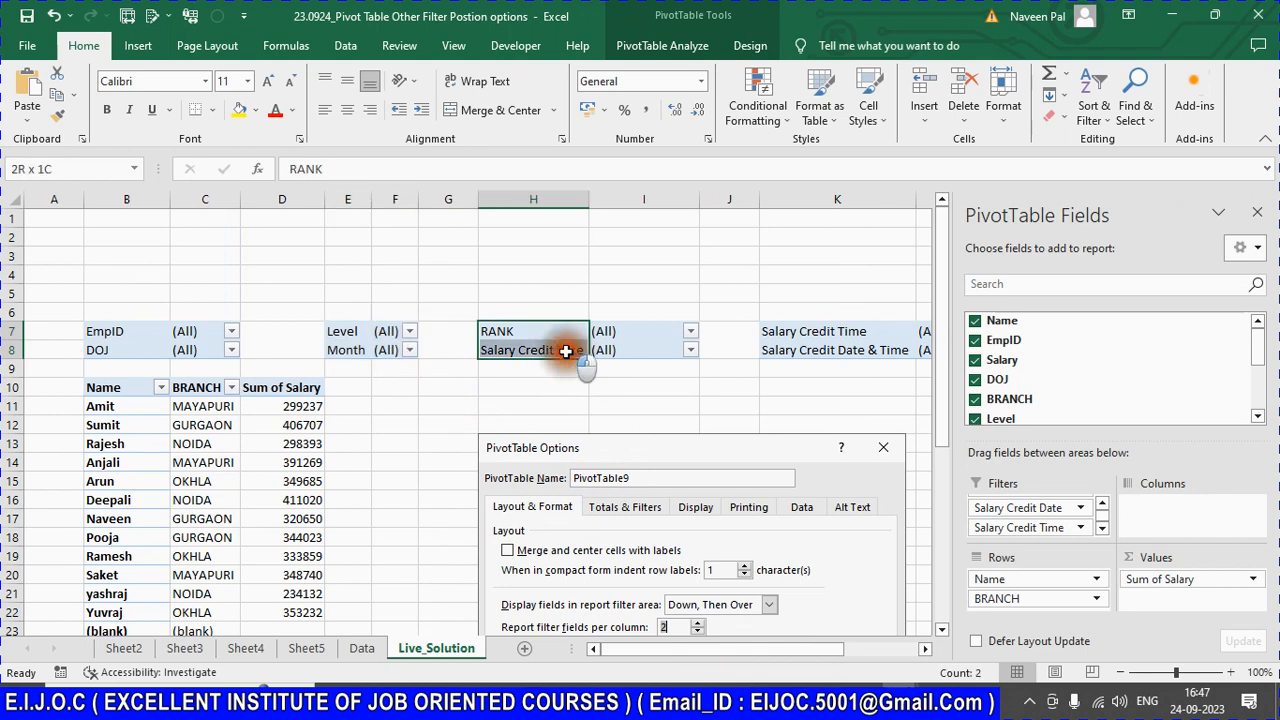
drag(838, 325, 850, 352)
click(868, 386)
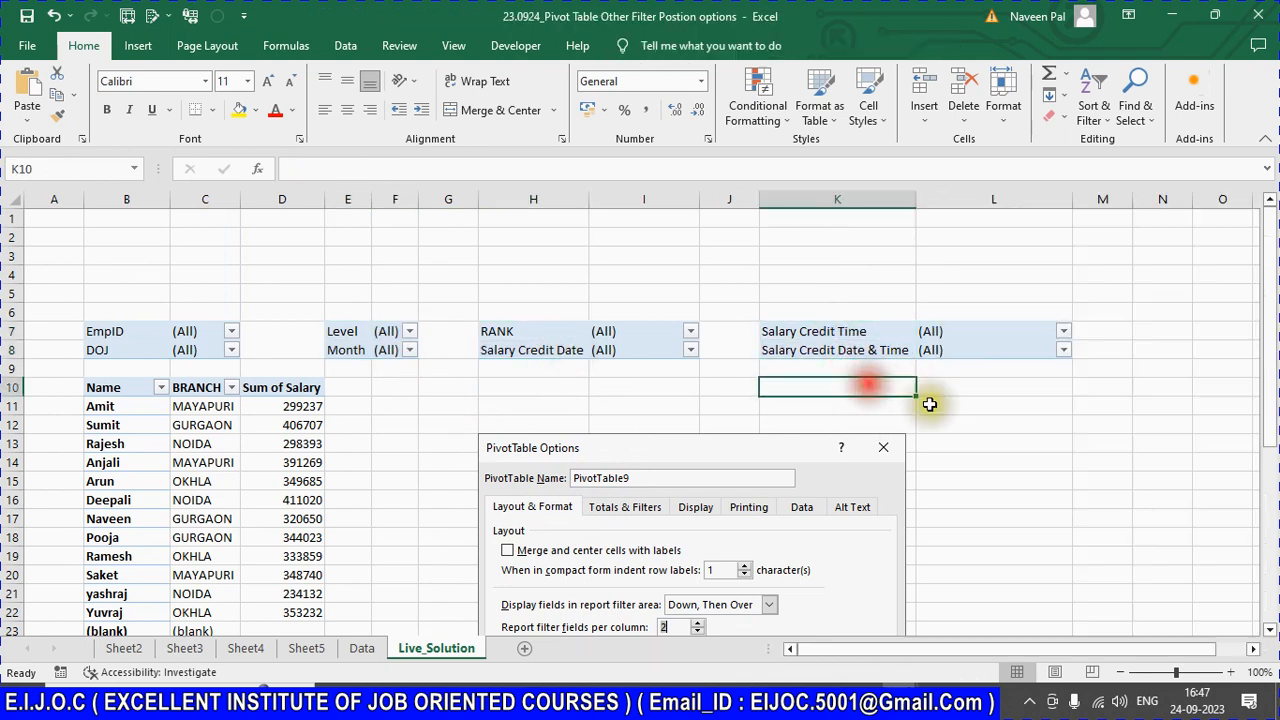
Step: Set the PivotTable's report filter fields per column to 3
click(145, 412)
right_click(150, 413)
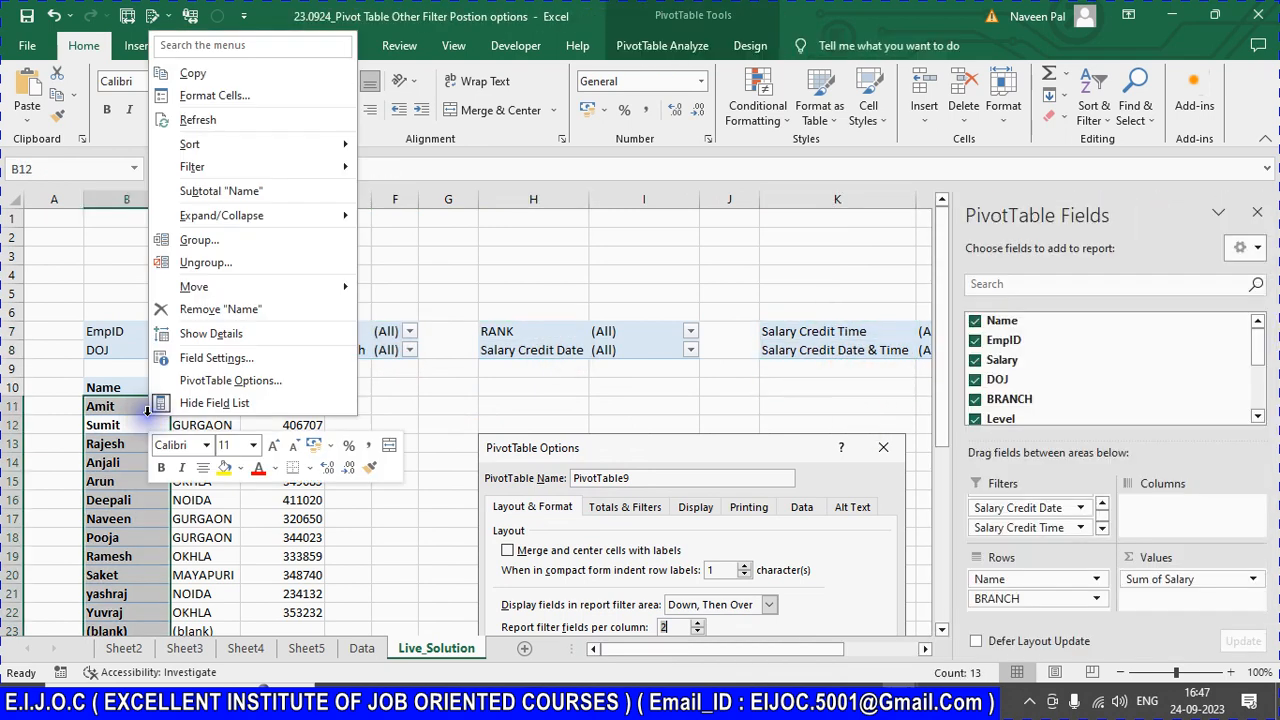
click(215, 381)
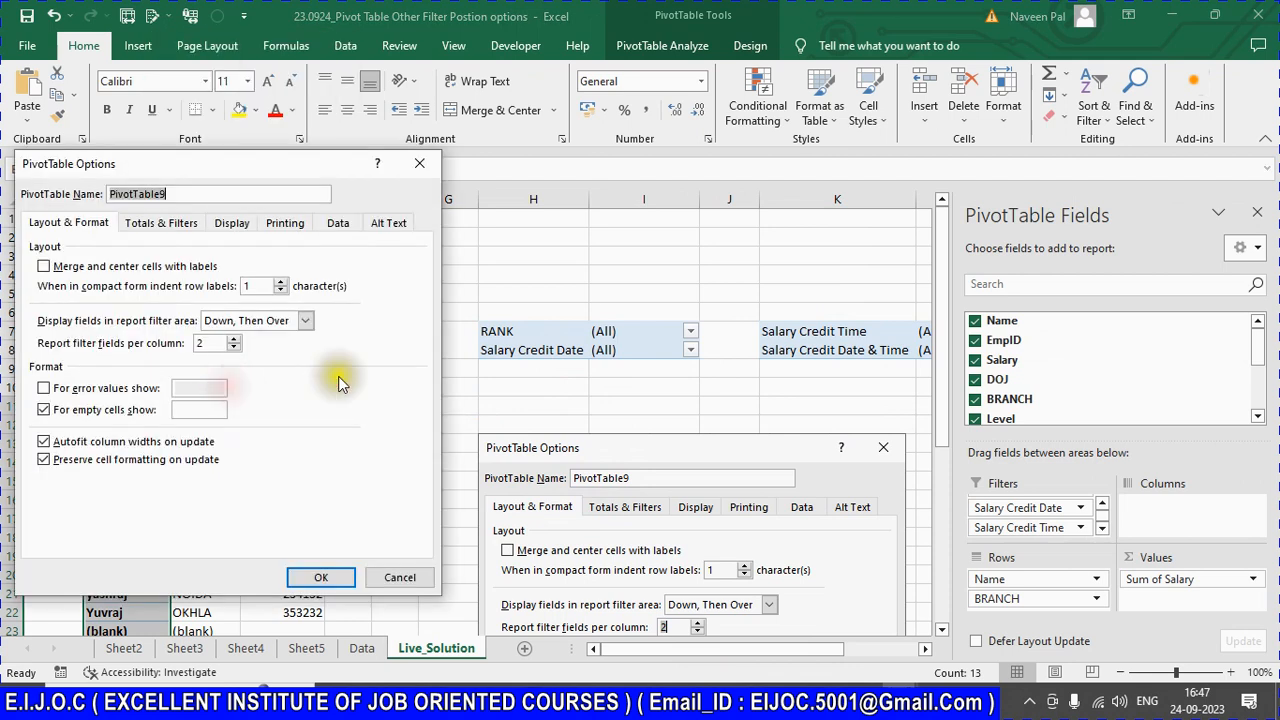
text(3)
click(320, 577)
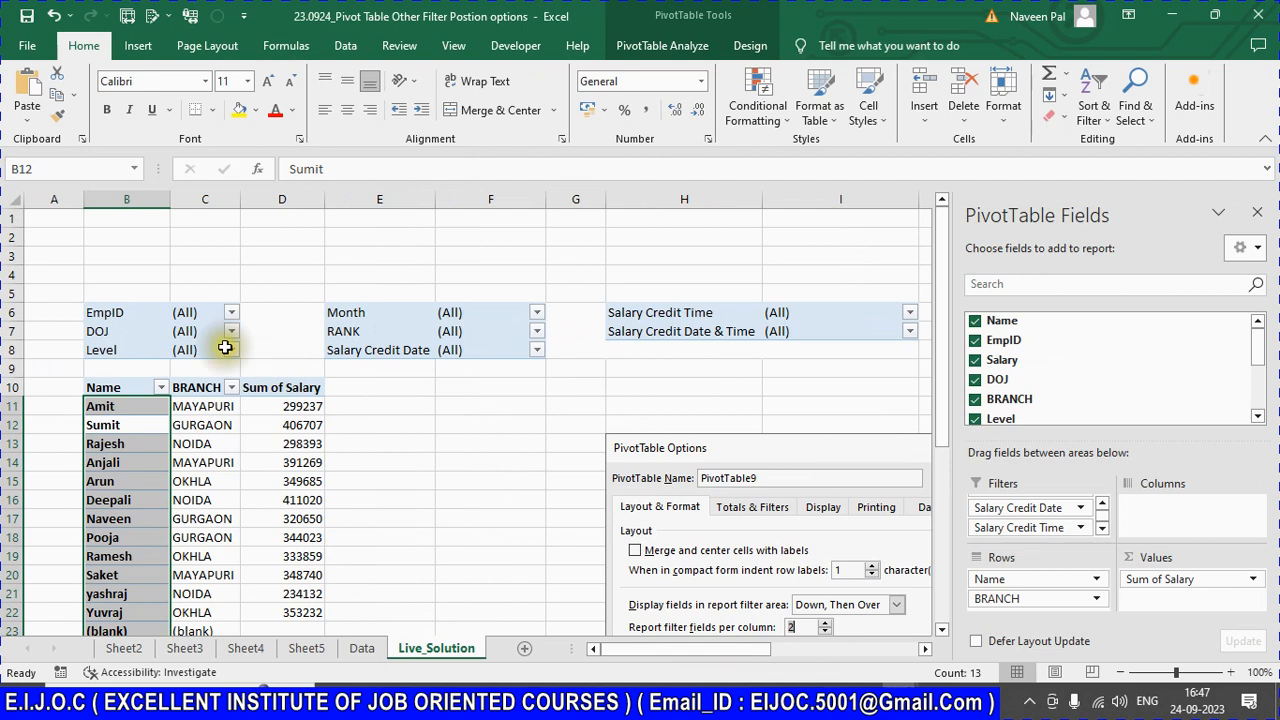
Step: Set the PivotTable's report filter fields per column to 4
right_click(160, 440)
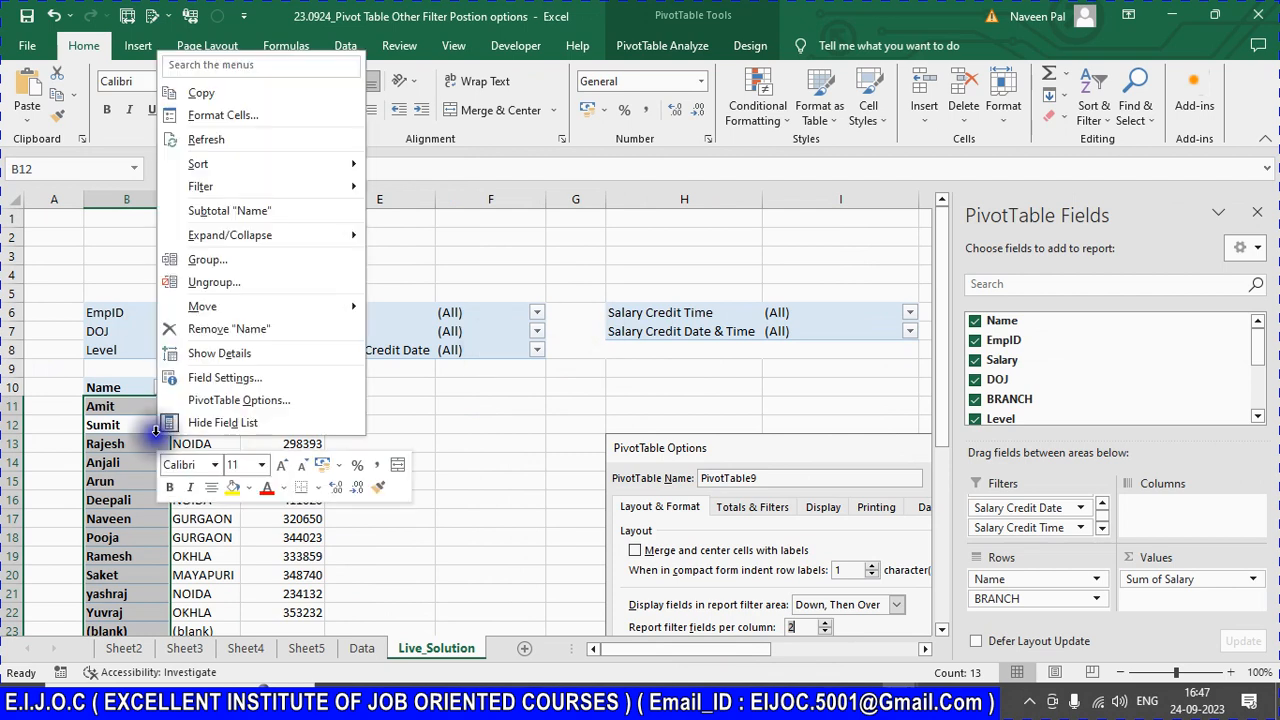
click(232, 399)
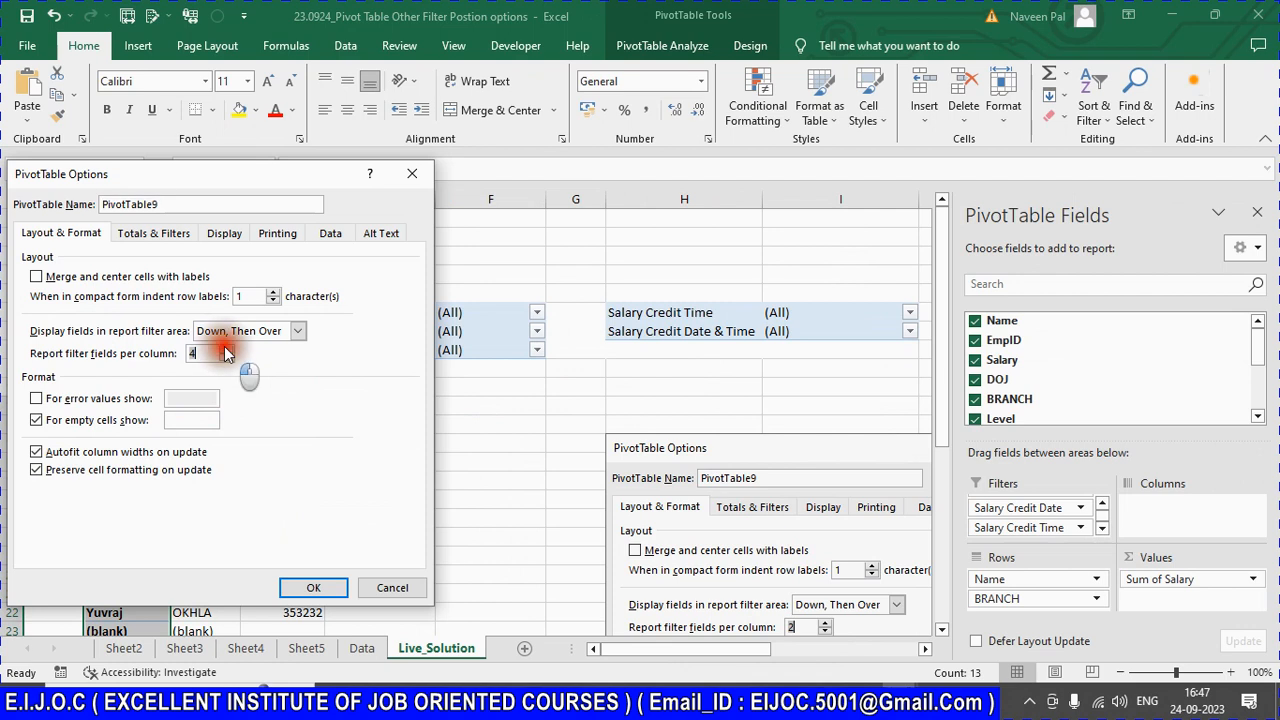
click(295, 590)
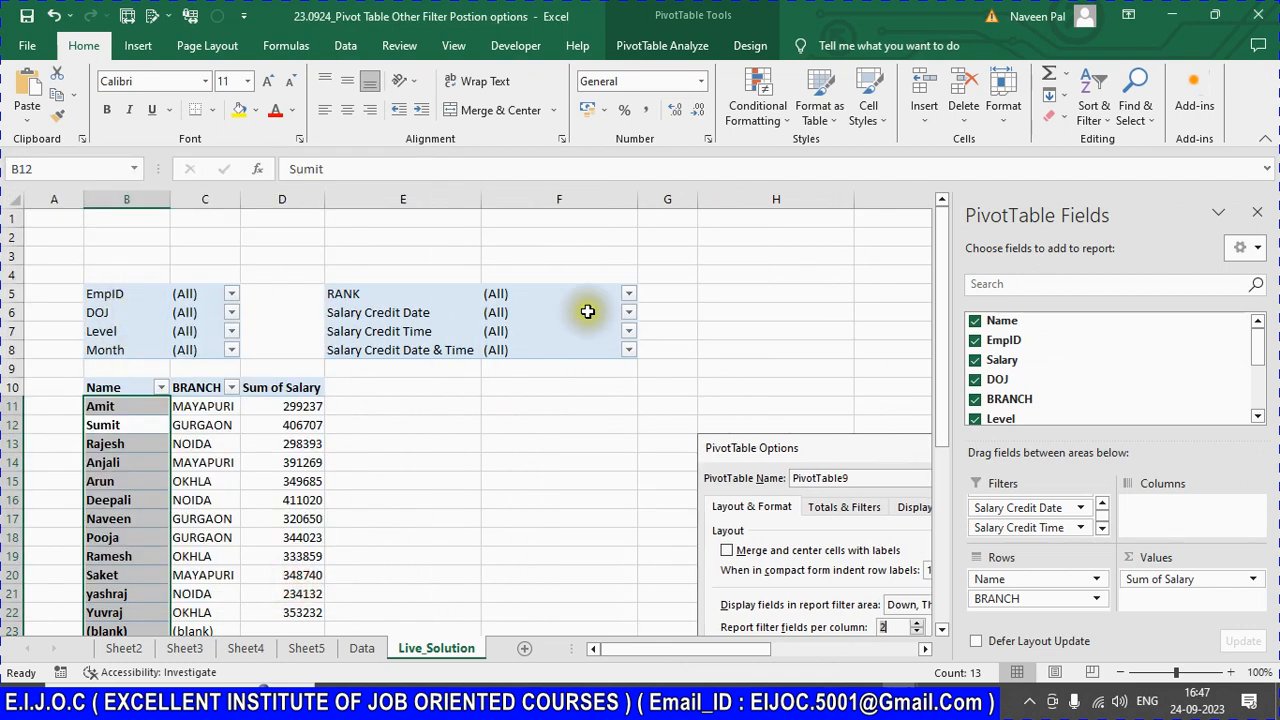
Step: Set the PivotTable's report filter fields per column to 5 and check the resulting filter columns
right_click(123, 412)
click(200, 376)
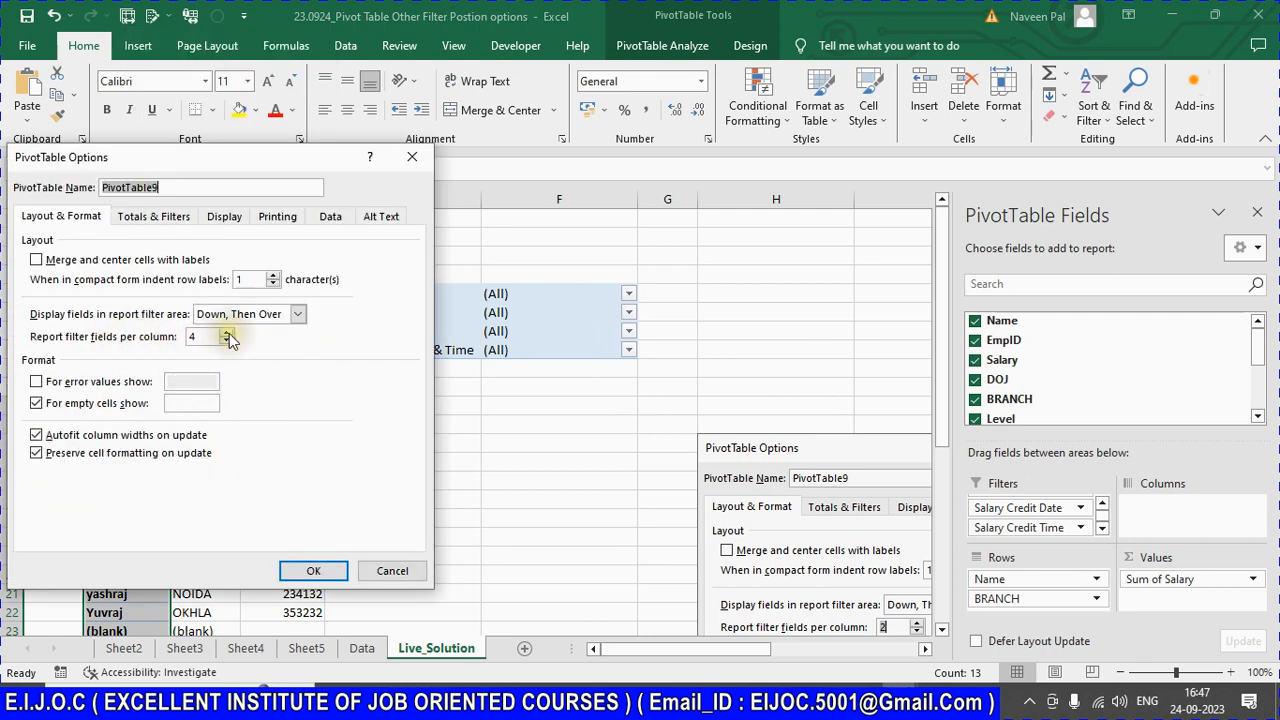
click(303, 578)
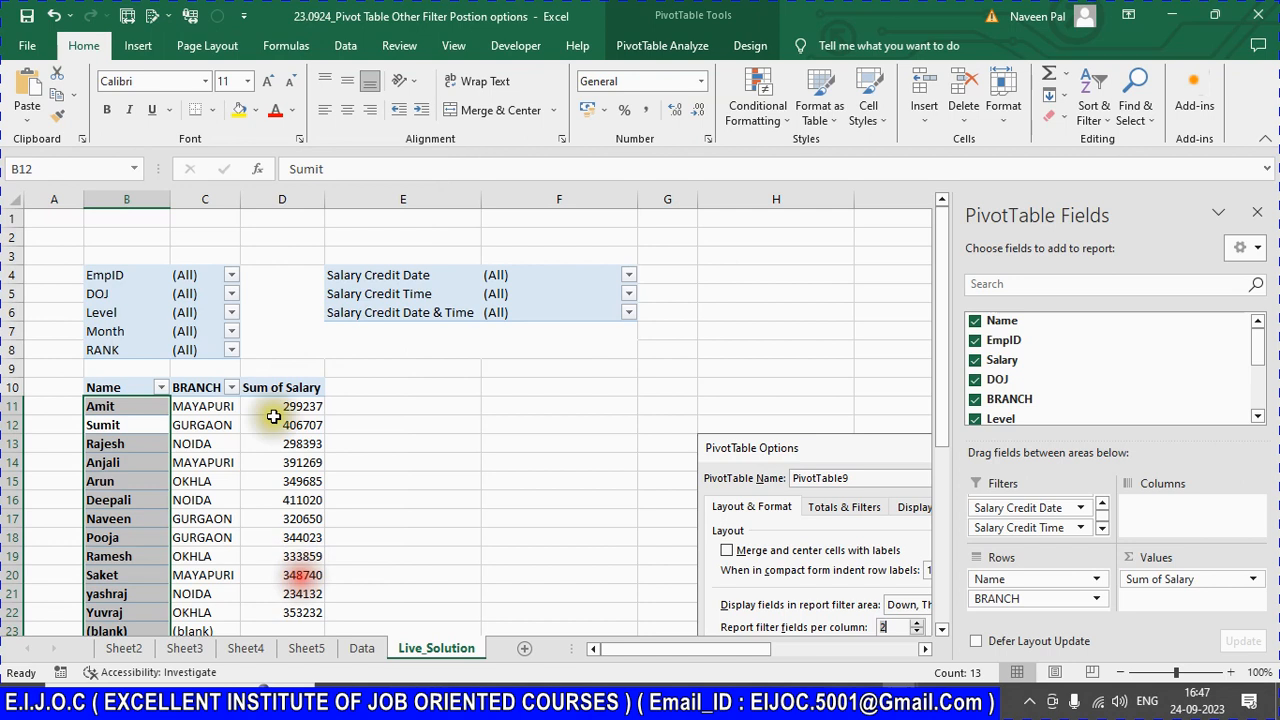
drag(134, 274, 137, 350)
click(414, 292)
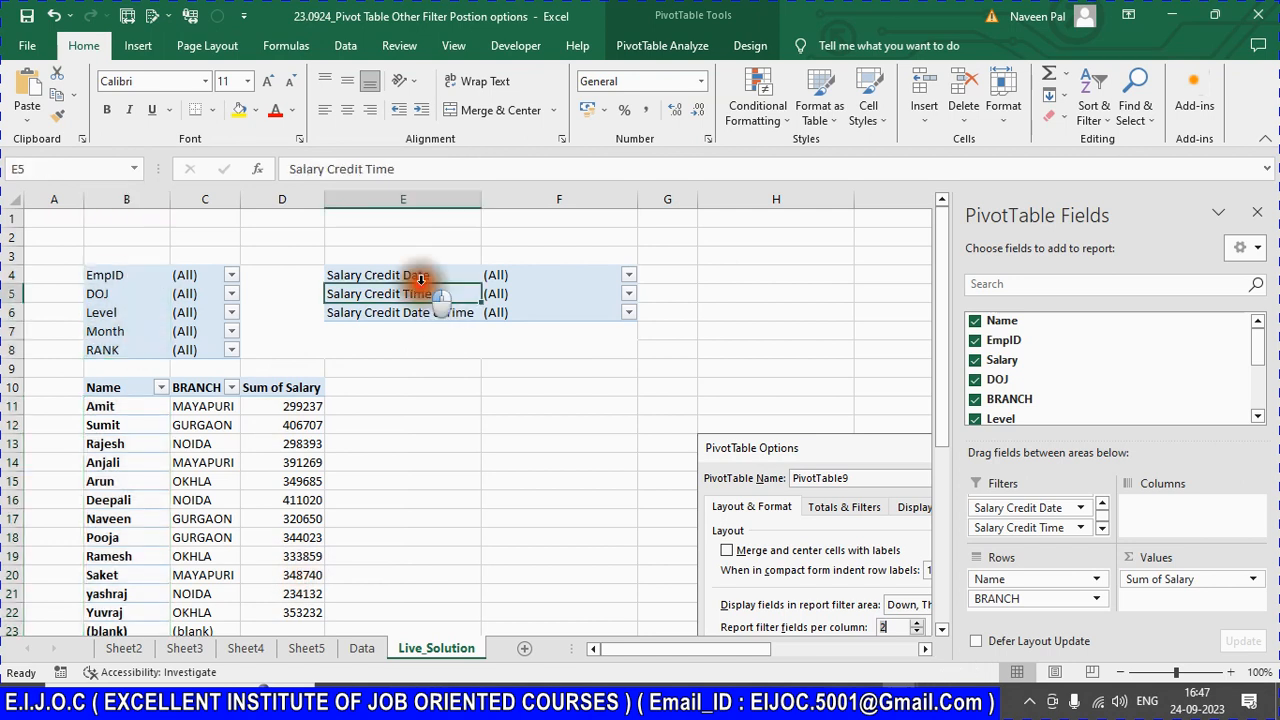
Step: Arrange the PivotTable's report filters as Over, Then Down with 2 filter fields per row
right_click(160, 424)
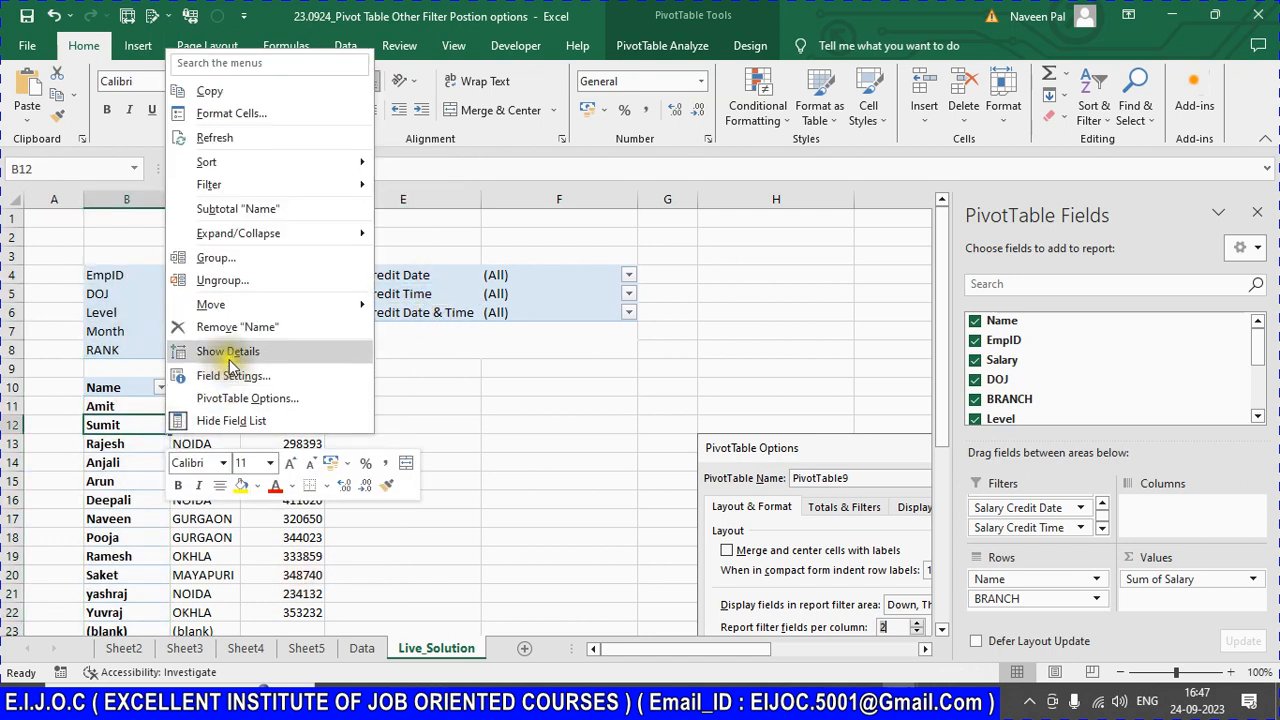
click(222, 398)
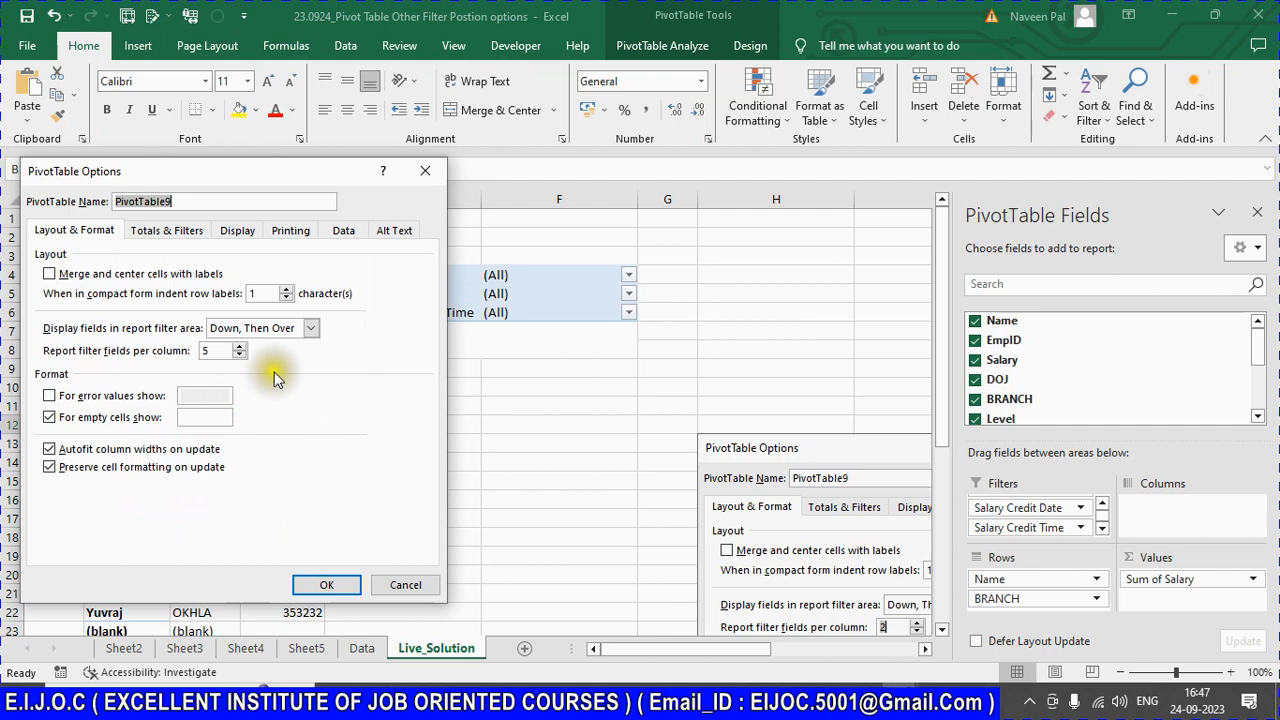
click(308, 328)
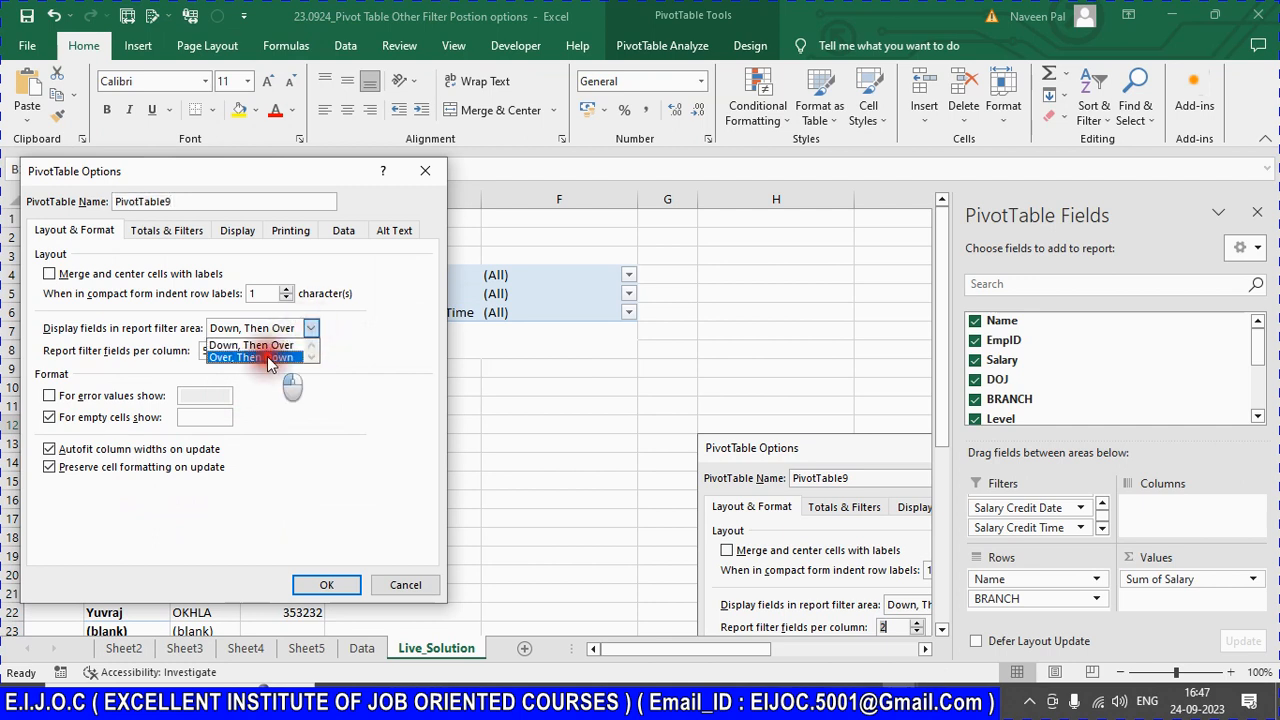
click(268, 358)
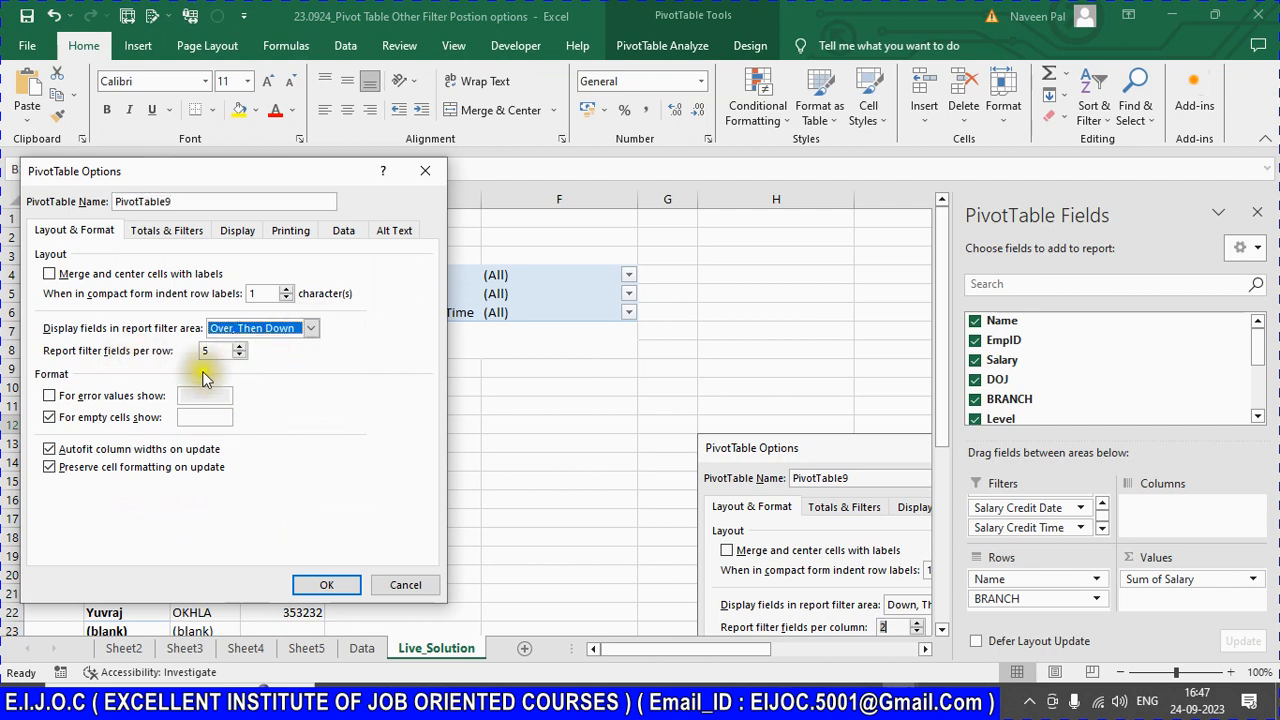
click(240, 347)
click(240, 347)
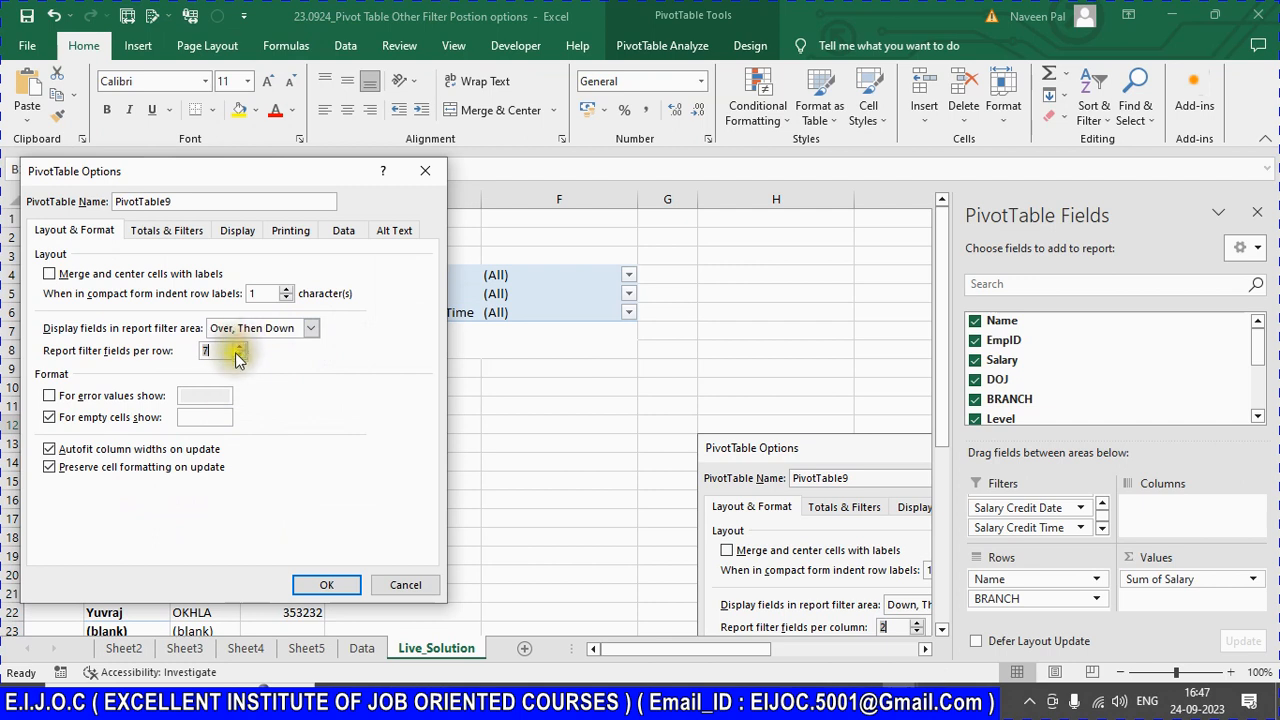
click(238, 356)
click(238, 356)
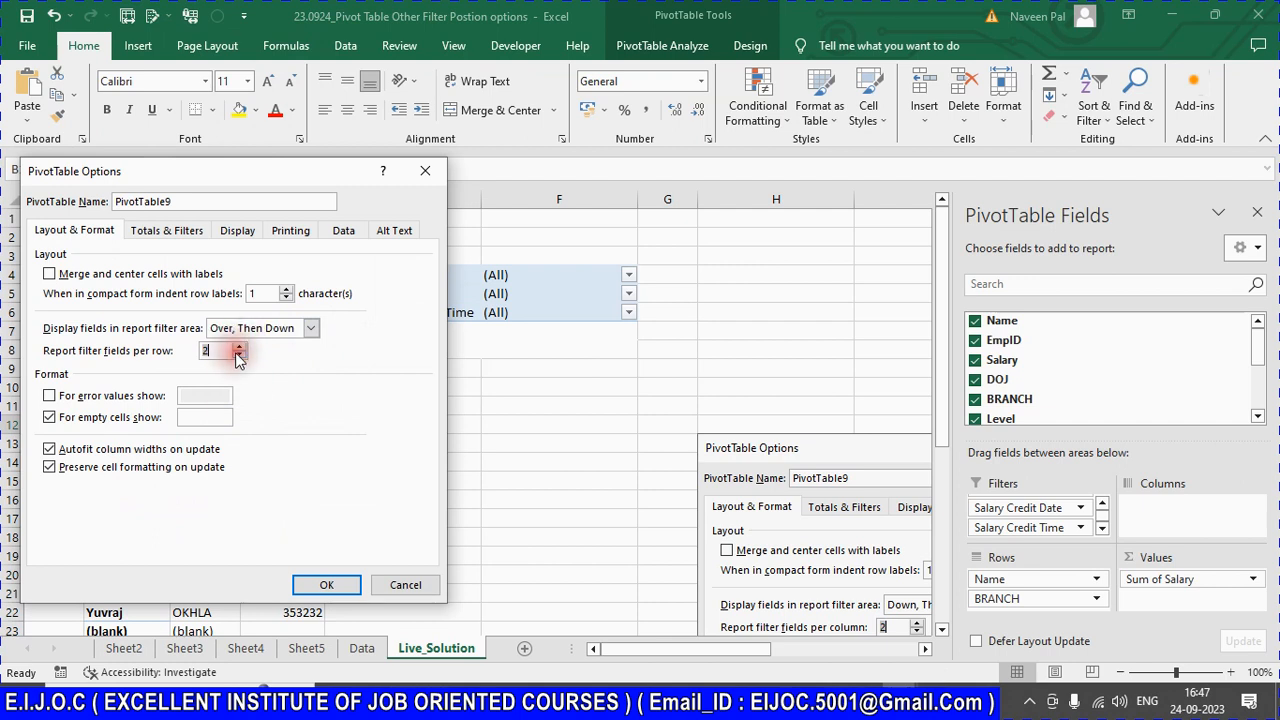
click(328, 585)
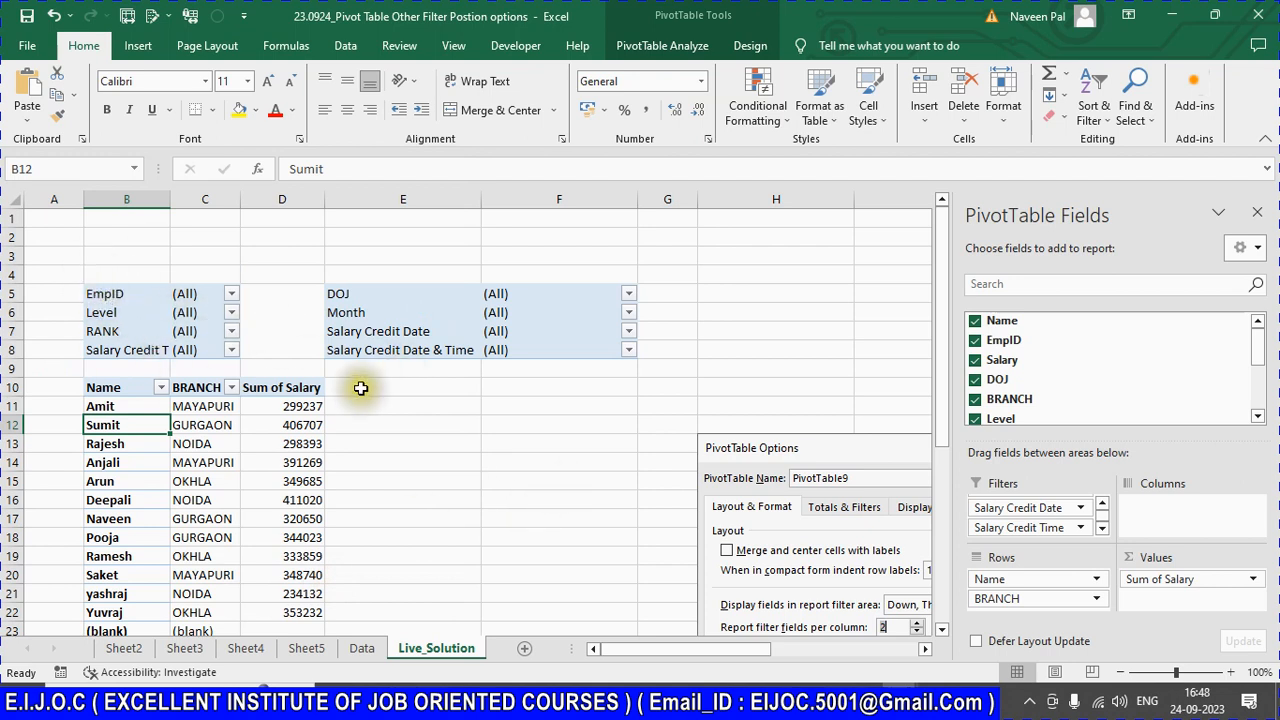
Step: Set the PivotTable's report filter fields per row to 3 and check the rearranged filters
right_click(144, 424)
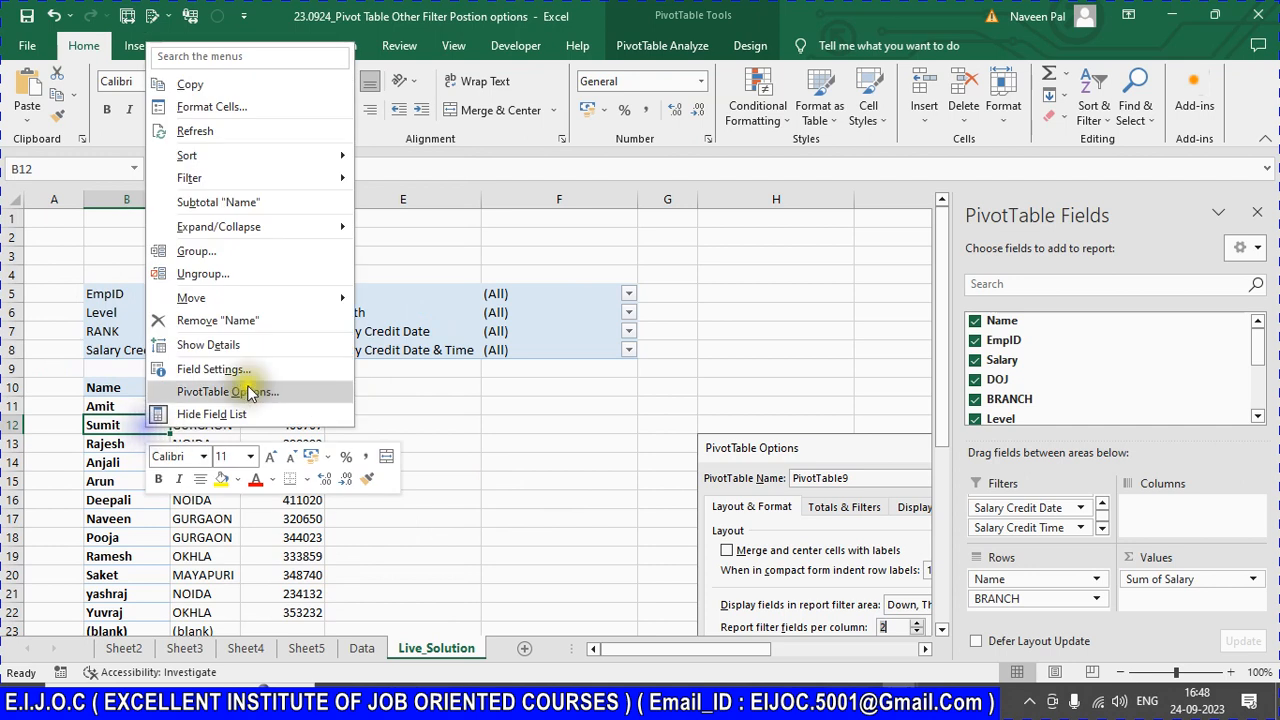
click(228, 392)
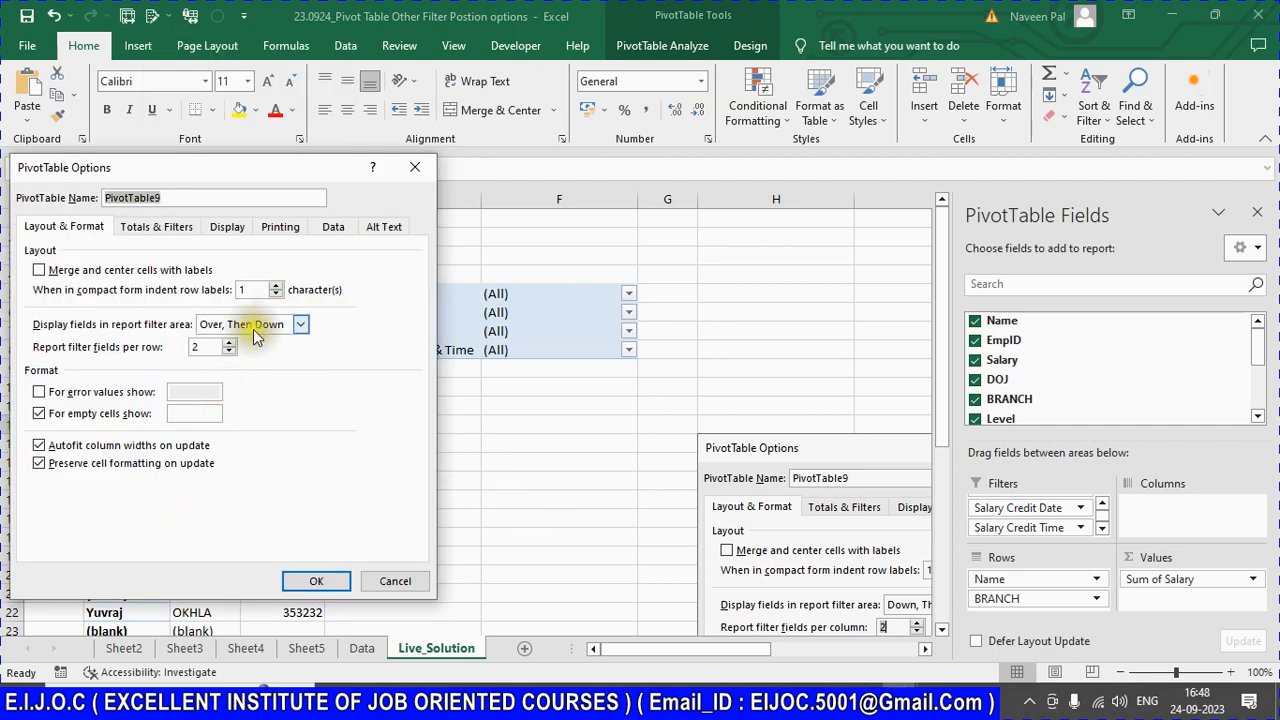
click(305, 585)
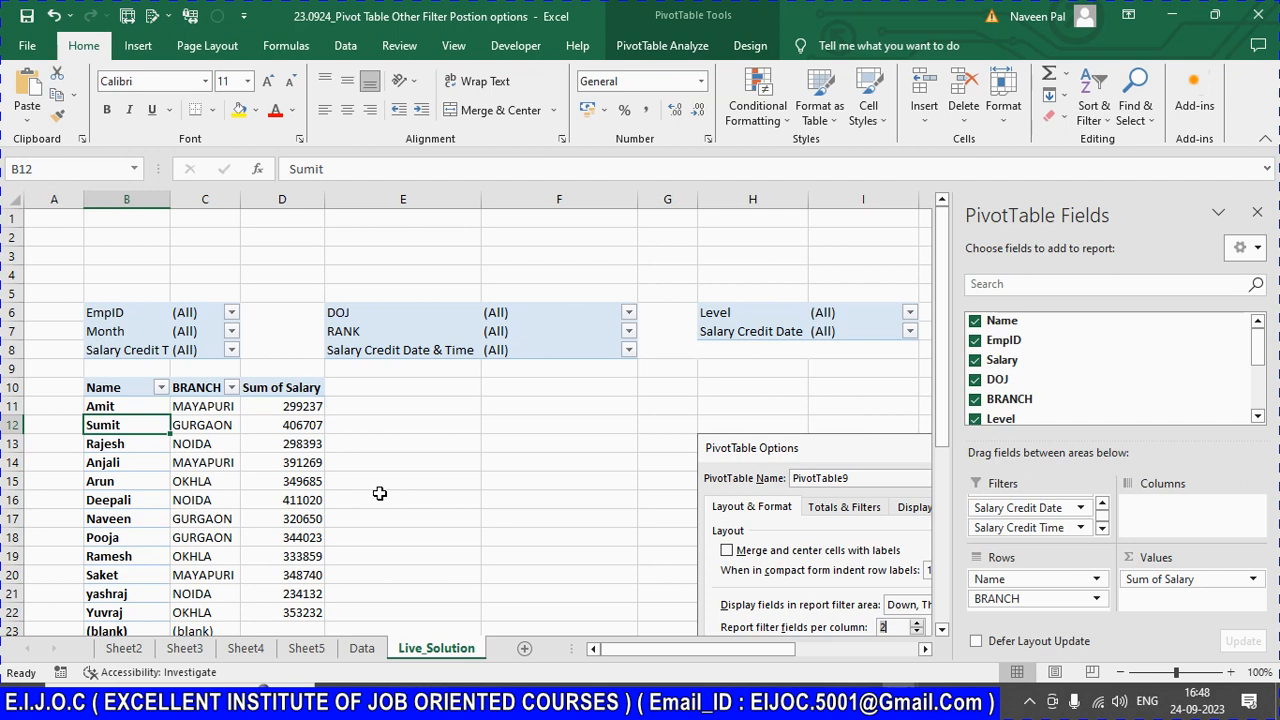
drag(137, 312, 149, 347)
Step: Delete the five empty rows above the PivotTable's report filters on the Live_Solution sheet
click(7, 222)
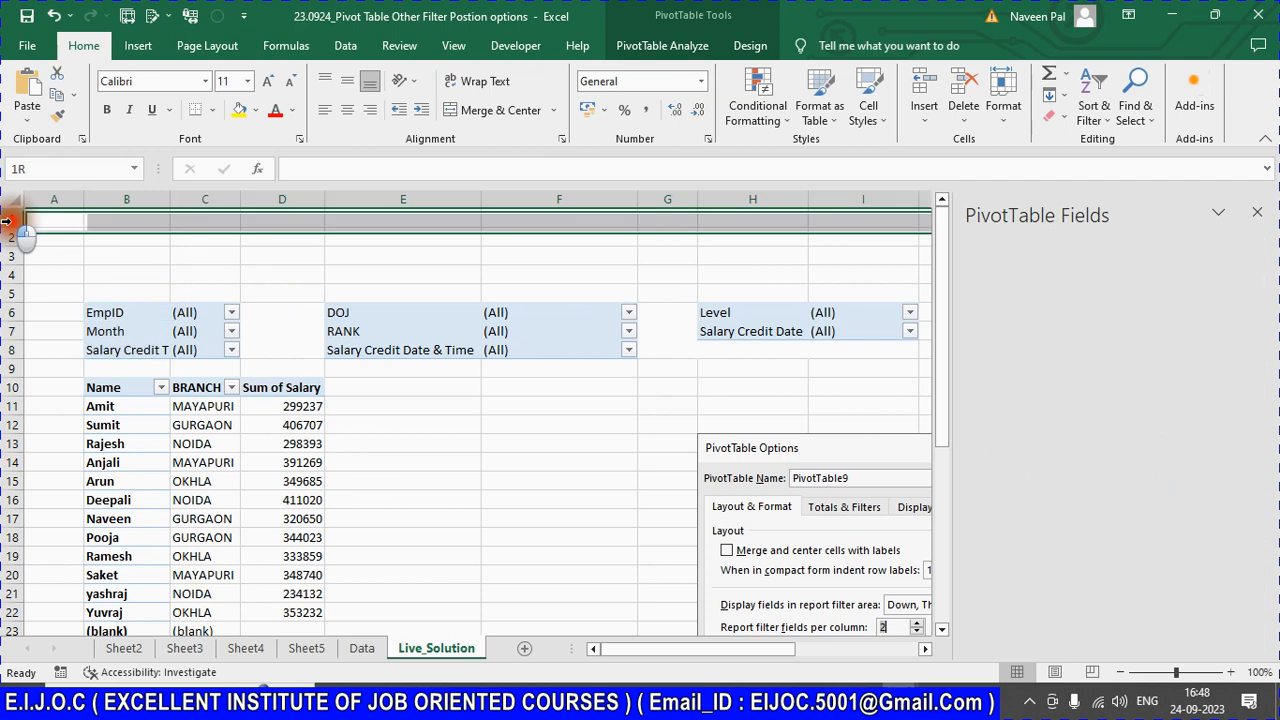
shift+click(87, 275)
key(shift+Down)
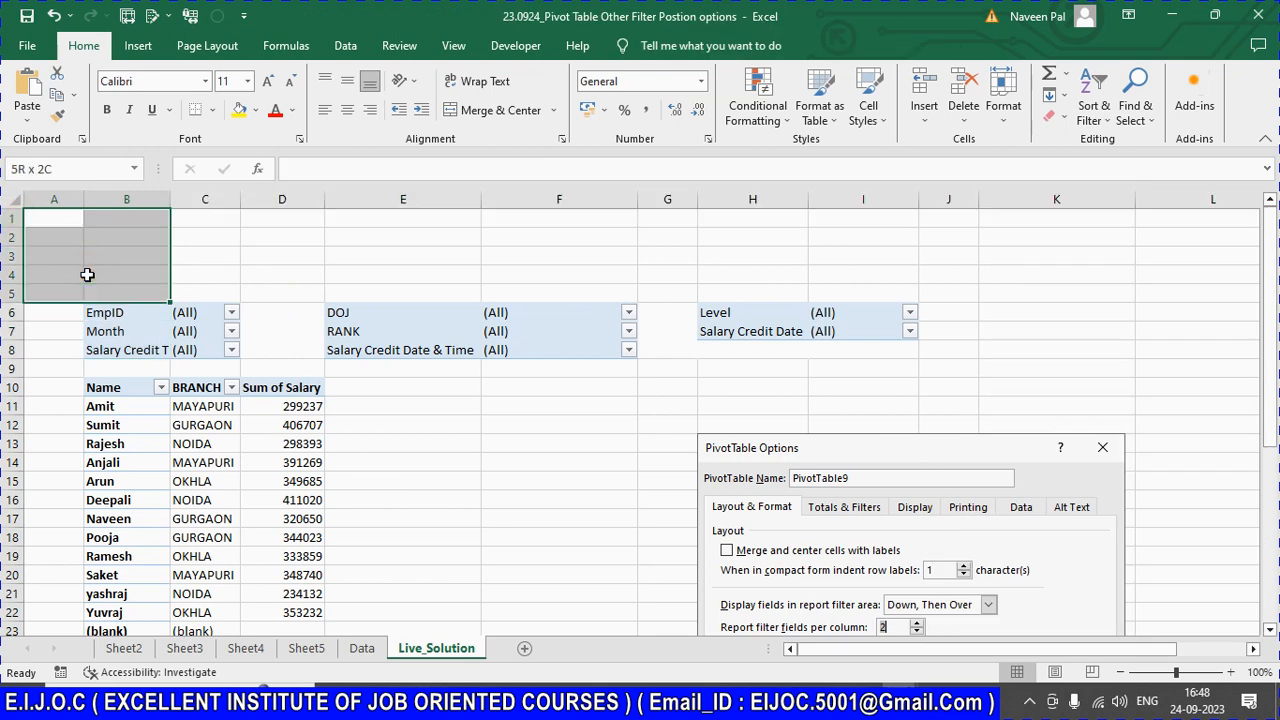
key(shift+space)
key(ctrl+minus)
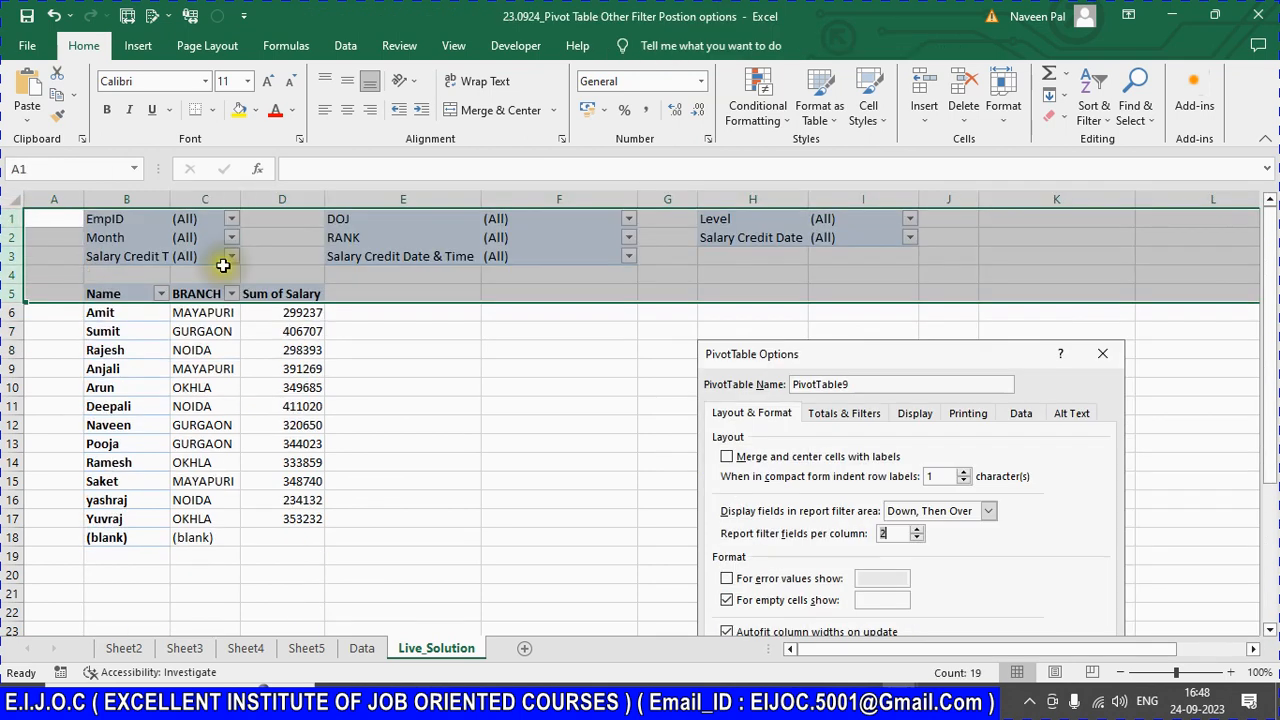
click(352, 408)
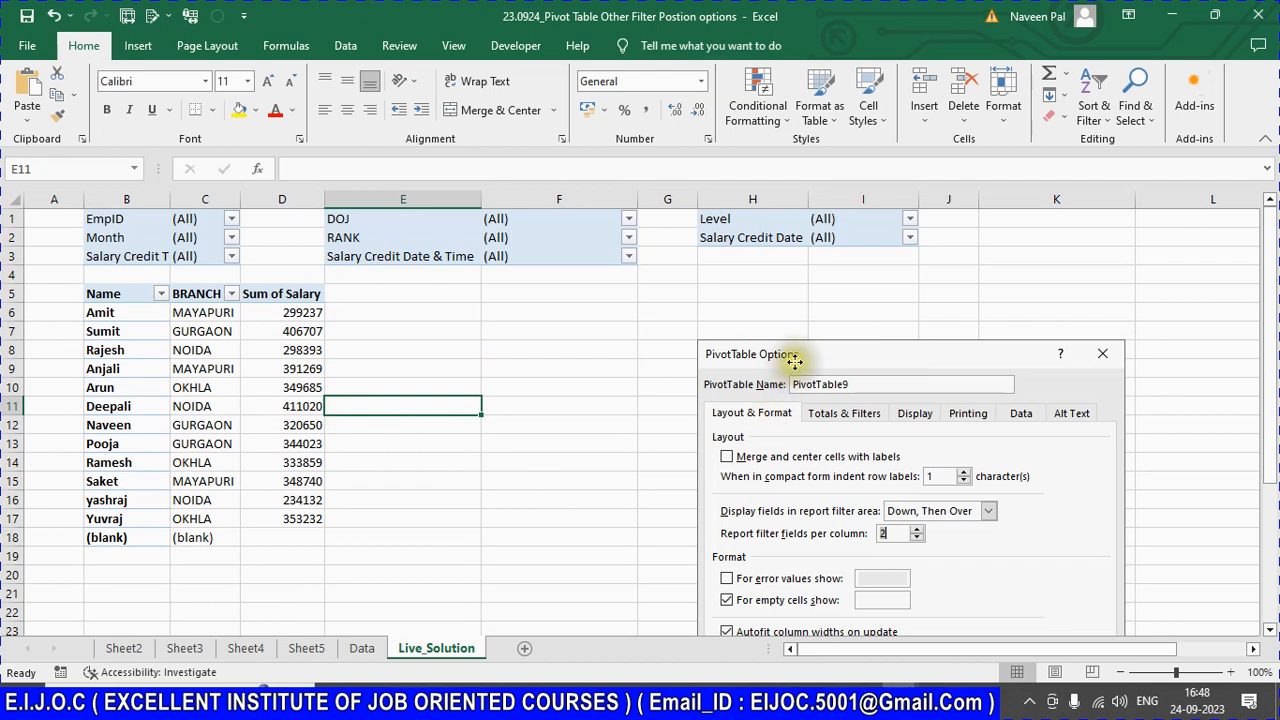
Step: Move the PivotTable Options picture up and left on the Live_Solution sheet, deselect it, and save the workbook
drag(794, 360, 687, 308)
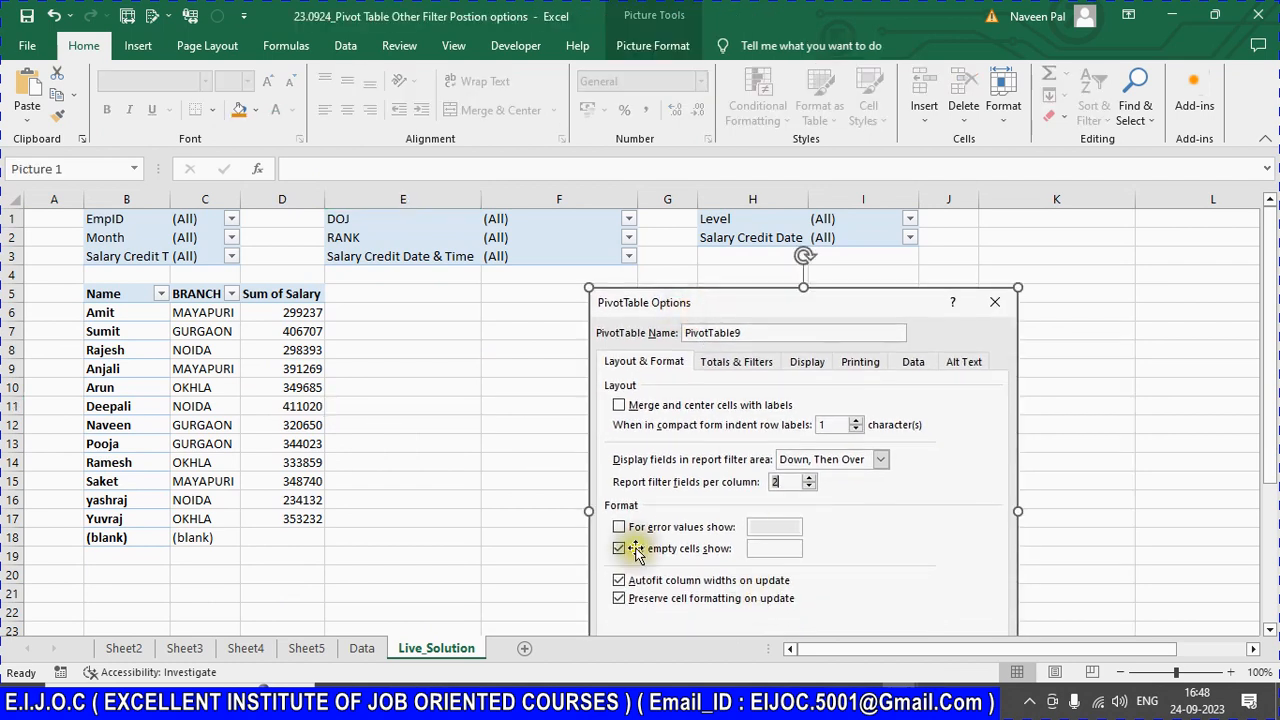
click(378, 392)
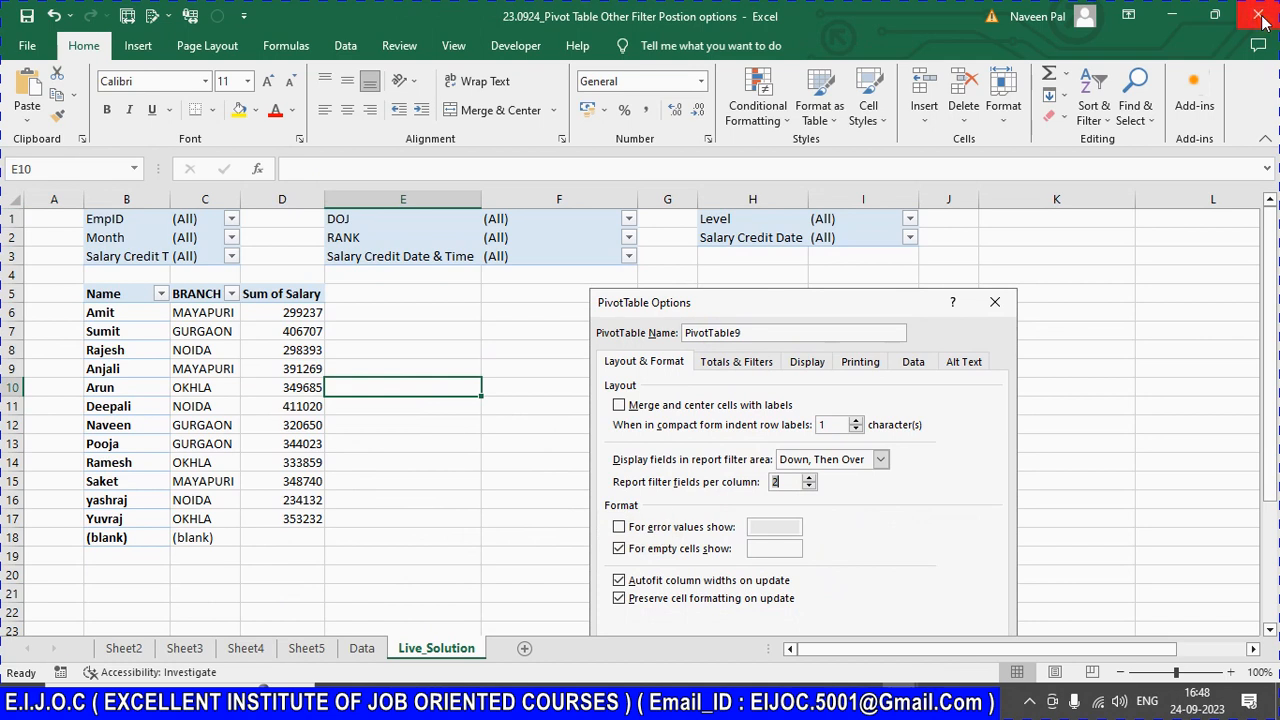
key(ctrl+s)
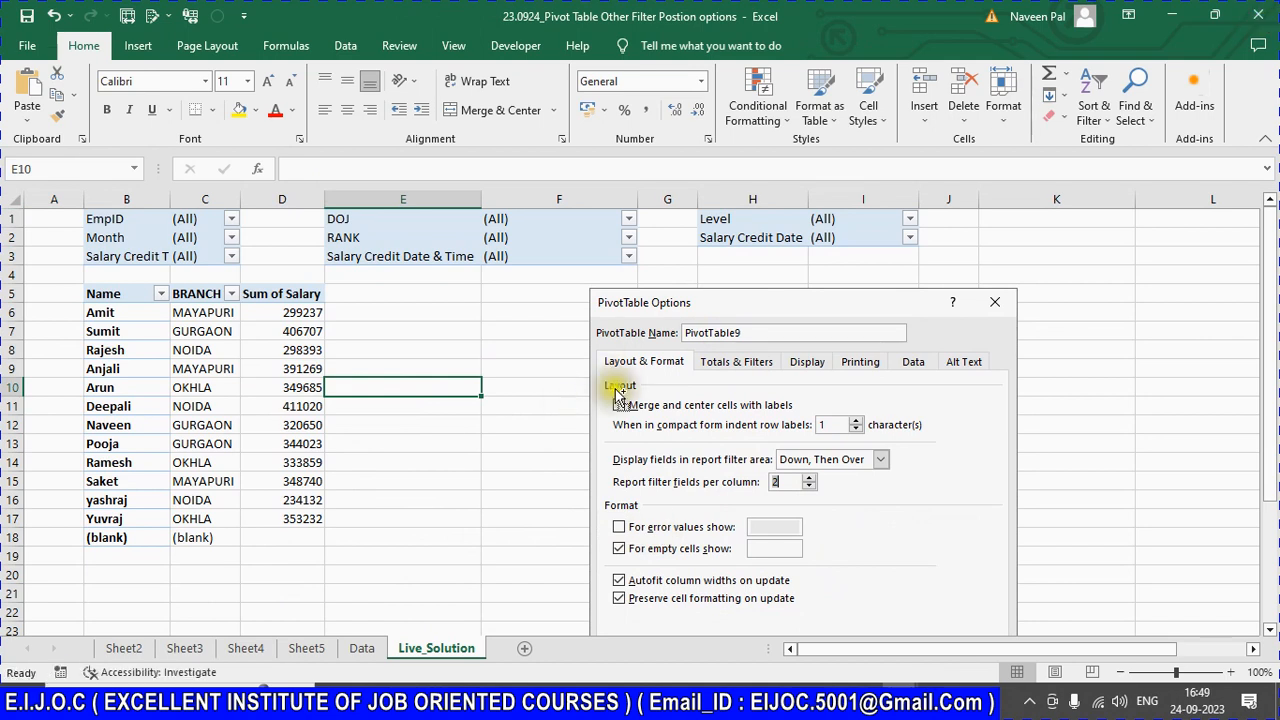
Step: Switch to the EXCEL-STATUS - ALL workbook and copy the Running status from the PIVOT TABLES row to the PIVOT CHARTS row
key(alt+Tab)
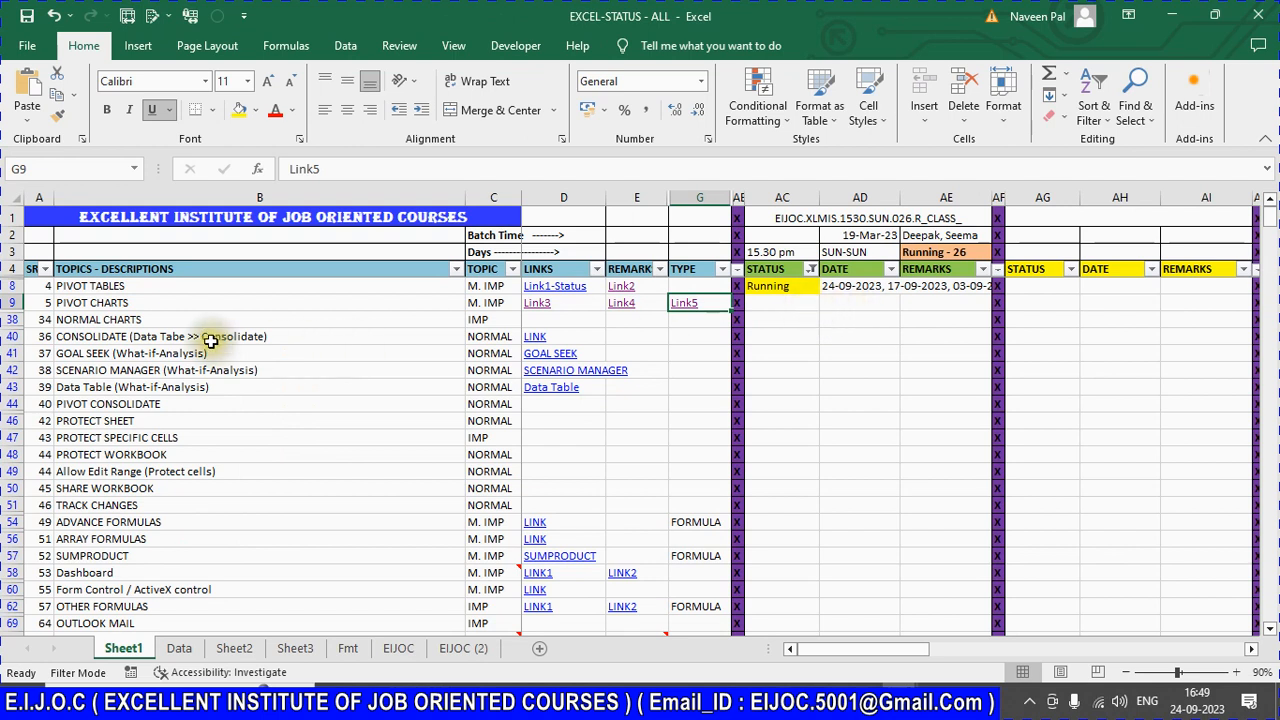
click(138, 304)
click(143, 289)
click(781, 299)
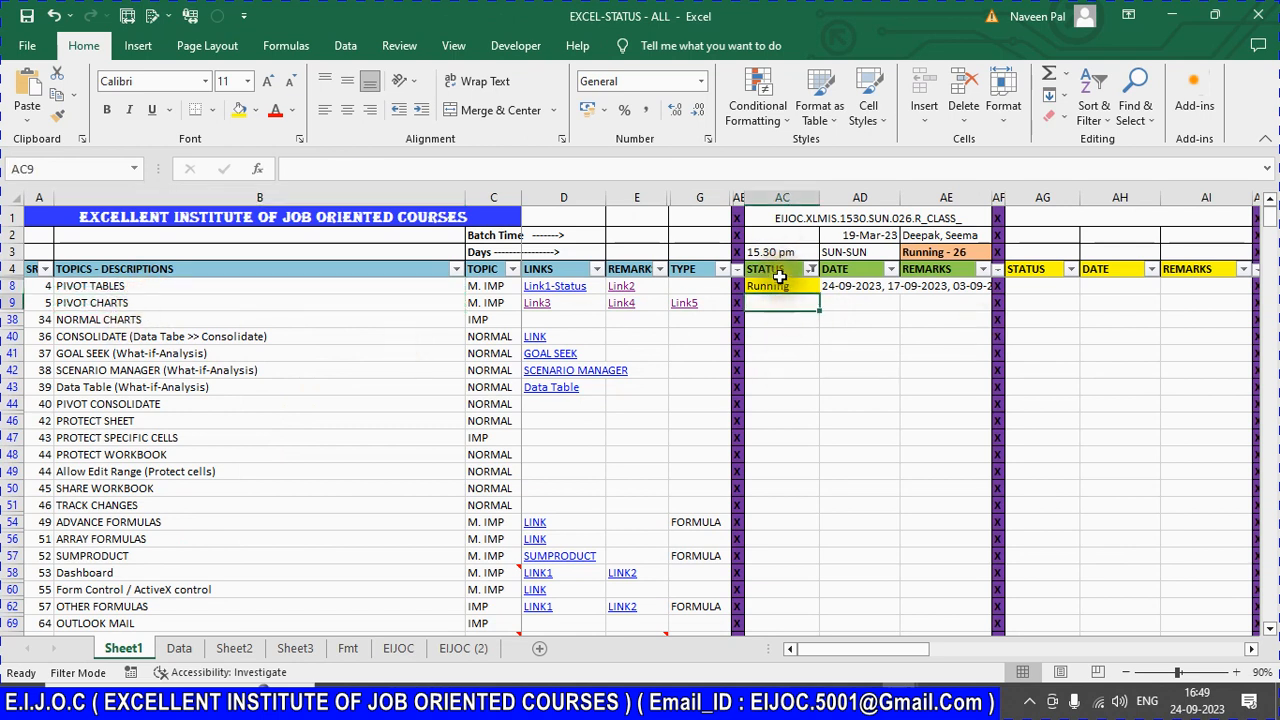
click(775, 286)
key(ctrl+c)
click(780, 303)
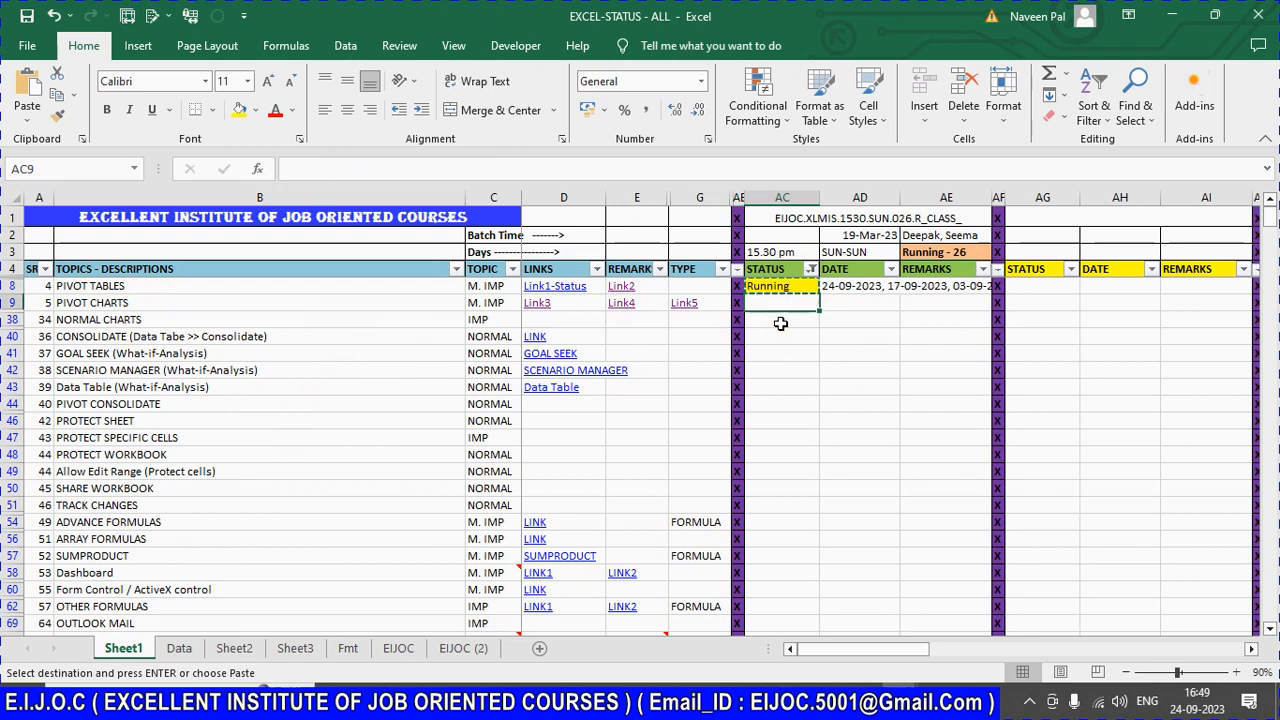
key(Return)
Step: Enter the current date, 24-Sep-23, in the DATE column of the PIVOT CHARTS row
key(Right)
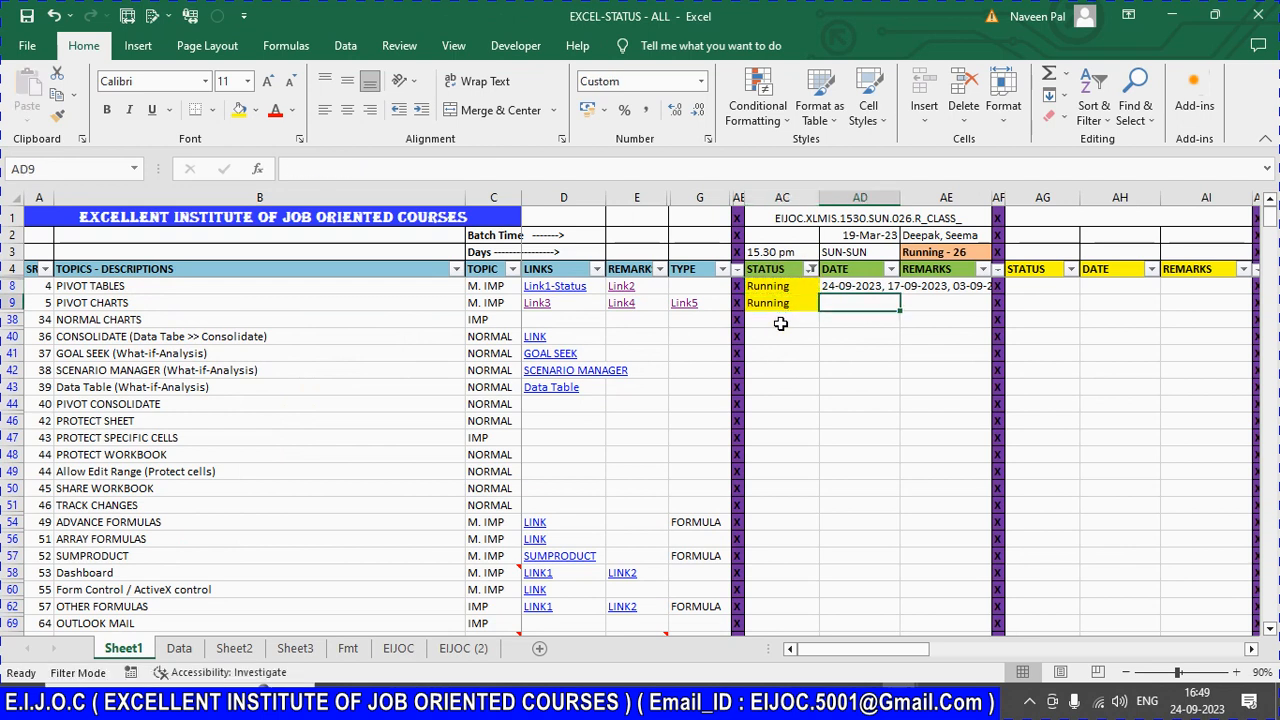
key(ctrl+semicolon)
key(Return)
Step: Set the status of the PIVOT TABLES topic to Done
key(Up)
key(Left)
key(Left)
key(Up)
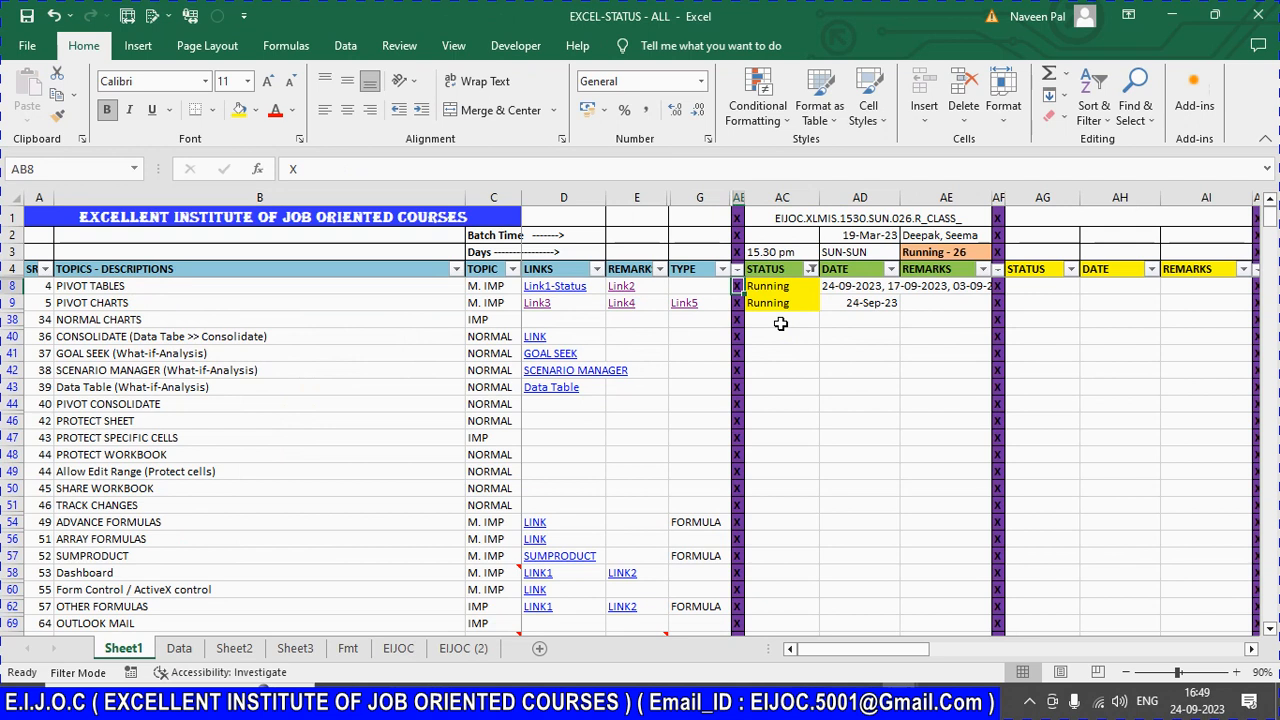
key(Right)
text(Done)
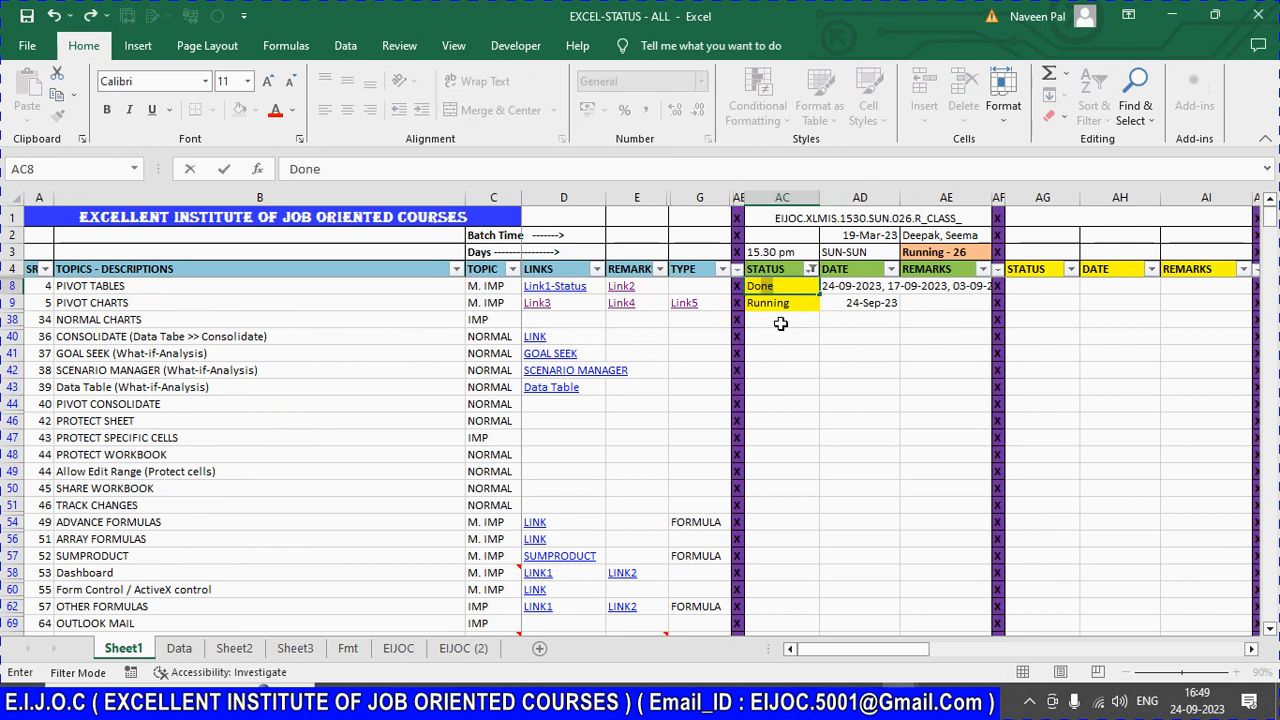
key(Return)
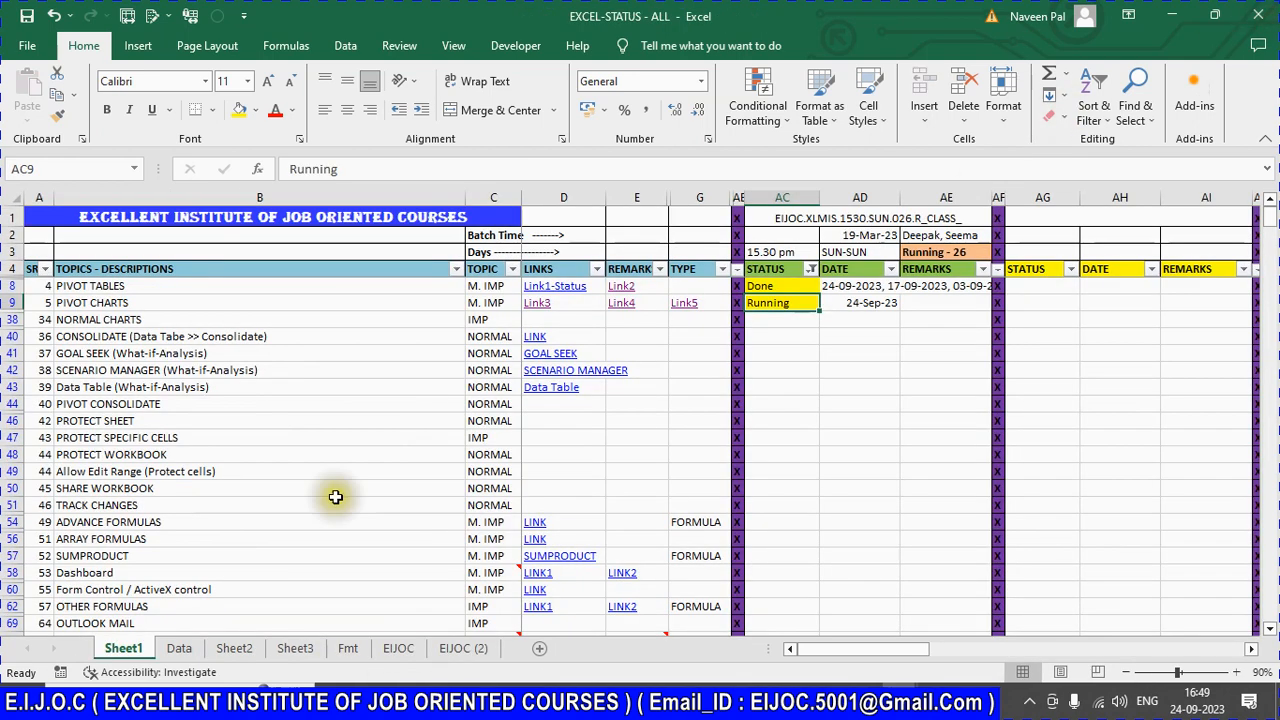
Step: Create a blank workbook and select the path of the 19_Class_23.0924 folder in File Explorer, returning to the blank workbook
key(ctrl+n)
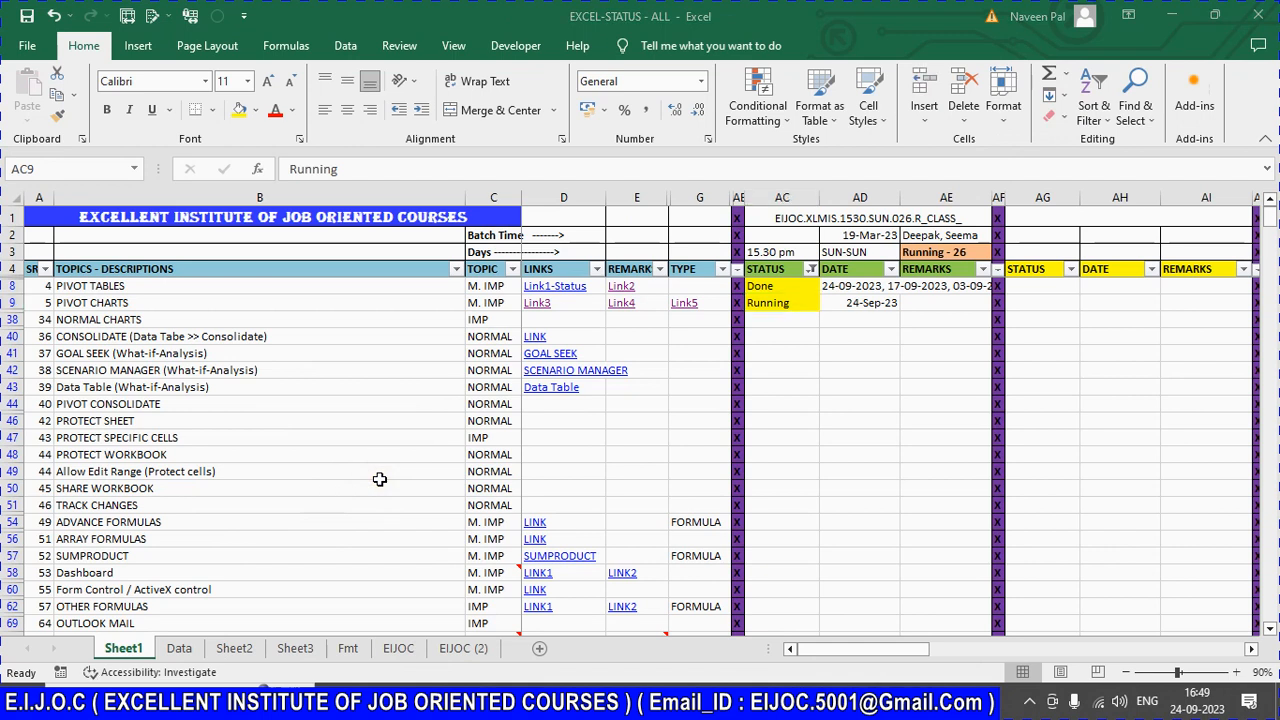
click(423, 698)
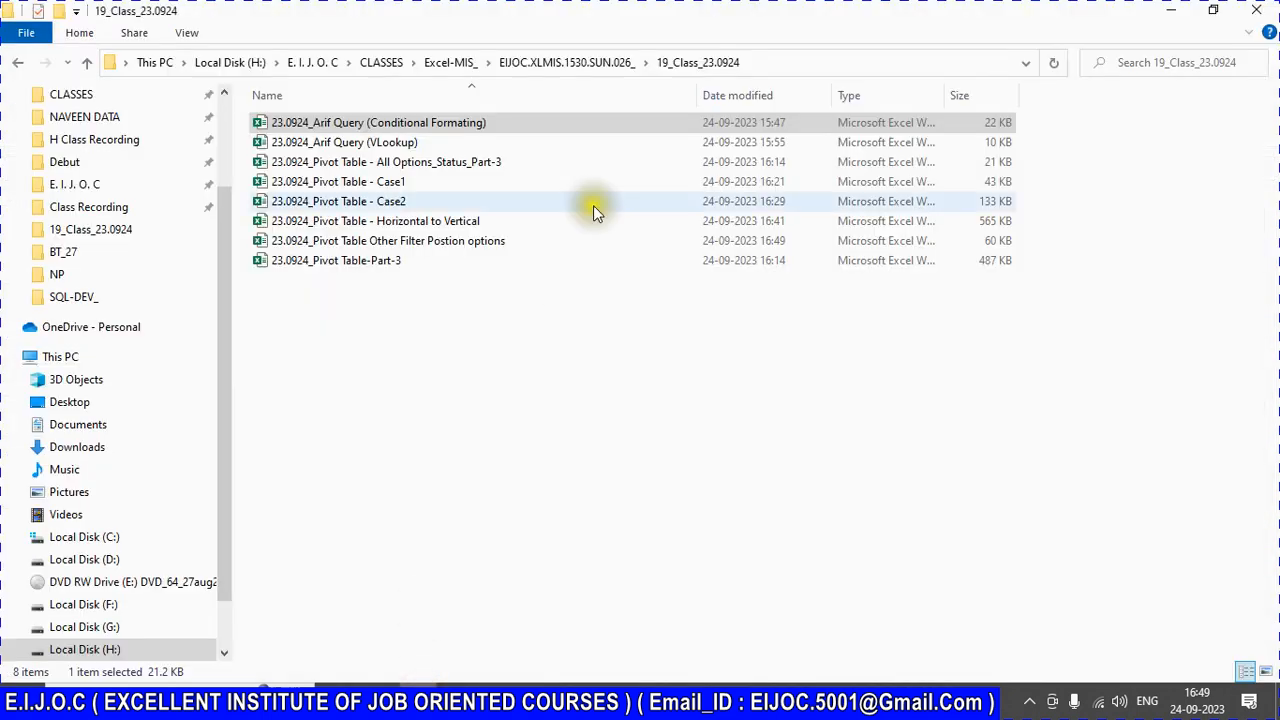
click(862, 62)
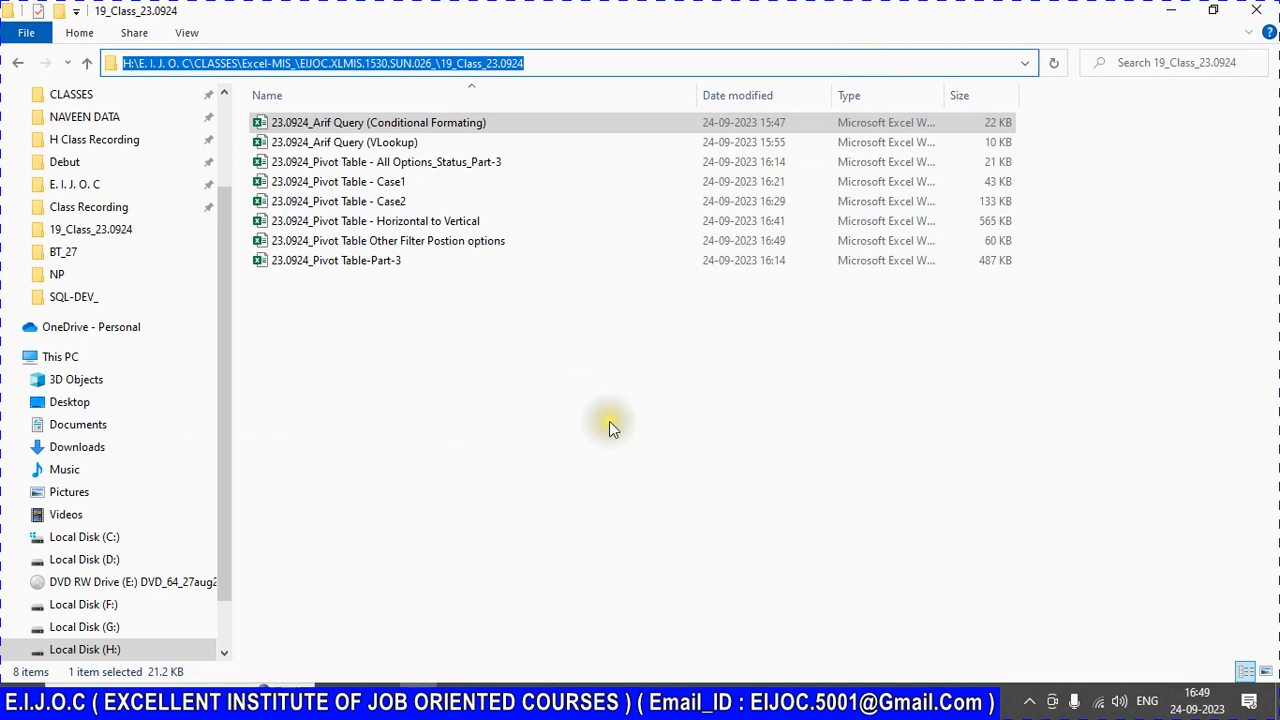
key(alt+Tab)
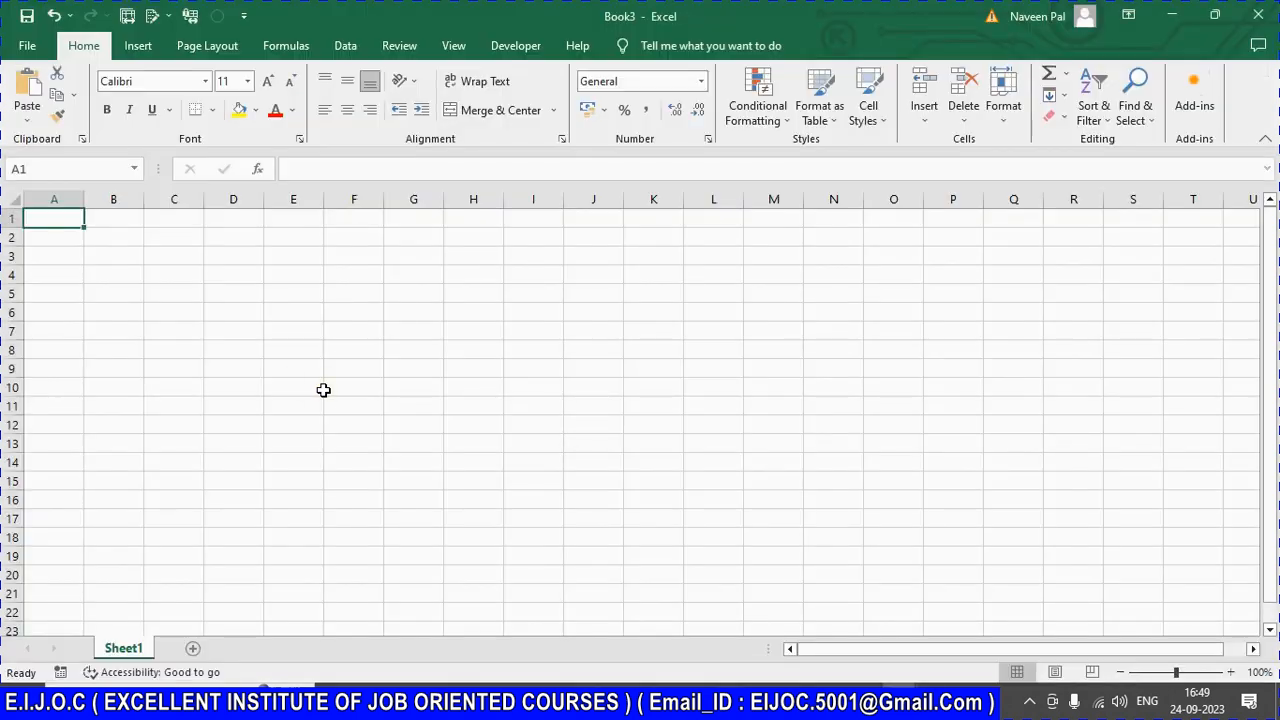
Step: Save the blank workbook in the 19_Class_23.0924 folder as 23.0924_Pivot Table with Charts
key(F12)
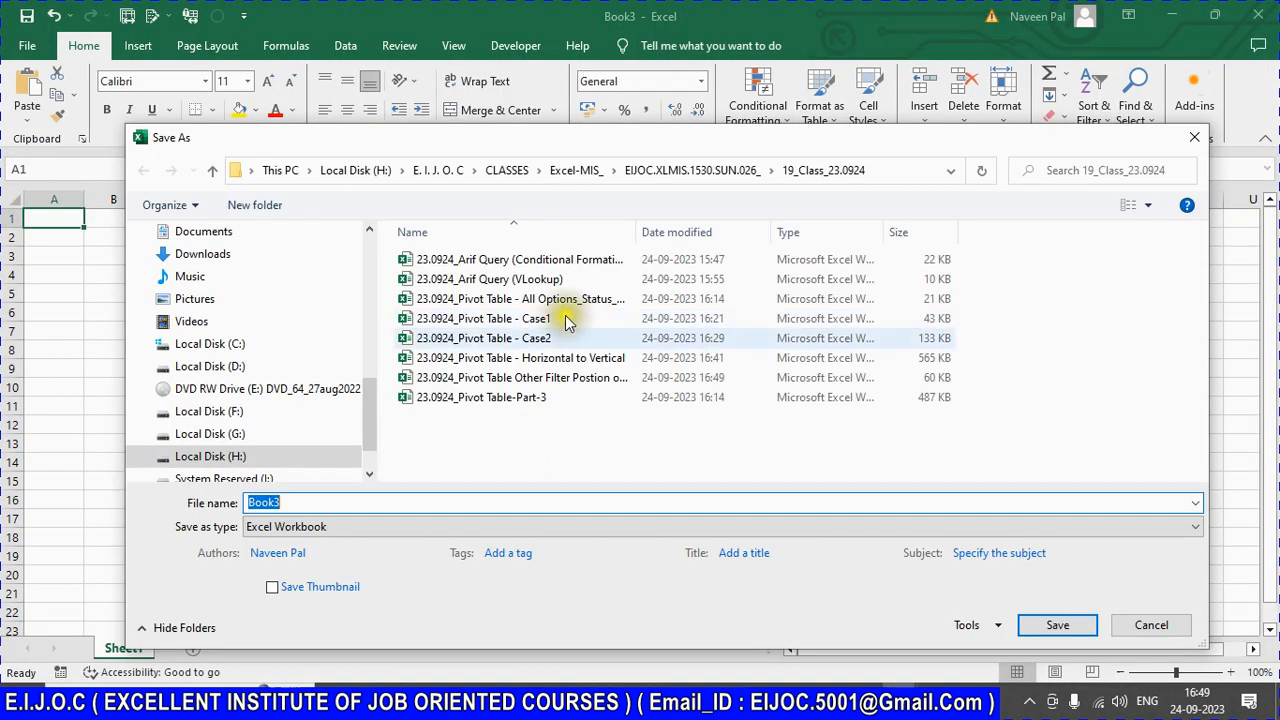
click(510, 399)
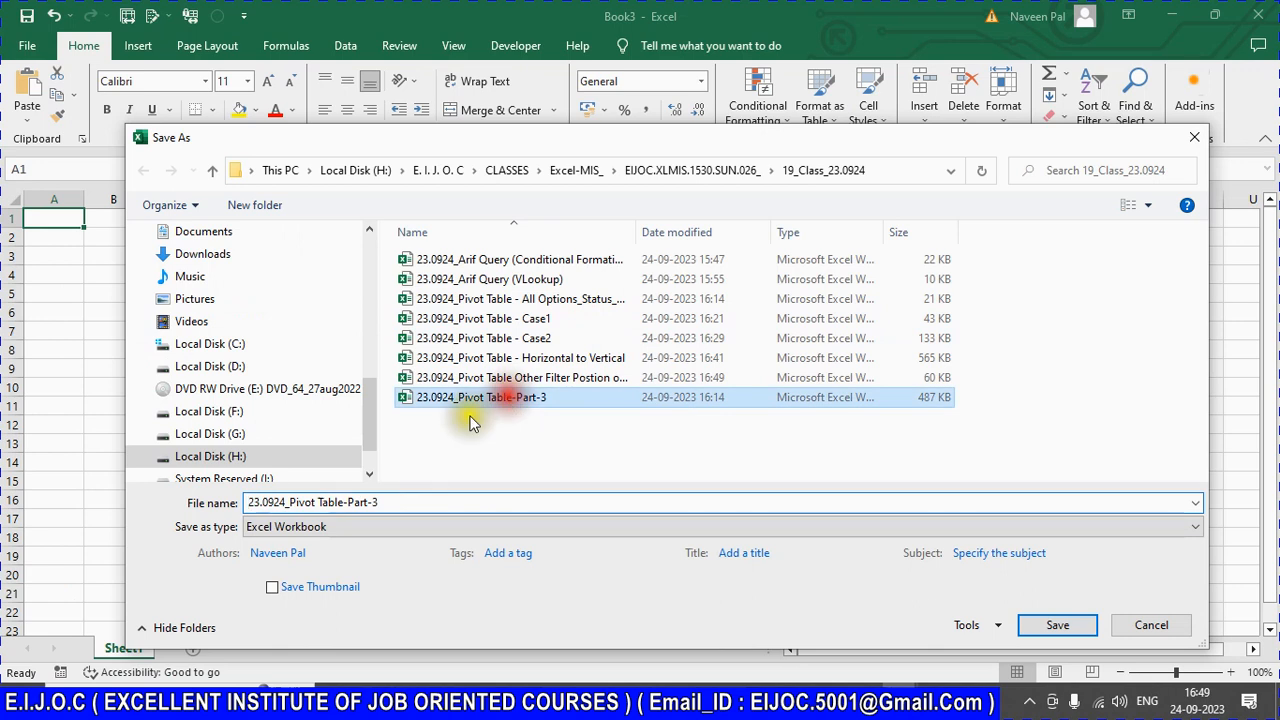
click(450, 500)
click(453, 500)
key(BackSpace)
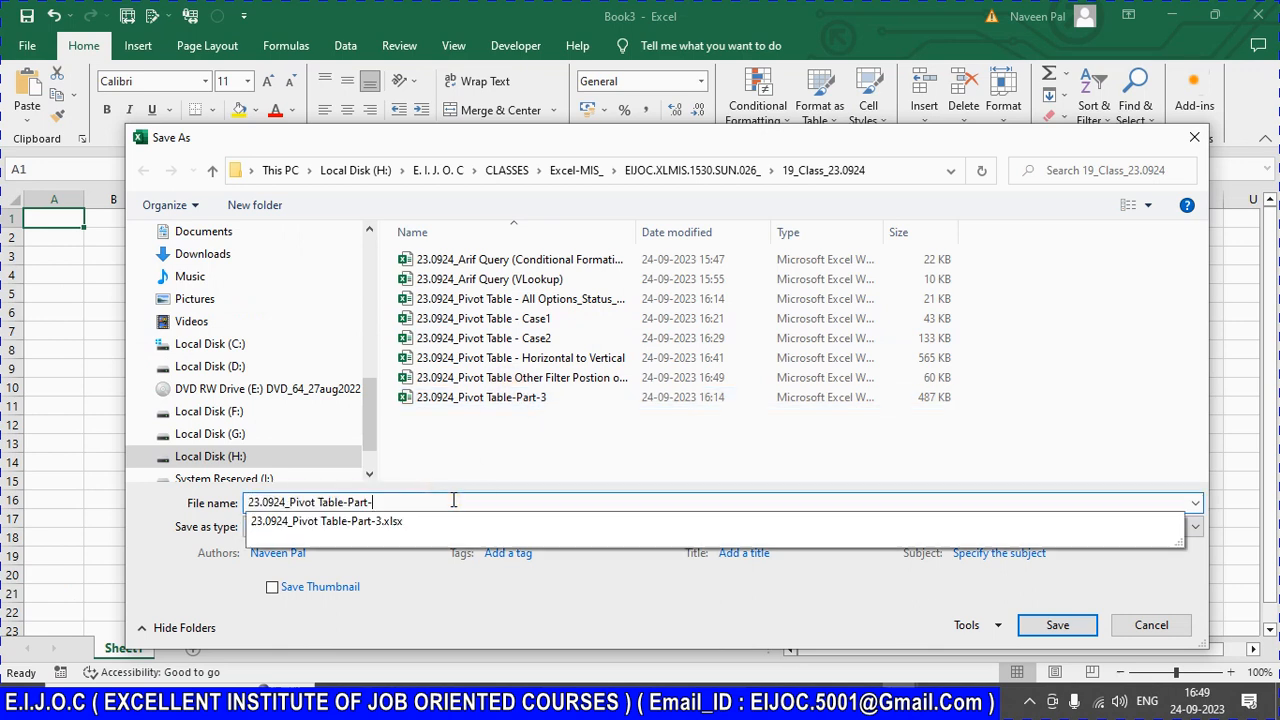
key(BackSpace)
text(with Cha)
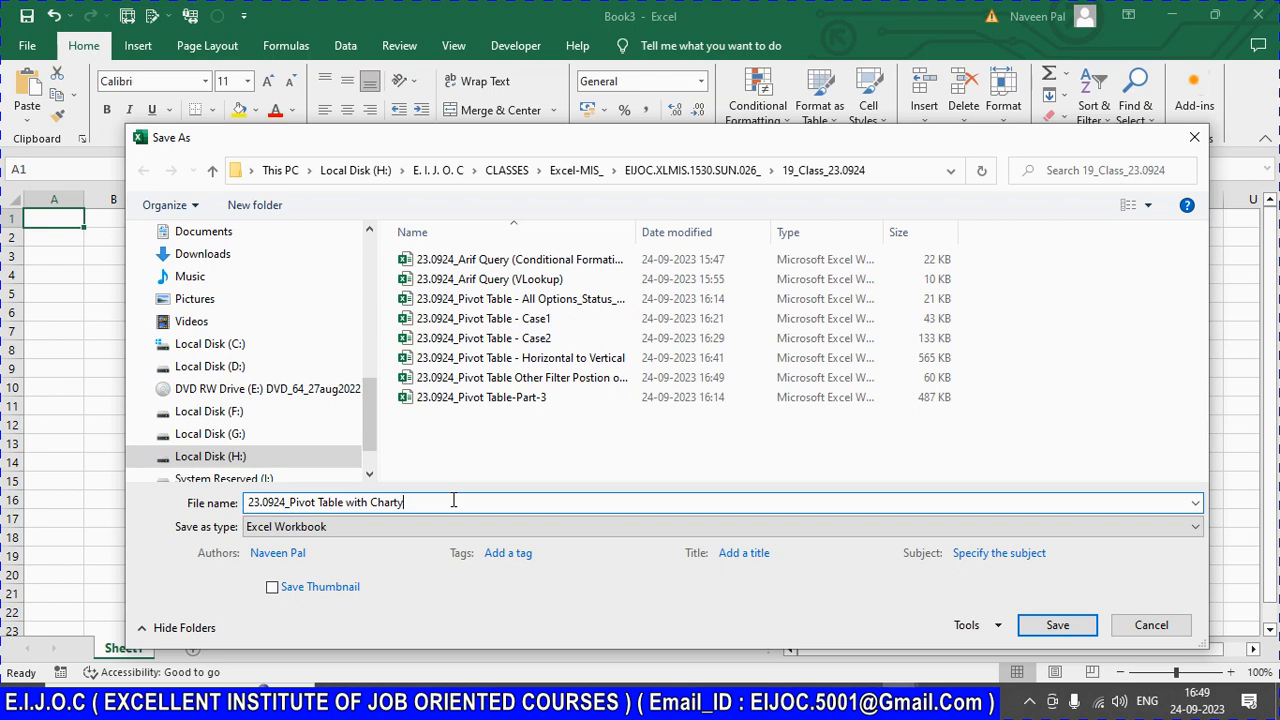
text(rts)
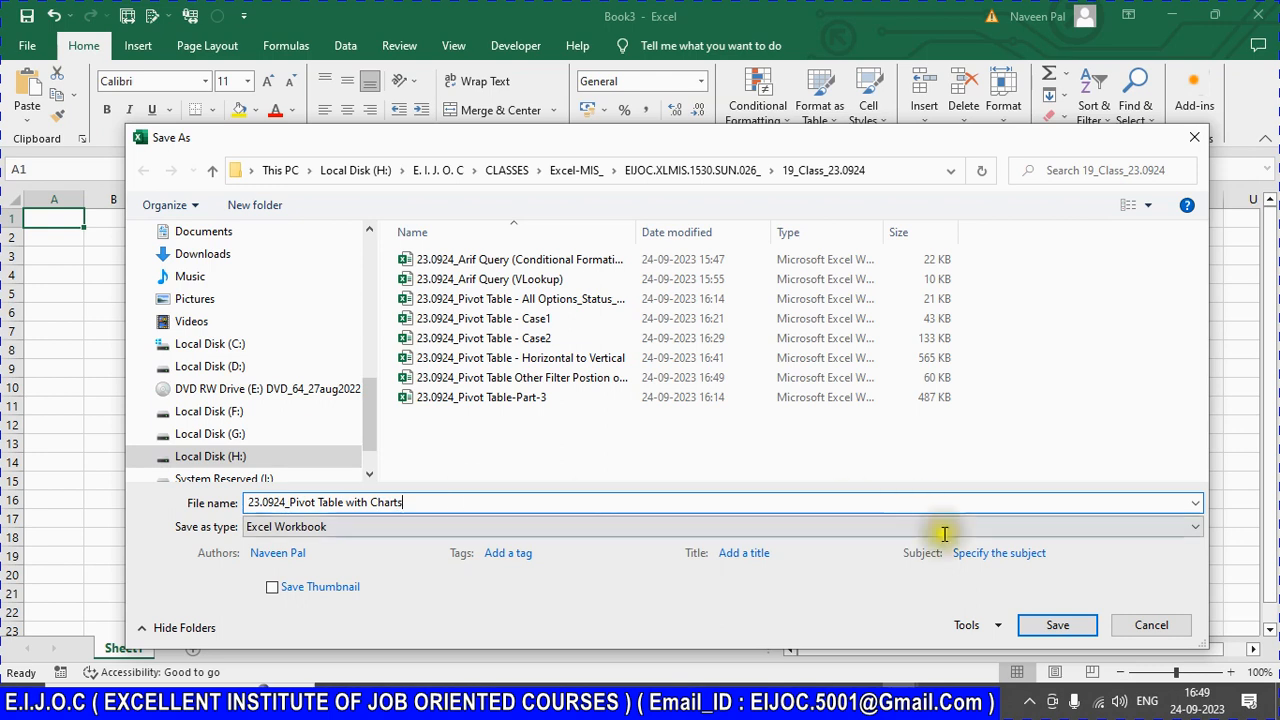
click(1057, 625)
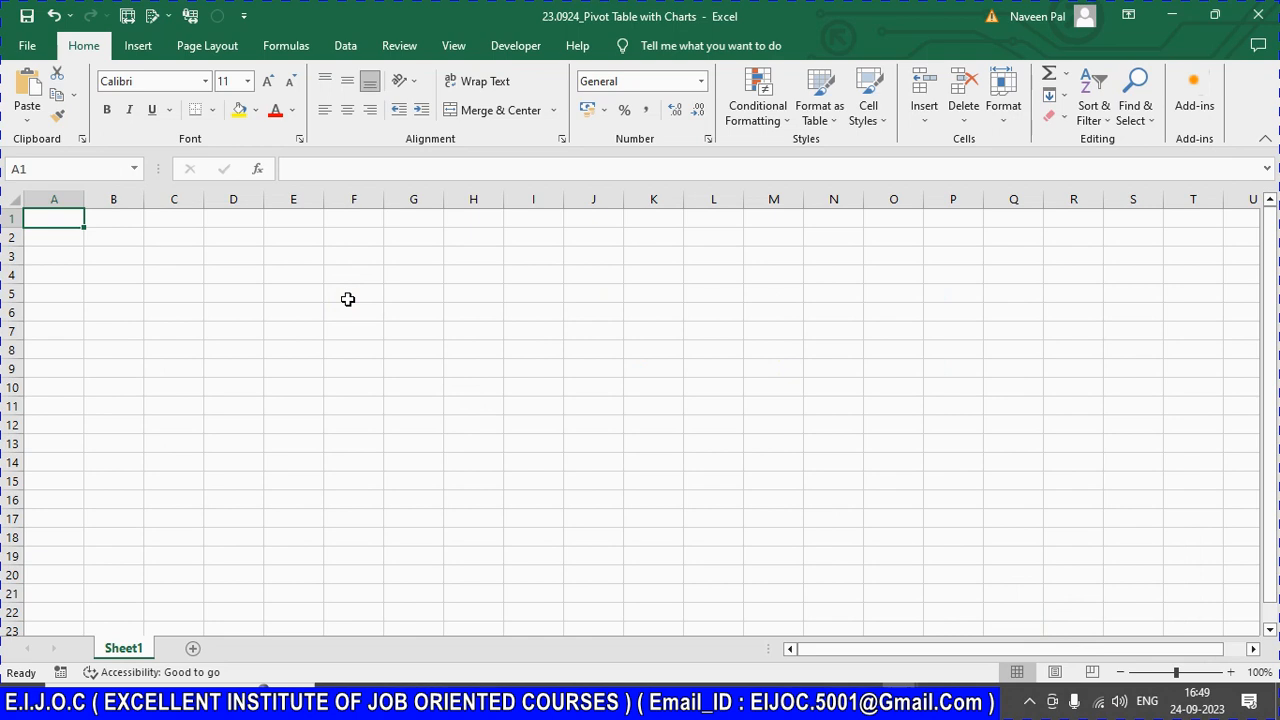
Step: Enter the headers Name and Salary in cells A1 and B1
text(Name)
key(Tab)
text(Sl)
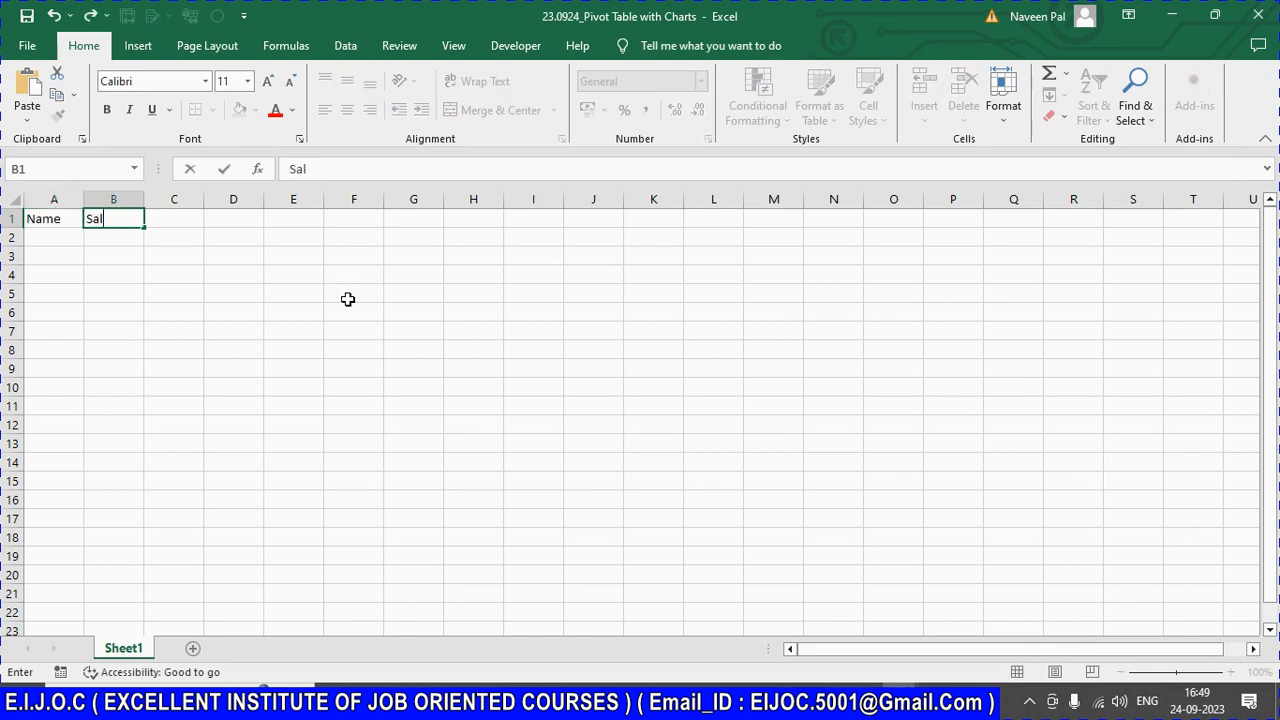
key(Return)
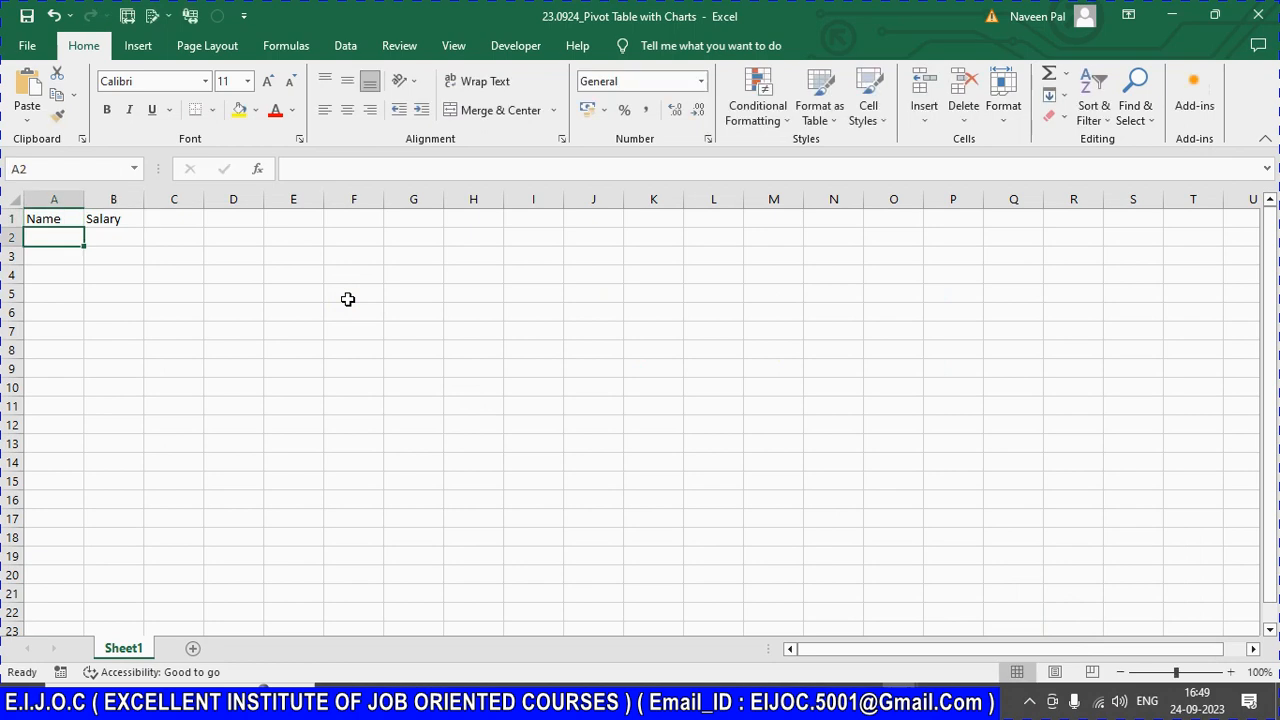
Step: Insert a column between Name and Salary and give it the header Month
key(Right)
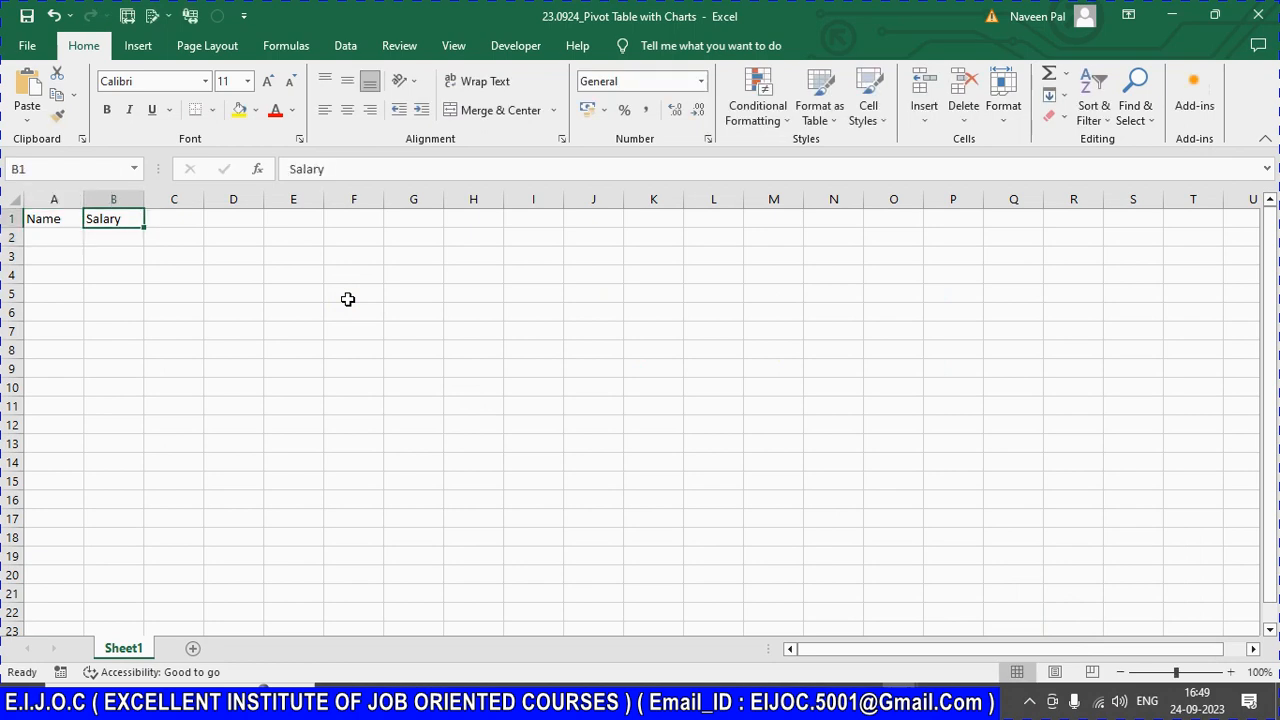
click(96, 201)
key(ctrl+shift+plus)
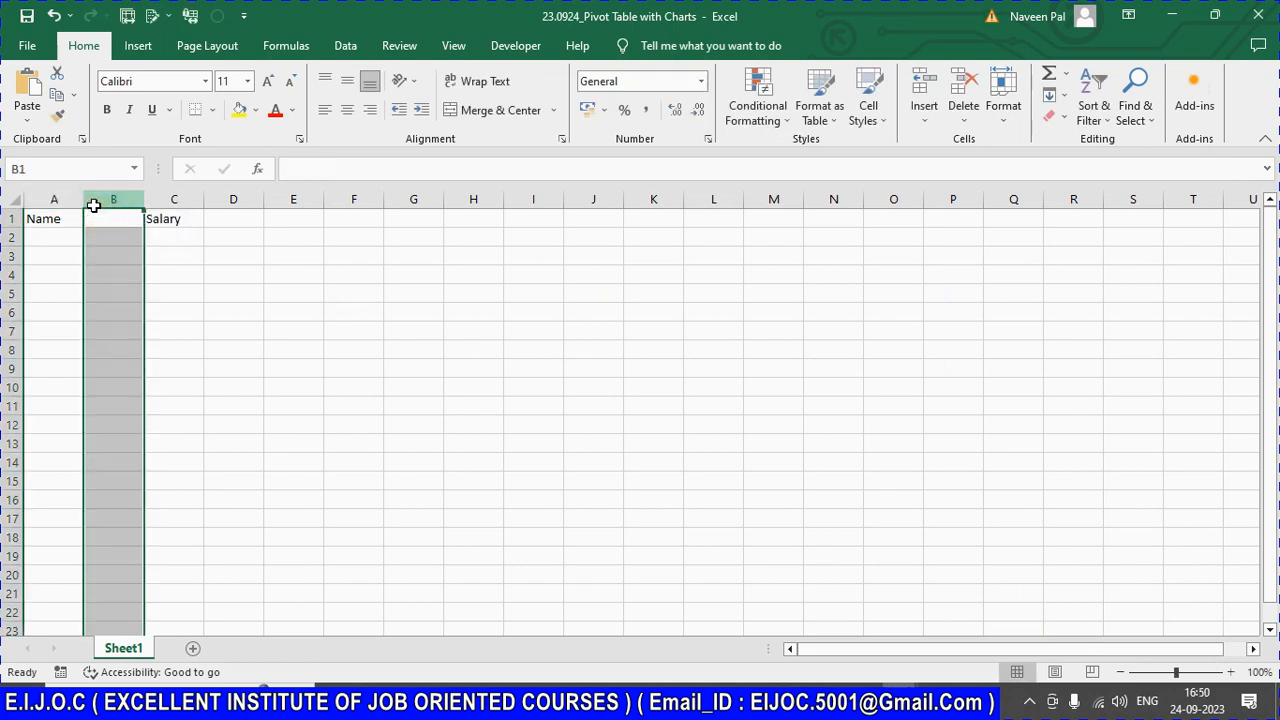
click(93, 206)
text(Month)
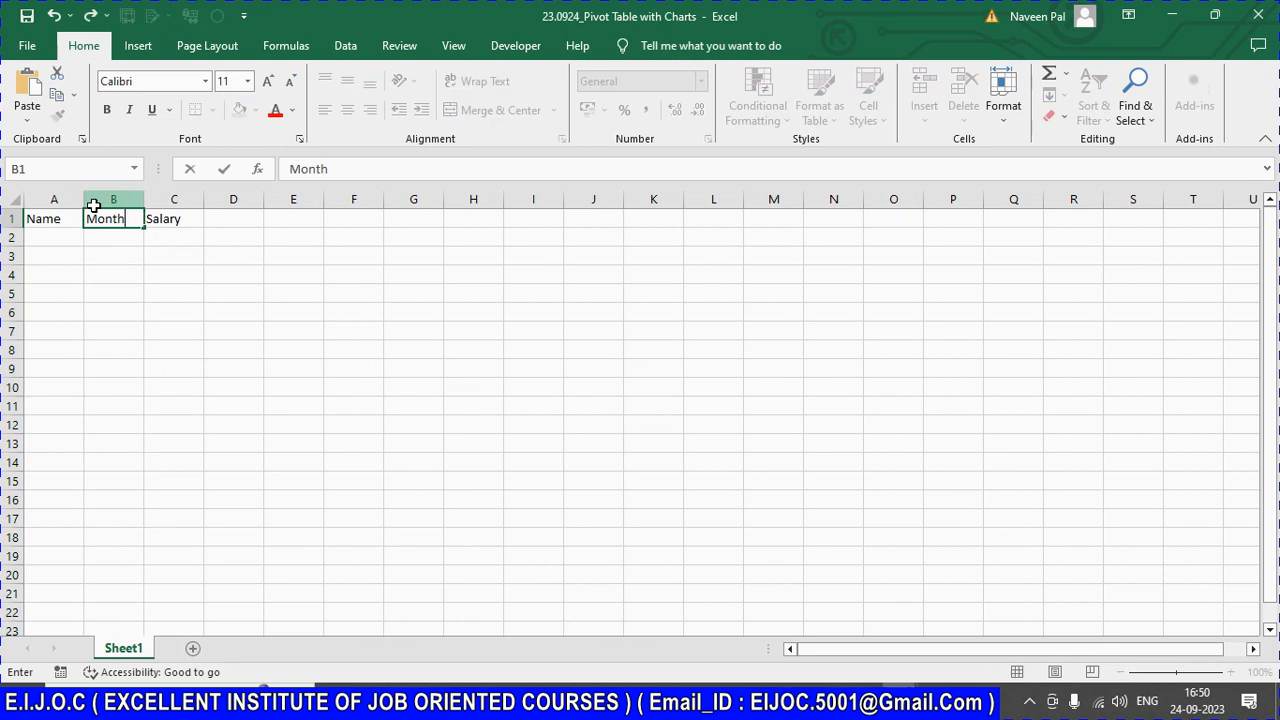
key(Return)
Step: Enter the names A, B, C and D in cells A2 to A5
key(Left)
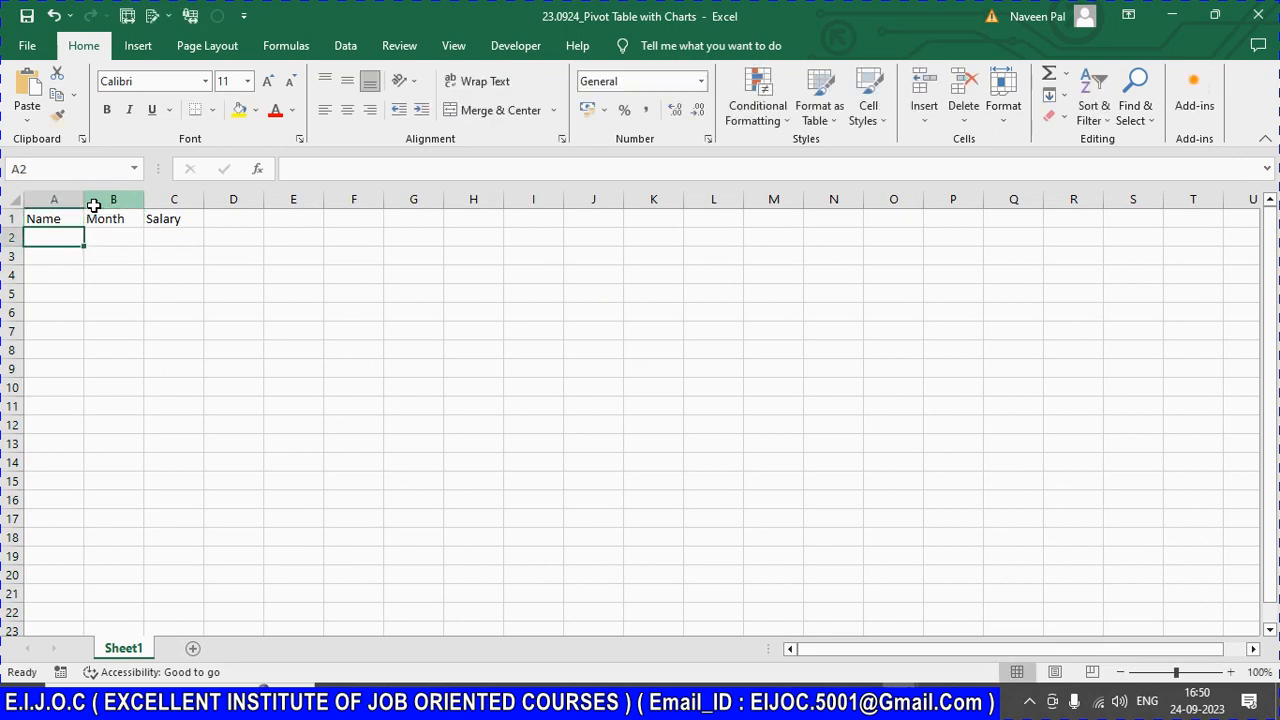
text(A)
key(Return)
text(B)
key(Return)
text(C)
key(Return)
text(D)
key(Return)
Step: Enter Jan and Feb under Month and extend the month series from B2 down to B19
key(Up)
key(Up)
key(Up)
key(Up)
key(Right)
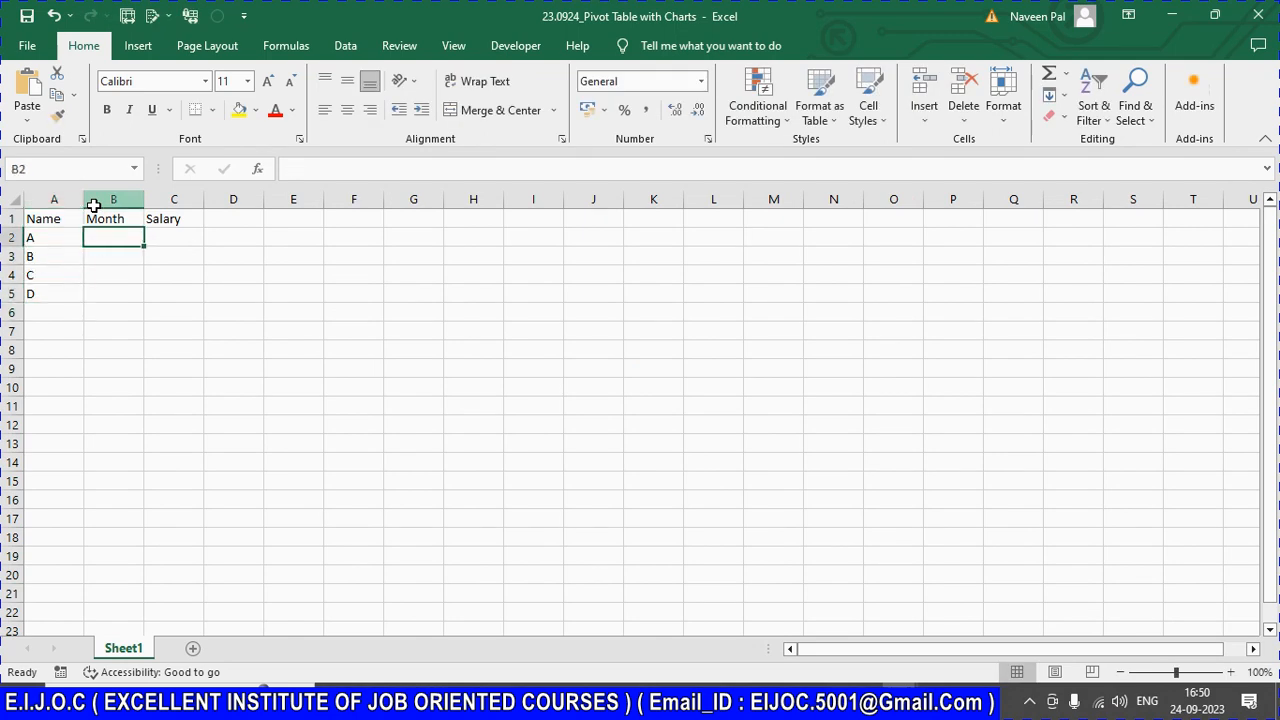
text(Jan)
key(Return)
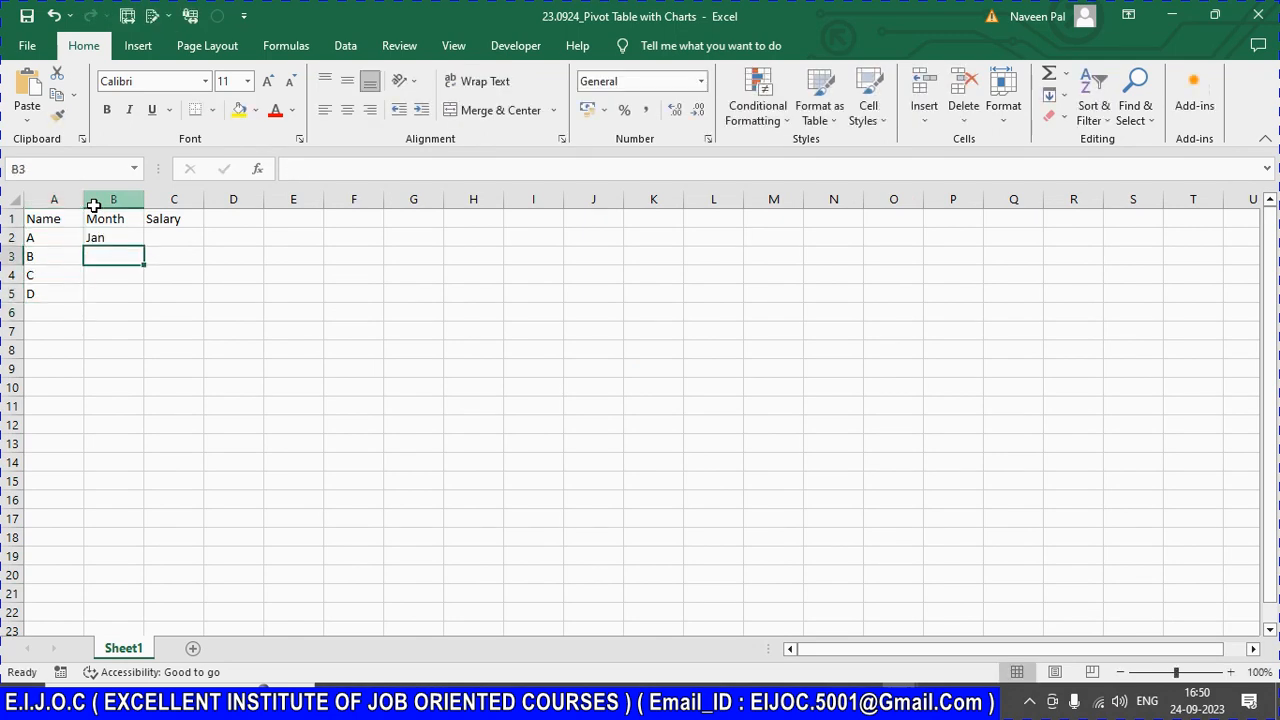
text(Feb)
key(Return)
key(Up)
key(Up)
key(shift+Down)
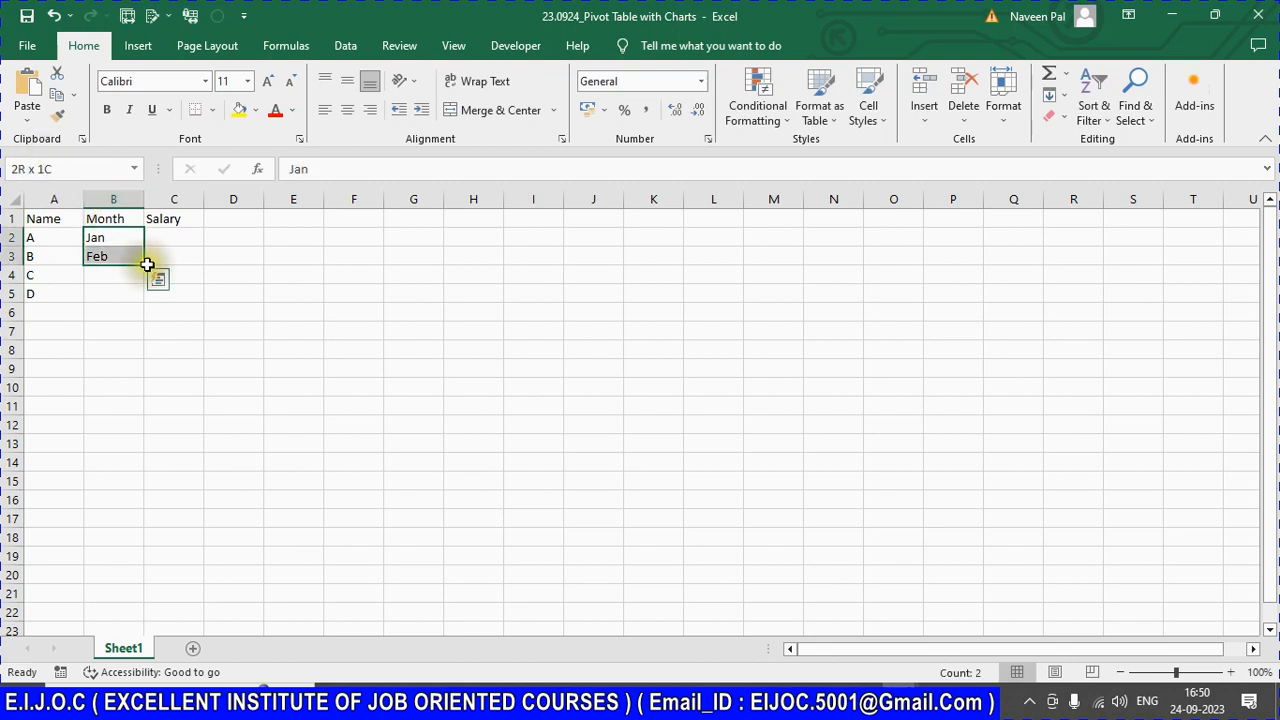
drag(142, 265, 160, 566)
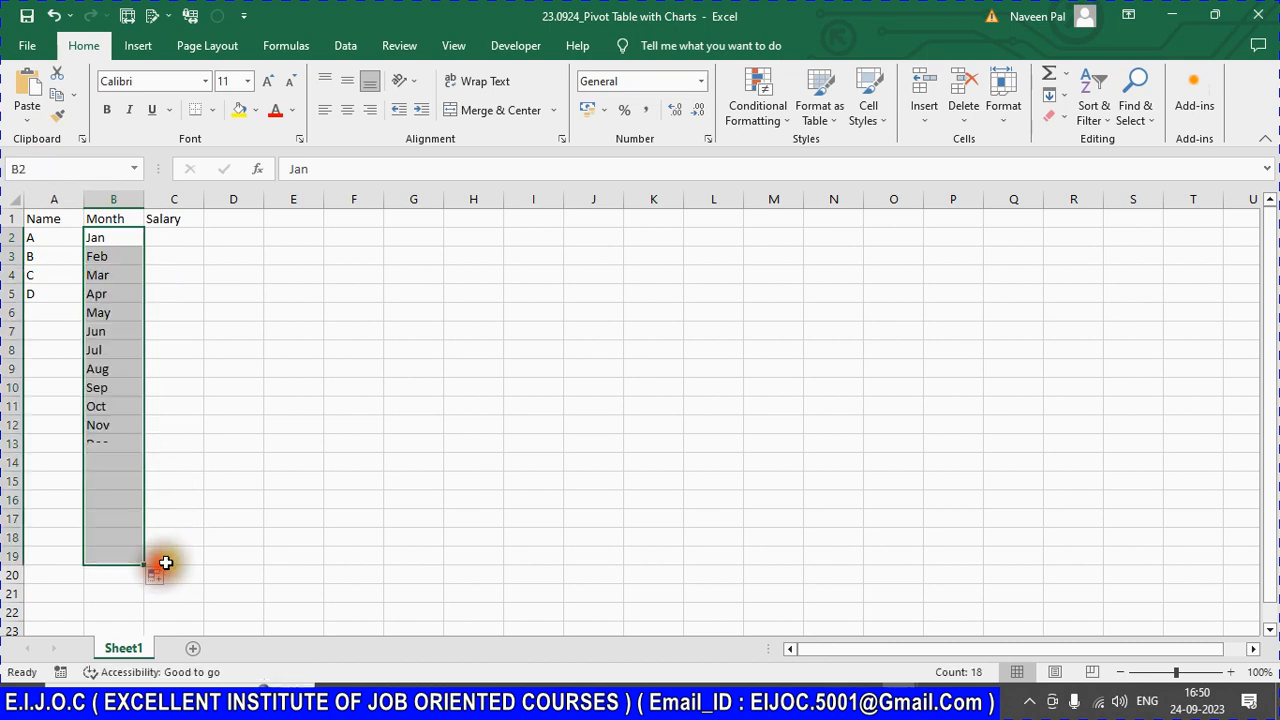
Step: Fill the Salary cells C2:C19 with the formula =RANDBETWEEN(10000,50000)
click(180, 234)
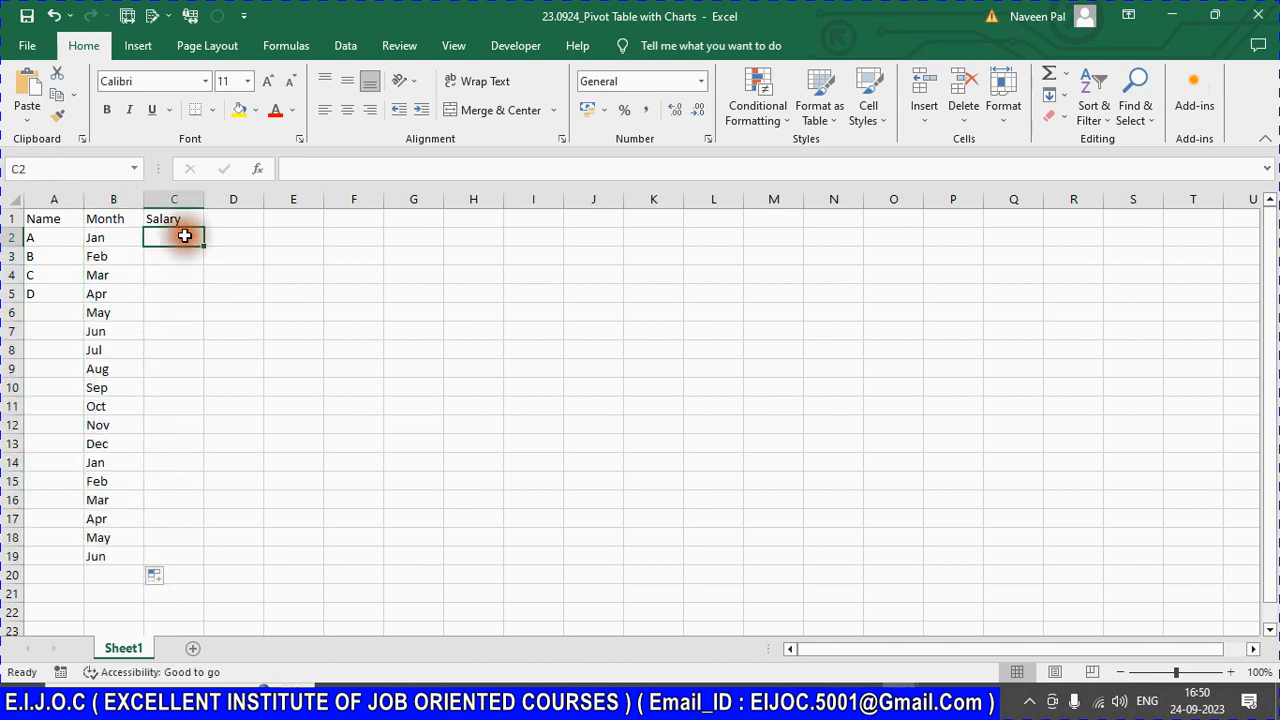
text(=ran)
key(Down)
key(Tab)
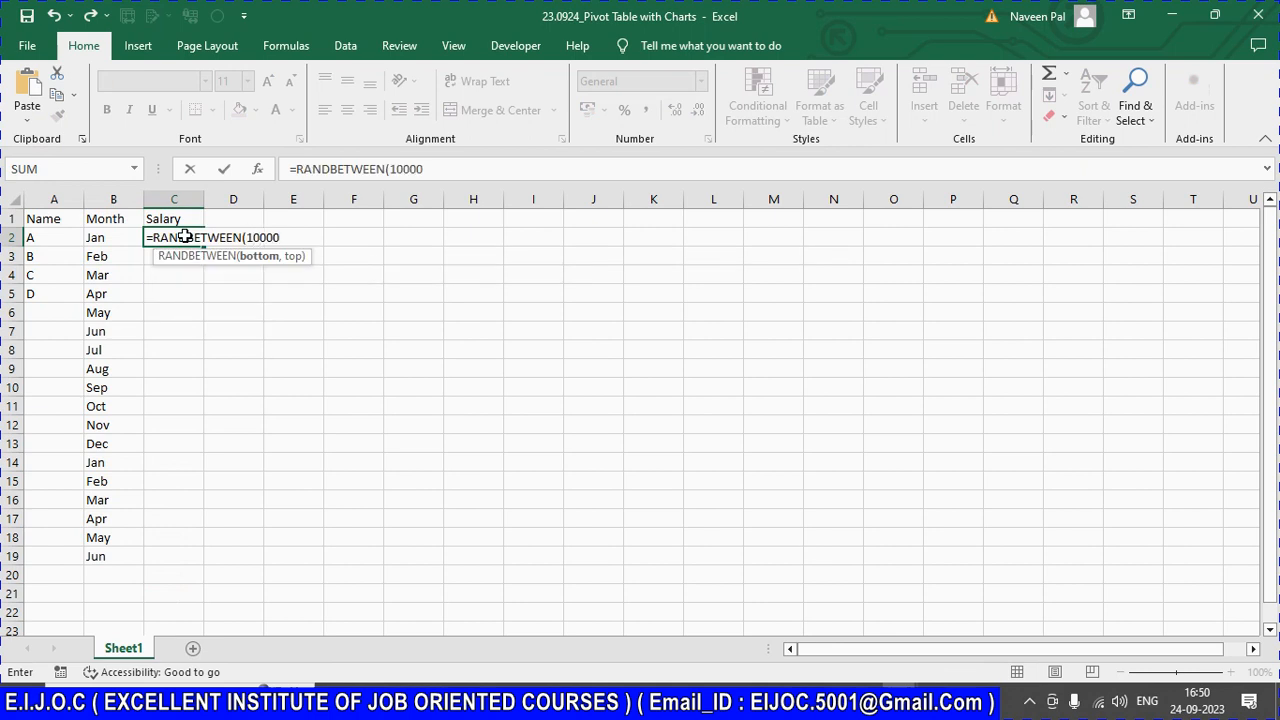
text(10000,50000))
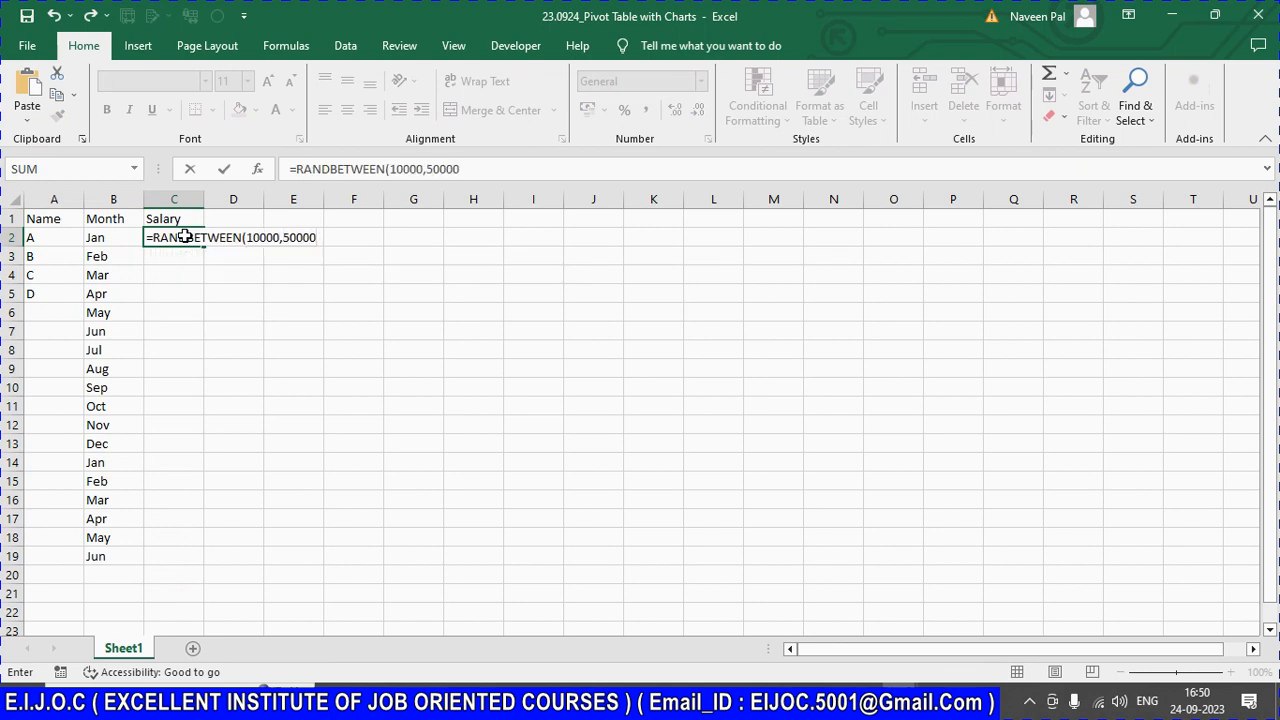
key(Return)
key(Left)
key(ctrl+Down)
key(Right)
key(ctrl+shift+Up)
key(ctrl+d)
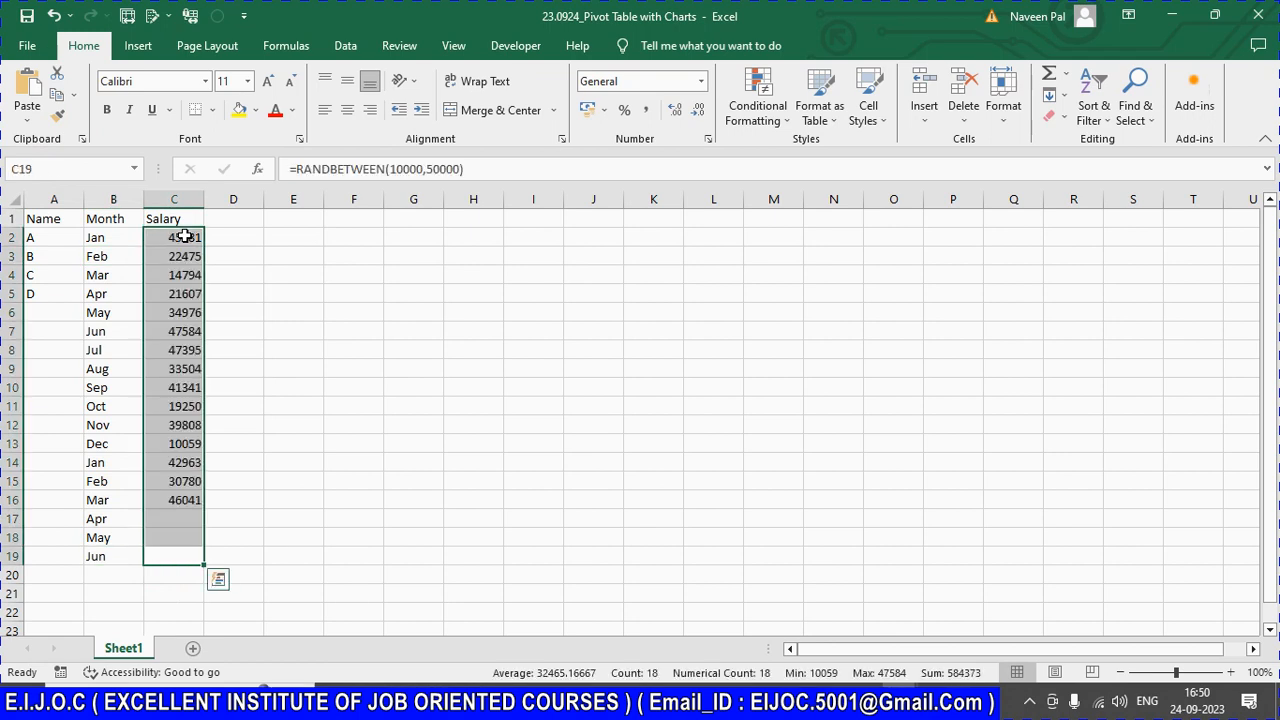
Step: Convert the random salary formulas in C2:C19 to fixed values
key(ctrl+c)
key(ctrl+alt+v)
key(v)
key(Return)
key(Escape)
Step: Copy the names in A2:A5 and paste them repeatedly down column A from A6 to A21
key(Left)
key(Left)
key(ctrl+Up)
key(Up)
key(Up)
key(Up)
key(shift+Down)
key(shift+Down)
key(shift+Down)
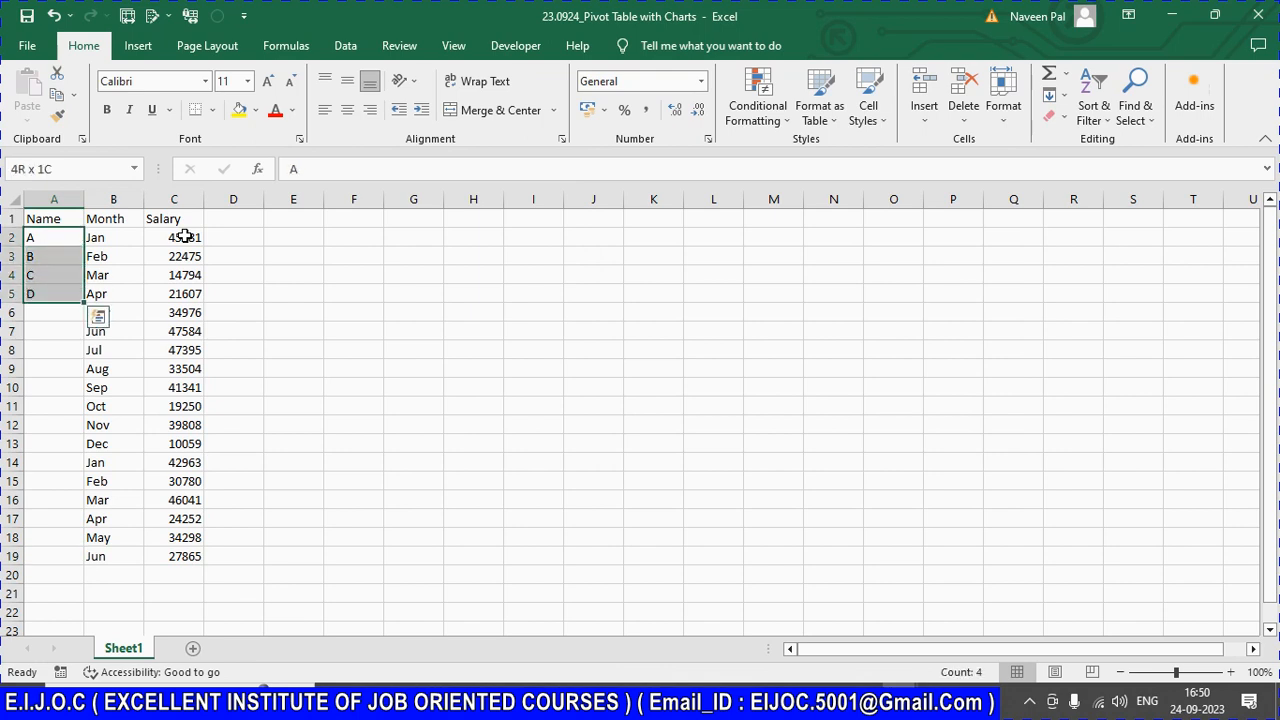
key(ctrl+c)
key(Down)
key(Down)
key(Down)
key(Down)
key(Down)
key(Up)
key(ctrl+v)
key(Down)
key(Down)
key(Down)
key(Down)
key(ctrl+v)
key(Down)
key(Down)
key(Down)
key(Down)
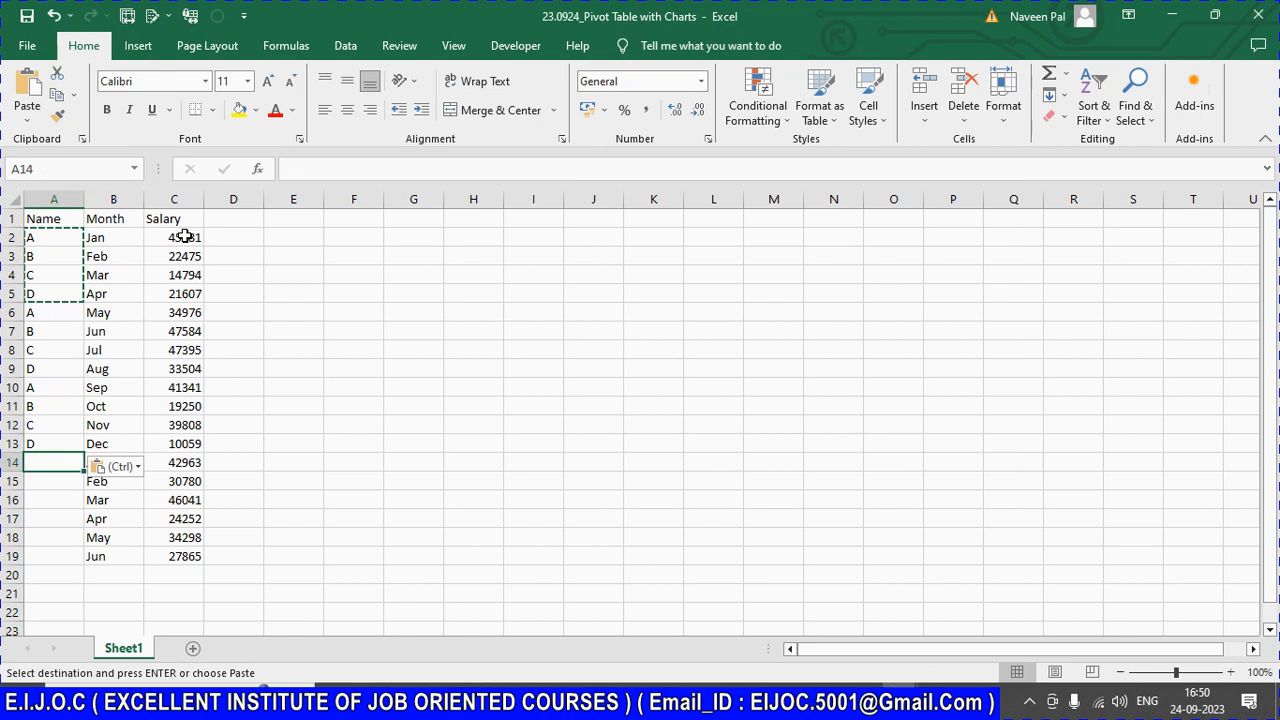
key(ctrl+v)
key(Down)
key(Down)
key(Down)
key(Down)
key(Down)
key(Up)
key(ctrl+v)
Step: Clear the surplus names in A20:A21 below the data
key(Down)
key(Down)
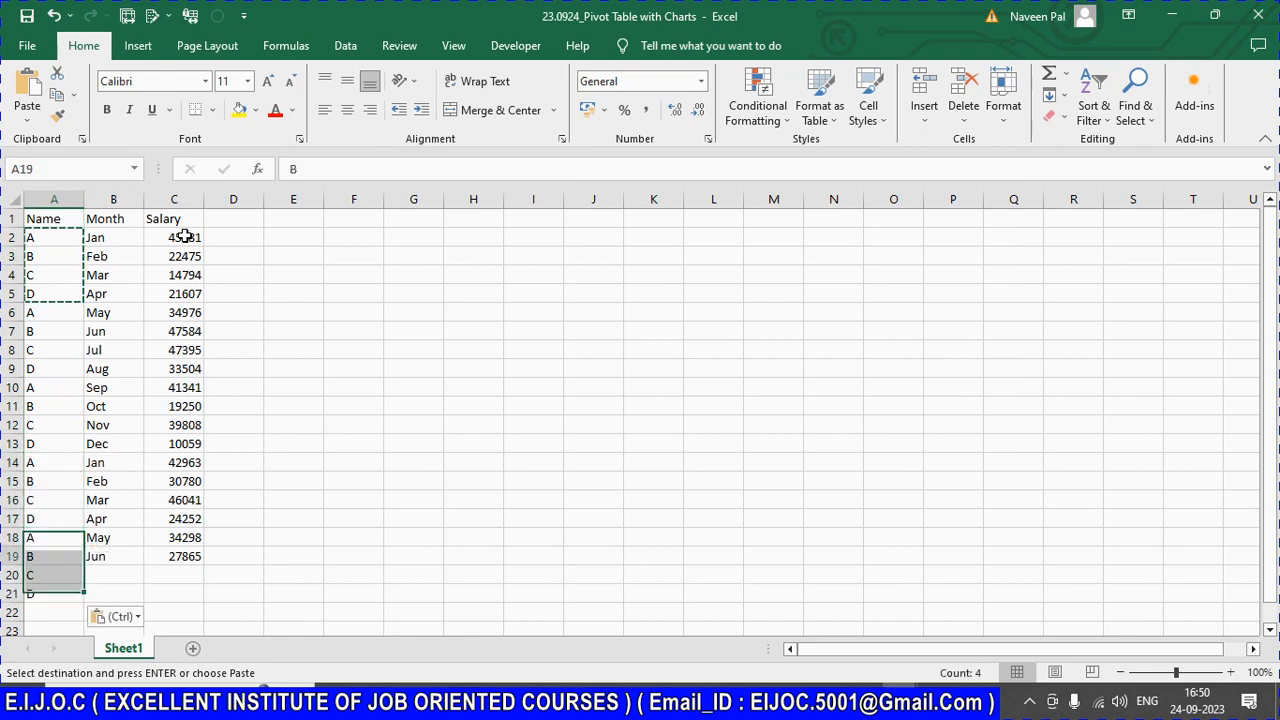
key(shift+Down)
key(Delete)
key(ctrl+Home)
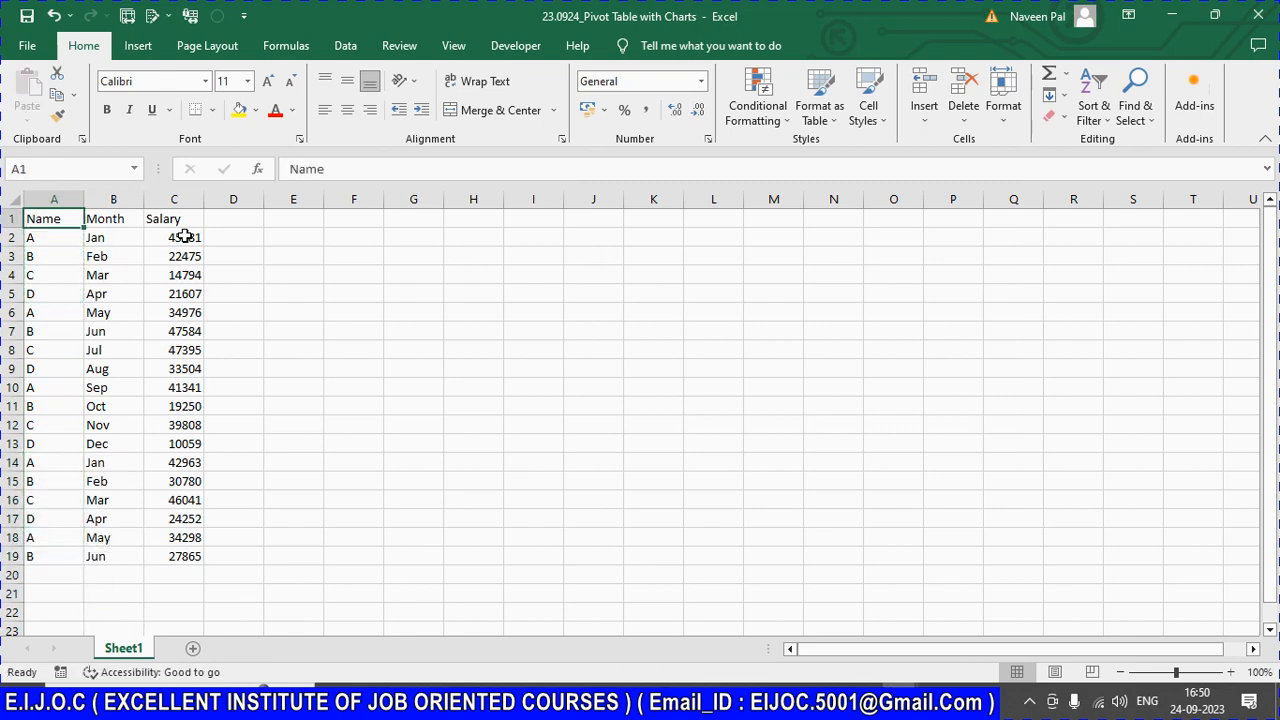
Step: Format the table A1:C19 with all borders and bold headers in A1:C1, and save the workbook
key(ctrl+shift+Right)
key(ctrl+shift+Down)
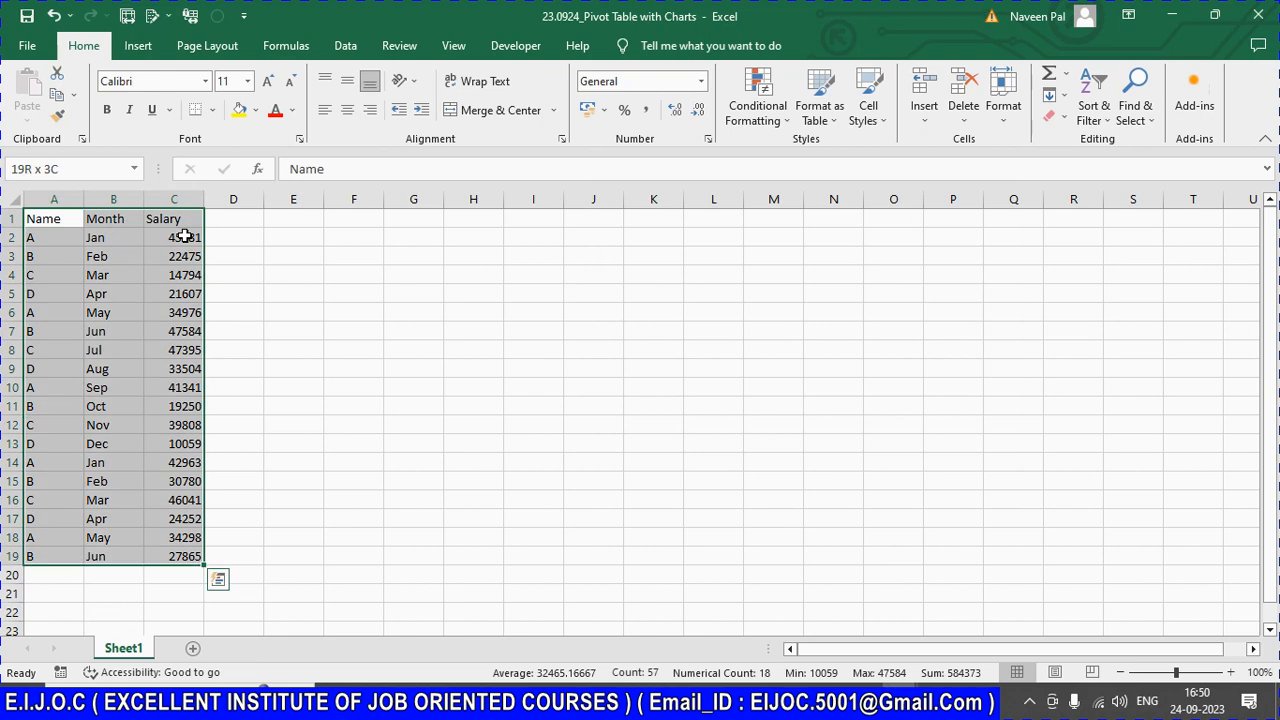
click(212, 110)
click(208, 279)
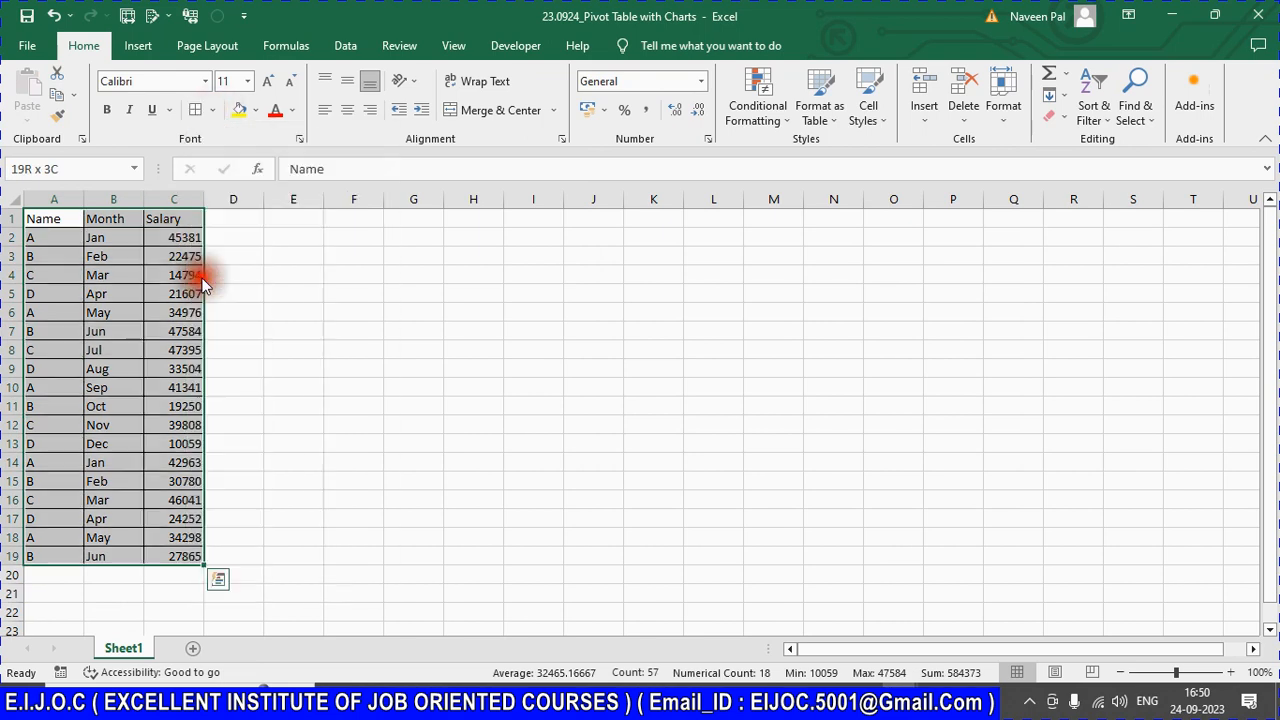
drag(61, 221, 168, 221)
key(ctrl+s)
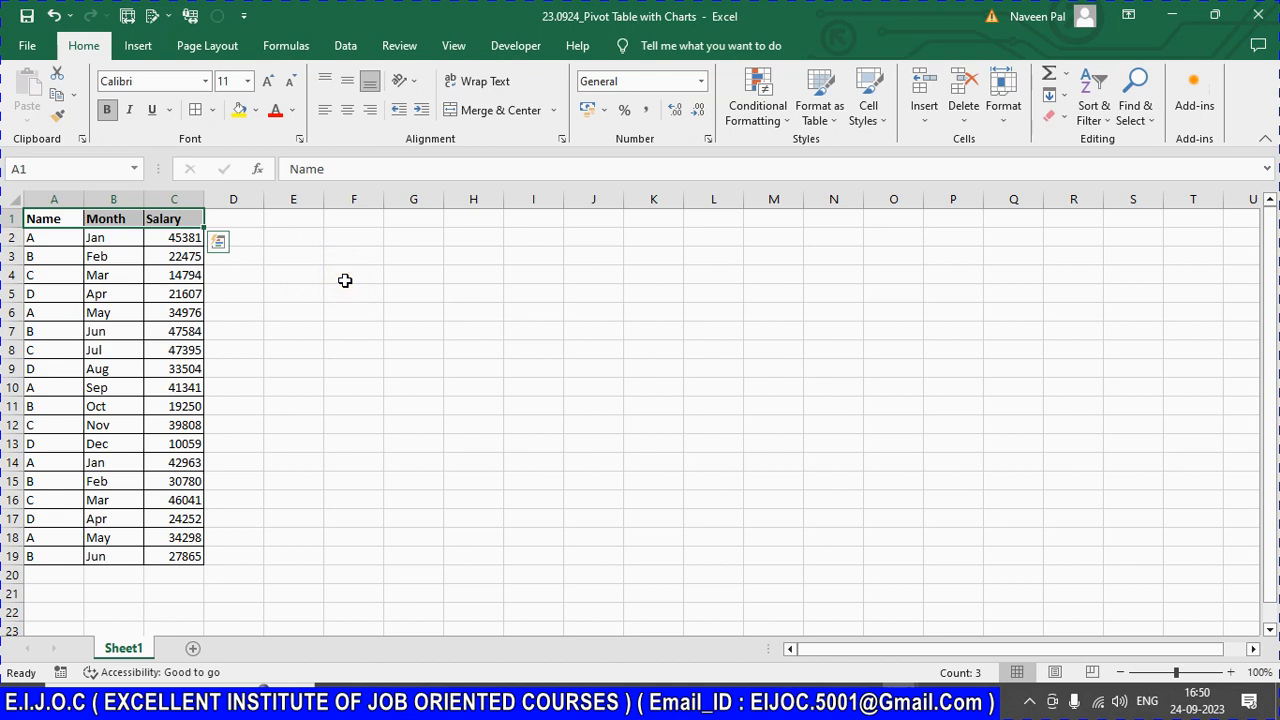
Step: Create a PivotTable from columns A:C on the existing worksheet at cell E4 with the PivotTable and PivotChart Wizard
key(ctrl+space)
key(alt+d)
key(p)
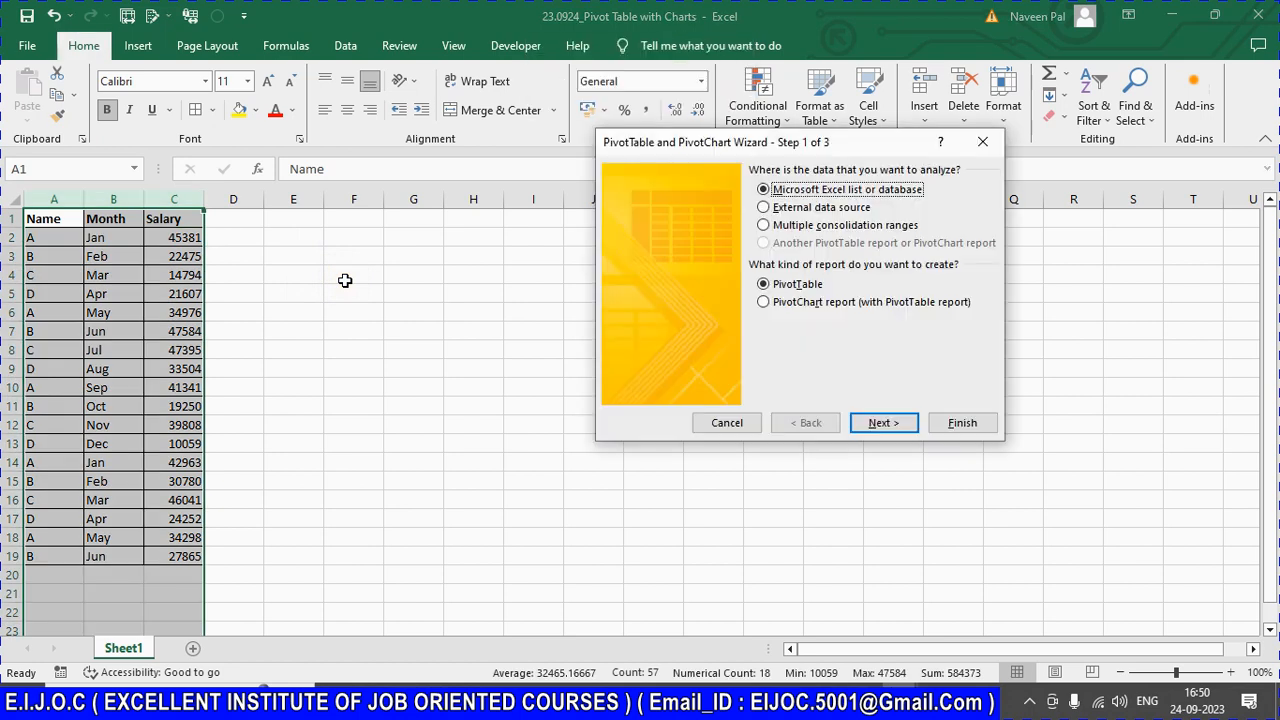
click(888, 420)
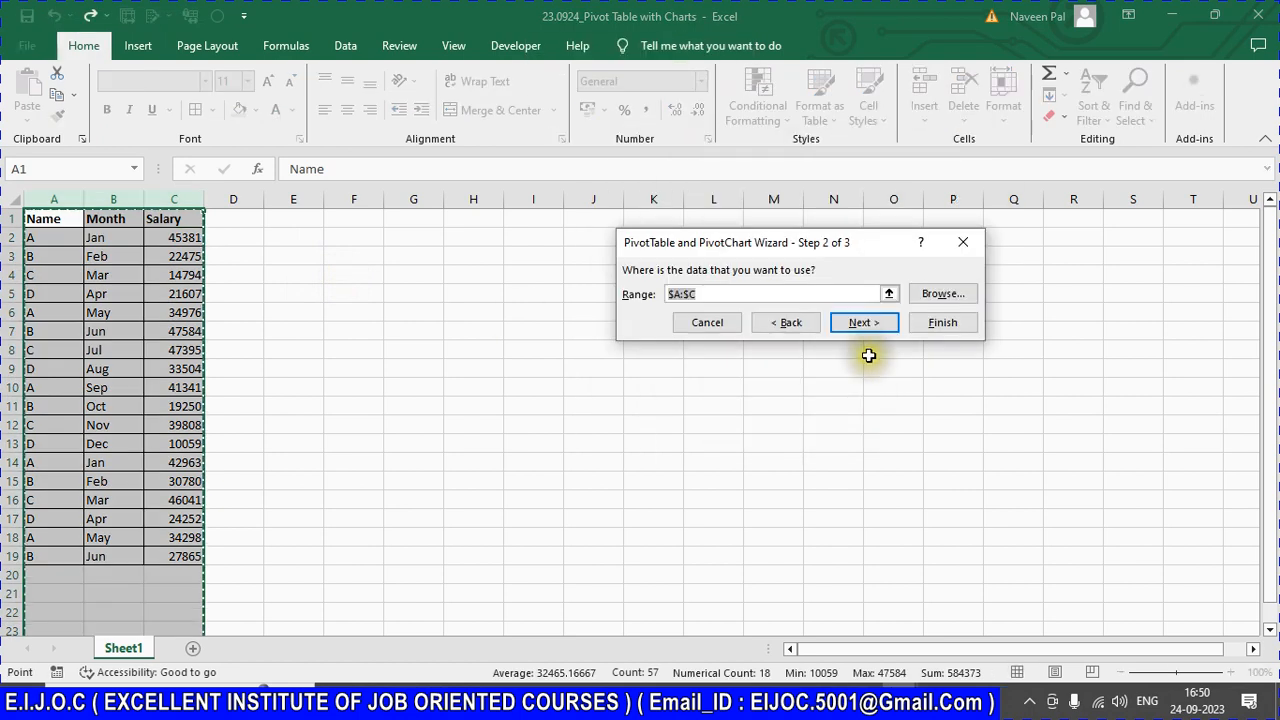
click(876, 329)
click(745, 256)
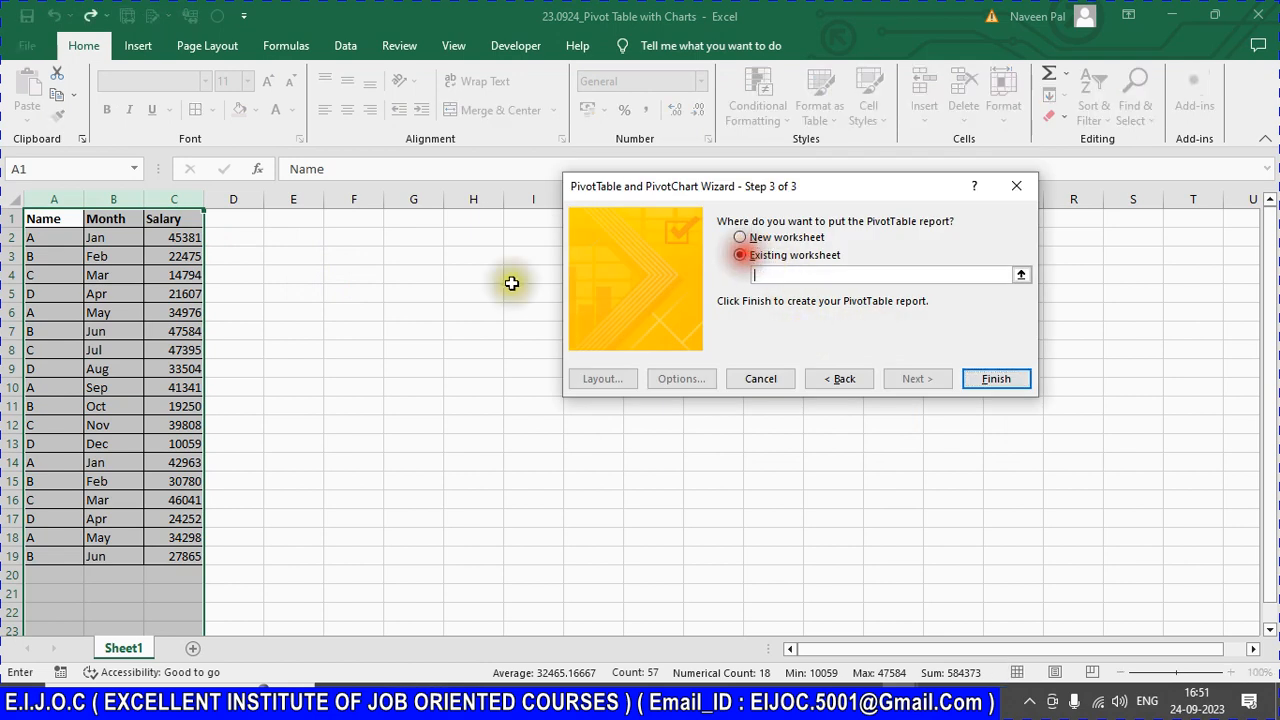
click(286, 272)
click(993, 378)
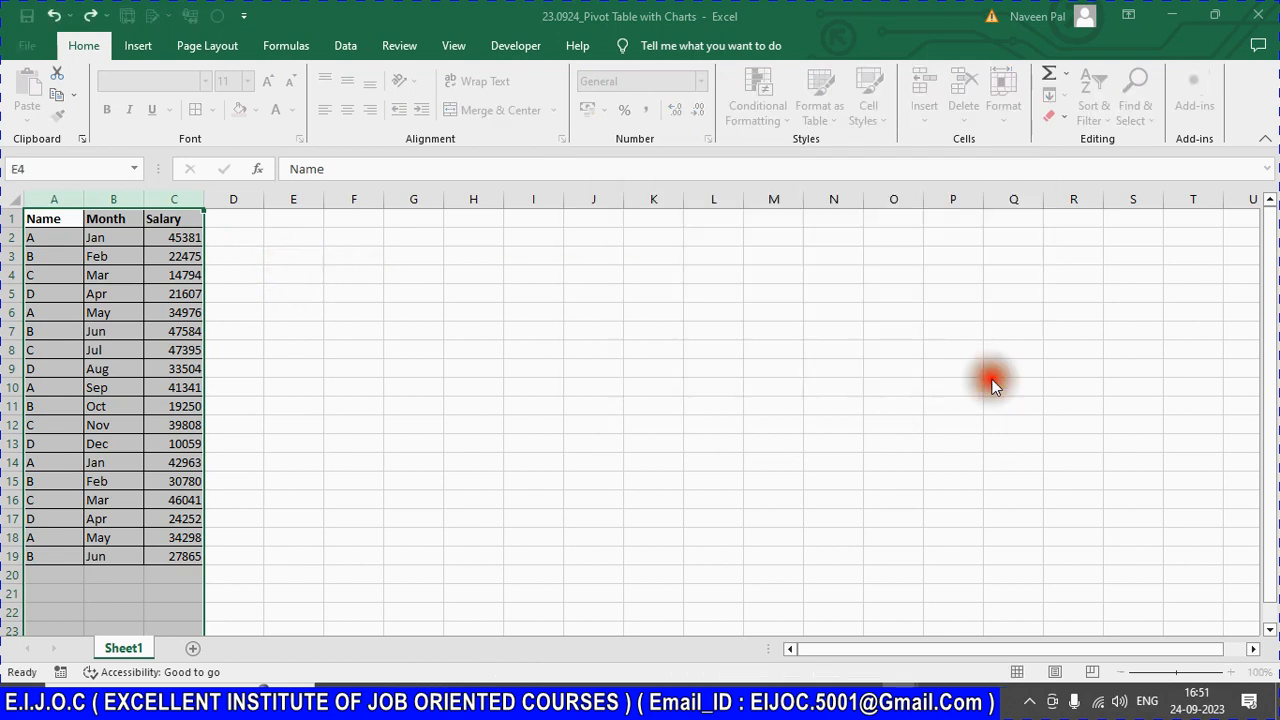
Step: Put the Name field in Rows and the Salary field in Values of the PivotTable
drag(1001, 323, 1010, 588)
drag(1001, 362, 1155, 595)
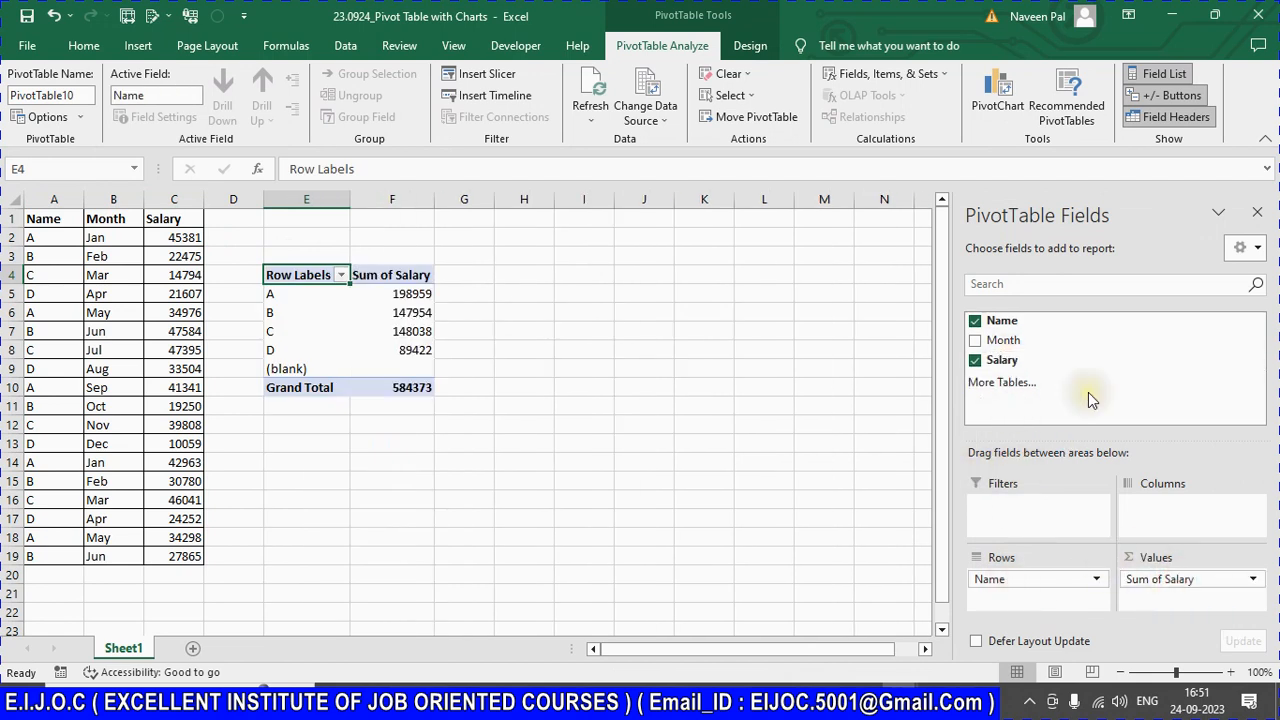
click(478, 314)
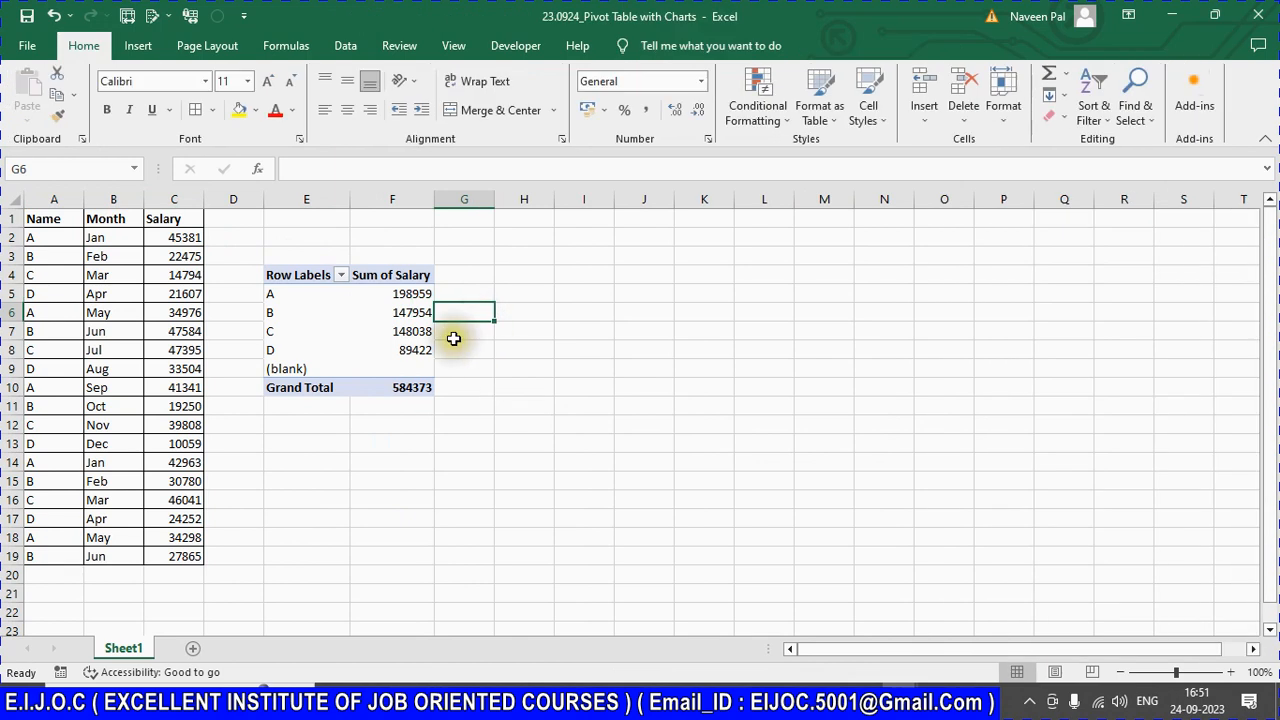
Step: Preview the Line, Pie, Doughnut, Bar and Area types for a PivotChart of the PivotTable and insert it as a 3-D Pie
click(309, 275)
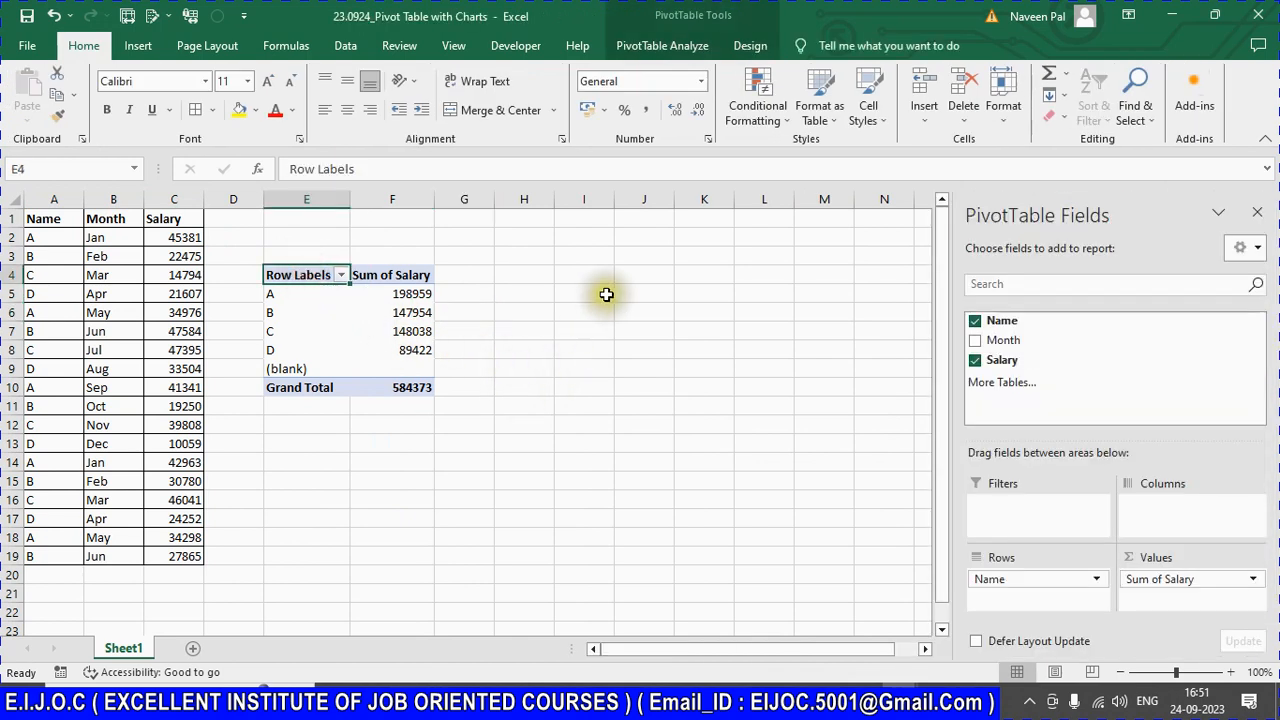
click(687, 46)
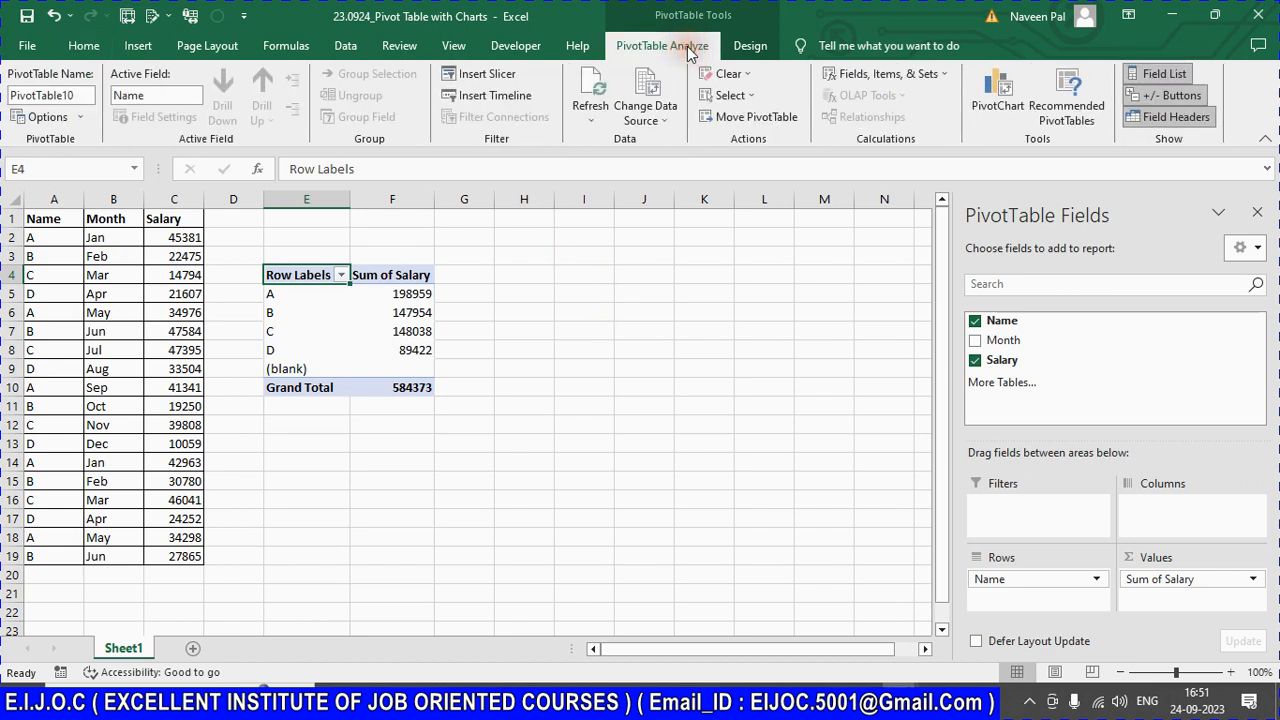
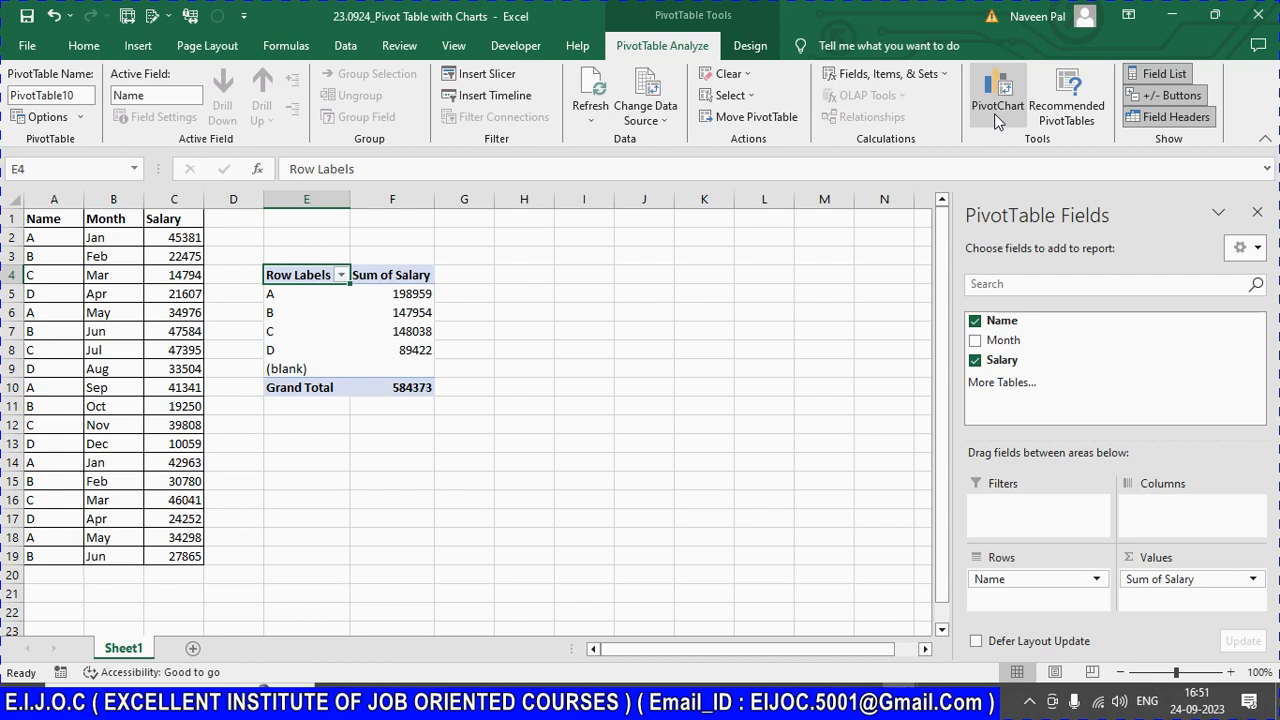
click(994, 113)
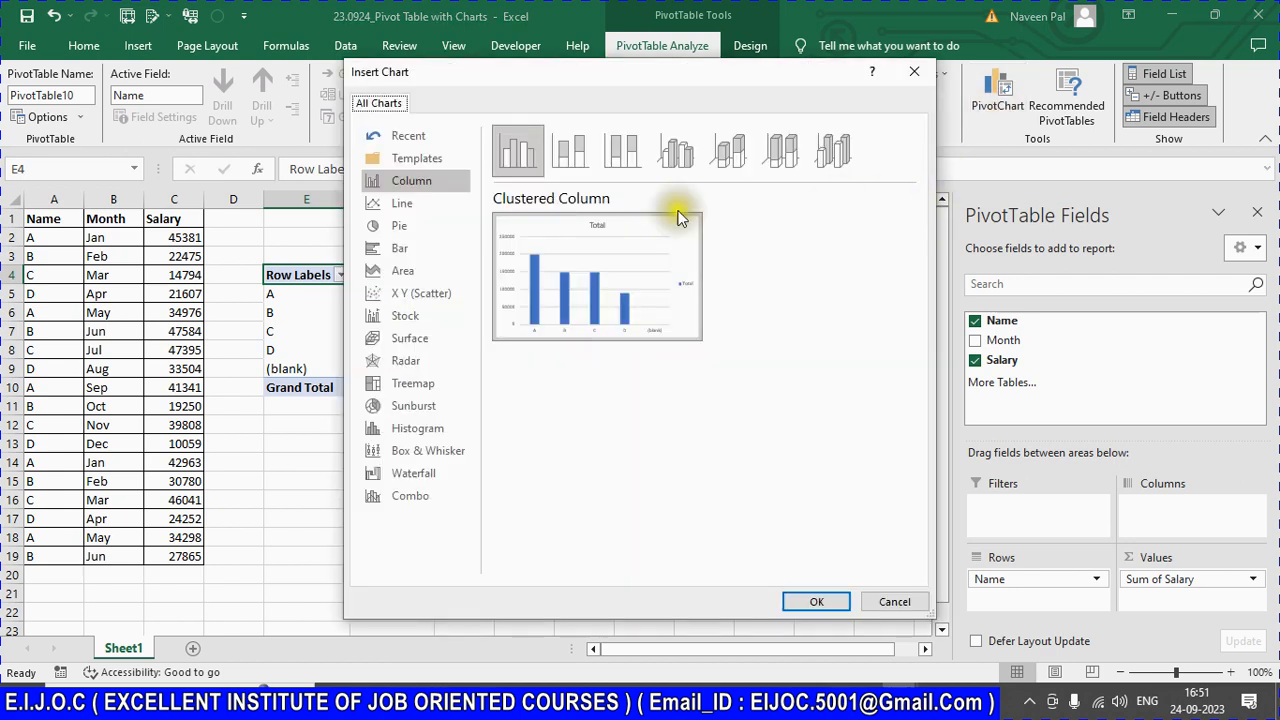
click(405, 205)
click(402, 225)
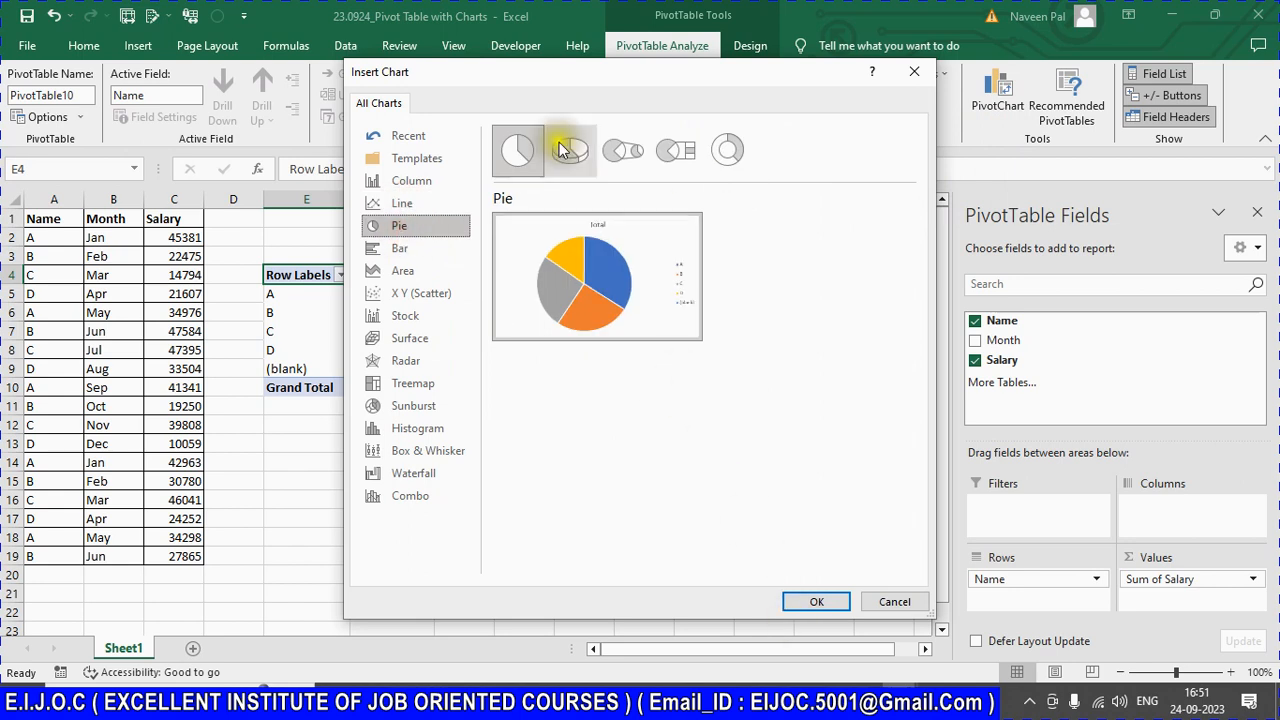
click(578, 160)
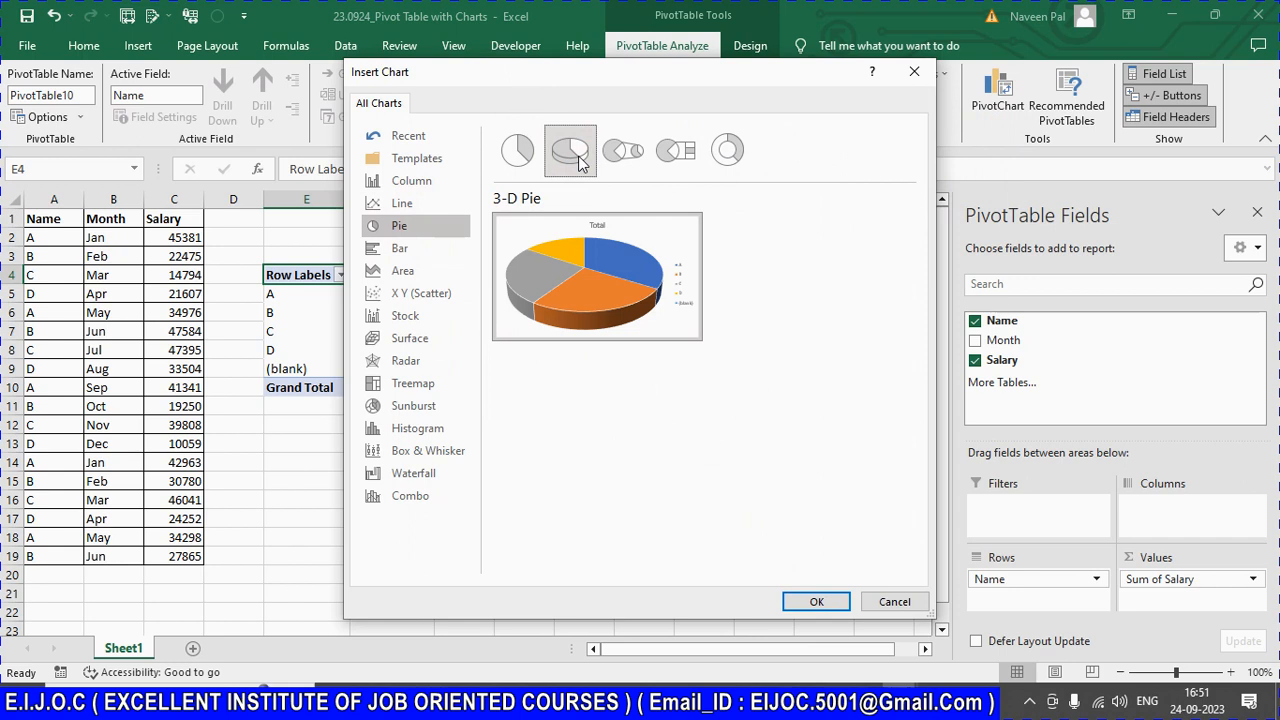
click(729, 158)
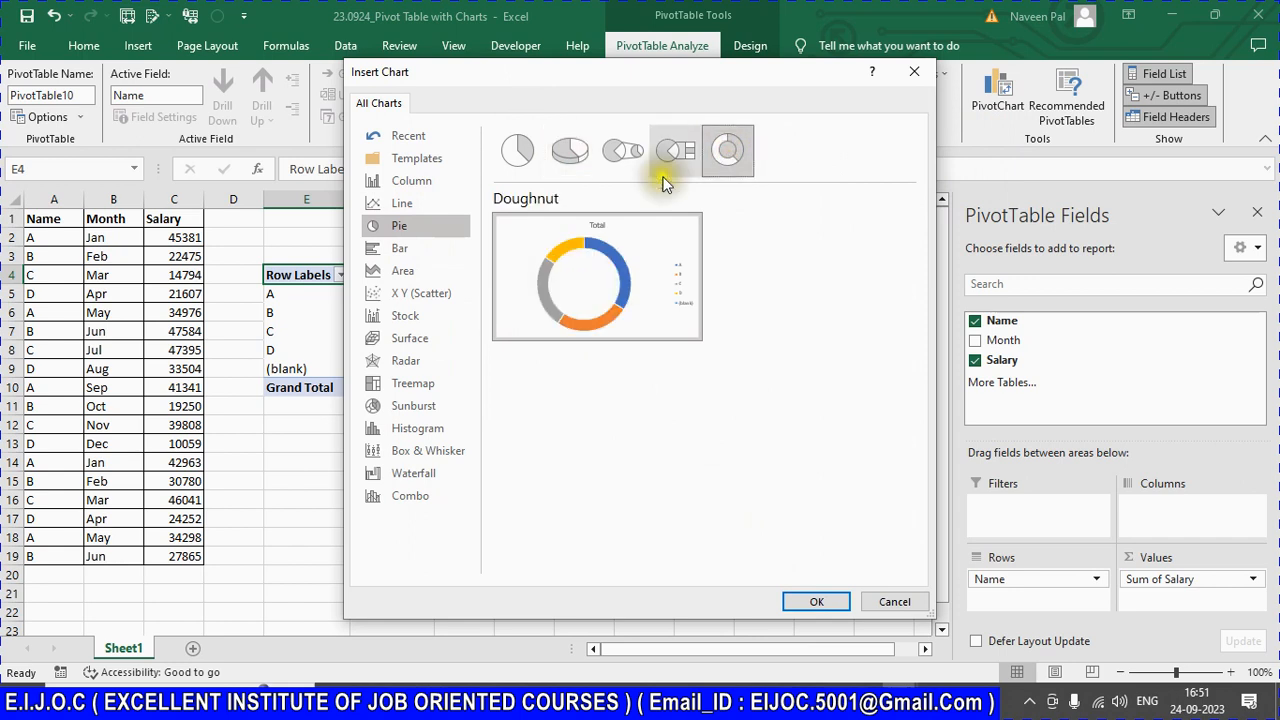
click(390, 249)
click(384, 274)
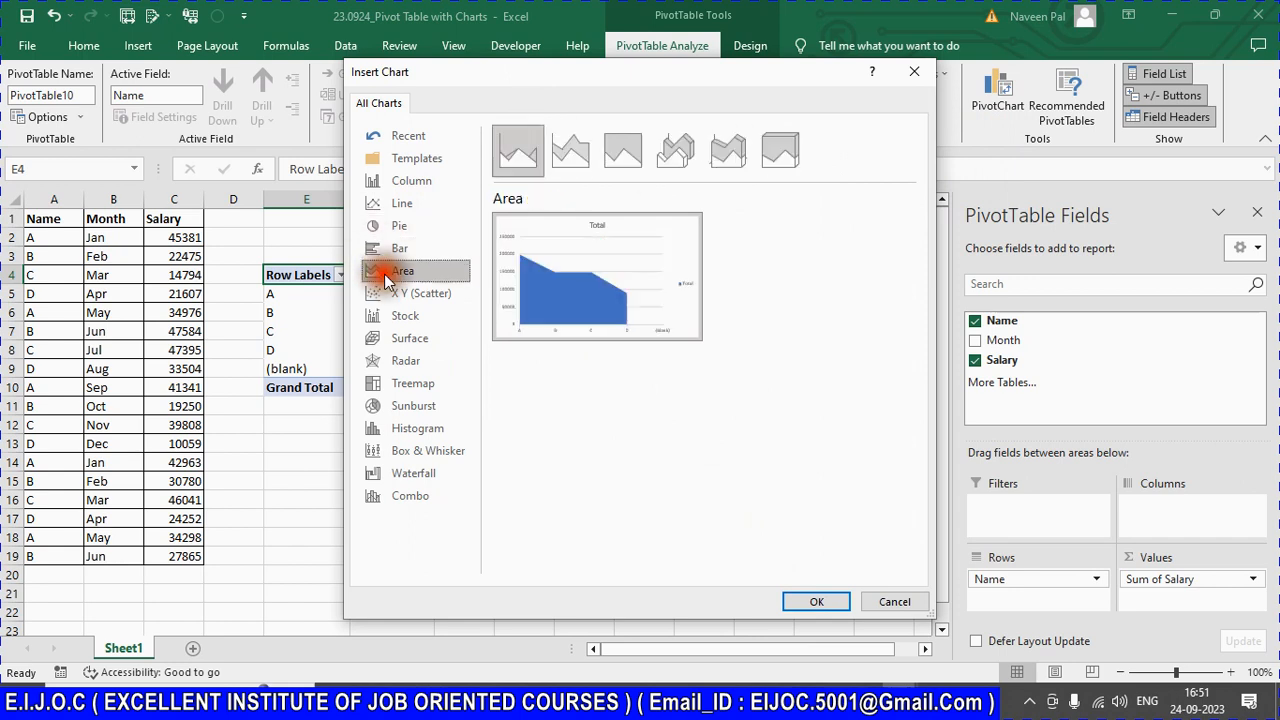
click(387, 224)
click(568, 160)
click(815, 600)
Step: Move and resize the pie chart so it sits beside the PivotTable, covering about H2 to M16
drag(514, 300, 721, 273)
drag(462, 389, 596, 389)
drag(709, 269, 624, 255)
click(445, 535)
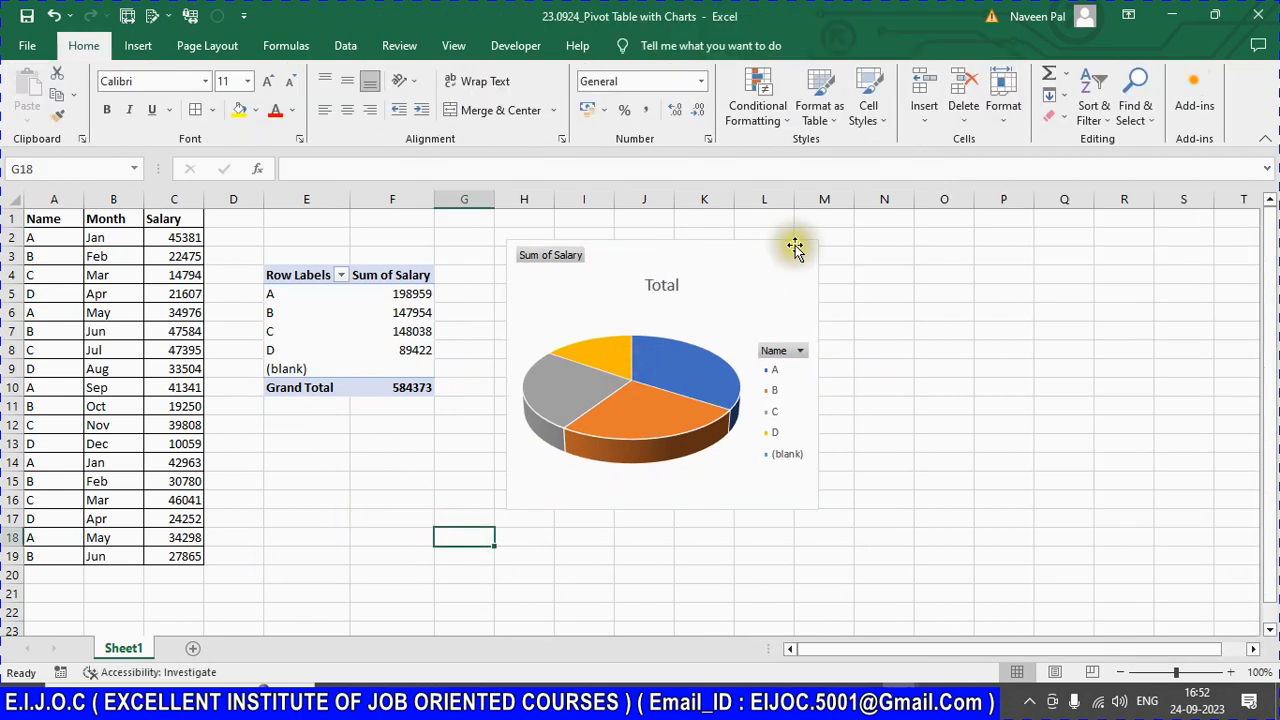
Step: Filter the pie chart's Name field to only B and D
click(801, 350)
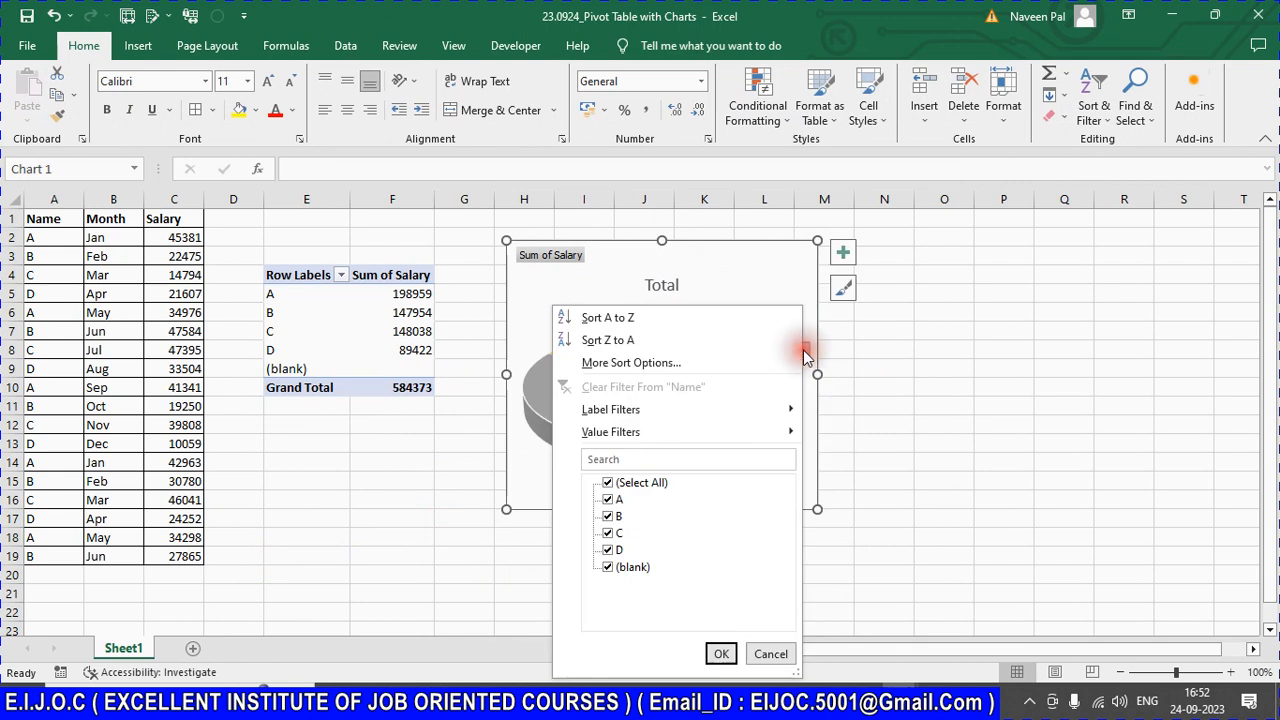
click(607, 482)
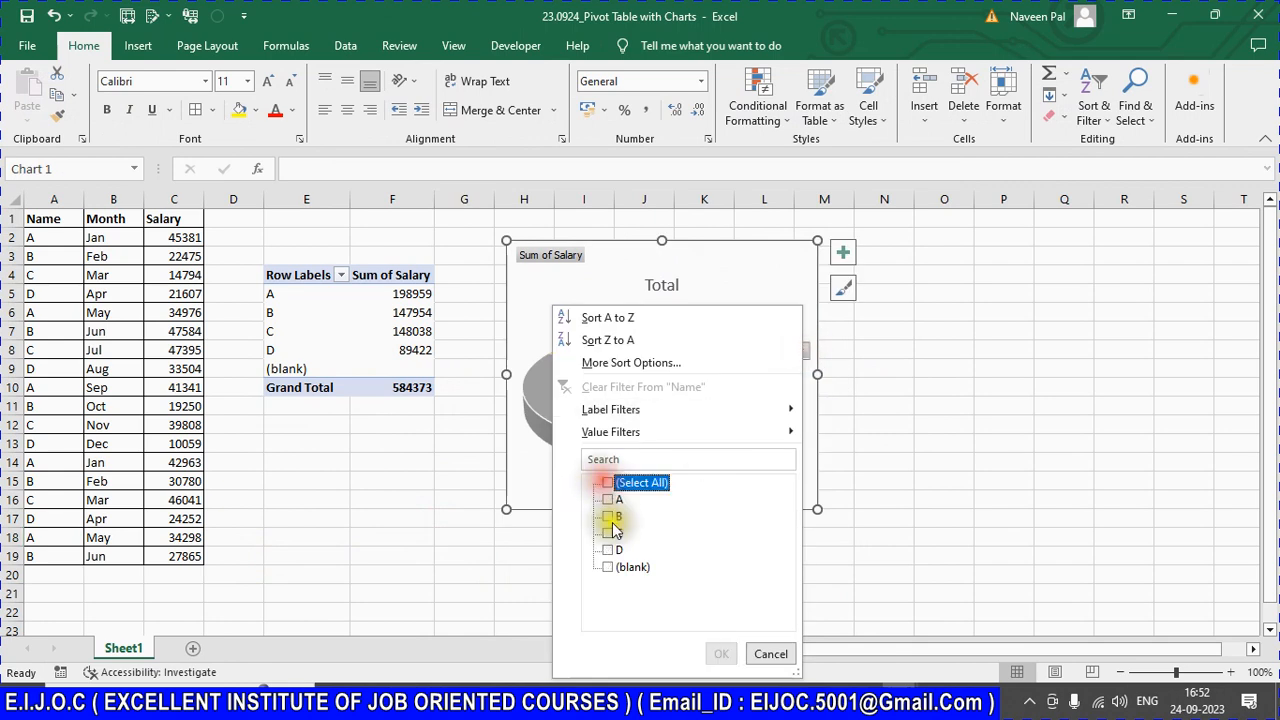
click(609, 516)
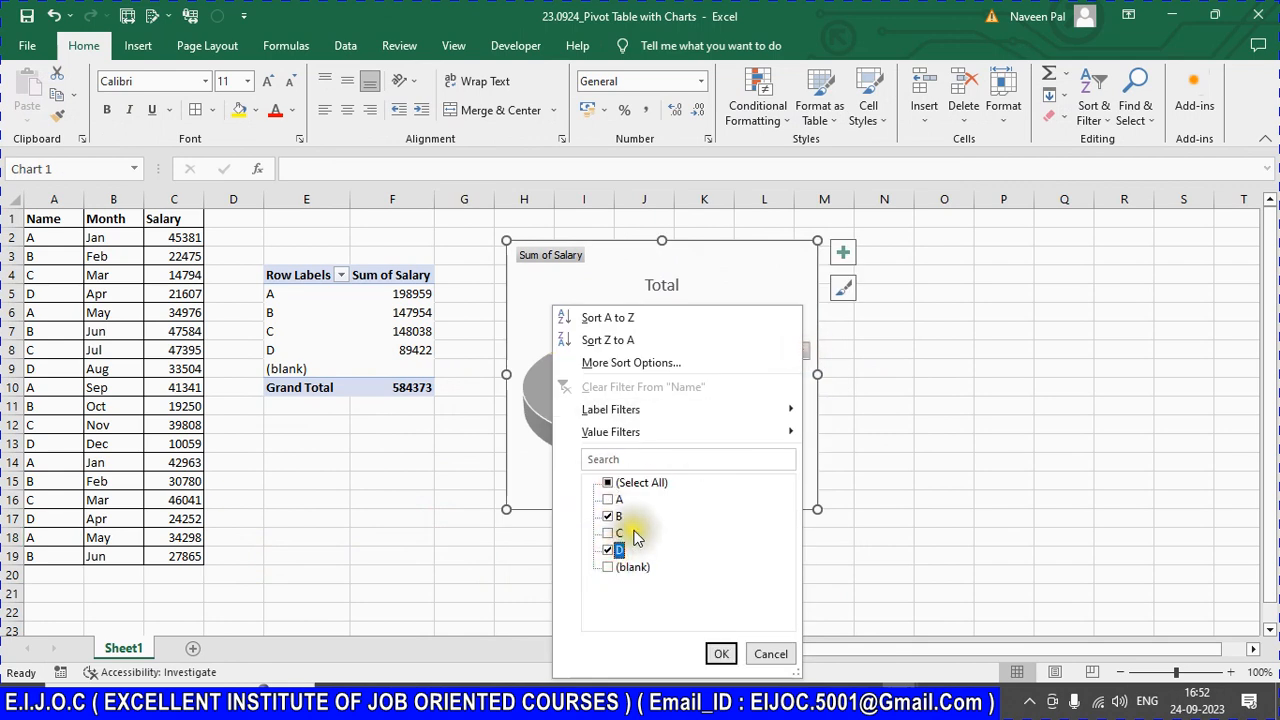
click(721, 654)
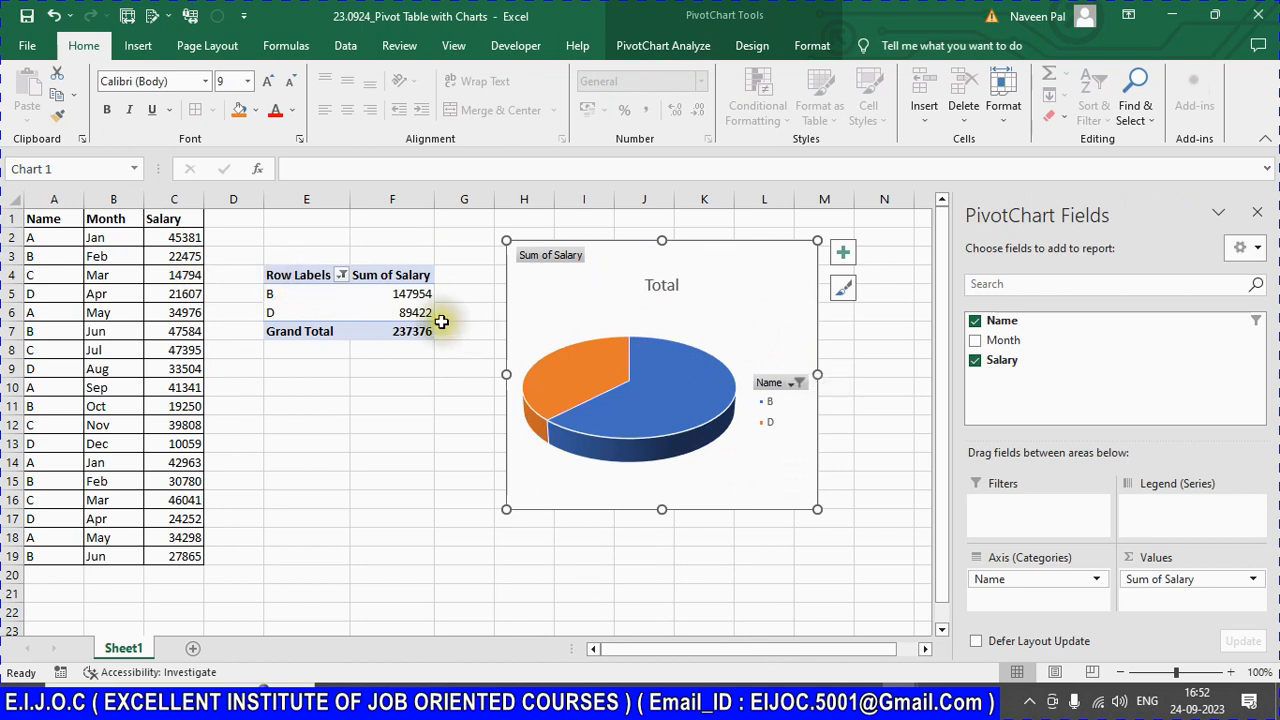
Step: Clear the Name filter from the PivotTable's row labels and save the workbook
click(341, 276)
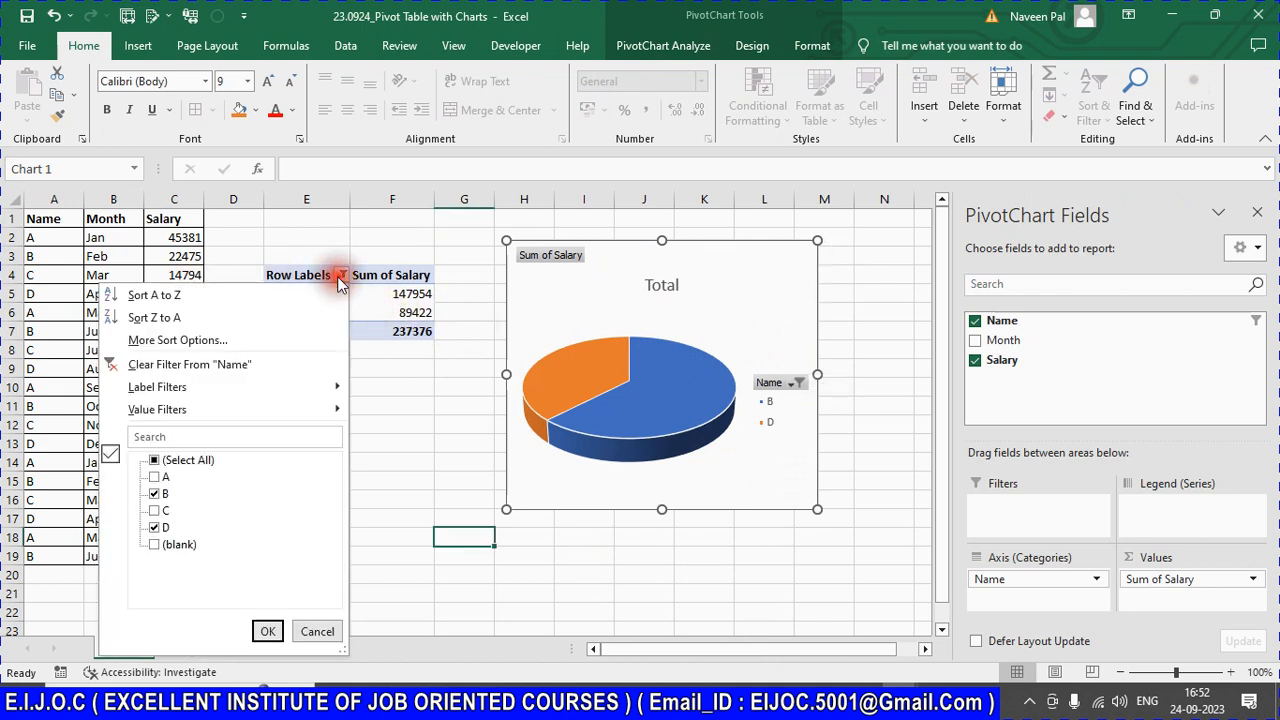
click(177, 364)
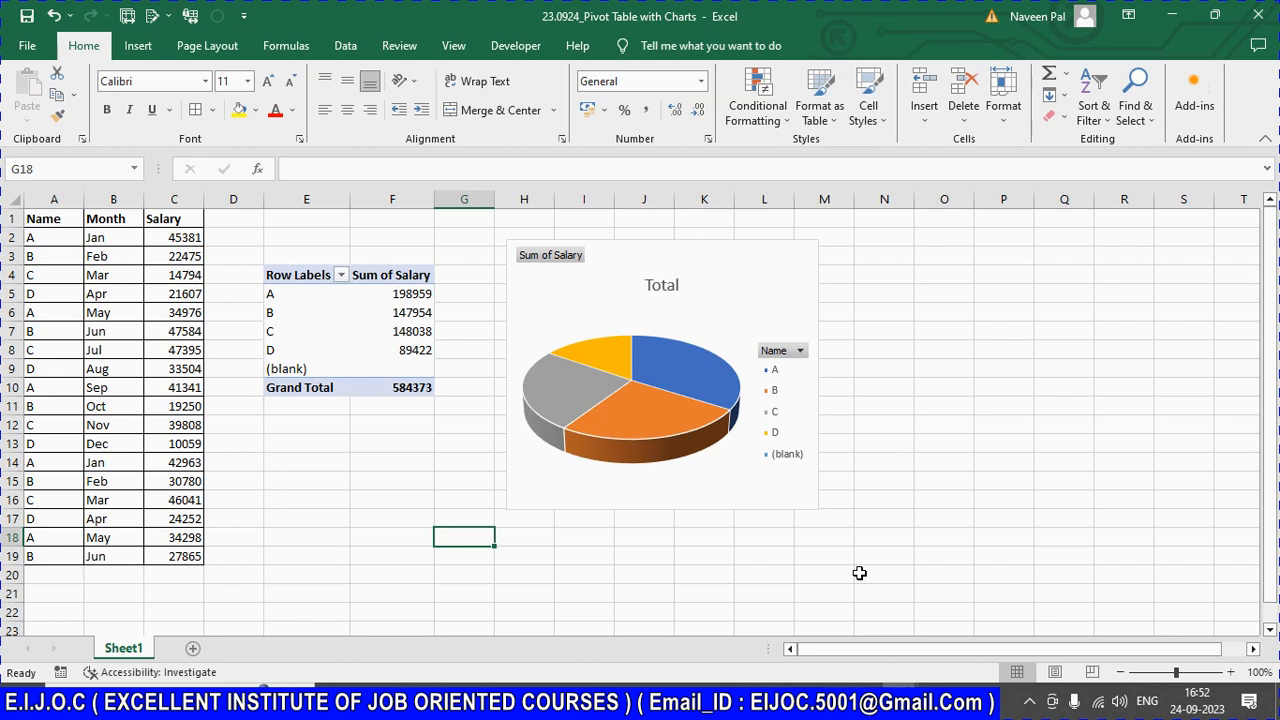
key(ctrl+s)
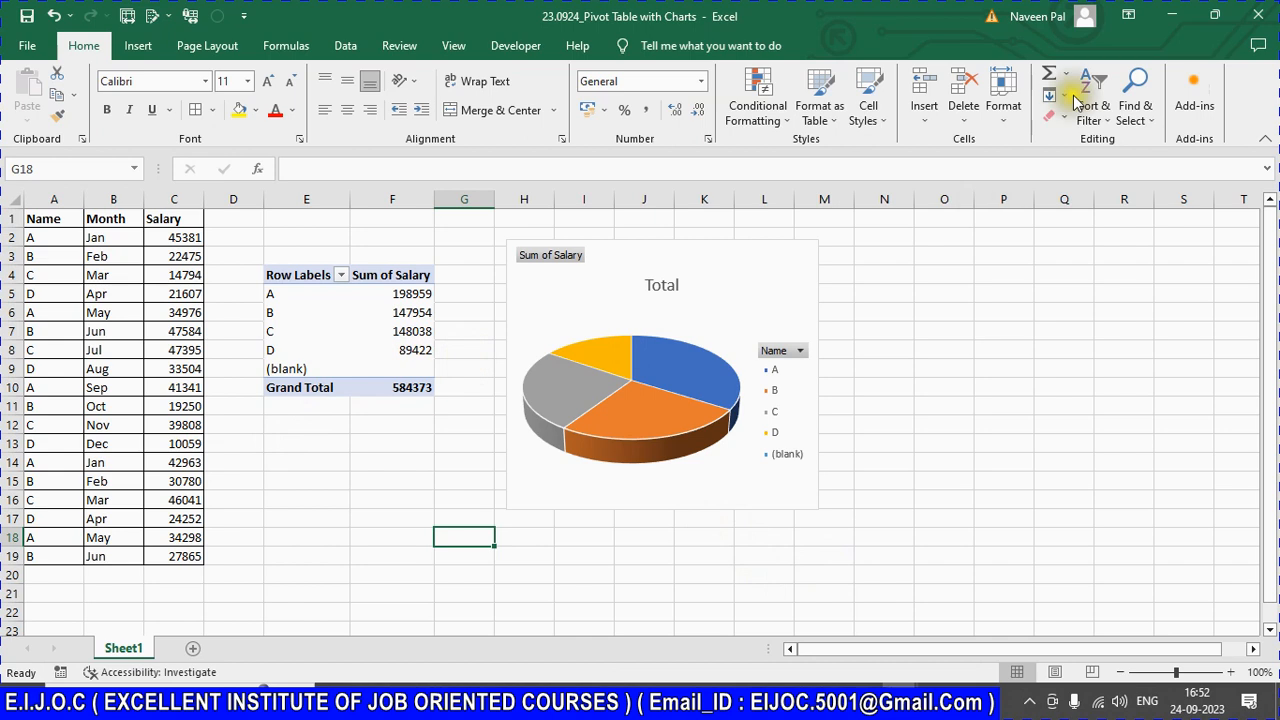
click(357, 301)
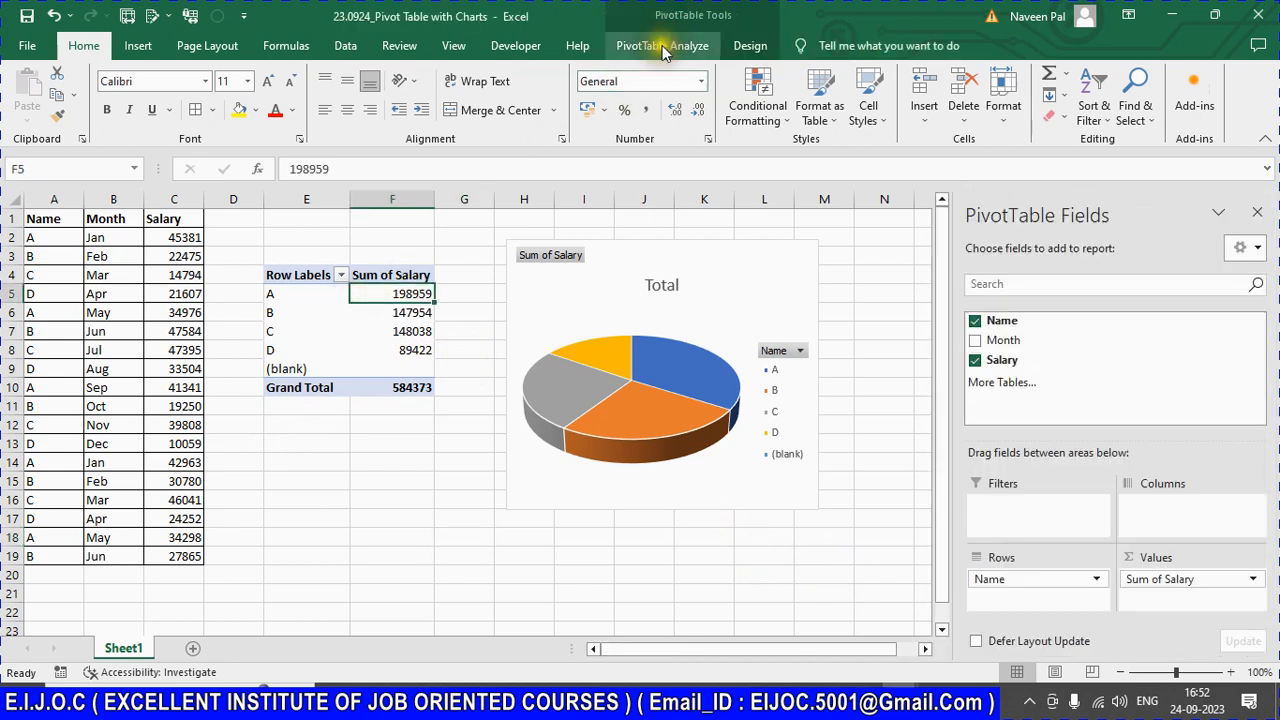
click(662, 45)
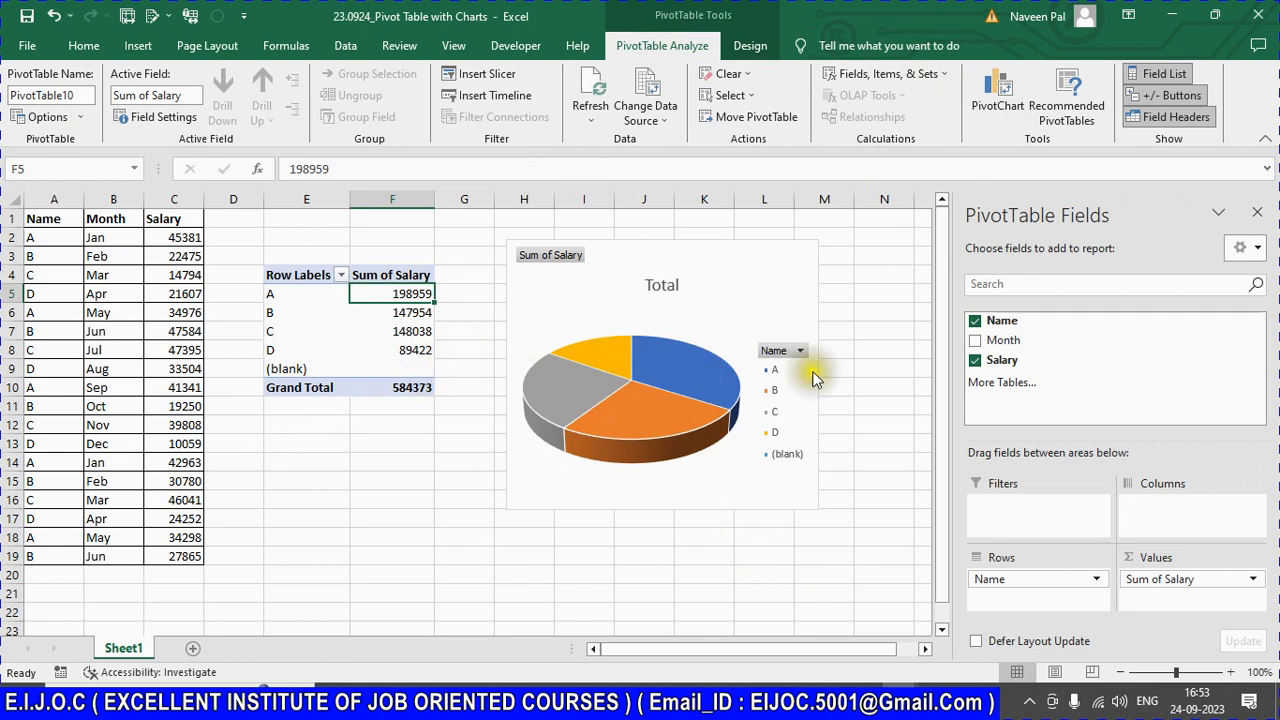
mouse_move(678, 368)
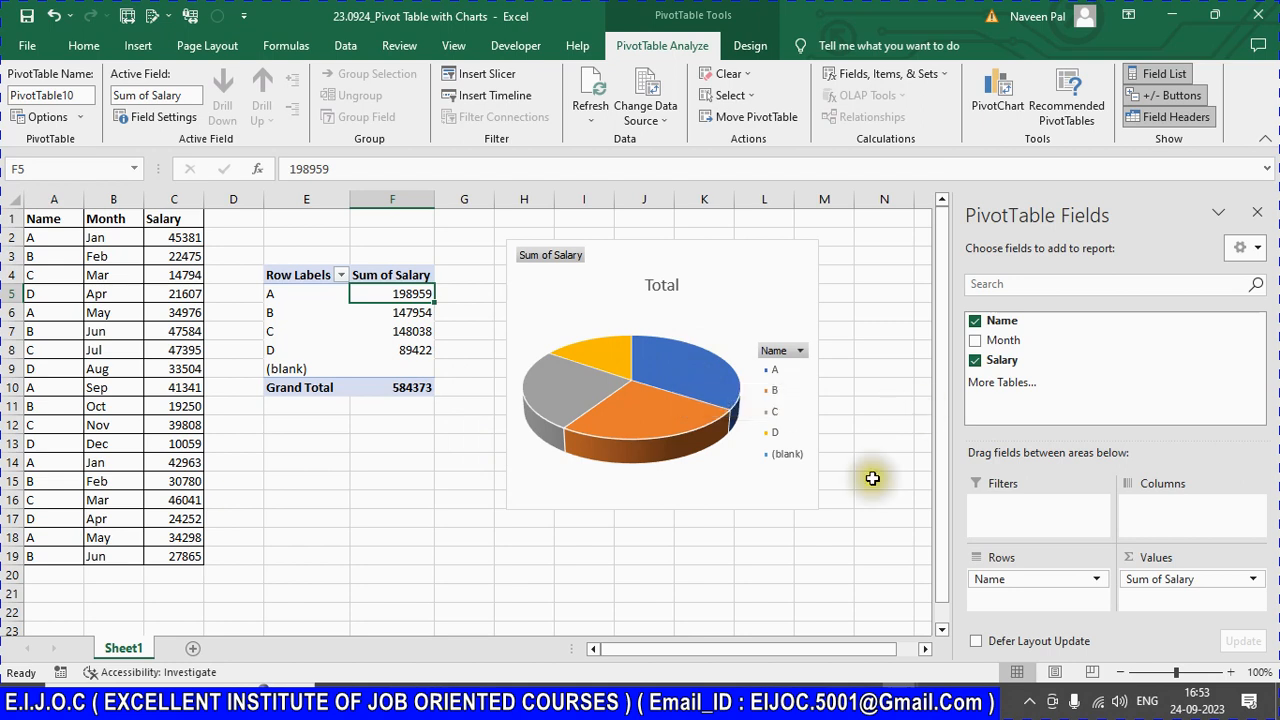
Step: Switch to the EXCEL-STATUS - ALL workbook and set the PIVOT CHARTS status in AC9 to Done by copying AC8
key(alt+Tab)
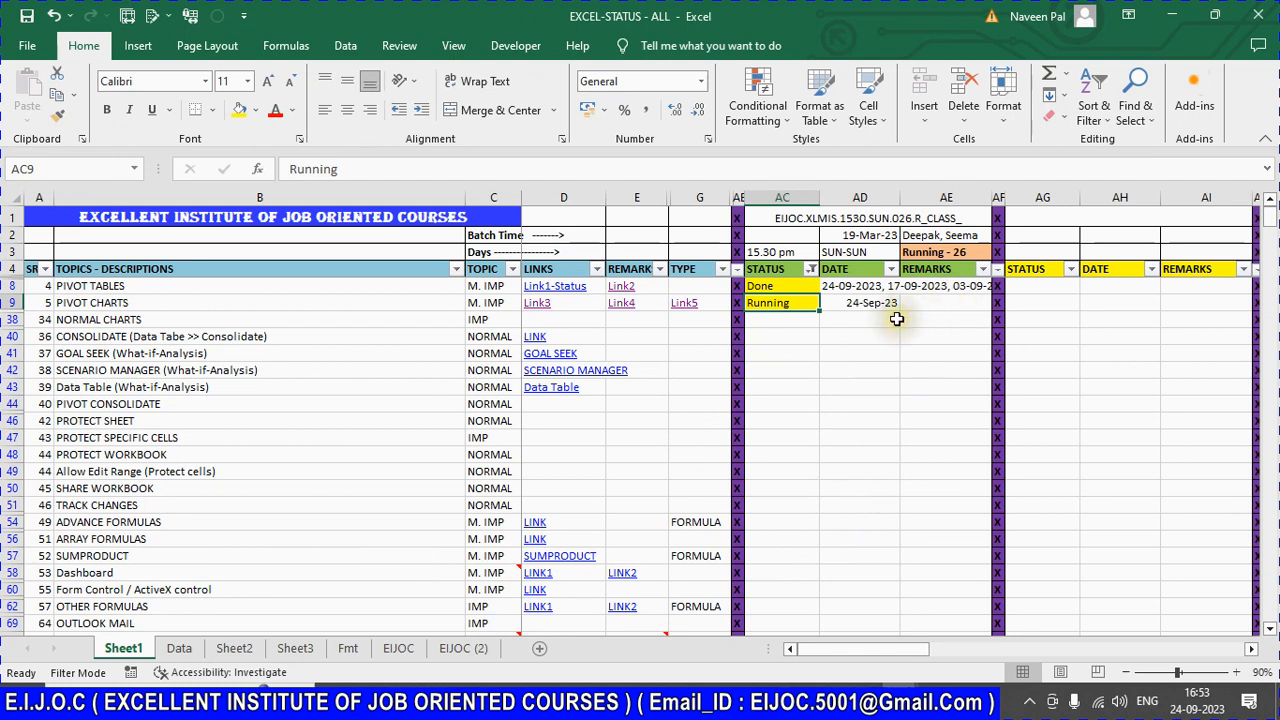
key(shift+Up)
key(ctrl+c)
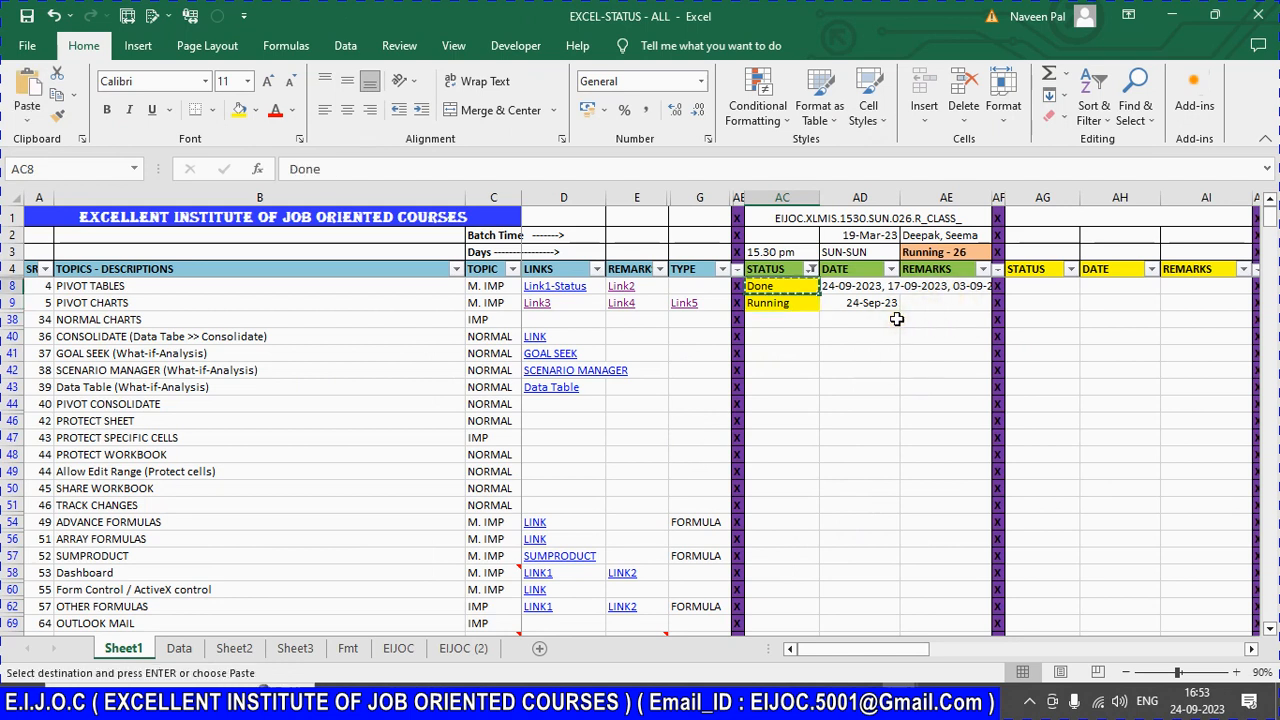
key(Return)
key(Down)
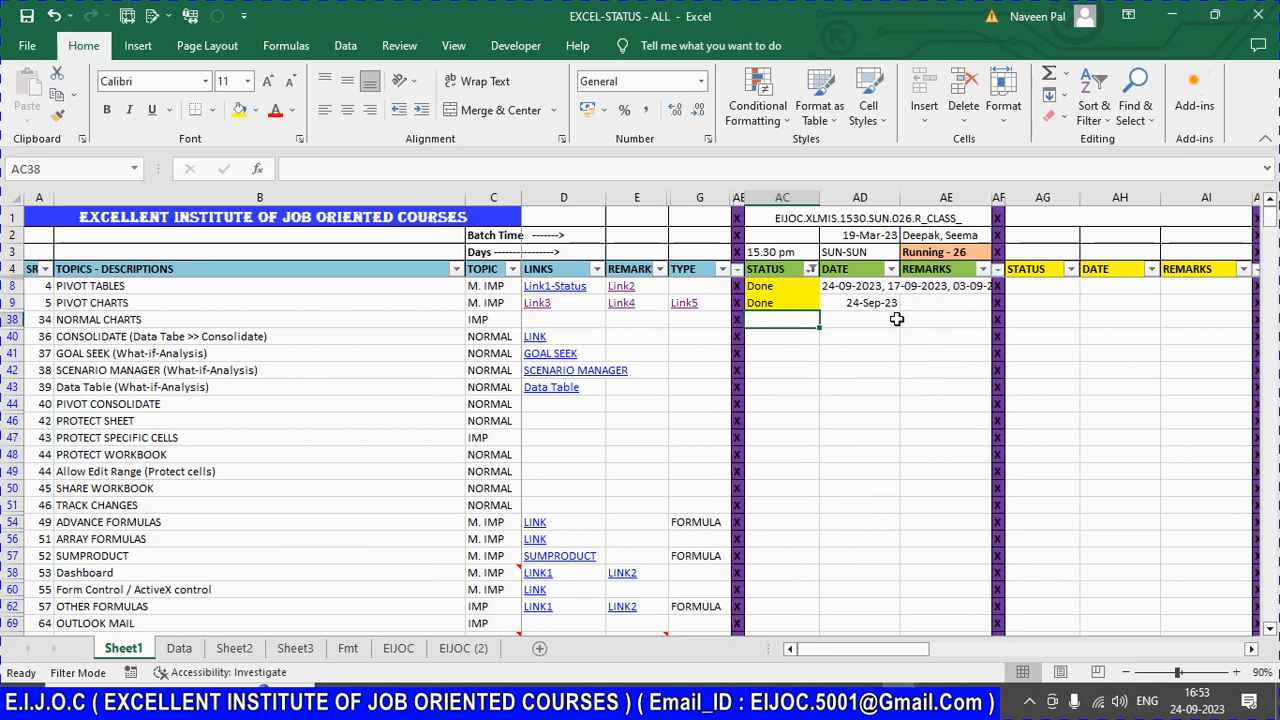
key(Up)
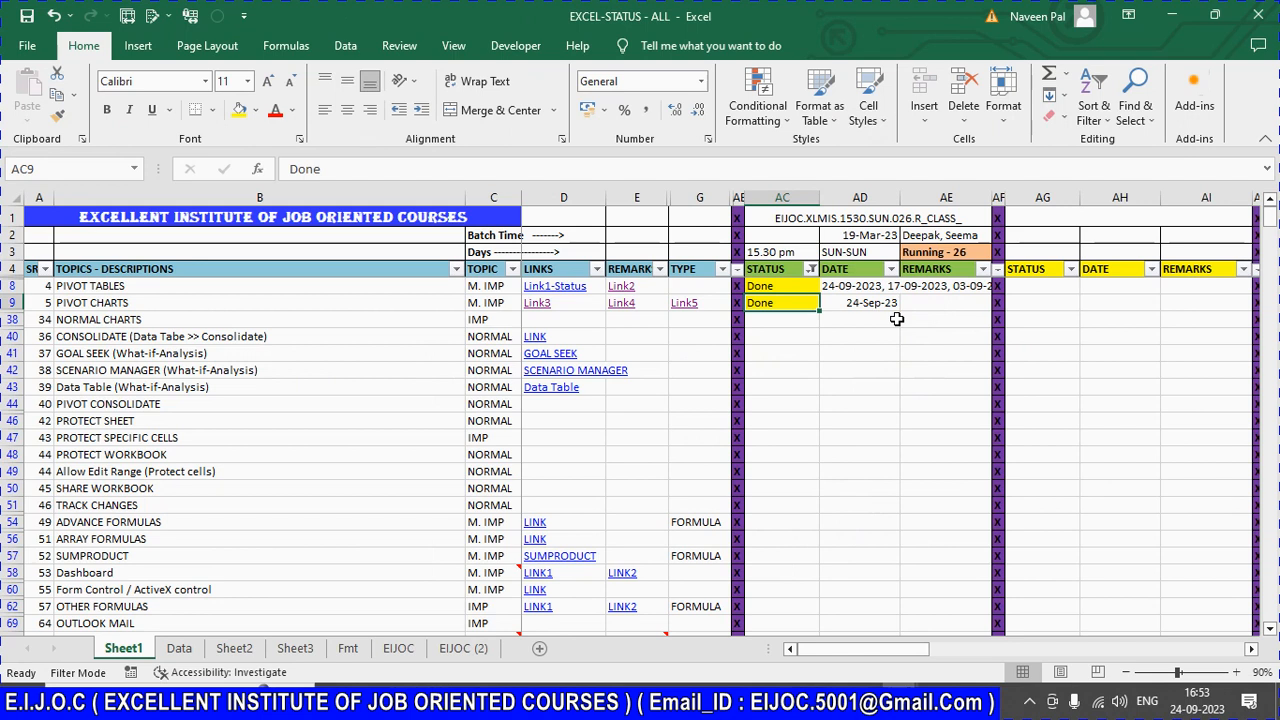
key(Down)
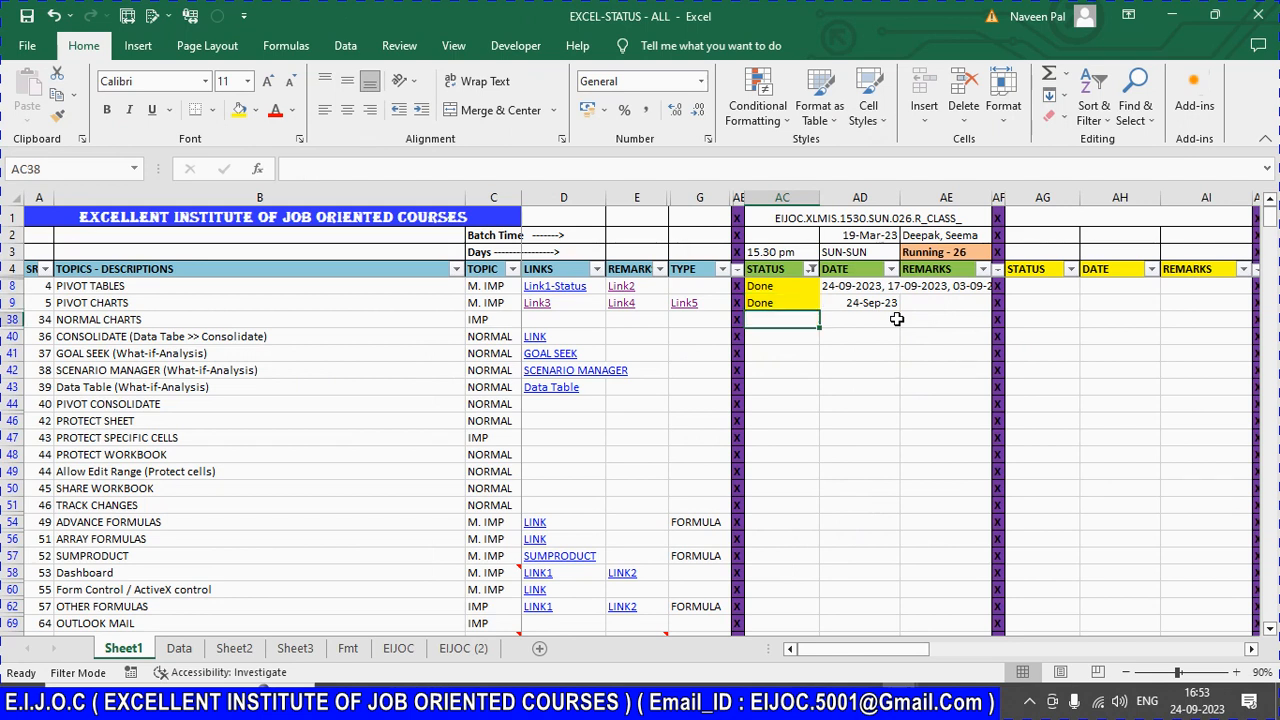
key(Home)
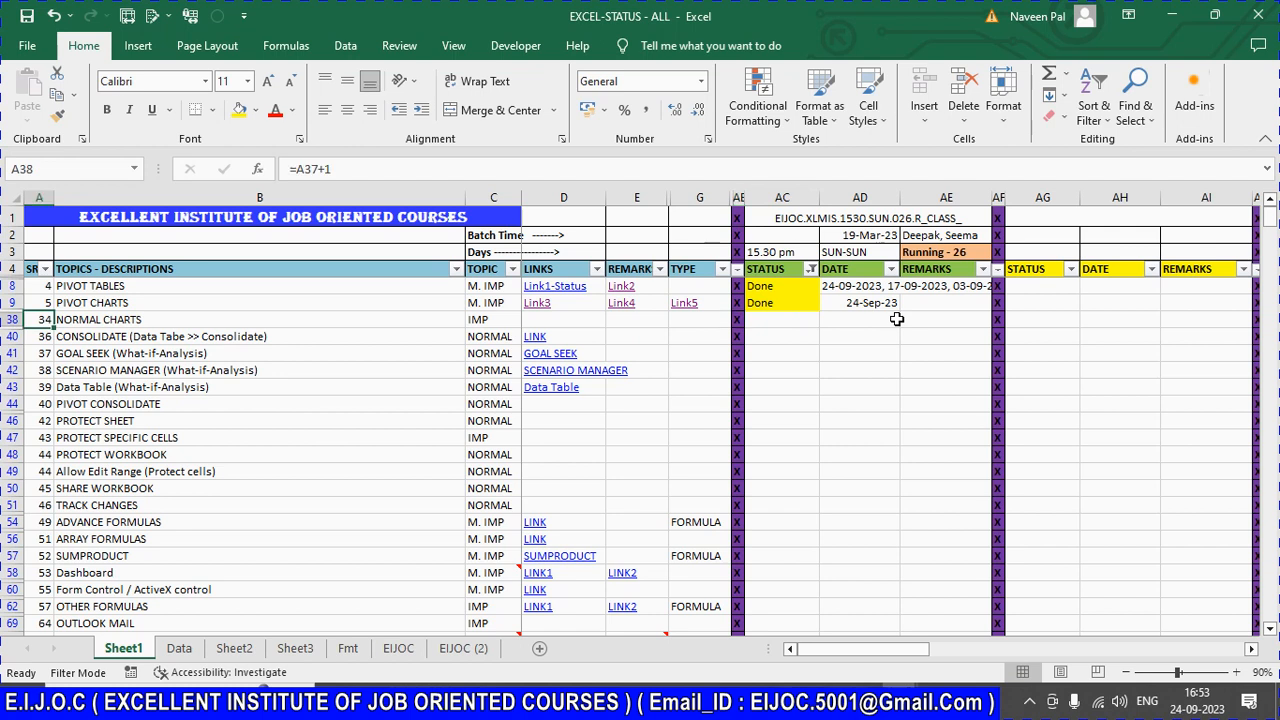
key(Right)
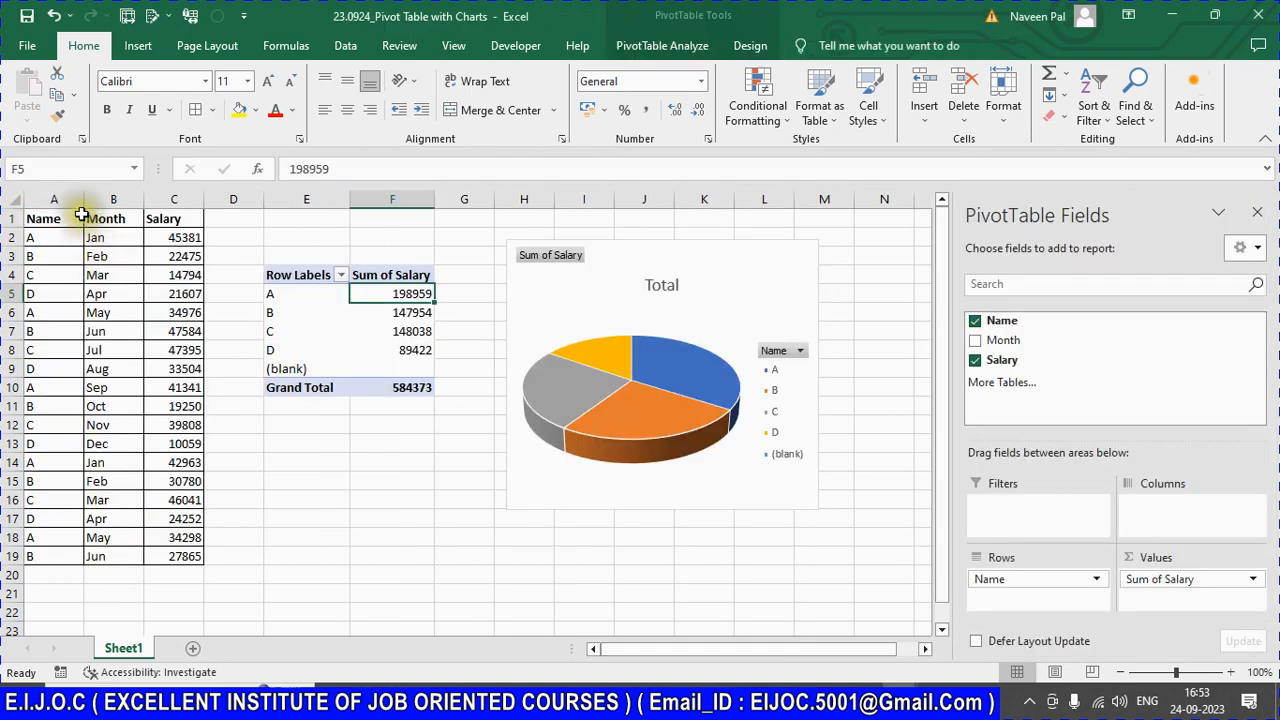
Step: Copy the Name, Month and Salary data in A1:C19 of the 23.0924_Pivot Table with Charts workbook into A1 of the blank Book4 workbook
drag(45, 218, 183, 552)
key(ctrl+c)
key(alt+Tab)
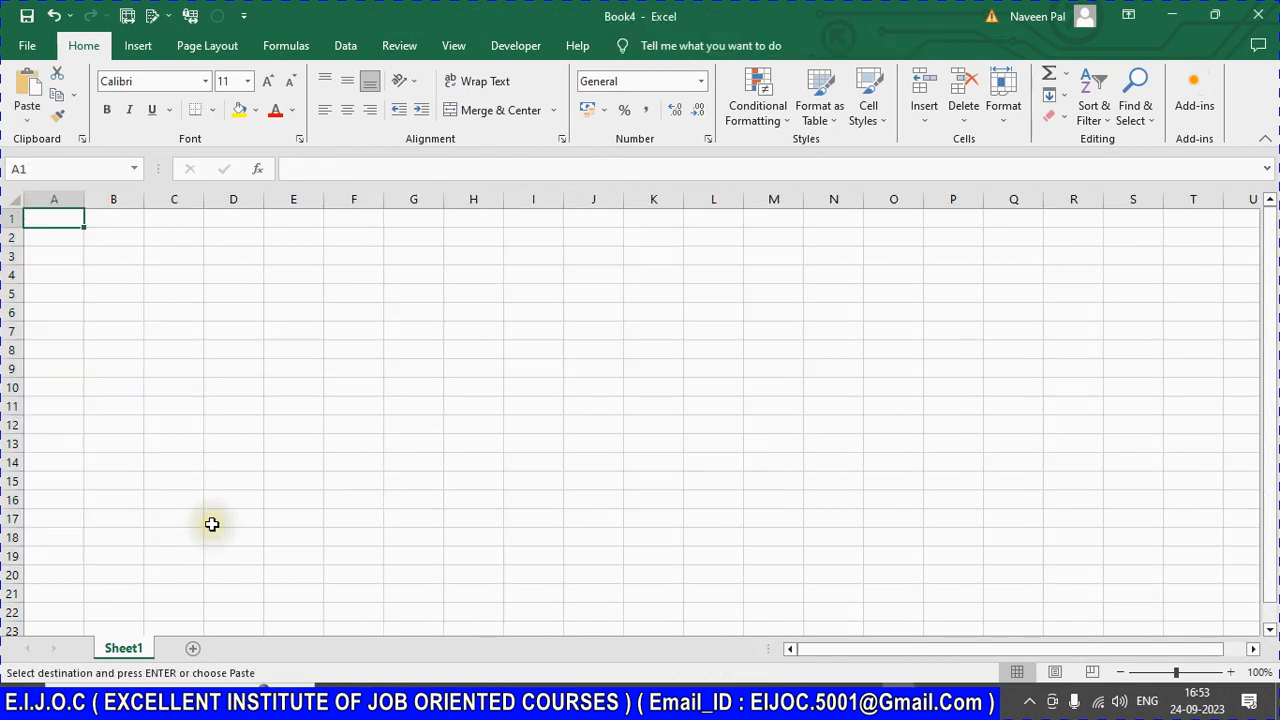
key(F12)
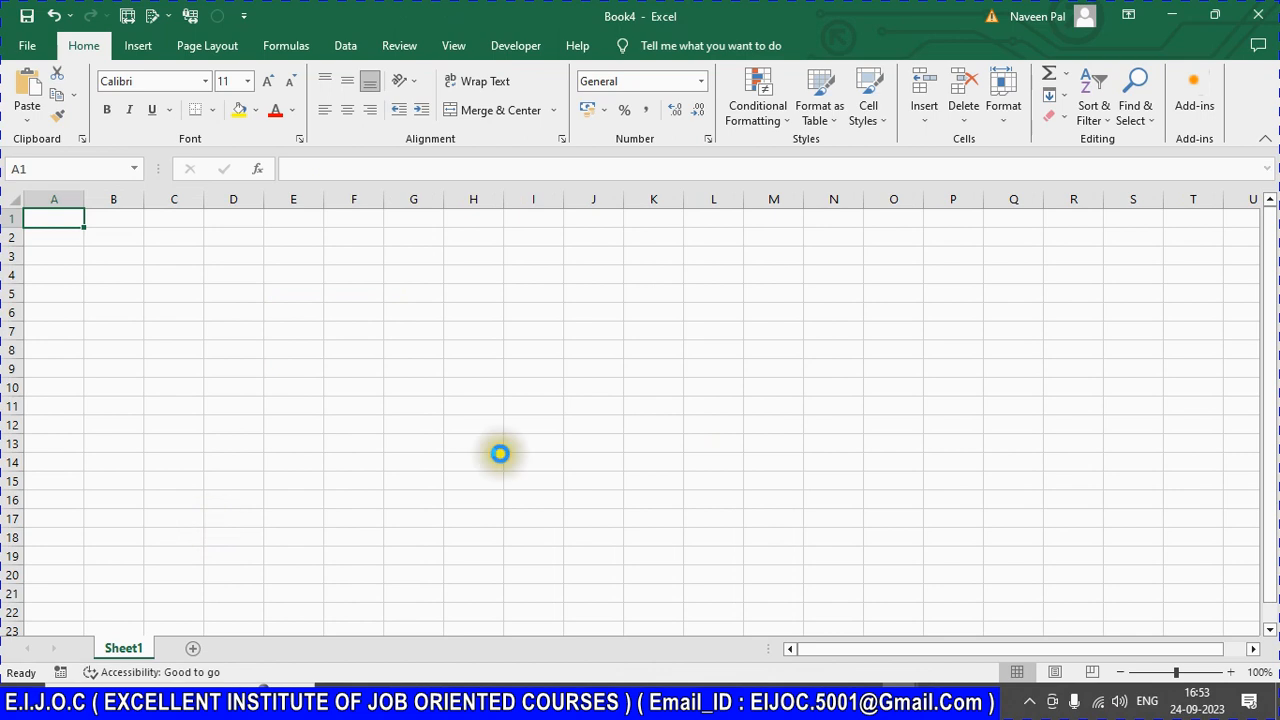
key(Escape)
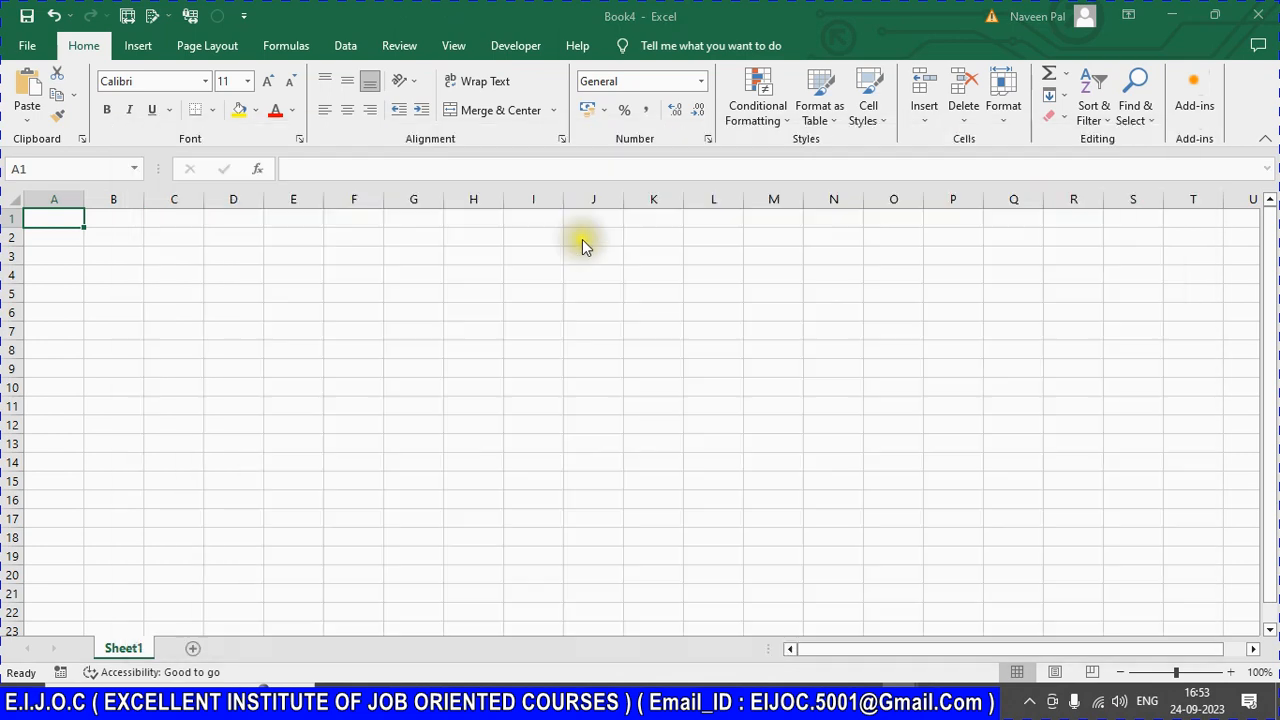
key(alt+Tab)
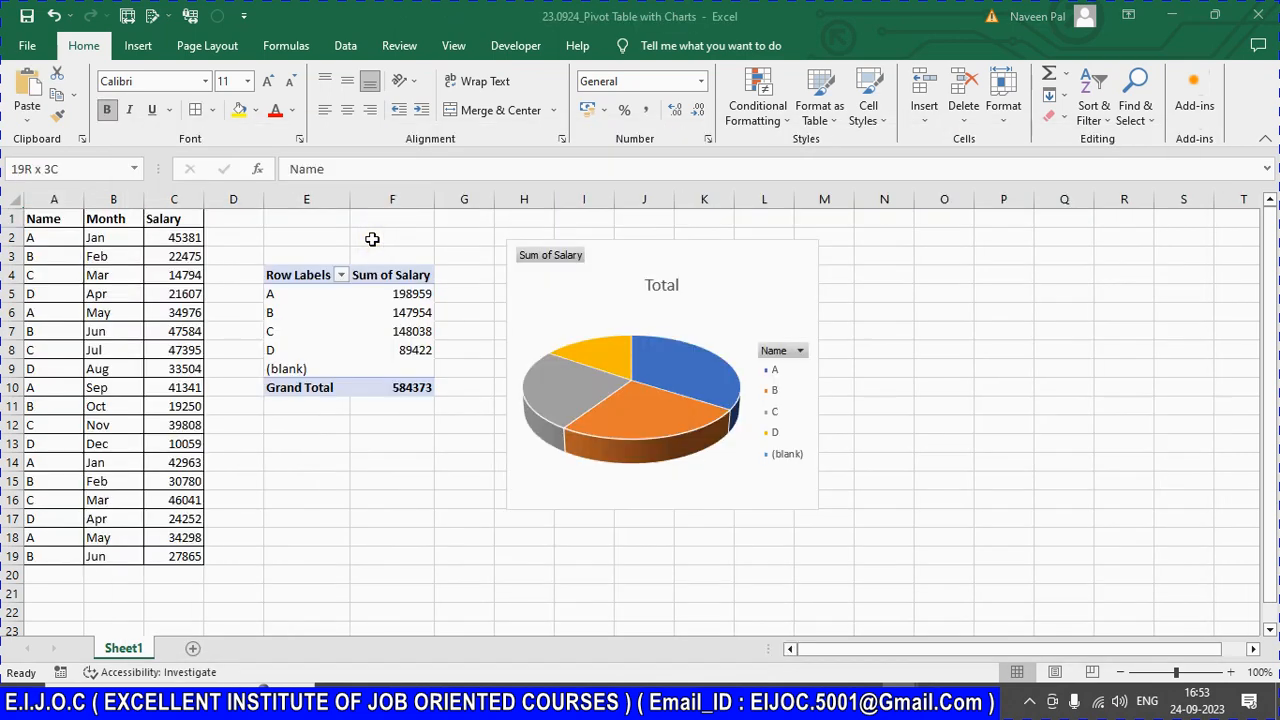
key(ctrl+c)
key(alt+Tab)
key(ctrl+v)
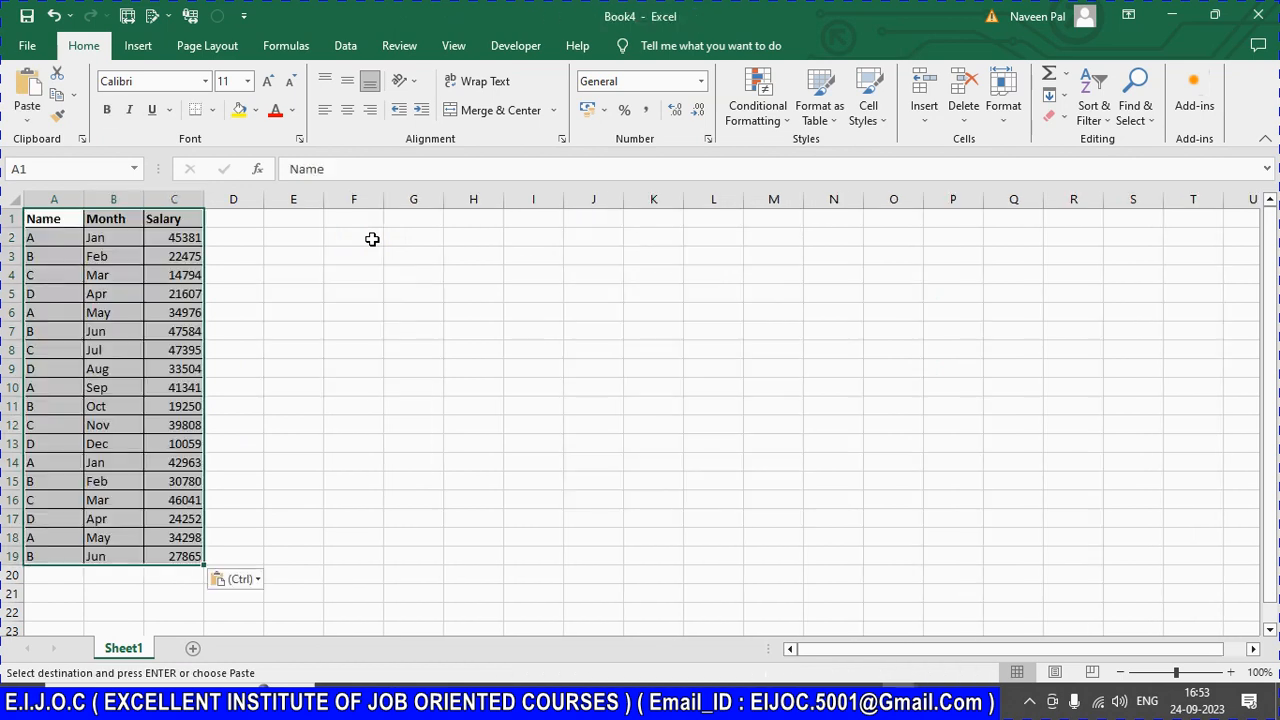
key(Escape)
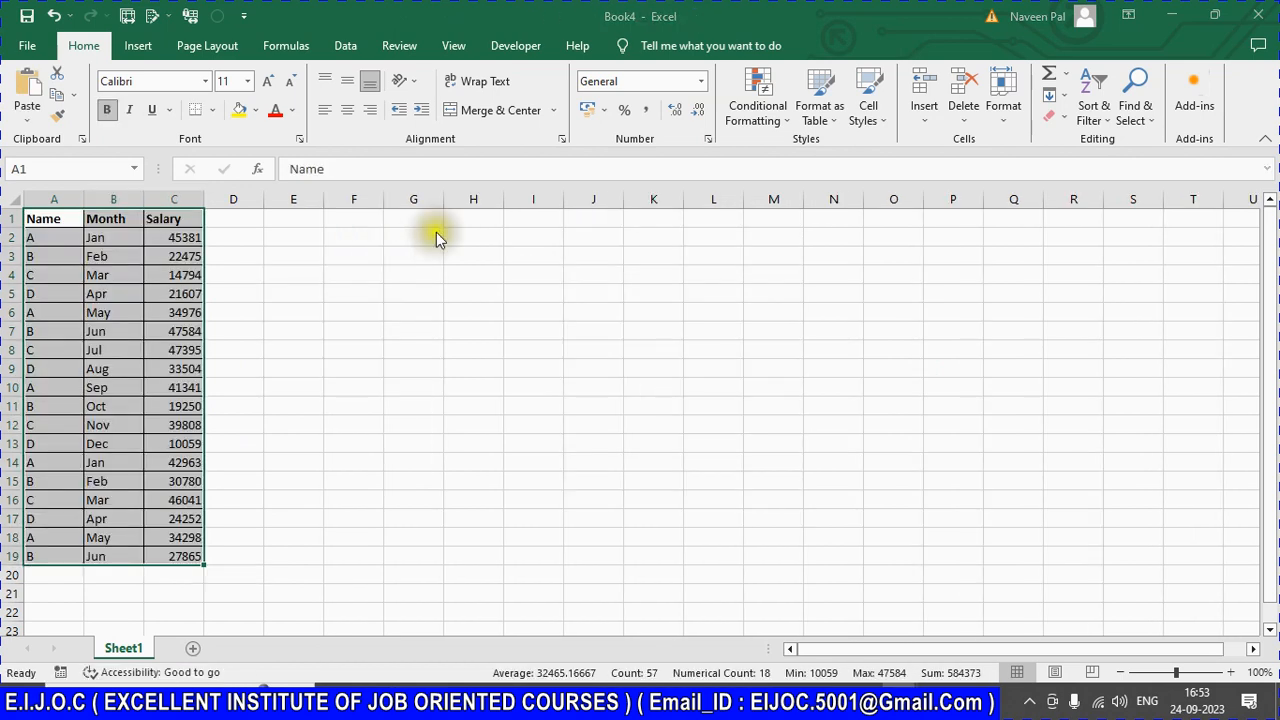
Step: Save the new workbook as 23.0924_Normal Charts in the 19_Class_23.0924 folder
key(F12)
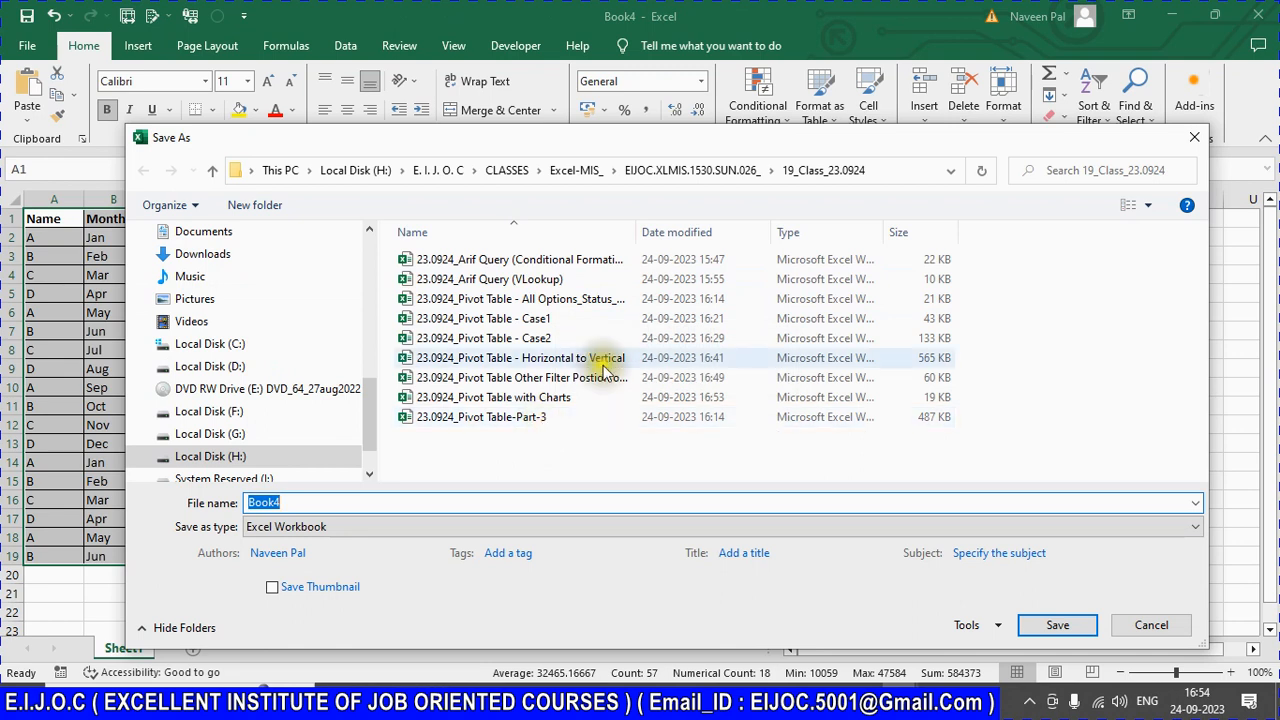
click(660, 232)
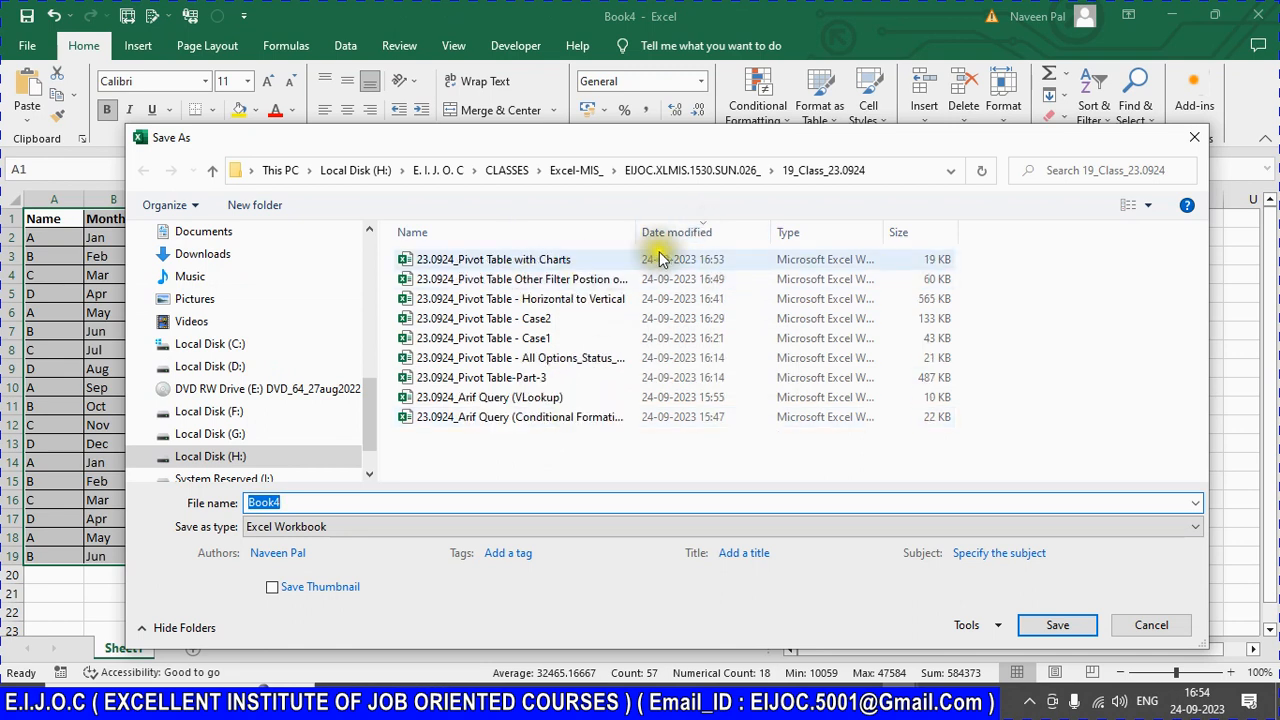
click(533, 268)
click(465, 504)
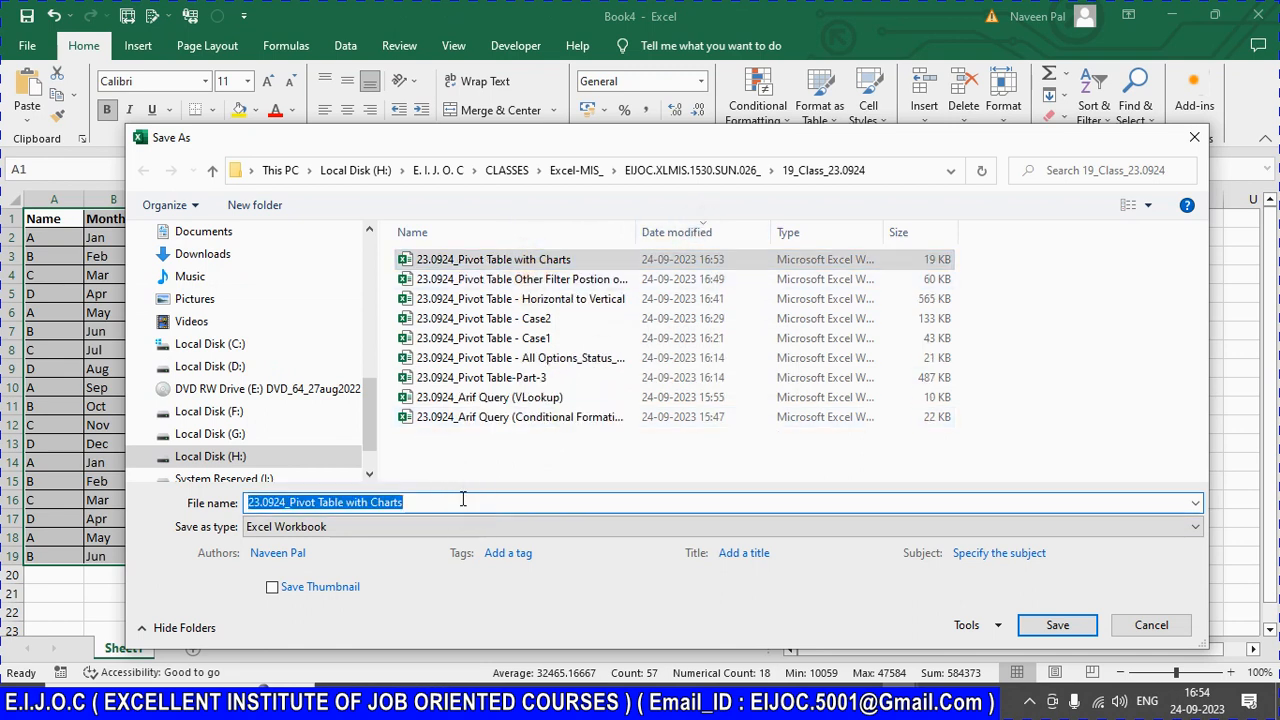
click(463, 500)
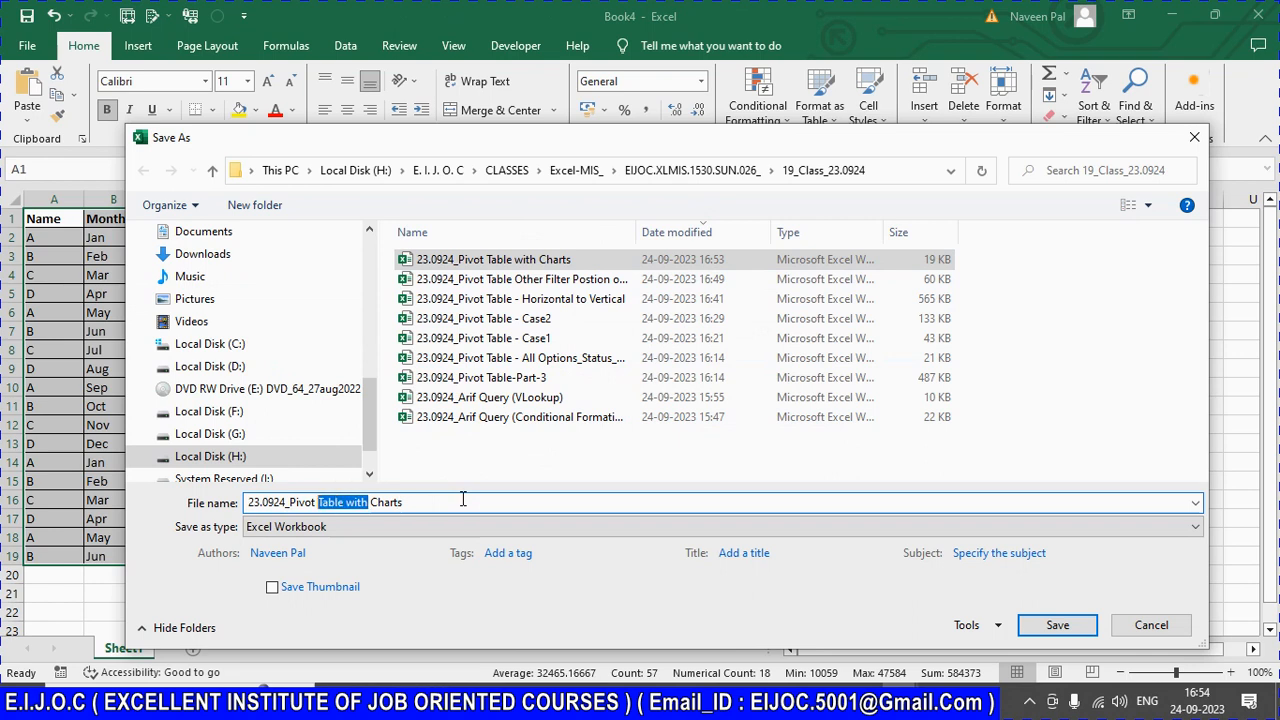
text(Norm)
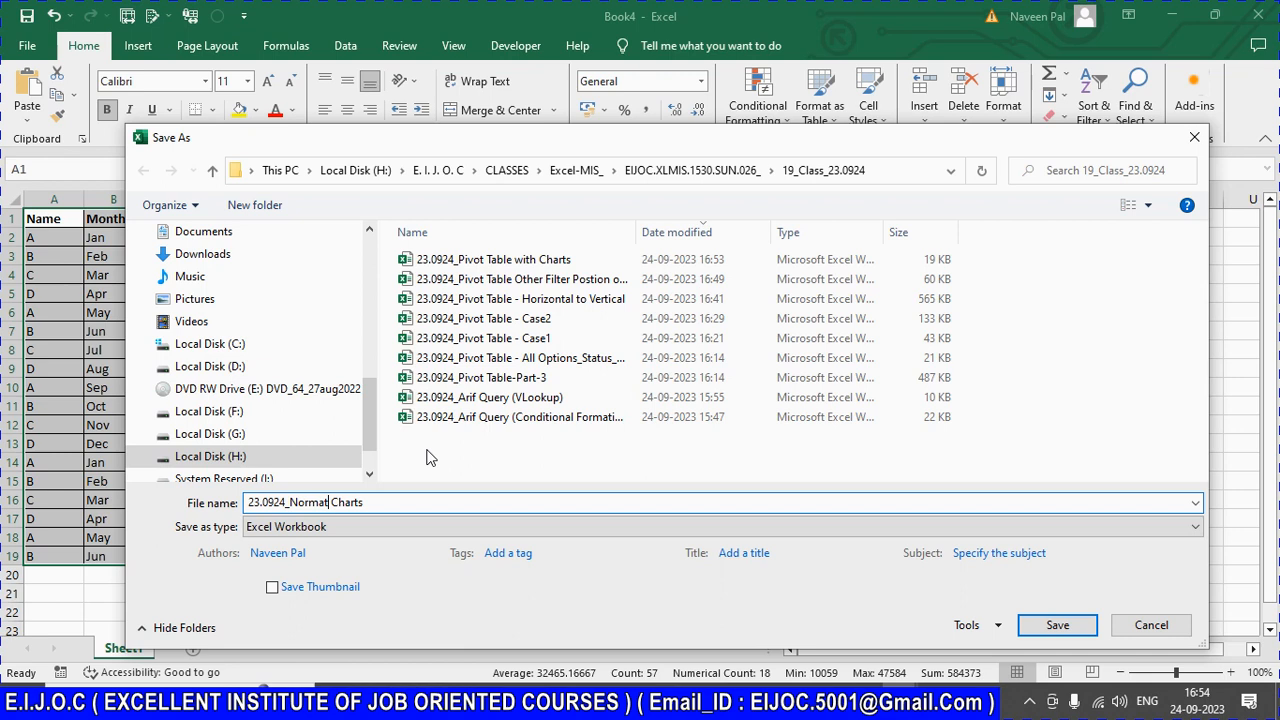
click(1052, 625)
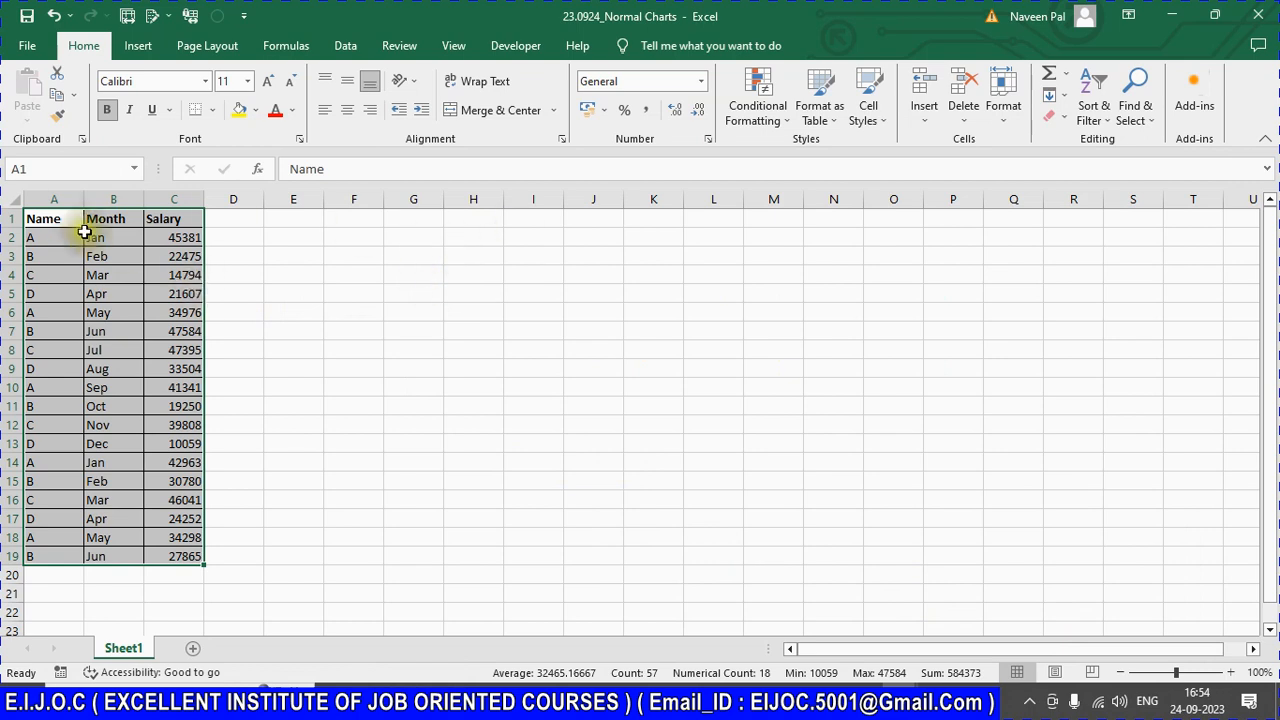
Step: Insert a 3-D pie chart from the salary data in A1:C19 and narrow it to cover about I5 to N19
click(138, 47)
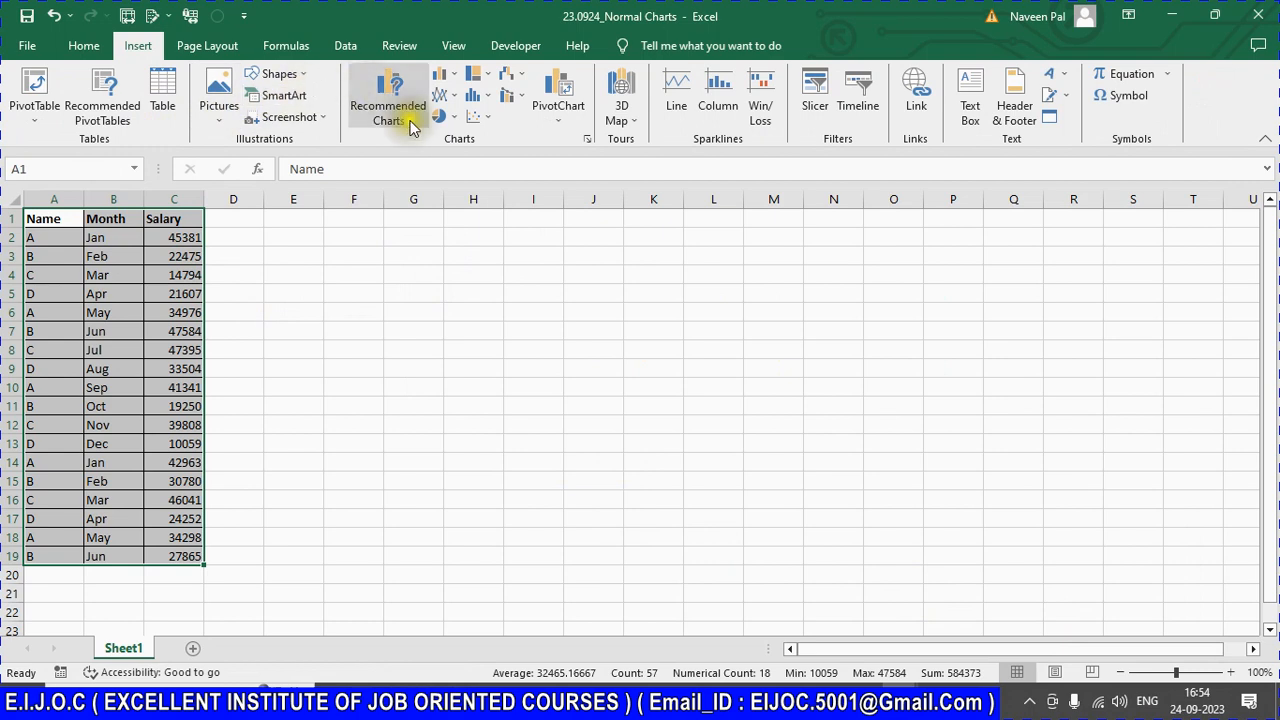
click(450, 80)
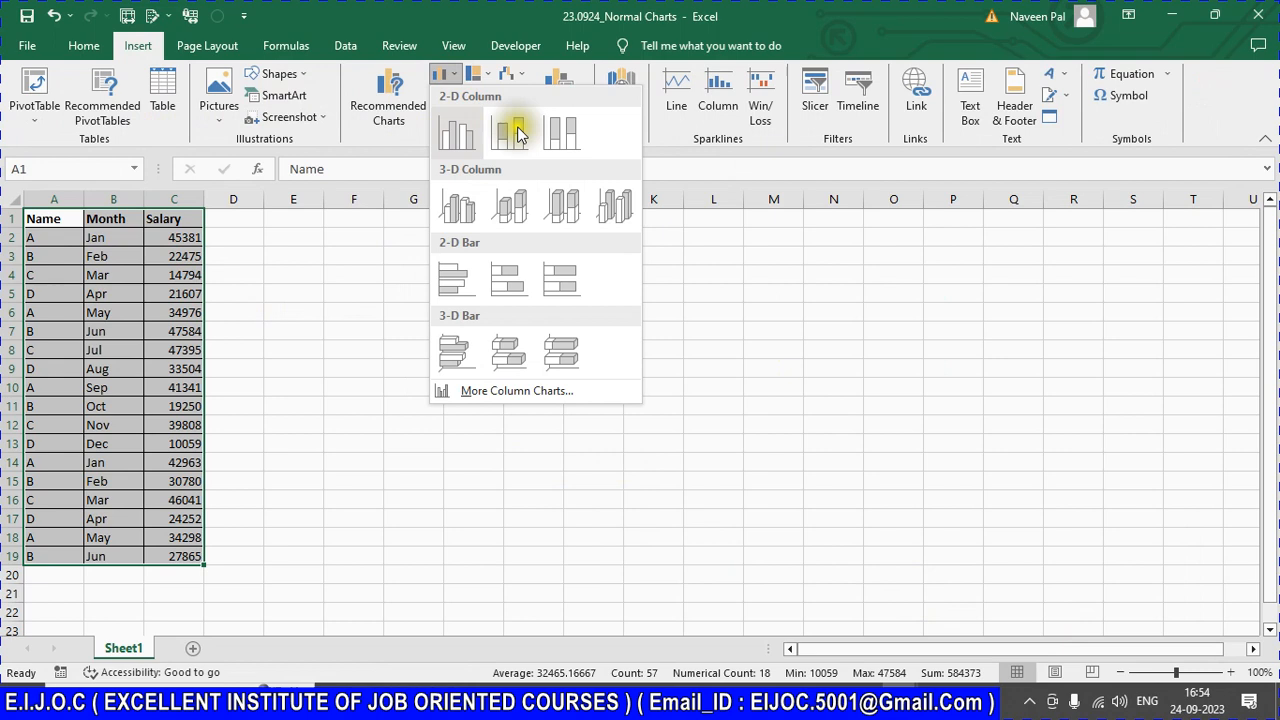
click(507, 152)
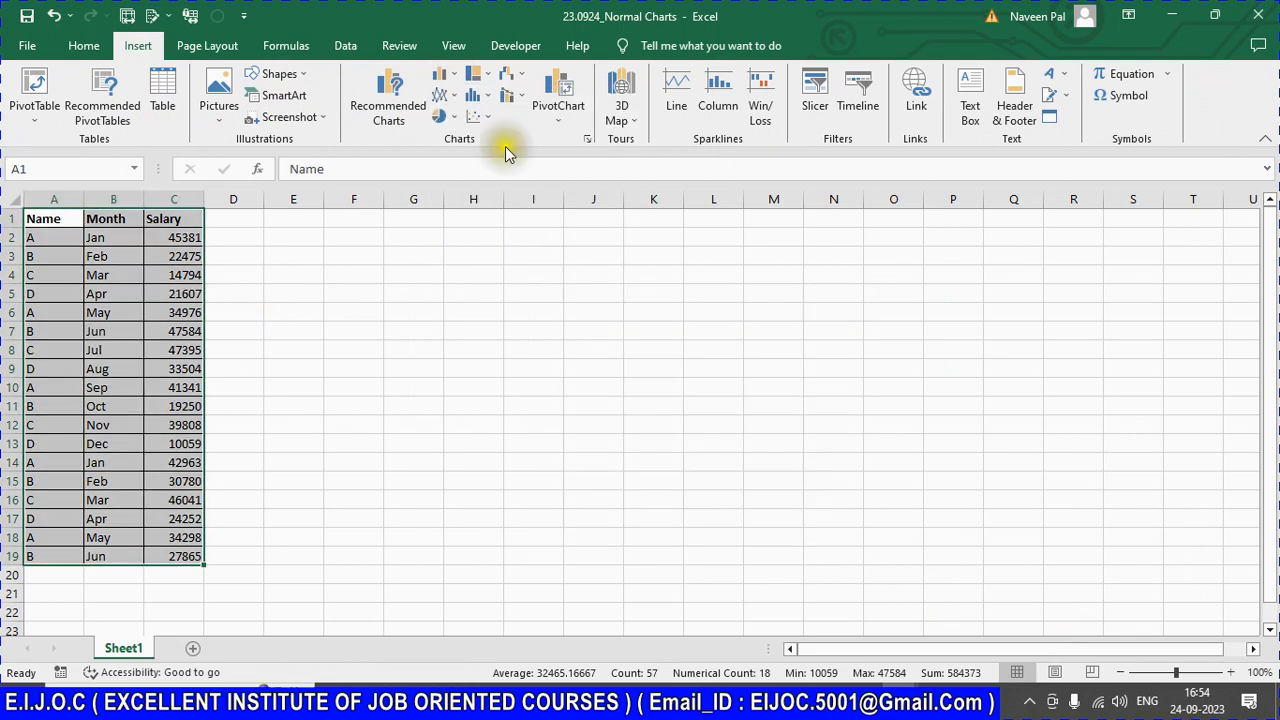
click(443, 116)
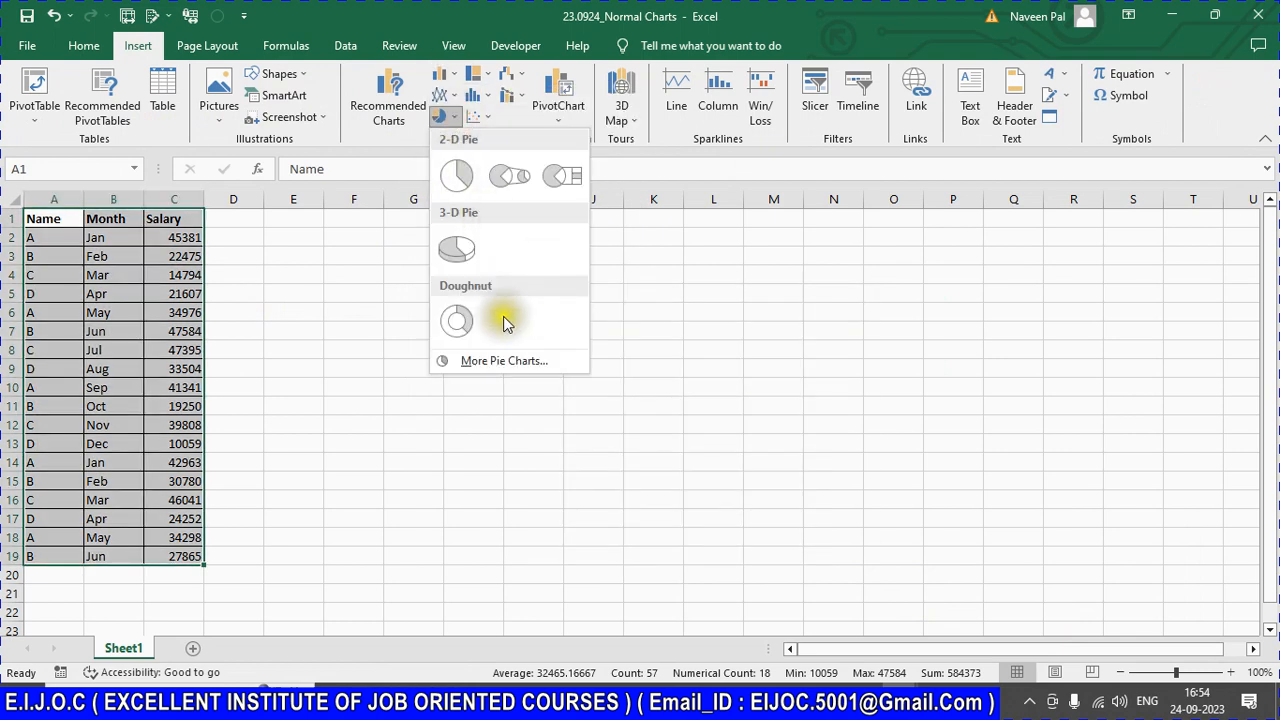
click(458, 250)
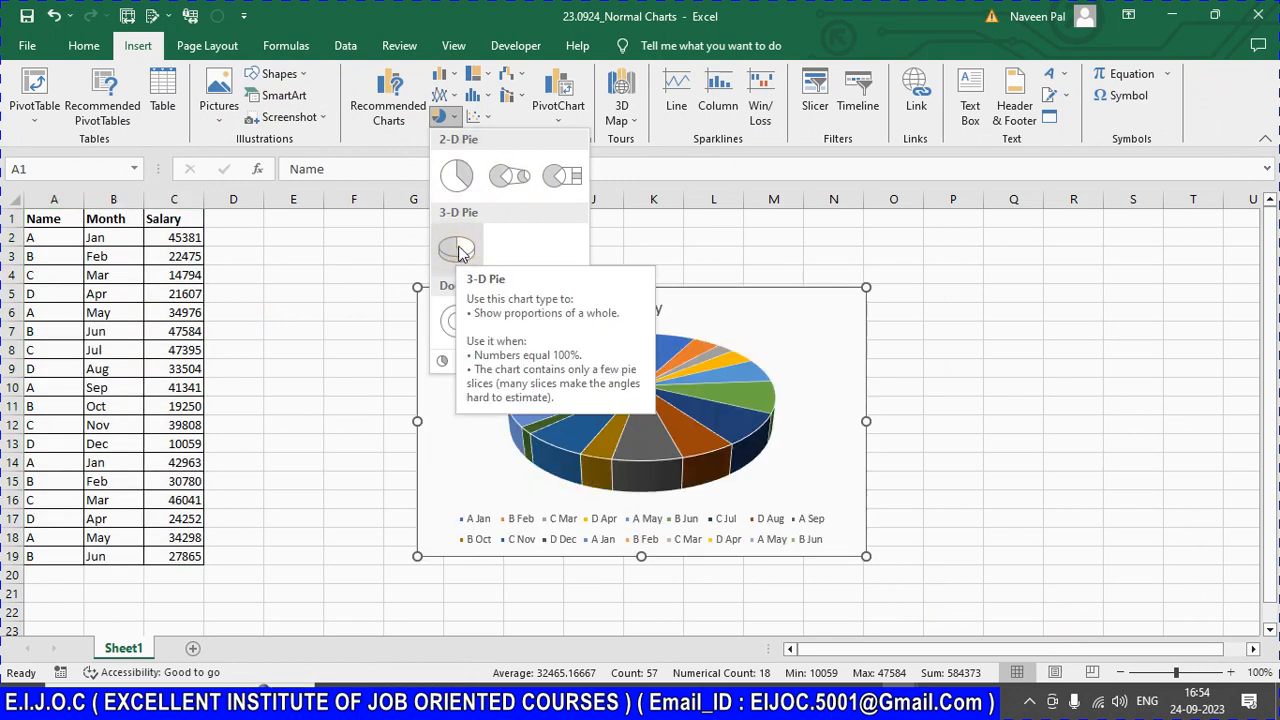
click(458, 250)
click(737, 358)
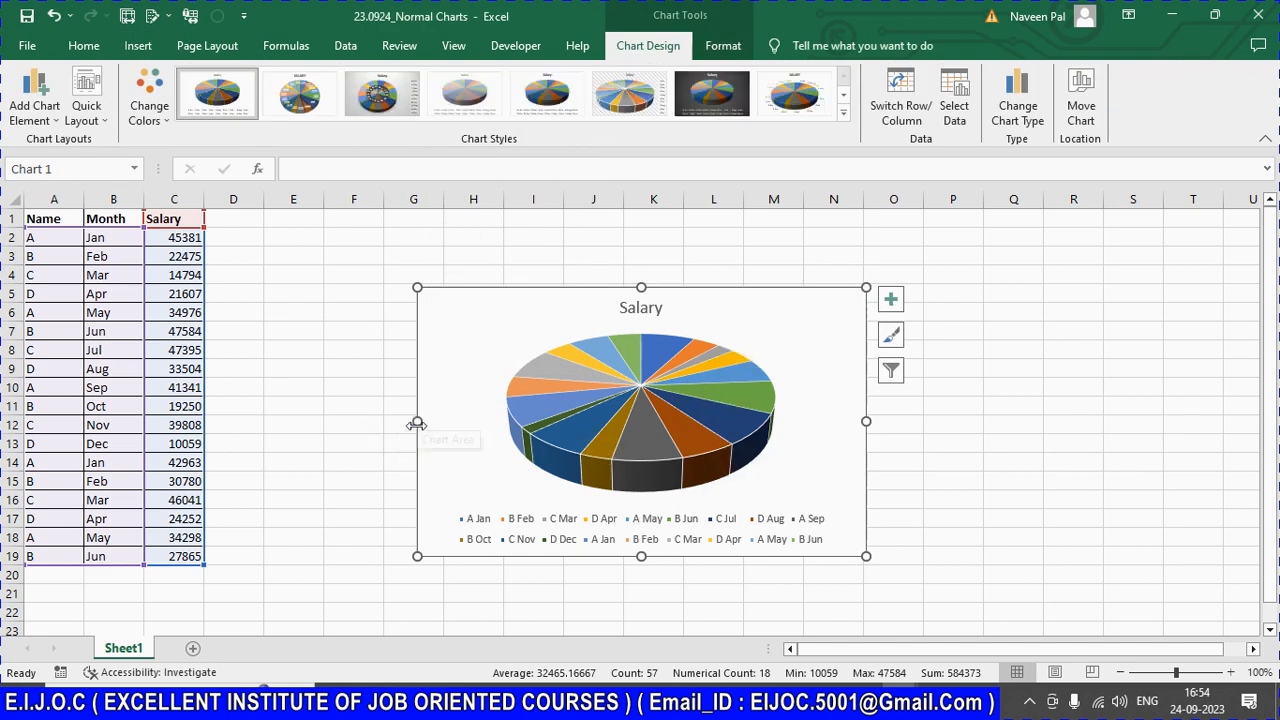
drag(417, 423, 505, 421)
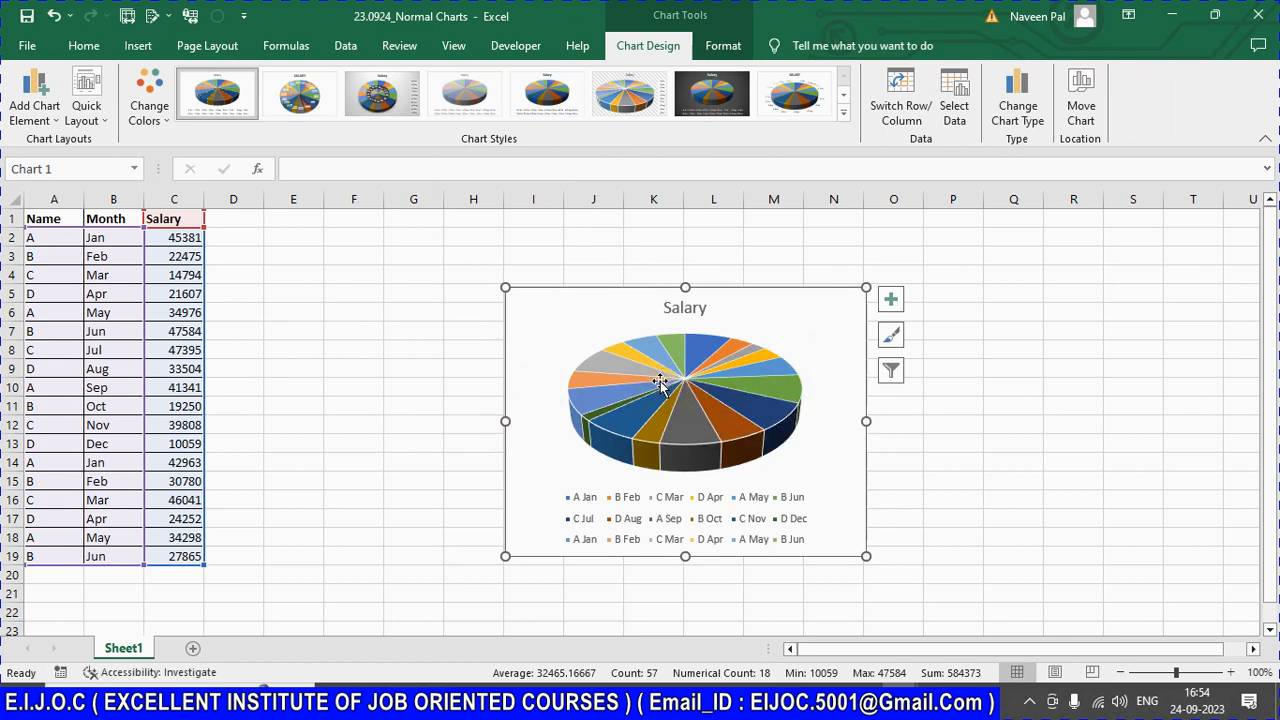
click(314, 289)
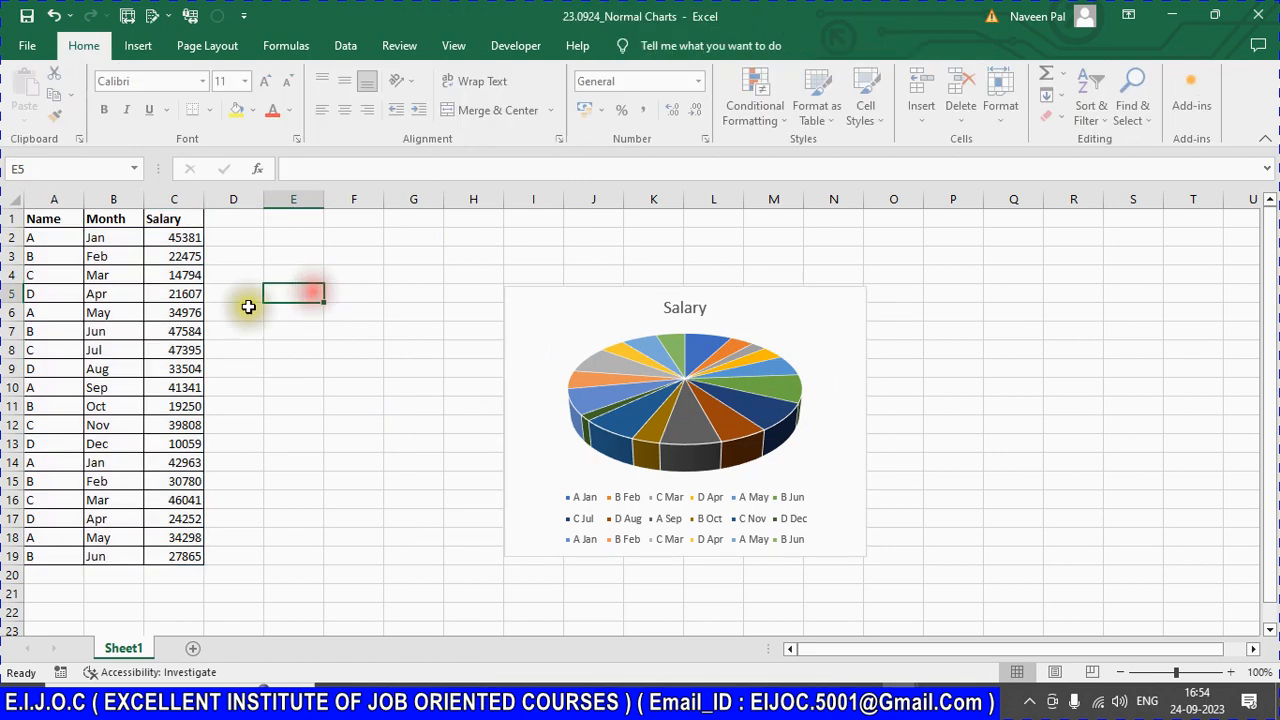
Step: Copy the data in A1:C19 of Sheet1 to A1 of a new worksheet, Sheet2
click(42, 216)
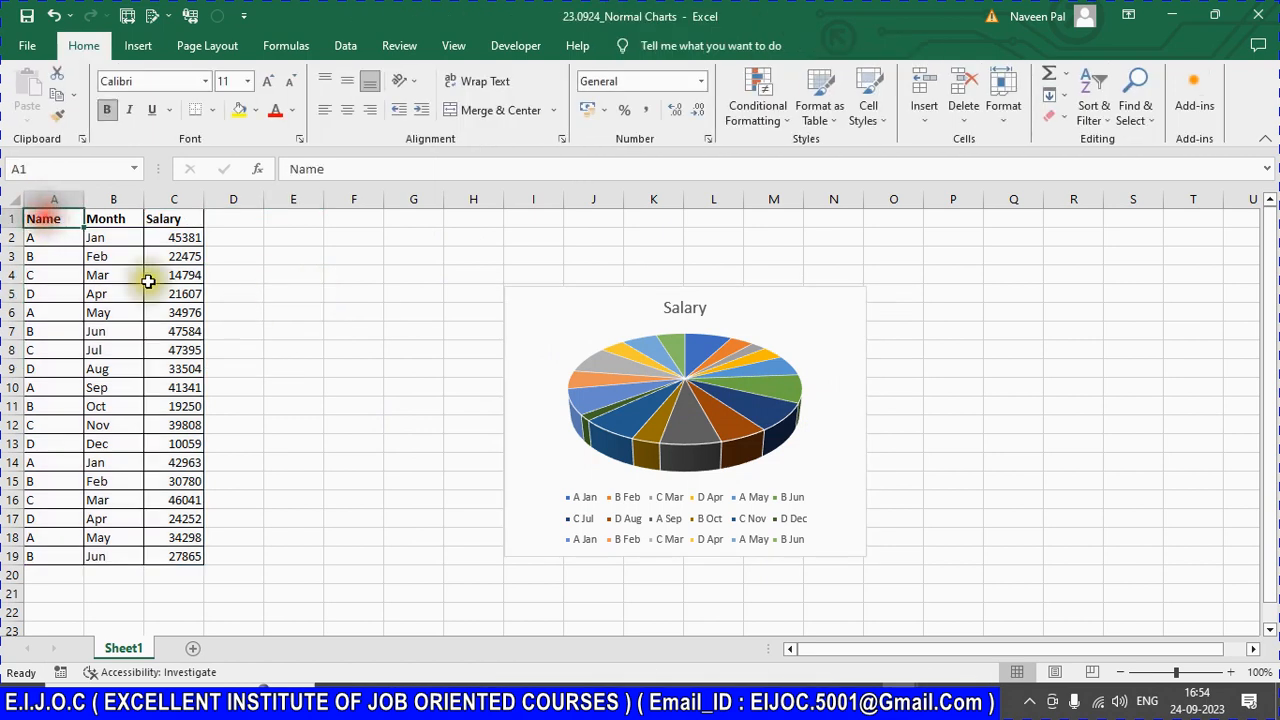
shift+click(177, 551)
key(ctrl+c)
click(196, 648)
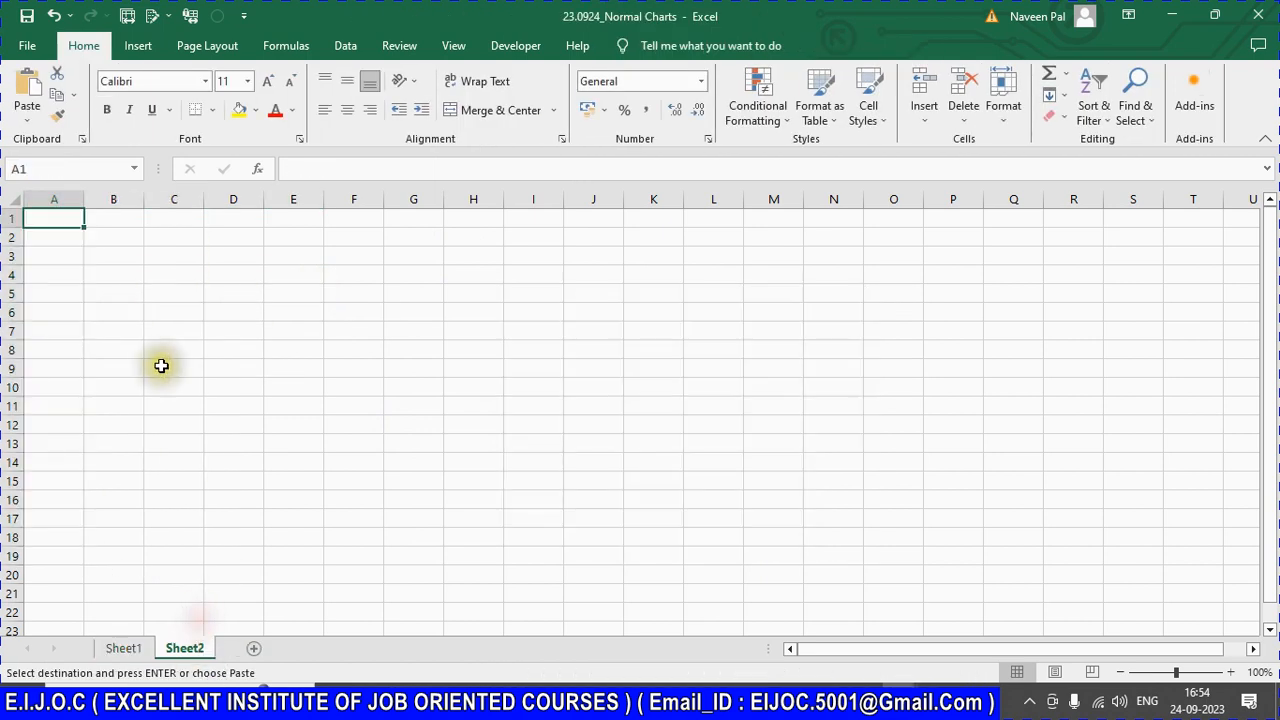
key(ctrl+v)
click(286, 234)
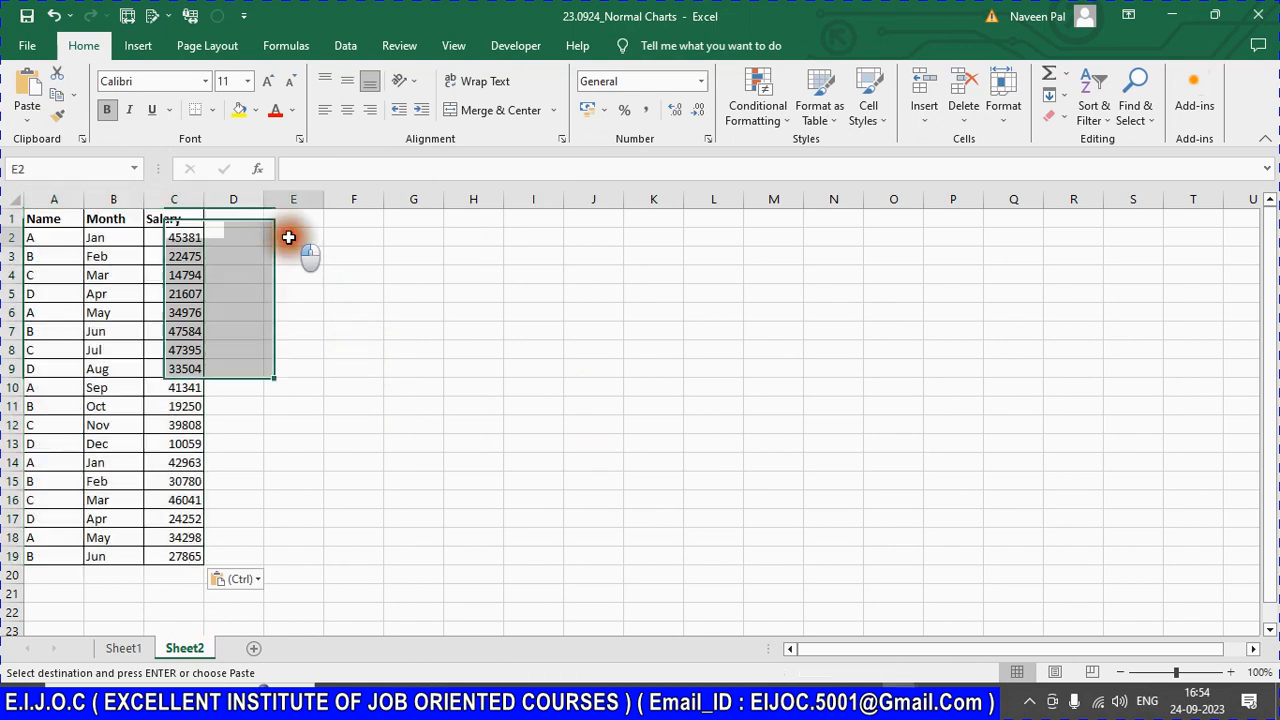
key(Escape)
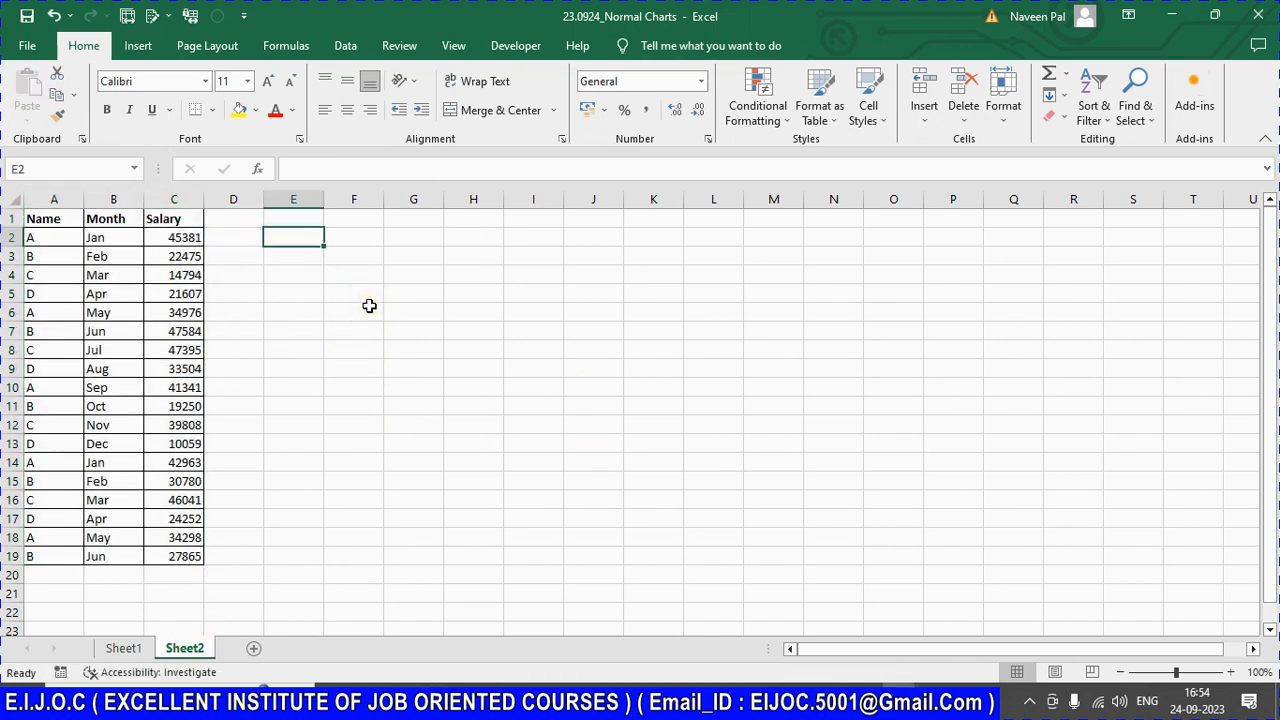
Step: Copy the header and first four data rows, A1:C5, to E1 on Sheet2
key(Left)
key(Left)
key(Left)
key(Left)
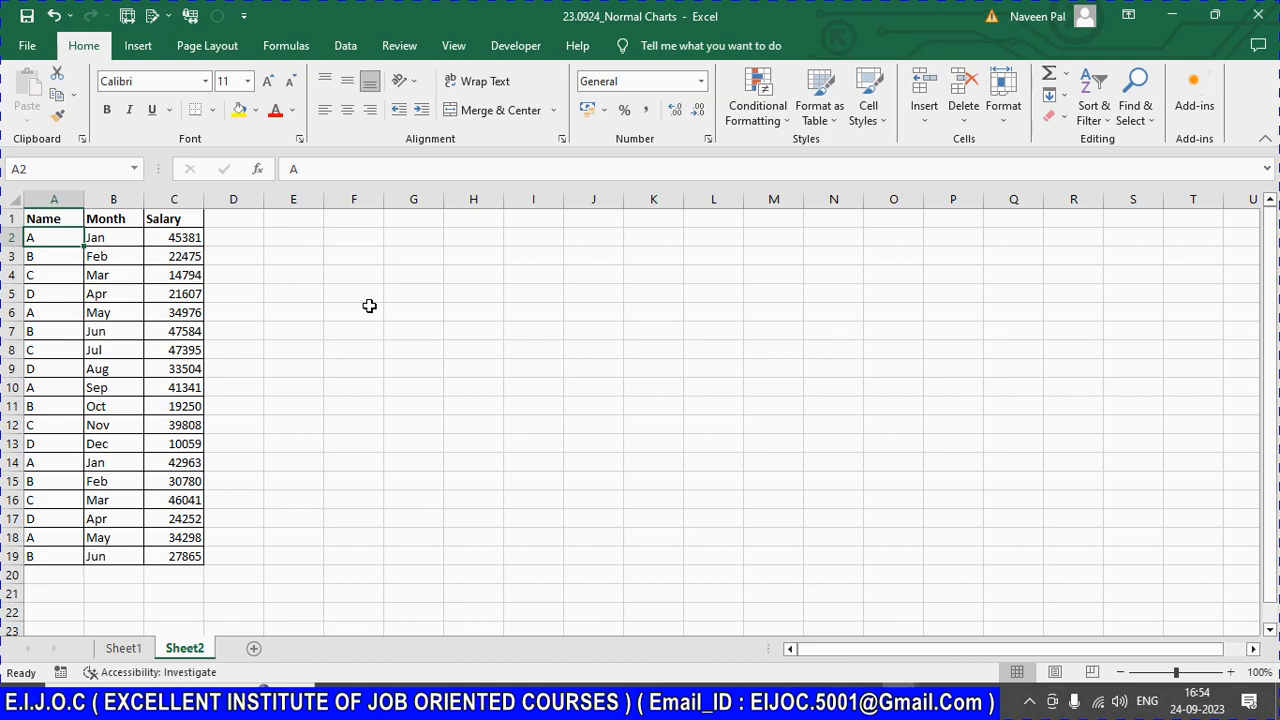
key(shift+Down)
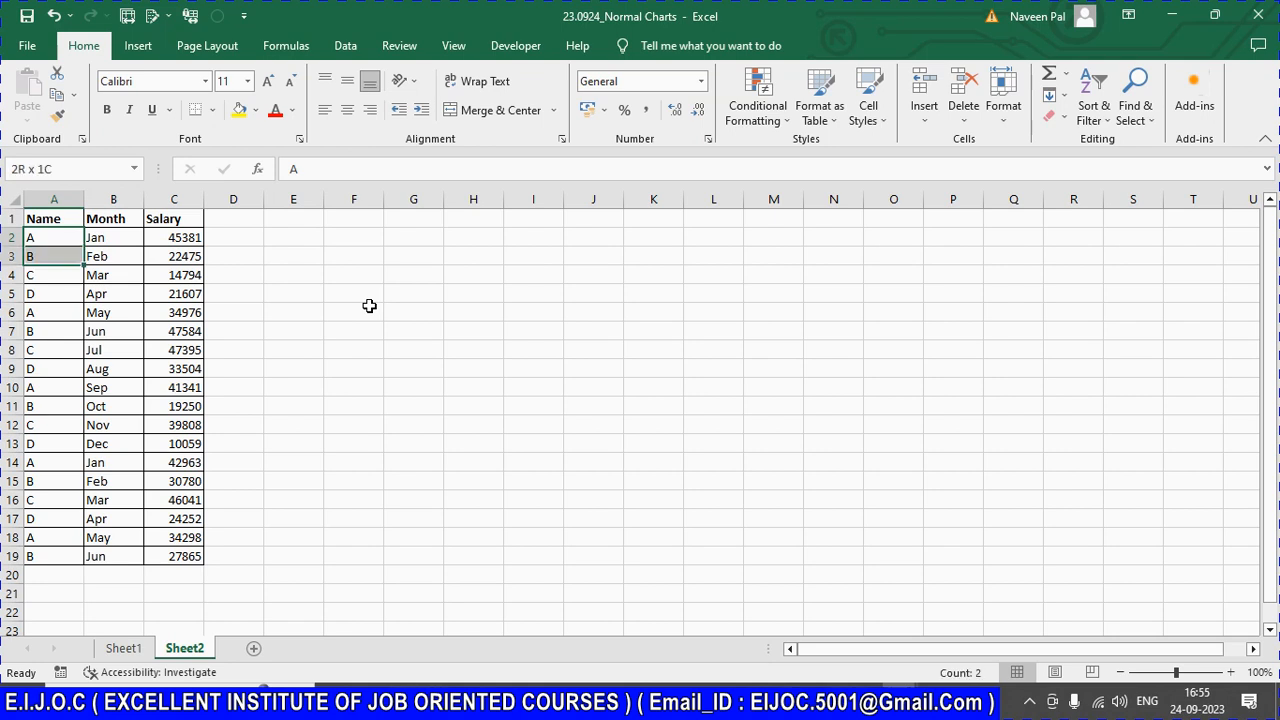
key(ctrl+c)
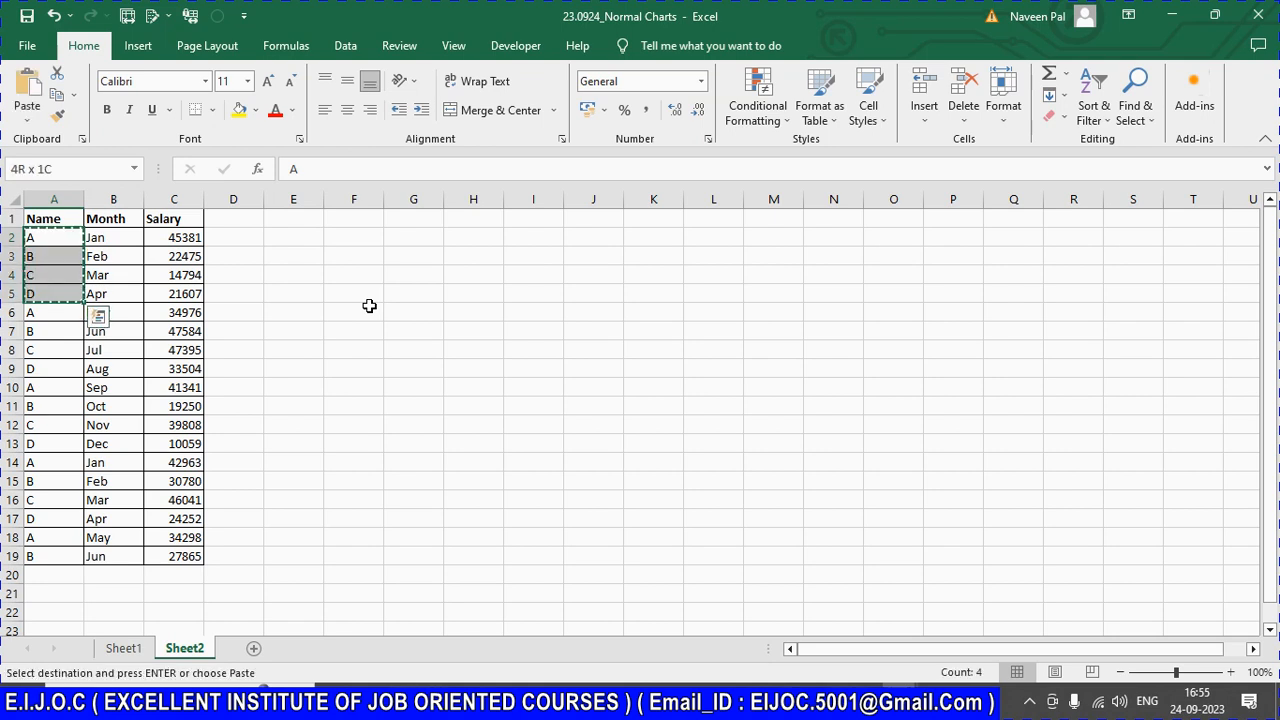
key(Up)
key(shift+Down)
key(shift+Down)
key(shift+Down)
key(shift+Down)
key(shift+Right)
key(shift+Right)
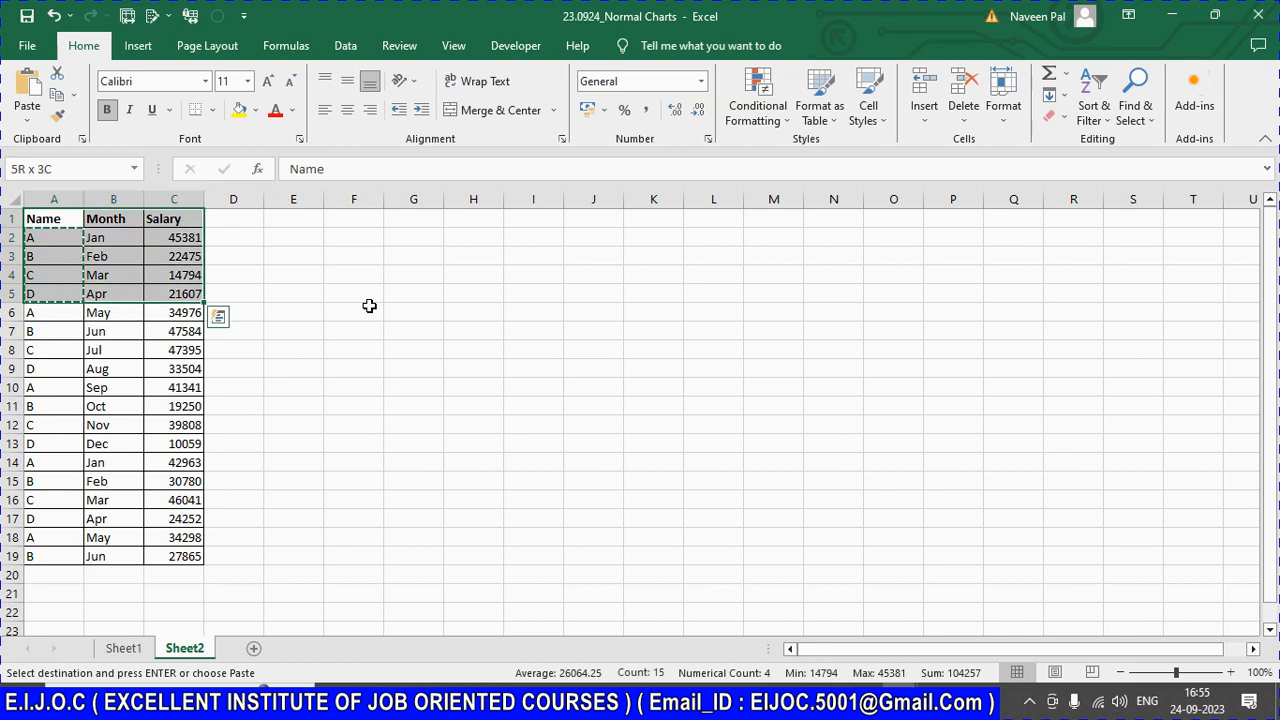
key(Right)
key(Right)
key(Right)
key(Right)
key(Right)
key(Left)
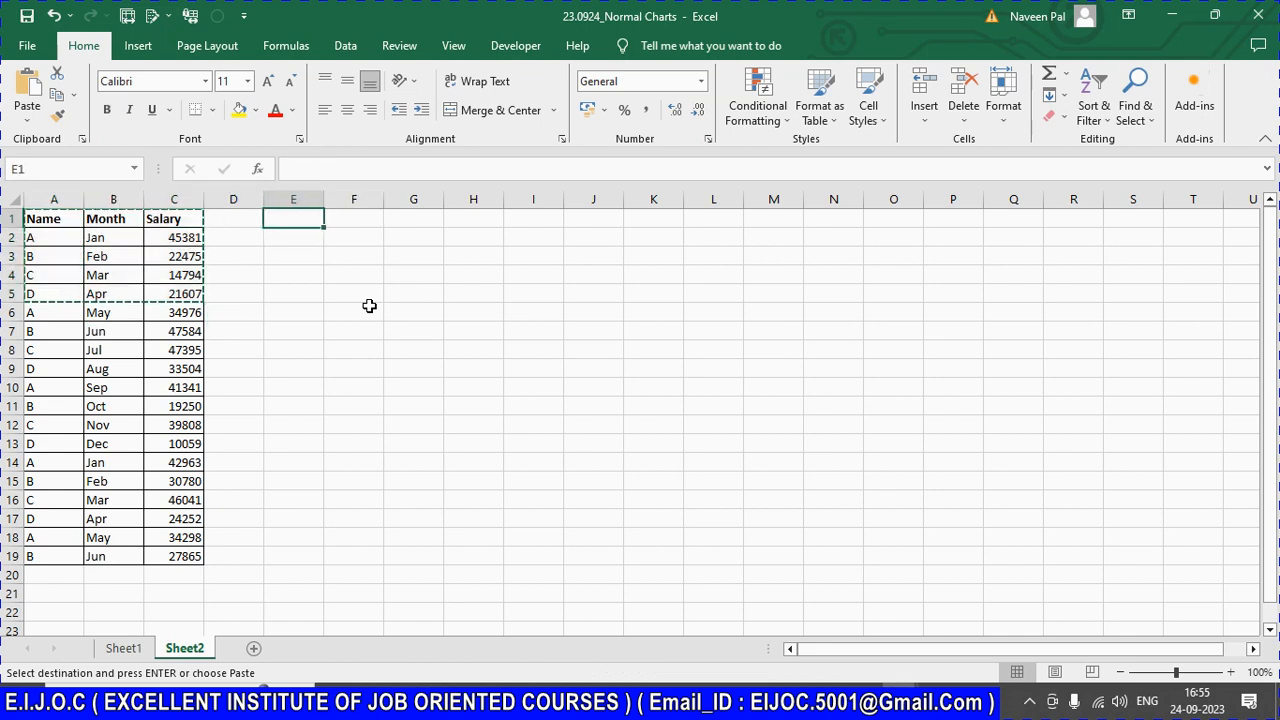
key(ctrl+v)
Step: Delete column F, the Month column of the small copied table on Sheet2
key(Down)
key(Right)
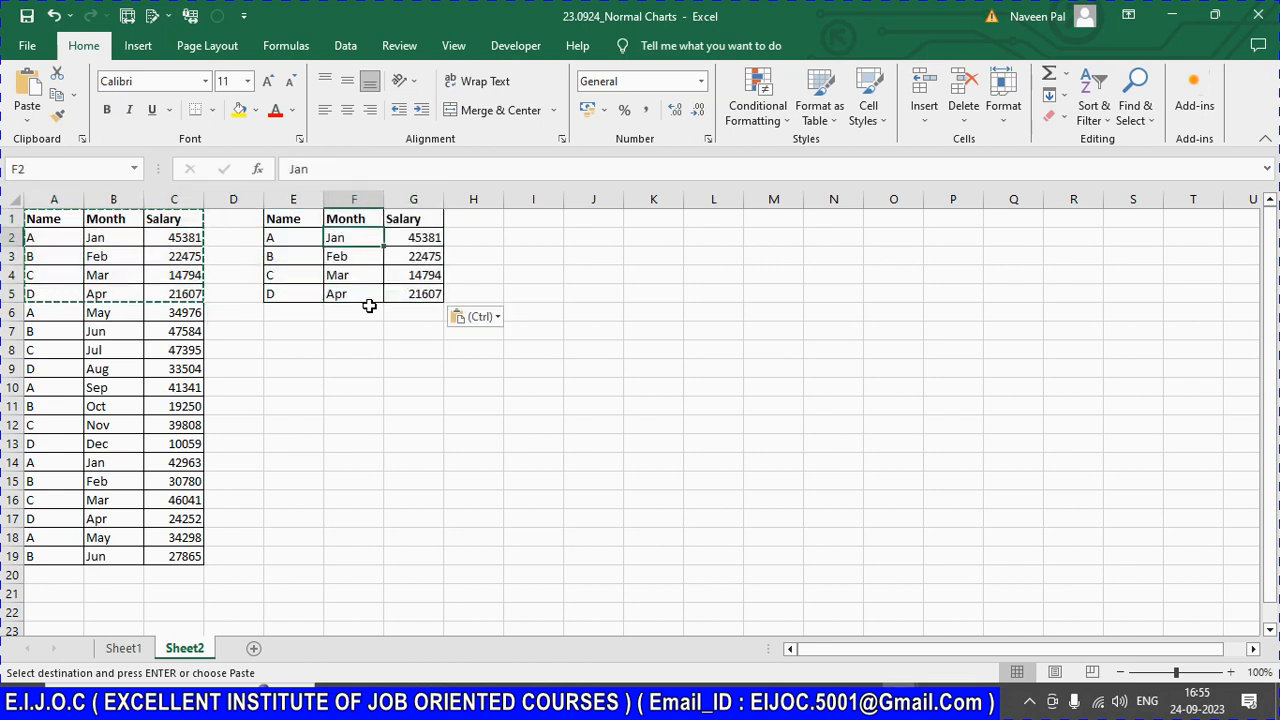
key(Up)
key(ctrl+space)
key(Left)
key(ctrl+a)
key(ctrl+minus)
key(c)
key(Escape)
key(Left)
key(Right)
key(Right)
key(ctrl+space)
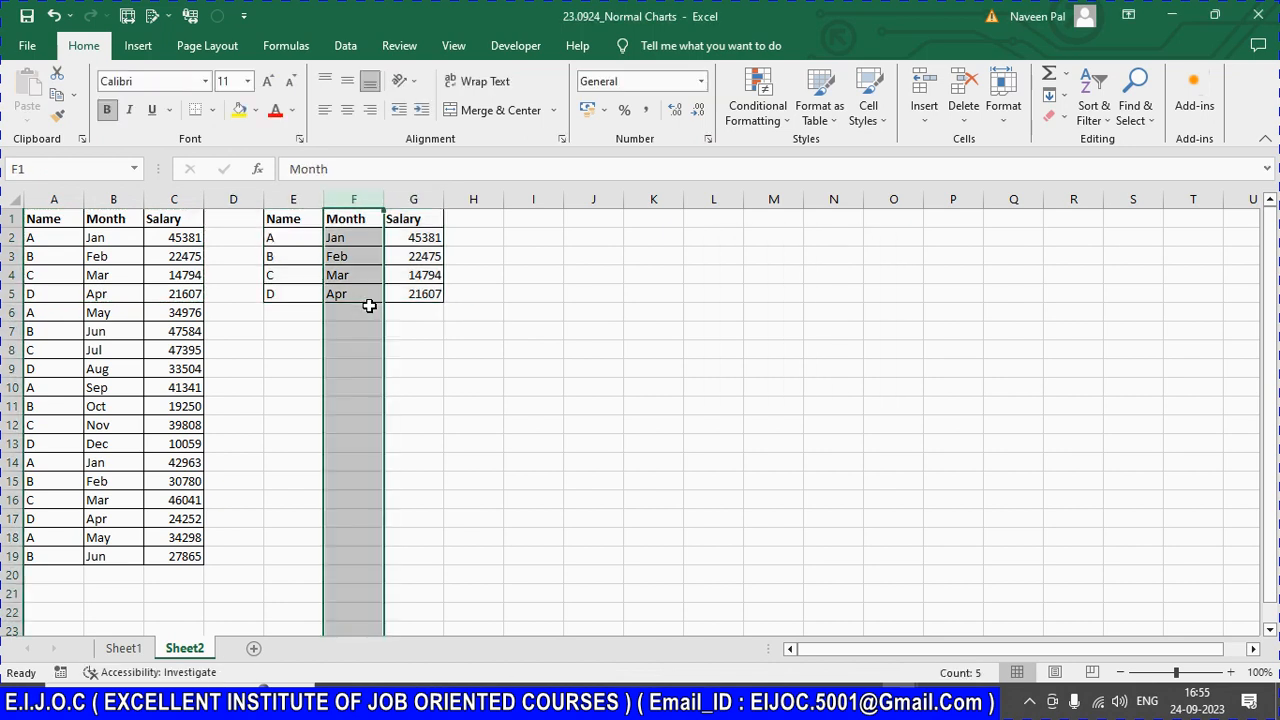
key(ctrl+minus)
key(Down)
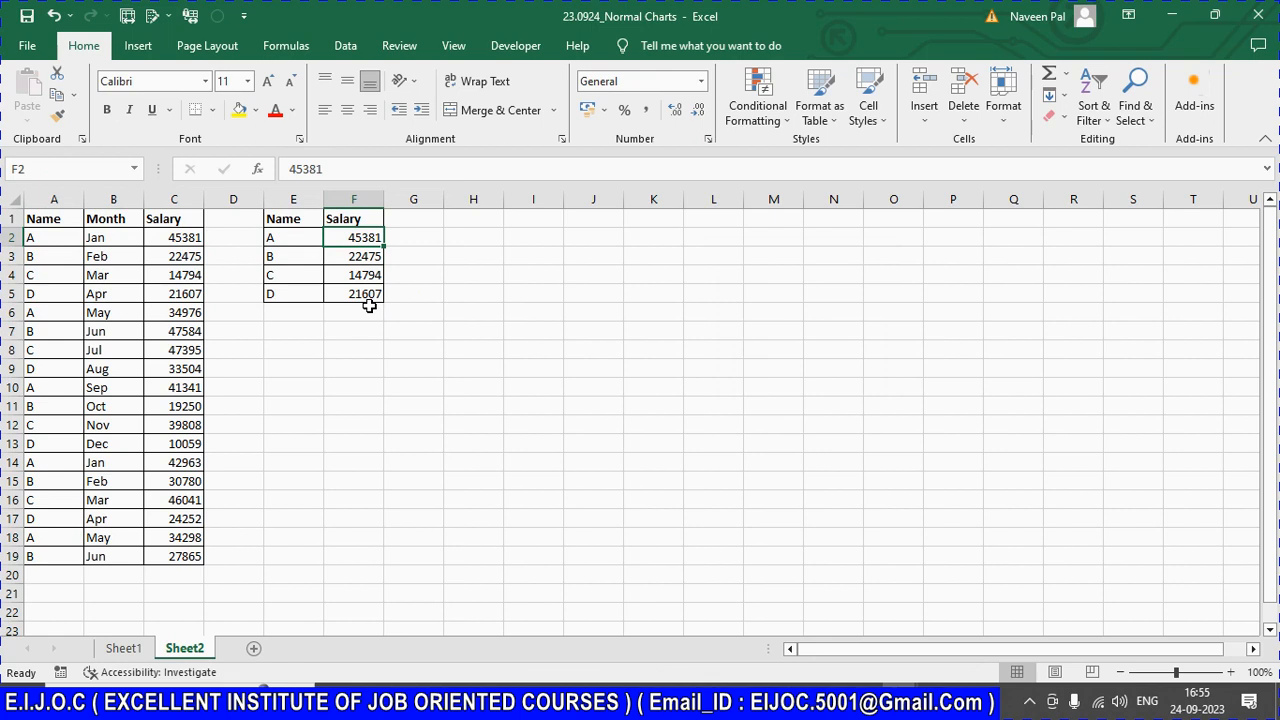
Step: Enter "Draw Name wise sum salary pie chart" in H1 and format it bold in red
key(Up)
key(Down)
key(Up)
key(Right)
key(Right)
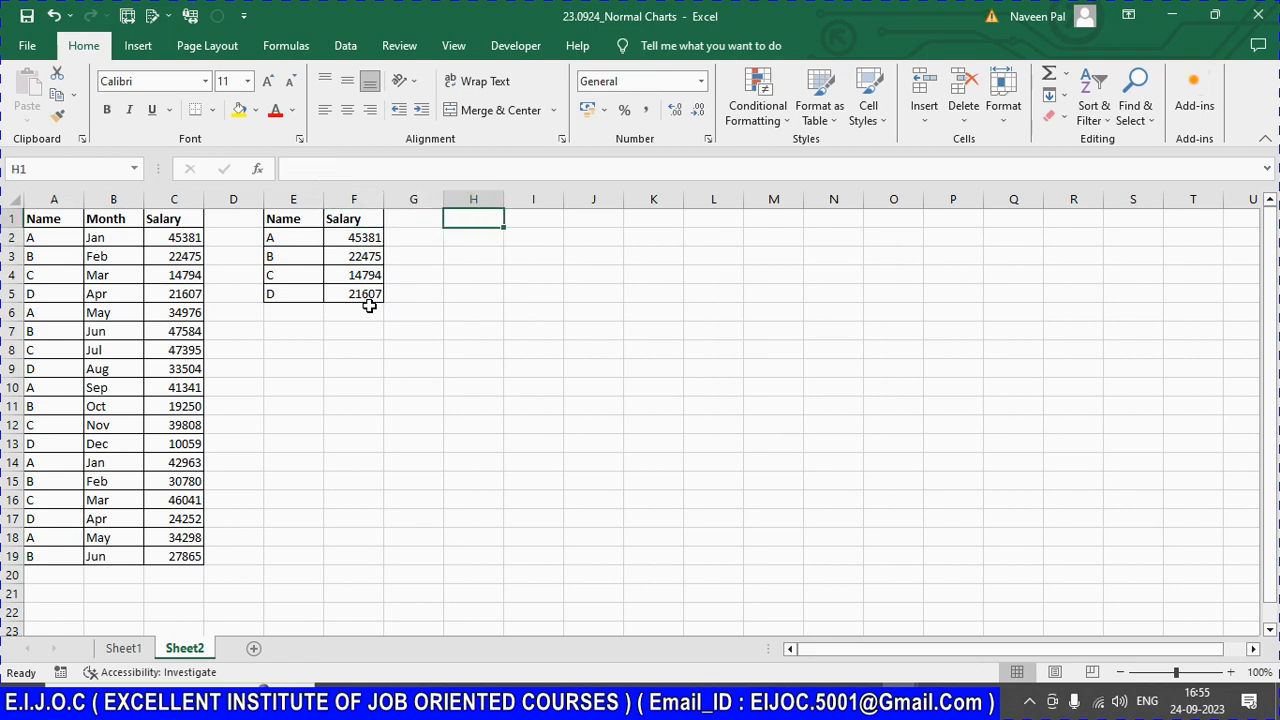
text(Dr)
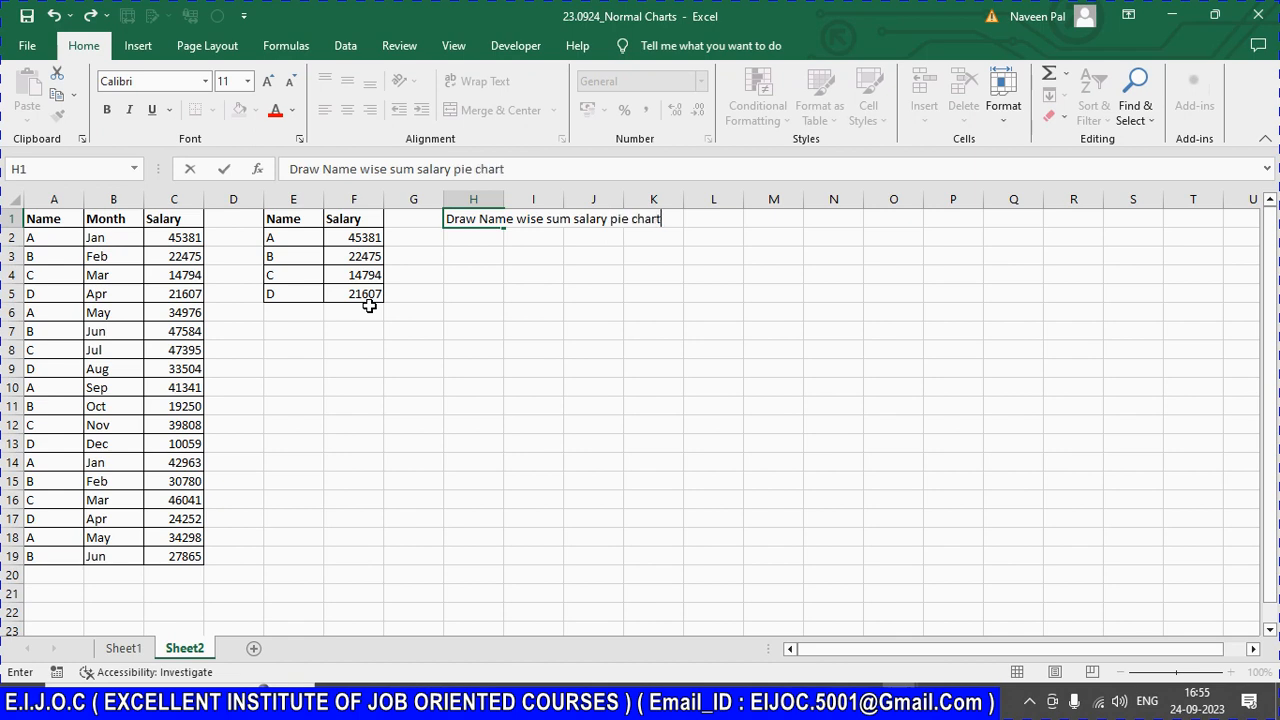
key(ctrl+Return)
key(ctrl+b)
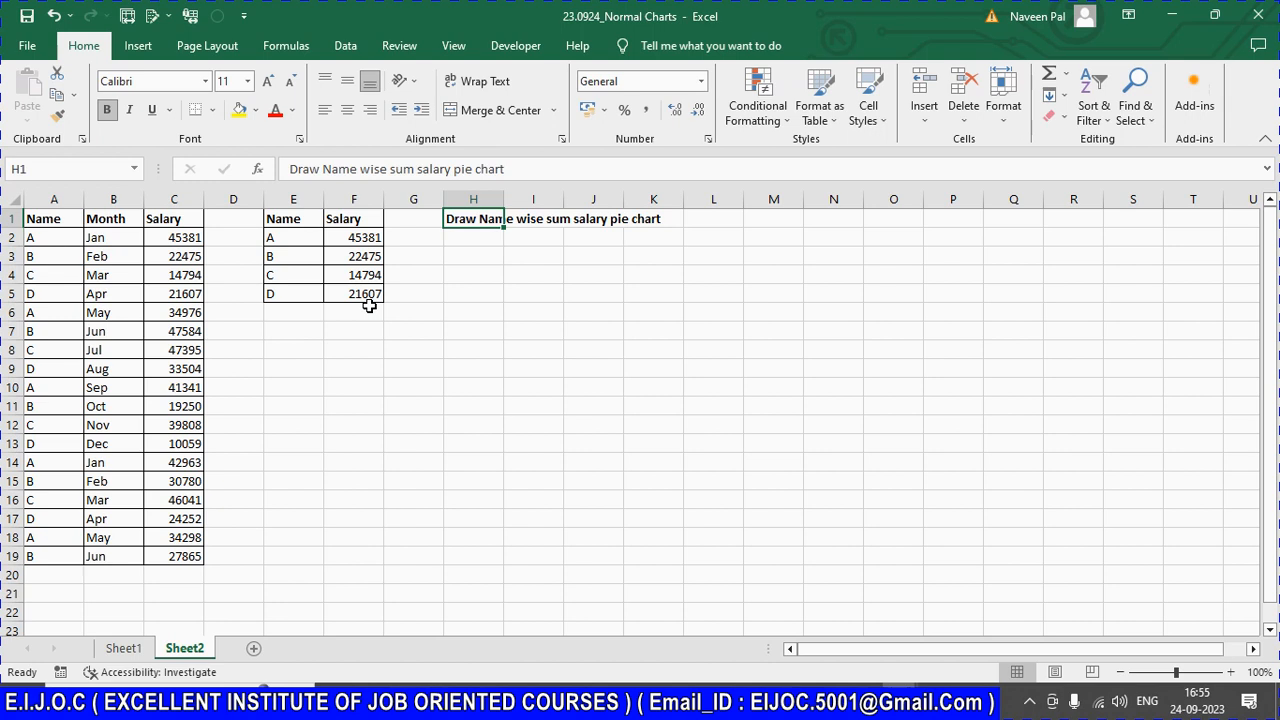
click(275, 110)
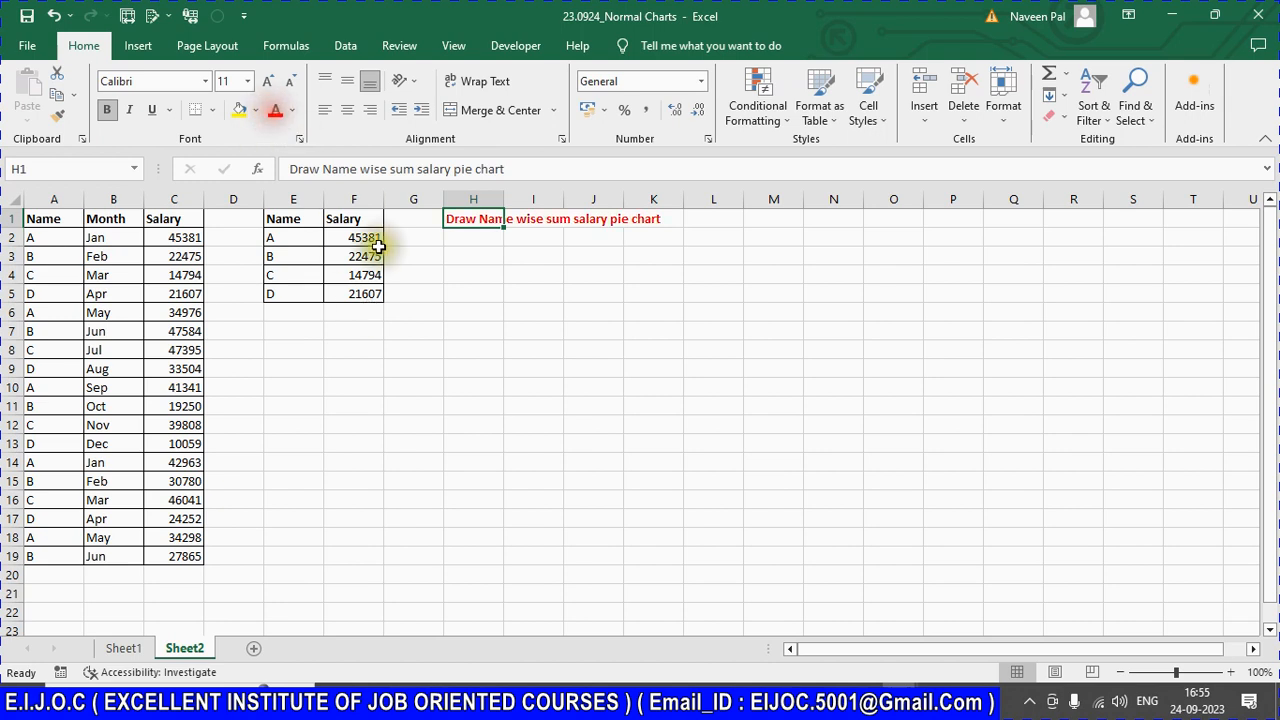
Step: Clear the salary values in F2:F5 of the small table
click(372, 237)
key(shift+Down)
key(shift+Down)
key(shift+Down)
key(Delete)
key(shift+Up)
key(shift+Up)
key(shift+Up)
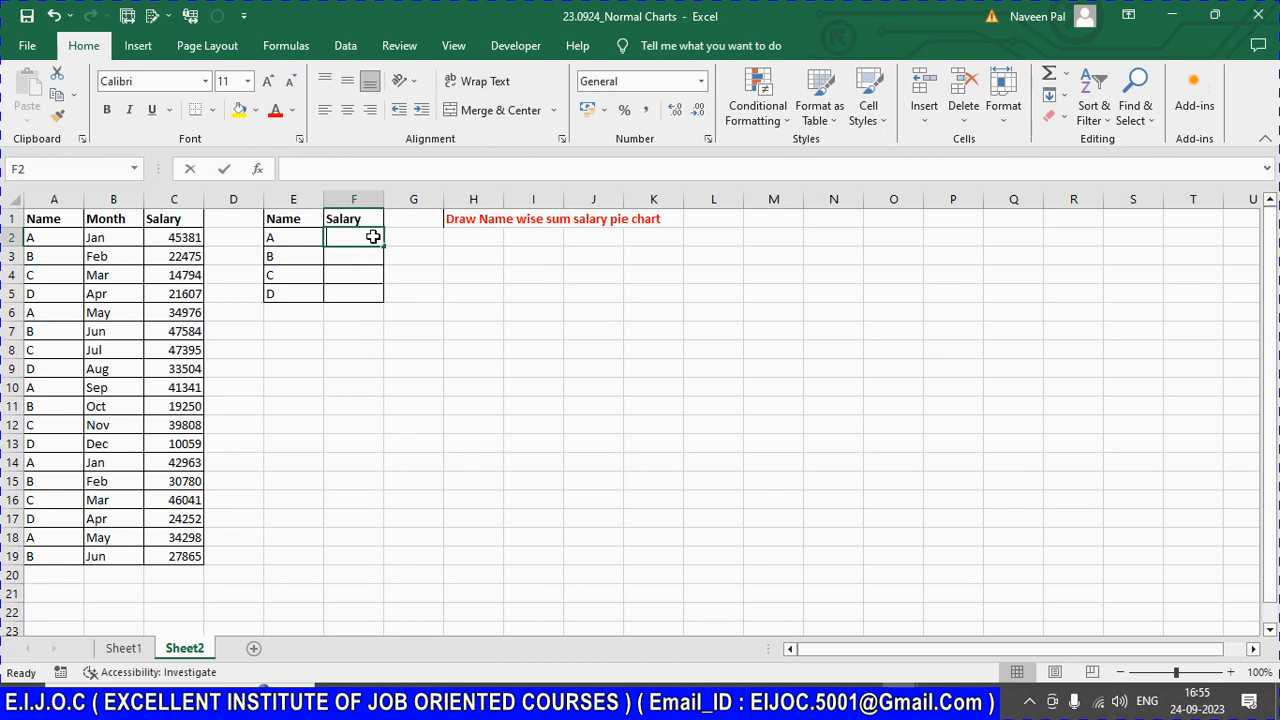
Step: Enter the formula =SUMIF(A:A,E2,C:C) in F2 to total the salary for name A
text(=sum)
key(Down)
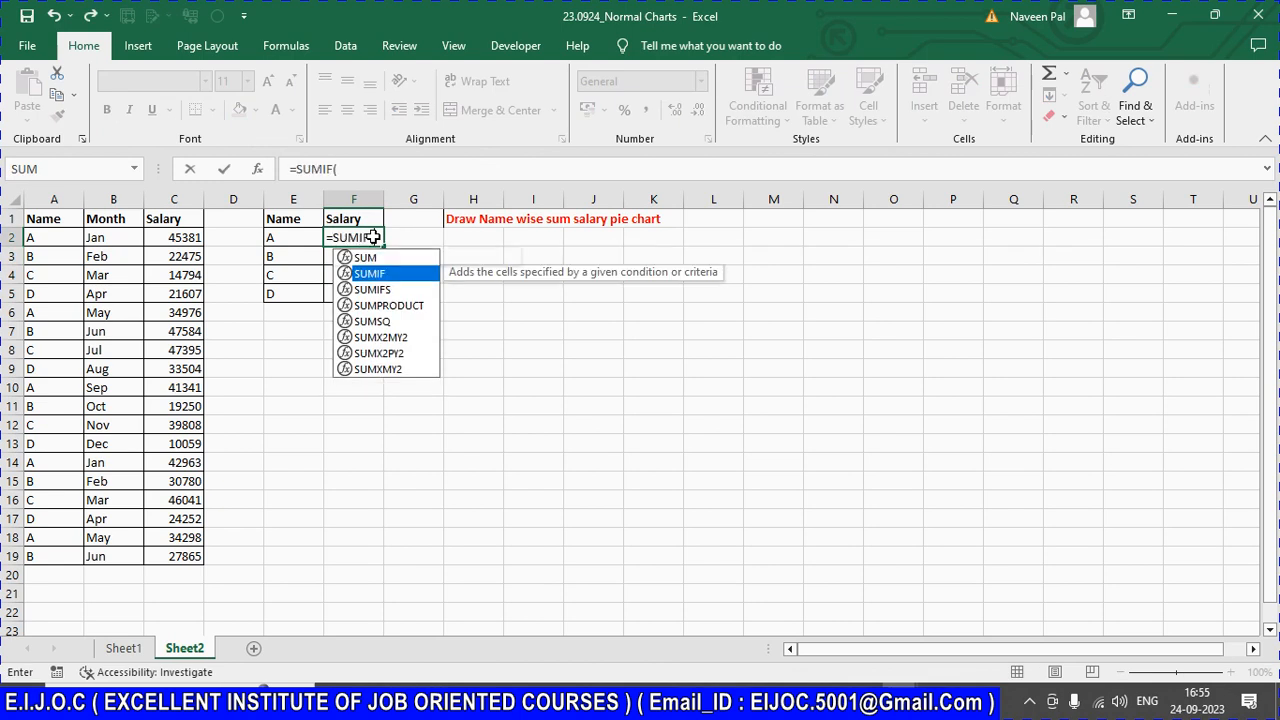
key(Left)
key(Left)
key(Left)
key(Left)
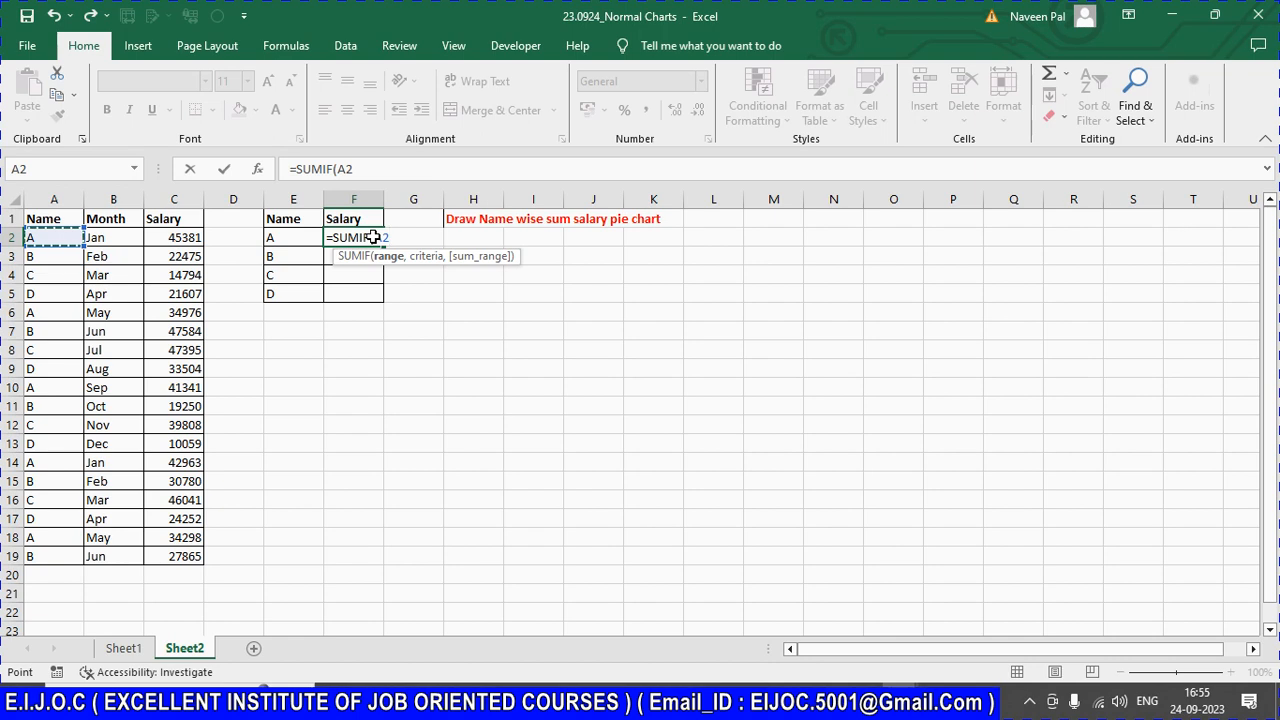
key(ctrl+space)
text(,)
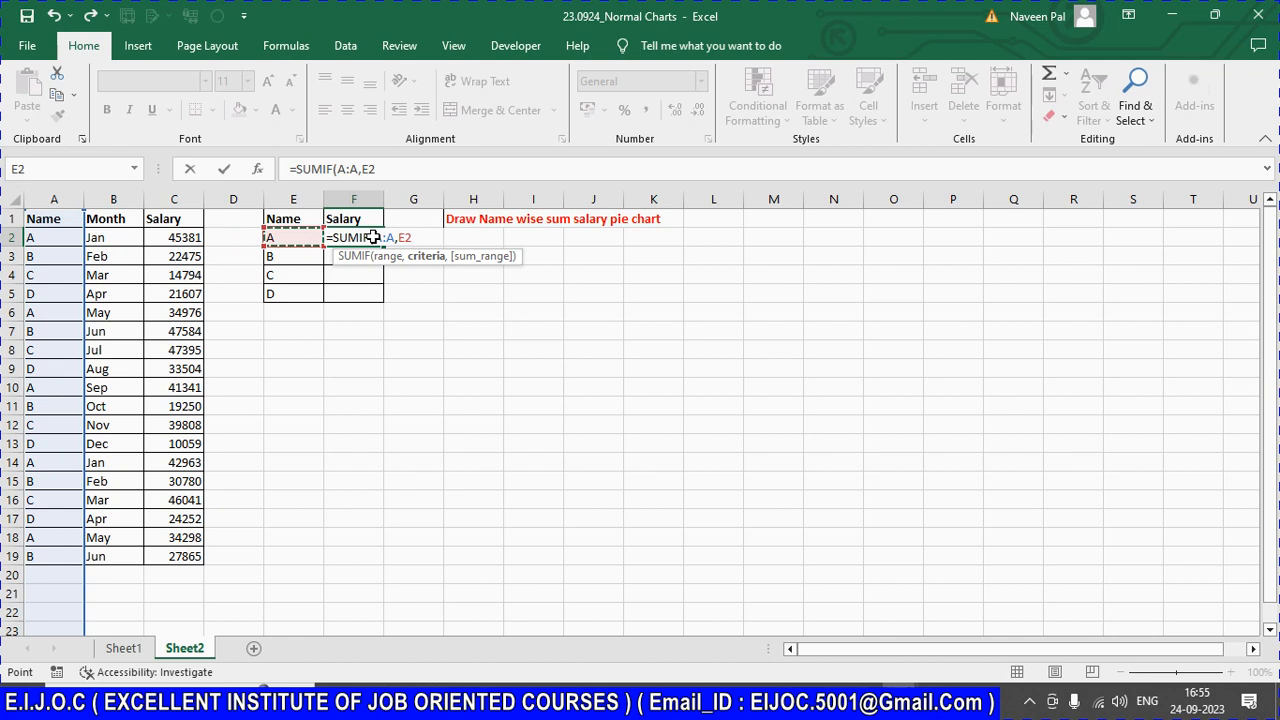
key(Left)
key(Left)
key(Left)
key(ctrl+space)
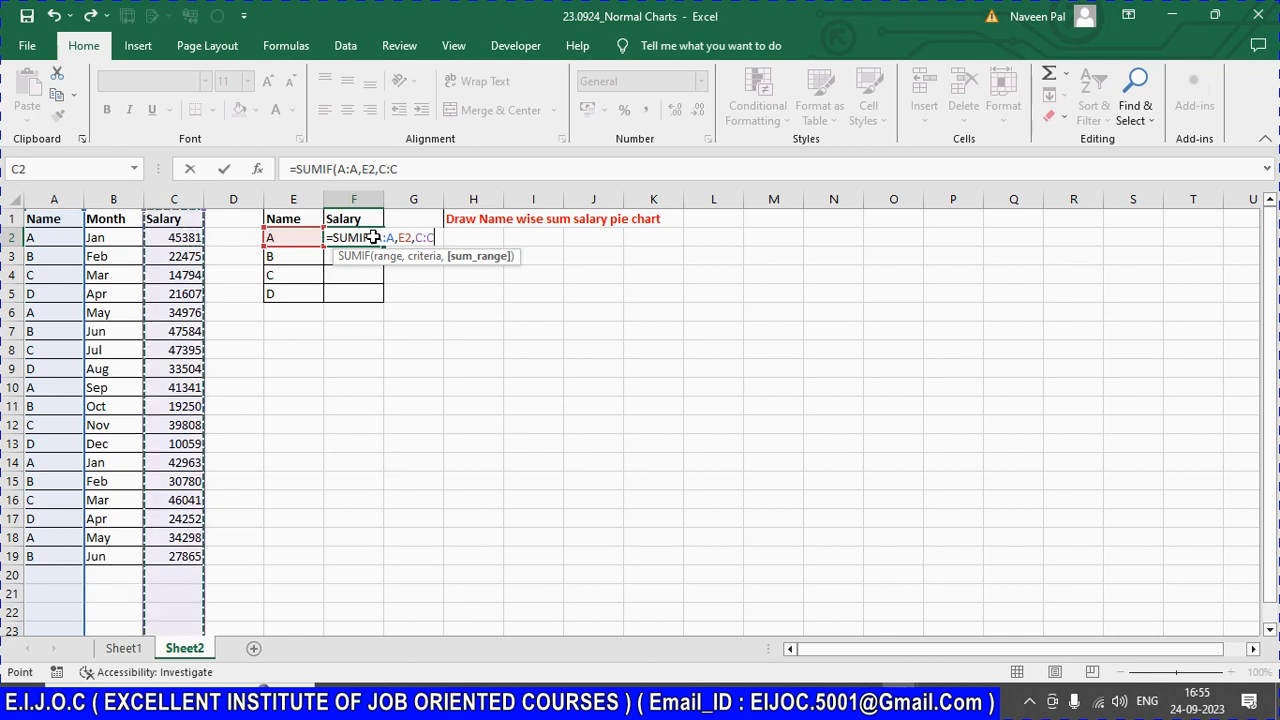
click(418, 237)
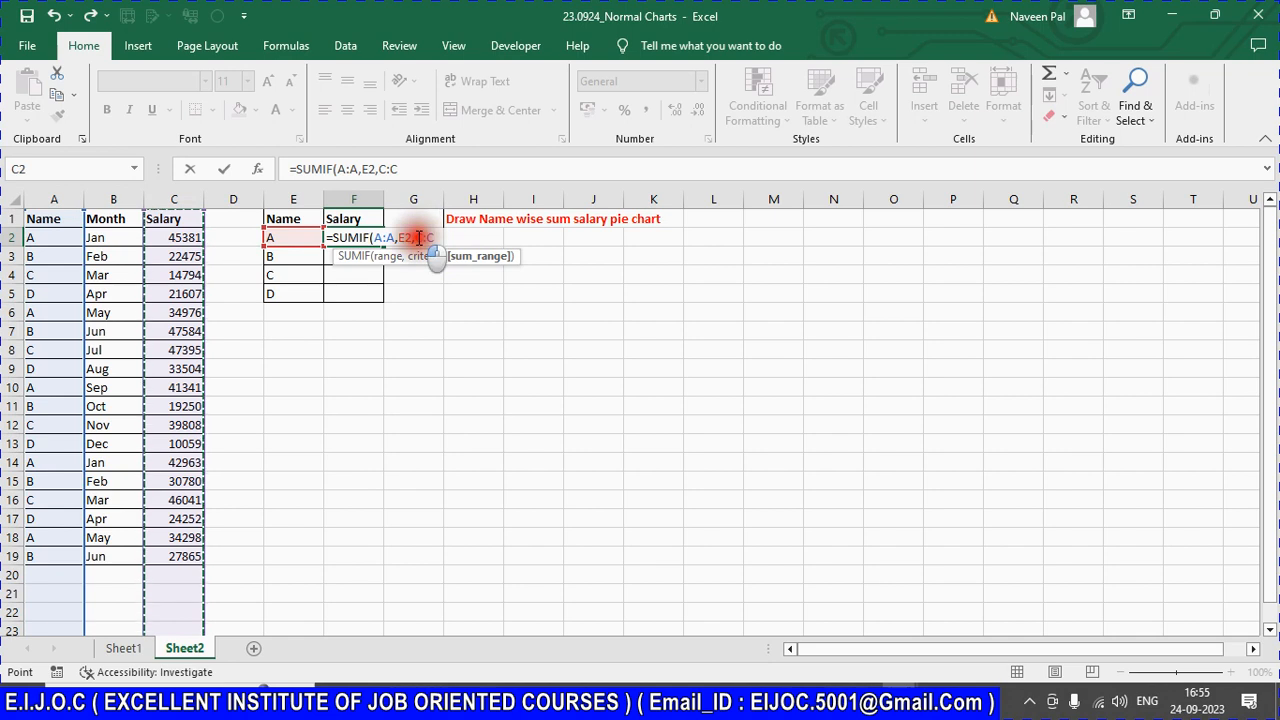
drag(416, 237, 434, 238)
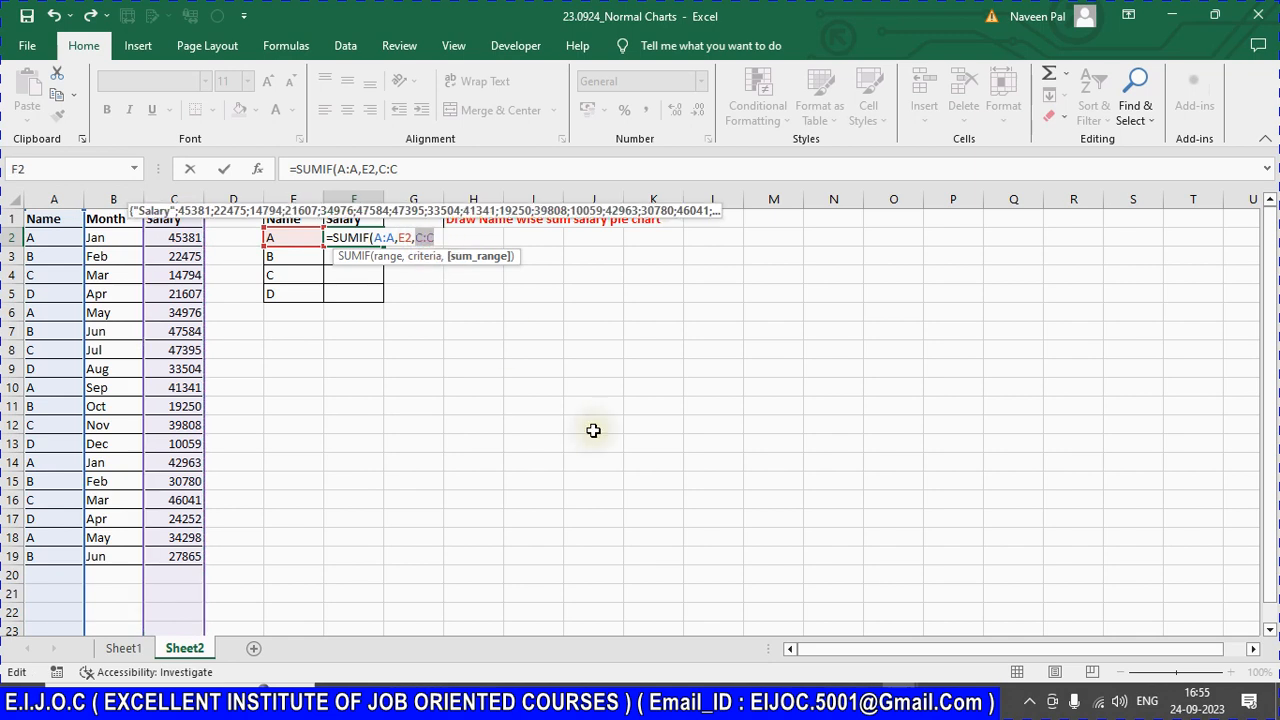
key(Return)
Step: Copy the SUMIF formula from F2 down to F5 and save the workbook
key(Up)
key(ctrl+c)
key(shift+Down)
key(shift+Down)
key(shift+Down)
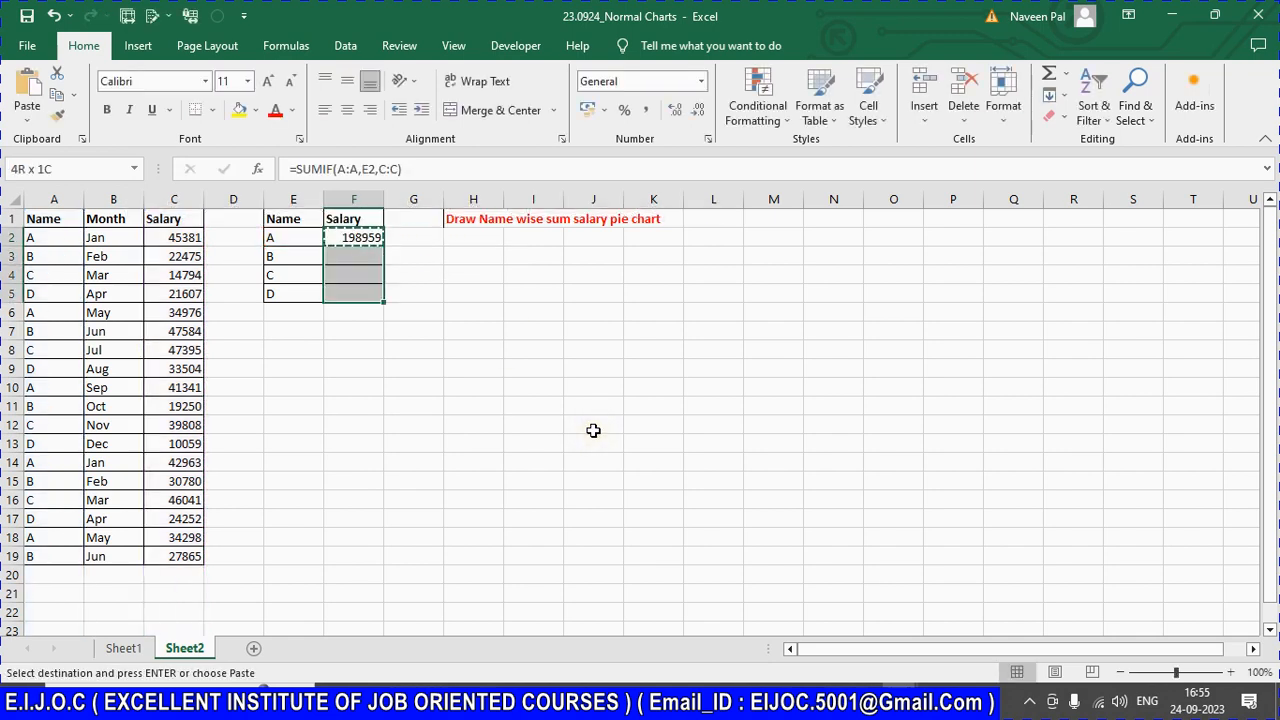
key(Return)
key(Up)
key(Left)
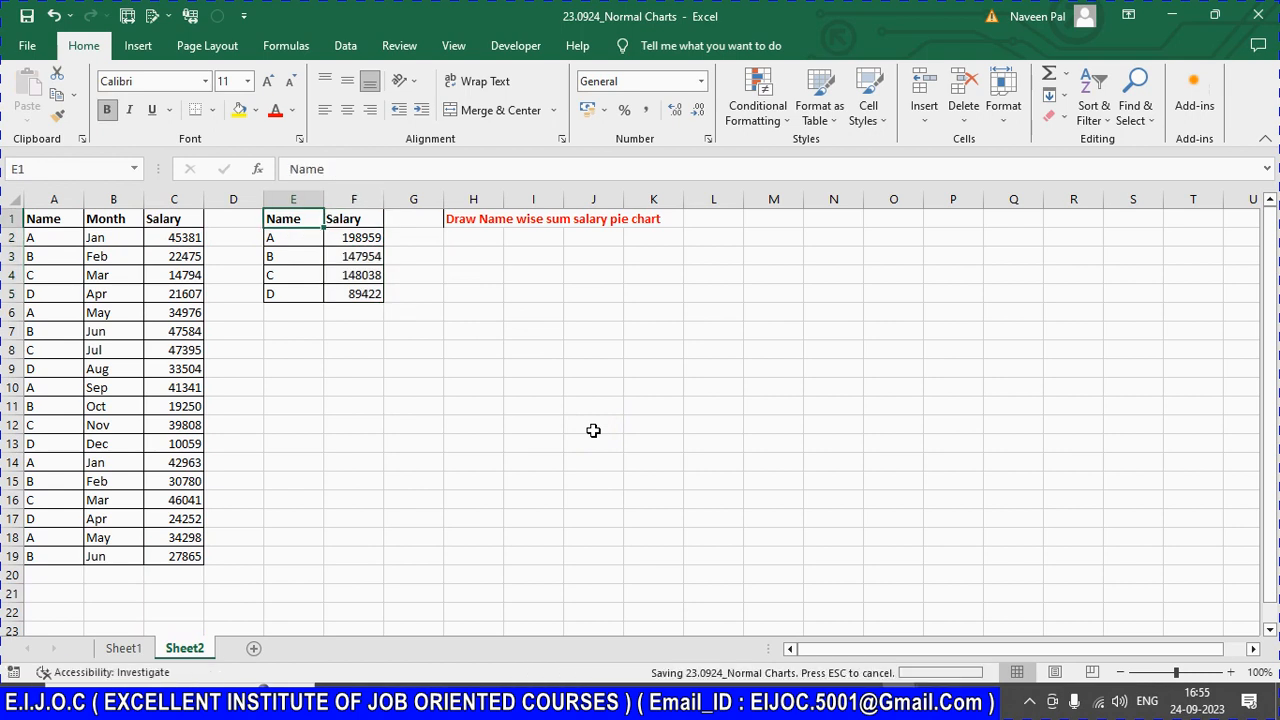
Step: Insert a 2-D clustered column chart from the name and salary totals in E1:F5
shift+click(371, 290)
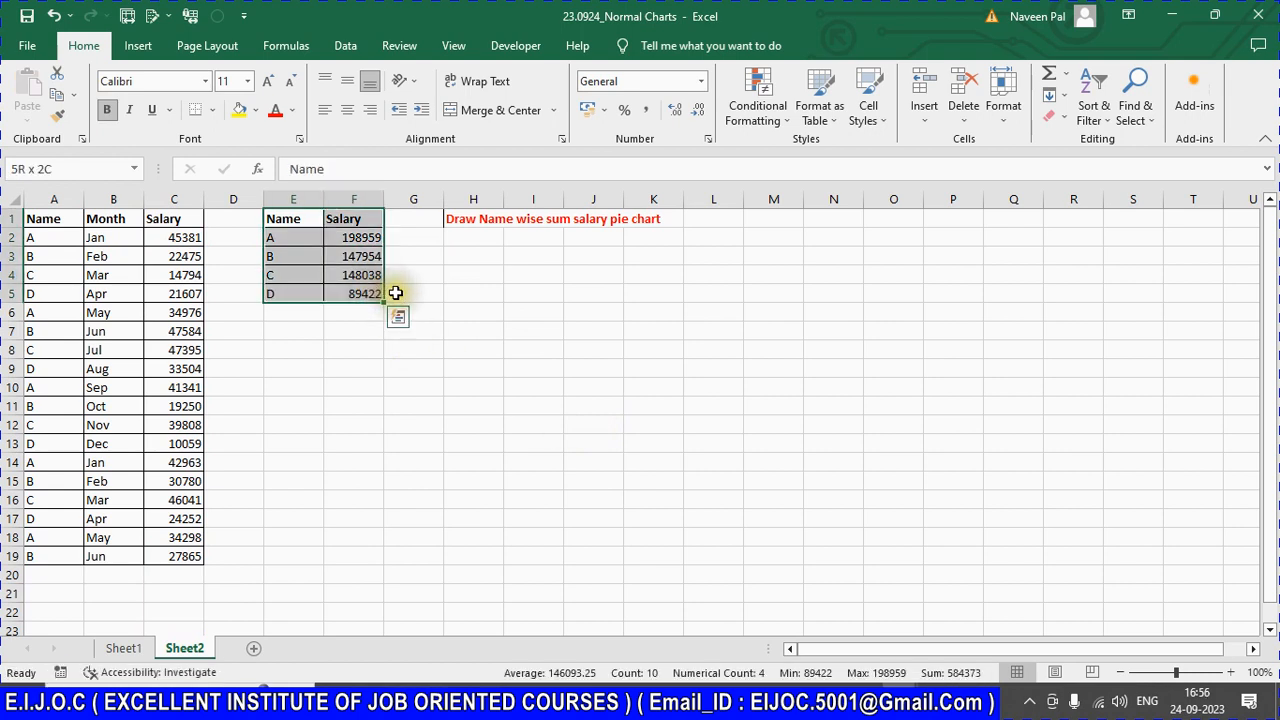
click(139, 47)
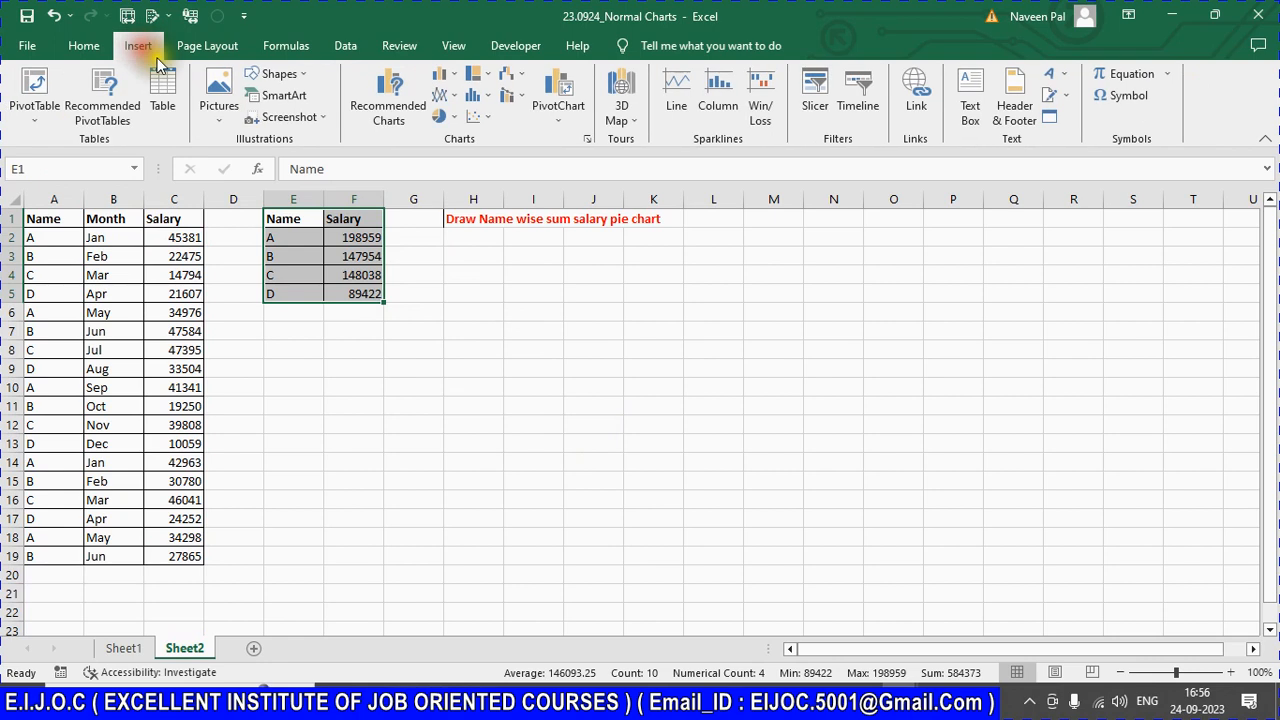
click(446, 75)
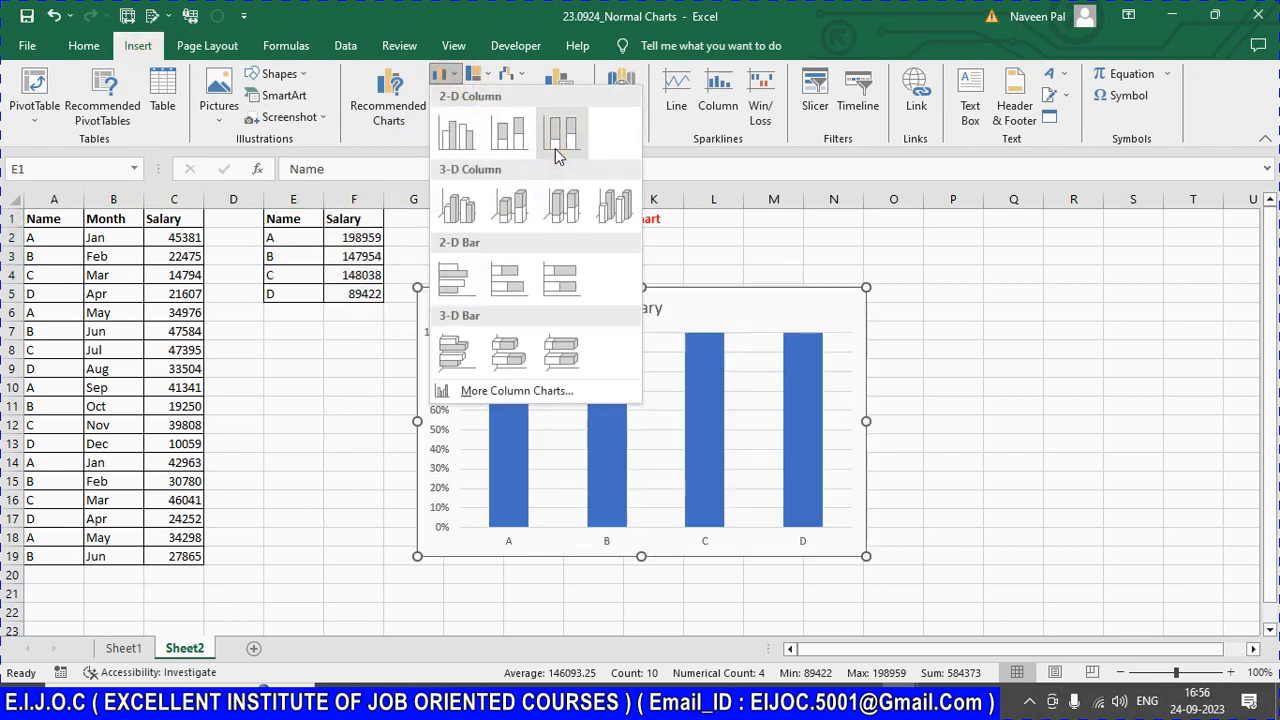
click(455, 133)
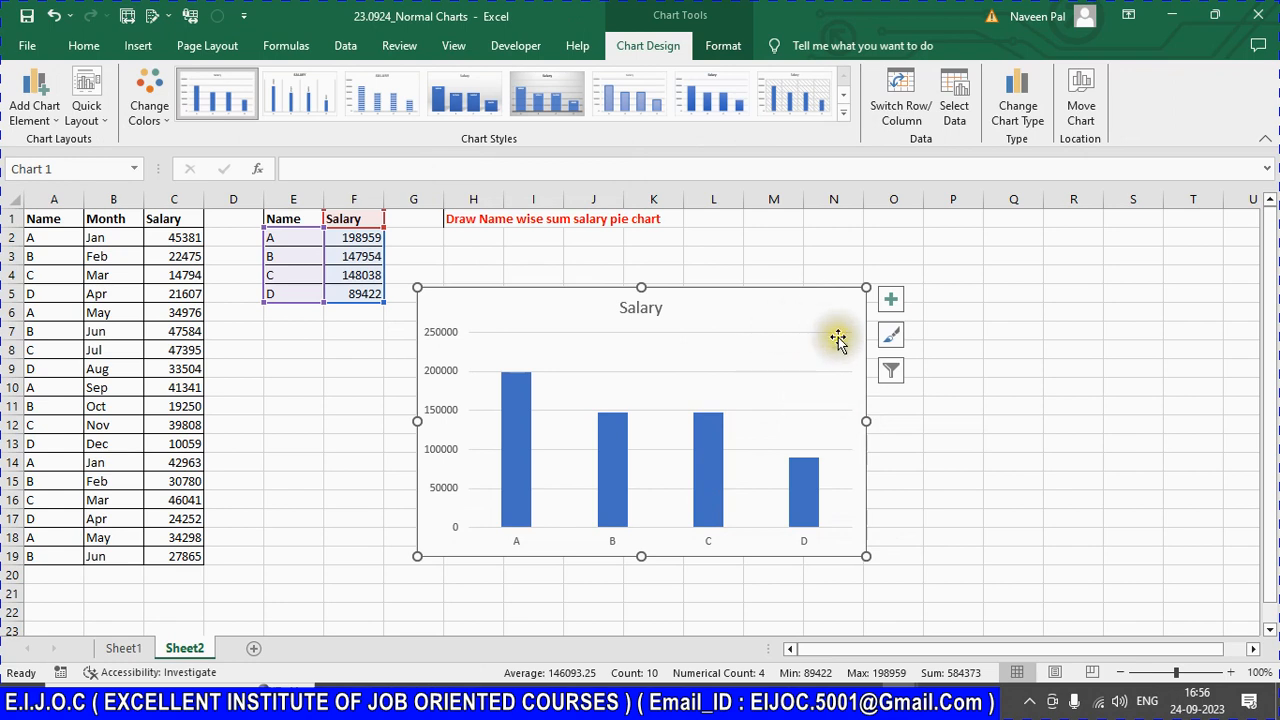
Step: Exclude category B from the column chart through its data source settings
right_click(757, 343)
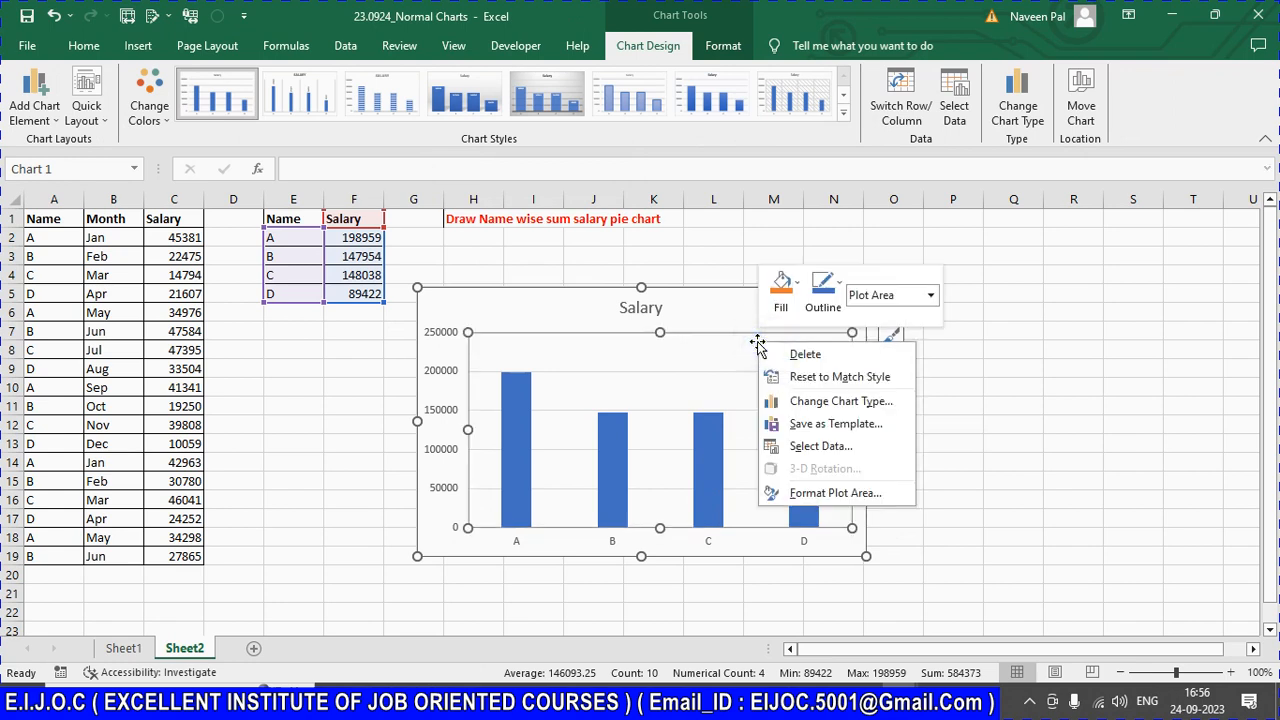
click(828, 451)
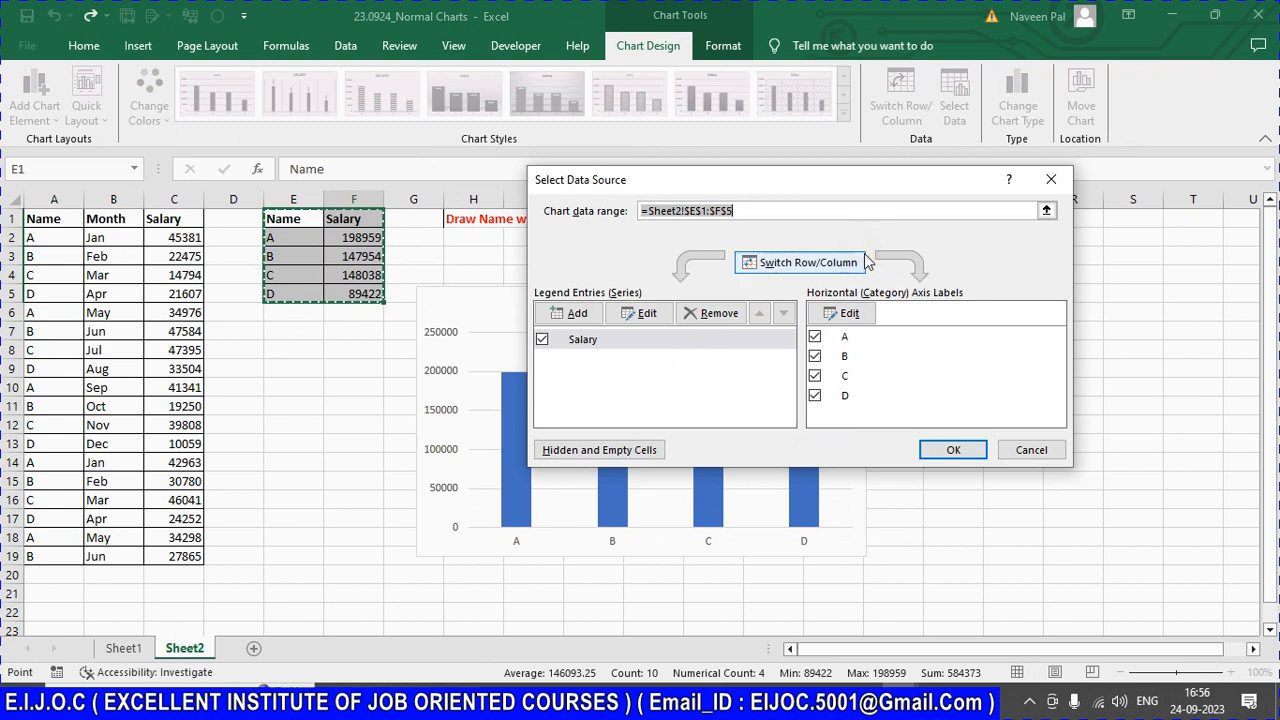
drag(837, 184, 939, 128)
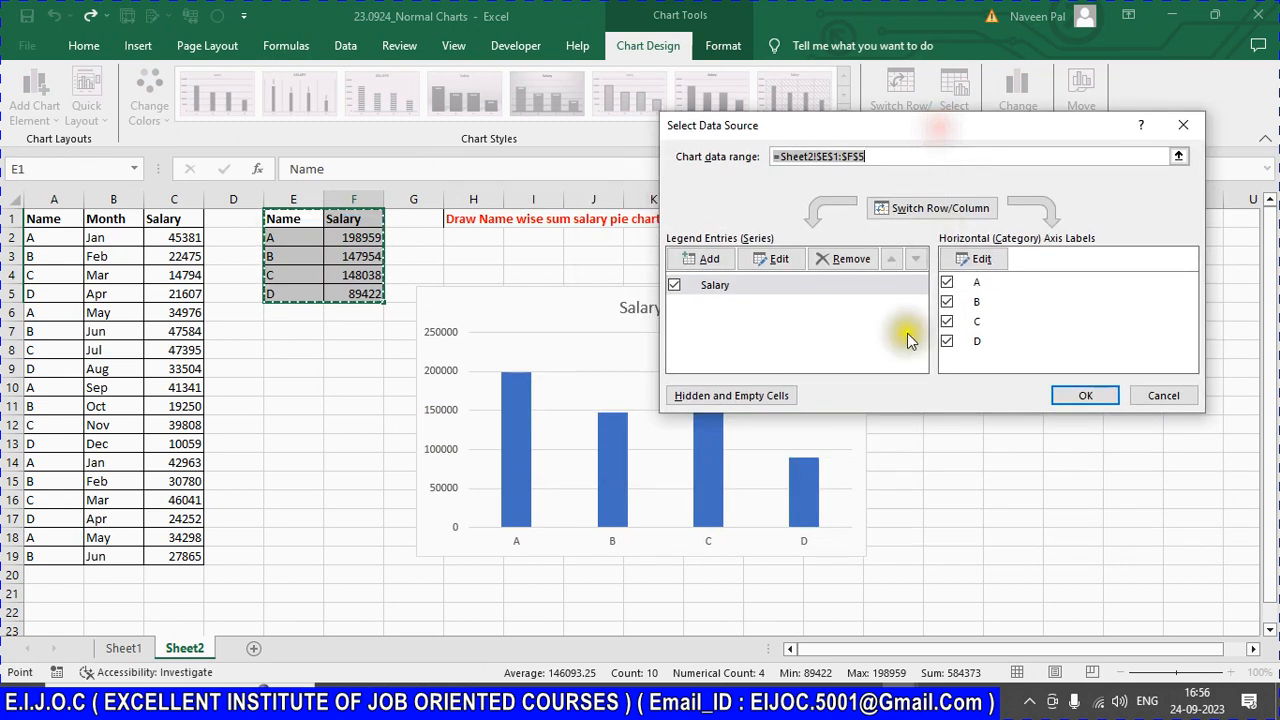
click(950, 305)
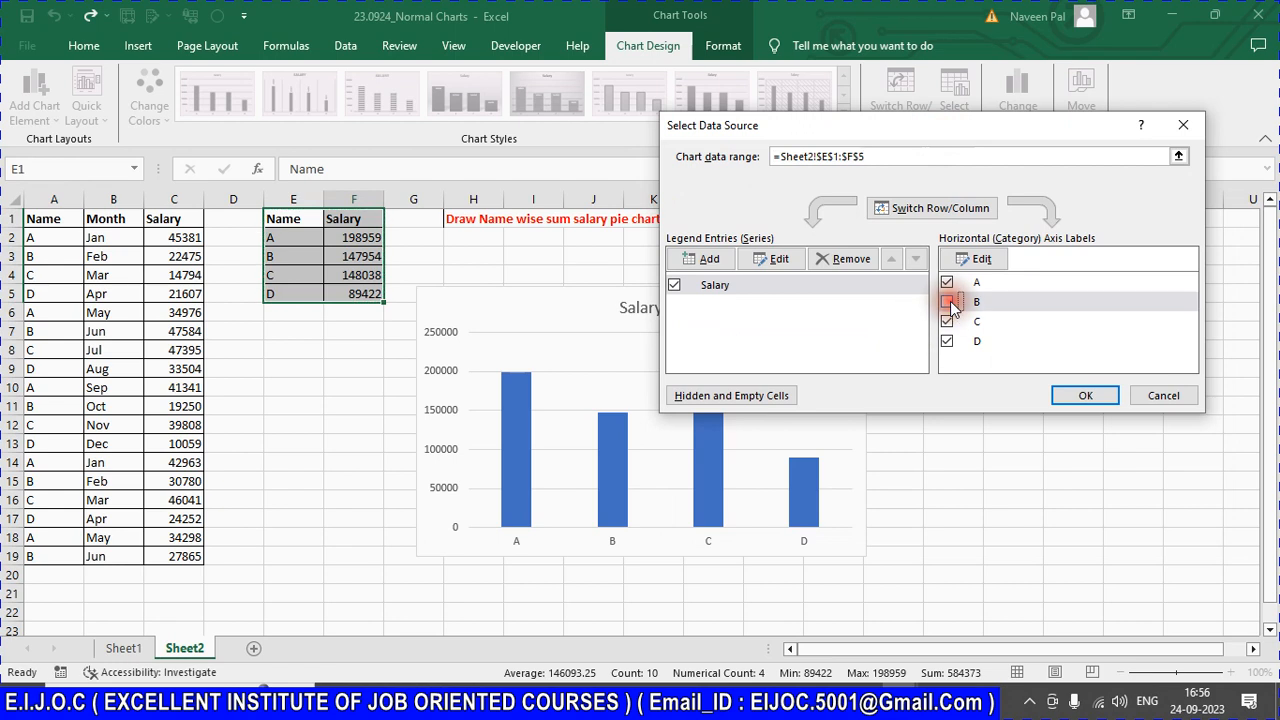
click(1088, 395)
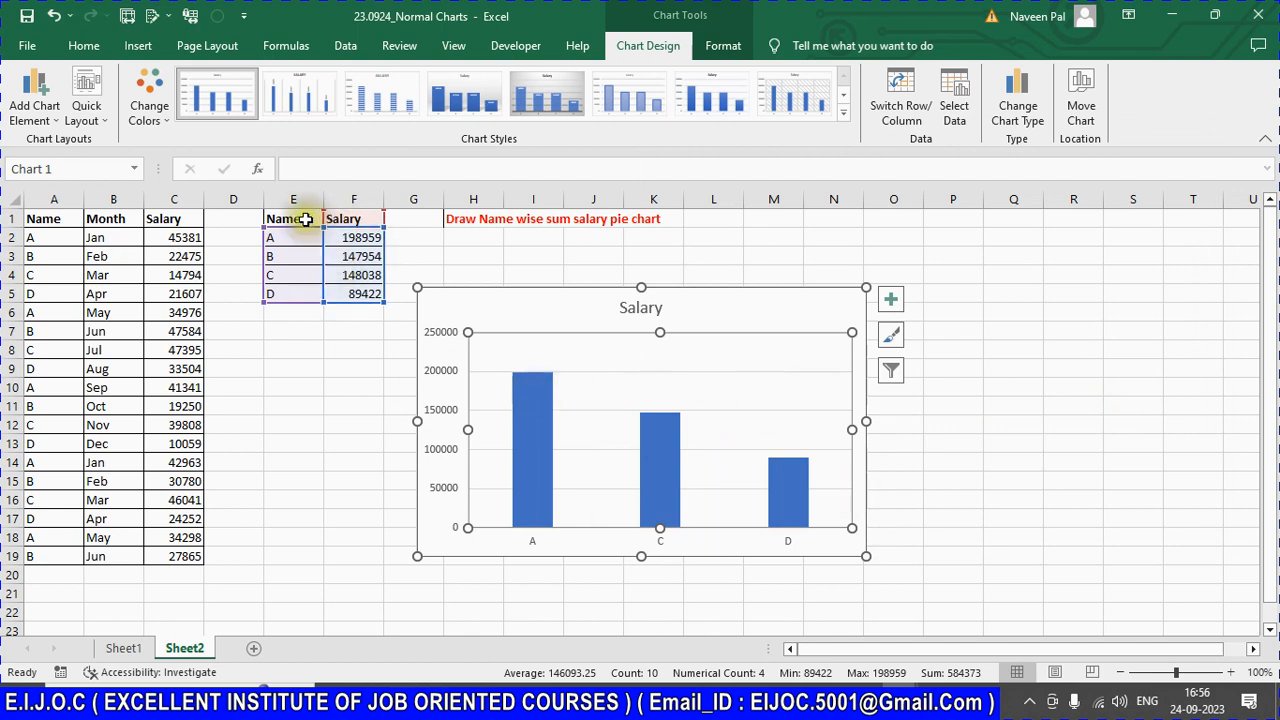
Step: Include category B in the column chart again through its data source settings
right_click(736, 369)
click(807, 452)
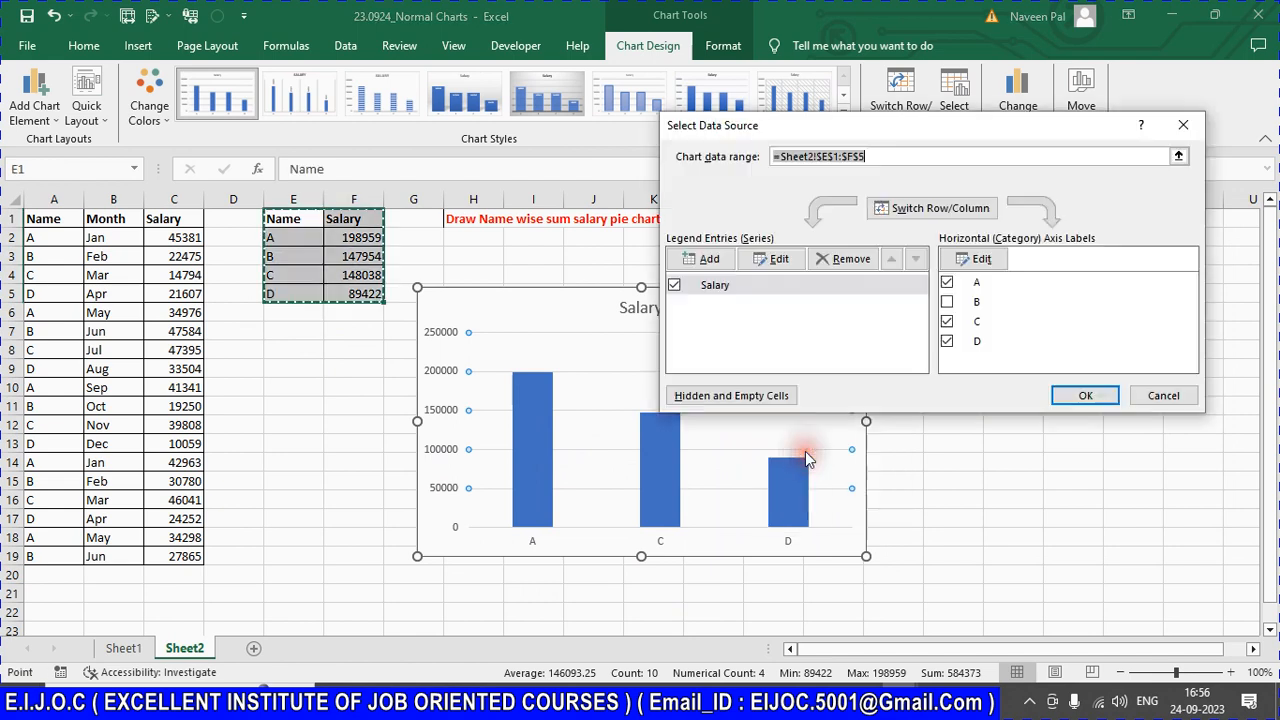
click(946, 301)
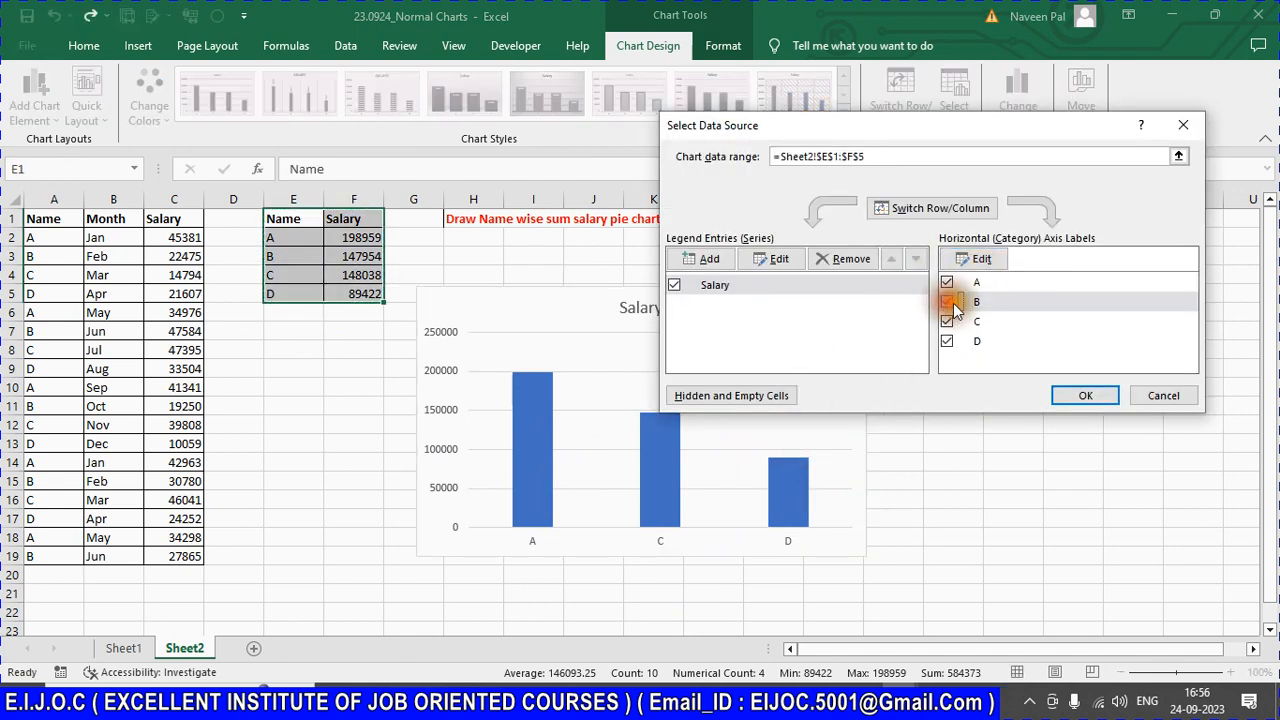
click(1082, 395)
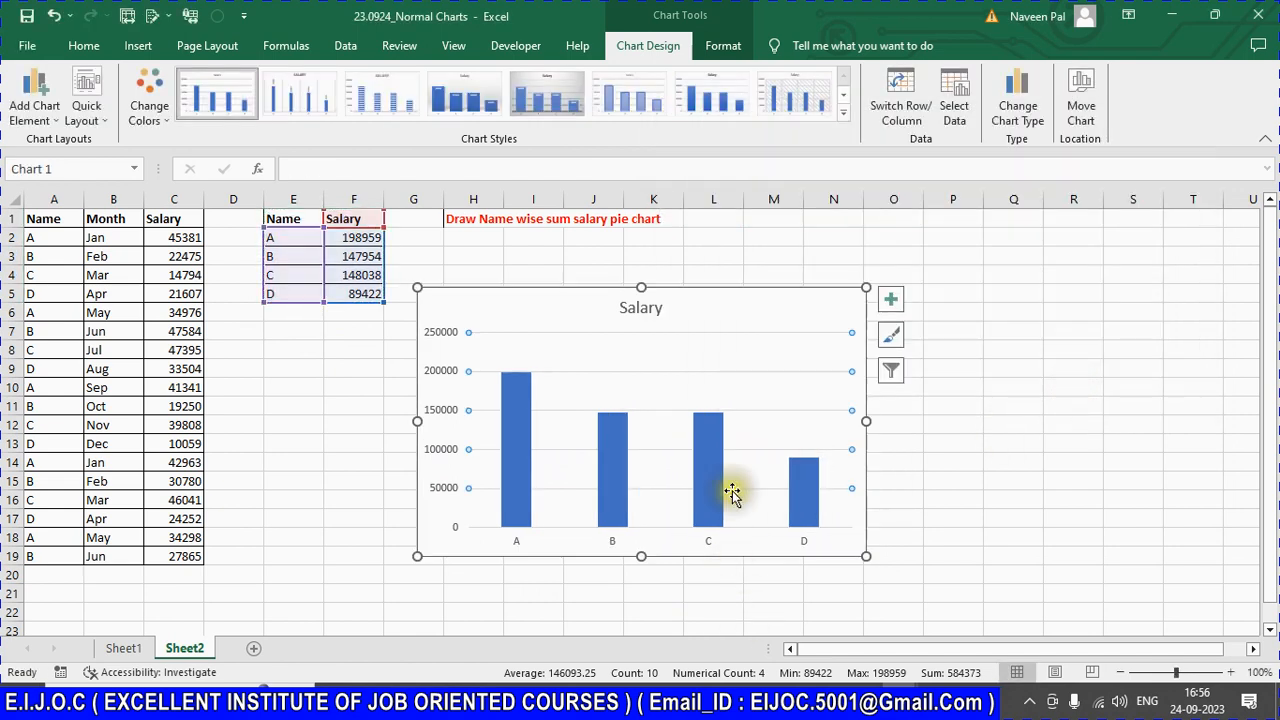
right_click(707, 364)
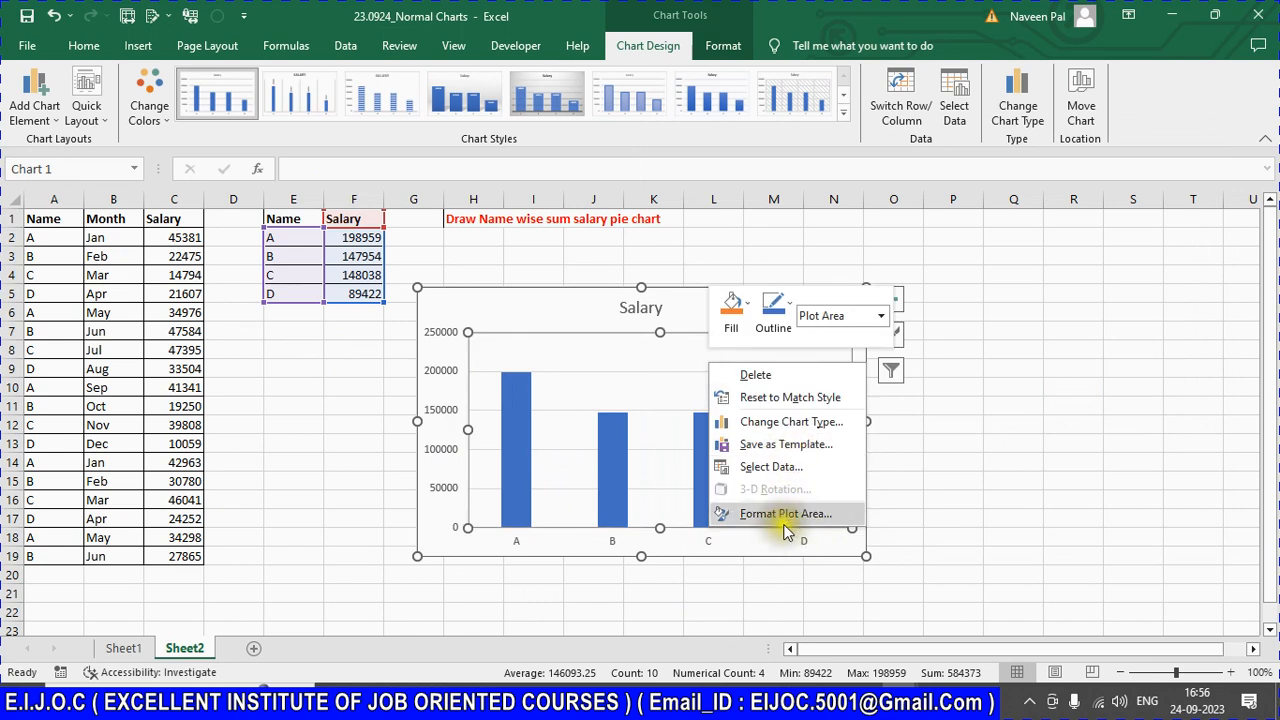
key(Escape)
key(Escape)
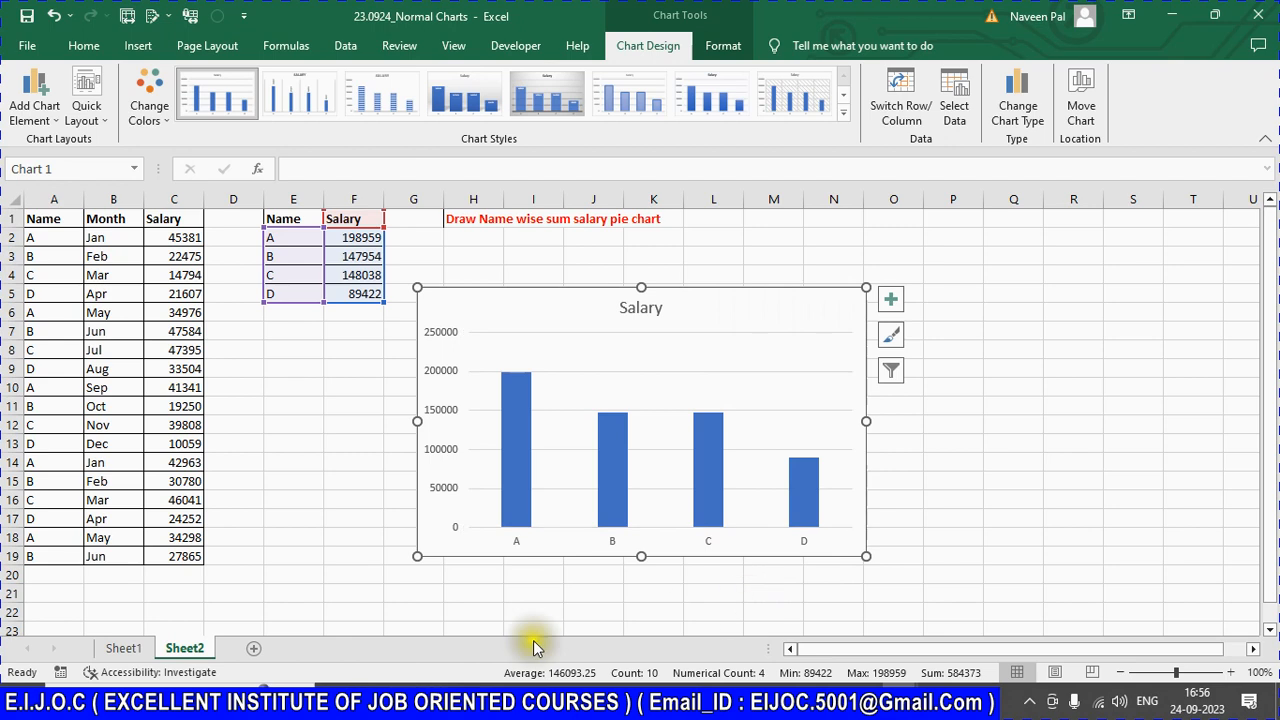
right_click(764, 554)
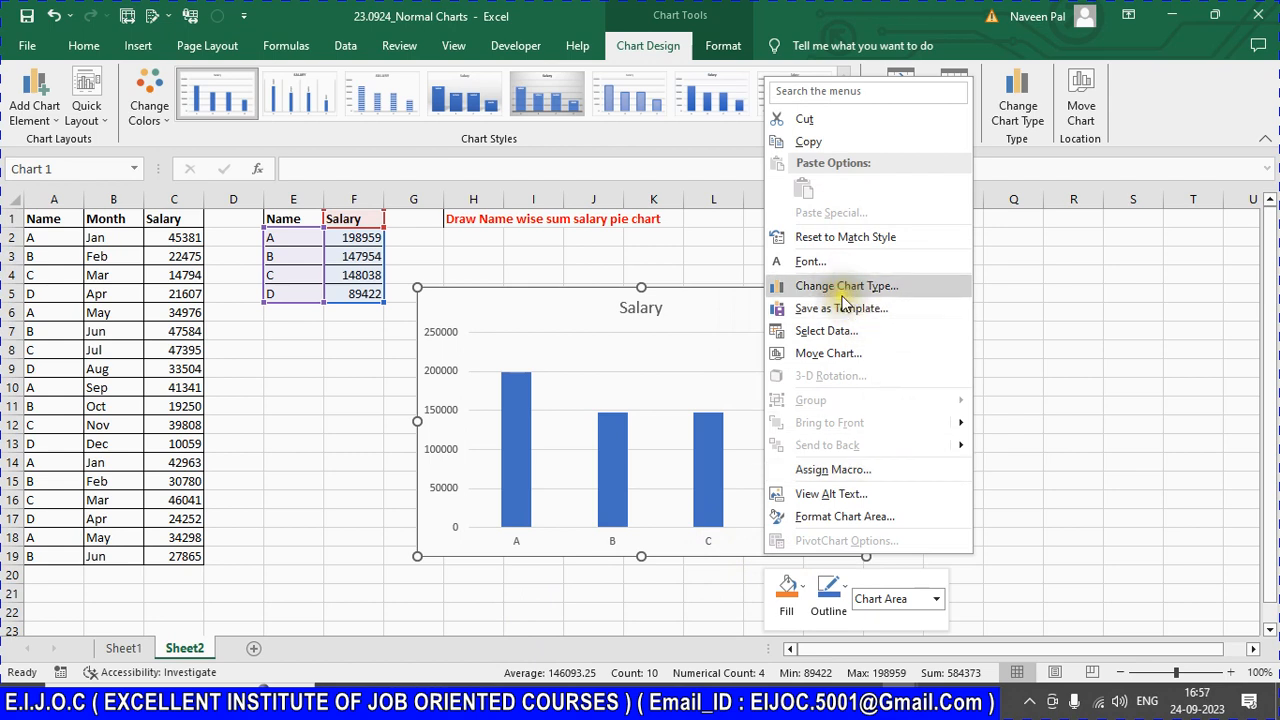
click(709, 383)
right_click(767, 305)
click(767, 305)
Step: Change the salary column chart to a basic Line chart
right_click(765, 310)
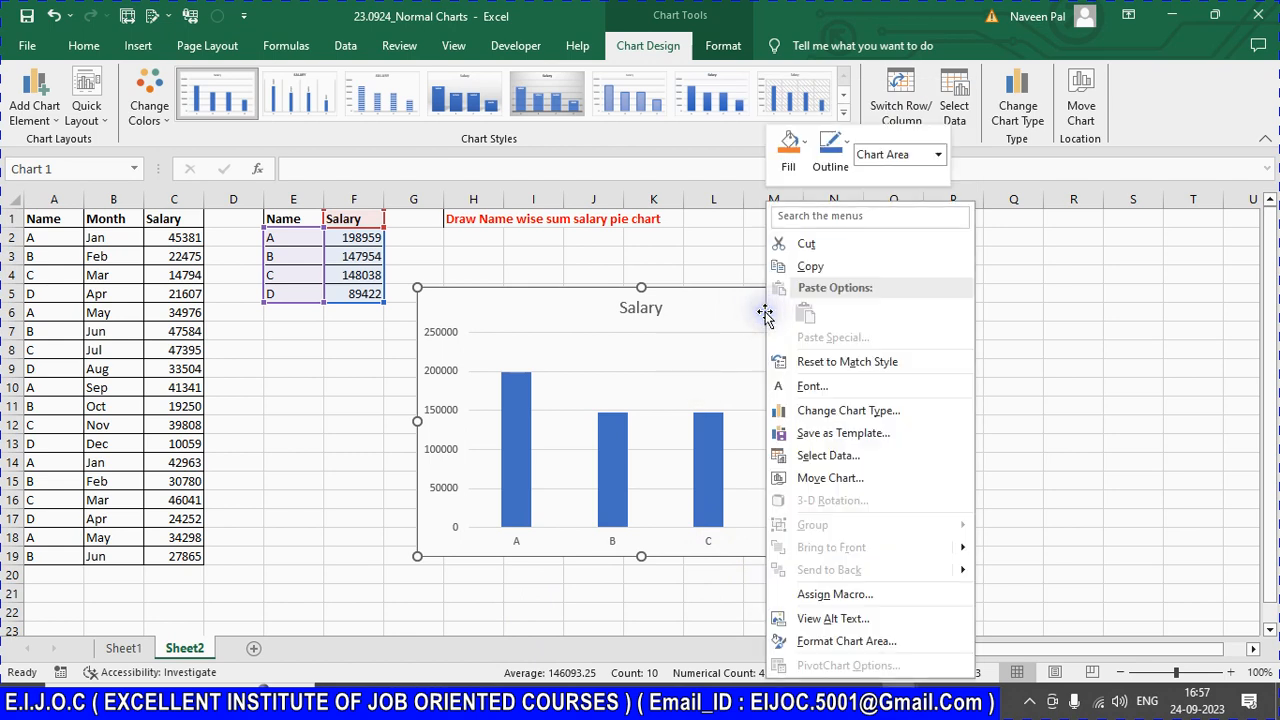
click(828, 409)
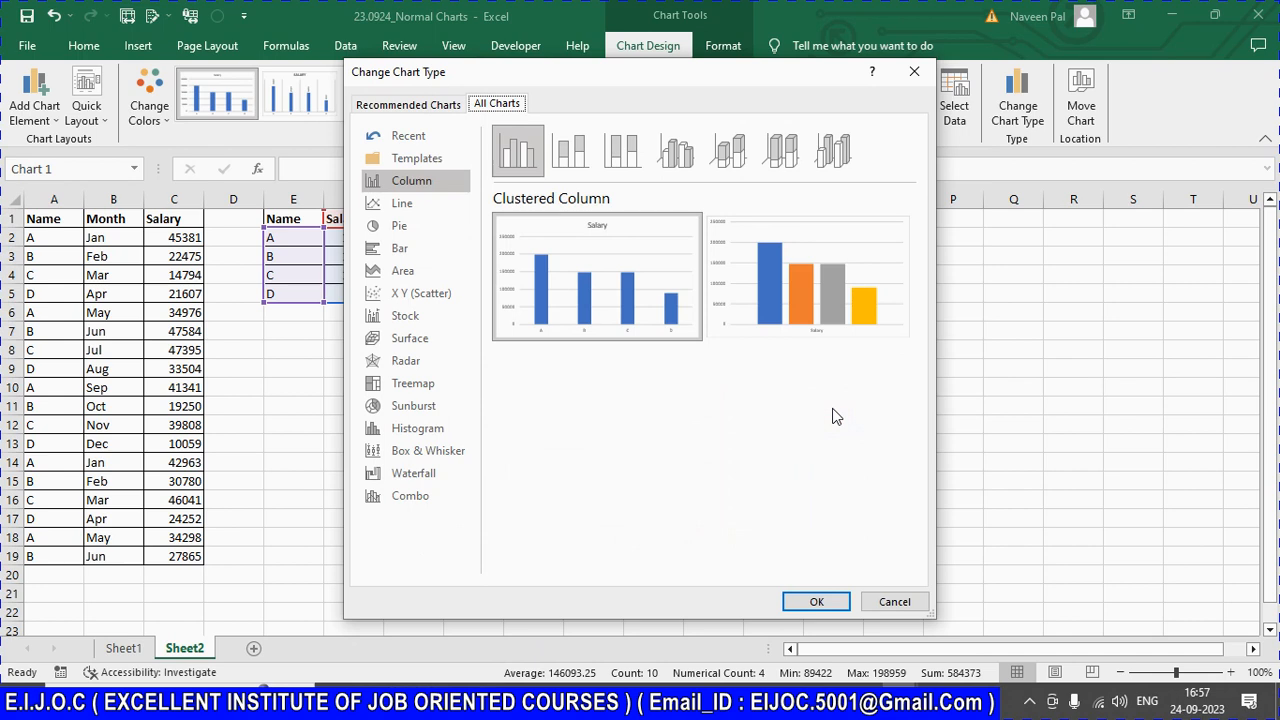
click(398, 205)
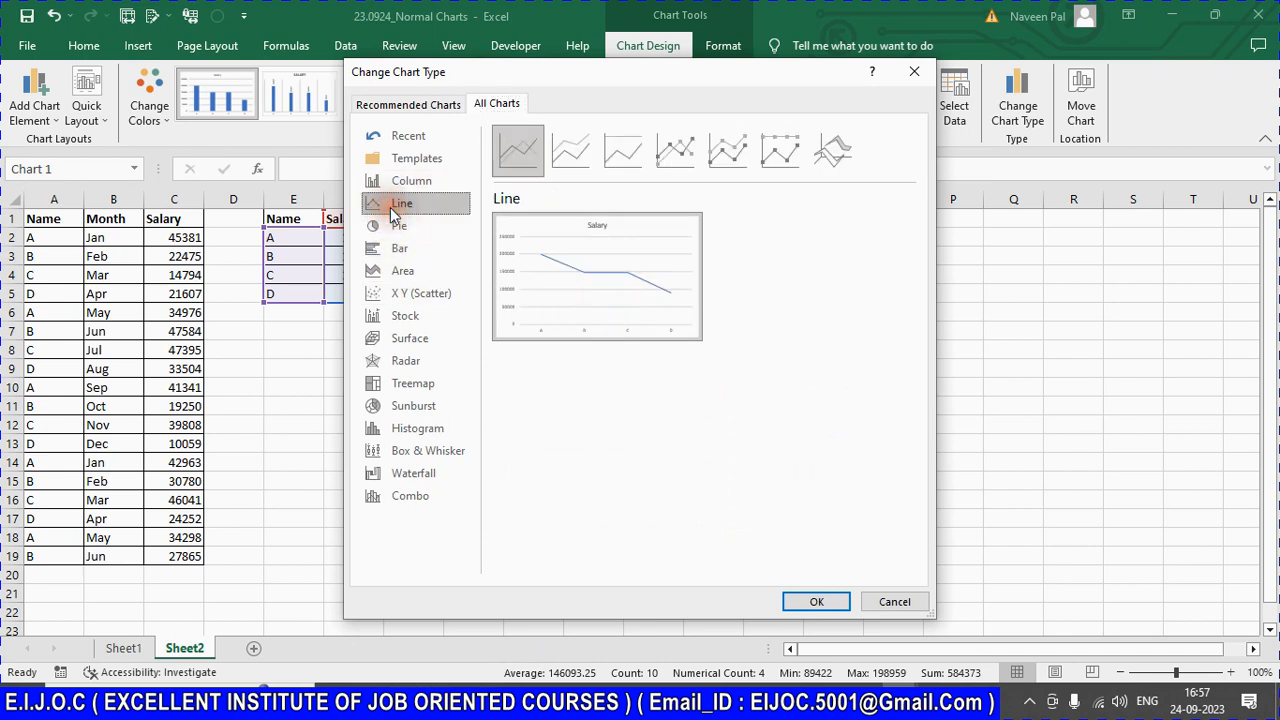
mouse_move(697, 260)
click(820, 600)
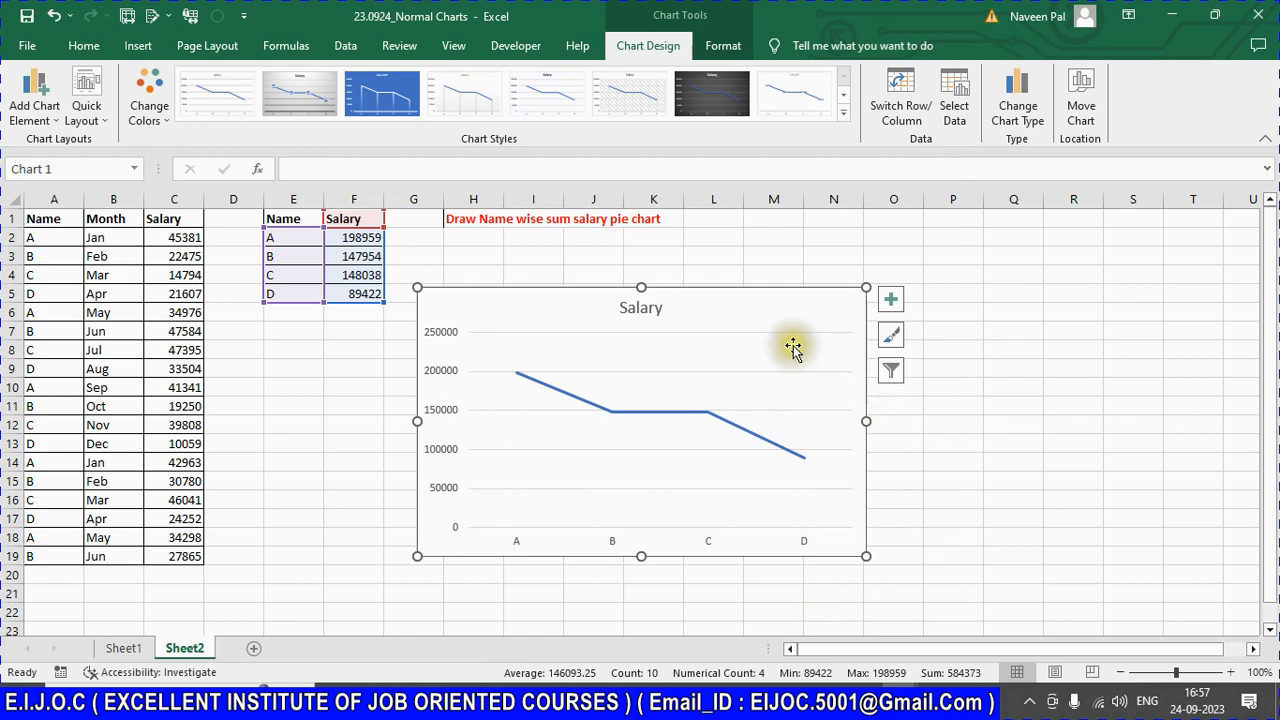
Step: Add minor gridlines for the vertical value axis of the salary line chart
click(438, 332)
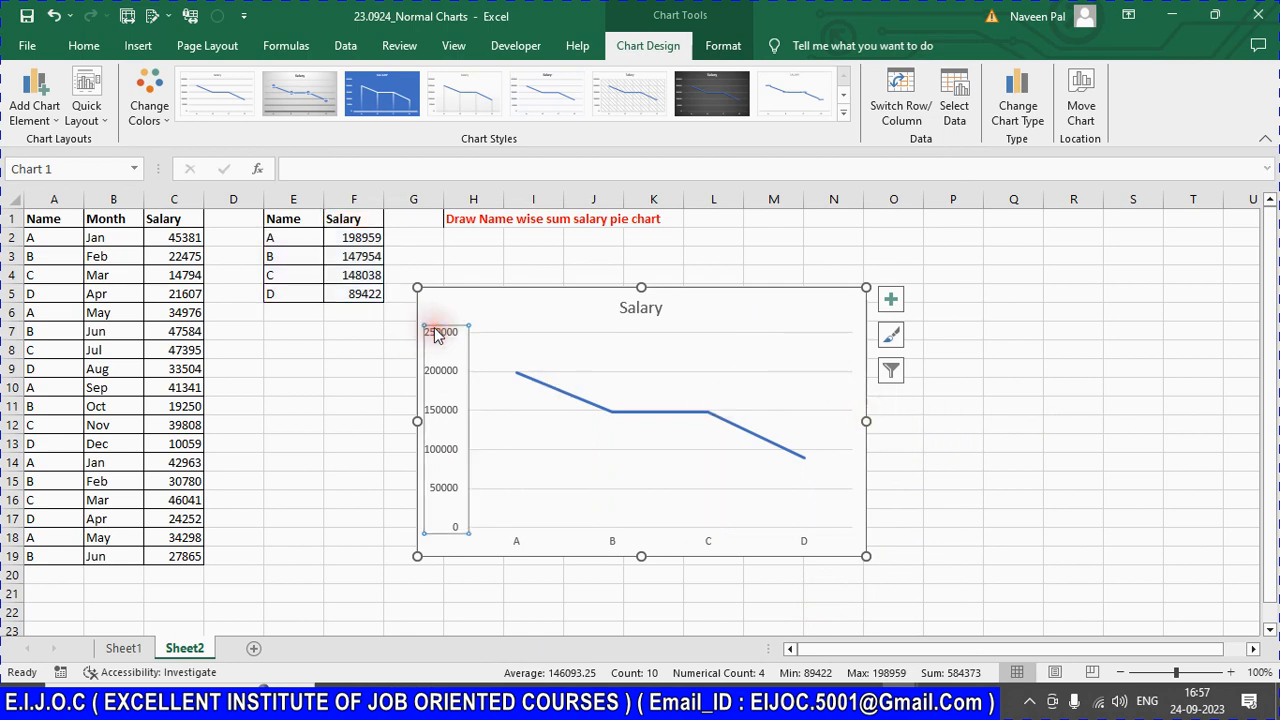
right_click(443, 341)
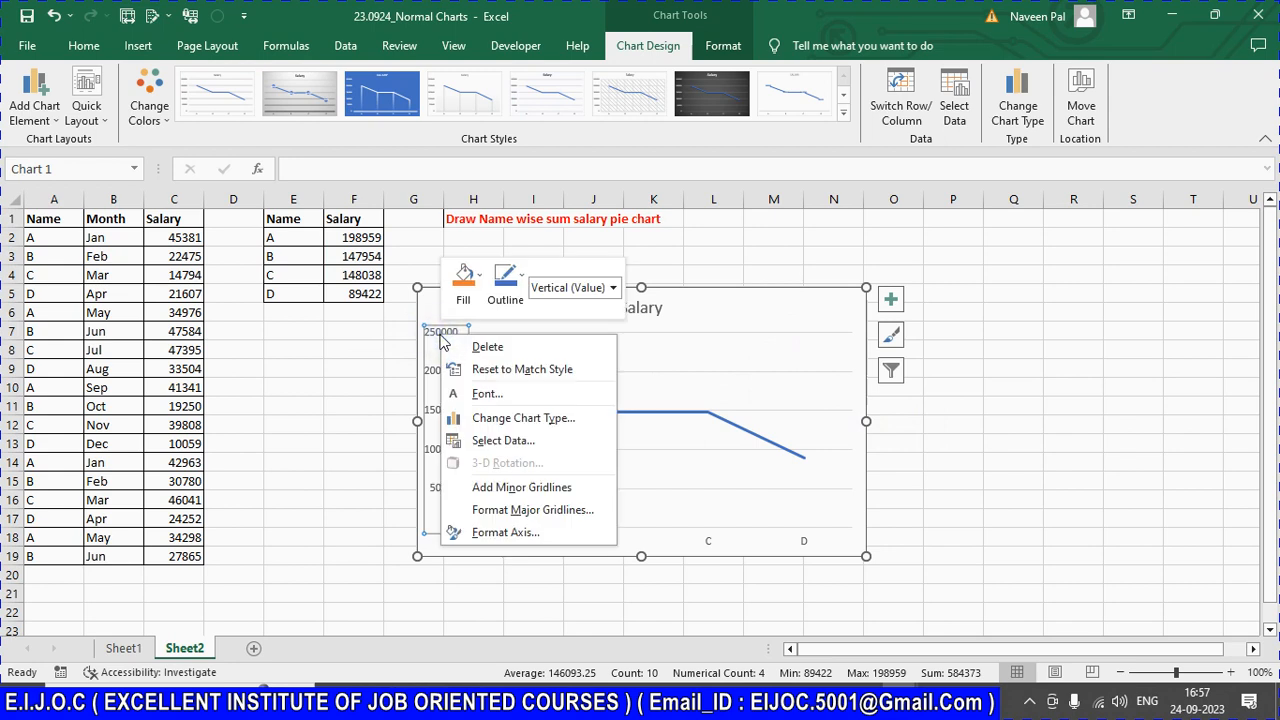
click(504, 487)
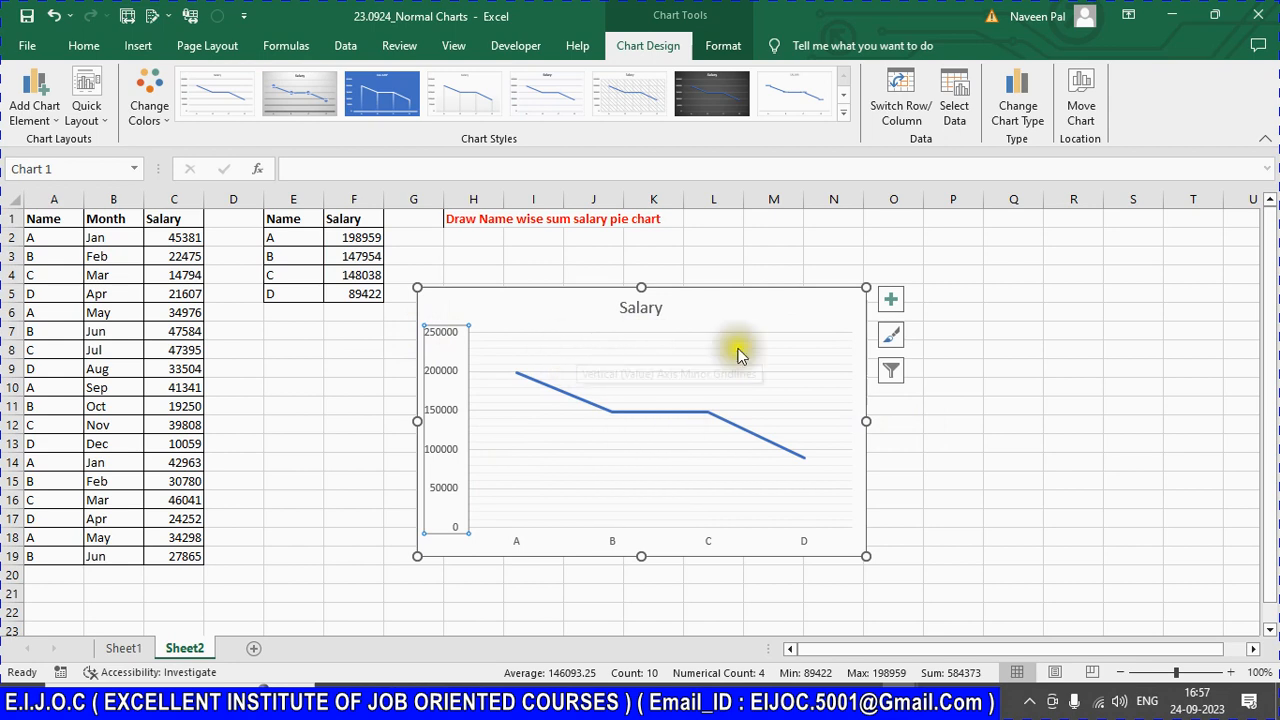
Step: Open the formatting options for the major gridlines of the vertical value axis
click(442, 348)
right_click(442, 348)
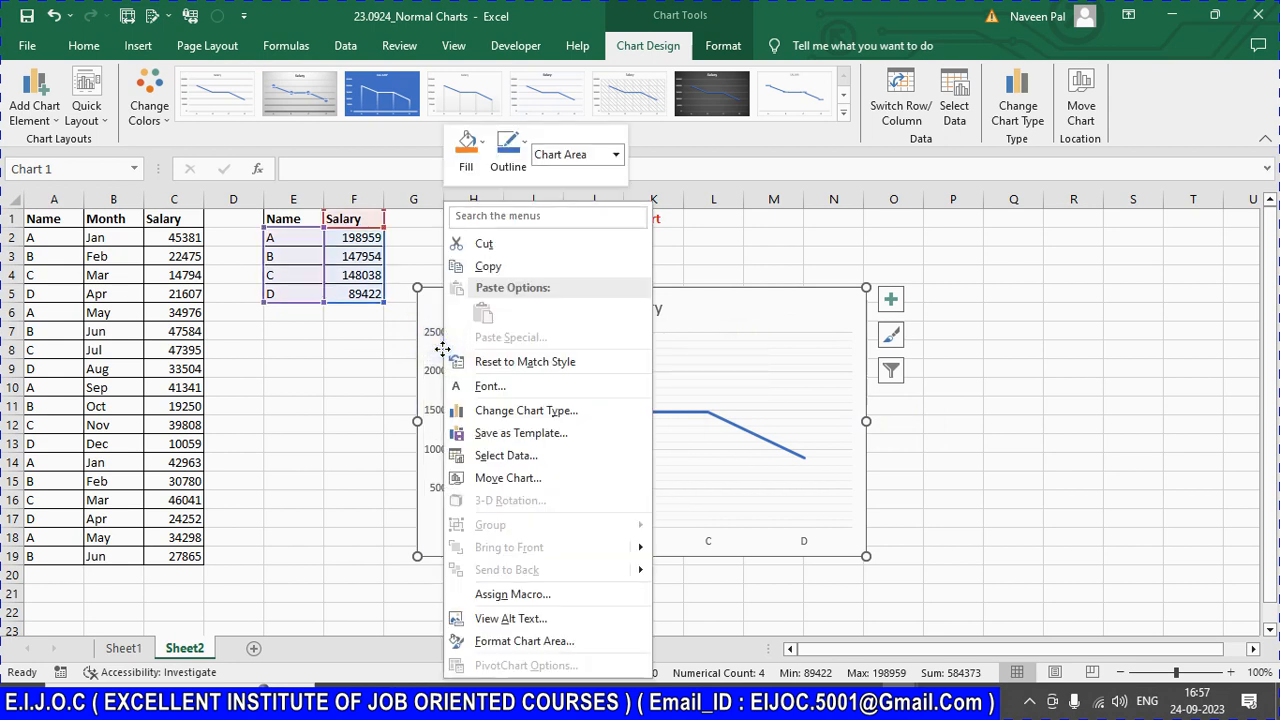
key(Escape)
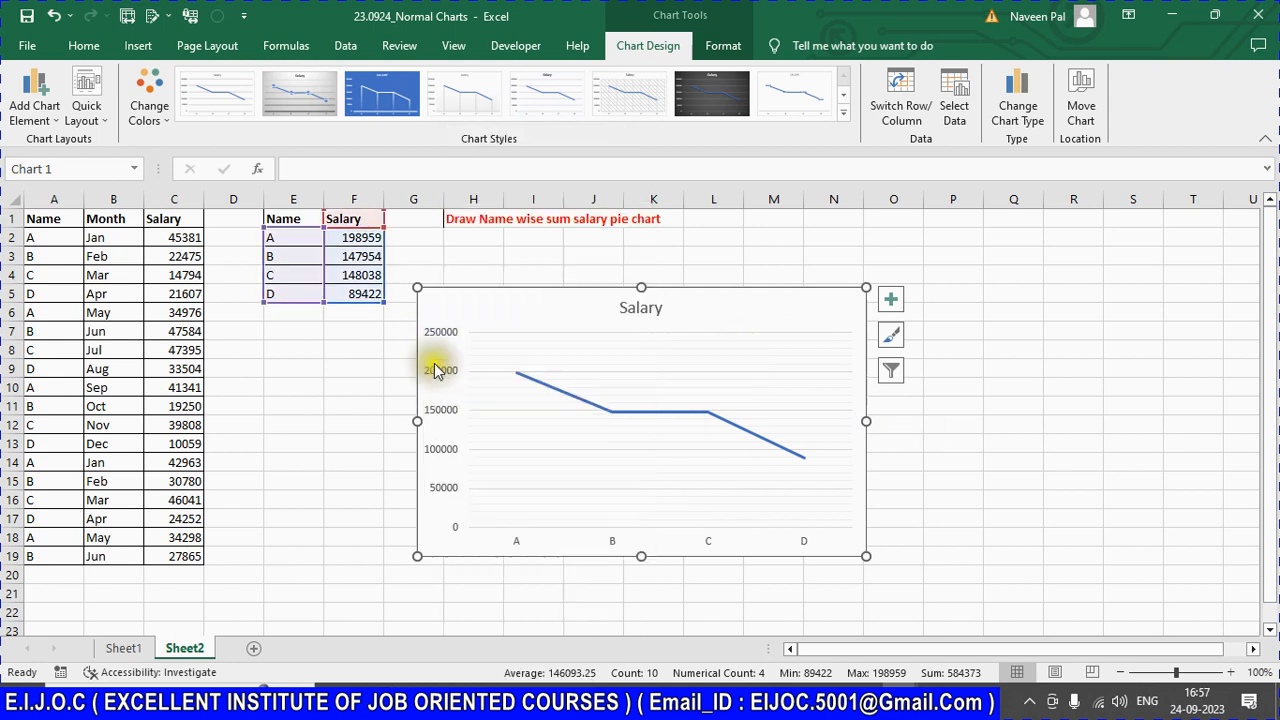
click(429, 362)
right_click(434, 366)
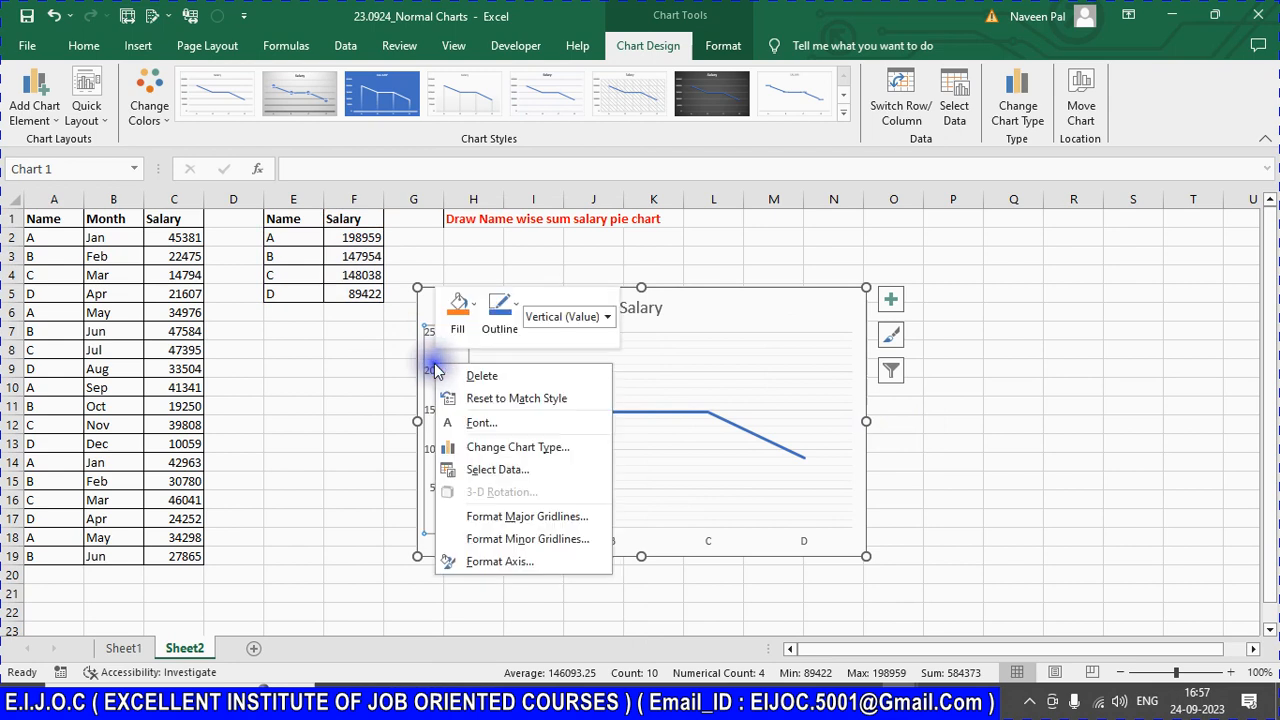
click(494, 528)
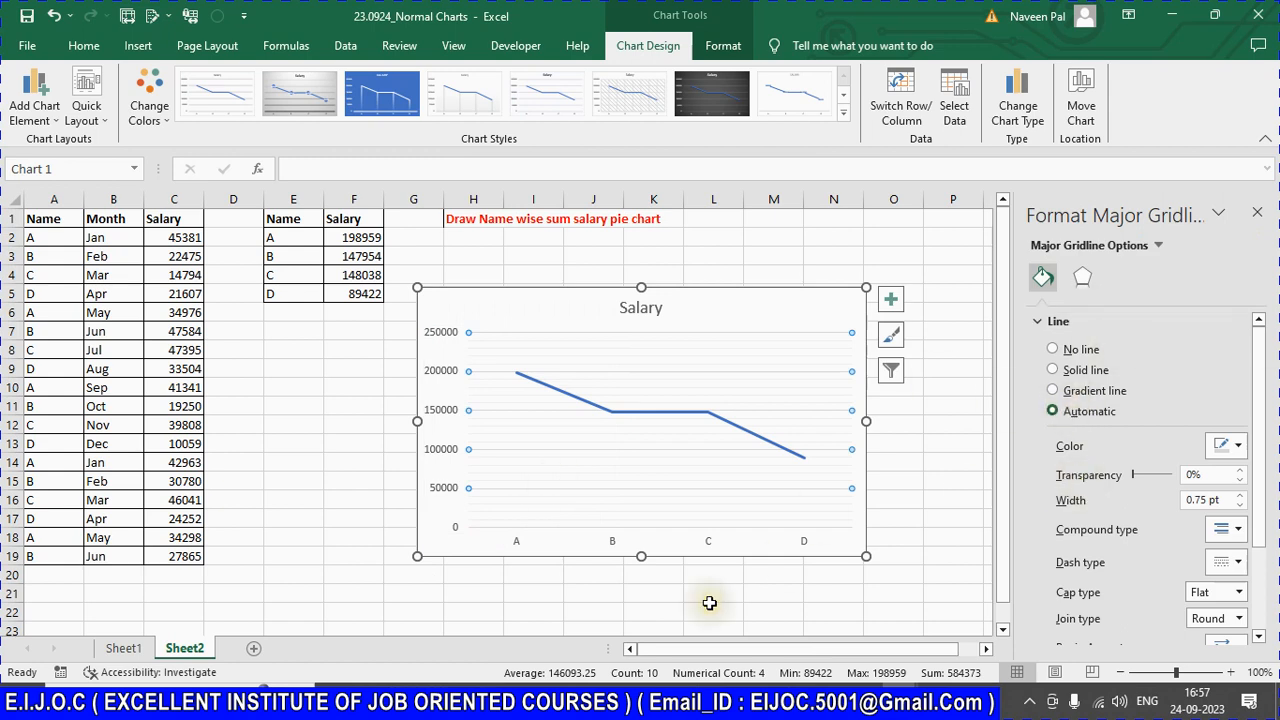
key(Delete)
Step: Add major gridlines for the horizontal category axis of the salary line chart
click(720, 546)
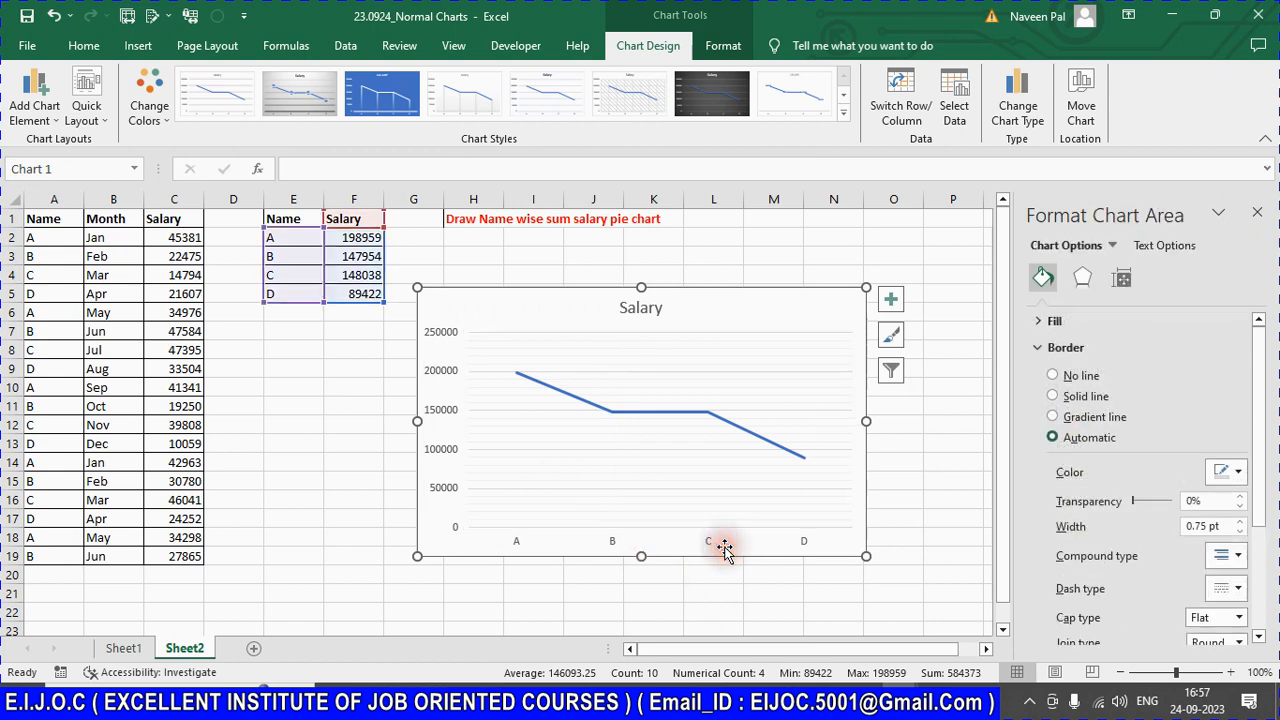
click(712, 543)
right_click(711, 546)
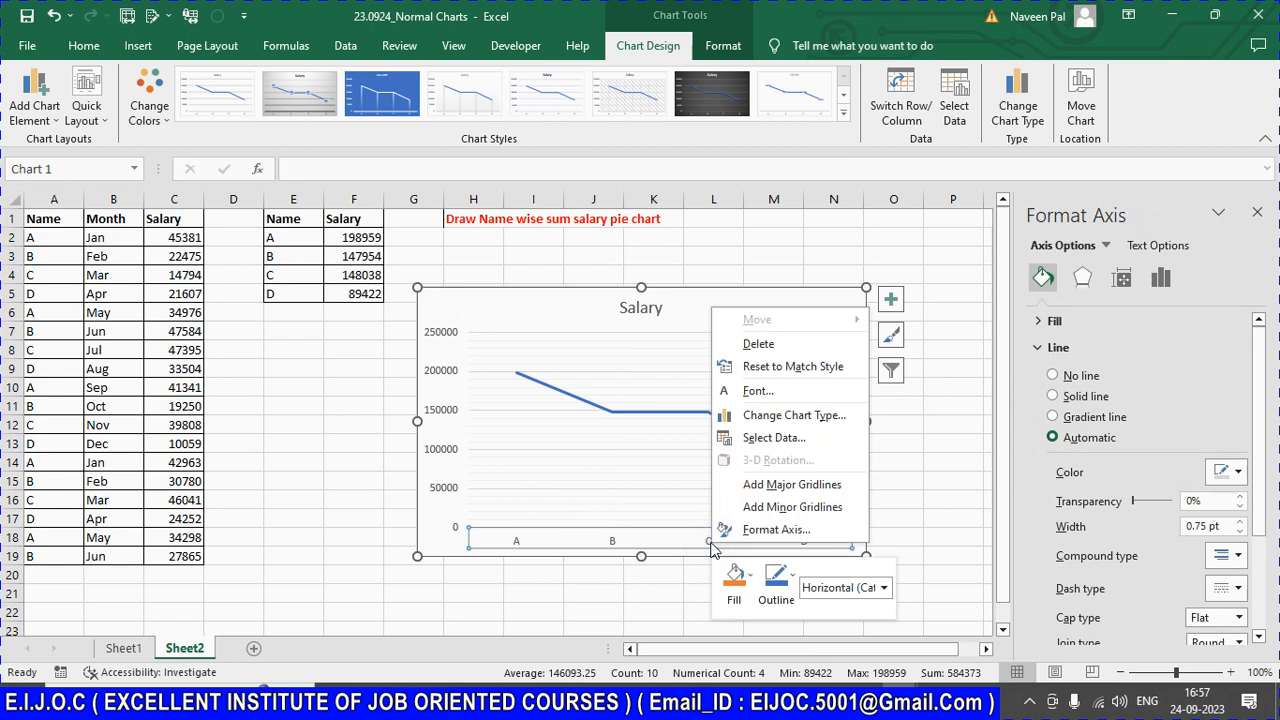
click(742, 485)
click(709, 546)
right_click(709, 545)
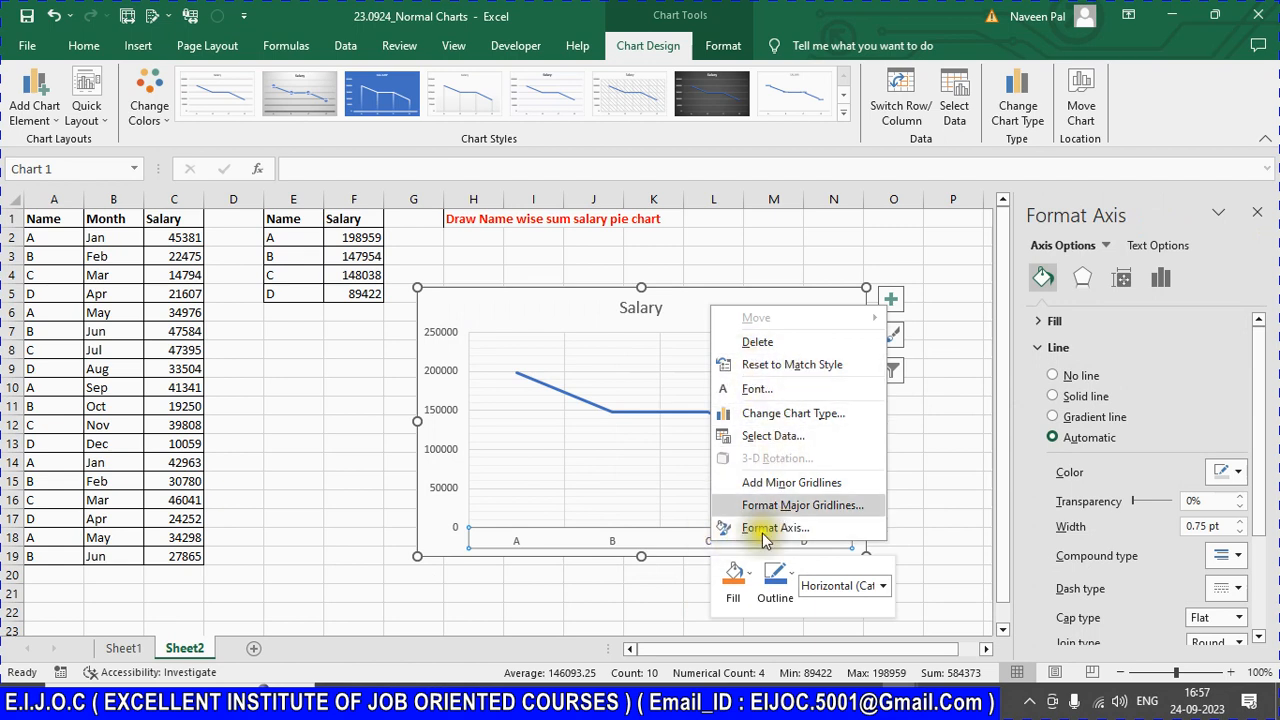
click(571, 609)
click(571, 609)
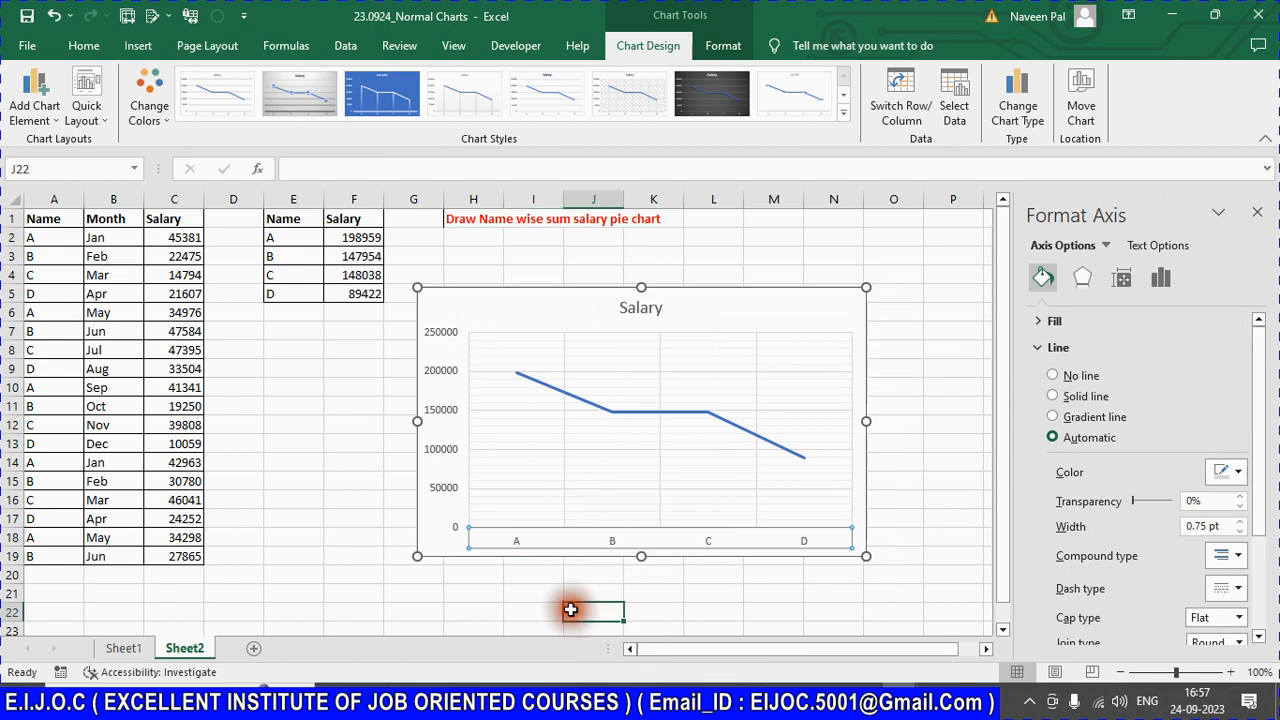
Step: Change the salary line chart to a clustered column chart
click(553, 381)
click(508, 317)
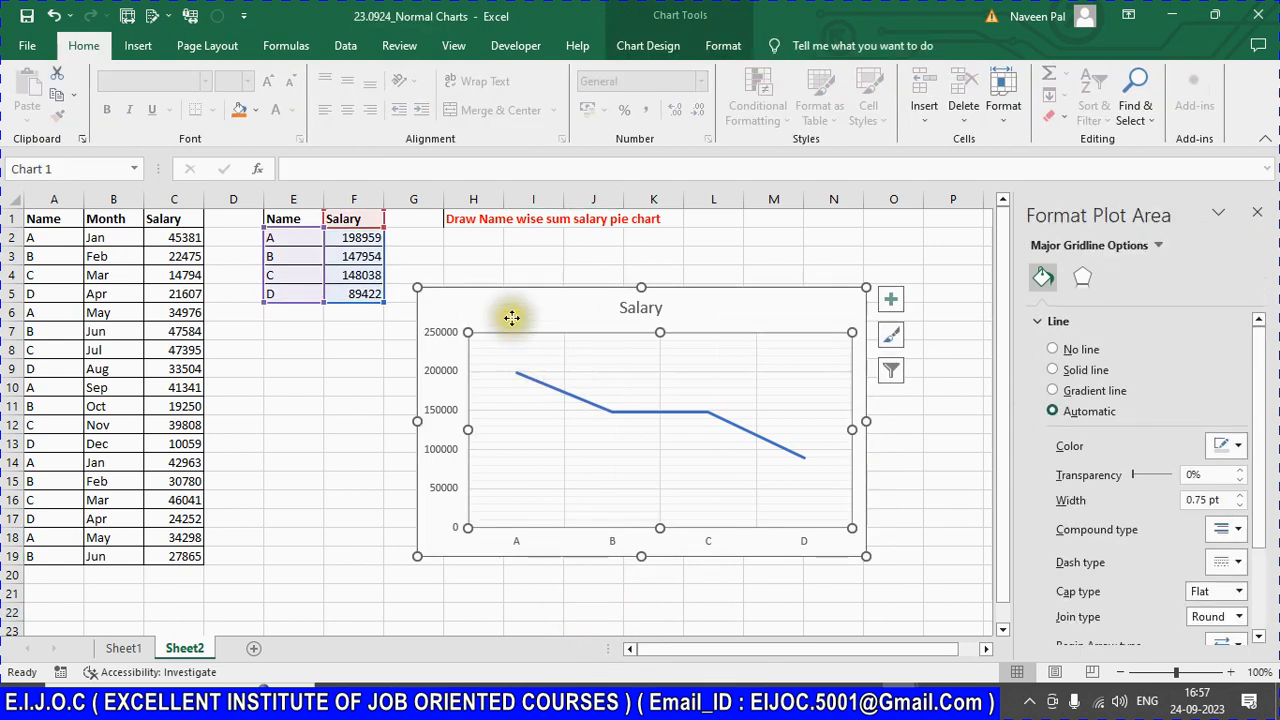
right_click(508, 307)
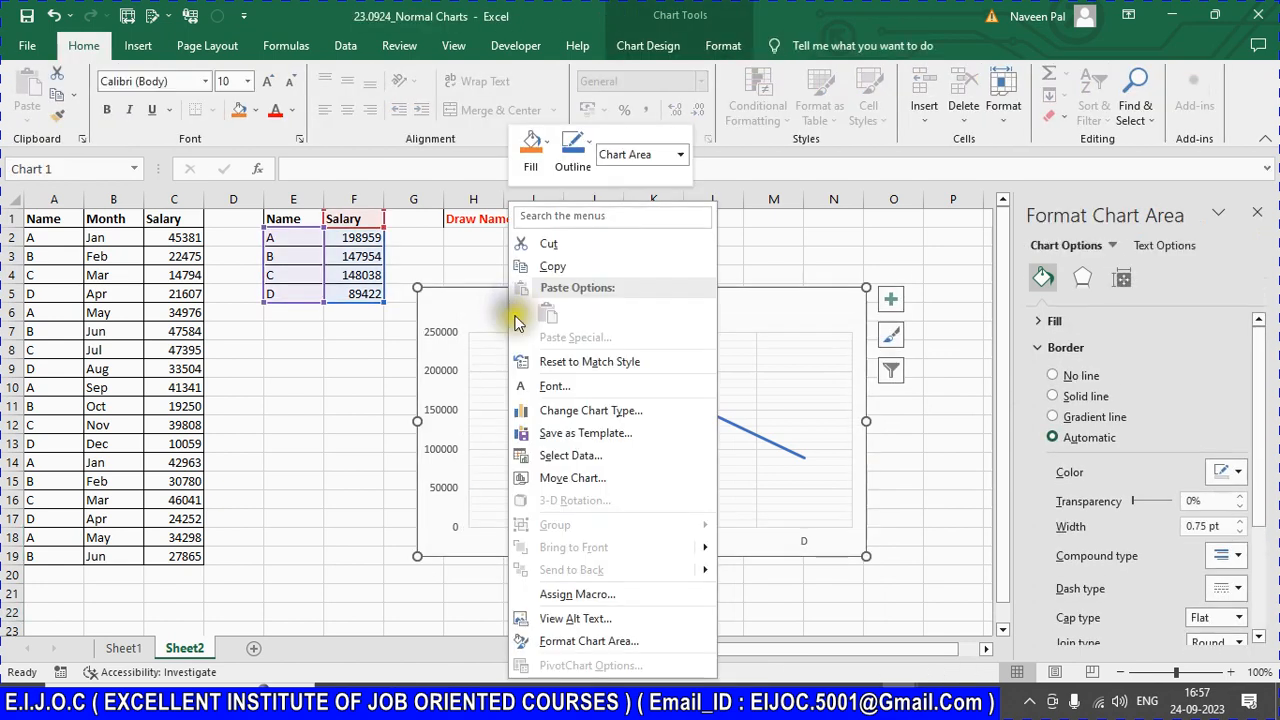
click(575, 410)
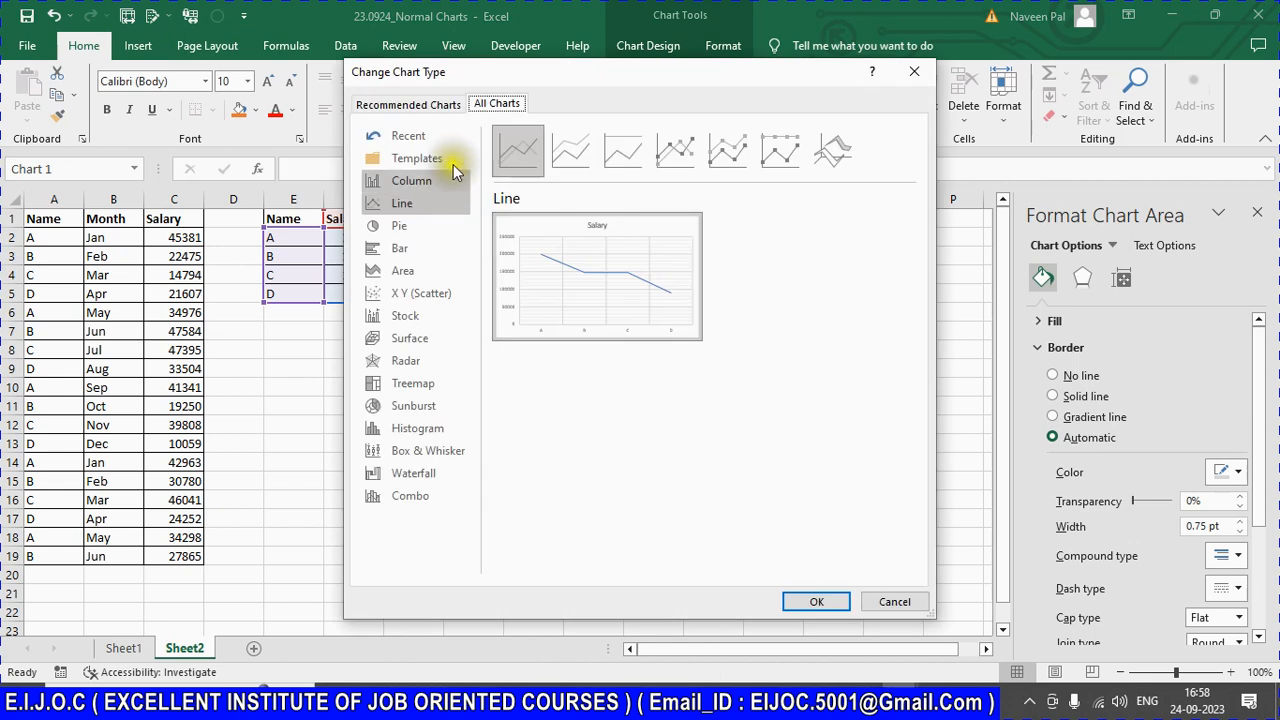
click(396, 182)
click(826, 602)
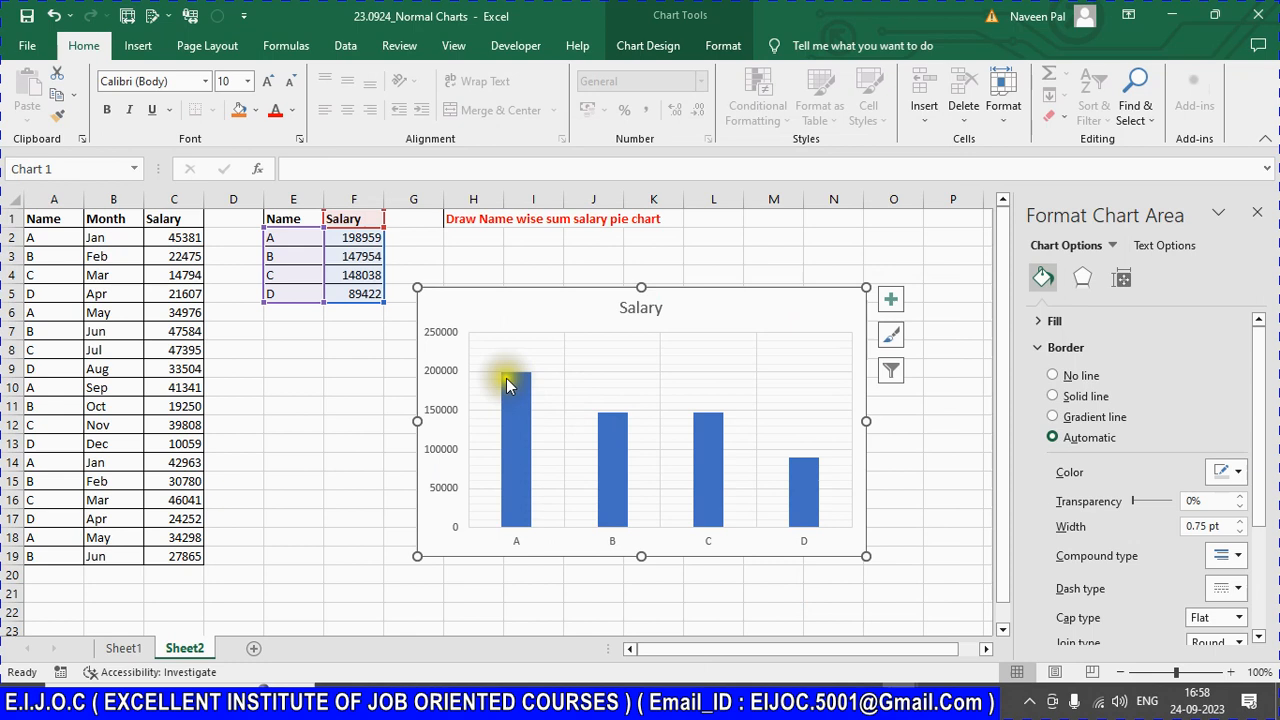
Step: Add plain data labels and a linear trendline to the Salary column series
click(507, 386)
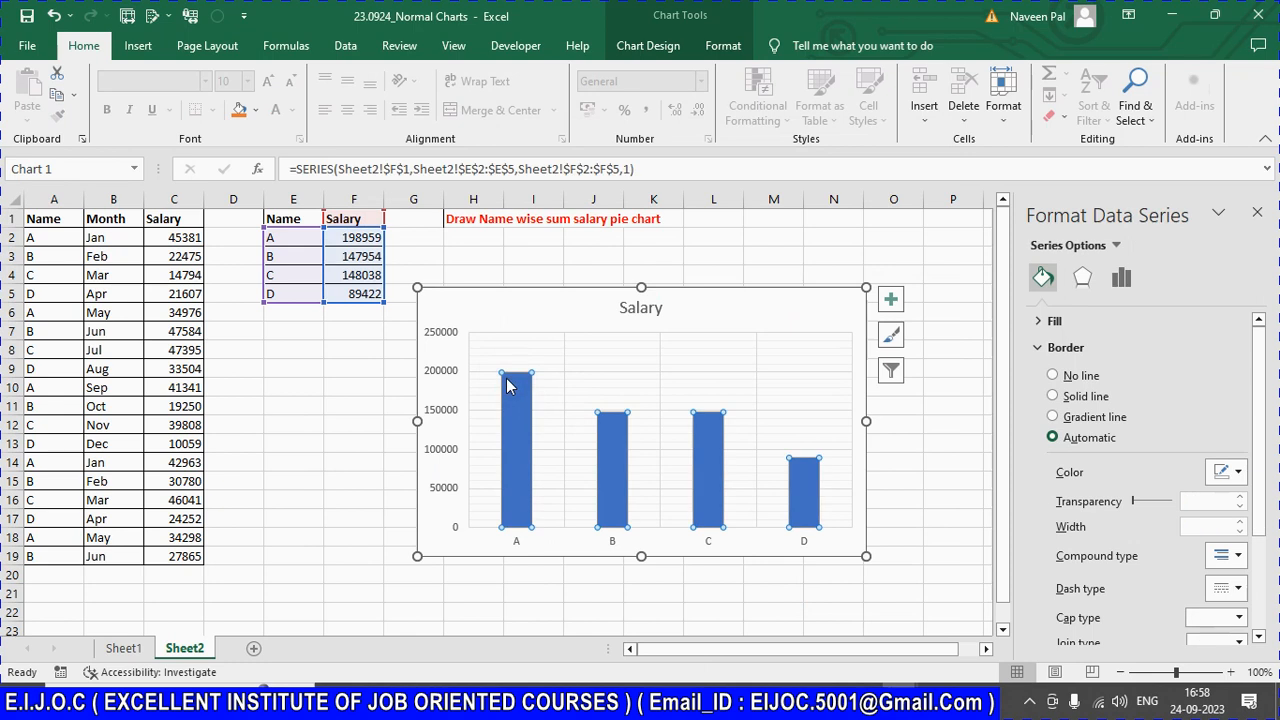
right_click(507, 386)
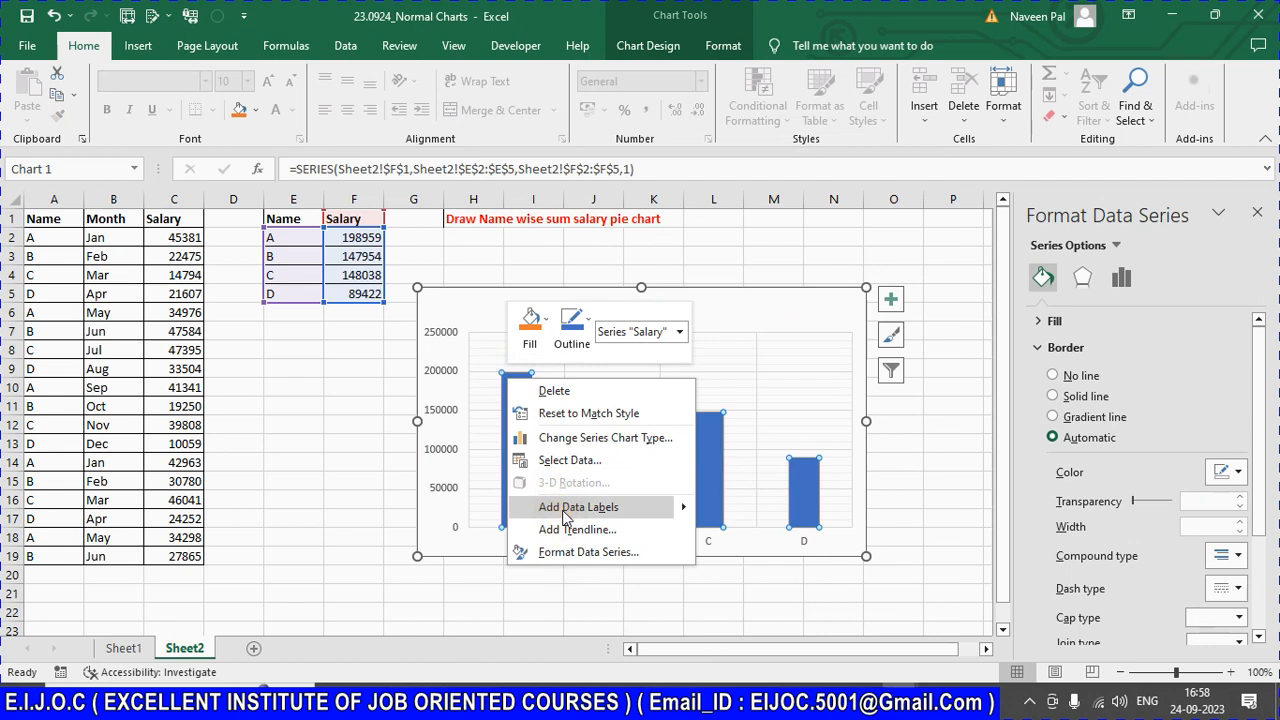
click(681, 513)
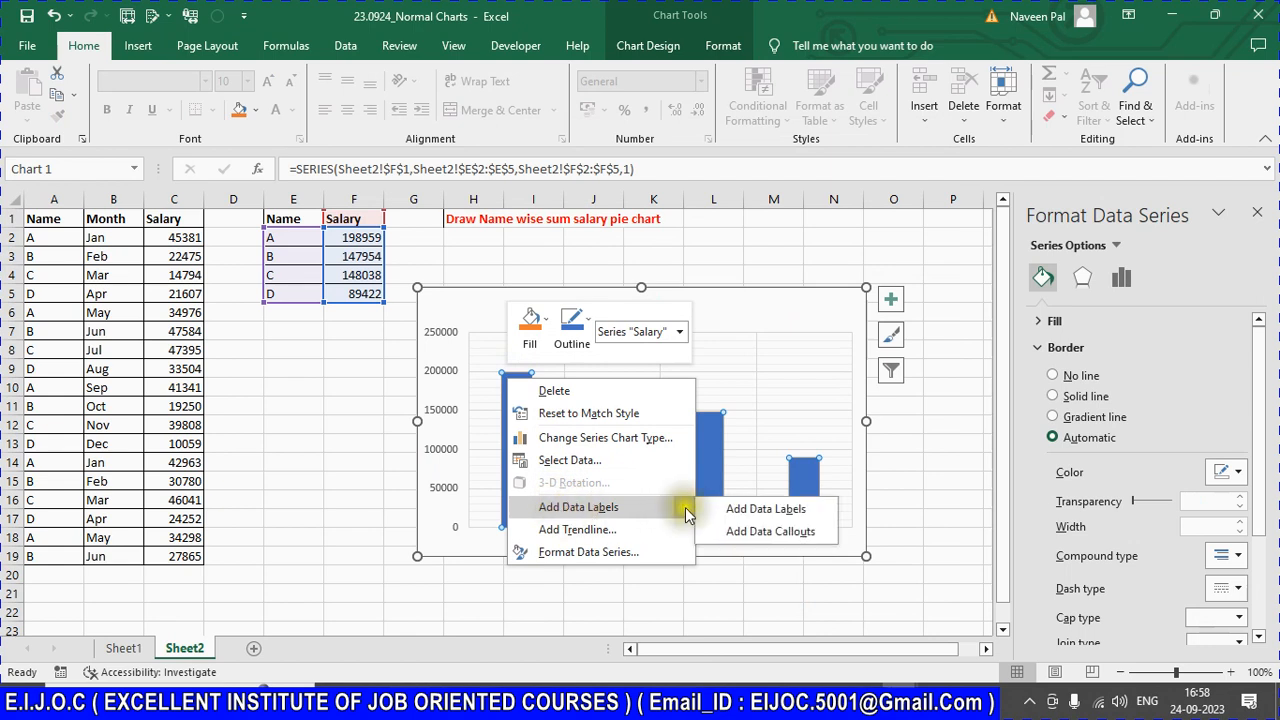
click(759, 509)
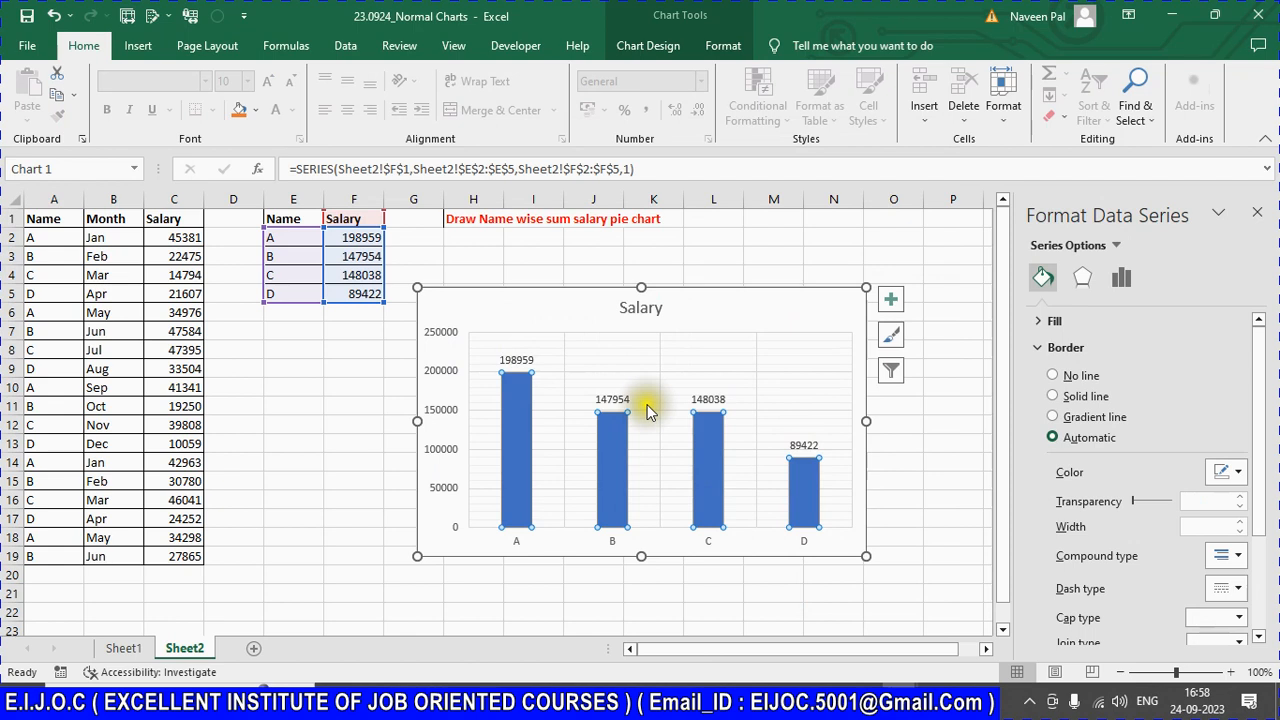
right_click(516, 379)
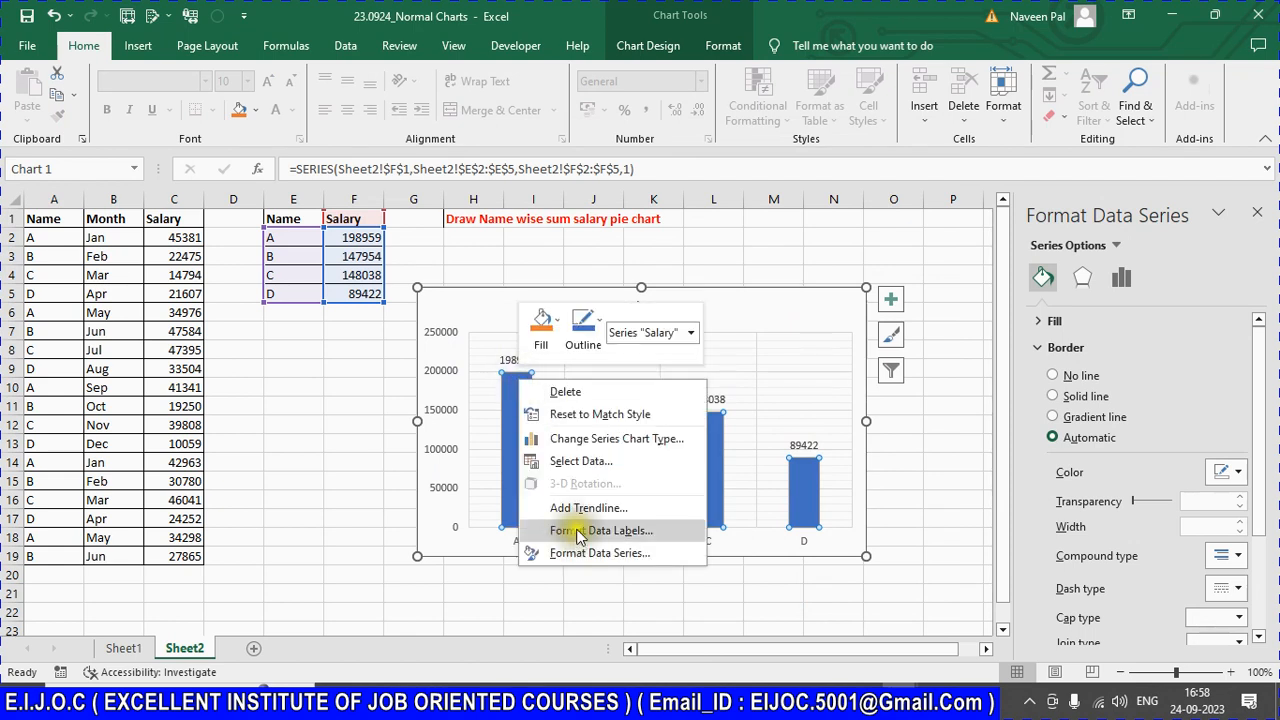
click(571, 511)
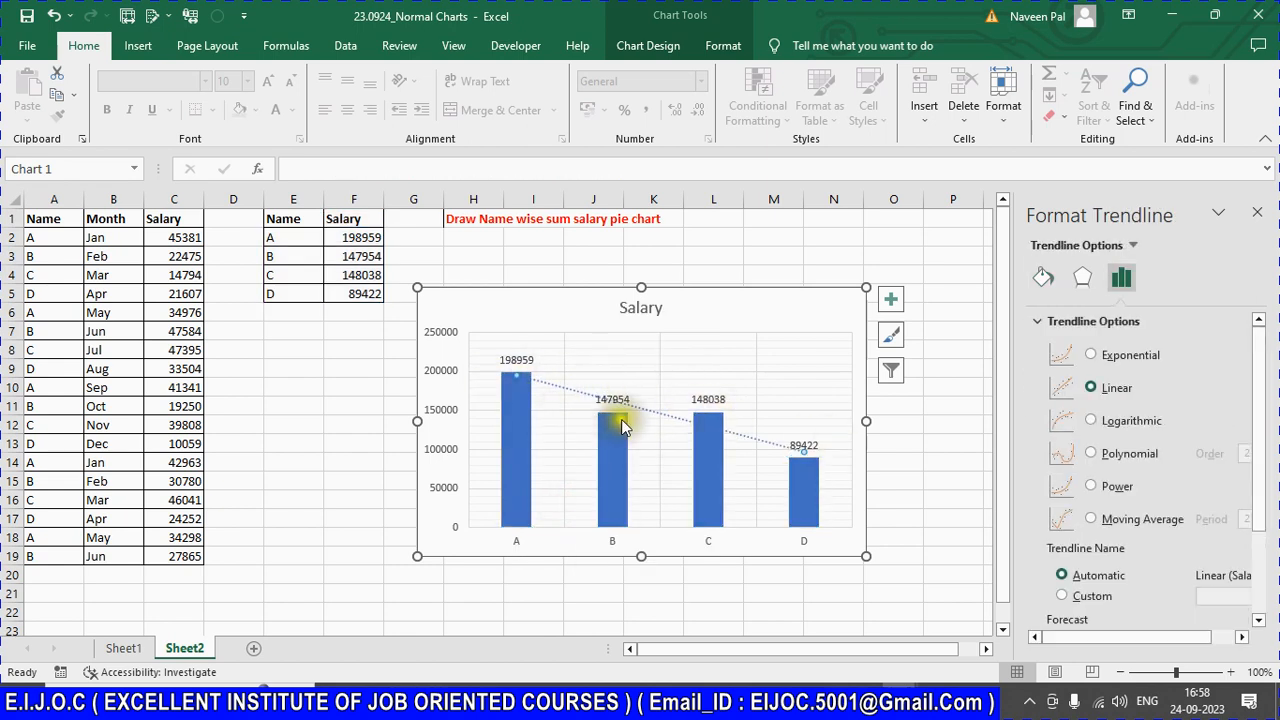
Step: Examine the Salary series formatting, including its series options and the Shadow and Glow effect settings
right_click(507, 385)
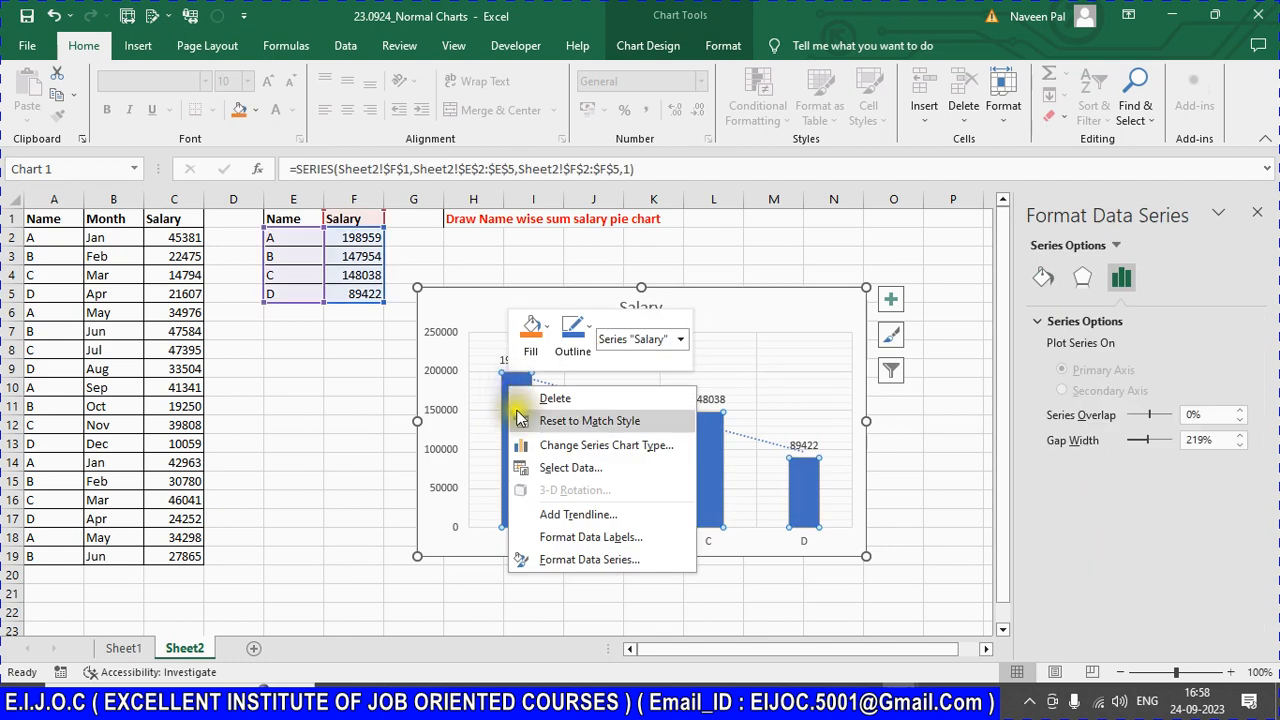
click(605, 561)
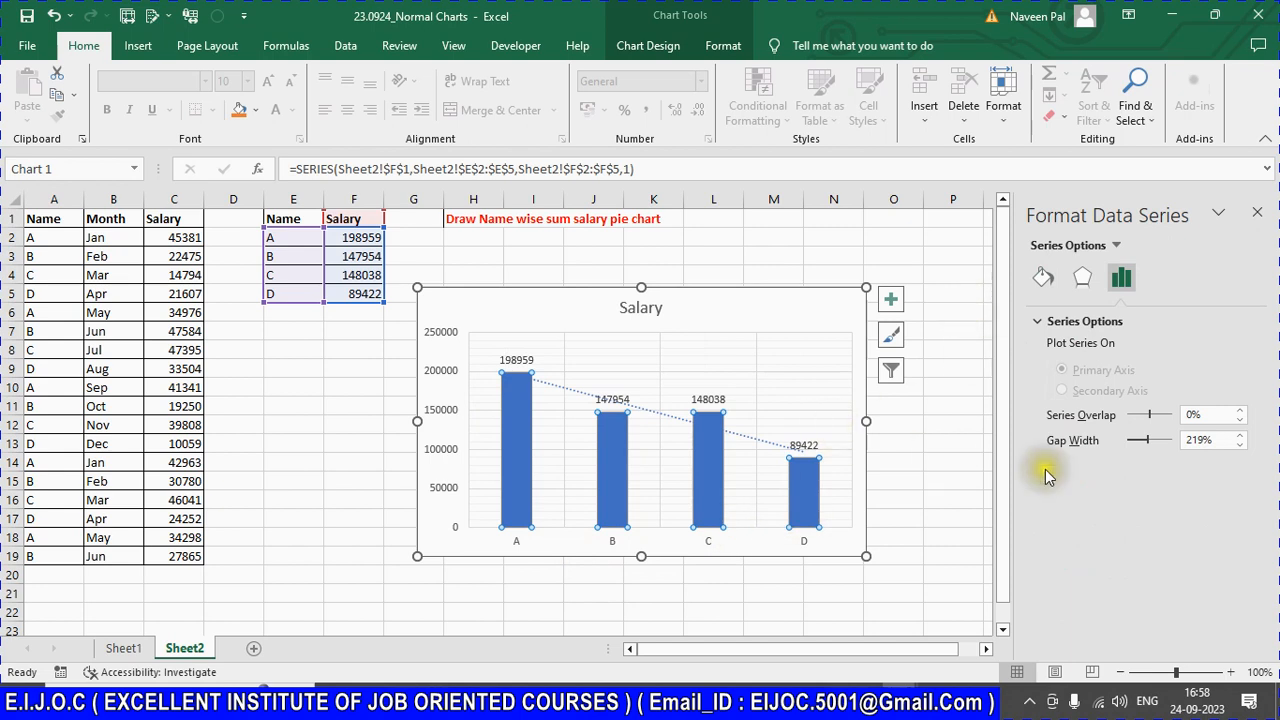
click(1038, 324)
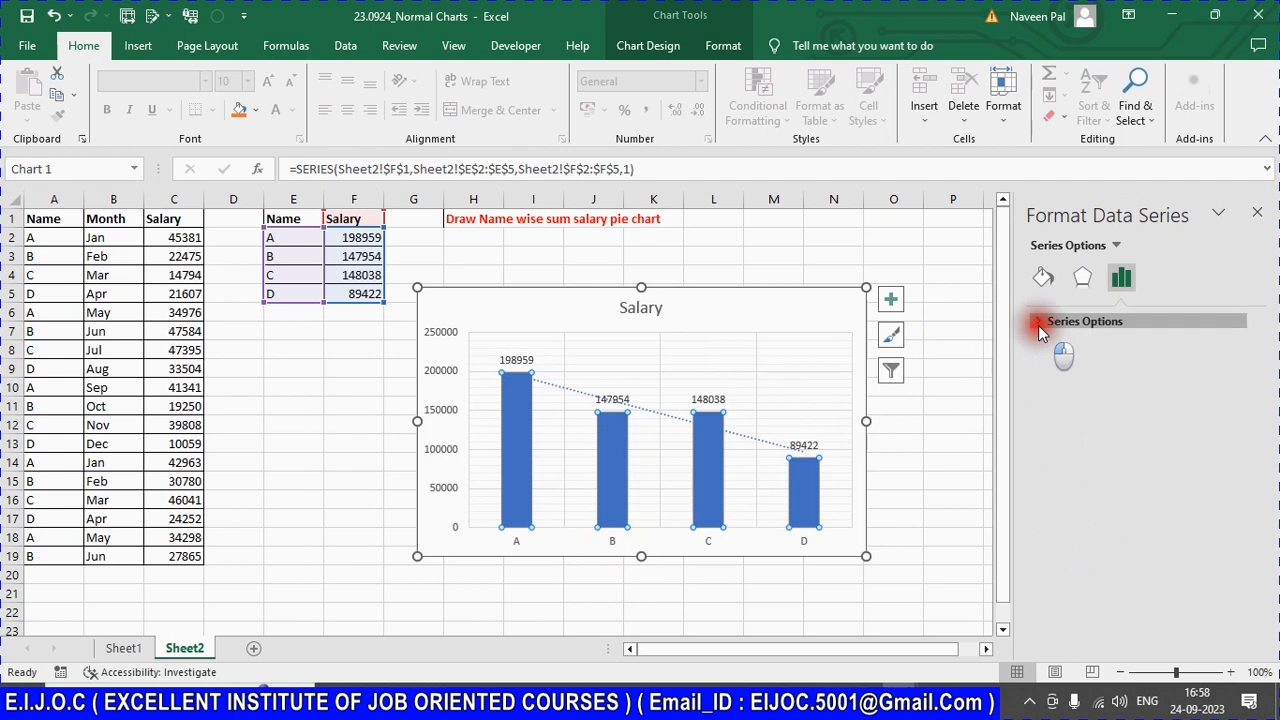
click(1038, 324)
click(1089, 279)
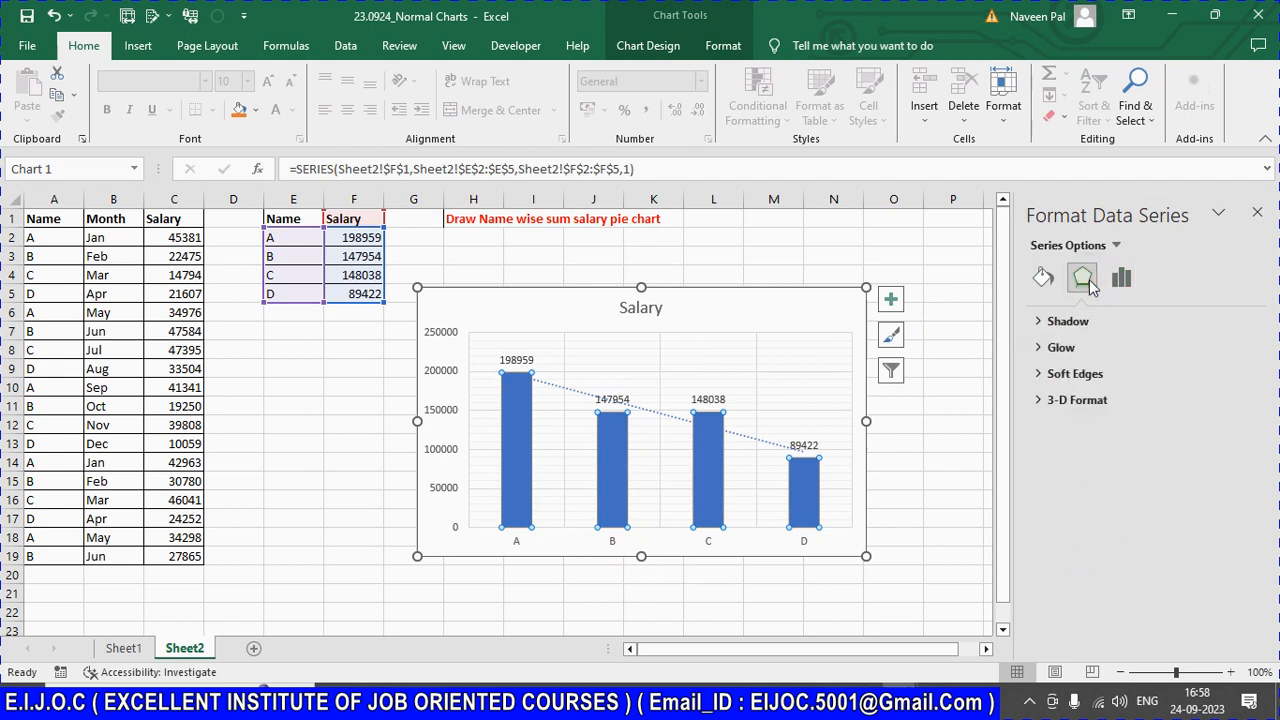
click(1036, 328)
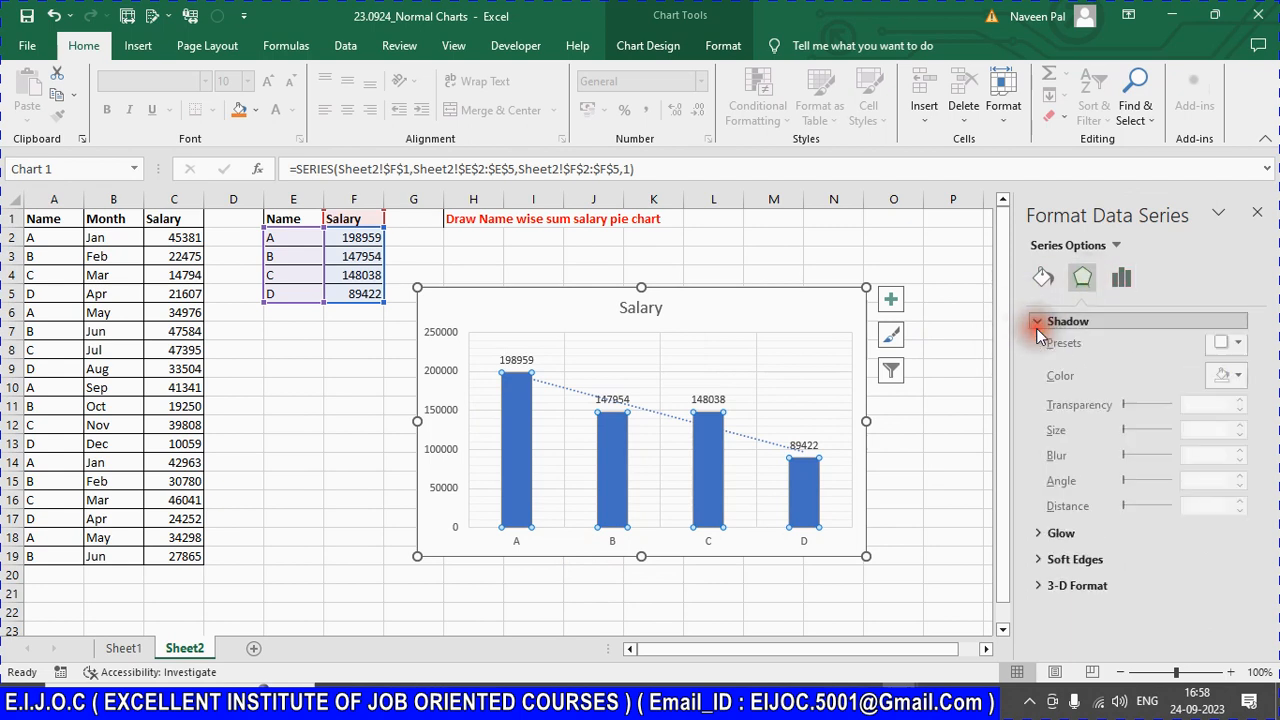
click(1033, 545)
scroll(1088, 543, down, 2)
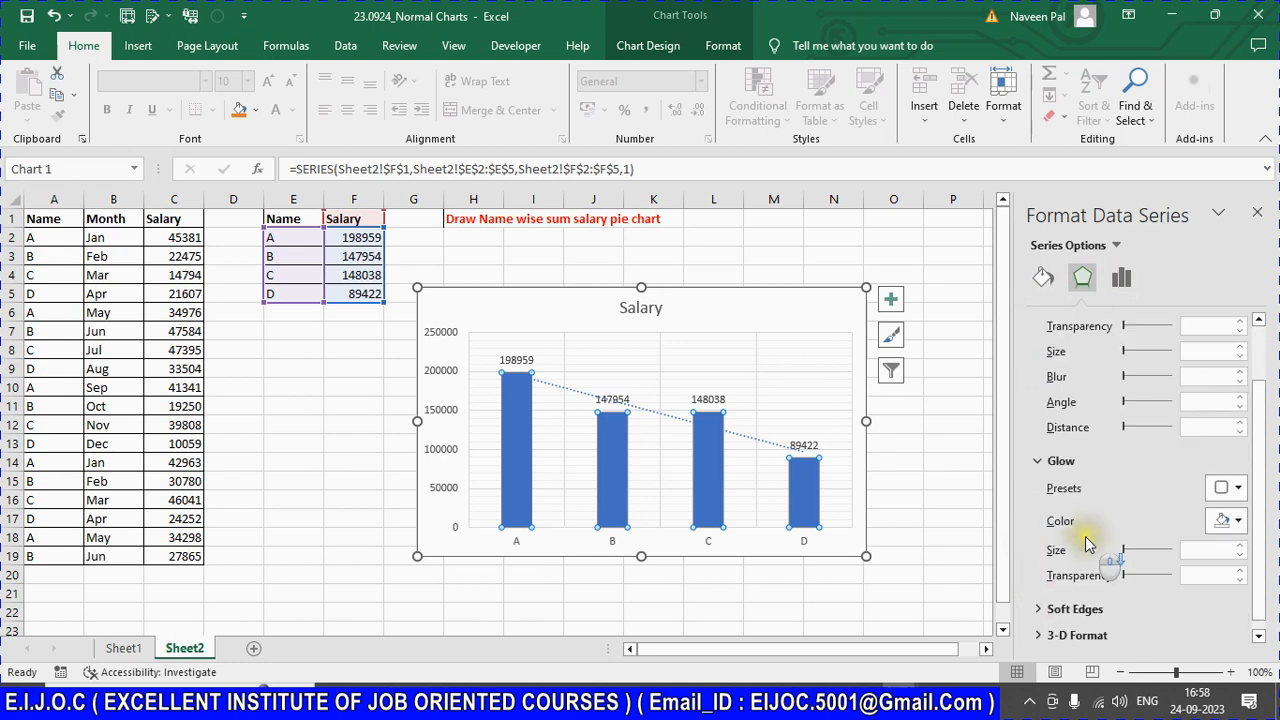
click(378, 349)
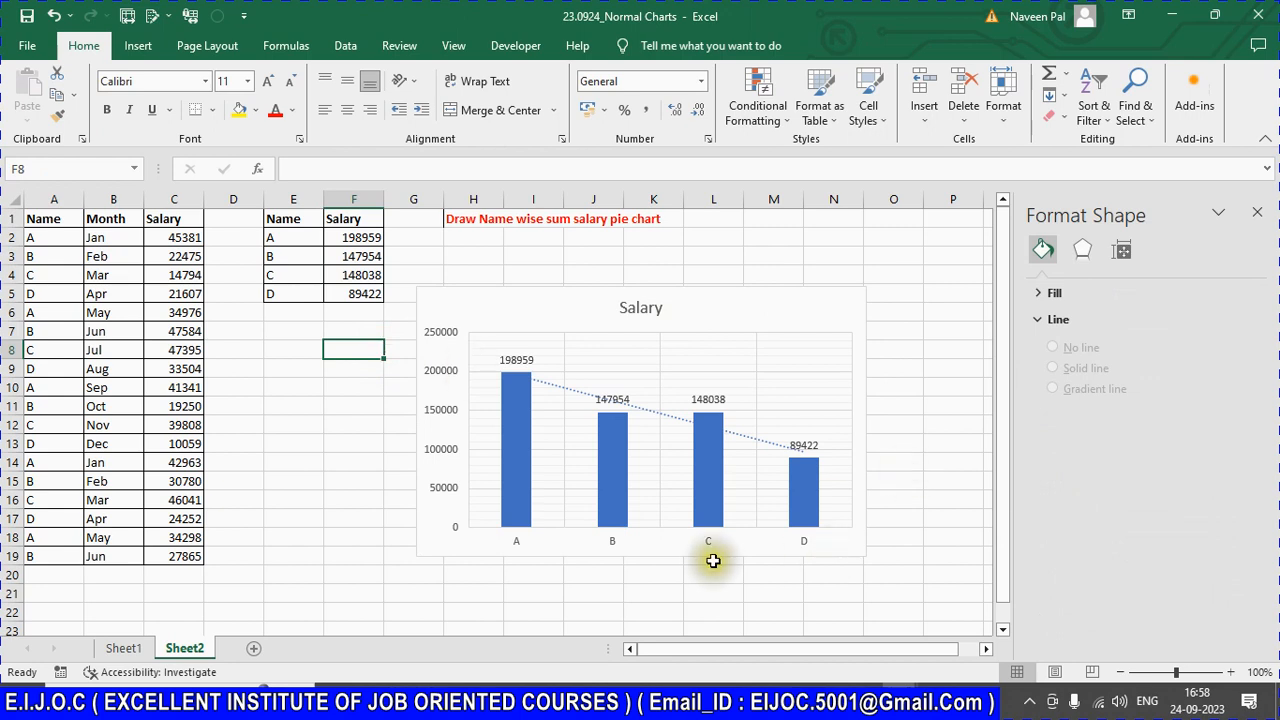
Step: Change the chart title to "Salary - Name"
click(656, 313)
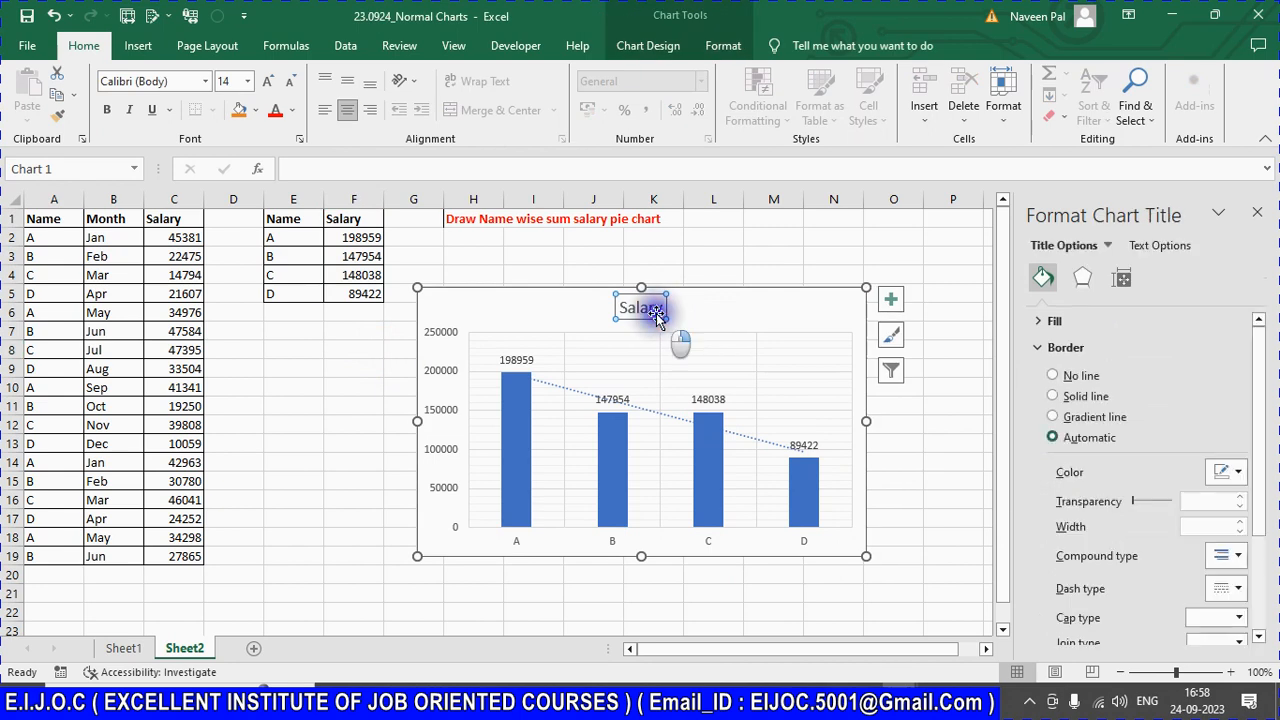
right_click(656, 313)
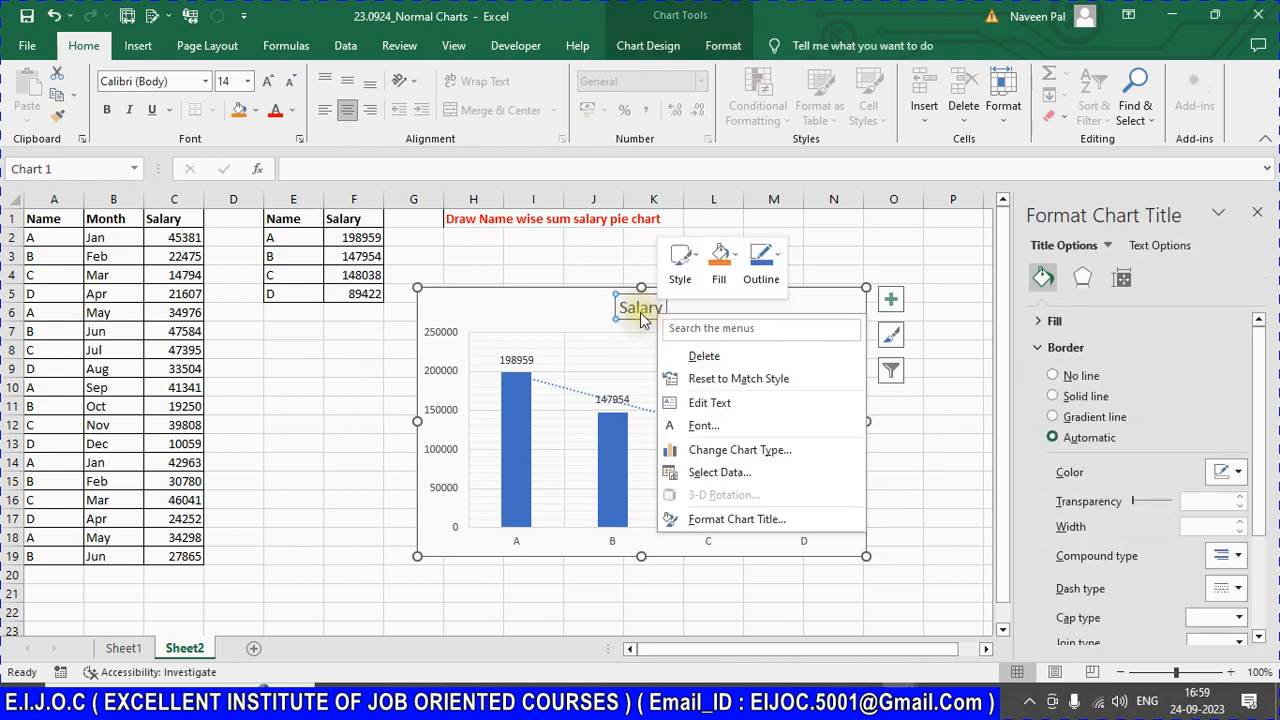
click(638, 312)
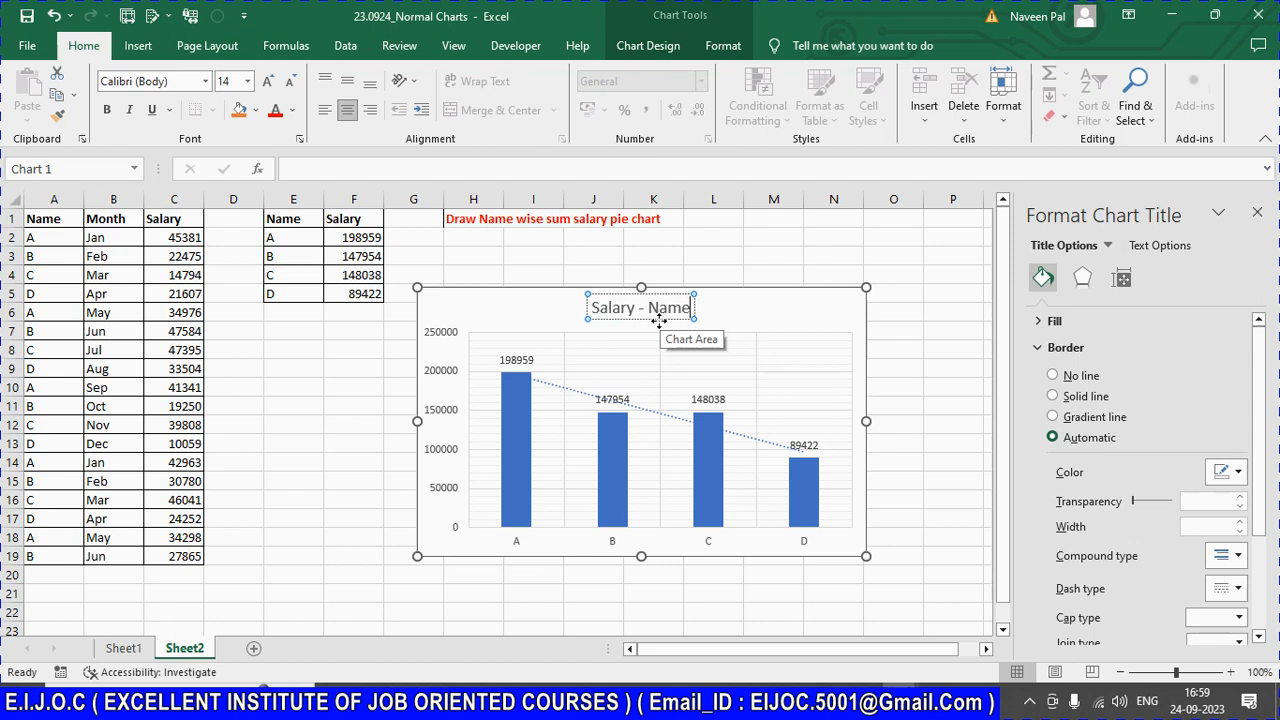
click(752, 316)
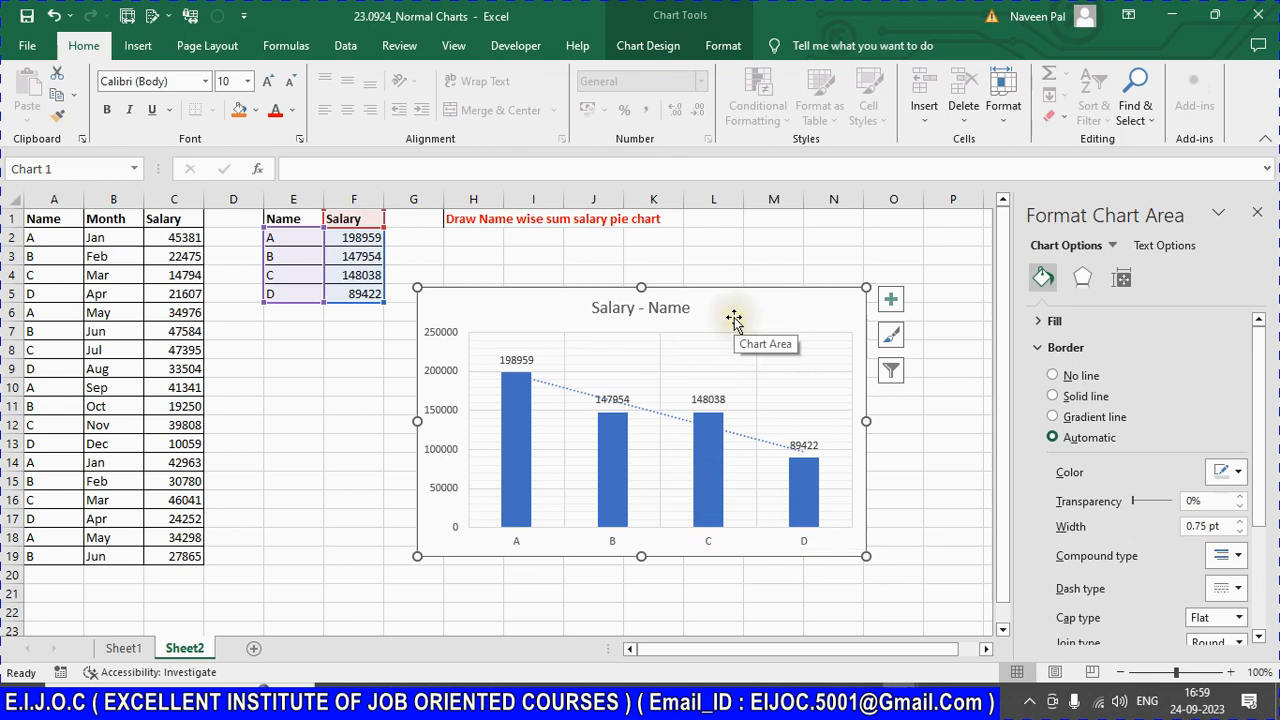
Step: Copy the name, month and salary data in A1:C19 of Sheet2 into a new worksheet starting at A1
click(336, 385)
drag(42, 218, 185, 558)
key(ctrl+c)
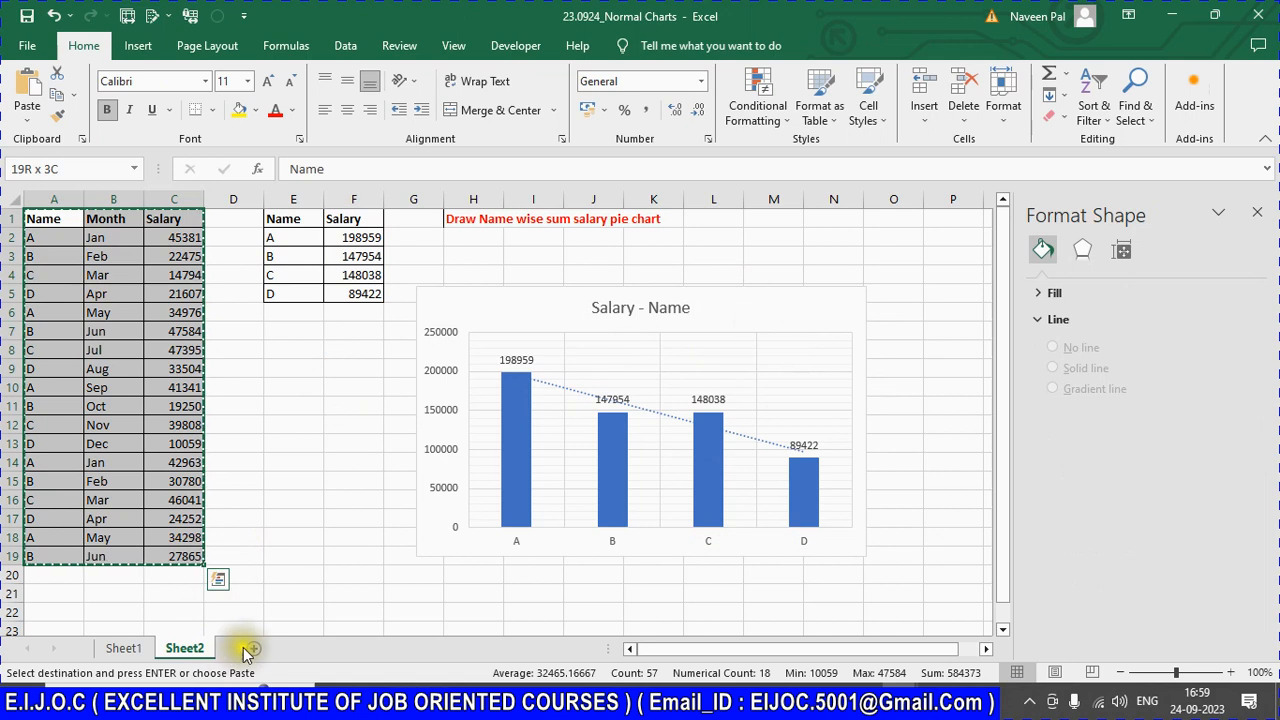
click(253, 648)
key(ctrl+v)
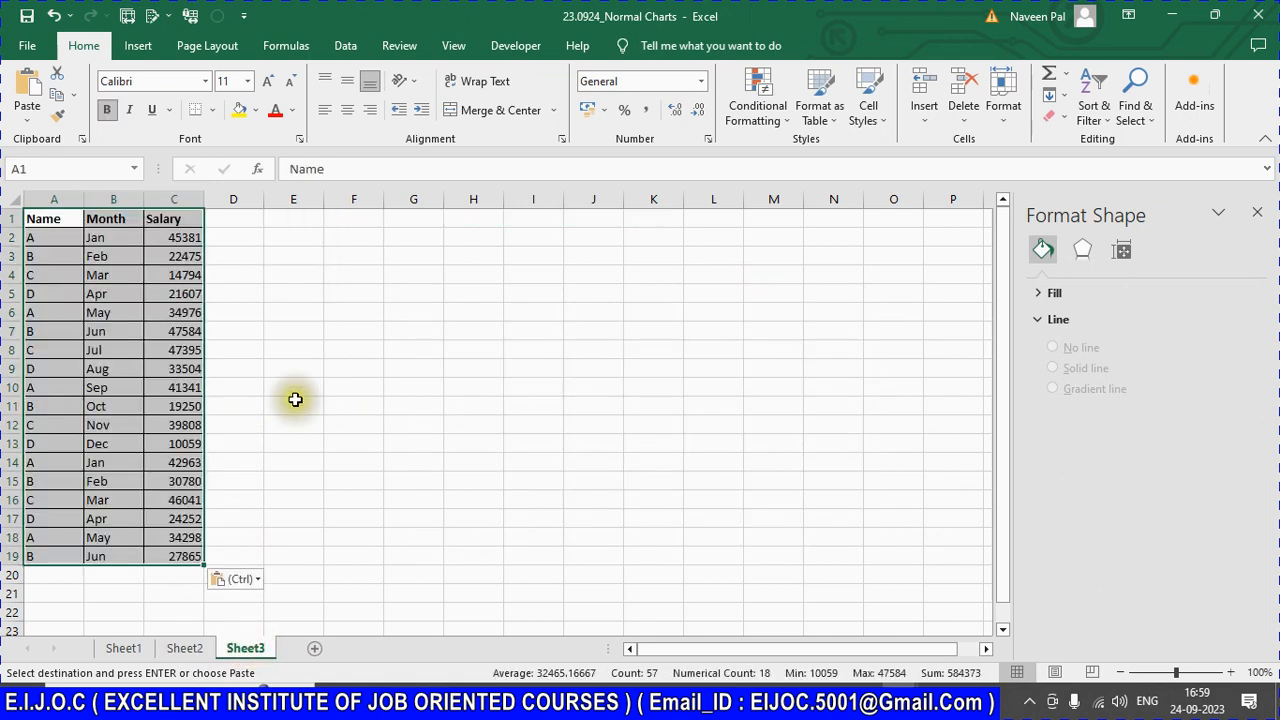
key(Escape)
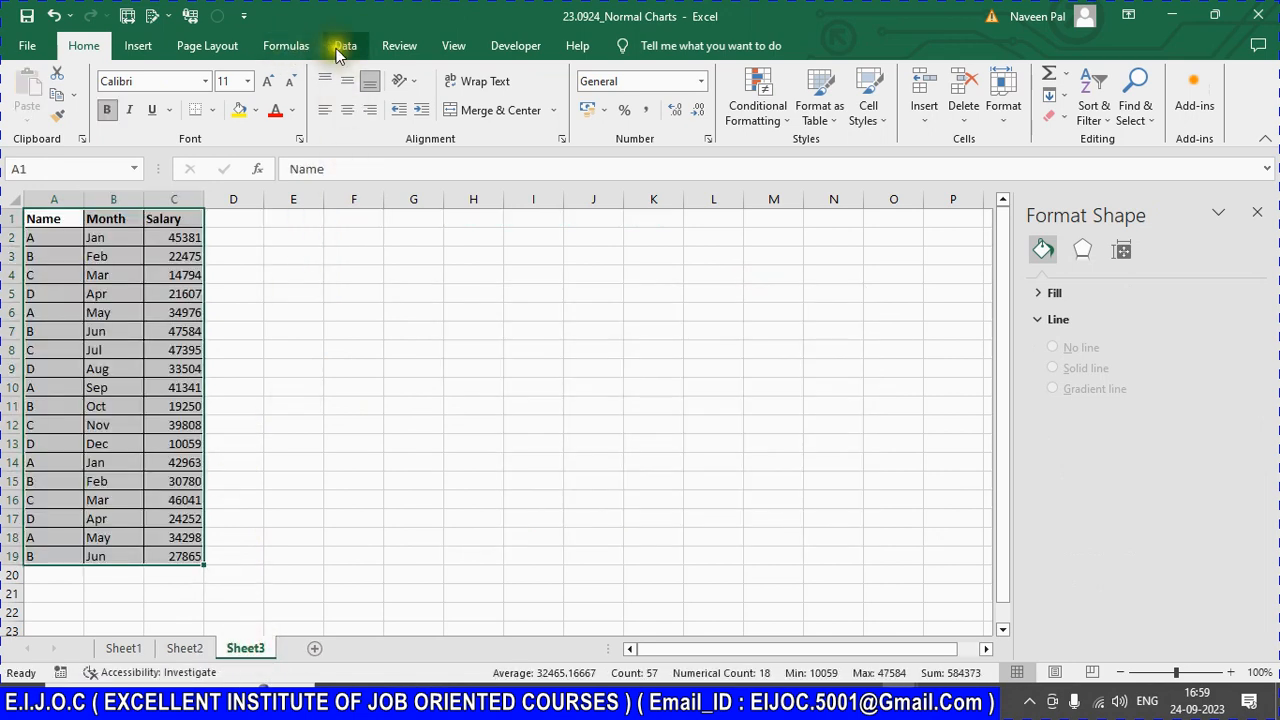
Step: Insert a 2-D clustered column chart from the name, month and salary data in A1:C19
click(140, 47)
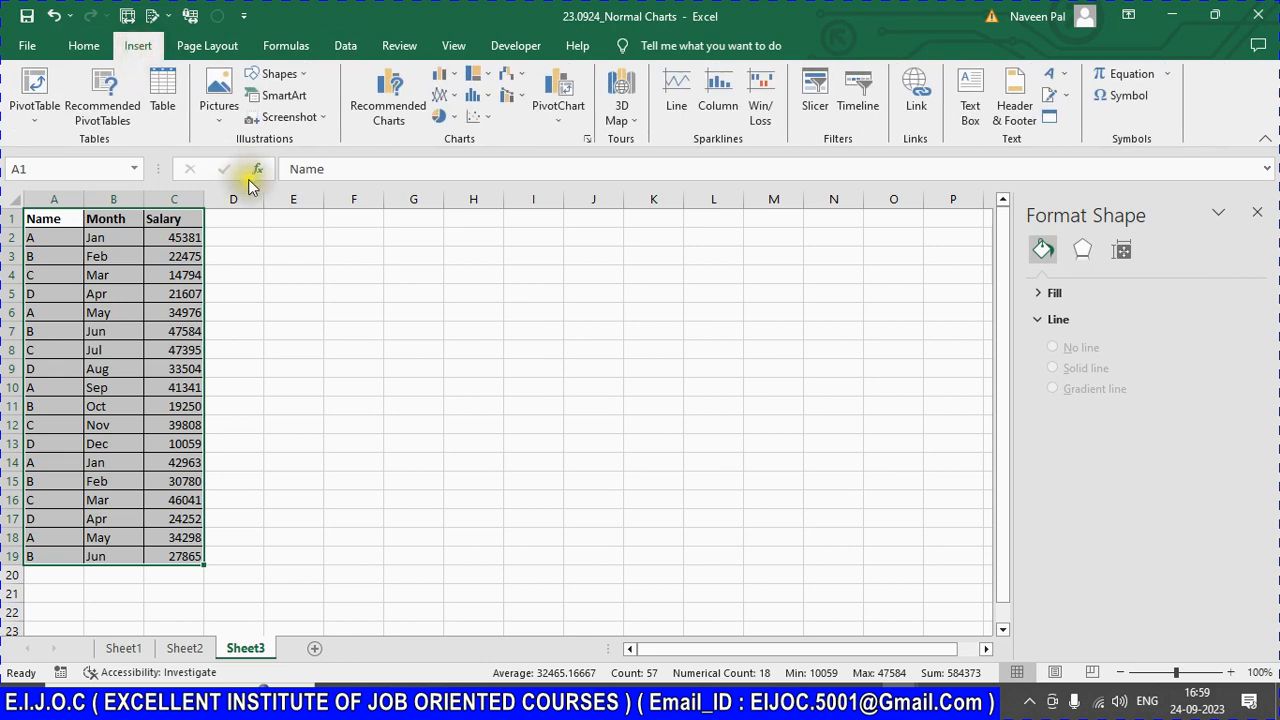
click(441, 74)
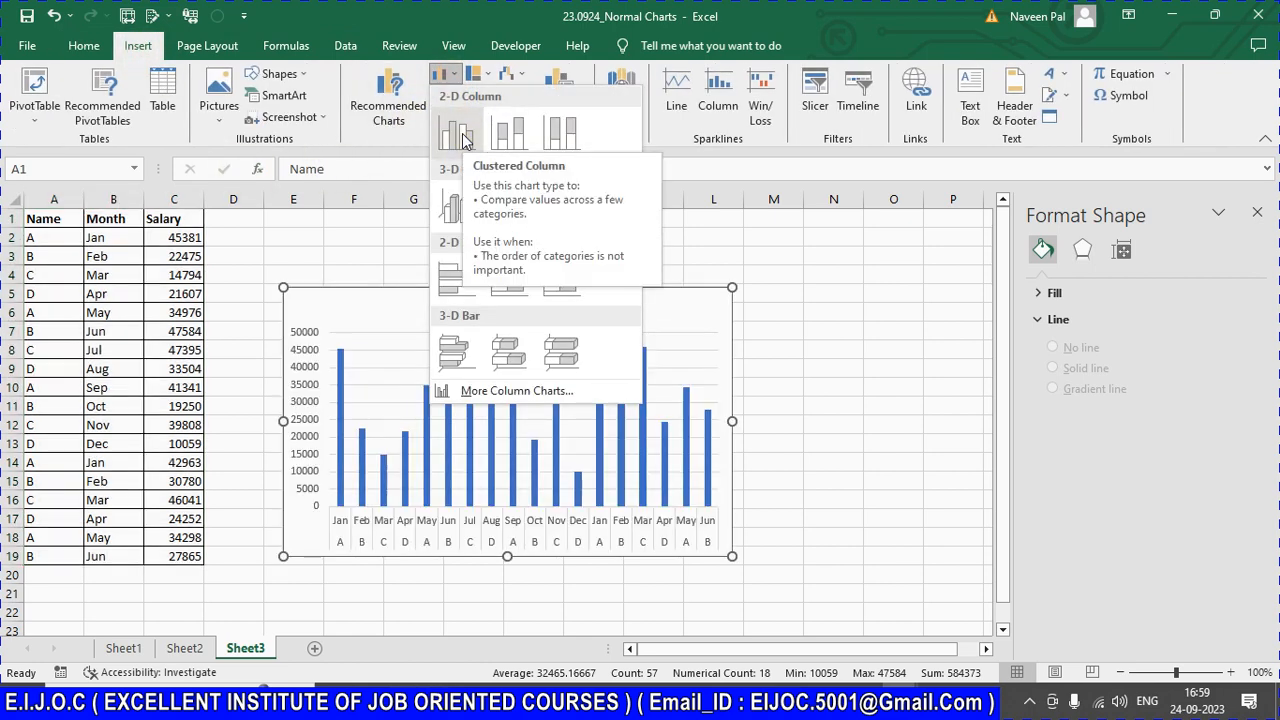
click(463, 137)
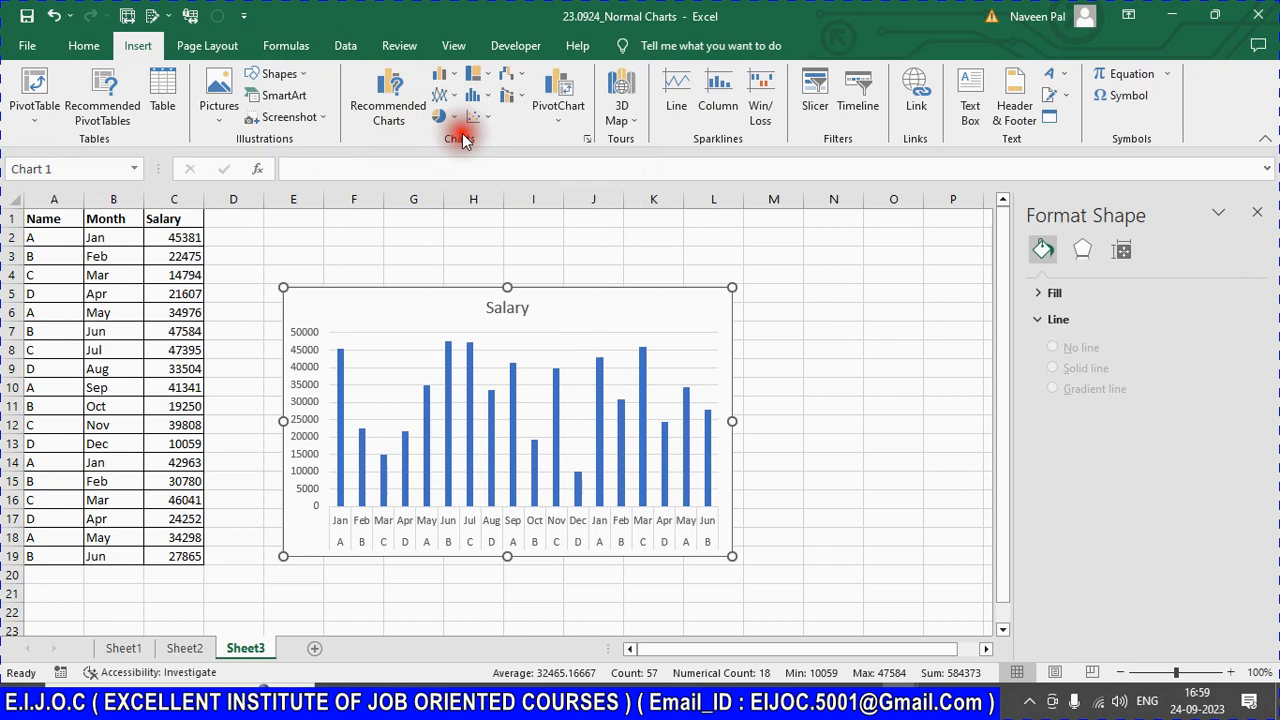
right_click(612, 542)
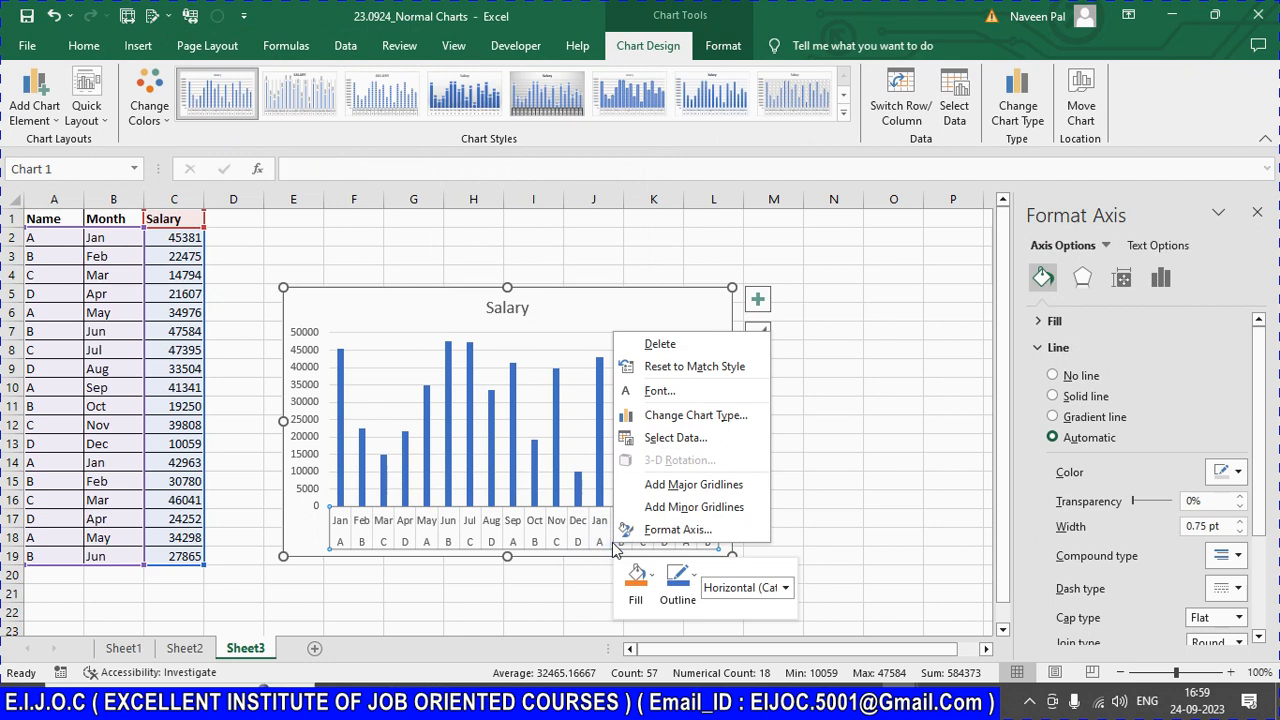
click(350, 307)
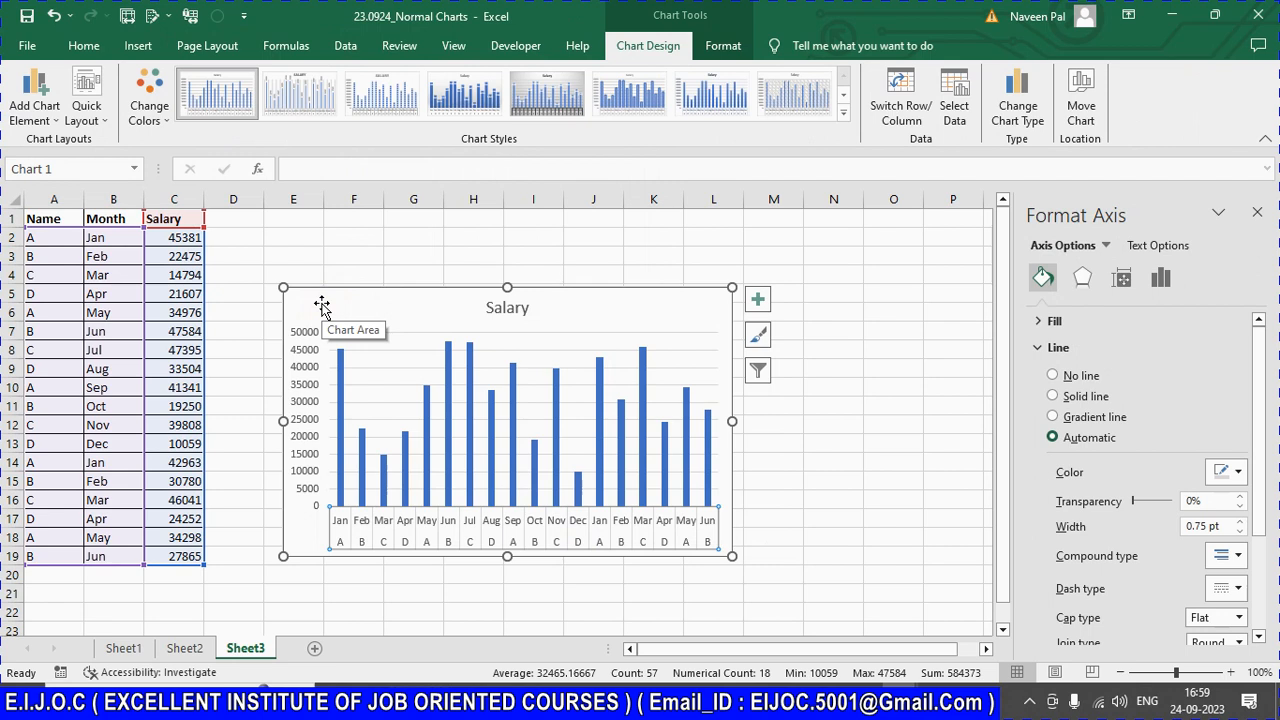
right_click(321, 305)
click(321, 305)
right_click(308, 304)
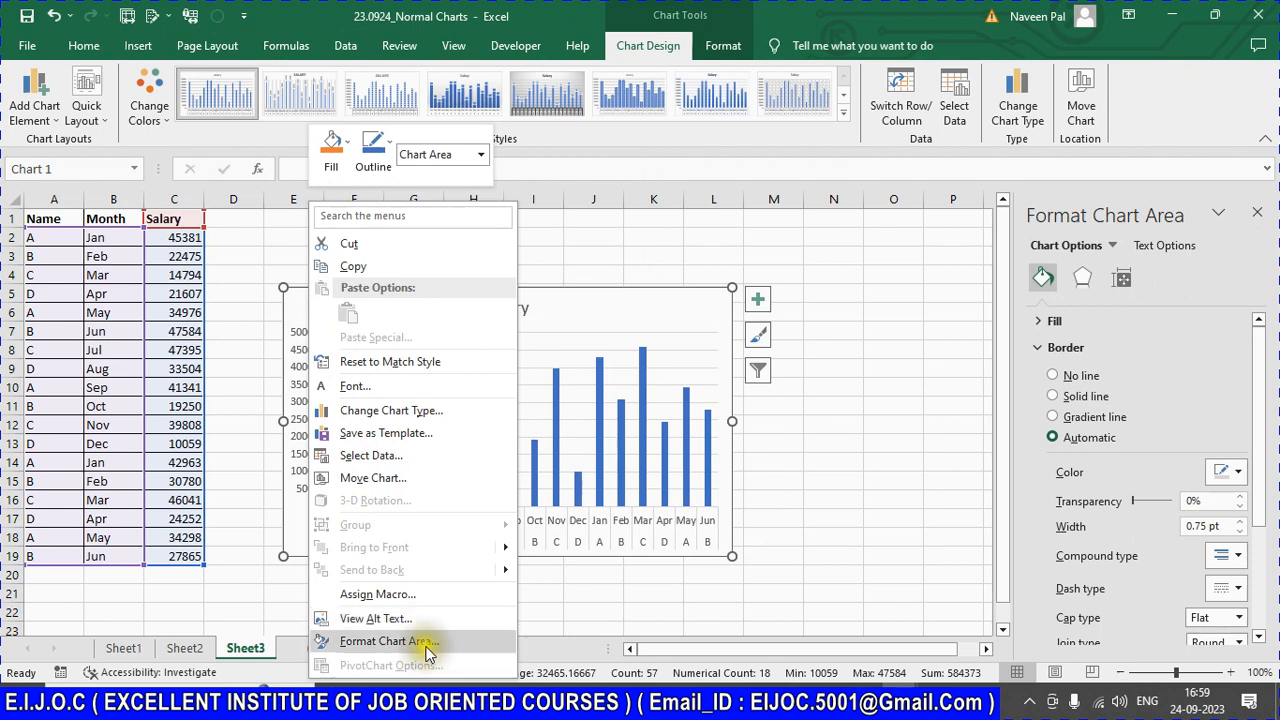
key(Escape)
key(Escape)
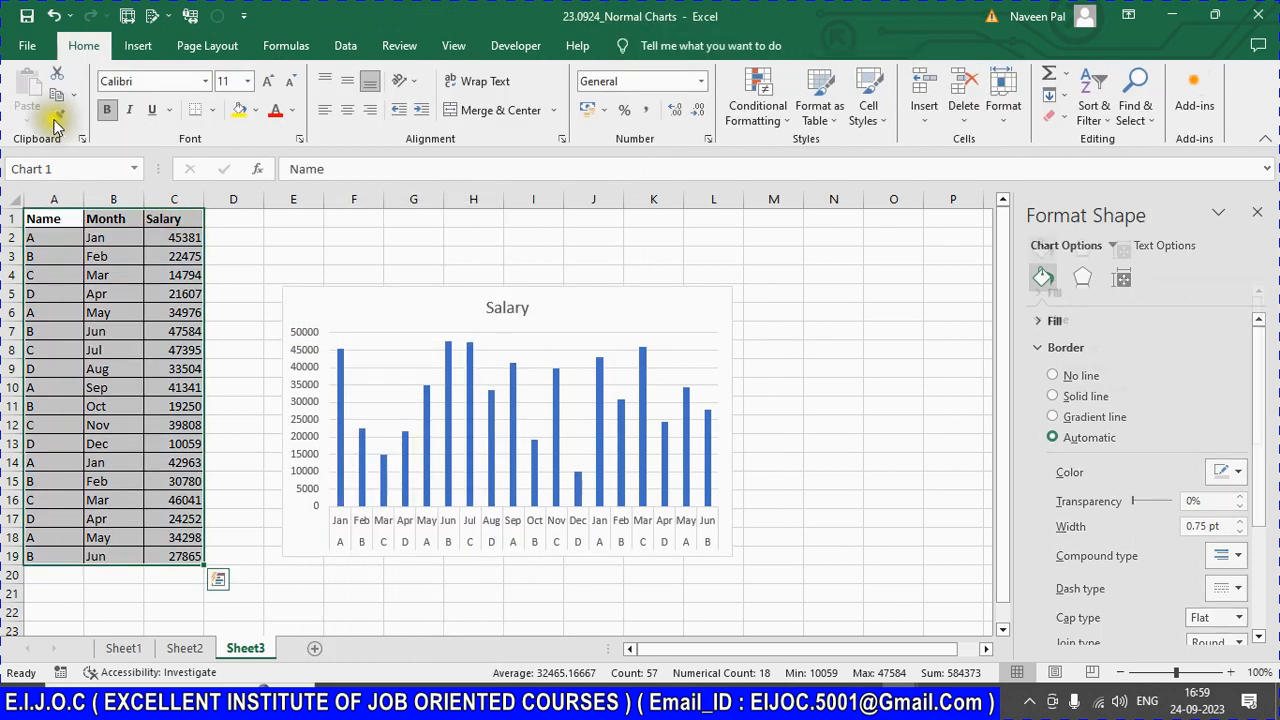
Step: Examine the elements that can be added to the Salary chart, including data labels and legend positions
click(654, 297)
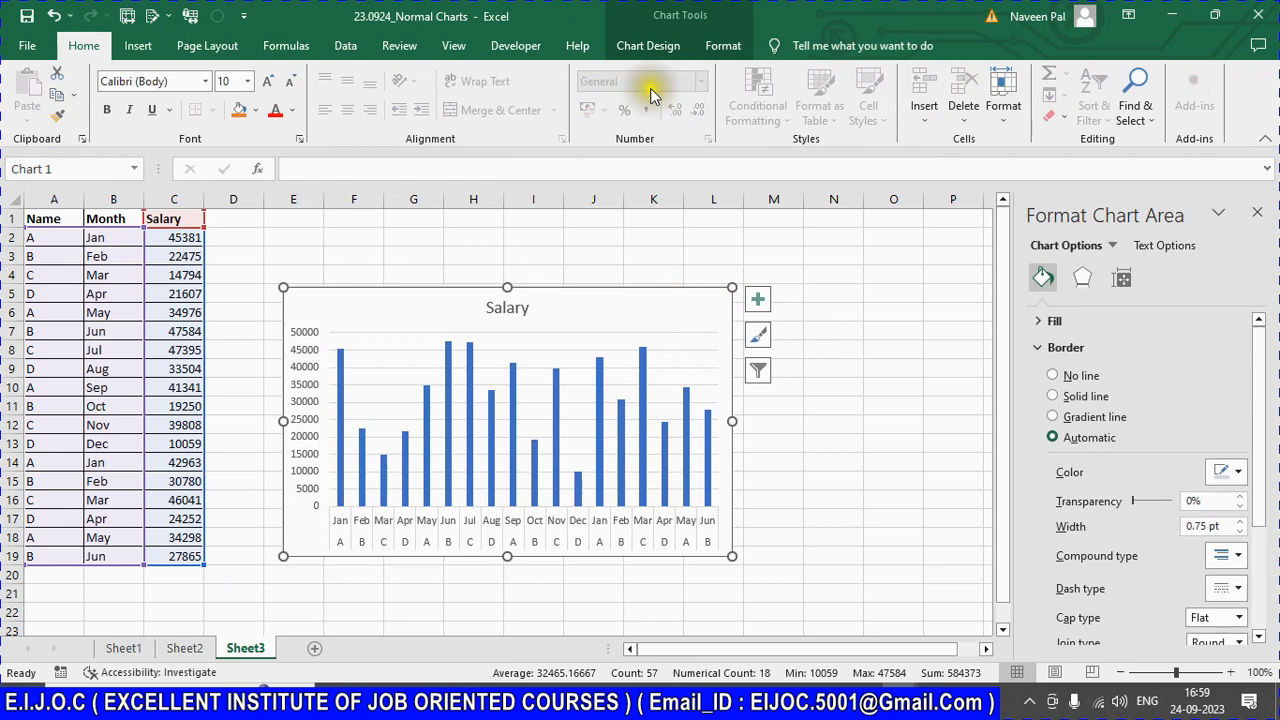
click(644, 42)
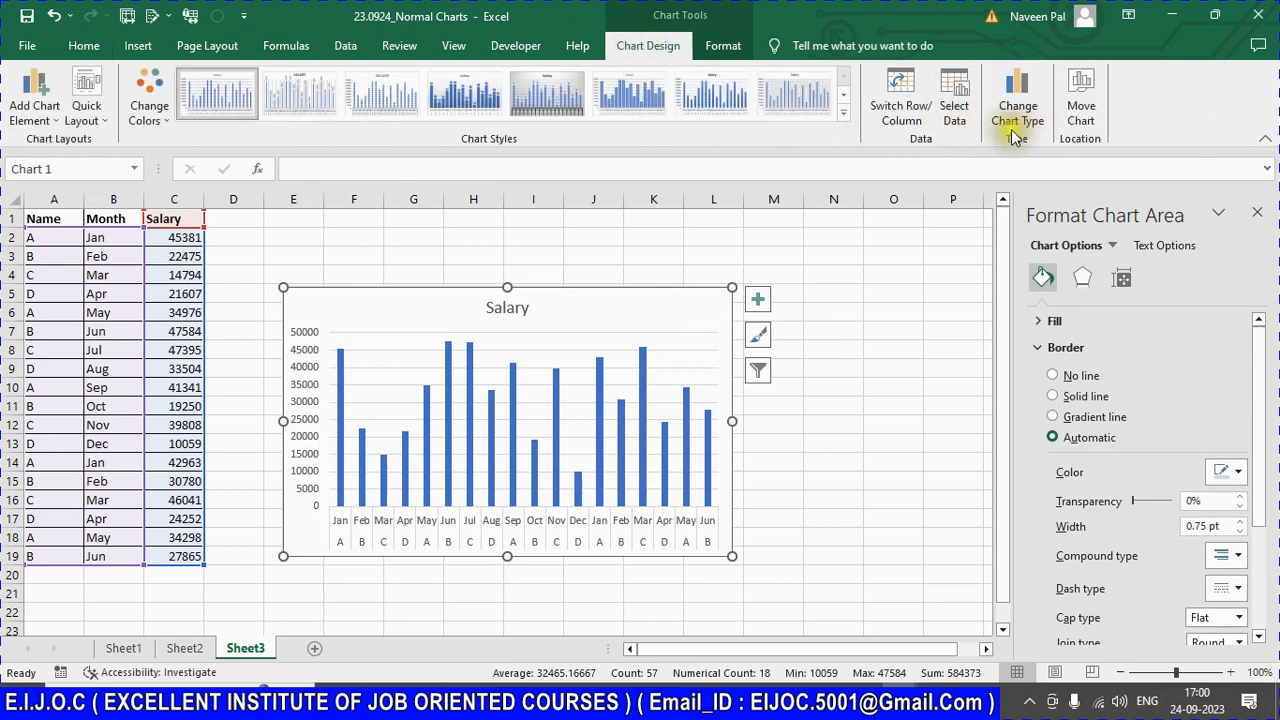
click(104, 130)
click(104, 130)
click(53, 125)
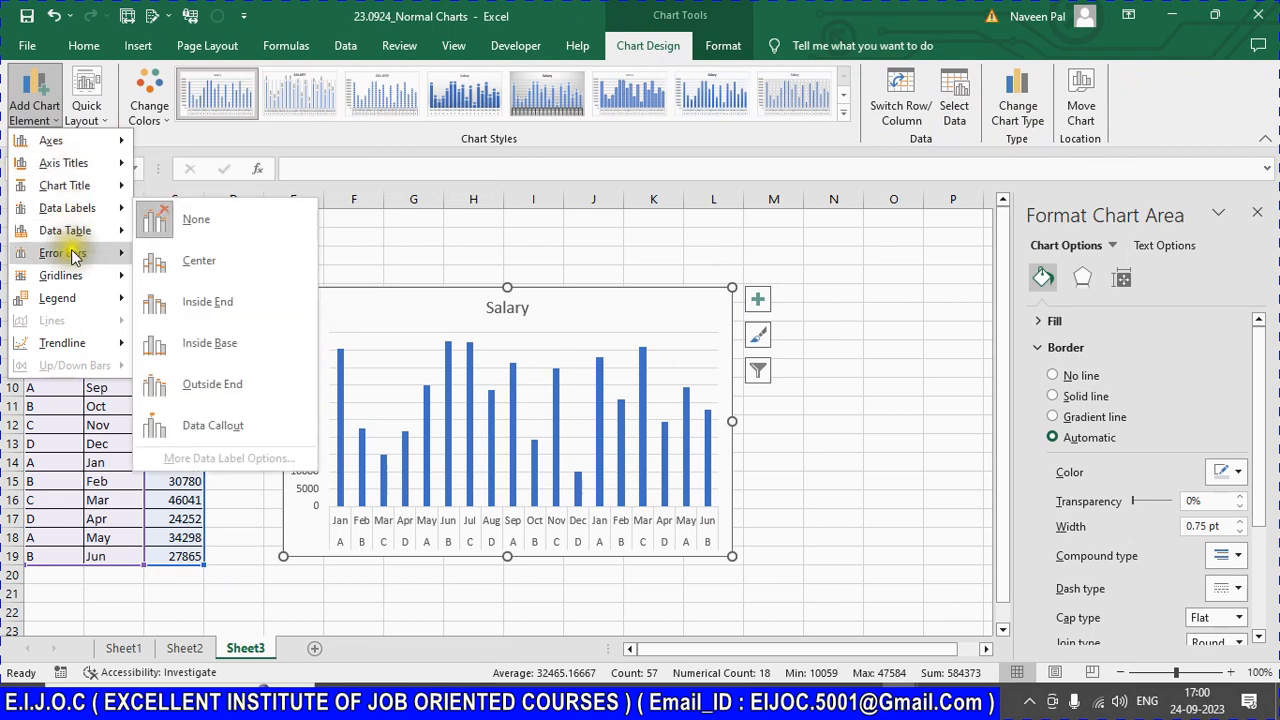
mouse_move(112, 310)
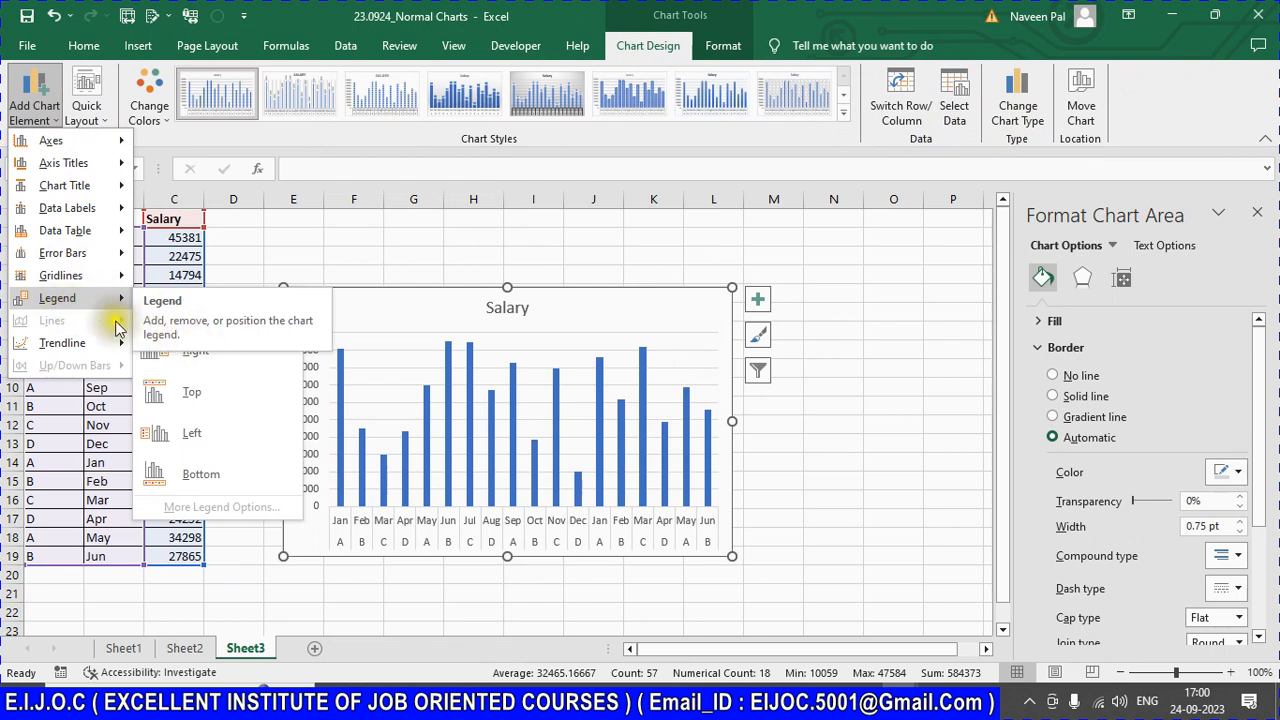
click(37, 302)
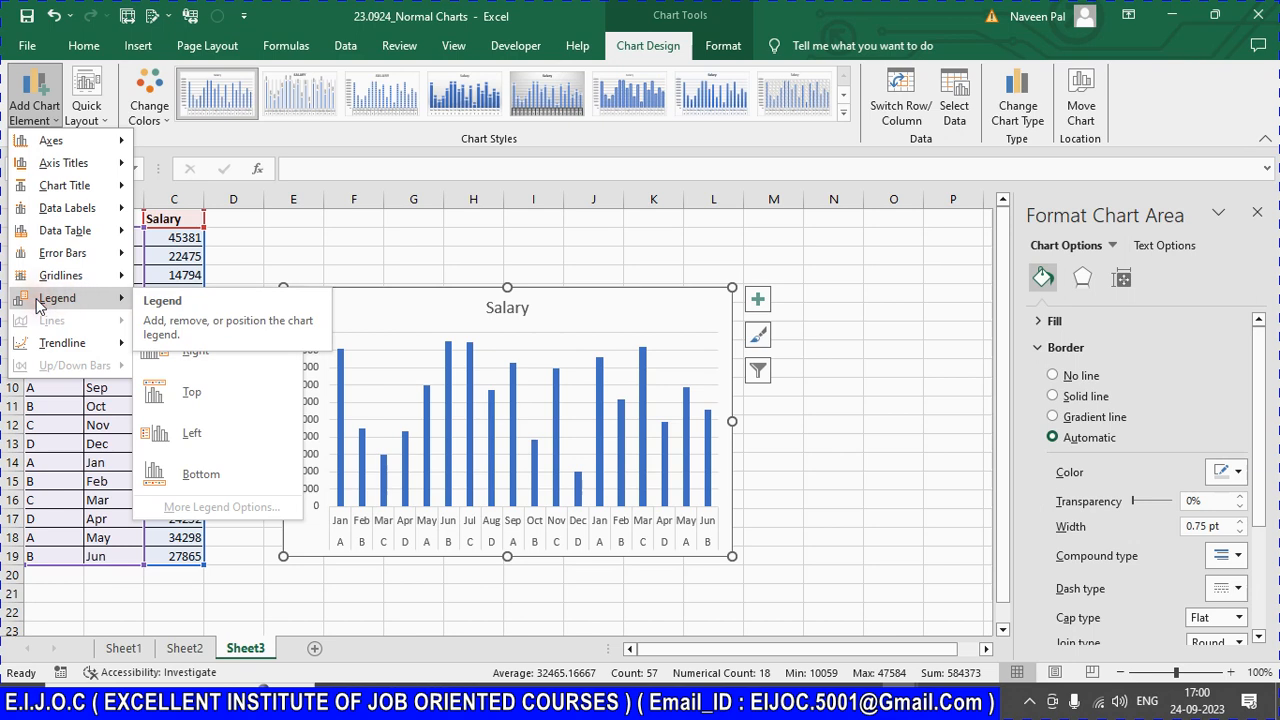
mouse_move(80, 355)
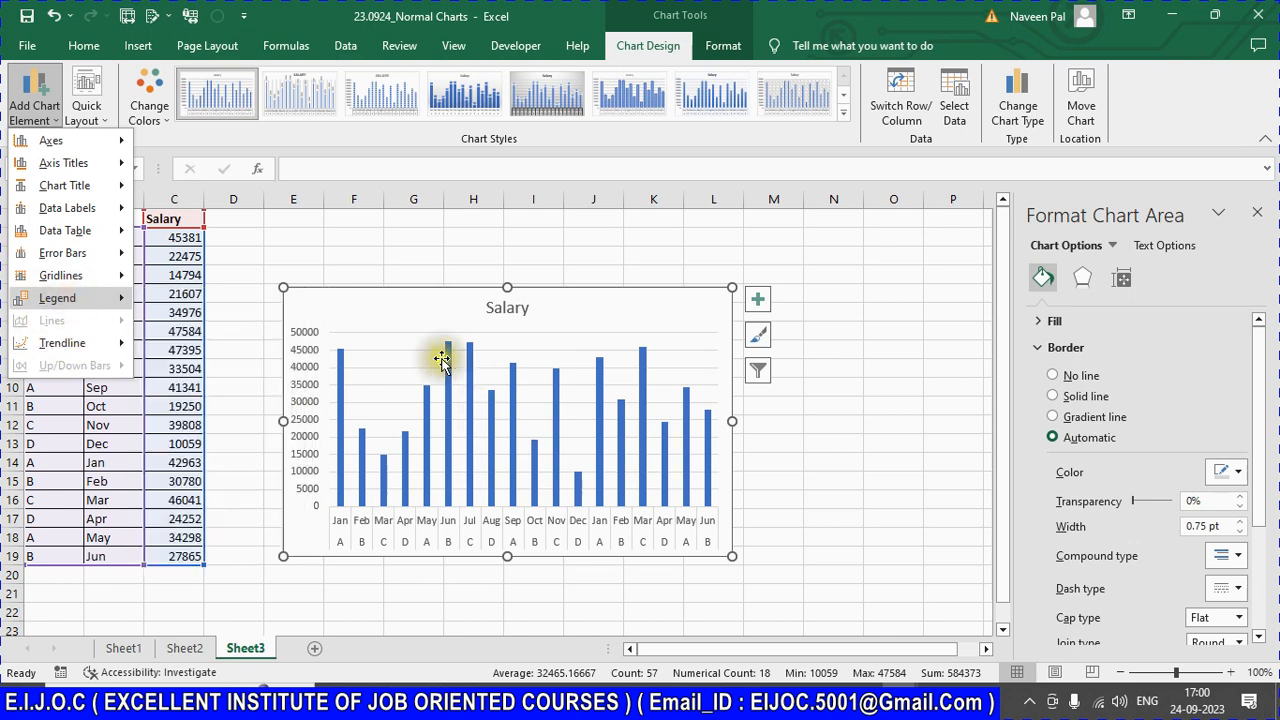
key(Escape)
key(Escape)
click(387, 310)
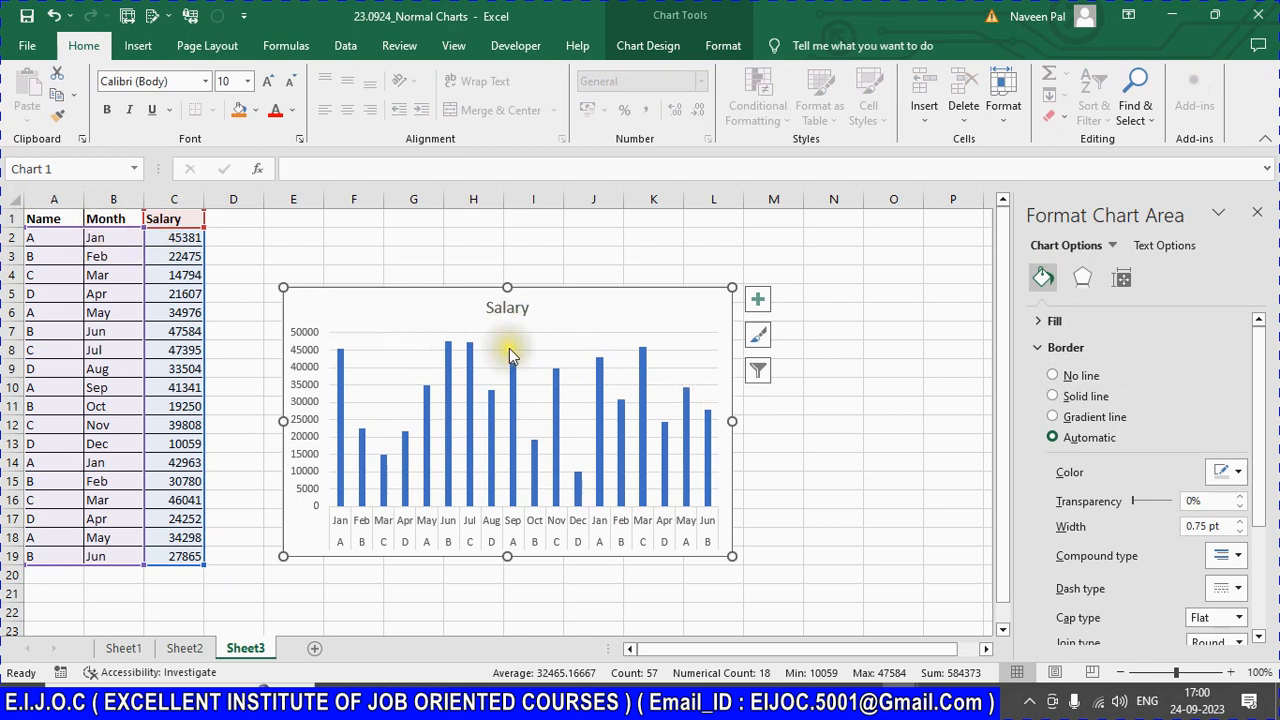
mouse_move(510, 418)
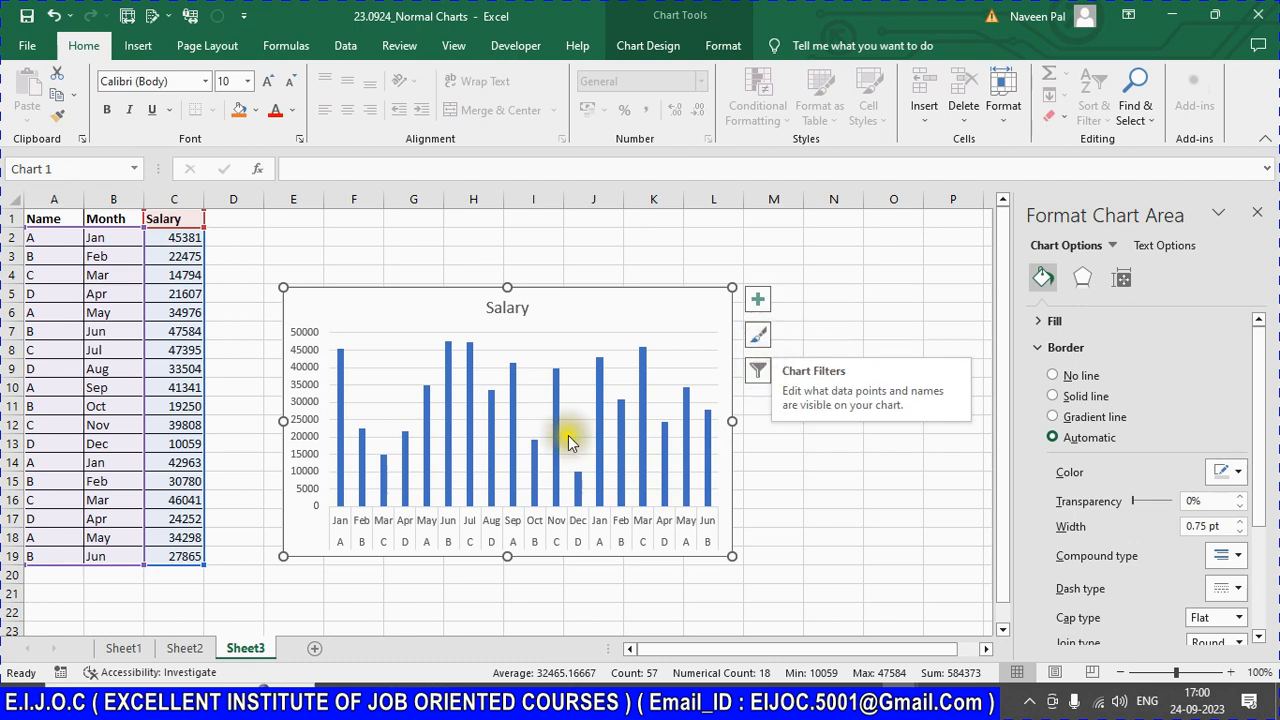
Step: Add a legend on the right side of the Salary chart
click(427, 448)
click(398, 537)
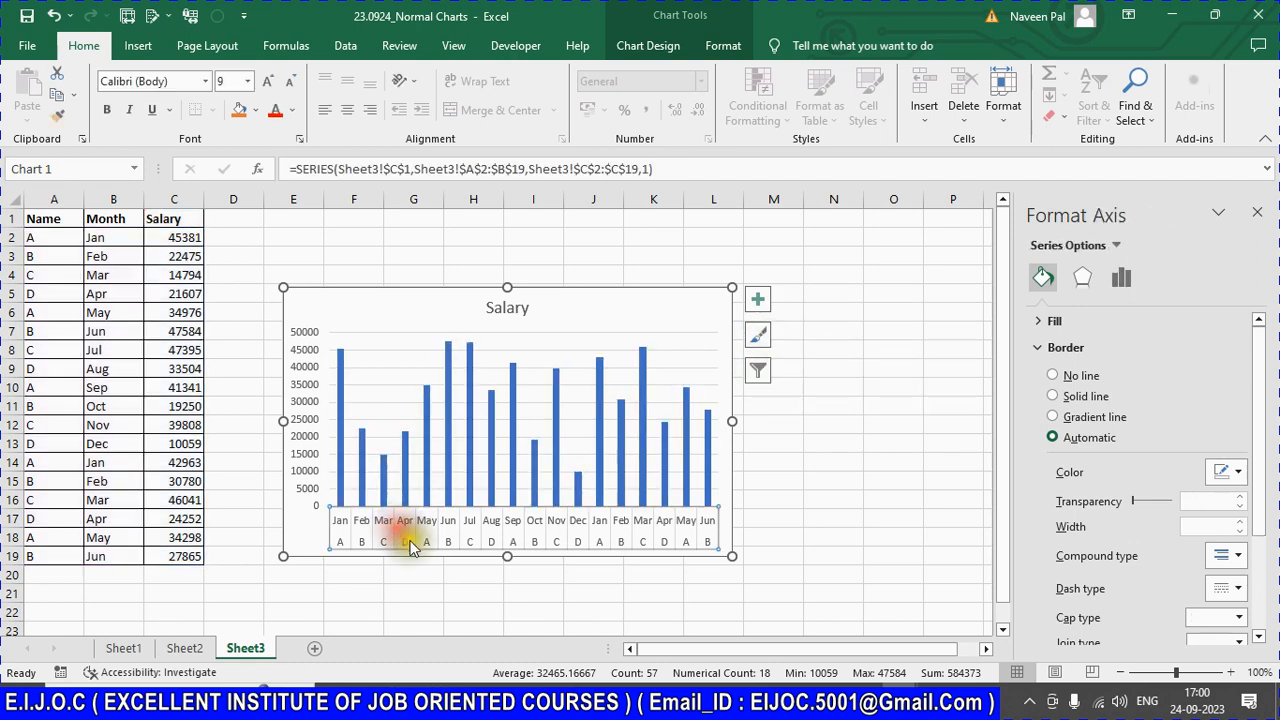
click(648, 45)
click(47, 128)
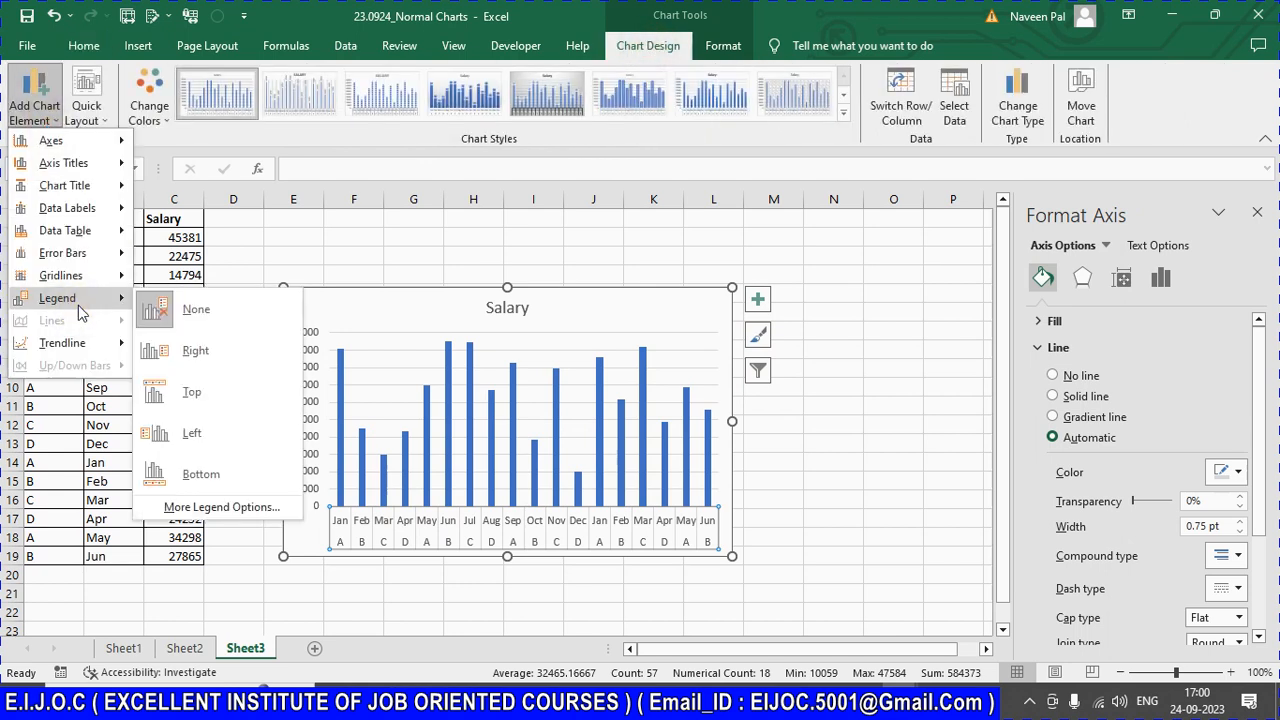
click(195, 507)
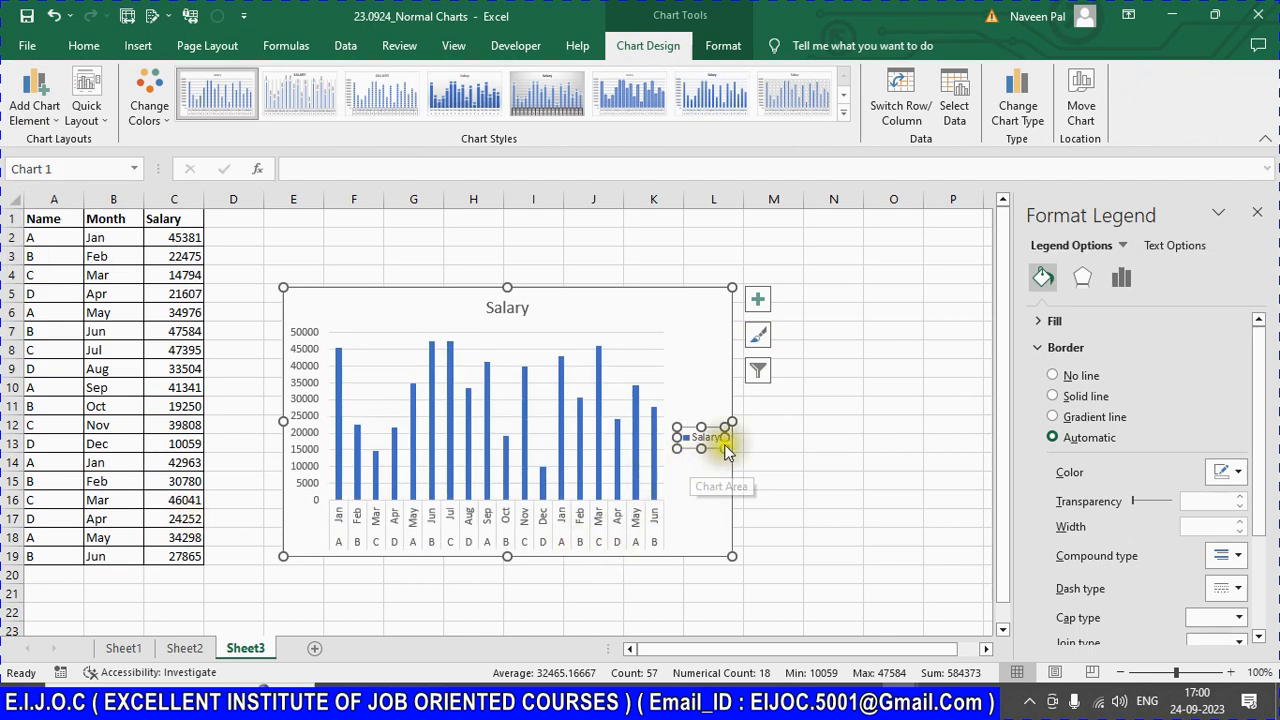
Step: Try the Top Right, Right, Left and Bottom legend positions in the legend options, and set the position to Top
click(57, 124)
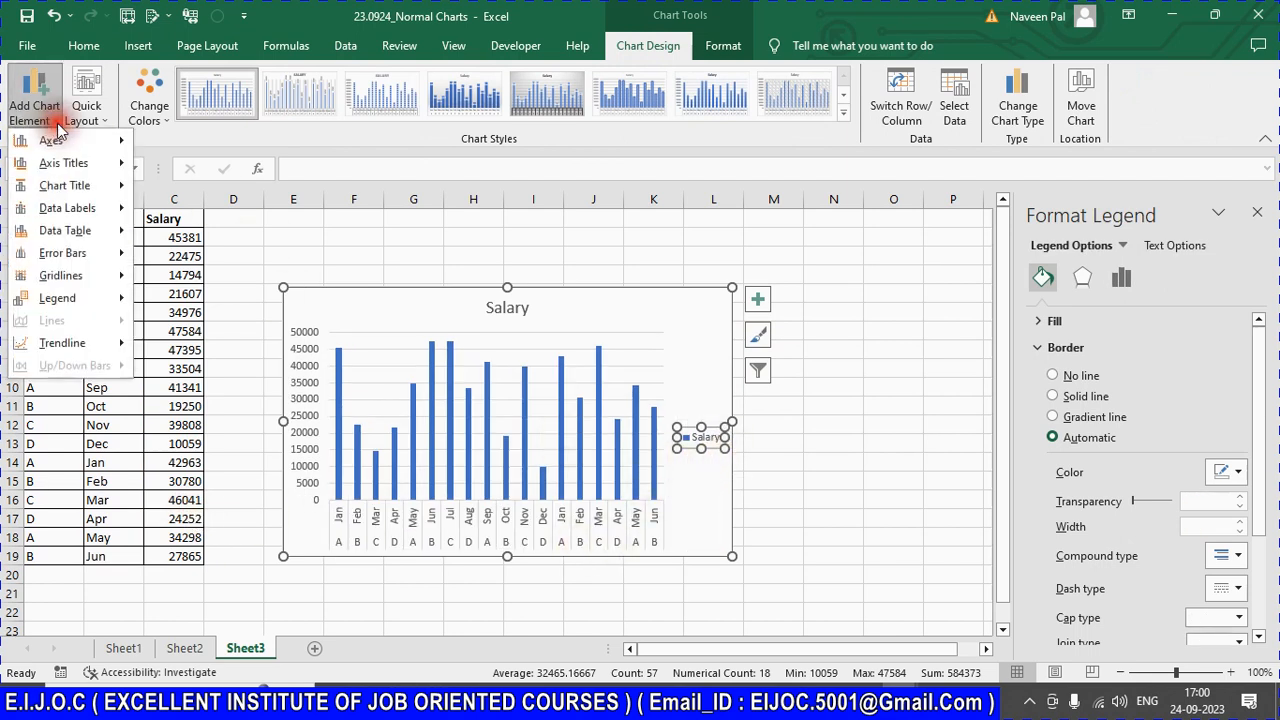
mouse_move(64, 151)
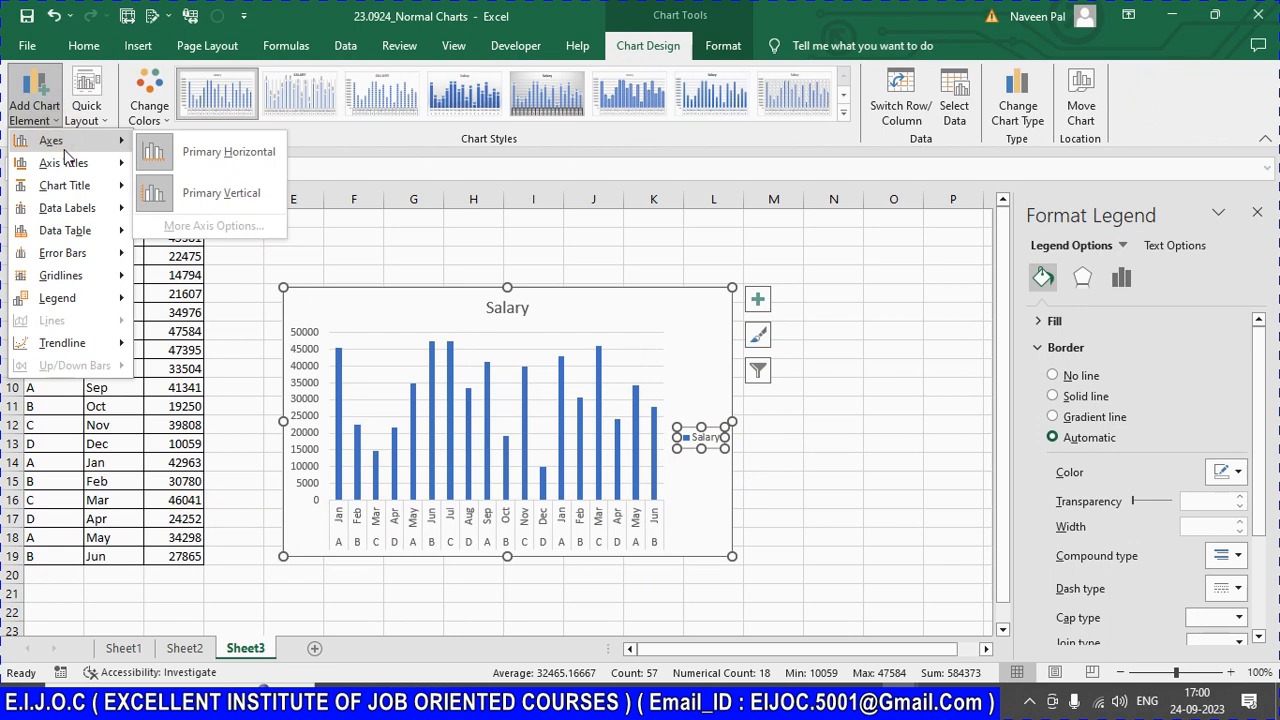
mouse_move(83, 174)
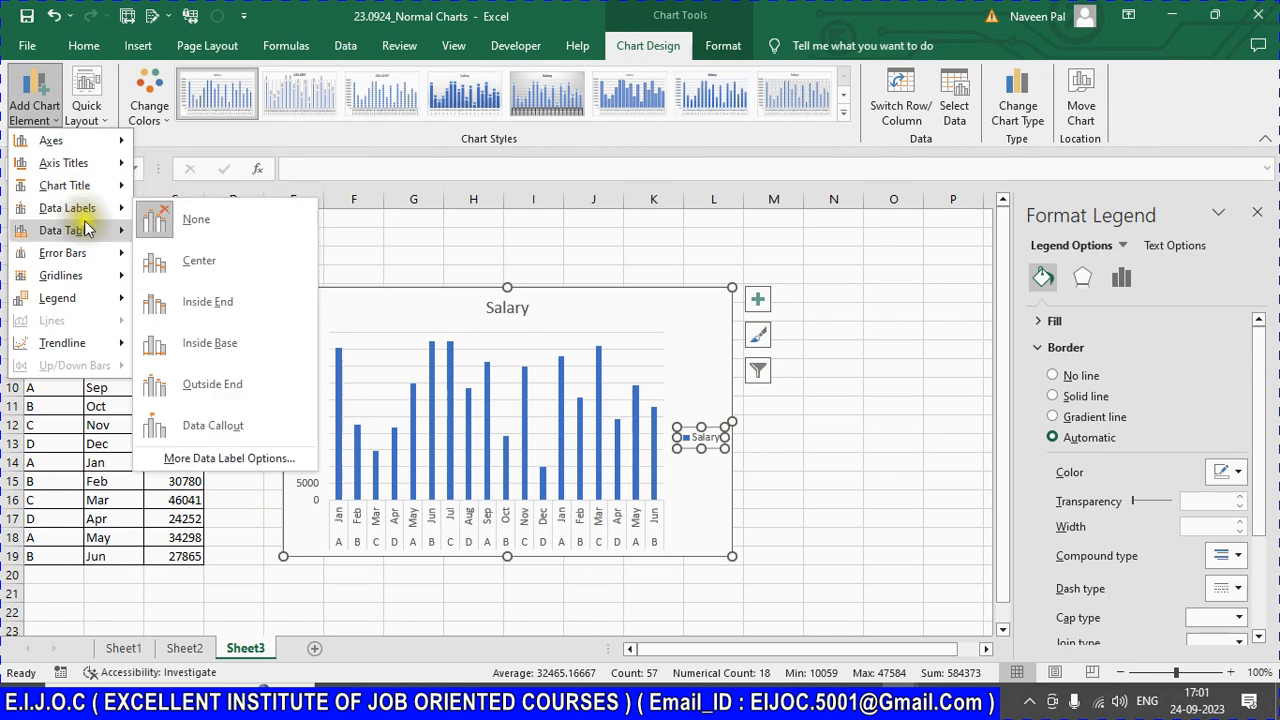
mouse_move(95, 240)
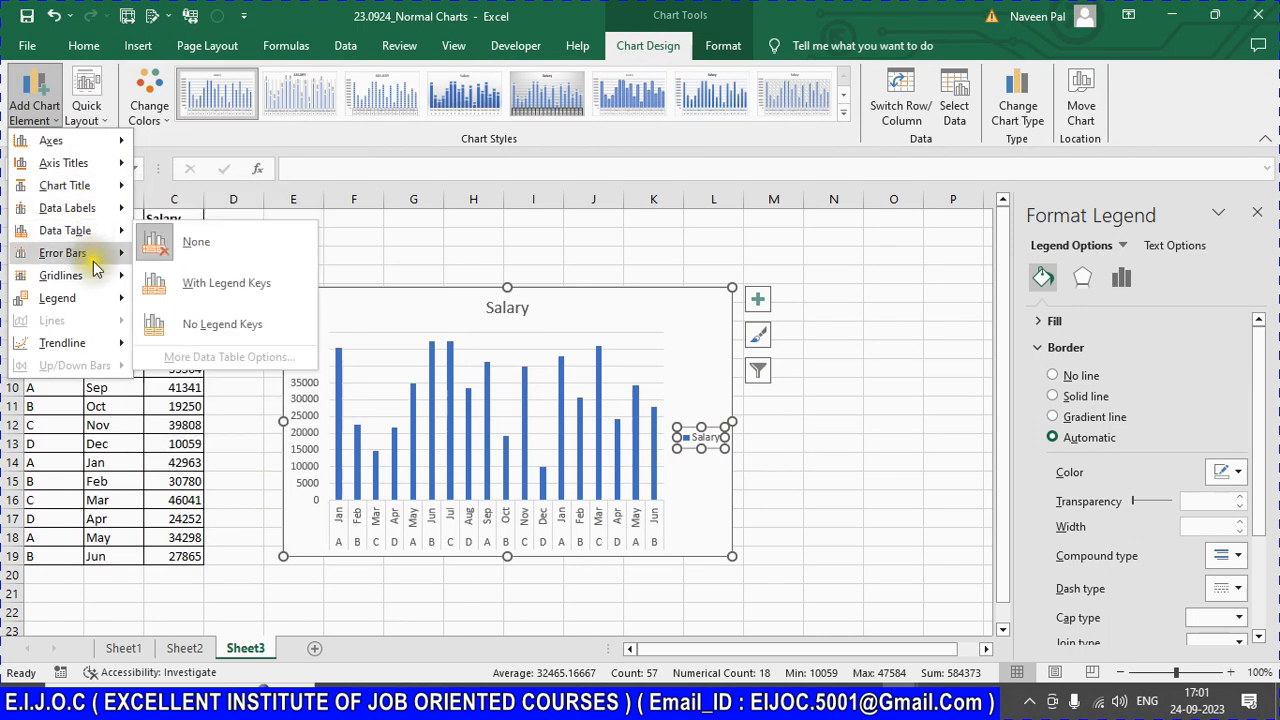
mouse_move(94, 297)
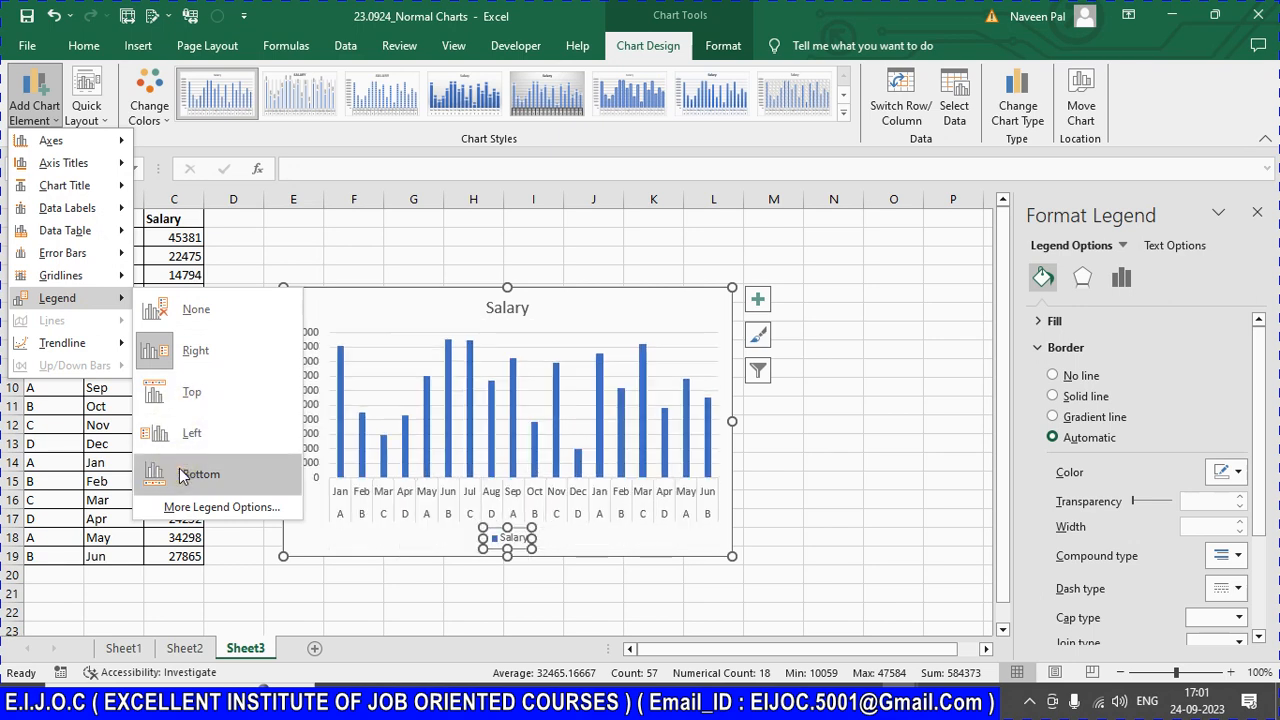
click(197, 507)
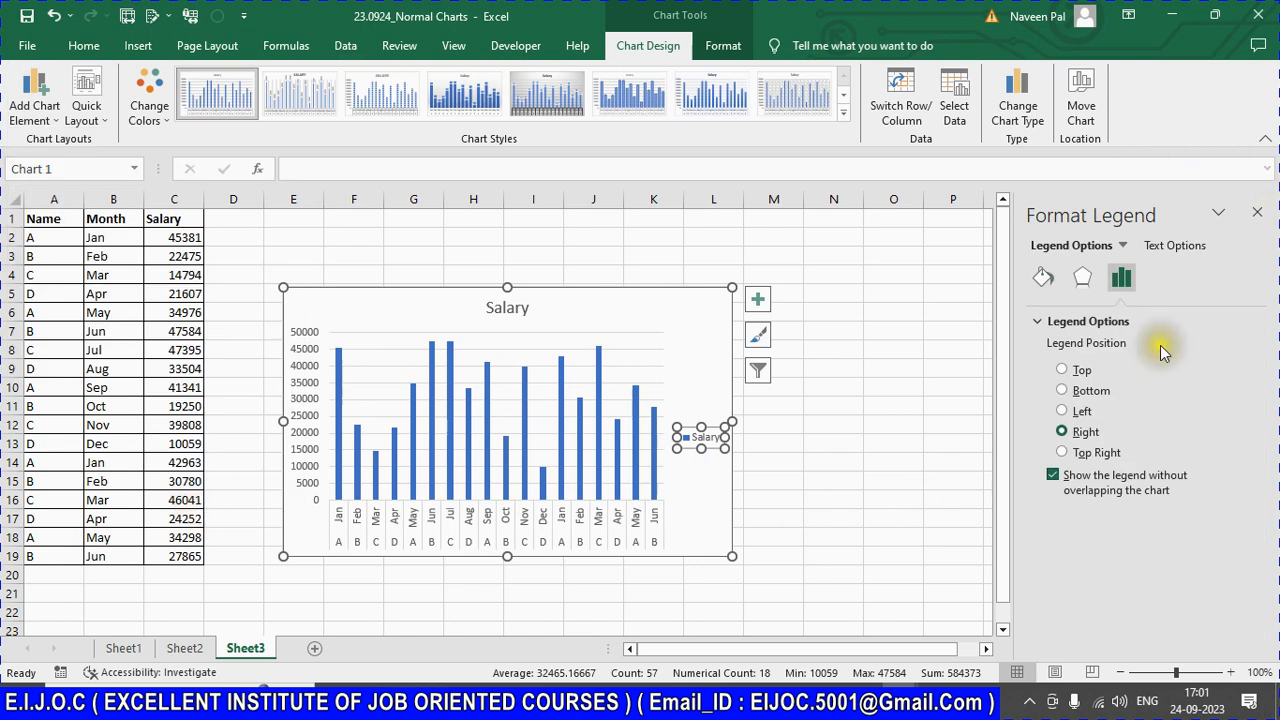
click(1061, 452)
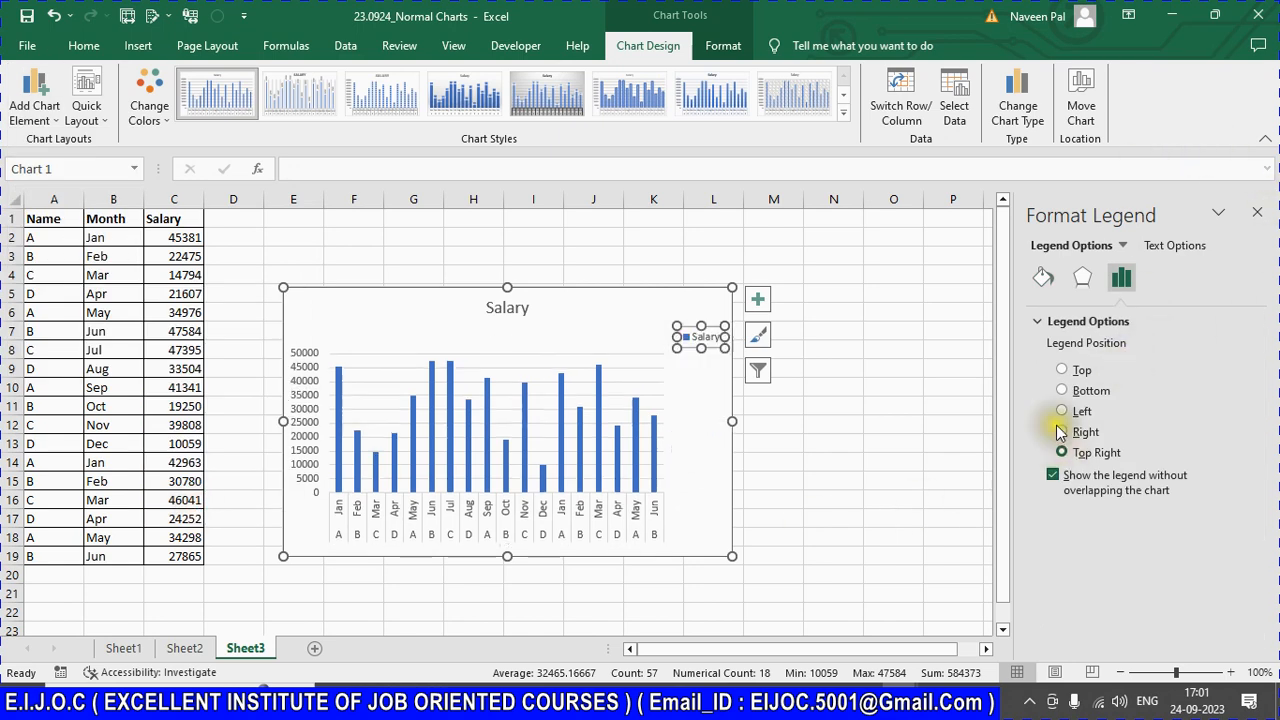
click(1062, 431)
click(1062, 411)
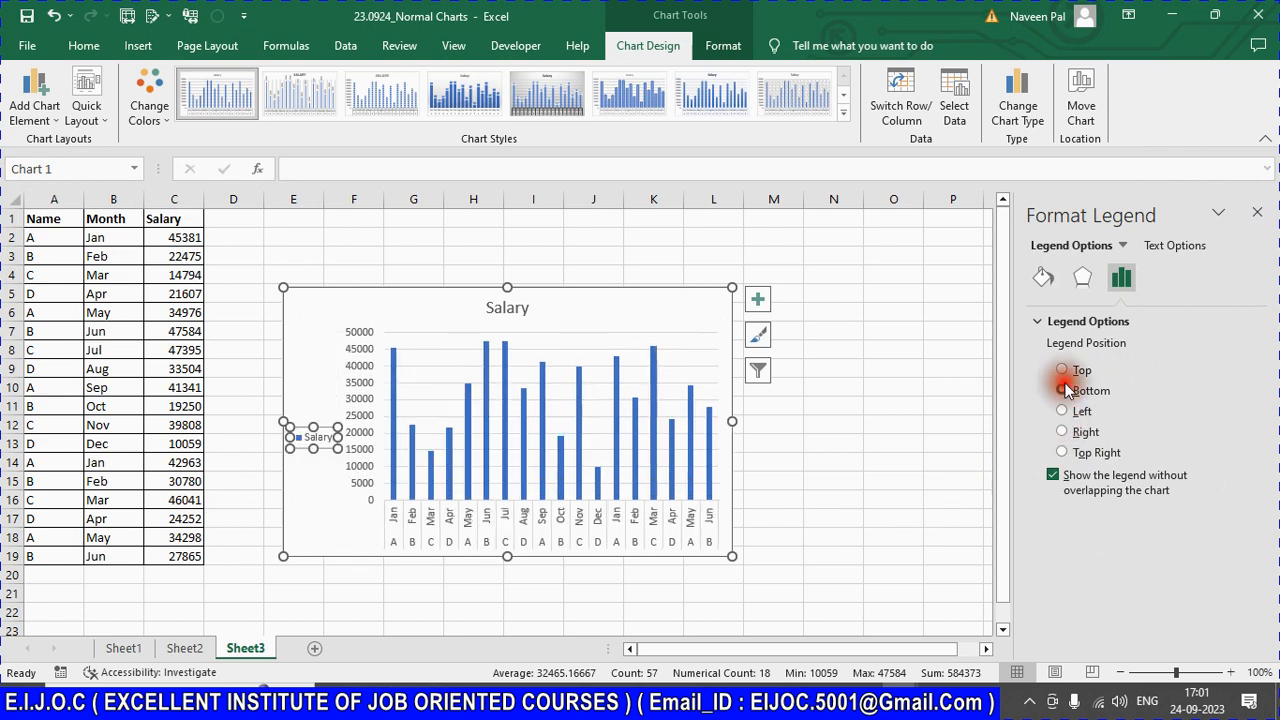
click(1062, 390)
click(1062, 370)
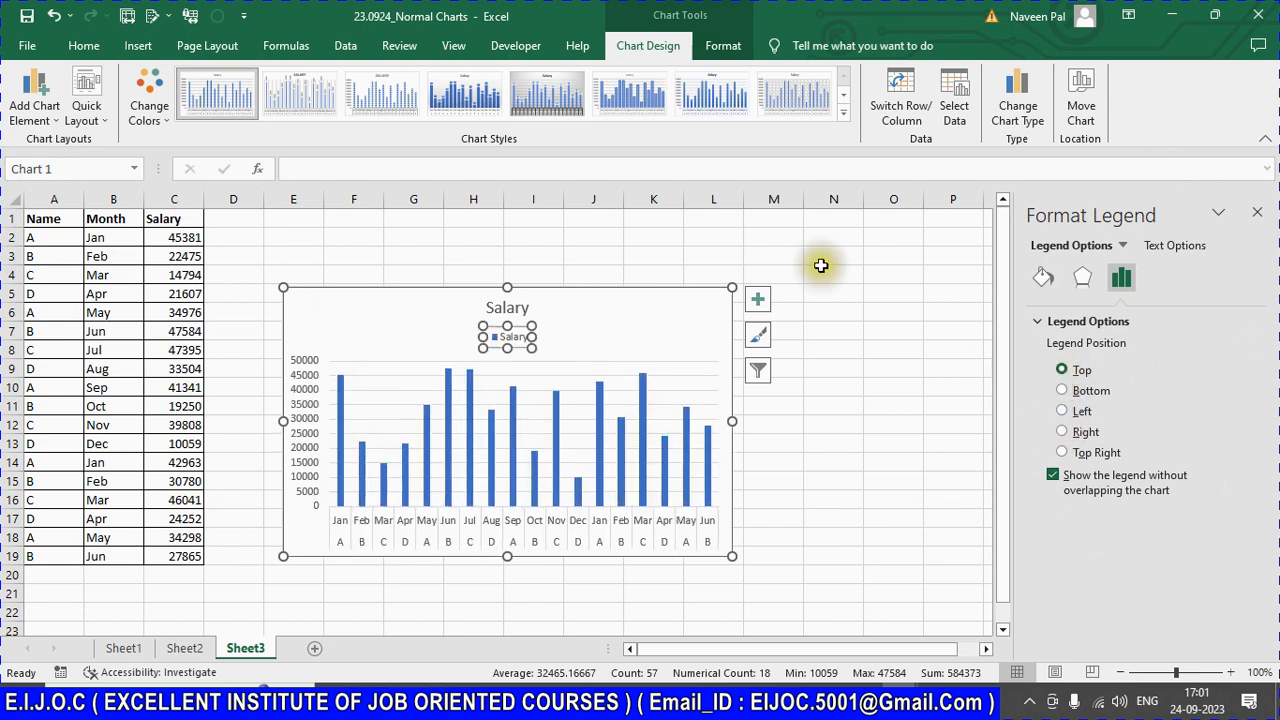
click(645, 233)
click(294, 237)
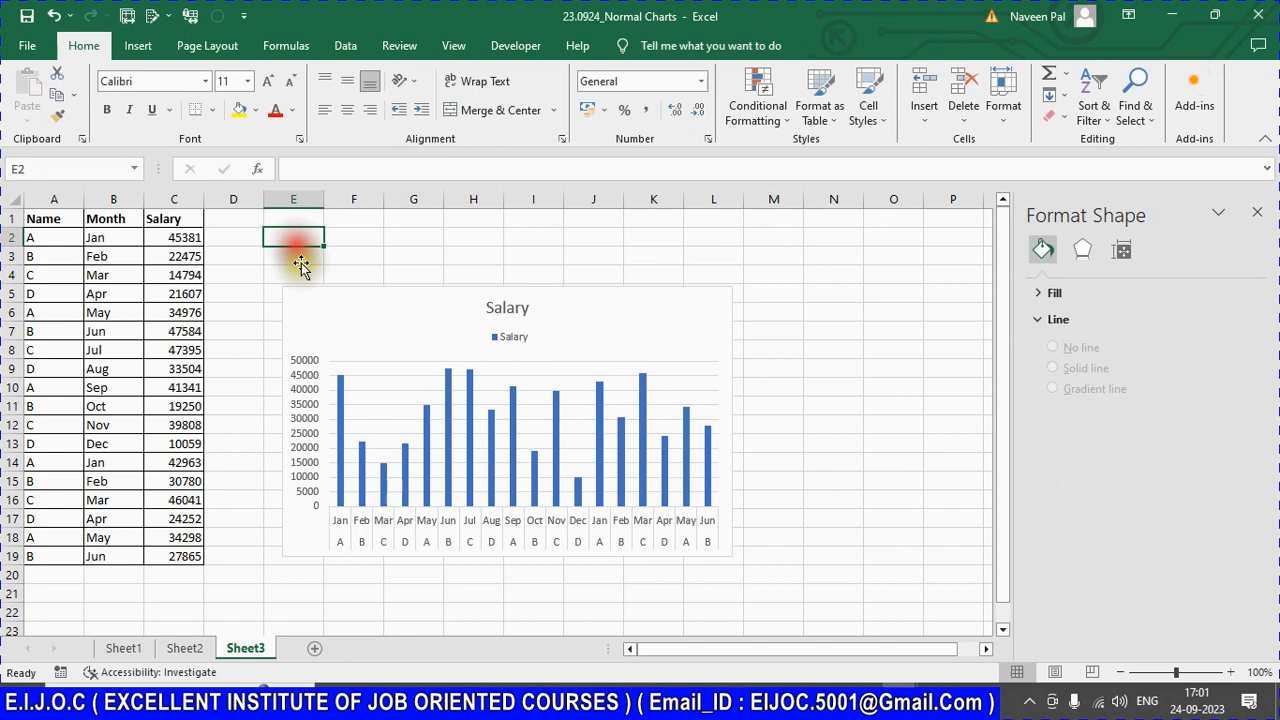
Step: Copy the data in A1:C19 of Sheet3 into a new worksheet starting at A1
click(50, 218)
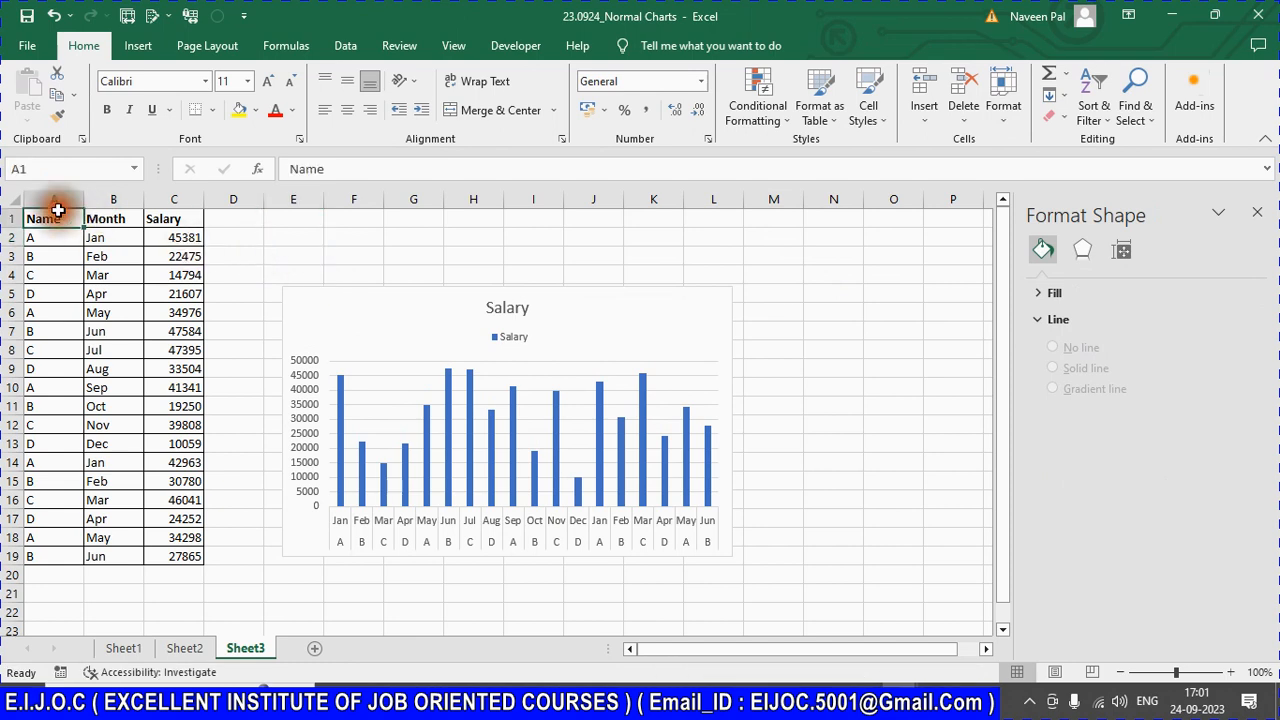
shift+click(200, 571)
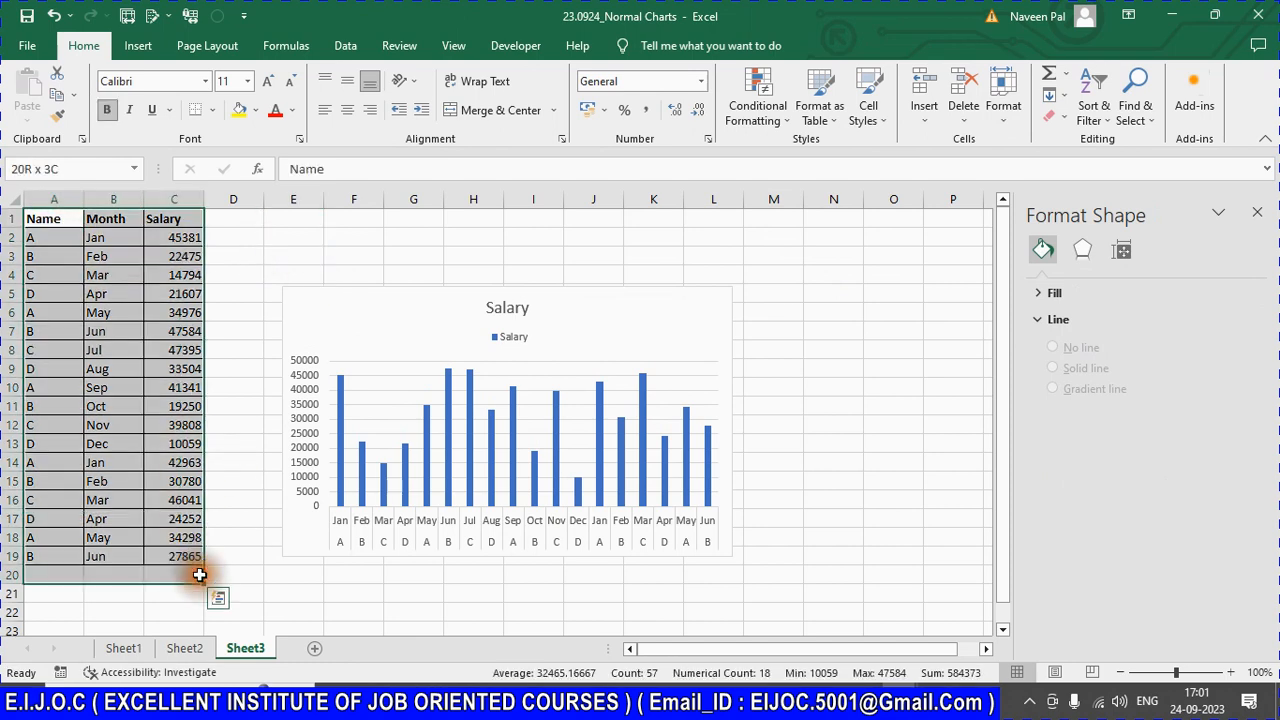
key(ctrl+q)
key(Escape)
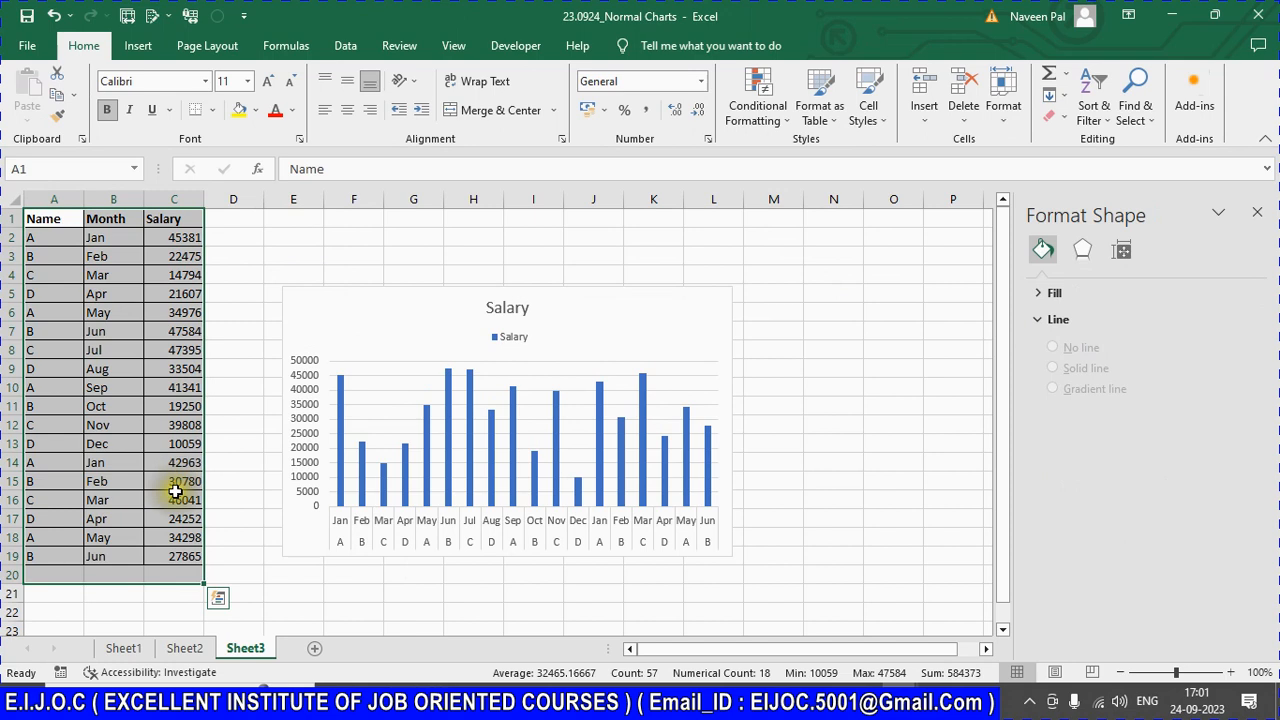
shift+click(186, 553)
key(ctrl+c)
click(314, 648)
key(ctrl+v)
Step: Replace the Month column in B1:B19 with a copy of the Salary column from C1:C19
click(110, 220)
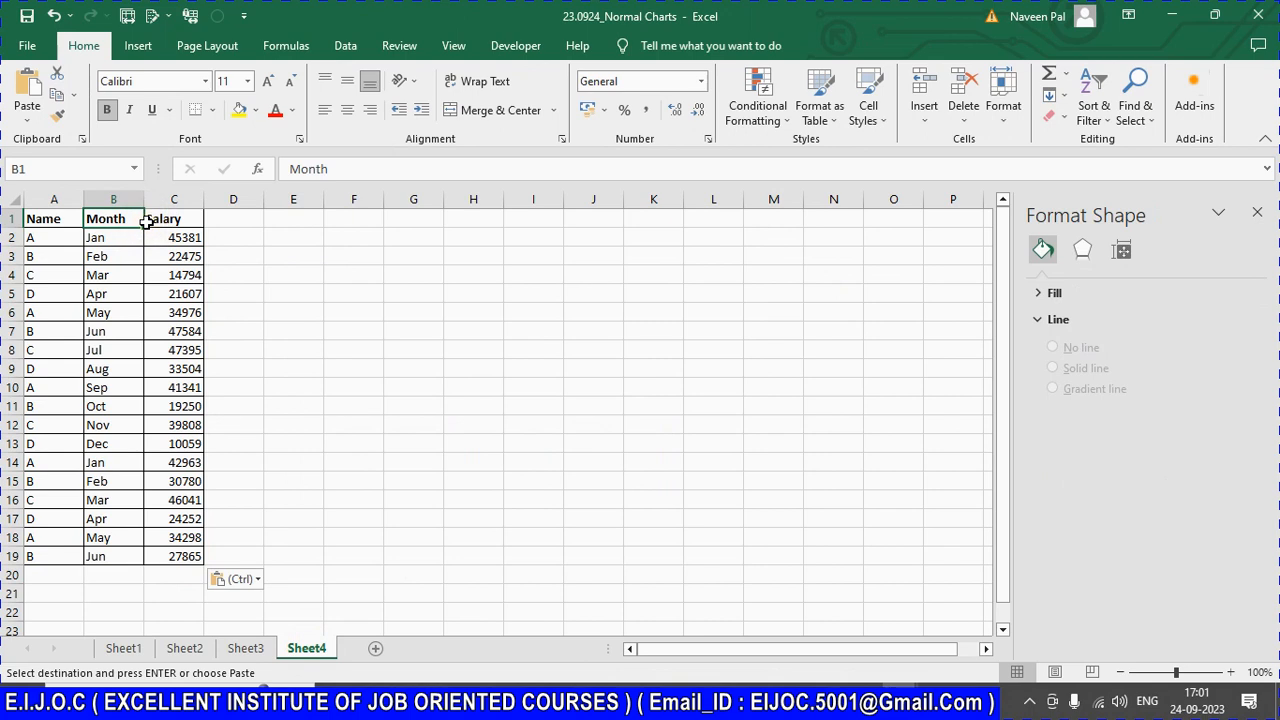
click(146, 222)
key(ctrl+shift+Down)
key(ctrl+c)
key(Left)
key(ctrl+v)
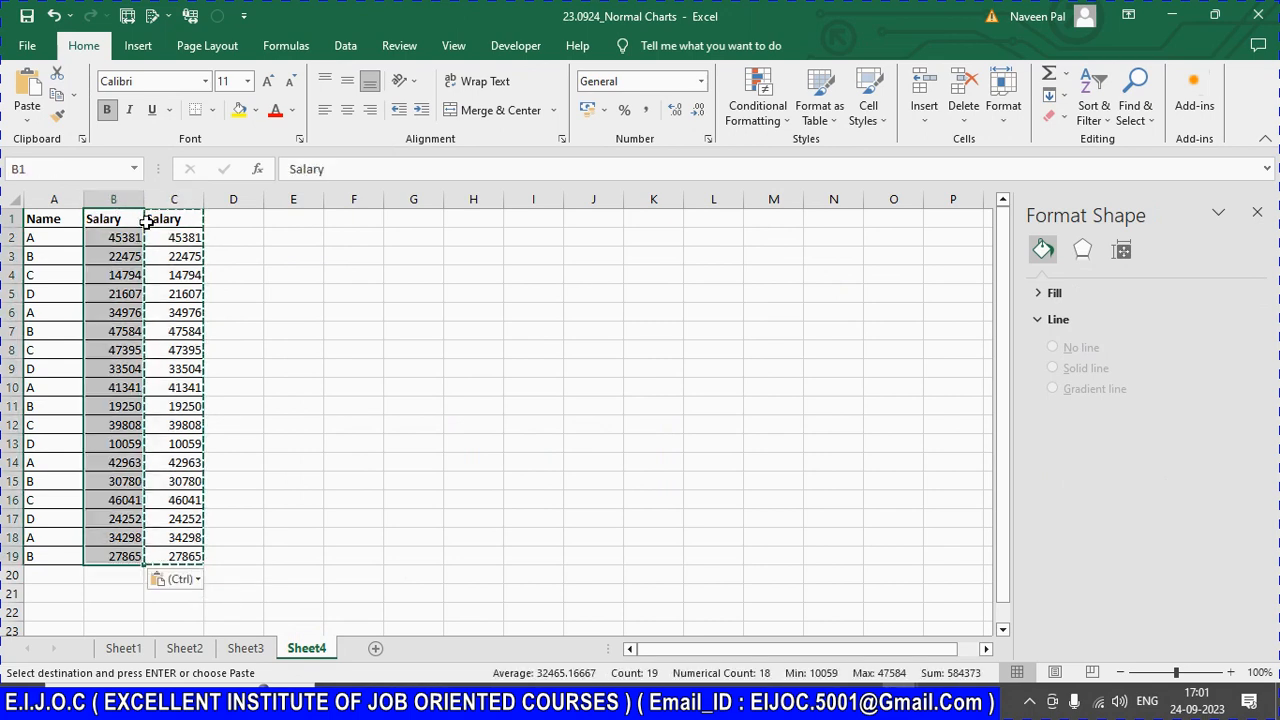
Step: Change the header in C1 to "Bonus"
key(Right)
text(Bo)
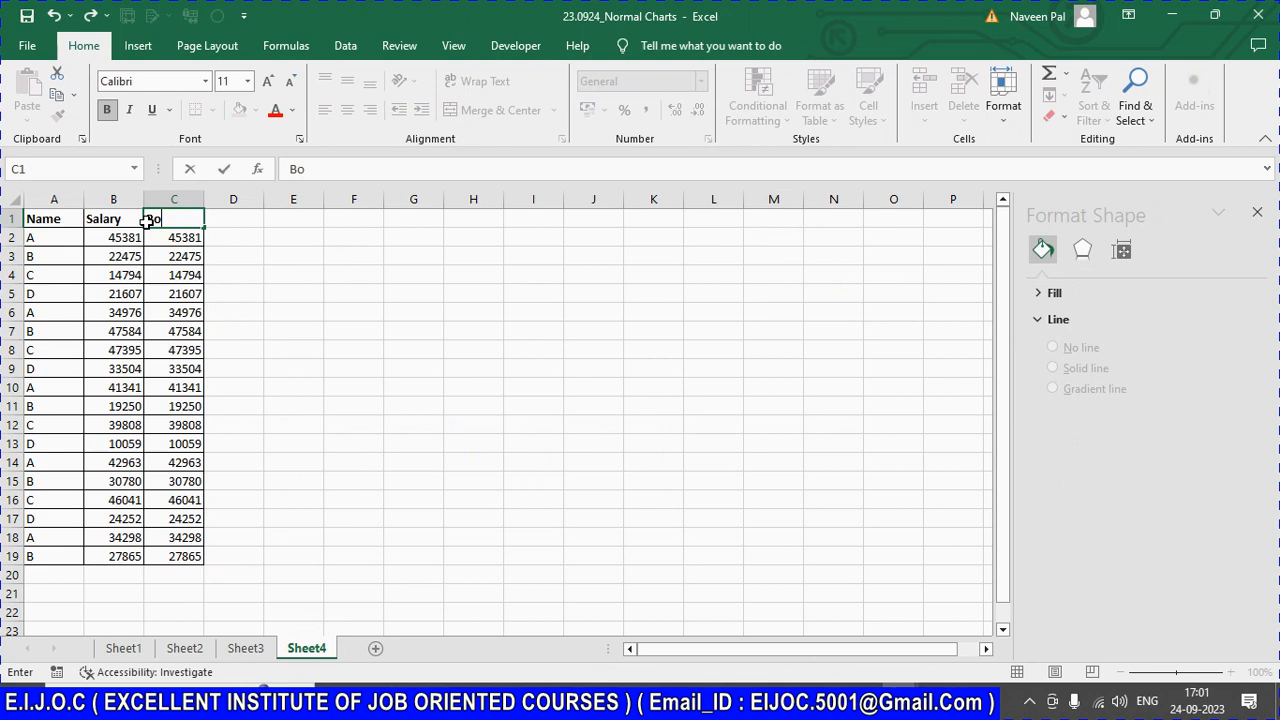
key(Return)
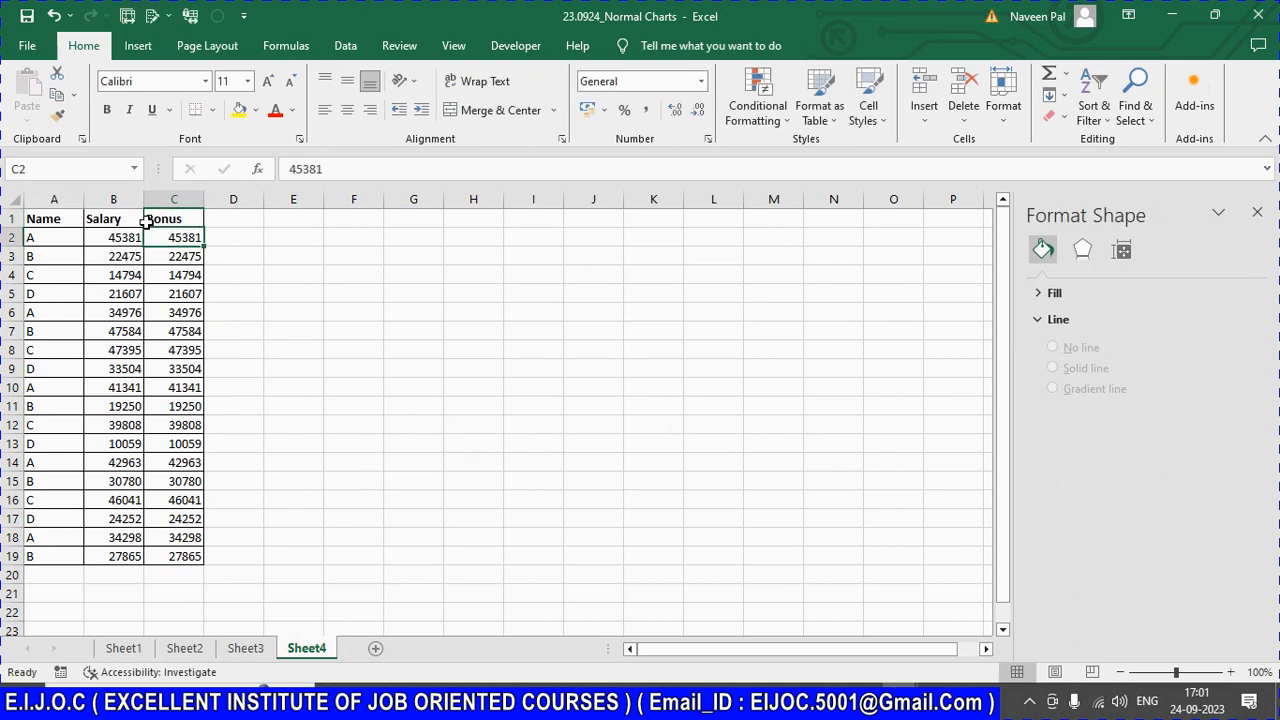
Step: Calculate the Bonus in C2 as the salary in B2 times 0.15 and fill the formula down to C19
text(=)
key(Left)
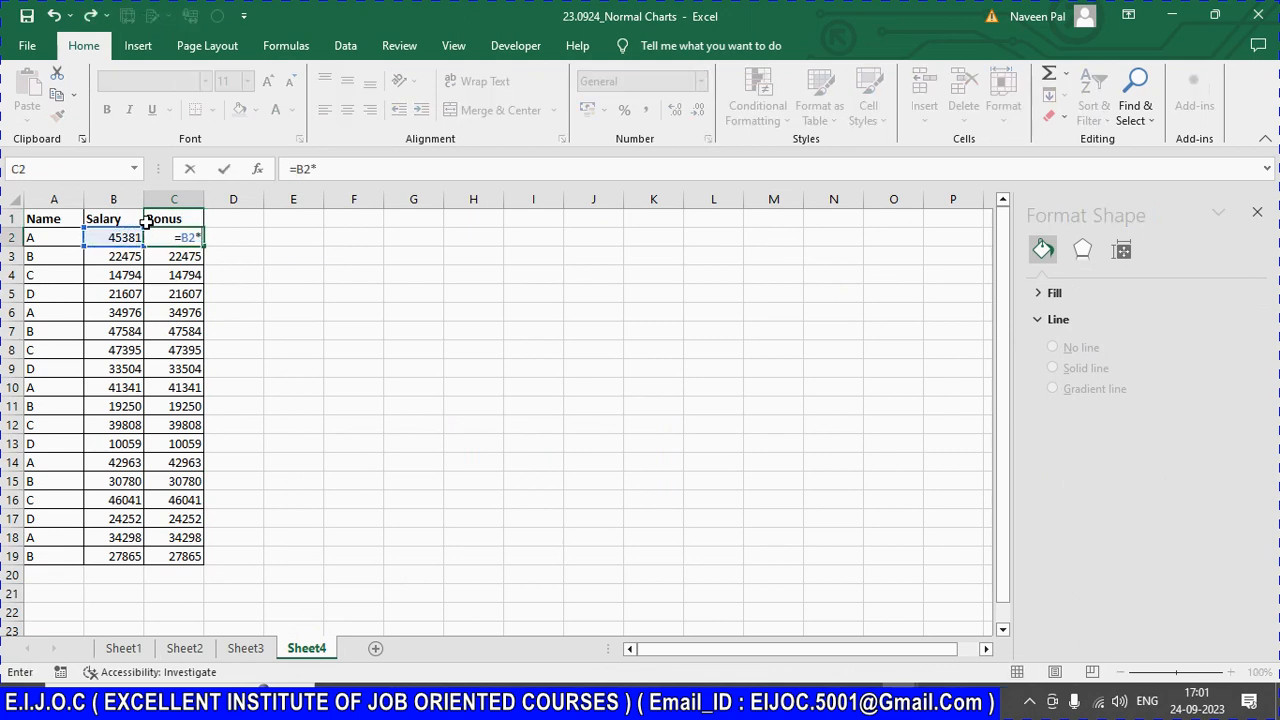
text(*.1)
key(Return)
key(Left)
key(ctrl+Down)
key(Right)
key(ctrl+shift+Up)
key(shift+Down)
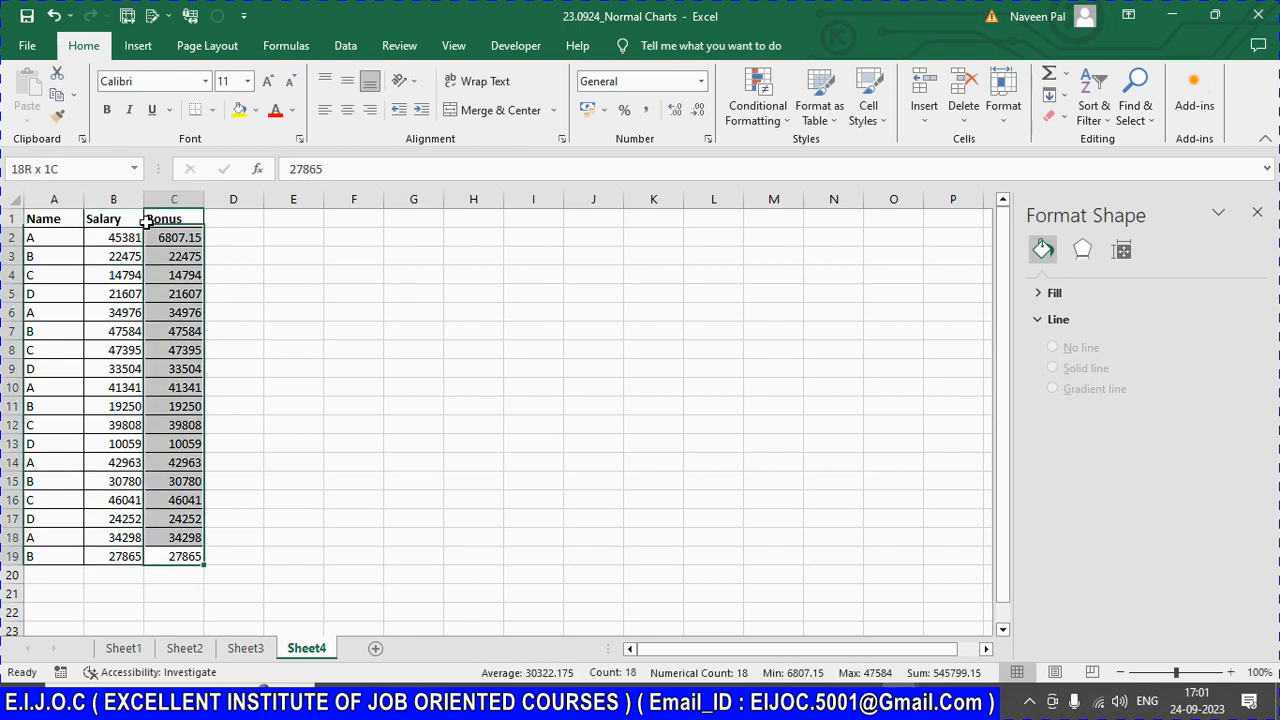
key(ctrl+d)
Step: Replace the Bonus formulas in C2:C19 with their values
key(ctrl+c)
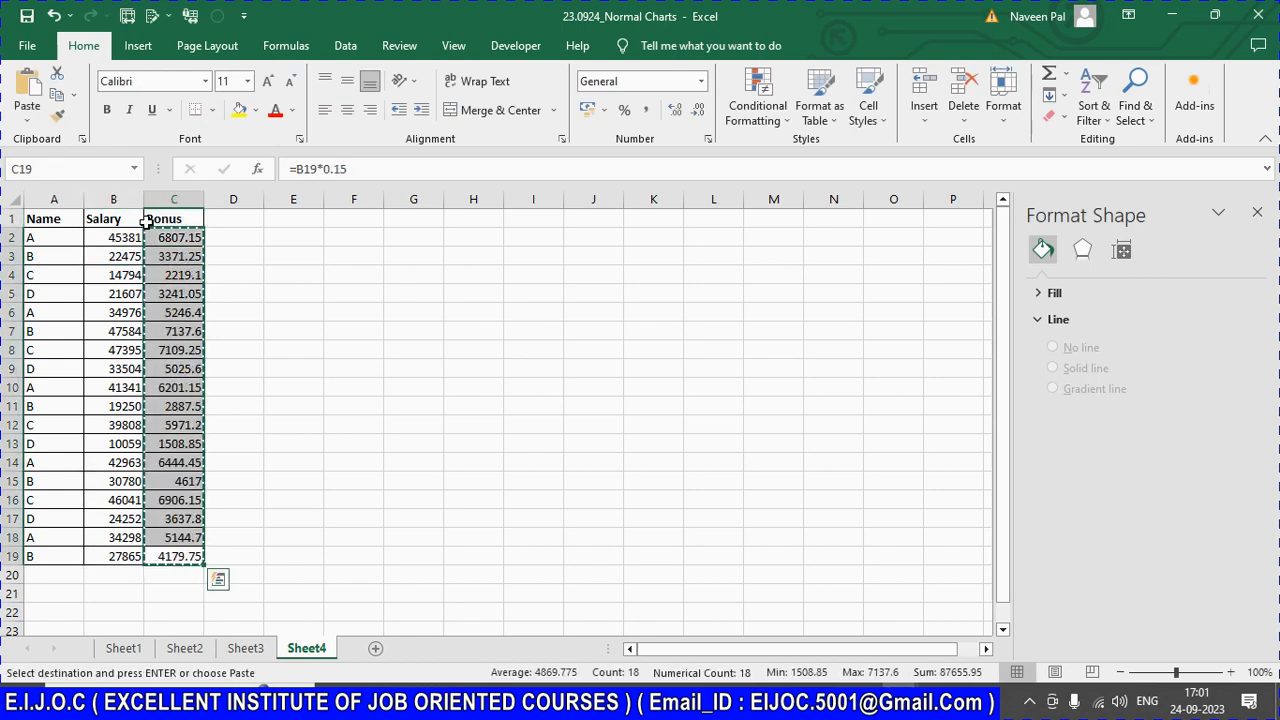
key(ctrl+alt+v)
key(v)
key(Return)
key(Escape)
key(ctrl+Home)
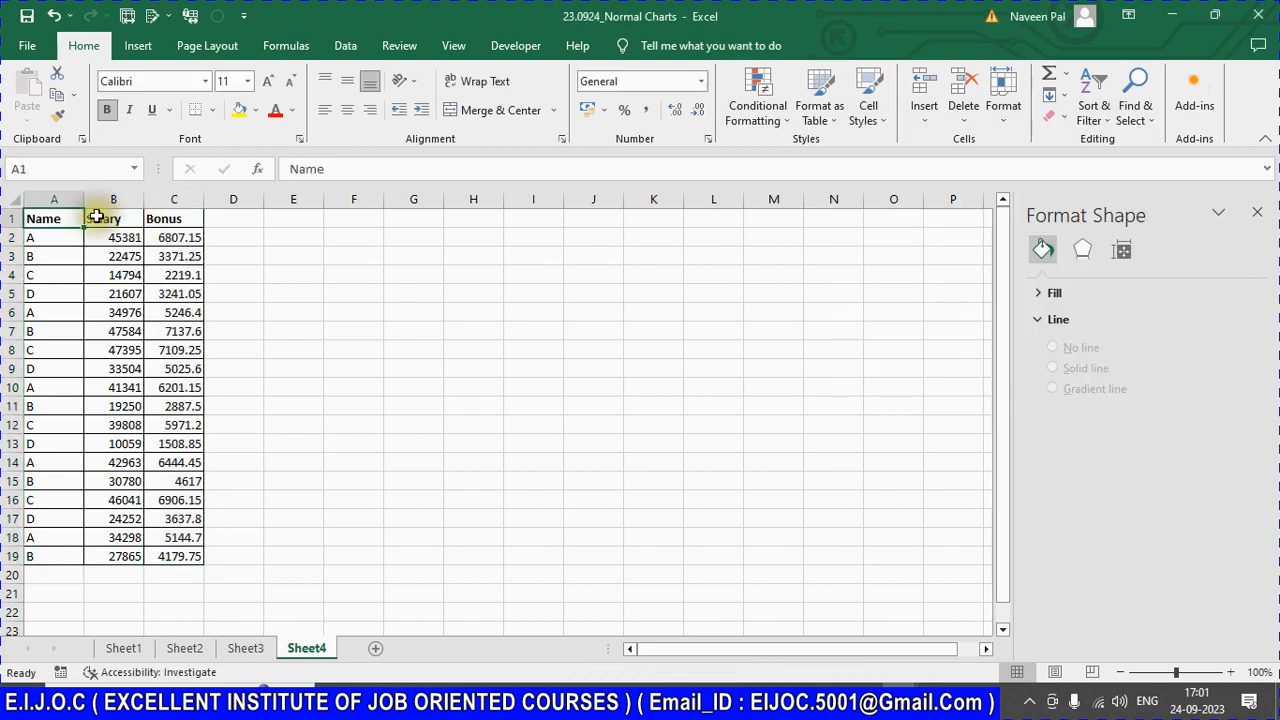
Step: Insert a 2-D clustered column chart from the data in A1:C19
shift+click(185, 557)
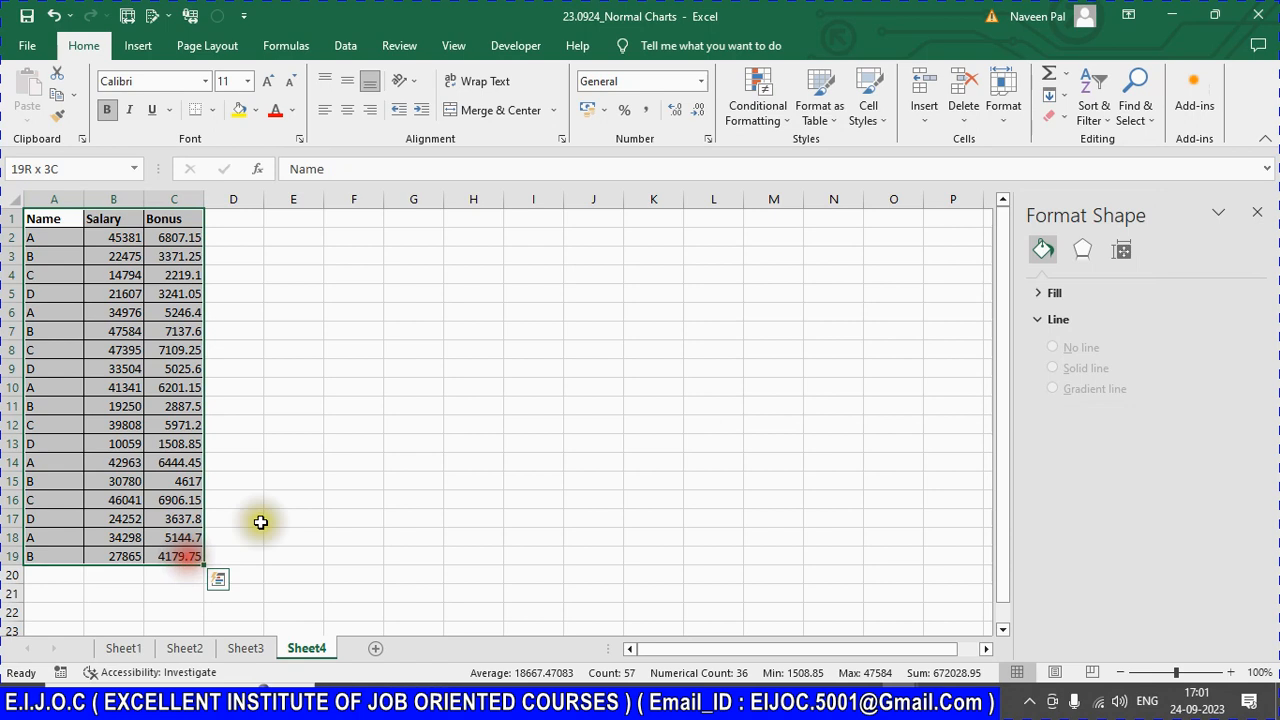
click(141, 44)
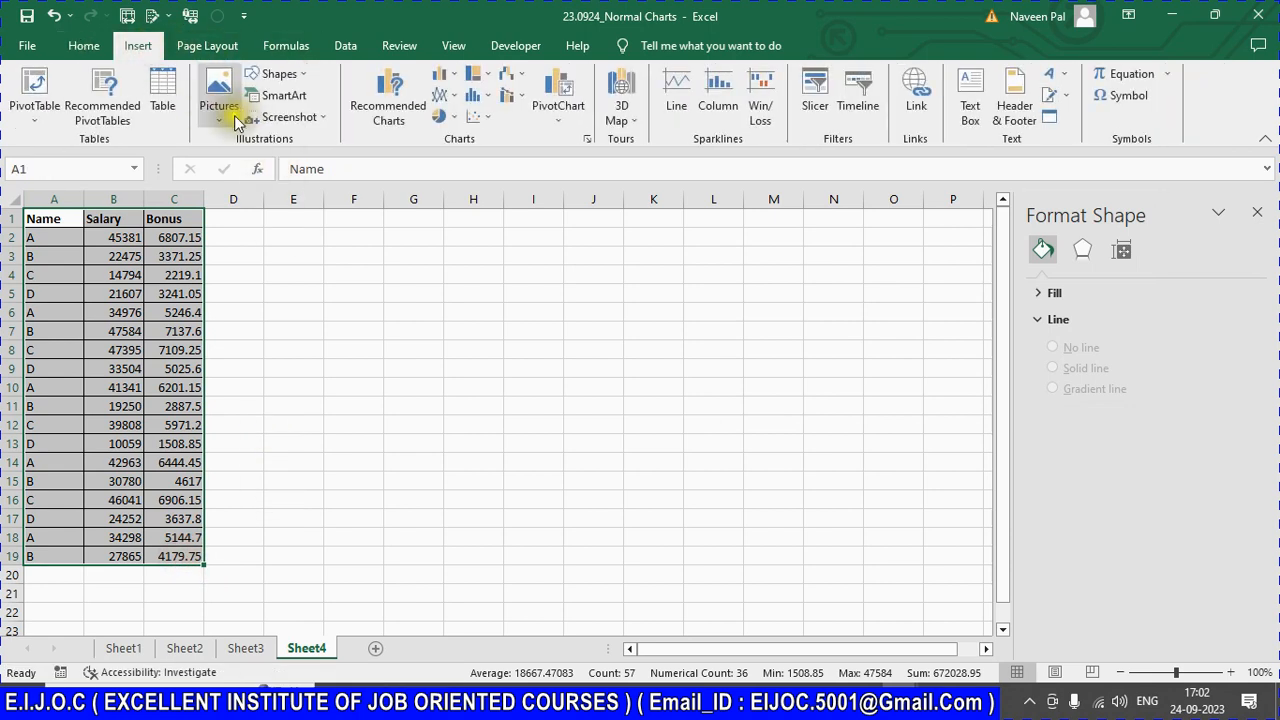
click(456, 77)
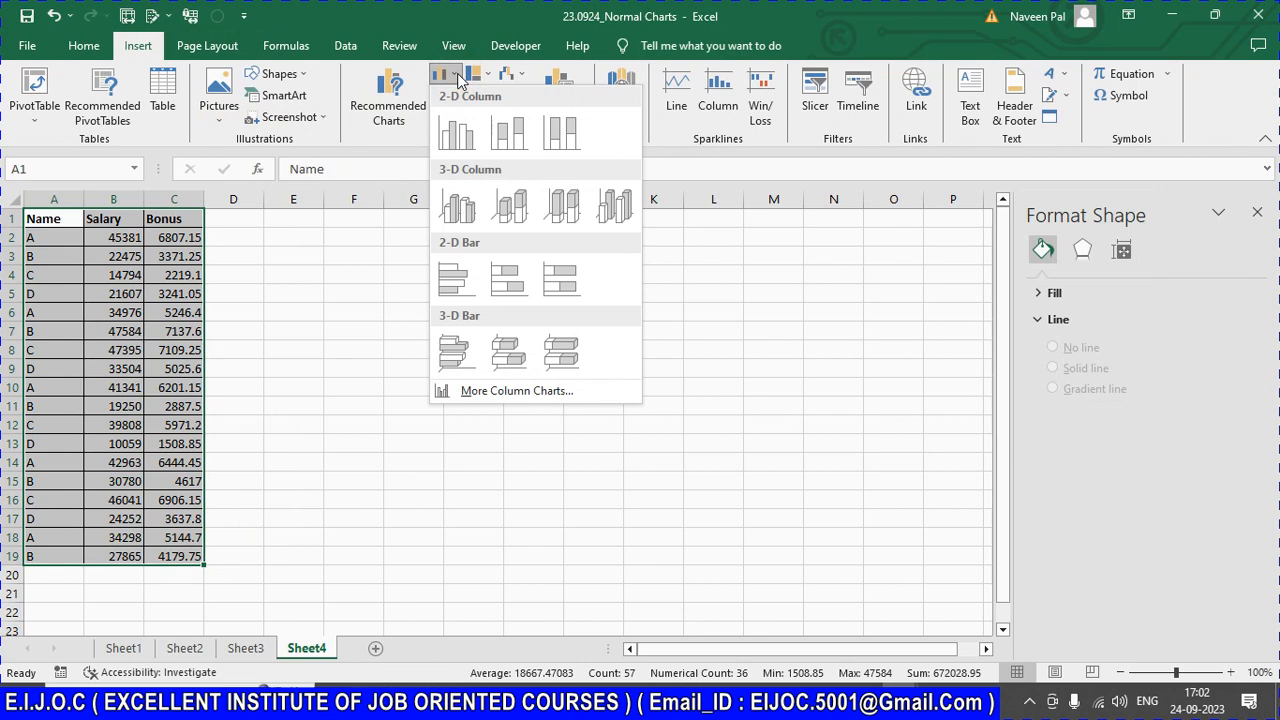
click(458, 140)
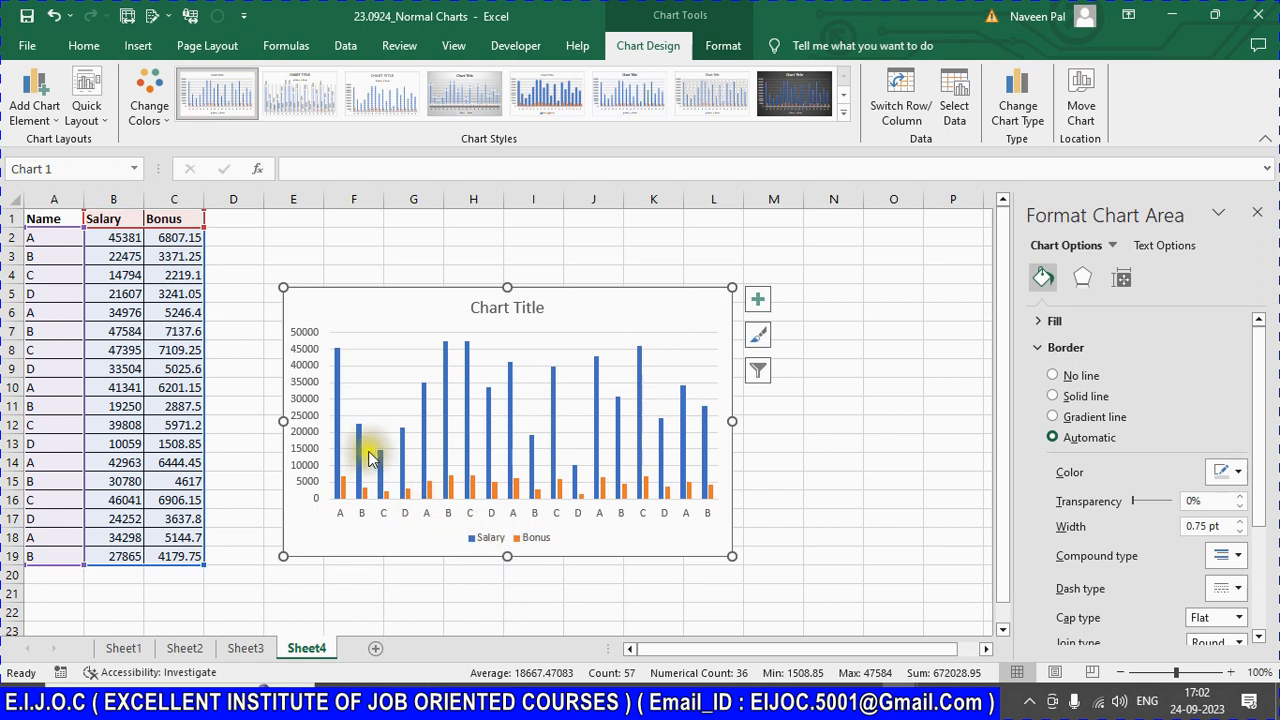
Step: Open the chart type settings for the new chart and choose the Combo category
right_click(412, 313)
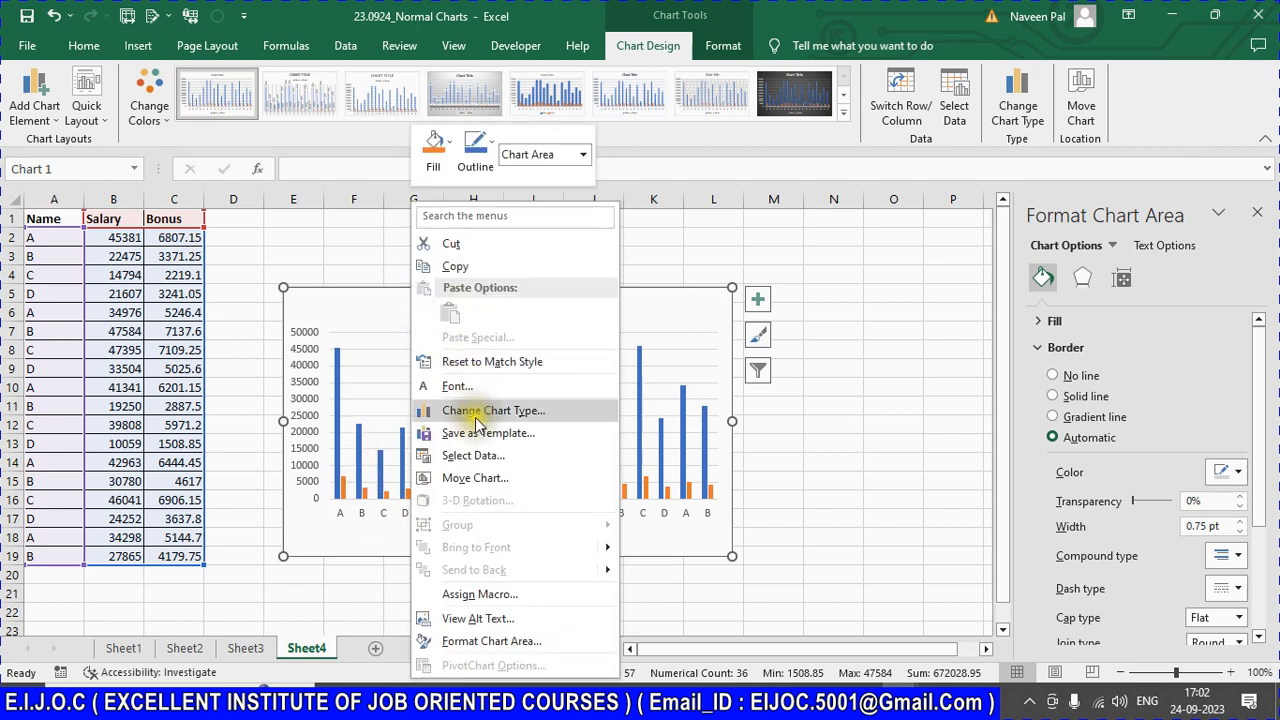
click(475, 412)
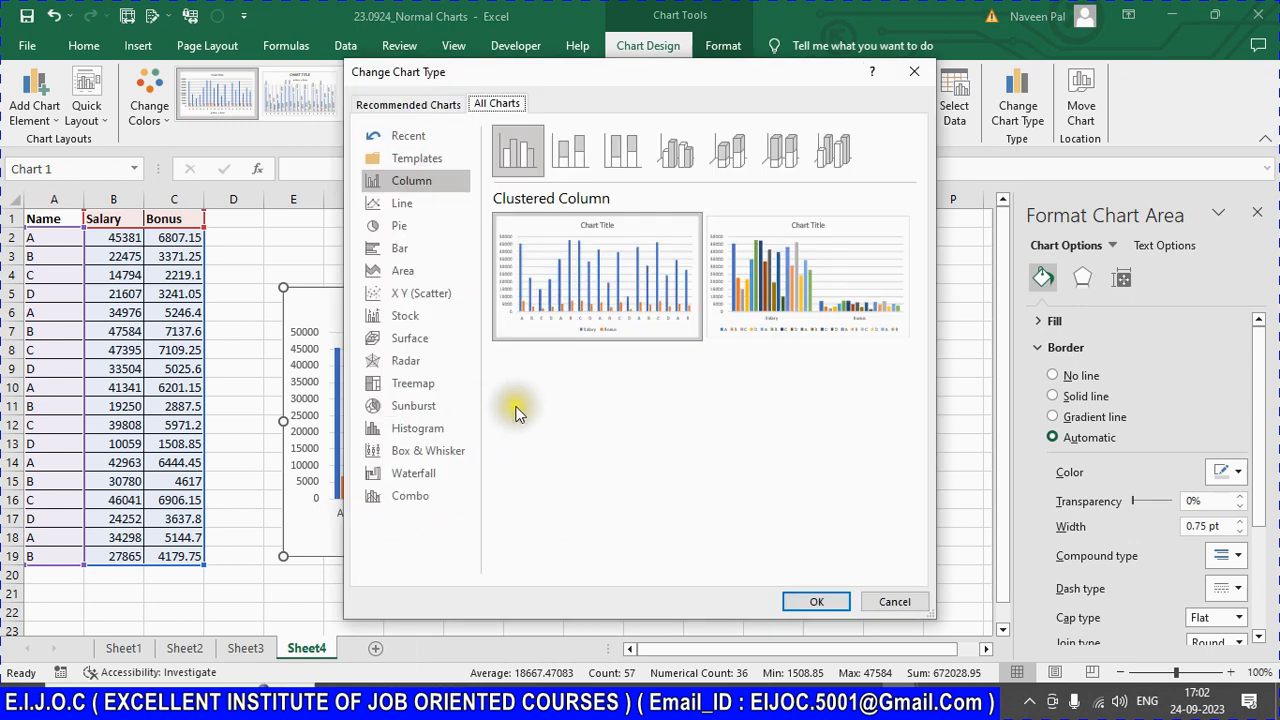
click(392, 498)
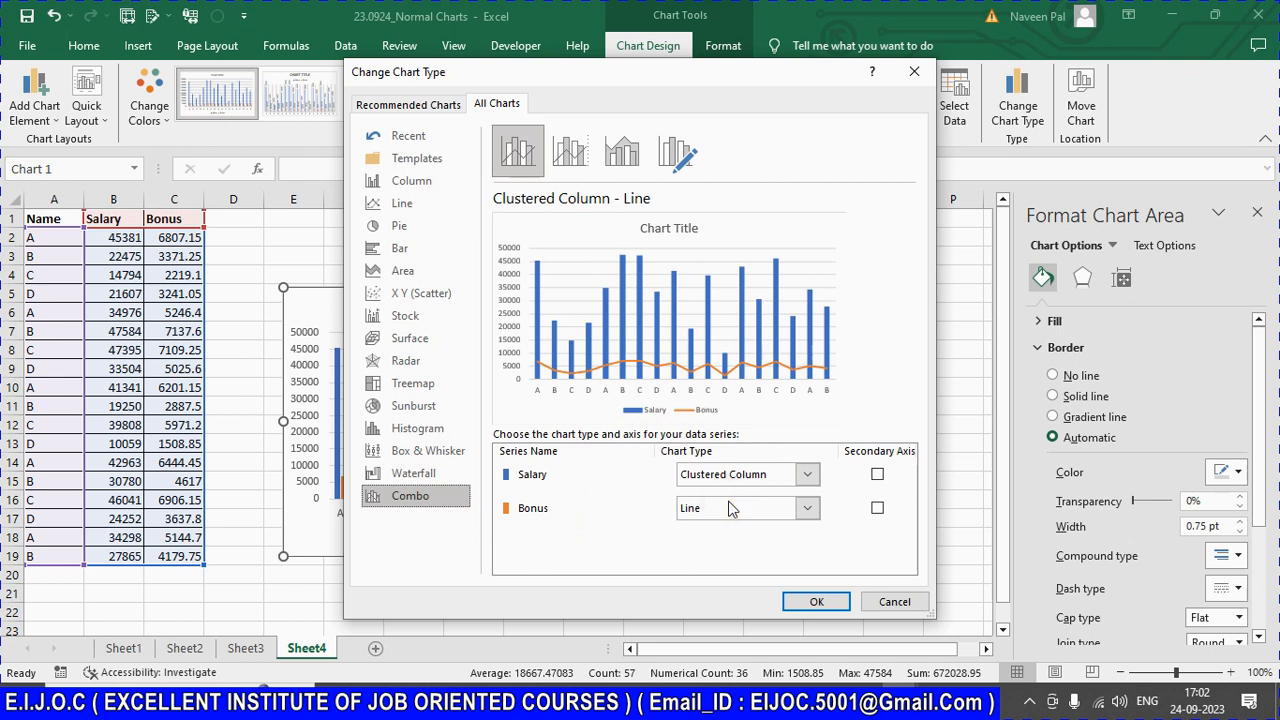
Step: Look at the chart types available for the Salary series and set the Bonus series to Stacked Line with Markers
click(806, 476)
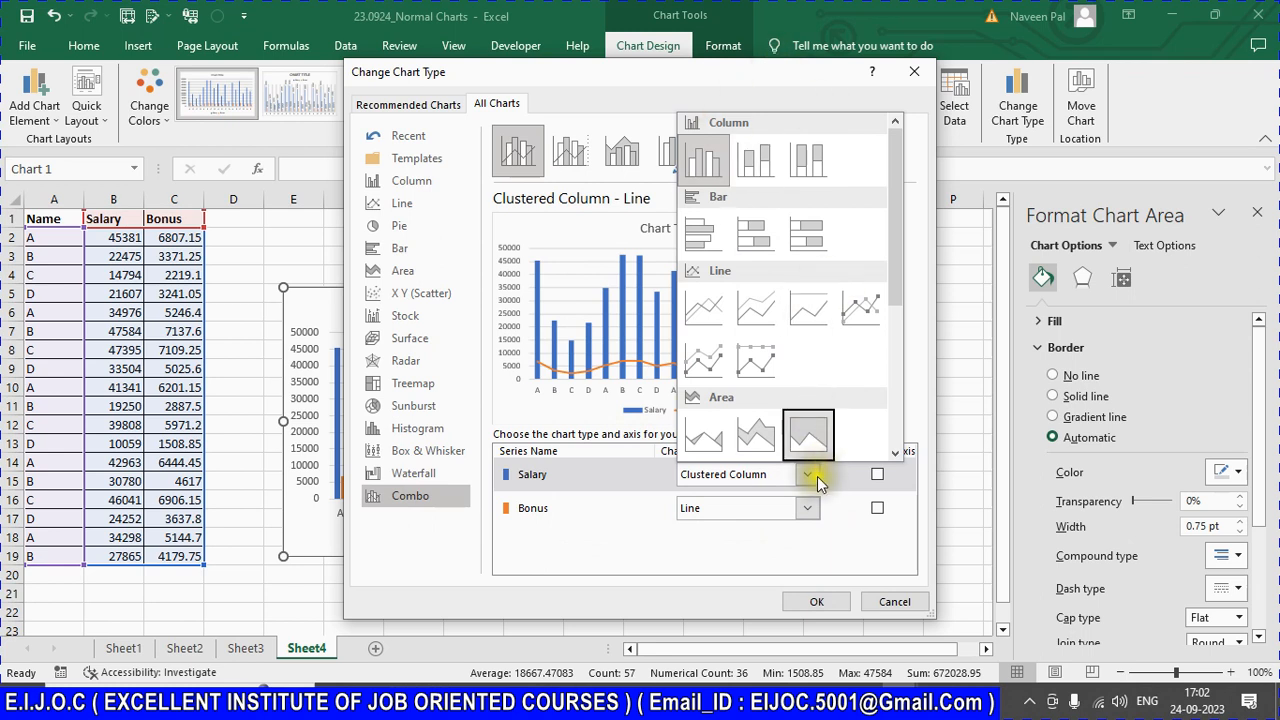
click(815, 477)
click(813, 509)
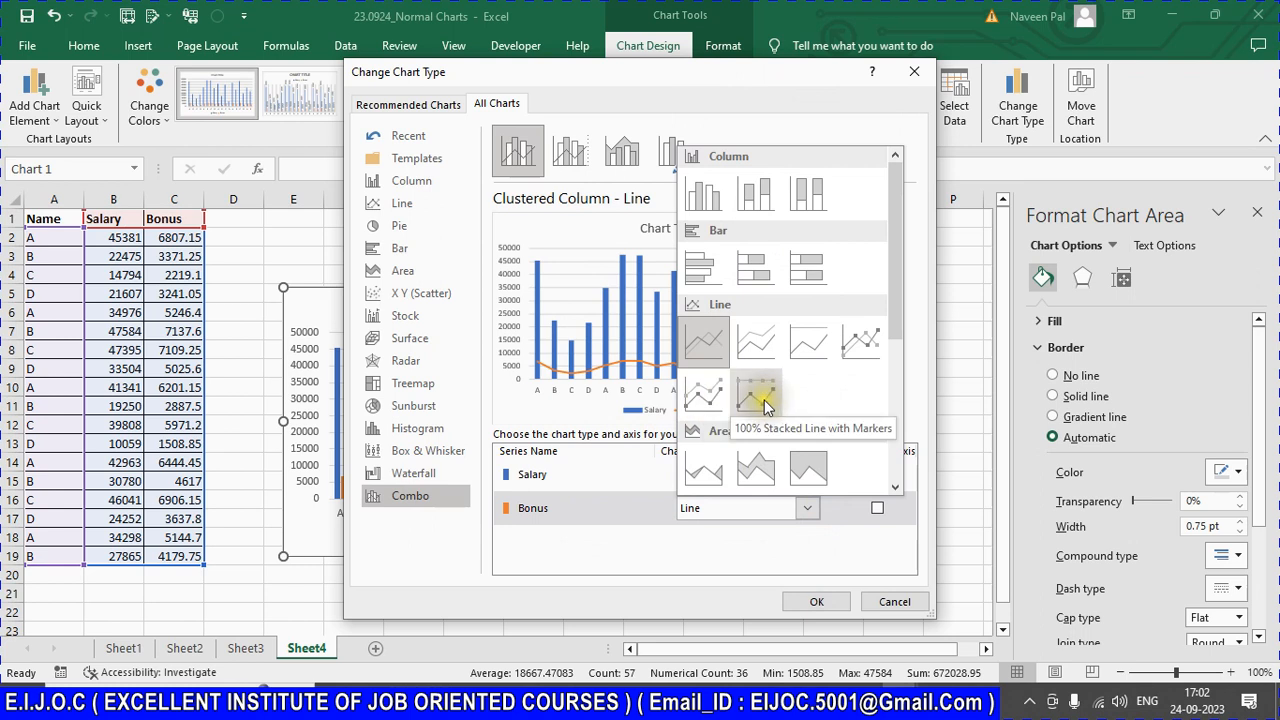
click(715, 398)
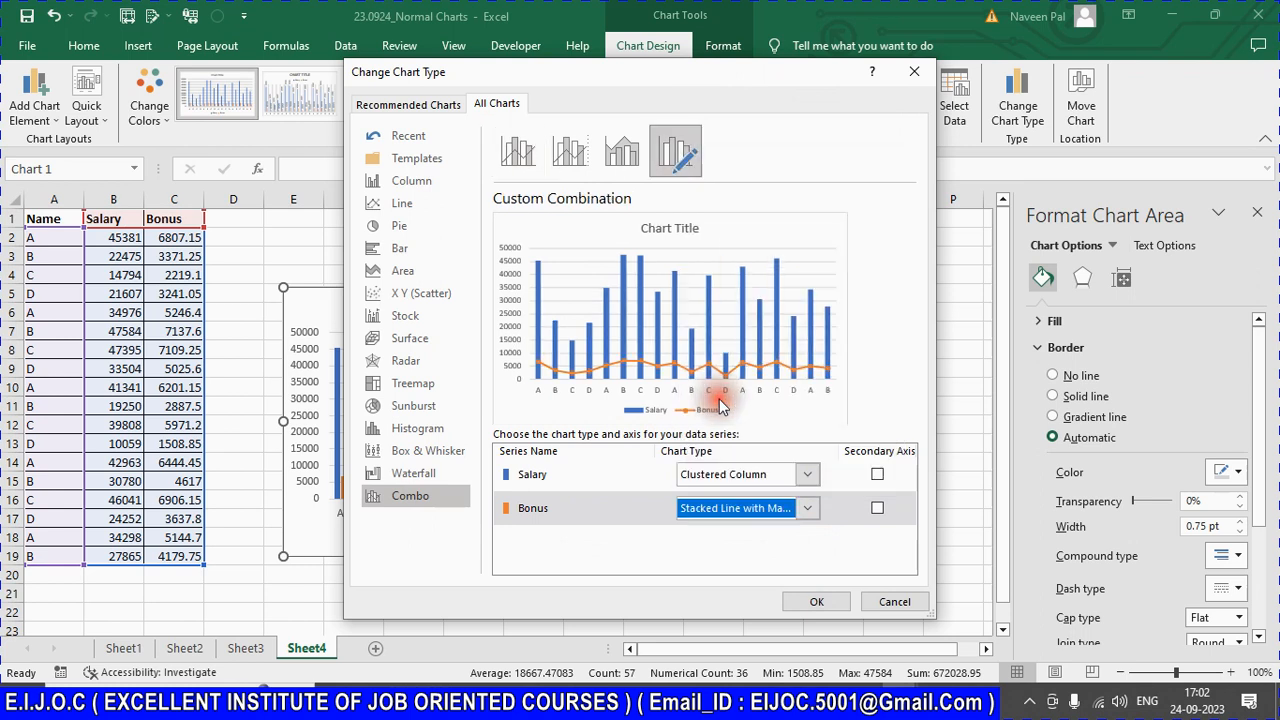
Step: Try the secondary axis for the Salary series and for the Bonus series, leaving both on the primary axis
click(877, 476)
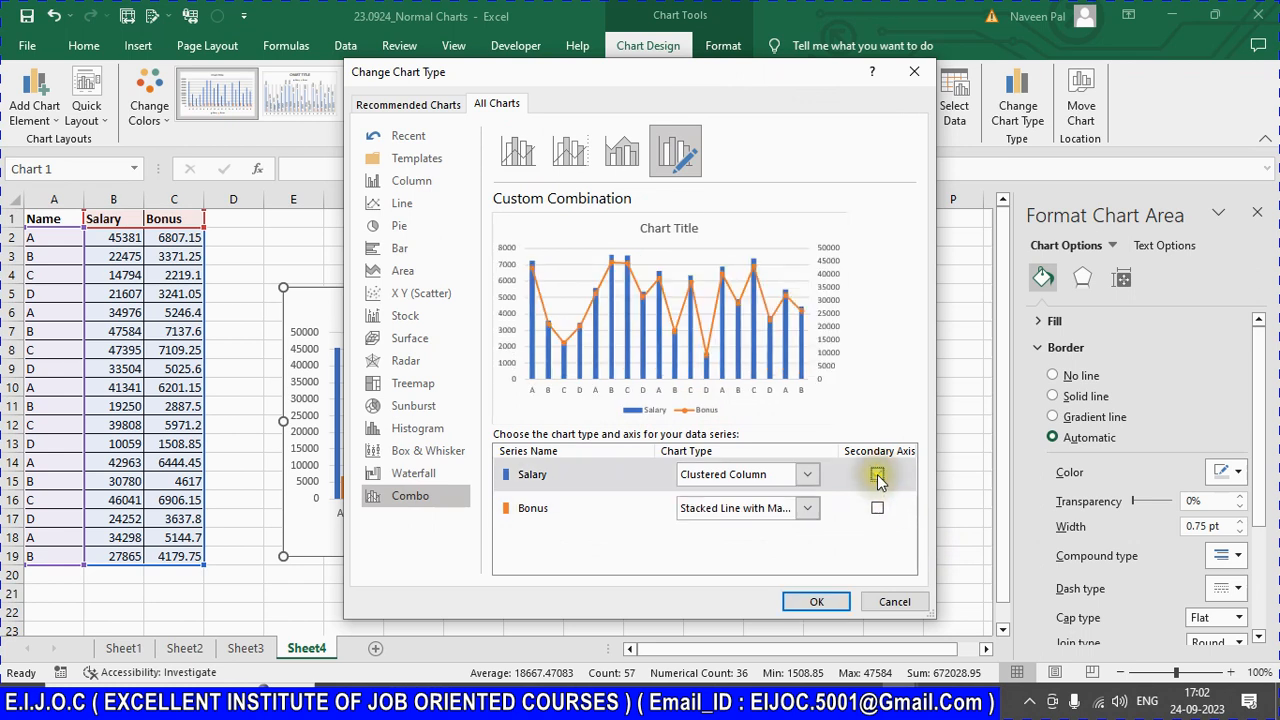
click(877, 476)
click(877, 508)
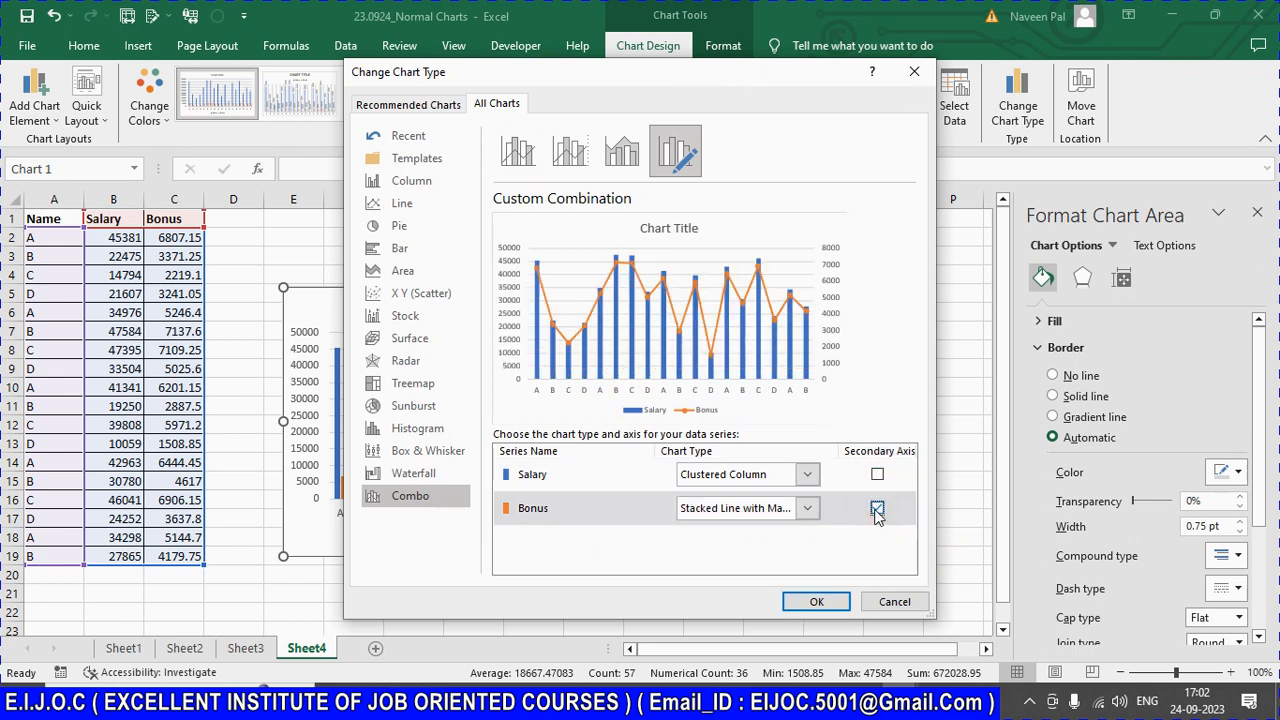
click(876, 509)
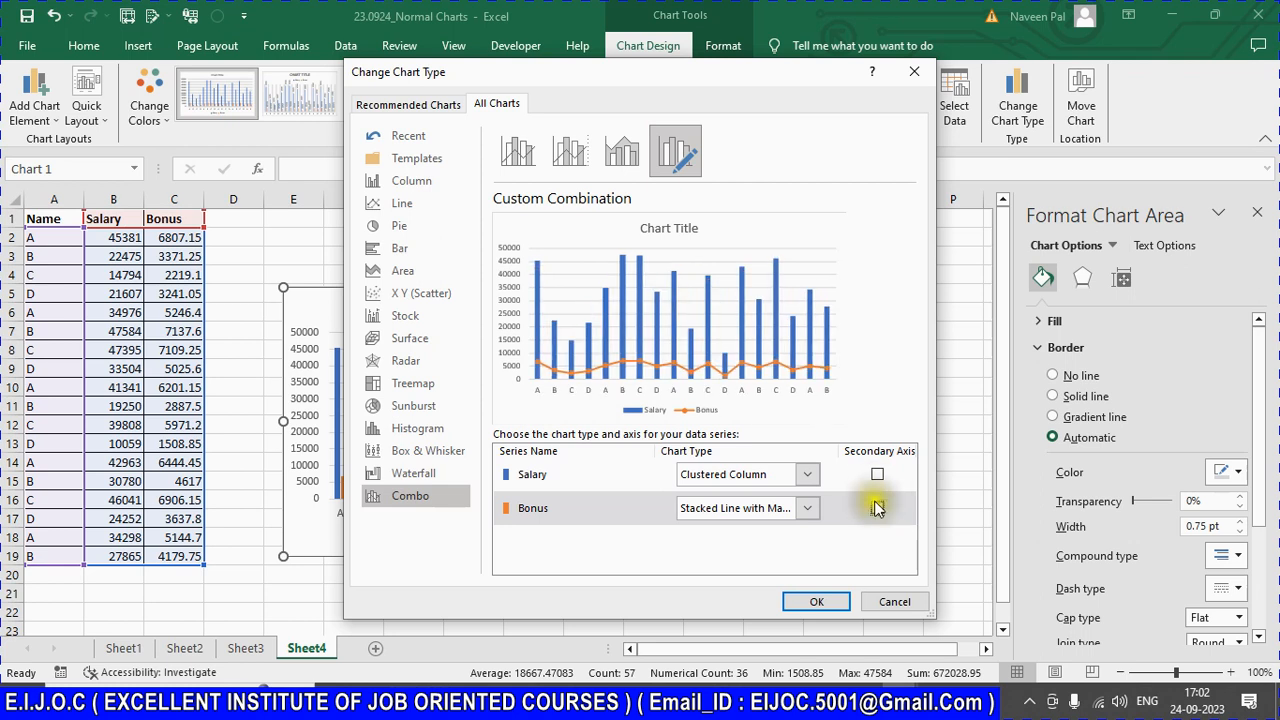
click(877, 476)
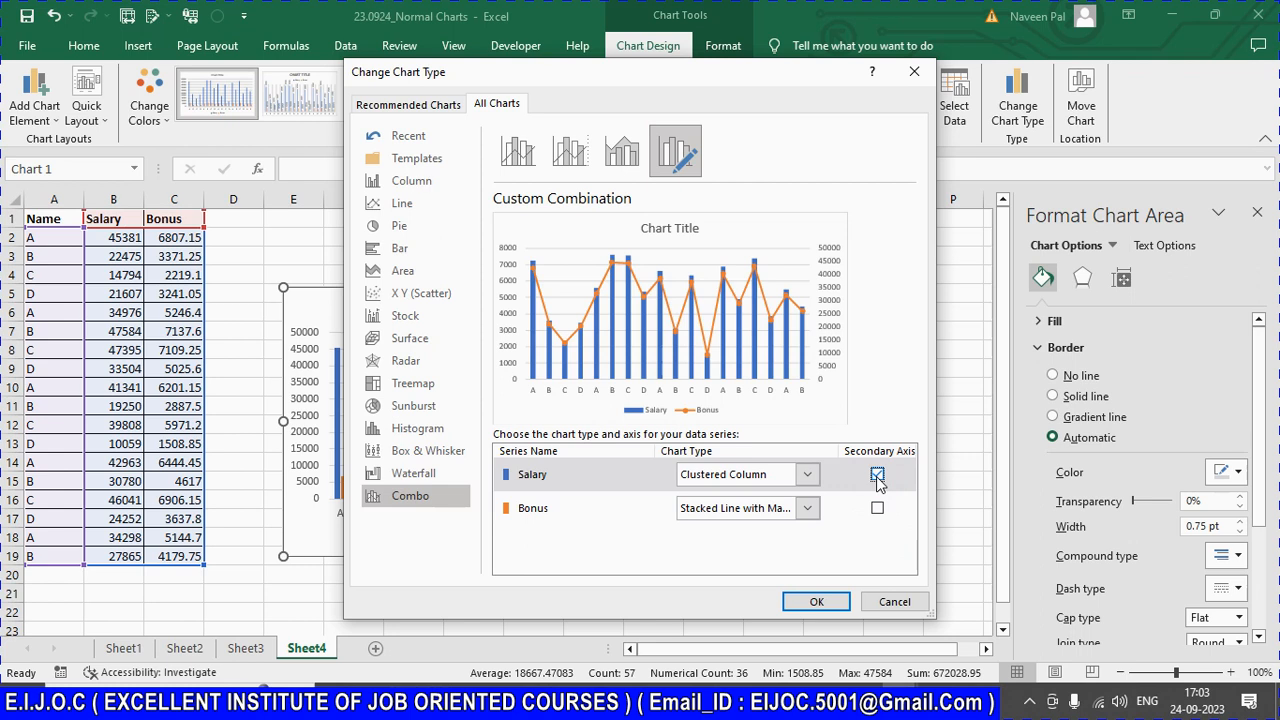
click(877, 476)
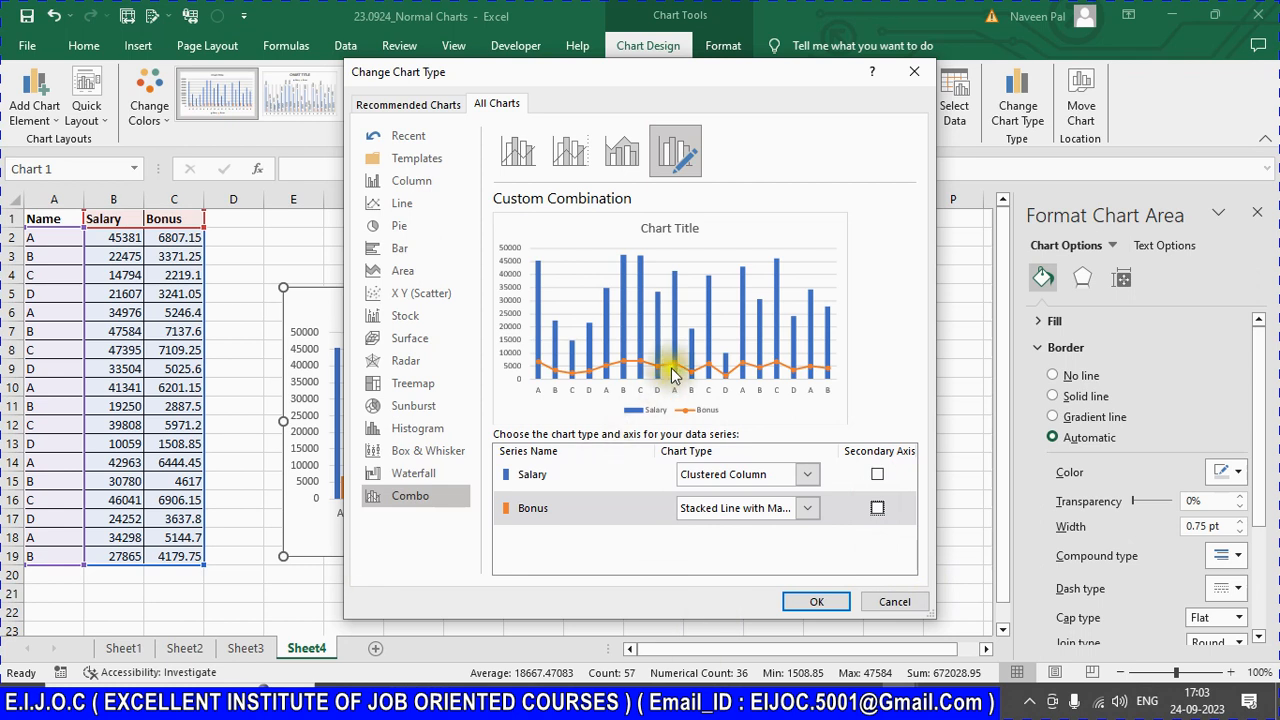
Step: Preview each chart category from Column, Line and Pie through Box & Whisker and Waterfall for the salary and bonus data
click(400, 182)
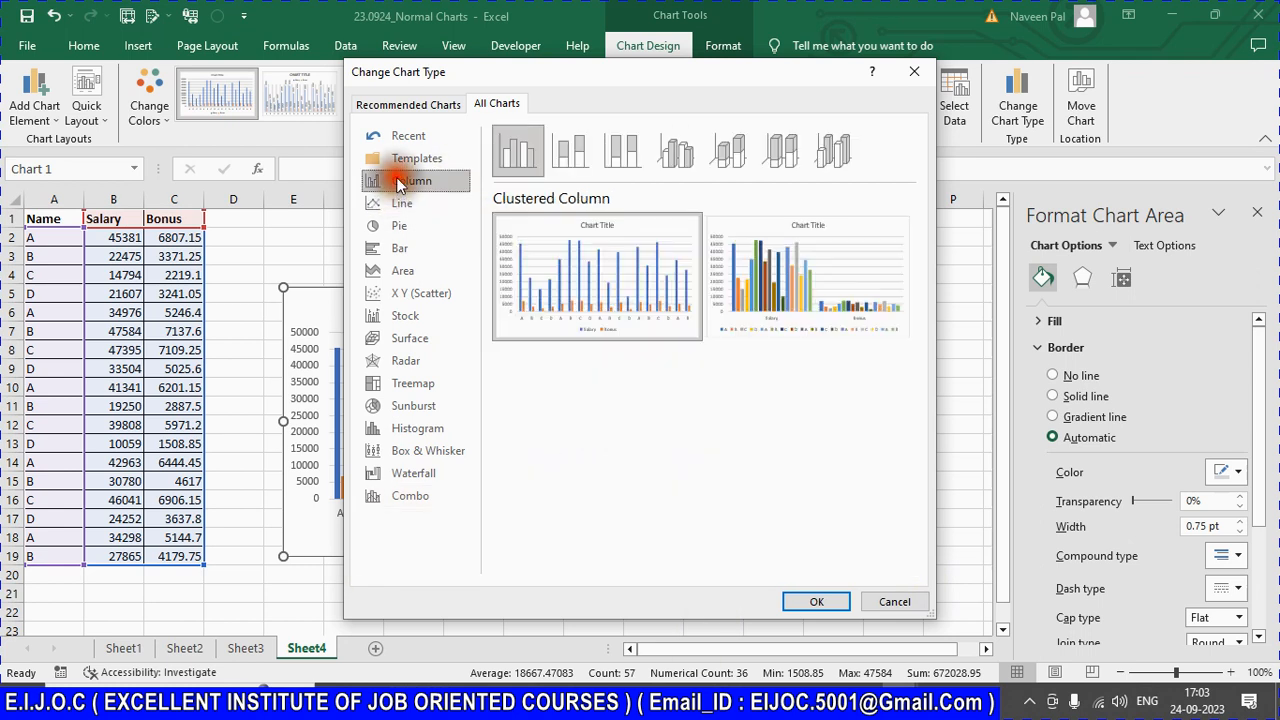
click(396, 207)
click(394, 226)
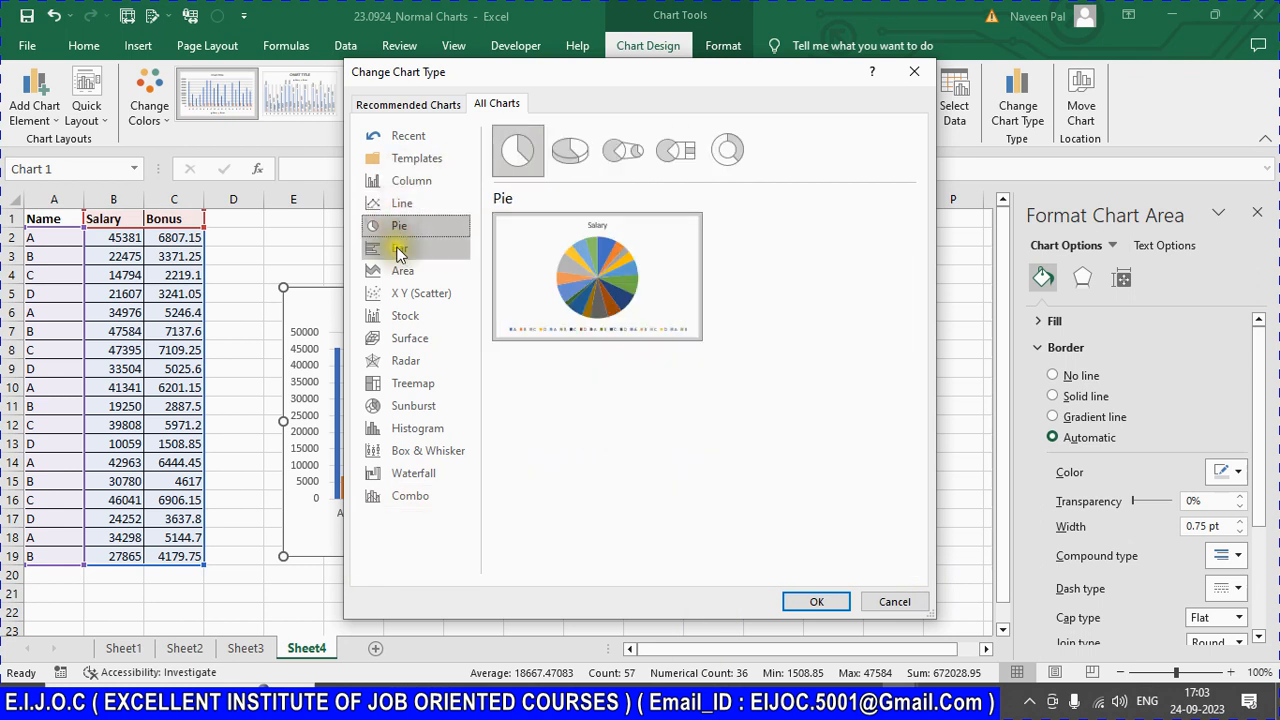
click(398, 250)
click(398, 270)
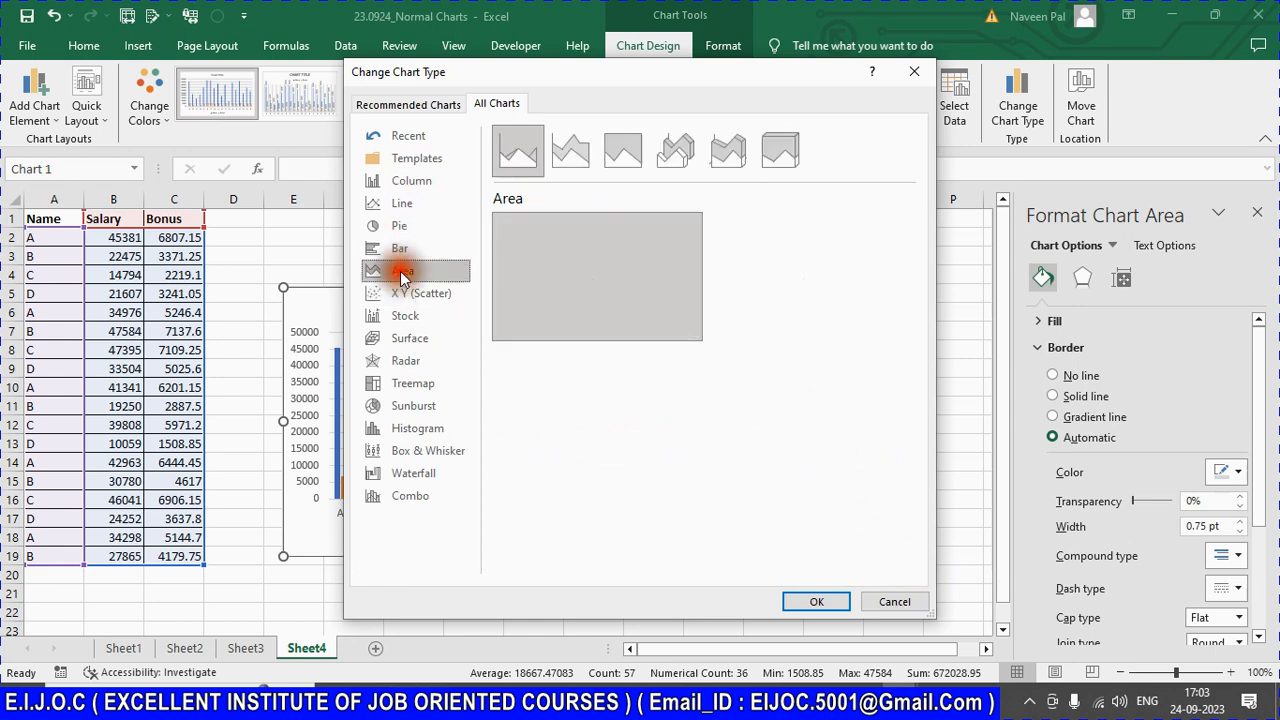
click(400, 292)
click(400, 315)
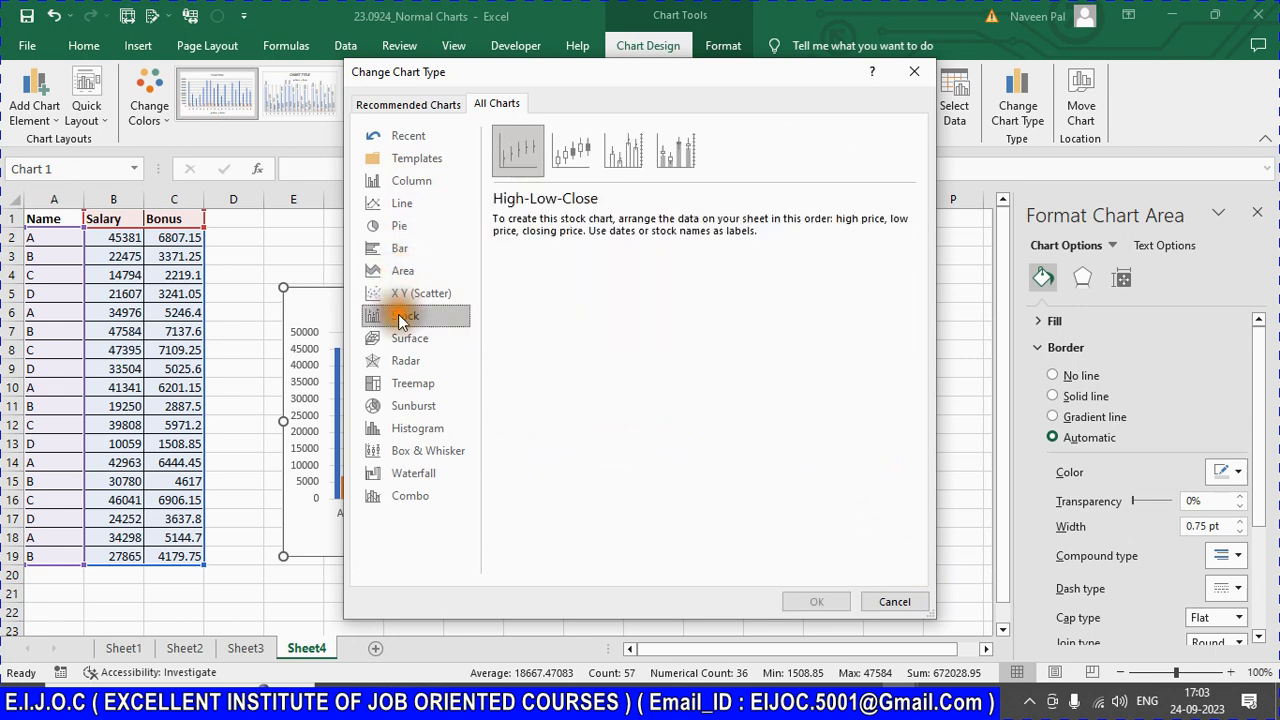
click(403, 339)
click(407, 362)
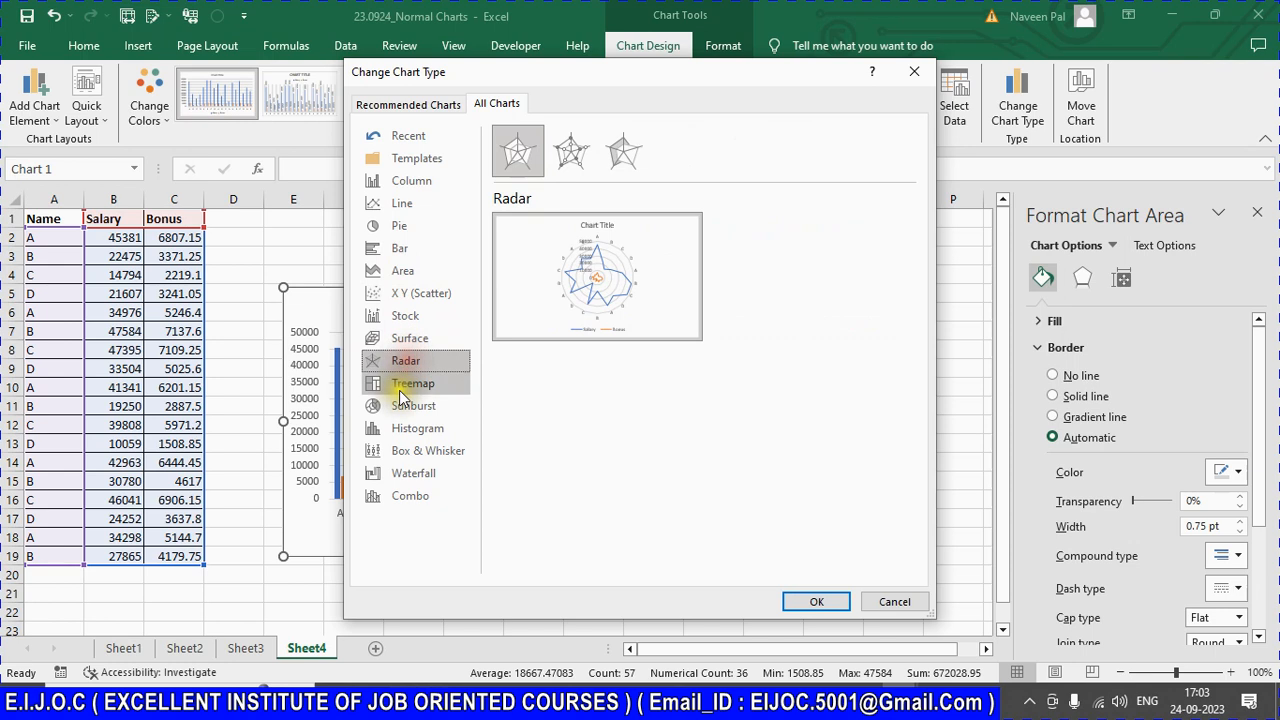
click(410, 384)
click(407, 405)
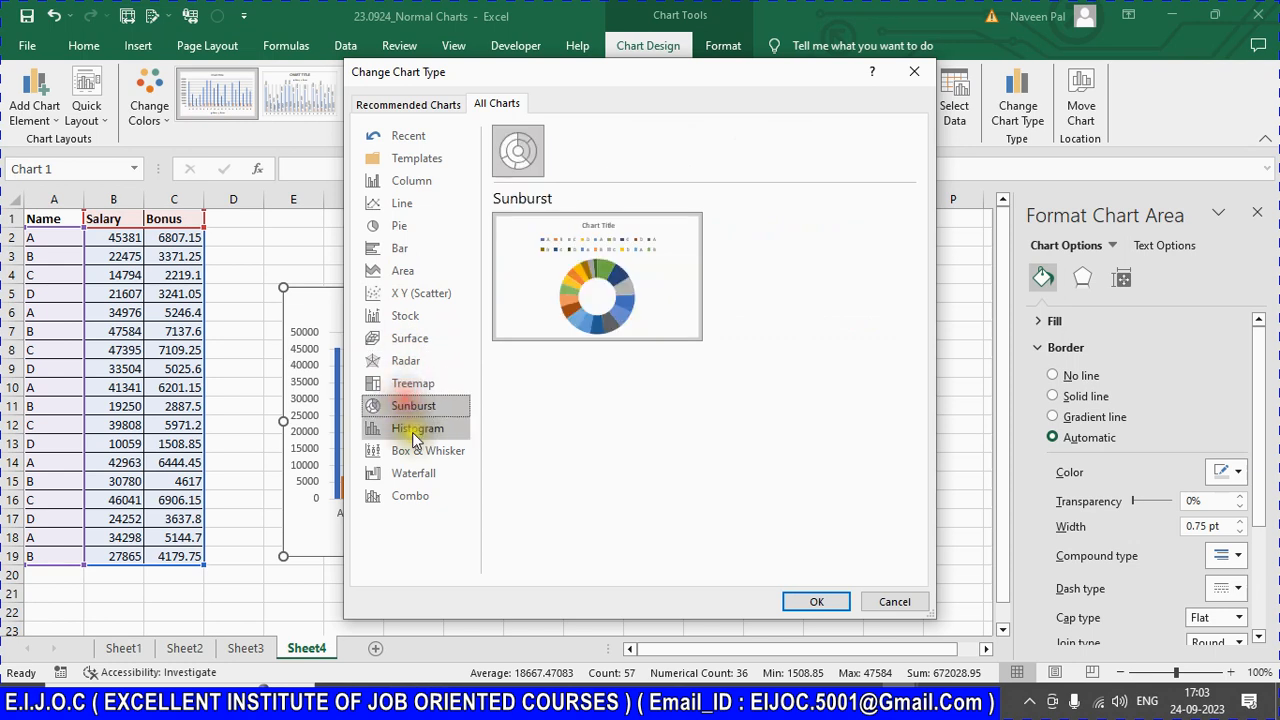
click(412, 429)
click(415, 453)
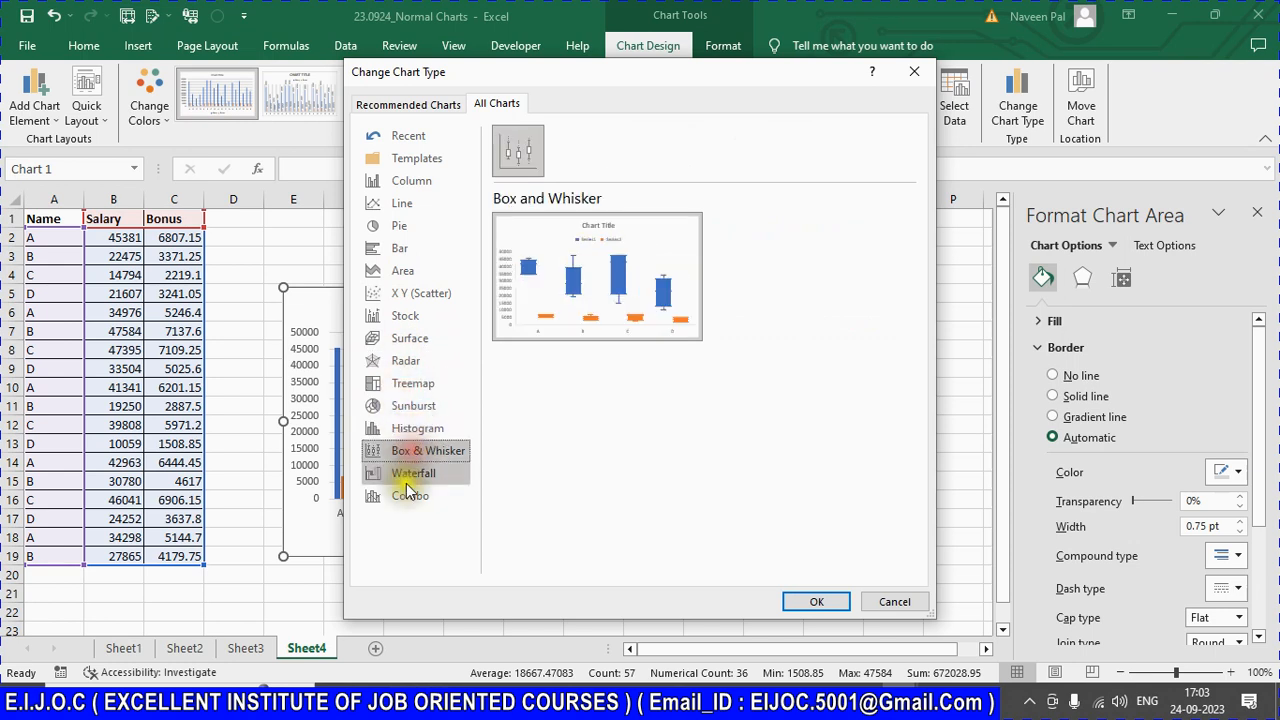
click(408, 474)
Step: Apply the Clustered Column - Line combo to the chart, with Salary as columns and Bonus as a line
click(399, 498)
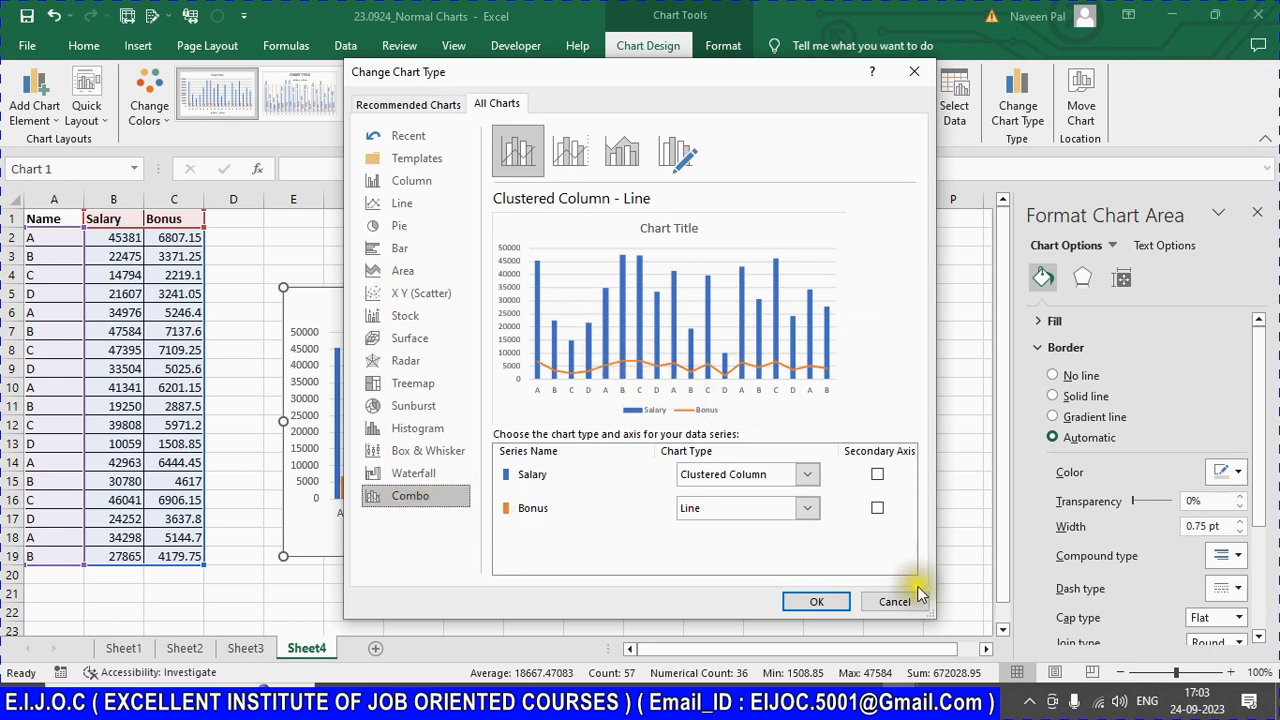
click(817, 603)
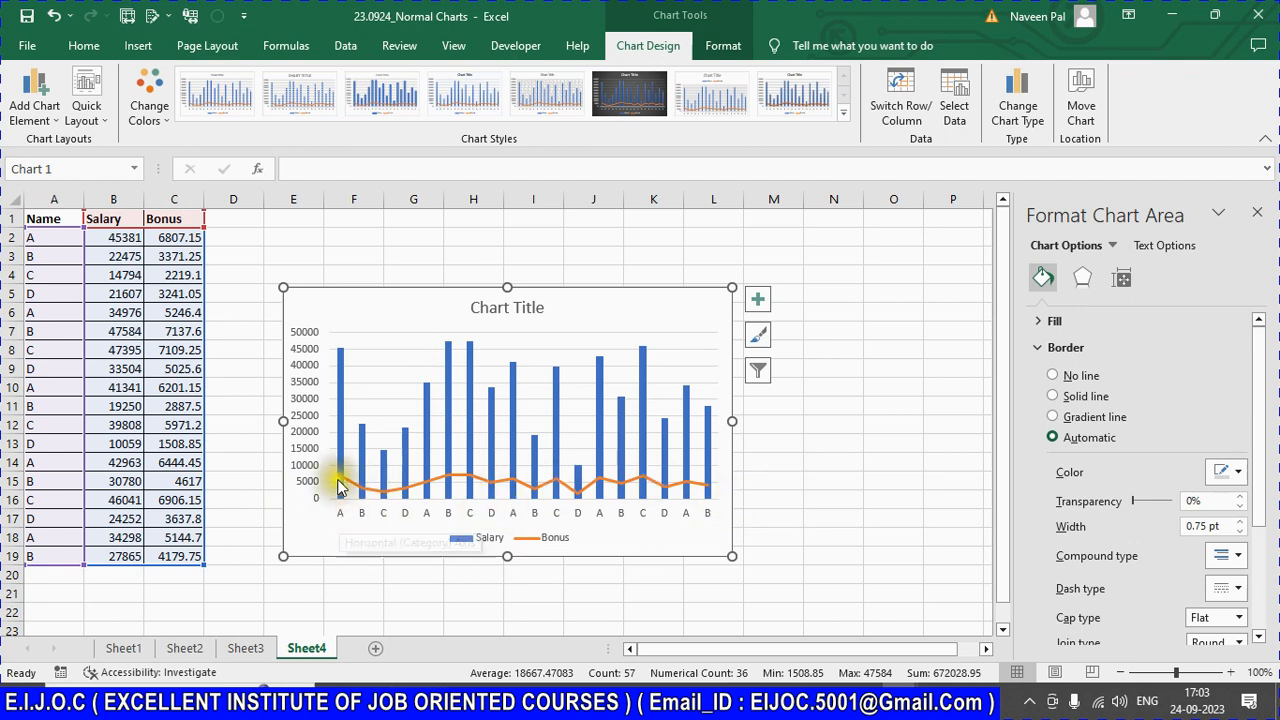
mouse_move(338, 485)
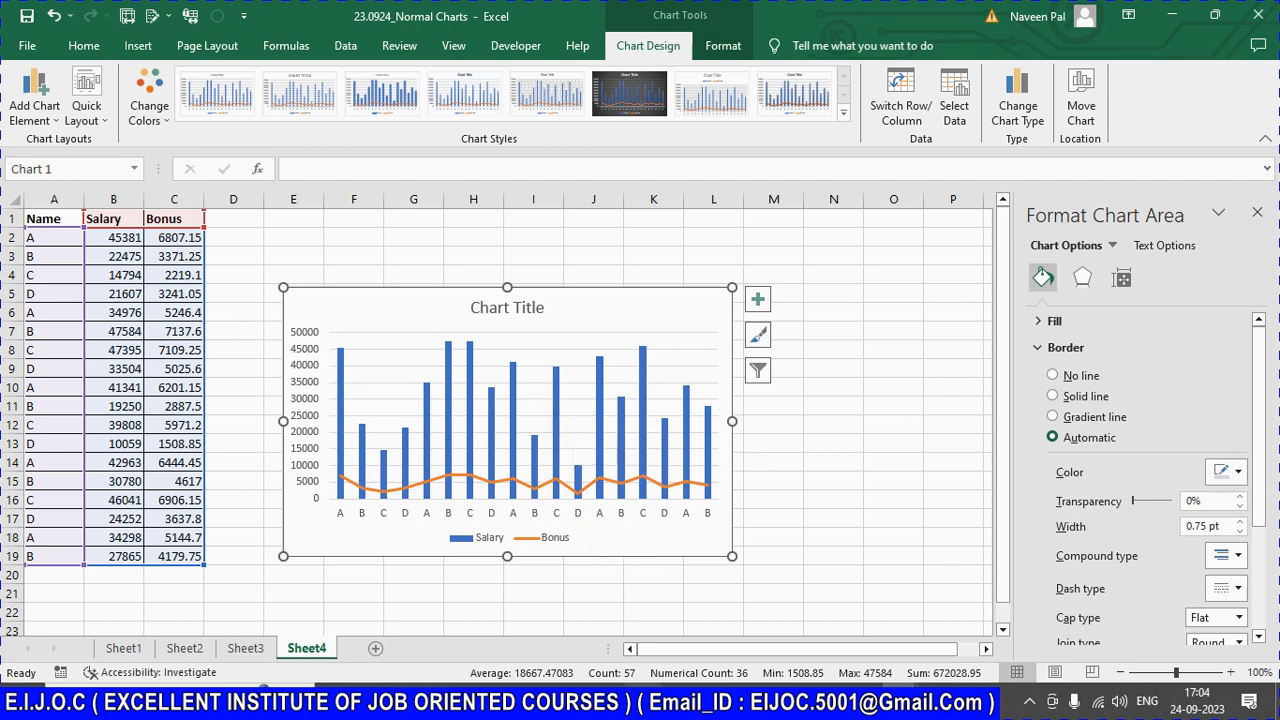
click(847, 390)
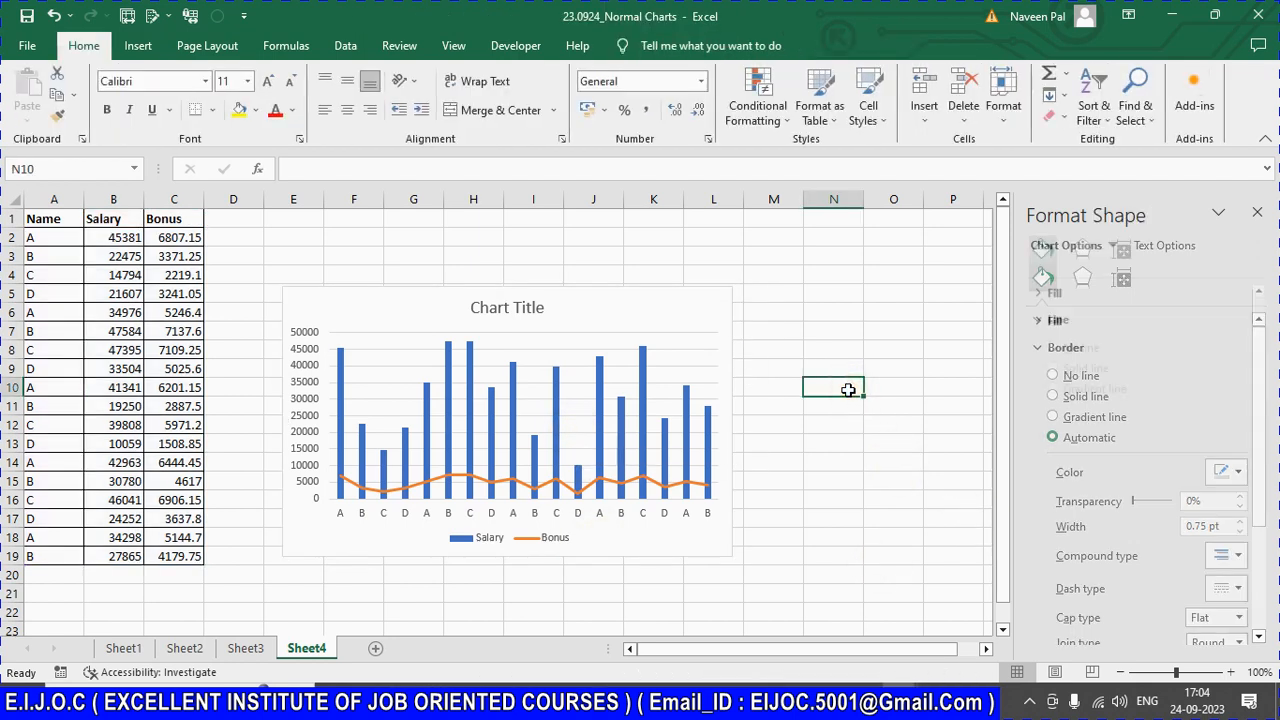
click(578, 248)
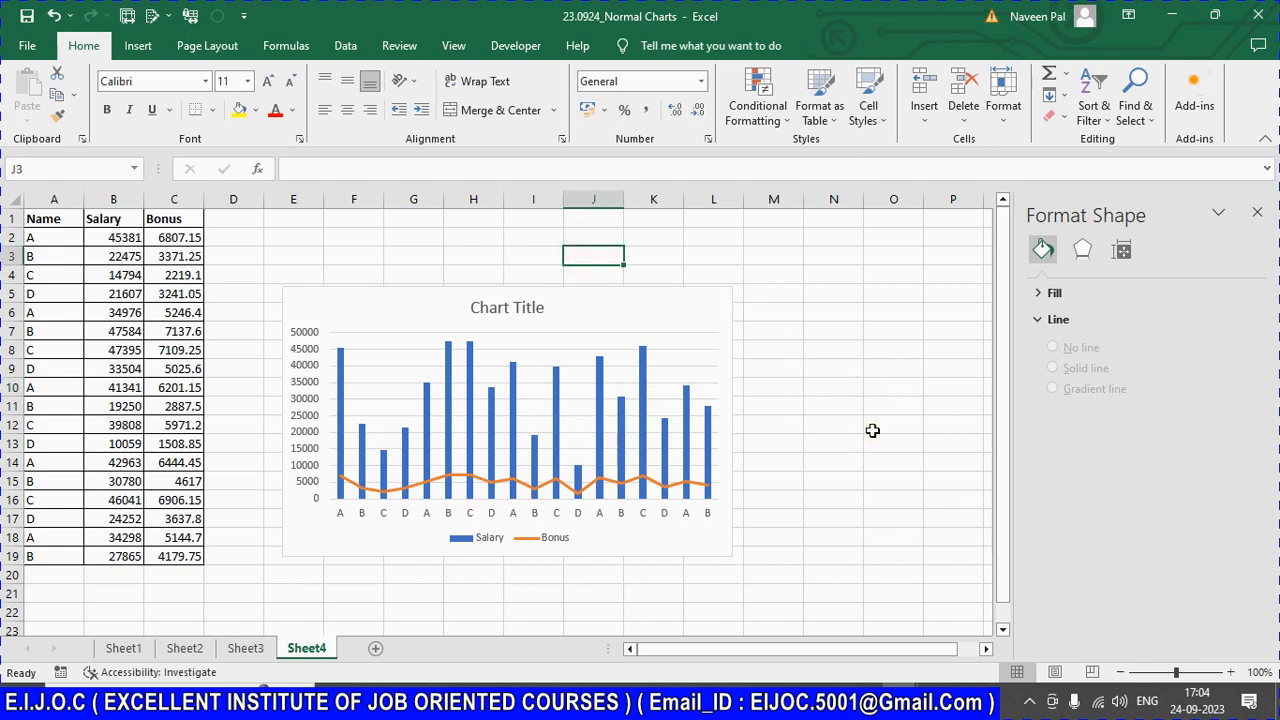
Step: In the EXCEL-STATUS - ALL workbook, copy the Done status and date from the PIVOT CHARTS row to the NORMAL CHARTS row
key(ctrl+Tab)
key(ctrl+Tab)
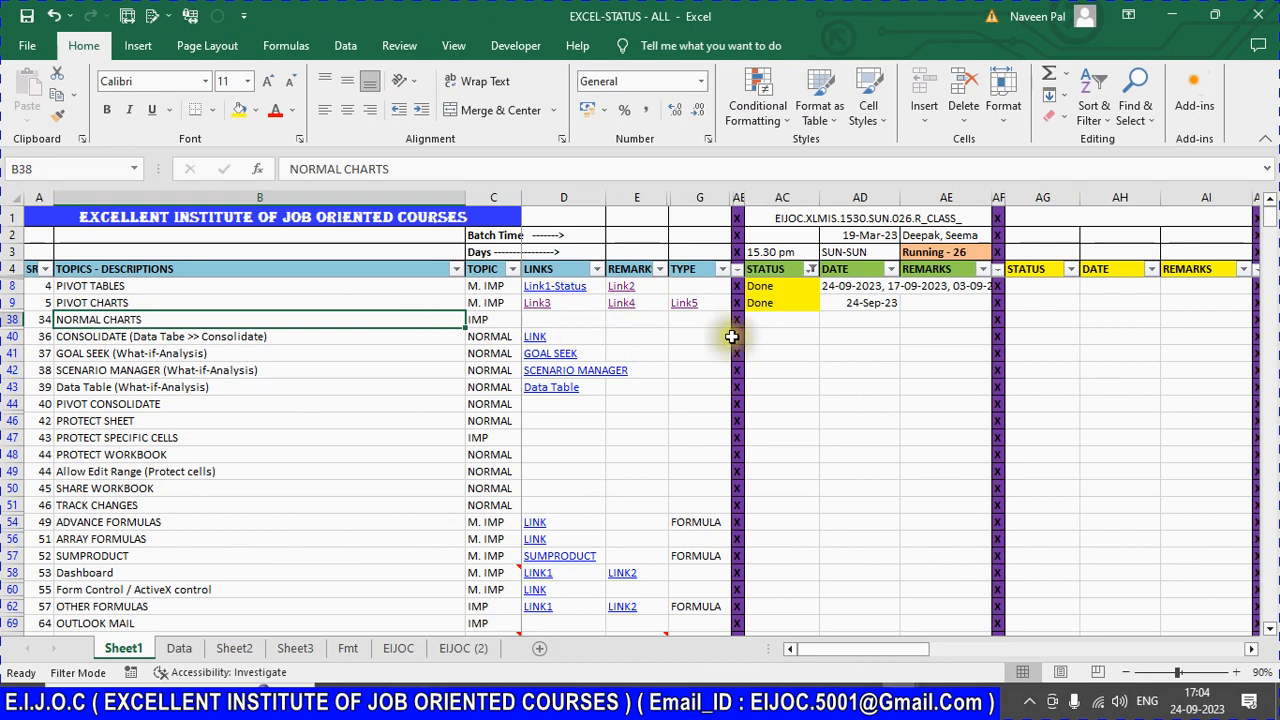
drag(778, 307, 870, 305)
key(ctrl+c)
click(796, 323)
key(ctrl+v)
key(Escape)
key(Left)
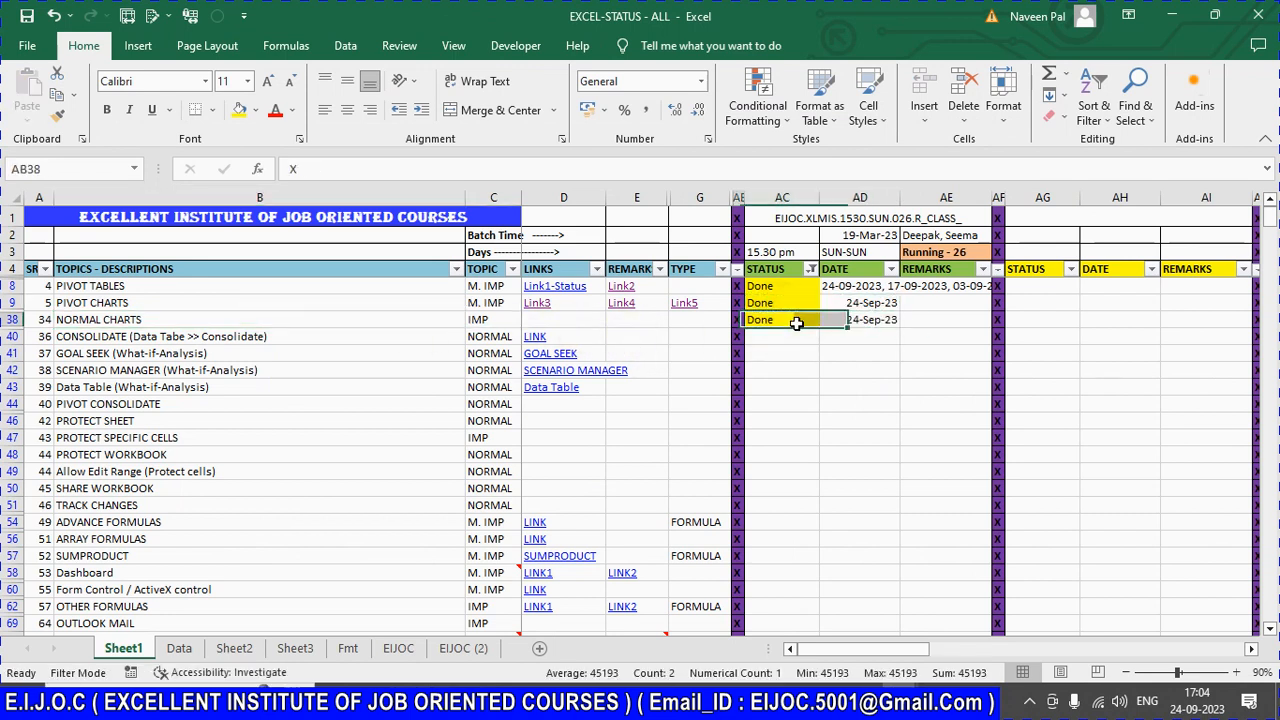
key(shift+space)
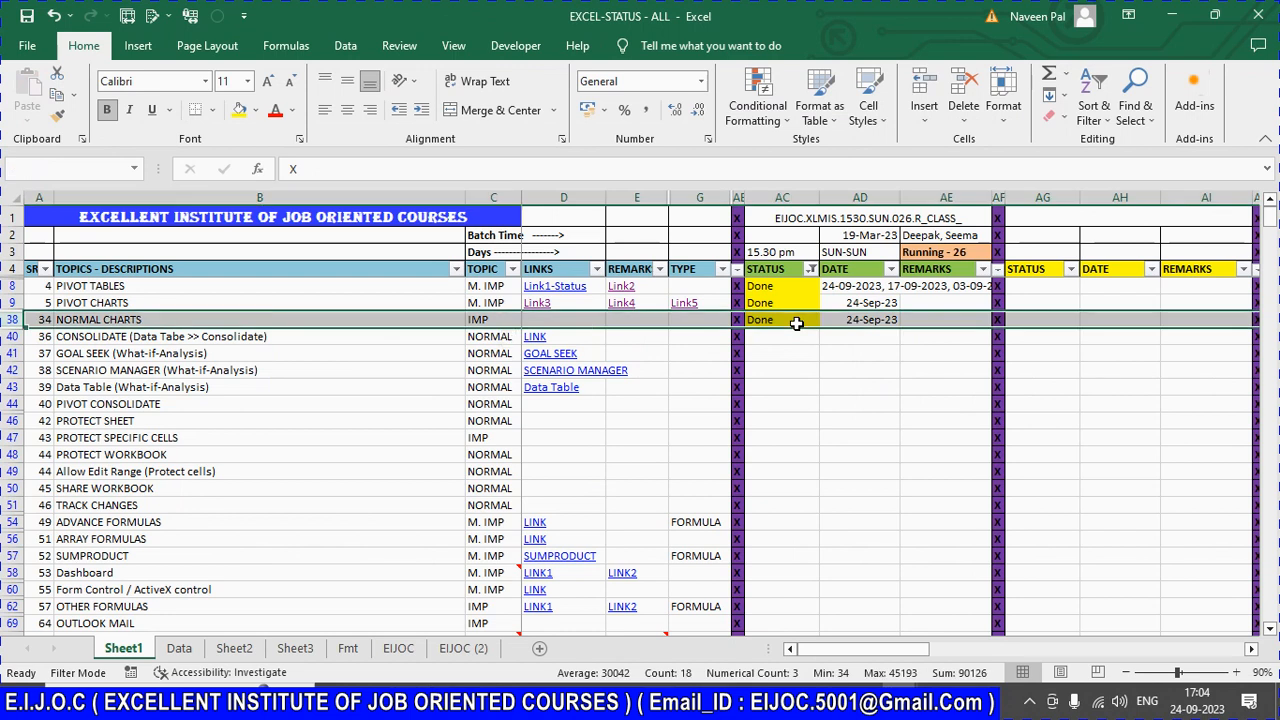
key(Up)
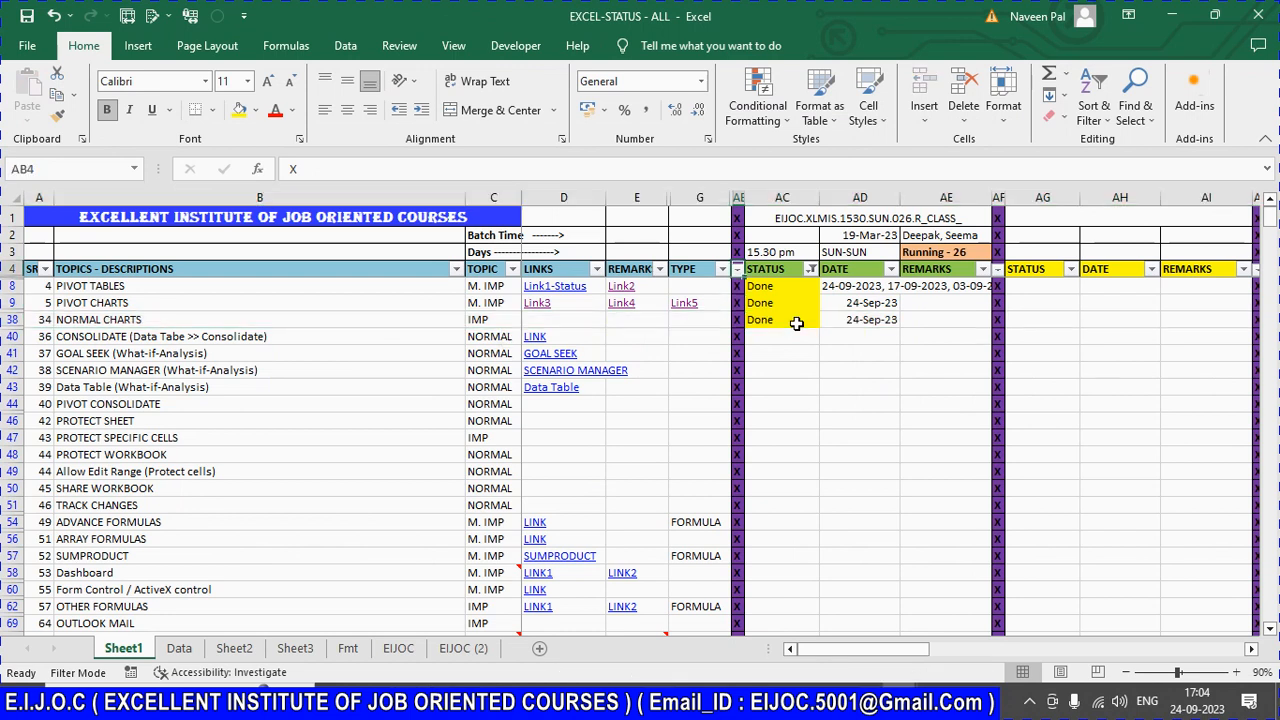
key(Right)
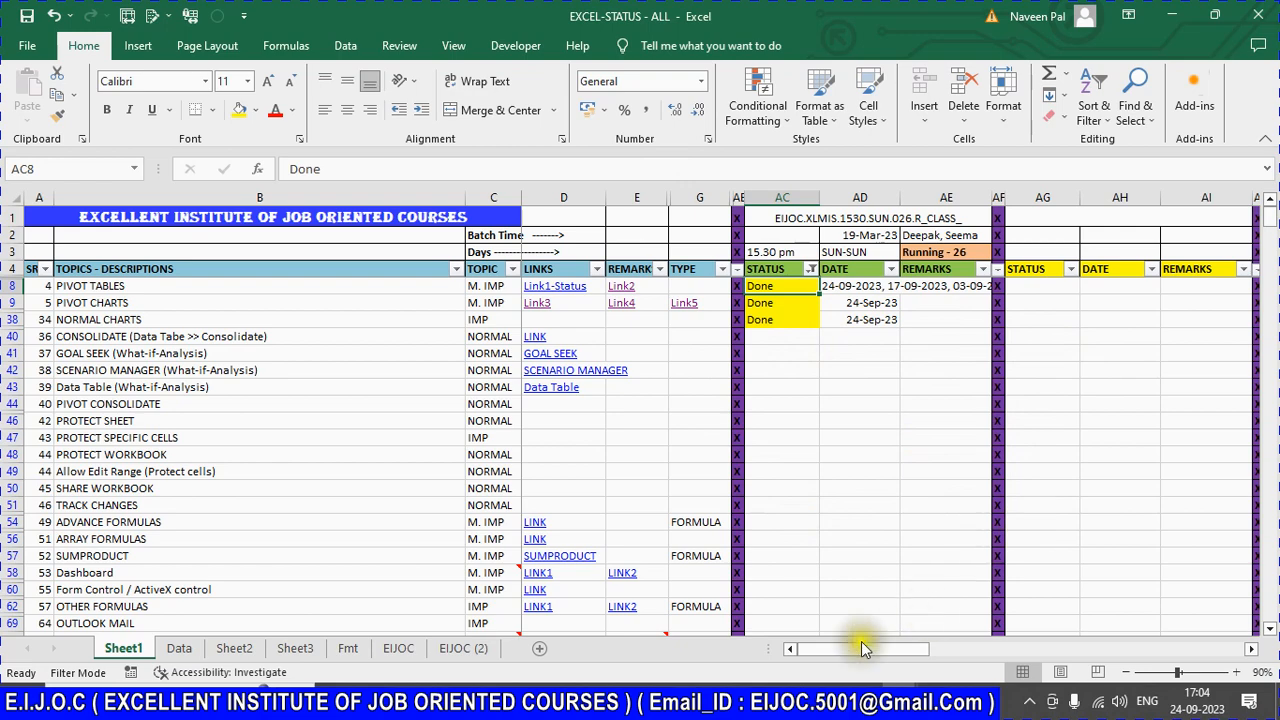
click(828, 703)
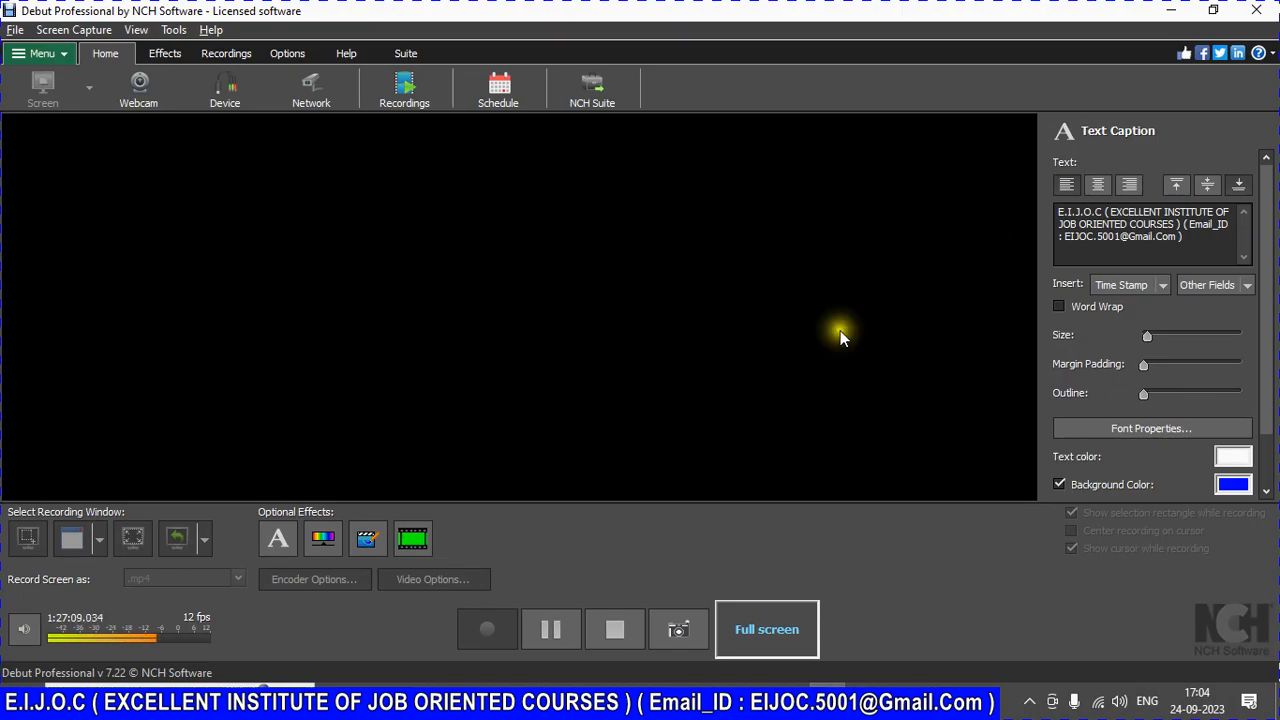